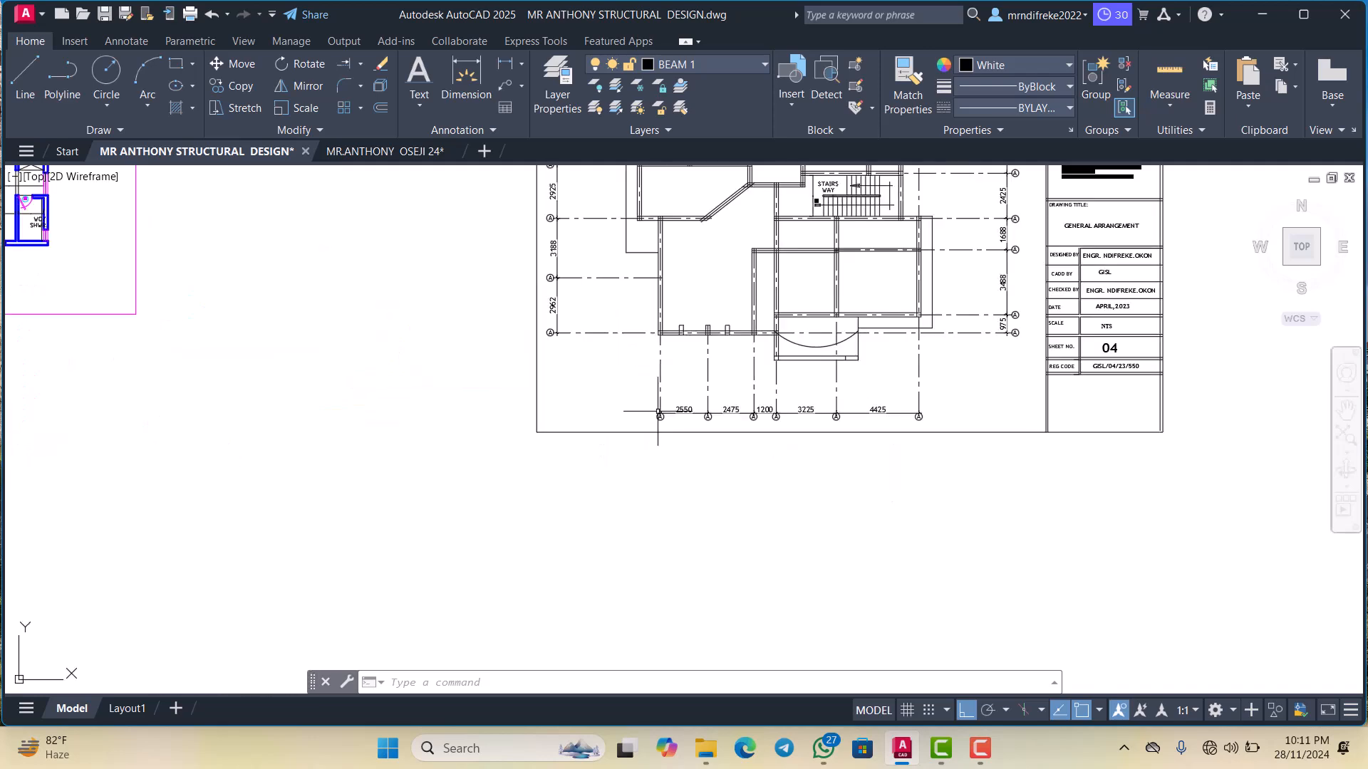
With object snap off, stretch the leftmost vertical grid line down to the level of the plan's bottom dimension row
scroll(651, 299, down, 4)
scroll(644, 291, up, 3)
scroll(623, 345, up, 5)
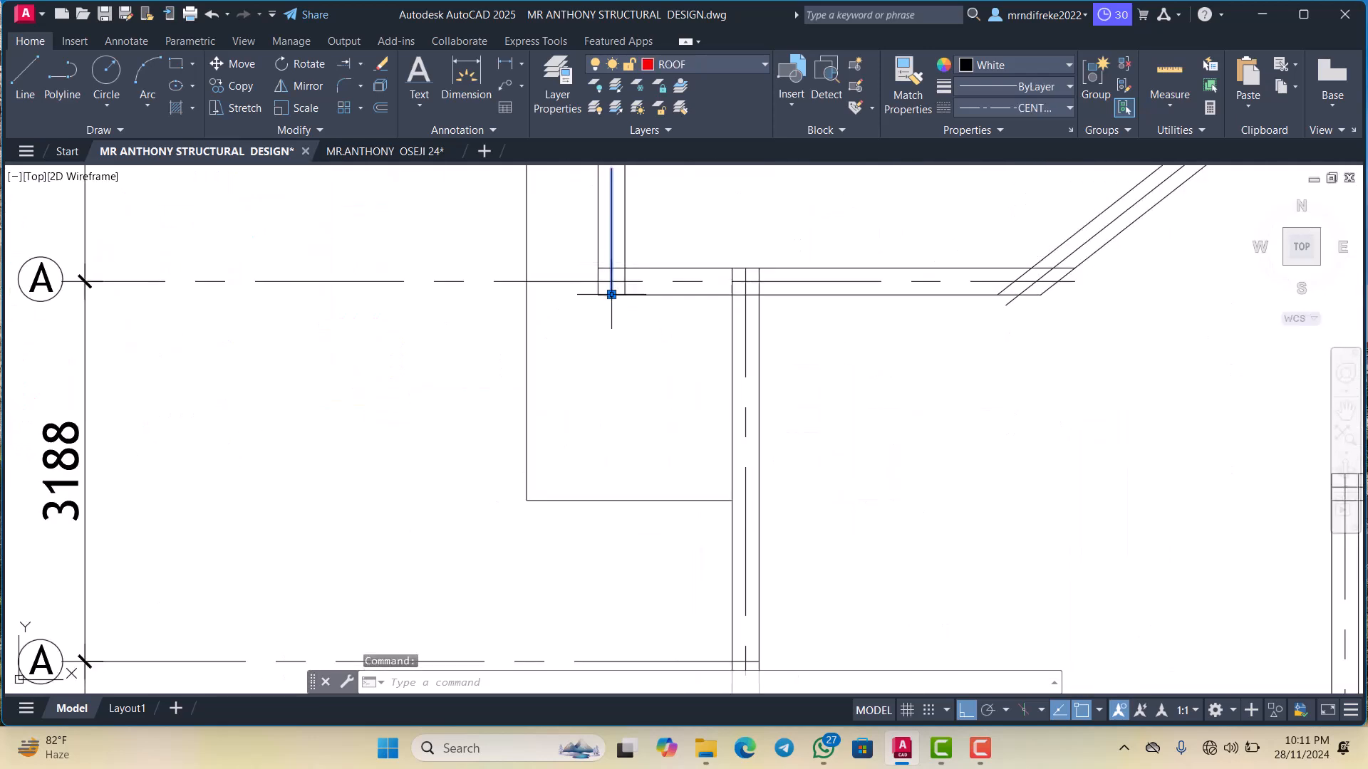
scroll(609, 293, down, 4)
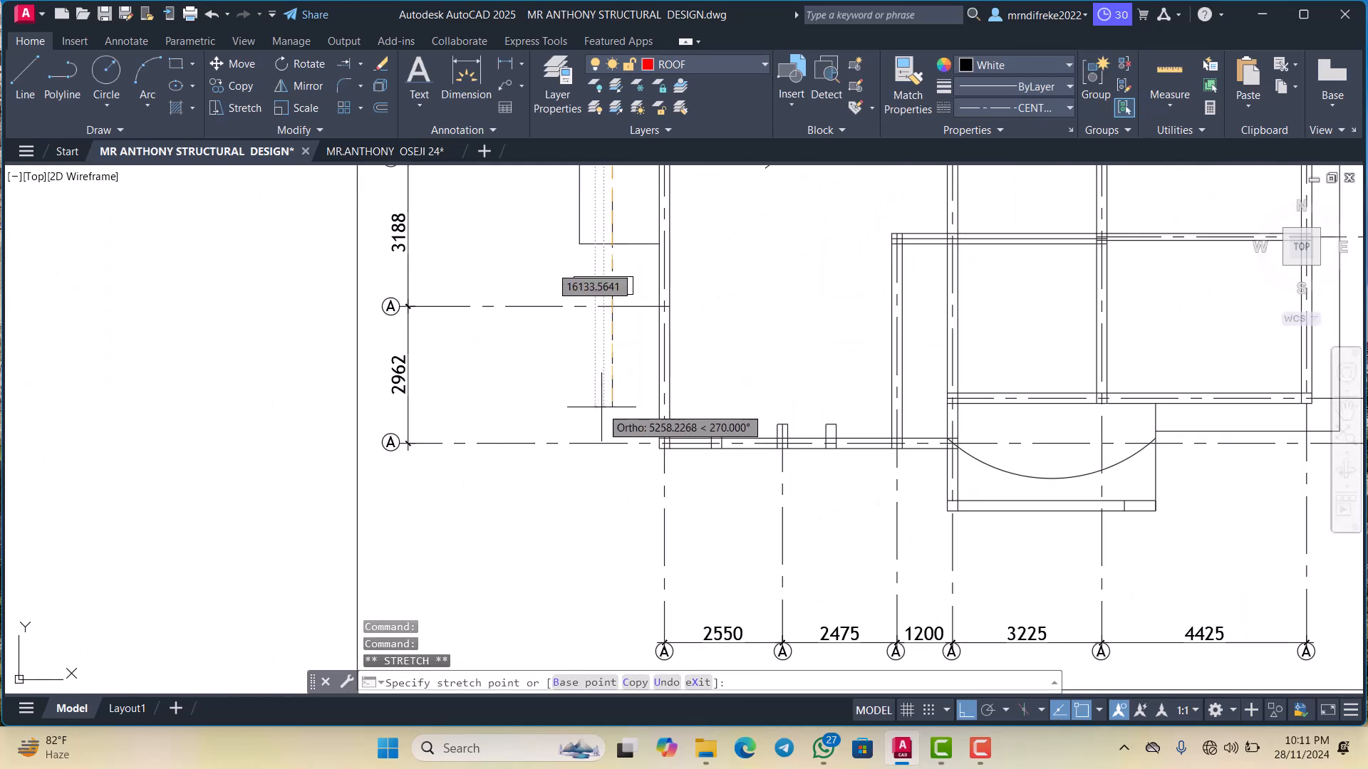
click(1076, 710)
scroll(582, 428, down, 4)
scroll(581, 498, up, 6)
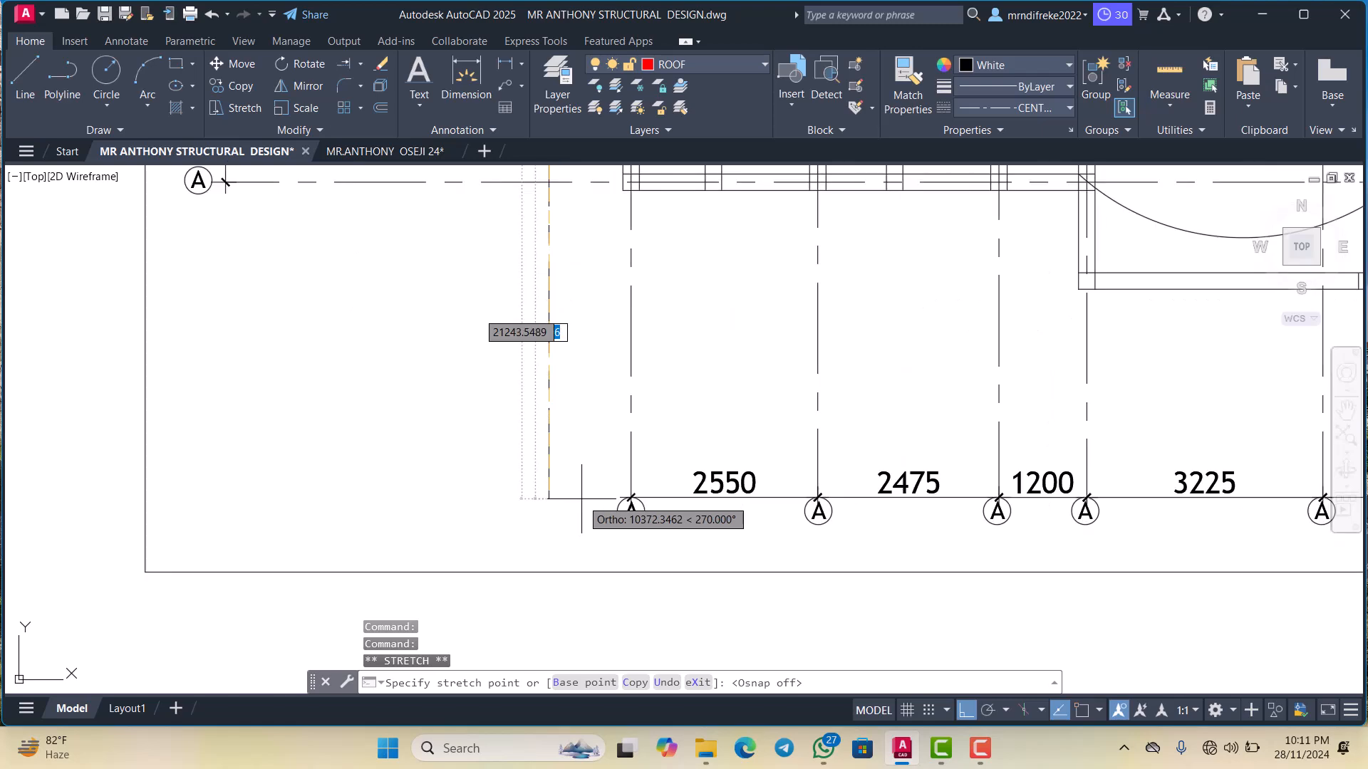
scroll(580, 463, down, 10)
key(Escape)
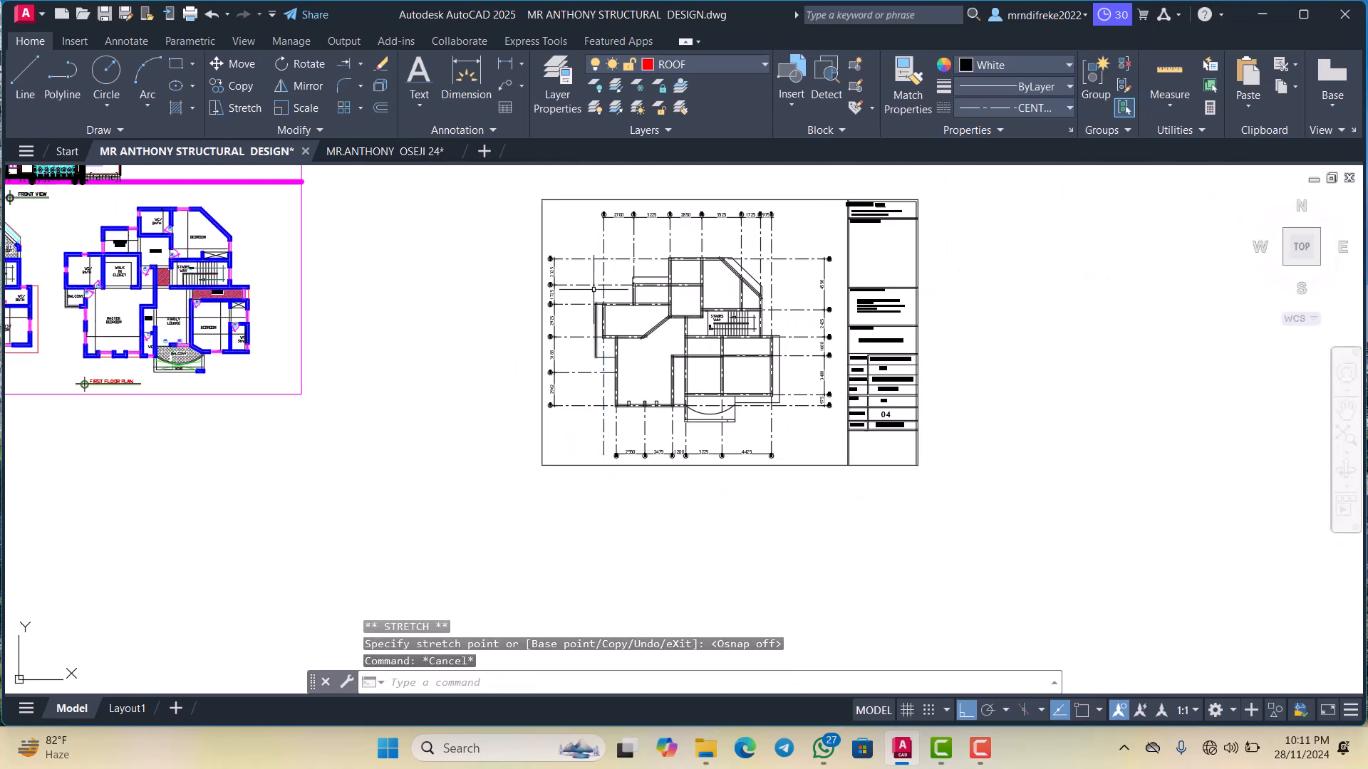
With object snap on, add a linear dimension between the extended grid line and the grid line starting the bottom 2550 dimension
scroll(590, 351, up, 5)
scroll(580, 428, down, 5)
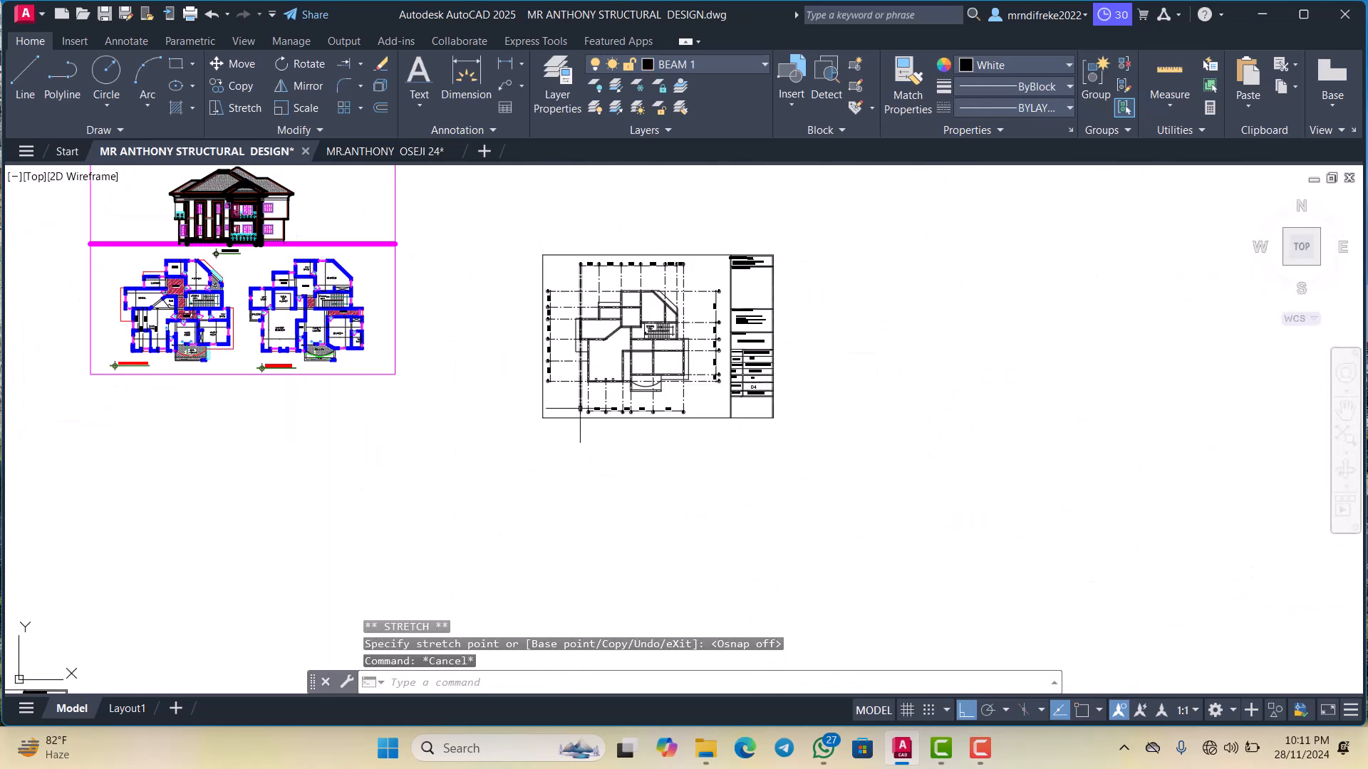
scroll(585, 405, up, 8)
scroll(585, 405, up, 5)
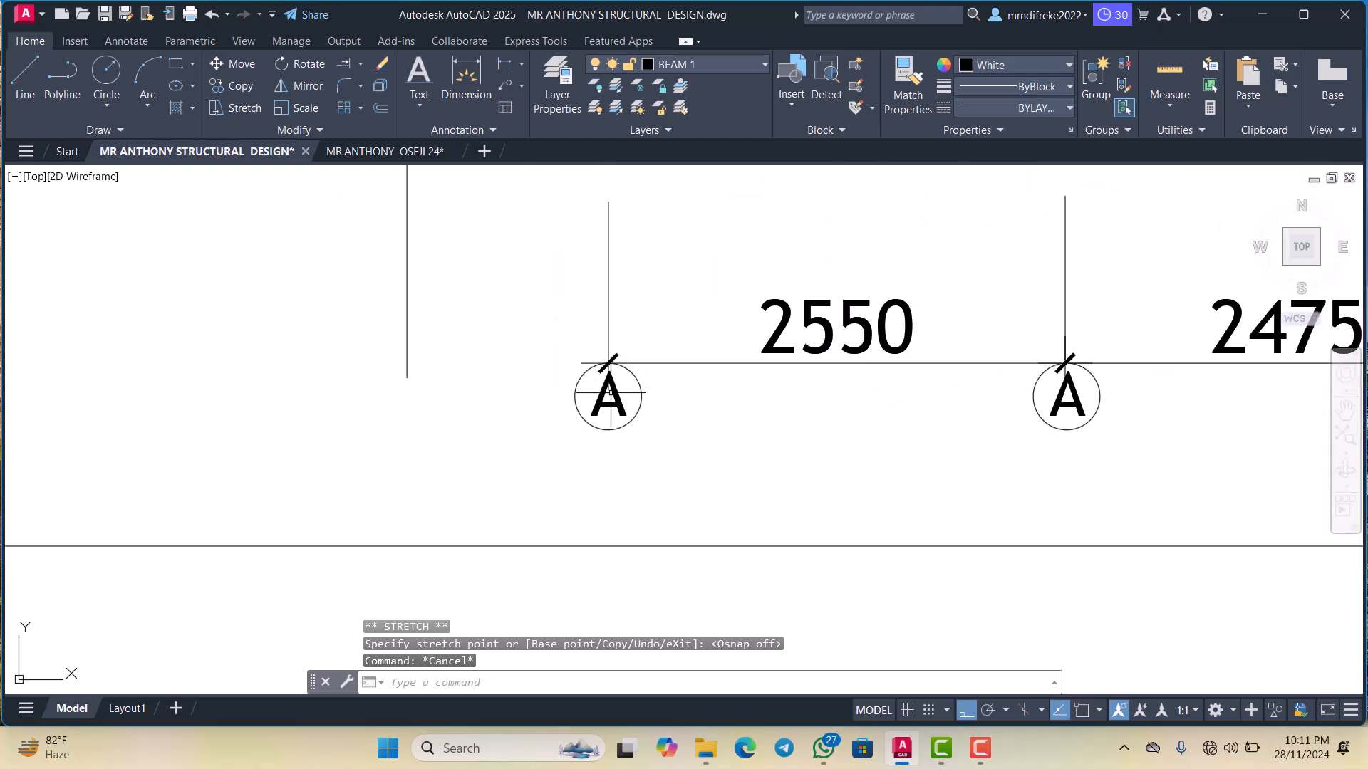
click(505, 64)
scroll(613, 367, up, 3)
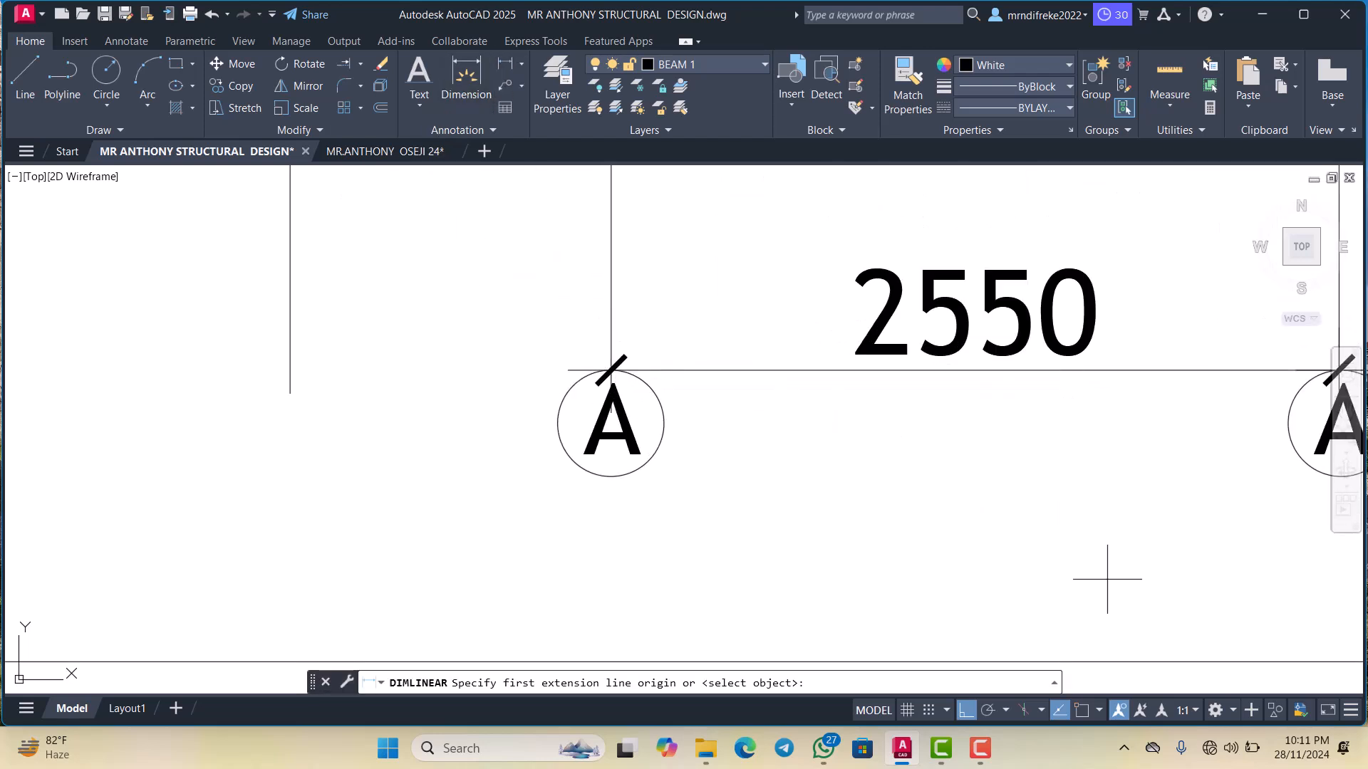
click(1081, 710)
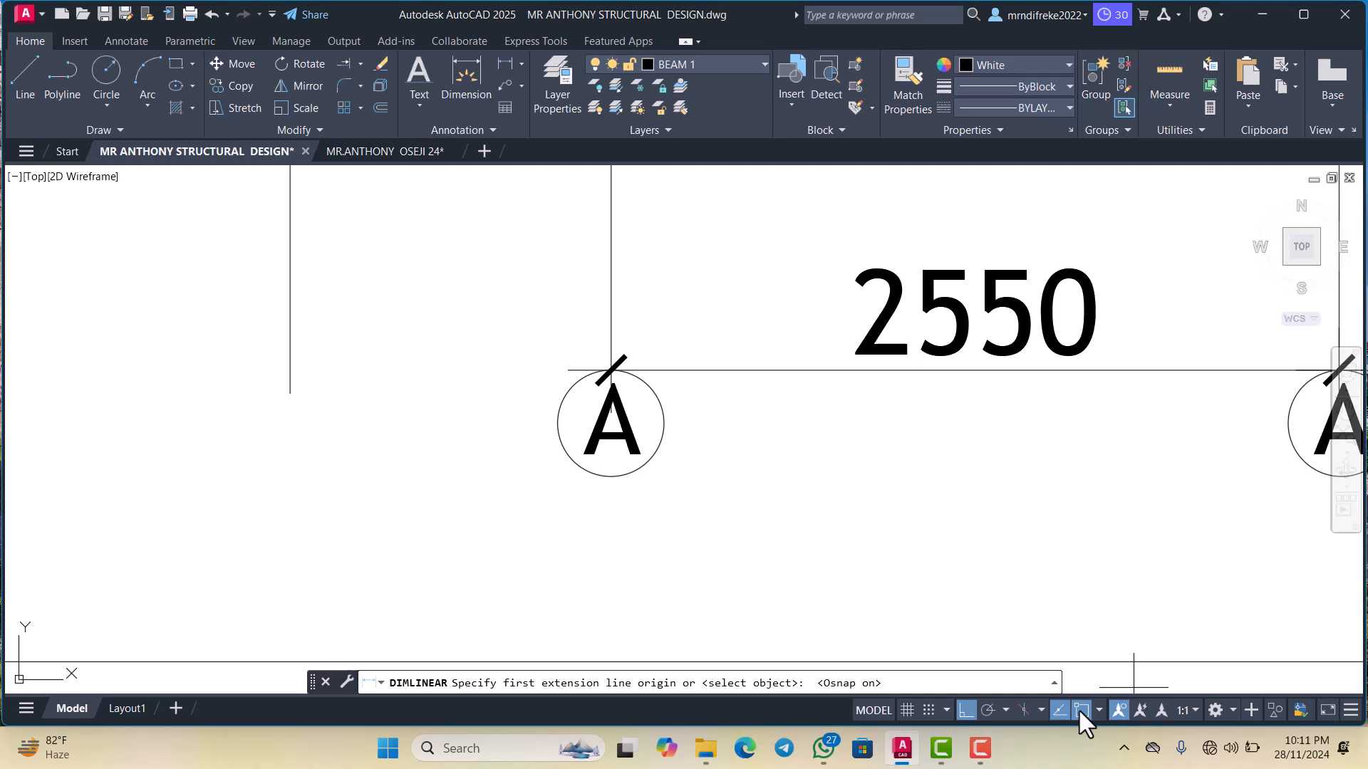
click(613, 370)
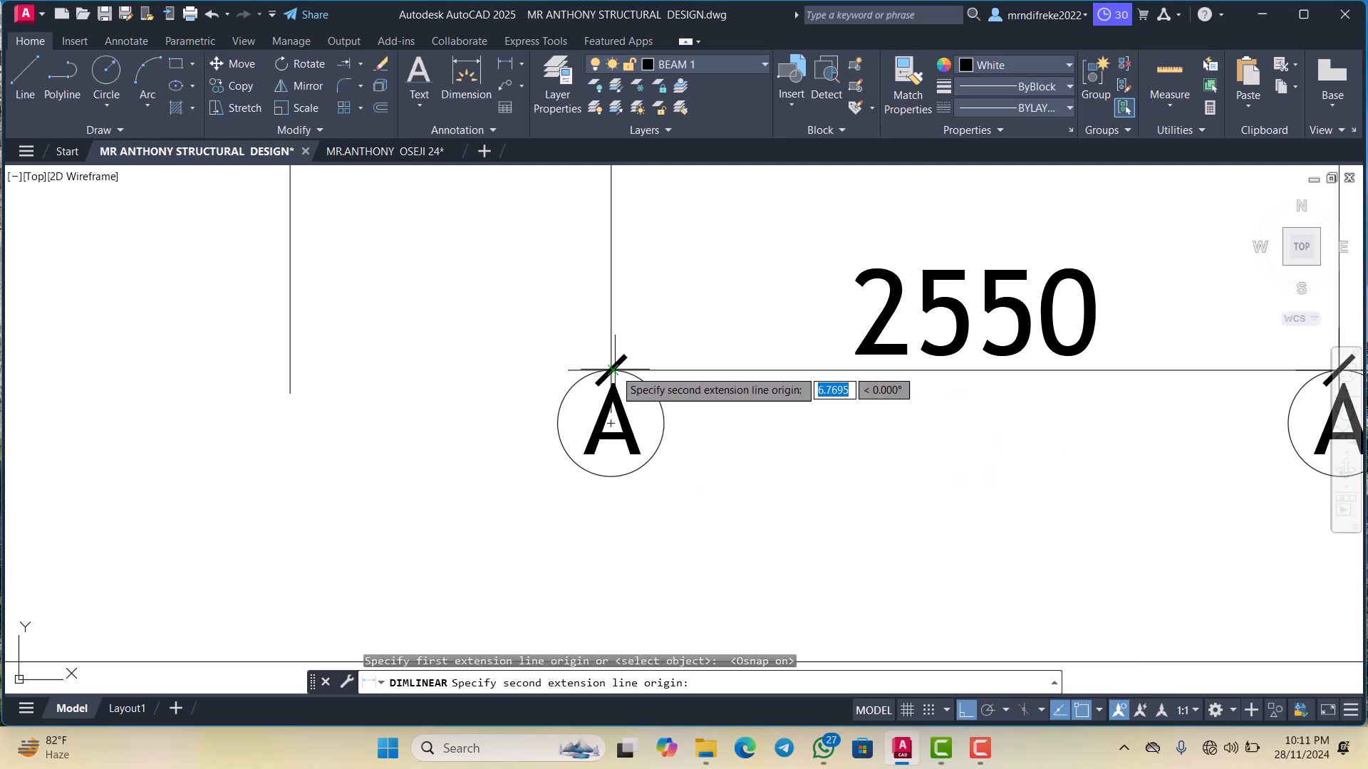
click(290, 370)
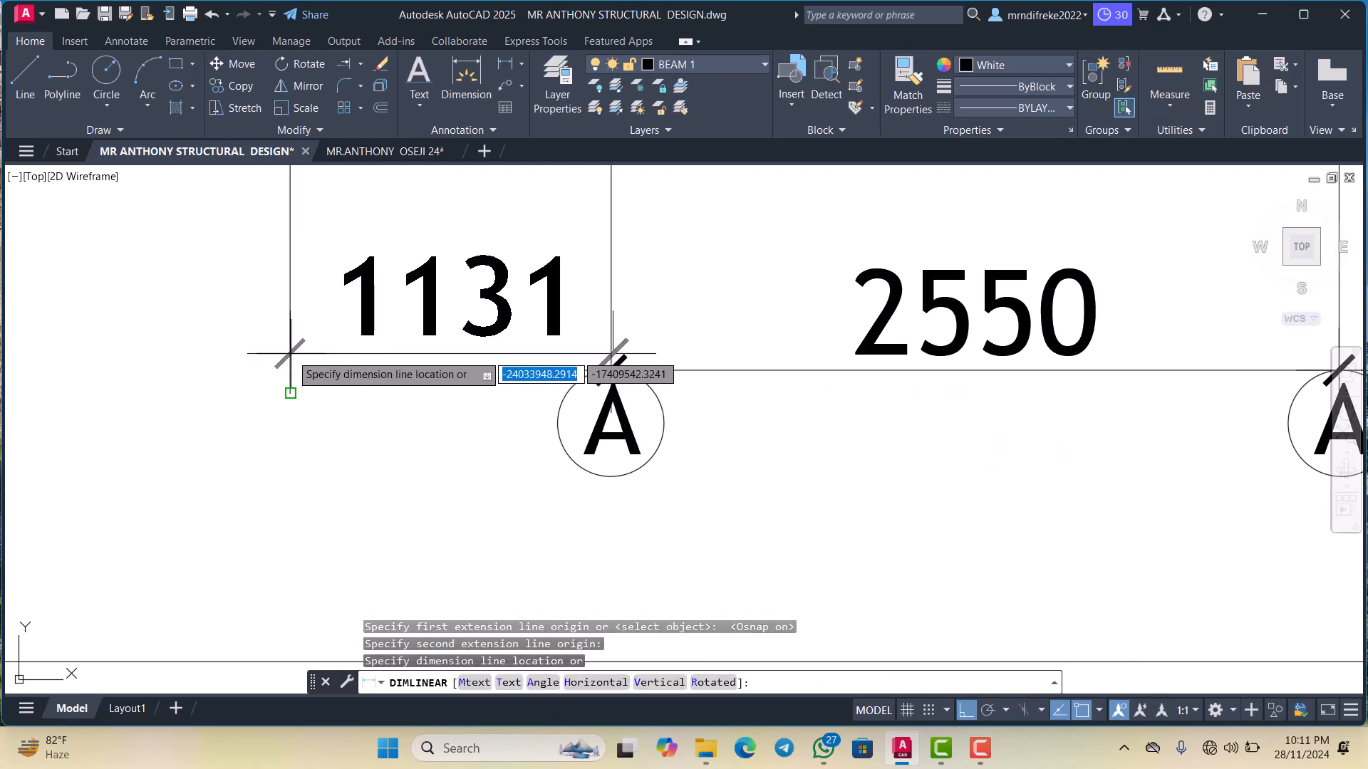
click(285, 388)
Copy the grid bubble at the start of the bottom 2550 dimension to the lower end of the extended grid line
scroll(337, 388, down, 2)
scroll(463, 399, up, 1)
click(511, 417)
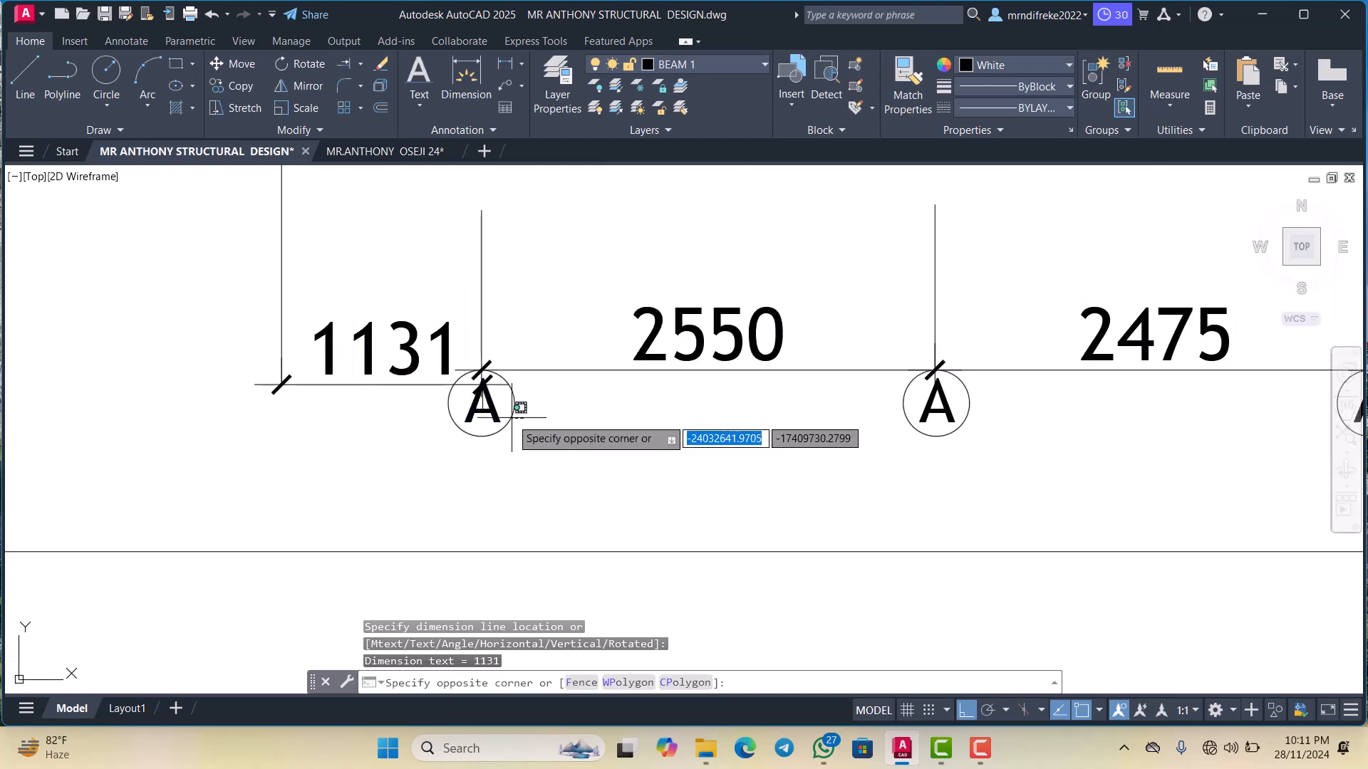
click(488, 416)
right_click(496, 415)
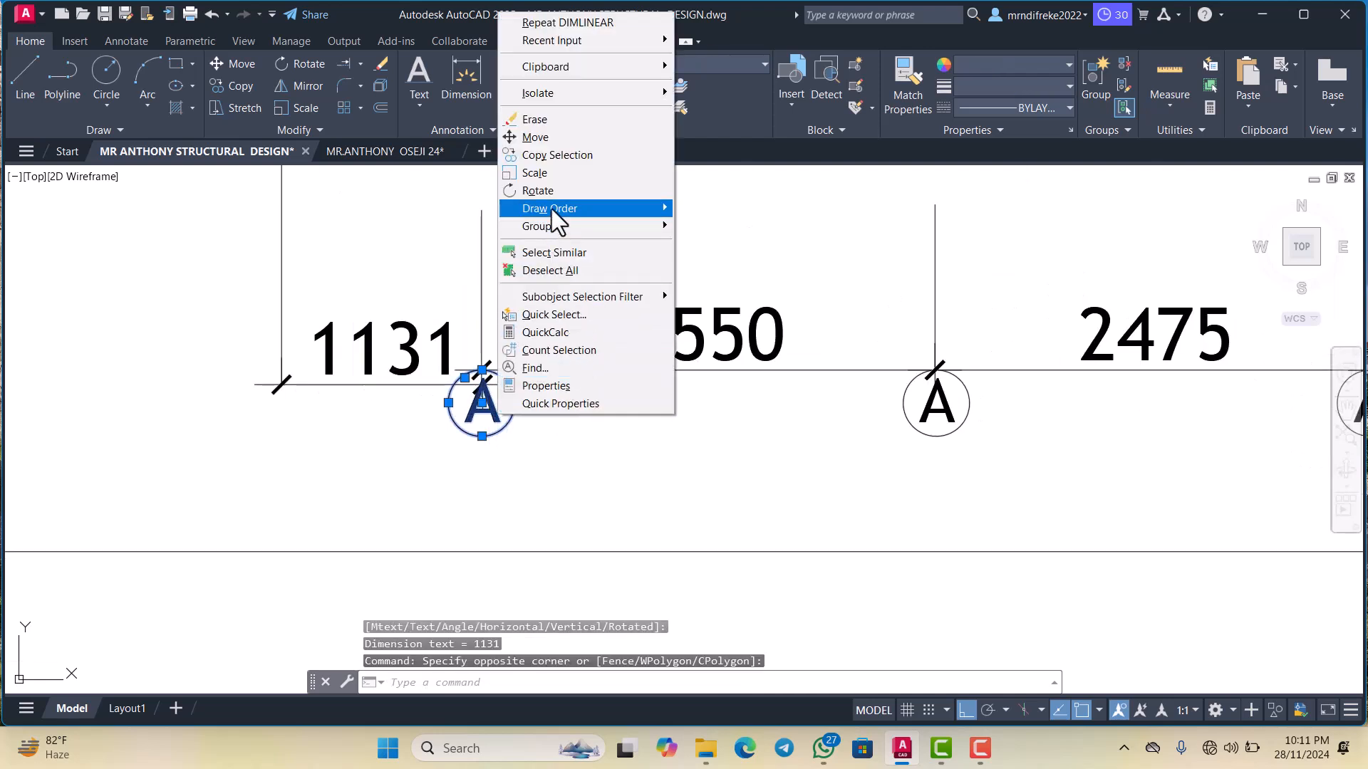
click(556, 157)
click(472, 416)
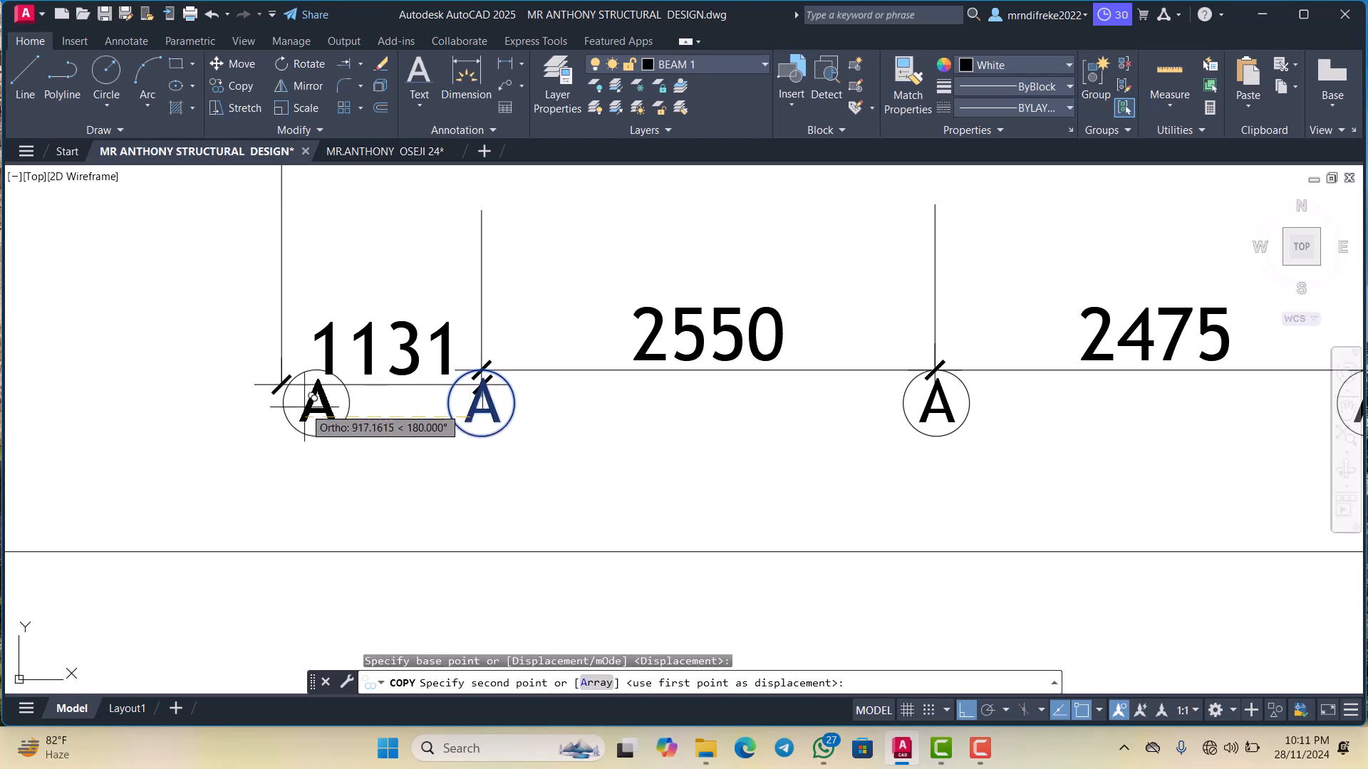
scroll(293, 409, up, 4)
click(234, 391)
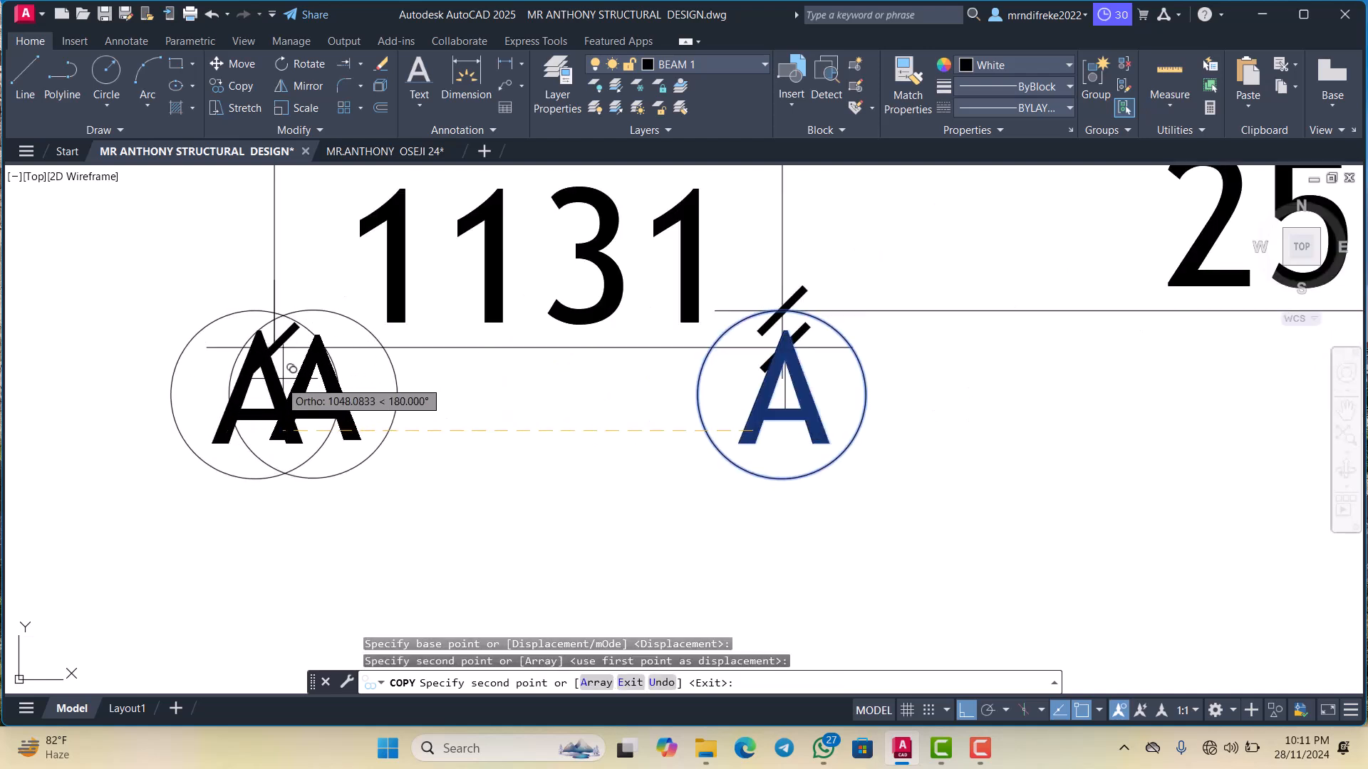
scroll(435, 399, down, 4)
scroll(471, 368, up, 2)
key(Escape)
Move the new bottom-left dimension up in line with the neighbouring 2550 dimension
click(480, 375)
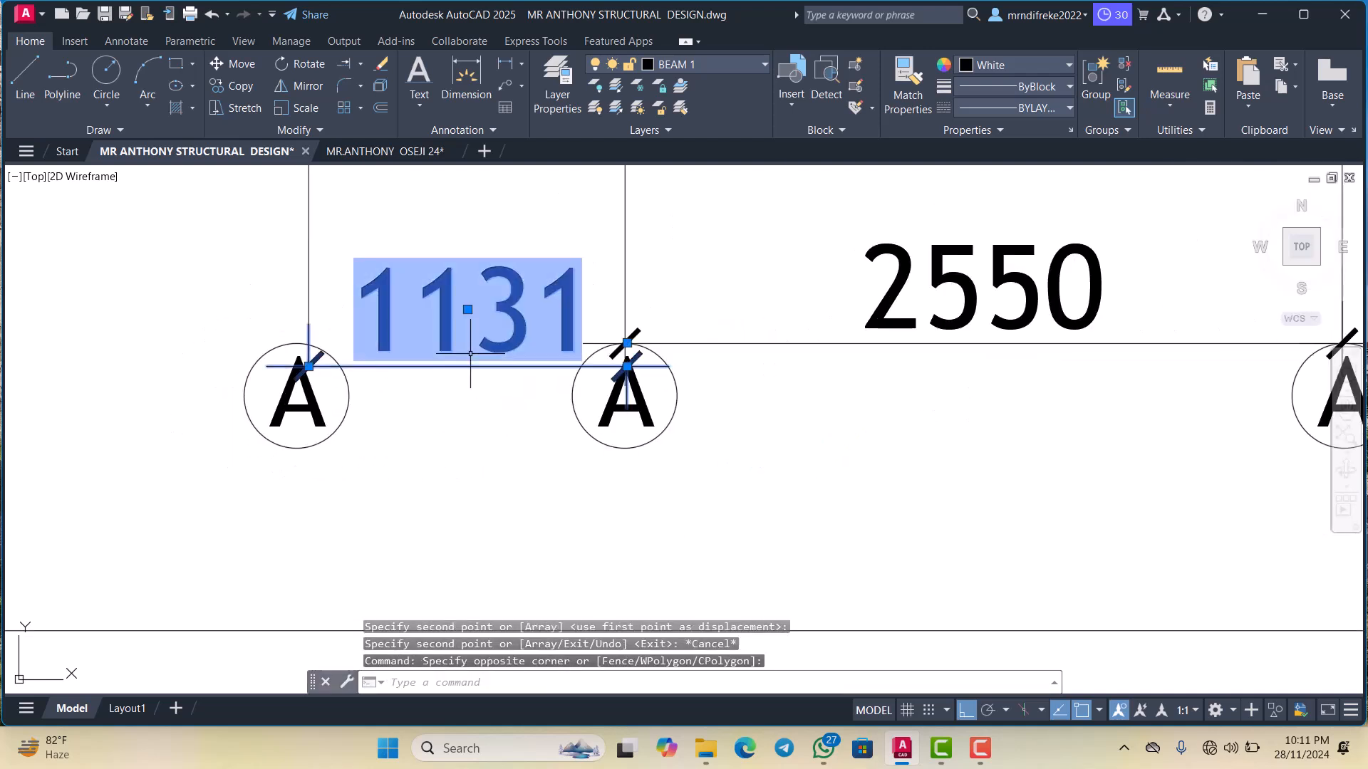
right_click(452, 357)
click(481, 428)
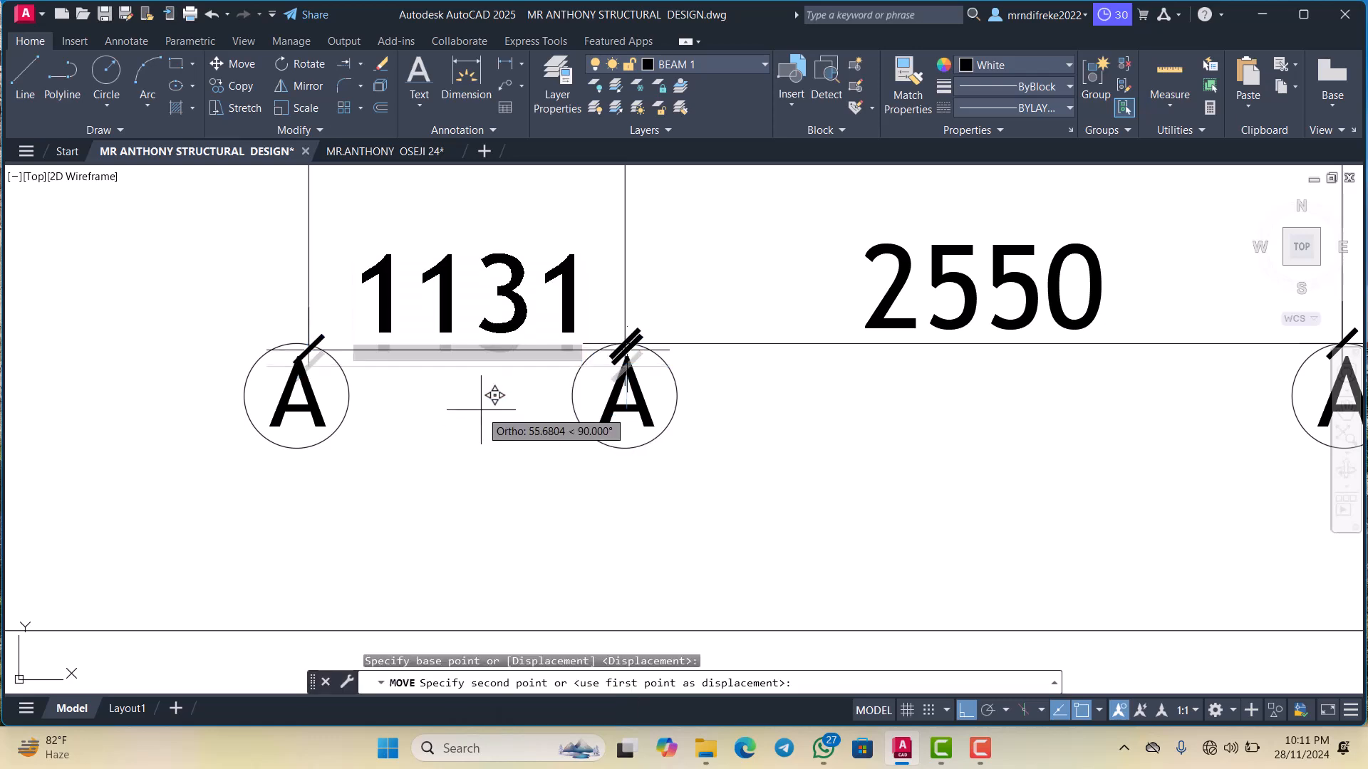
click(489, 387)
Examine the order of the vertical grid lines and their bubbles along the top and bottom of the general arrangement plan
scroll(543, 387, down, 3)
scroll(547, 391, down, 3)
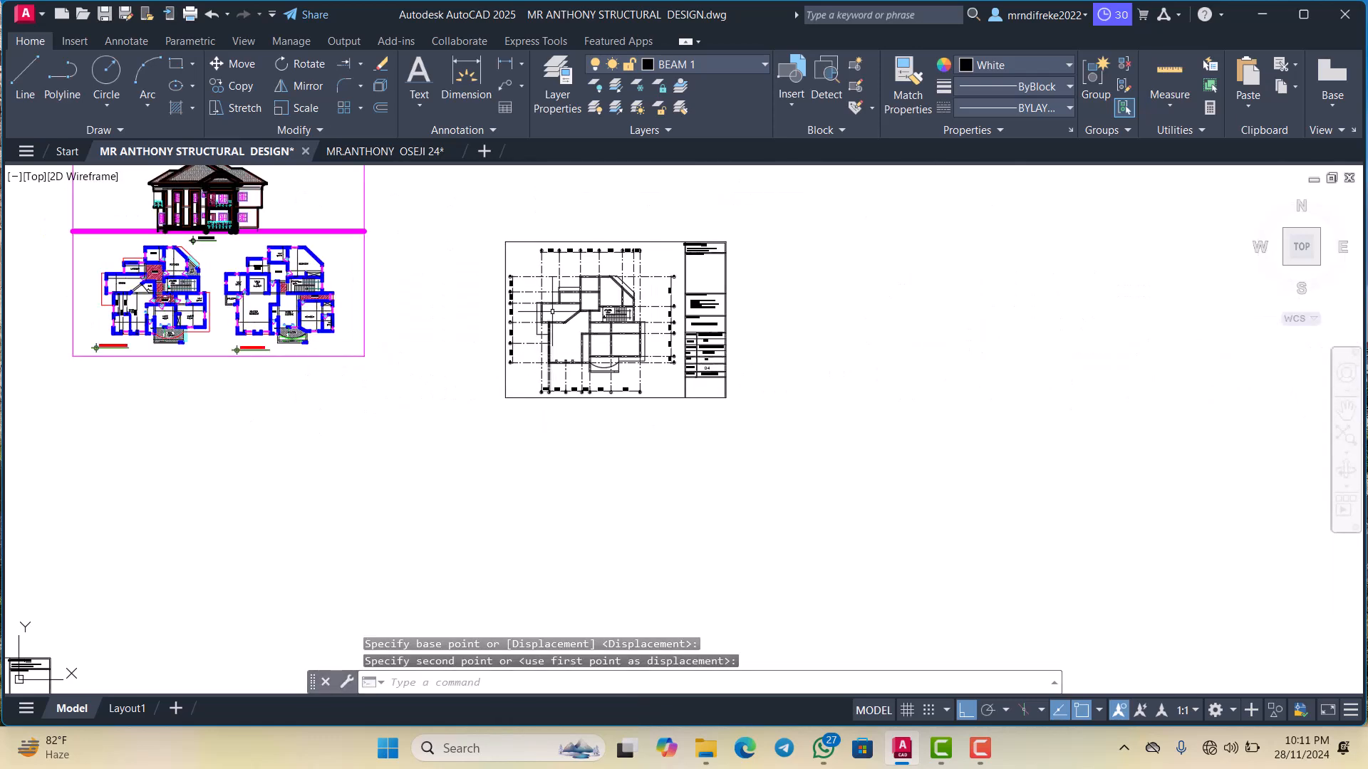
scroll(550, 279, up, 4)
scroll(550, 491, down, 1)
scroll(530, 259, up, 2)
scroll(510, 292, down, 1)
scroll(509, 293, up, 2)
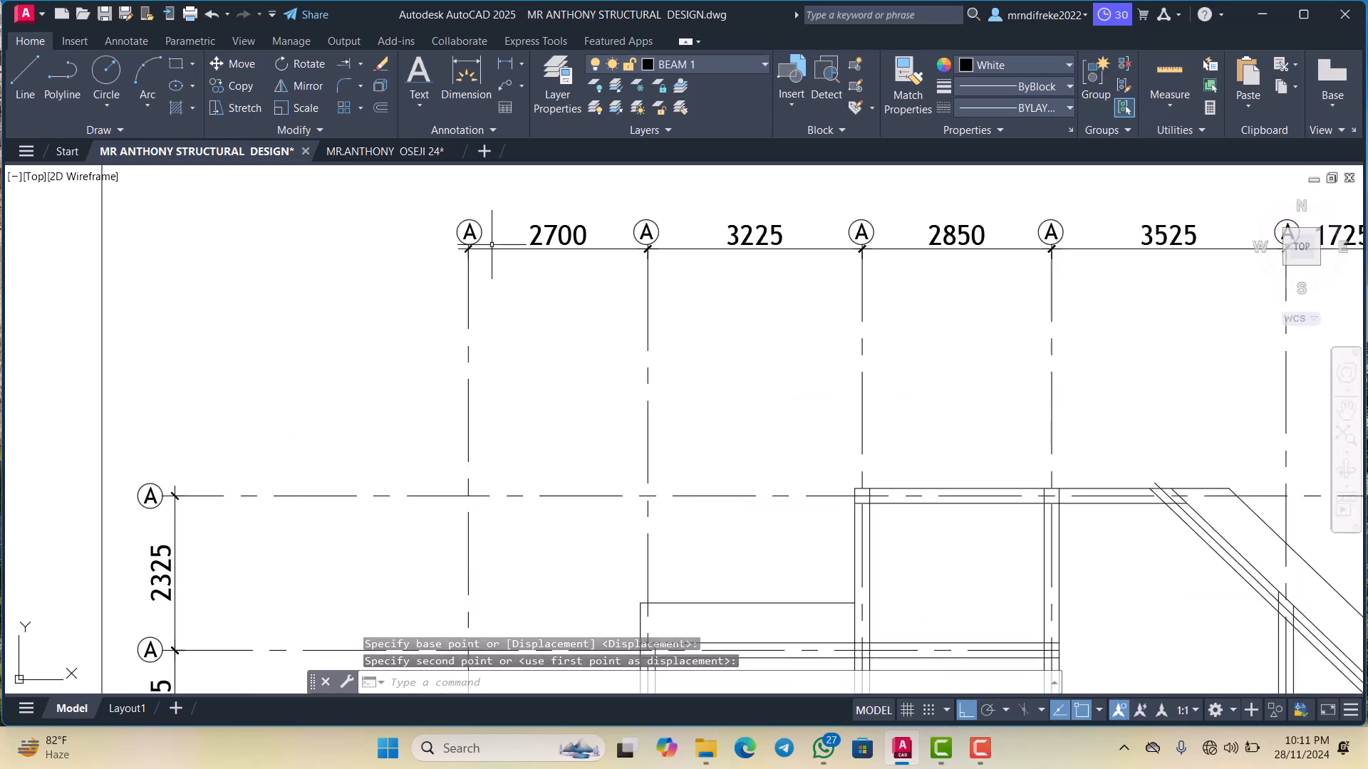
scroll(499, 306, down, 6)
scroll(491, 313, up, 6)
scroll(479, 328, down, 6)
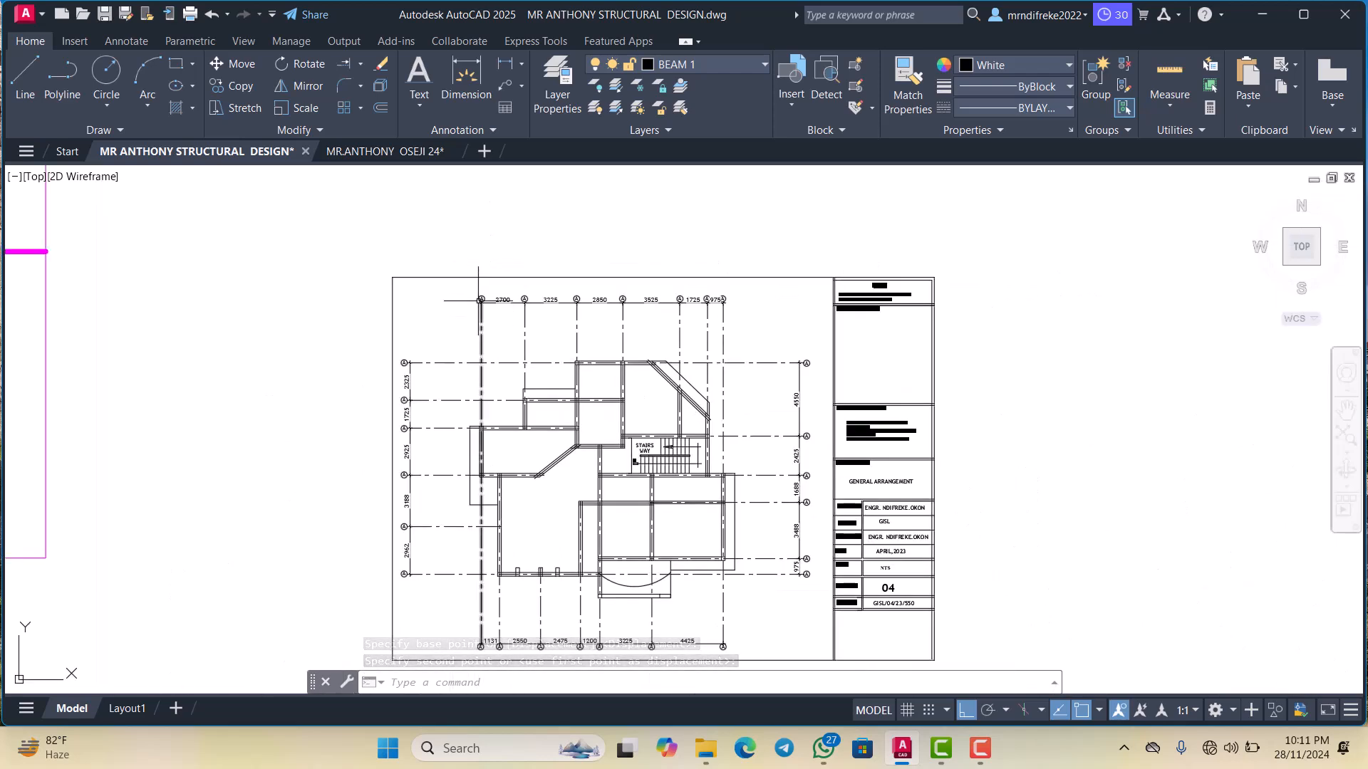
scroll(479, 328, up, 3)
scroll(483, 342, down, 3)
scroll(488, 369, up, 2)
scroll(485, 320, up, 2)
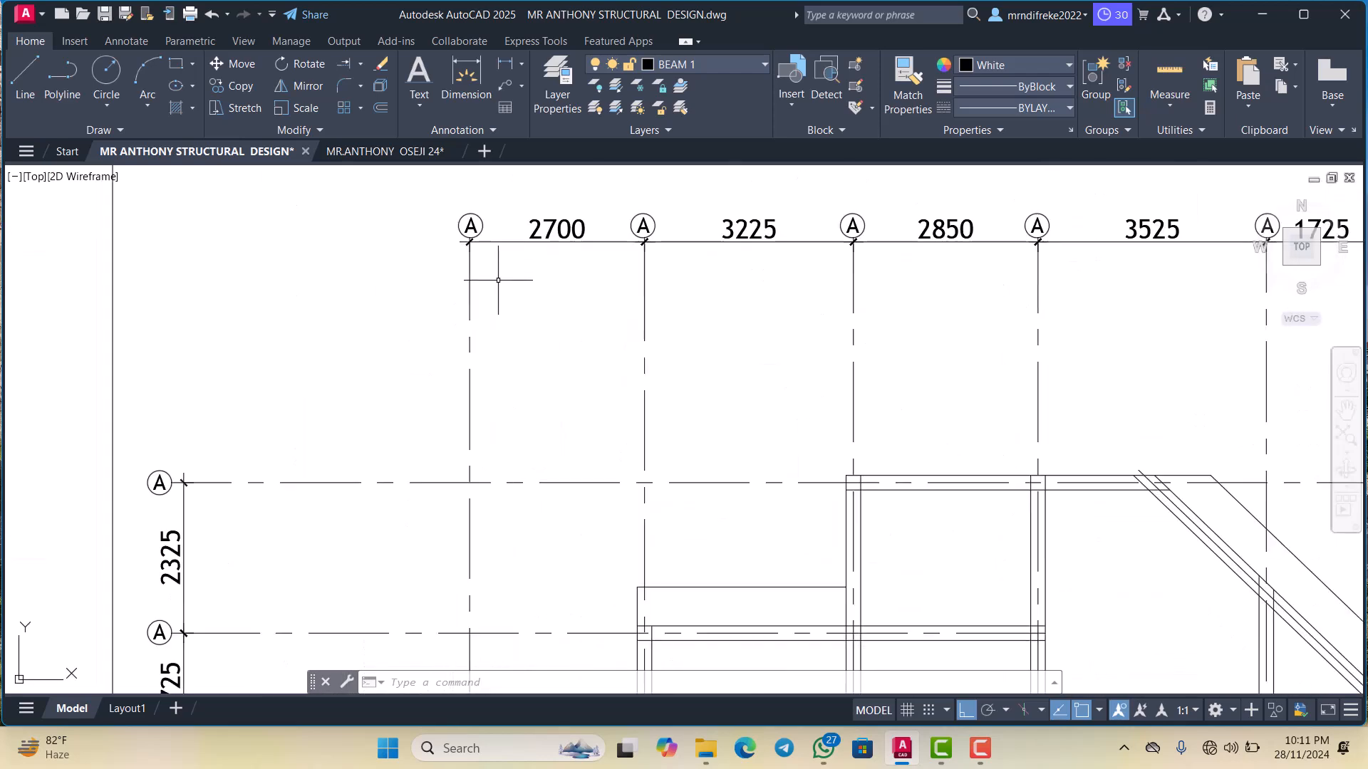
scroll(482, 284, down, 2)
scroll(463, 271, up, 3)
scroll(478, 321, down, 4)
scroll(478, 321, up, 4)
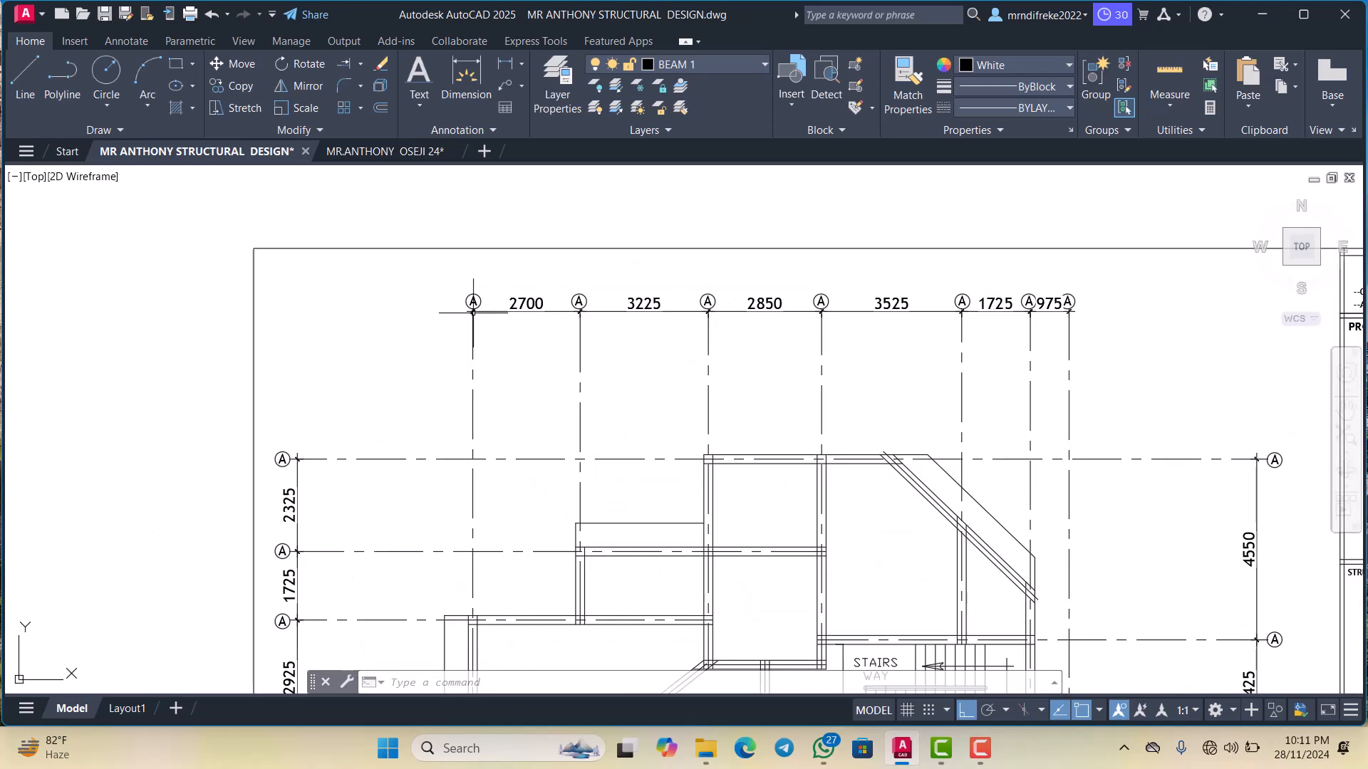
scroll(477, 335, down, 2)
scroll(477, 344, up, 4)
scroll(473, 348, down, 4)
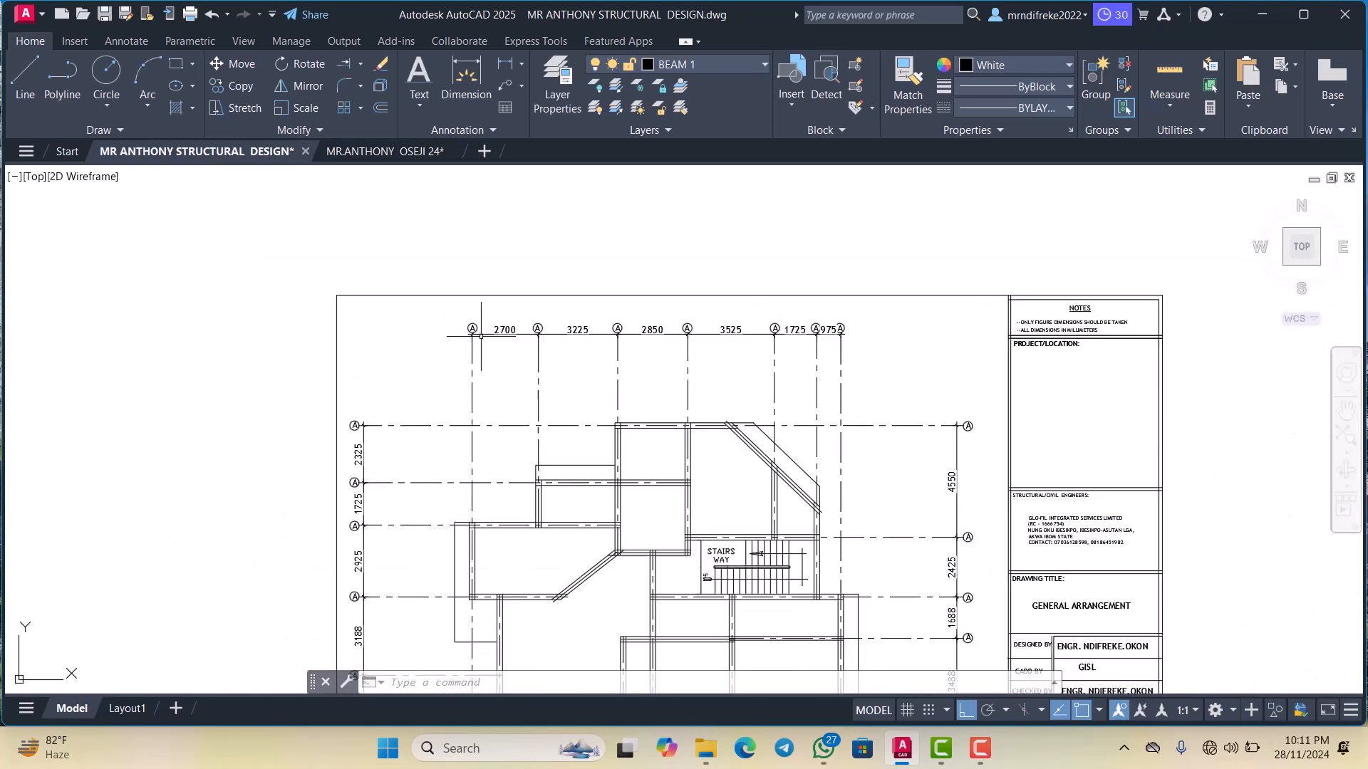
scroll(468, 354, up, 4)
scroll(469, 325, down, 4)
scroll(470, 427, up, 3)
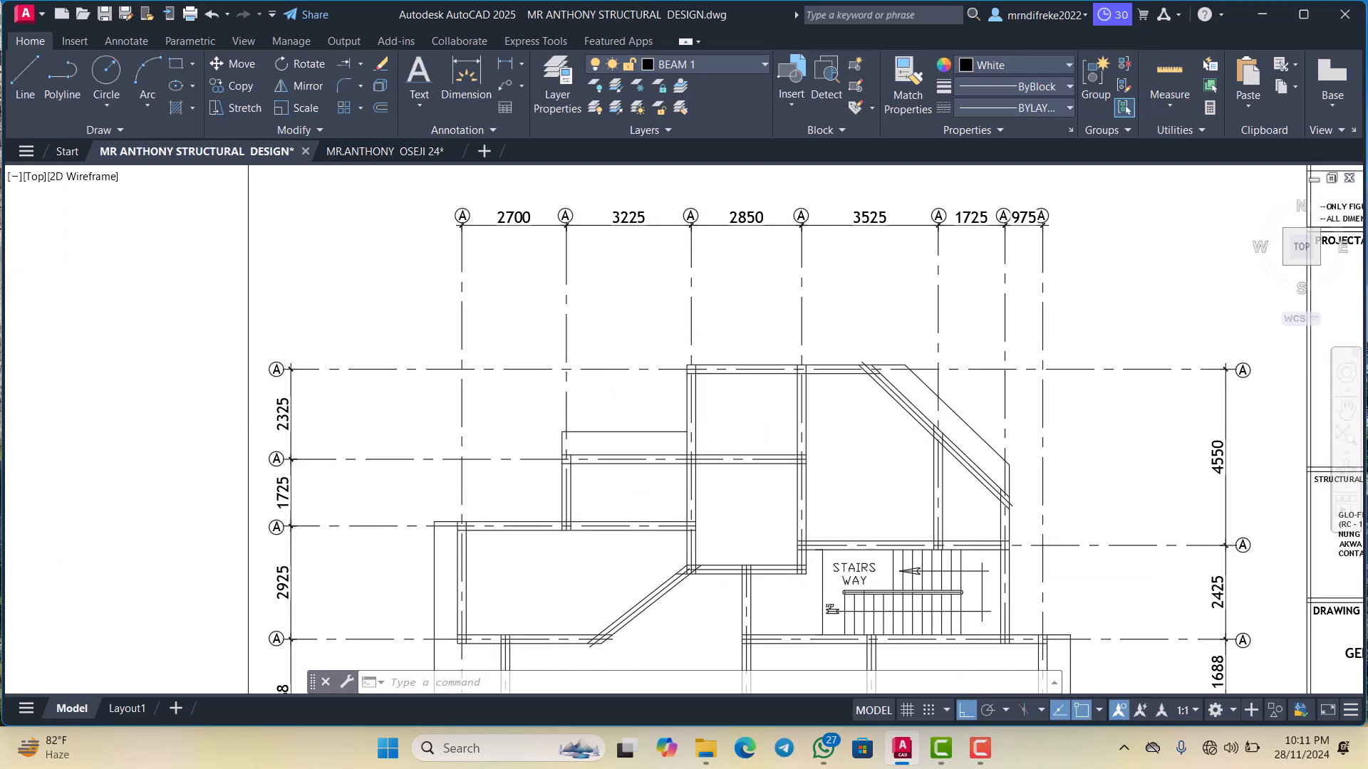
scroll(470, 437, down, 3)
scroll(470, 436, up, 4)
scroll(366, 292, down, 3)
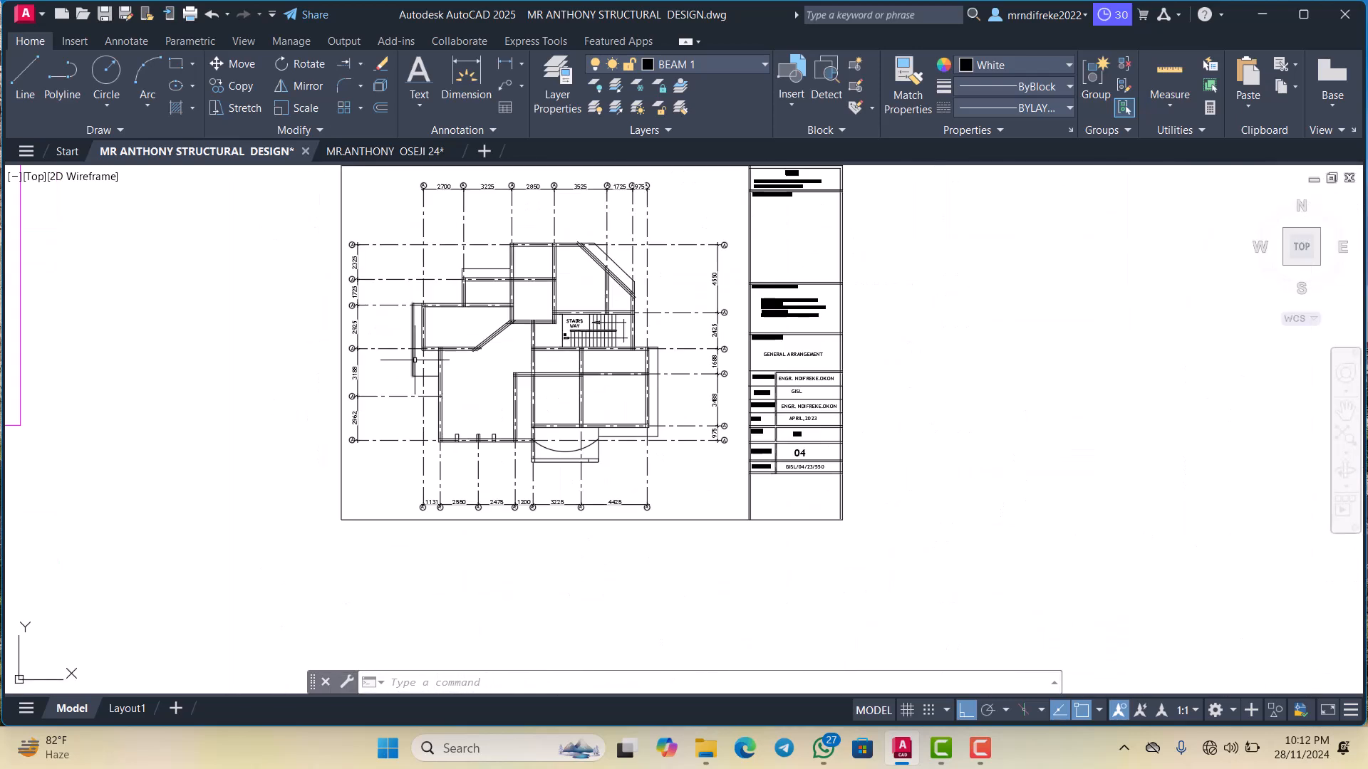
scroll(376, 249, up, 4)
scroll(417, 273, down, 4)
scroll(427, 320, up, 2)
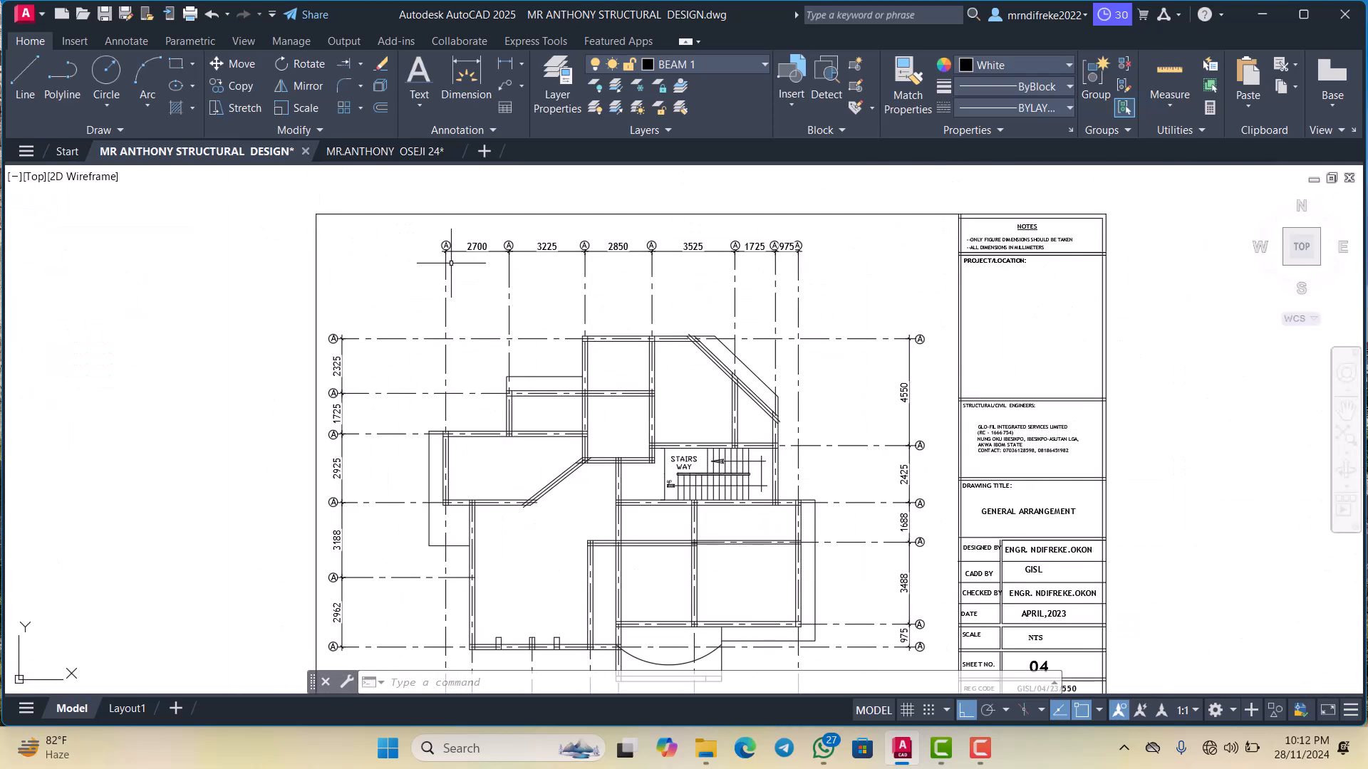
scroll(435, 398, down, 1)
scroll(438, 439, up, 4)
scroll(438, 439, down, 4)
scroll(427, 321, up, 3)
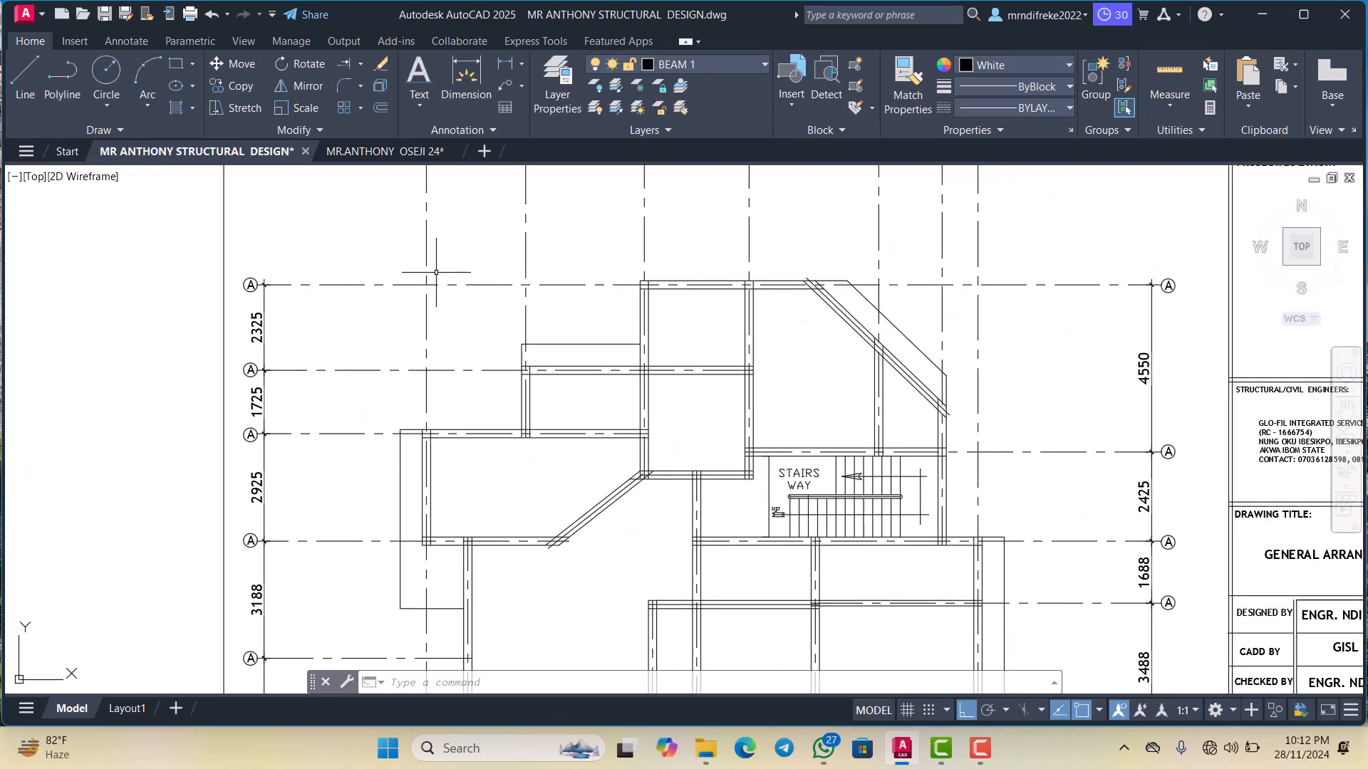
scroll(458, 504, down, 3)
Change the letter in the second grid bubble of the bottom row, at the start of the 2550 dimension, to B
scroll(413, 323, up, 5)
scroll(421, 356, up, 4)
click(432, 380)
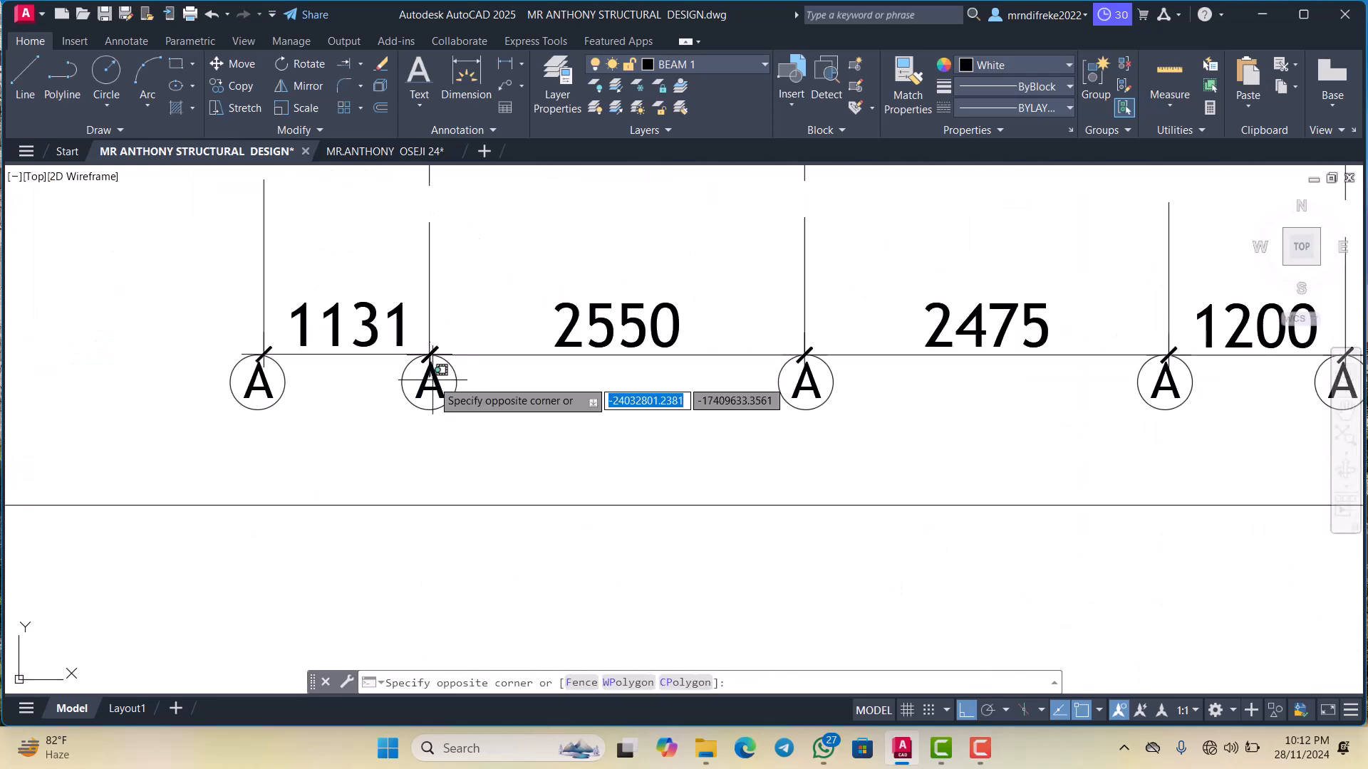
click(429, 382)
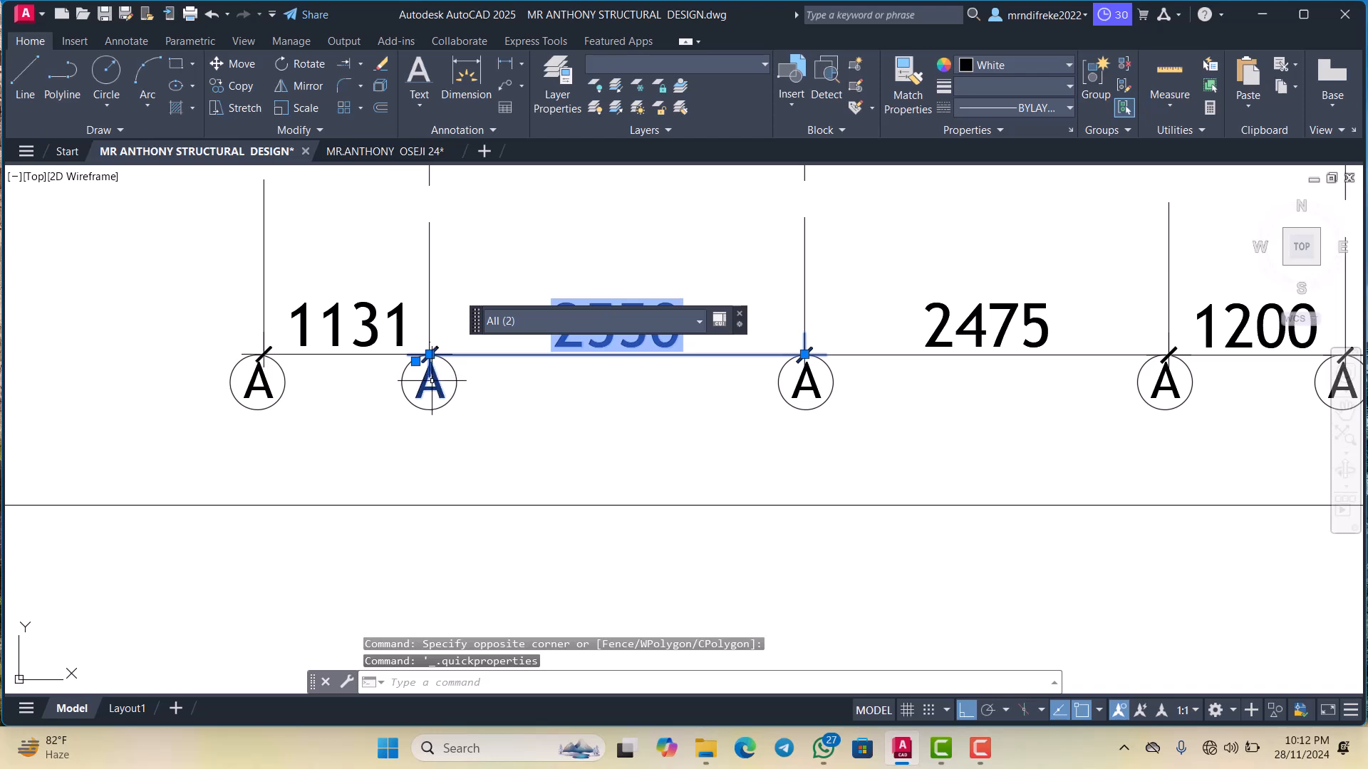
key(Escape)
scroll(429, 378, up, 3)
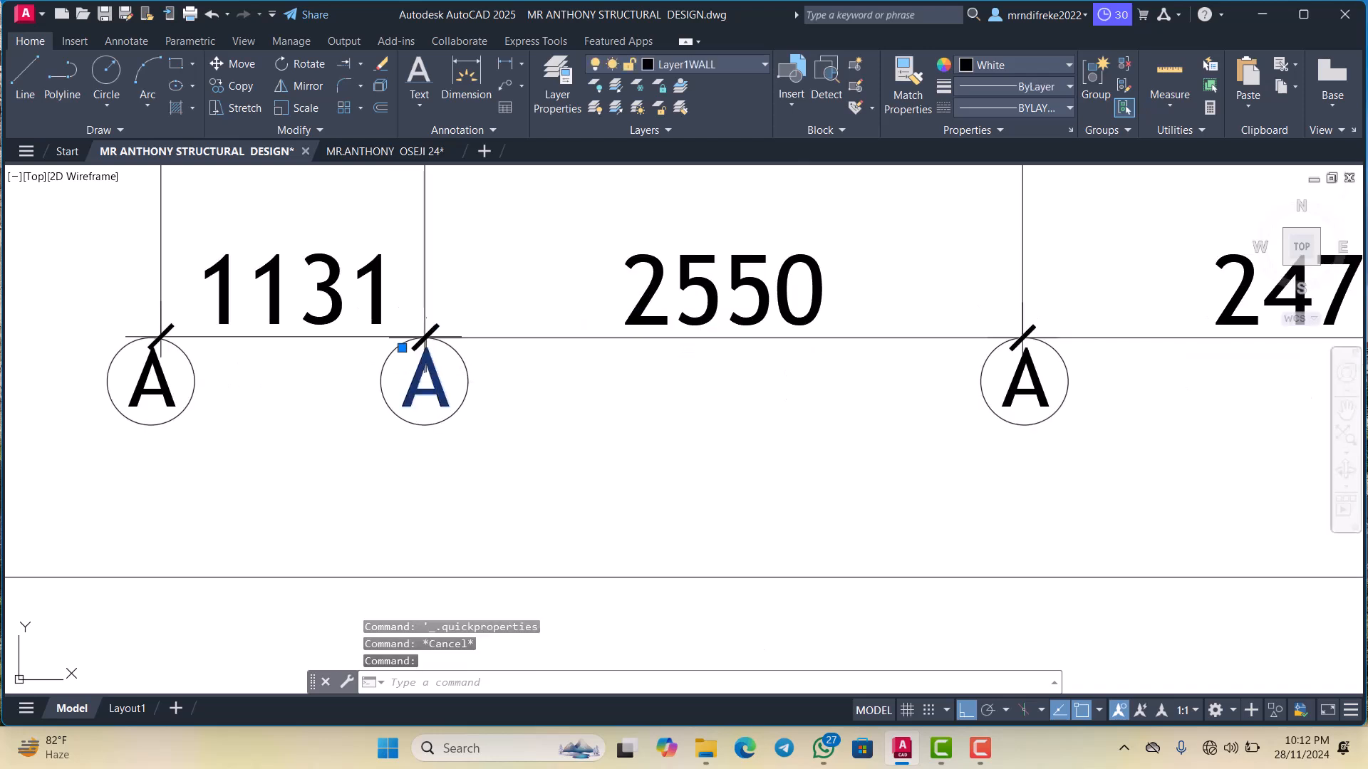
double_click(426, 371)
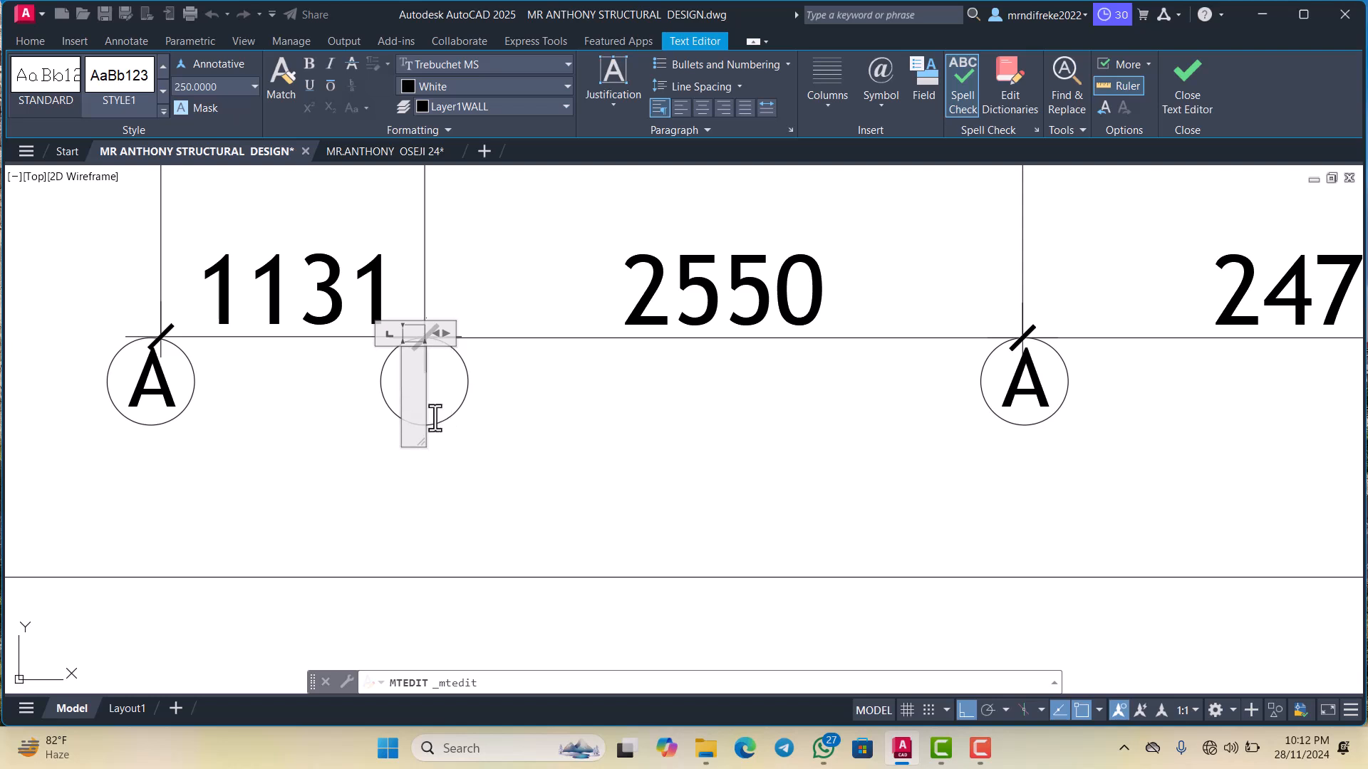
scroll(435, 418, down, 1)
click(453, 474)
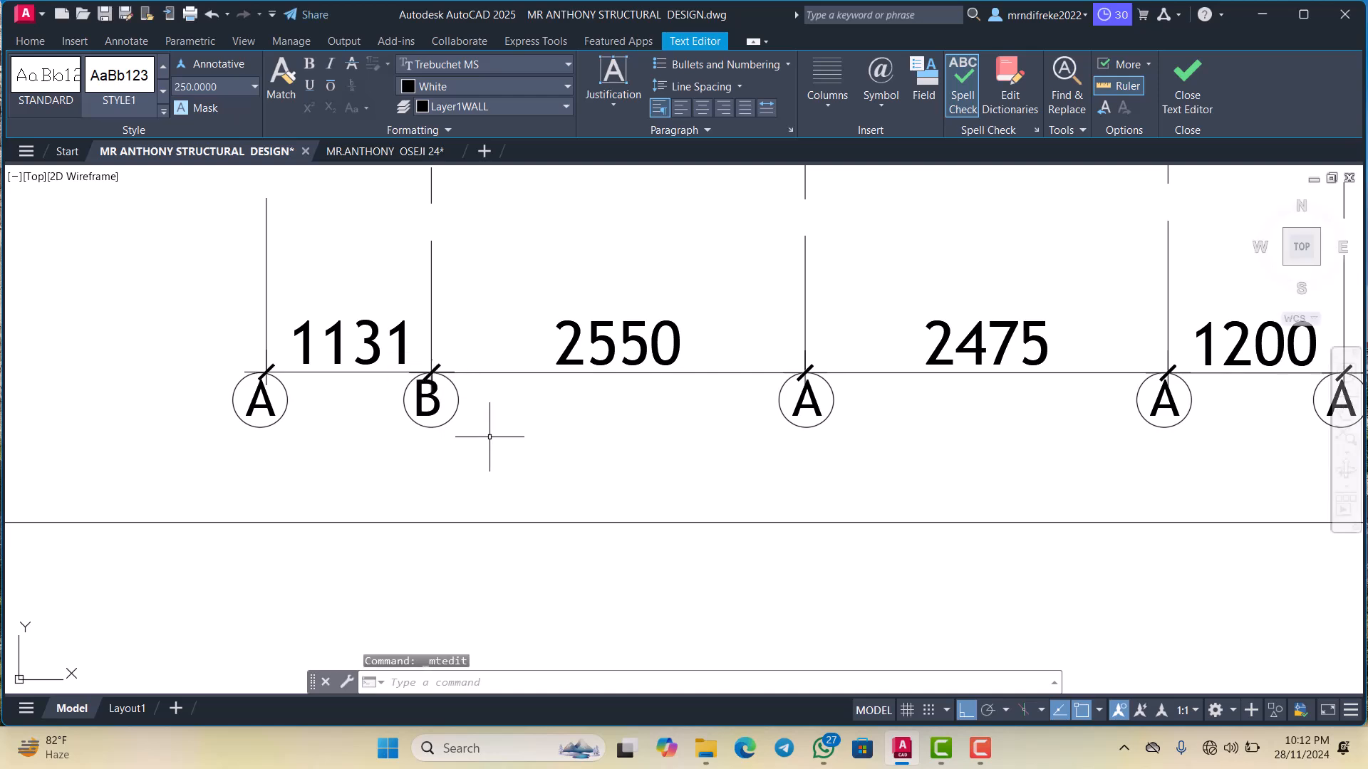
Change the letter in the second grid bubble of the top row, between the 2700 and 3225 dimensions, to C
scroll(487, 435, down, 6)
scroll(474, 321, up, 2)
scroll(473, 320, down, 5)
scroll(489, 382, up, 8)
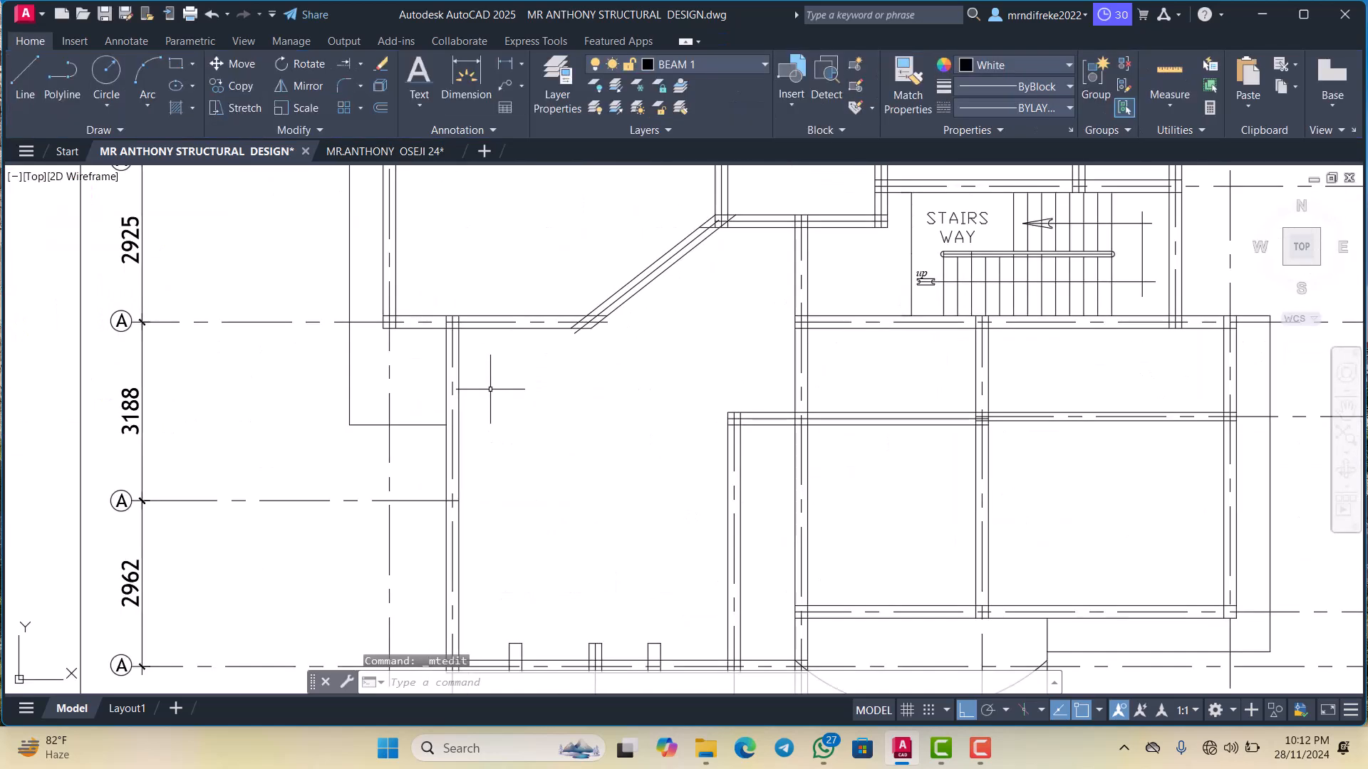
scroll(495, 521, down, 5)
scroll(498, 313, up, 5)
scroll(499, 208, up, 3)
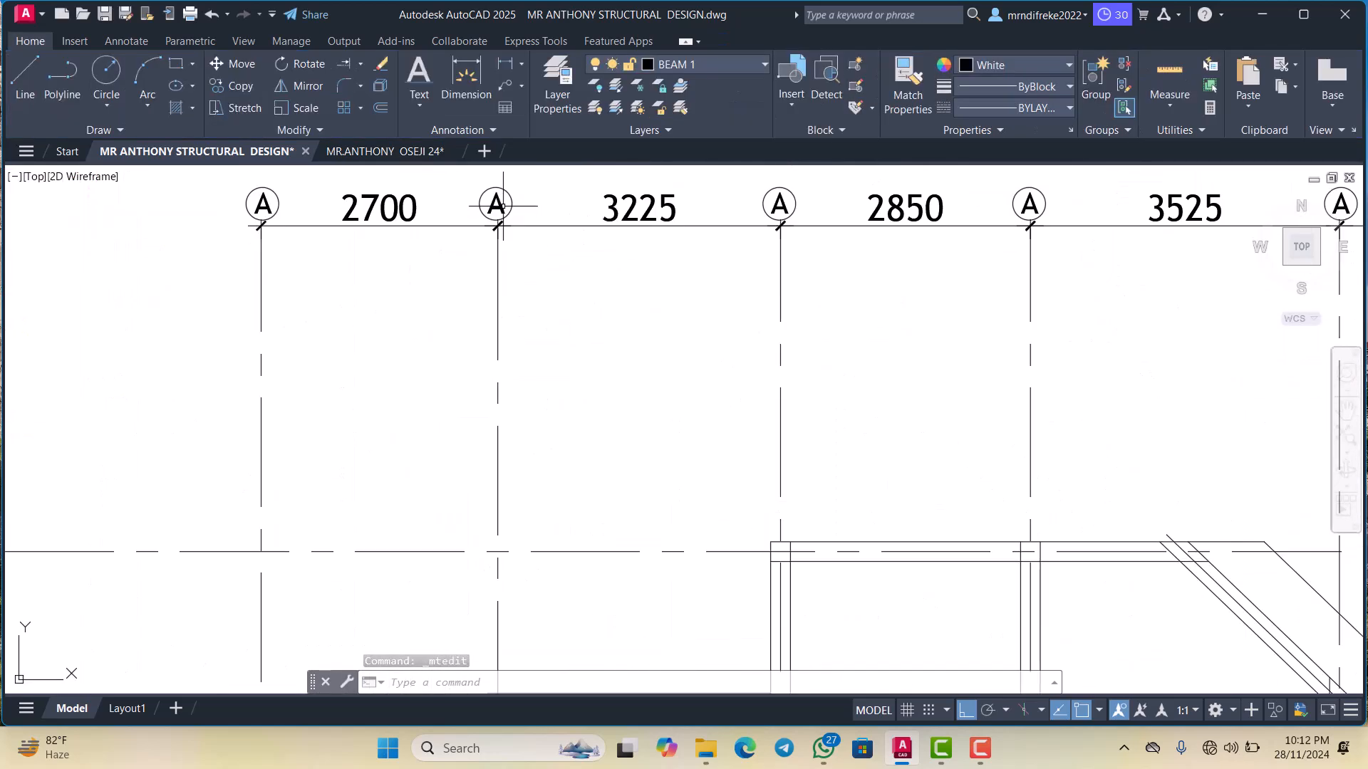
scroll(500, 204, up, 5)
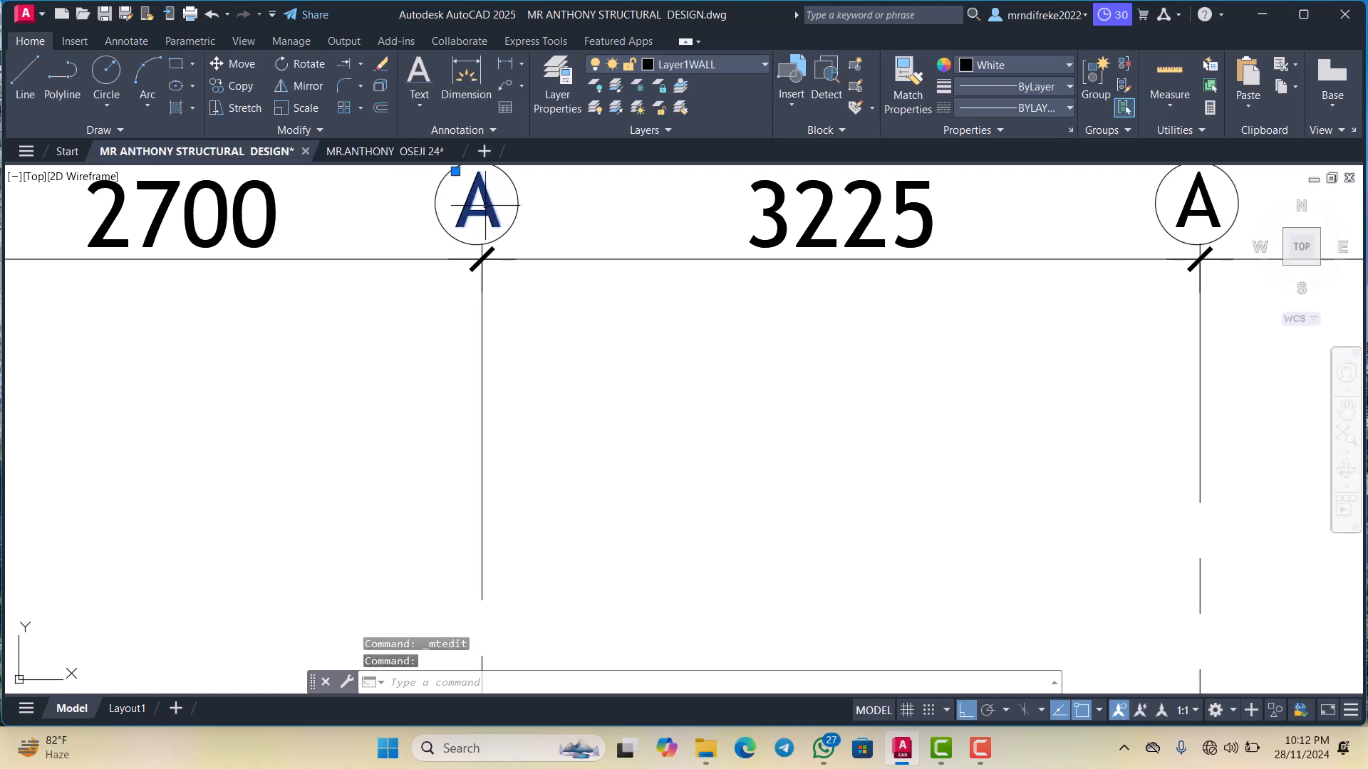
double_click(485, 210)
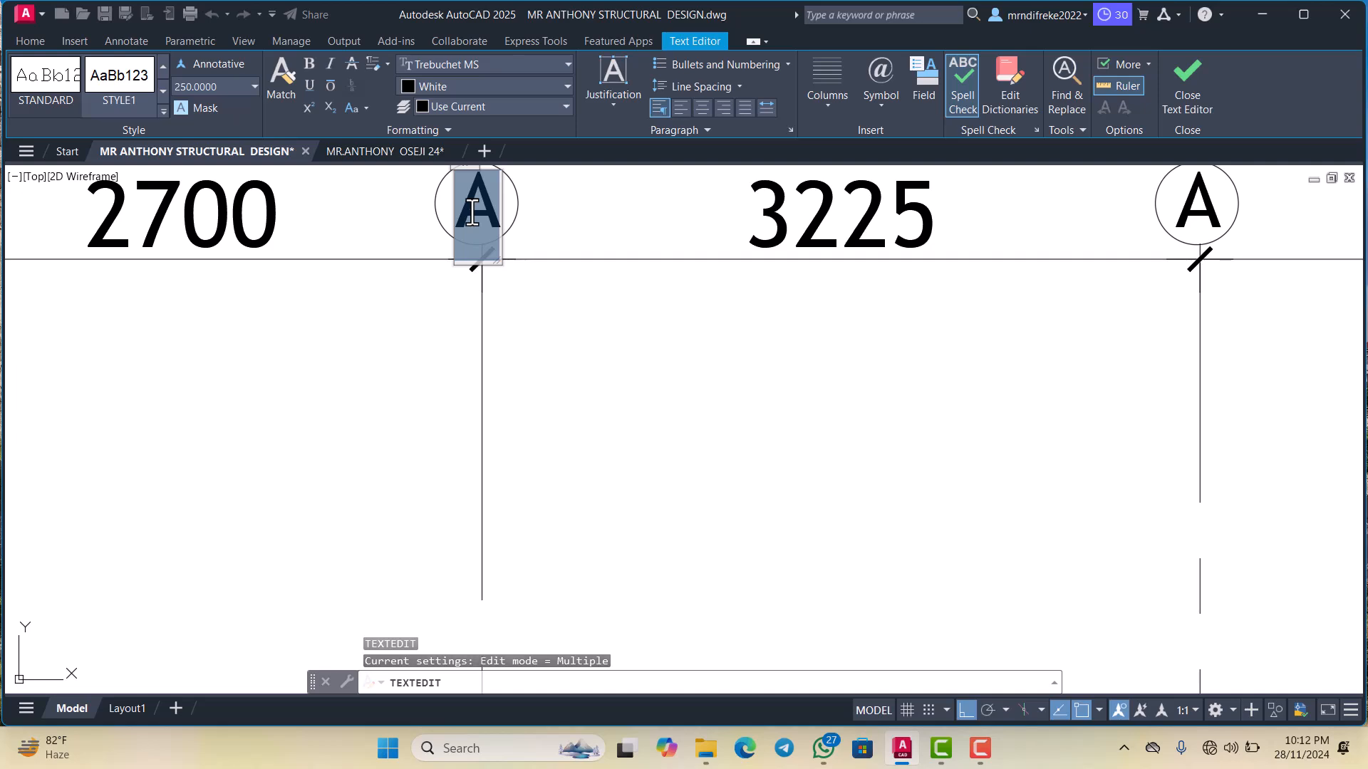
text(C)
scroll(481, 235, down, 3)
click(498, 271)
Change the letter in the bottom-row grid bubble between the 2550 and 2475 dimensions to D
scroll(499, 285, down, 5)
scroll(496, 324, up, 5)
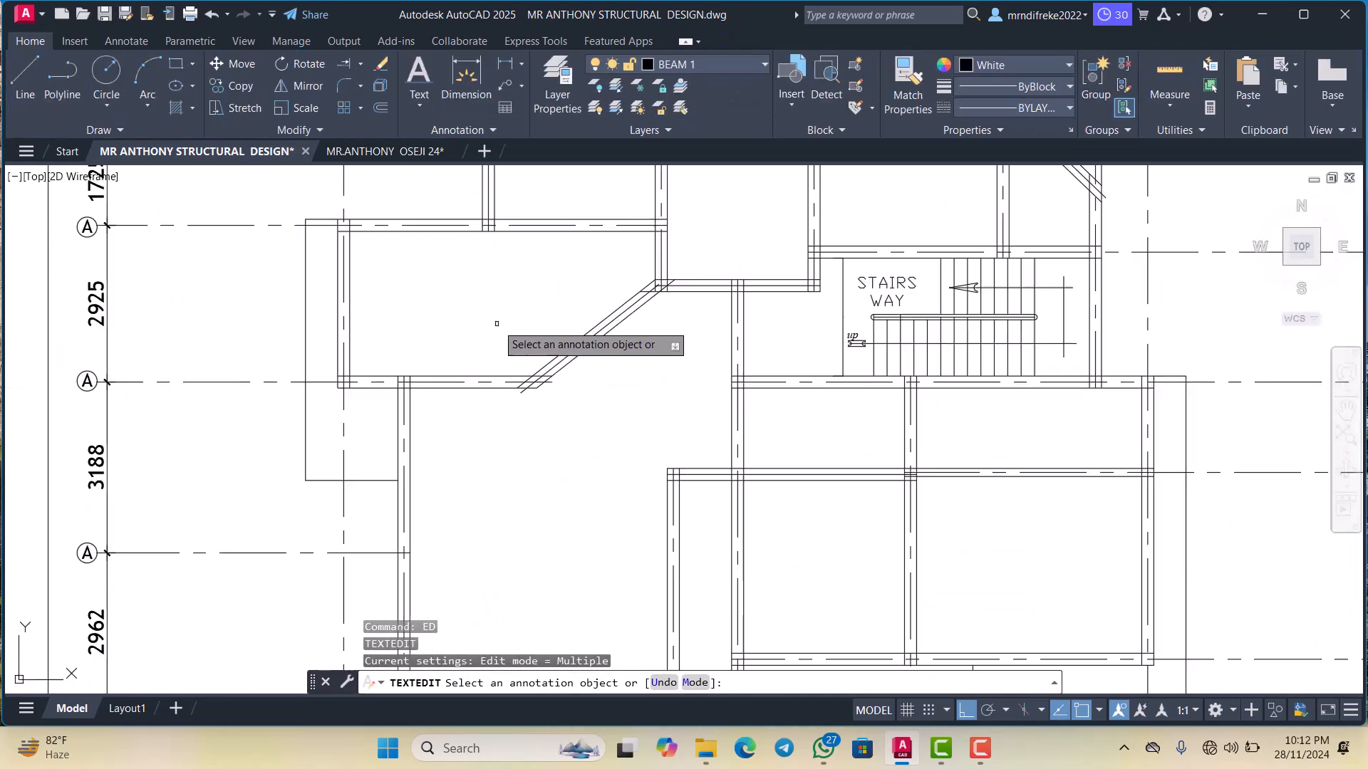
scroll(496, 323, down, 5)
scroll(492, 360, up, 3)
scroll(516, 388, down, 4)
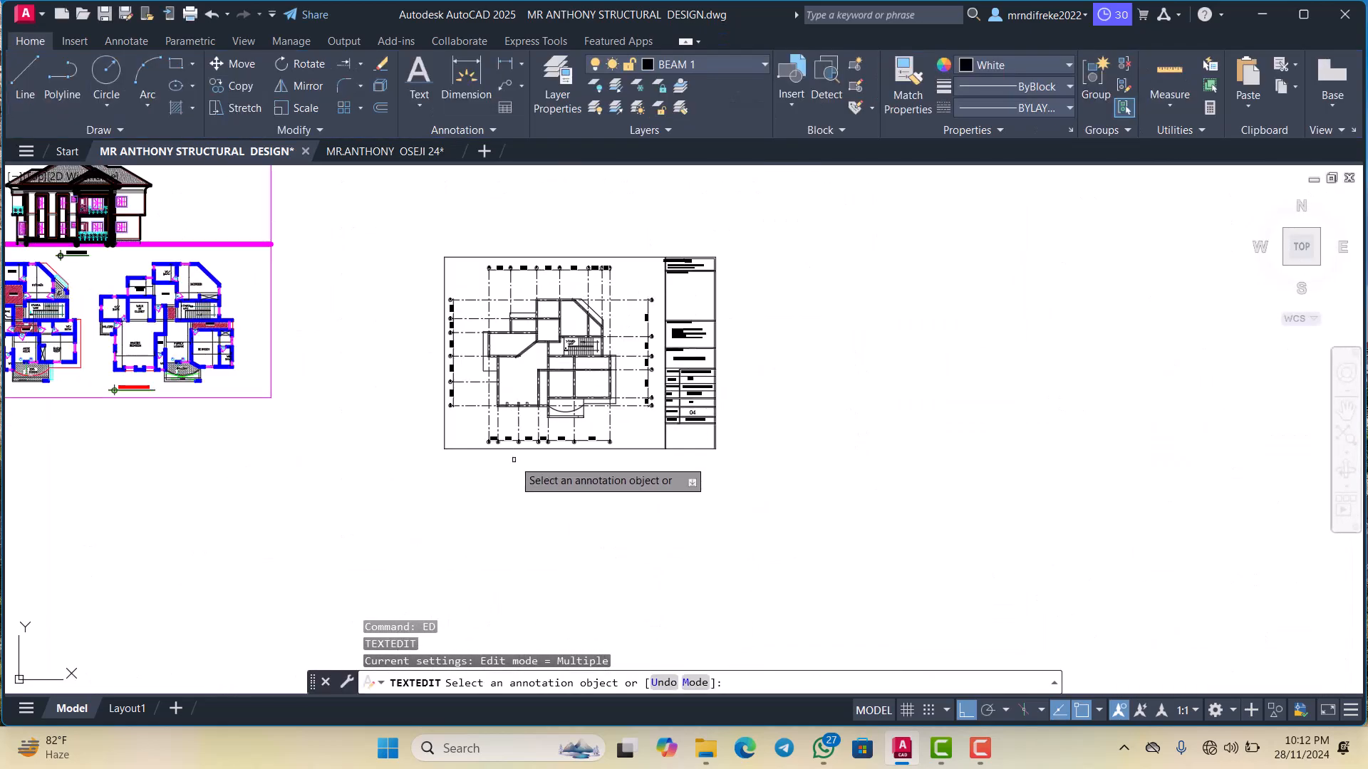
scroll(514, 459, up, 8)
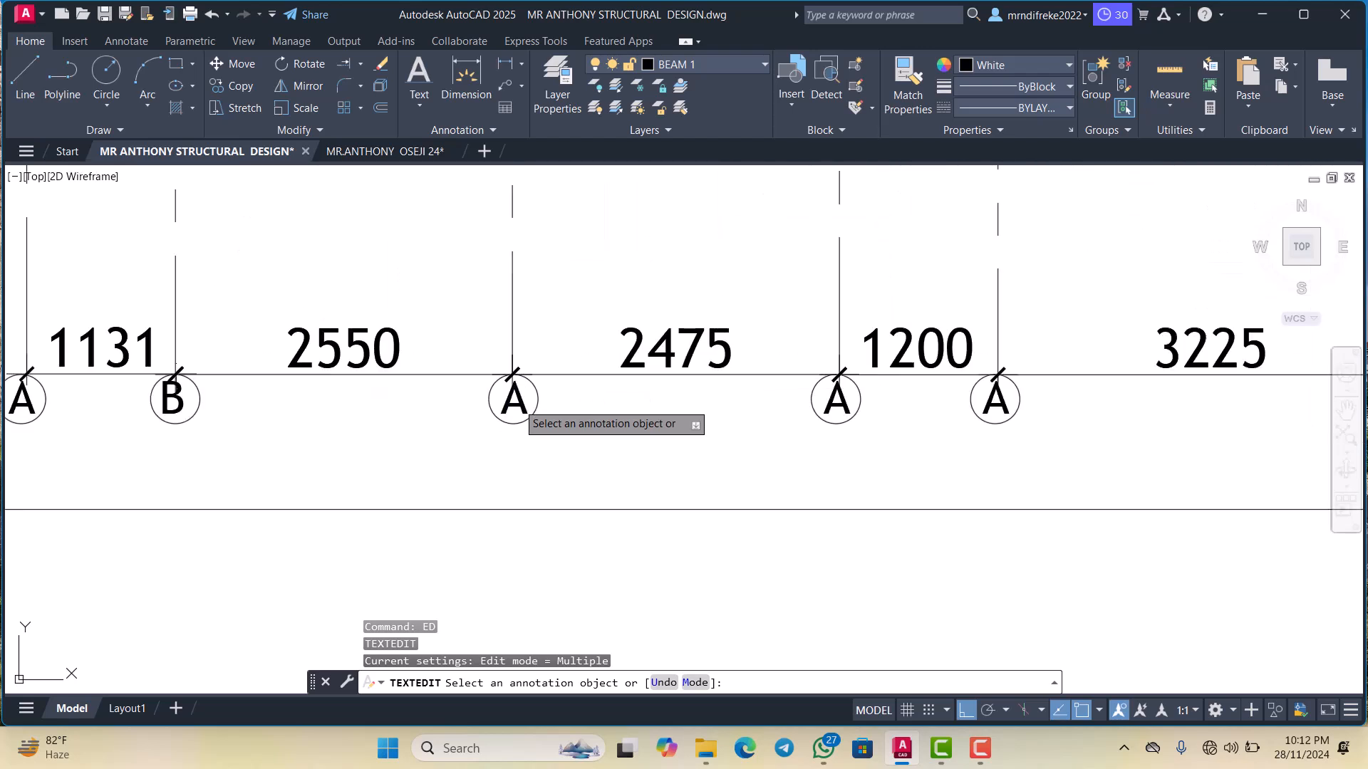
scroll(520, 407, up, 2)
click(521, 401)
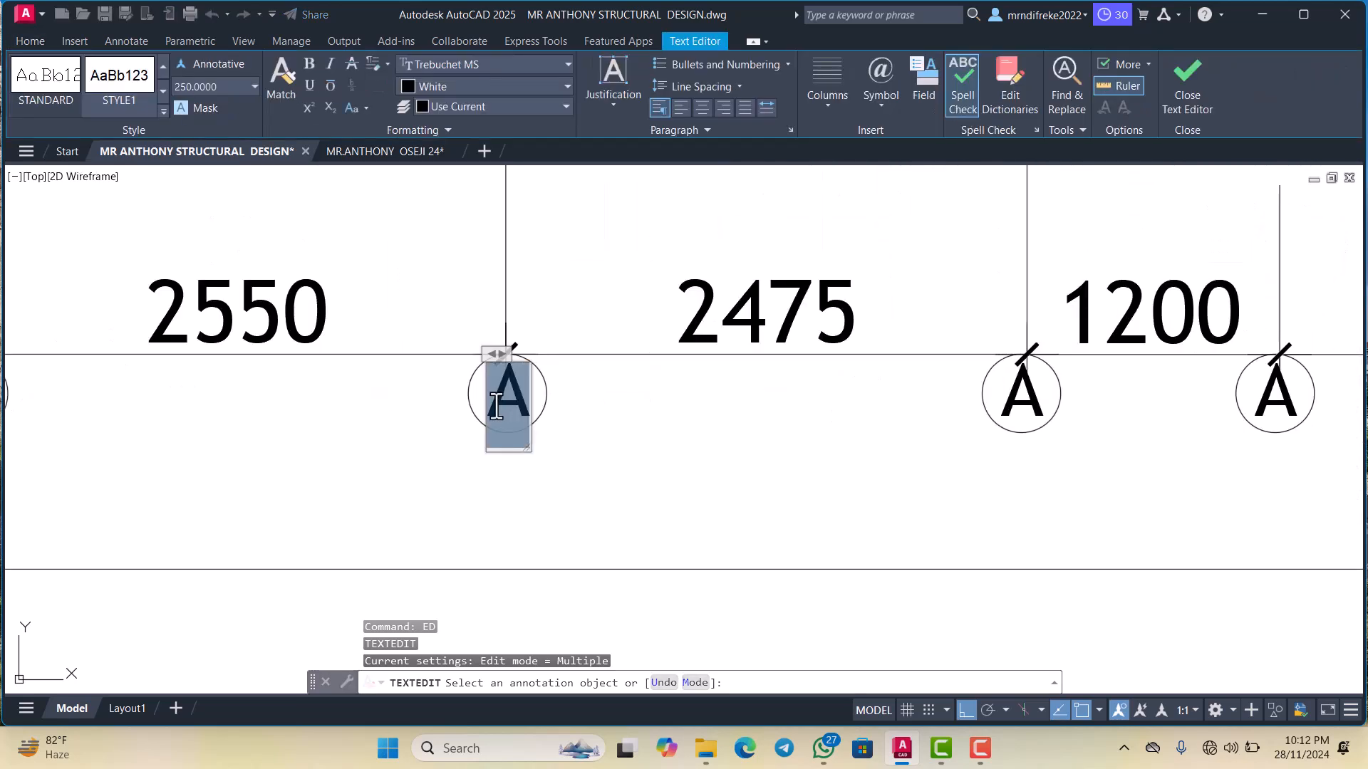
text(D)
scroll(513, 456, down, 3)
click(510, 479)
Change the letter in the top-row grid bubble between the 3225 and 2850 dimensions to E
scroll(514, 473, down, 5)
scroll(519, 366, up, 2)
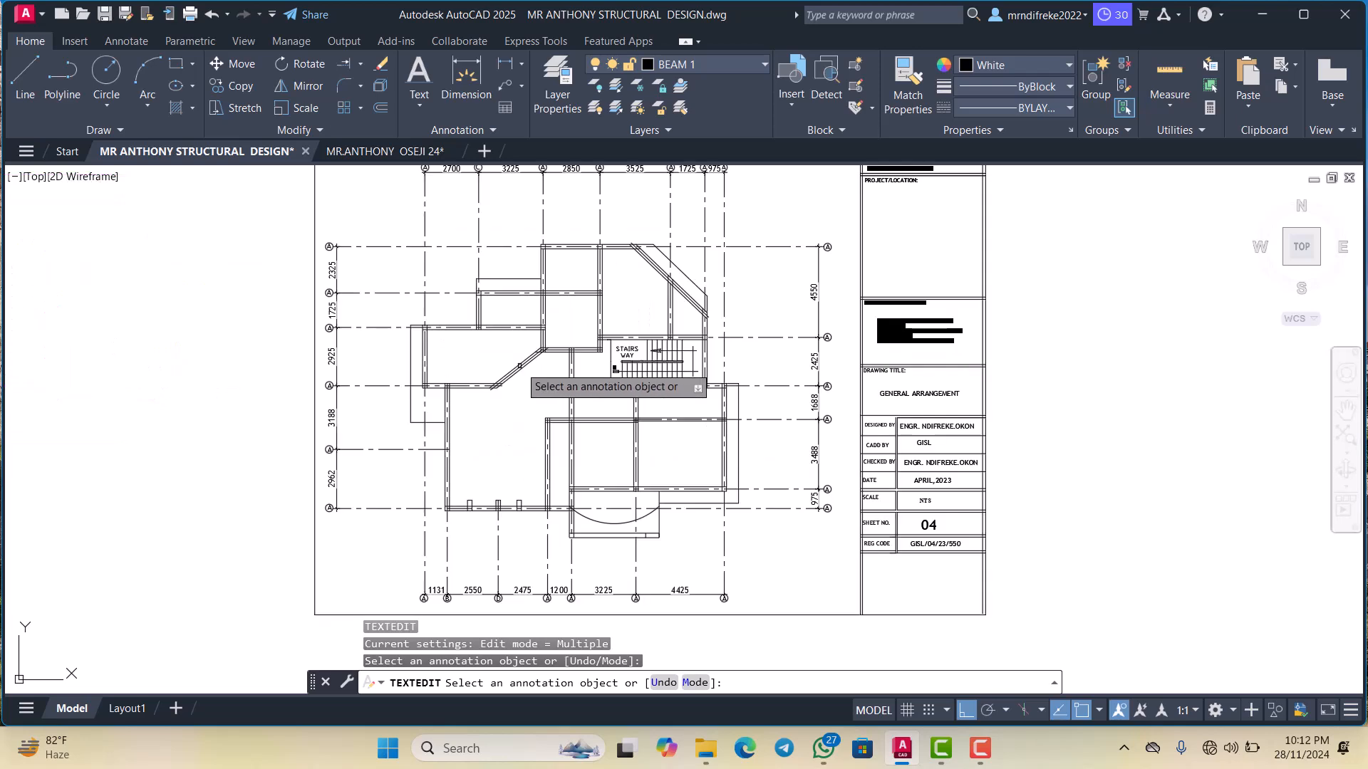
scroll(520, 366, down, 5)
scroll(598, 398, up, 6)
scroll(530, 492, down, 4)
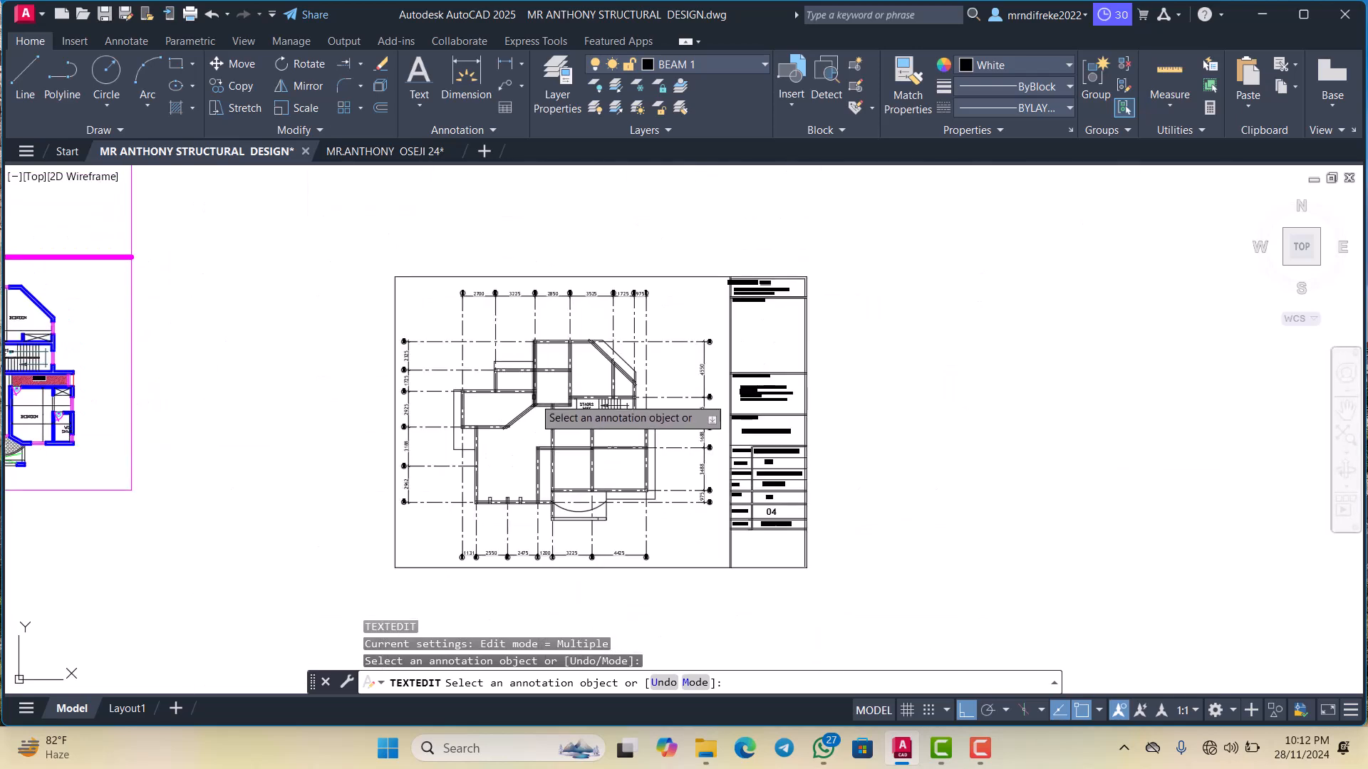
scroll(536, 295, up, 9)
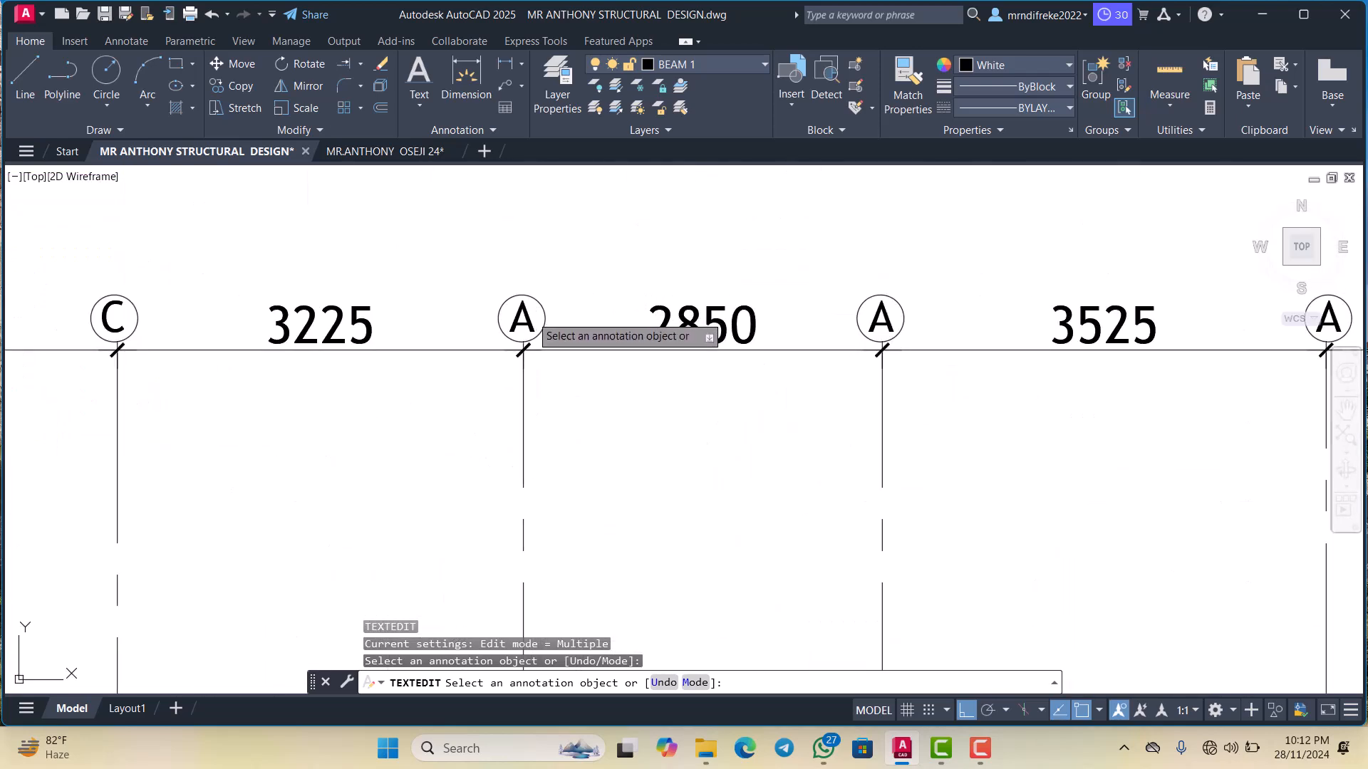
scroll(527, 326, up, 2)
click(524, 315)
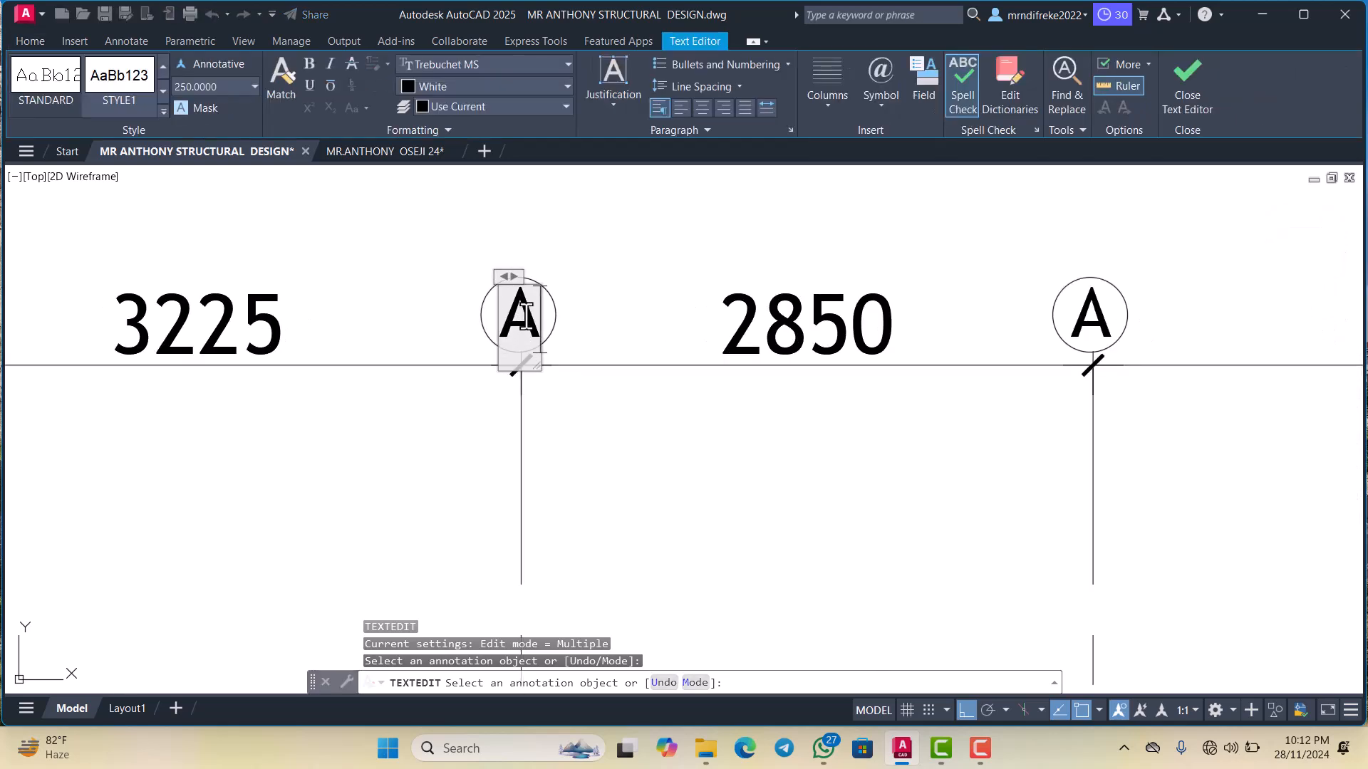
text(E)
scroll(525, 320, down, 3)
click(527, 377)
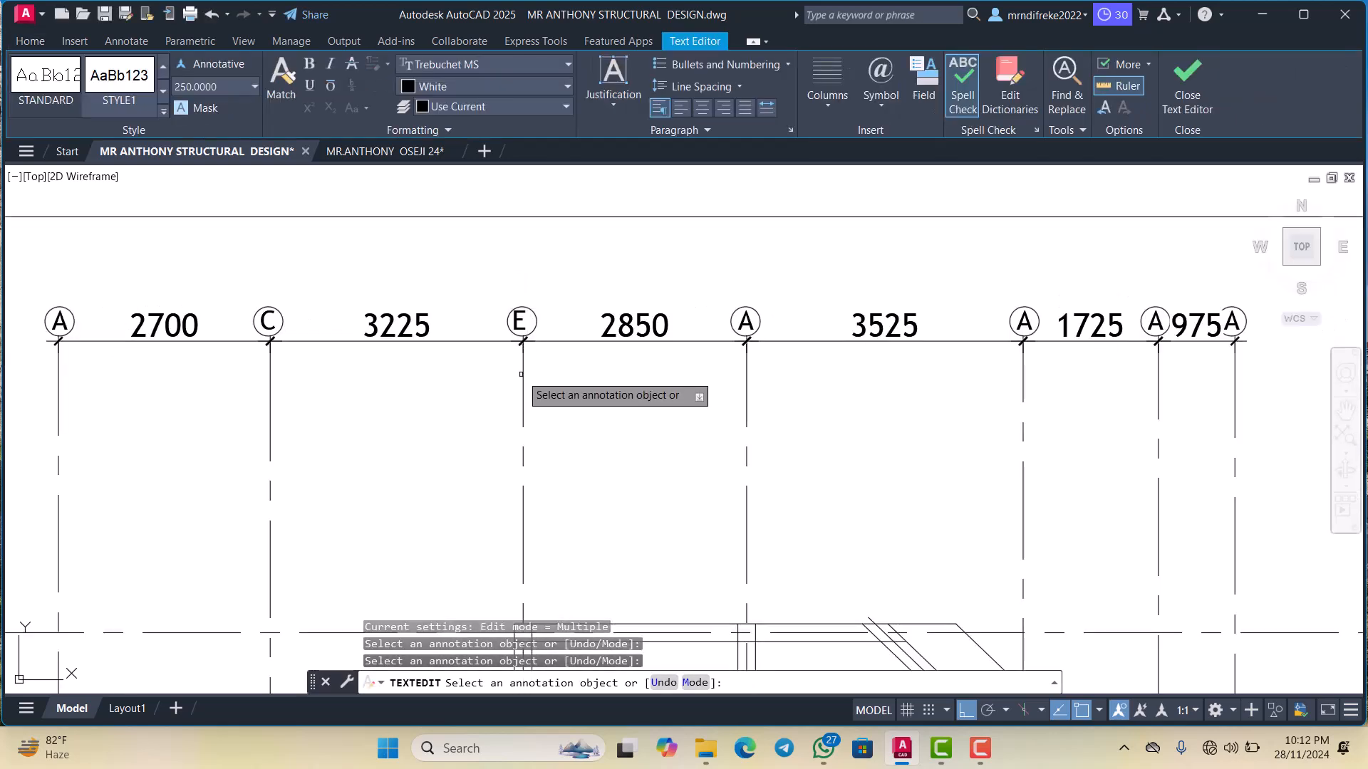
Change the letter in the bottom-row grid bubble between the 2475 and 1200 dimensions to F
scroll(530, 377, down, 5)
scroll(529, 377, up, 5)
scroll(529, 377, down, 6)
scroll(527, 381, up, 5)
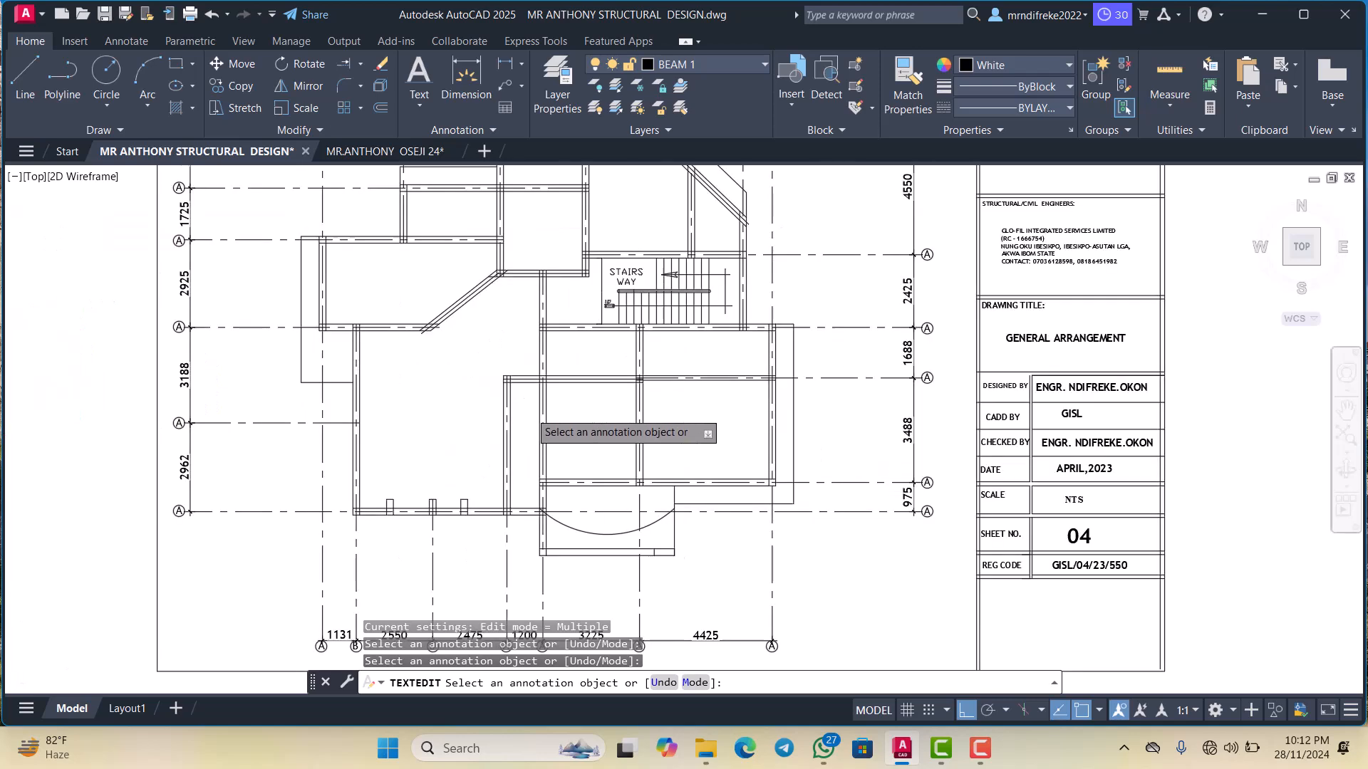
scroll(525, 383, down, 4)
scroll(523, 386, up, 4)
scroll(524, 386, down, 4)
scroll(523, 476, up, 6)
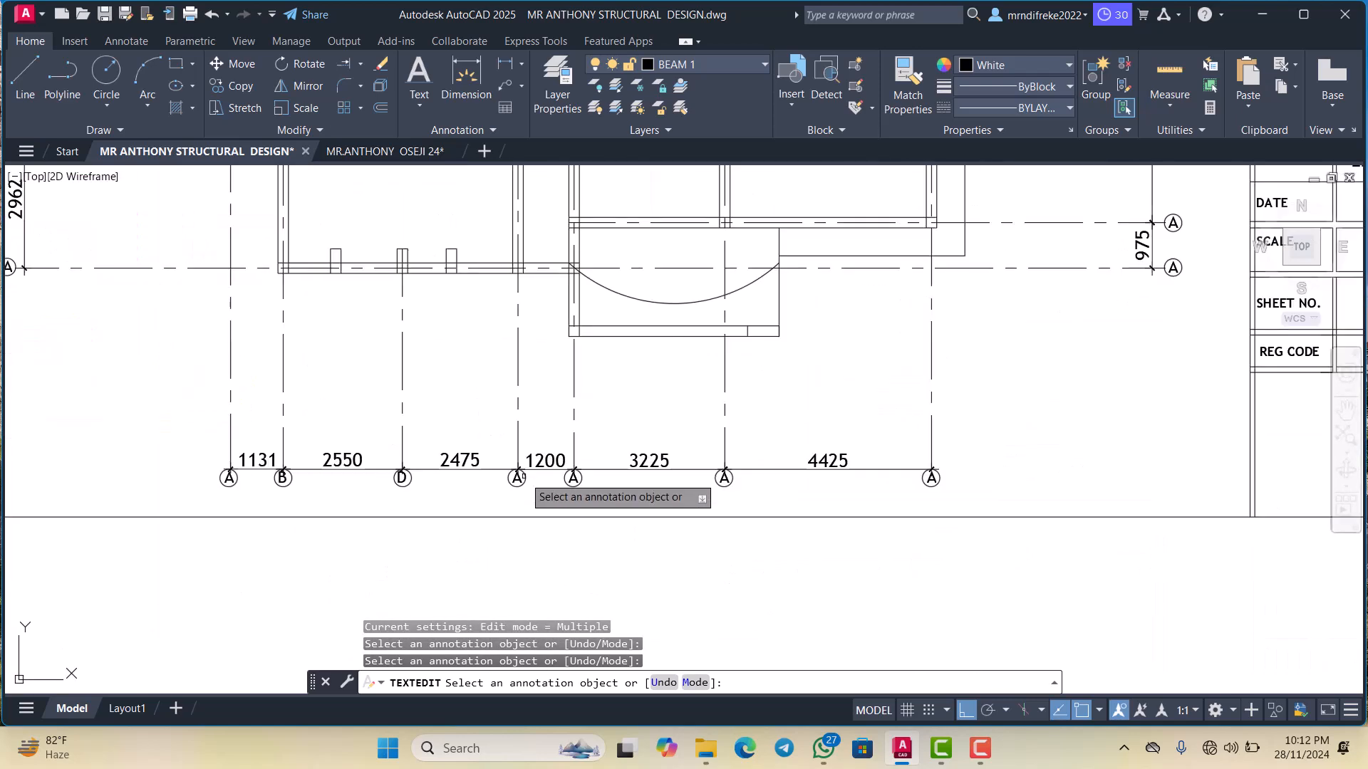
scroll(522, 476, up, 8)
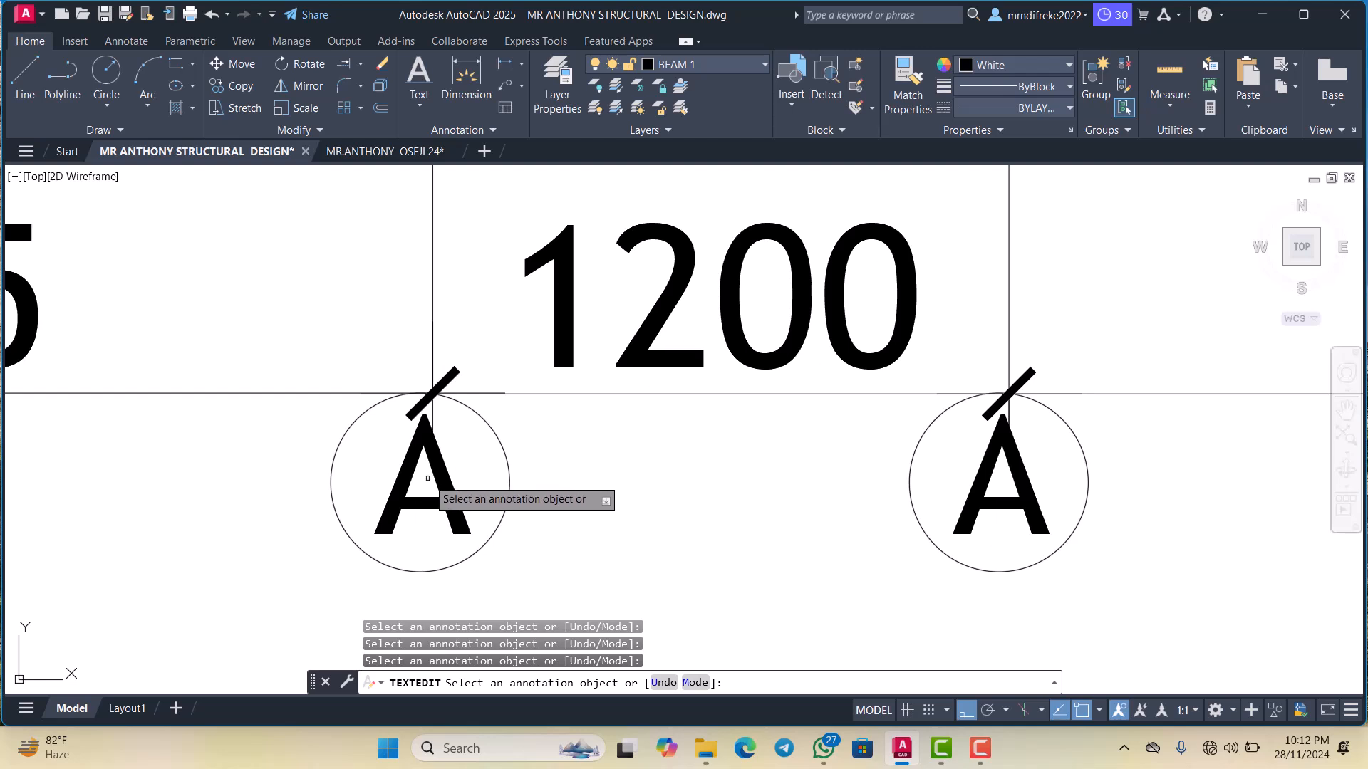
click(426, 449)
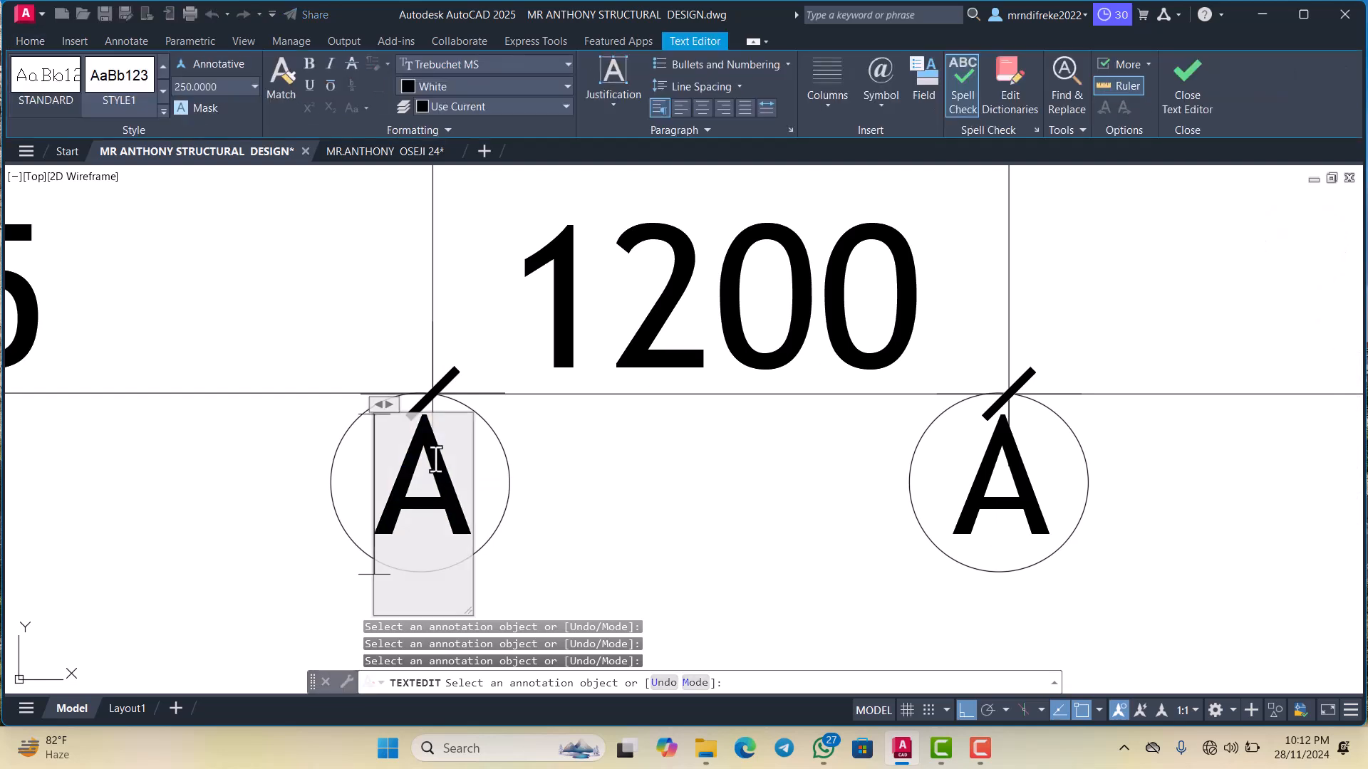
text(F)
scroll(449, 462, down, 2)
click(519, 473)
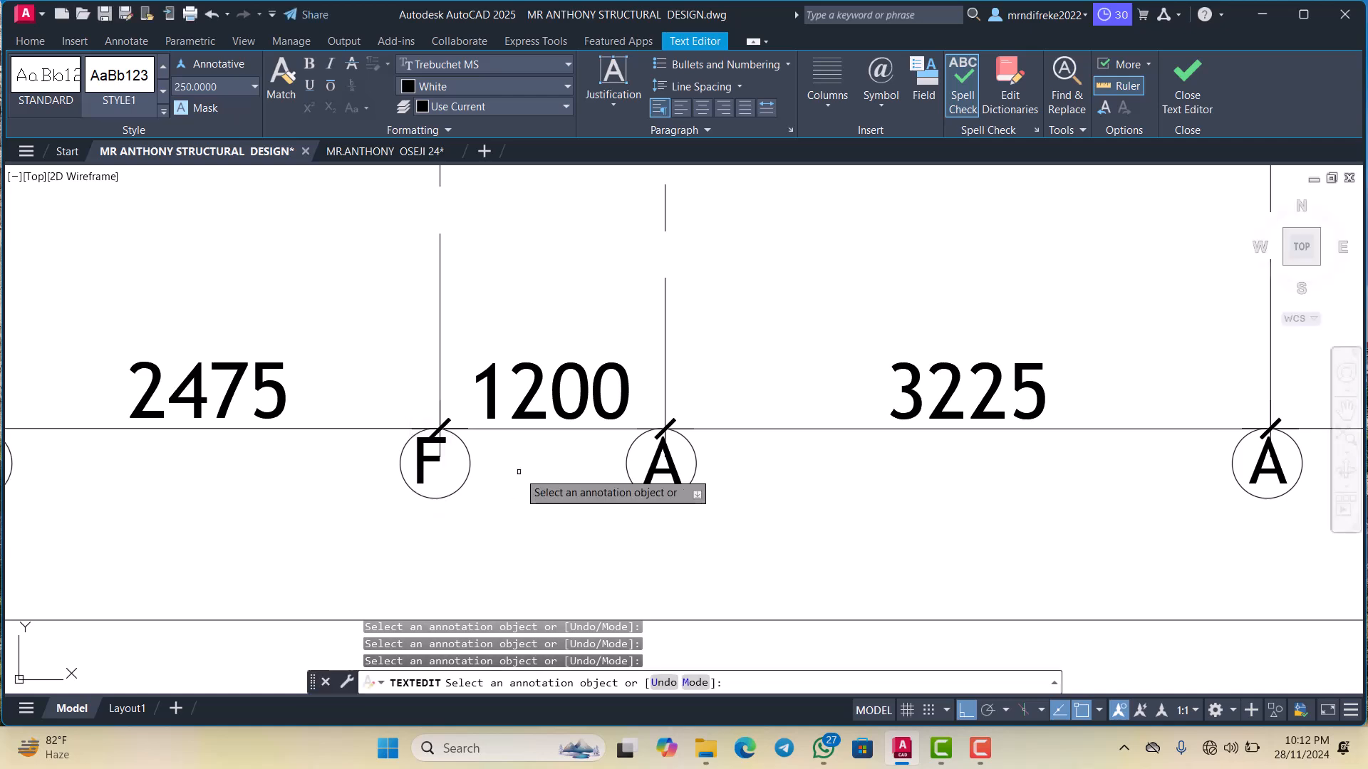
Change the letter in the bottom-row grid bubble between the 1200 and 3225 dimensions to G
scroll(496, 512, down, 6)
scroll(509, 395, up, 2)
scroll(508, 395, down, 4)
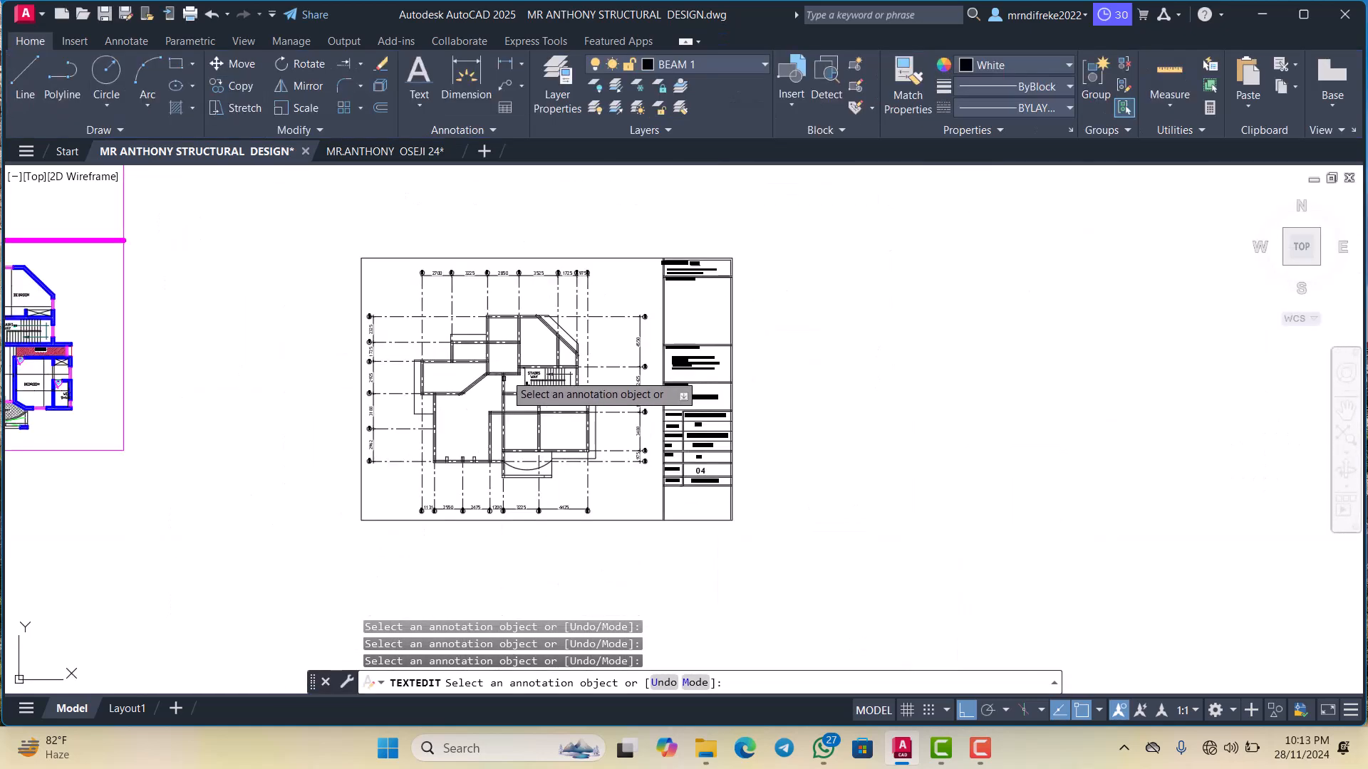
scroll(495, 582, up, 6)
scroll(486, 480, down, 4)
scroll(486, 481, up, 8)
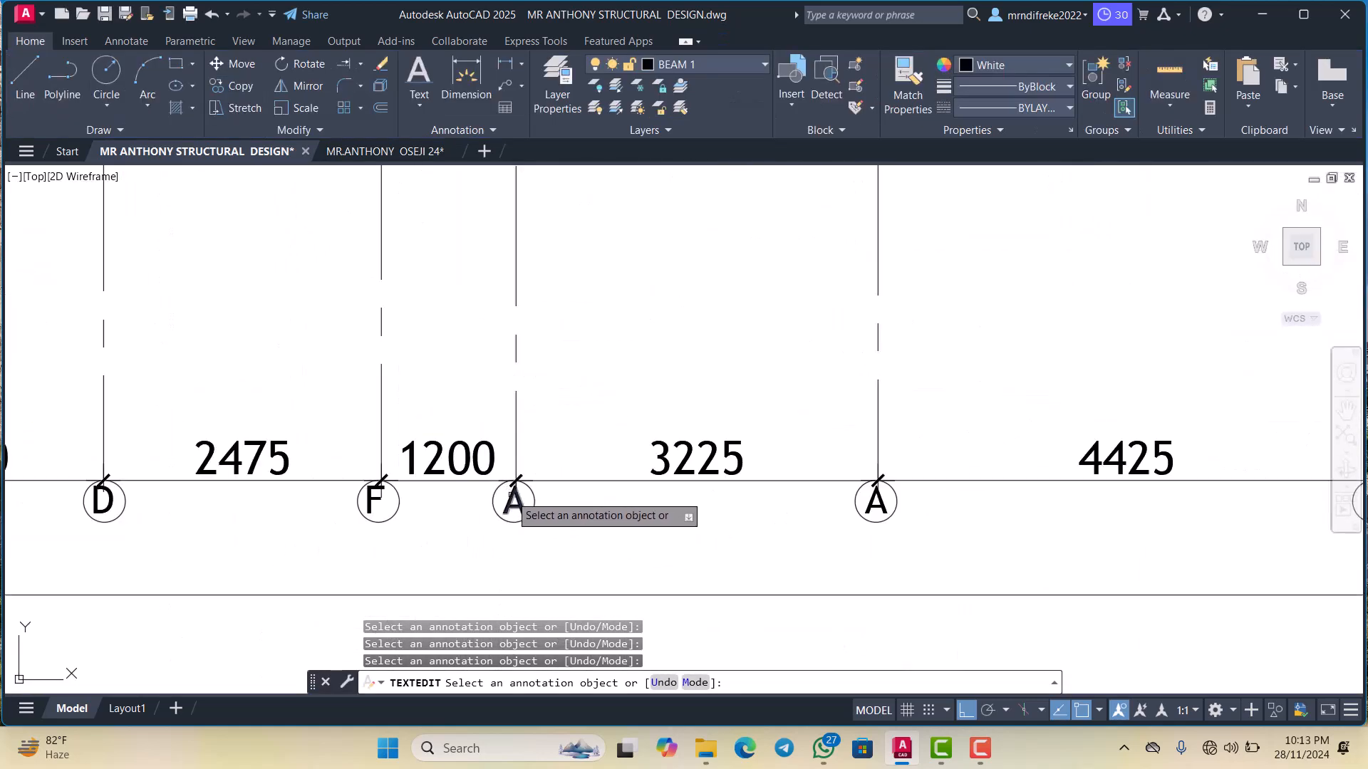
click(514, 500)
scroll(518, 501, up, 2)
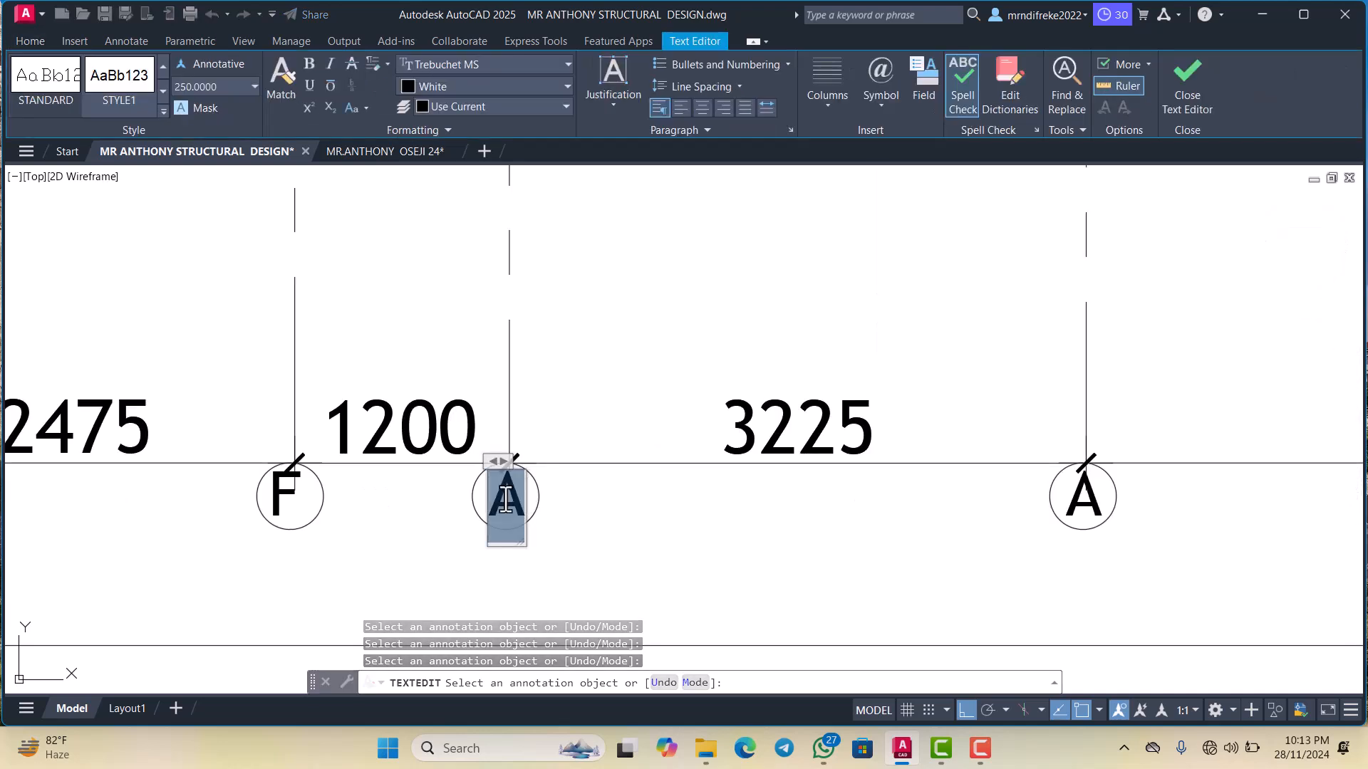
text(G)
scroll(540, 523, down, 3)
click(540, 522)
Change the letter in the top-row grid bubble between the 2850 and 3525 dimensions to H
scroll(540, 522, down, 4)
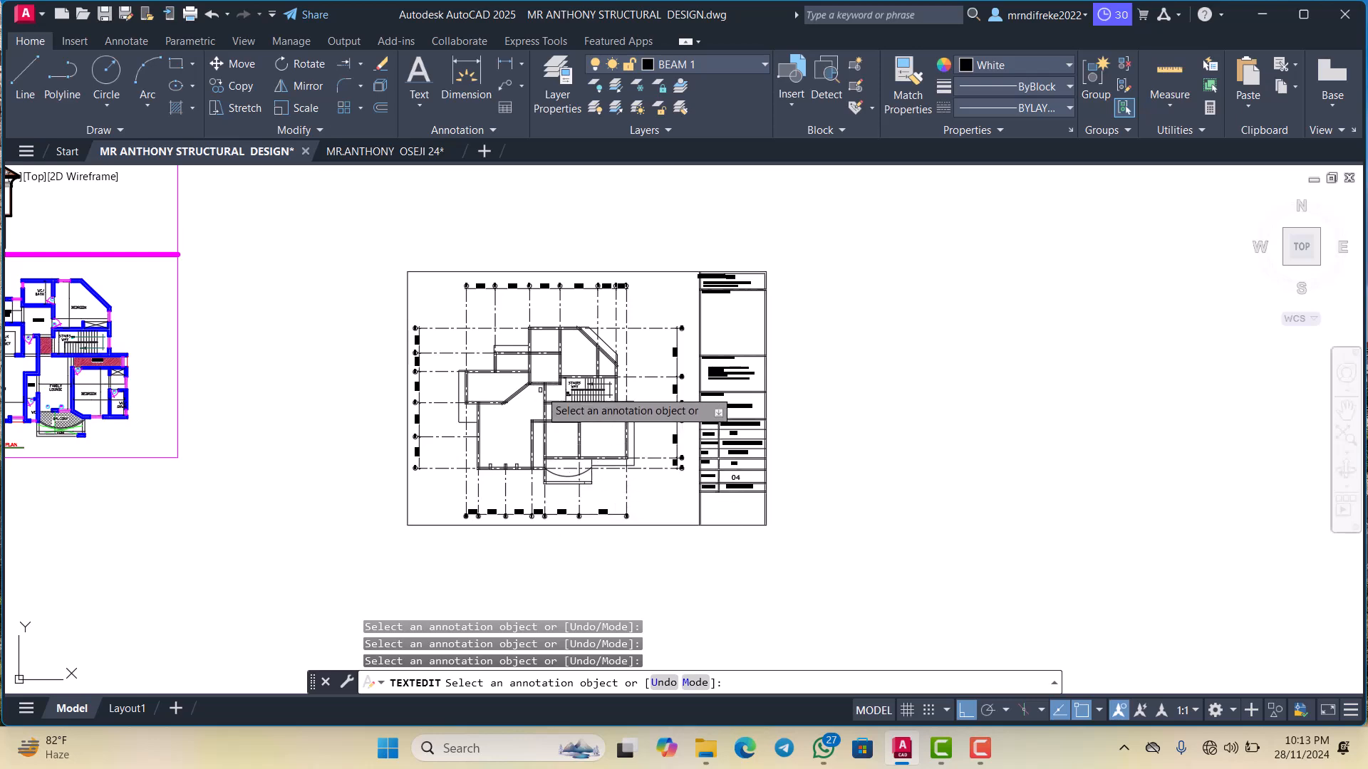
scroll(548, 413, up, 6)
scroll(570, 378, down, 2)
scroll(573, 271, up, 6)
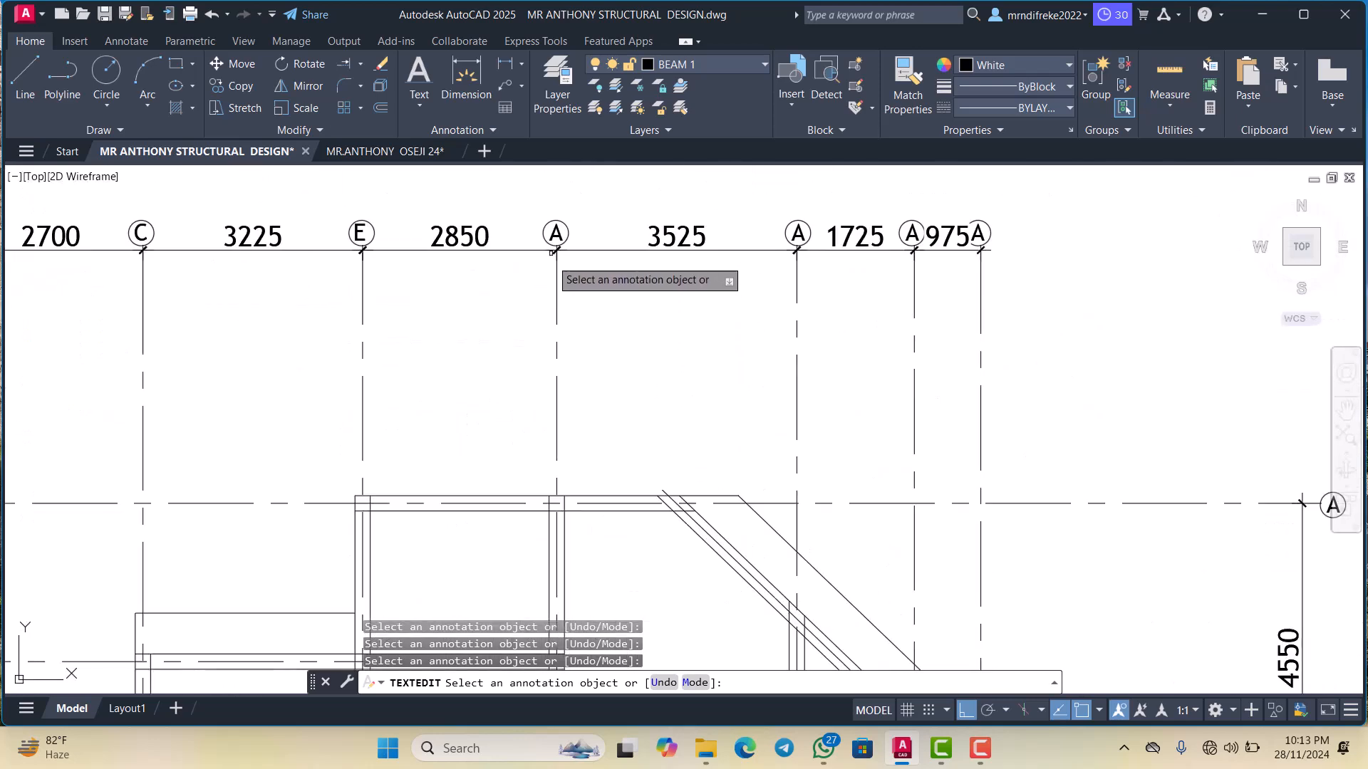
scroll(552, 251, up, 2)
scroll(556, 232, up, 2)
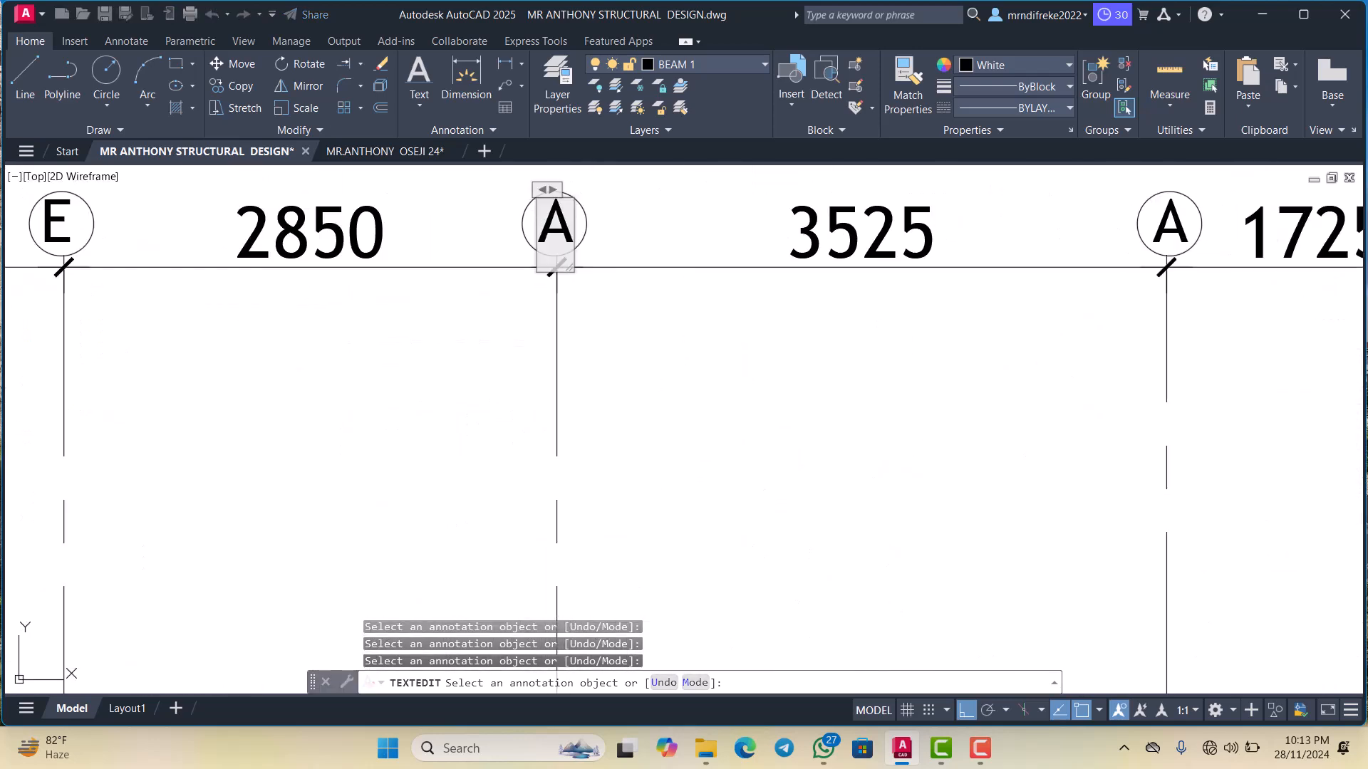
click(557, 226)
text(H)
scroll(559, 242, down, 3)
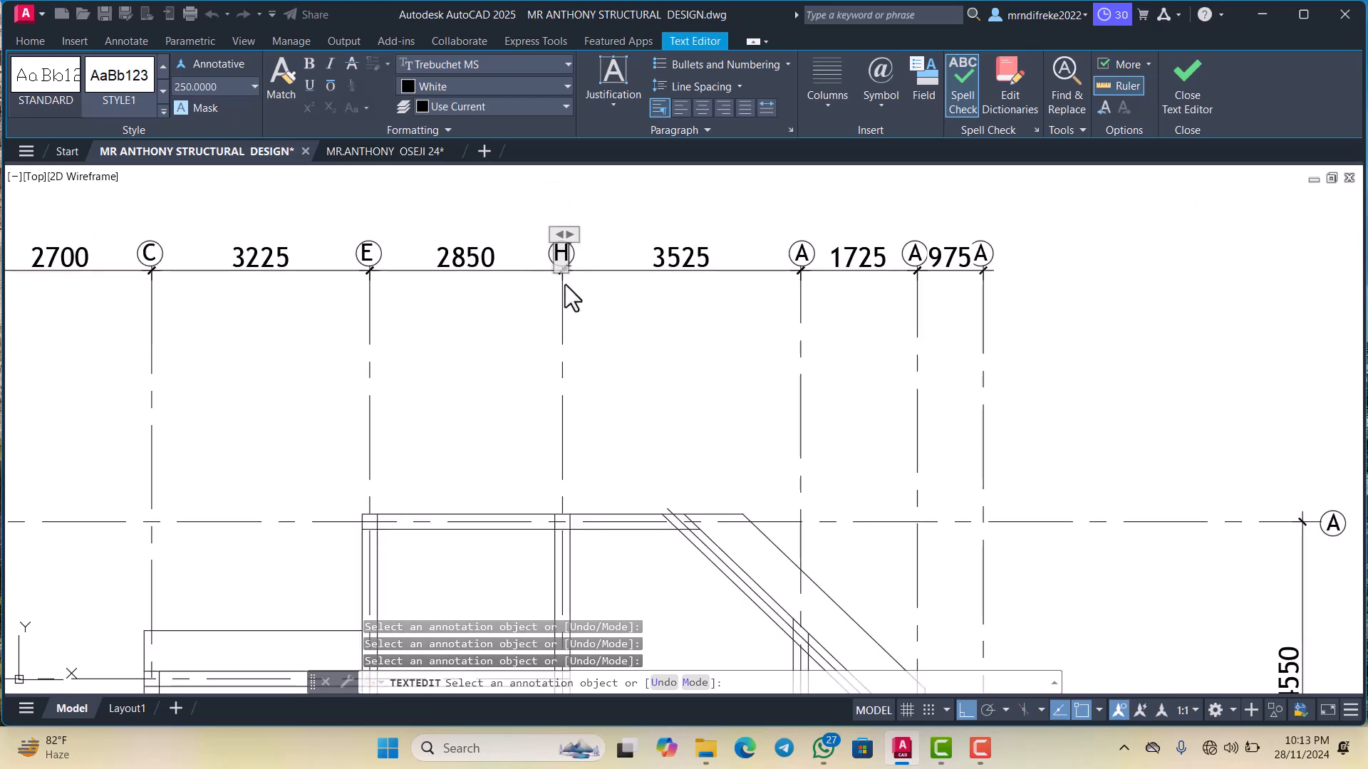
click(568, 298)
Change the letter in the bottom-row grid bubble between the 3225 and 4425 dimensions to I
scroll(571, 306, down, 5)
scroll(572, 418, up, 3)
scroll(574, 414, down, 1)
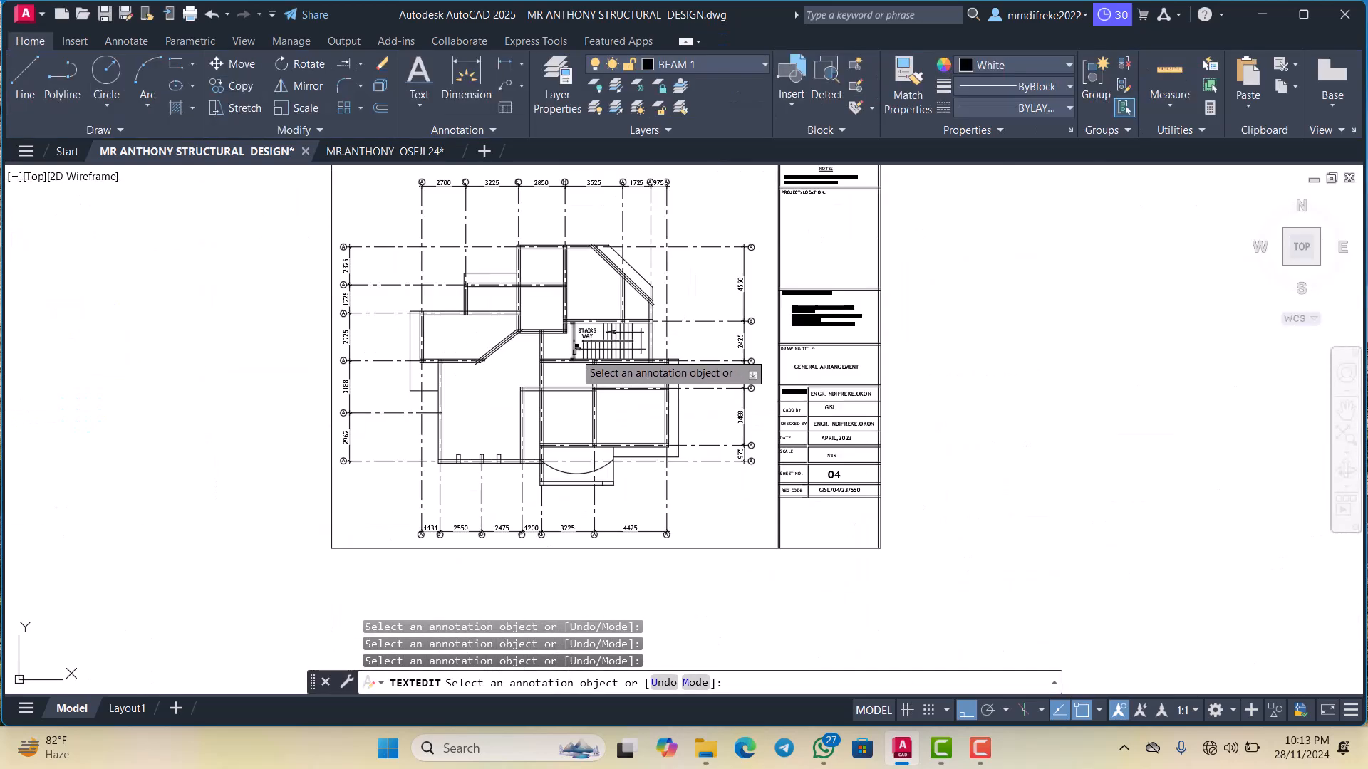
scroll(580, 446, up, 5)
scroll(581, 449, up, 5)
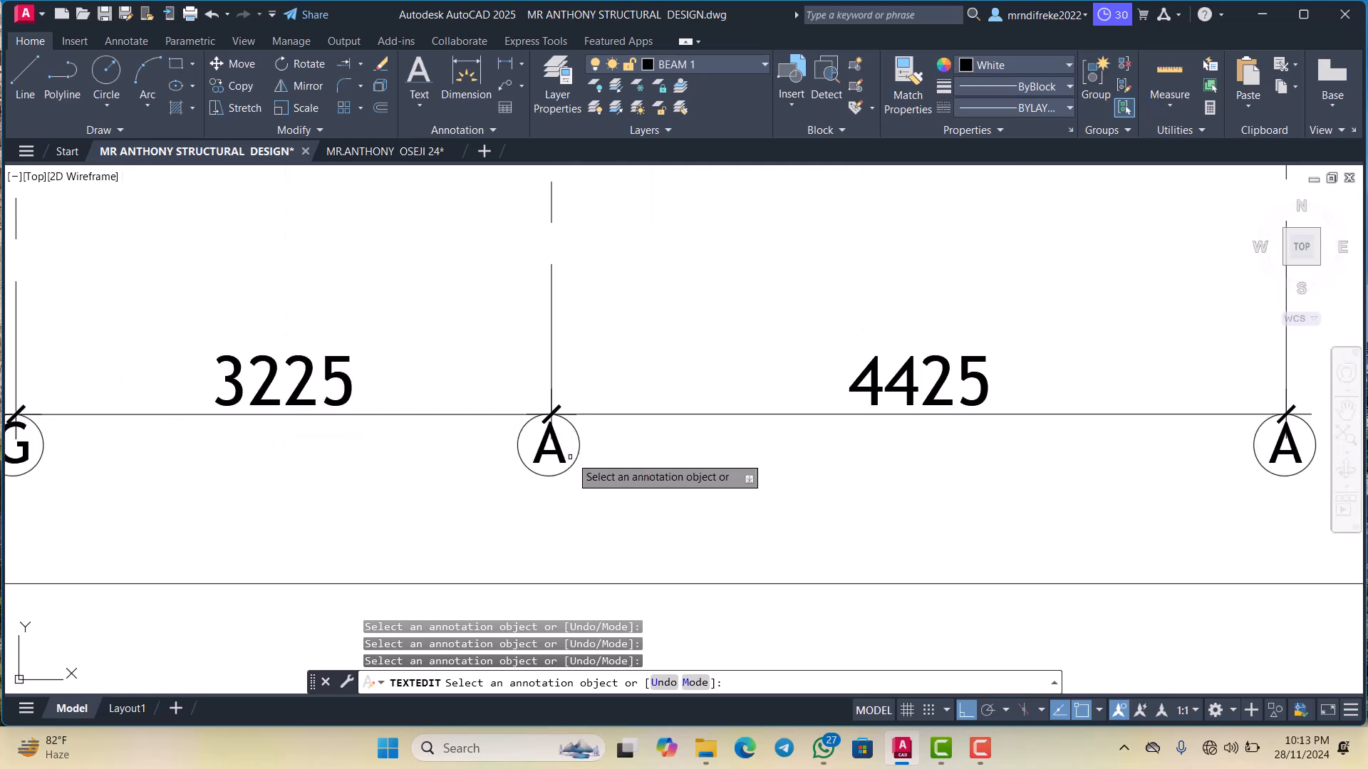
scroll(561, 463, up, 2)
click(555, 436)
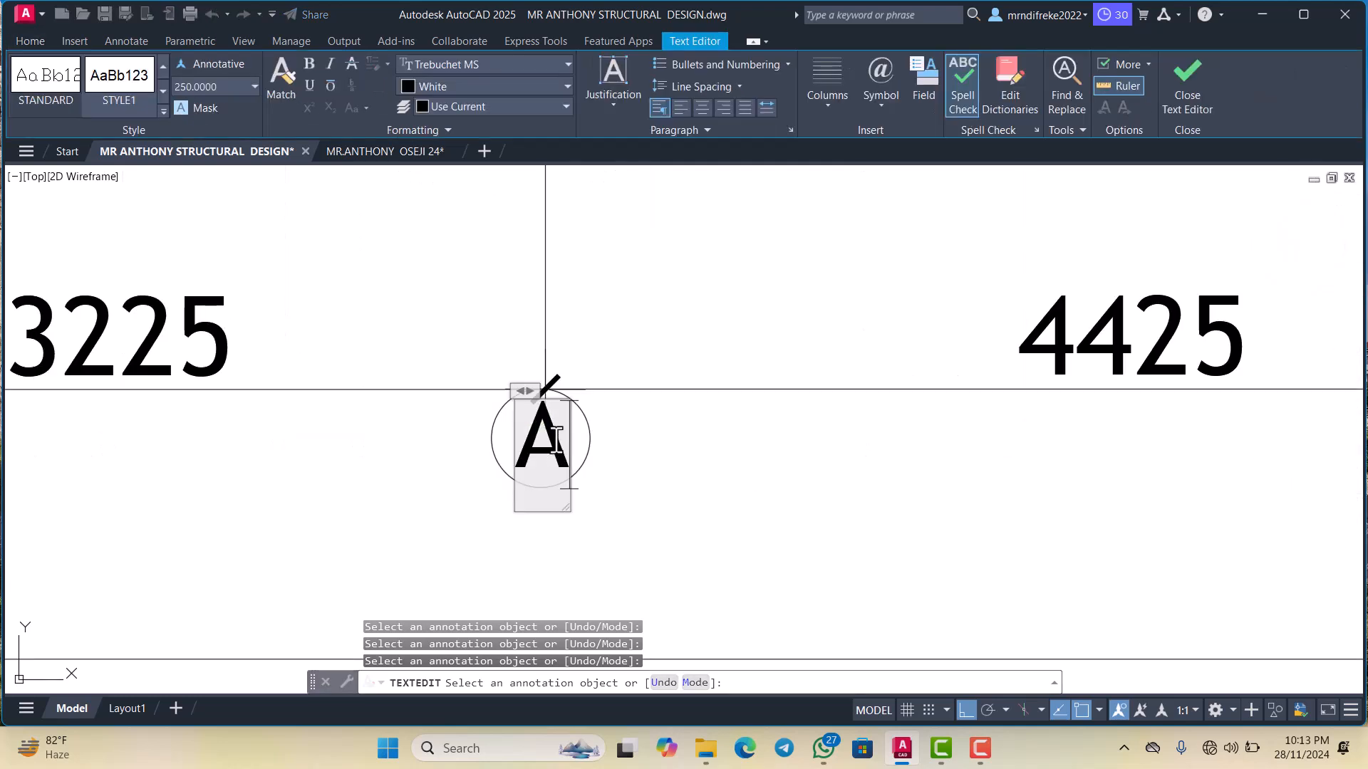
text(I)
scroll(550, 450, down, 2)
click(562, 483)
Change the letter in the top-row grid bubble between the 3525 and 1725 dimensions to J
scroll(567, 478, down, 3)
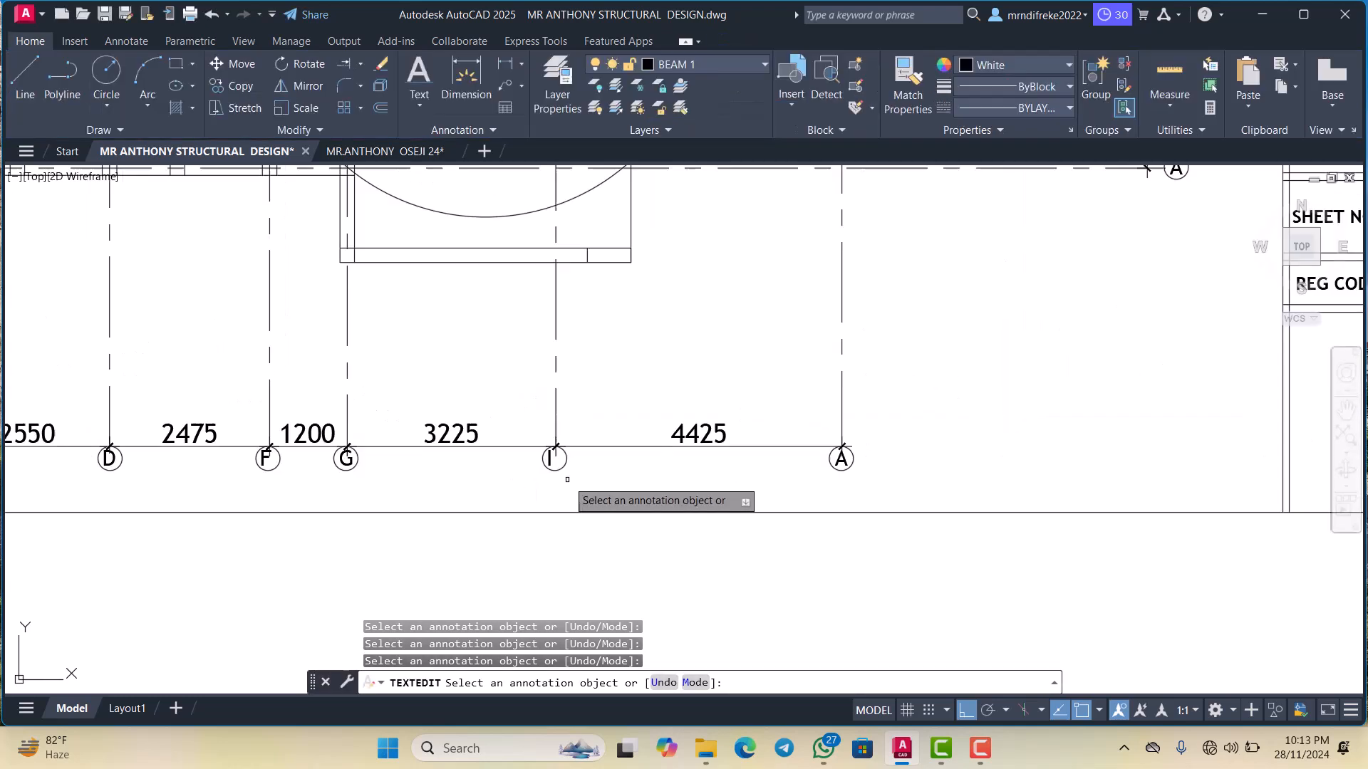
scroll(567, 478, down, 3)
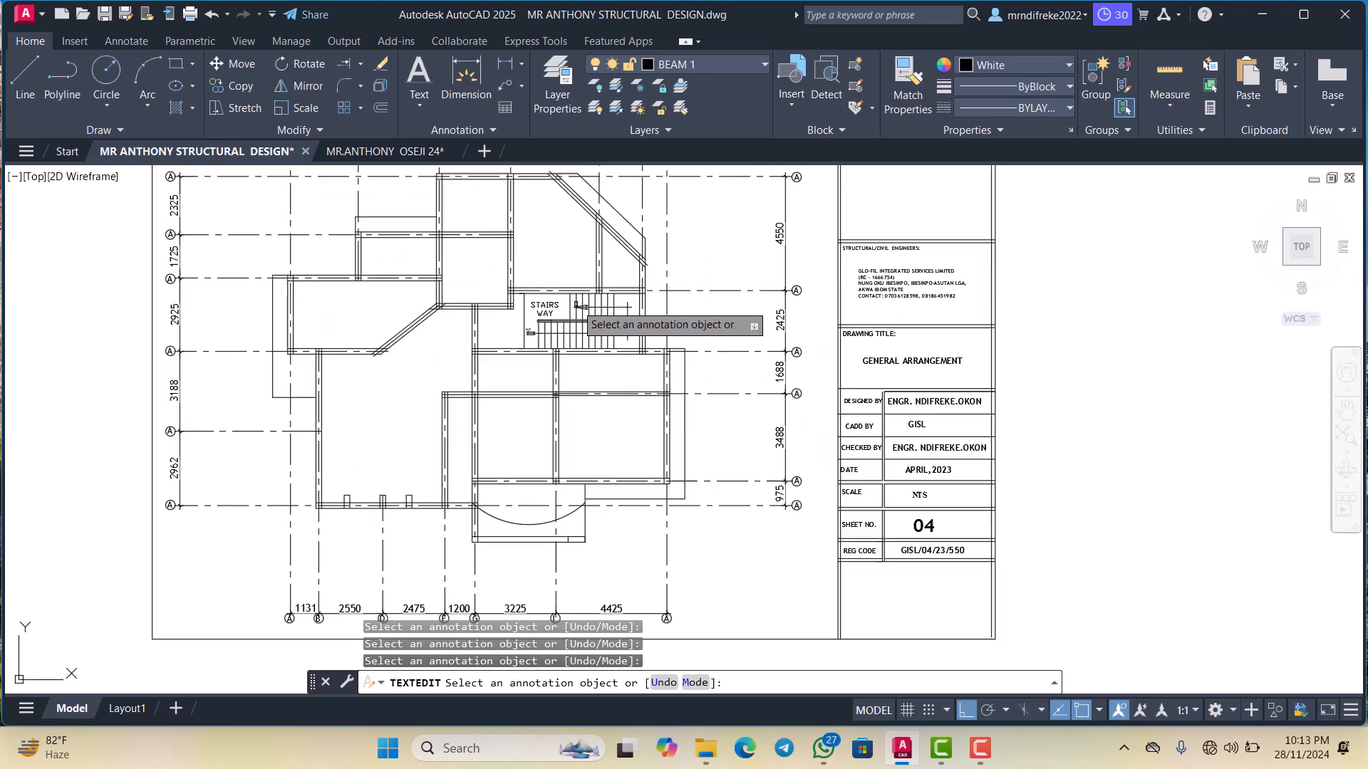
scroll(587, 365, up, 8)
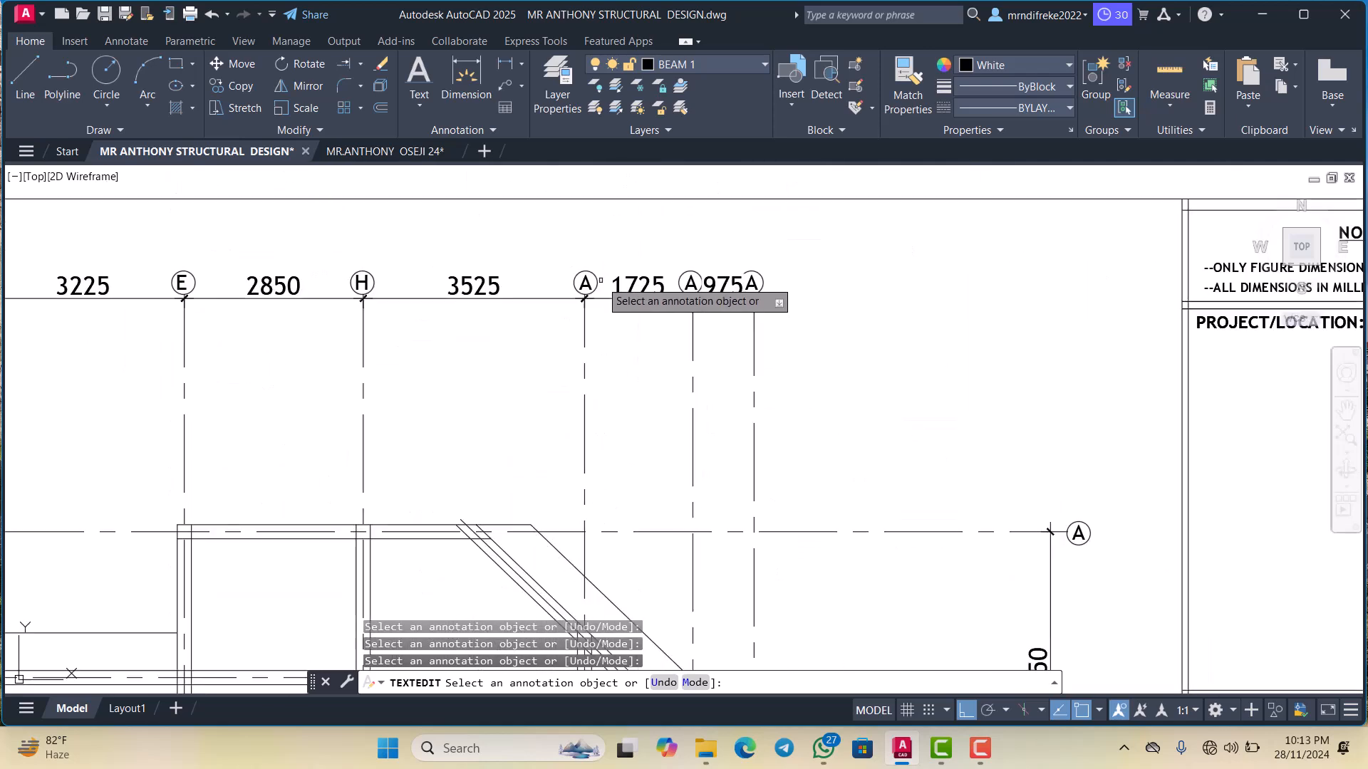
scroll(583, 286, up, 6)
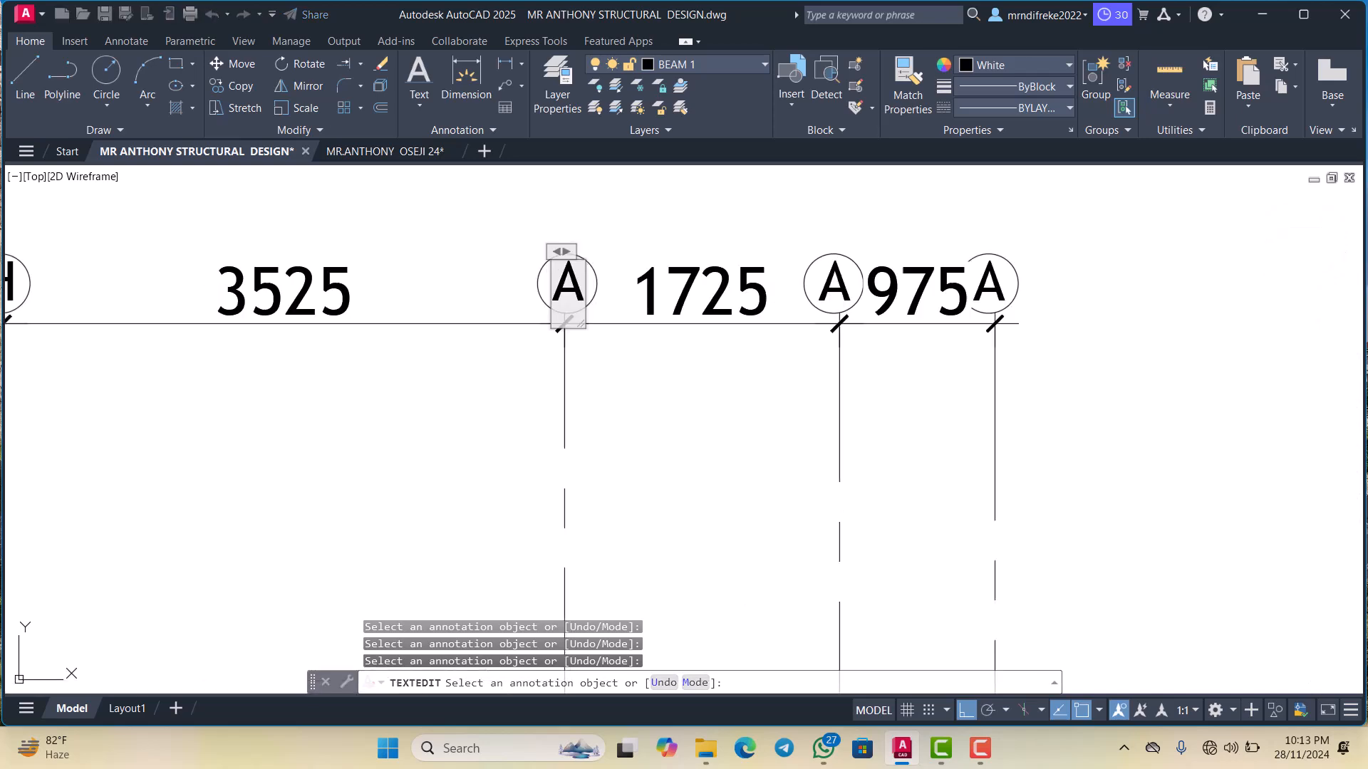
click(580, 285)
double_click(540, 284)
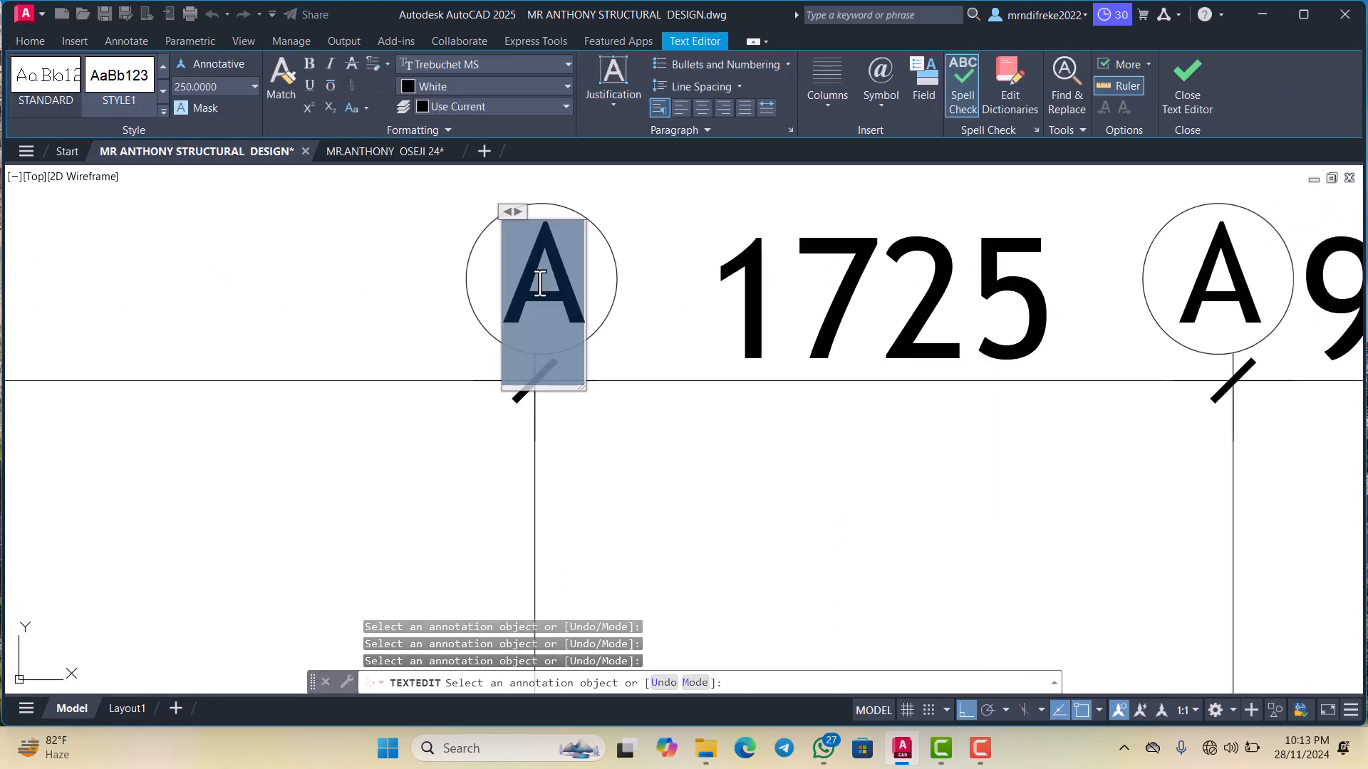
text(J)
scroll(558, 278, down, 5)
click(580, 370)
Change the letter in the top-row grid bubble between the 1725 and 975 dimensions to L
scroll(570, 363, down, 5)
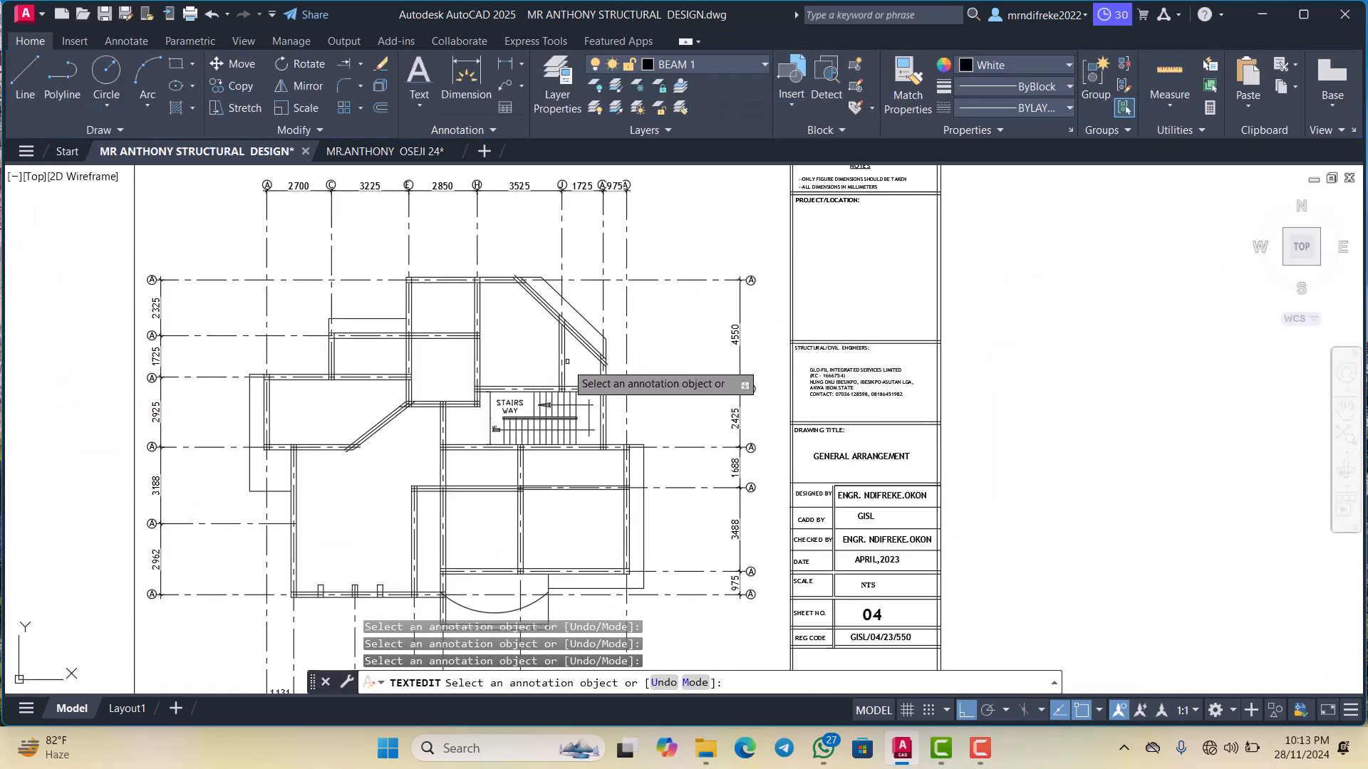
scroll(567, 362, down, 5)
scroll(586, 399, up, 4)
scroll(587, 428, down, 5)
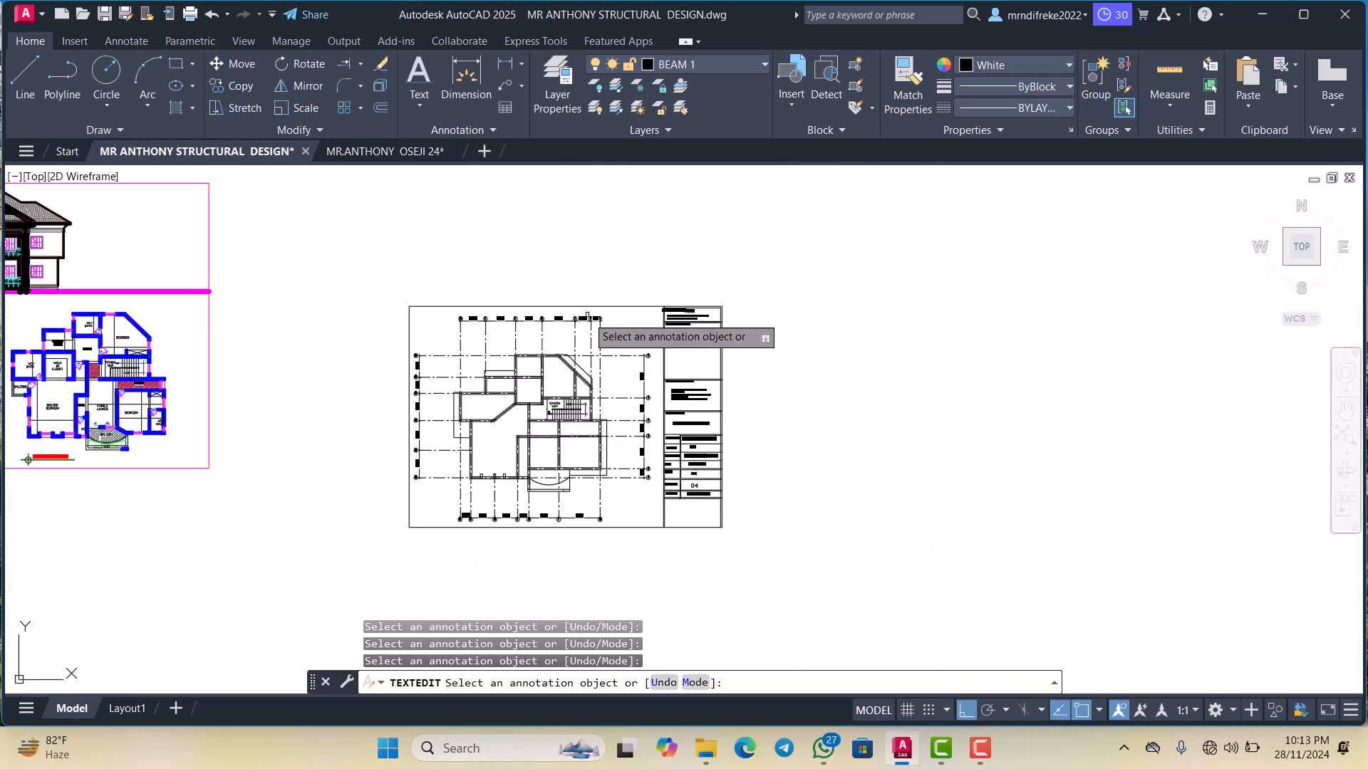
scroll(587, 315, up, 6)
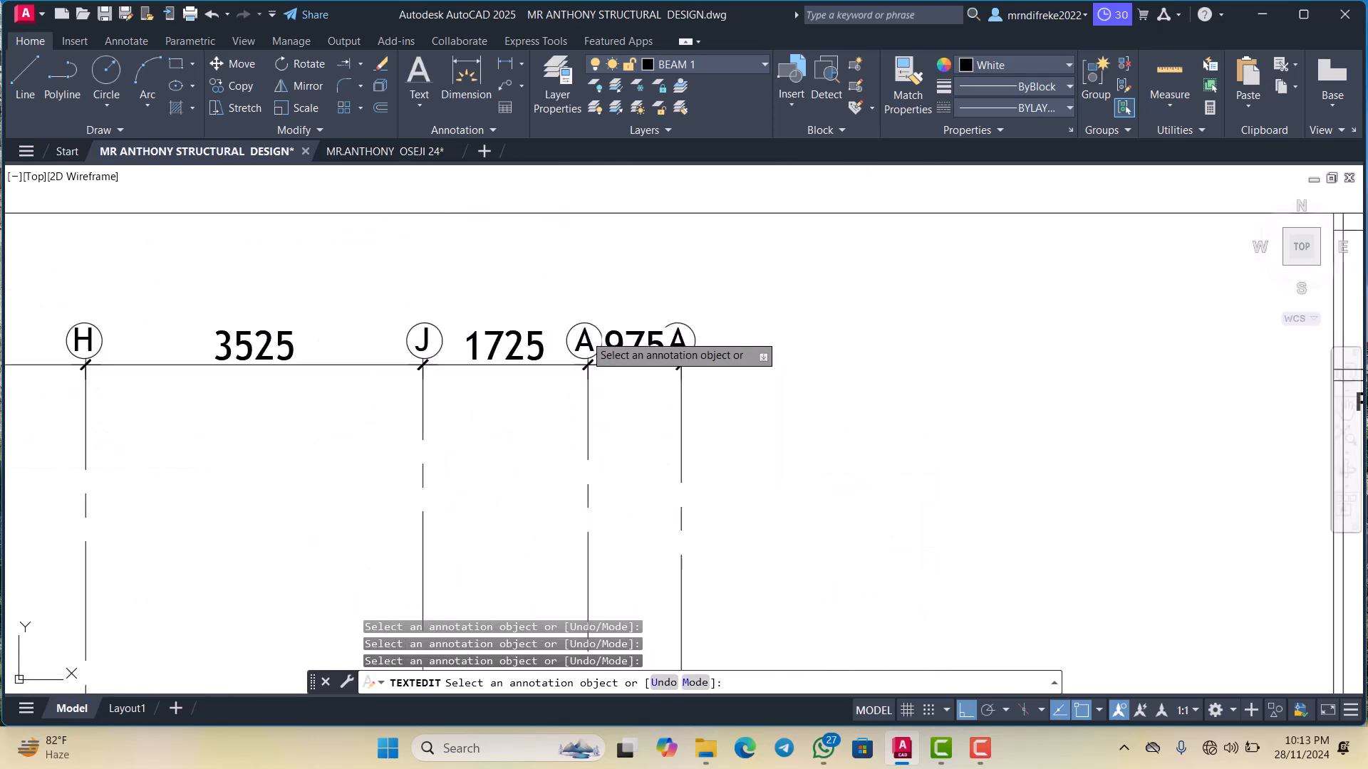
scroll(593, 348, up, 2)
click(586, 342)
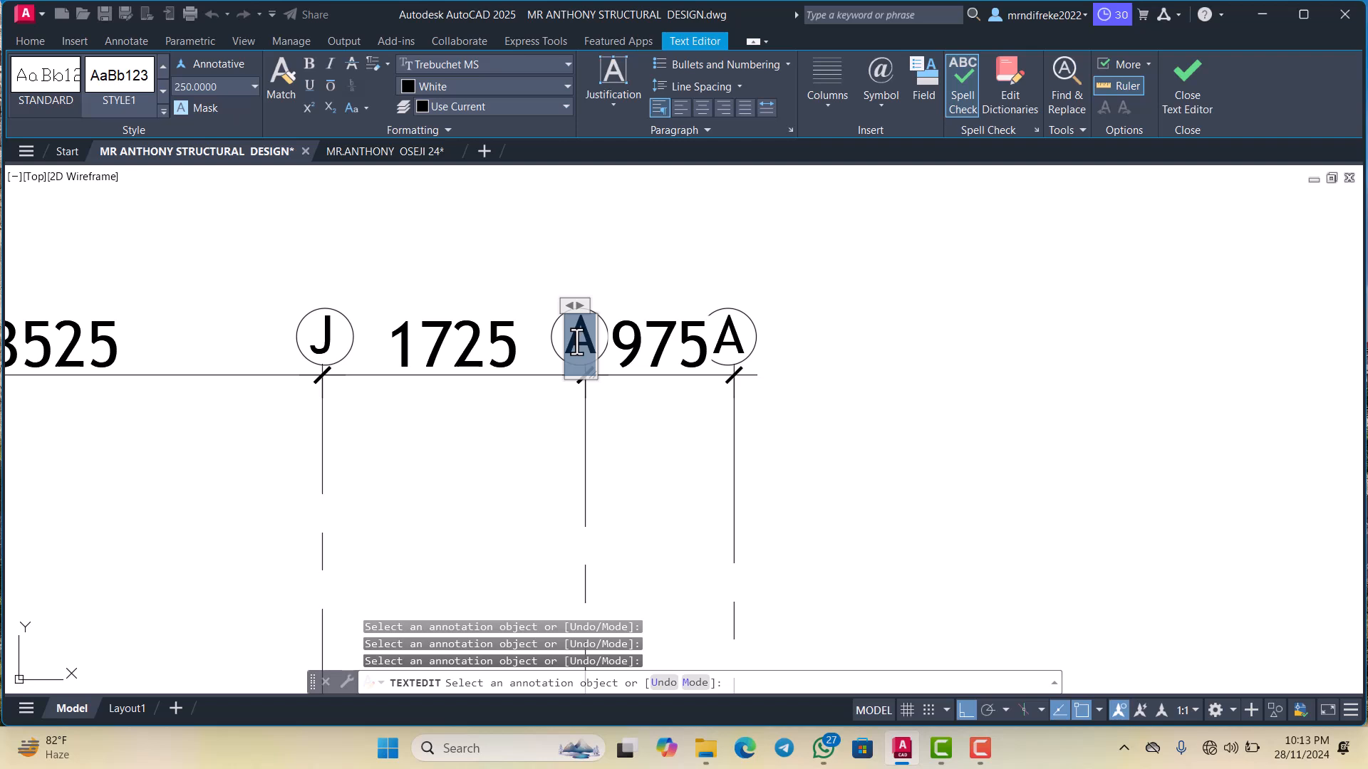
text(L)
scroll(576, 340, down, 4)
click(571, 406)
Change the letter in the last top-row grid bubble, after the 975 dimension, to M
scroll(639, 339, up, 2)
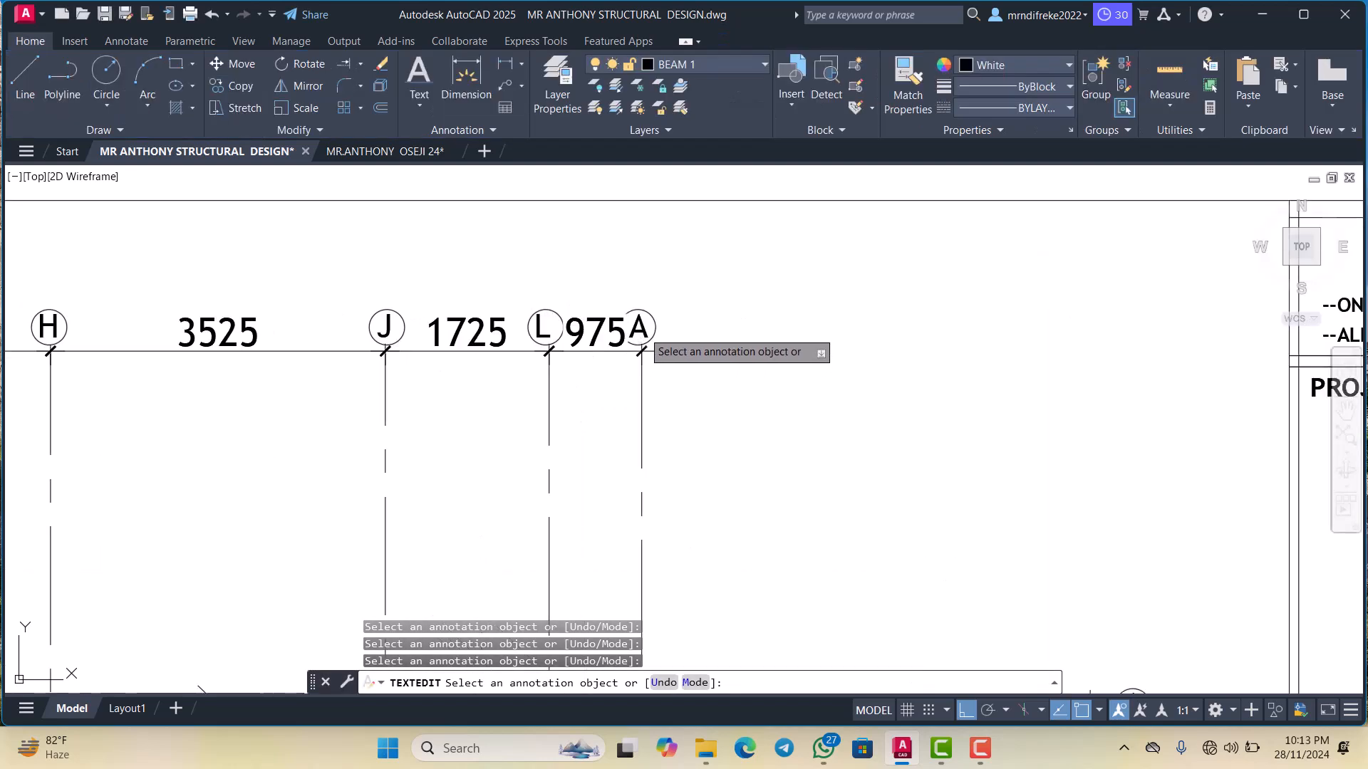
scroll(646, 331, up, 2)
click(645, 330)
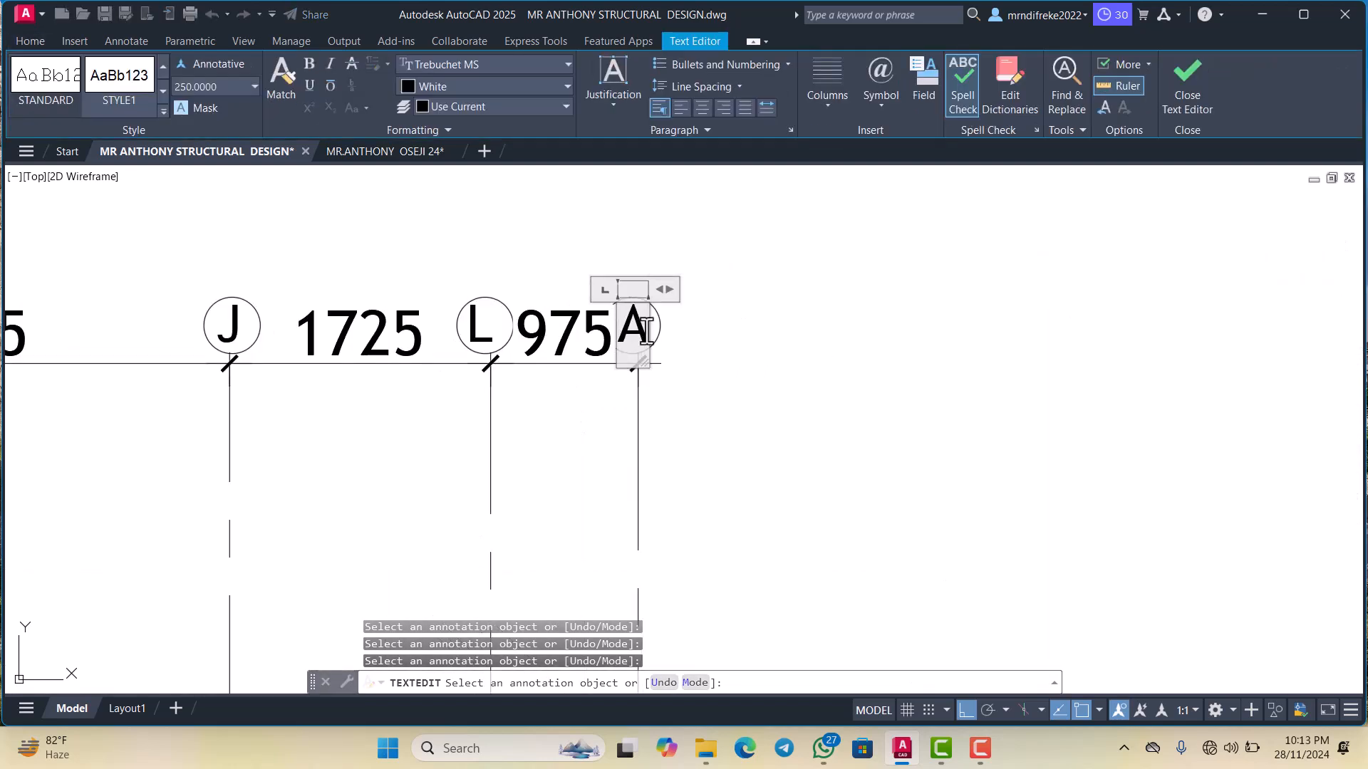
text(M)
scroll(612, 385, down, 2)
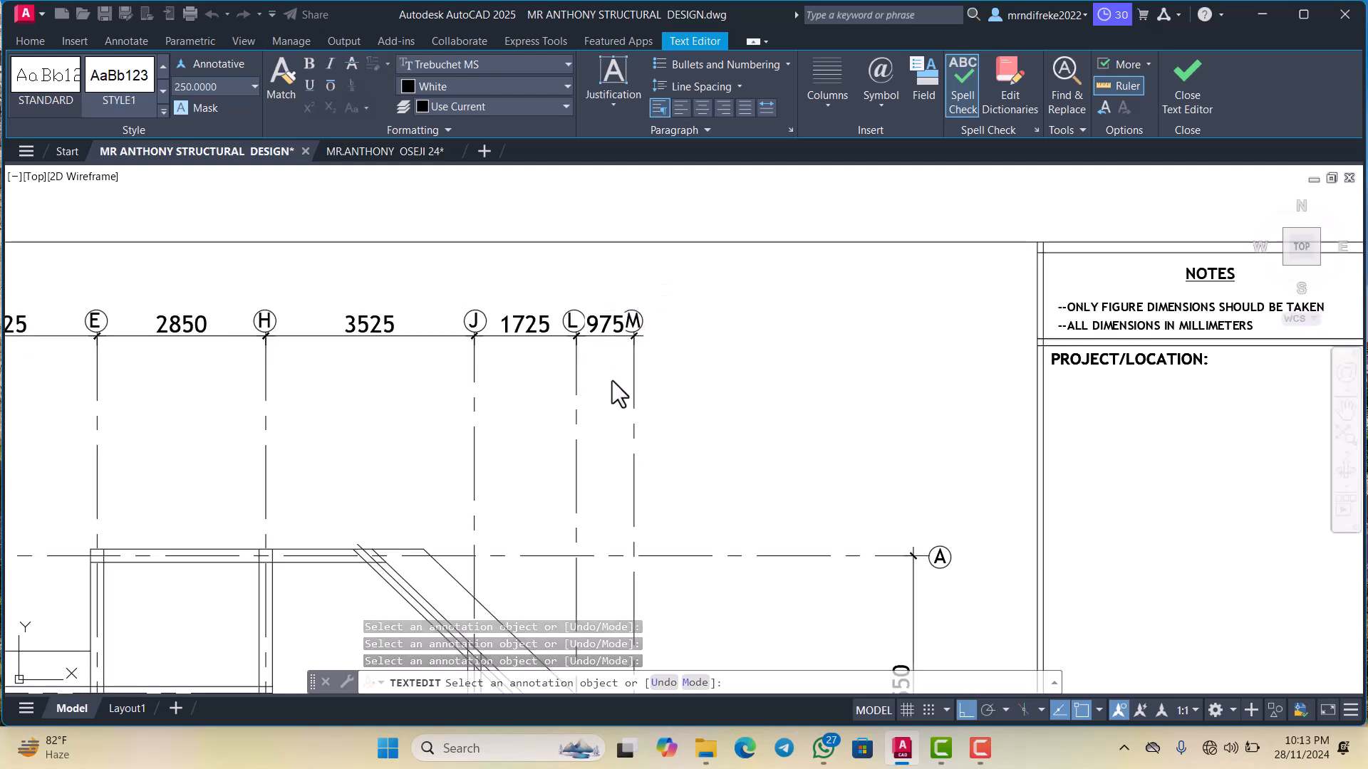
click(620, 370)
Change the letter in the last bottom-row grid bubble, after the 4425 dimension, to M
scroll(637, 427, down, 3)
scroll(631, 485, down, 2)
scroll(634, 492, up, 8)
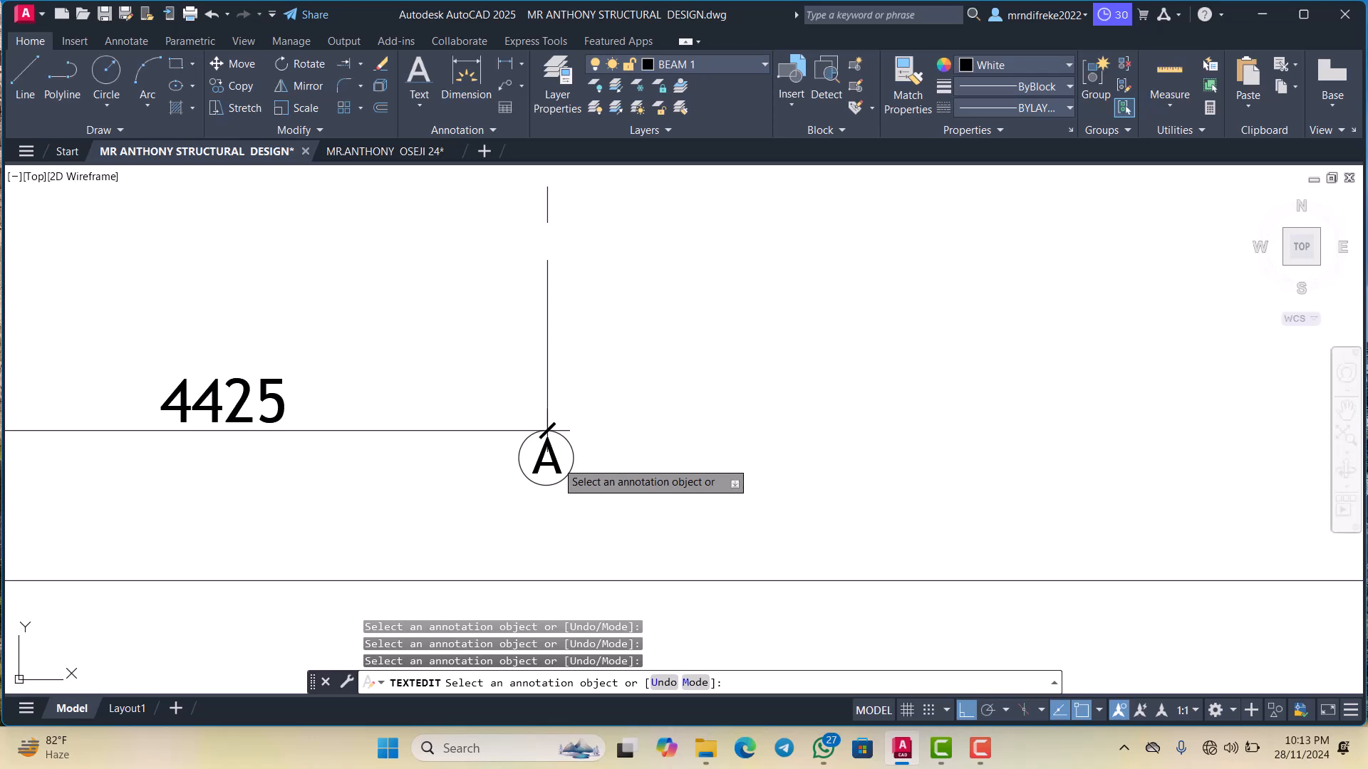
scroll(547, 471, up, 2)
click(550, 445)
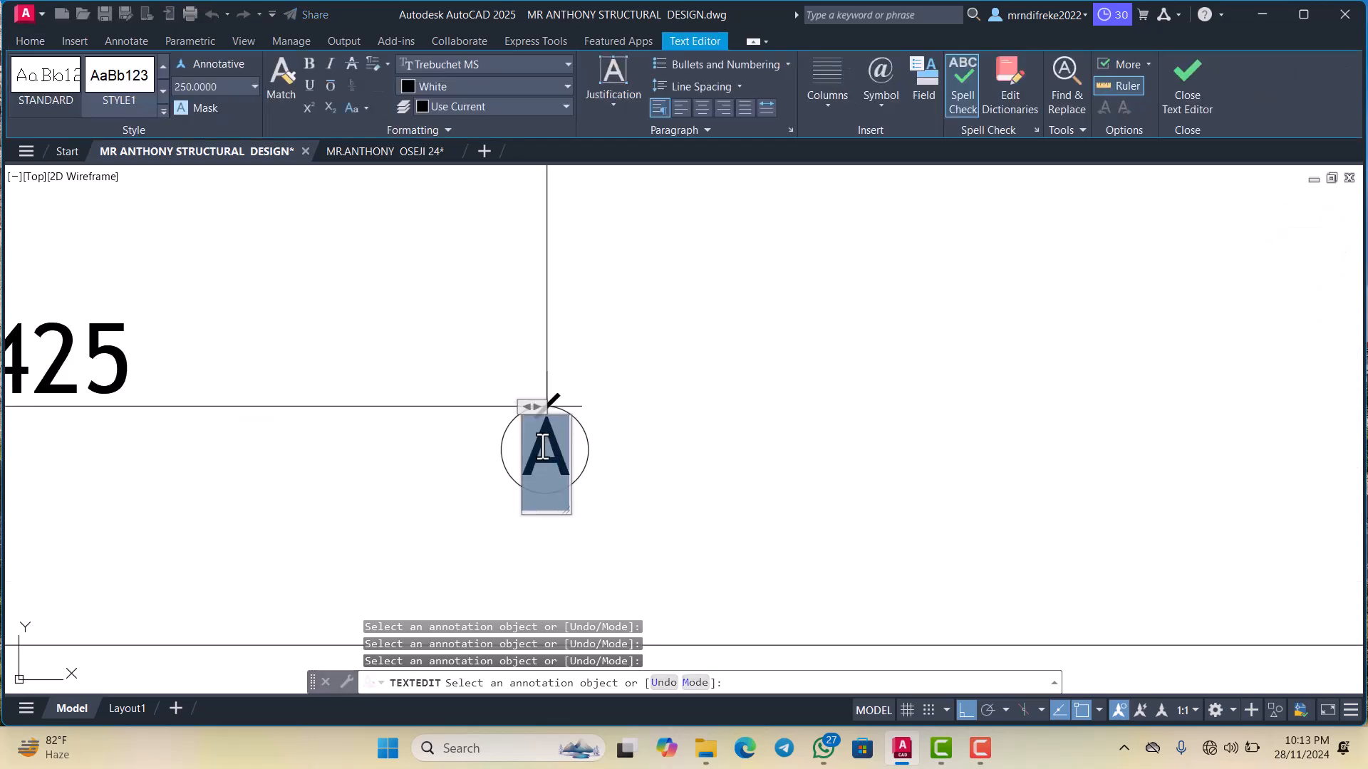
text(M)
scroll(580, 436, down, 3)
click(516, 380)
Examine the horizontal grid lines and their bubbles along the plan's left side, from the 2962 dimension up to the 2325 dimension
scroll(515, 380, down, 3)
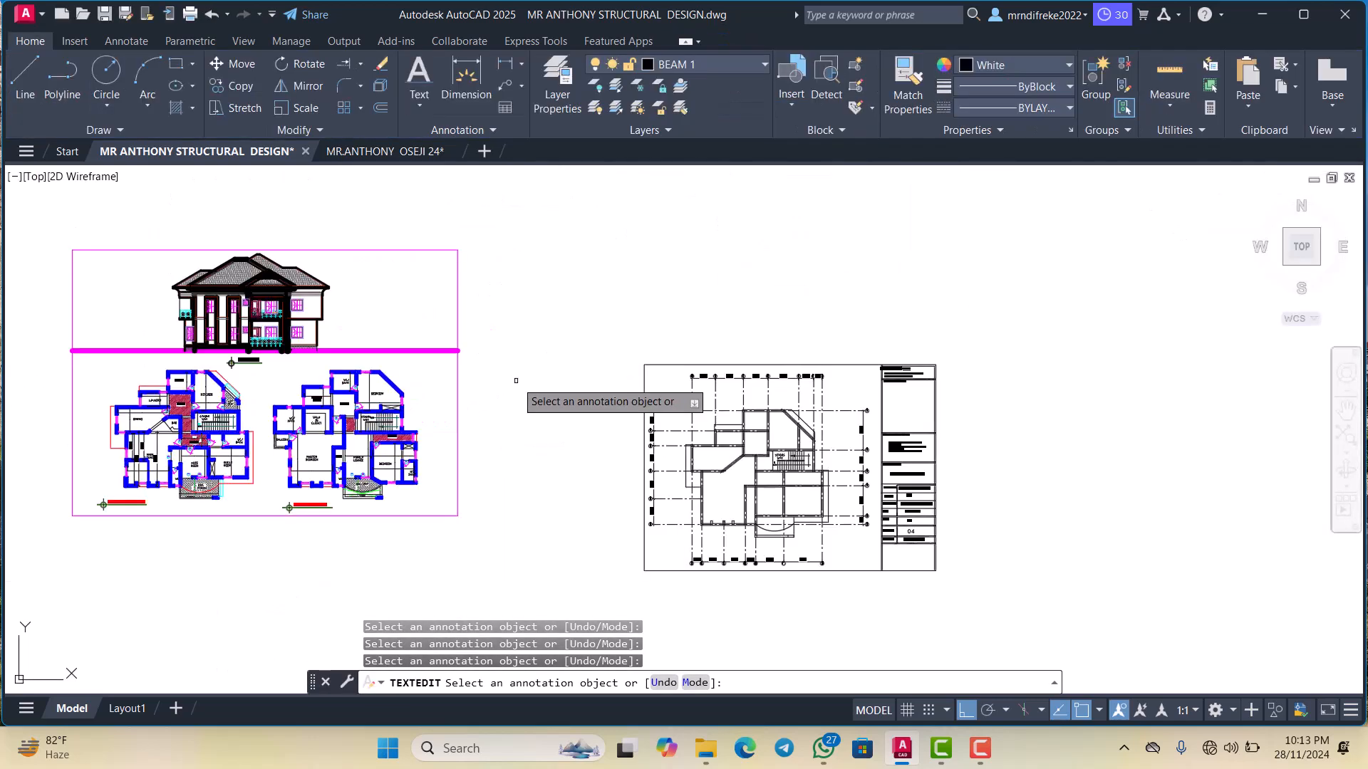
scroll(672, 384, up, 5)
scroll(657, 479, down, 4)
scroll(600, 460, up, 6)
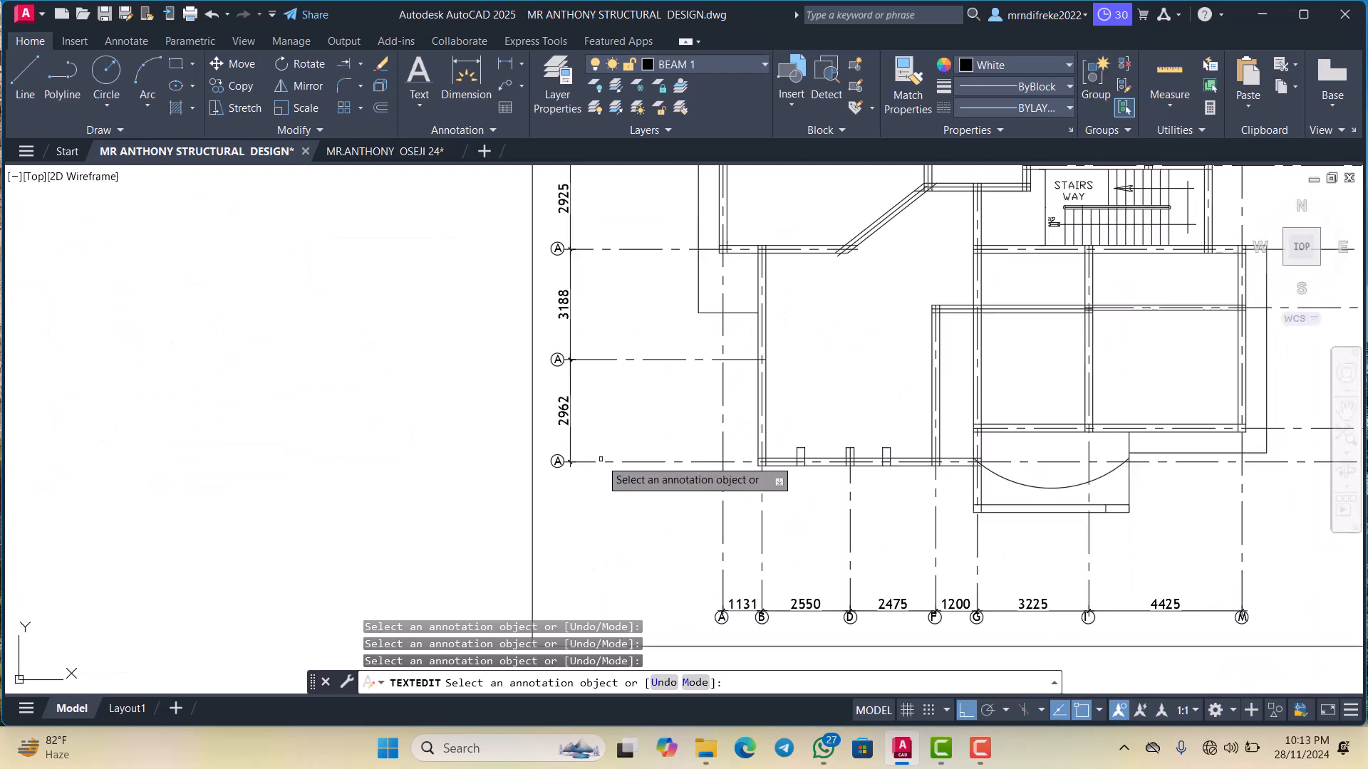
scroll(600, 459, up, 3)
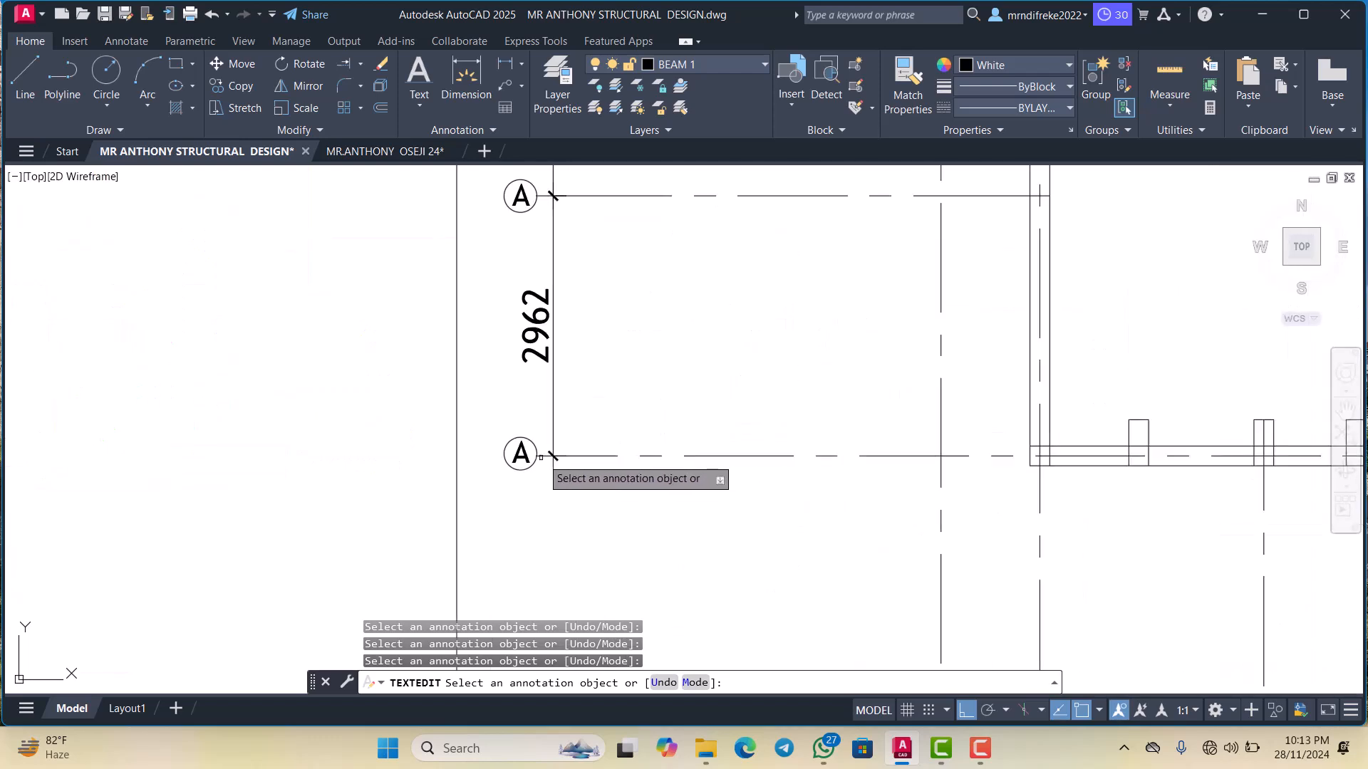
scroll(535, 470, down, 5)
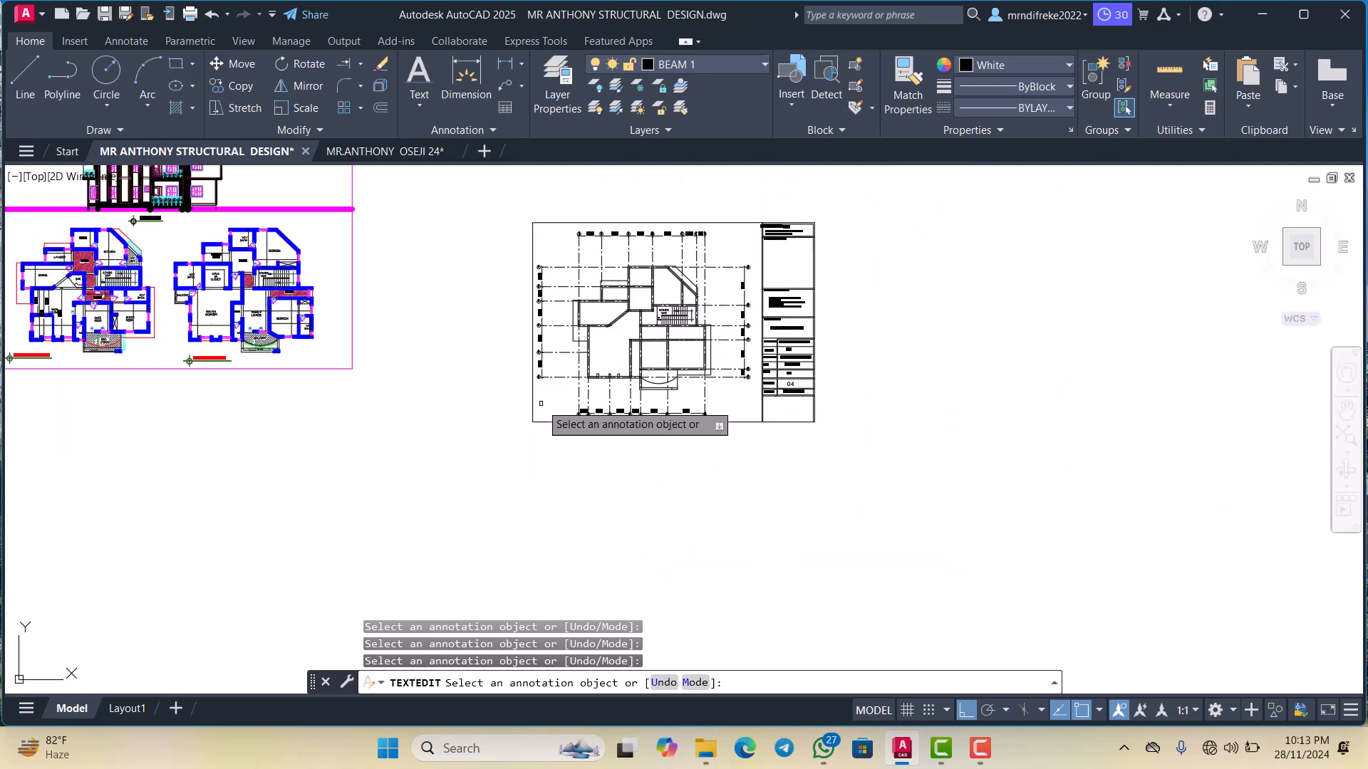
scroll(535, 342, up, 3)
scroll(534, 447, down, 4)
scroll(531, 317, up, 5)
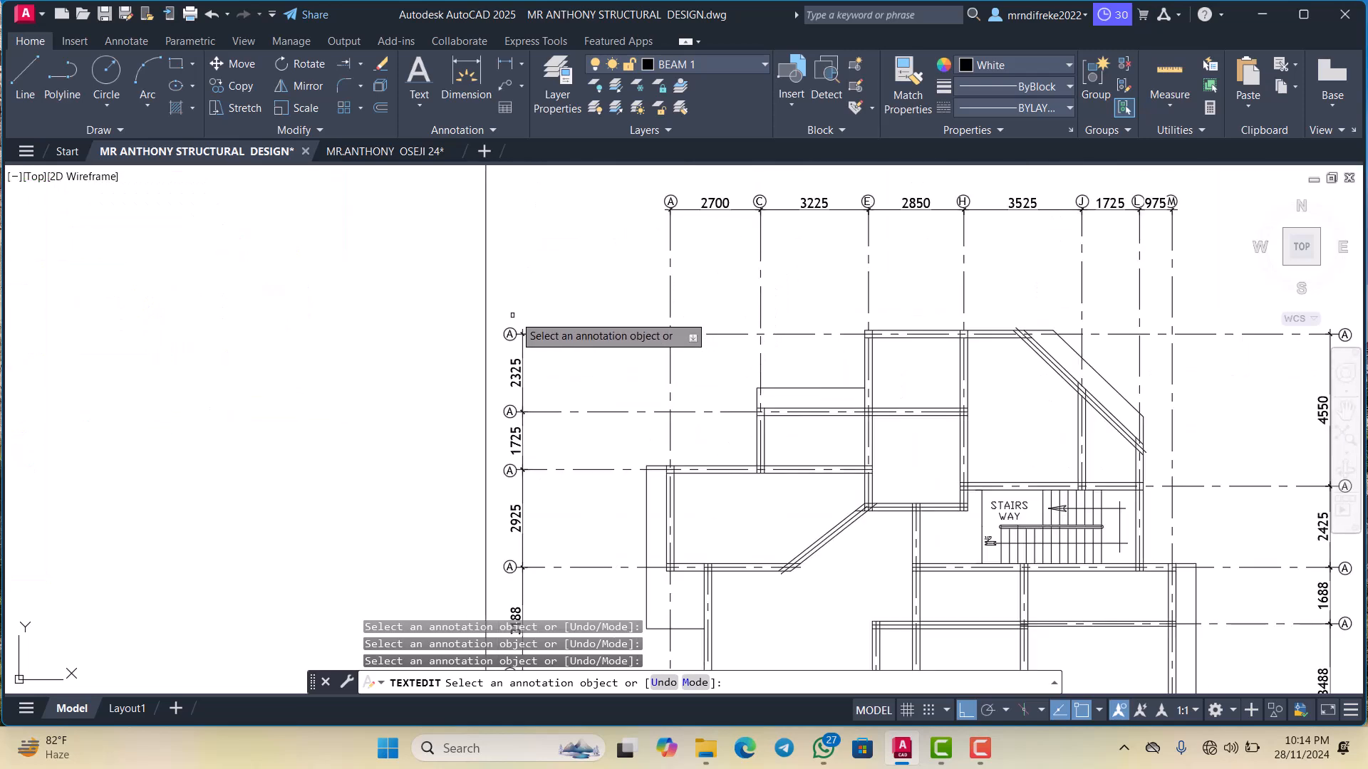
scroll(527, 320, down, 3)
scroll(524, 413, up, 2)
scroll(513, 499, down, 2)
Change the letter in the plan's lowest left-side grid bubble, below the 2962 dimension, to 1
scroll(535, 459, up, 5)
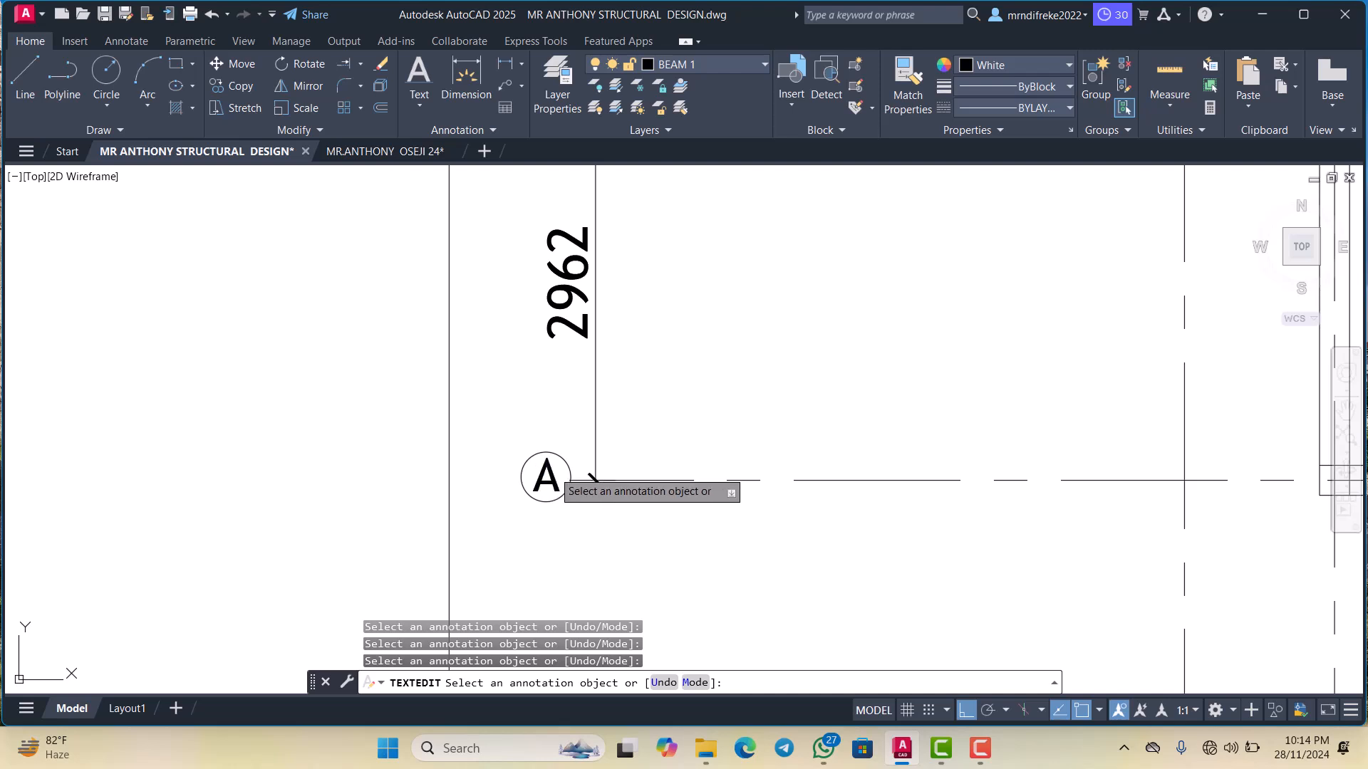
scroll(564, 473, up, 1)
click(565, 473)
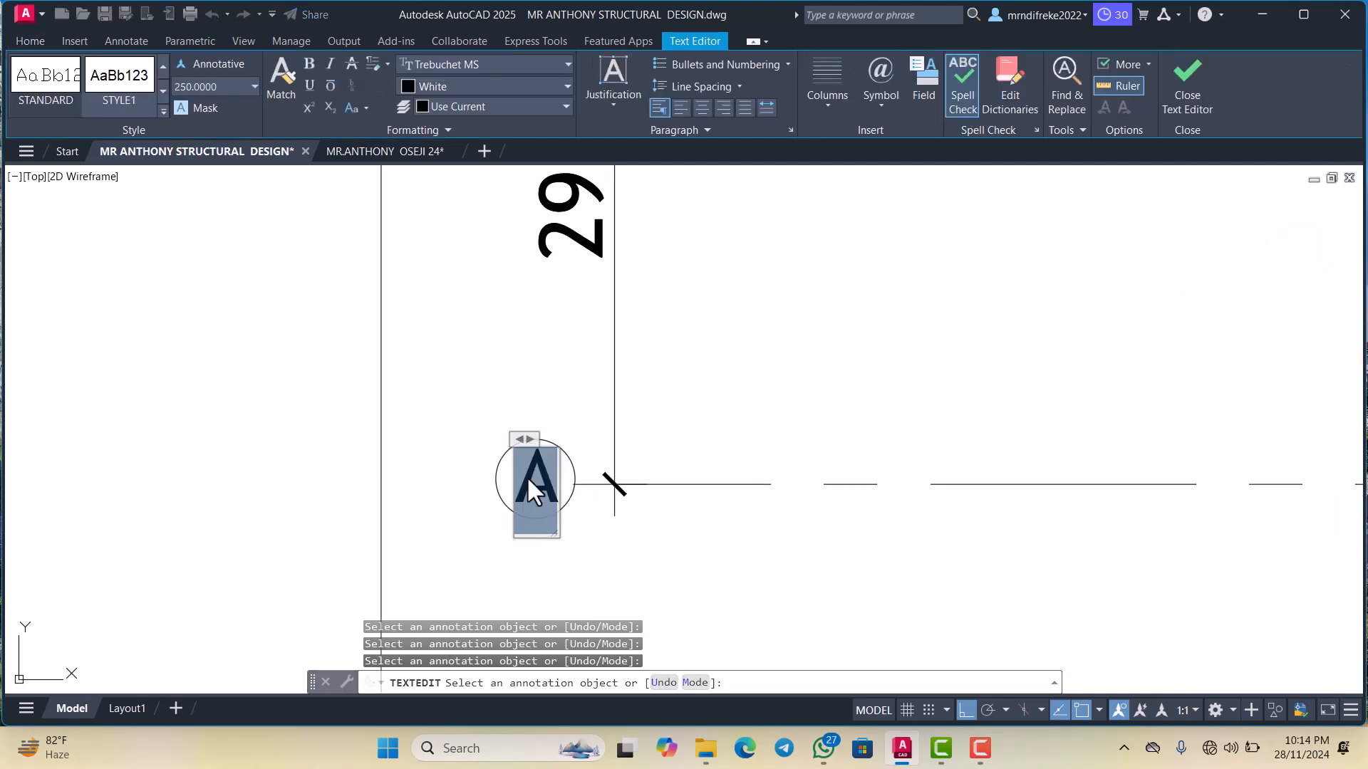
text(1)
scroll(533, 491, down, 2)
click(549, 520)
Change the letter in the plan's lowest right-side grid bubble, below the 975 dimension, to 2
scroll(570, 505, down, 3)
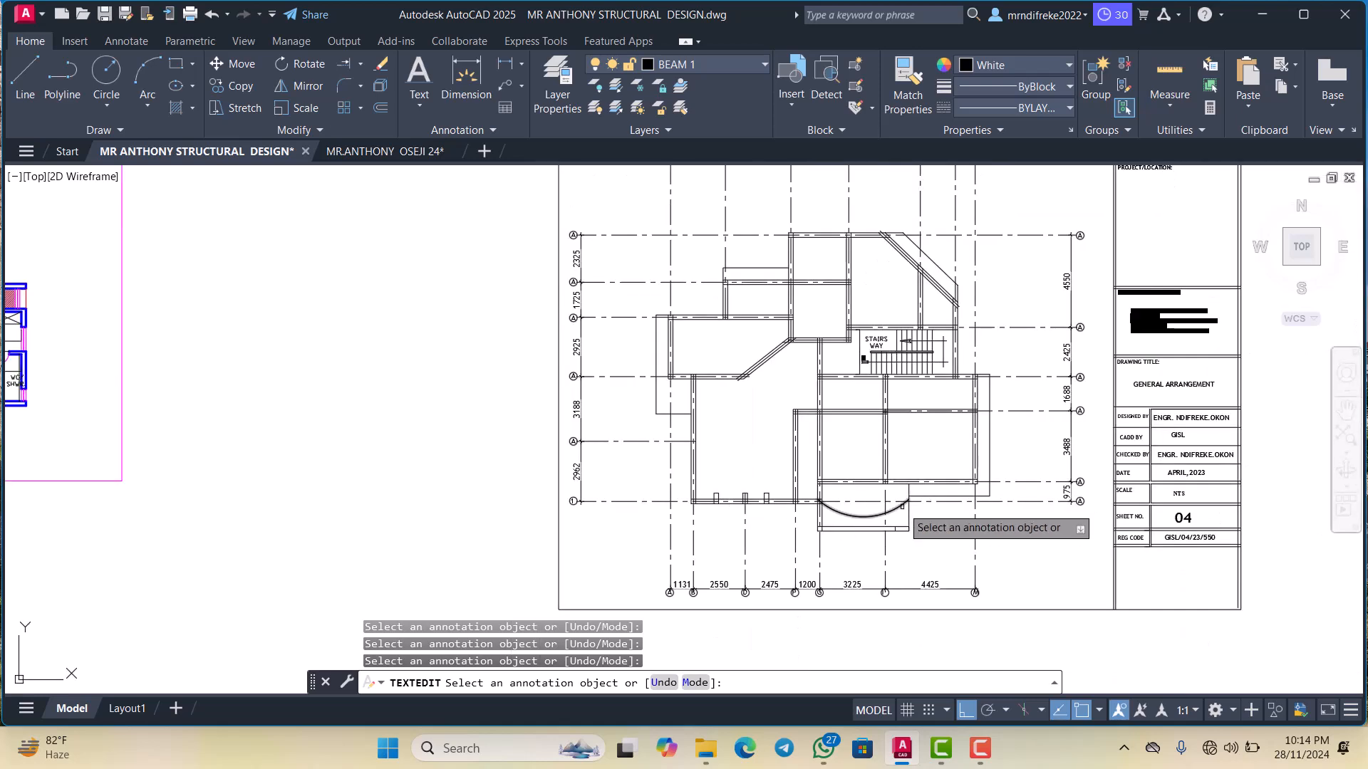
scroll(903, 507, up, 2)
scroll(965, 502, down, 2)
scroll(1011, 466, up, 4)
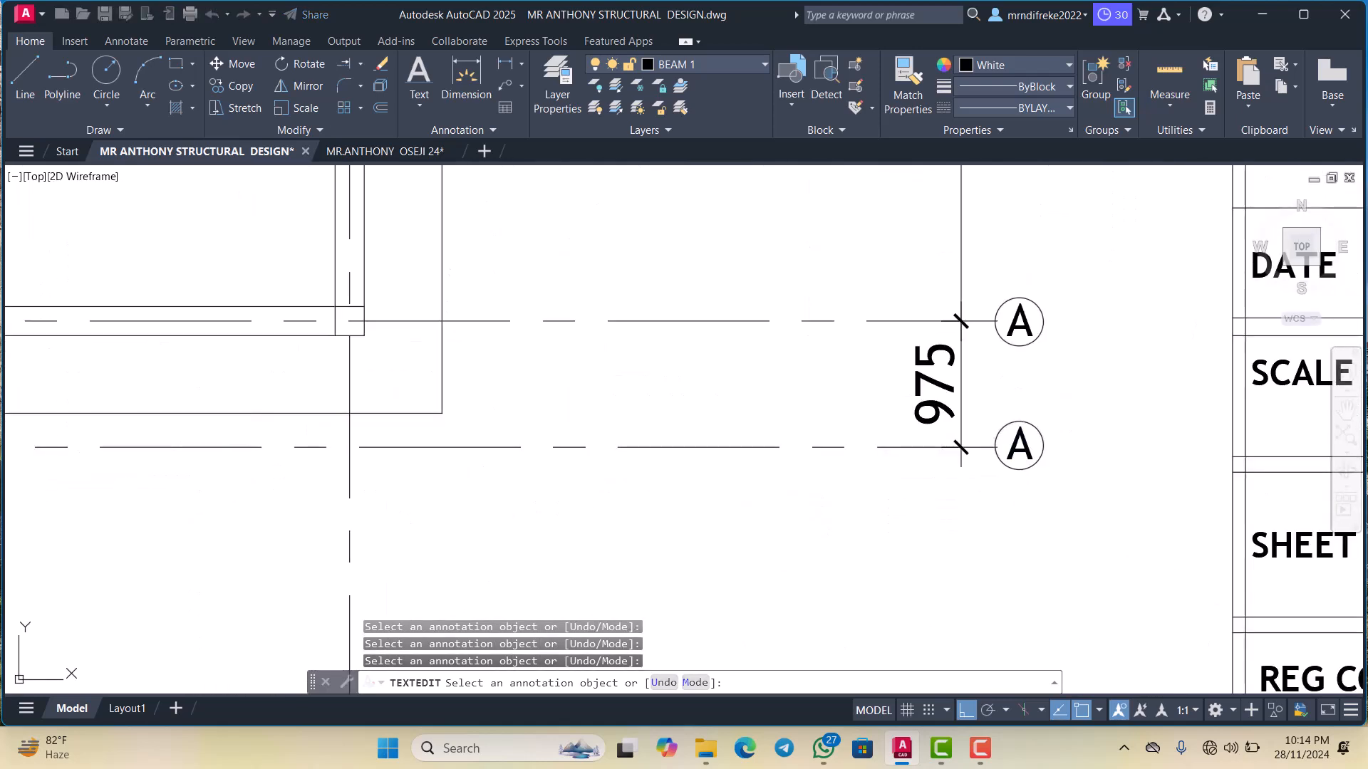
scroll(1030, 445, up, 2)
click(1028, 444)
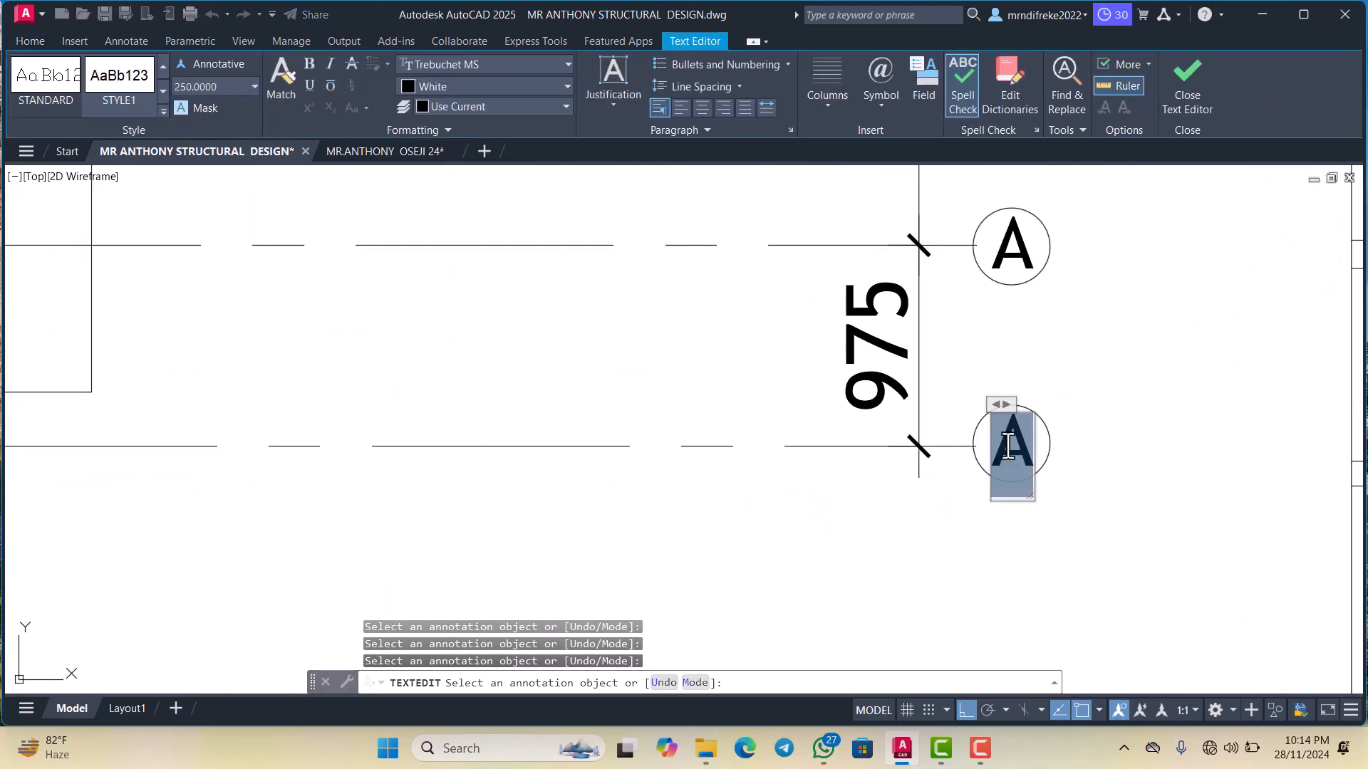
click(996, 540)
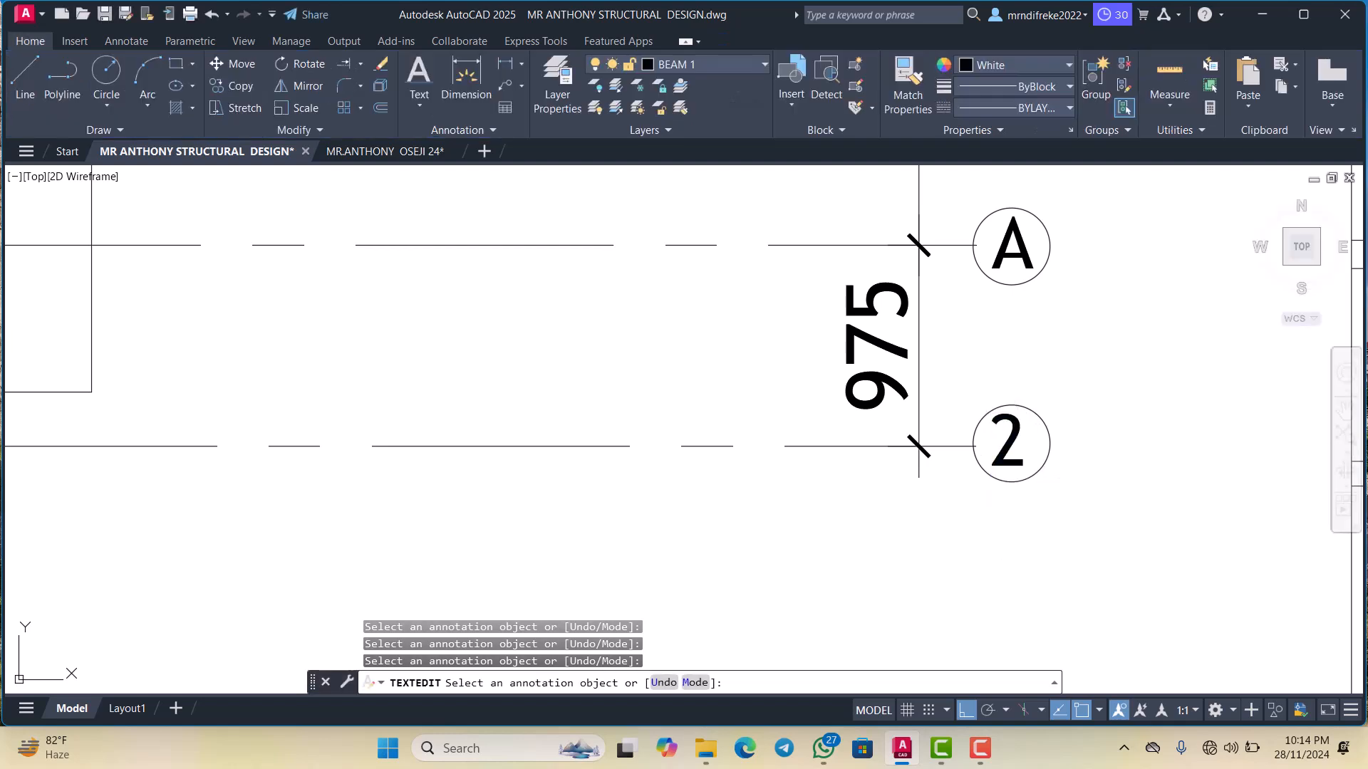
Set the label of the plan's lowest right-side grid bubble, below the 975 dimension, to 1
scroll(1008, 443, up, 2)
click(1006, 442)
double_click(1007, 442)
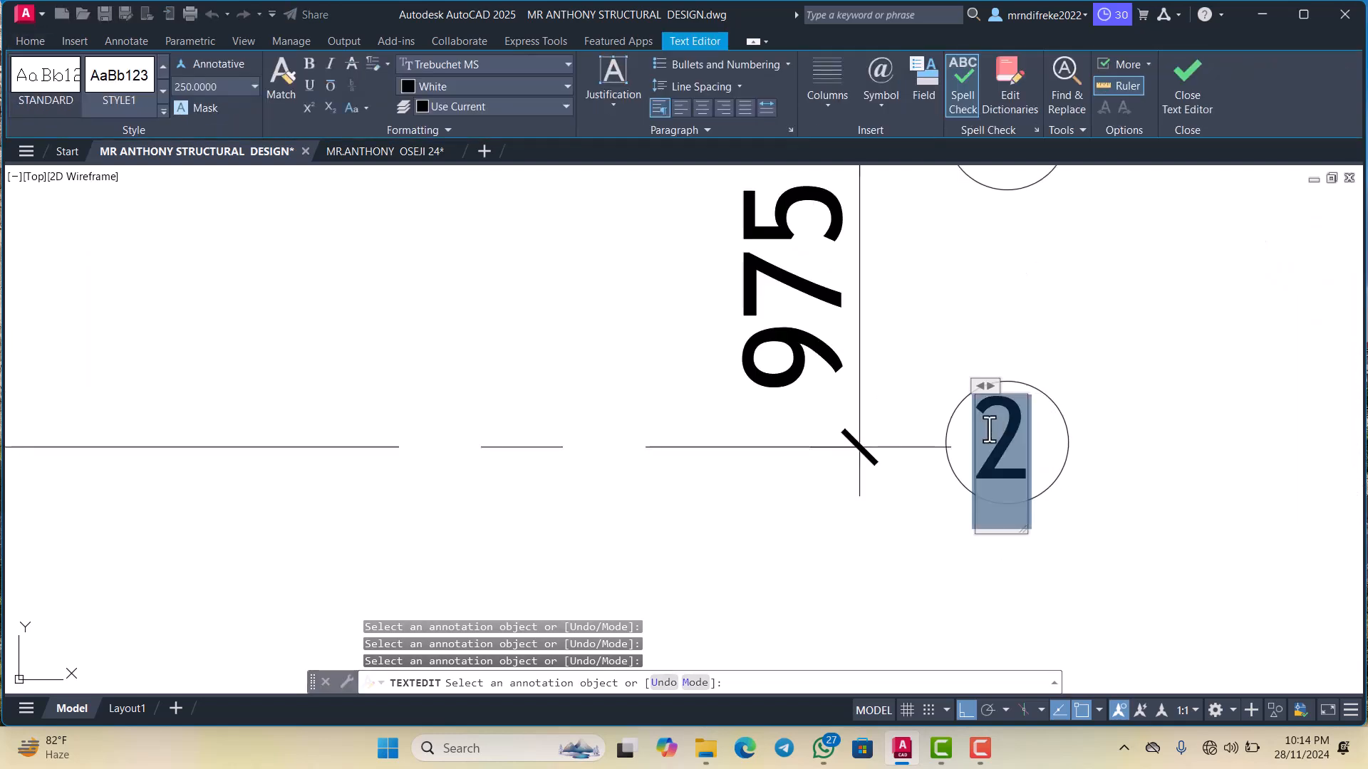
text(1)
click(883, 537)
Change the letter in the right-side grid bubble between the 975 and 3488 dimensions to 2
scroll(936, 436, down, 6)
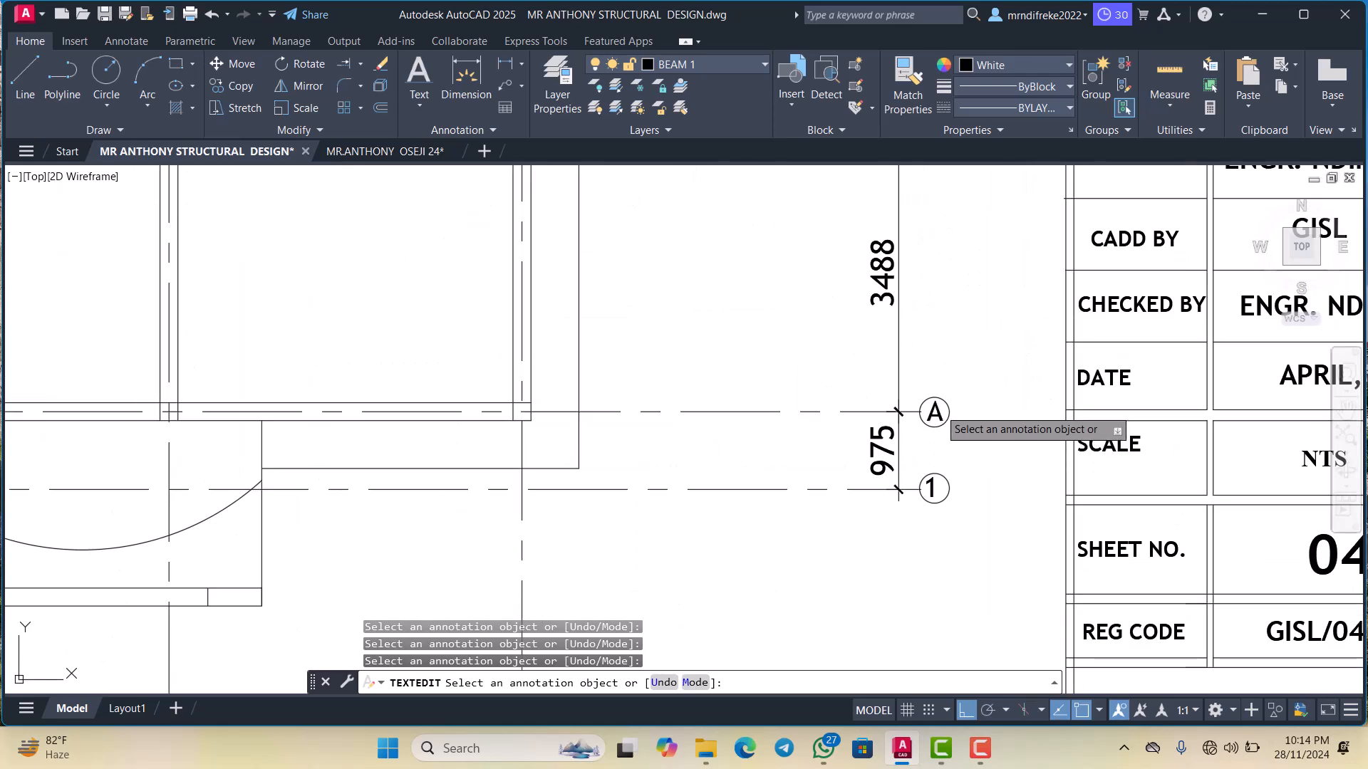
scroll(943, 416, up, 4)
click(933, 411)
text(2)
scroll(924, 422, down, 2)
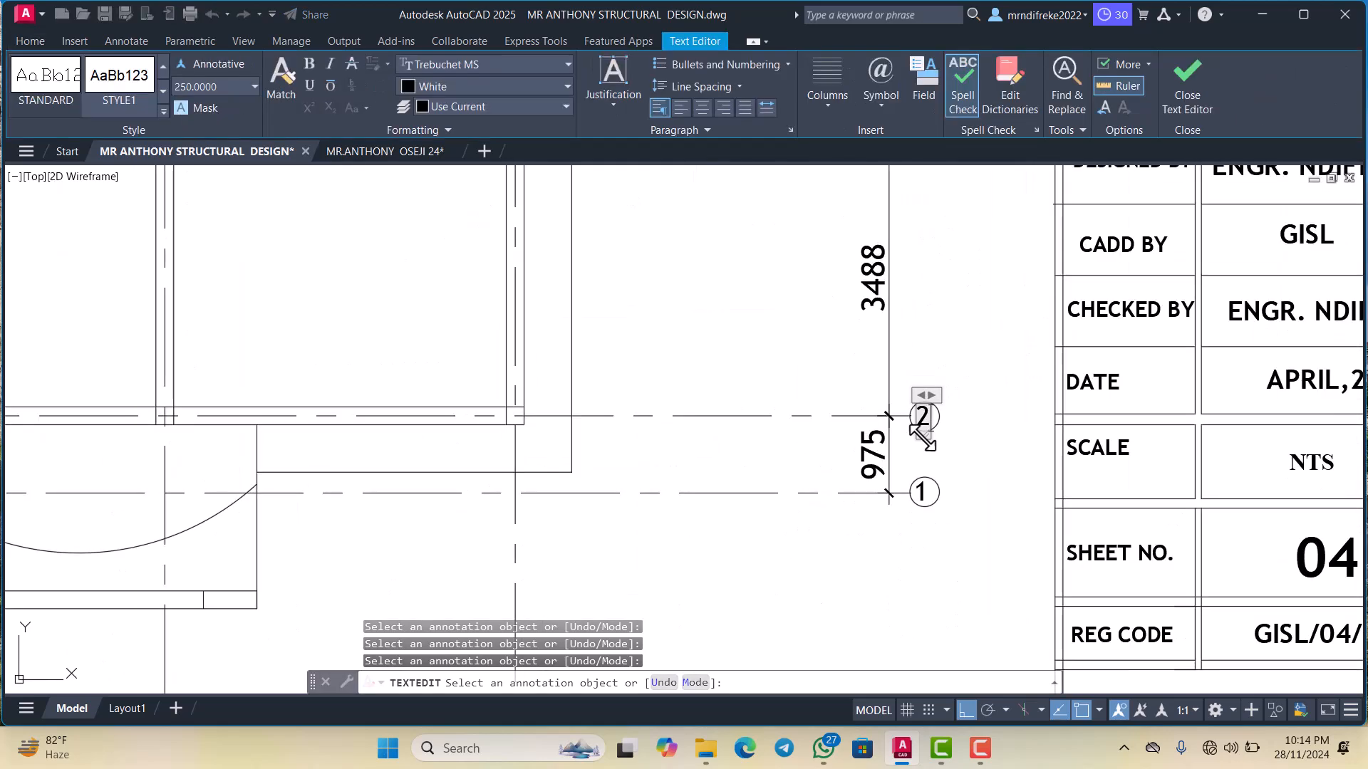
click(906, 446)
Change the letter in the left-side grid bubble between the 2962 and 3188 dimensions to 3
scroll(855, 454, down, 4)
scroll(573, 458, up, 2)
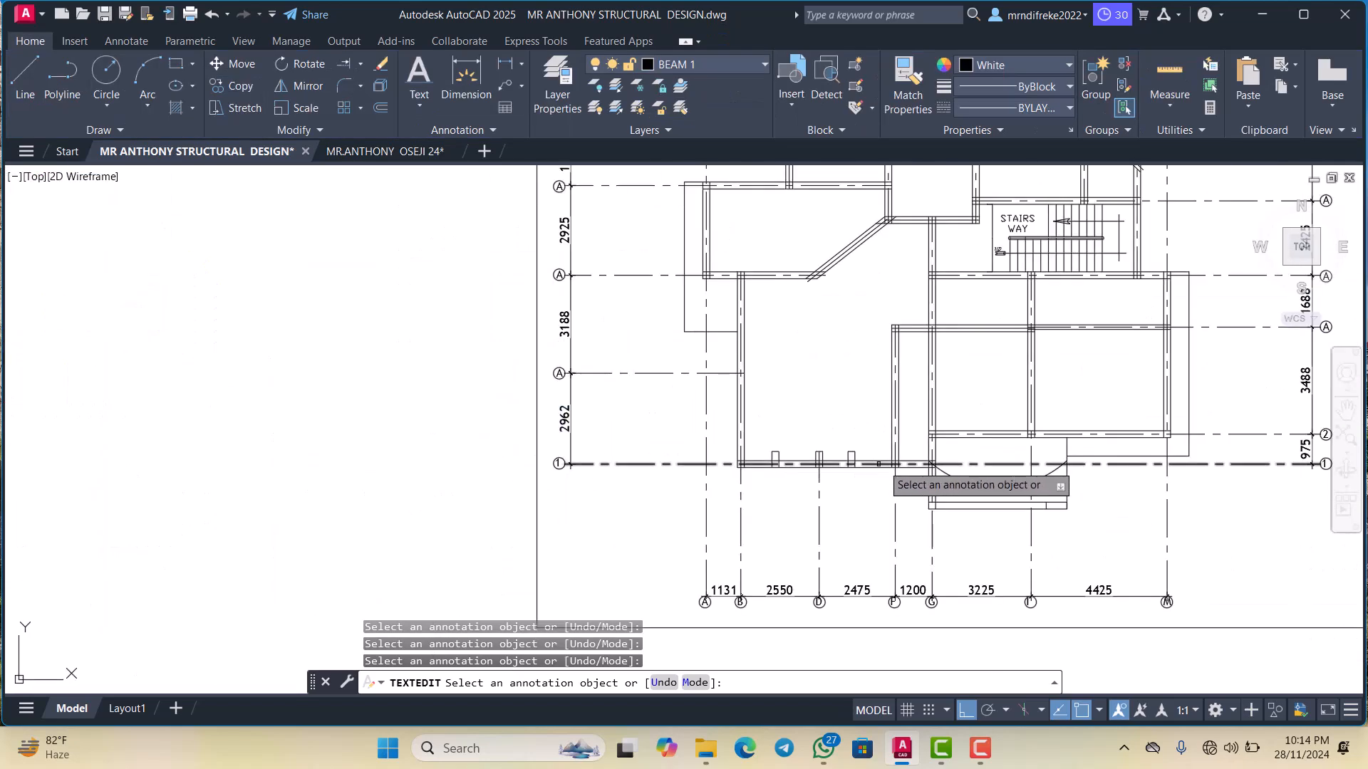
scroll(755, 435, up, 4)
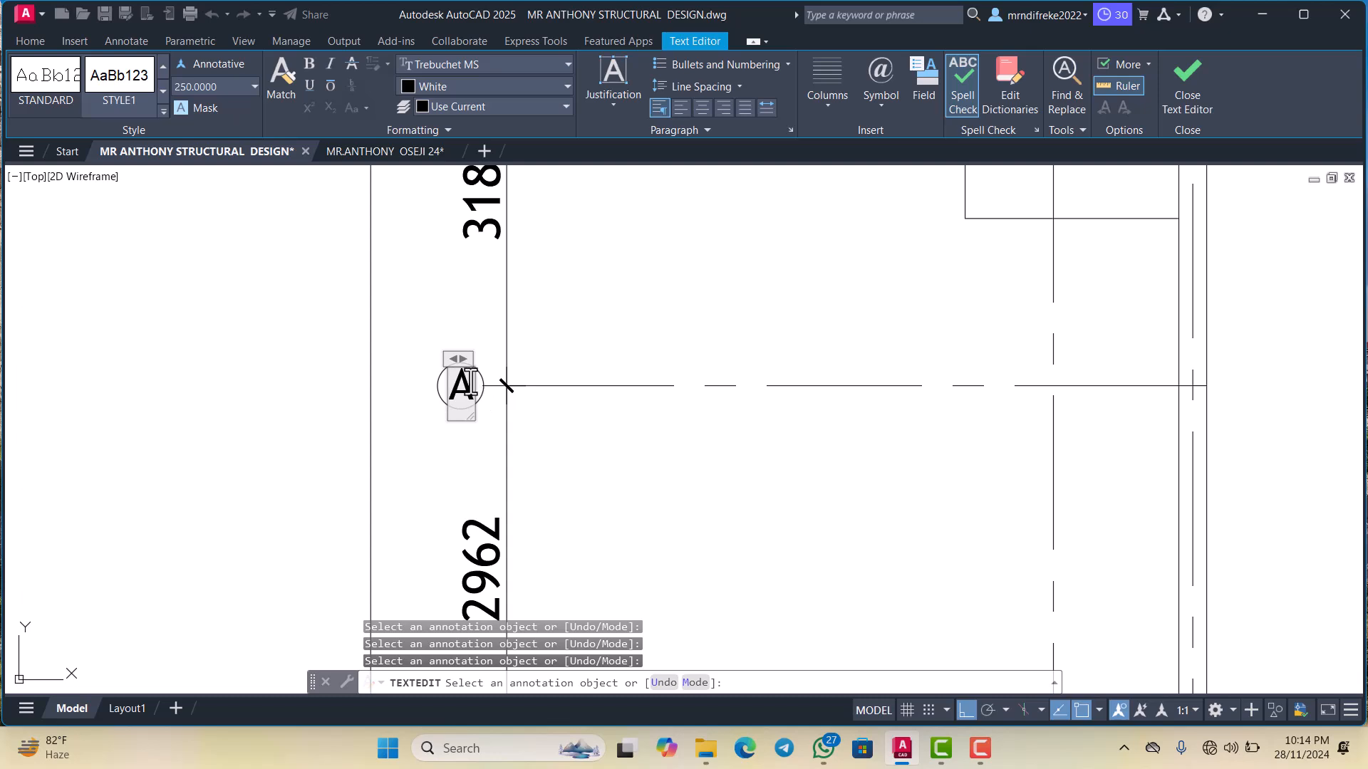
click(489, 390)
scroll(489, 391, down, 10)
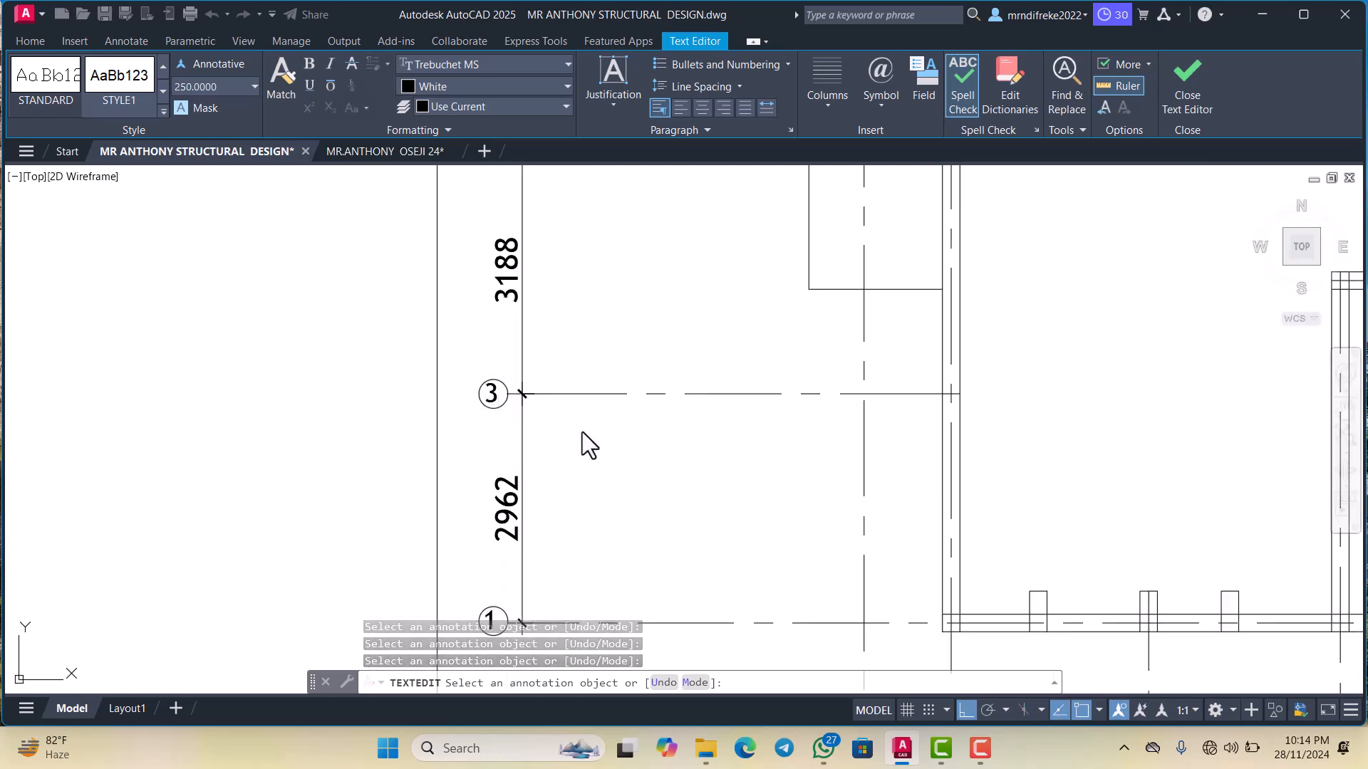
Change the letter in the right-side grid bubble between the 3488 and 1688 dimensions to 4
scroll(780, 410, up, 8)
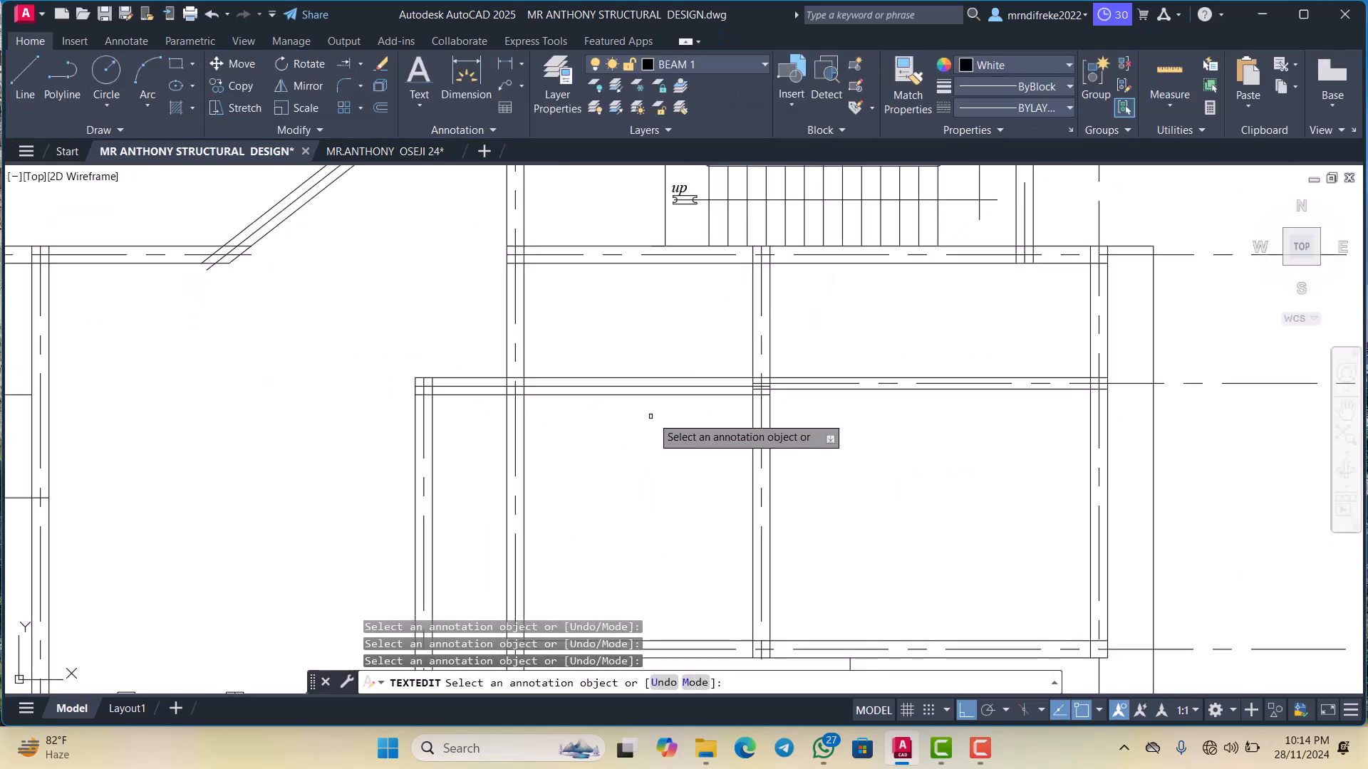
scroll(649, 425, down, 2)
scroll(1072, 405, up, 2)
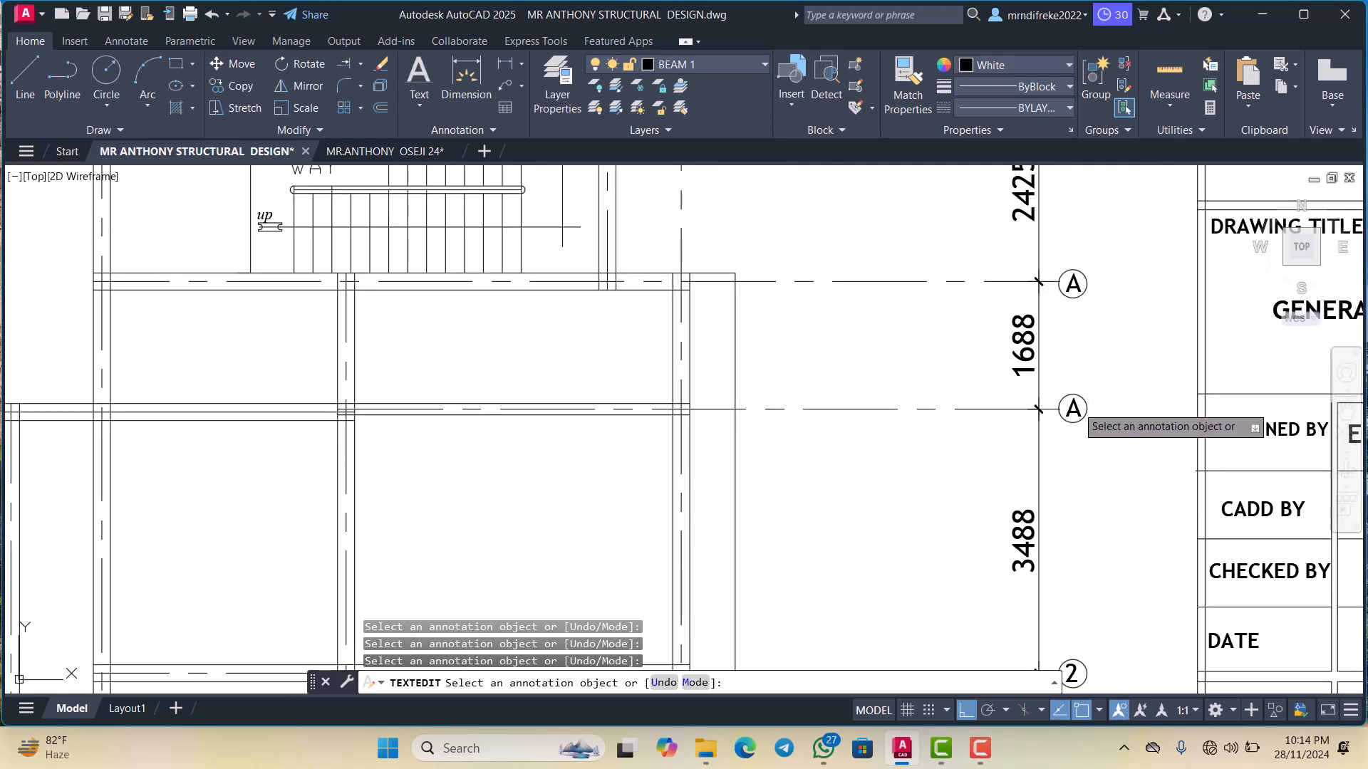
scroll(1072, 408, up, 2)
click(1072, 408)
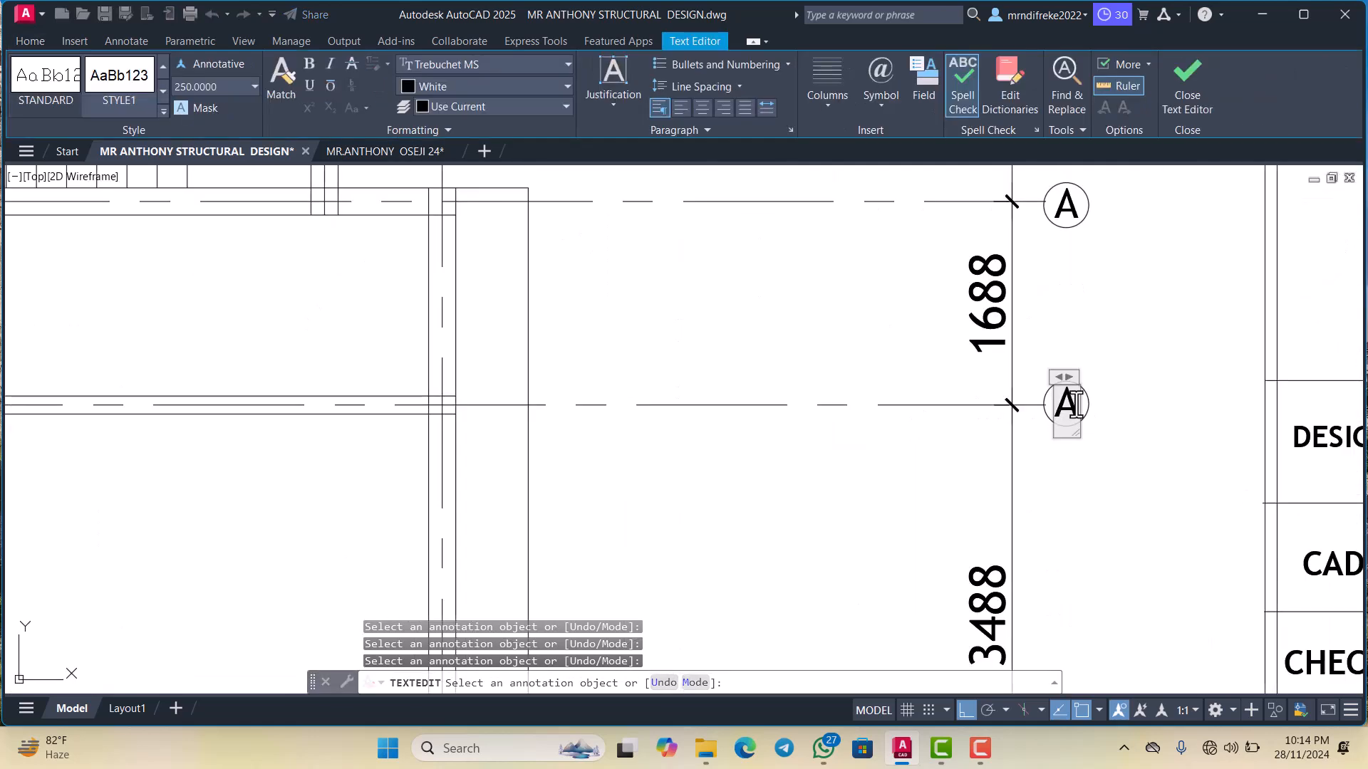
text(4)
click(1004, 460)
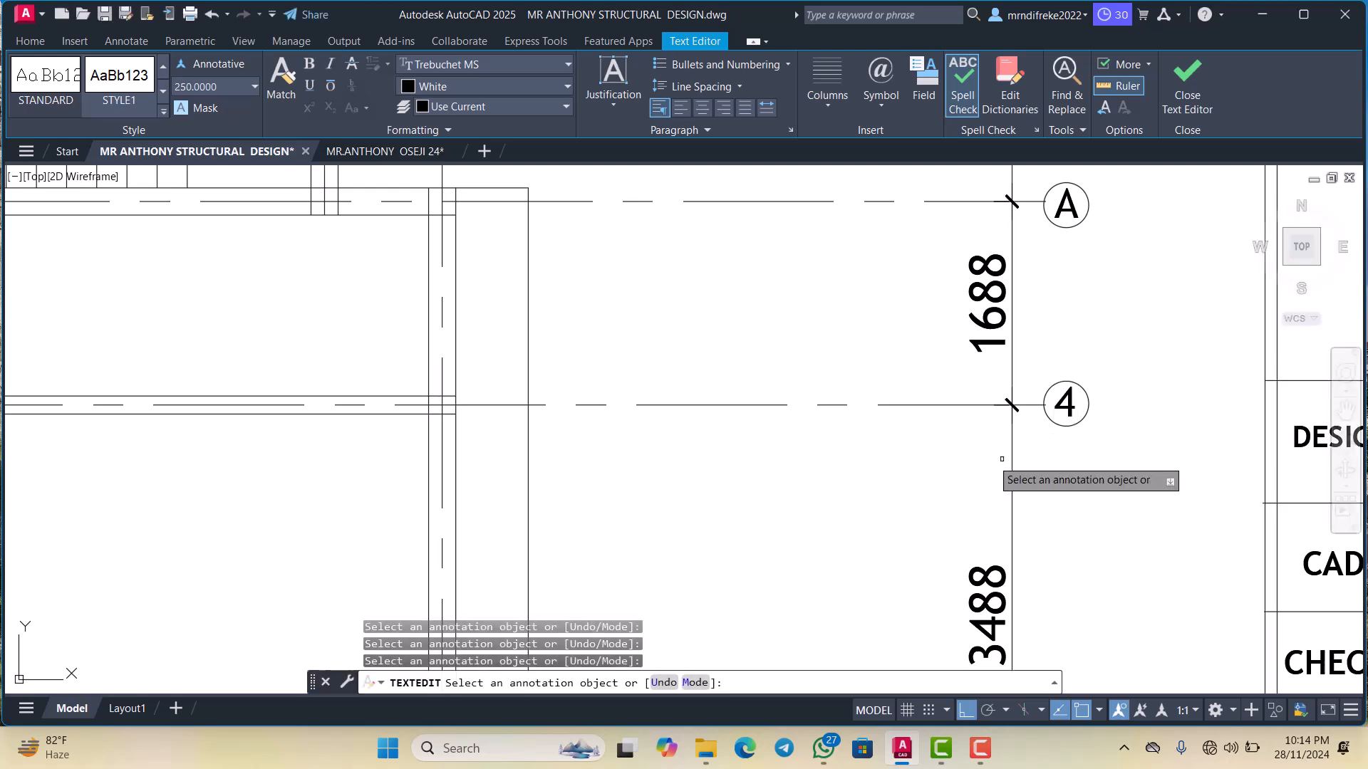
Examine how the beams along grid line 4 line up where they meet the vertical beam below the stairs
scroll(852, 422, down, 3)
scroll(637, 426, up, 2)
scroll(584, 418, down, 3)
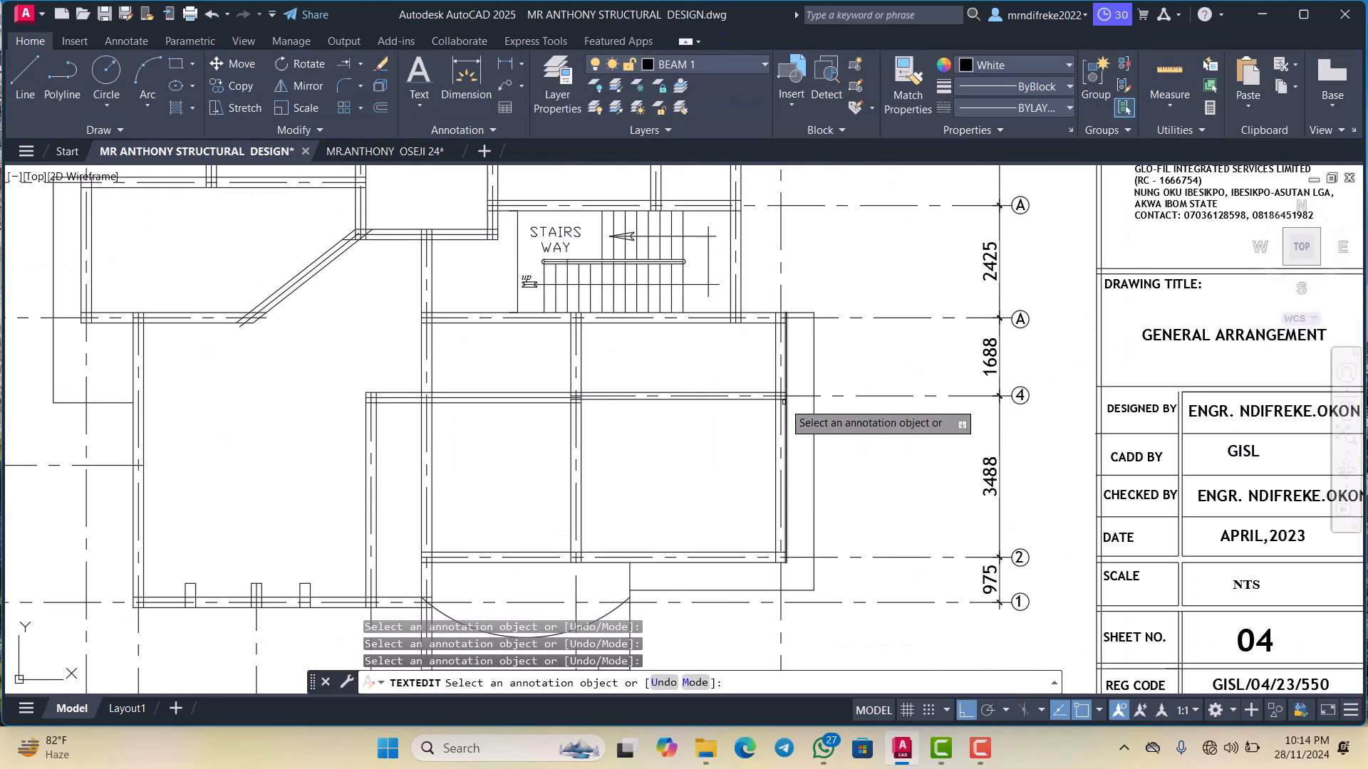
scroll(594, 415, up, 4)
scroll(645, 410, down, 2)
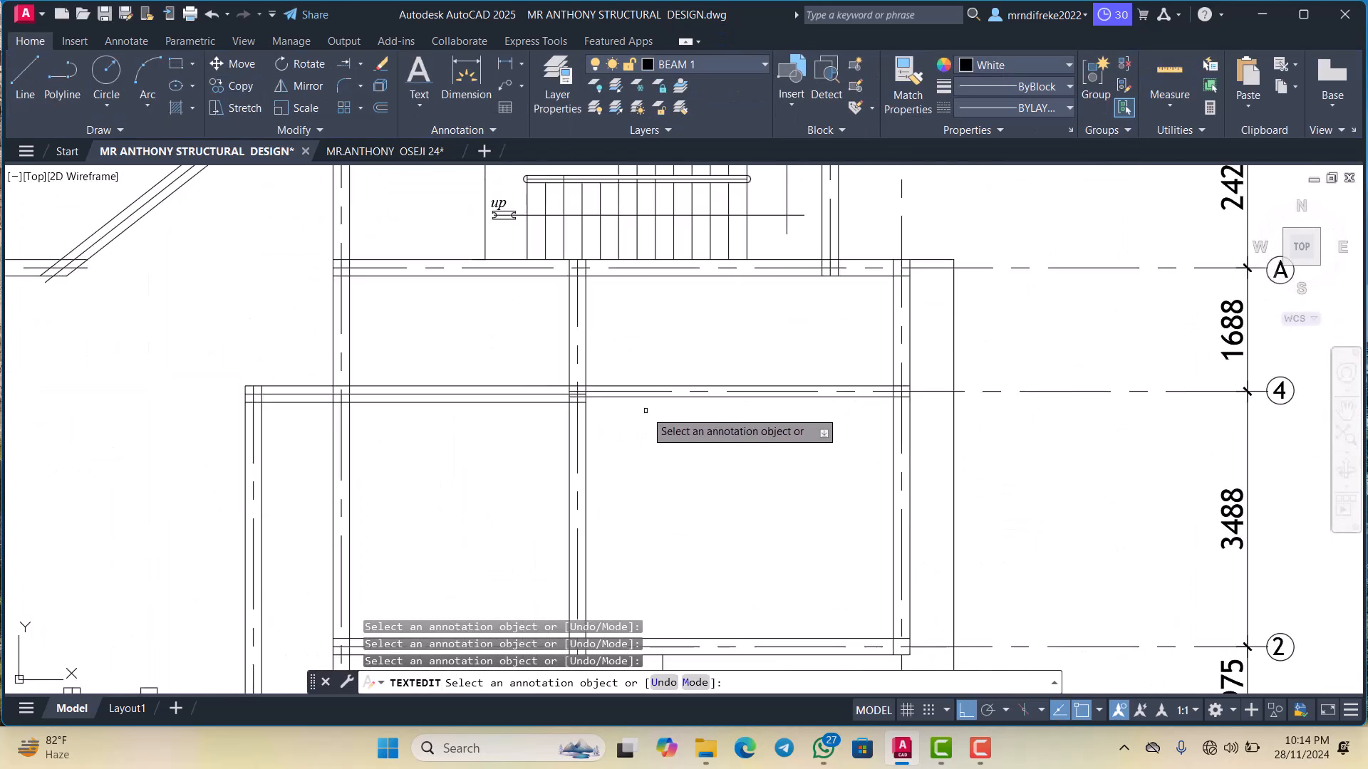
scroll(645, 411, down, 3)
scroll(712, 388, up, 3)
scroll(681, 409, up, 3)
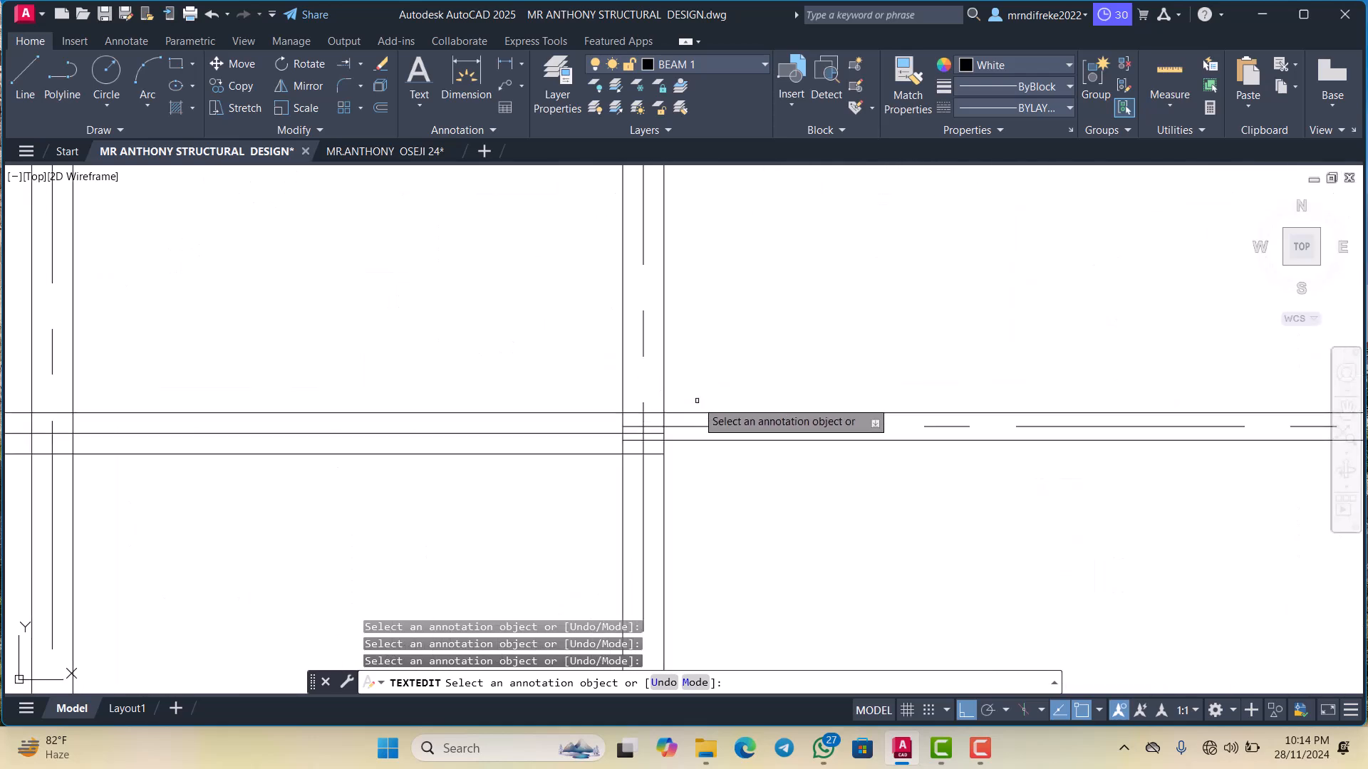
scroll(697, 400, down, 3)
scroll(791, 408, up, 2)
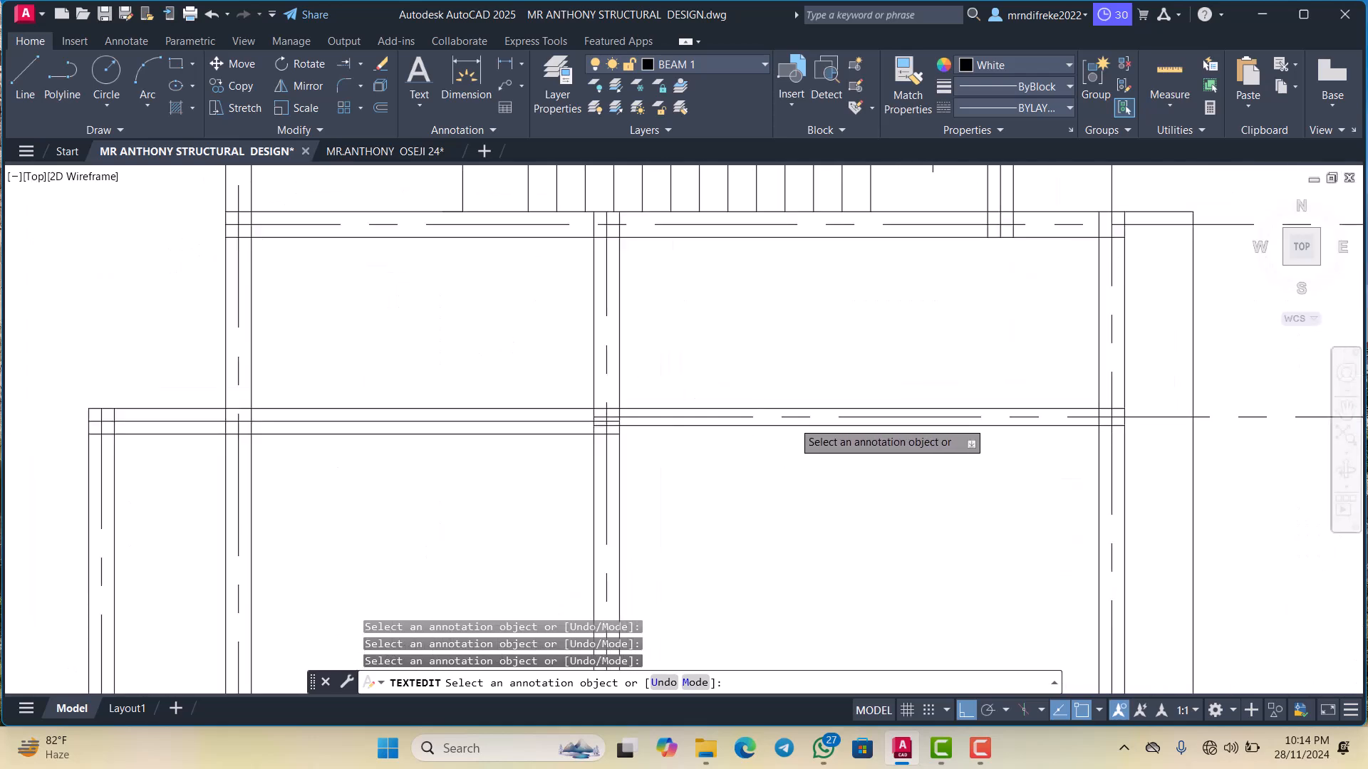
scroll(855, 421, up, 2)
scroll(789, 421, down, 4)
scroll(732, 421, up, 3)
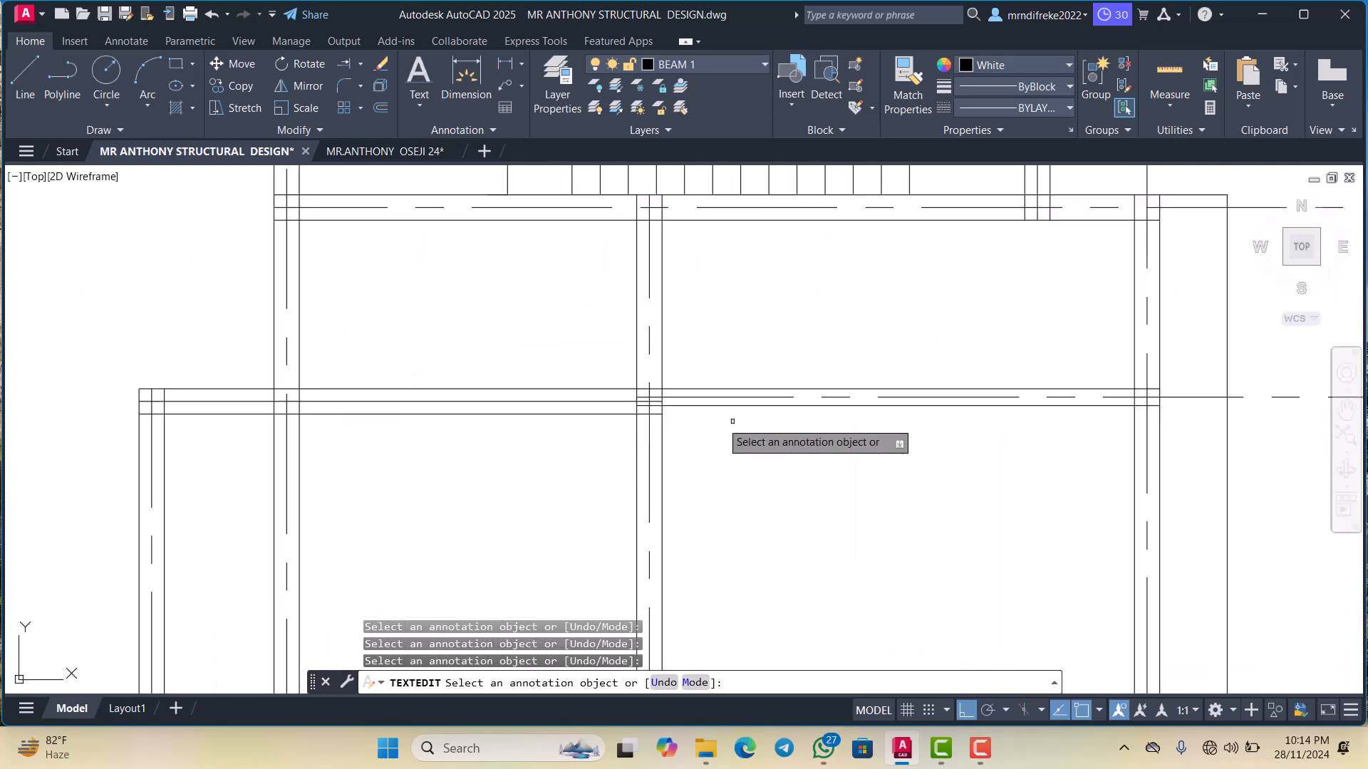
Compare the beam runs on either side of the junction on grid line 4 with the grid lines extending to both plan edges
scroll(733, 421, up, 1)
scroll(720, 412, down, 3)
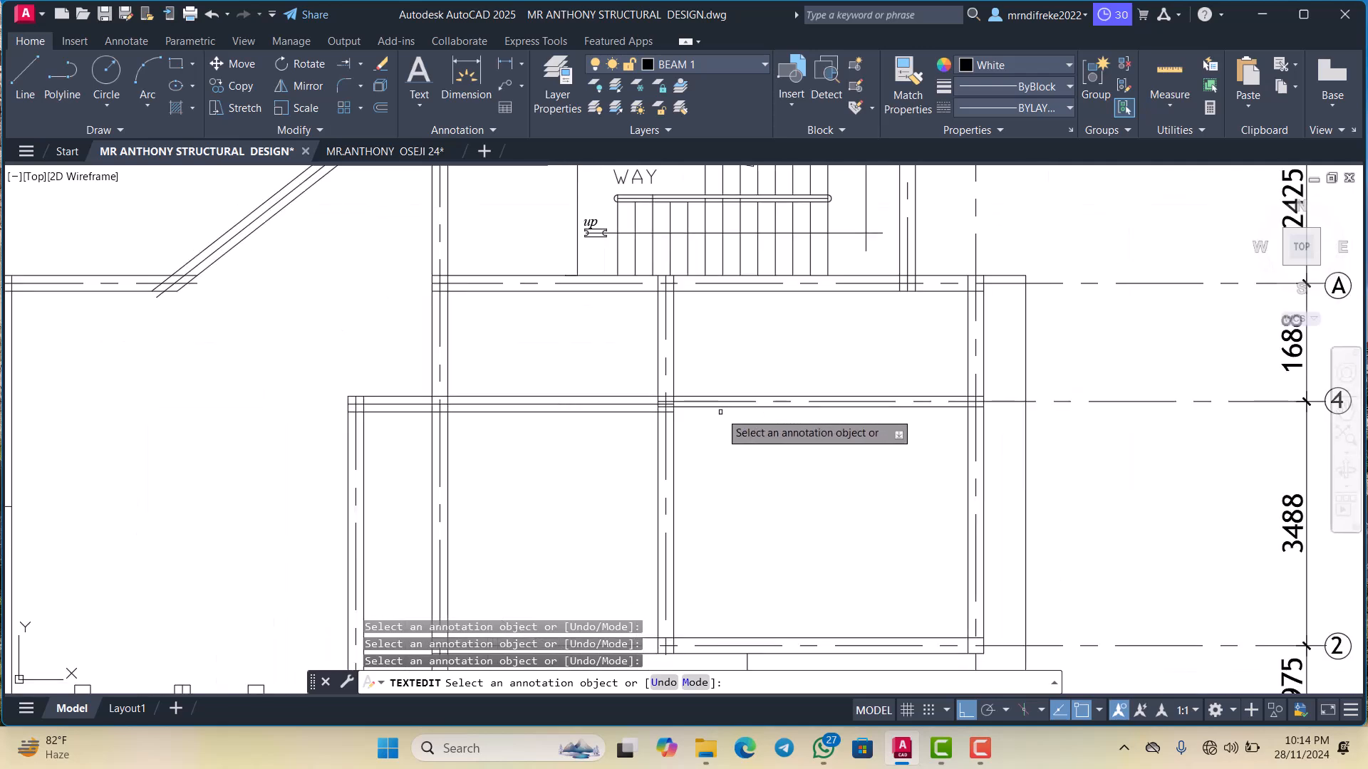
scroll(720, 412, down, 4)
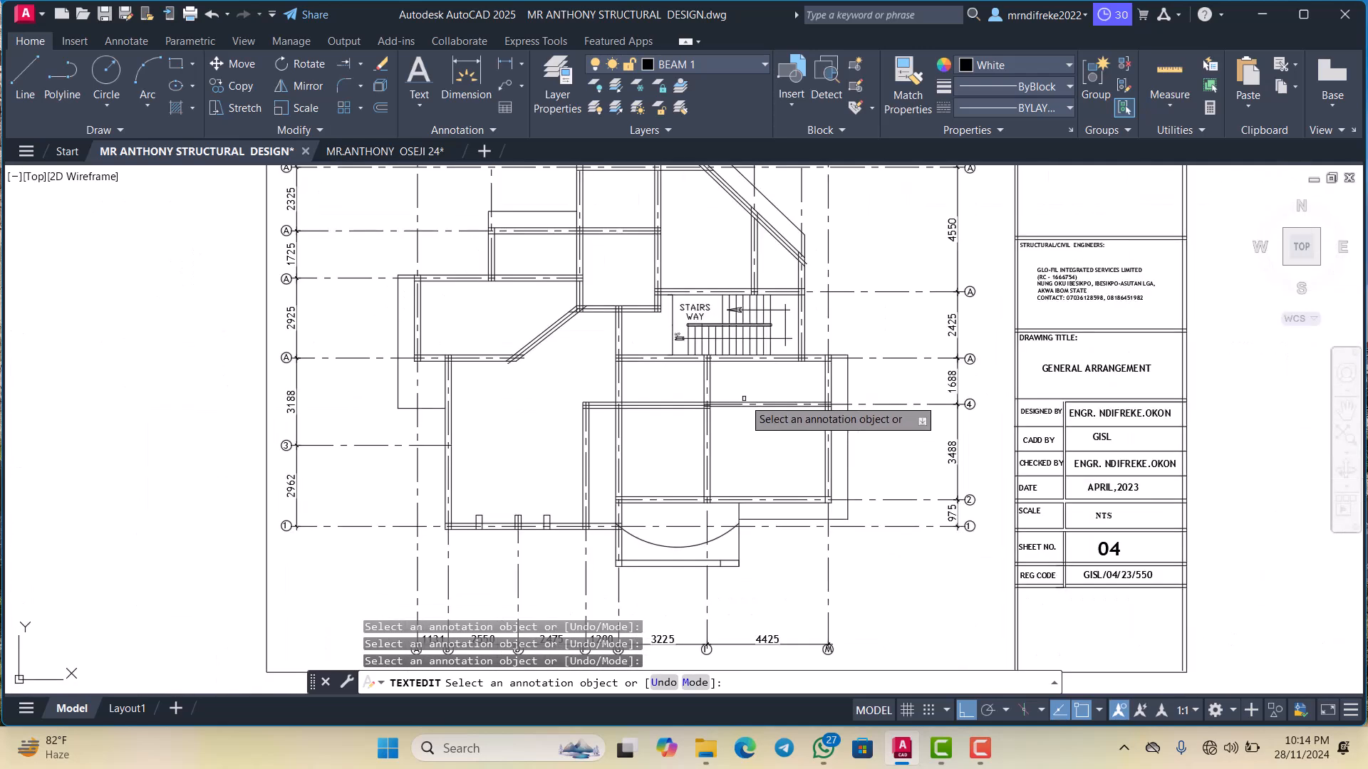
scroll(720, 412, up, 3)
scroll(720, 411, down, 3)
scroll(719, 394, up, 2)
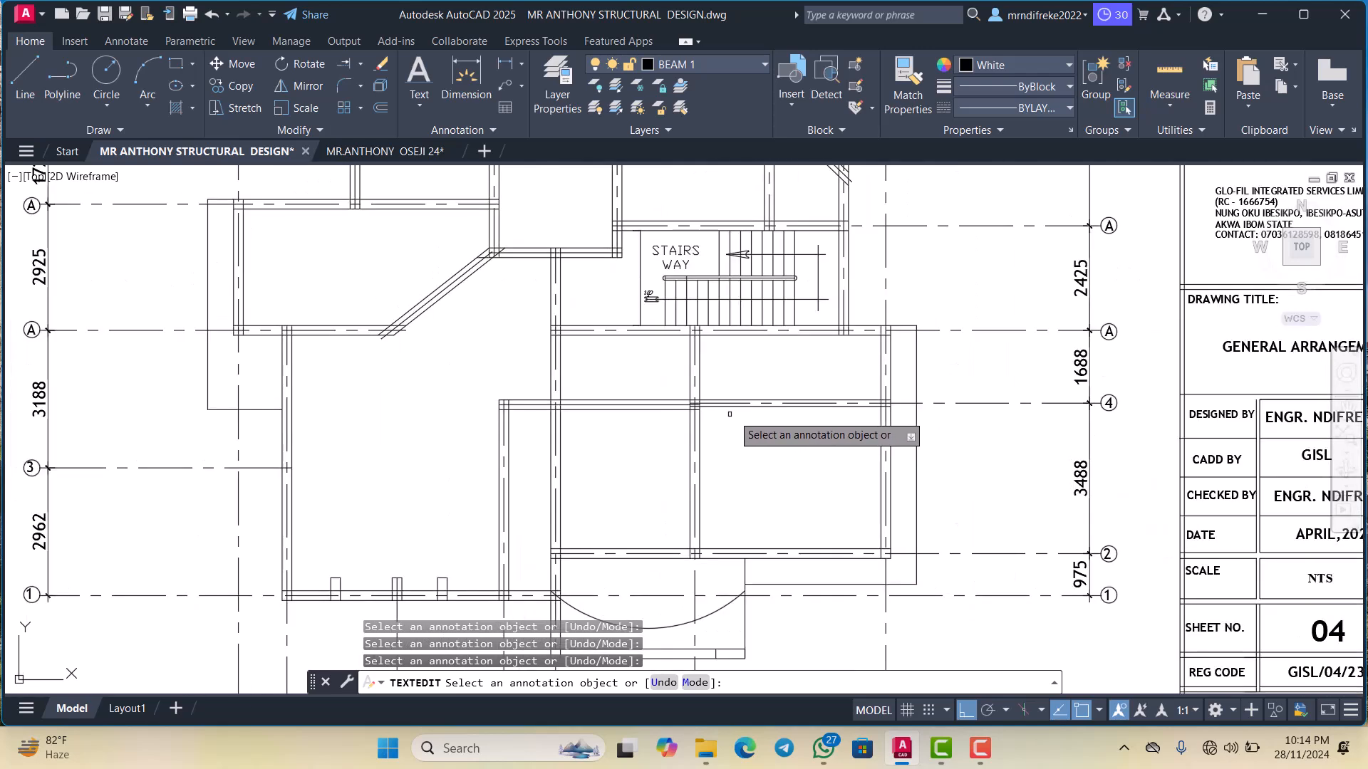
scroll(734, 403, up, 2)
scroll(762, 432, down, 2)
scroll(762, 432, down, 4)
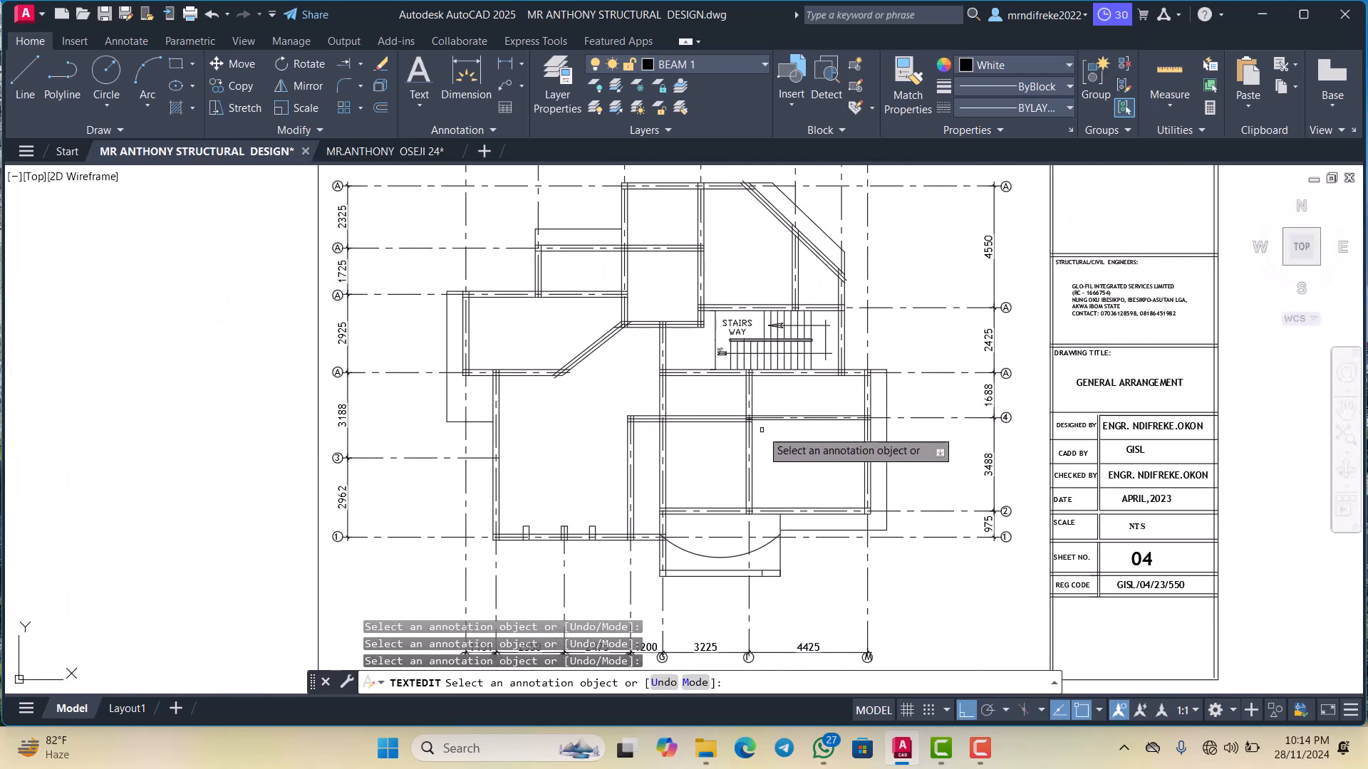
scroll(764, 402, up, 5)
scroll(769, 413, down, 3)
scroll(775, 416, up, 2)
scroll(775, 416, down, 3)
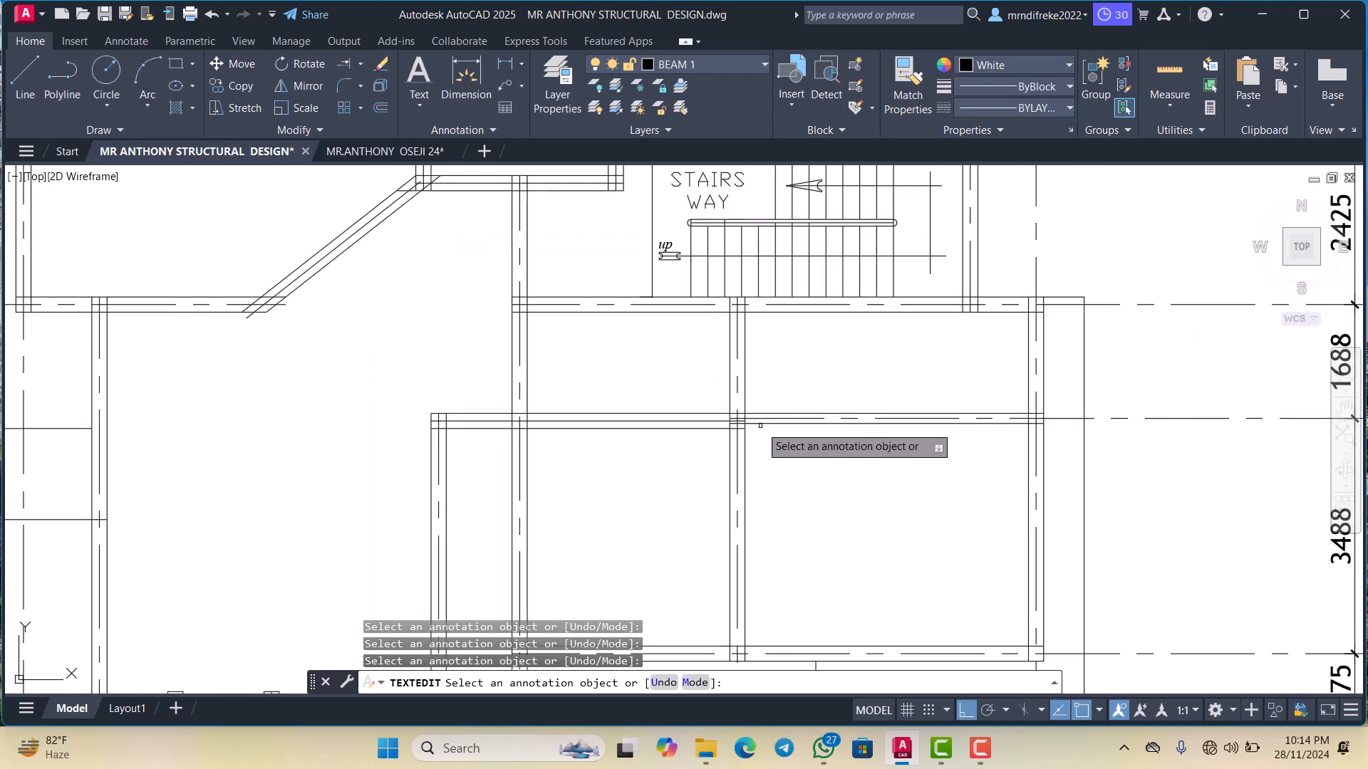
scroll(741, 430, up, 4)
scroll(876, 431, down, 2)
scroll(951, 434, down, 2)
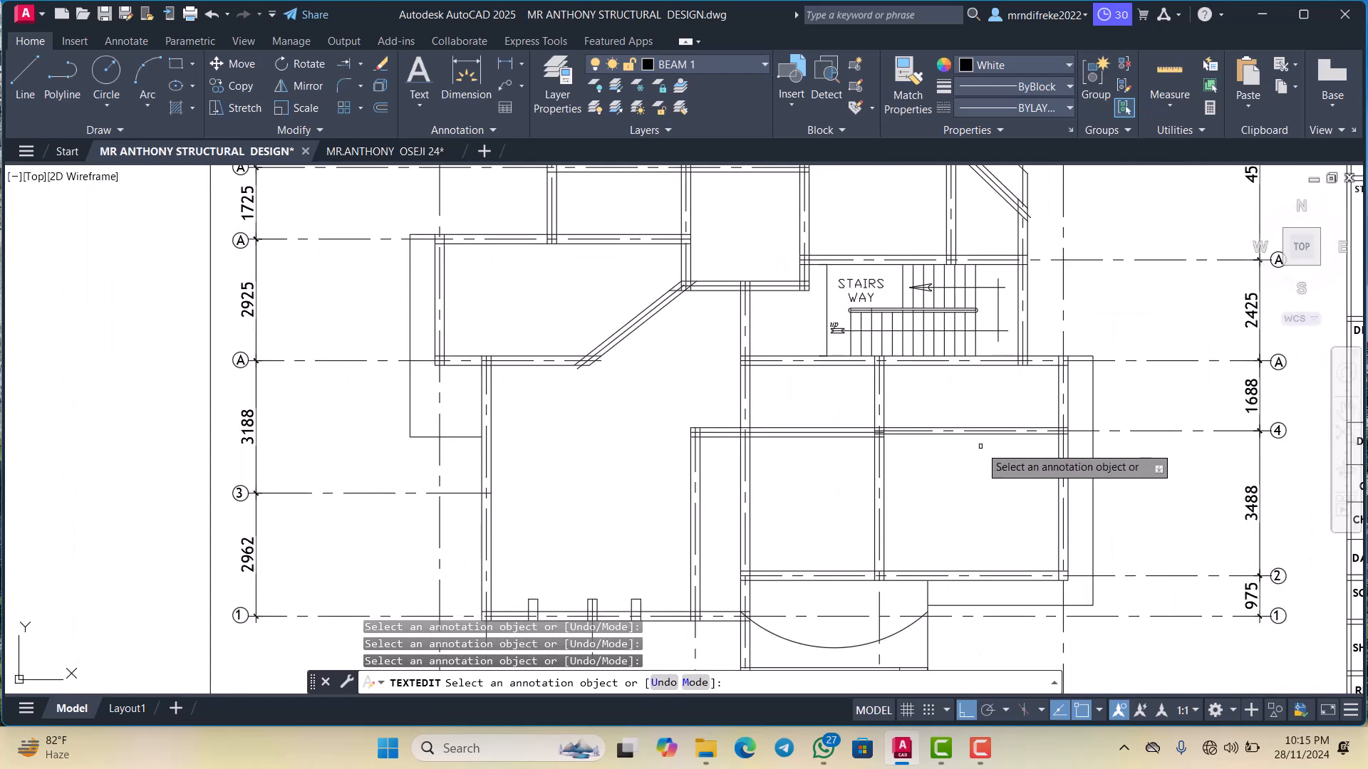
scroll(987, 449, up, 2)
scroll(1104, 441, down, 2)
scroll(762, 473, up, 2)
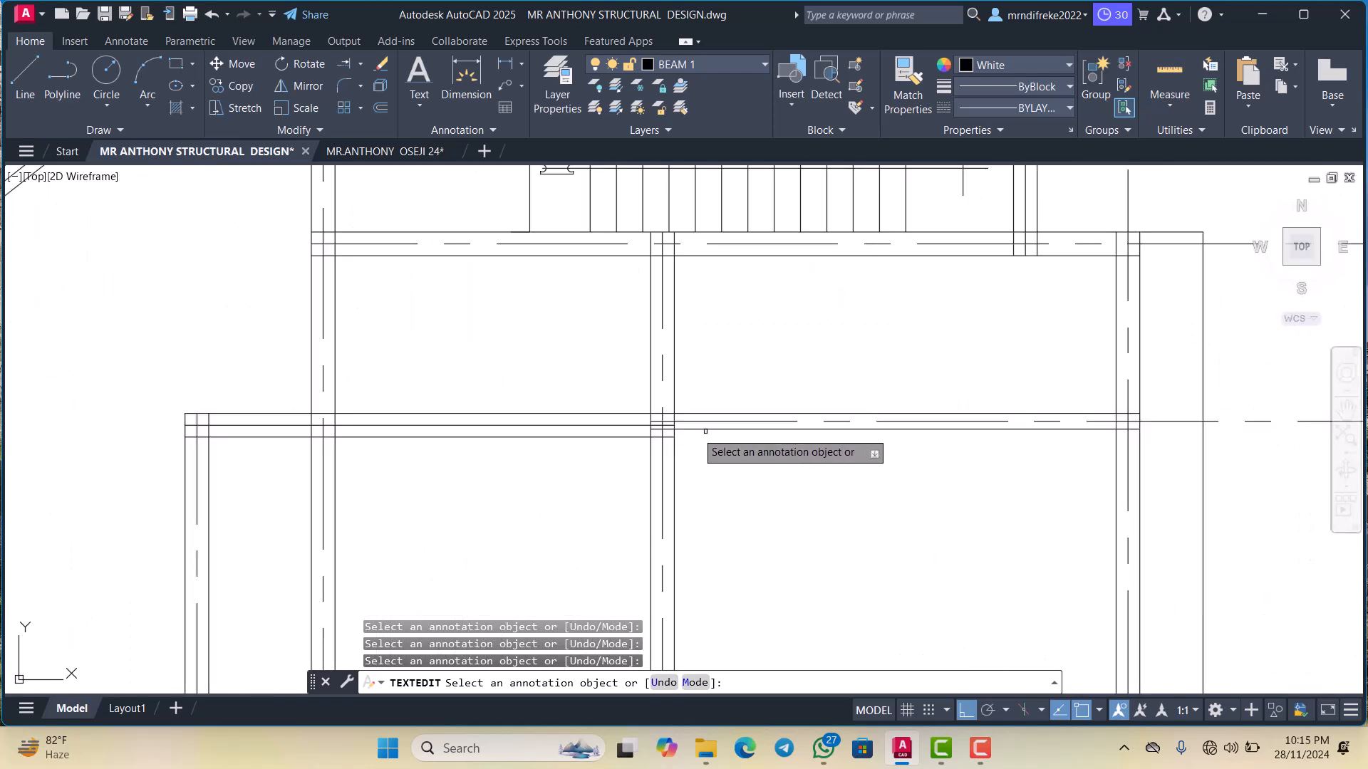
scroll(837, 455, down, 2)
scroll(1078, 426, up, 2)
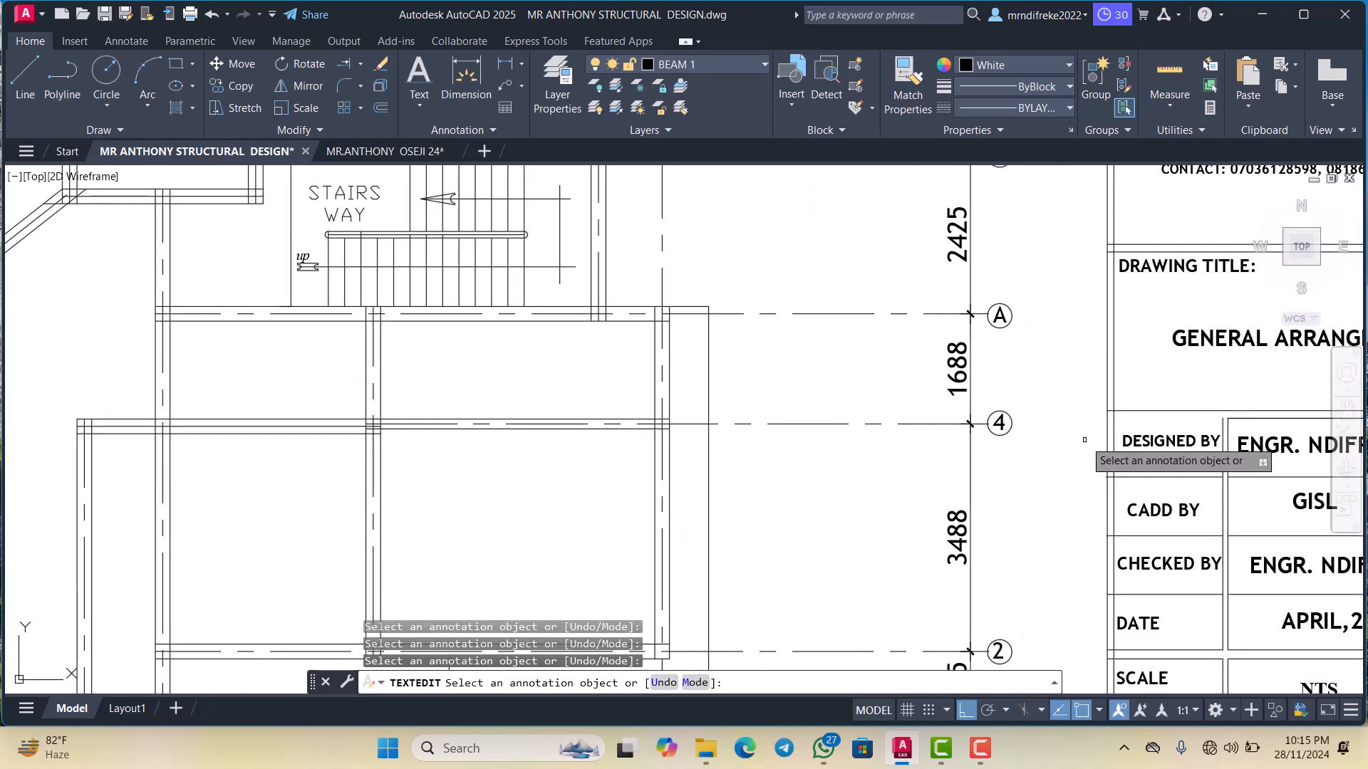
Trace the next horizontal grid line above line 4 across the plan, from the right-side bubbles to the left-side ones
scroll(966, 472, down, 1)
scroll(966, 473, up, 2)
scroll(959, 417, down, 2)
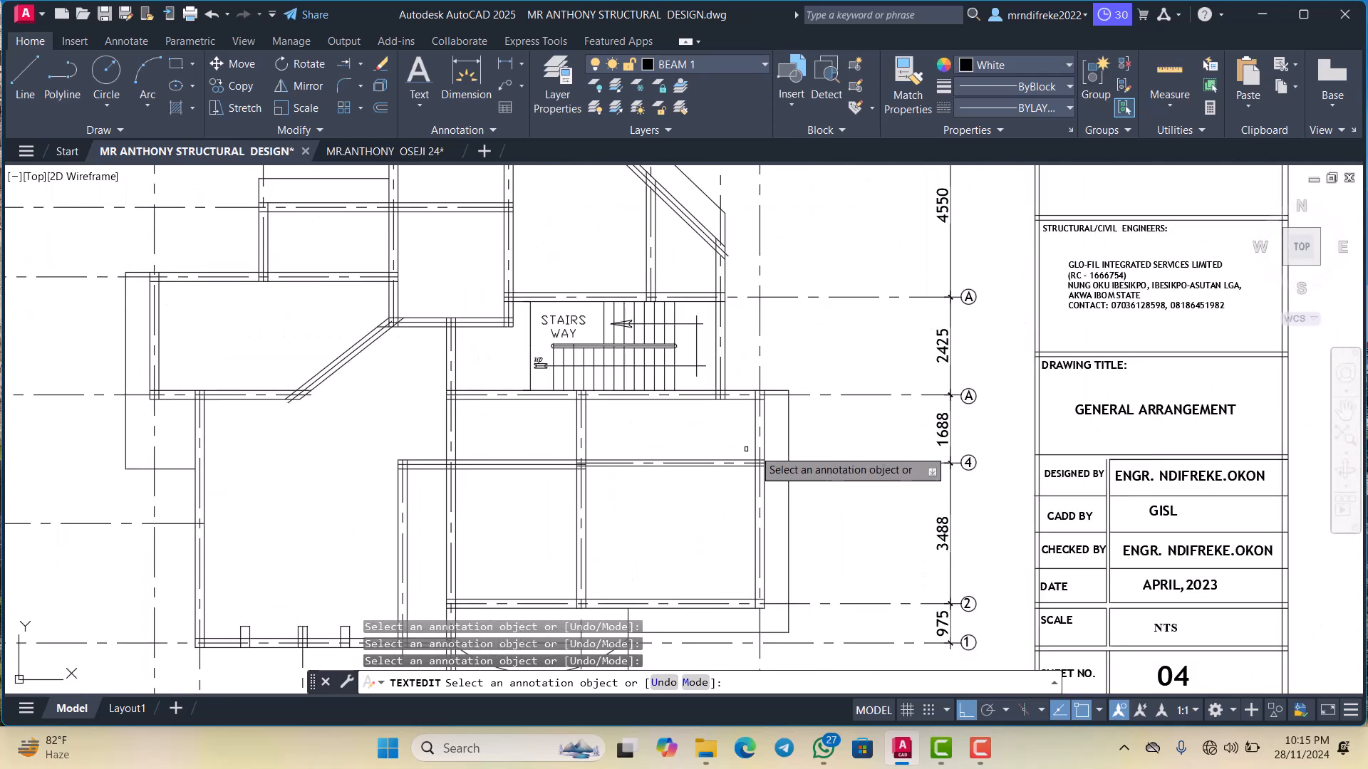
scroll(886, 472, down, 3)
scroll(587, 446, up, 3)
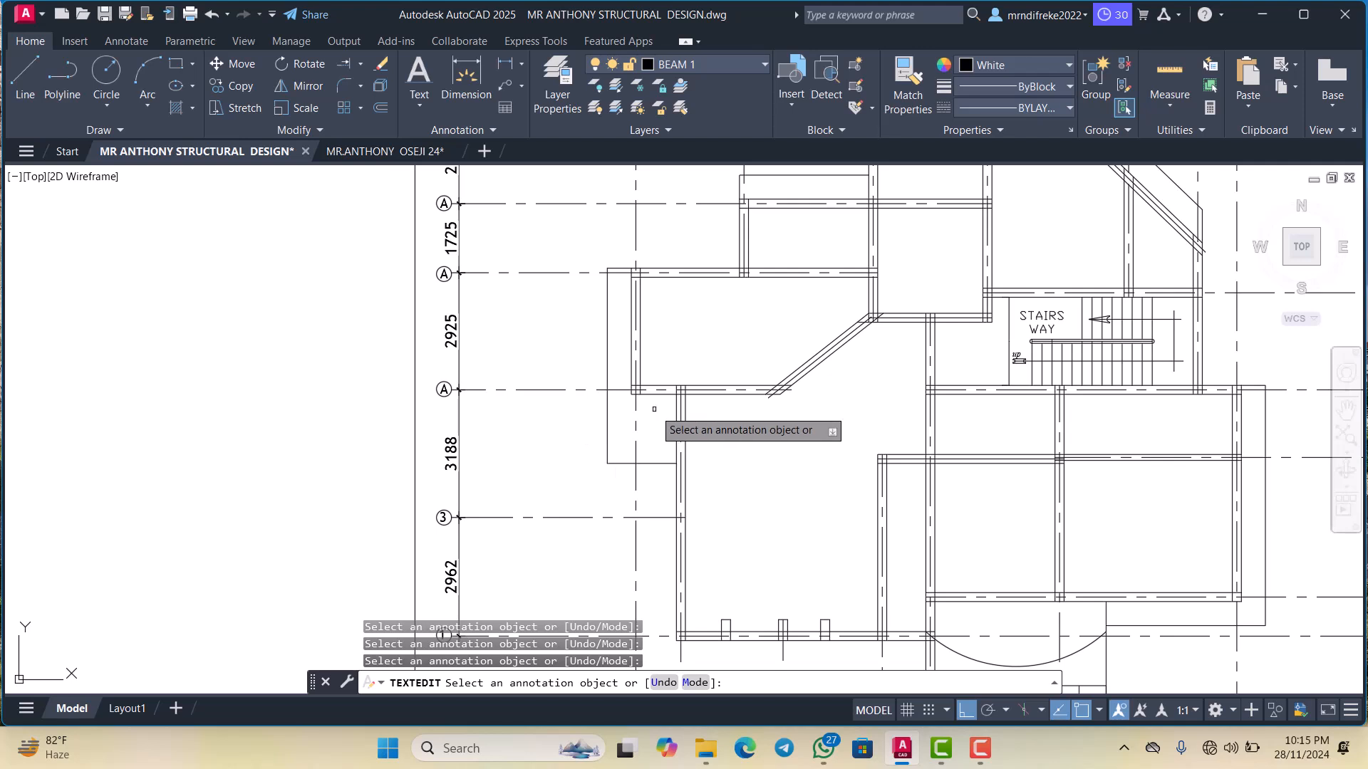
scroll(654, 409, down, 3)
scroll(760, 411, up, 3)
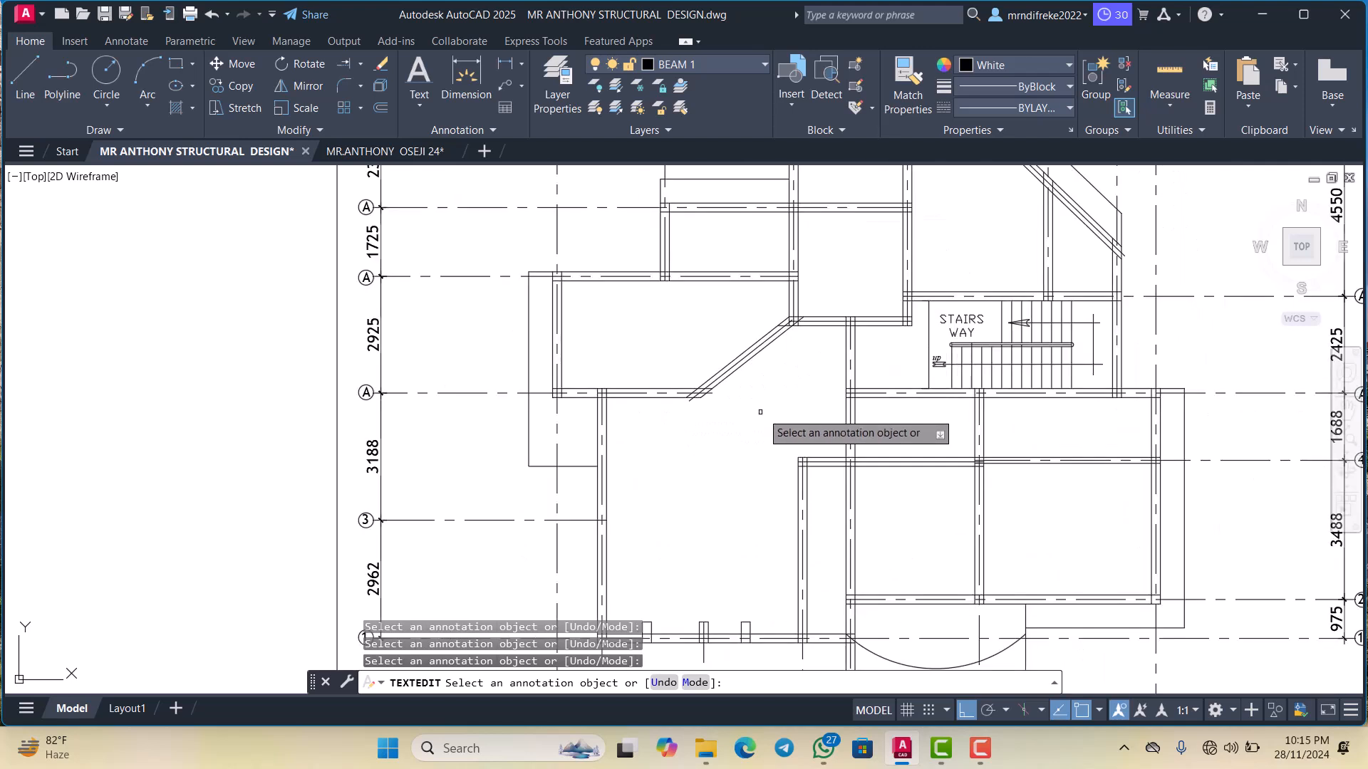
key(Escape)
scroll(869, 397, up, 2)
click(868, 391)
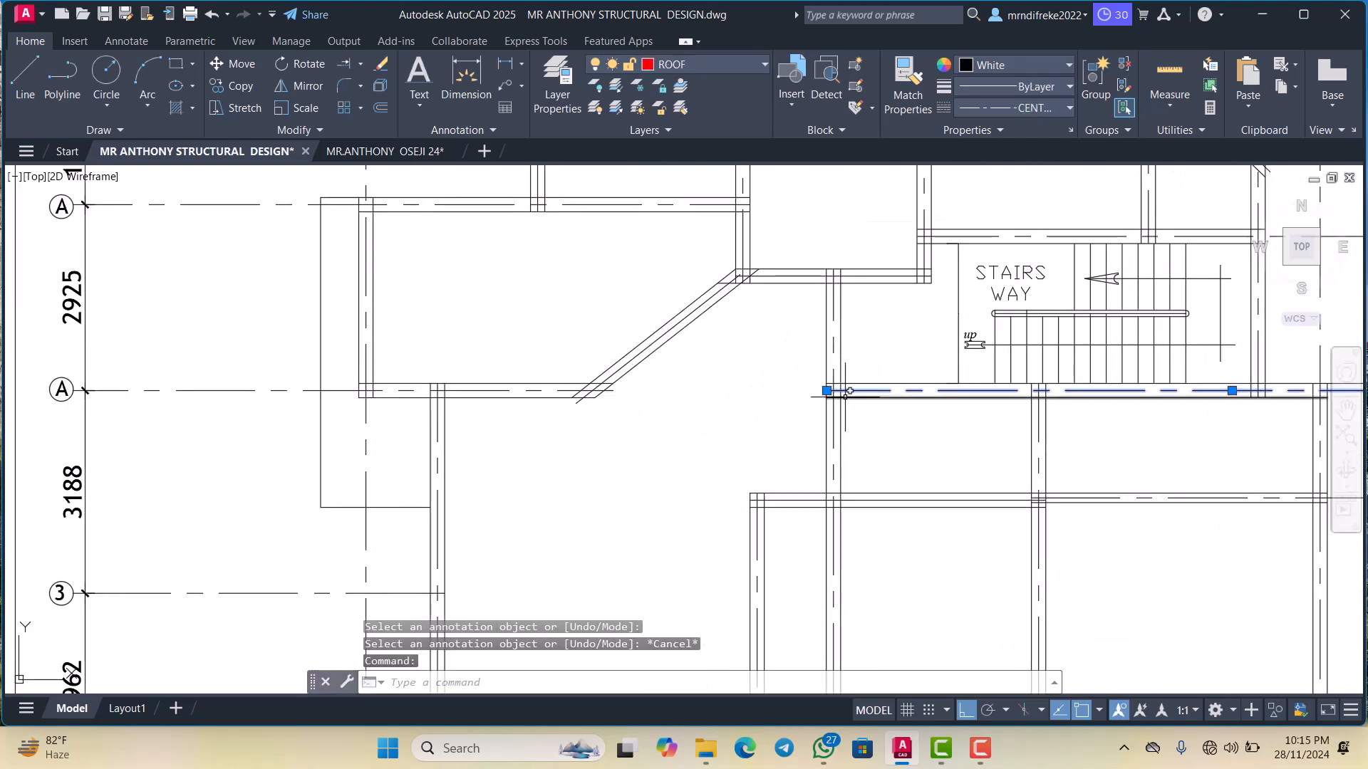
click(827, 391)
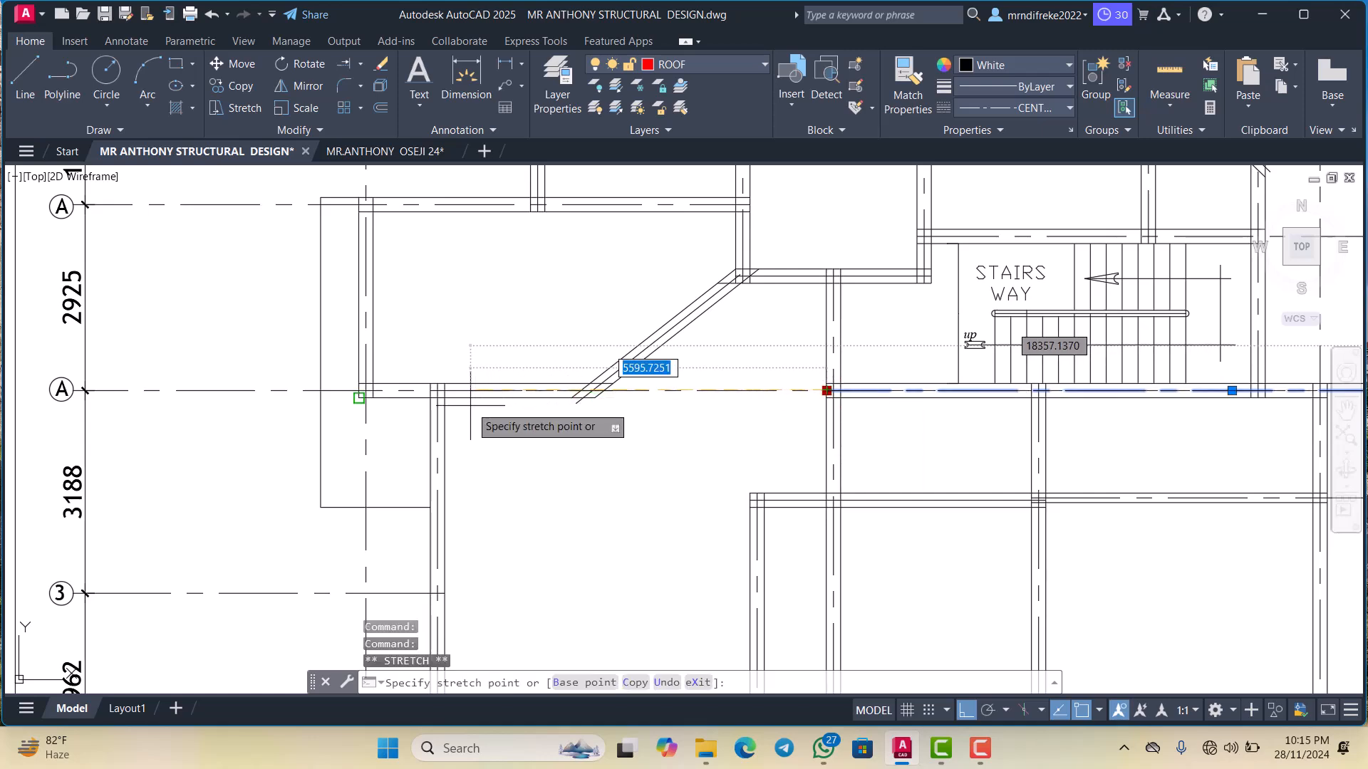
key(Escape)
Change the letter in the left-side grid bubble between the 3188 and 2925 dimensions to 5
scroll(590, 423, down, 4)
scroll(498, 420, up, 4)
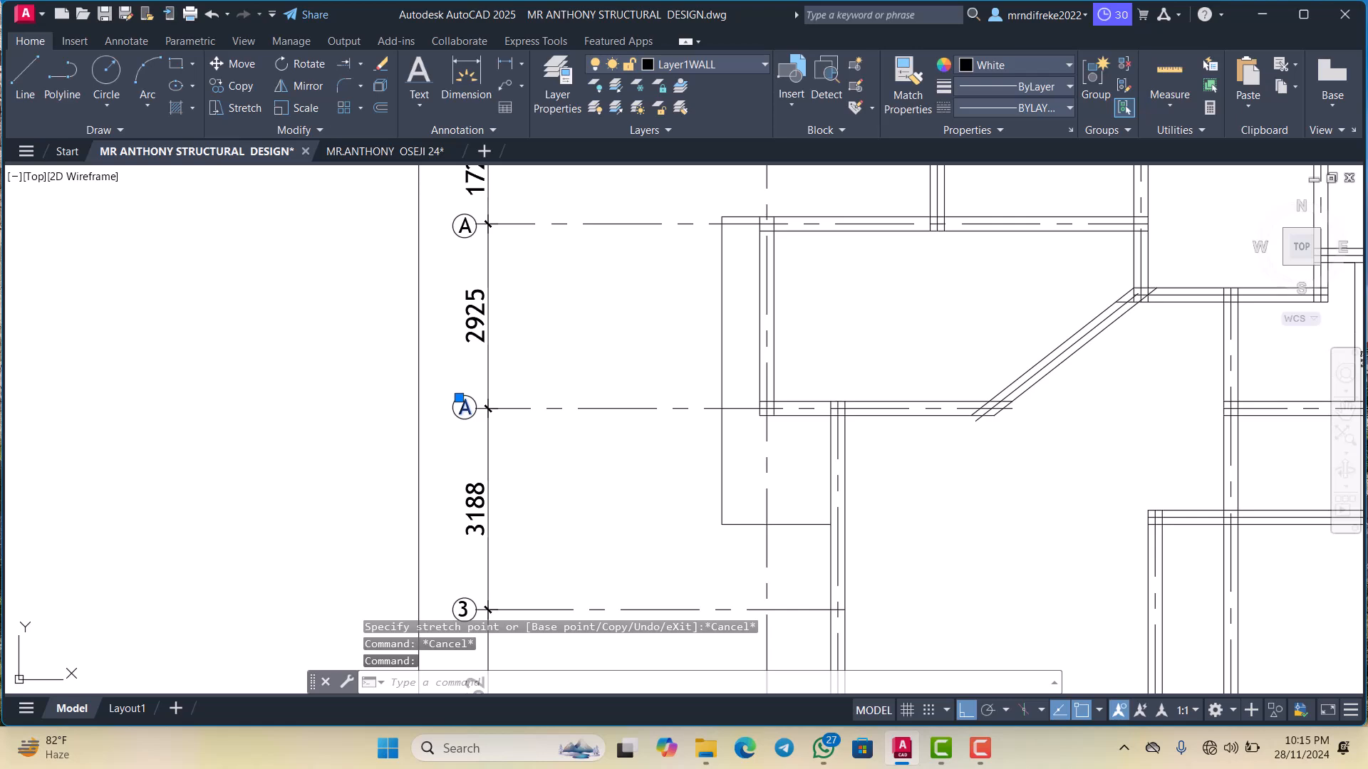
scroll(461, 403, up, 2)
double_click(464, 408)
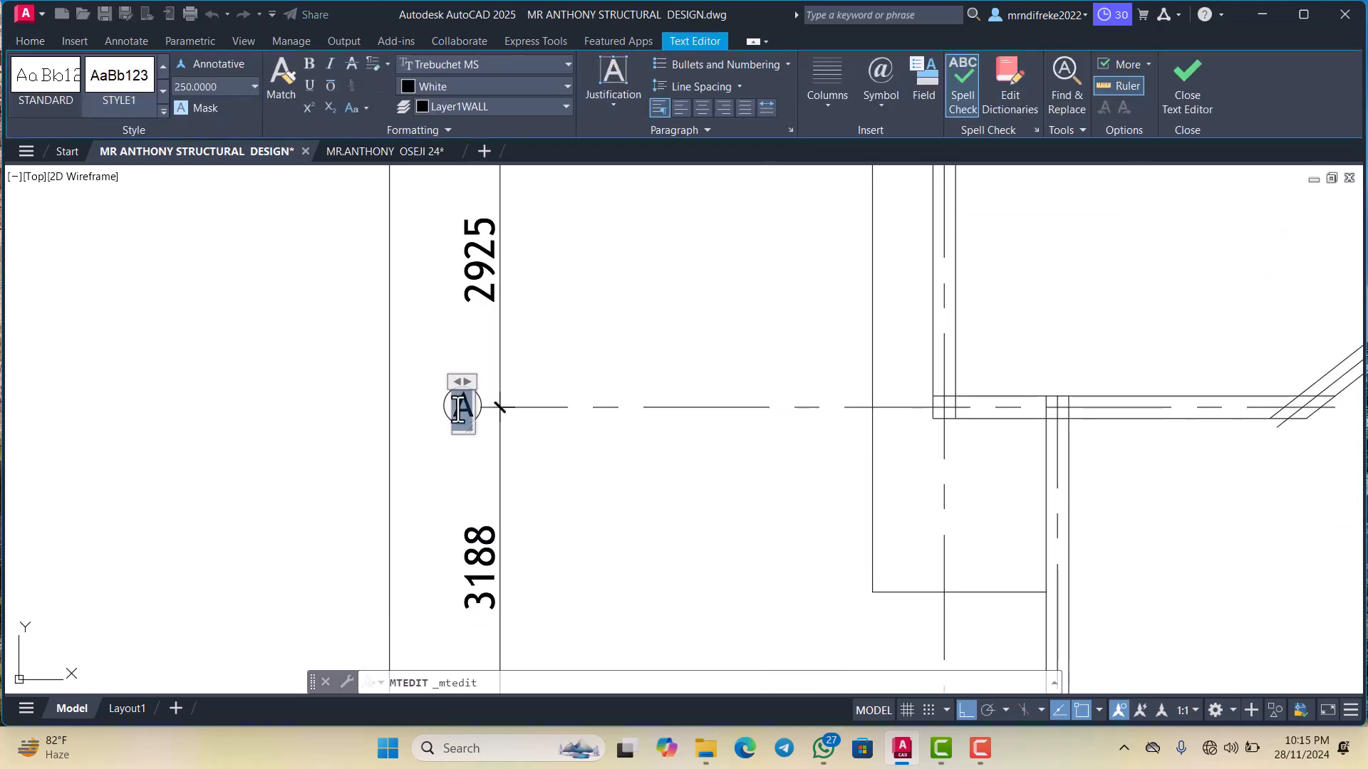
click(552, 478)
Change the letter in the right-side grid bubble between the 1688 and 2425 dimensions to 5
scroll(552, 479, down, 8)
scroll(804, 467, up, 7)
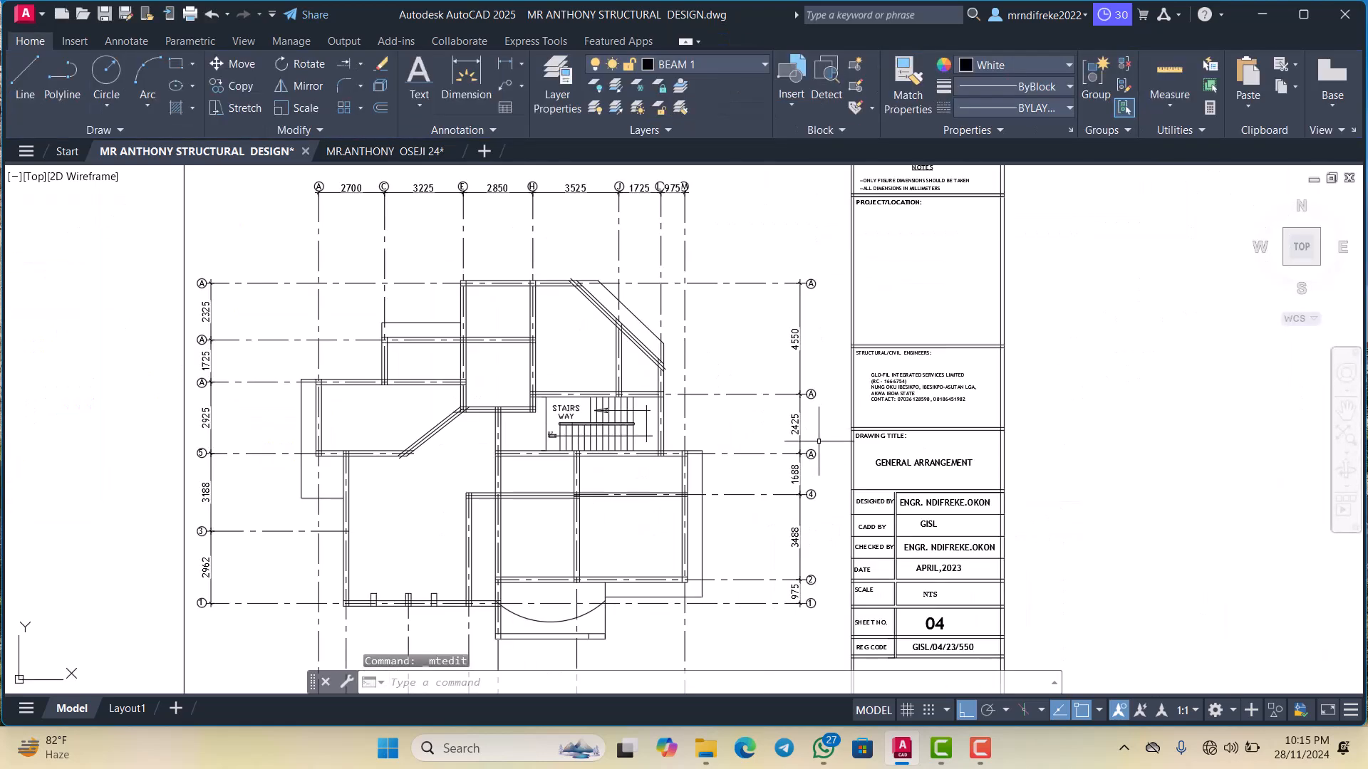
scroll(803, 467, up, 2)
click(804, 467)
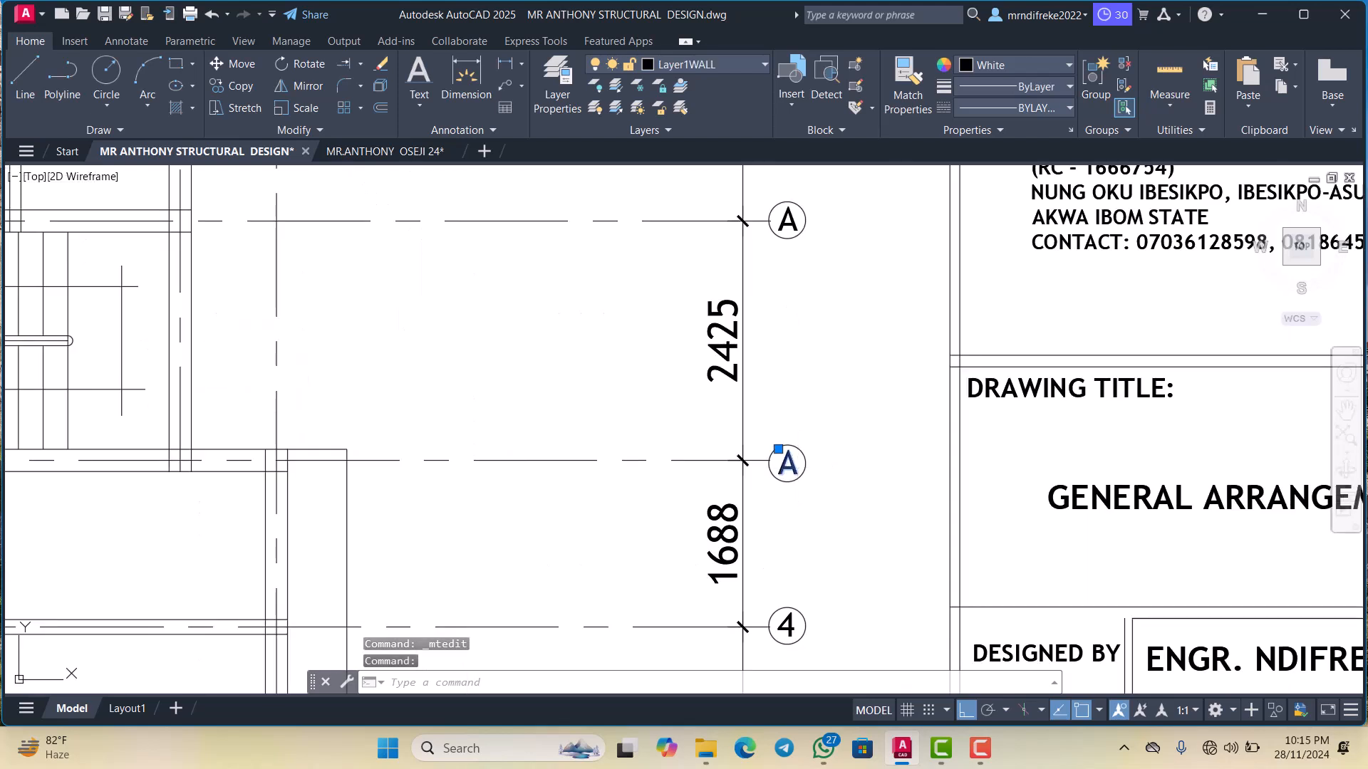
scroll(805, 469, up, 2)
double_click(805, 468)
drag(801, 450, 793, 449)
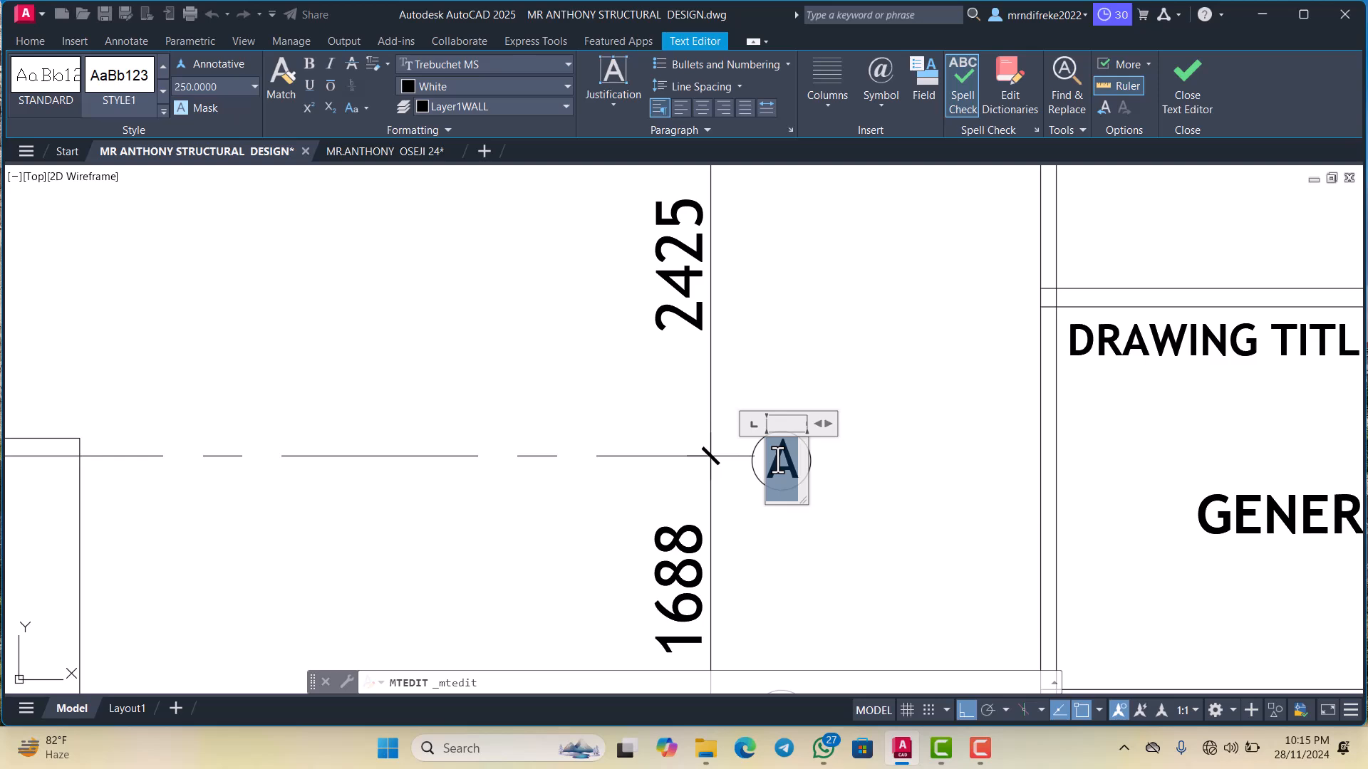
click(826, 449)
Change the letter in the right-side grid bubble between the 2425 and 4550 dimensions to 6
scroll(829, 450, down, 10)
scroll(648, 435, up, 6)
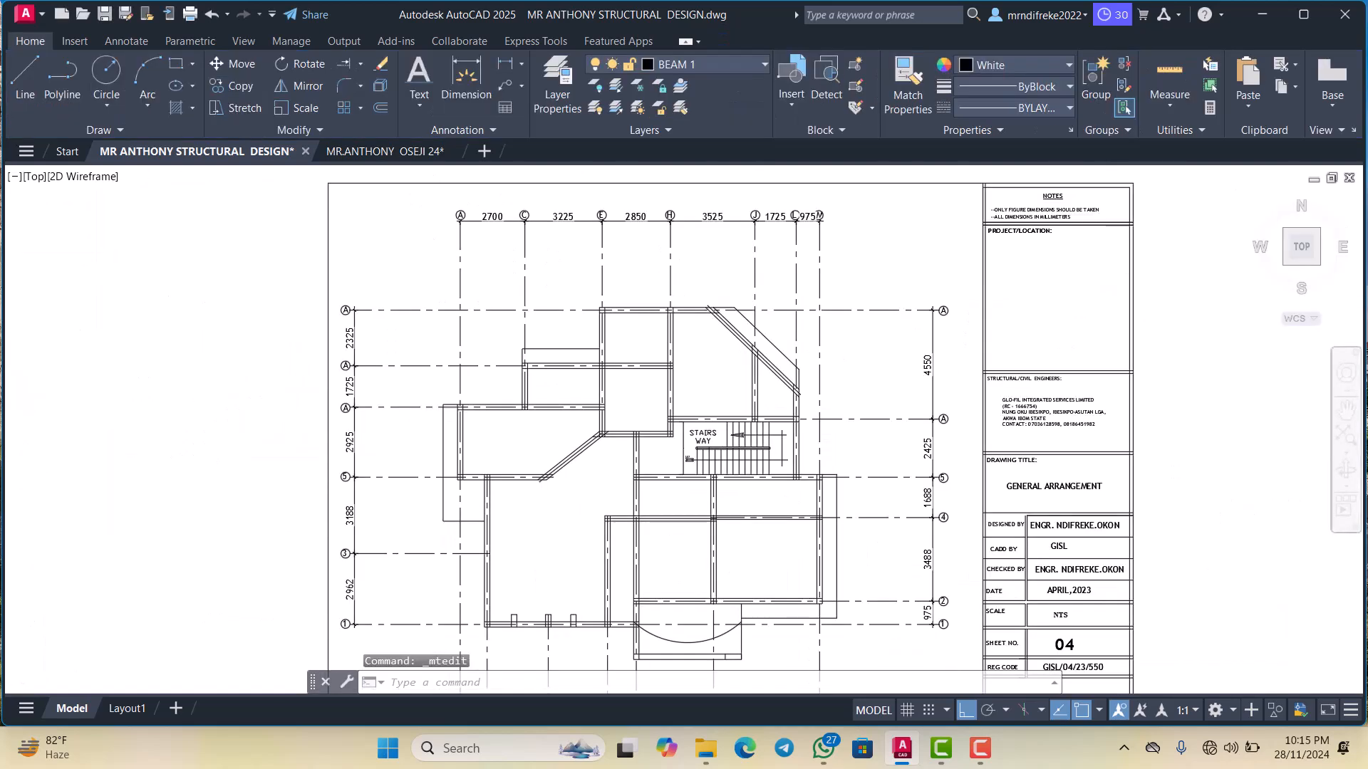
scroll(647, 431, down, 4)
scroll(986, 422, up, 4)
scroll(986, 422, down, 4)
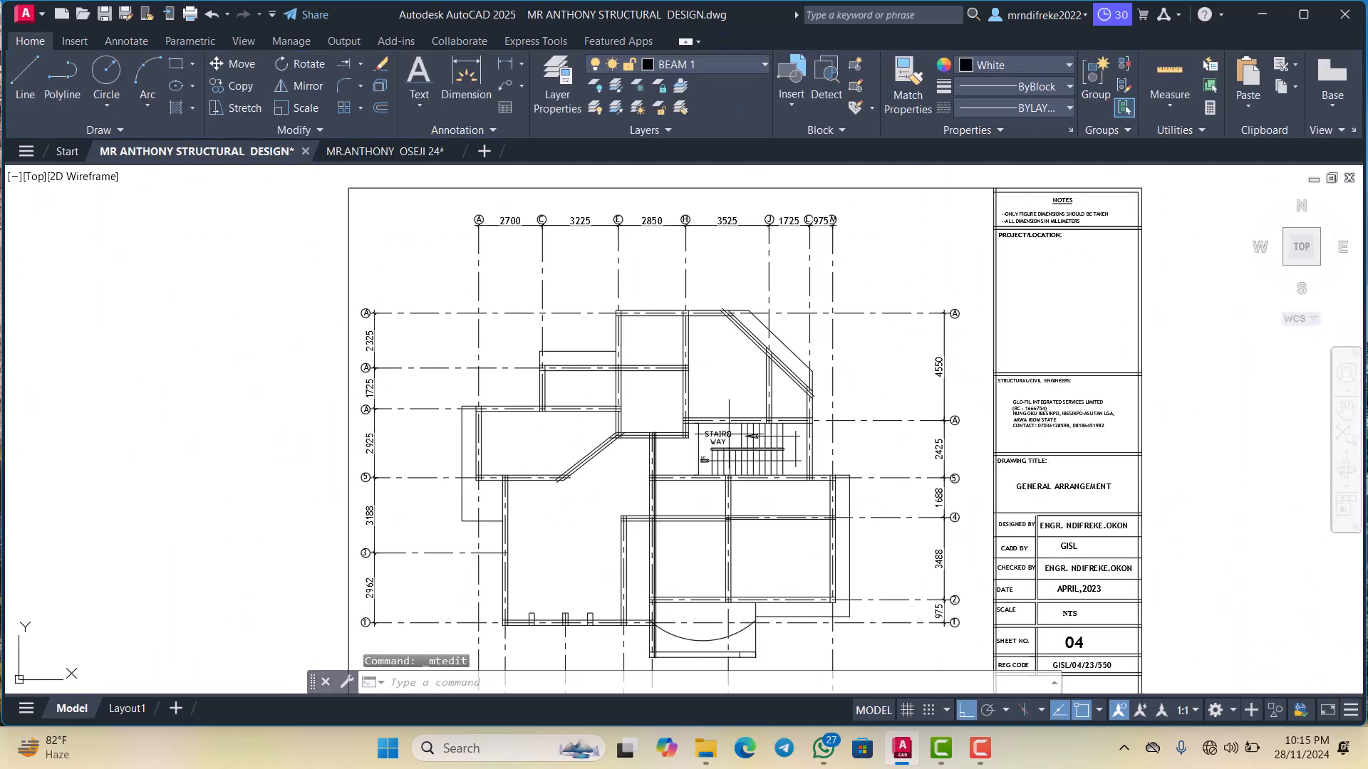
scroll(986, 421, up, 4)
scroll(1054, 416, up, 4)
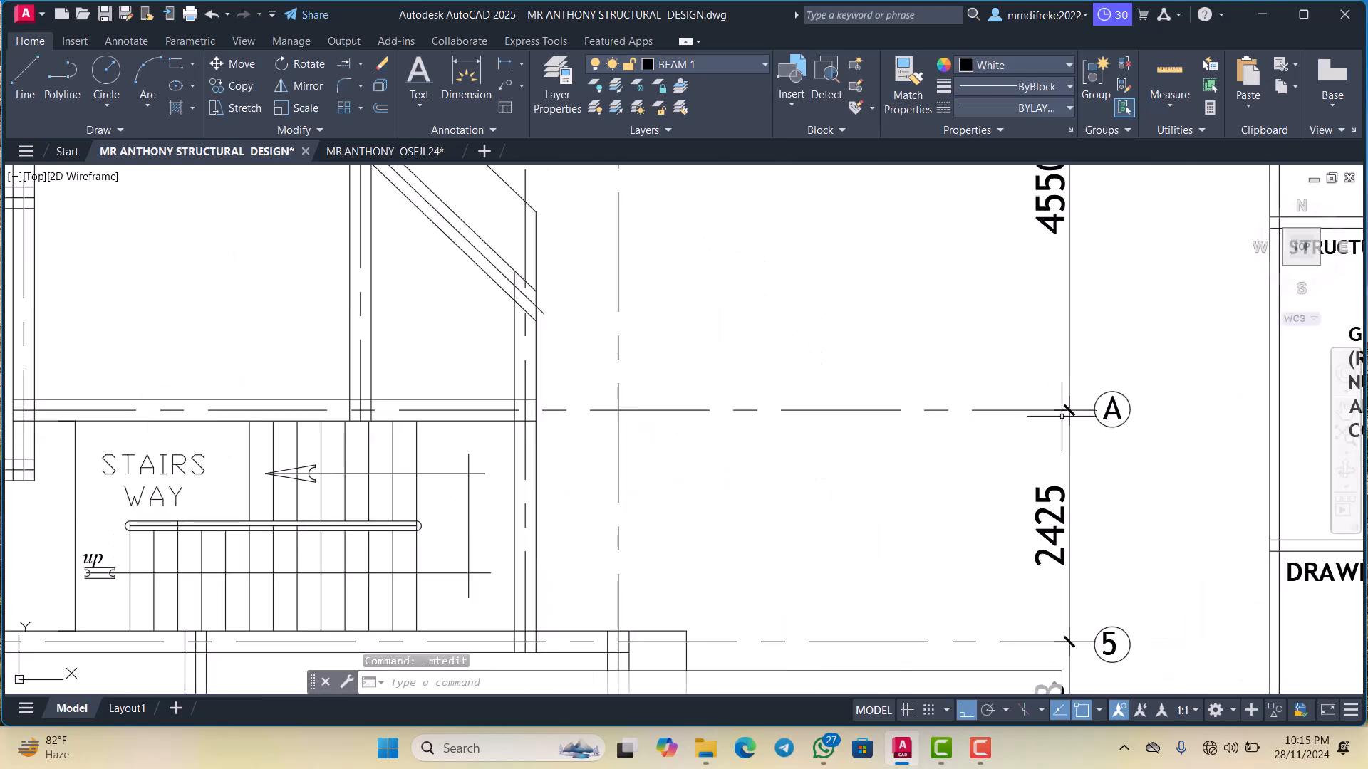
double_click(1108, 411)
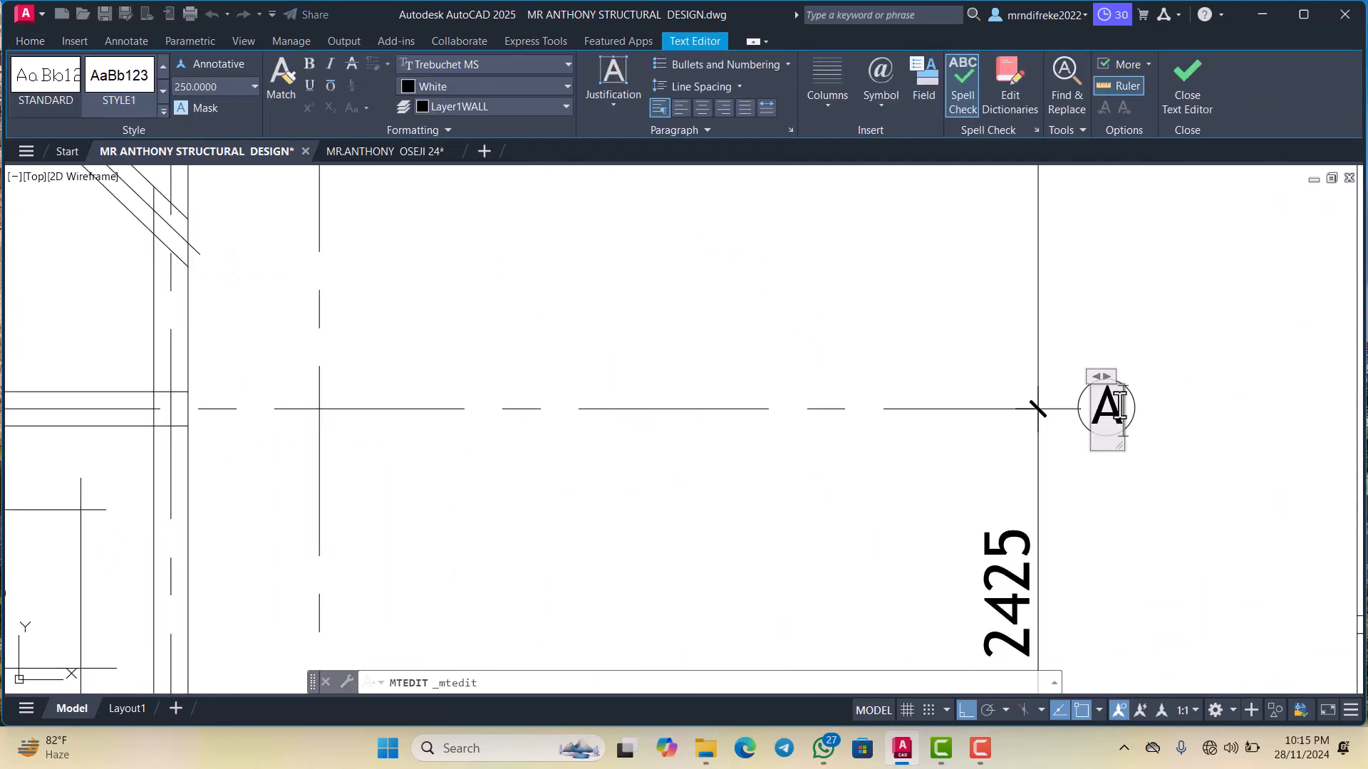
text(6)
click(1068, 459)
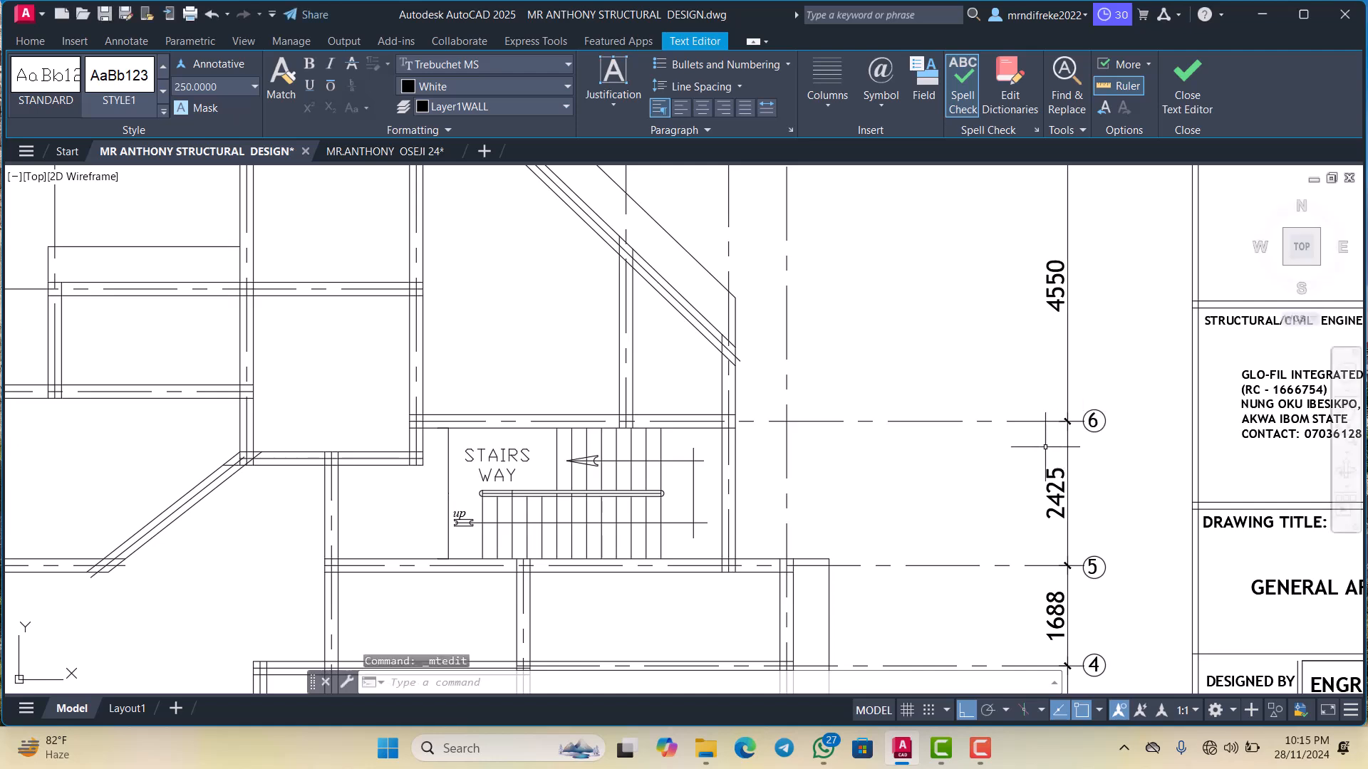
Change the letter in the left-side grid bubble between the 2925 and 1725 dimensions to 7
scroll(973, 442, down, 5)
scroll(702, 443, up, 5)
scroll(729, 441, down, 5)
scroll(544, 434, up, 5)
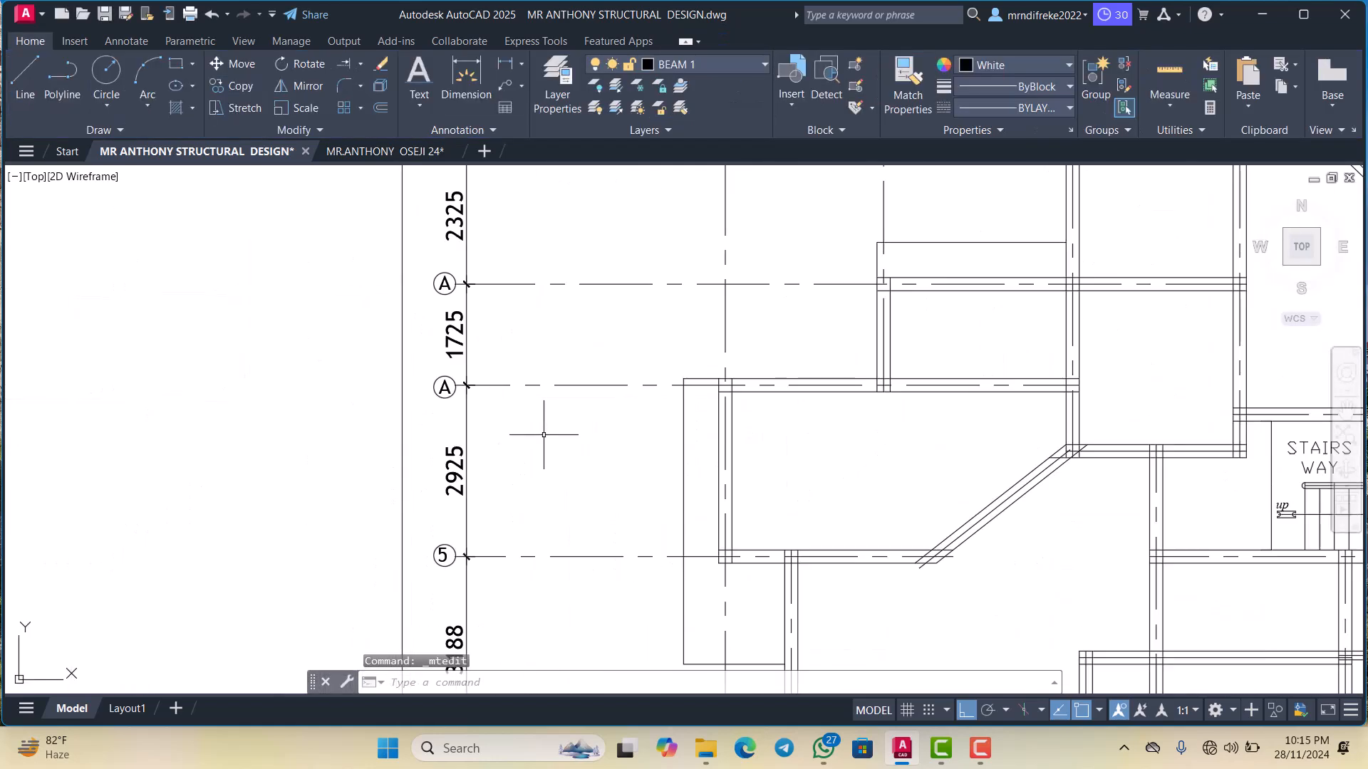
scroll(438, 396, up, 2)
click(445, 381)
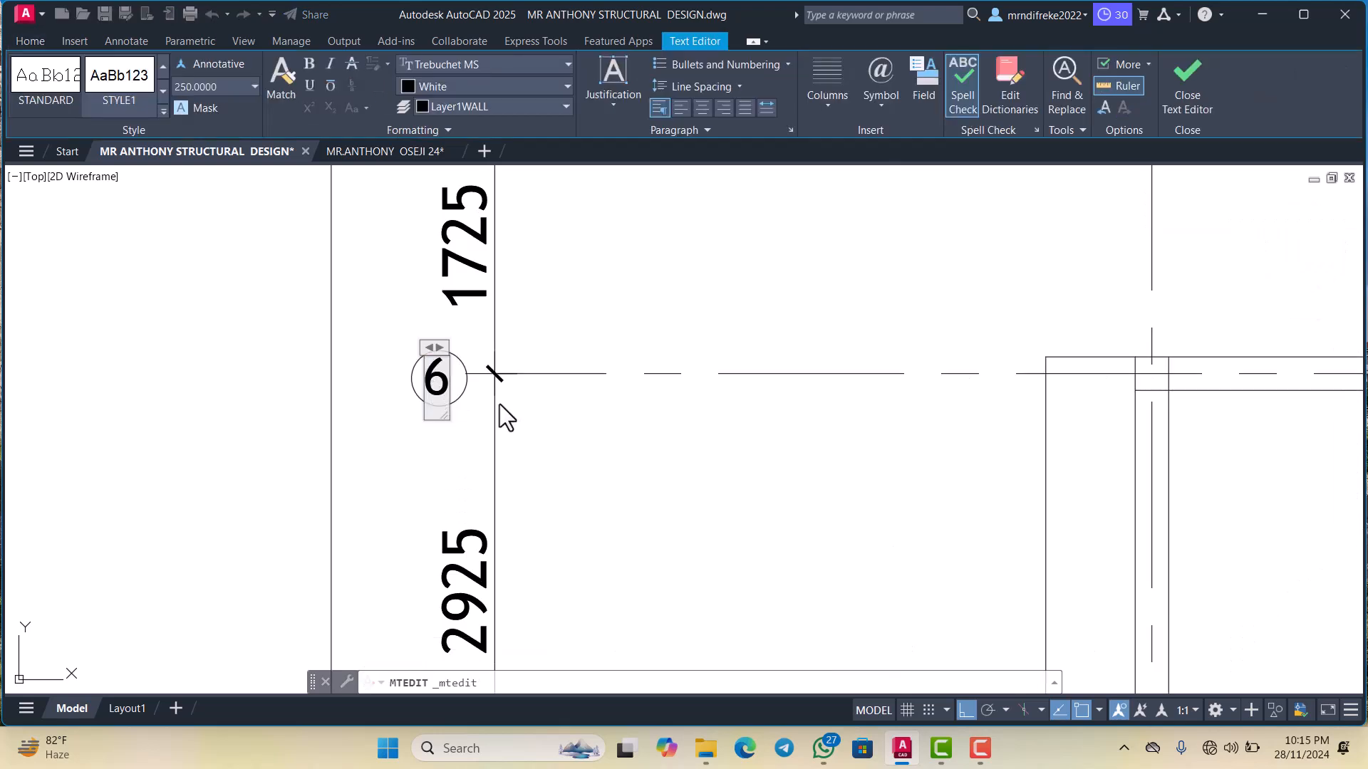
key(BackSpace)
text(7)
scroll(534, 437, down, 4)
click(573, 438)
Change the letter in the left-side grid bubble between the 1725 and 2325 dimensions to 8
scroll(574, 439, down, 5)
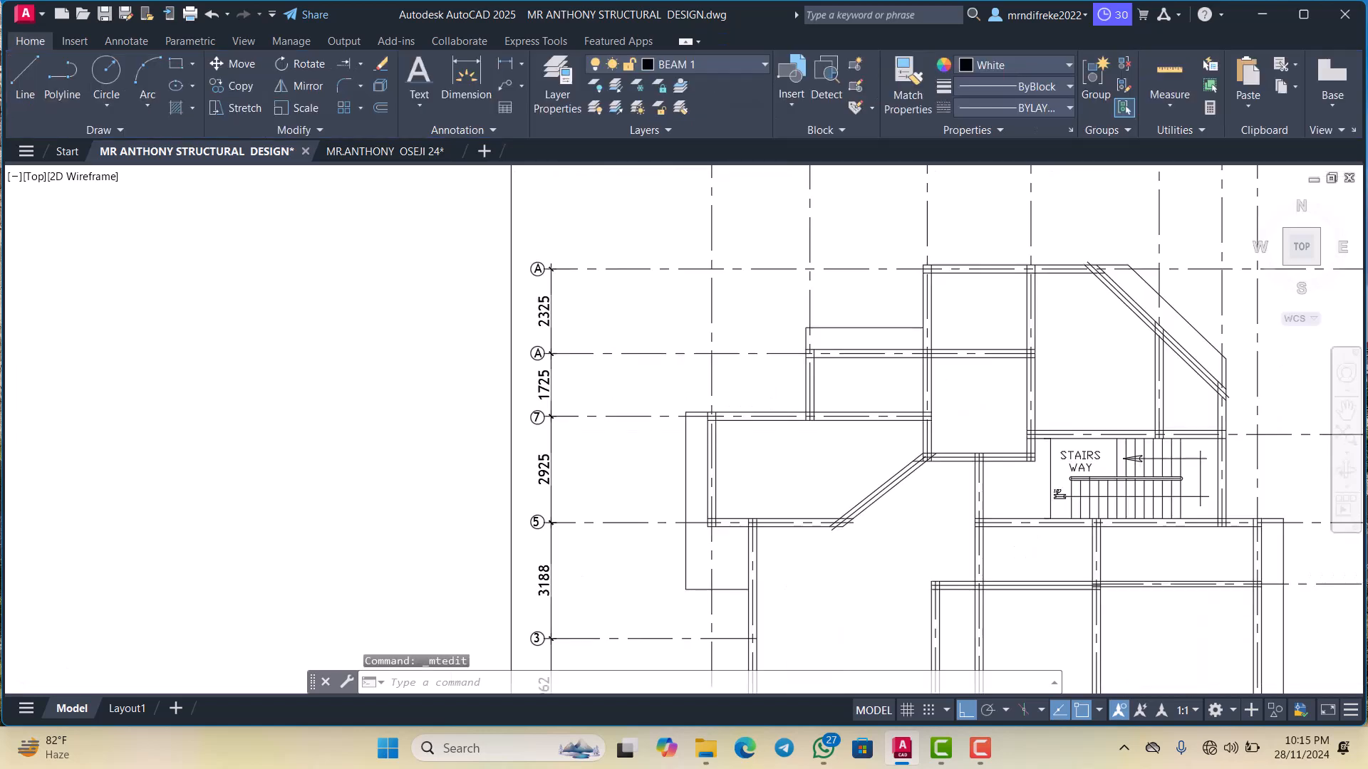
scroll(880, 416, up, 5)
scroll(880, 416, down, 5)
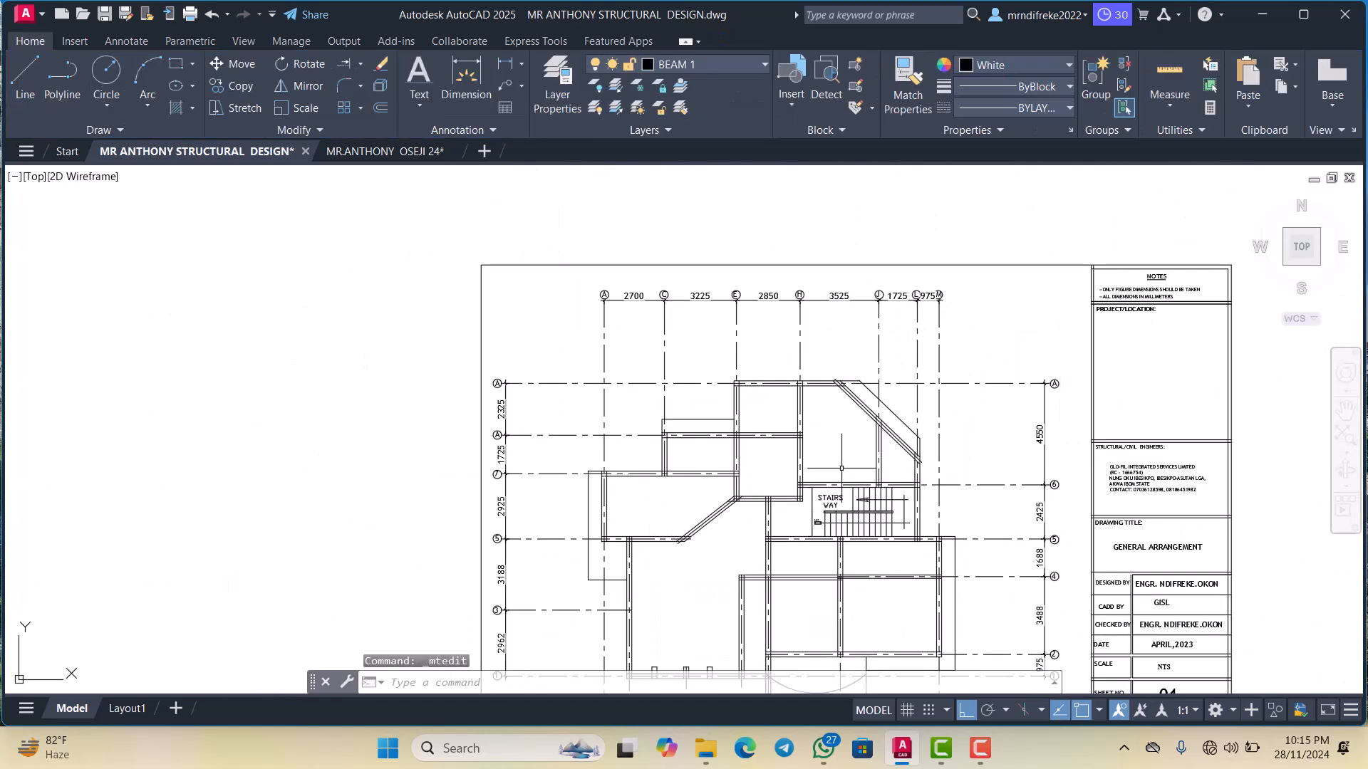
scroll(574, 452, up, 5)
scroll(323, 401, up, 4)
click(384, 423)
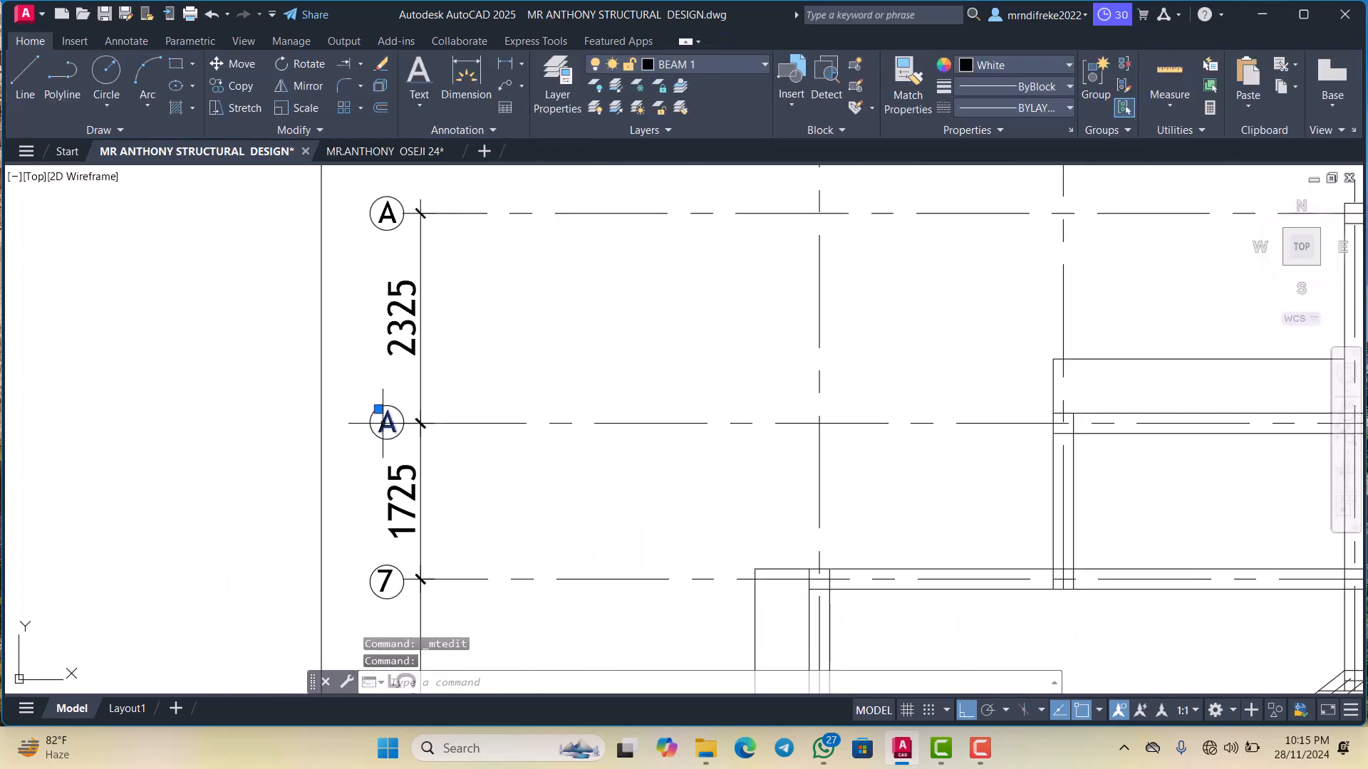
double_click(387, 423)
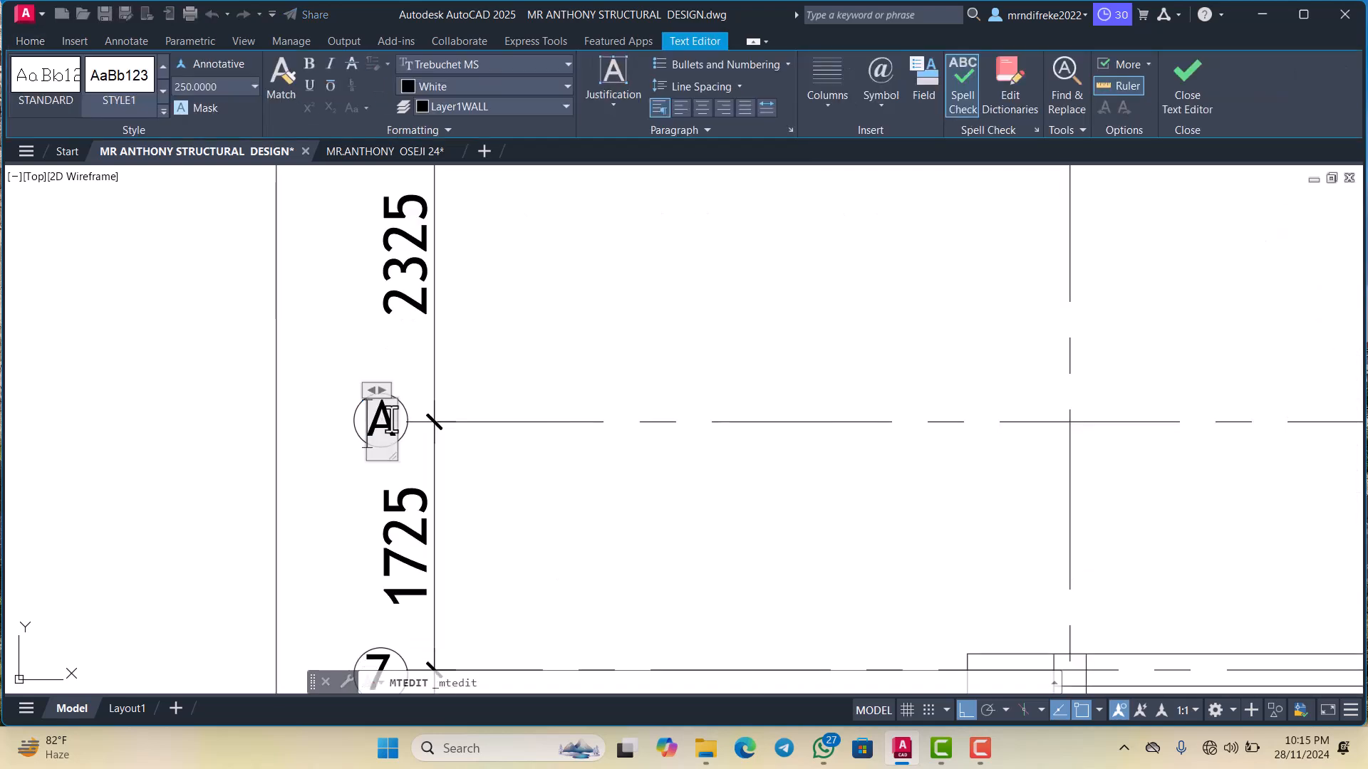
text(8)
click(546, 510)
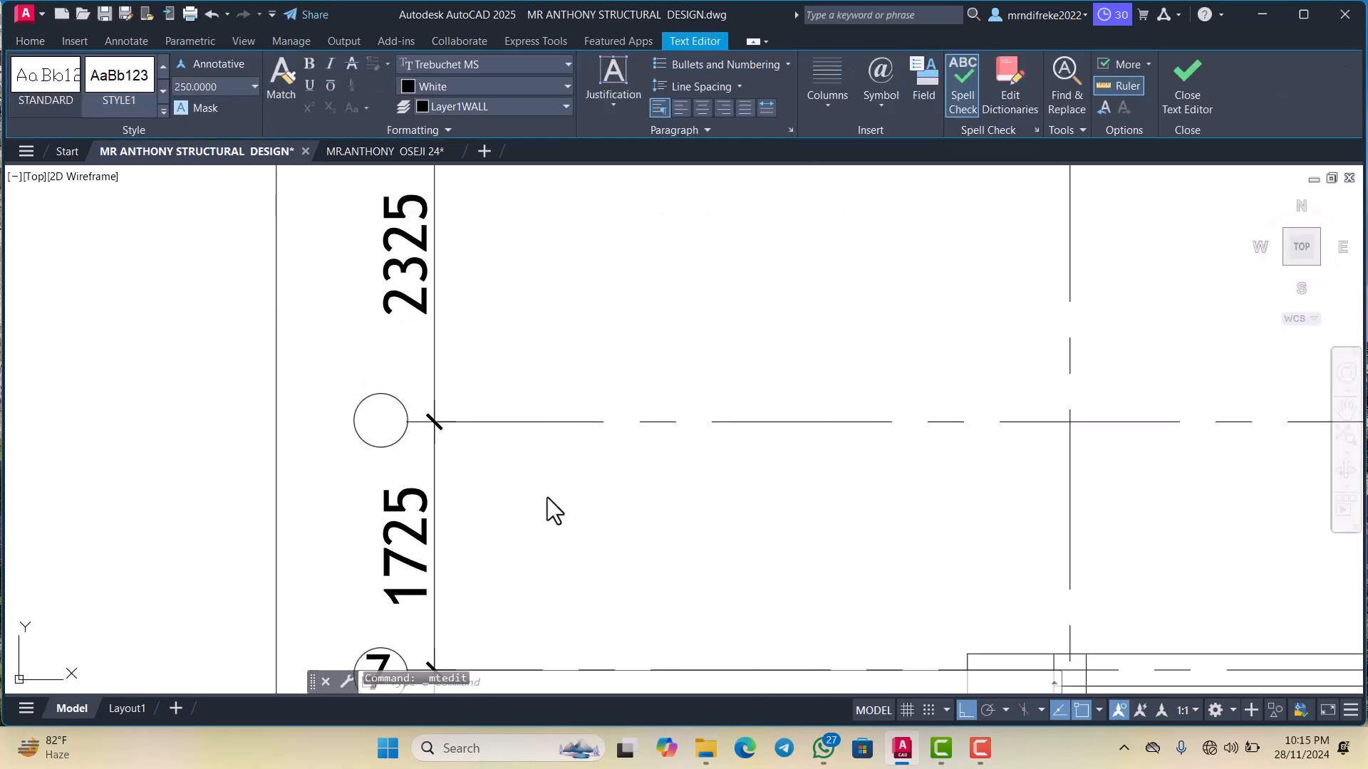
Change the letter in the uppermost right-side grid bubble, above the 4550 dimension, to 9
scroll(562, 461, down, 6)
scroll(668, 448, down, 5)
scroll(690, 443, up, 5)
scroll(701, 448, up, 2)
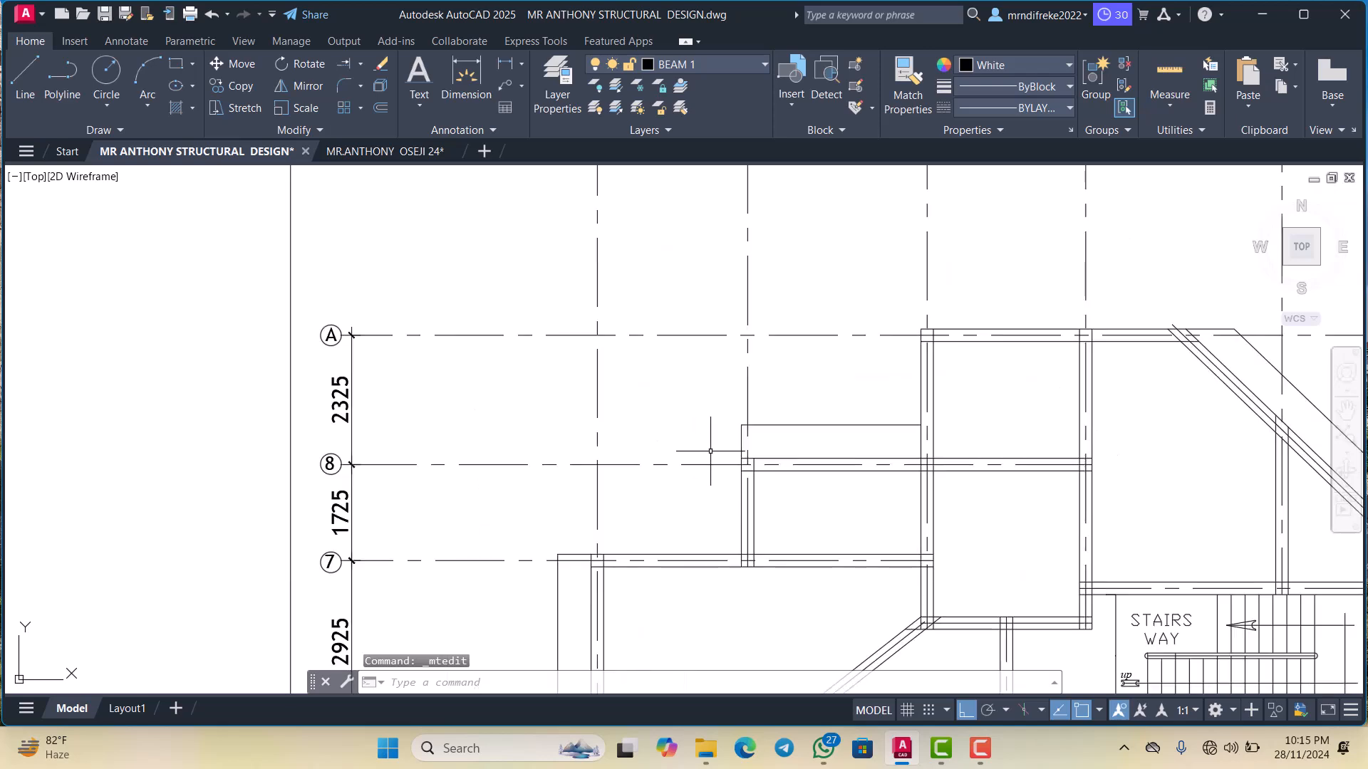
scroll(824, 438, down, 4)
scroll(1076, 426, up, 5)
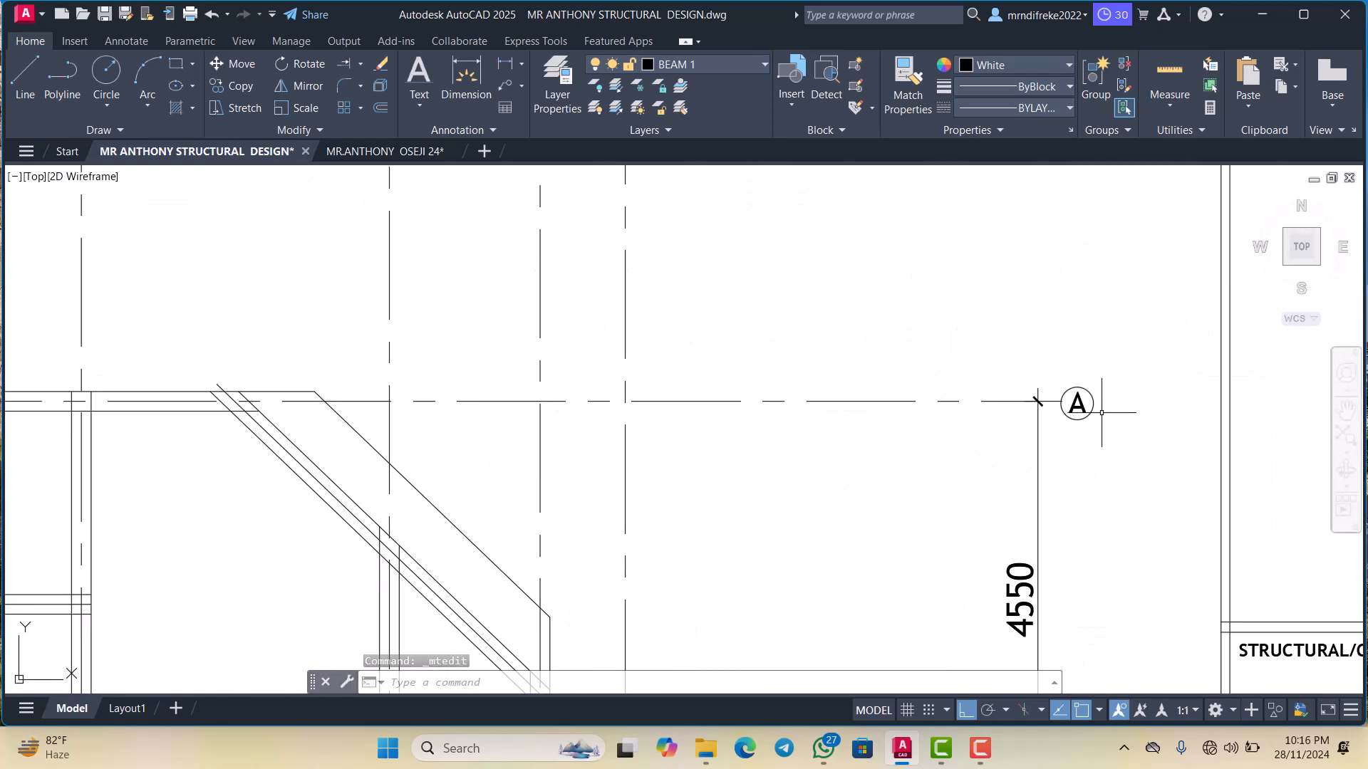
click(1087, 410)
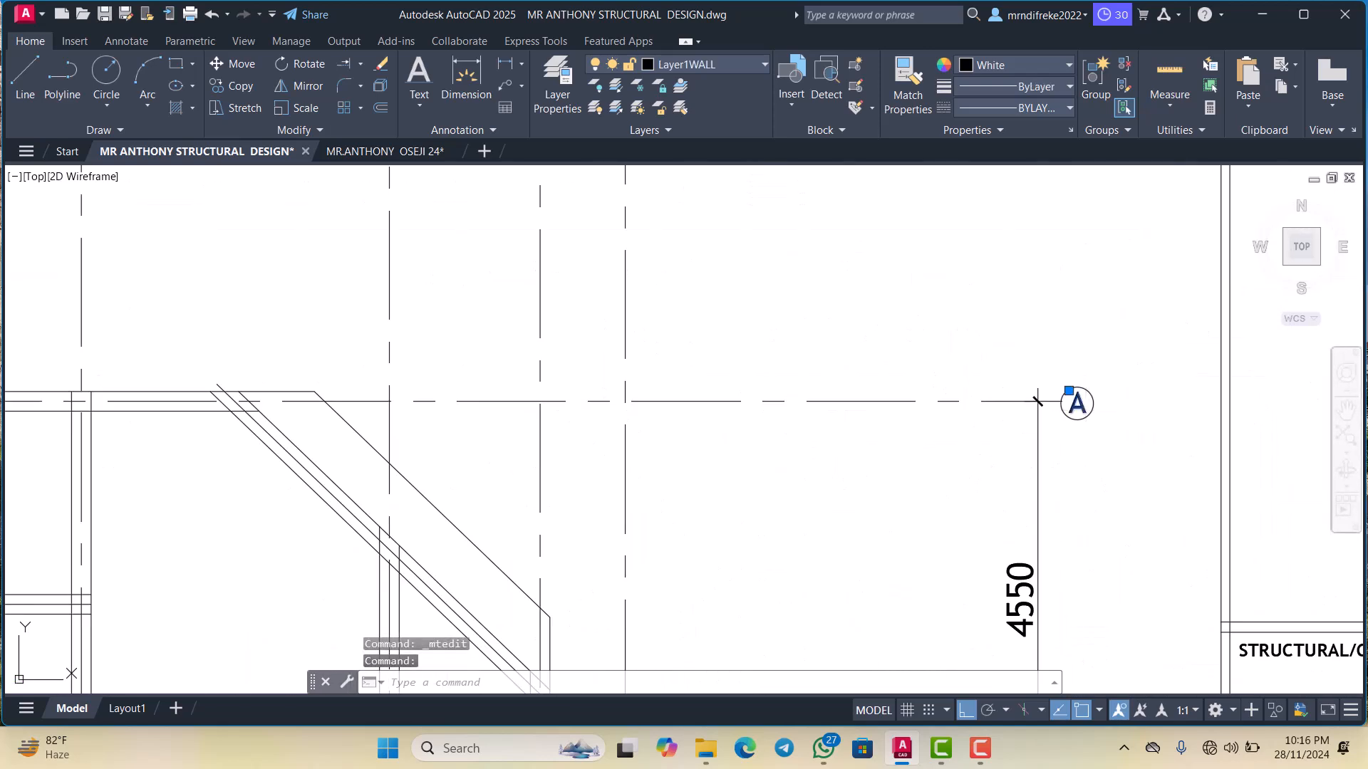
scroll(1083, 415, up, 4)
double_click(1074, 406)
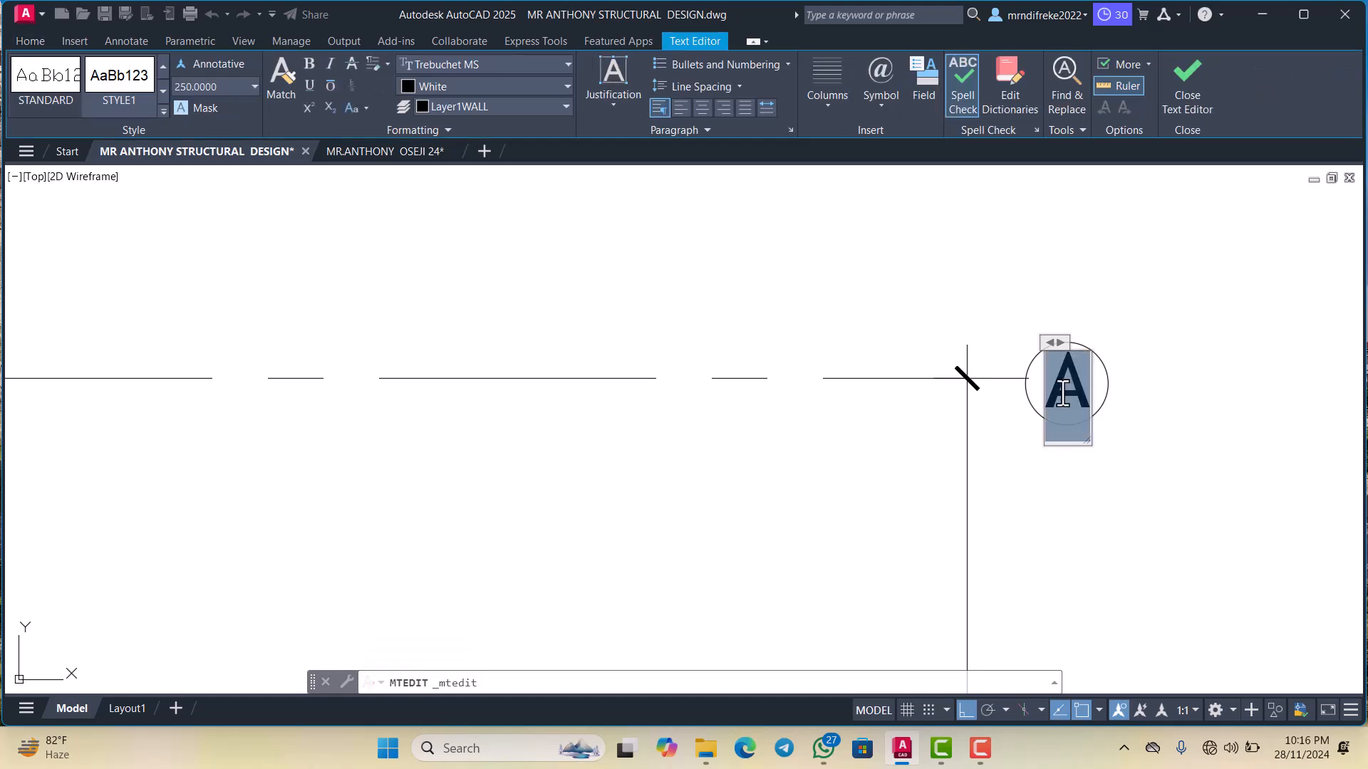
text(9)
scroll(1065, 392, down, 2)
click(1004, 450)
scroll(890, 432, down, 4)
scroll(606, 430, up, 1)
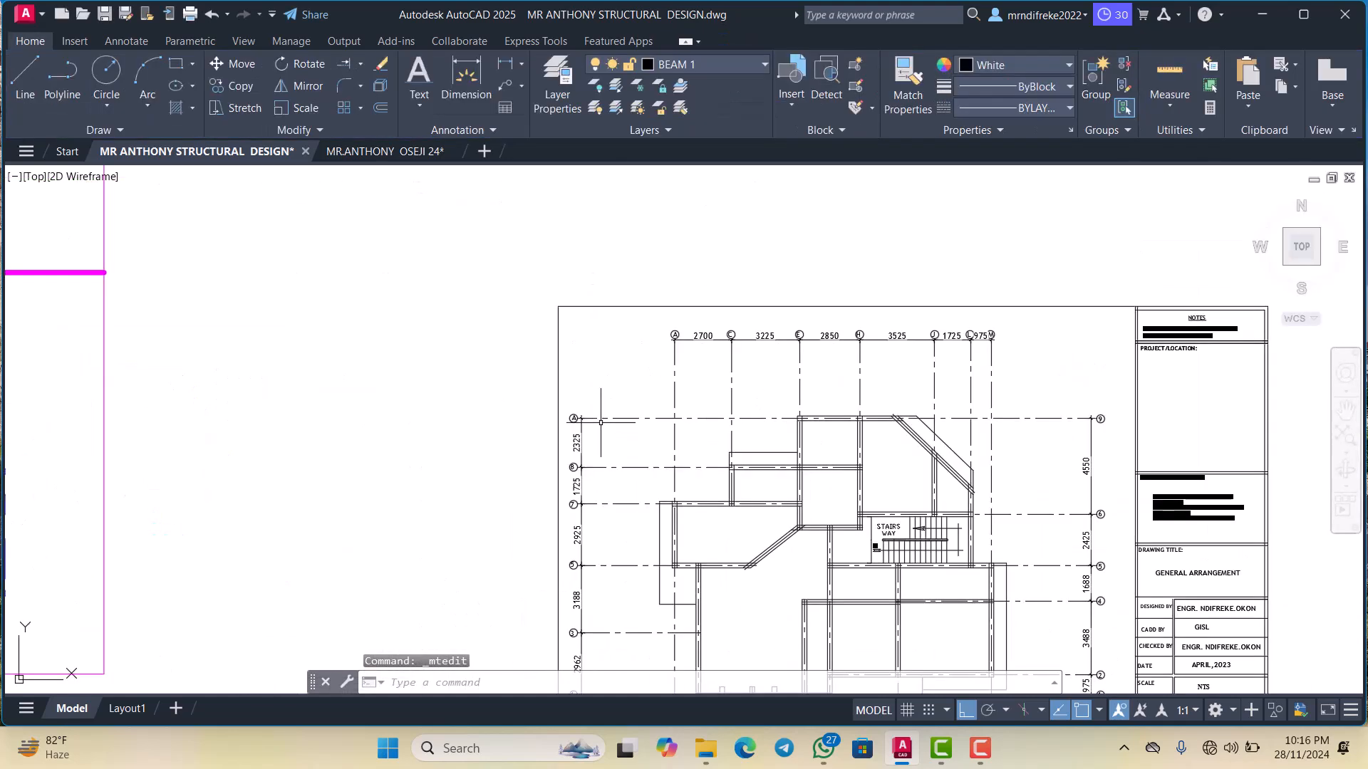
Change the letter in the uppermost left-side grid bubble, above the 2325 dimension, to 9
scroll(593, 422, up, 4)
click(507, 393)
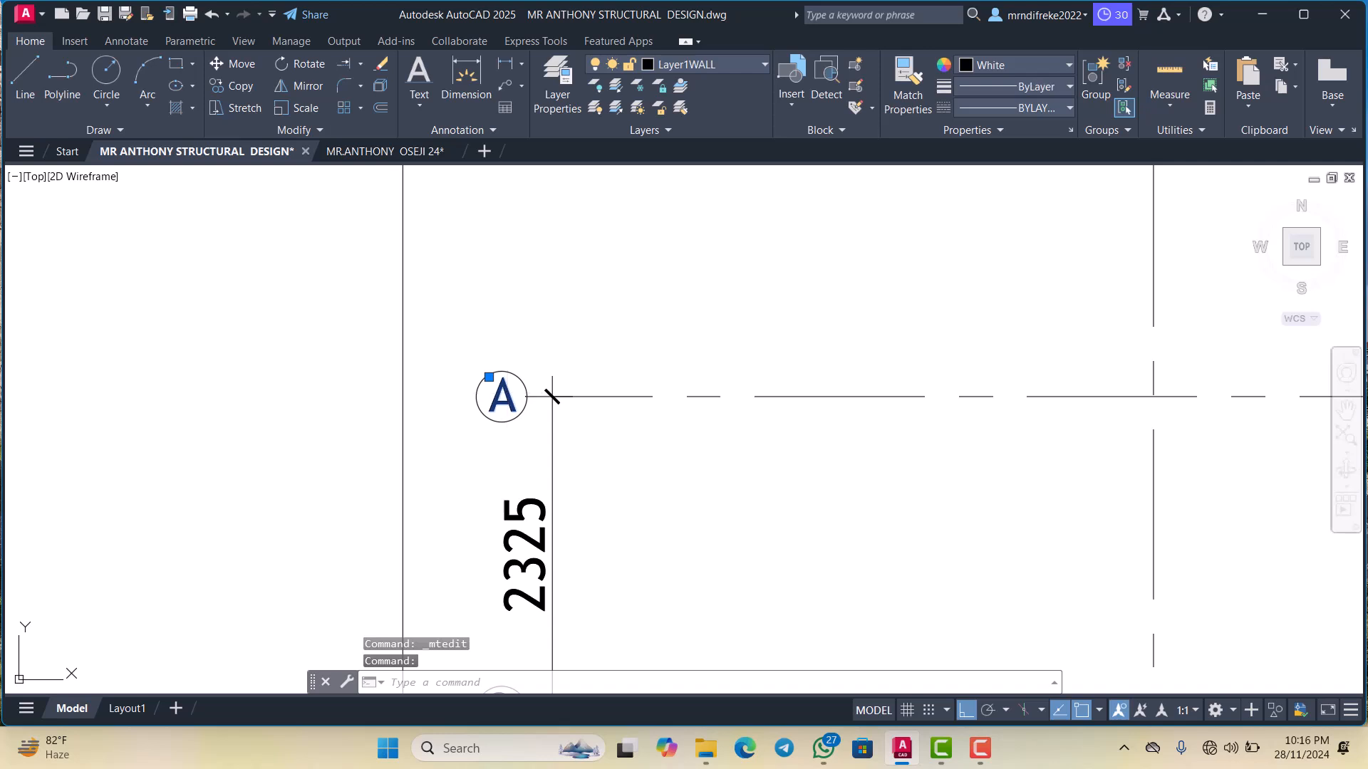
scroll(503, 396, up, 2)
double_click(503, 396)
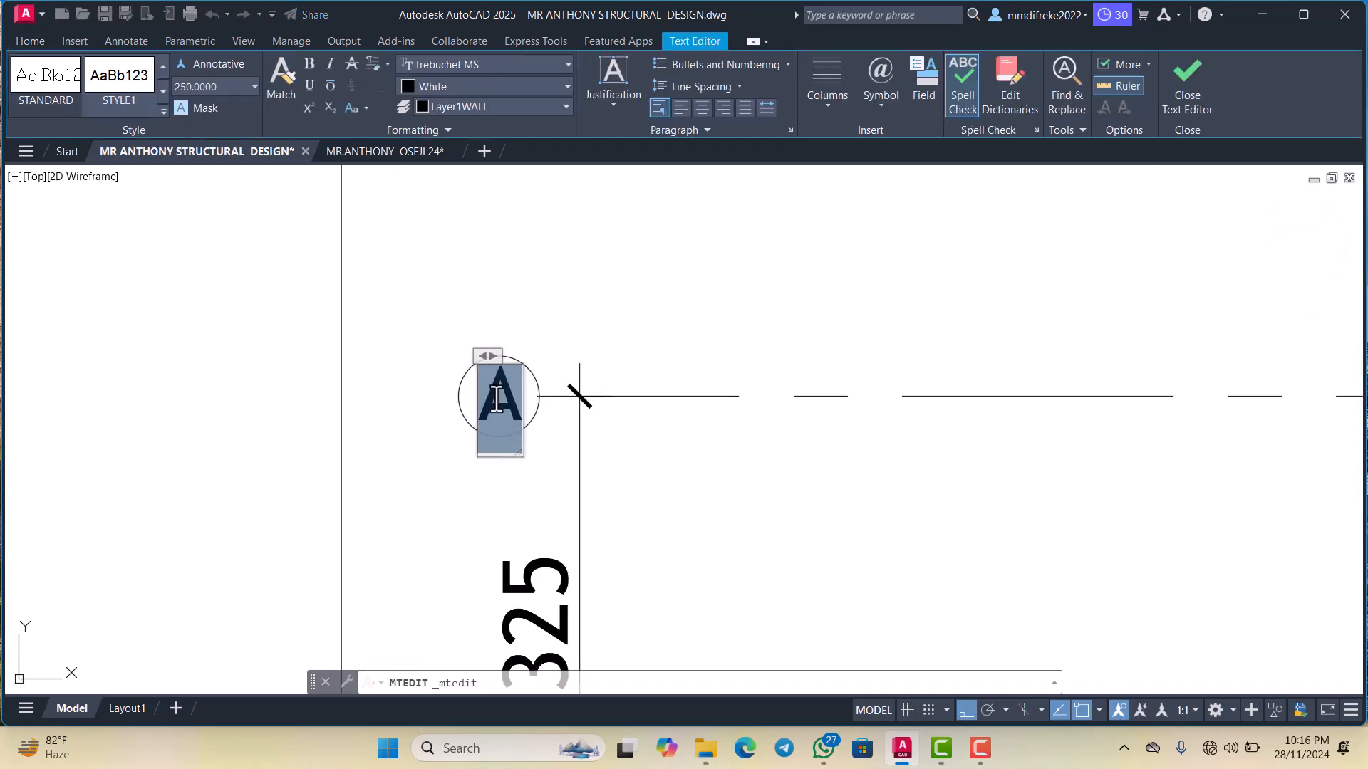
text(9)
scroll(576, 398, down, 4)
click(627, 432)
scroll(723, 367, down, 9)
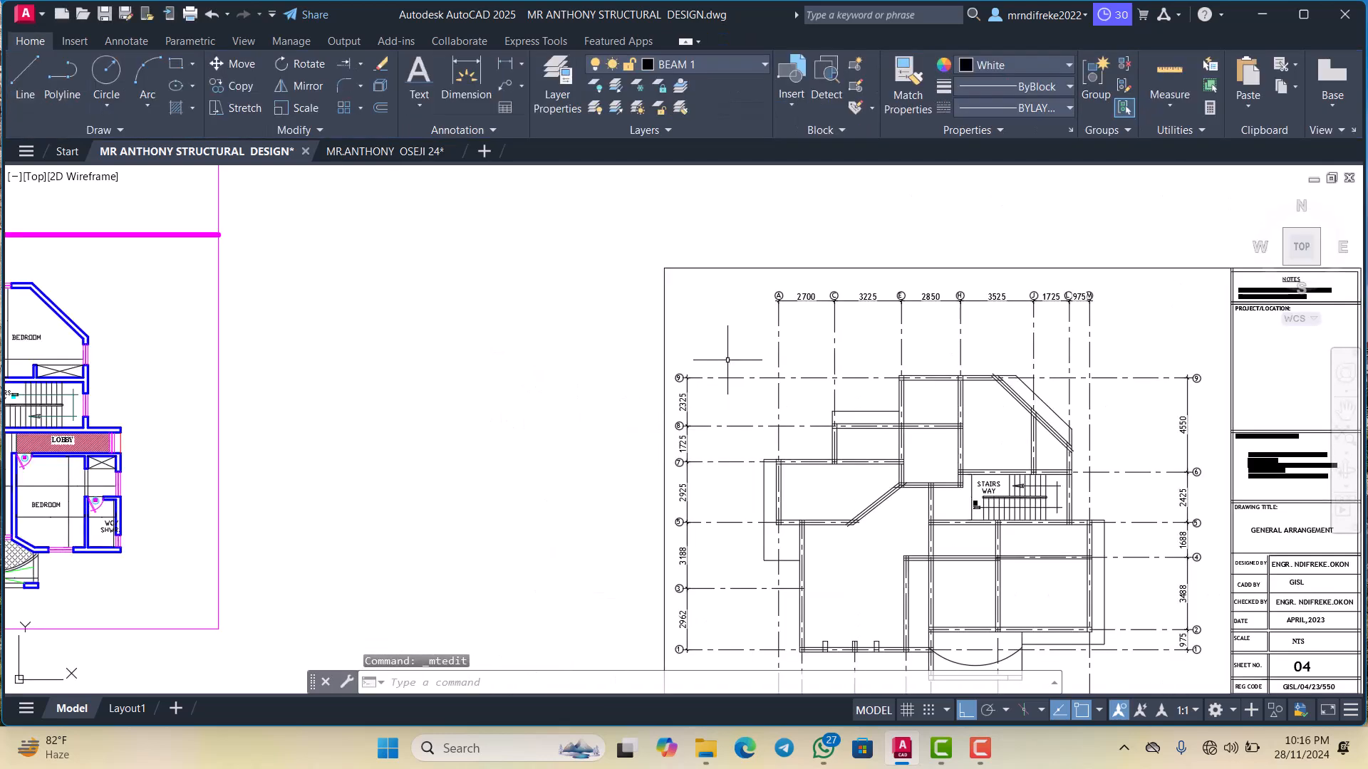
Review the general arrangement plan's grid labels, dimensions and beam layout across the whole sheet
scroll(831, 377, up, 4)
scroll(831, 377, down, 1)
scroll(872, 423, up, 5)
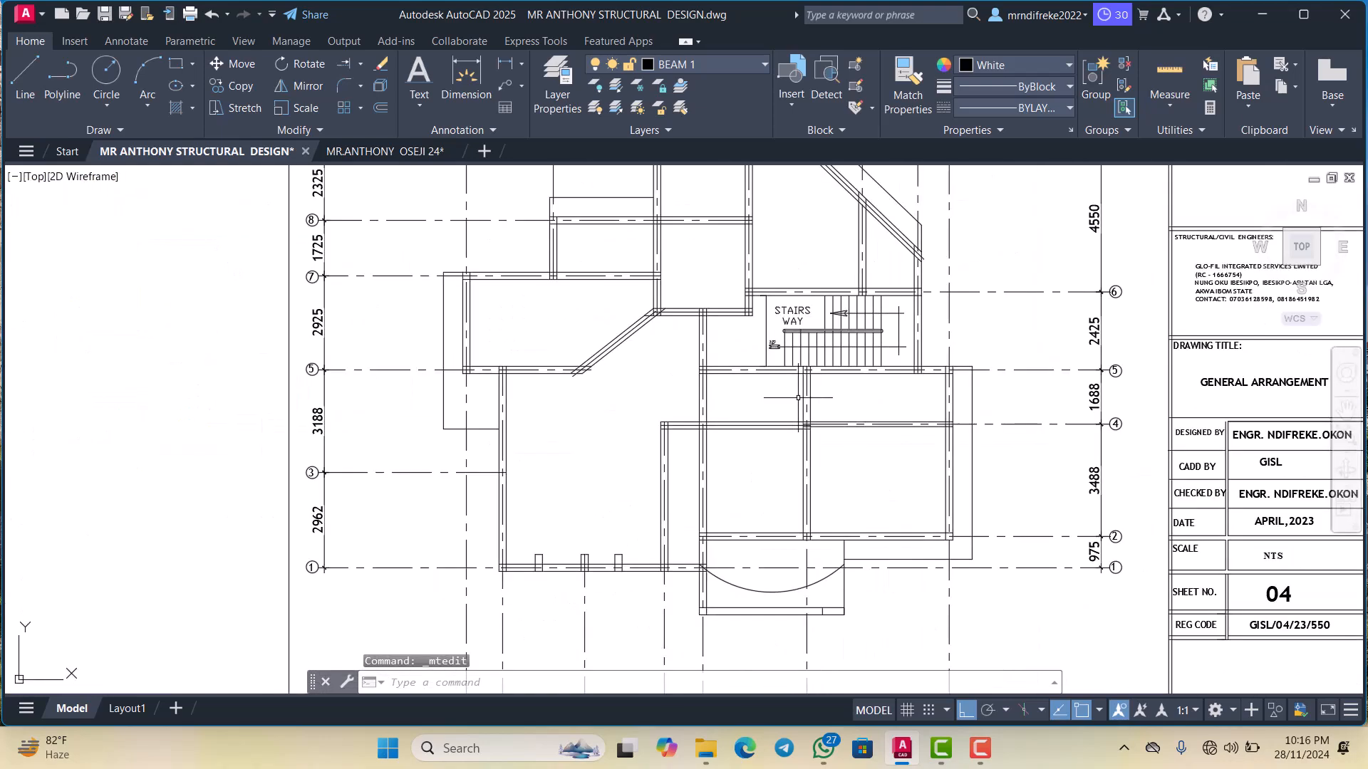
scroll(872, 423, down, 4)
scroll(665, 418, up, 4)
scroll(687, 419, down, 6)
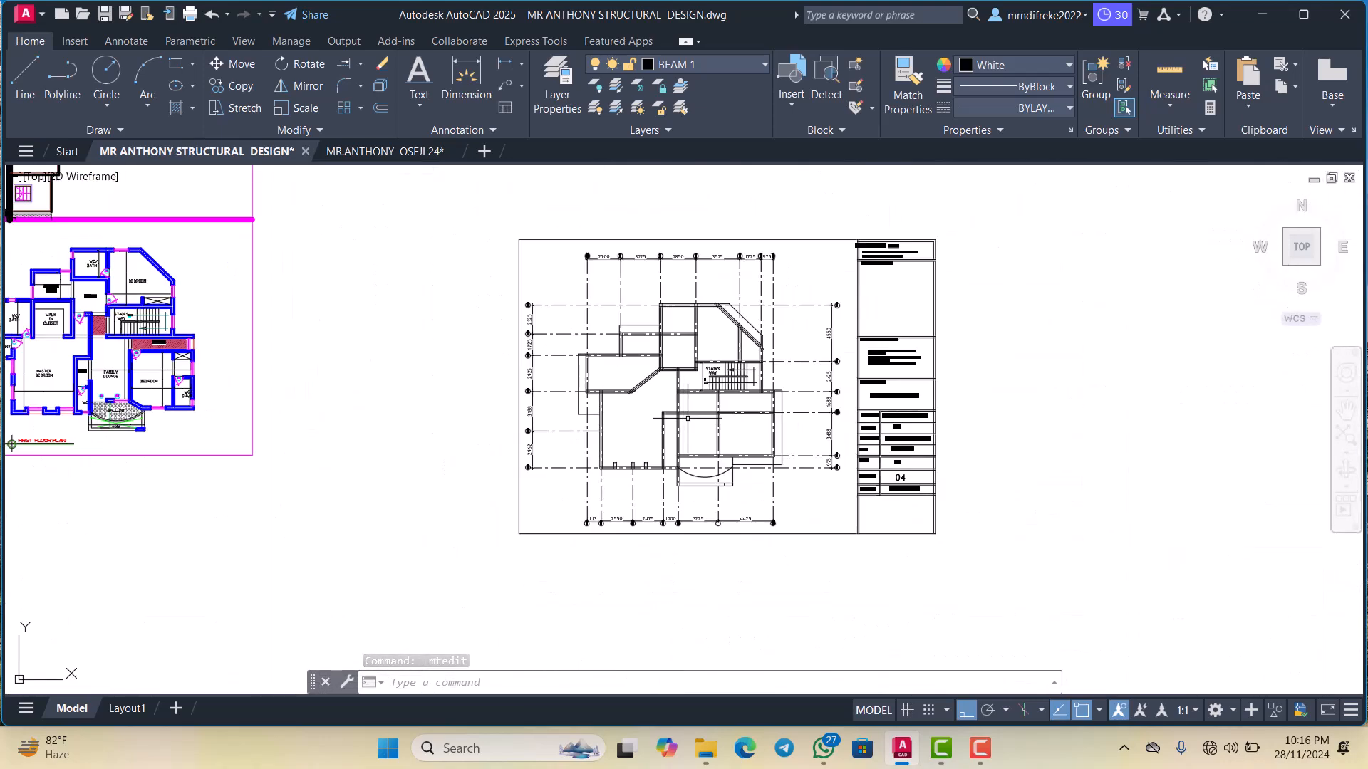
scroll(753, 414, up, 4)
scroll(748, 420, down, 4)
scroll(741, 434, up, 2)
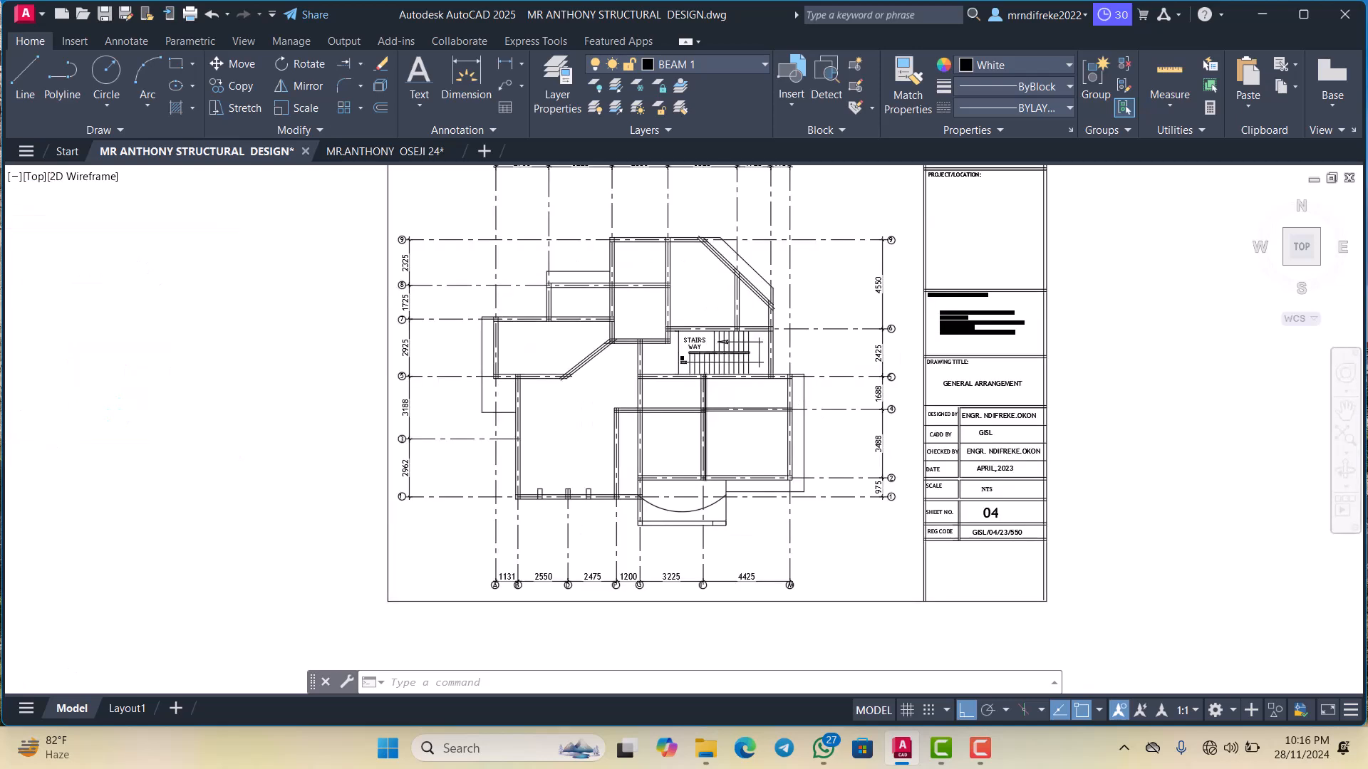
scroll(733, 444, down, 2)
Trim the diagonal beam's line ends that project past the outer edge of the beam along grid line 9
scroll(733, 444, up, 6)
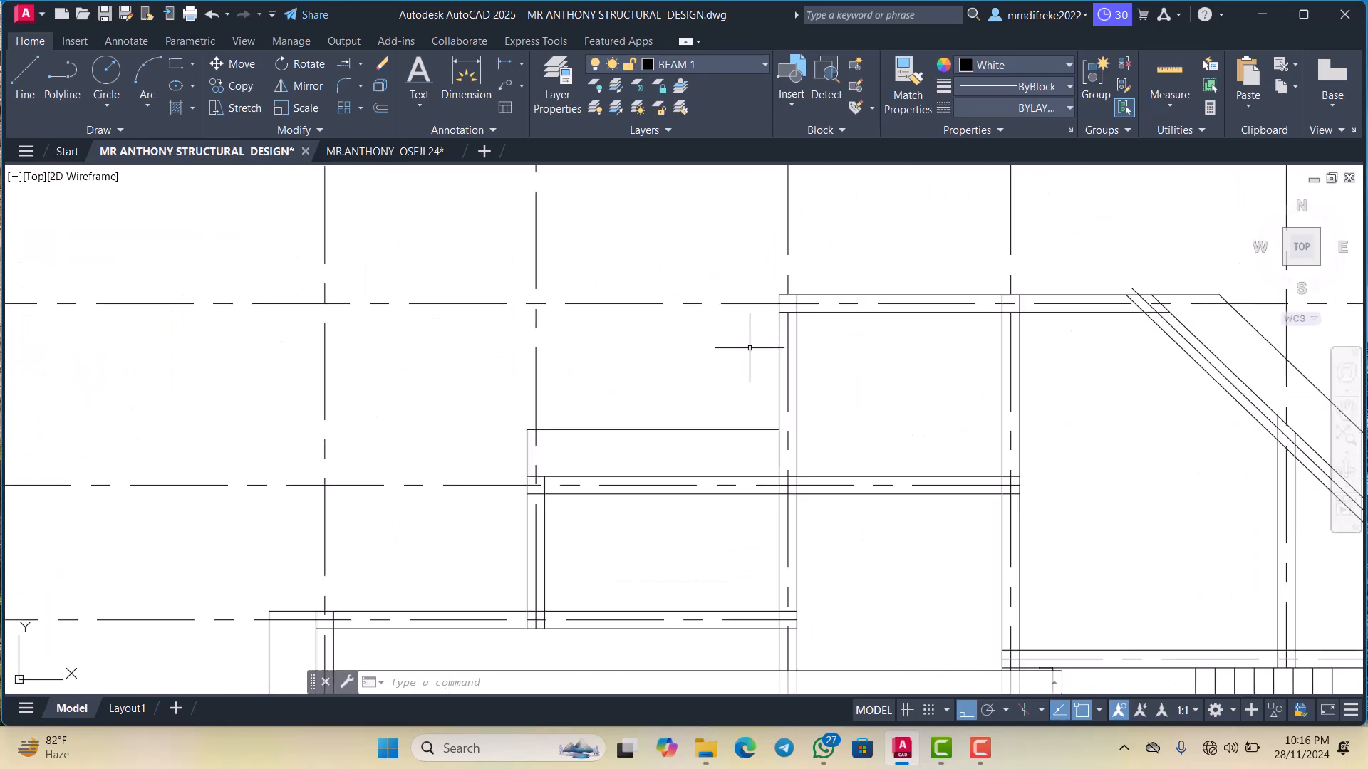
scroll(748, 344, down, 1)
scroll(741, 345, up, 2)
scroll(734, 349, down, 2)
scroll(809, 373, up, 2)
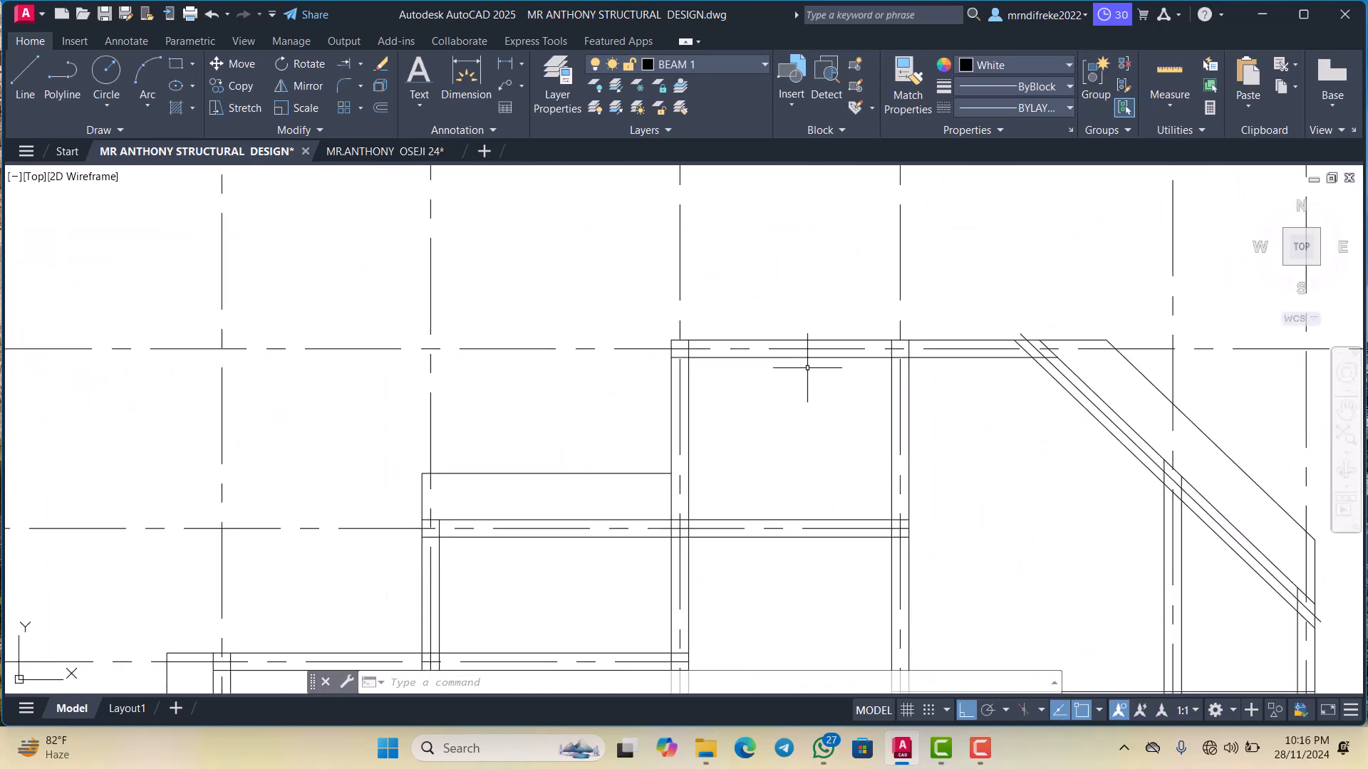
scroll(925, 367, up, 3)
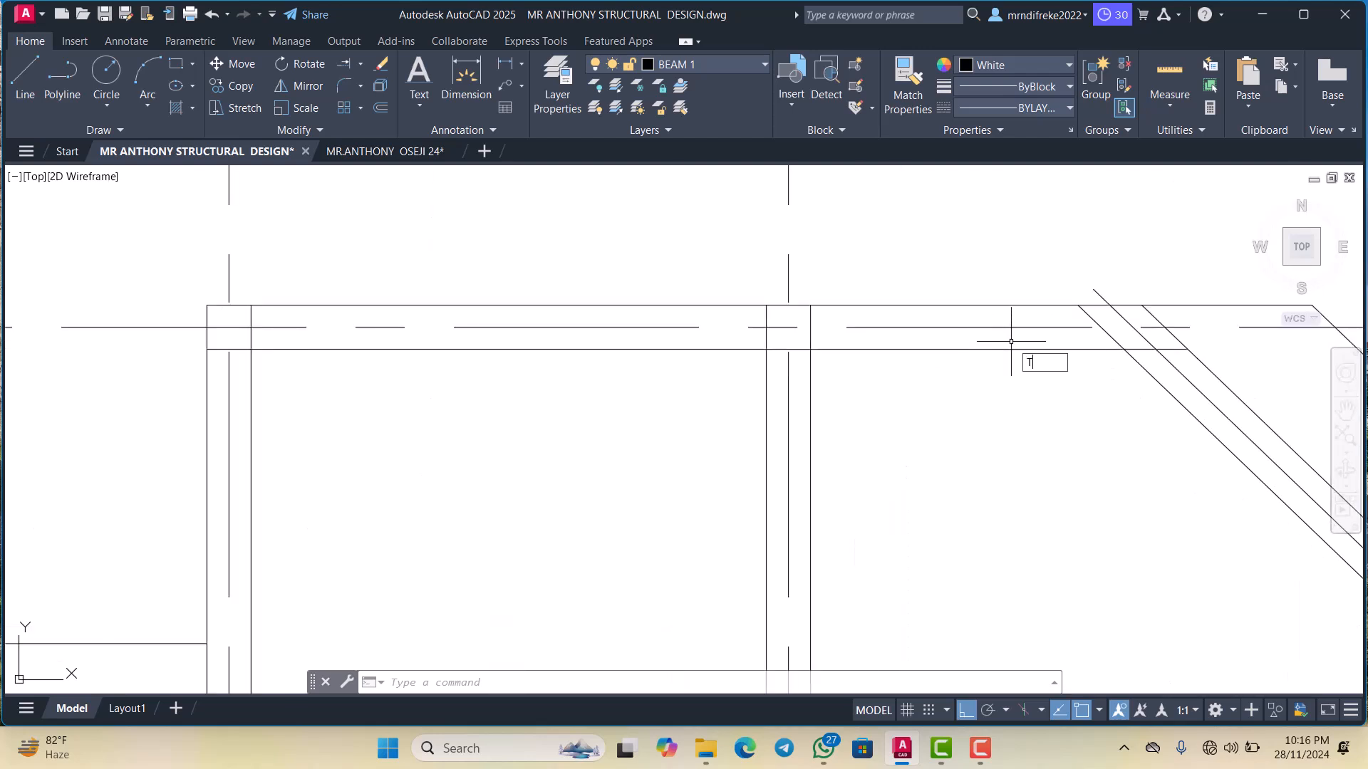
key(Return)
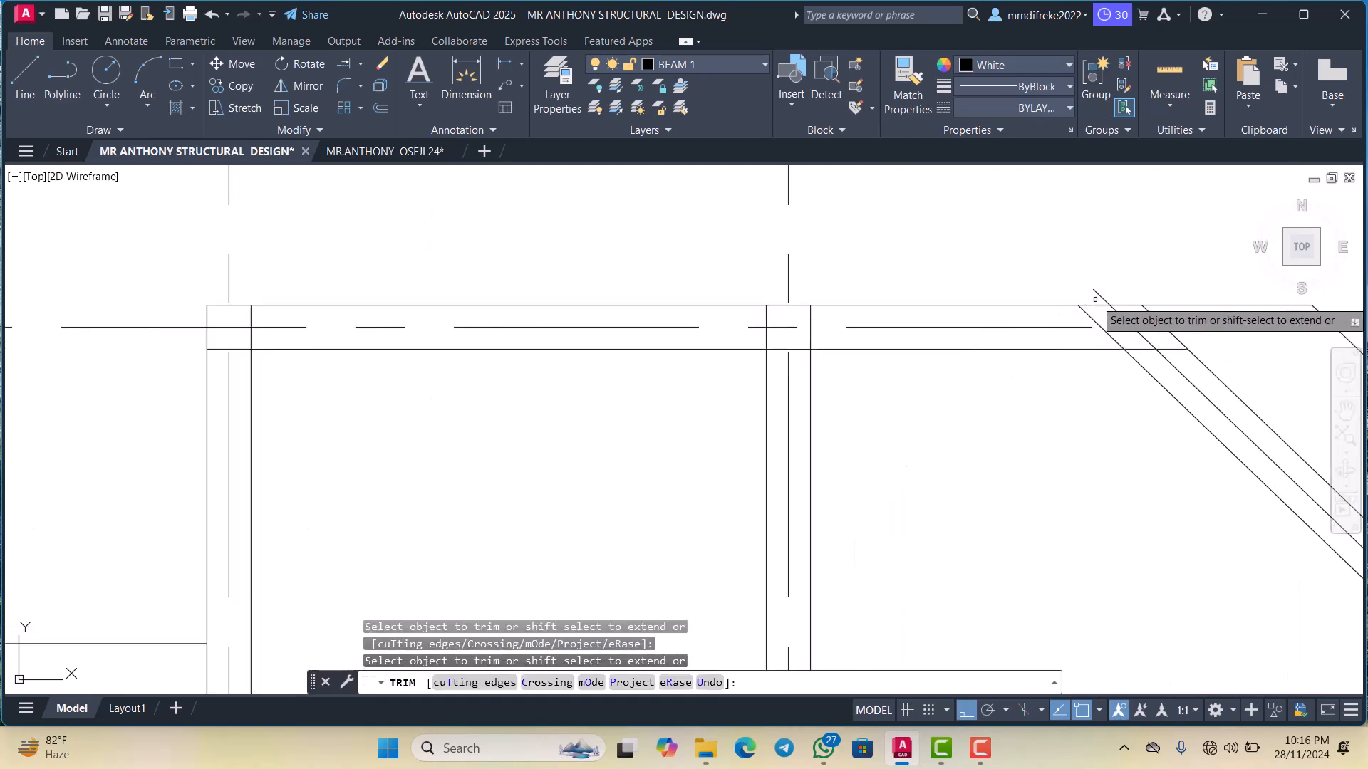
scroll(1101, 299, down, 3)
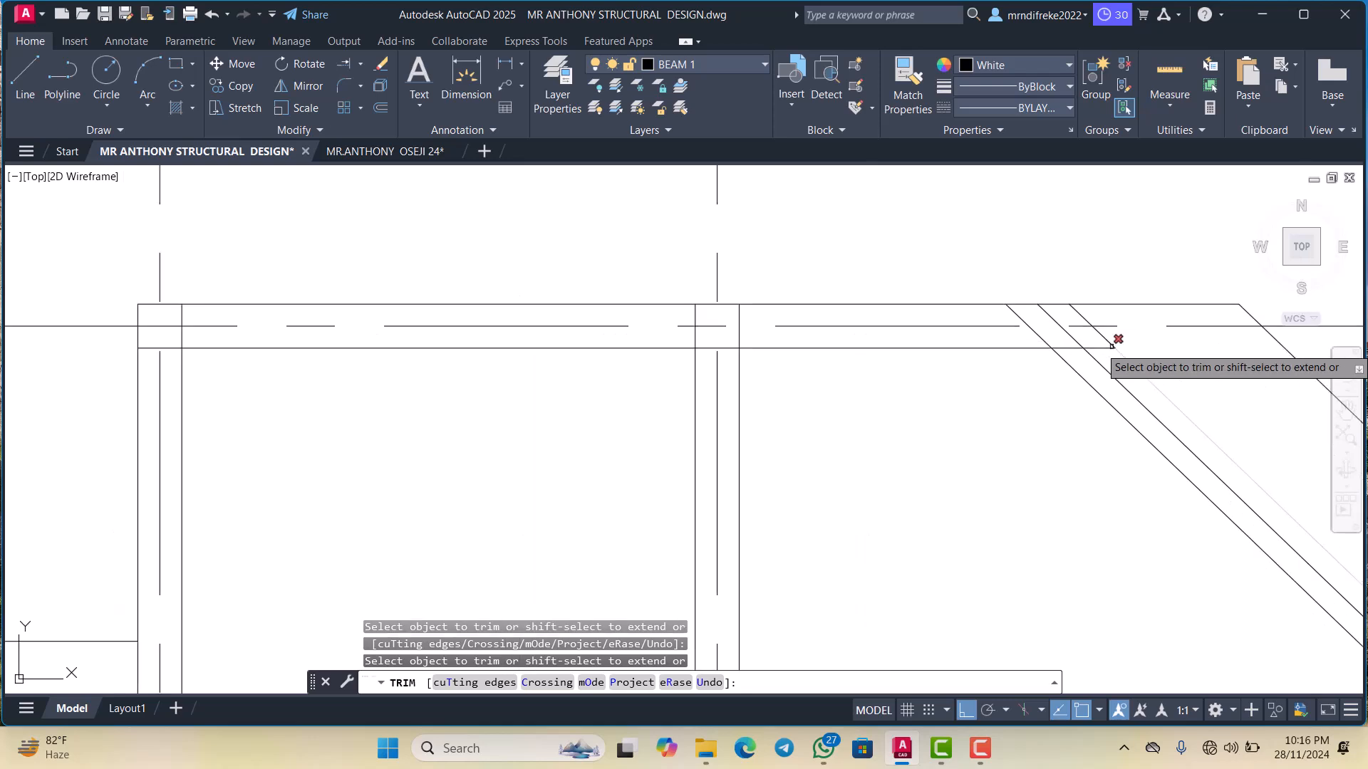
key(Escape)
Examine the beam intersections along grid lines 7, 8 and 9 in the upper part of the plan
scroll(886, 379, down, 3)
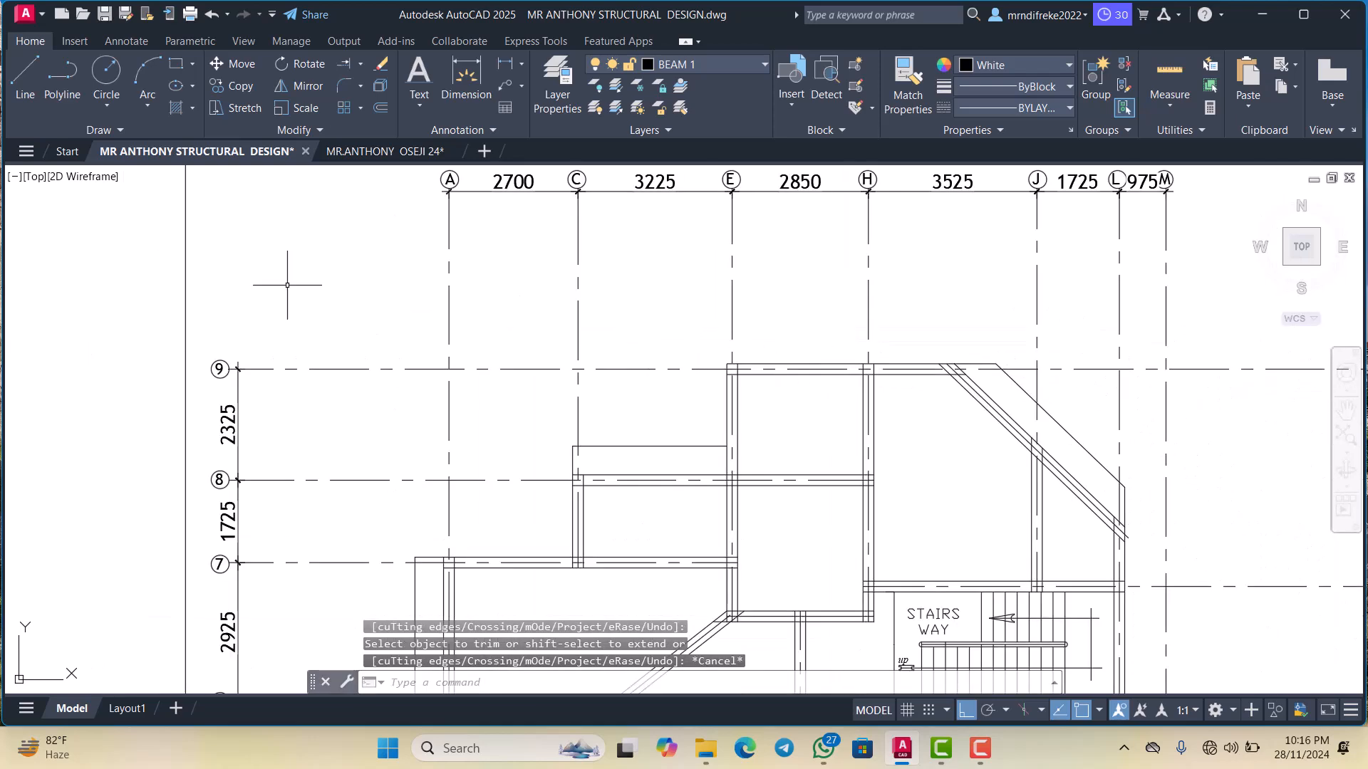
scroll(804, 409, down, 3)
scroll(656, 468, up, 5)
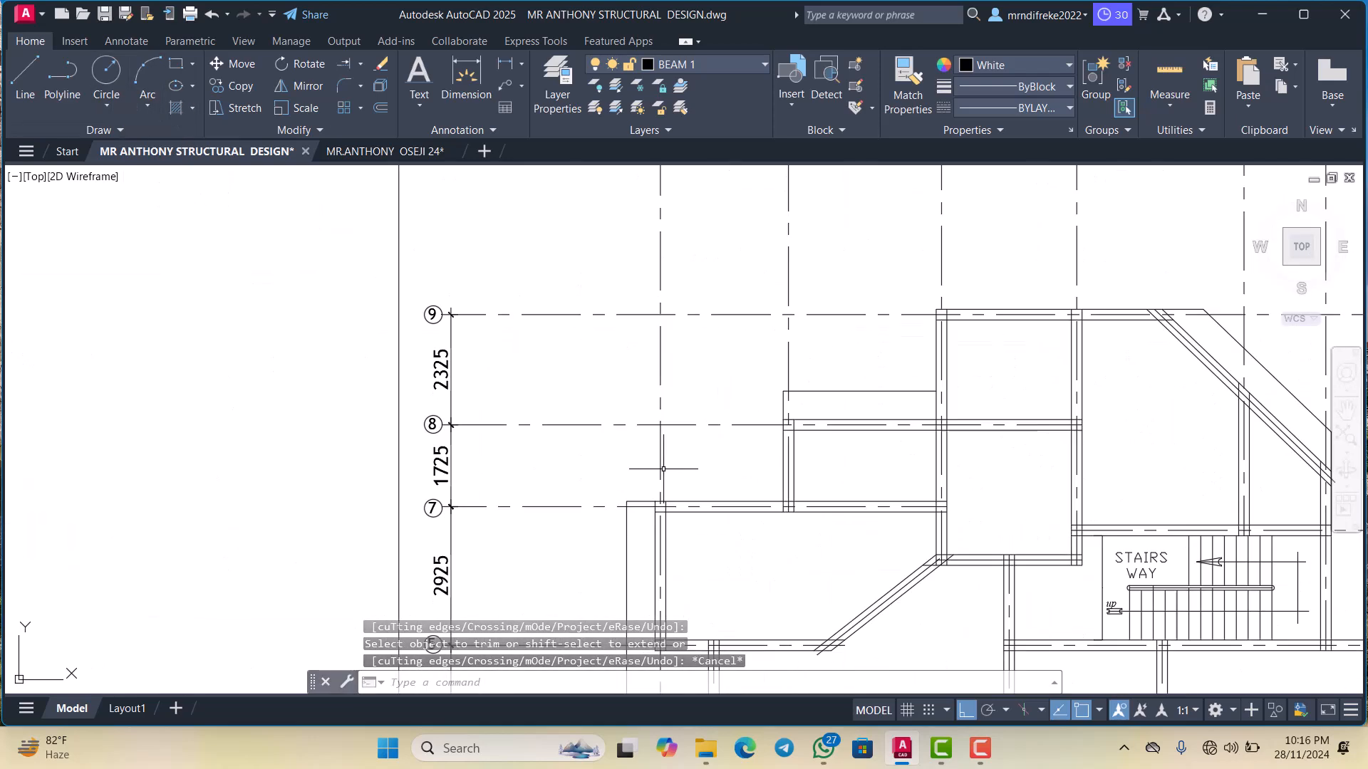
scroll(768, 407, down, 4)
scroll(827, 415, up, 4)
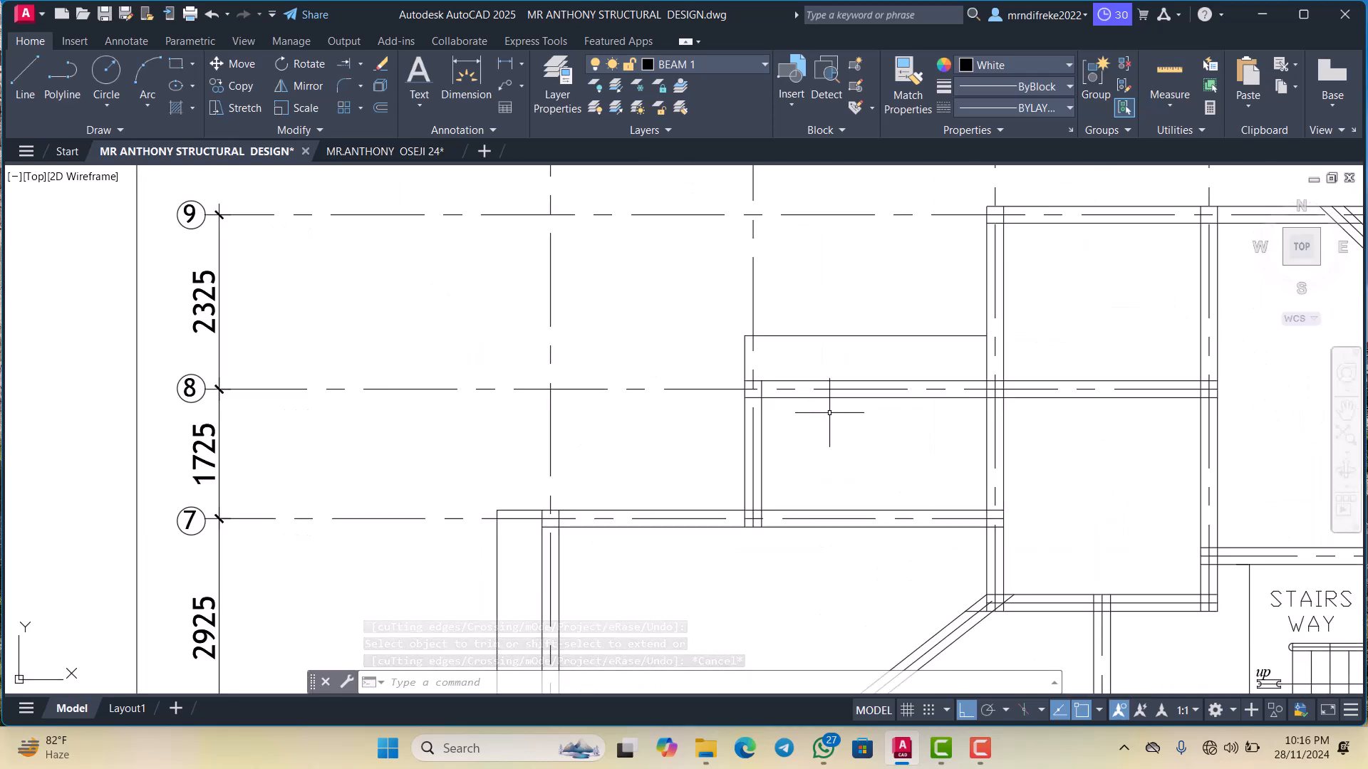
scroll(798, 398, down, 5)
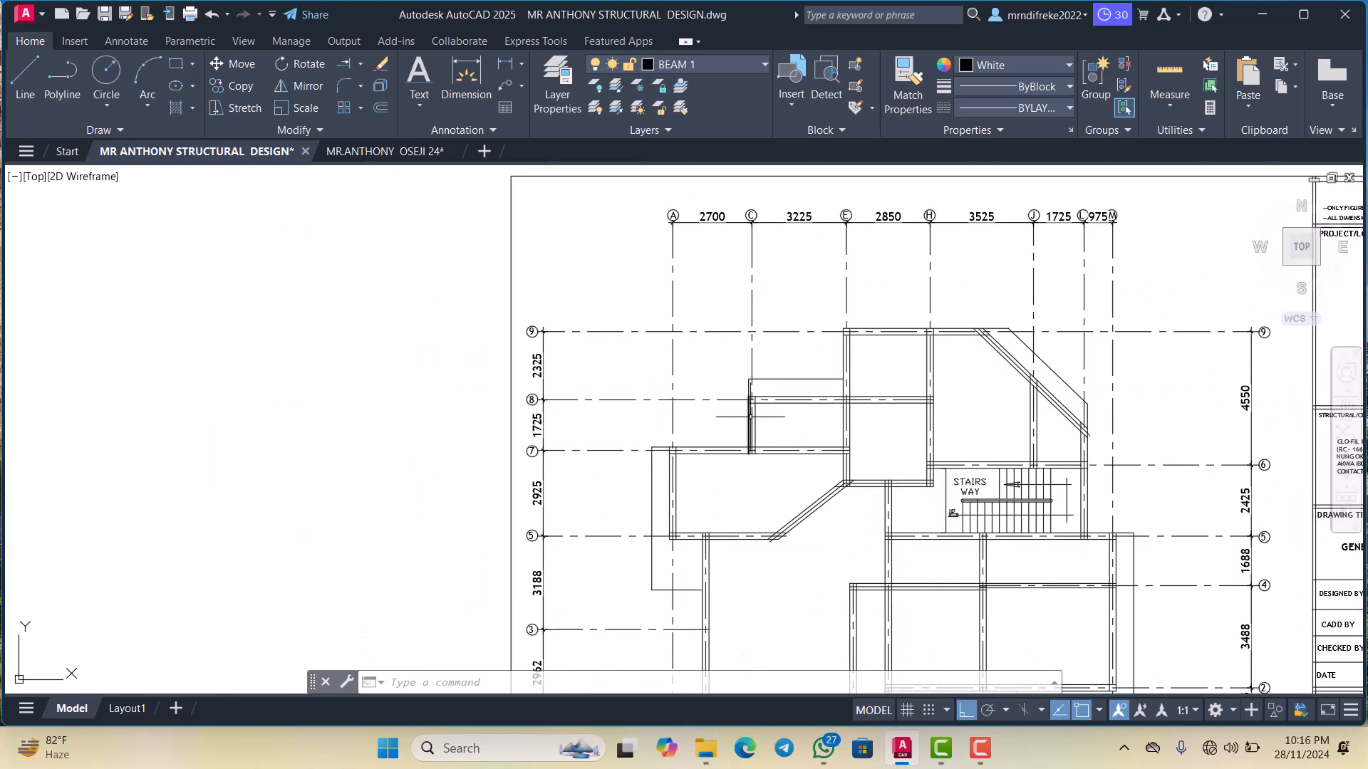
scroll(757, 410, up, 4)
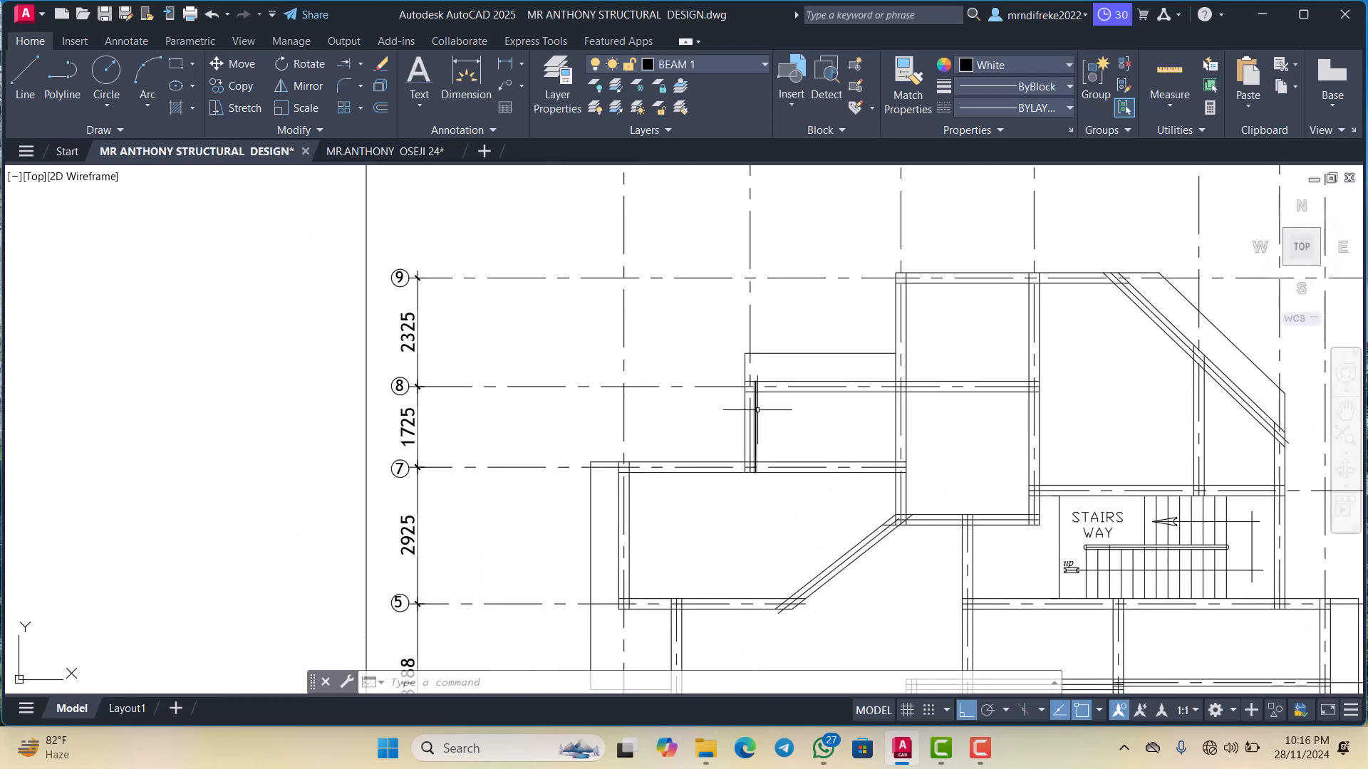
Draw a square column outline with a 25-wide polyline through the four beam corners at the intersection of grid lines E and 9
click(62, 72)
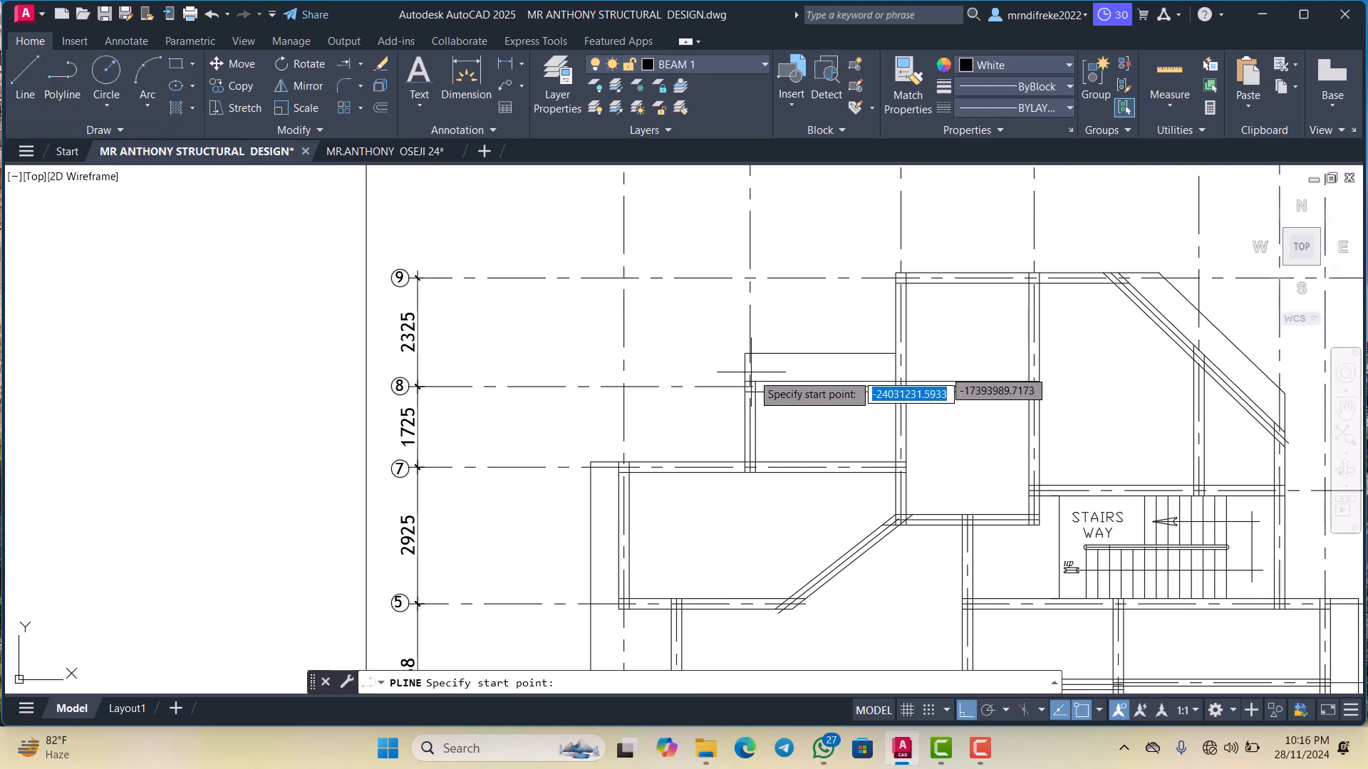
scroll(865, 288, up, 3)
scroll(783, 379, down, 3)
scroll(783, 380, up, 5)
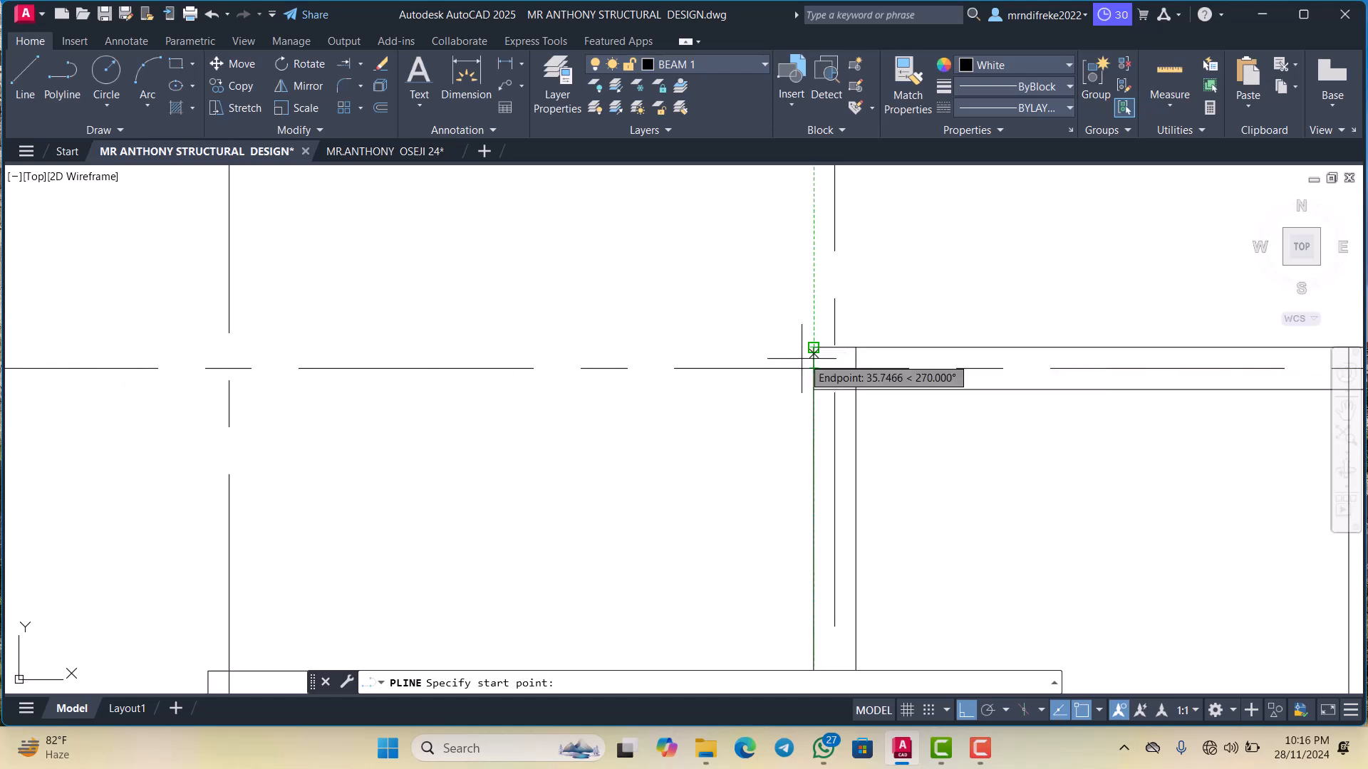
scroll(818, 350, up, 2)
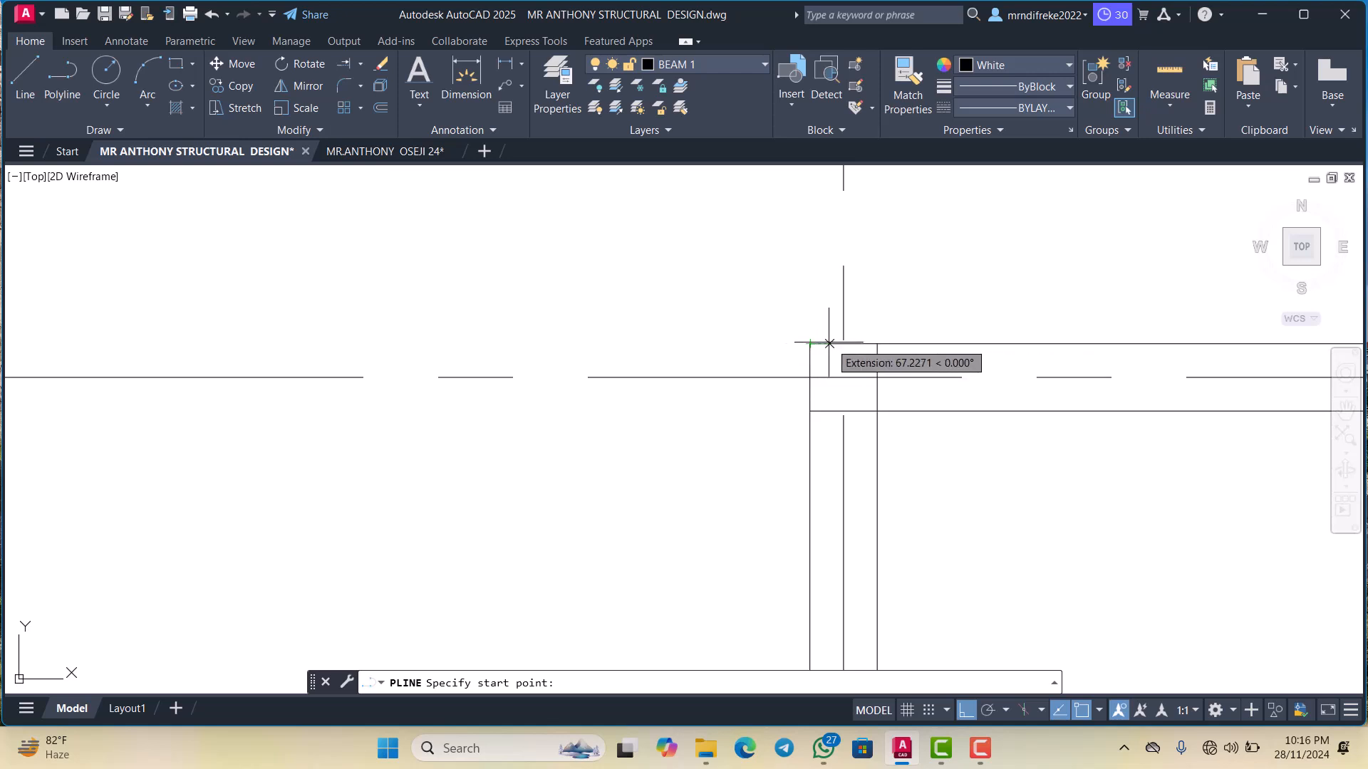
scroll(755, 369, down, 4)
scroll(755, 368, up, 4)
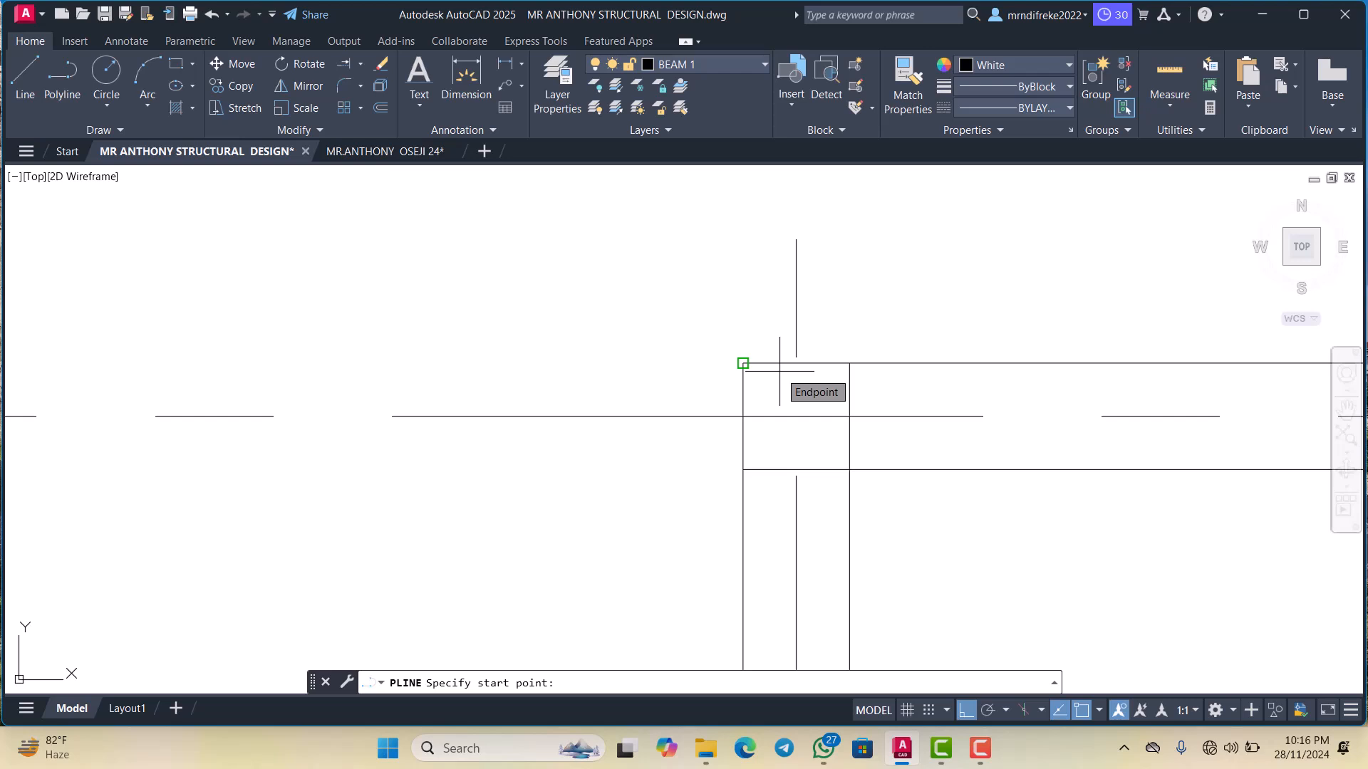
click(742, 363)
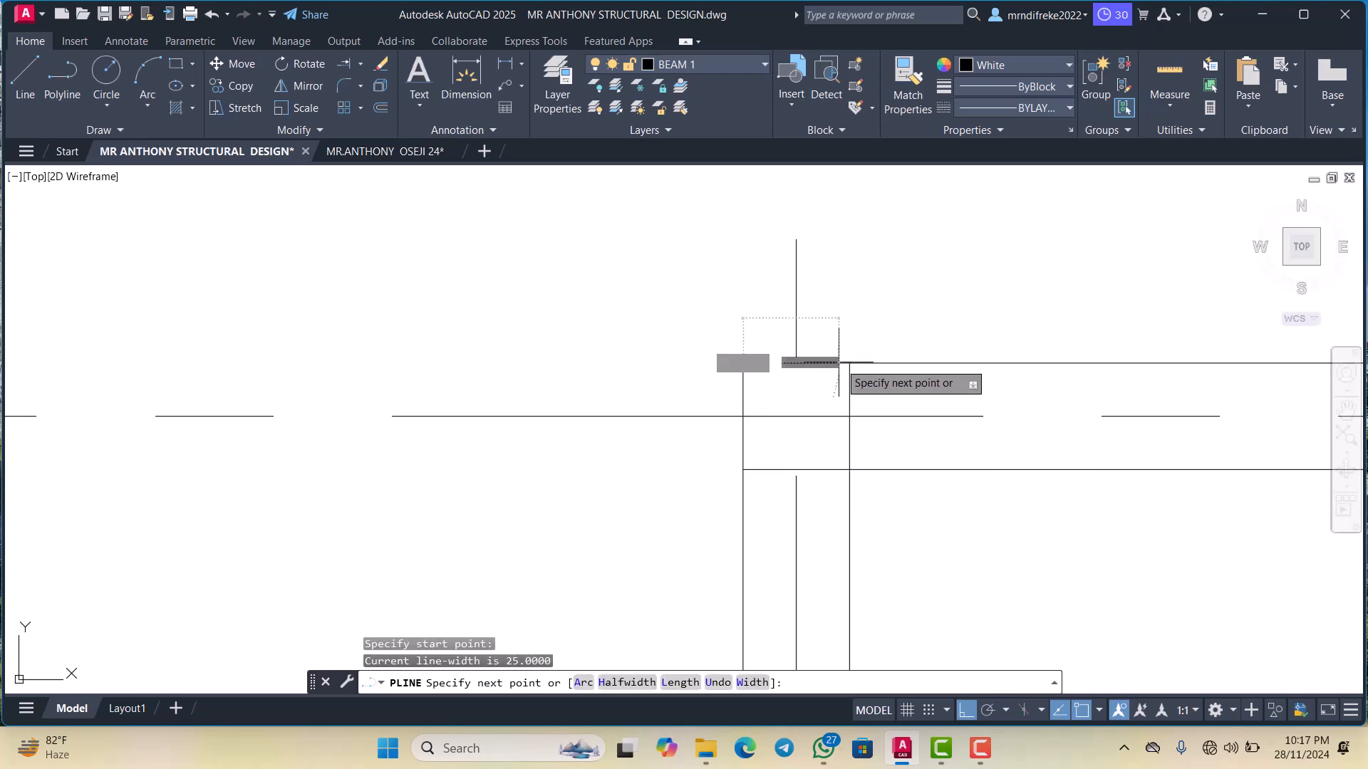
click(849, 468)
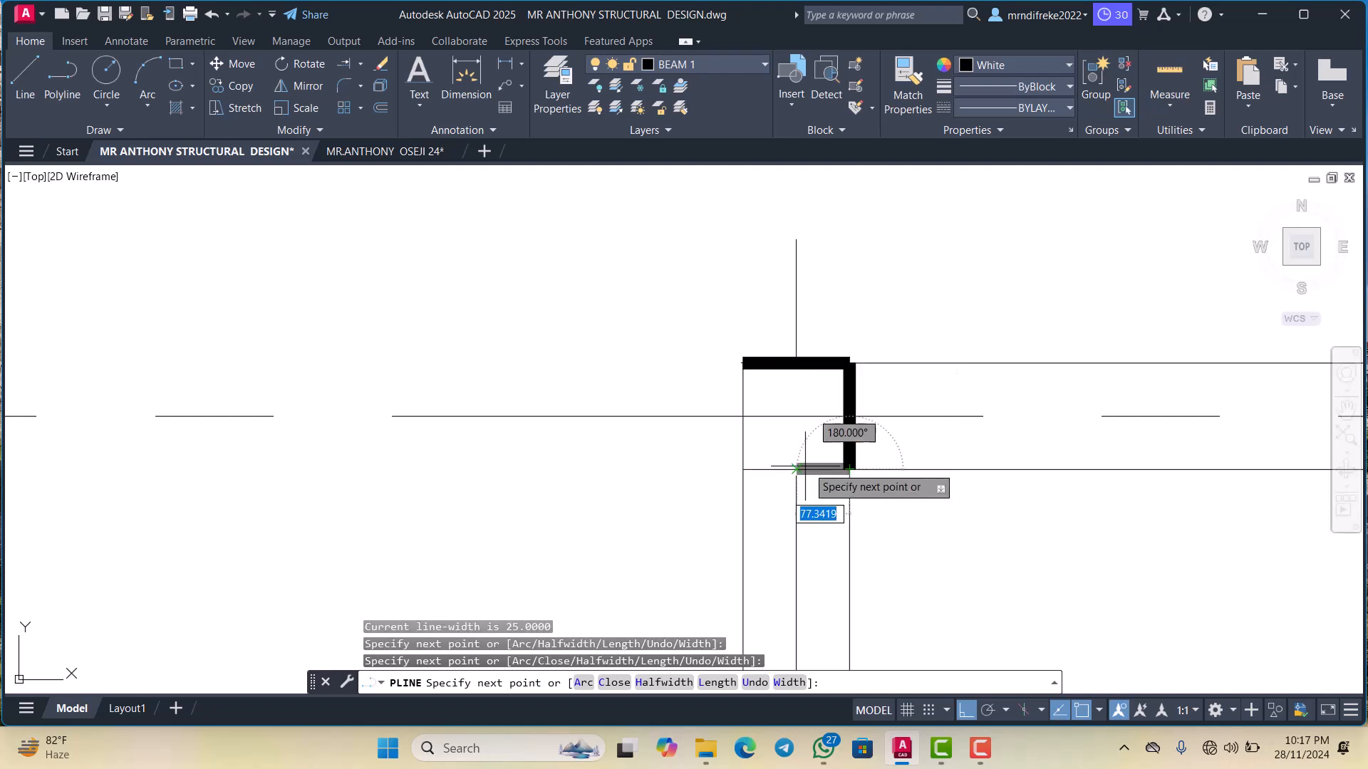
click(742, 468)
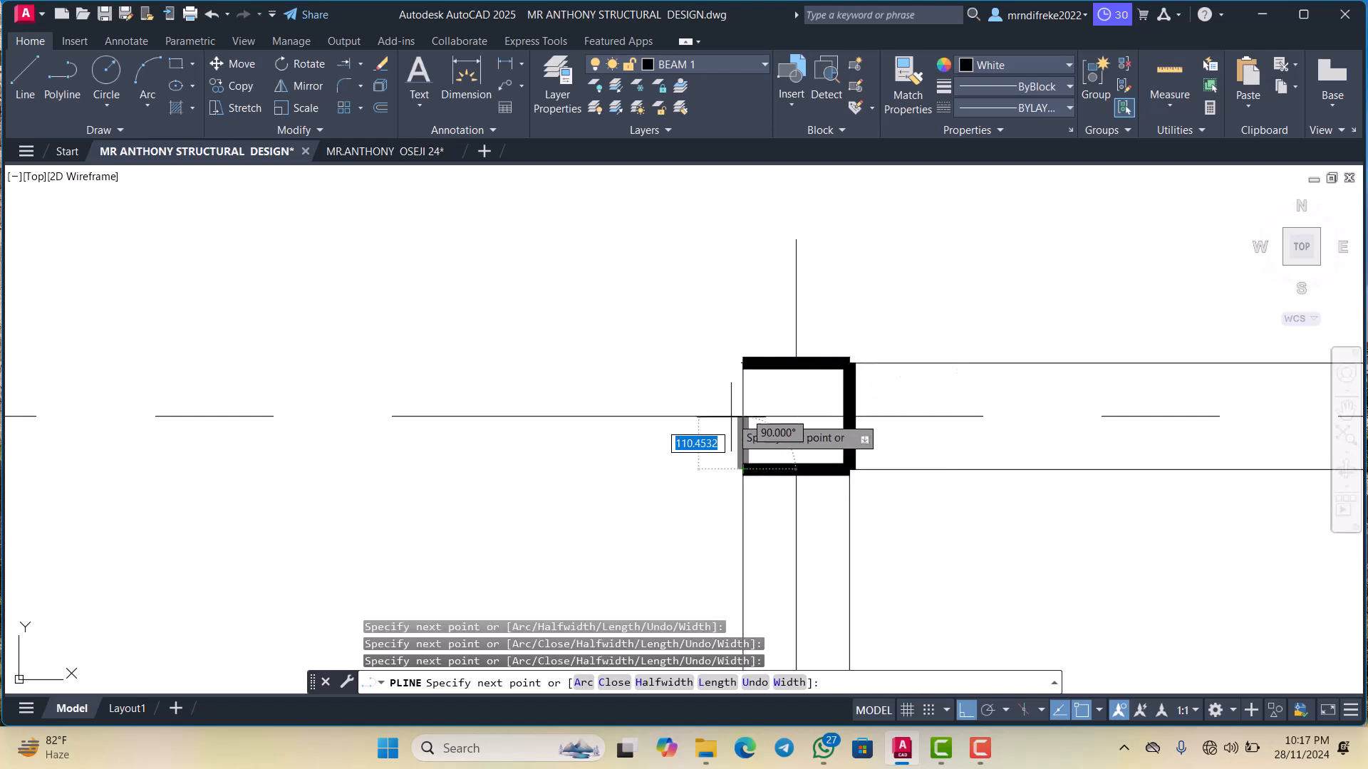
click(743, 363)
key(Escape)
scroll(847, 366, up, 2)
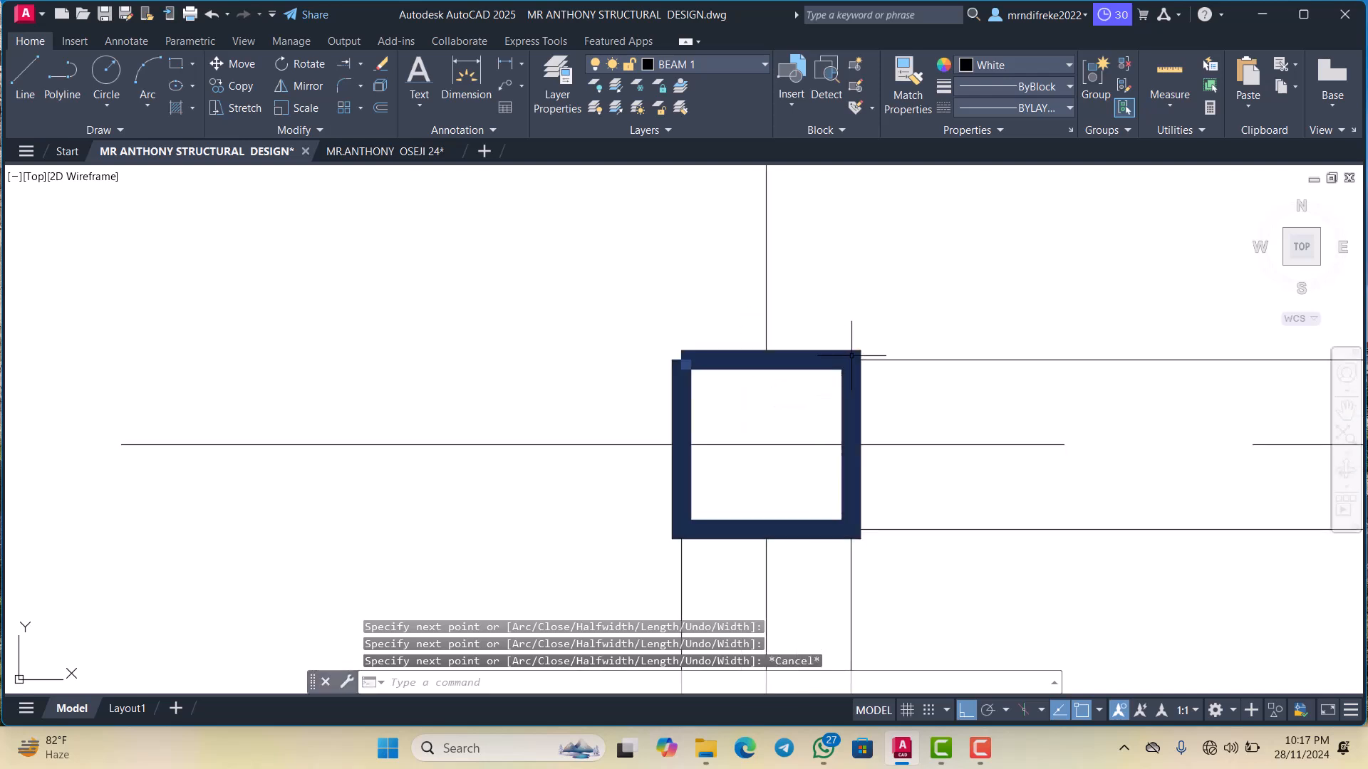
click(853, 351)
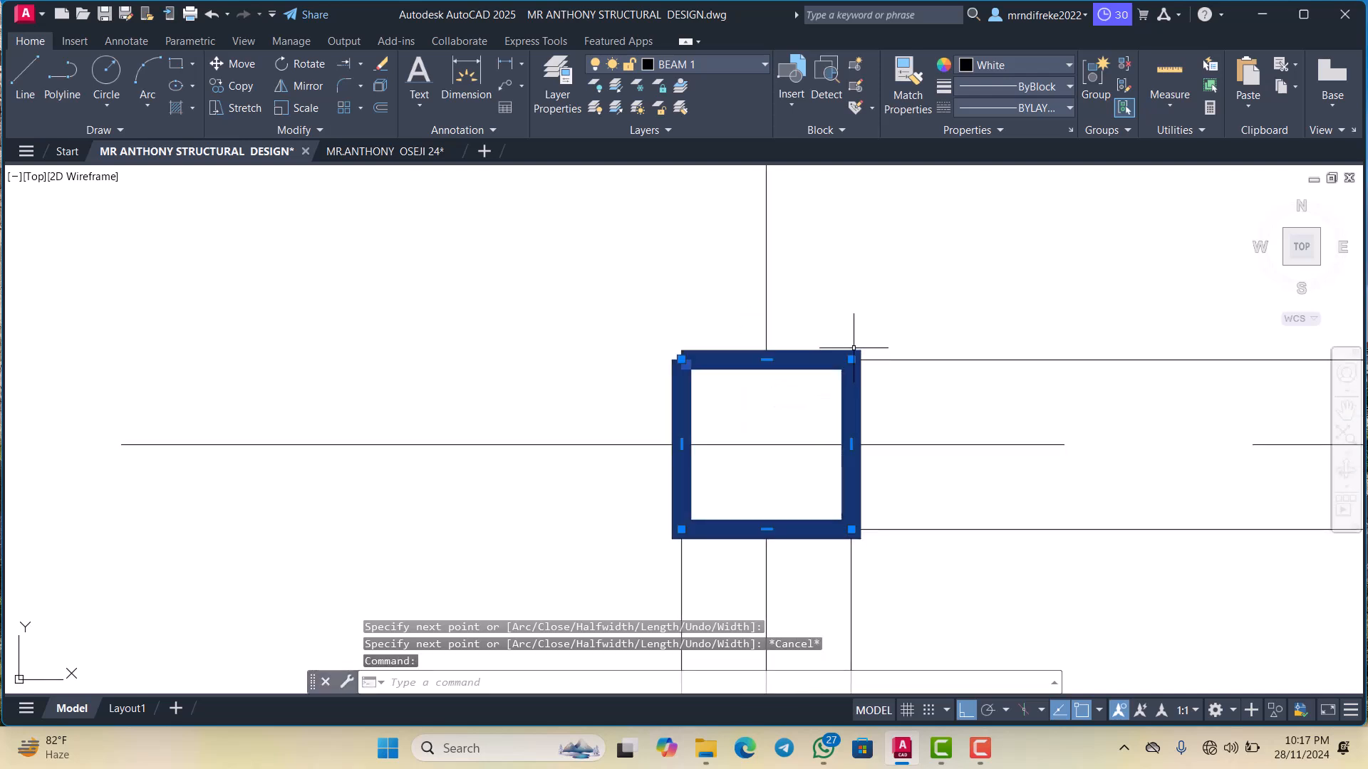
scroll(858, 361, down, 2)
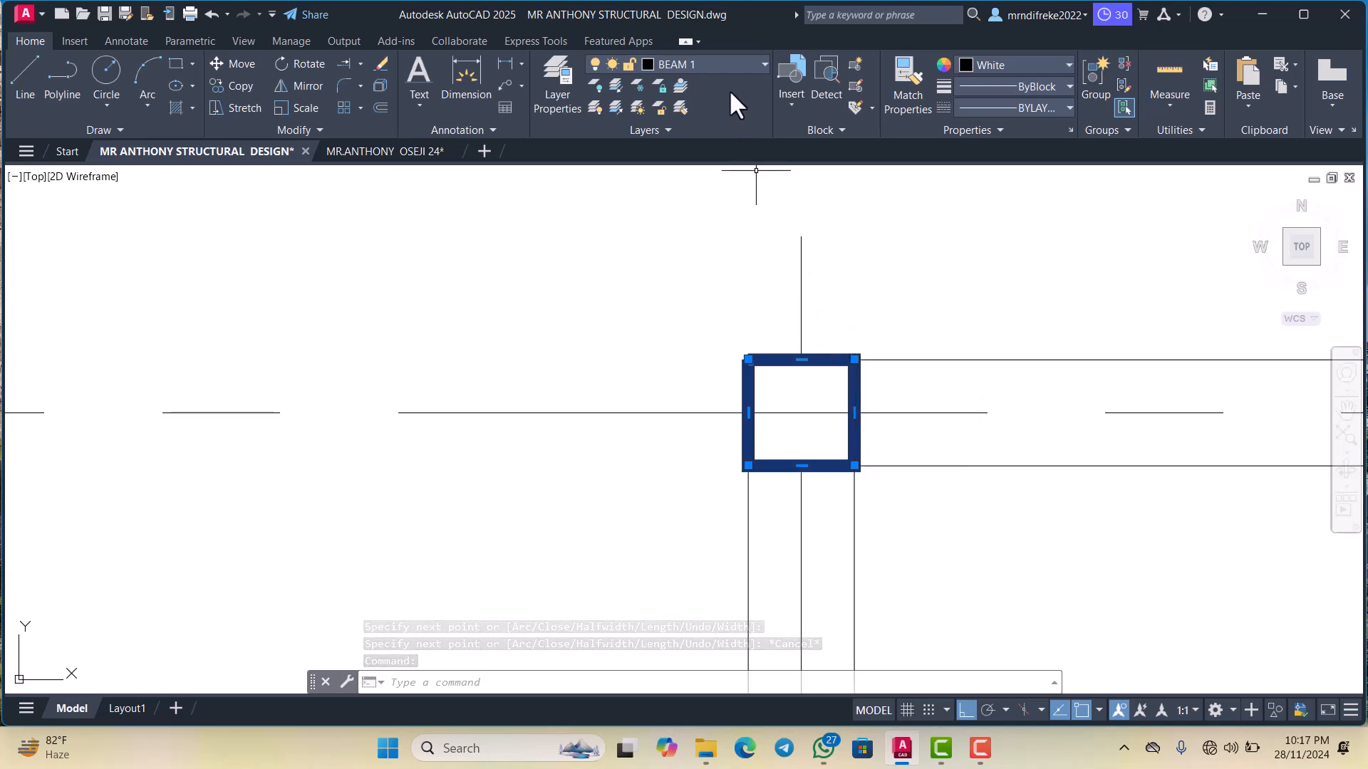
scroll(817, 353, up, 4)
scroll(855, 335, down, 4)
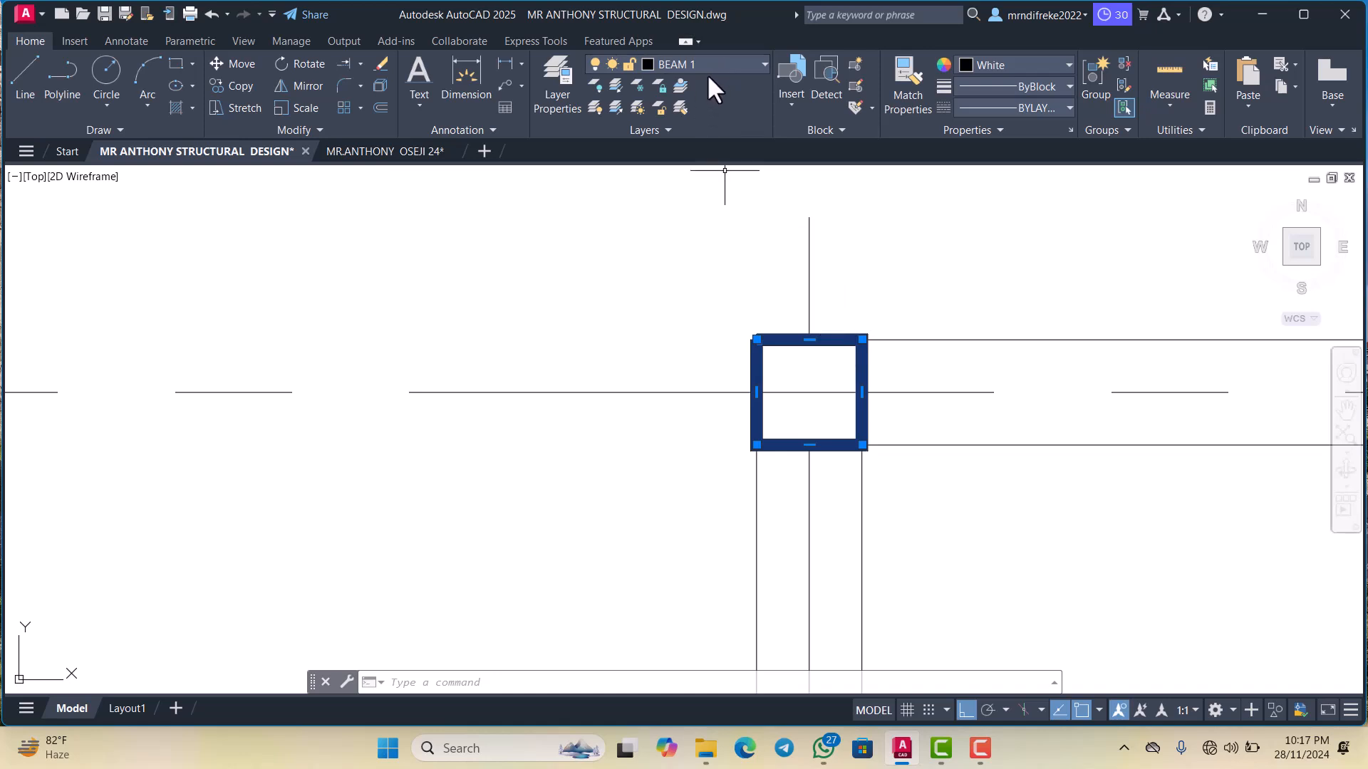
scroll(795, 267, up, 2)
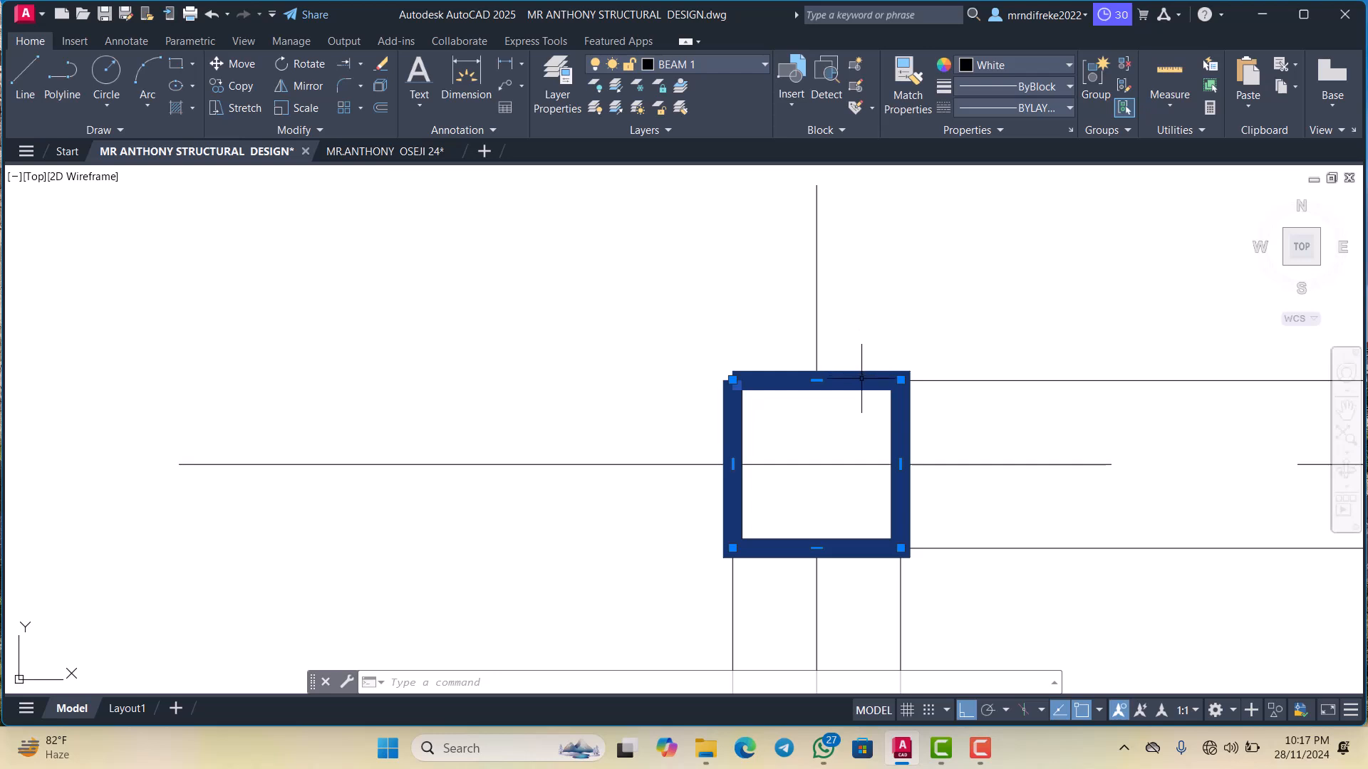
key(Escape)
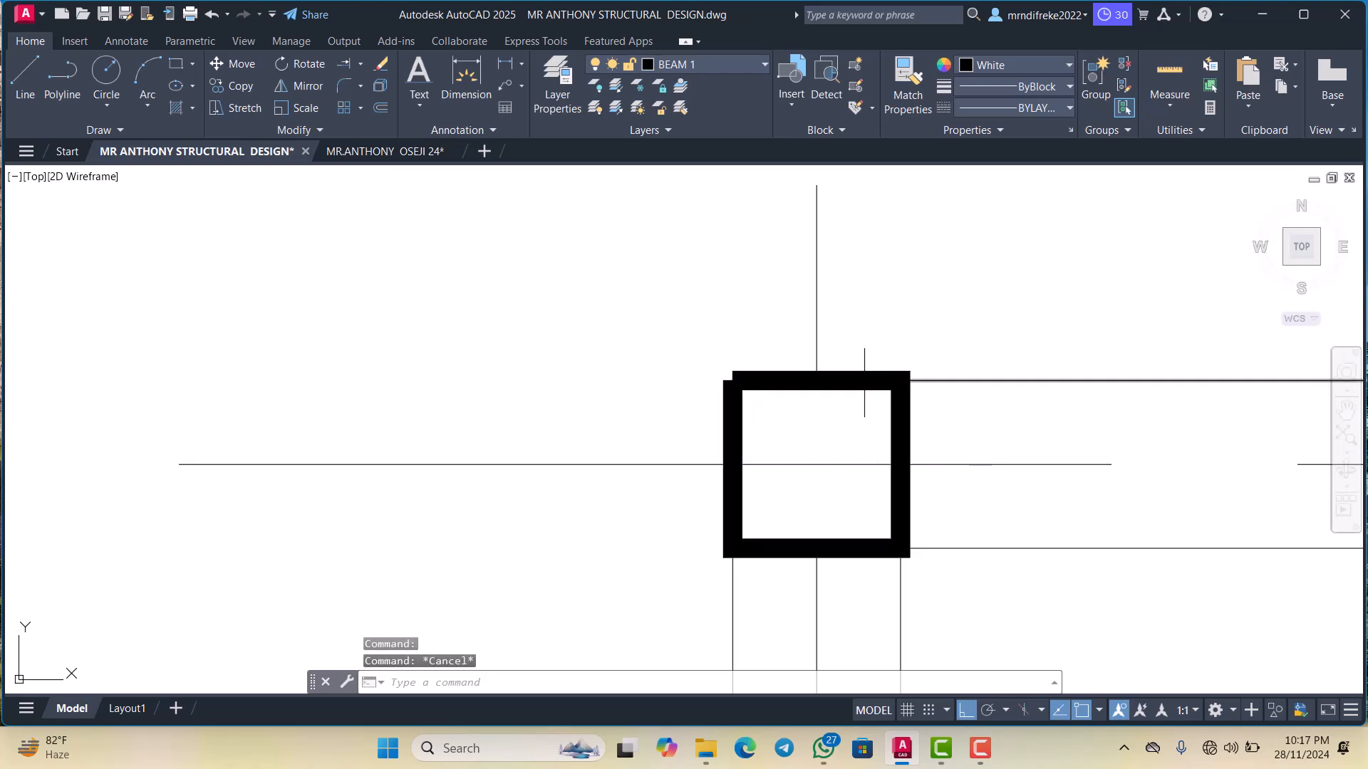
Inspect the corners of the column outline at grid E/9 and how it fits the adjoining beam lines
scroll(923, 382, up, 2)
scroll(921, 380, up, 2)
drag(916, 369, 858, 332)
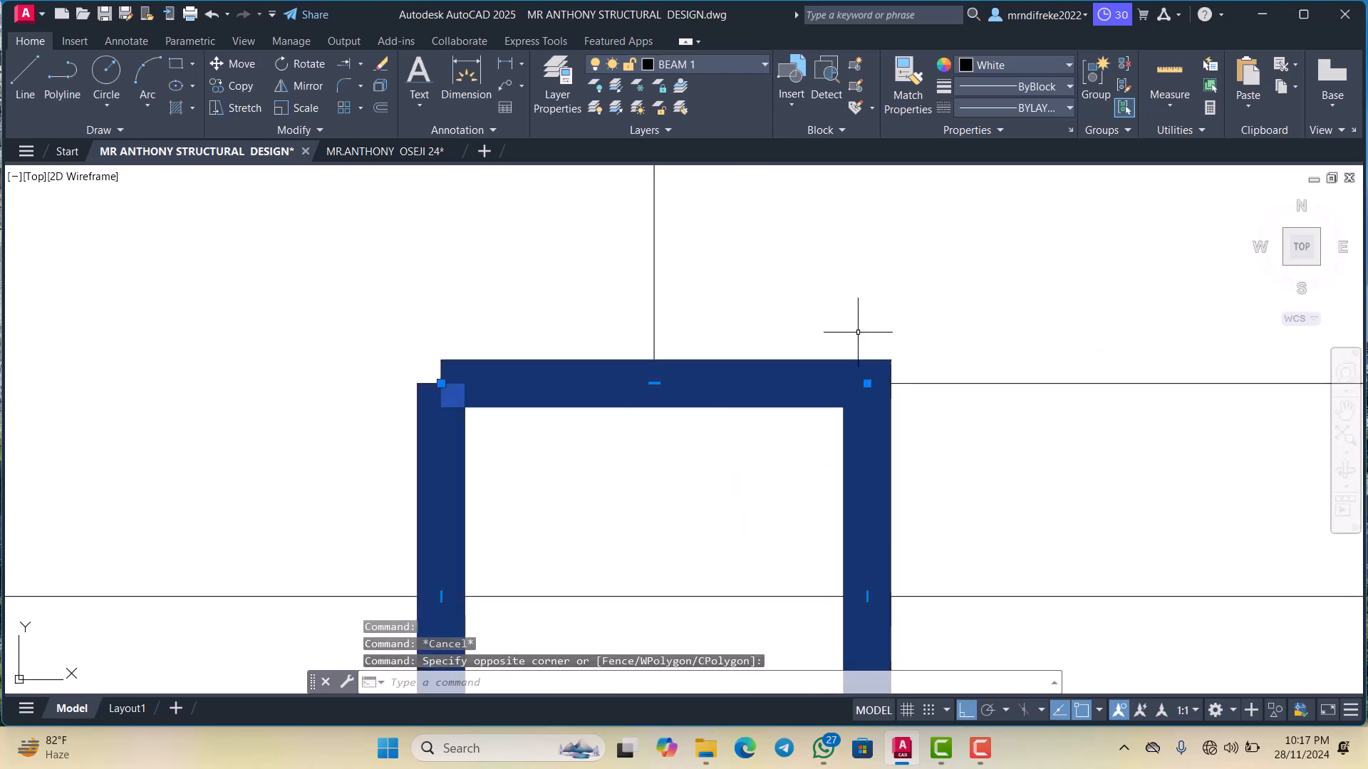
key(Escape)
scroll(864, 334, down, 3)
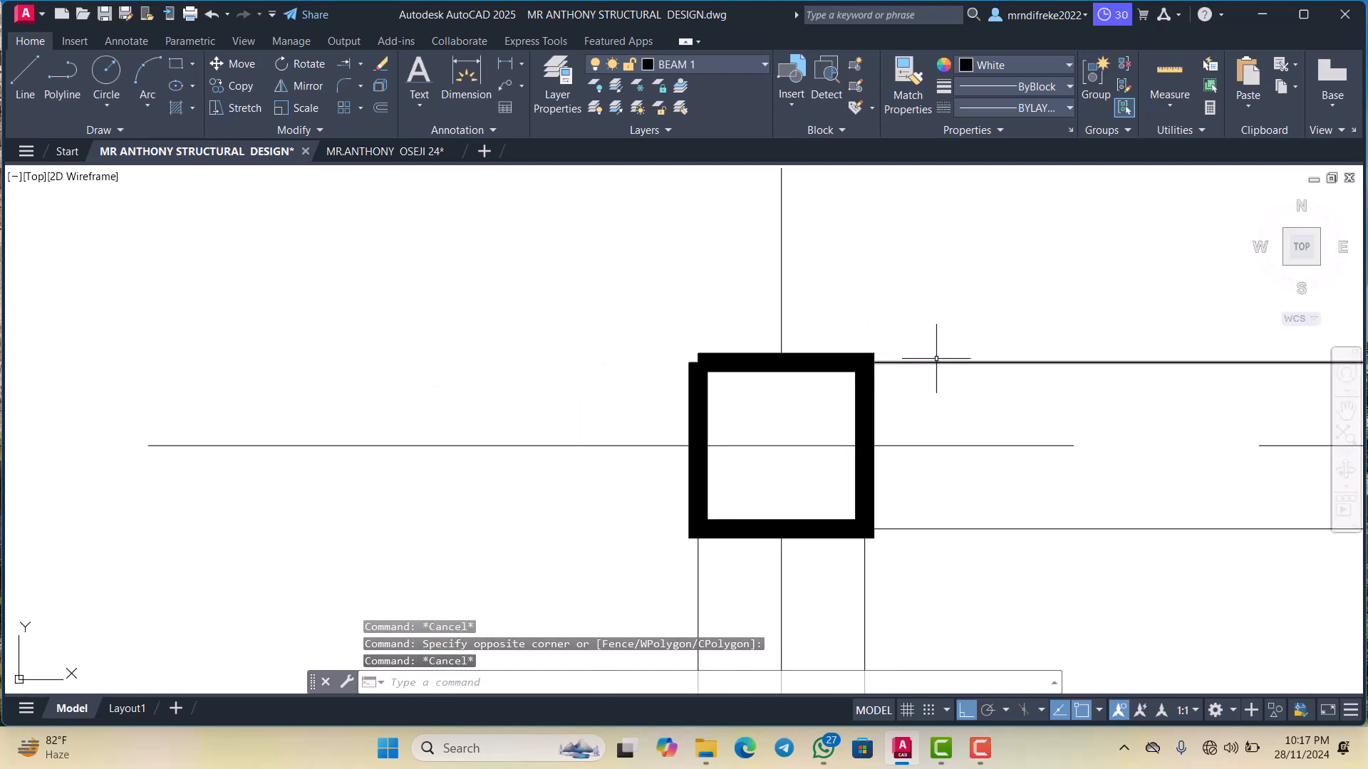
click(937, 360)
key(Escape)
scroll(858, 349, up, 2)
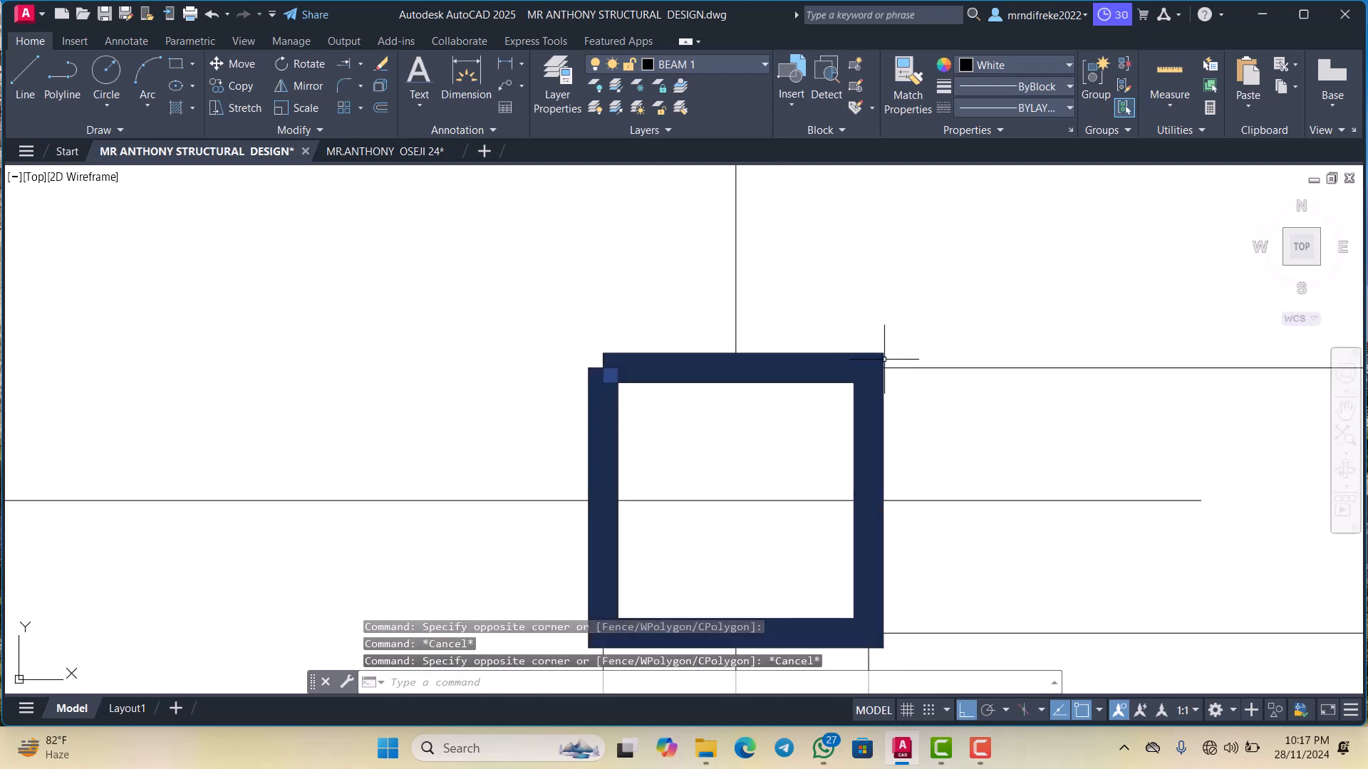
click(886, 357)
click(869, 346)
key(Escape)
scroll(869, 347, down, 8)
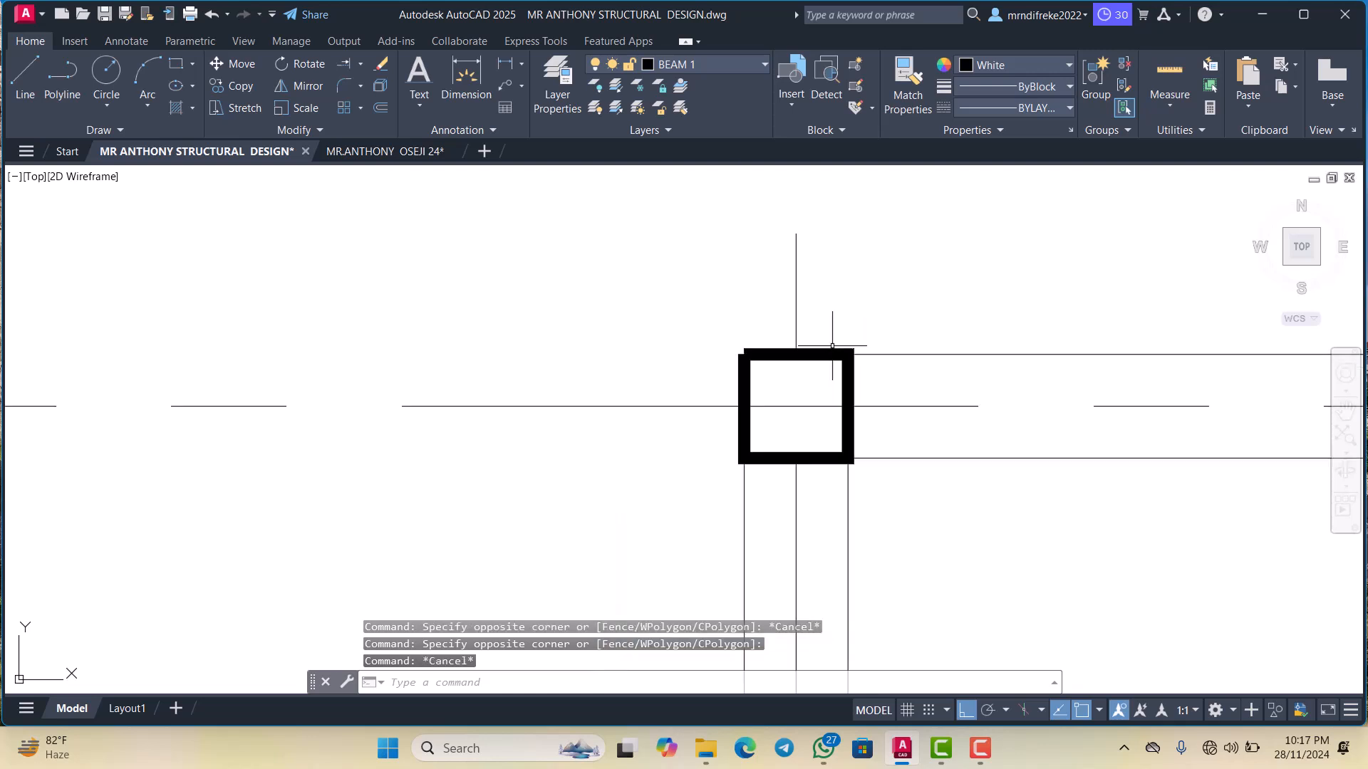
scroll(825, 363, up, 2)
scroll(796, 368, down, 2)
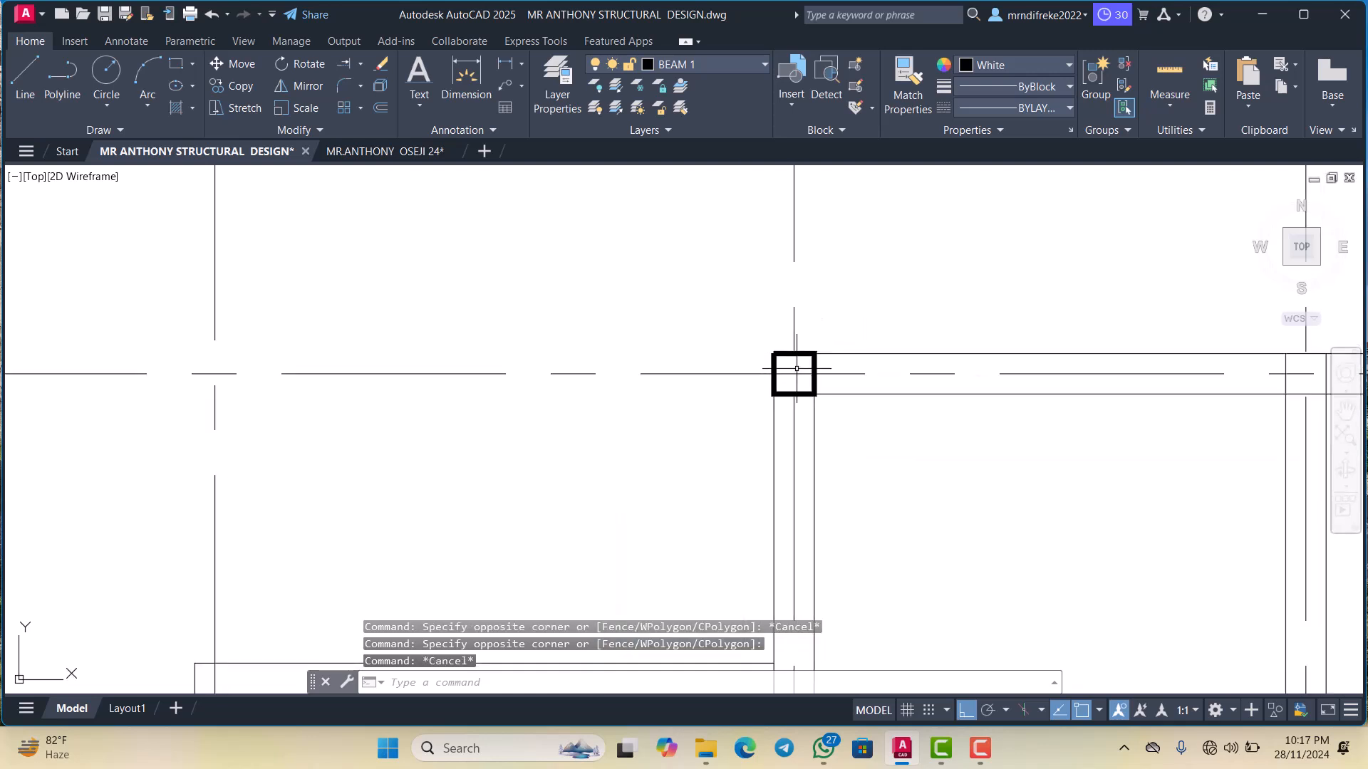
scroll(792, 365, up, 5)
scroll(799, 367, down, 3)
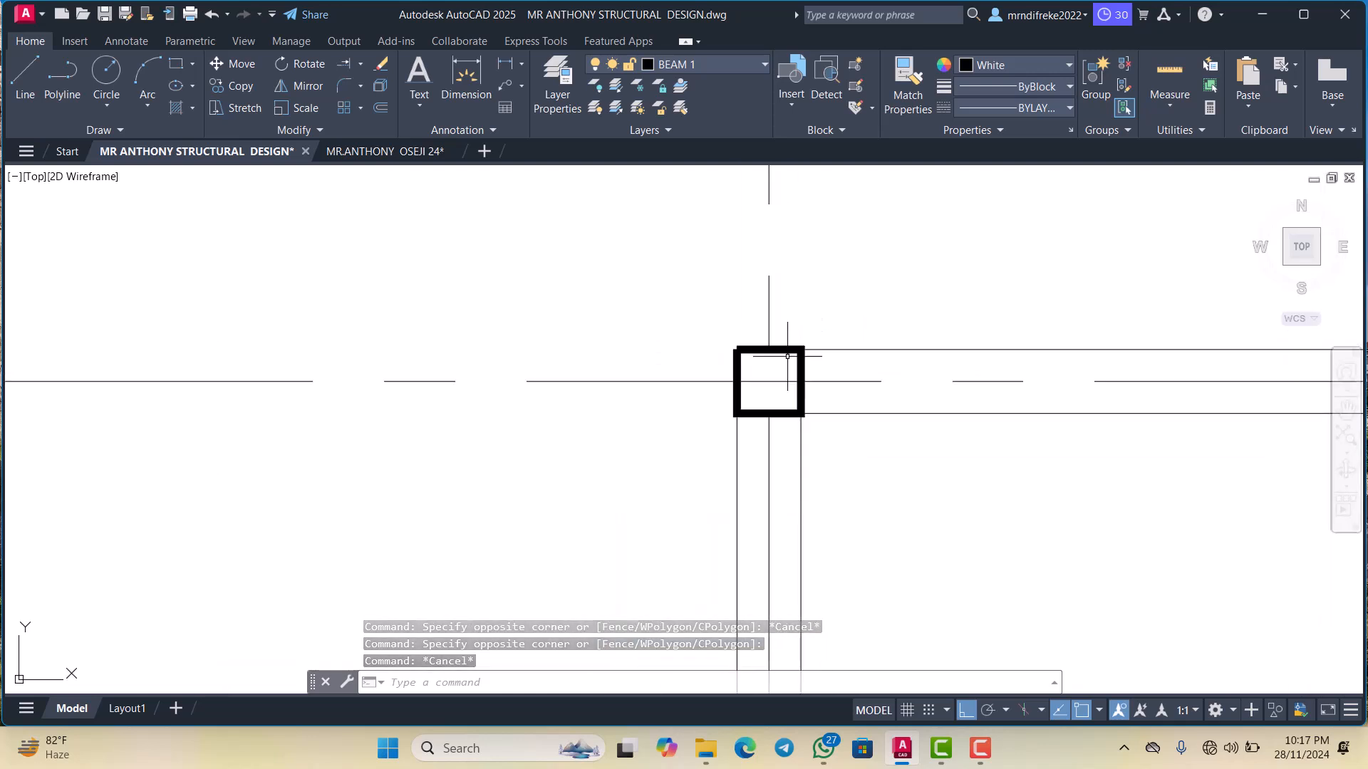
scroll(783, 358, down, 2)
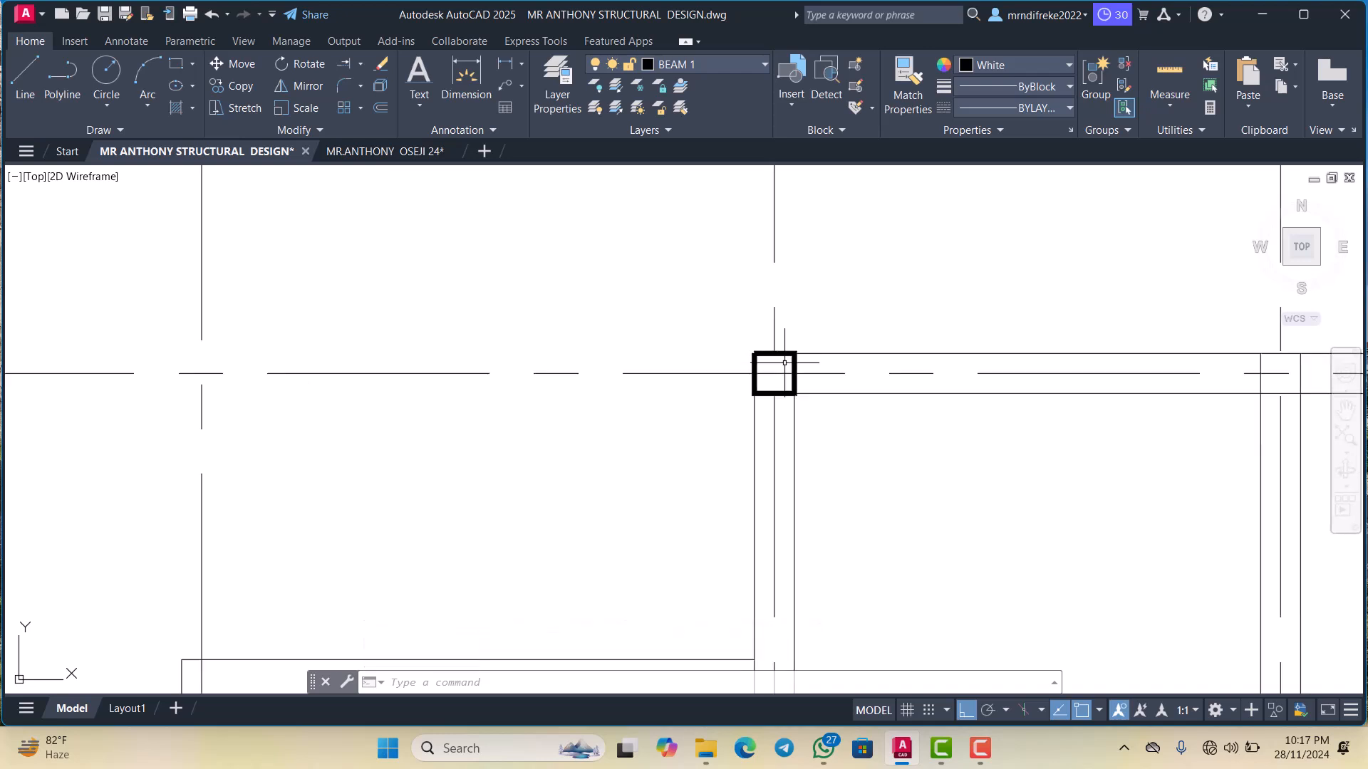
scroll(767, 359, up, 4)
scroll(759, 358, up, 5)
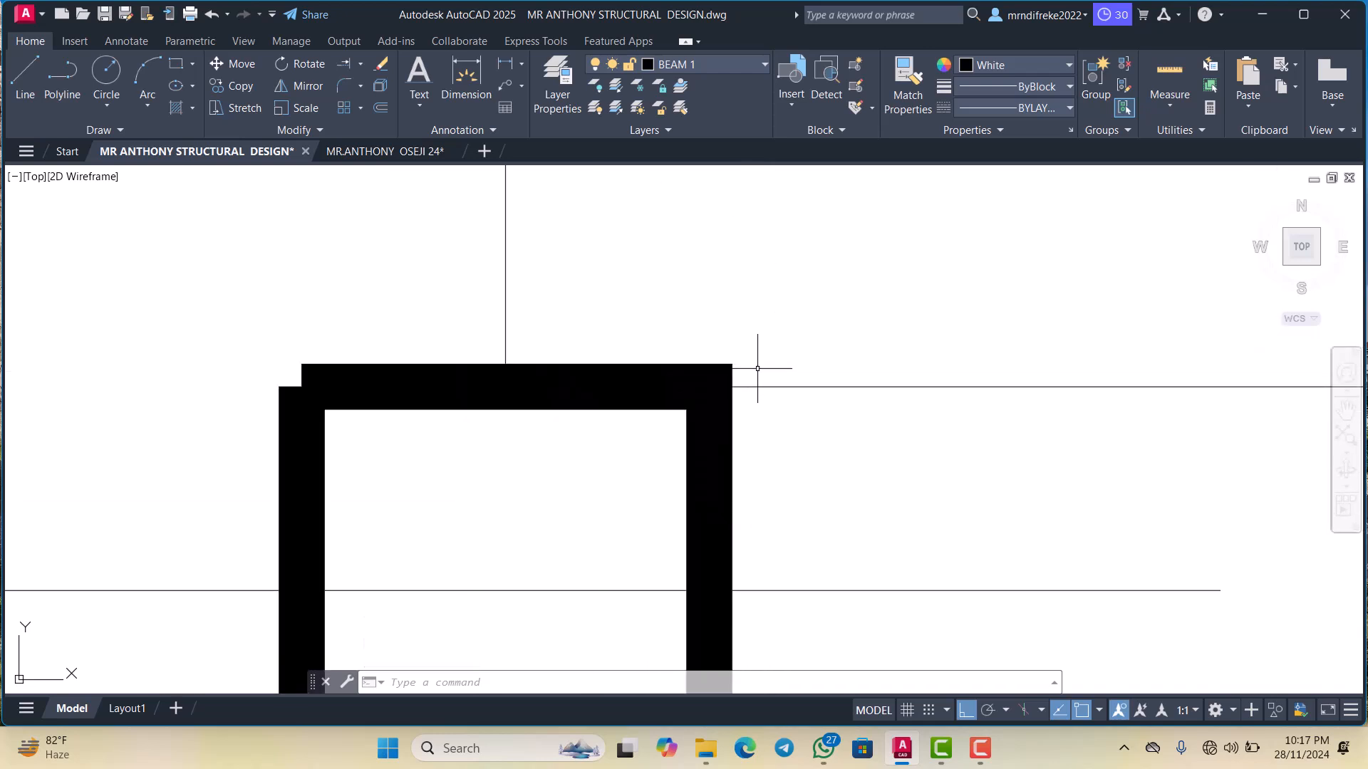
click(758, 368)
click(712, 330)
right_click(730, 335)
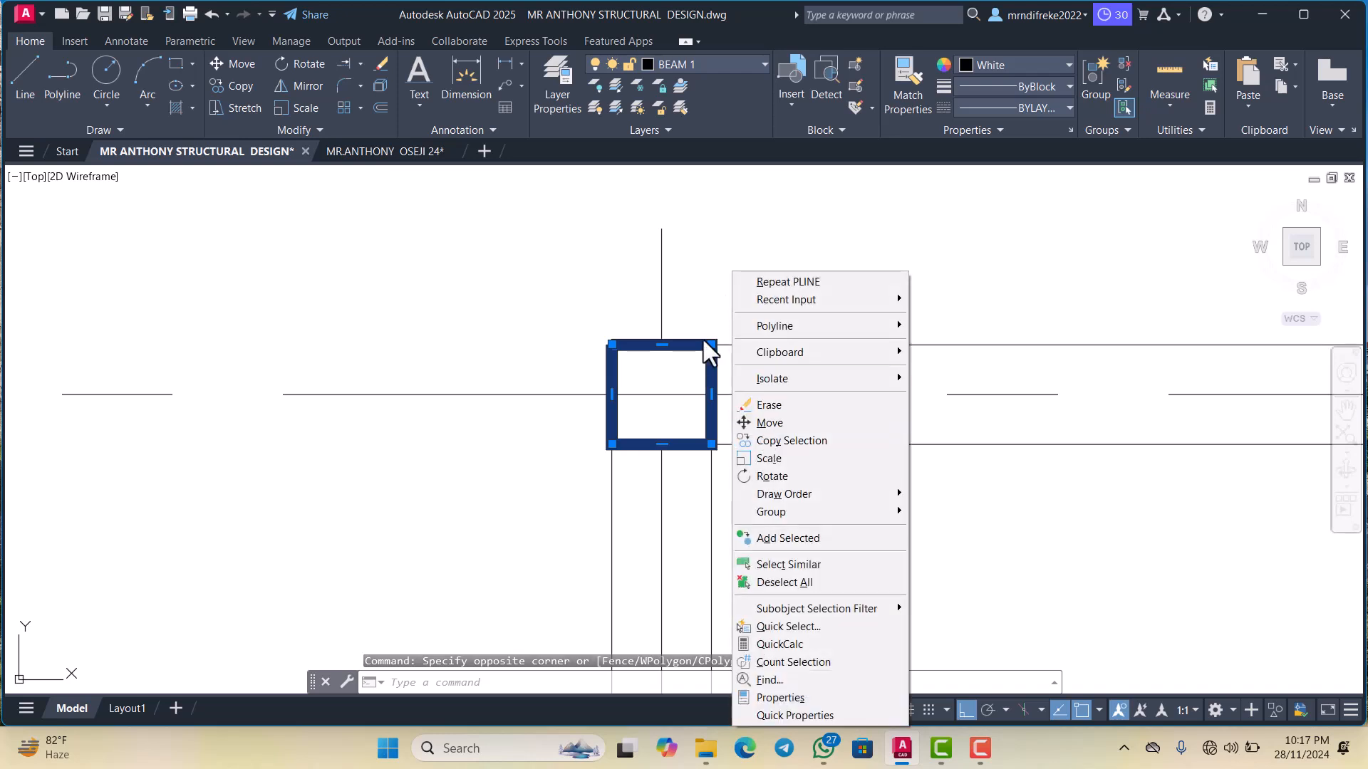
click(728, 337)
key(Escape)
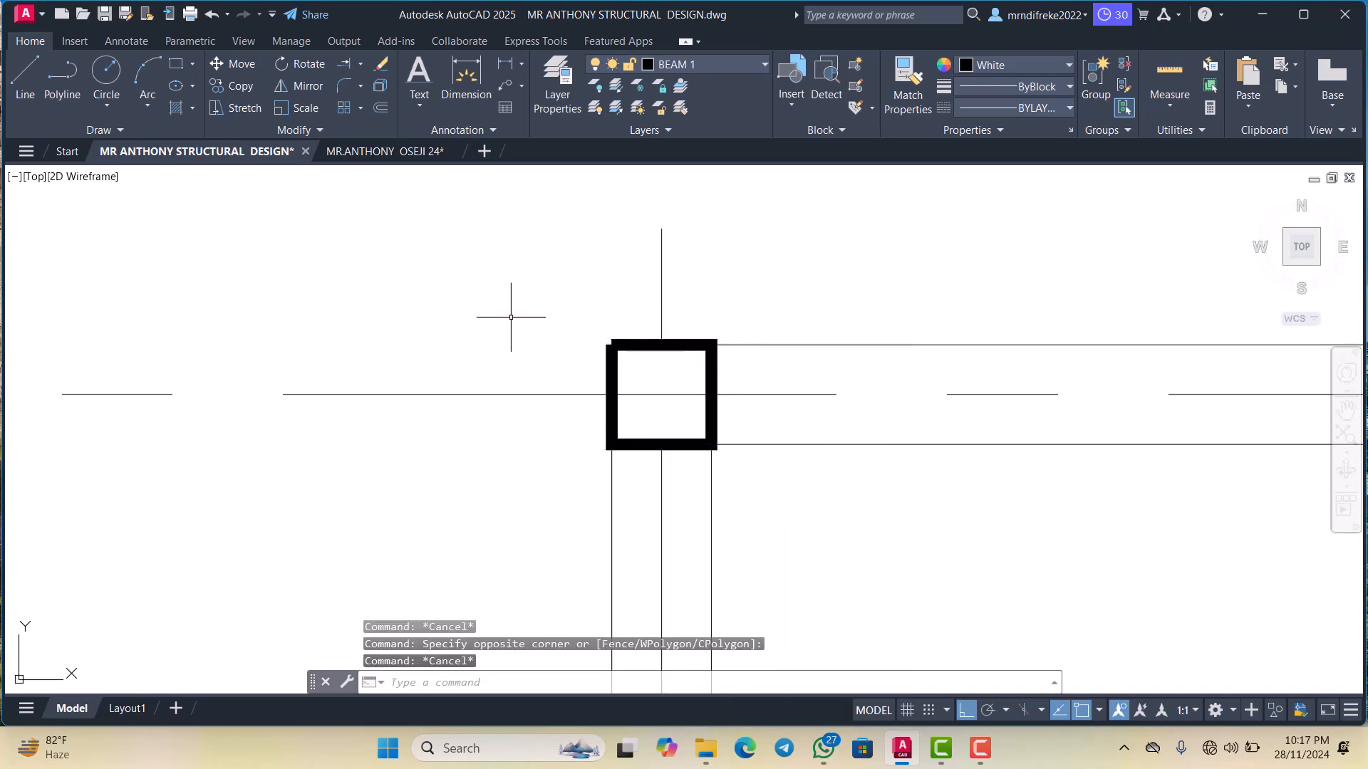
Fill all four quarters inside the column outline at grid E/9 with a solid hatch
click(176, 106)
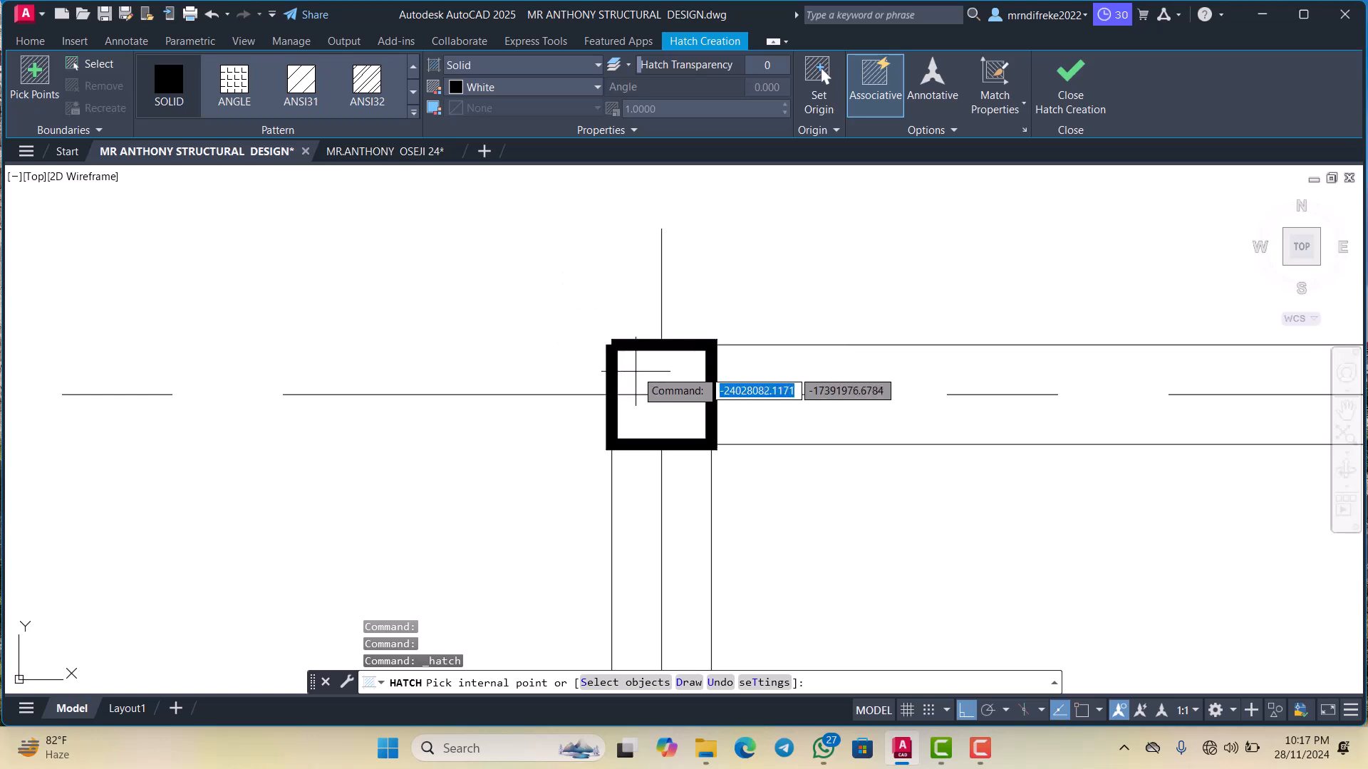
click(639, 376)
click(679, 385)
click(686, 420)
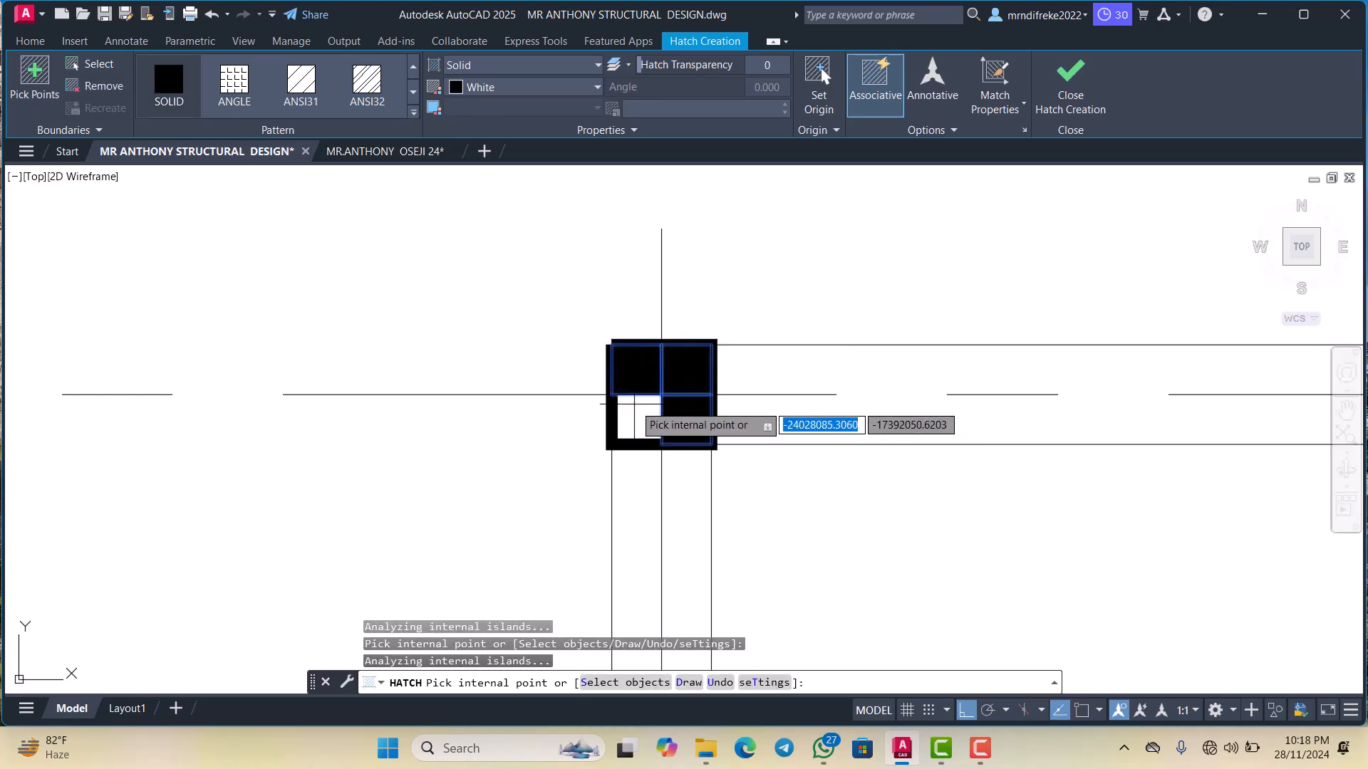
click(638, 420)
key(Escape)
Copy the column outline with its hatch from the column centre to the intersection of grid lines H and 9
scroll(700, 363, up, 5)
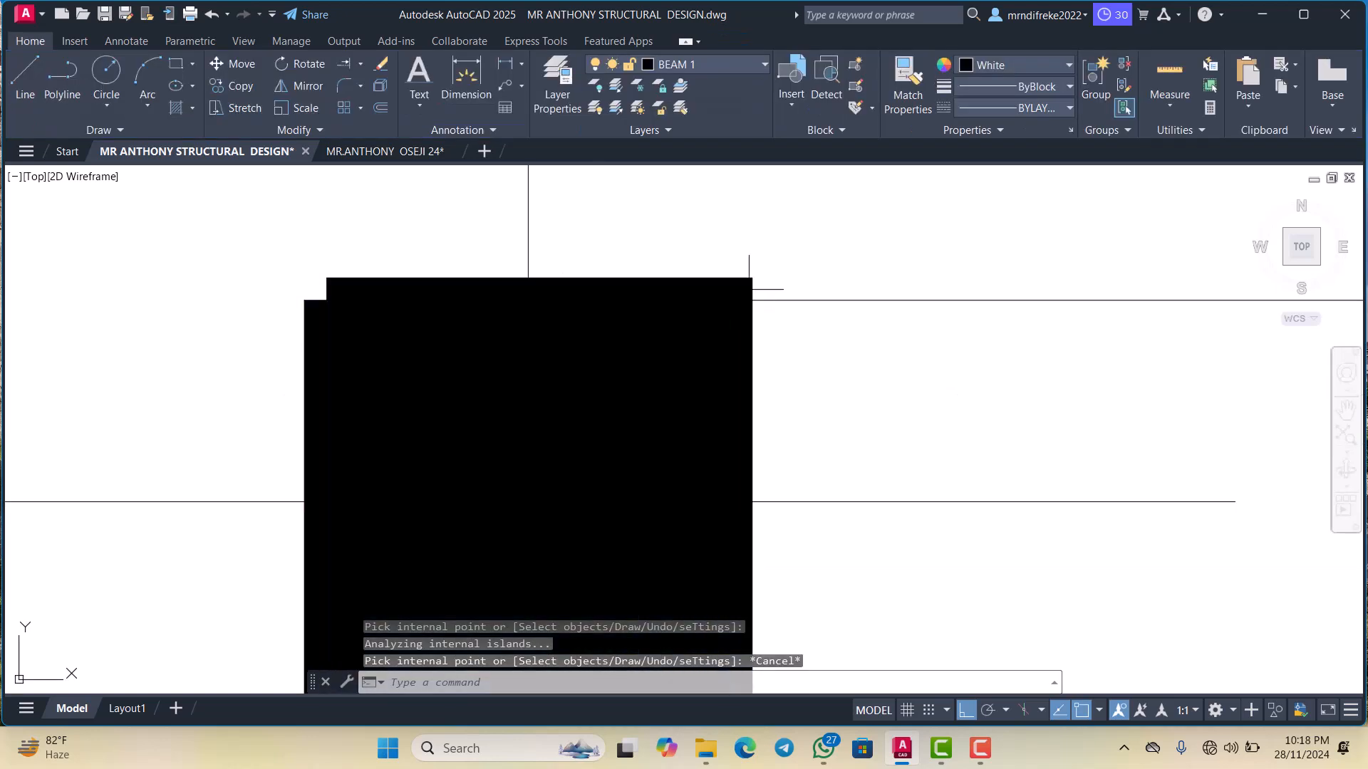
click(752, 288)
click(727, 270)
scroll(753, 289, down, 5)
click(720, 337)
click(717, 332)
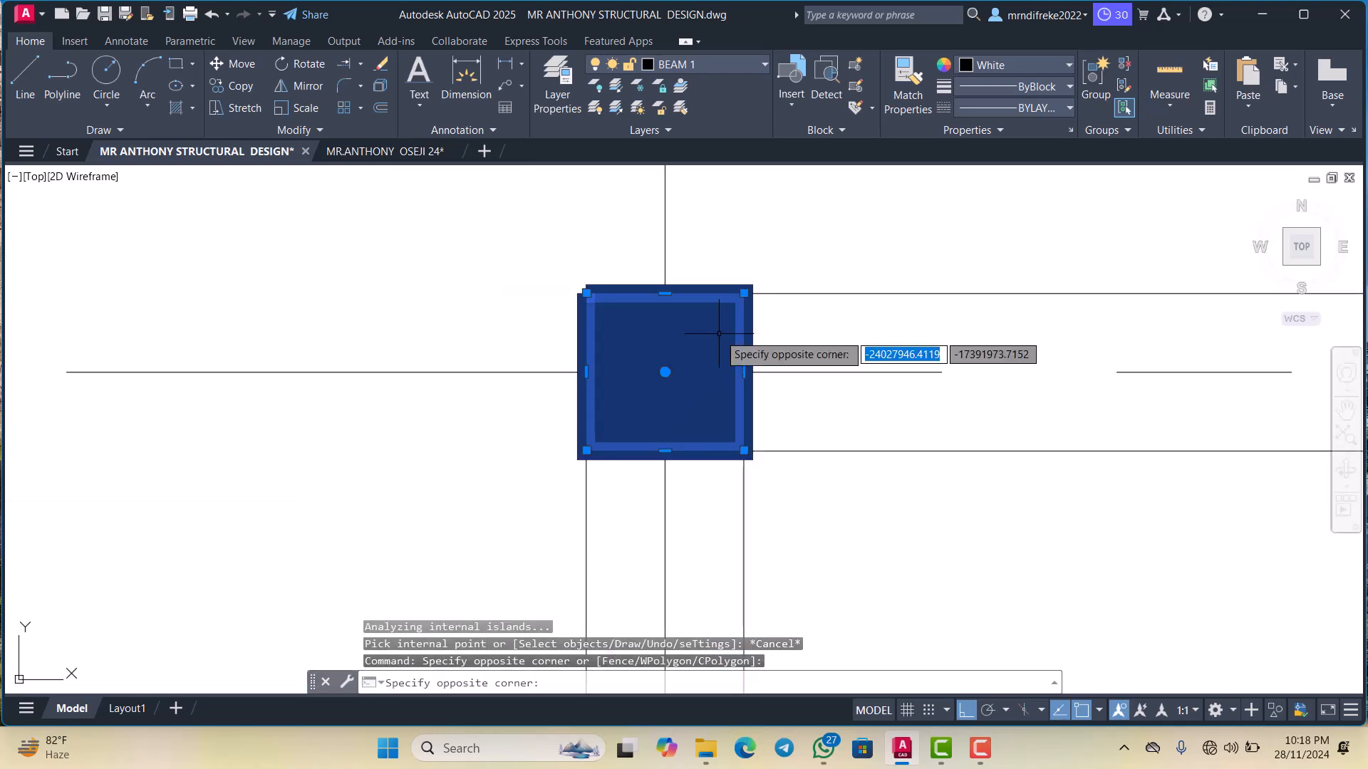
click(716, 334)
right_click(715, 339)
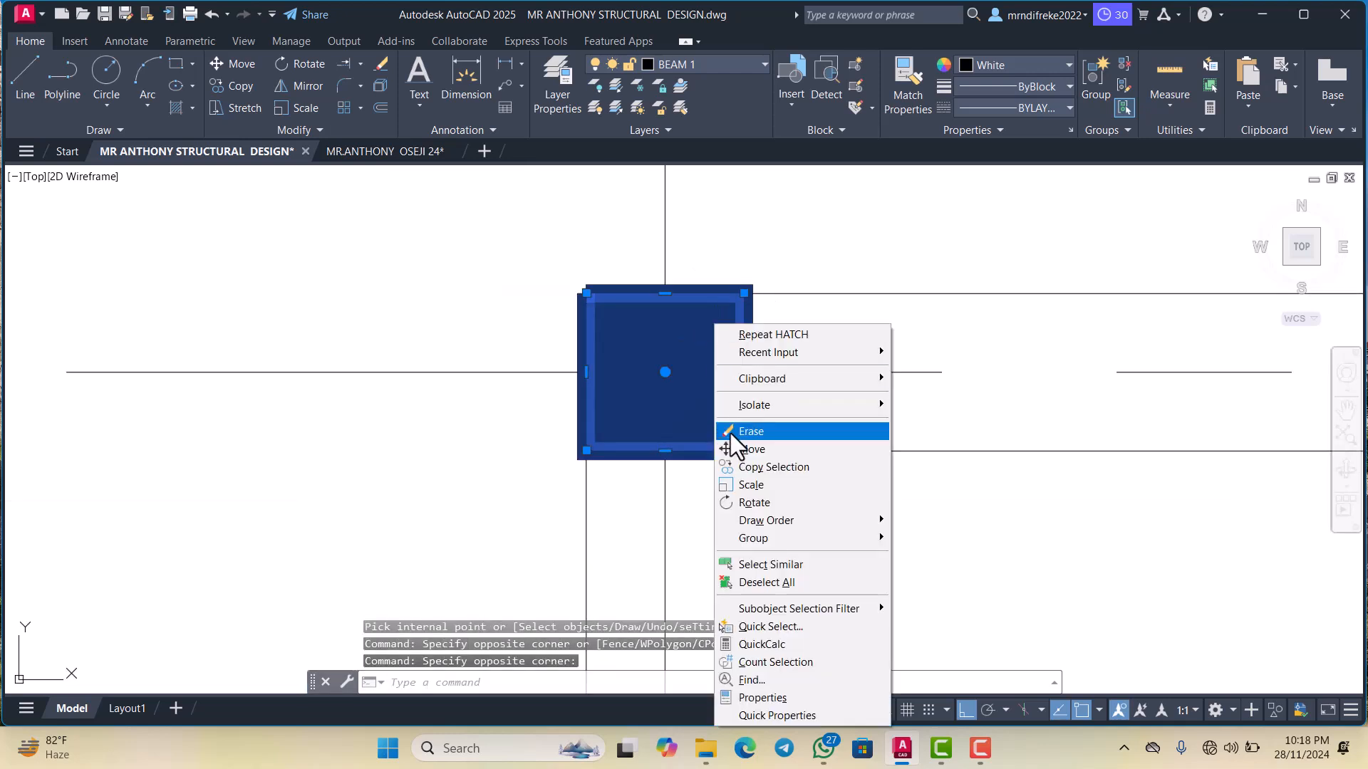
click(749, 465)
click(665, 372)
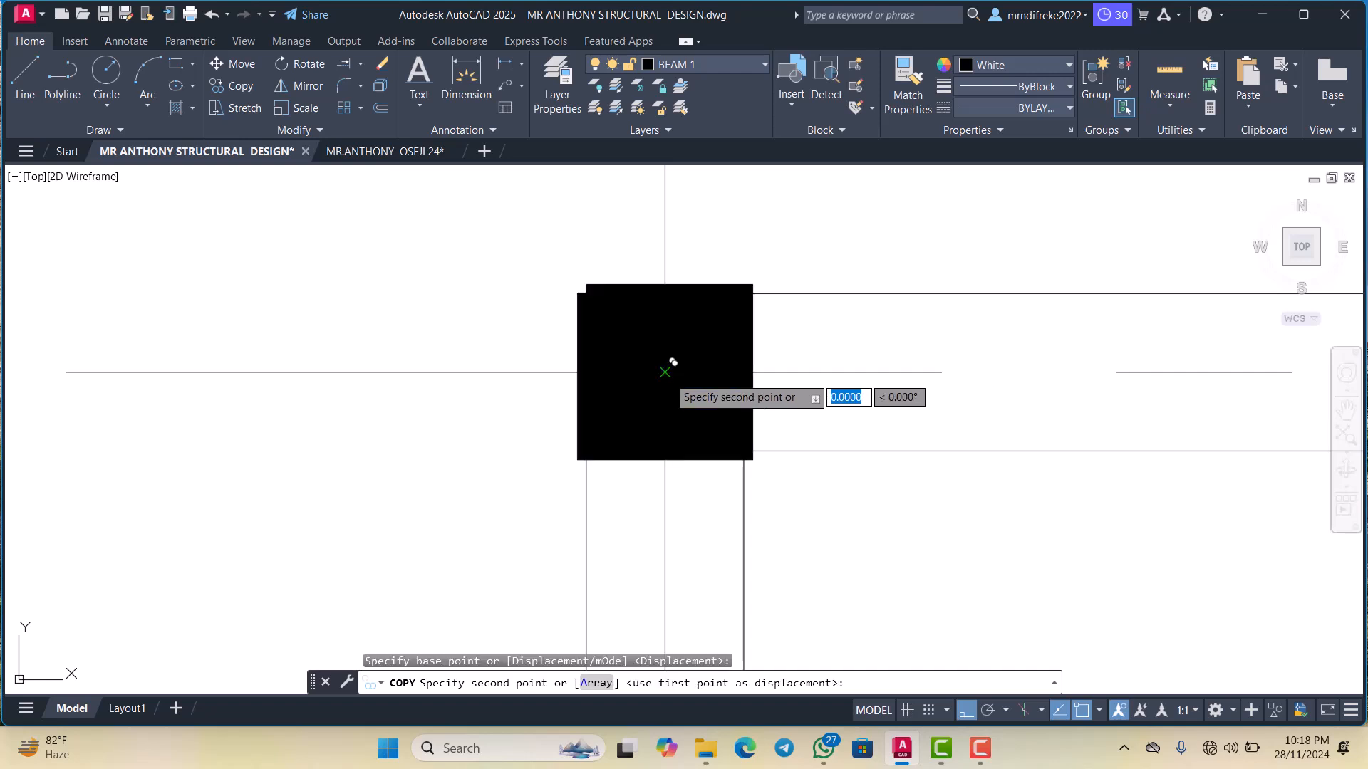
scroll(666, 370, down, 5)
scroll(755, 413, up, 2)
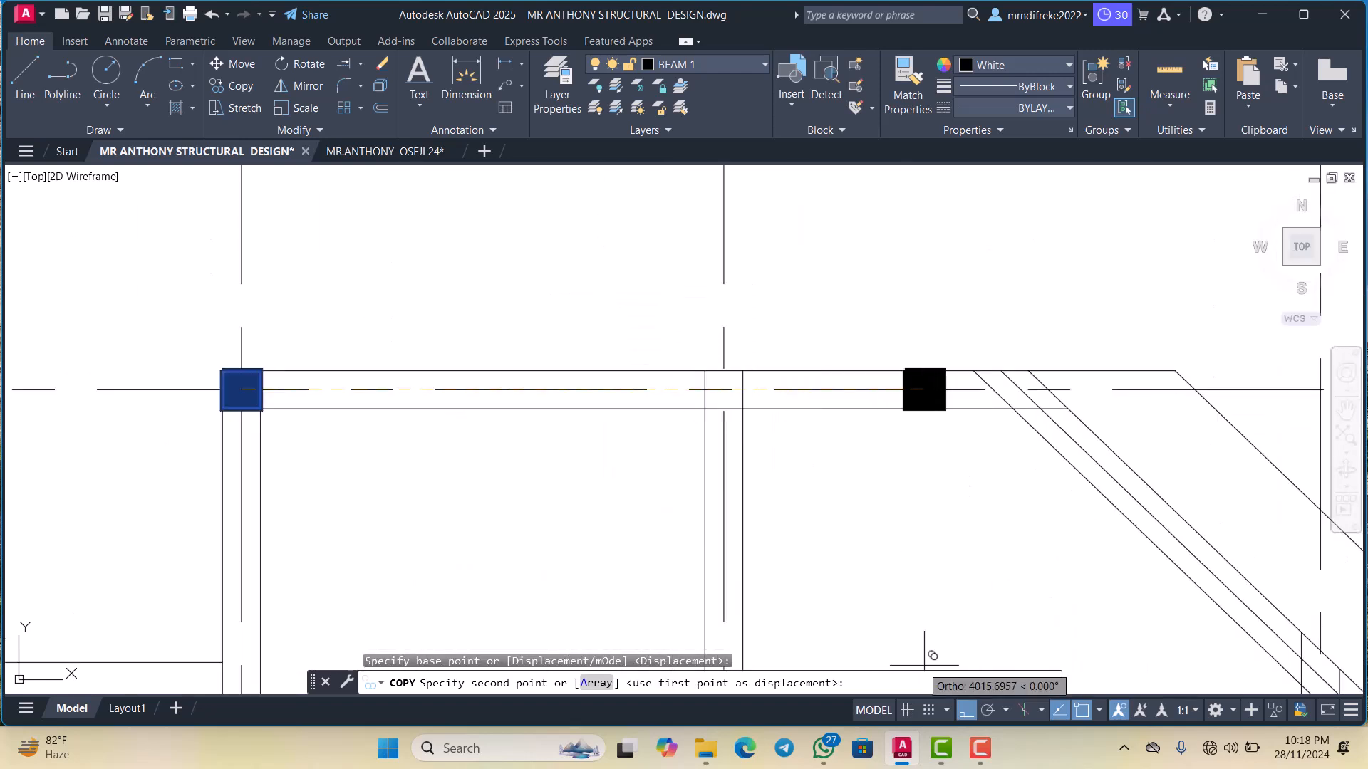
click(964, 706)
scroll(713, 399, up, 5)
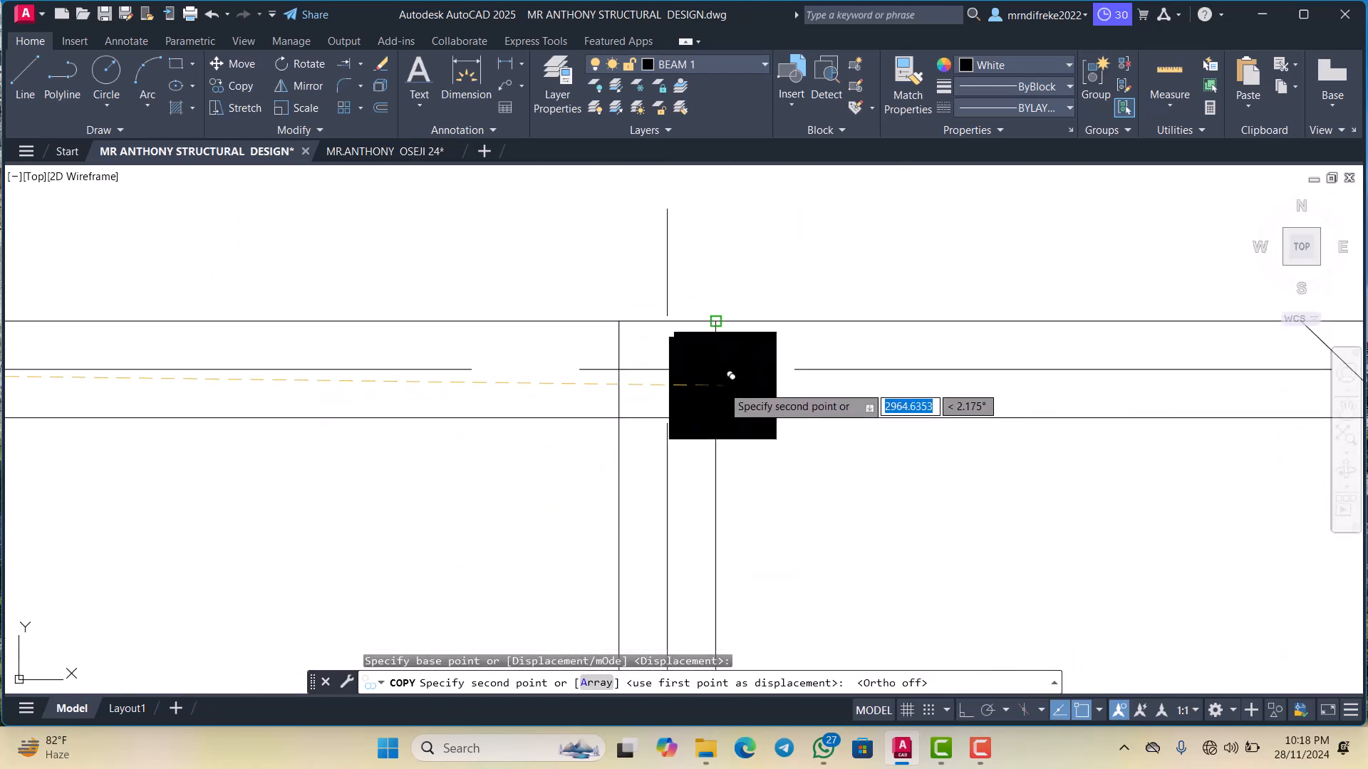
click(667, 369)
Place a copy of the filled column at the beam corner on grid lines C and 8
scroll(670, 367, down, 5)
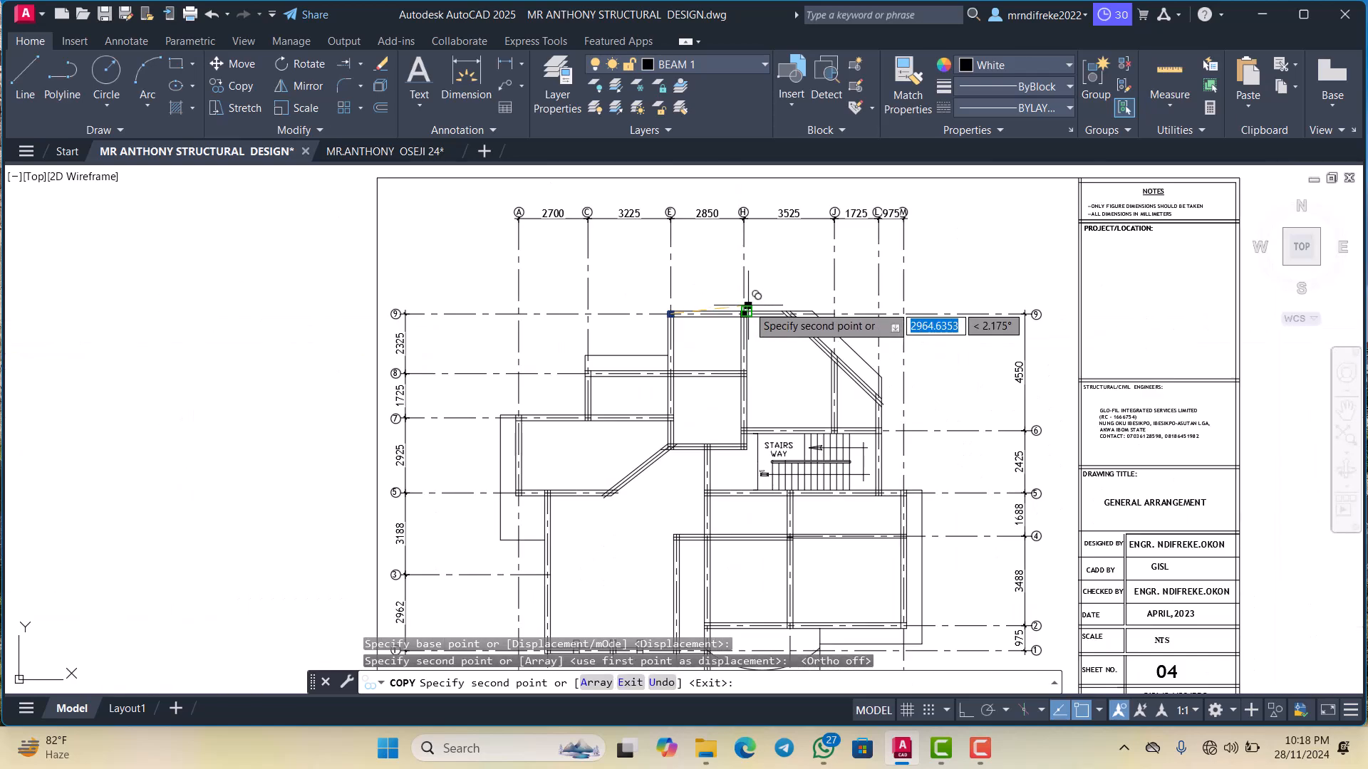
scroll(783, 335, up, 2)
scroll(827, 360, down, 1)
scroll(726, 371, up, 4)
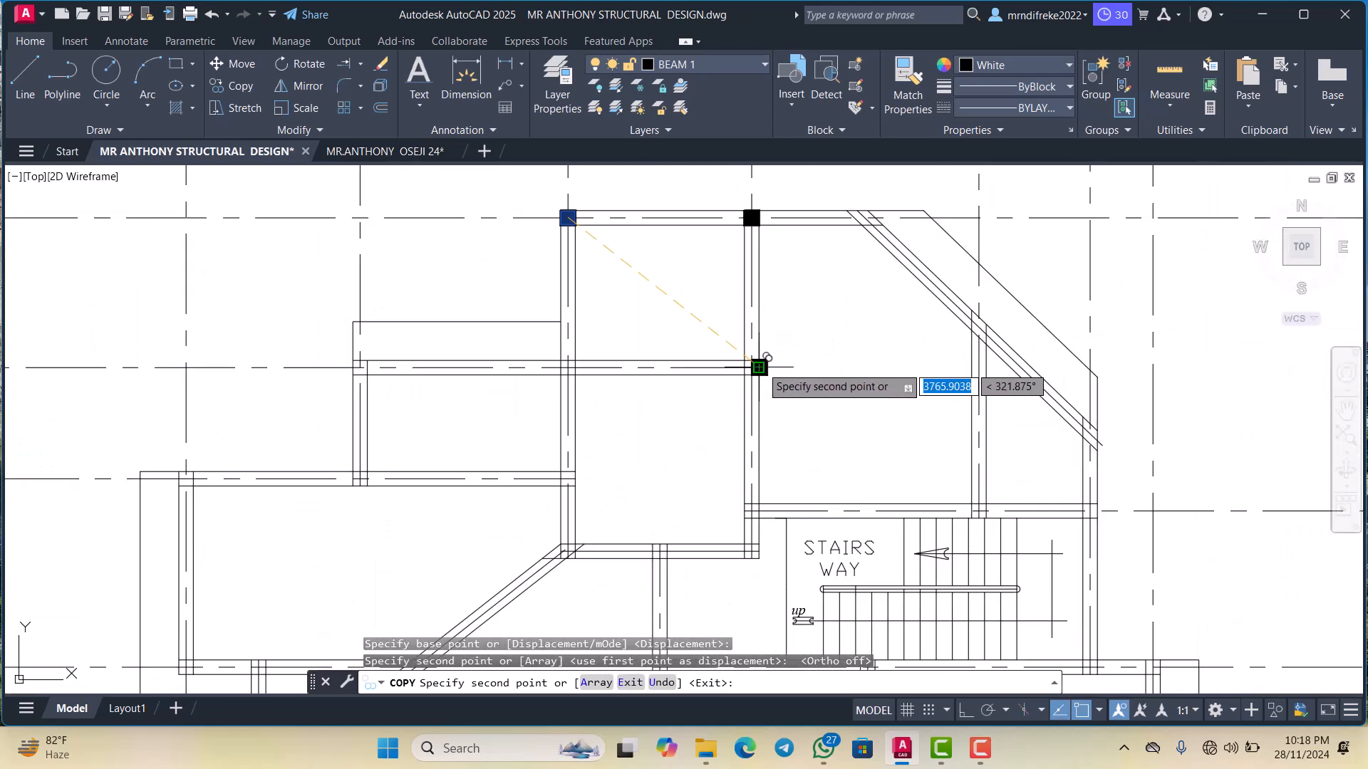
scroll(574, 369, down, 3)
scroll(623, 363, up, 7)
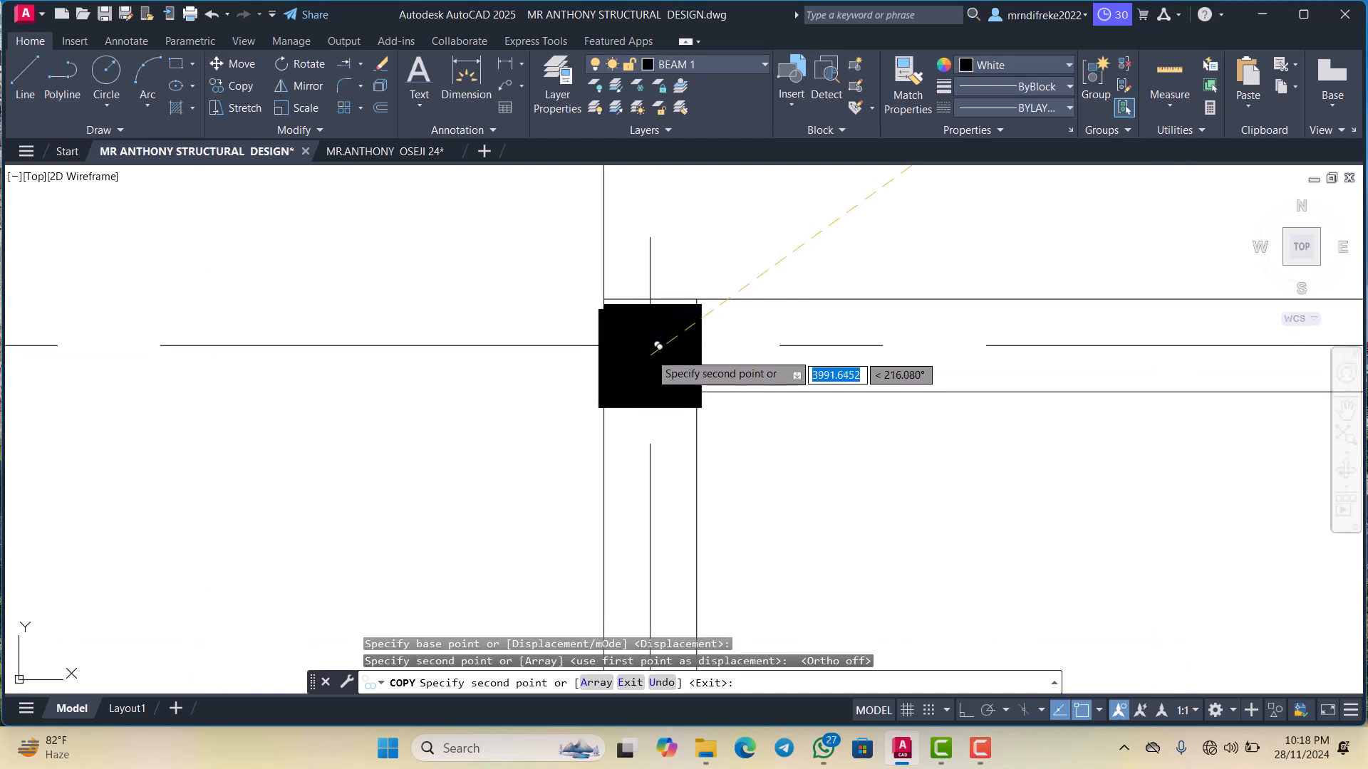
Place a column copy on grid line E where the upper end of the diagonal beam meets the vertical beam
scroll(659, 335, down, 5)
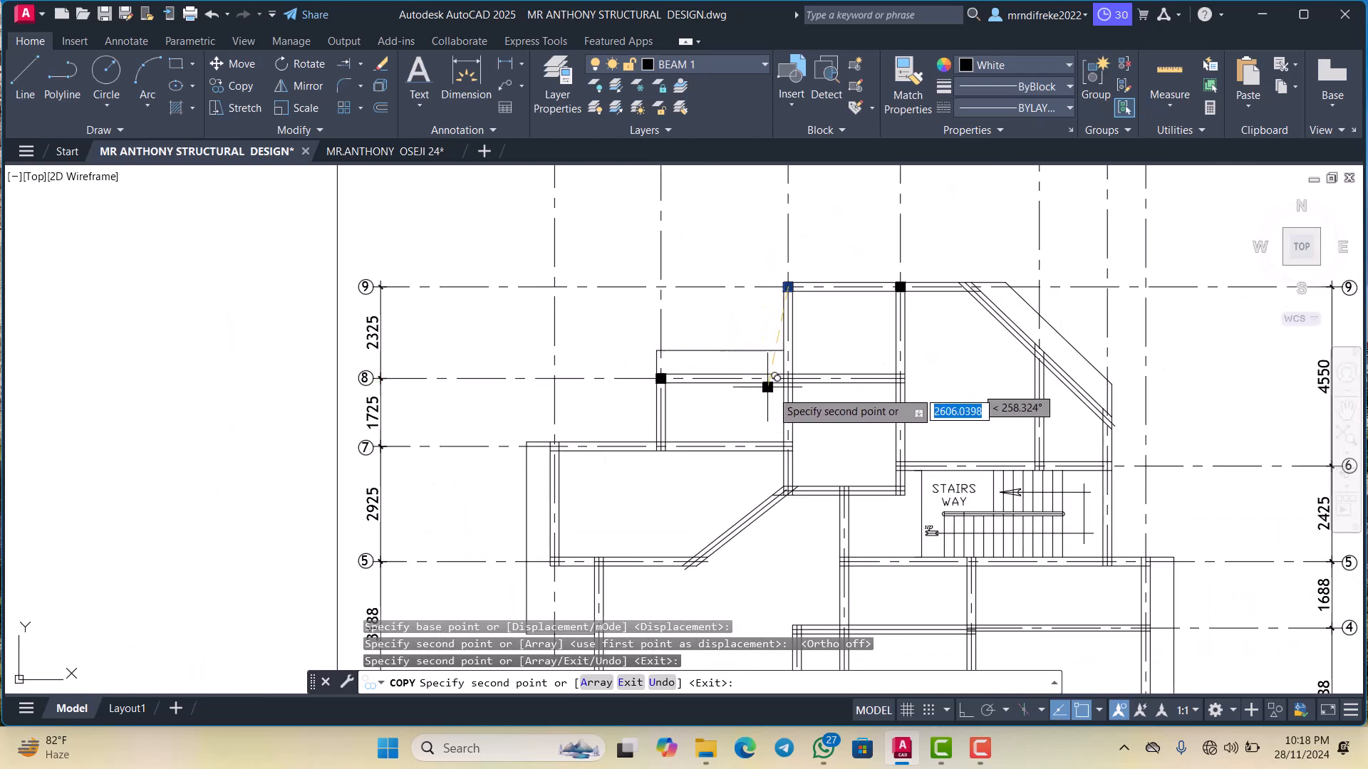
scroll(779, 401, down, 3)
scroll(798, 388, up, 3)
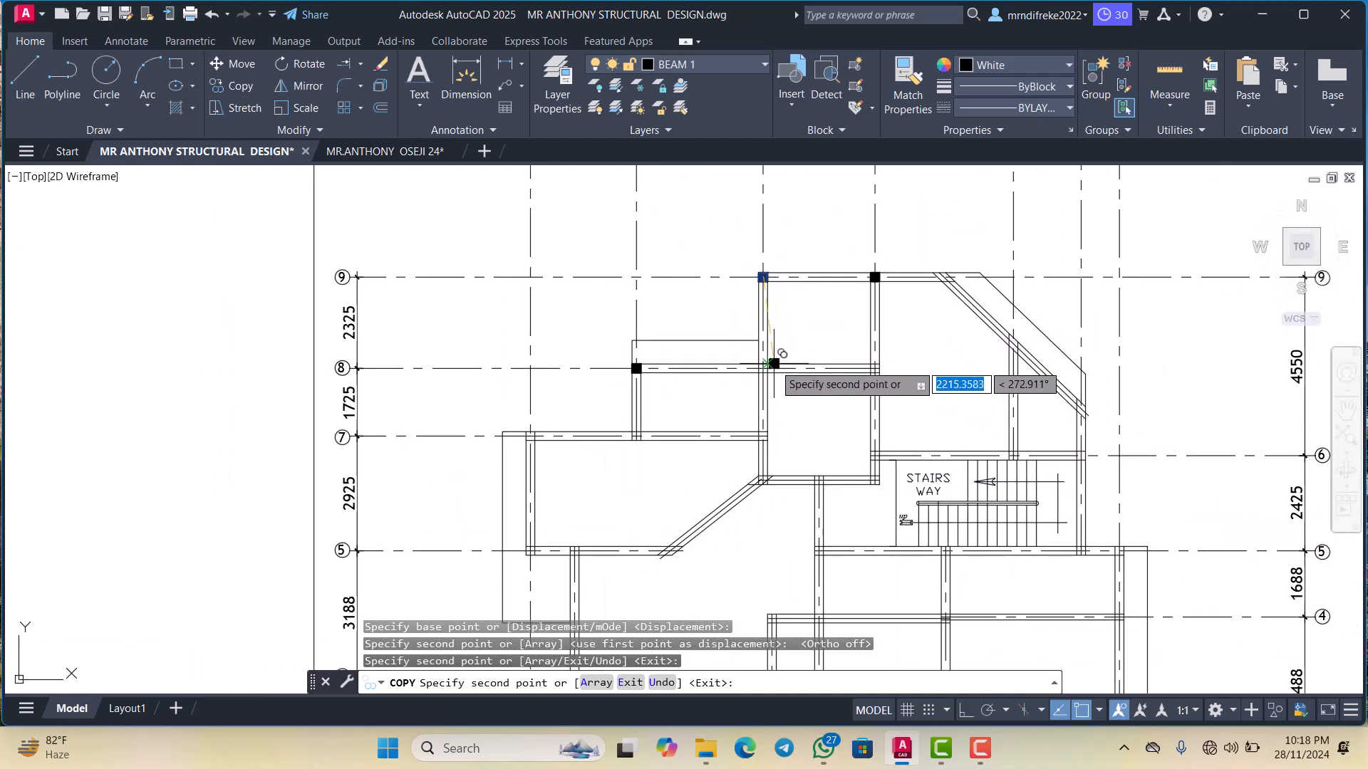
scroll(829, 371, down, 3)
scroll(840, 342, up, 5)
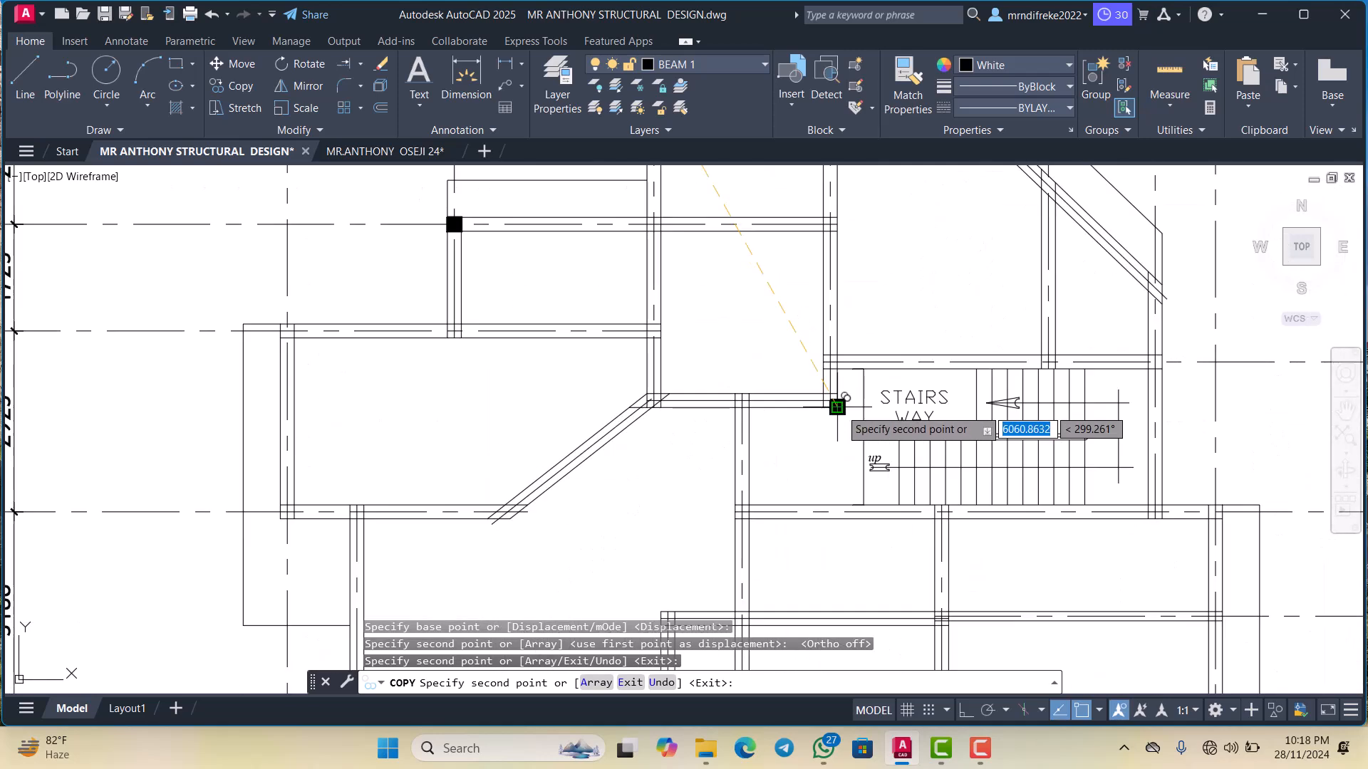
scroll(649, 343, down, 2)
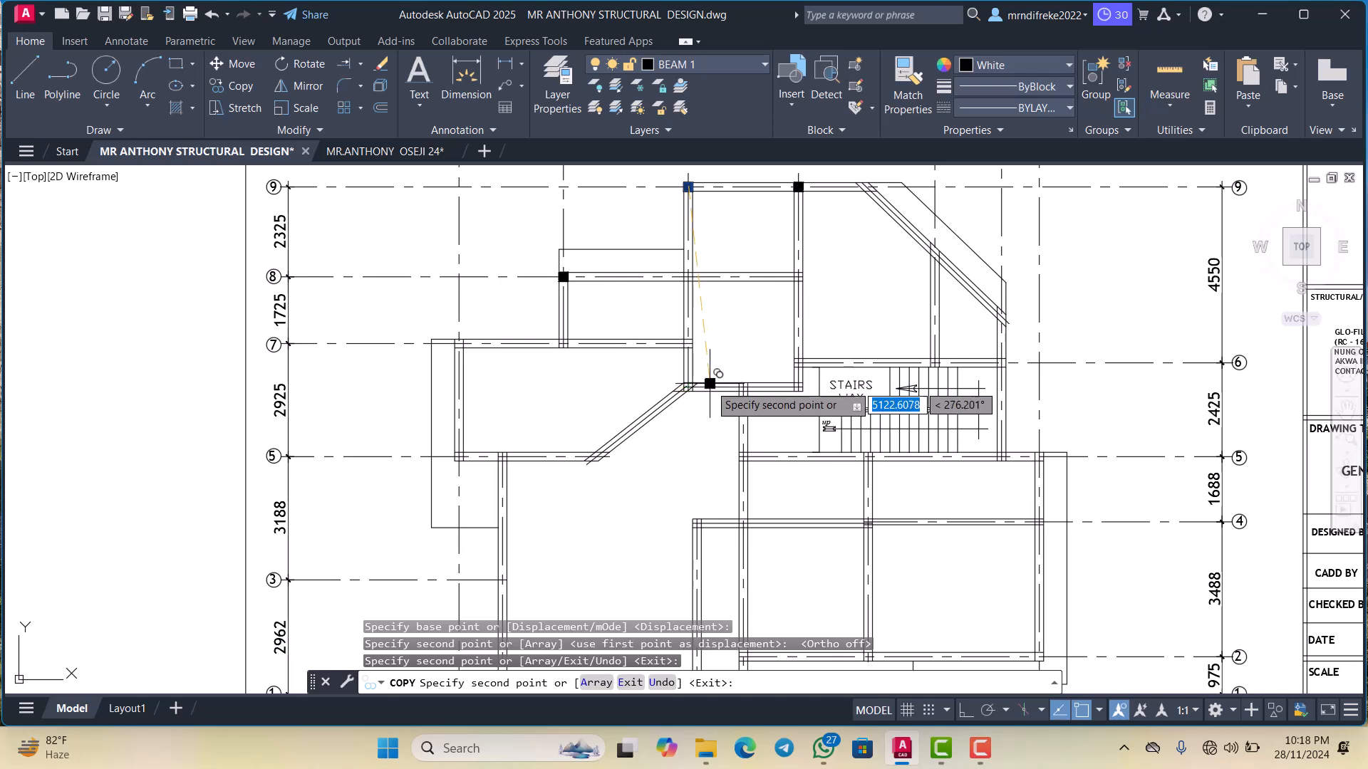
scroll(705, 378, up, 4)
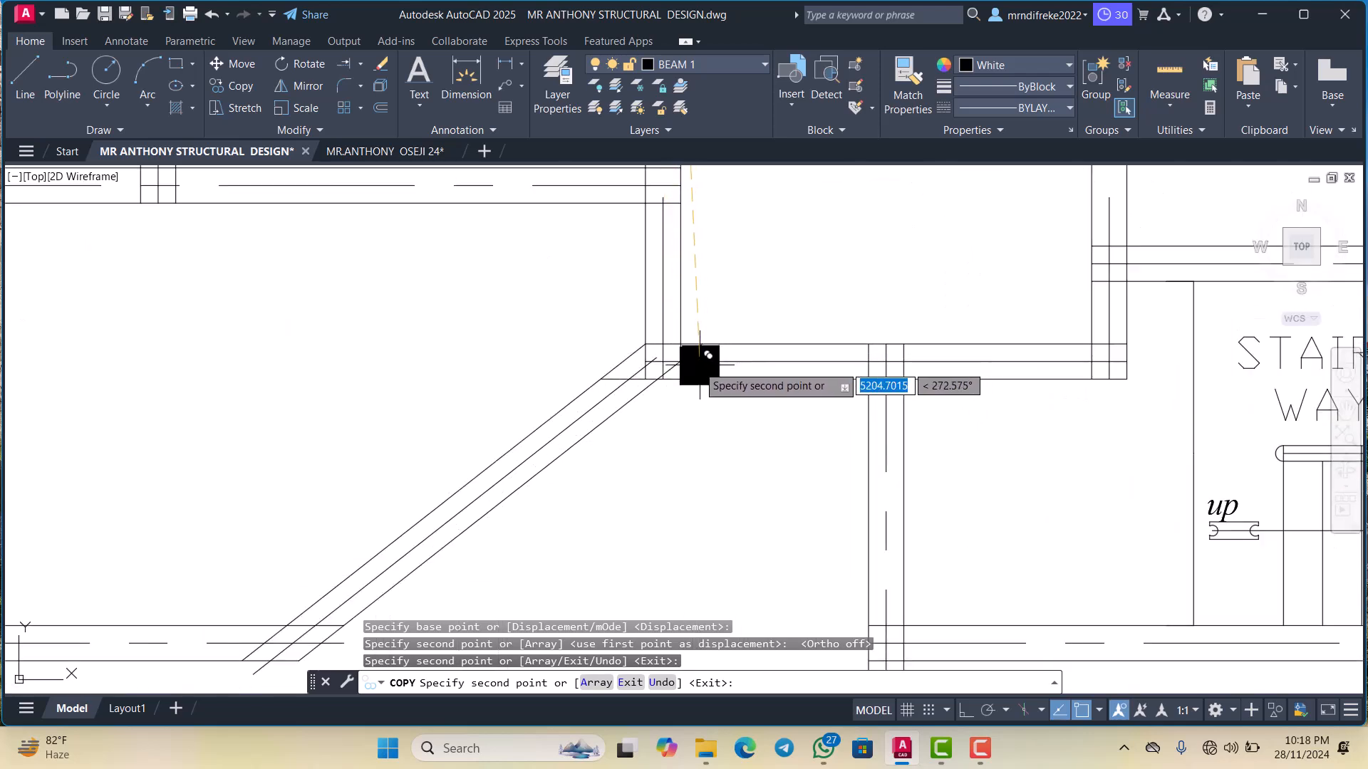
scroll(666, 344, up, 3)
click(639, 426)
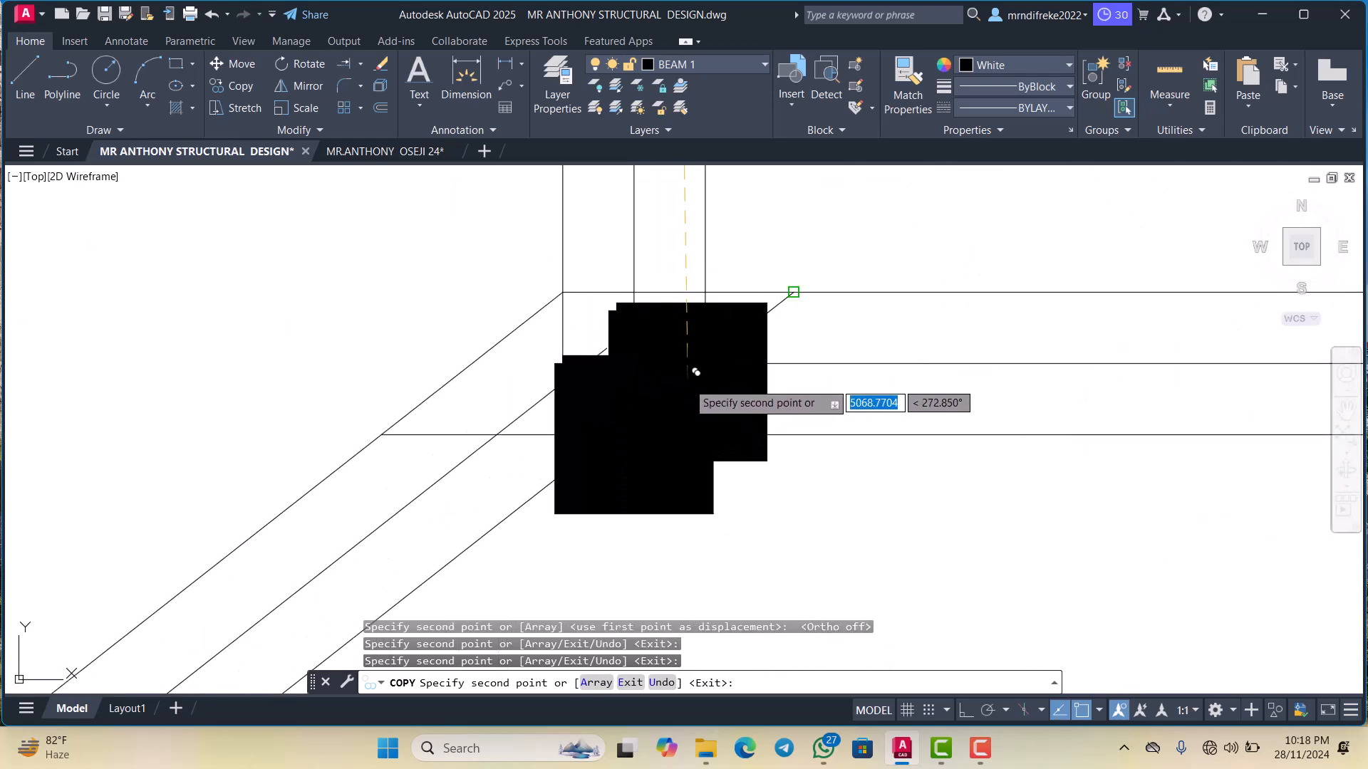
Place column copies at both ends of the beam above the stairway, at grid intersections H/6 and L/6
scroll(756, 349, down, 3)
scroll(769, 358, down, 6)
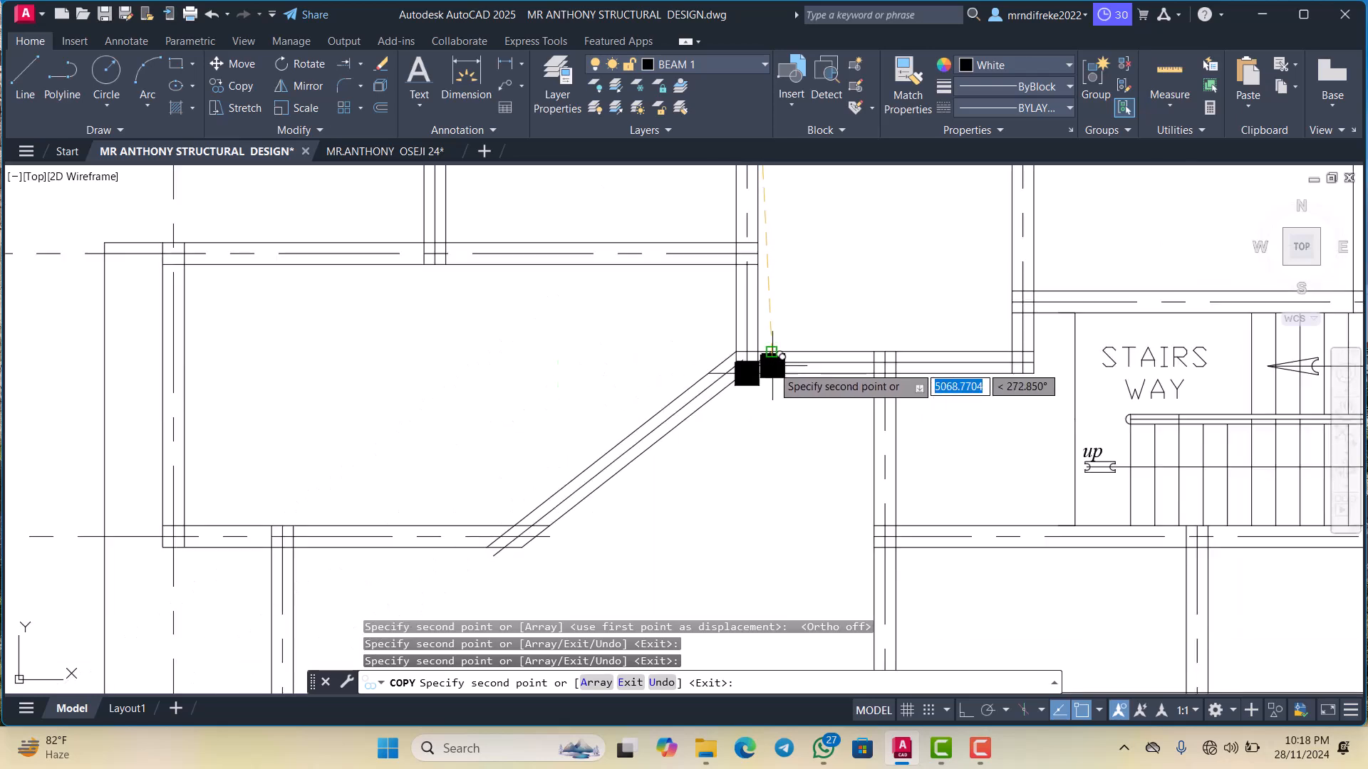
scroll(898, 356, up, 3)
scroll(858, 395, down, 4)
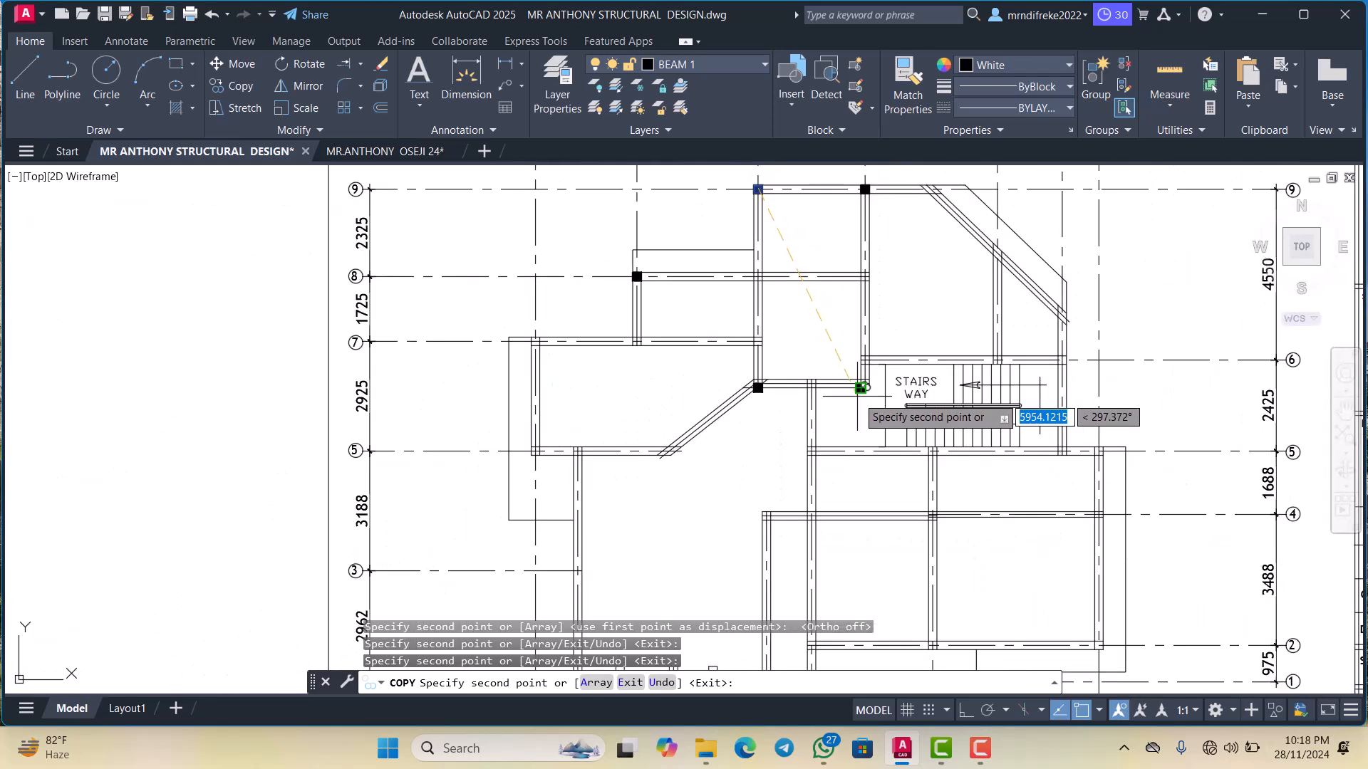
scroll(860, 388, up, 8)
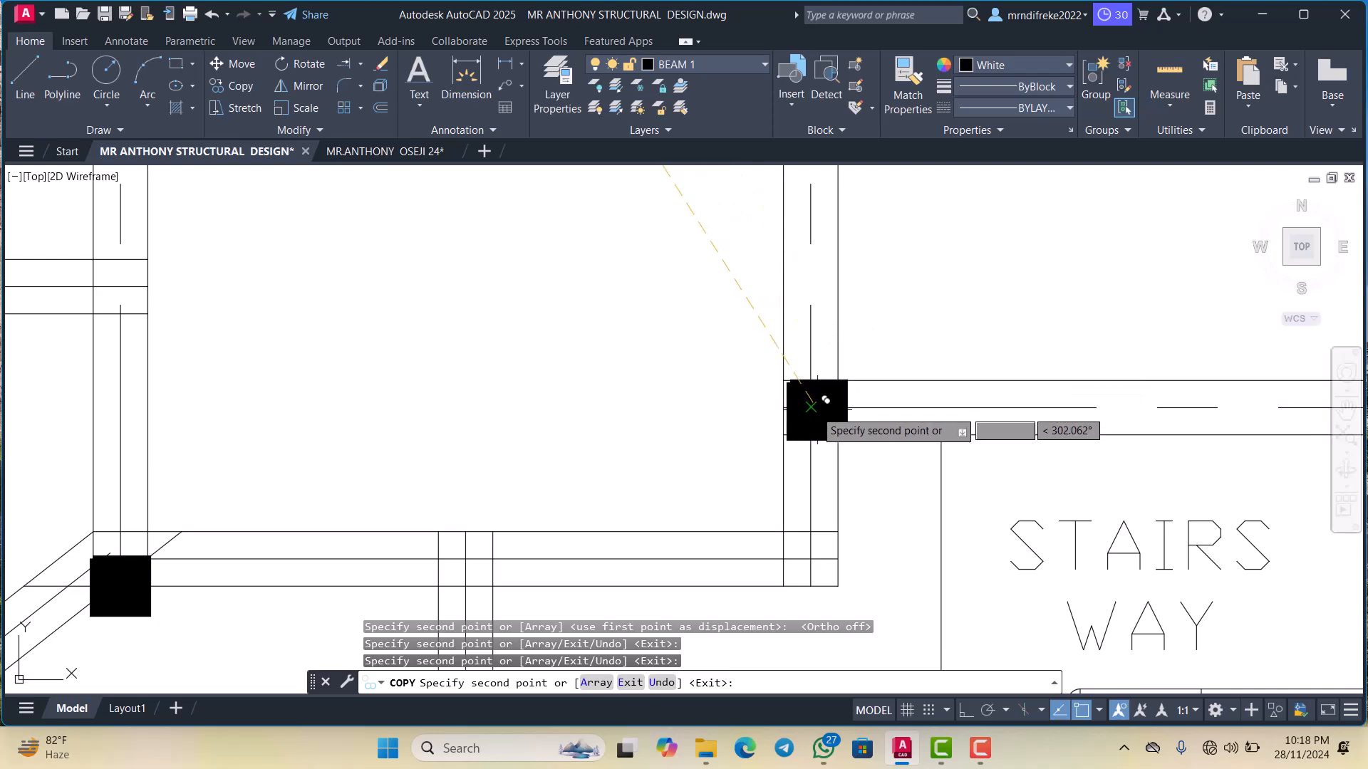
scroll(810, 407, down, 5)
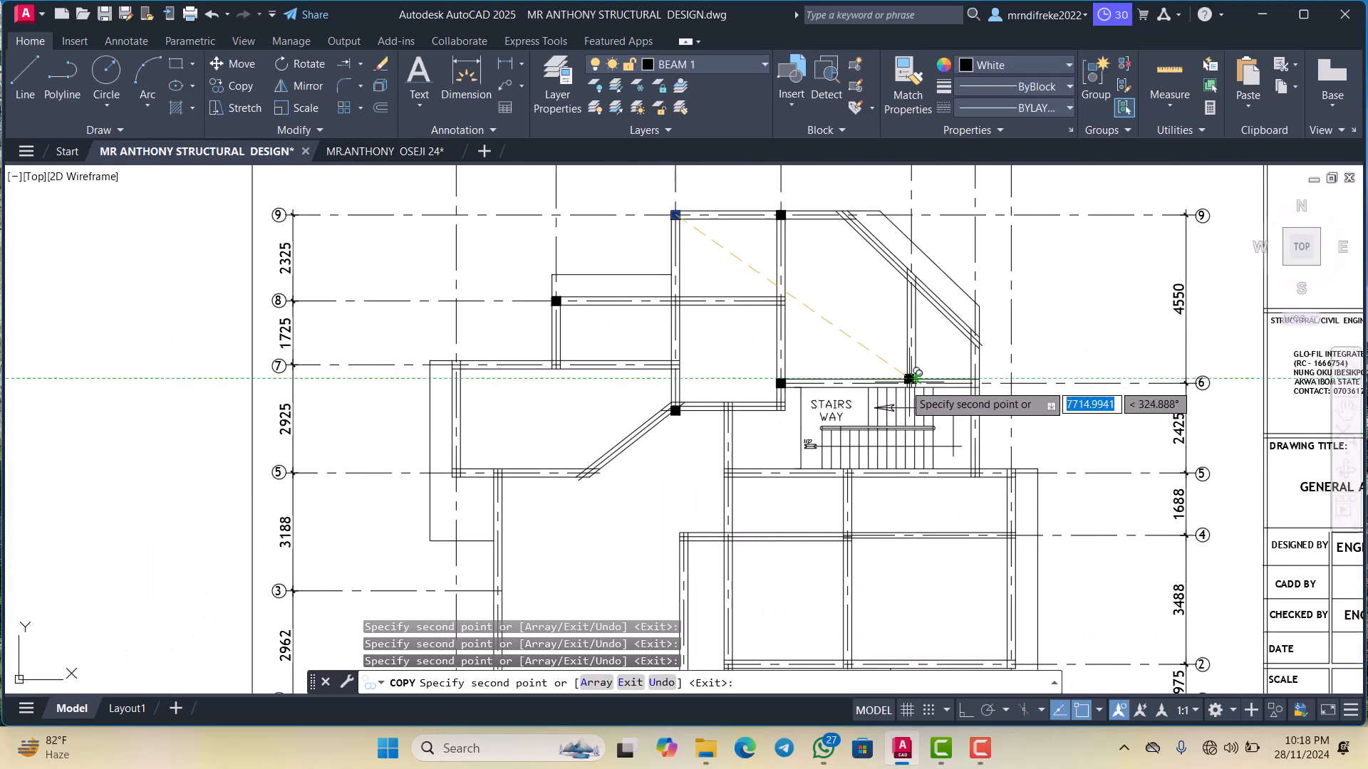
scroll(914, 375, up, 8)
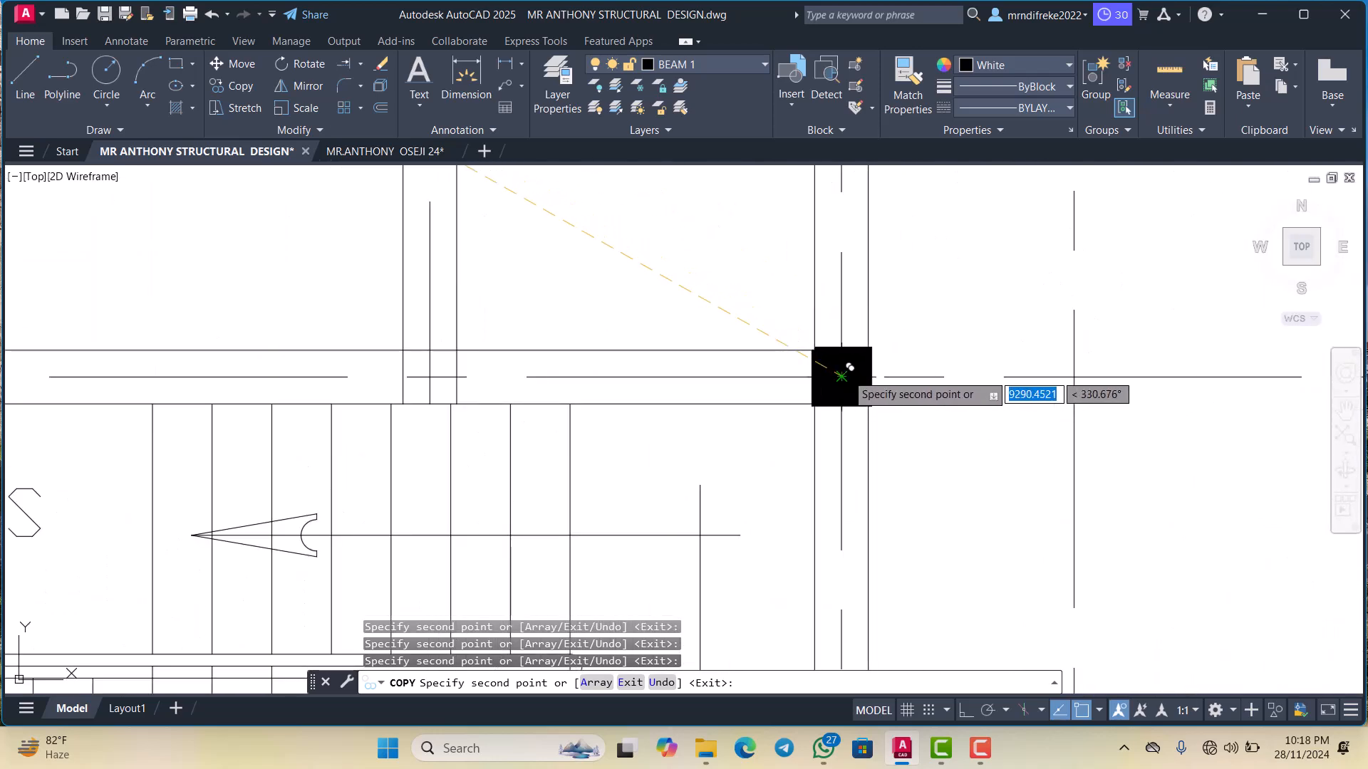
Place a column copy at the beam corner on grid lines A and 7
scroll(884, 388, down, 8)
scroll(748, 384, up, 6)
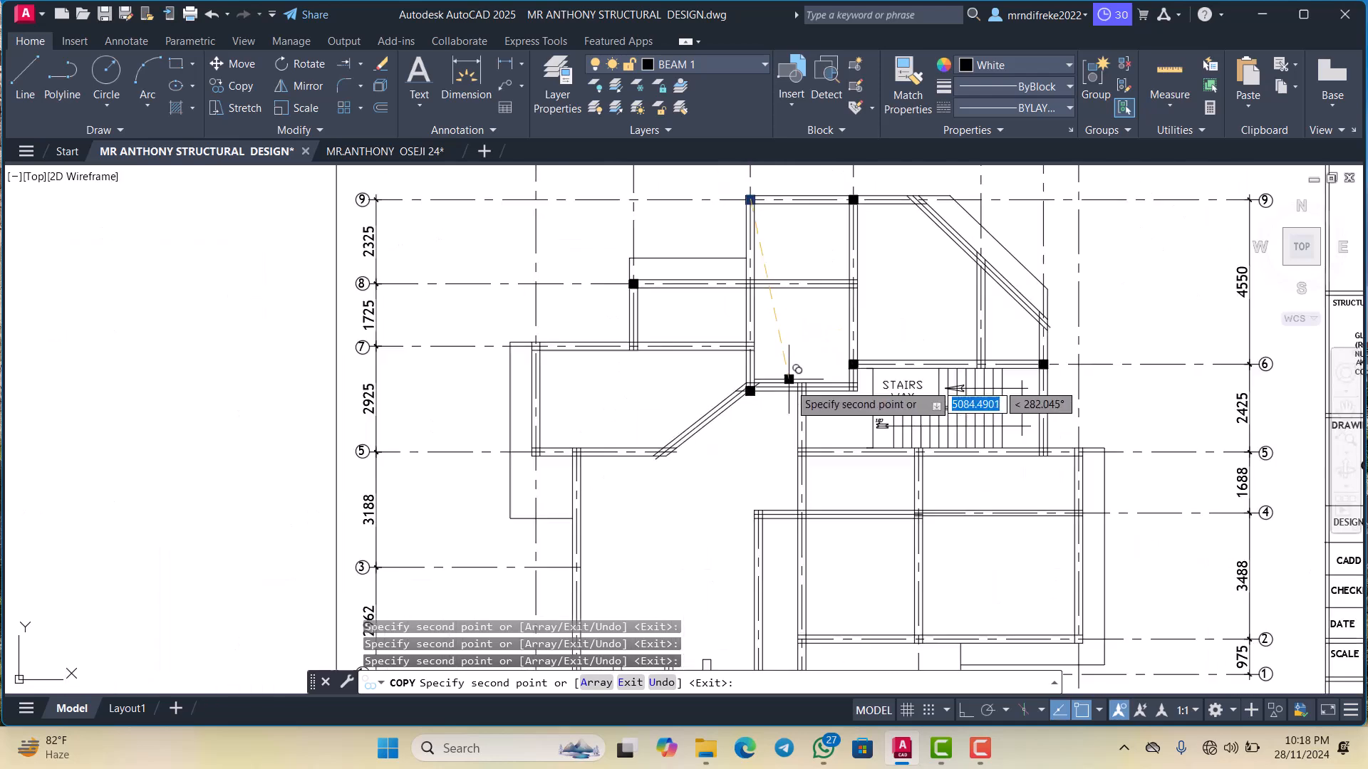
scroll(627, 427, up, 2)
scroll(627, 251, up, 9)
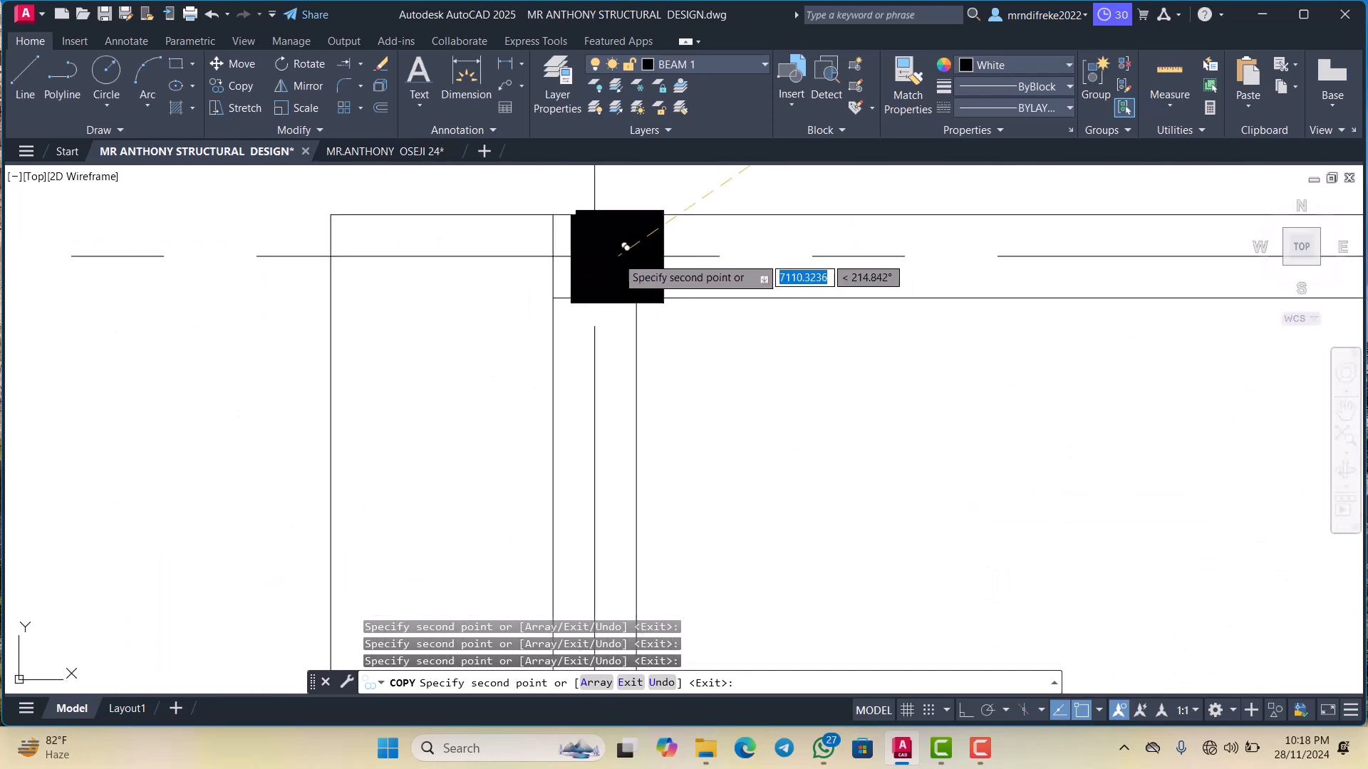
Place column copies where the vertical beam just right of grid line A meets grid lines 3 and 5
scroll(661, 281, down, 5)
scroll(661, 378, up, 4)
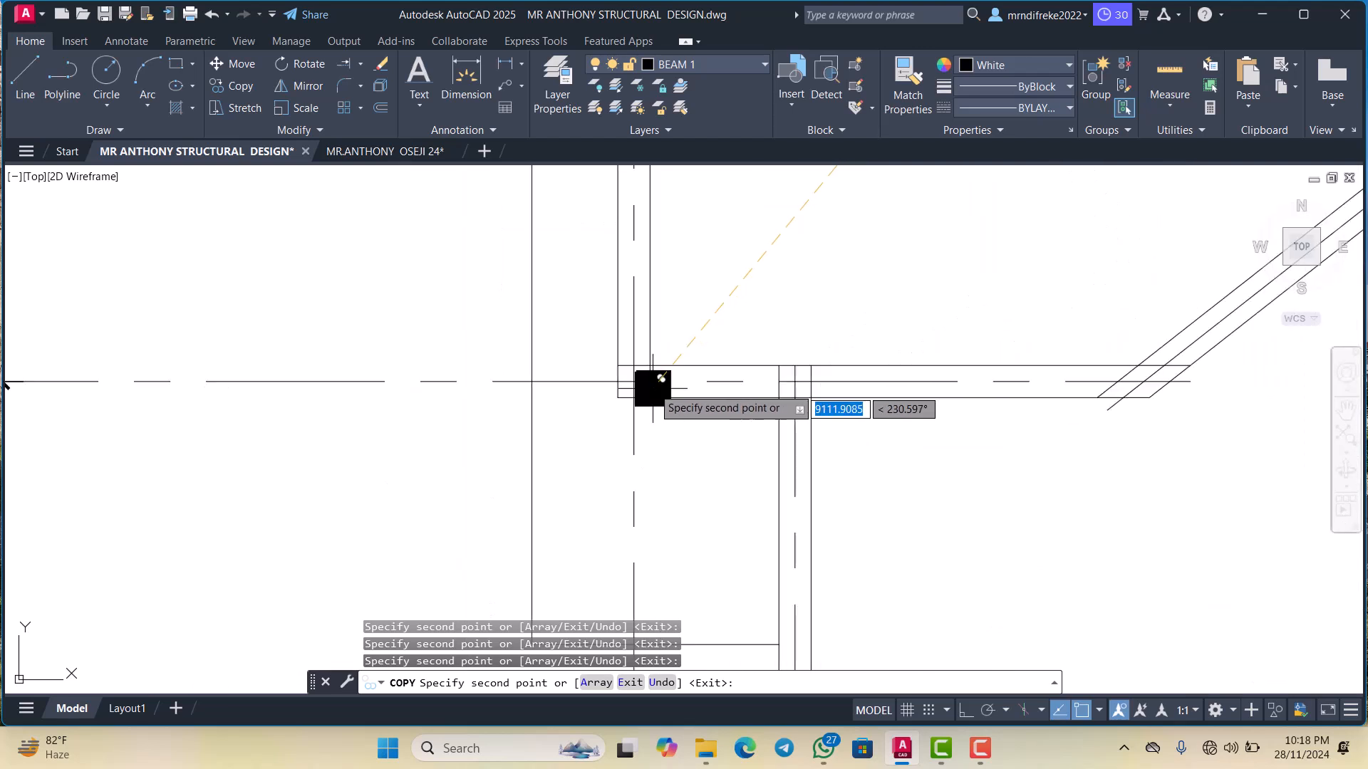
scroll(634, 381, down, 5)
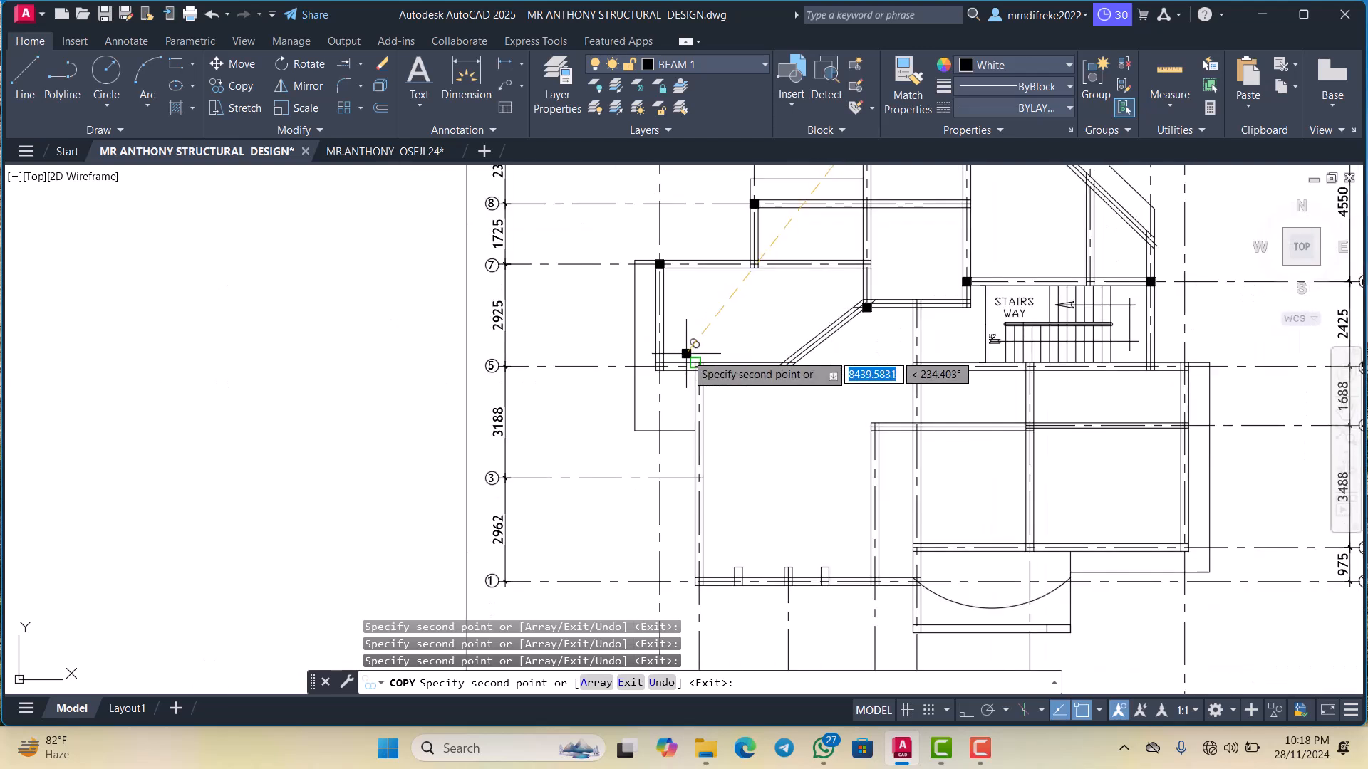
scroll(689, 506, up, 4)
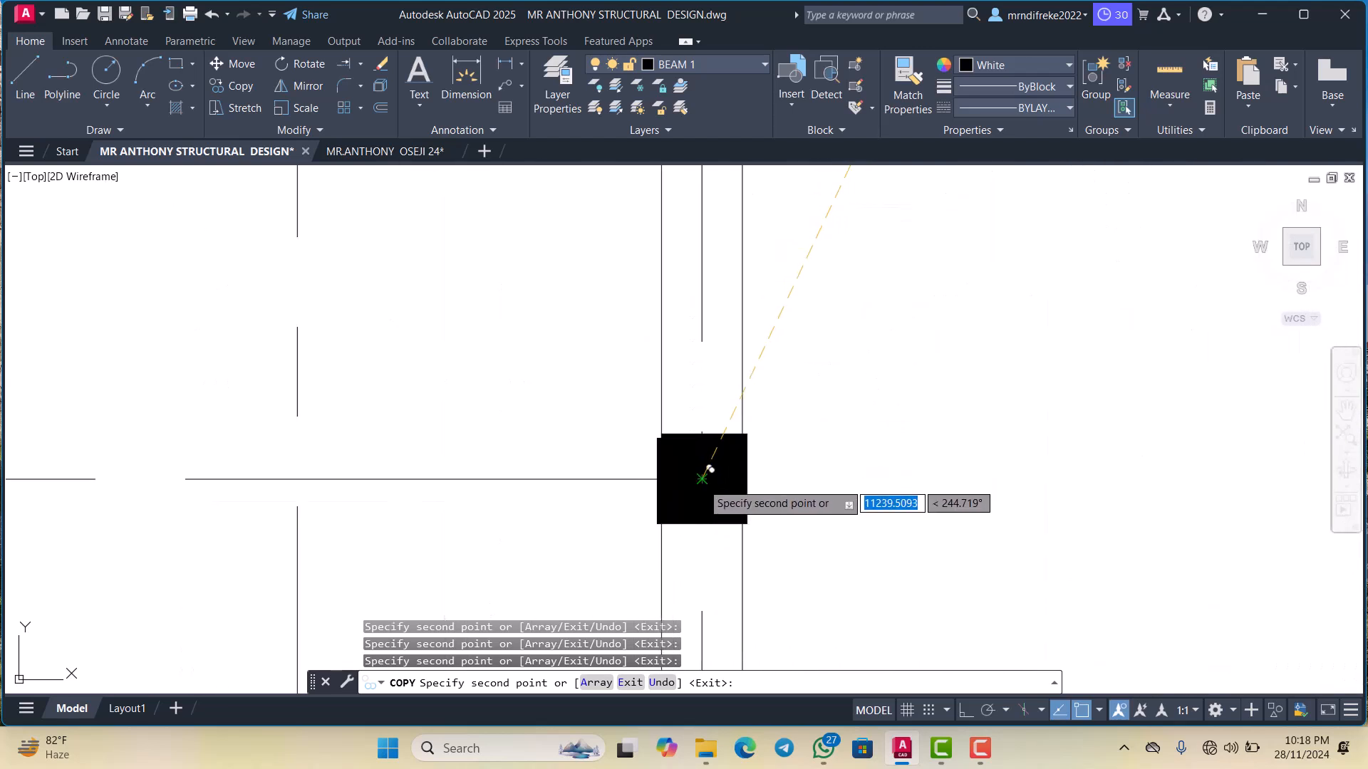
scroll(727, 483, down, 5)
scroll(727, 421, up, 4)
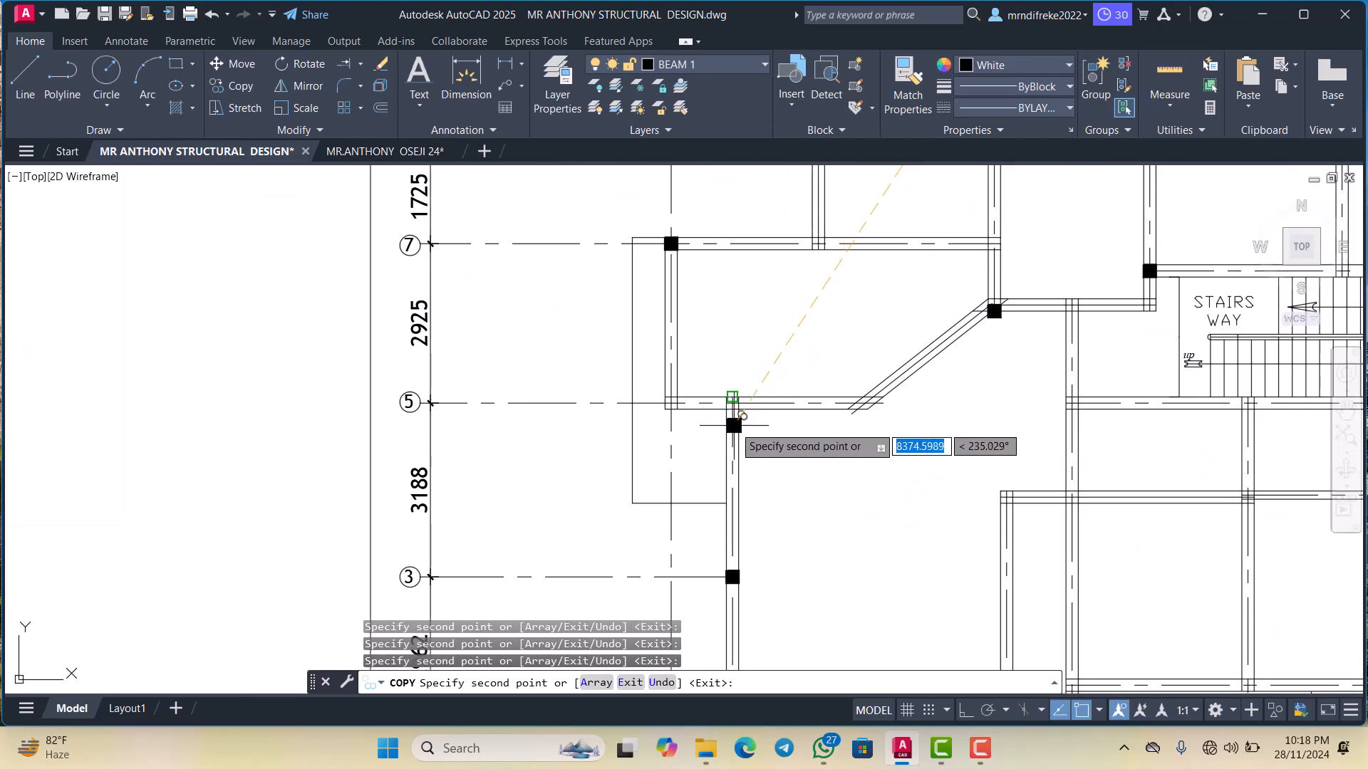
scroll(740, 418, up, 5)
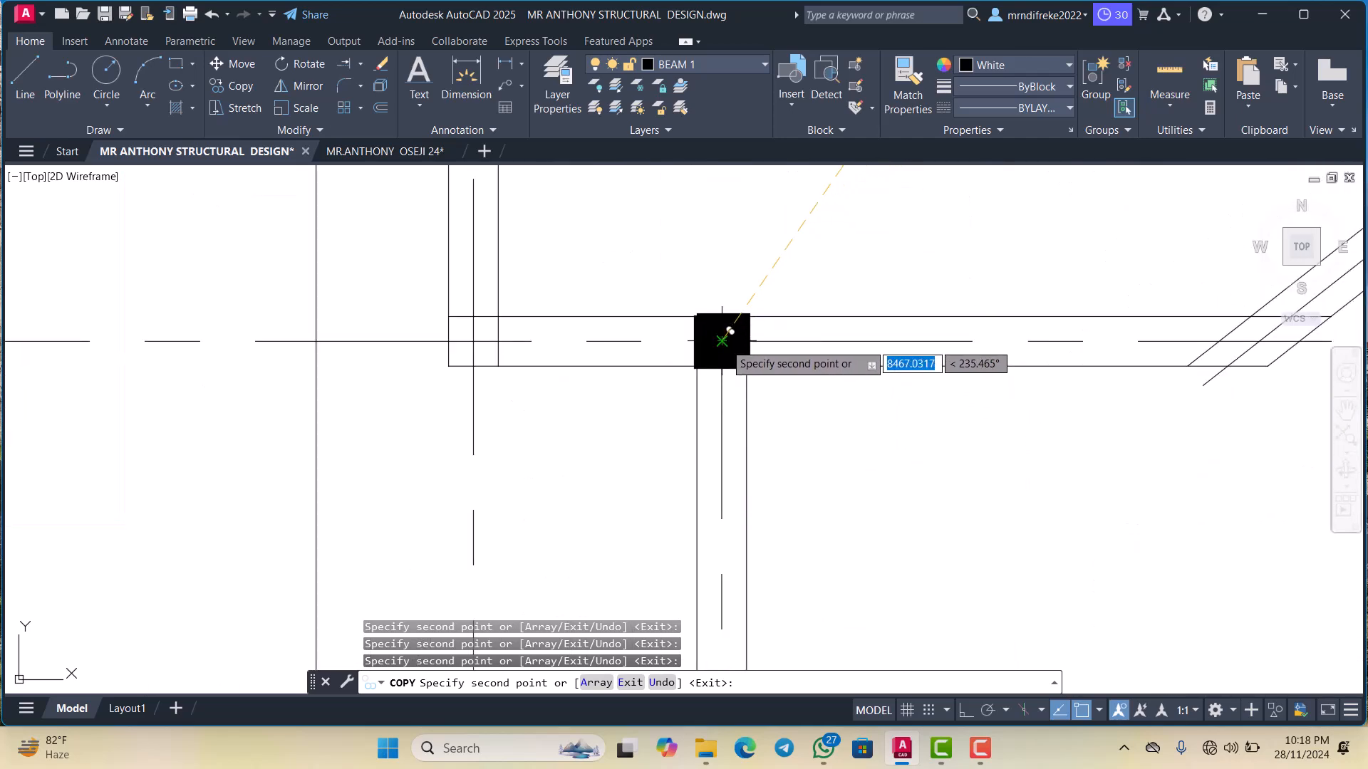
Place column copies on the beam along grid line 1, at its intersections with grid lines B and D
scroll(736, 327, down, 5)
scroll(757, 391, down, 5)
scroll(783, 421, up, 8)
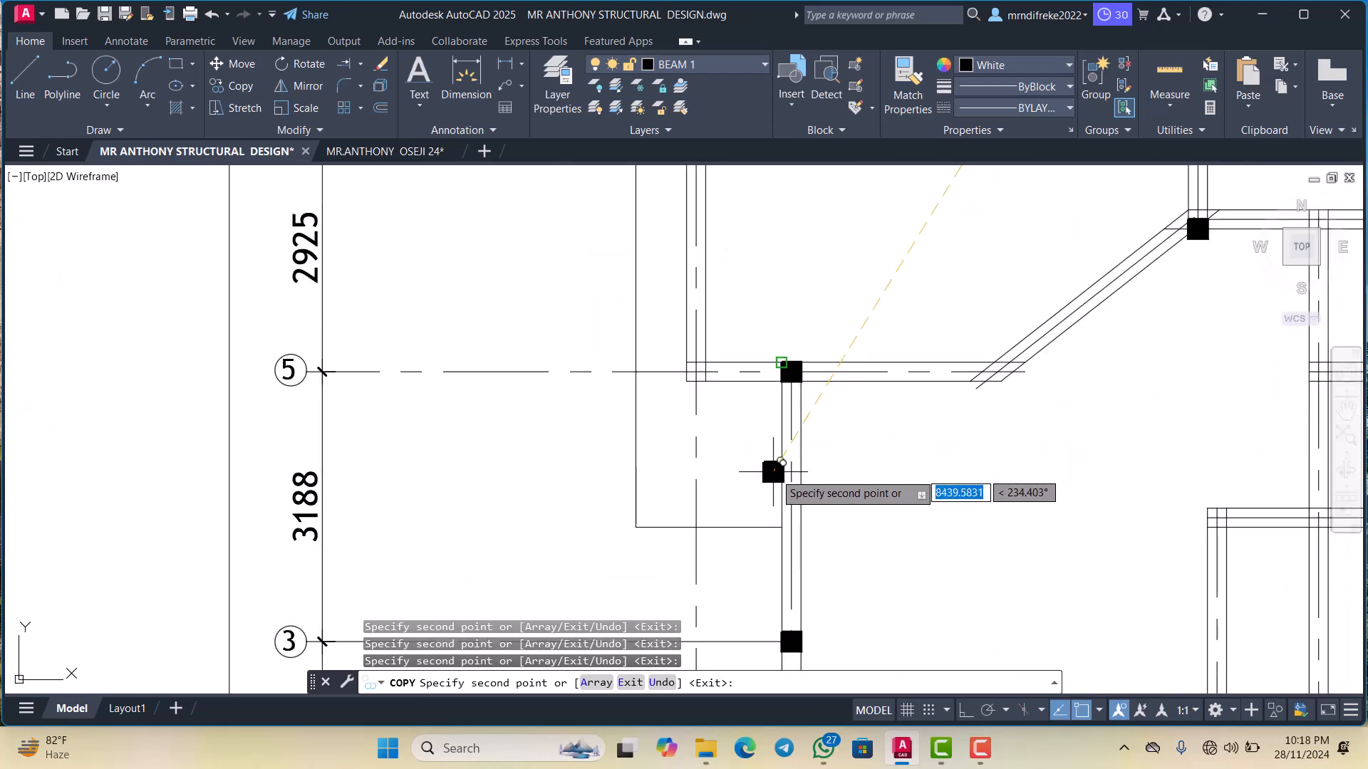
scroll(680, 335, down, 5)
scroll(696, 327, up, 3)
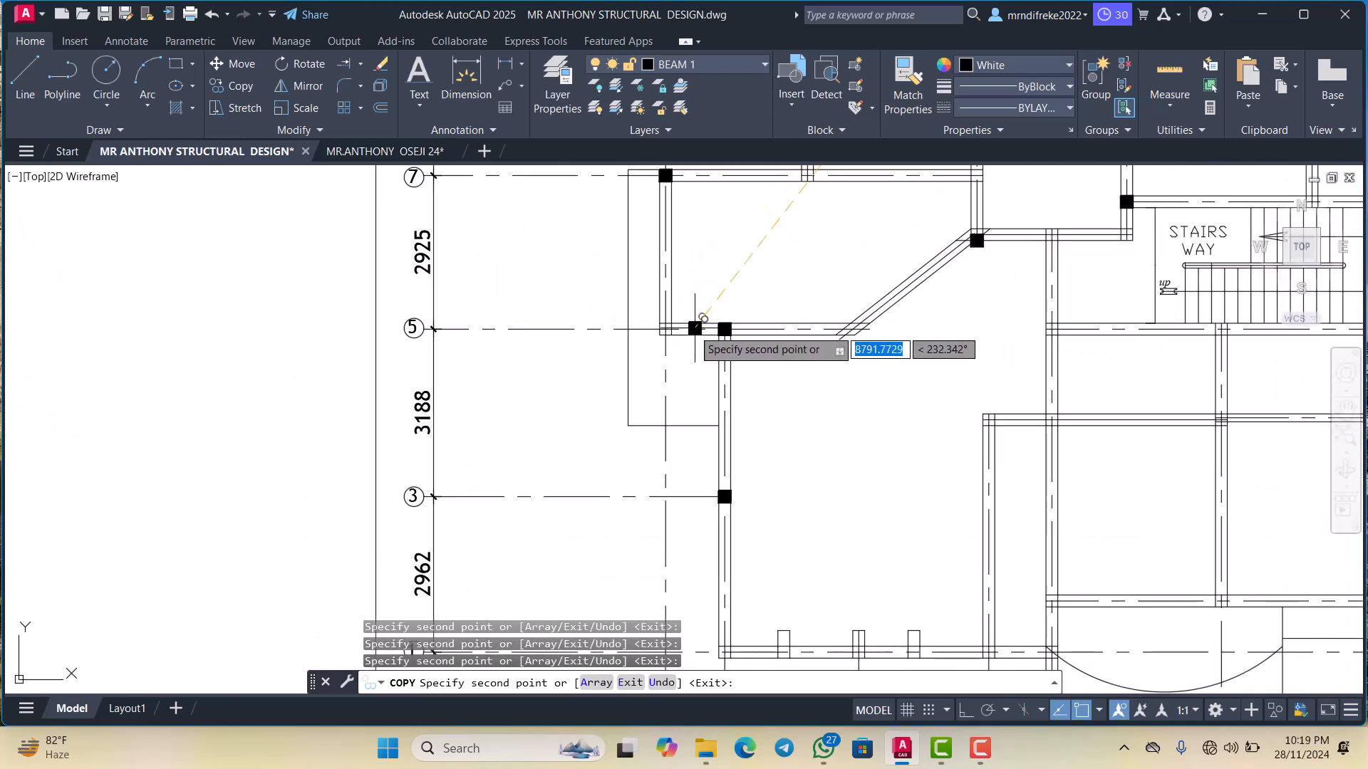
scroll(720, 329, down, 5)
scroll(720, 329, up, 10)
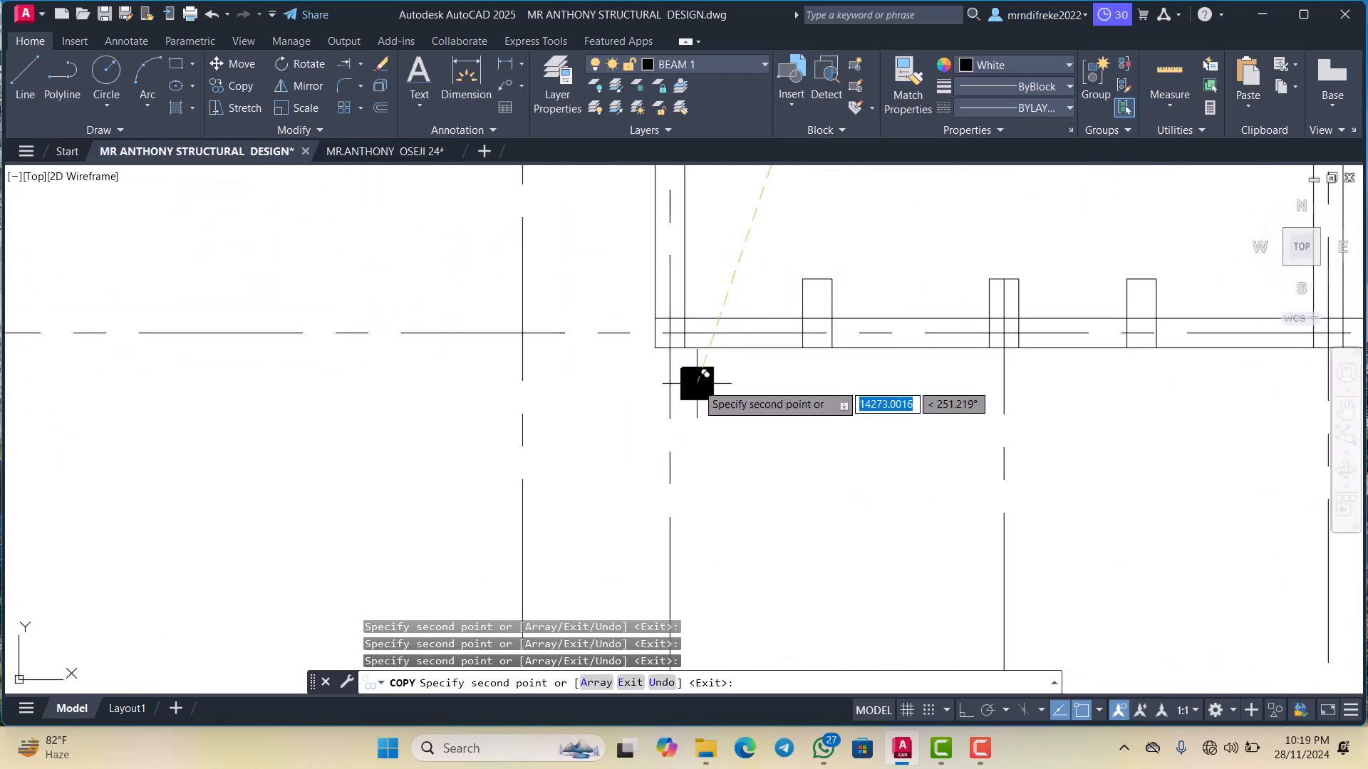
scroll(664, 285, down, 4)
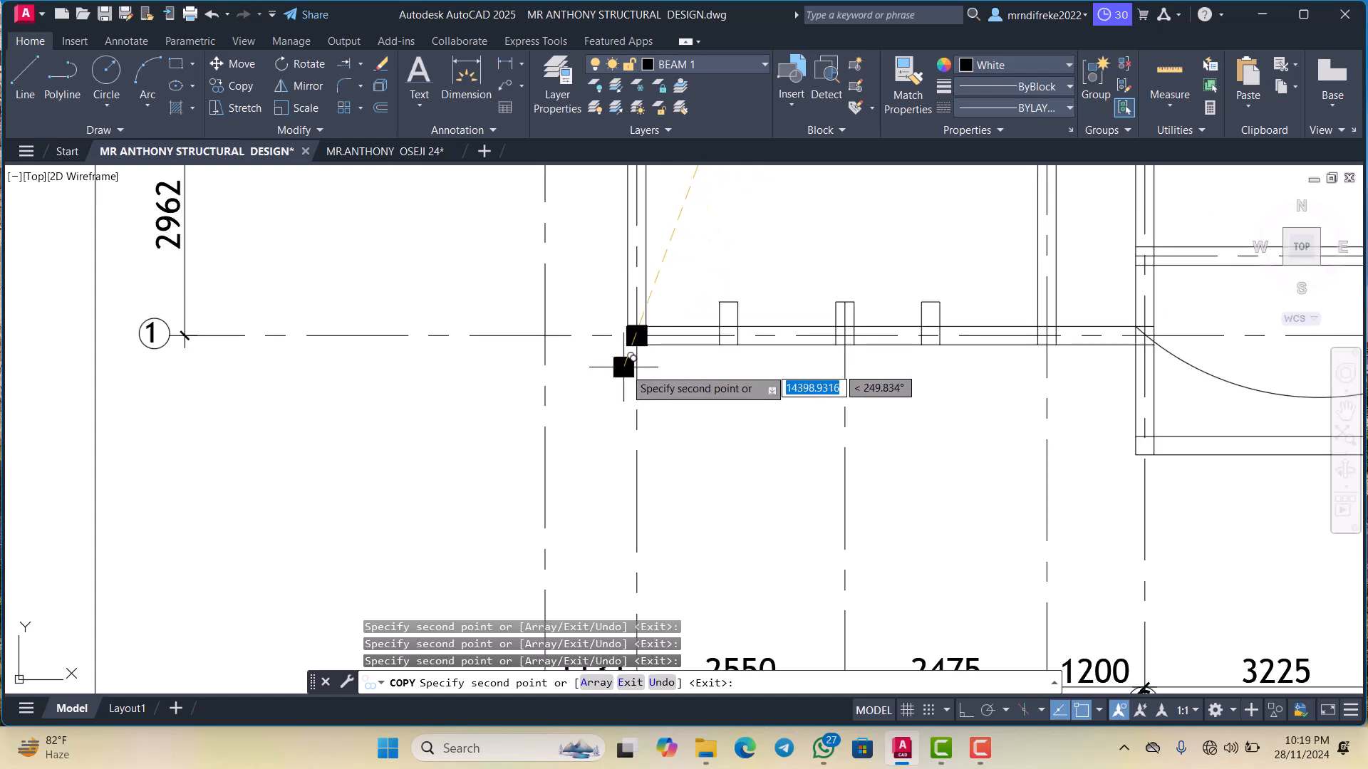
scroll(745, 344, up, 6)
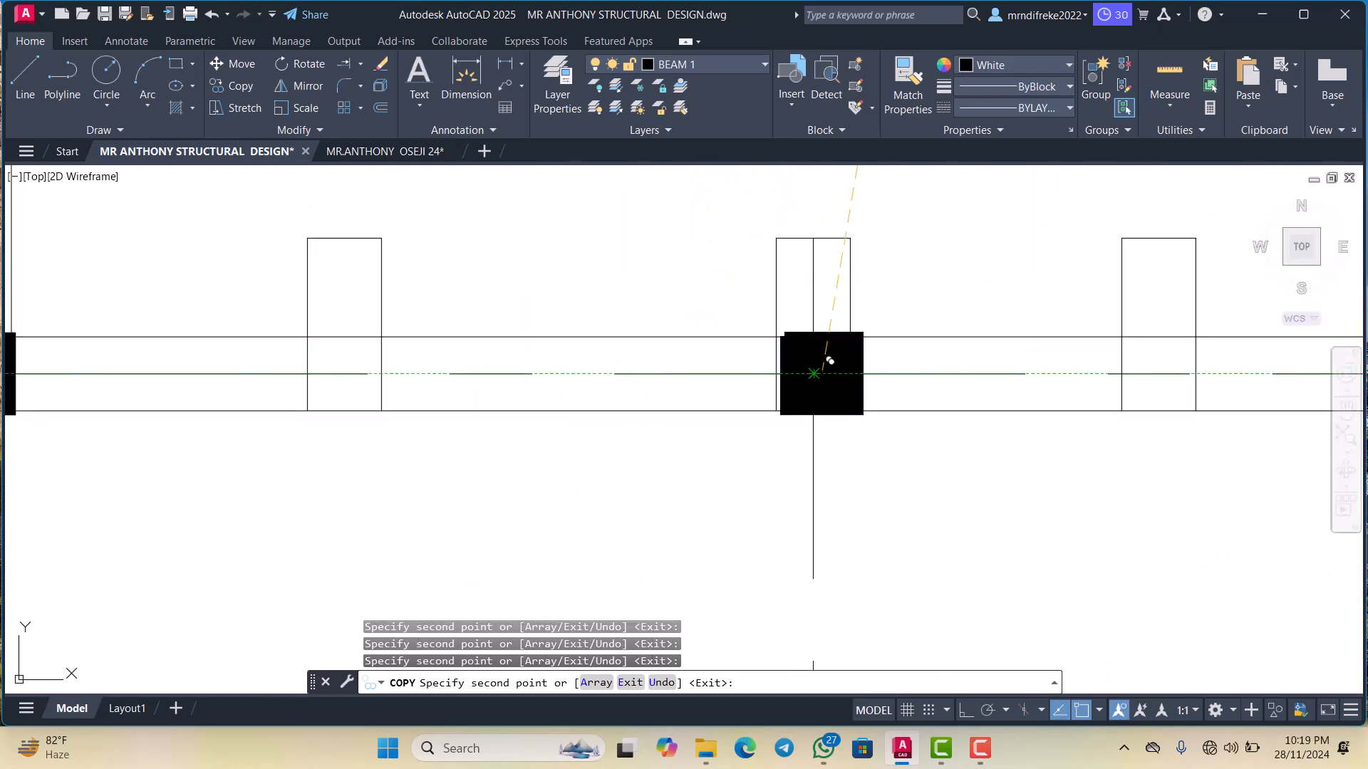
scroll(829, 361, down, 8)
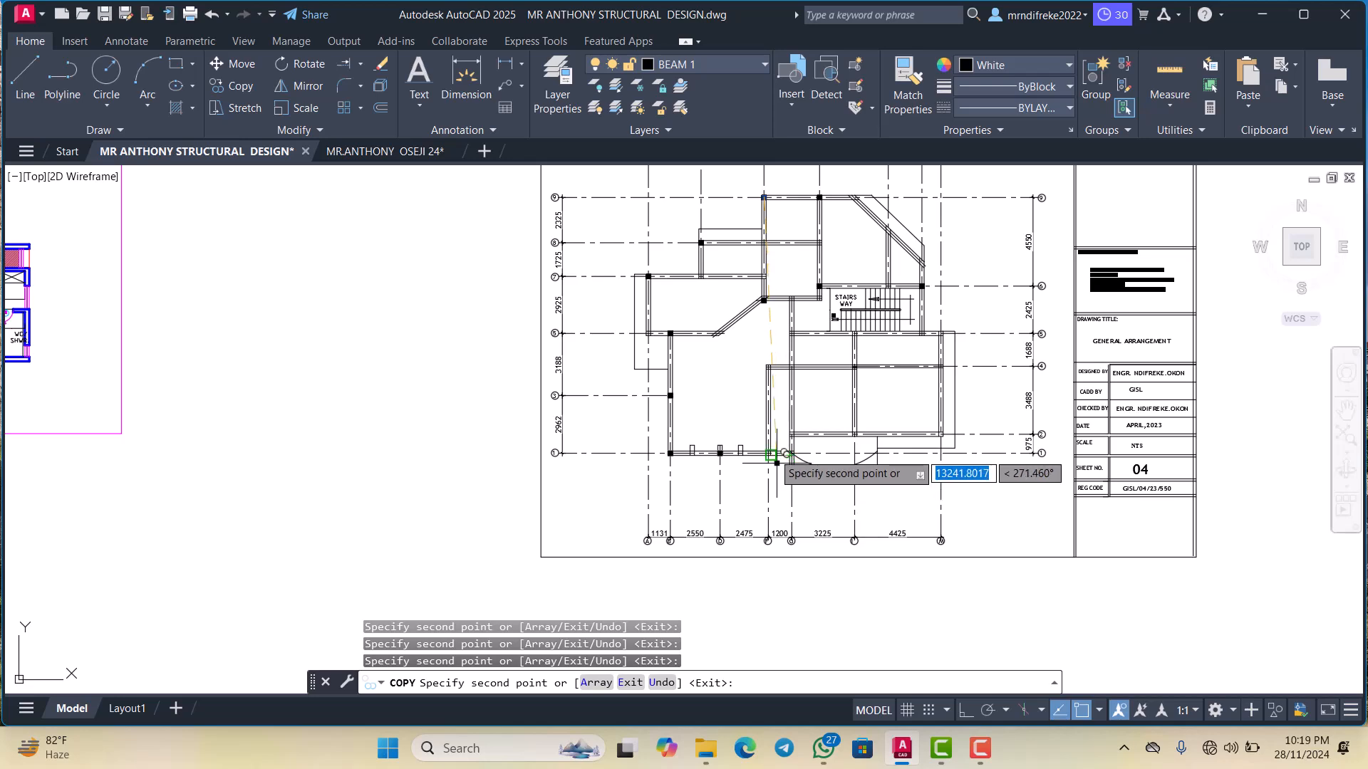
Place a column copy on grid line 1 where the beam meets the vertical beam at the start of the balcony's curved edge
scroll(784, 373, up, 5)
scroll(787, 378, down, 5)
scroll(785, 399, up, 4)
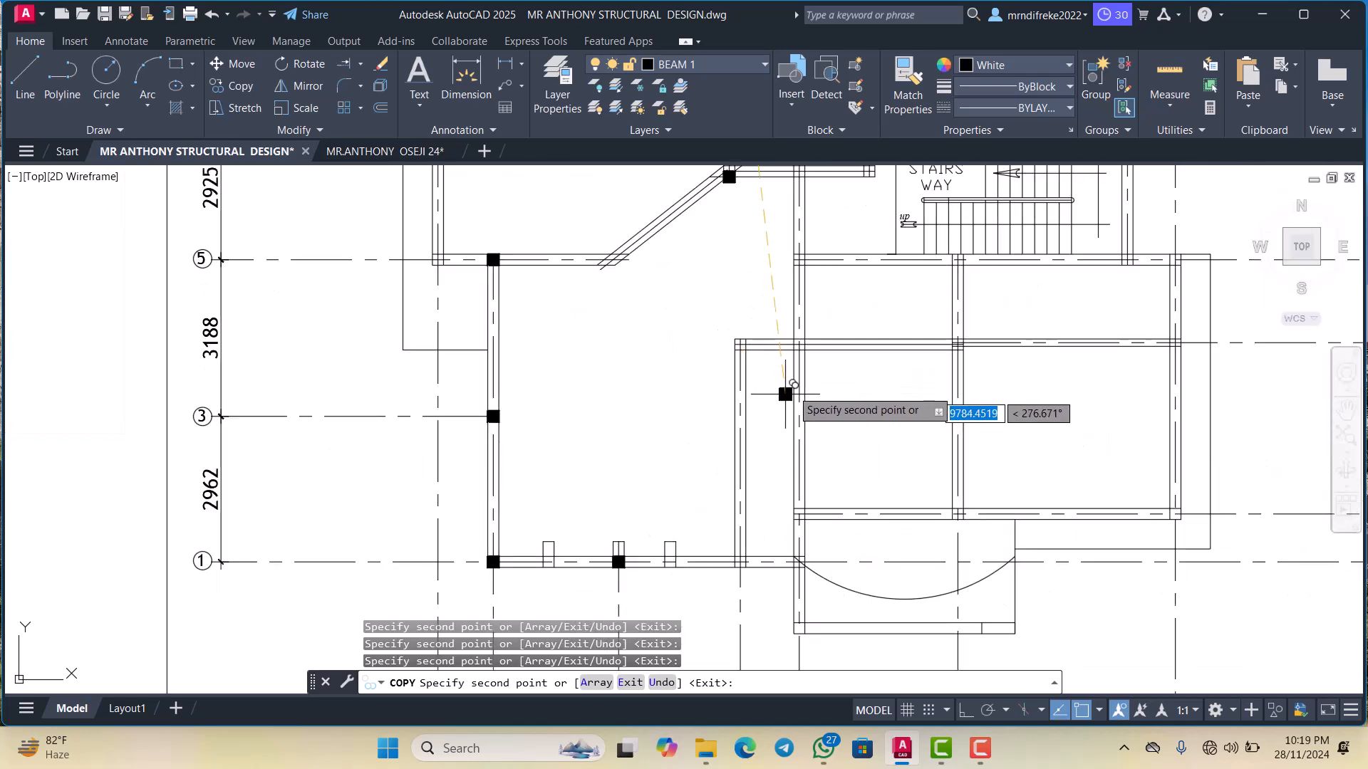
scroll(784, 449, down, 5)
scroll(801, 422, up, 5)
scroll(803, 409, down, 2)
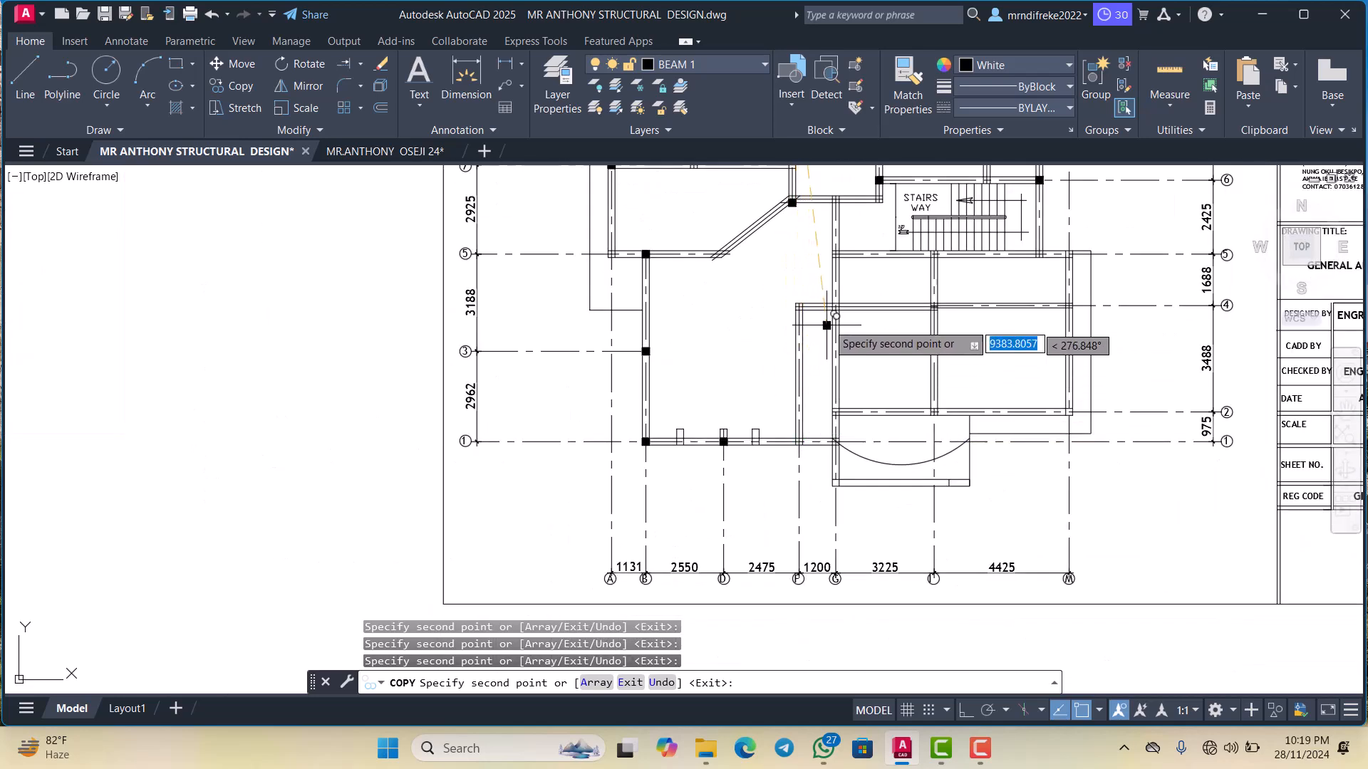
scroll(824, 351, down, 3)
scroll(830, 327, up, 3)
scroll(791, 479, up, 6)
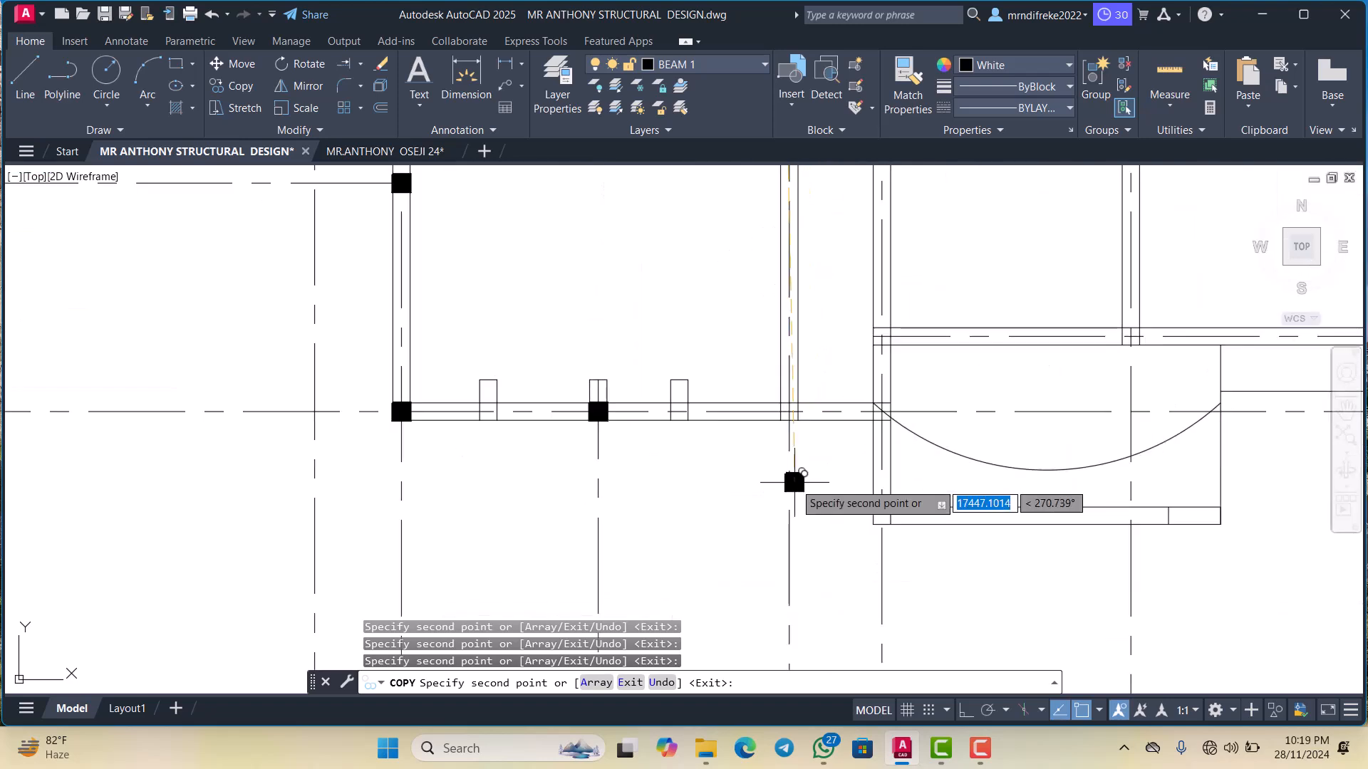
scroll(809, 434, down, 2)
scroll(784, 418, up, 2)
scroll(824, 391, up, 2)
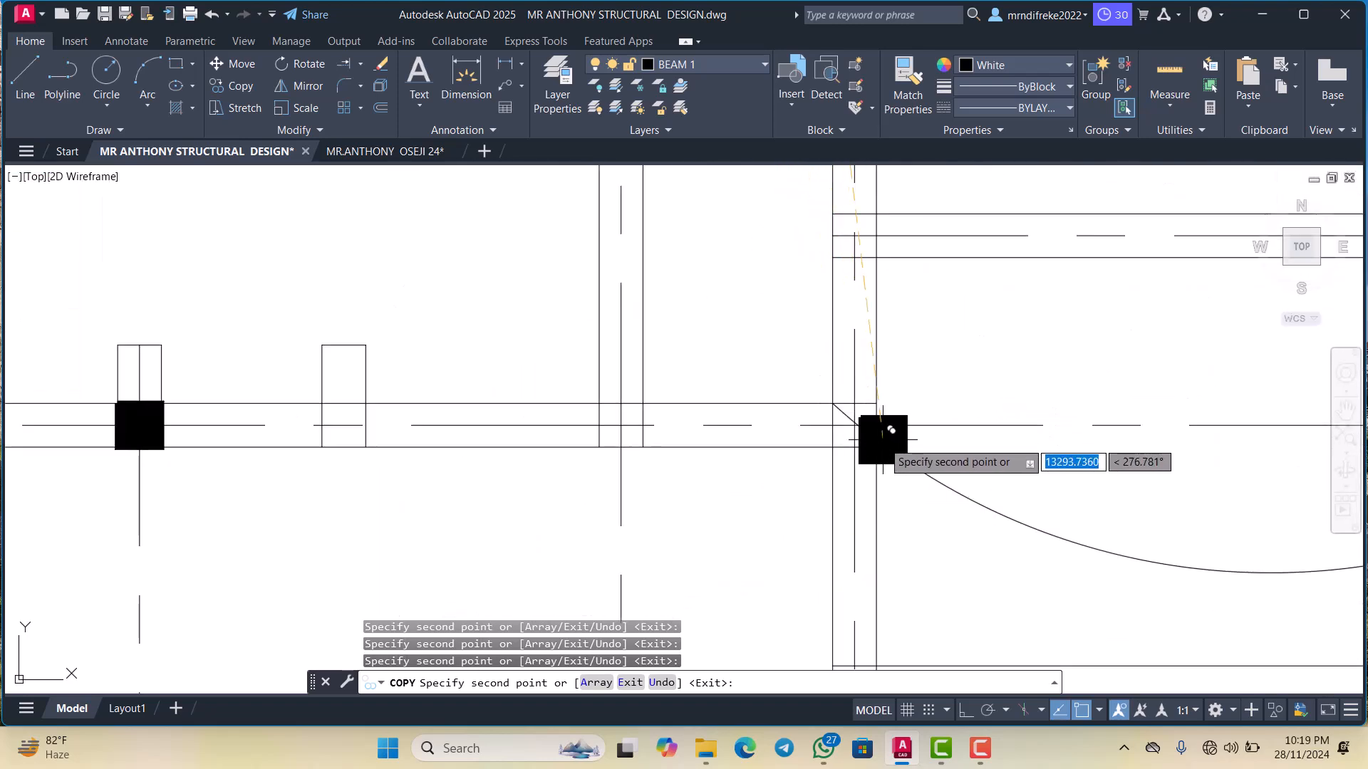
scroll(859, 426, down, 4)
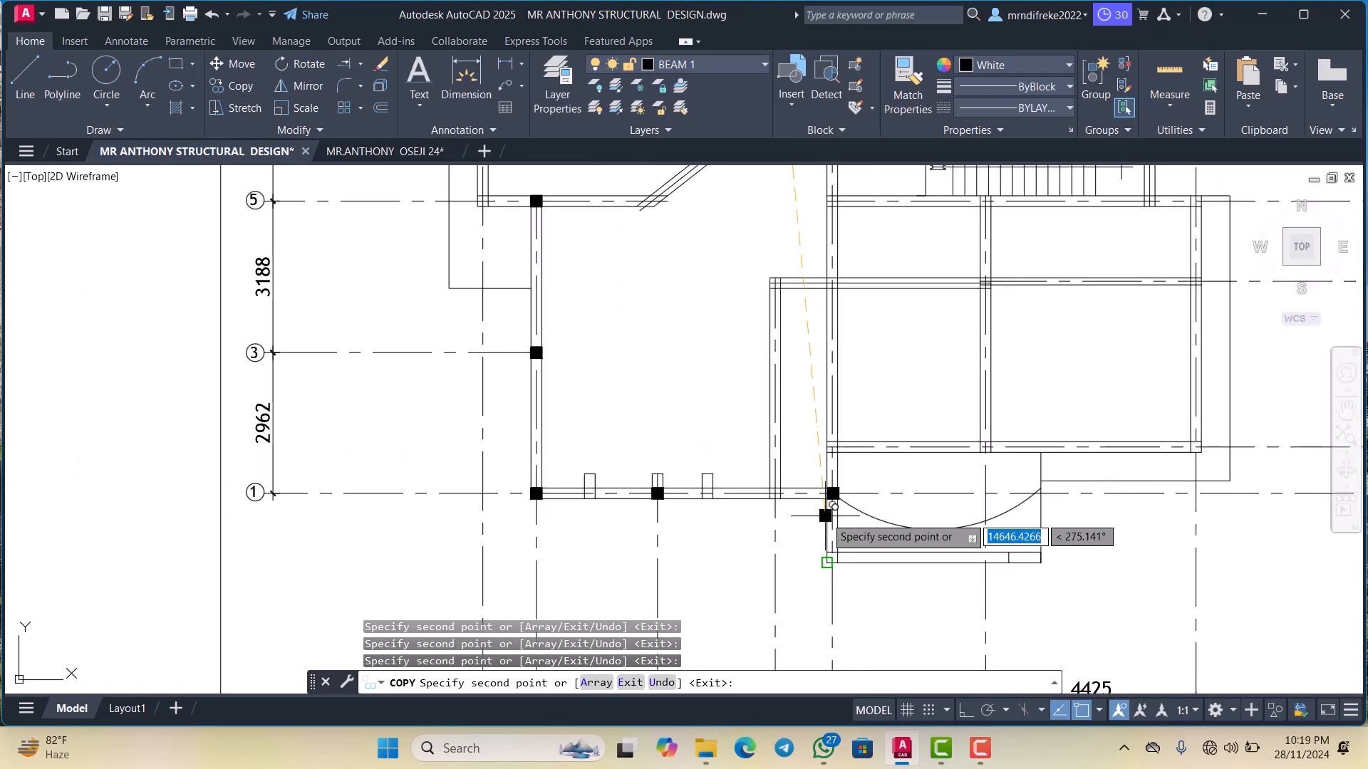
Place column copies where the beam on grid line 4 crosses the two inner vertical beams
scroll(832, 484, down, 1)
scroll(832, 470, up, 2)
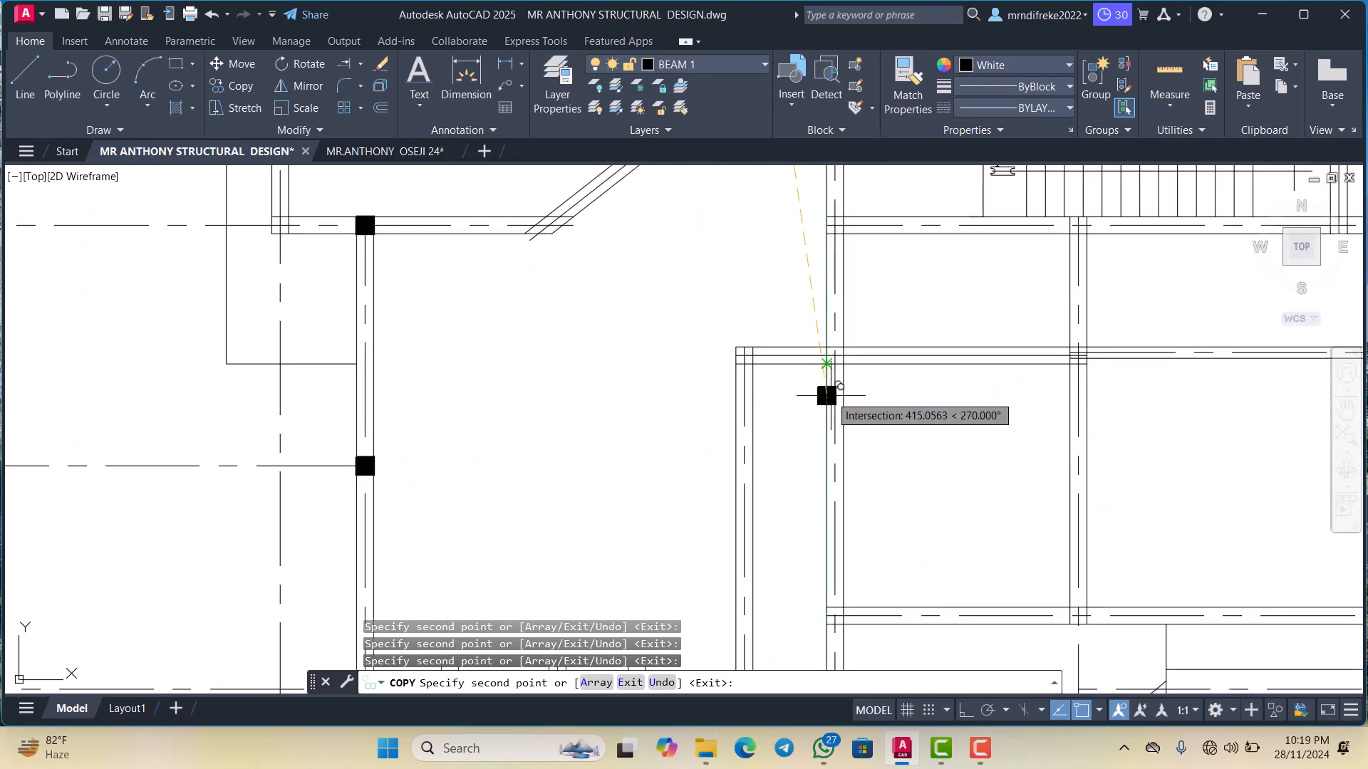
scroll(828, 396, down, 2)
scroll(833, 388, up, 2)
scroll(837, 399, down, 2)
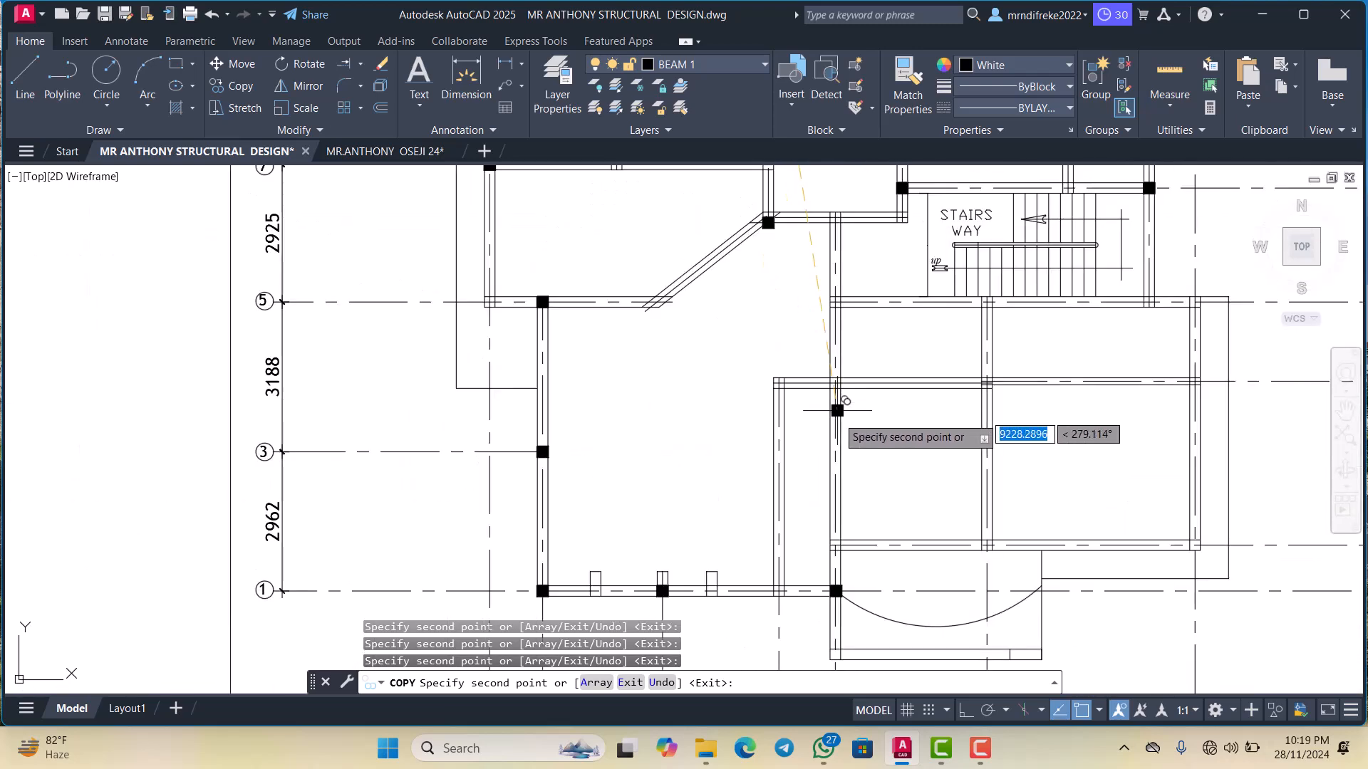
scroll(841, 413, down, 1)
scroll(847, 392, up, 3)
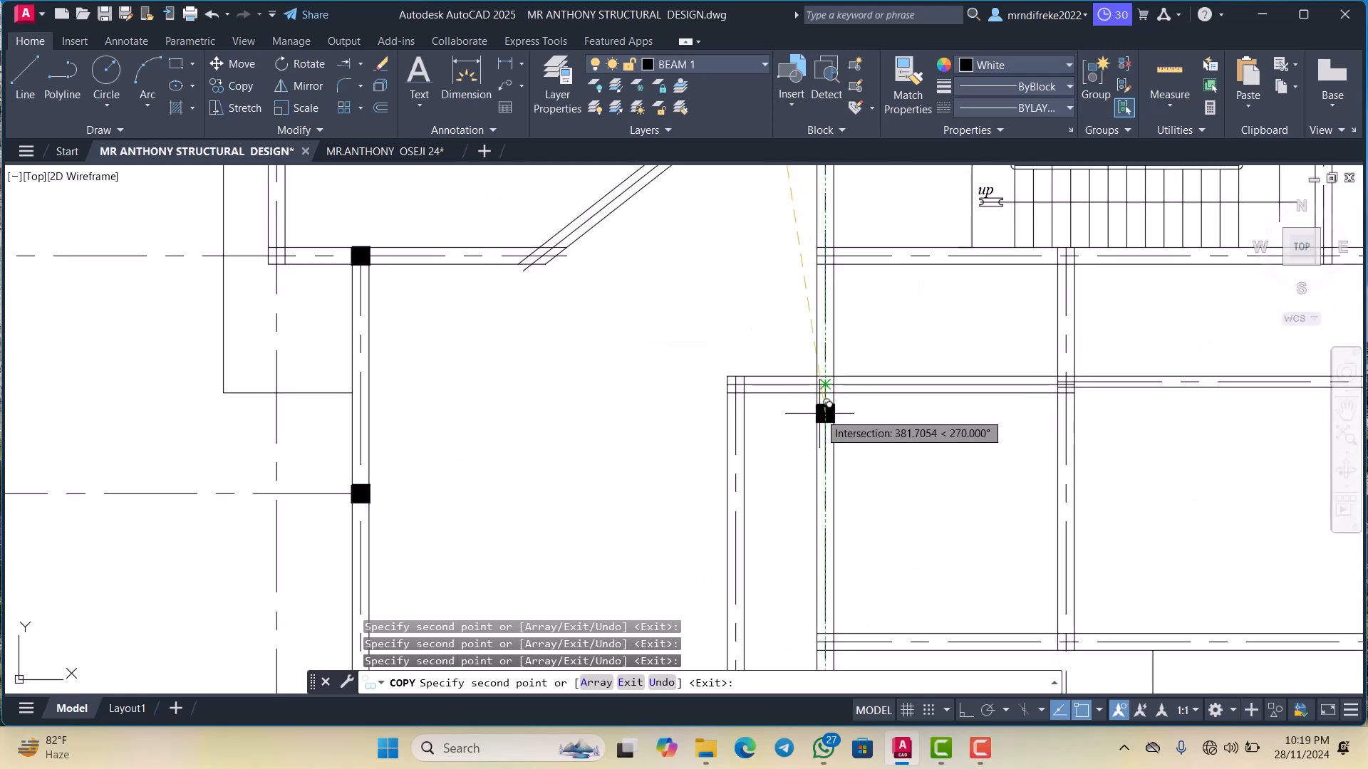
scroll(827, 404, down, 3)
scroll(826, 389, up, 5)
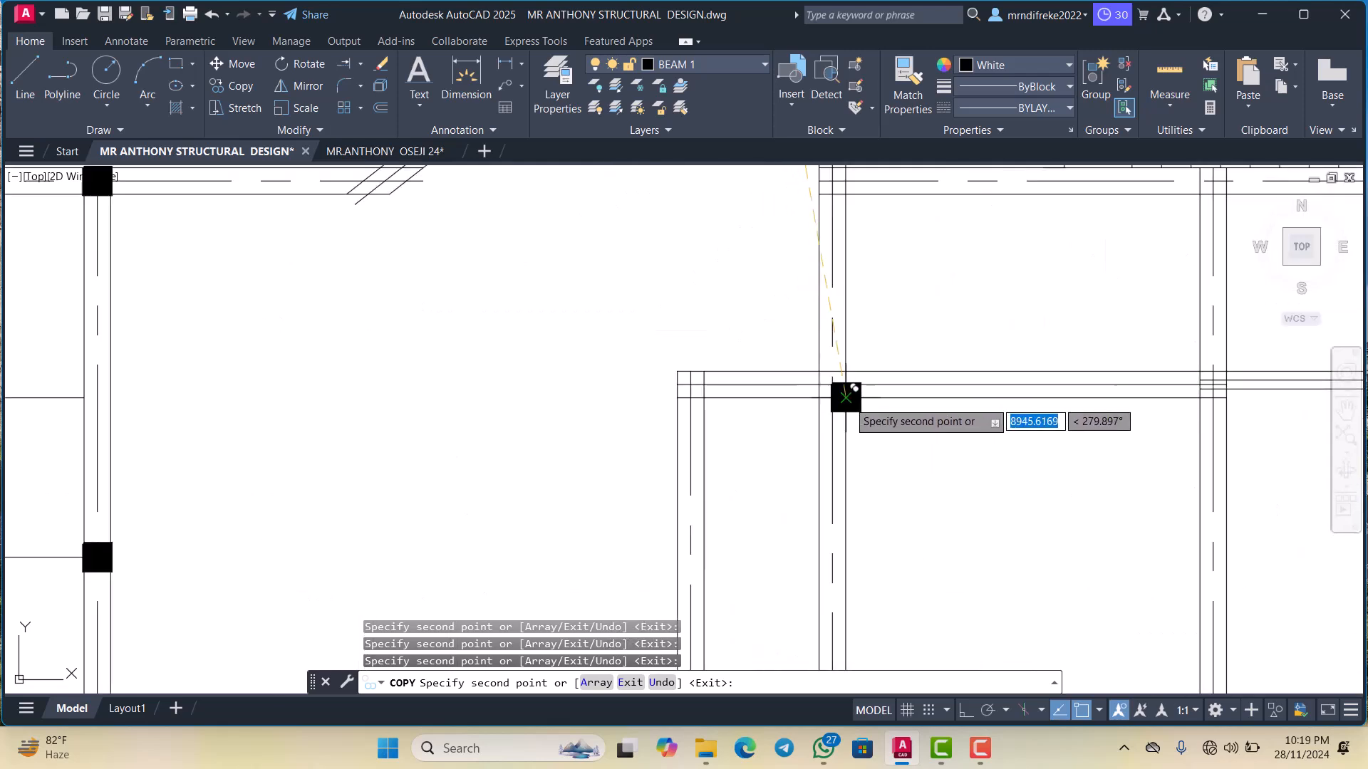
scroll(832, 388, down, 4)
scroll(836, 399, up, 6)
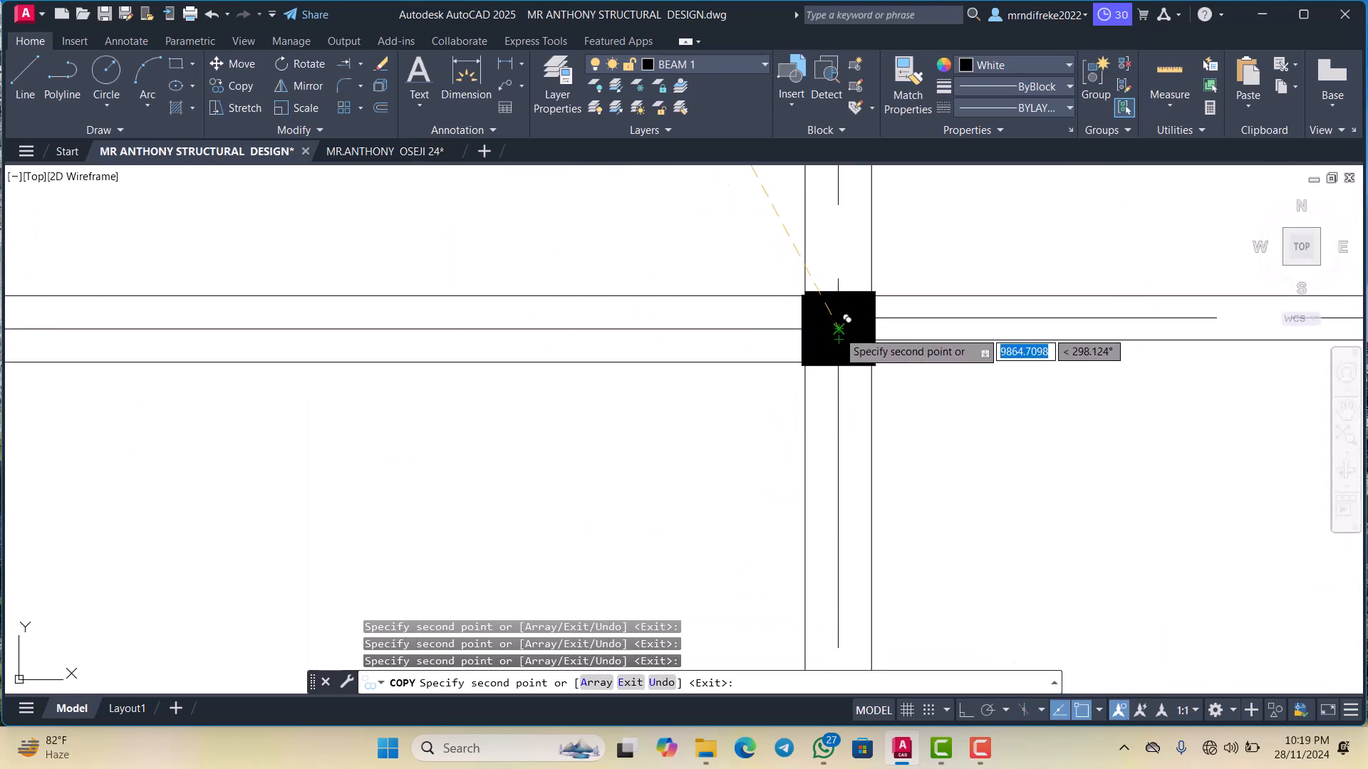
scroll(838, 329, down, 4)
Place column copies on grid line 5 below the stairway, at the middle vertical beam and at grid line L
scroll(803, 426, down, 3)
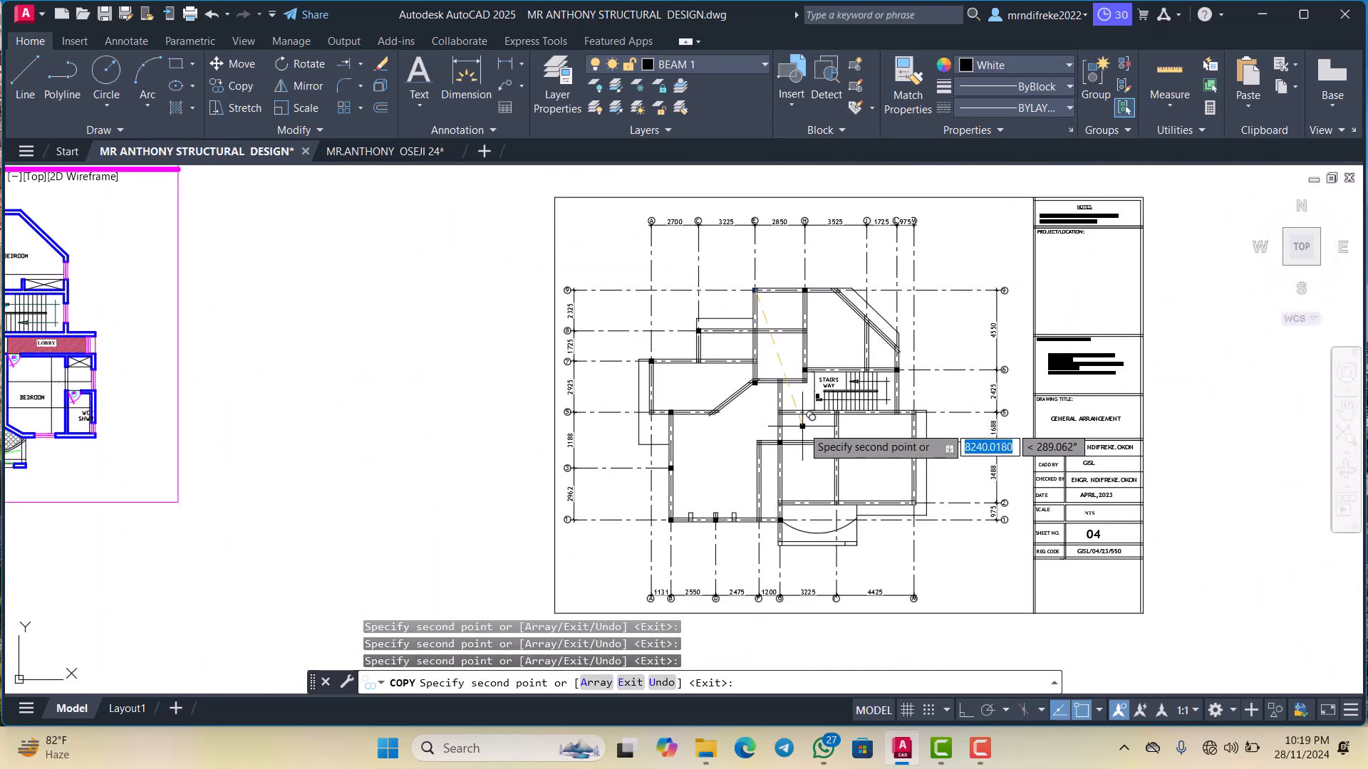
scroll(801, 418, up, 4)
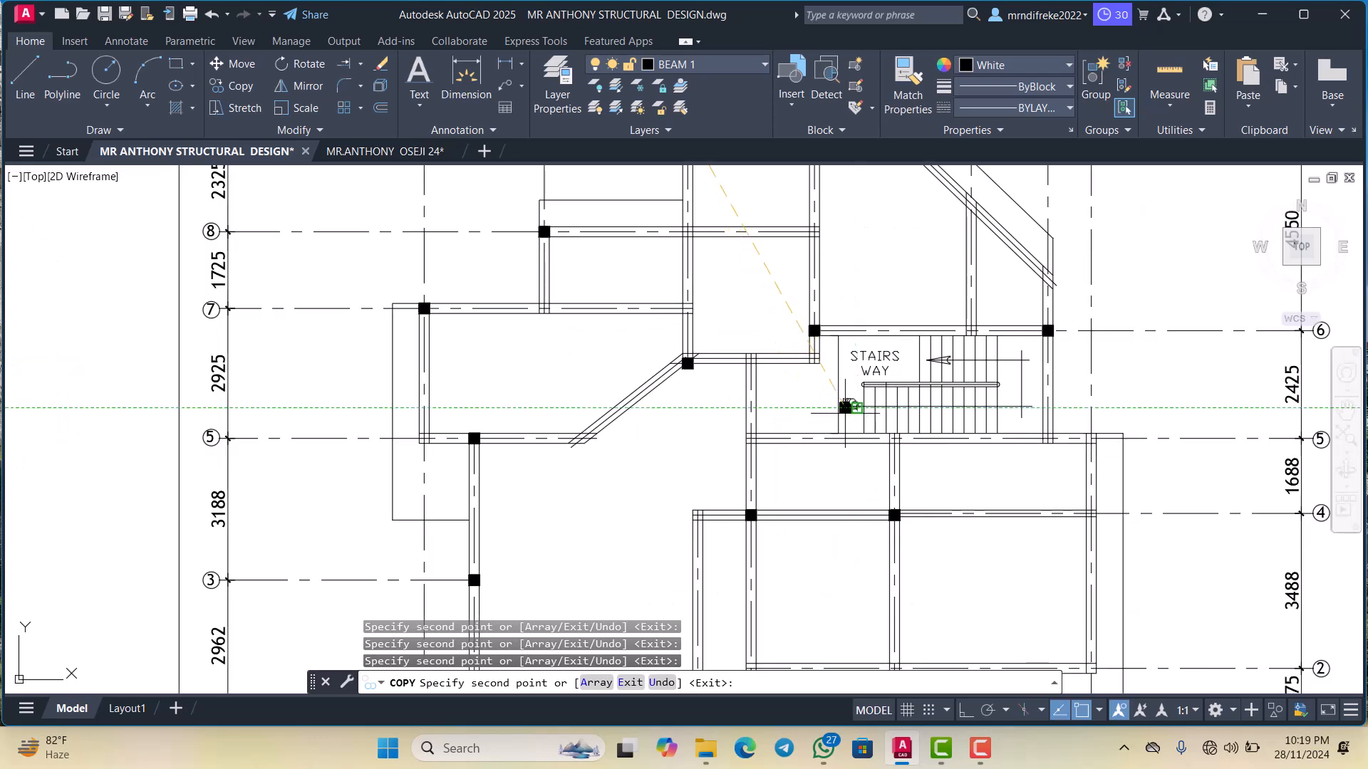
scroll(845, 408, up, 4)
scroll(863, 421, down, 2)
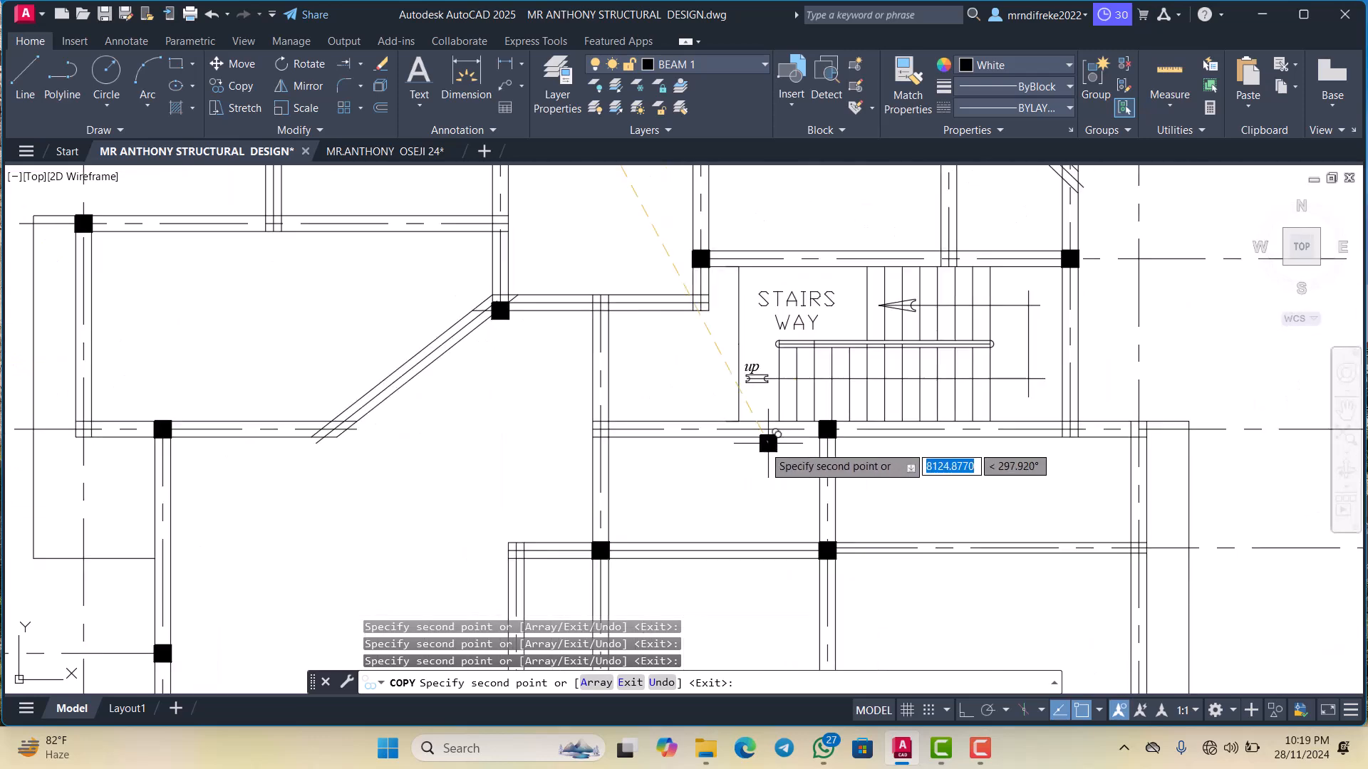
scroll(931, 428, up, 2)
scroll(1056, 446, up, 2)
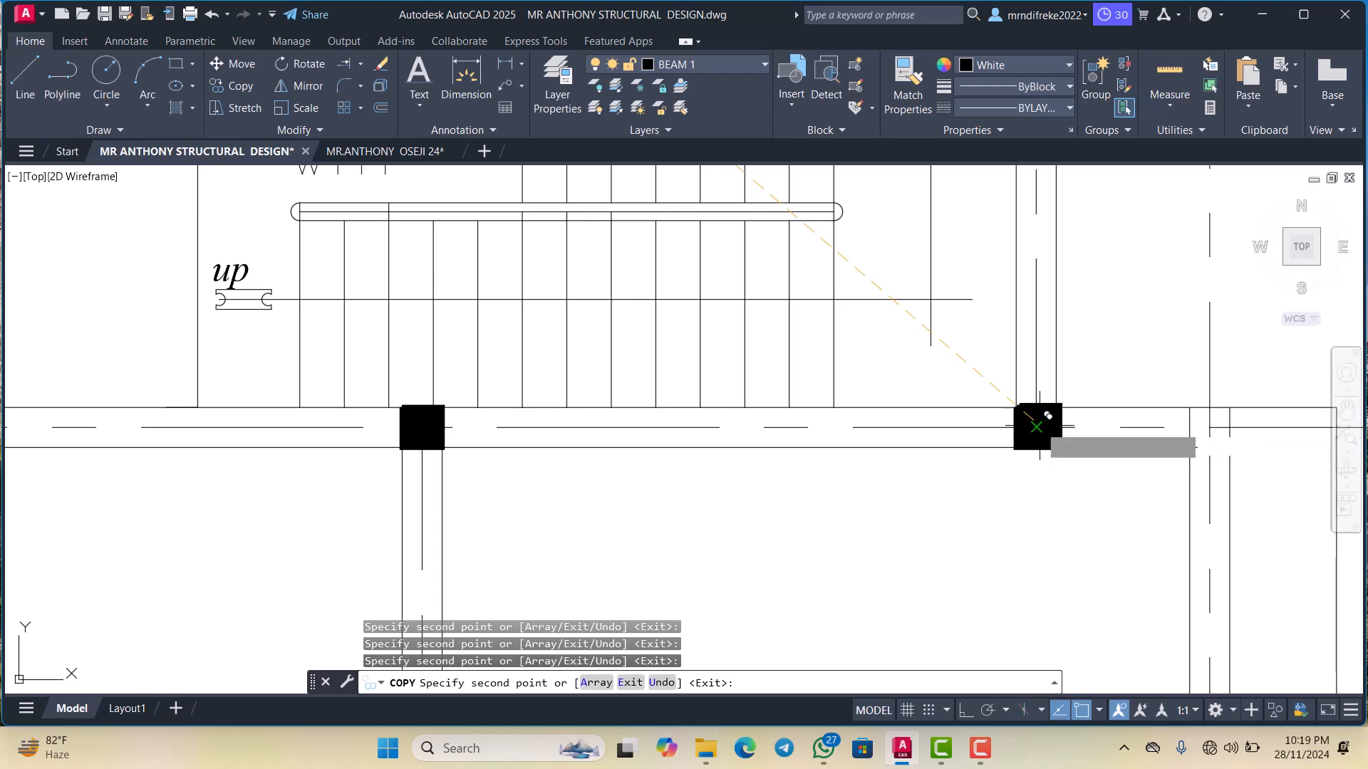
scroll(1036, 426, down, 4)
Place a column copy at the outer end of the beam on grid line 4, where it meets grid line M
scroll(986, 409, up, 4)
scroll(986, 406, down, 4)
scroll(973, 442, up, 2)
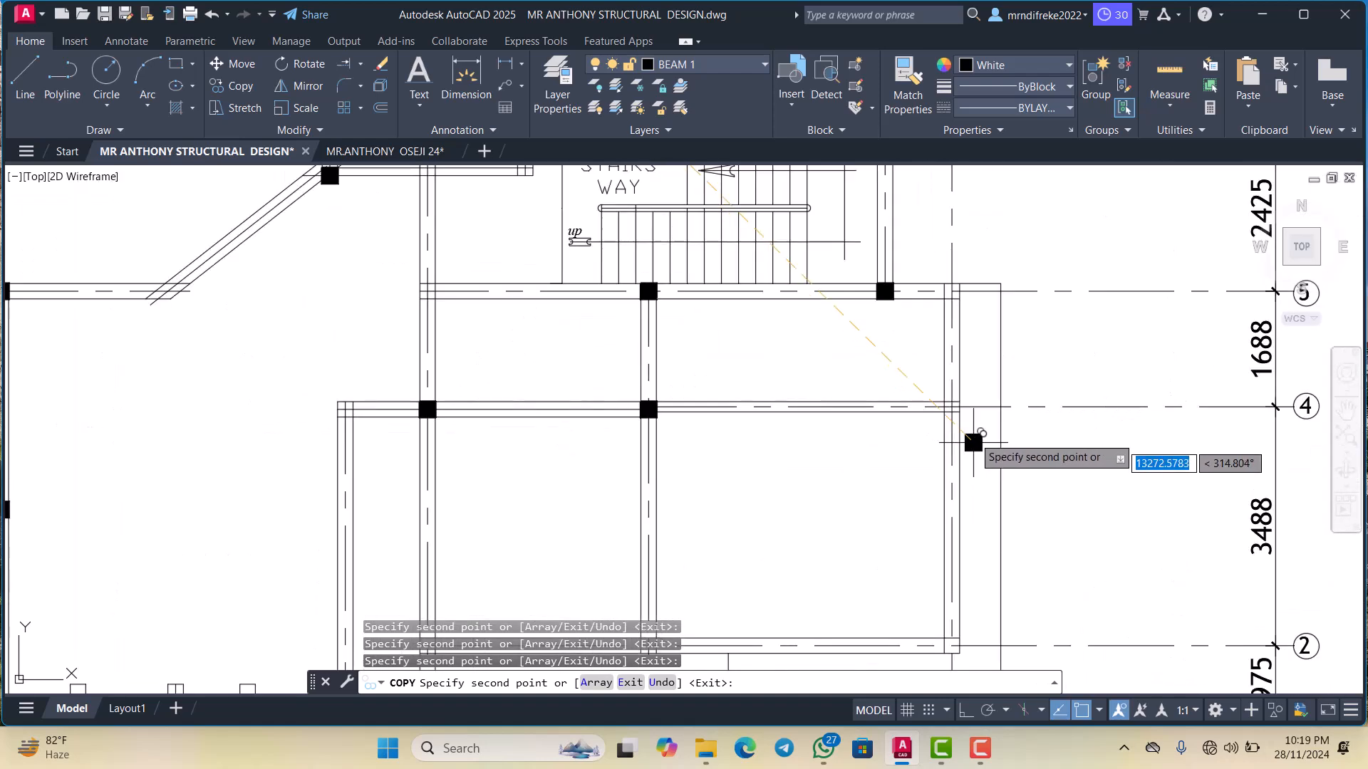
scroll(973, 442, up, 3)
scroll(961, 427, down, 5)
scroll(930, 342, up, 4)
scroll(879, 296, down, 2)
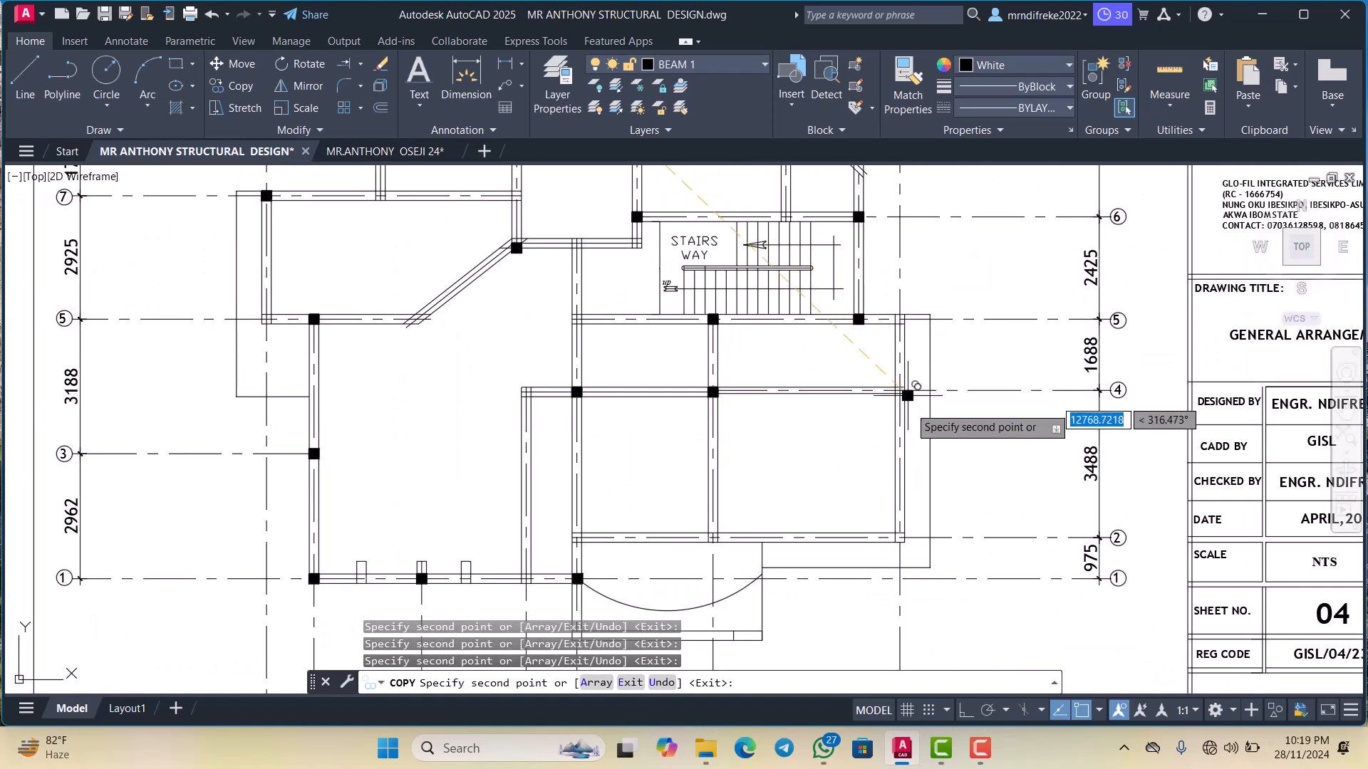
scroll(912, 391, up, 6)
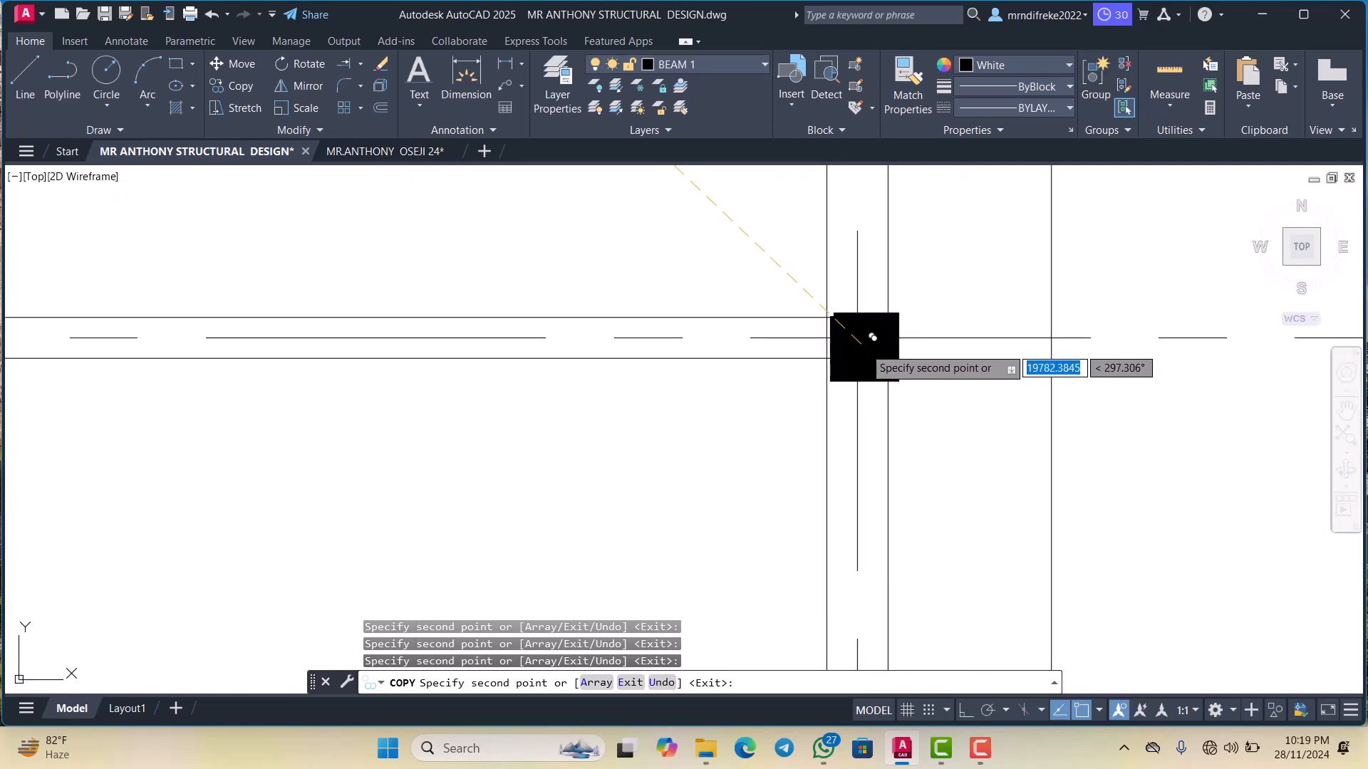
scroll(878, 370, down, 5)
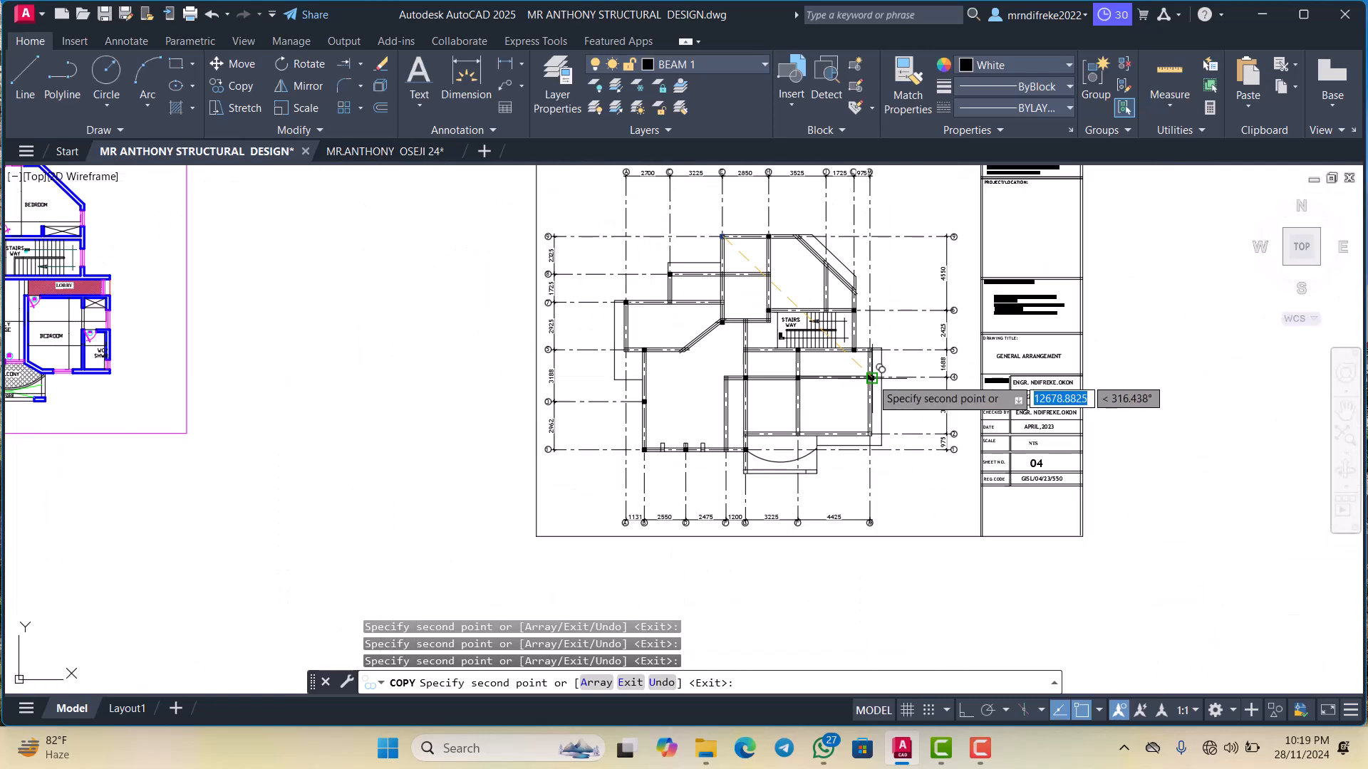
Place column copies on grid line 2 at grid line M and at the middle vertical beam, and end the copy command
scroll(874, 418, up, 6)
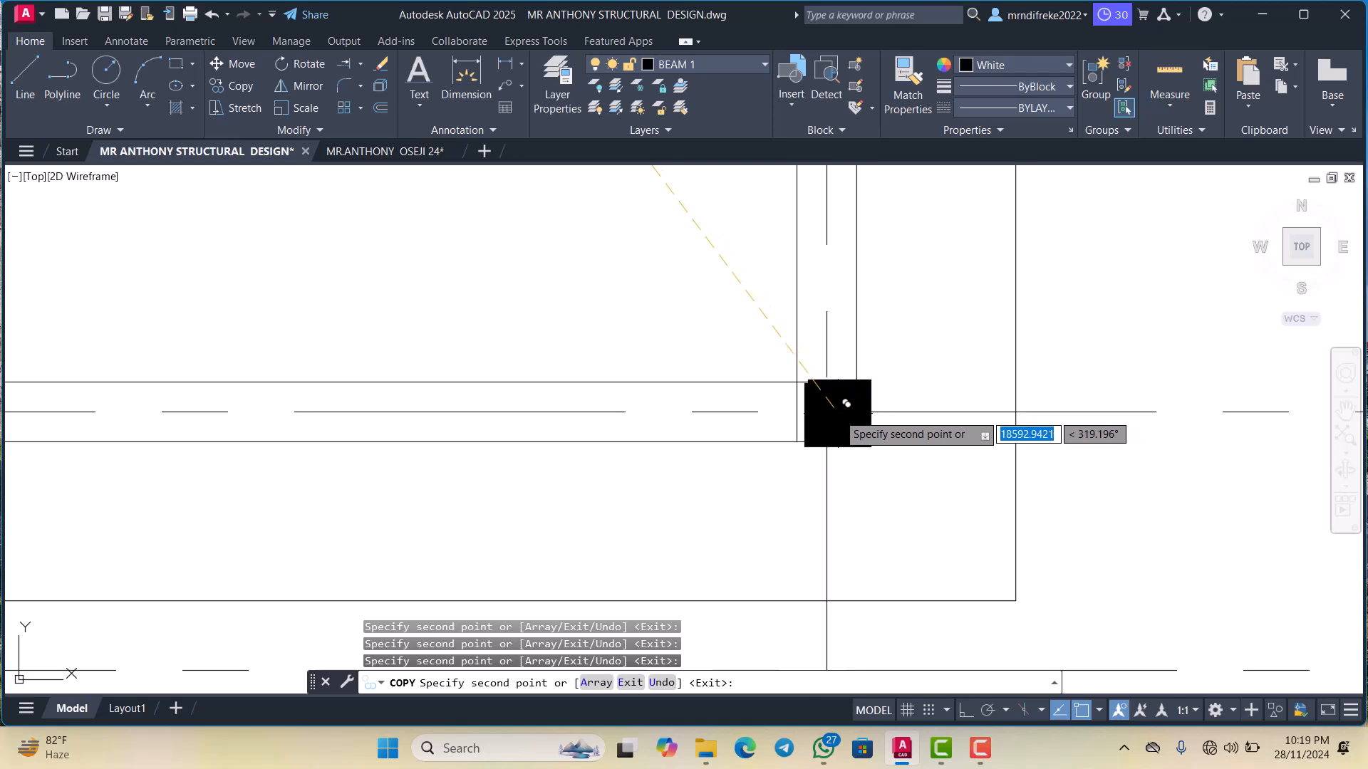
scroll(841, 427, down, 5)
scroll(769, 456, up, 5)
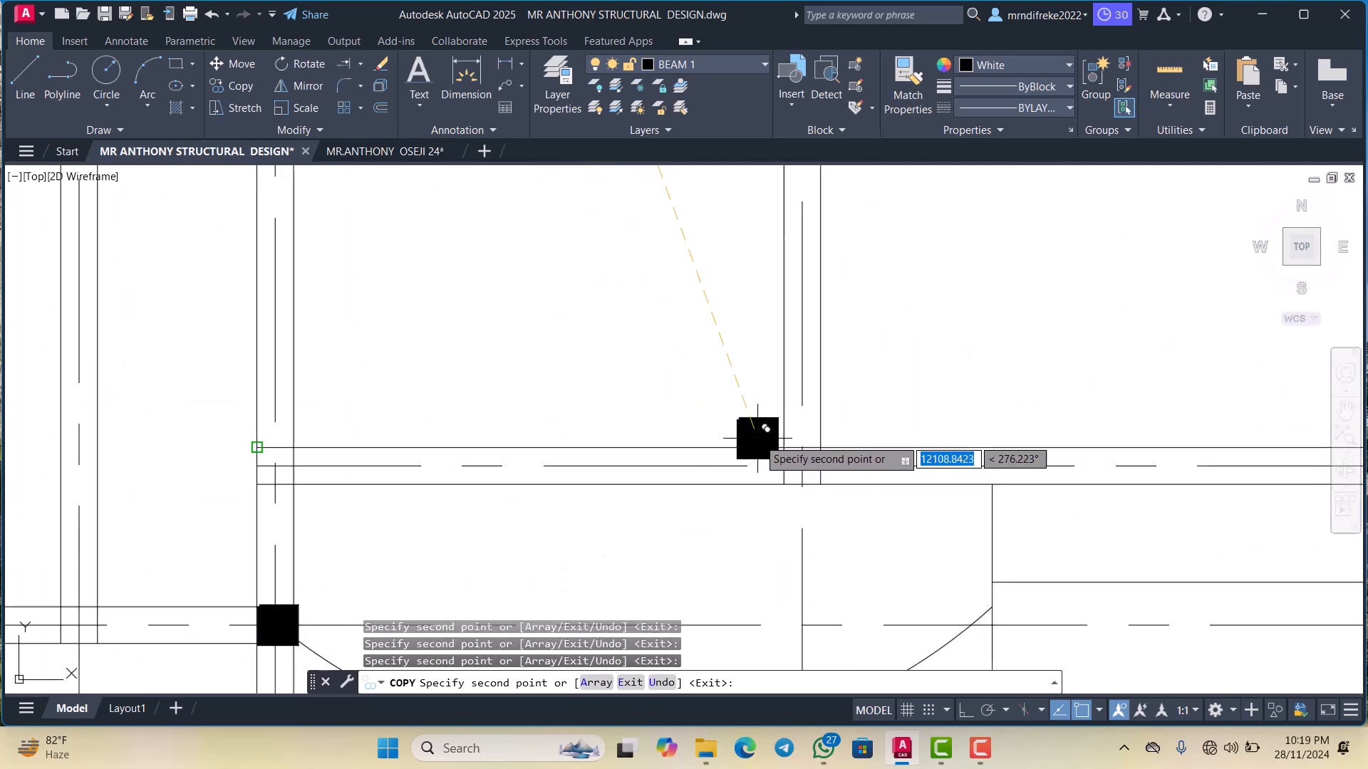
scroll(826, 456, down, 5)
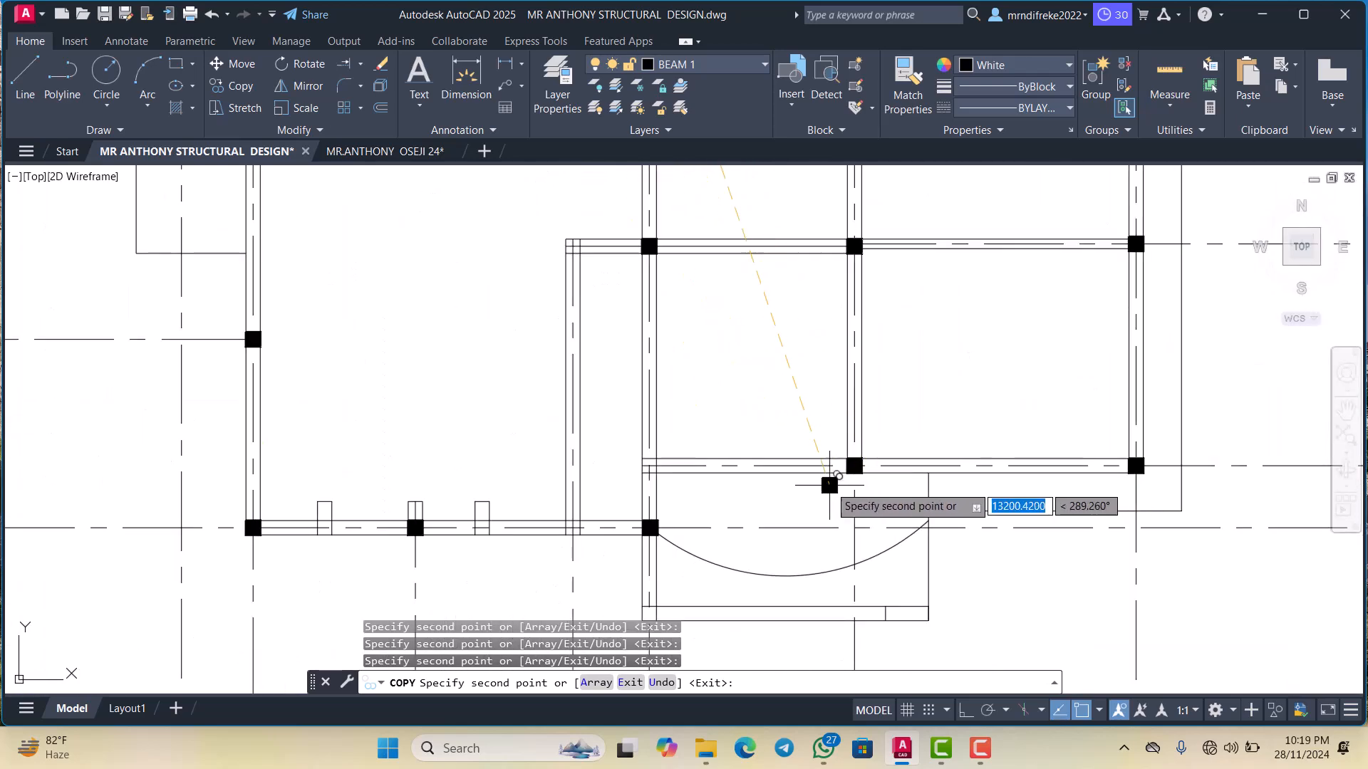
scroll(905, 471, up, 5)
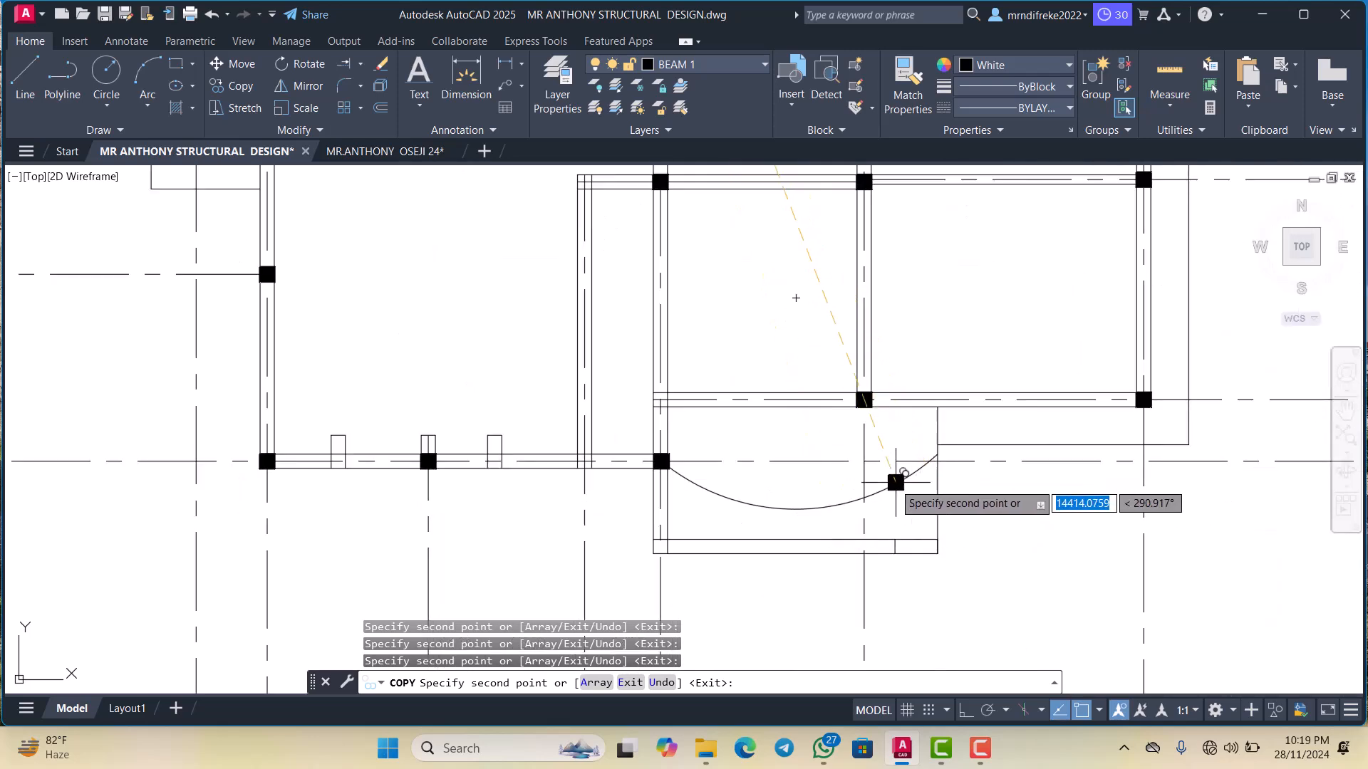
scroll(901, 474, up, 2)
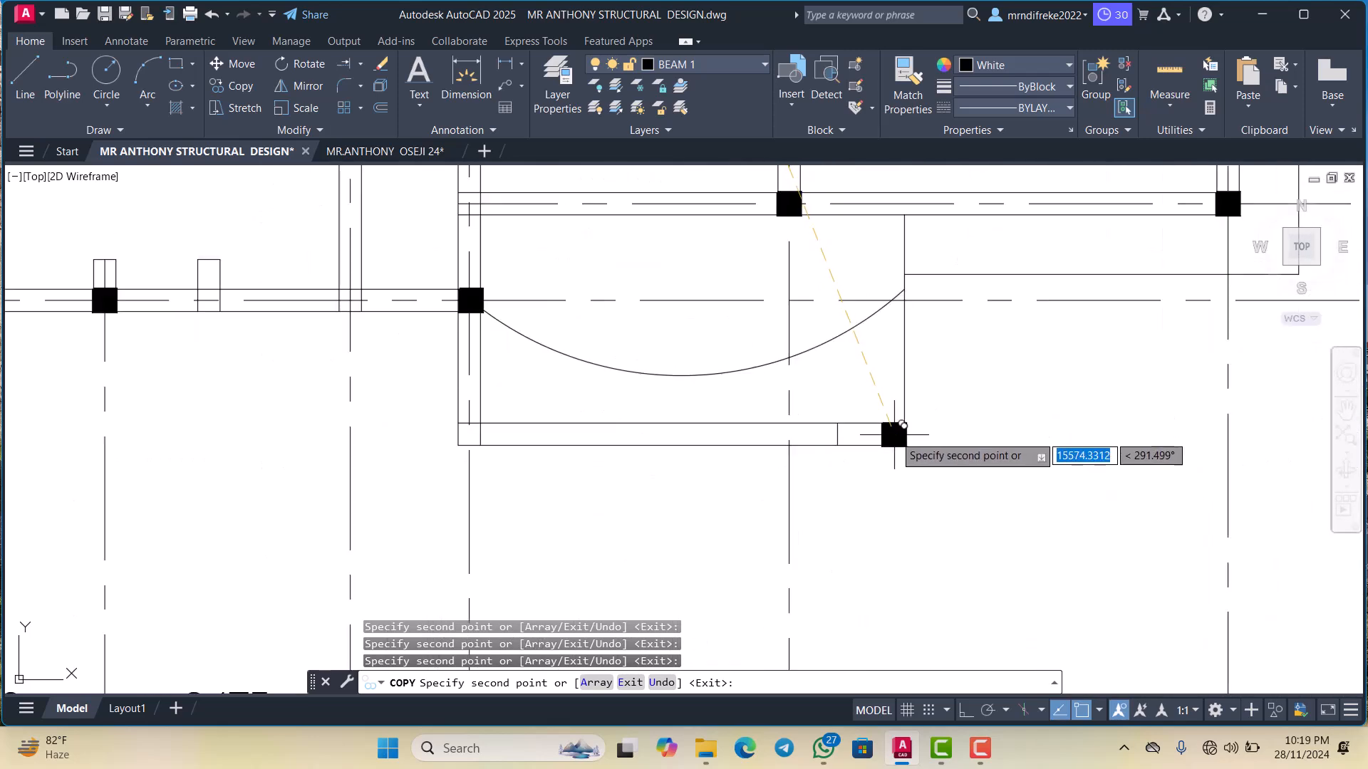
scroll(904, 438, down, 6)
scroll(908, 428, up, 1)
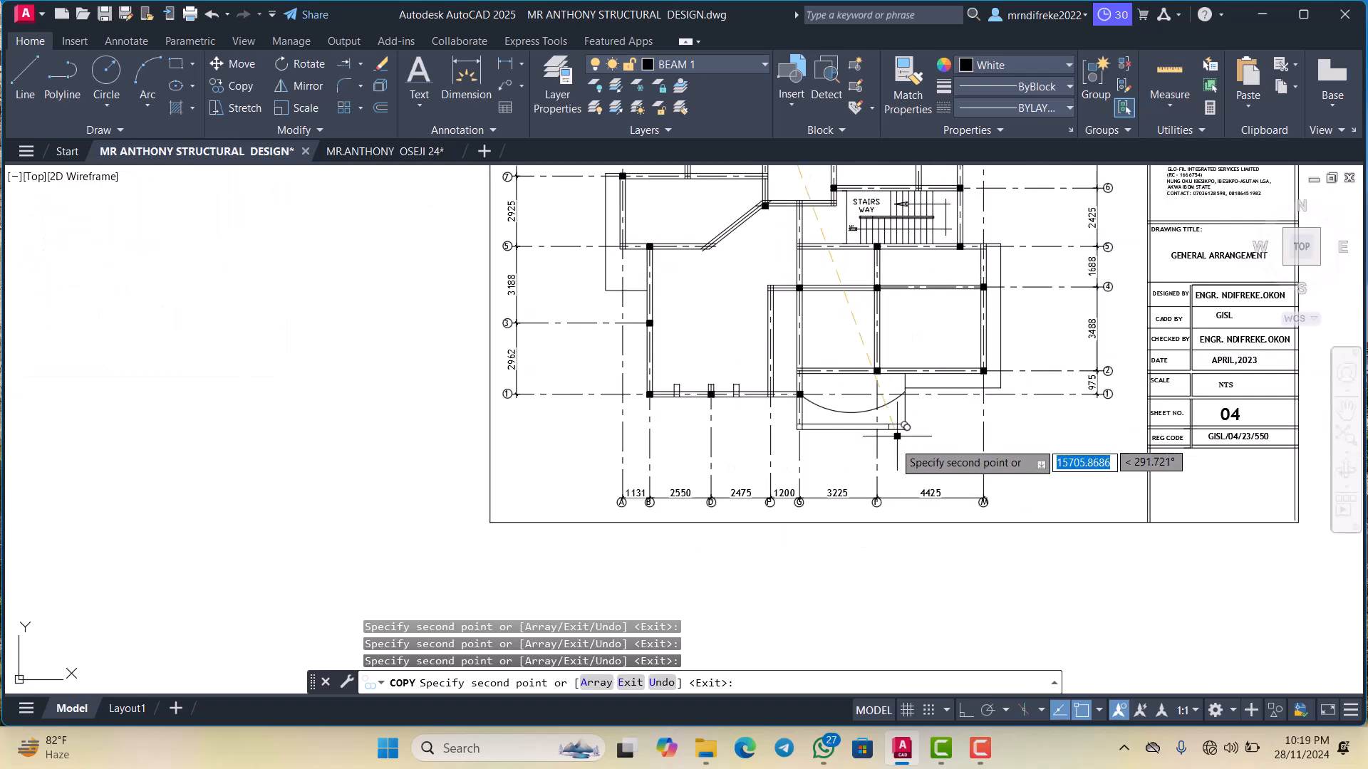
scroll(898, 449, down, 1)
scroll(915, 438, up, 4)
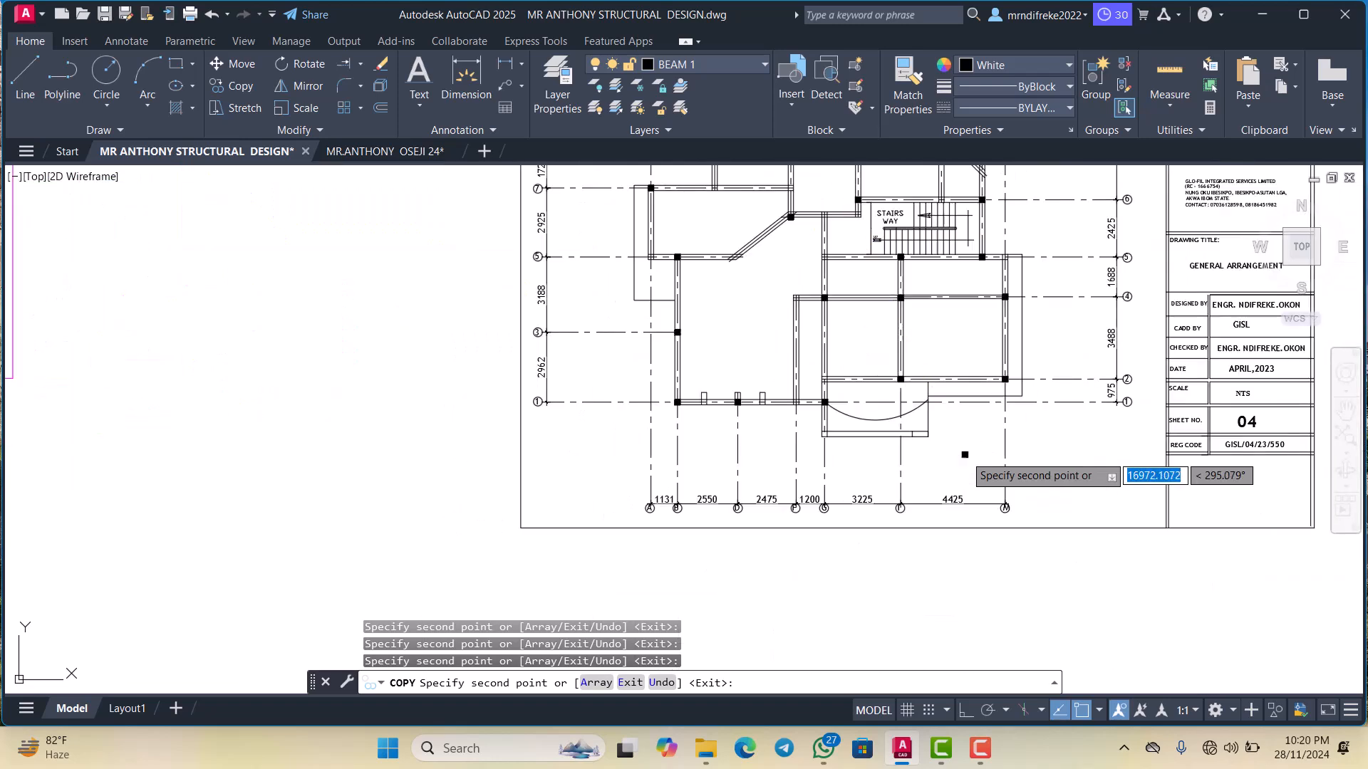
key(Escape)
Delete the filled column at the upper end of the diagonal beam, including its outline and hatch
scroll(947, 448, down, 3)
scroll(912, 427, up, 3)
scroll(891, 399, down, 4)
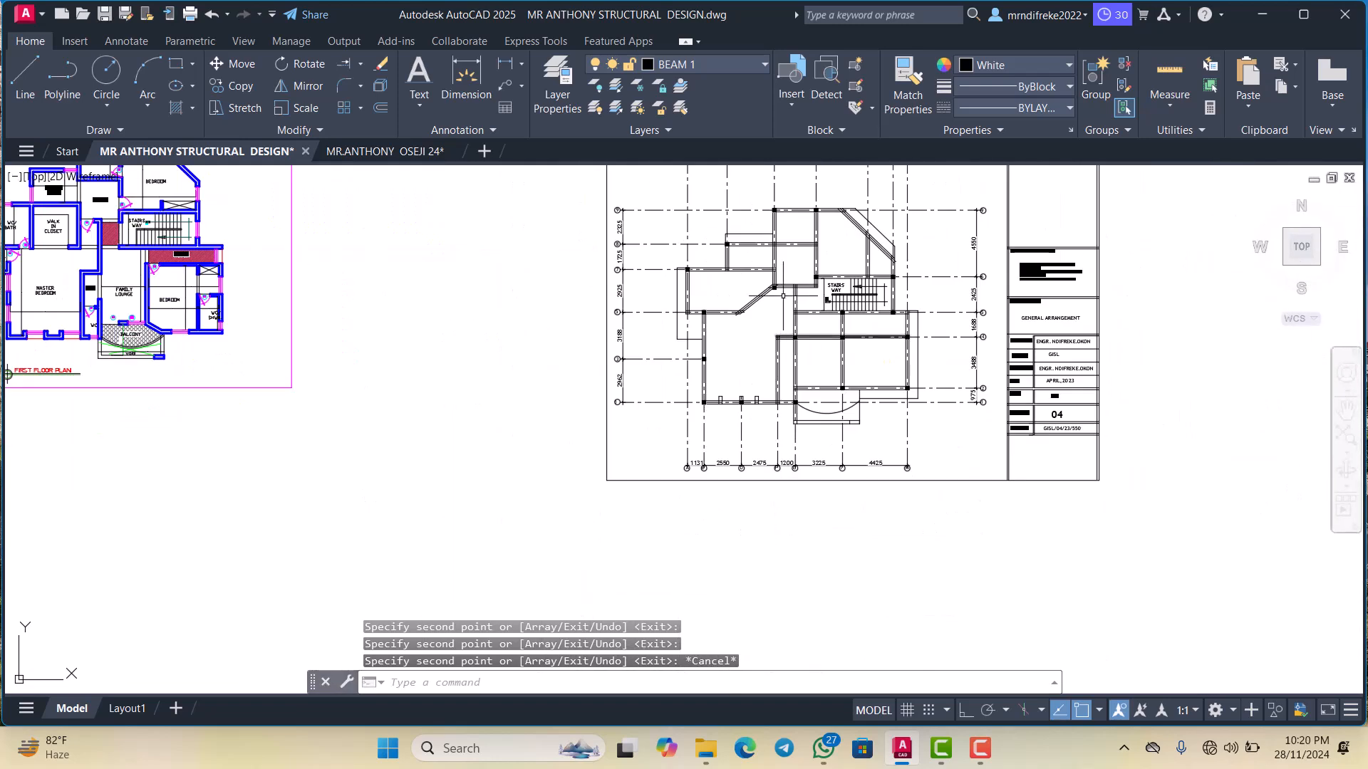
scroll(776, 290, up, 6)
scroll(775, 291, up, 3)
click(728, 292)
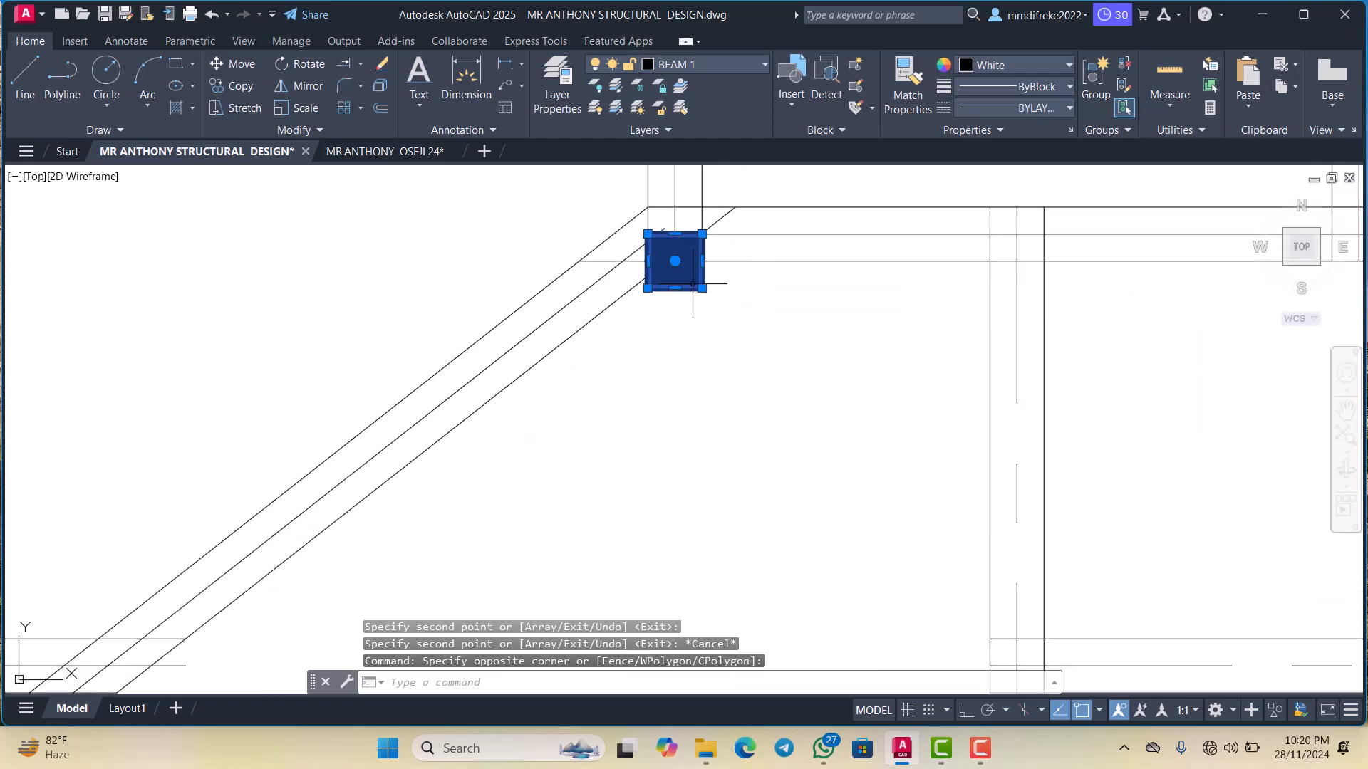
key(Delete)
scroll(744, 342, down, 4)
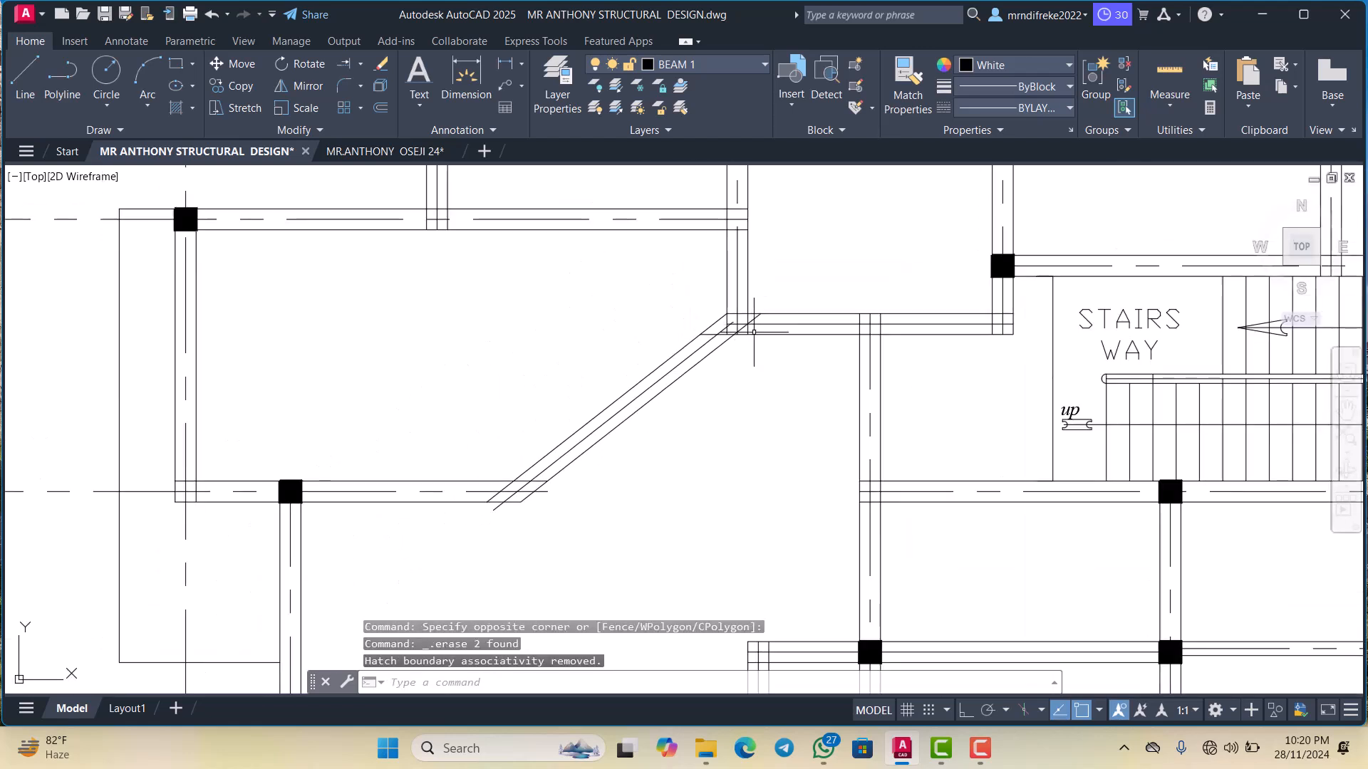
scroll(748, 327, up, 2)
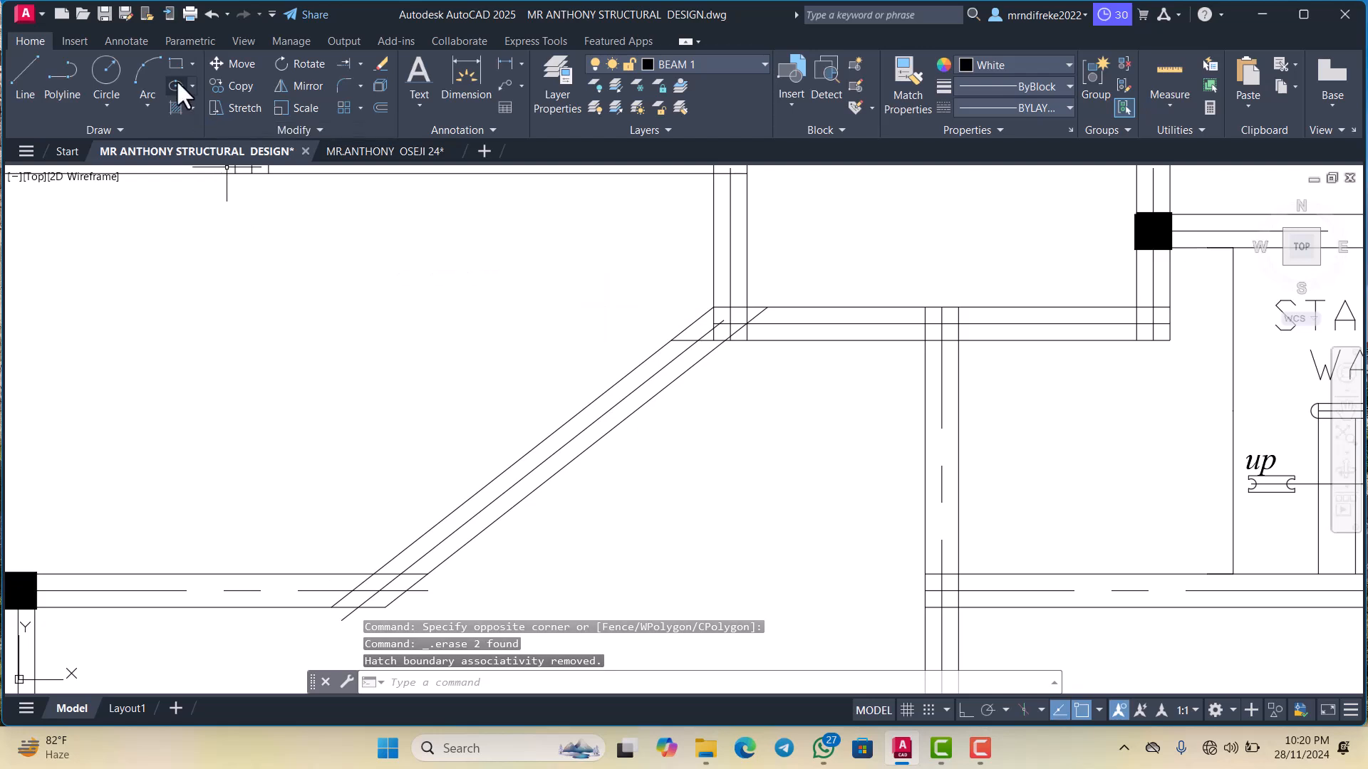
Draw a 225 mm square polyline column outline where the diagonal beam's upper end meets the vertical and horizontal beams
click(63, 75)
scroll(711, 303, up, 4)
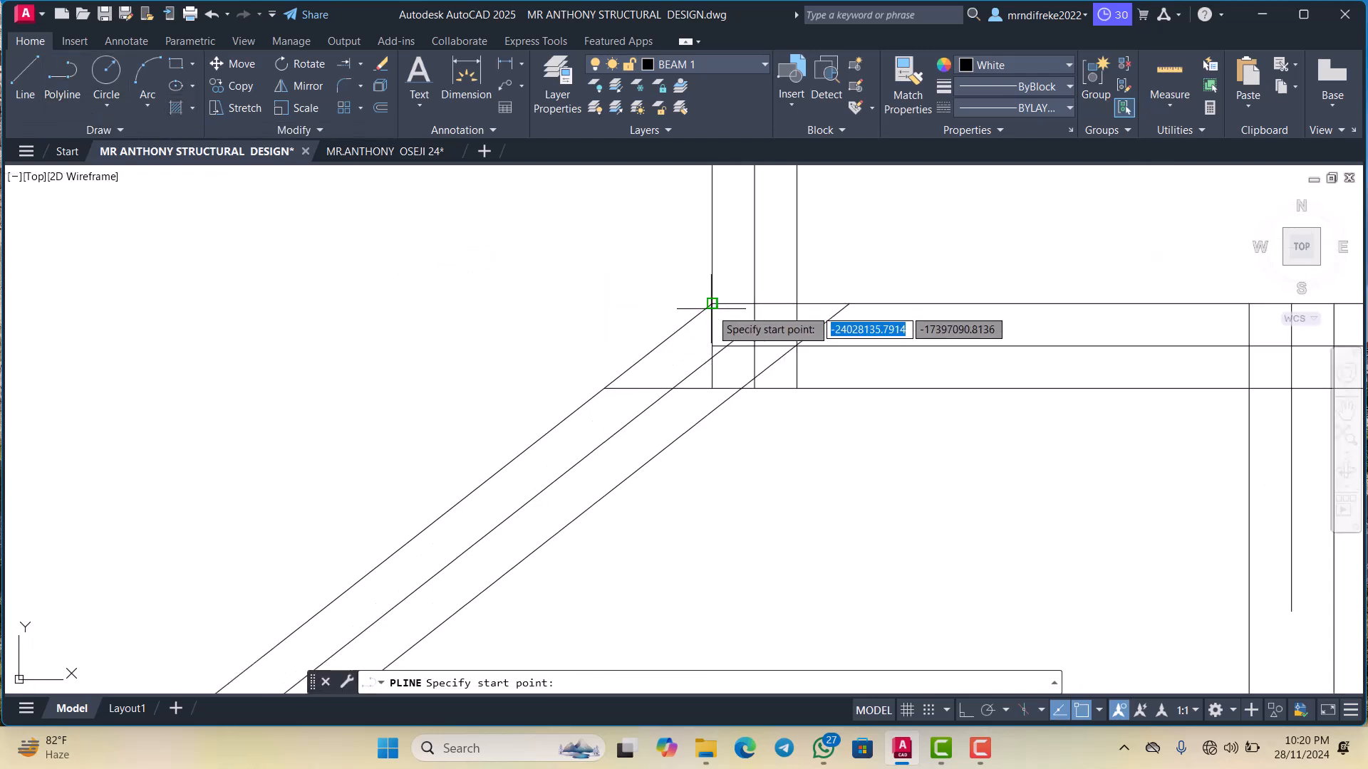
scroll(712, 303, up, 2)
click(710, 301)
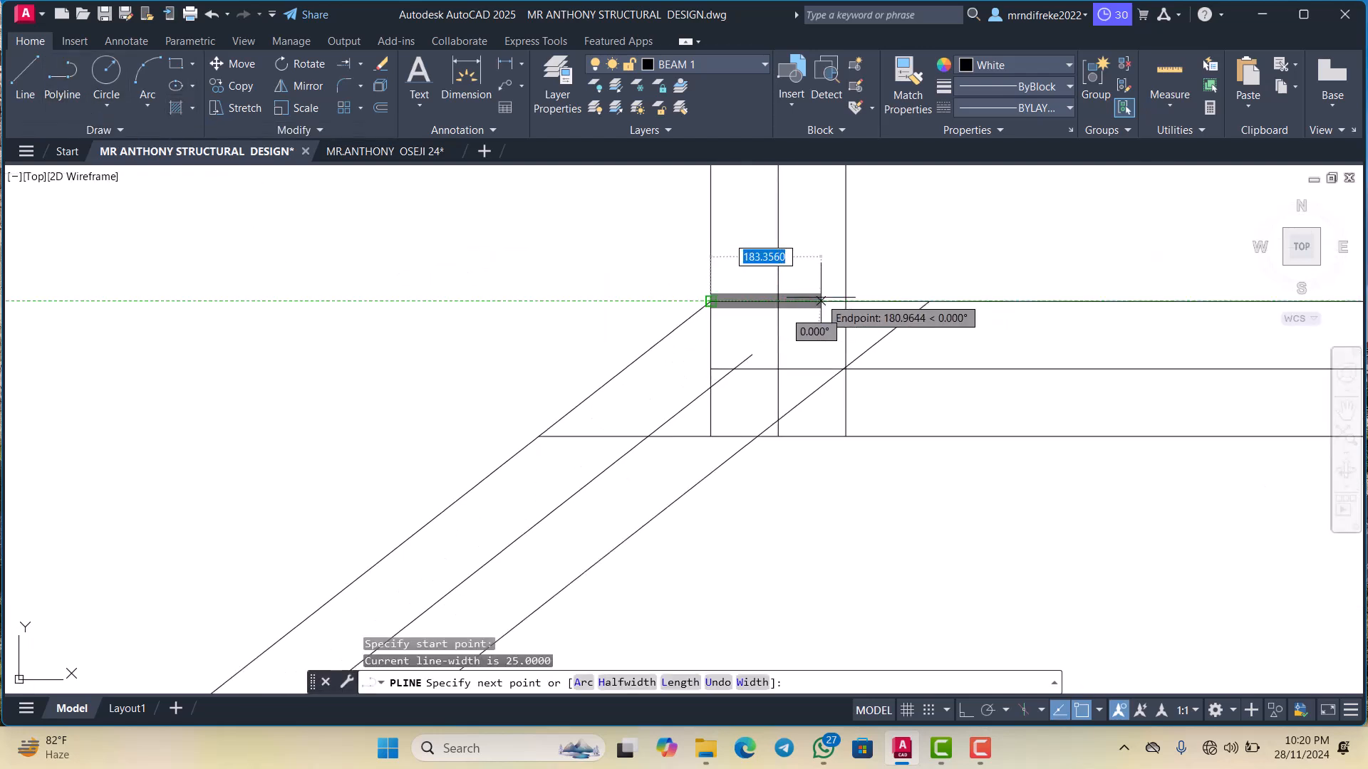
click(845, 301)
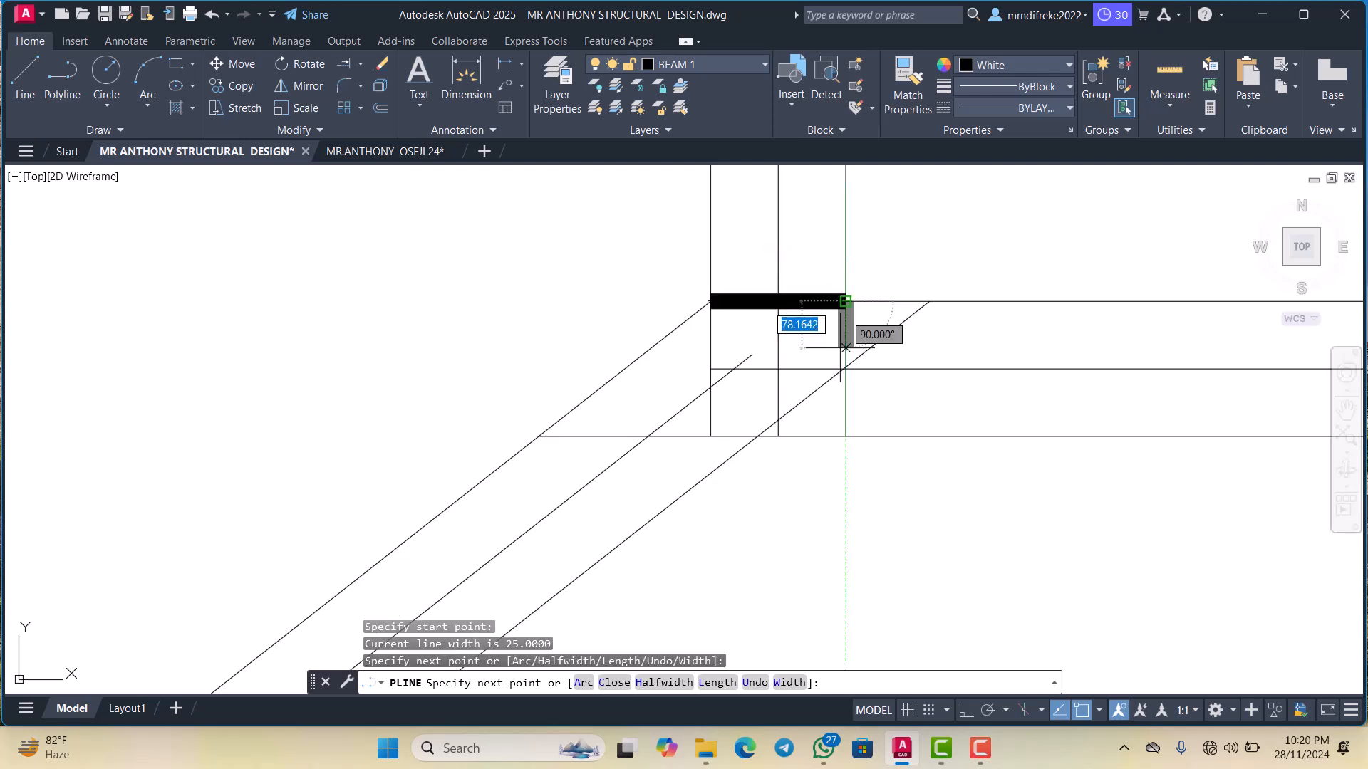
click(846, 436)
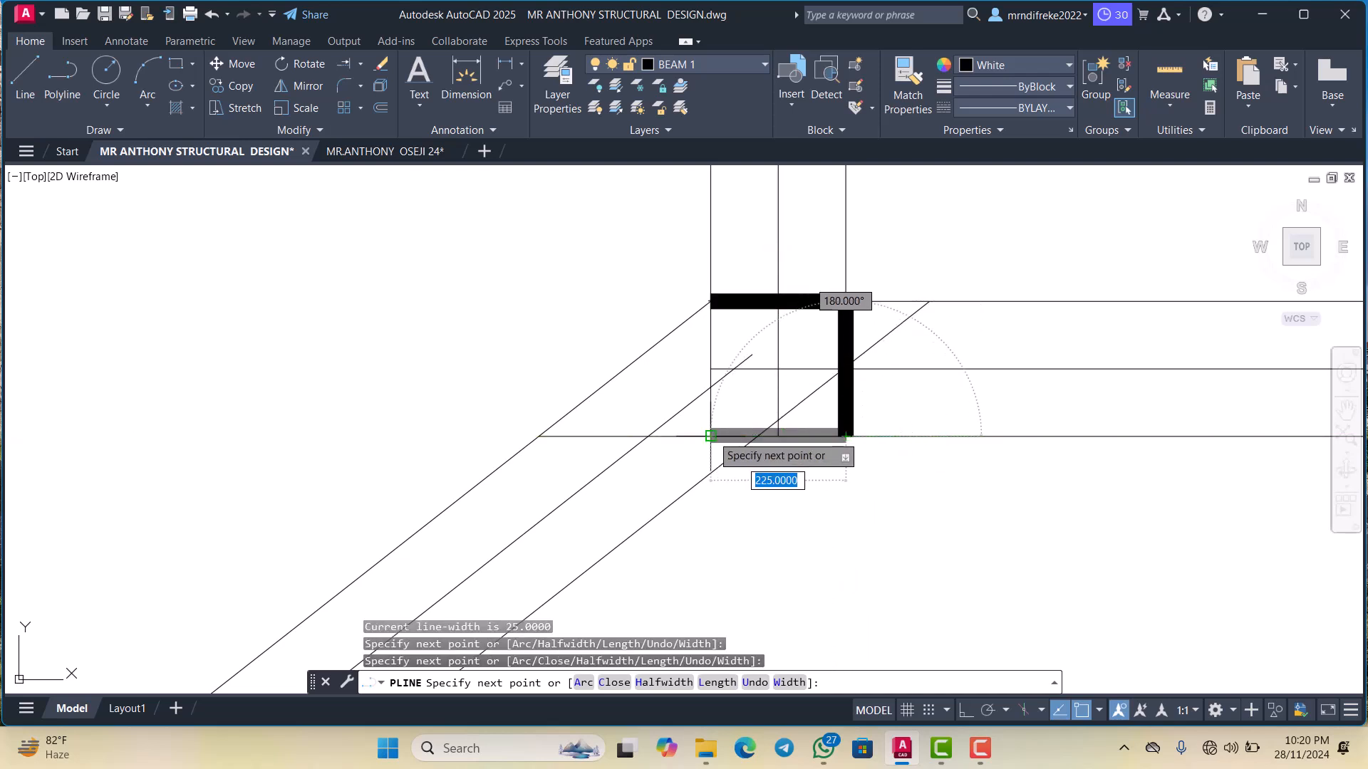
click(710, 436)
click(711, 301)
scroll(791, 319, down, 5)
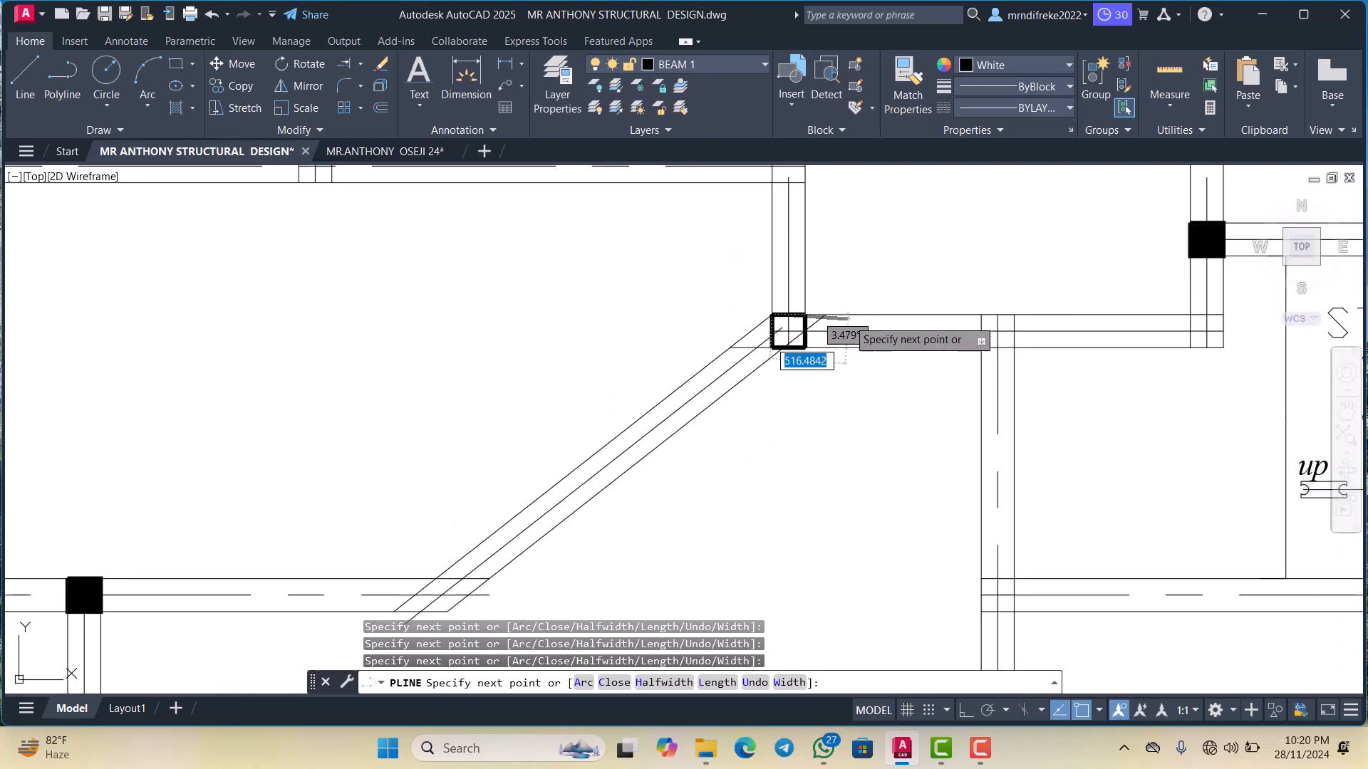
scroll(790, 331, down, 3)
key(Escape)
Draw a parallelogram polyline column outline at the diagonal beam's lower end, following its junction with the beam on grid line 5
scroll(690, 385, up, 5)
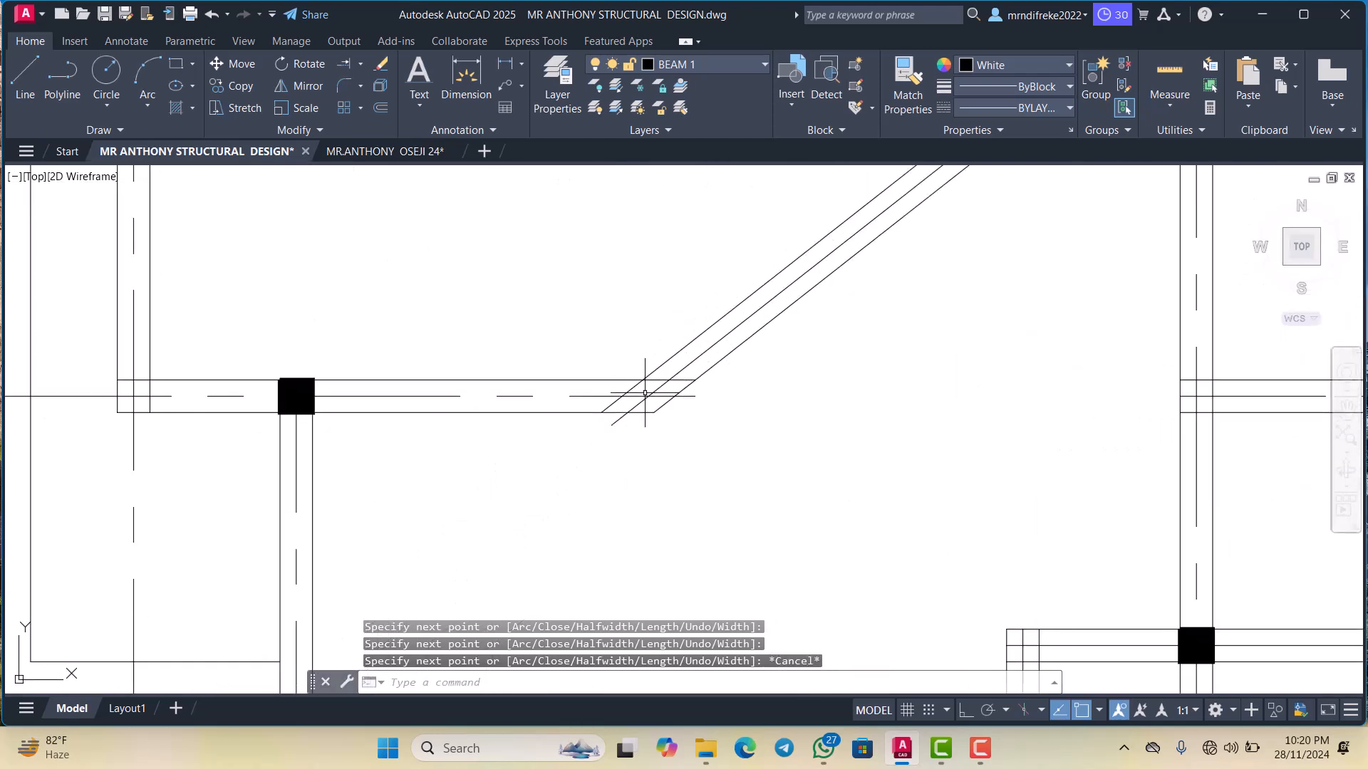
scroll(645, 392, up, 2)
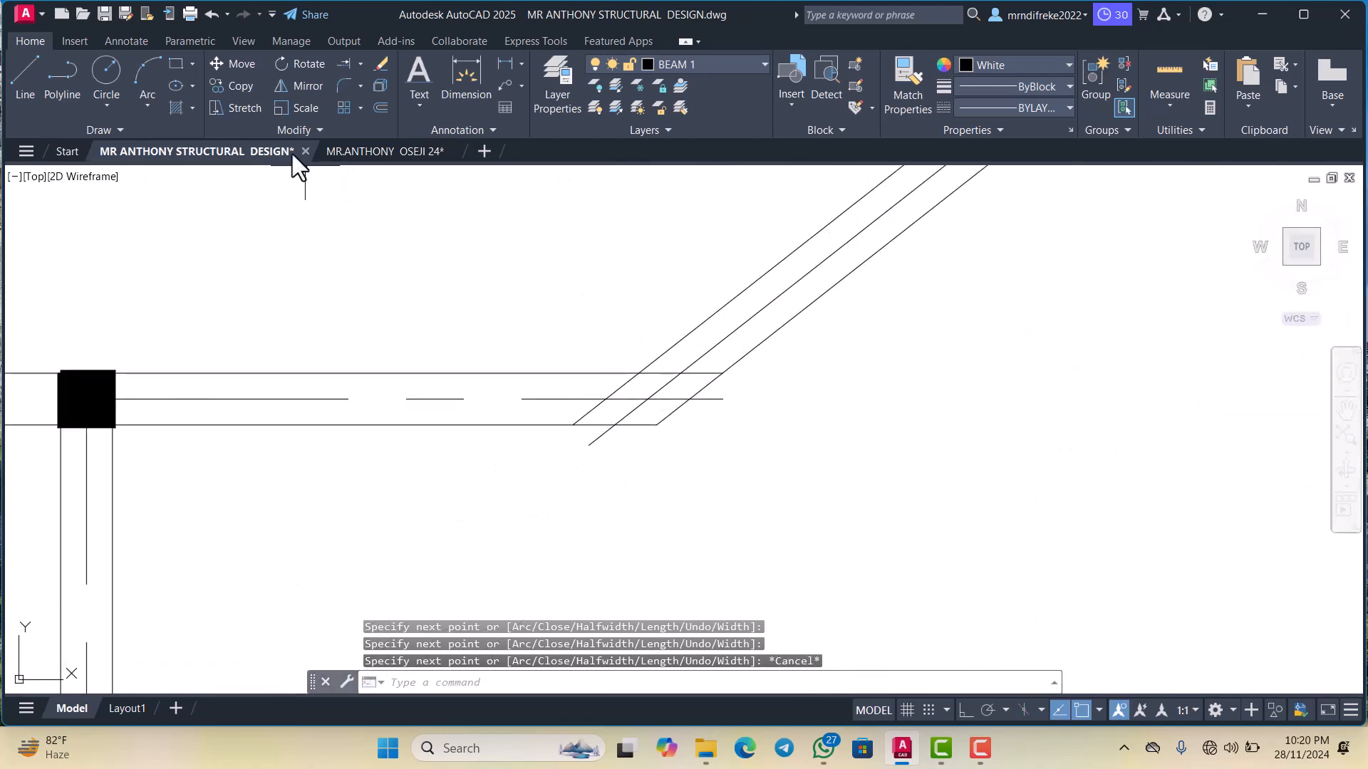
click(45, 93)
scroll(628, 413, up, 2)
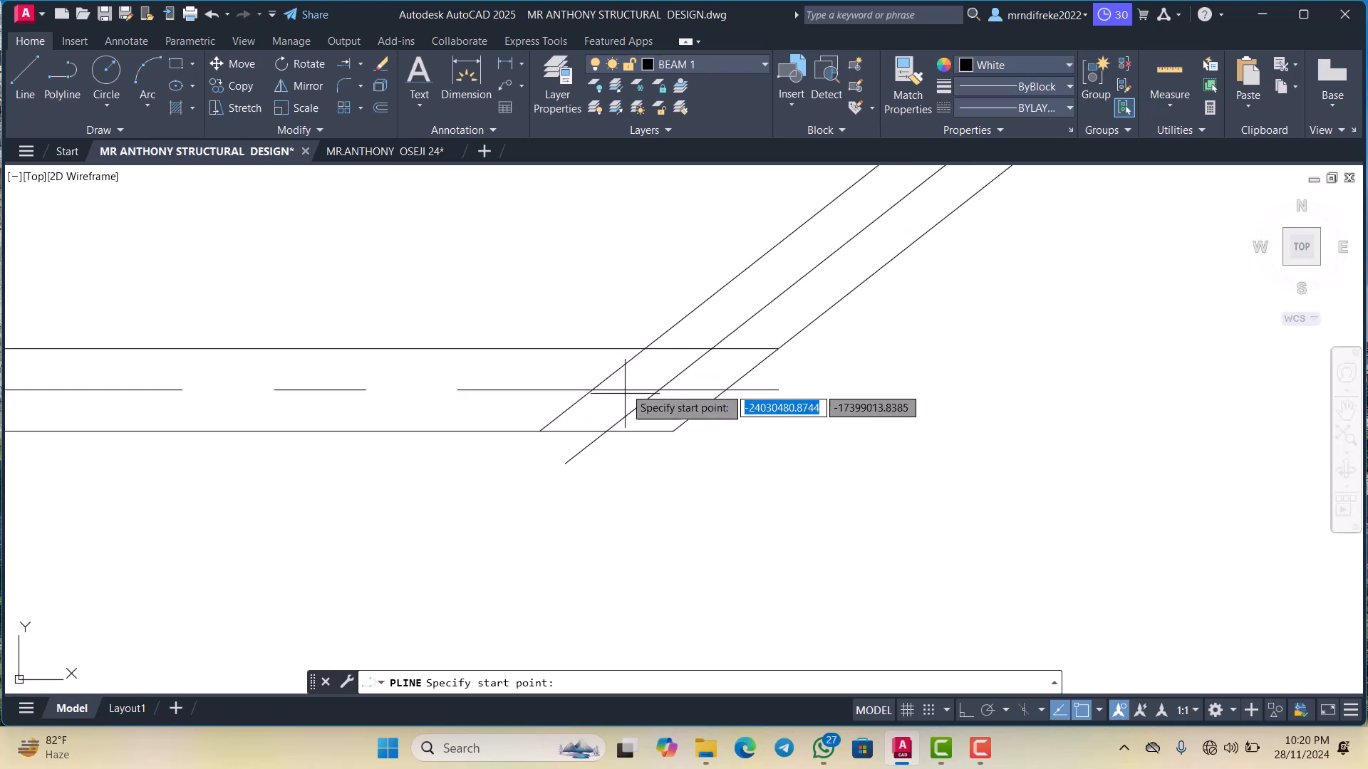
click(644, 349)
click(778, 349)
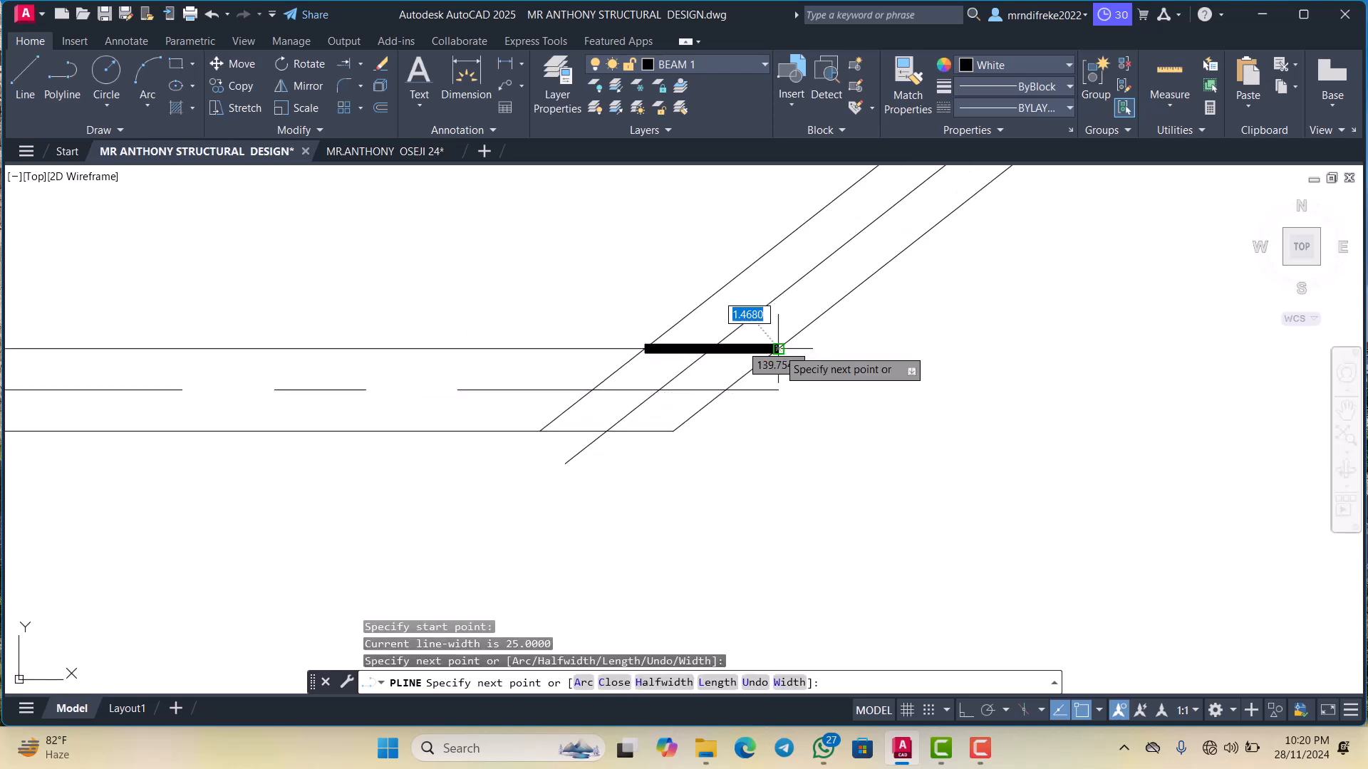
click(673, 431)
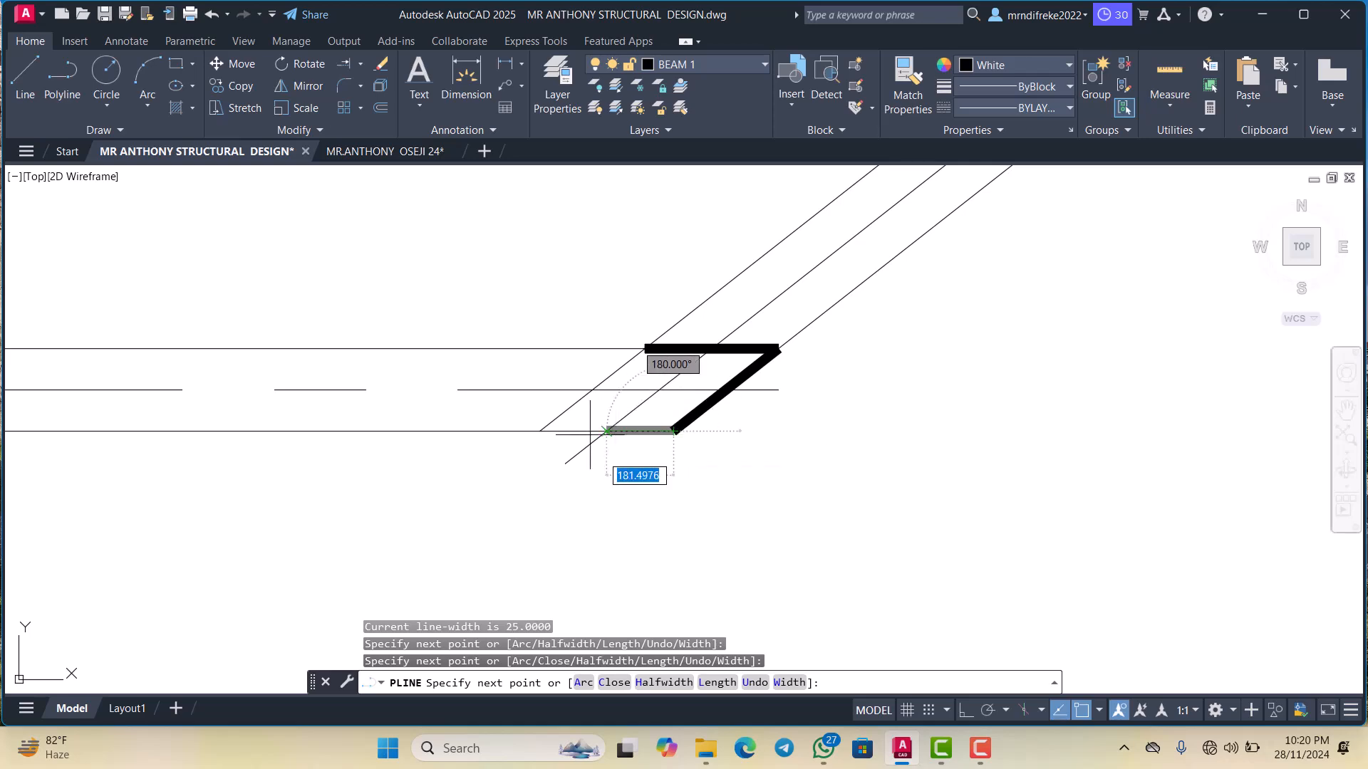
click(540, 431)
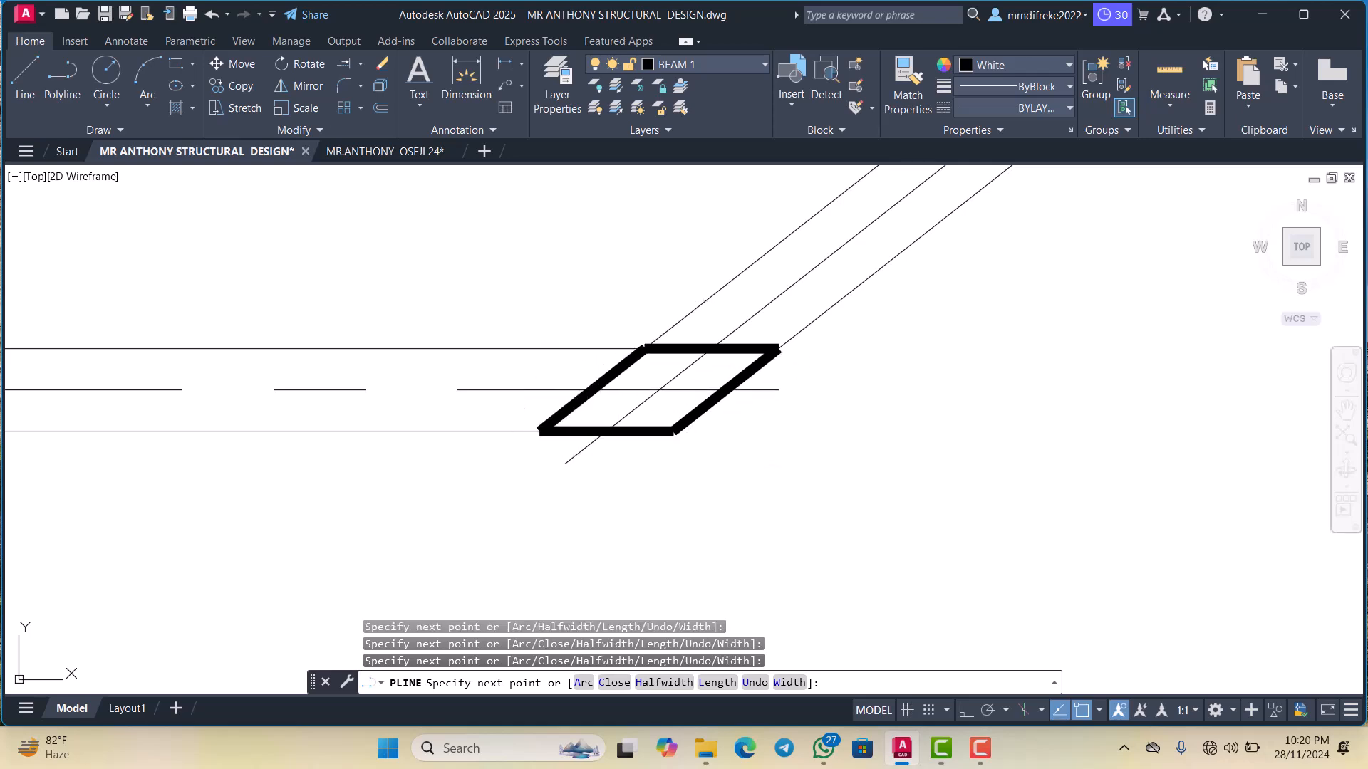
key(Escape)
Draw a parallelogram polyline column outline, about 325 mm wide, where the upper-right diagonal beam meets the beam on grid line 9
scroll(634, 391, down, 8)
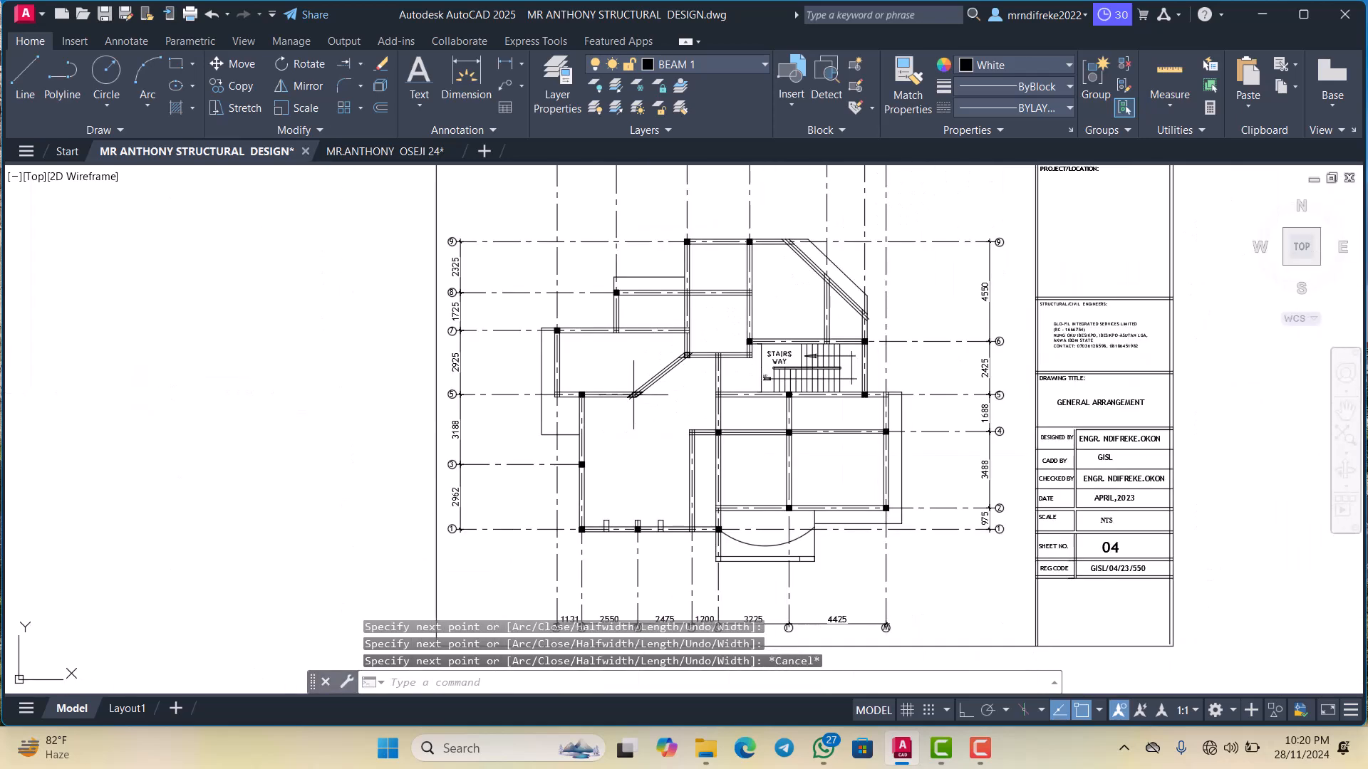
scroll(791, 354, up, 2)
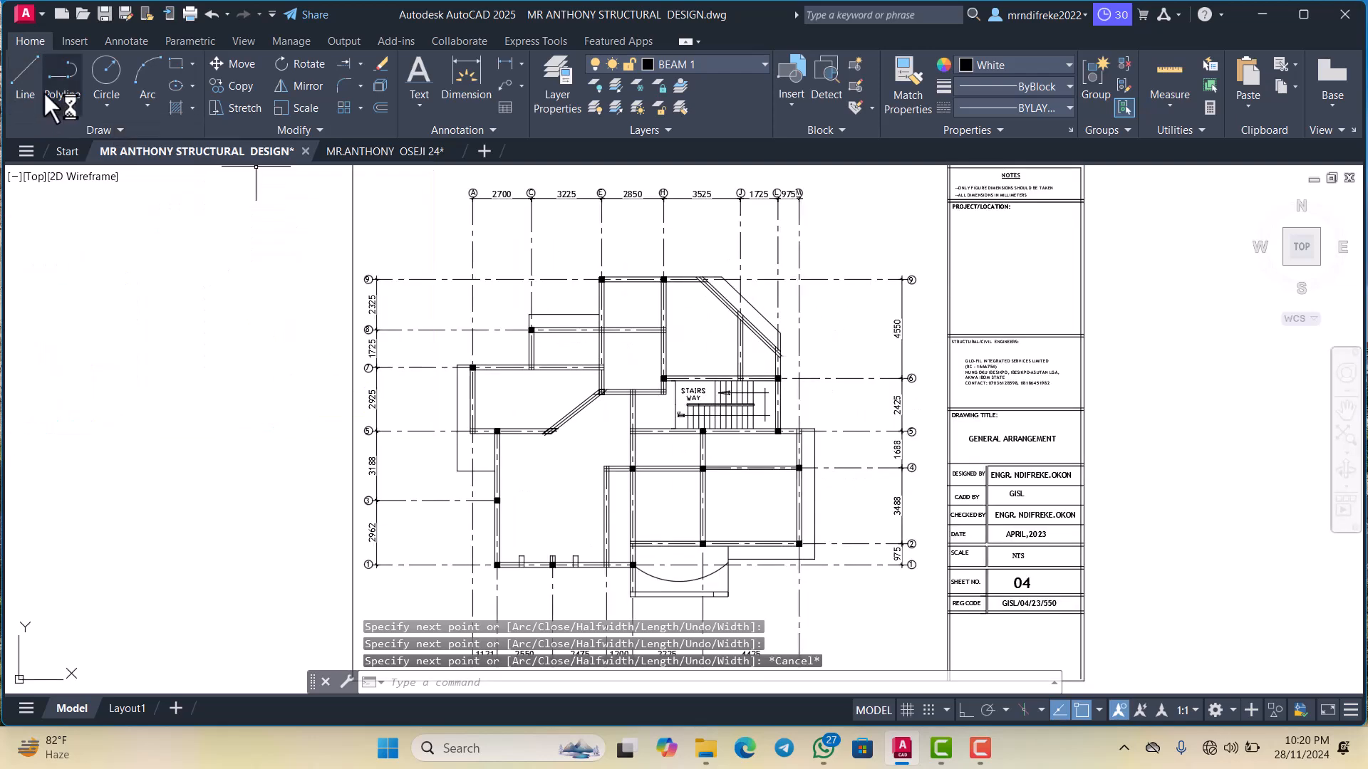
scroll(761, 375, up, 6)
scroll(783, 422, down, 6)
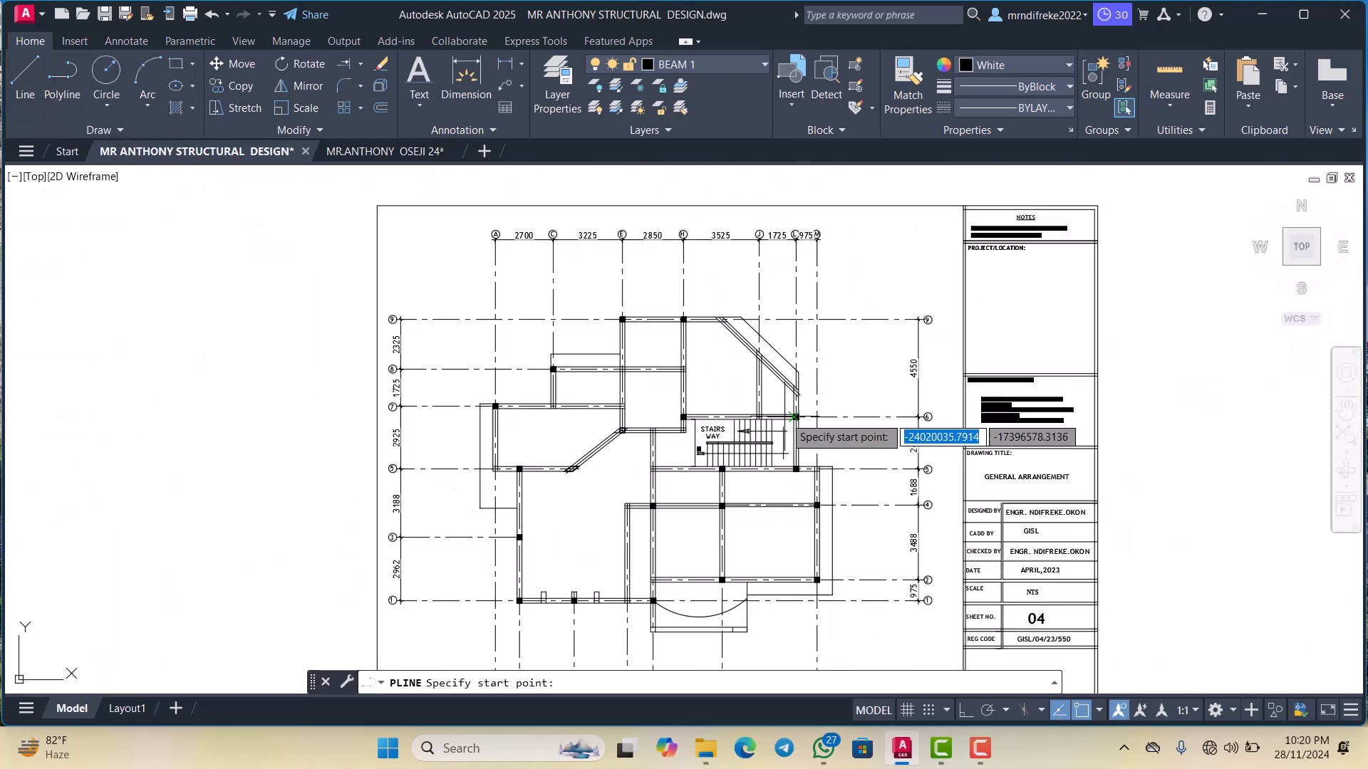
scroll(753, 312, up, 2)
scroll(750, 324, up, 8)
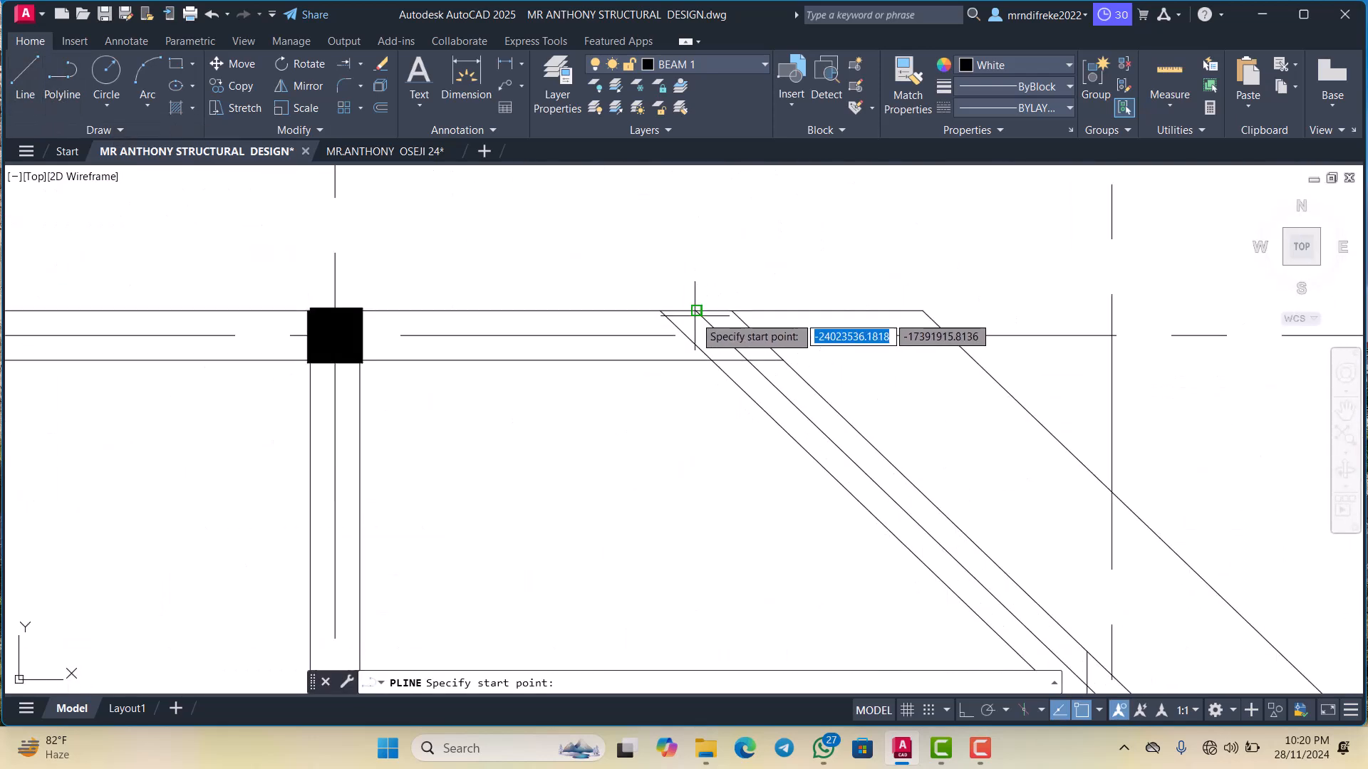
click(711, 360)
click(661, 310)
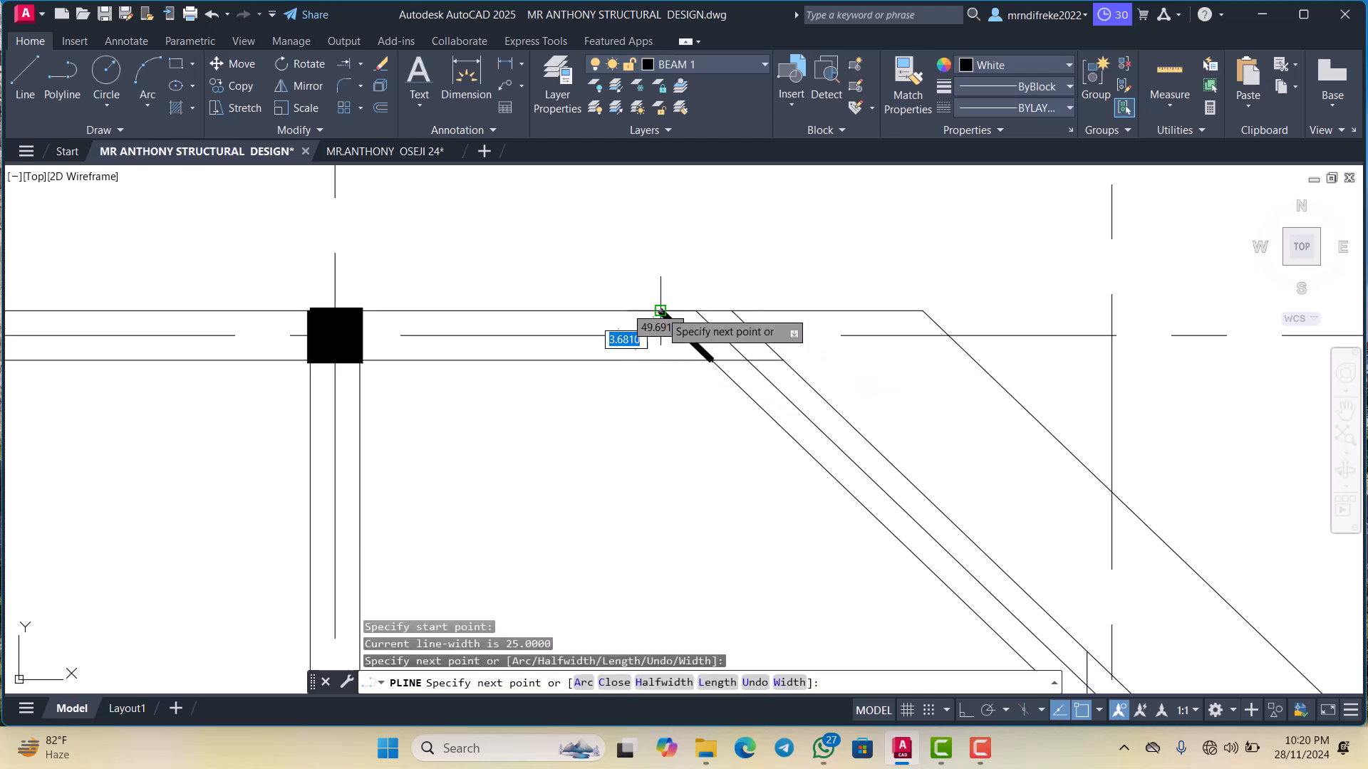
click(732, 311)
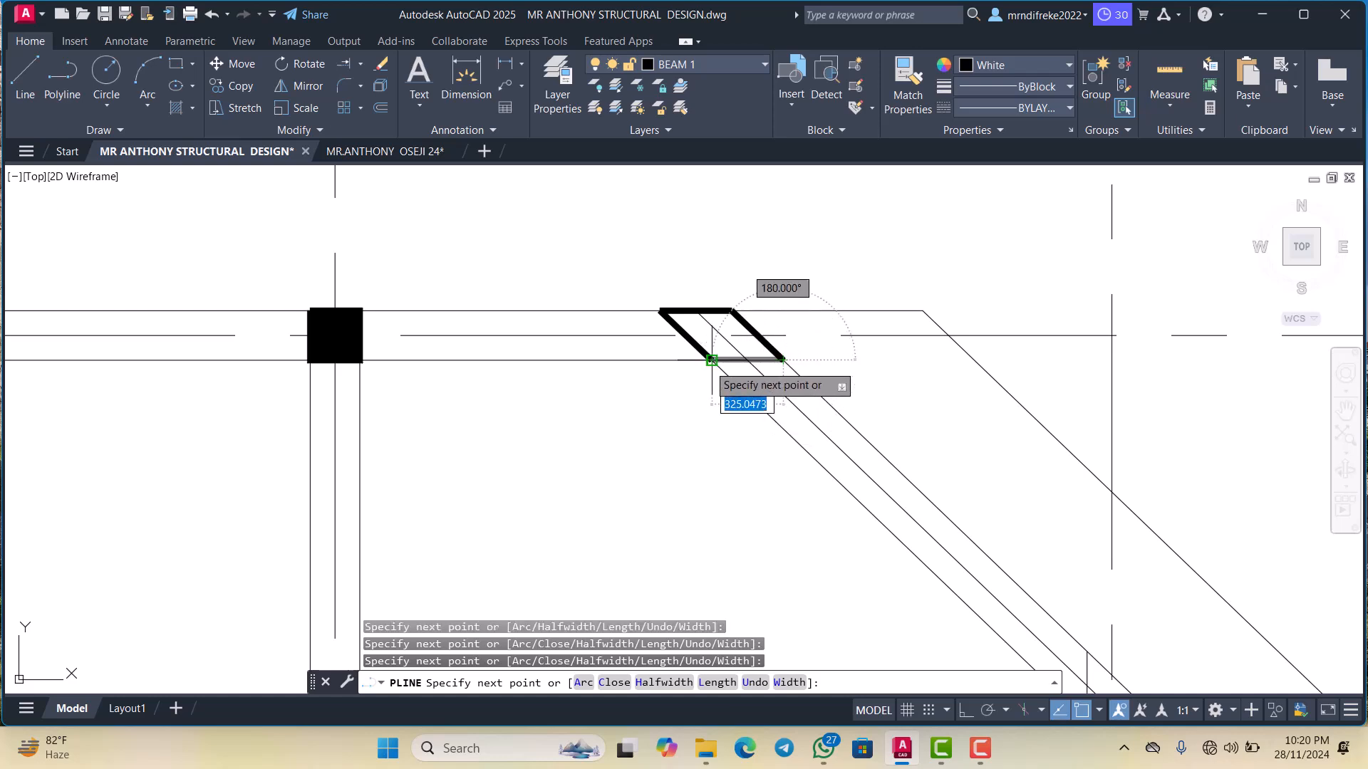
scroll(722, 359, down, 10)
key(Escape)
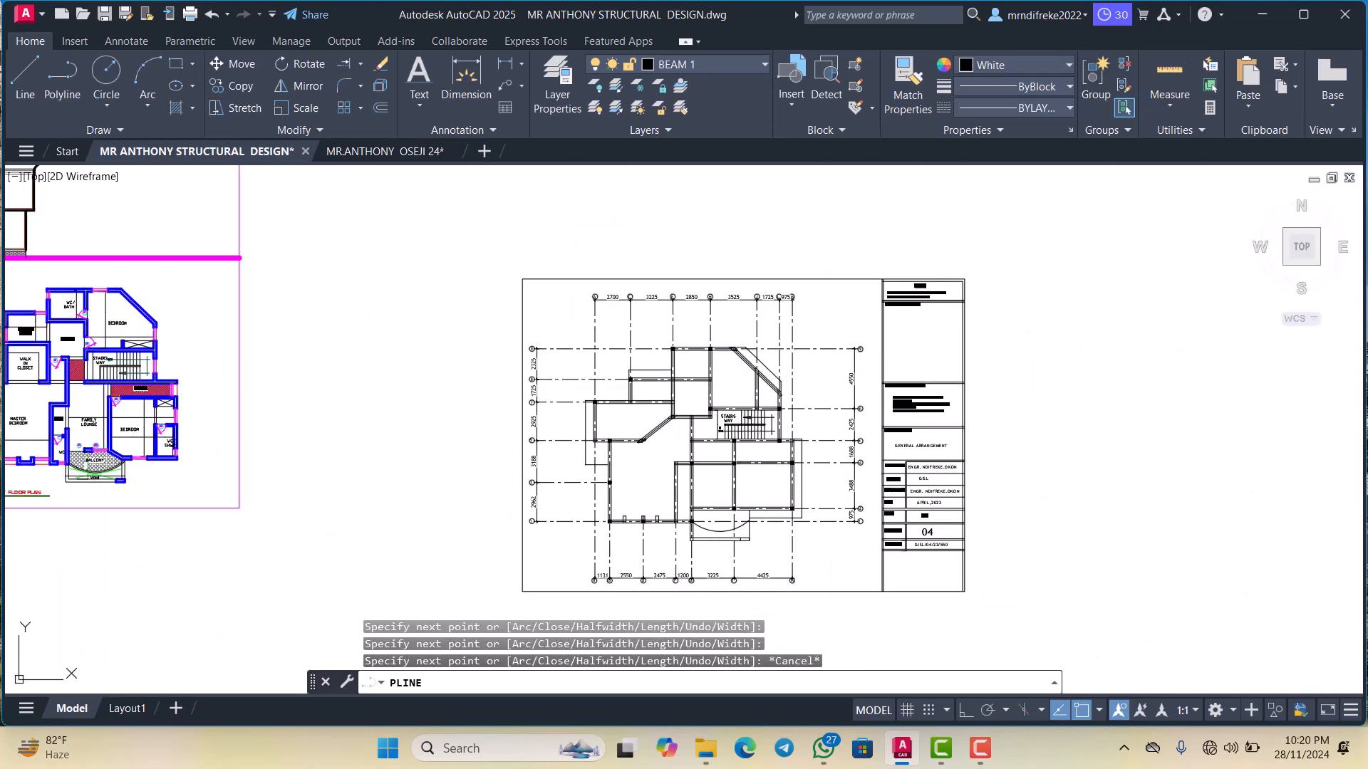
Draw a parallelogram polyline column outline where the upper-right diagonal beam crosses the vertical beam on grid line J
scroll(747, 355, up, 5)
scroll(747, 355, down, 3)
scroll(747, 356, up, 3)
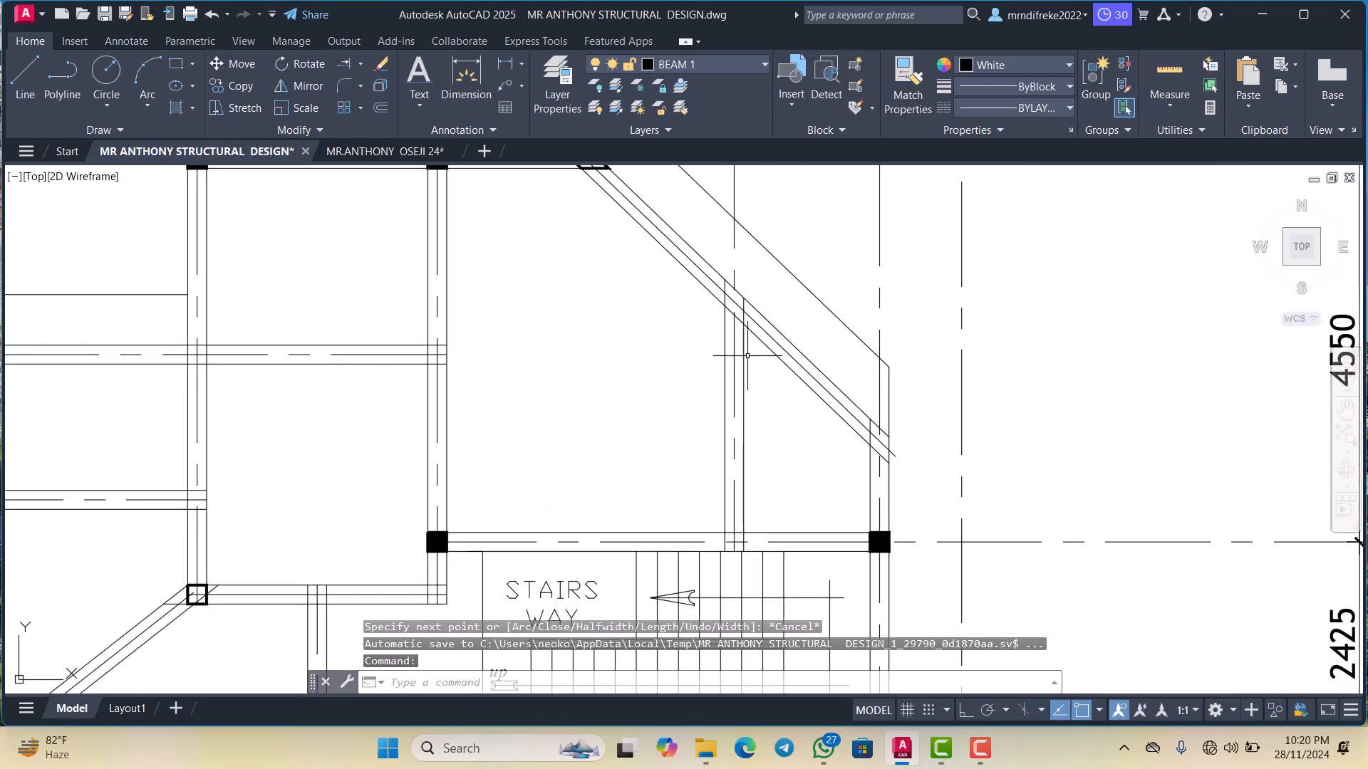
scroll(747, 355, down, 4)
scroll(733, 366, up, 4)
scroll(711, 379, down, 3)
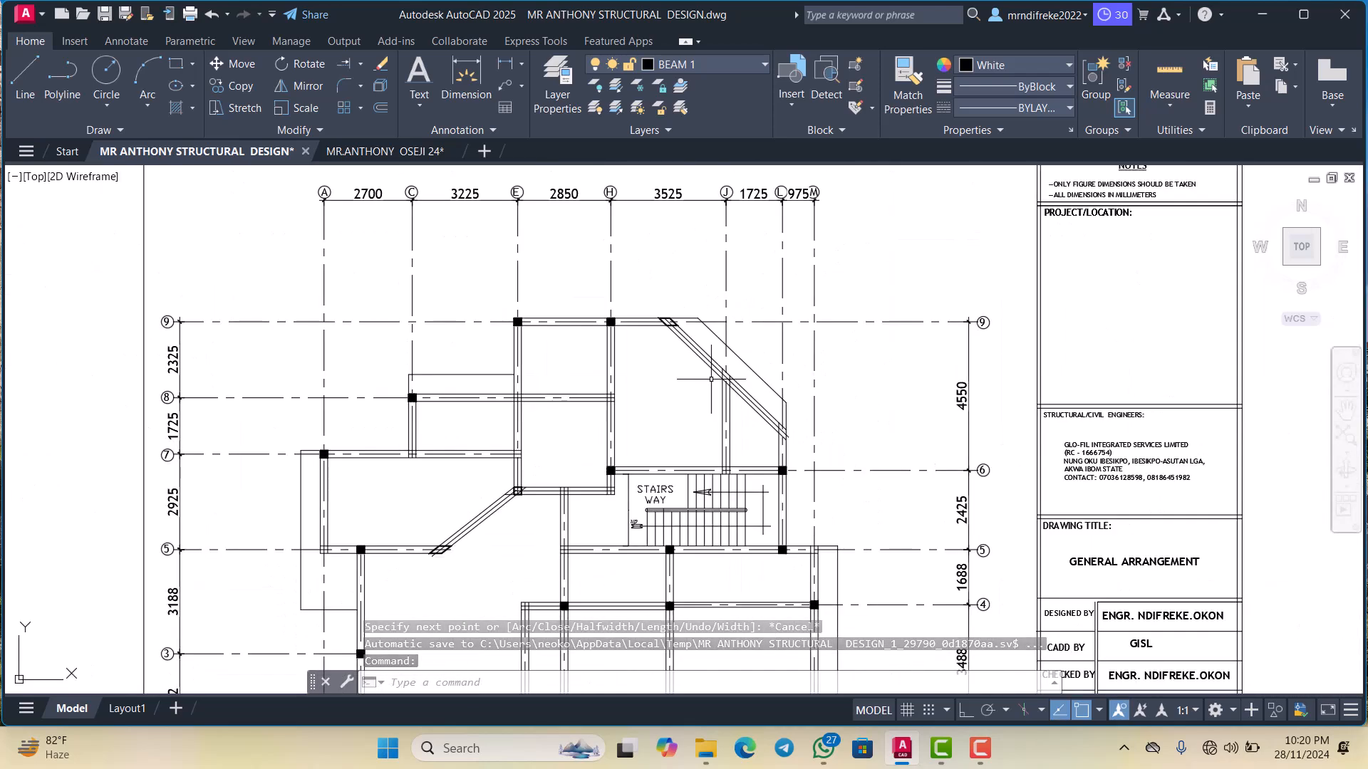
scroll(534, 489, up, 4)
scroll(791, 397, down, 4)
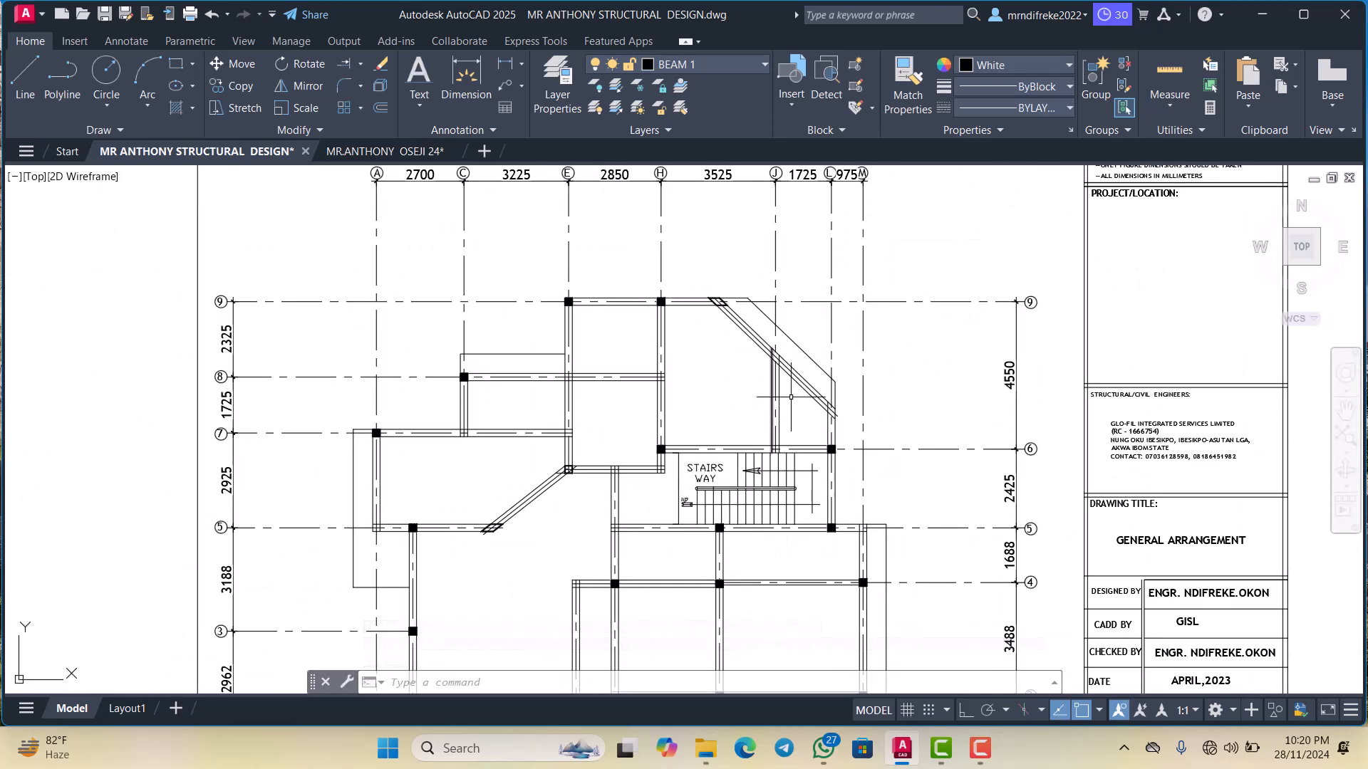
scroll(790, 397, up, 5)
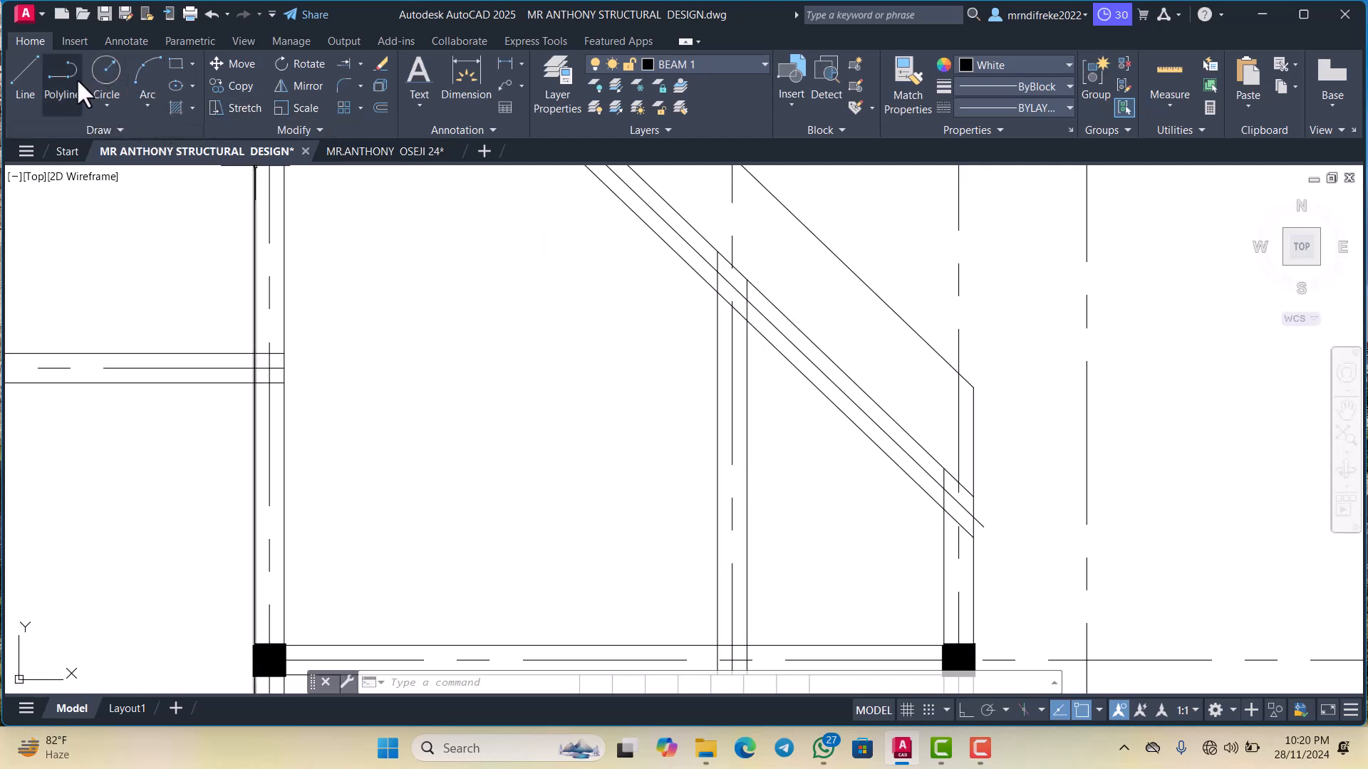
scroll(666, 391, down, 5)
scroll(672, 388, up, 7)
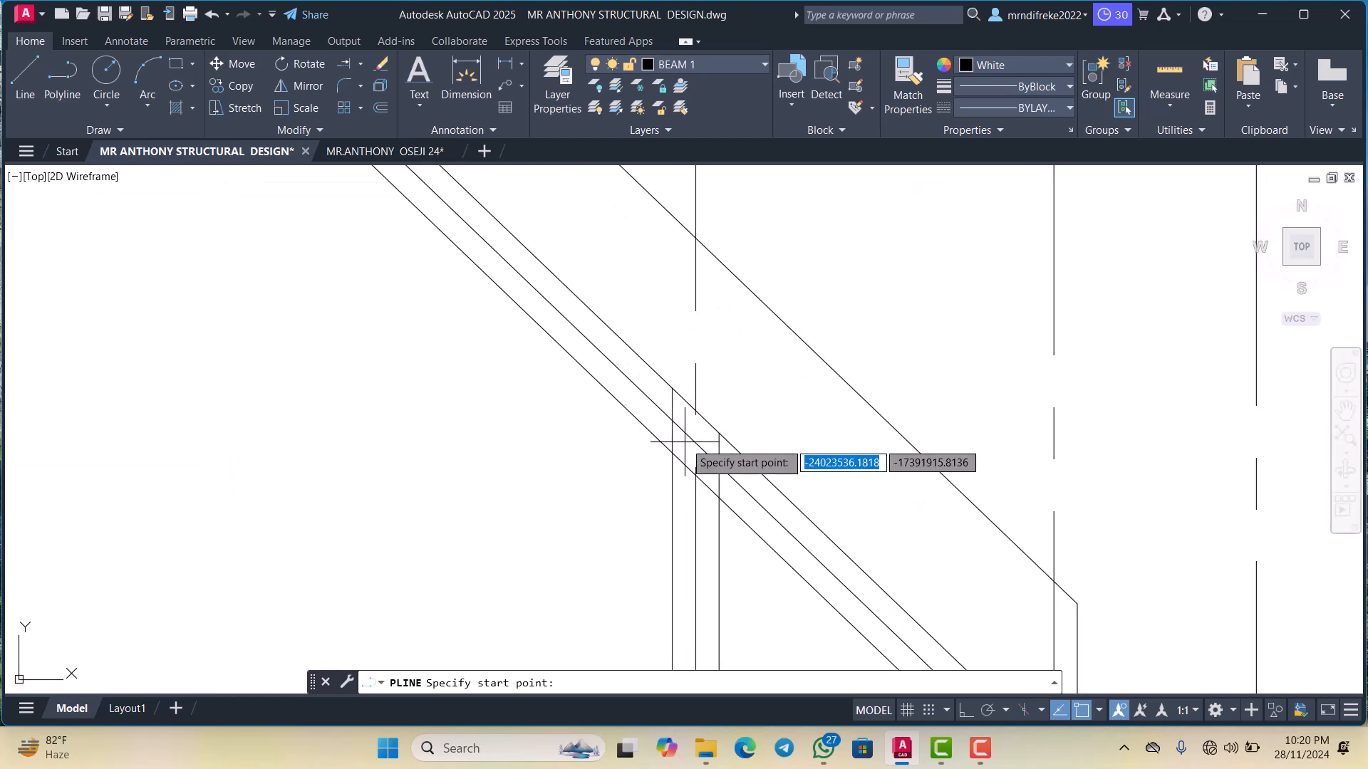
click(673, 388)
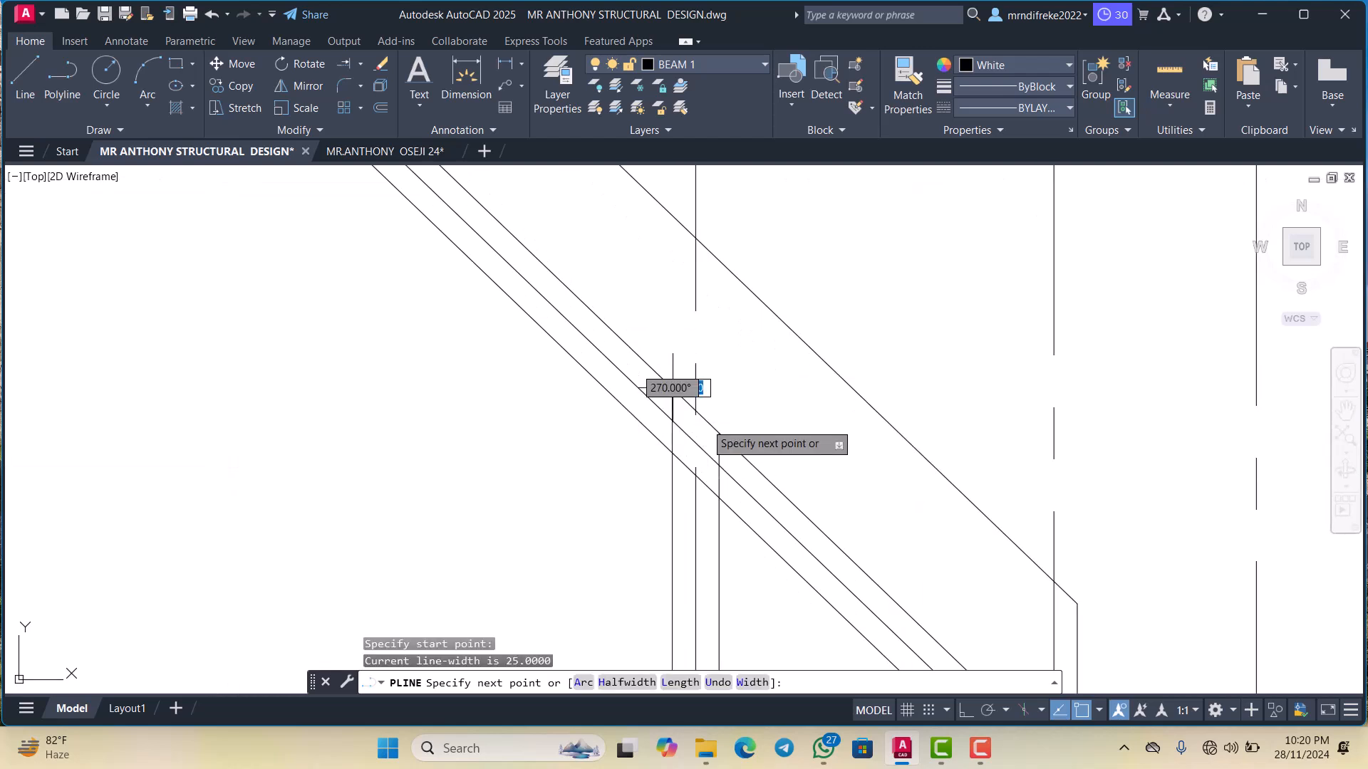
click(719, 433)
click(719, 495)
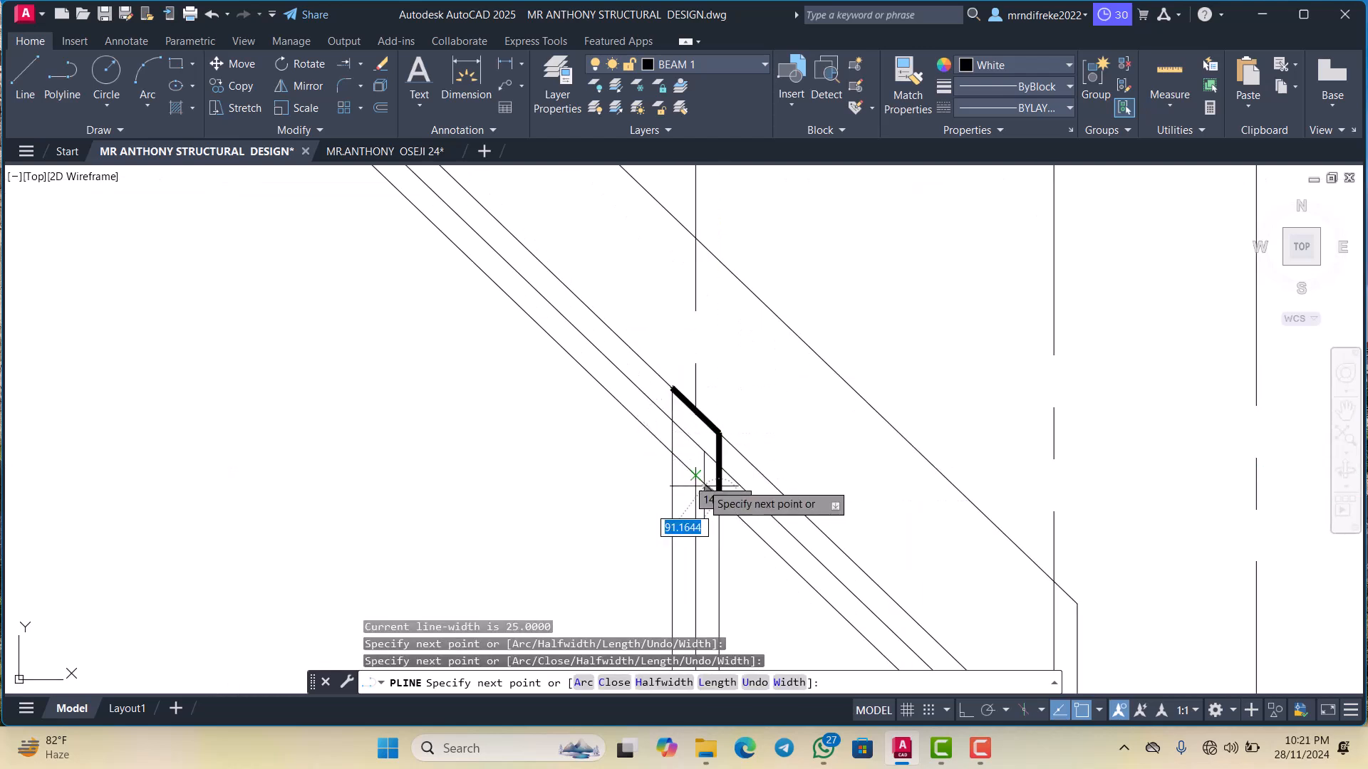
click(673, 452)
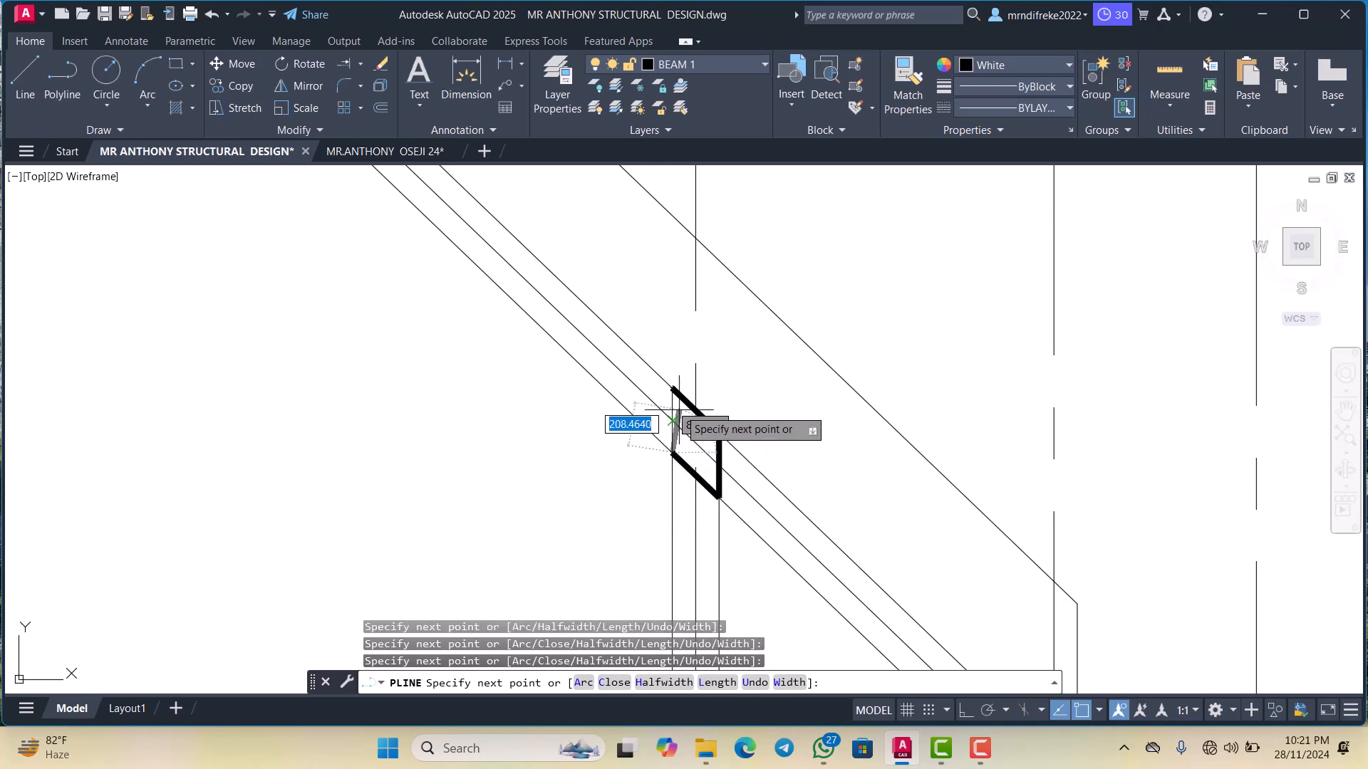
scroll(705, 377, down, 5)
scroll(753, 411, up, 3)
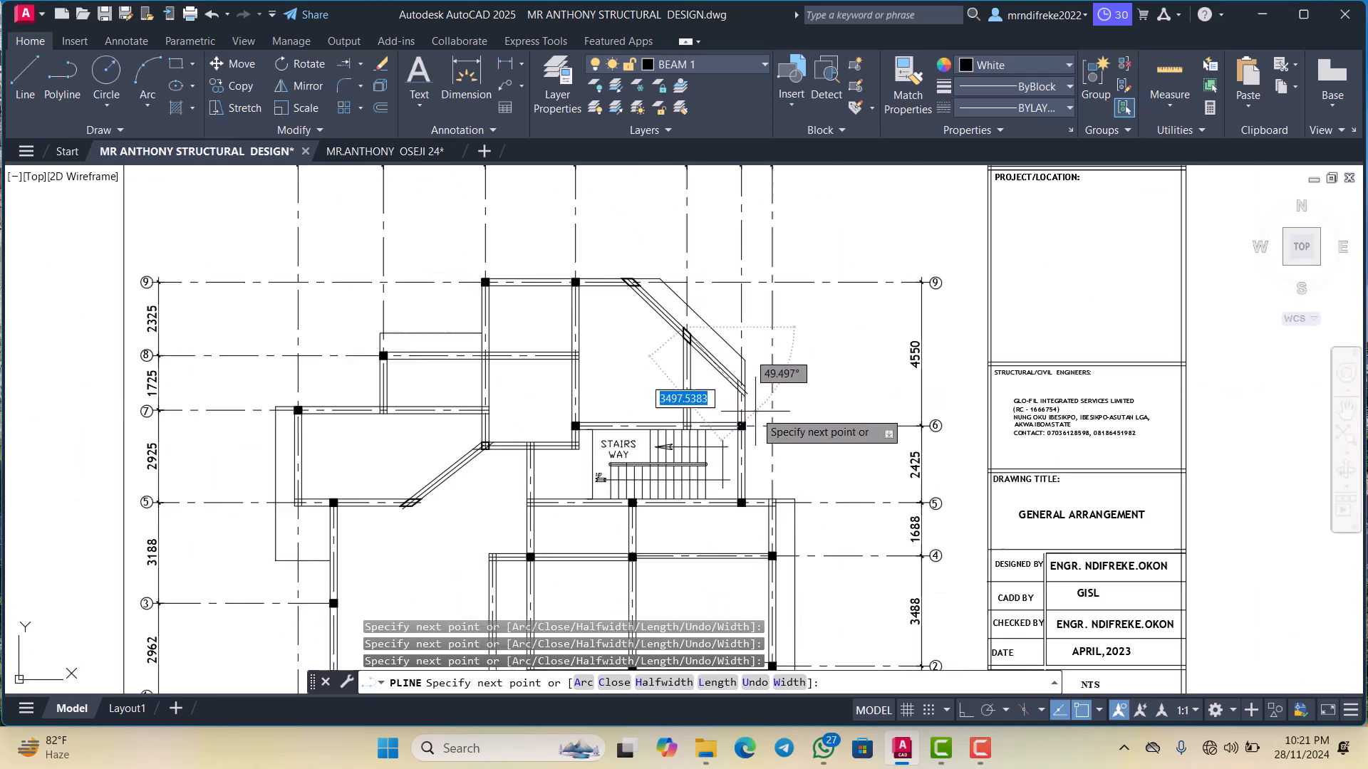
key(Escape)
Examine the general arrangement plan for beam junctions that still lack columns
scroll(744, 352, down, 2)
middle_drag(543, 494, 720, 372)
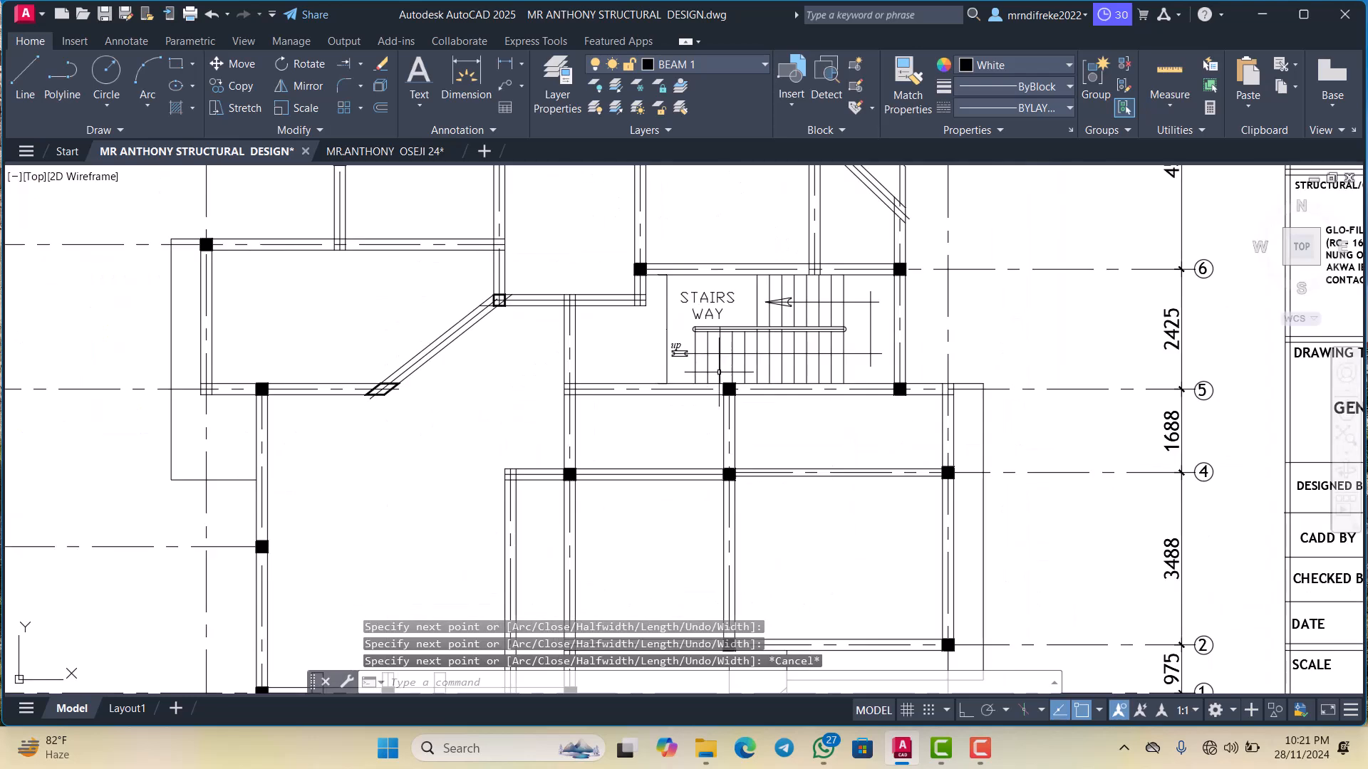
scroll(862, 285, down, 5)
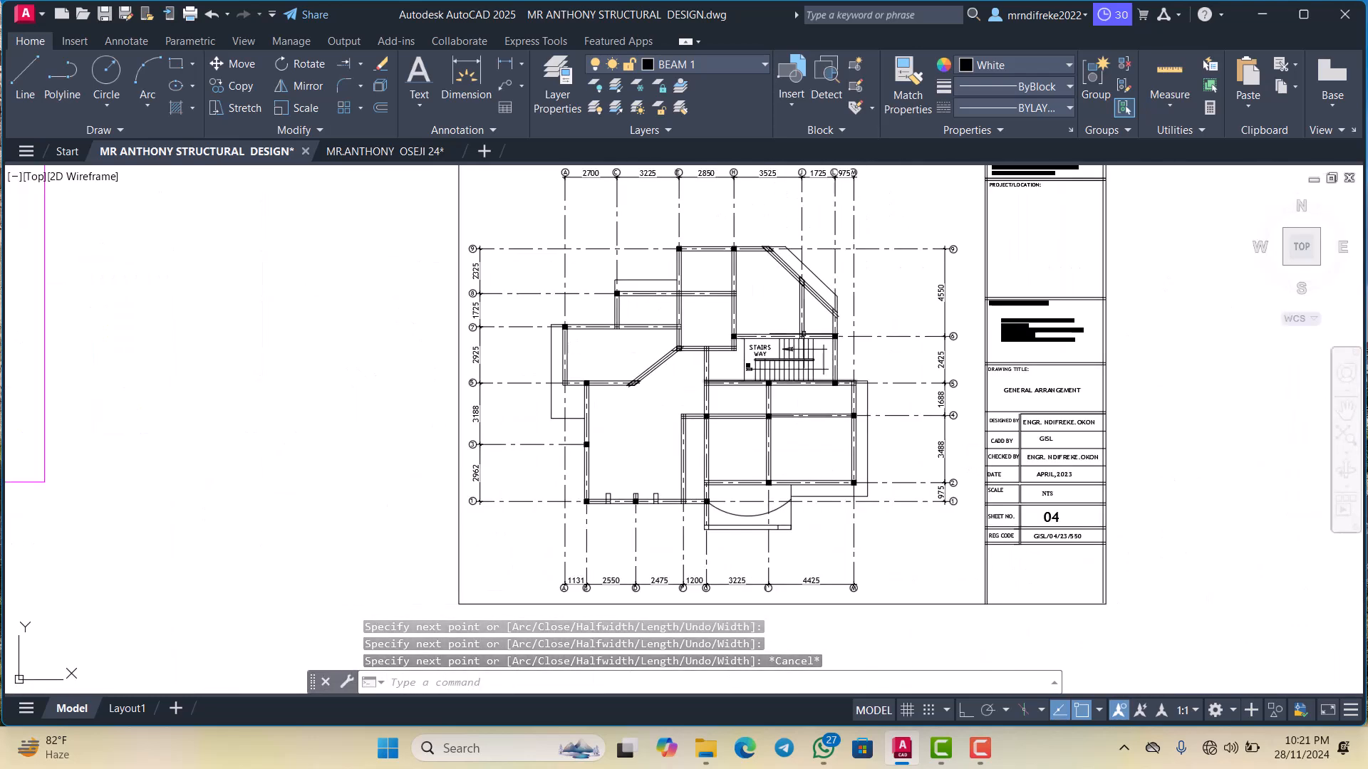
scroll(861, 282, up, 8)
scroll(861, 282, down, 6)
scroll(763, 342, up, 5)
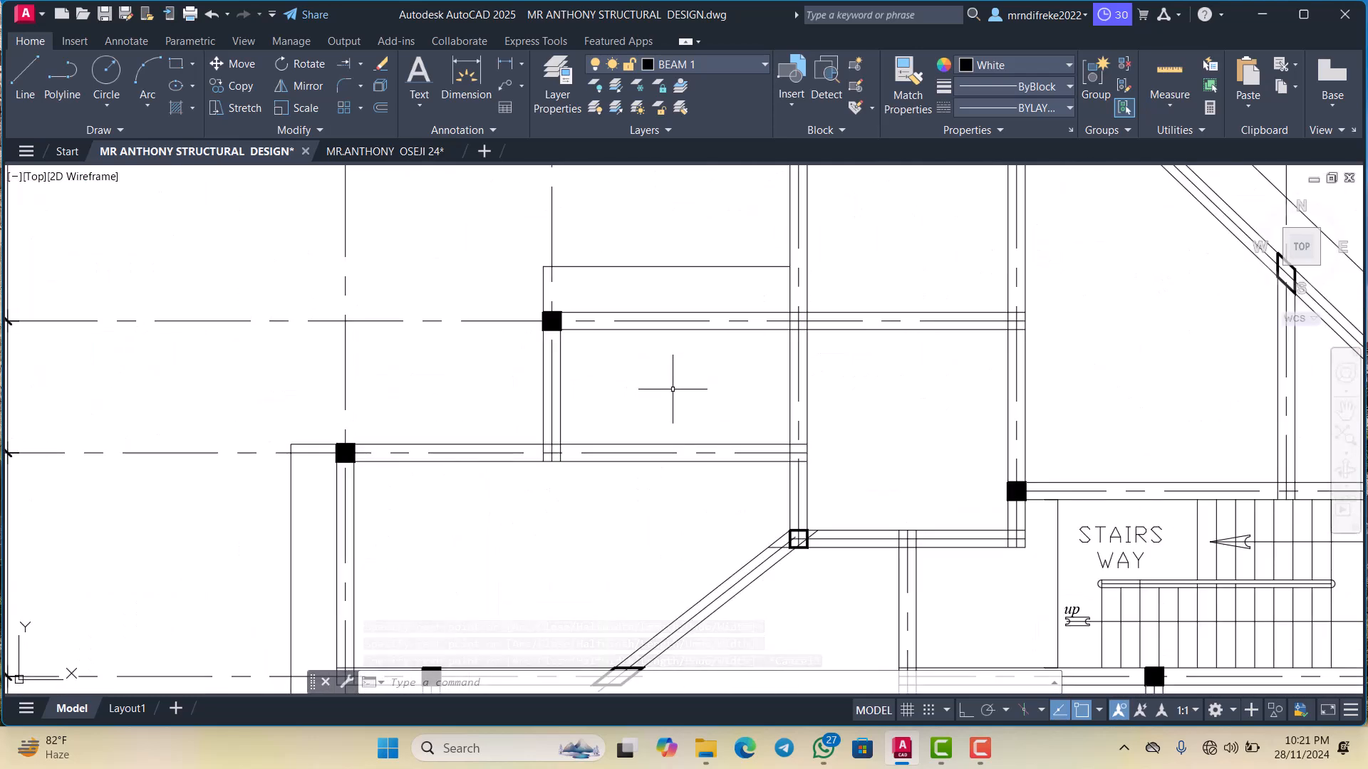
scroll(766, 397, down, 3)
scroll(769, 378, up, 4)
scroll(784, 370, down, 2)
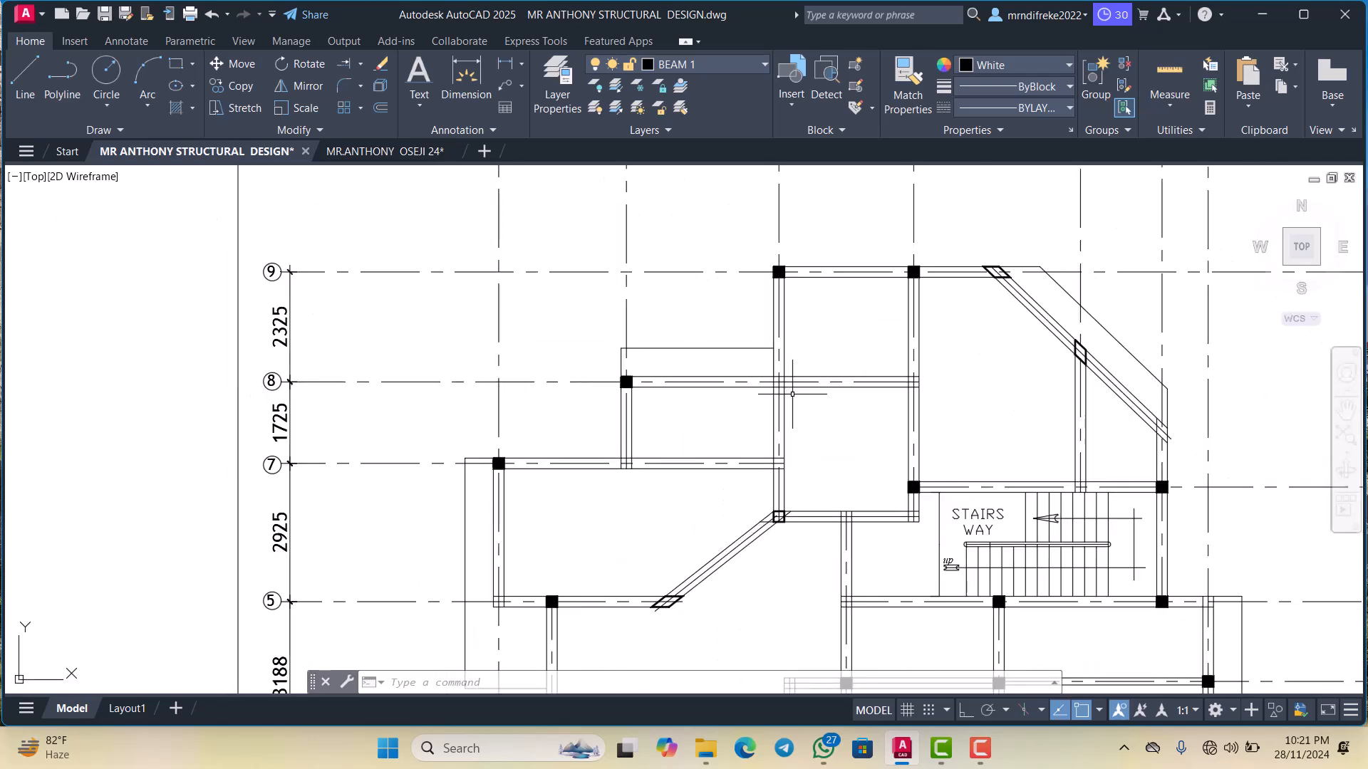
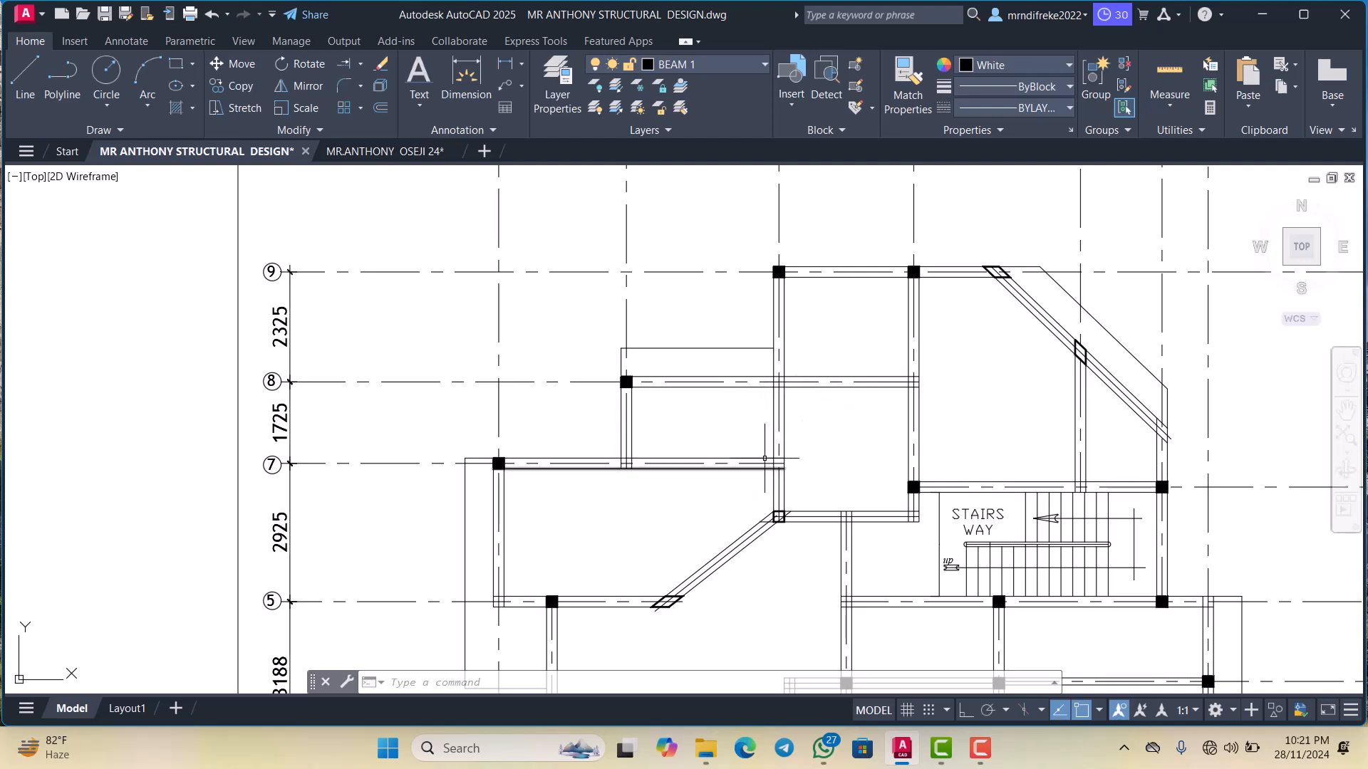
Copy the solid column at the start of grid line 8's beam to that beam's crossing with the next long vertical beam
scroll(623, 381, up, 10)
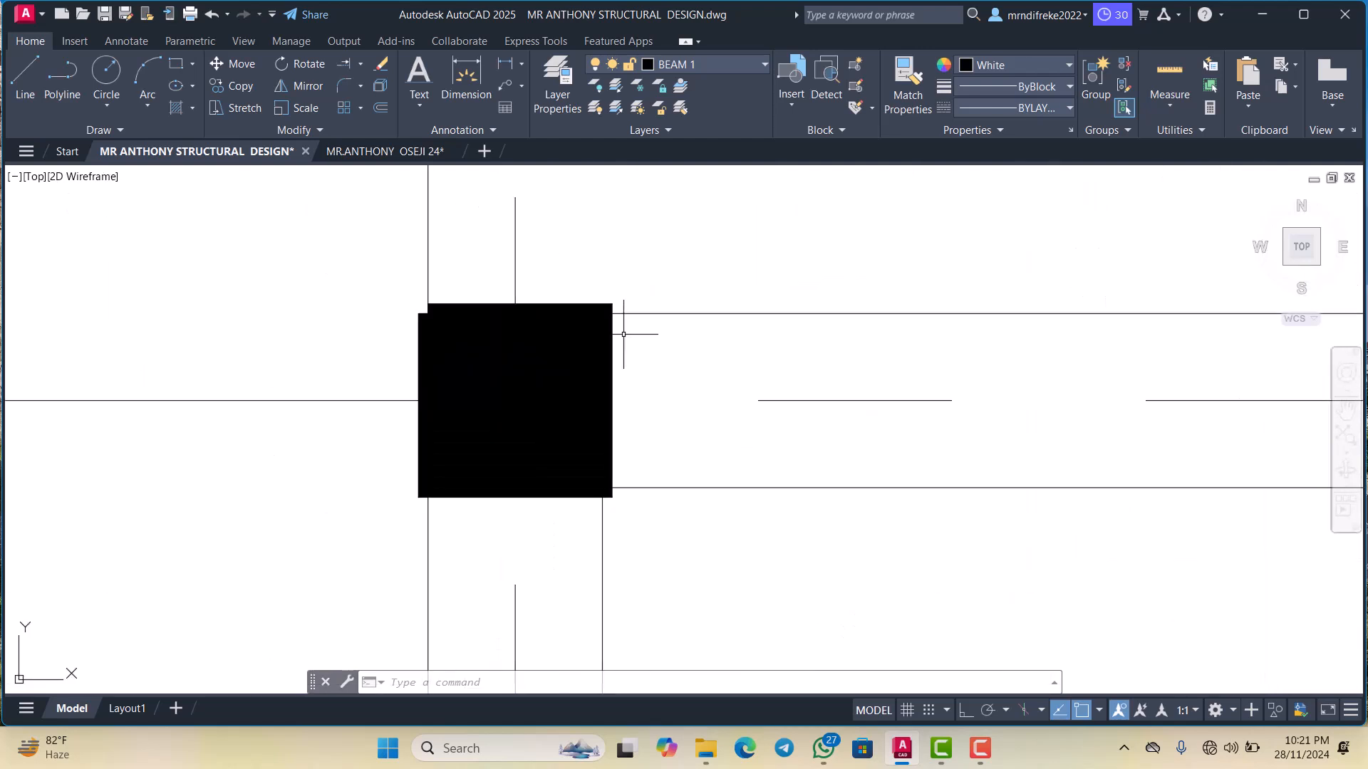
click(622, 306)
click(579, 300)
click(533, 383)
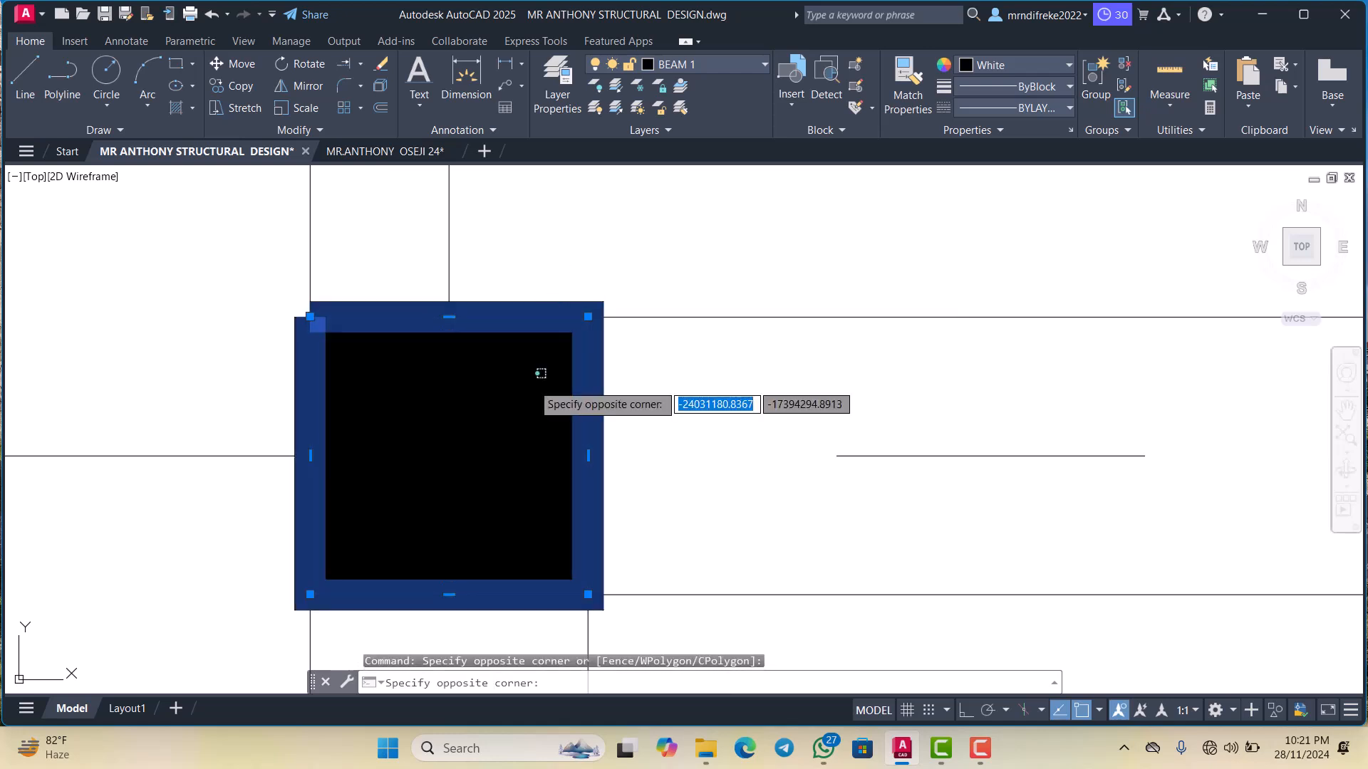
right_click(533, 388)
click(589, 464)
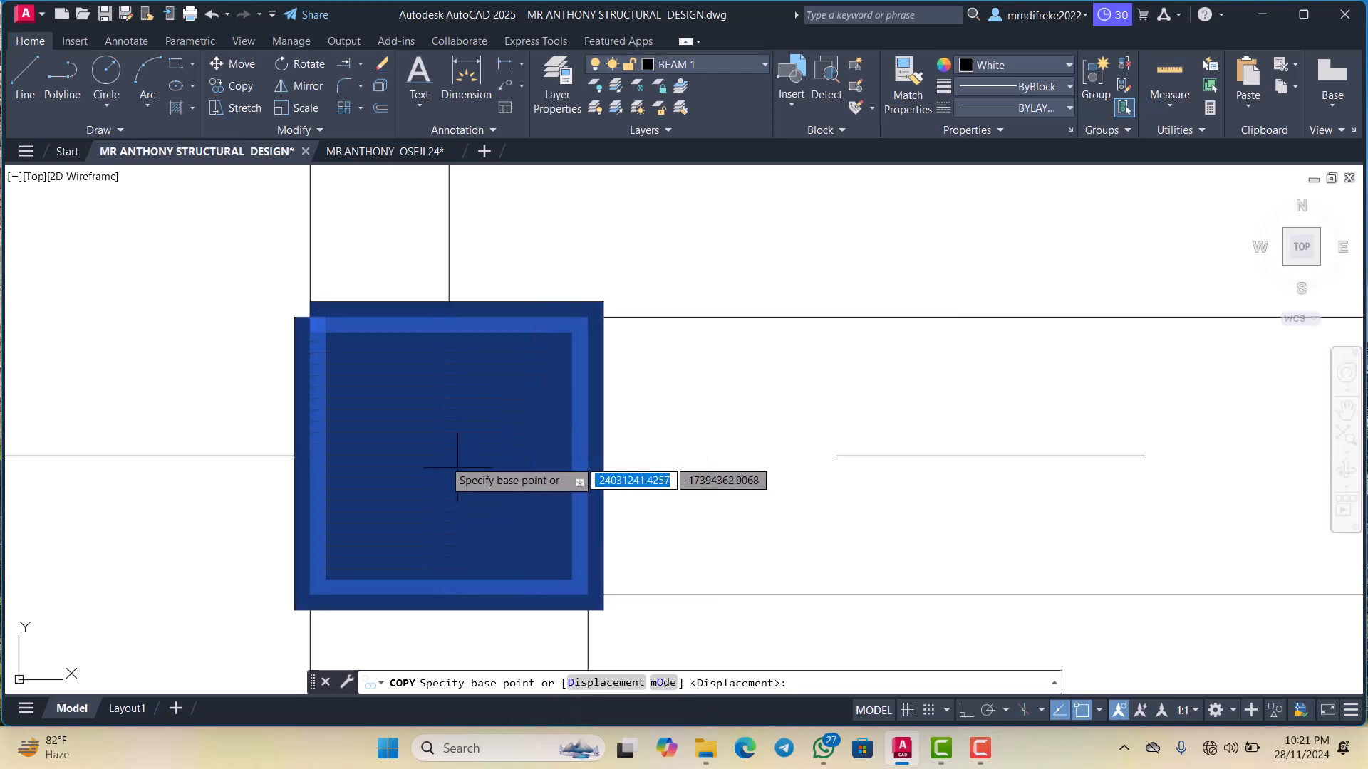
click(449, 454)
scroll(470, 480, down, 8)
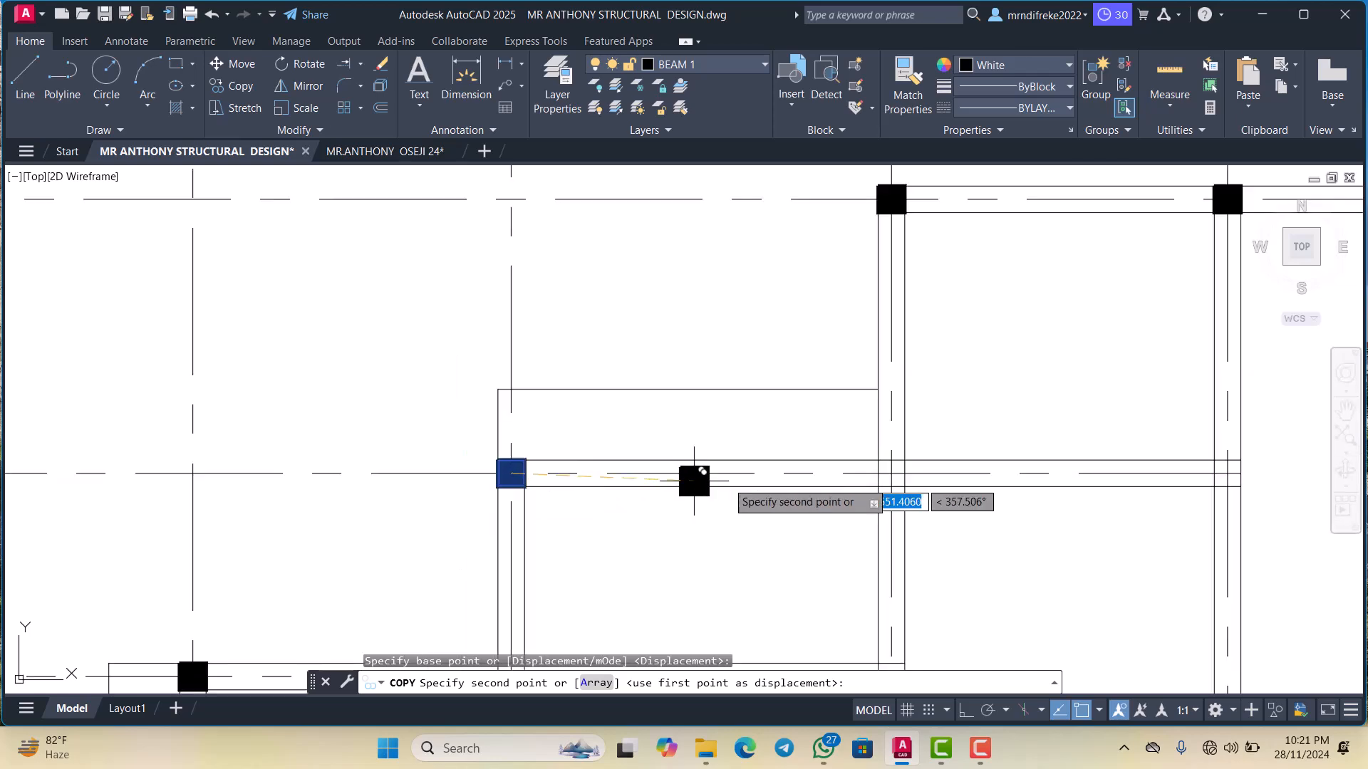
scroll(875, 458, up, 4)
click(861, 443)
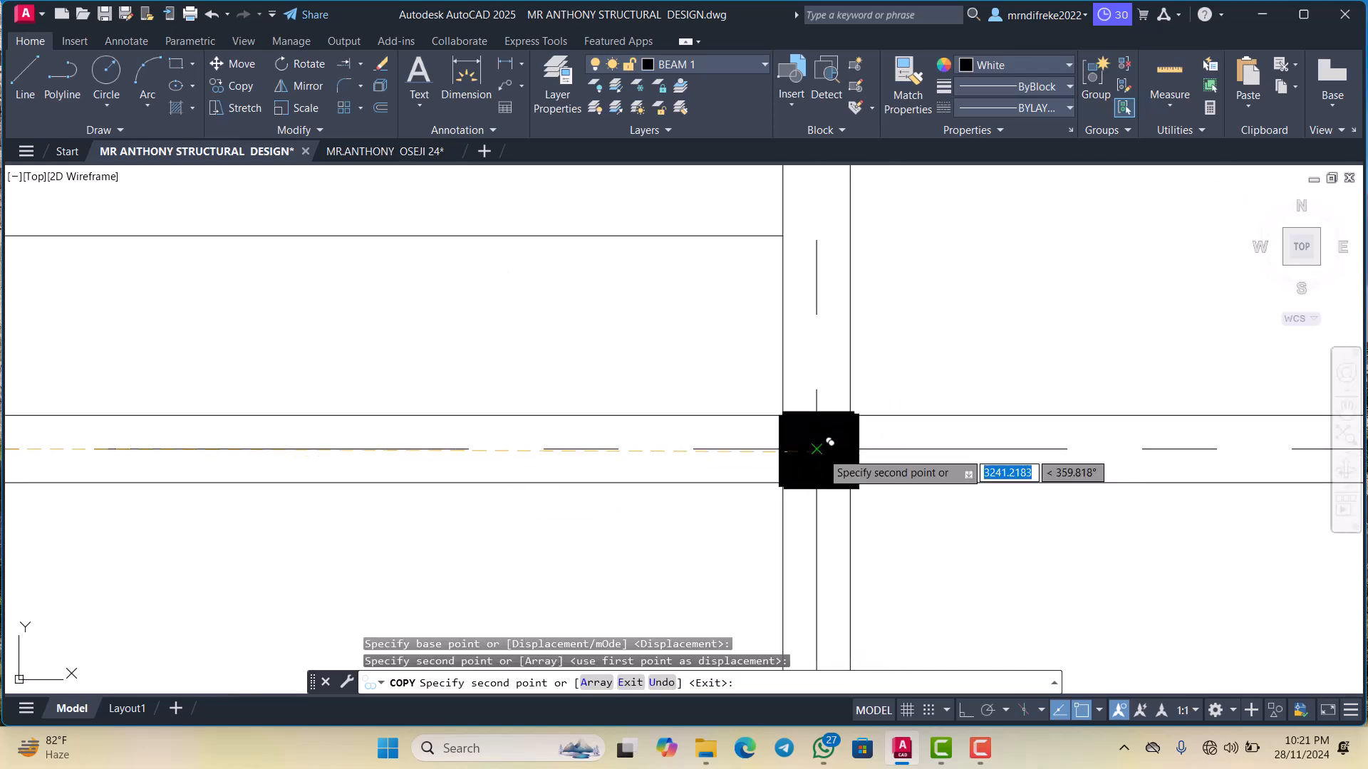
Examine the plan between grid lines 9 and 1 for beam intersections that still lack columns
scroll(847, 356, down, 6)
scroll(848, 356, up, 4)
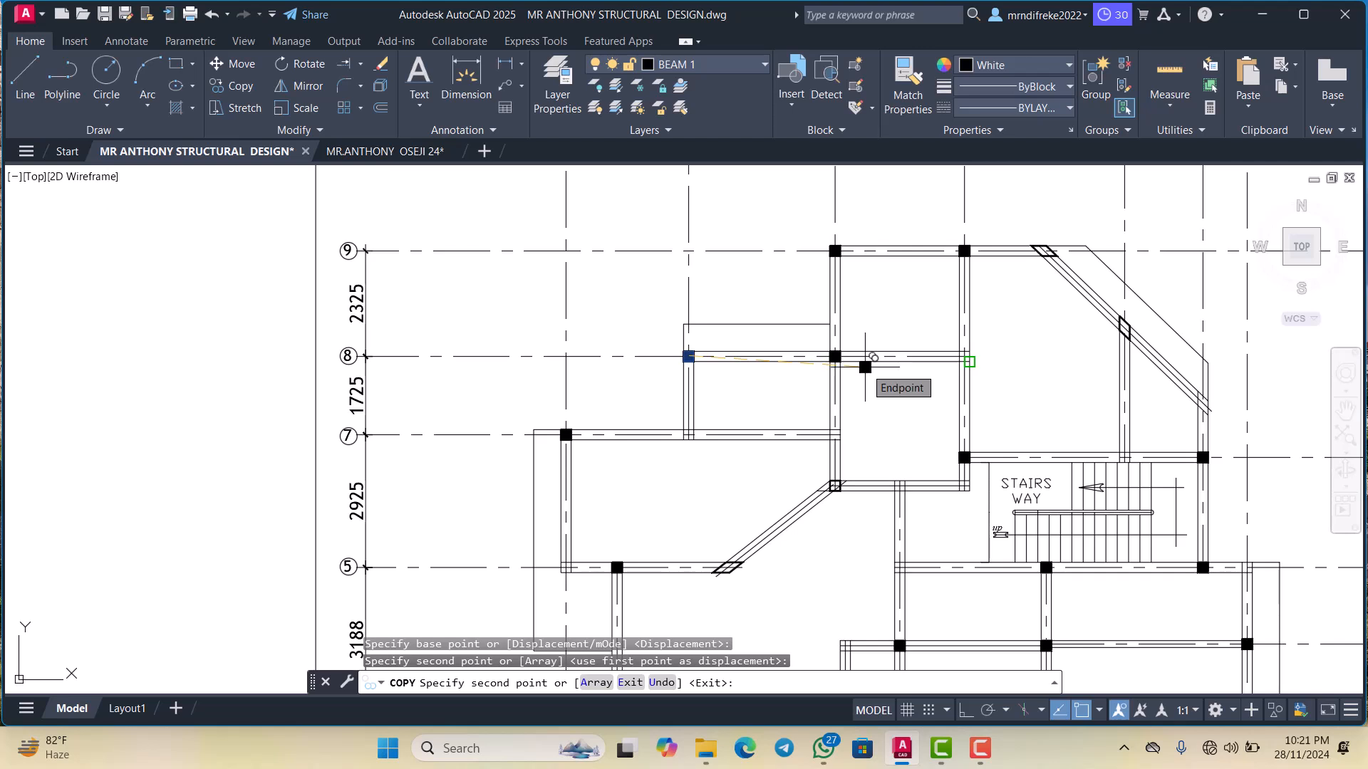
scroll(889, 408, down, 6)
scroll(905, 347, up, 5)
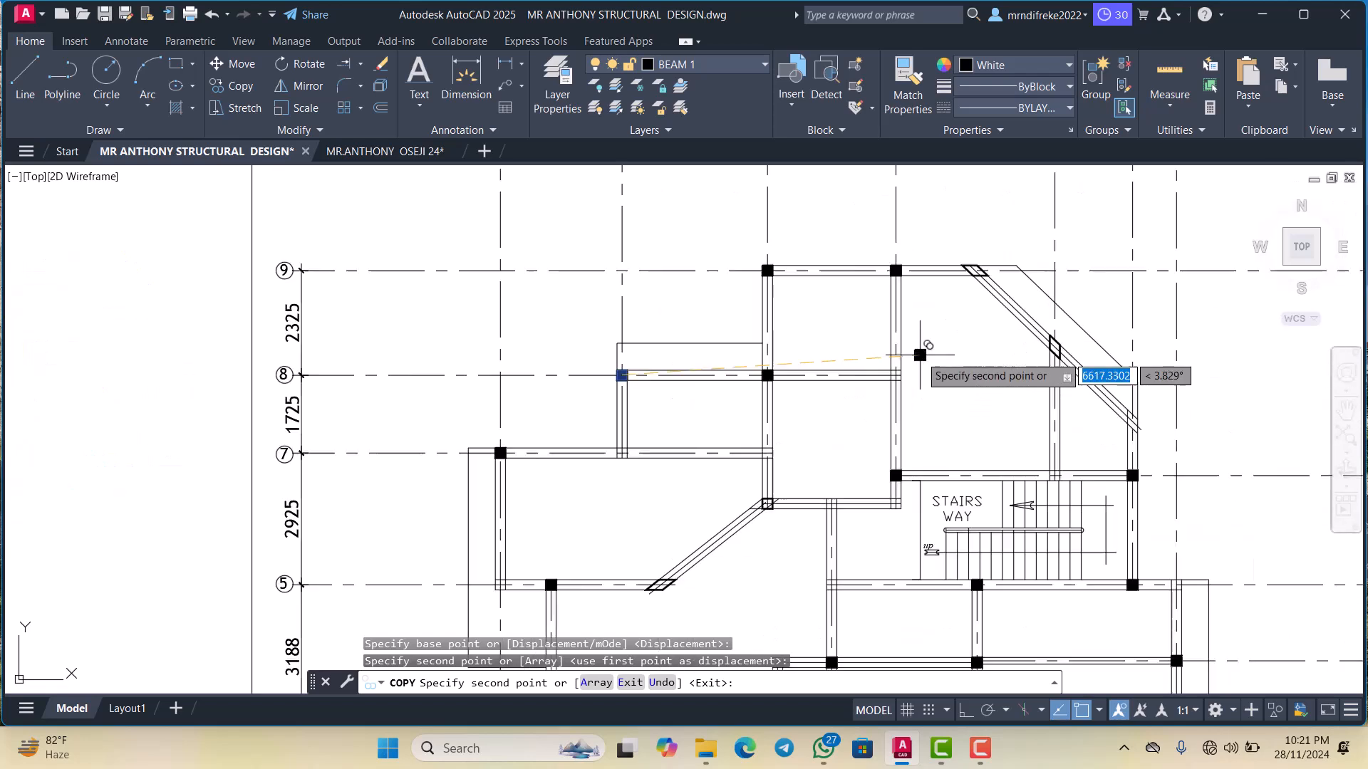
scroll(934, 327, down, 2)
scroll(870, 315, down, 2)
scroll(869, 406, up, 3)
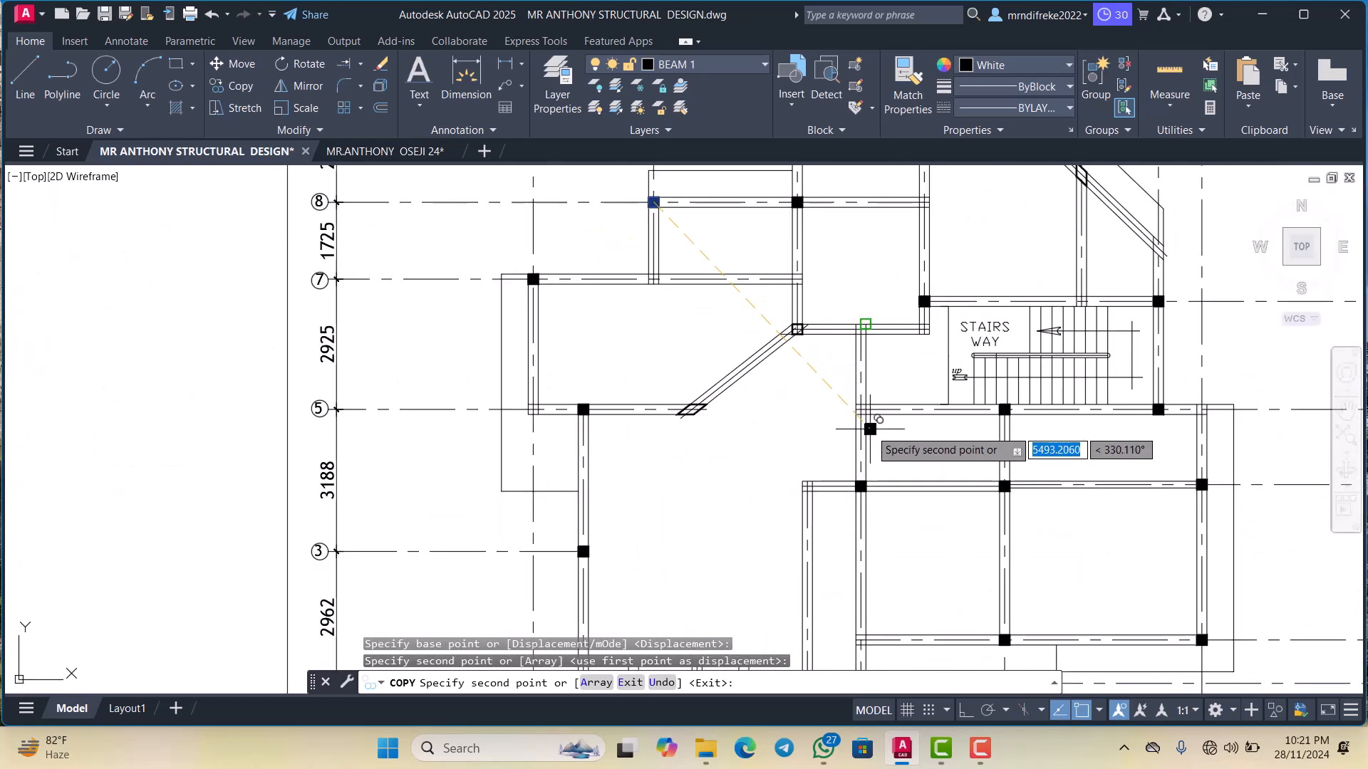
scroll(900, 373, down, 4)
scroll(981, 420, up, 3)
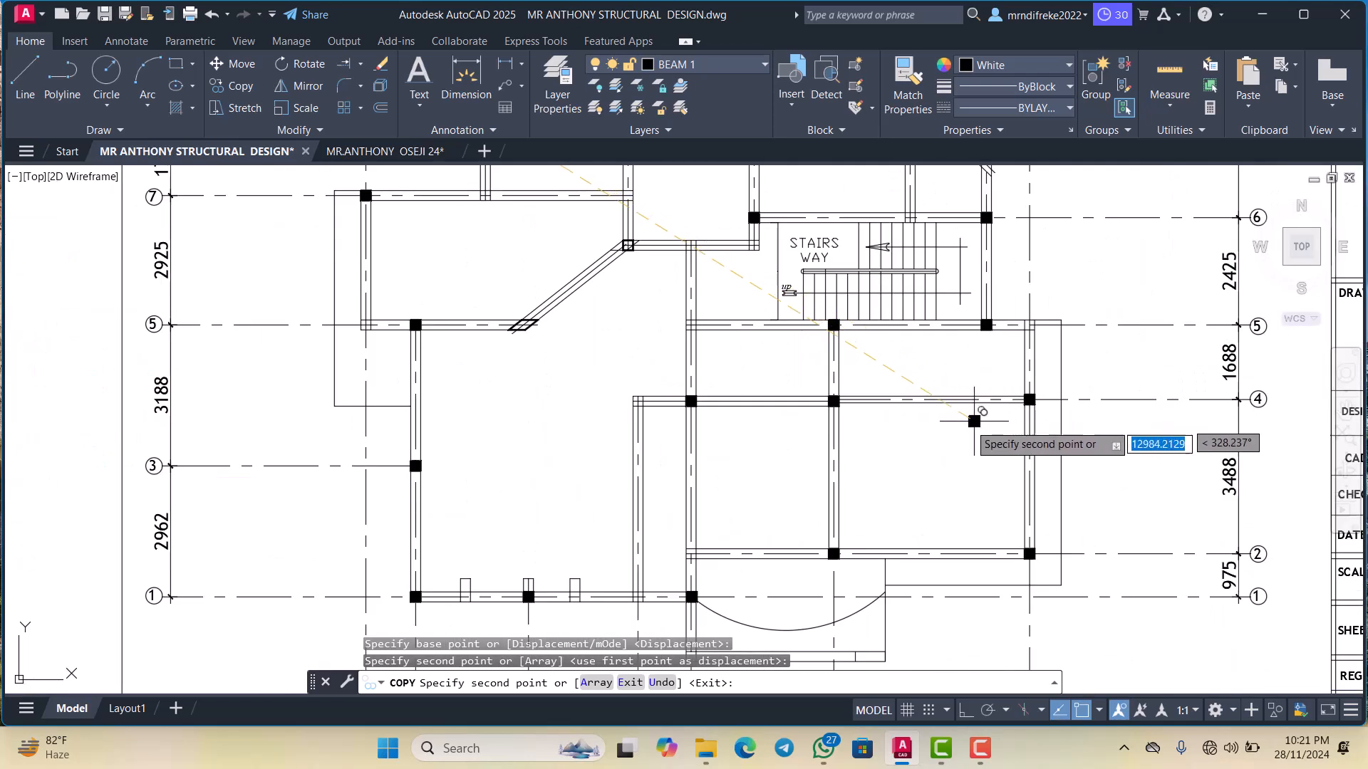
scroll(754, 473, down, 4)
scroll(763, 437, up, 4)
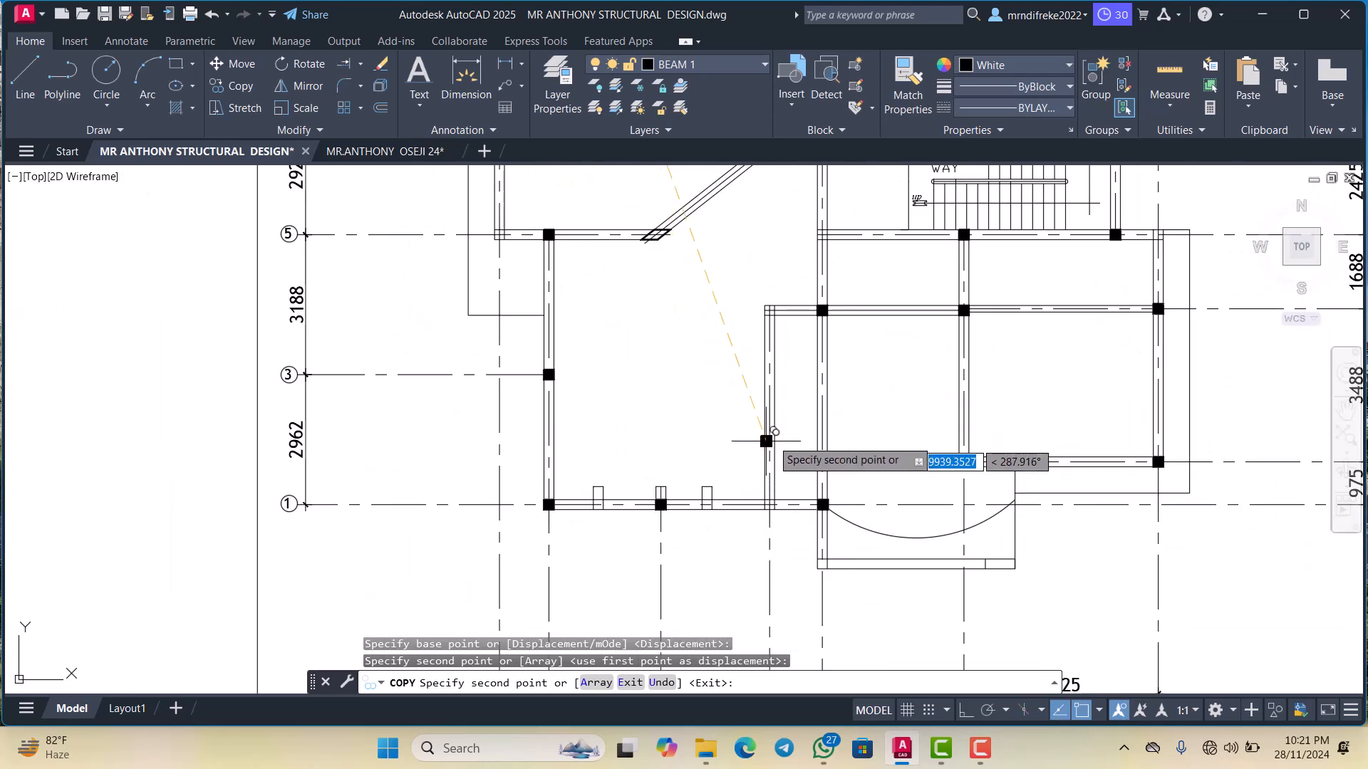
Place another copy of the solid column at the beam corner where grid lines 4 and F meet, ending the copy
scroll(817, 433, down, 4)
scroll(827, 424, up, 4)
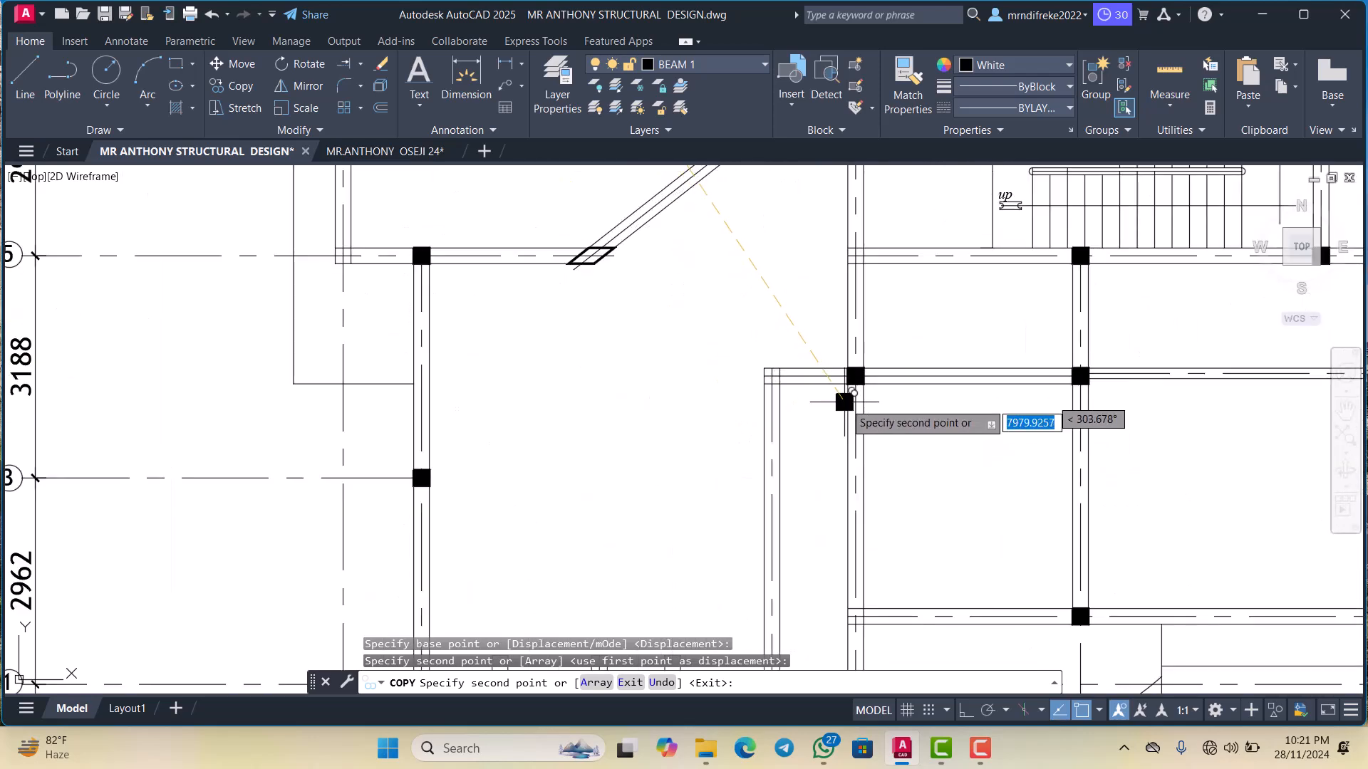
scroll(845, 409, down, 2)
scroll(835, 415, up, 8)
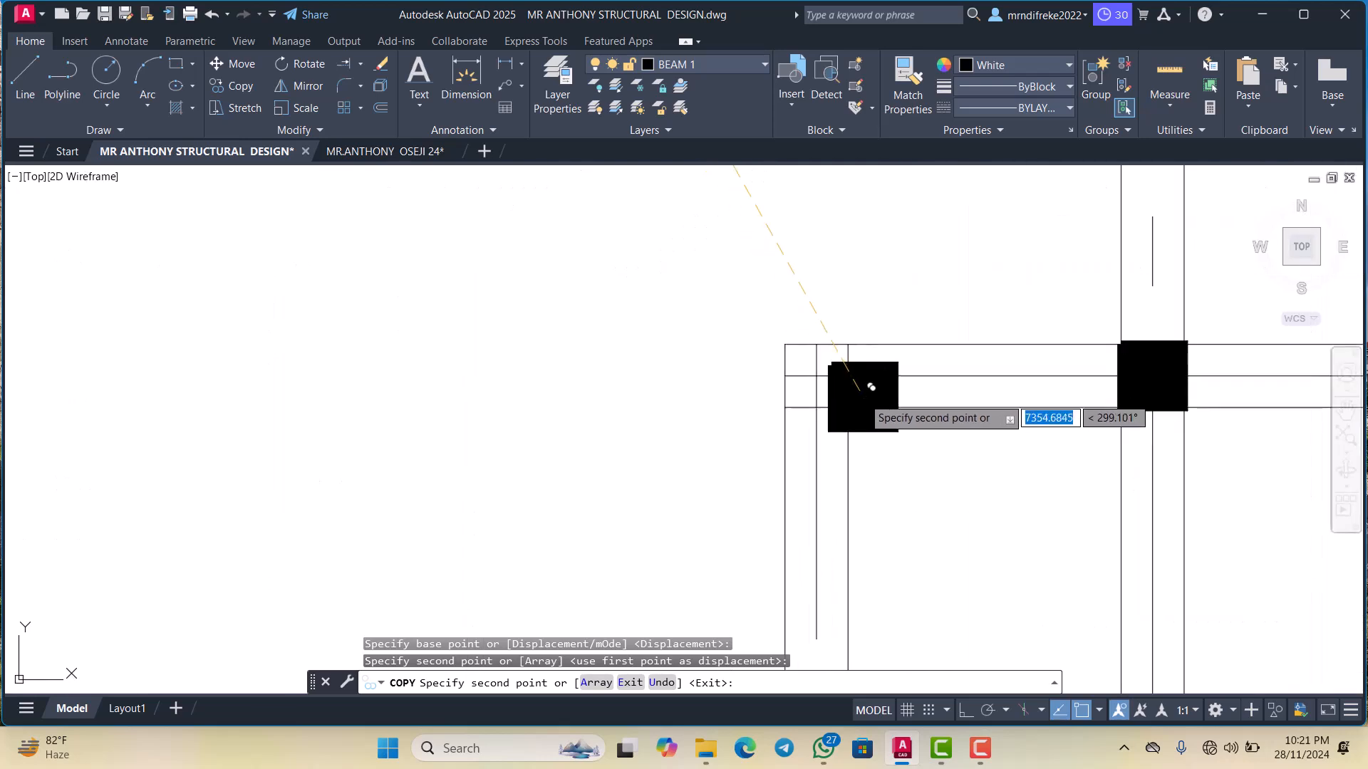
click(816, 374)
scroll(847, 413, down, 5)
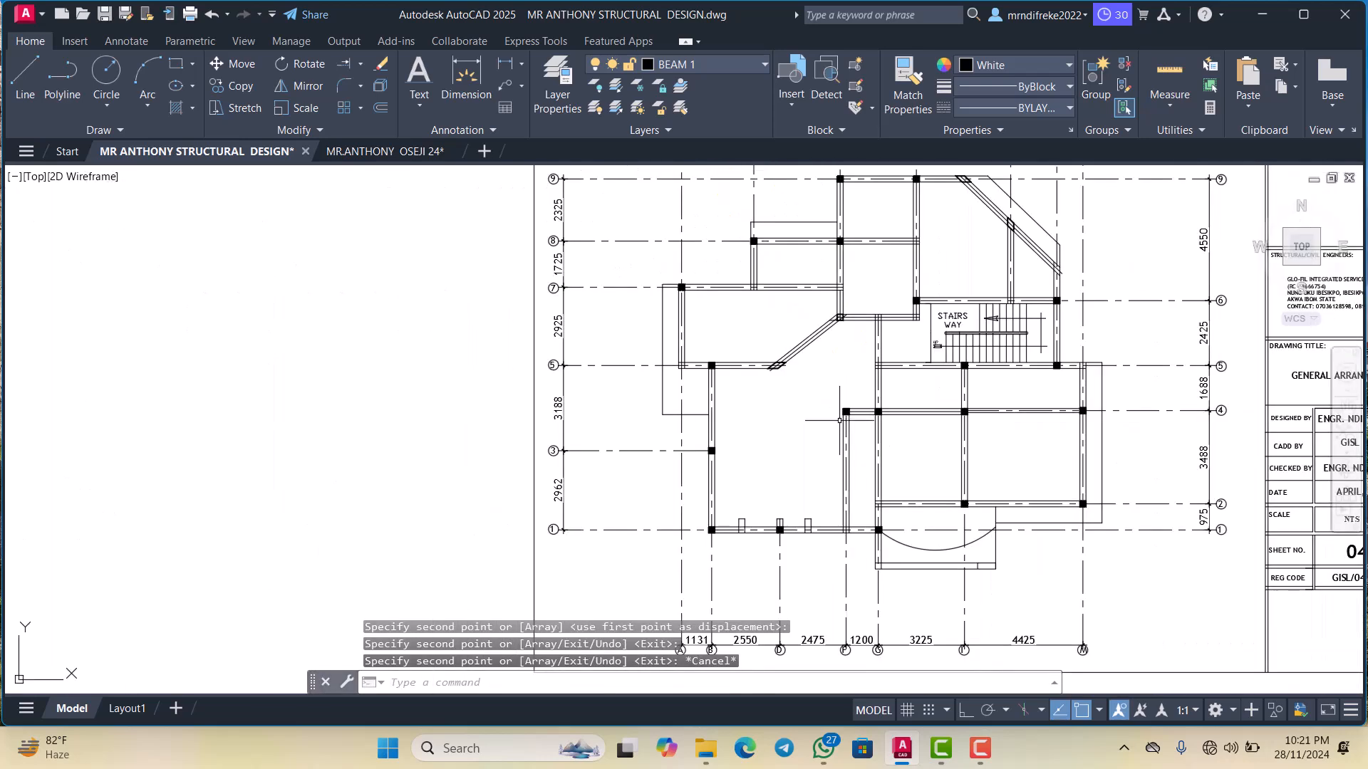
scroll(769, 406, up, 4)
key(Escape)
Fill the parallelogram column outline at the diagonal beam's junction with grid line 5 using a SOLID hatch
scroll(756, 401, up, 2)
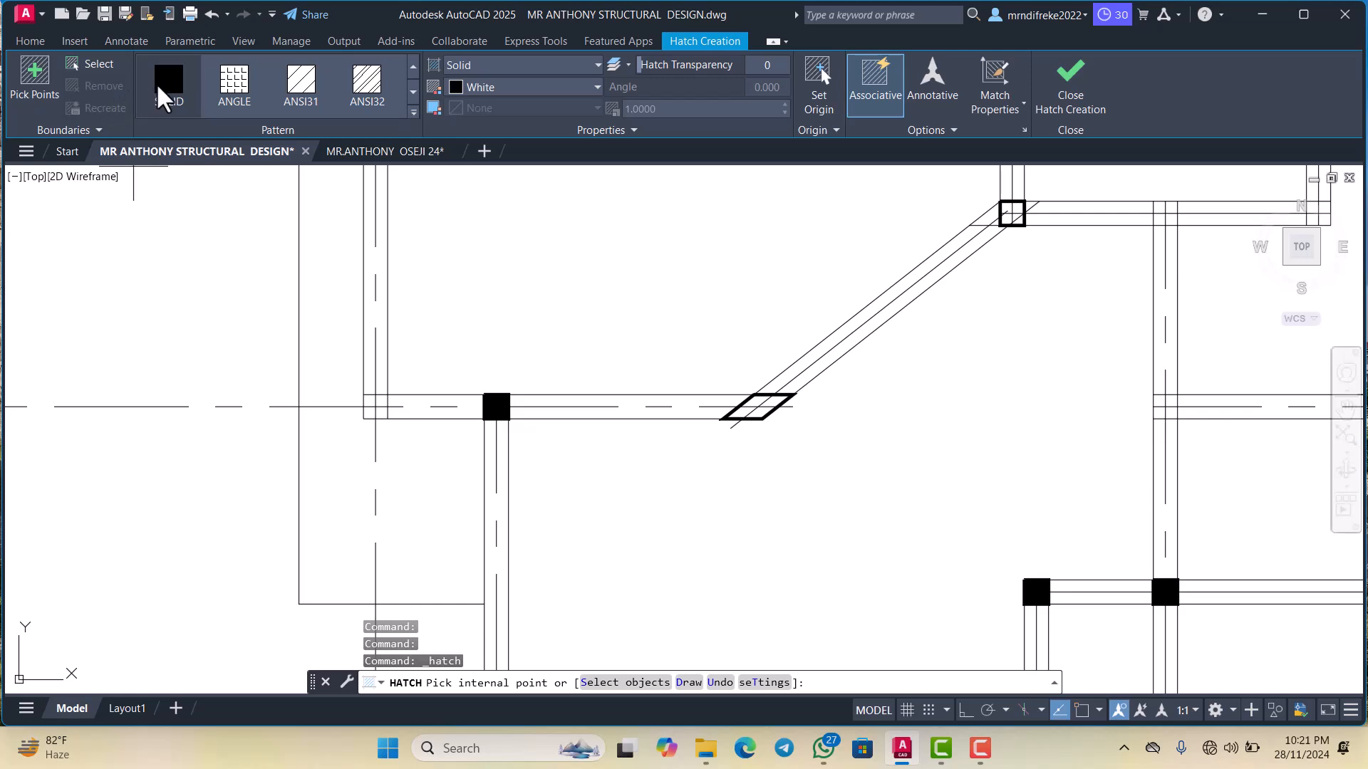
scroll(712, 412, up, 3)
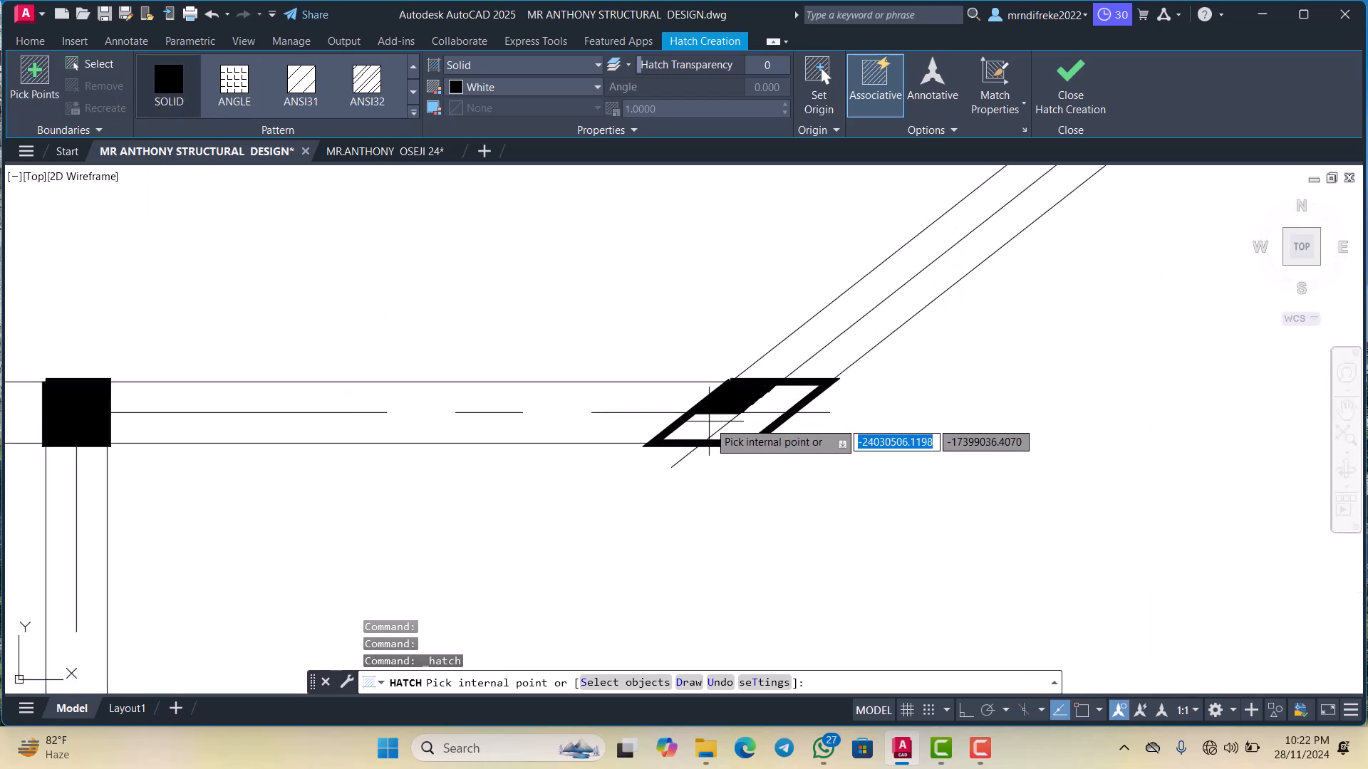
click(712, 427)
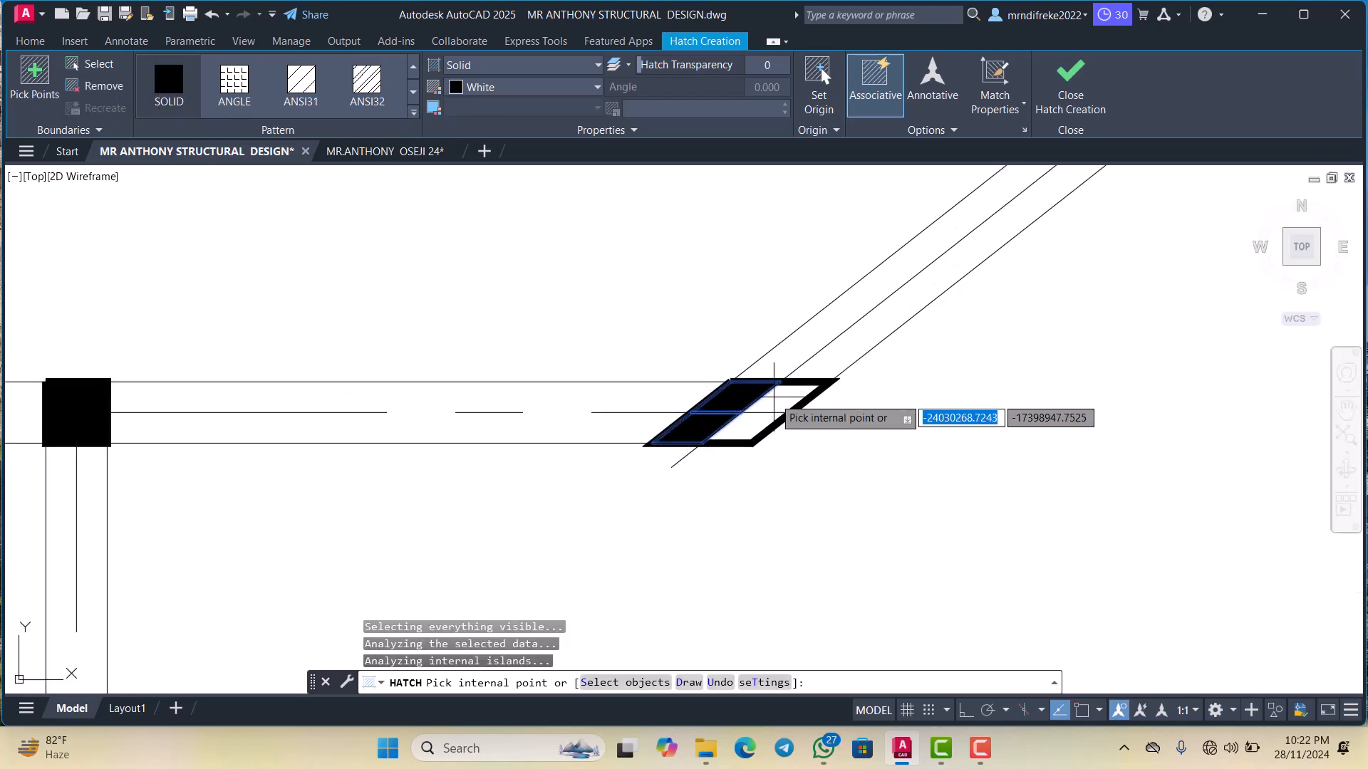
click(774, 397)
scroll(751, 445, down, 5)
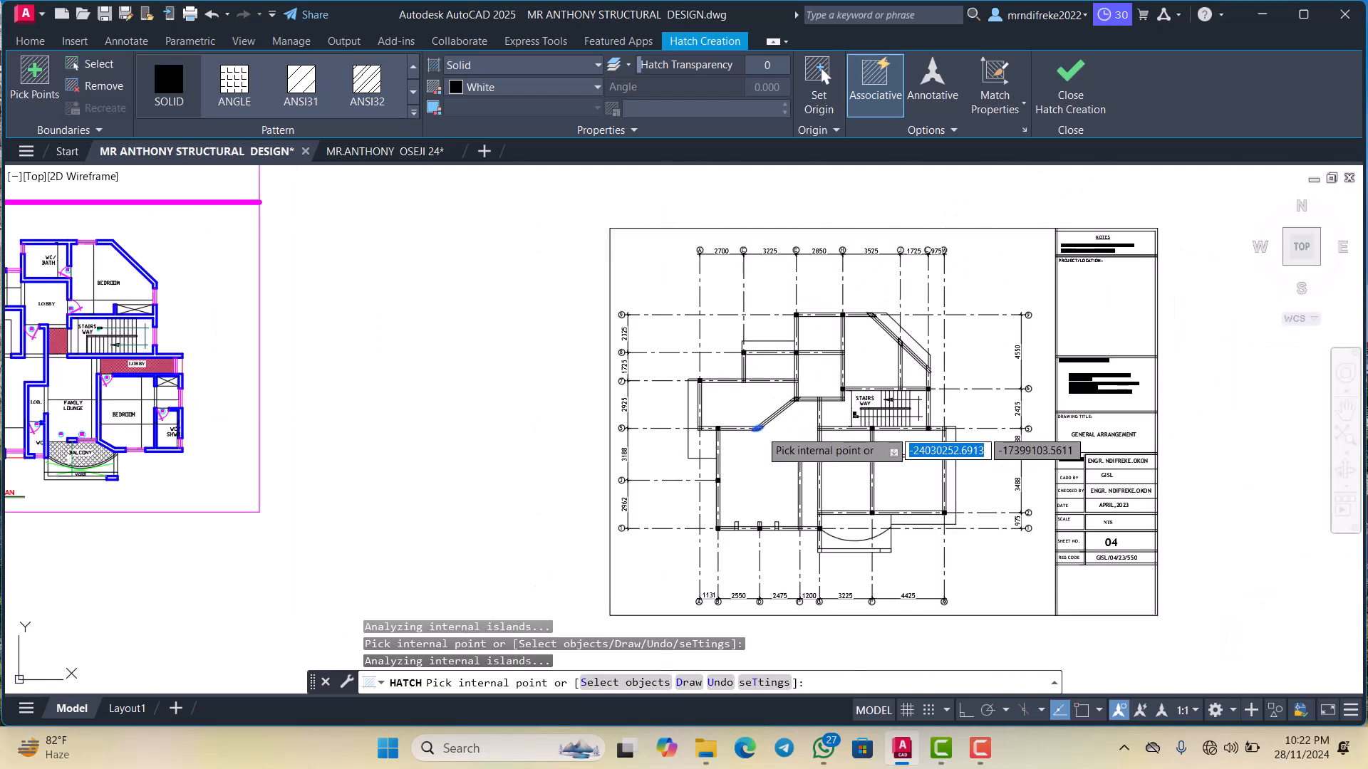
scroll(751, 445, up, 3)
key(Escape)
Apply a SOLID hatch to the regions inside the square column outline at the diagonal beam's upper end
scroll(789, 404, up, 2)
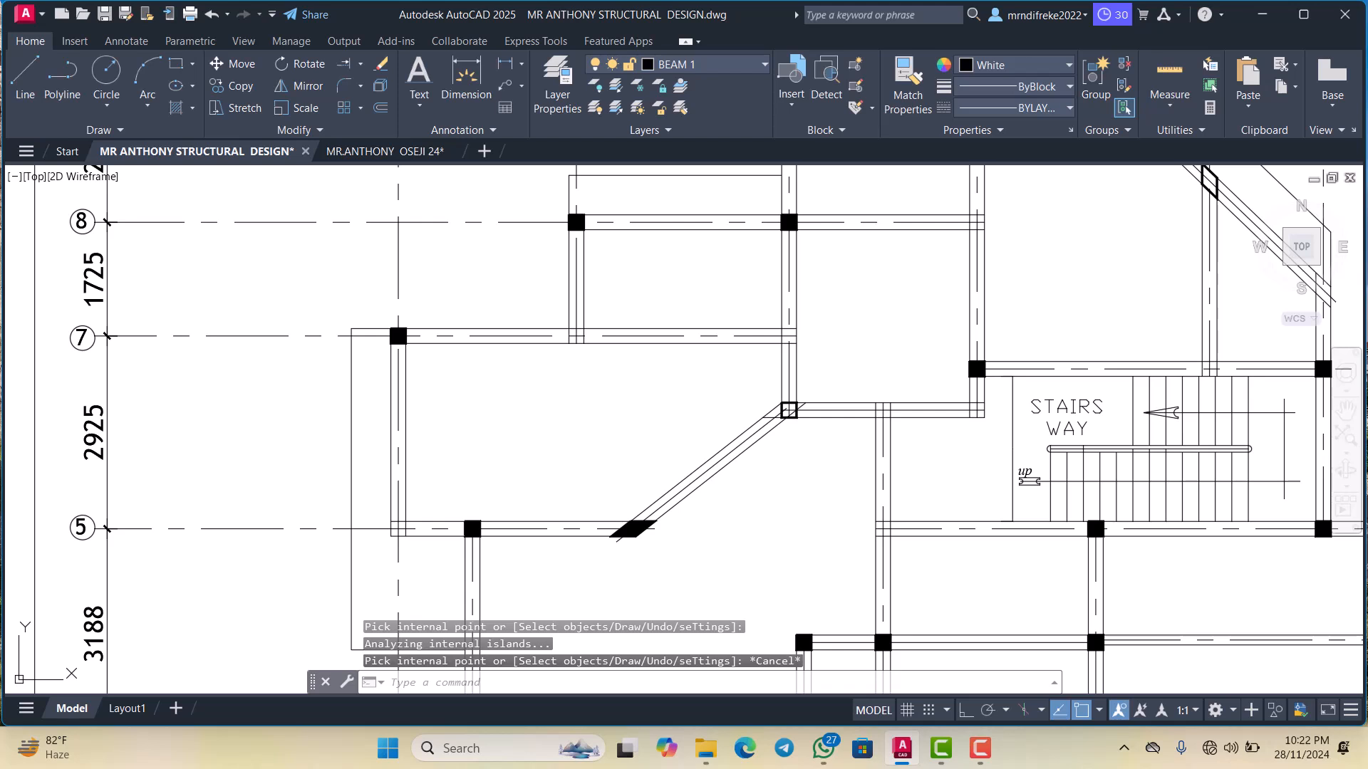
key(Return)
scroll(787, 417, up, 8)
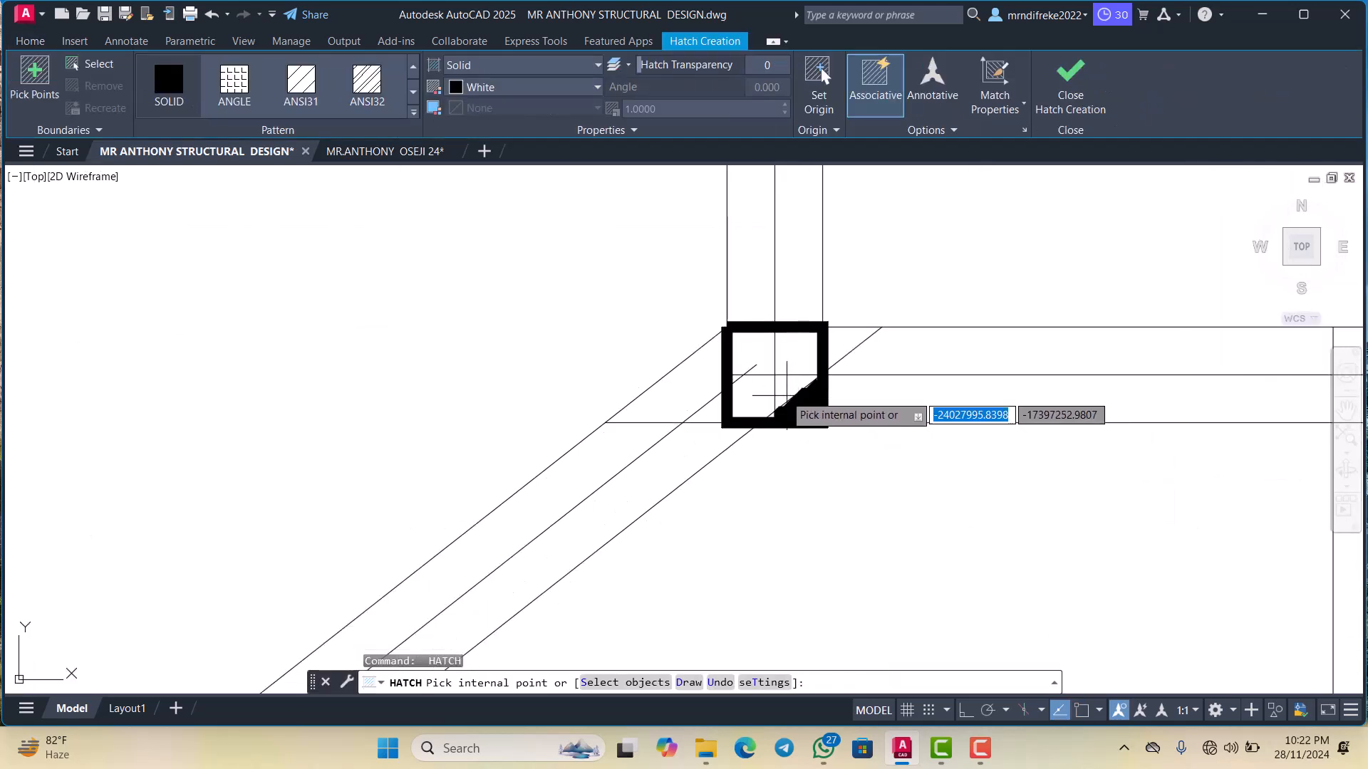
click(755, 351)
click(785, 348)
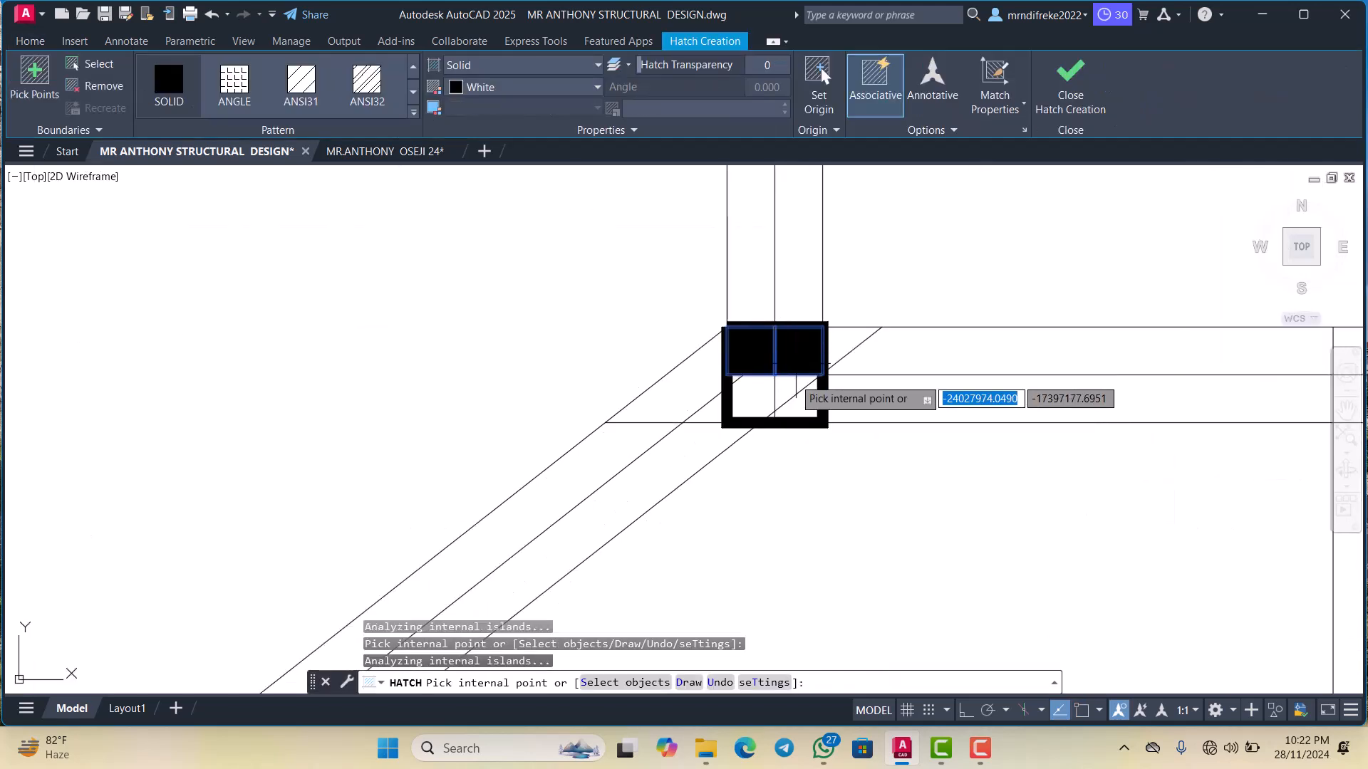
scroll(791, 377, up, 2)
click(788, 387)
click(797, 406)
click(748, 399)
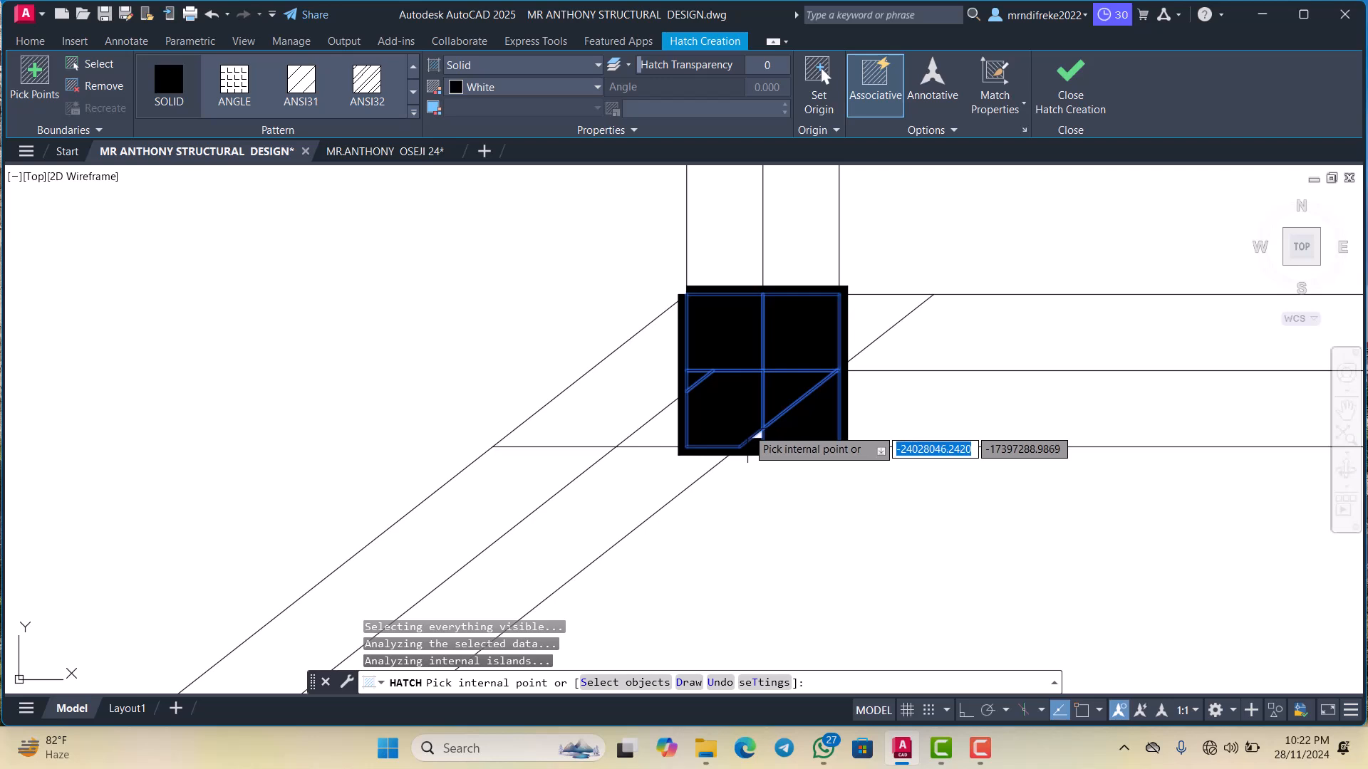
click(760, 430)
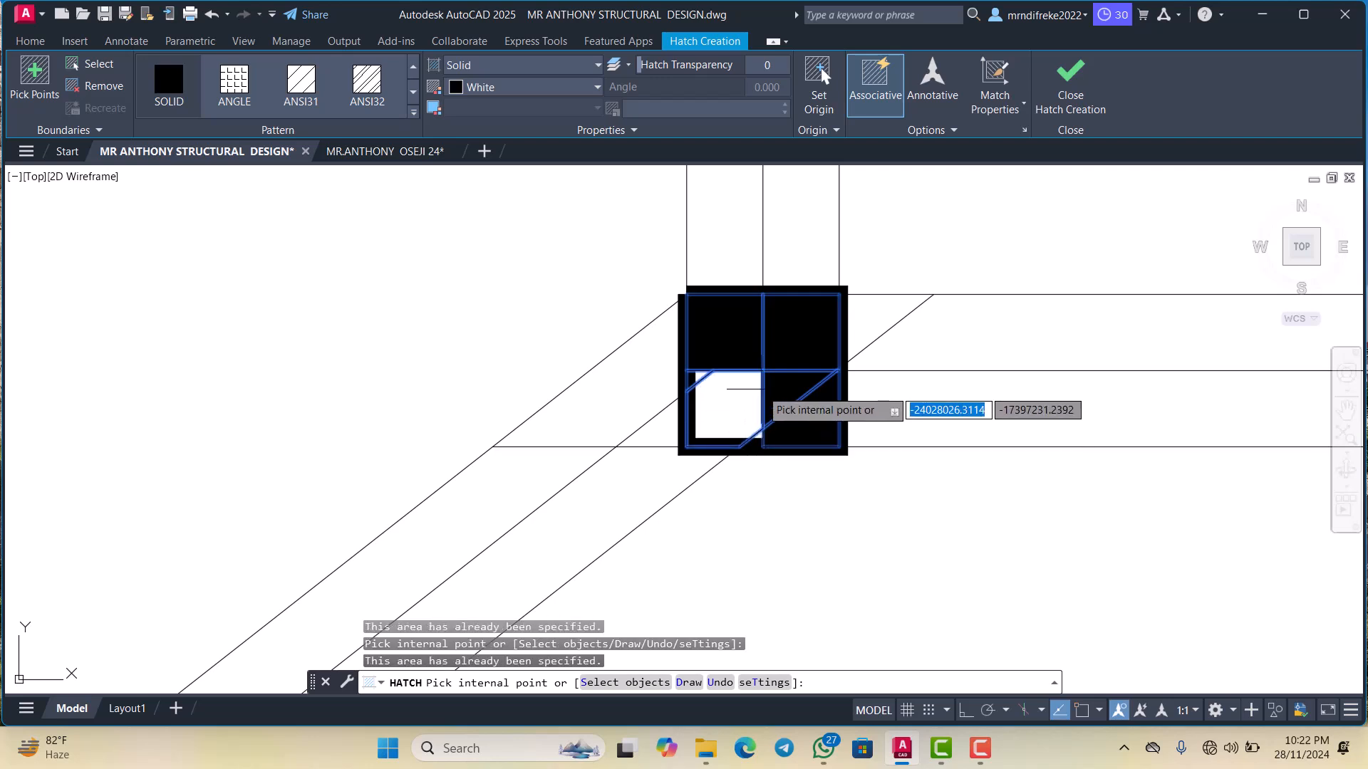
key(Escape)
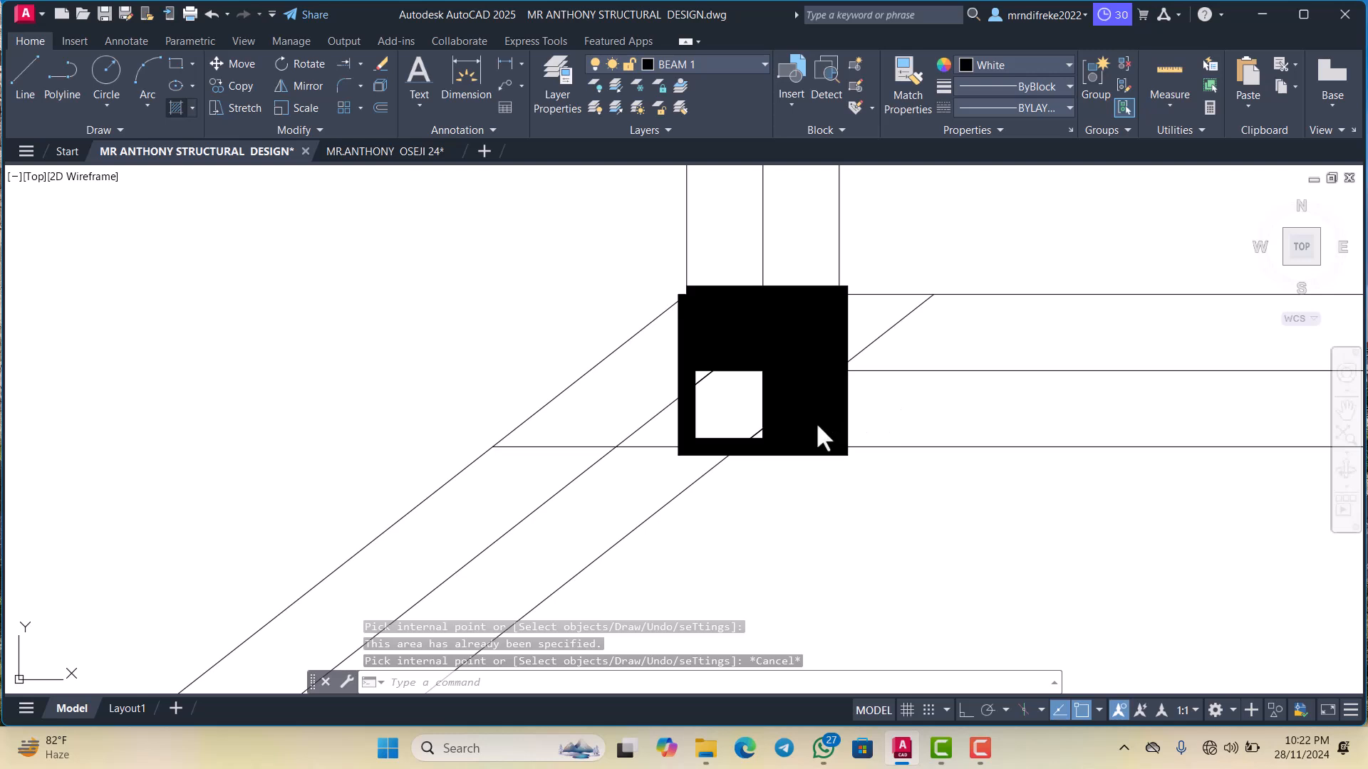
Fill the remaining unhatched areas of the square column at the upper end of the left diagonal beam with solid hatch
key(Return)
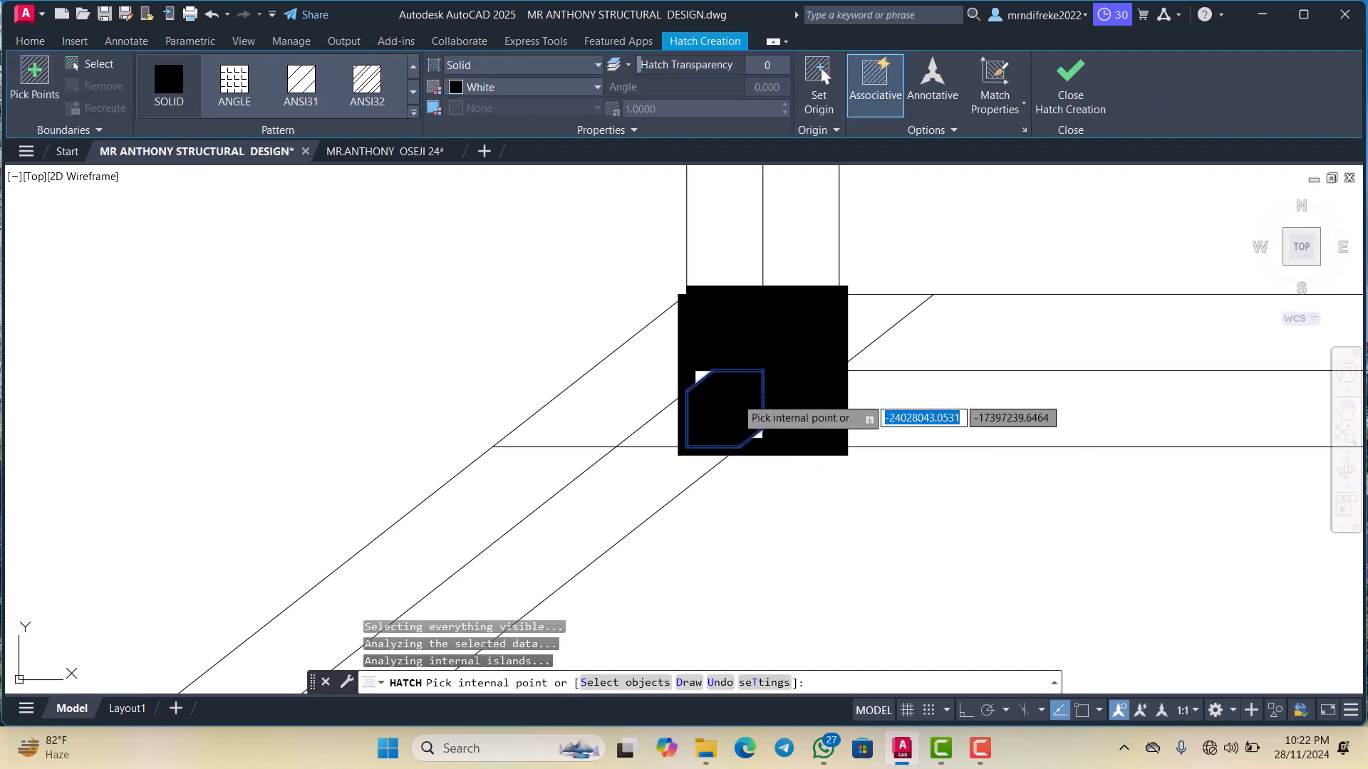
scroll(726, 391, up, 6)
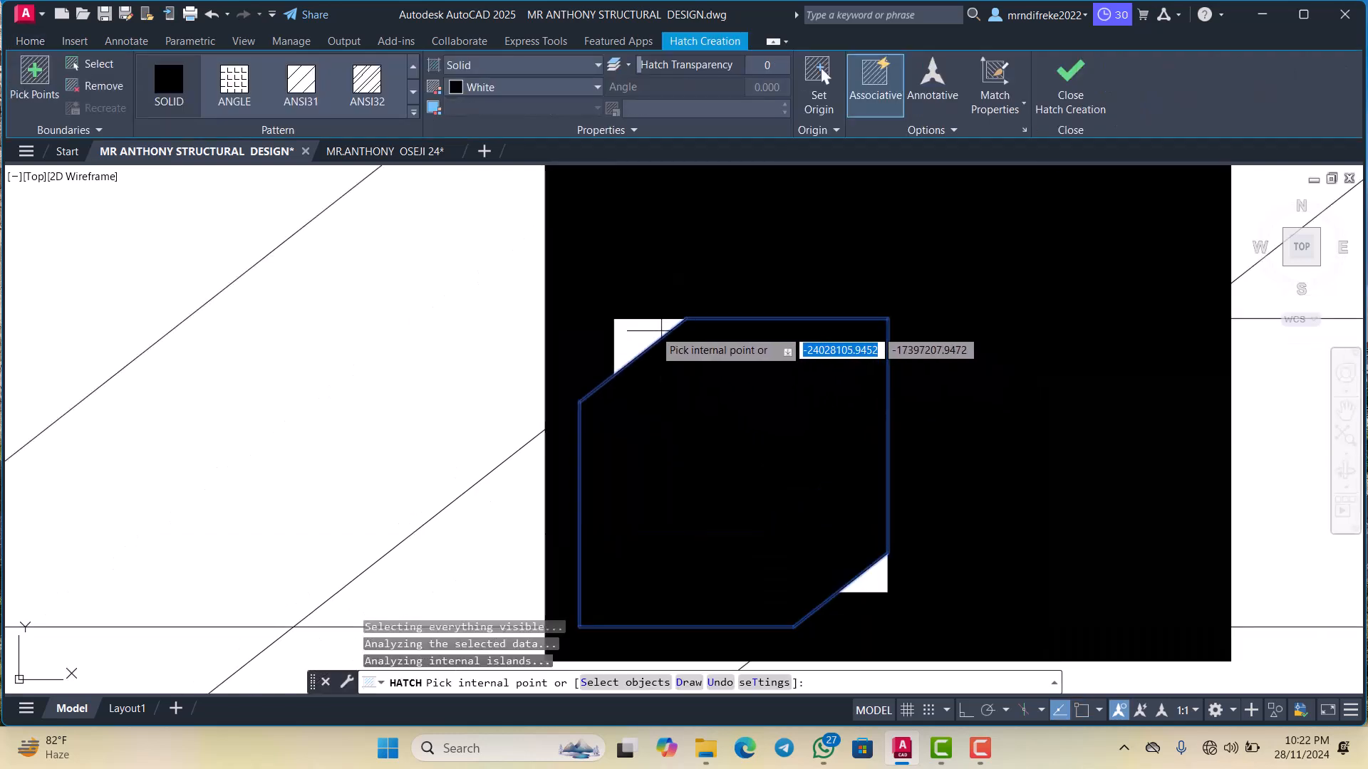
scroll(661, 330, down, 2)
scroll(803, 482, up, 2)
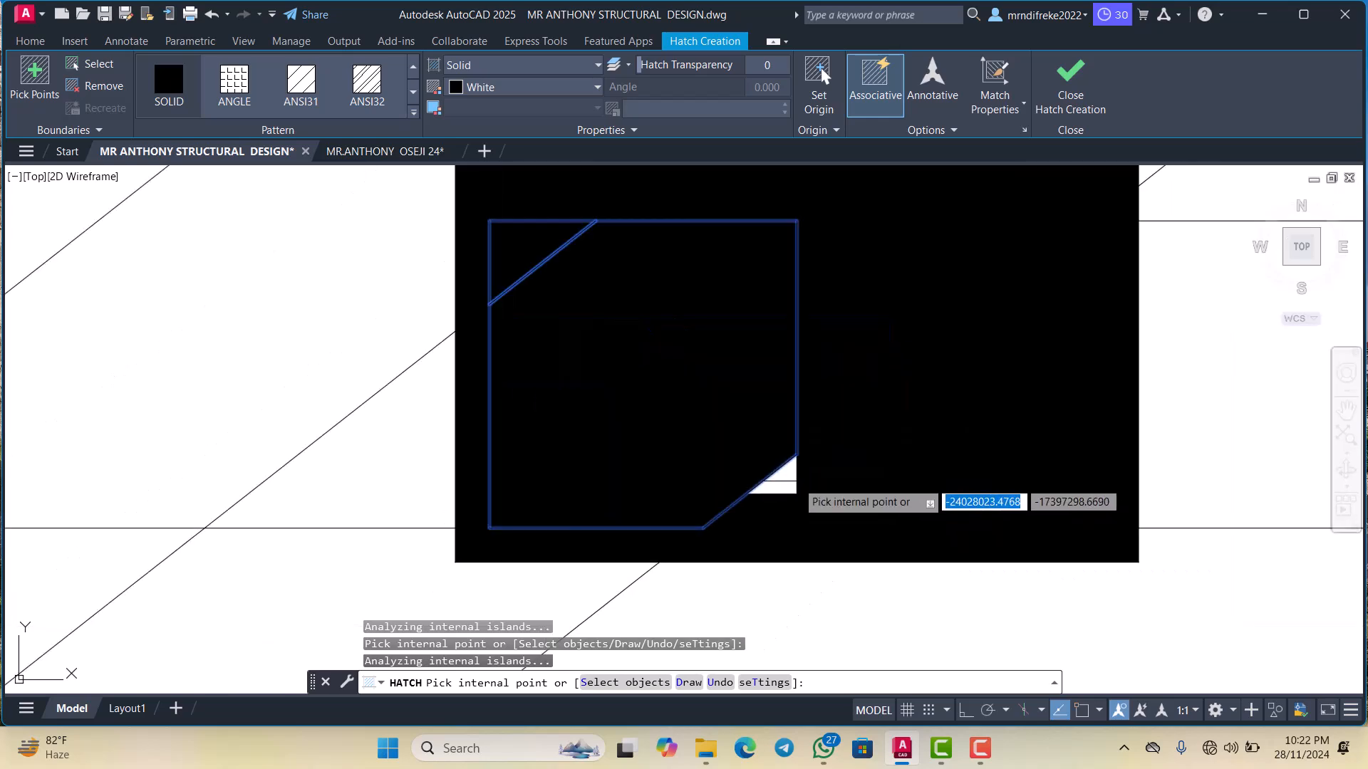
Solid-hatch all four parts of the slanted column on grid line 9 at the start of the right diagonal beam
scroll(795, 479, down, 6)
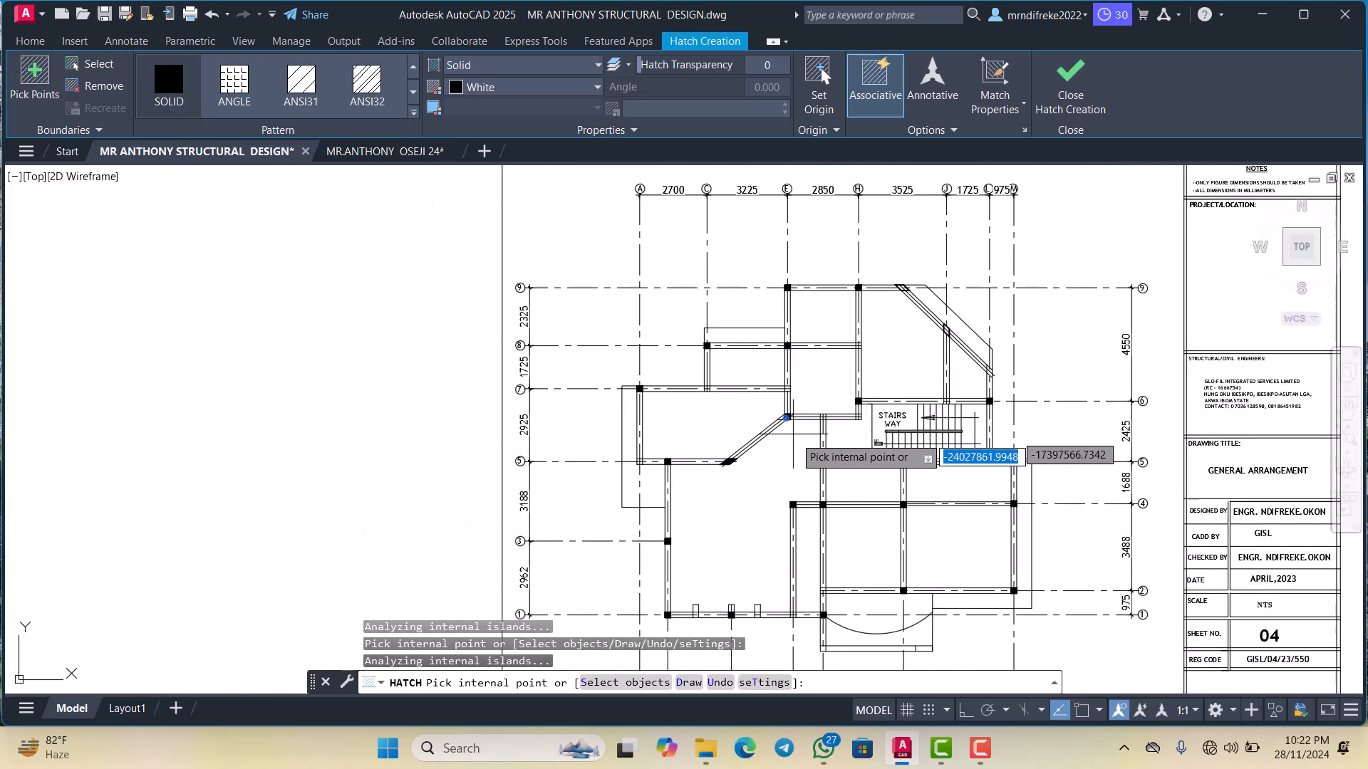
scroll(894, 393, up, 8)
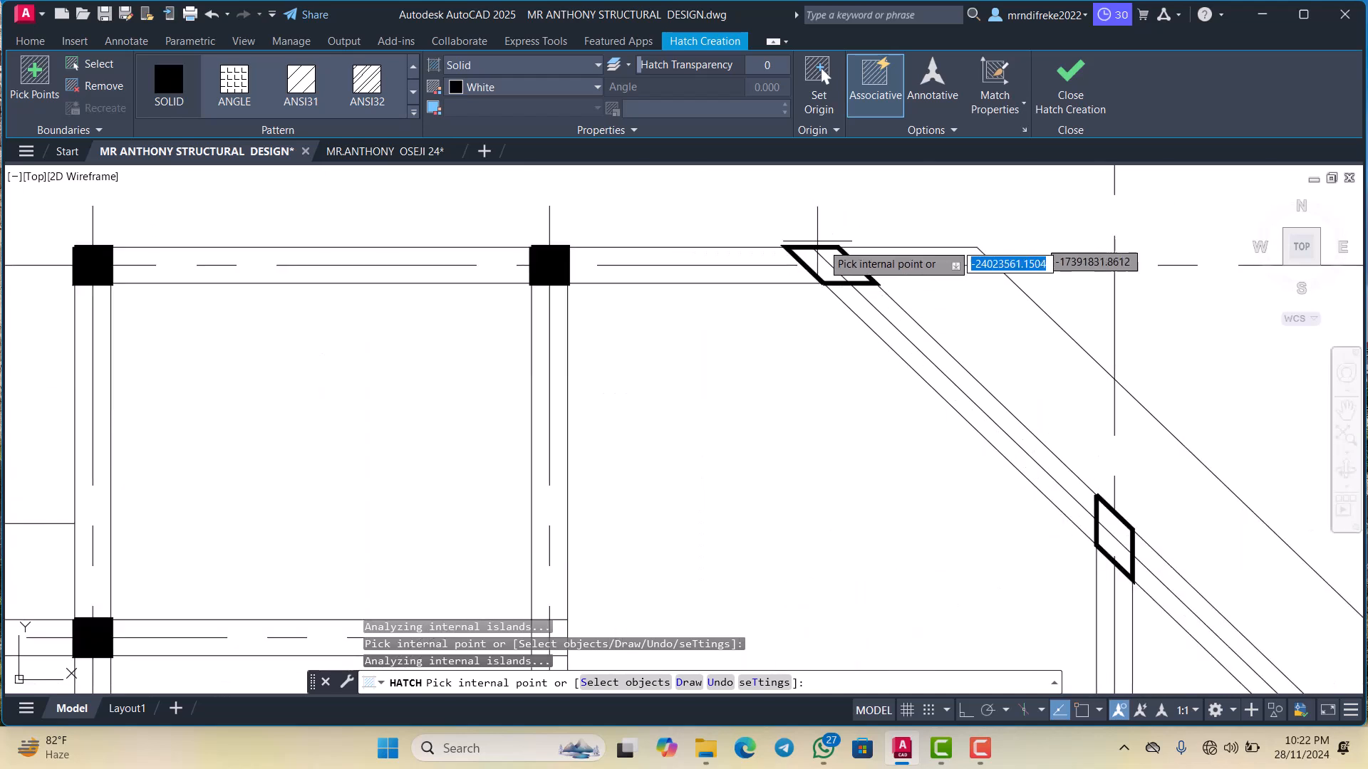
scroll(817, 243, up, 3)
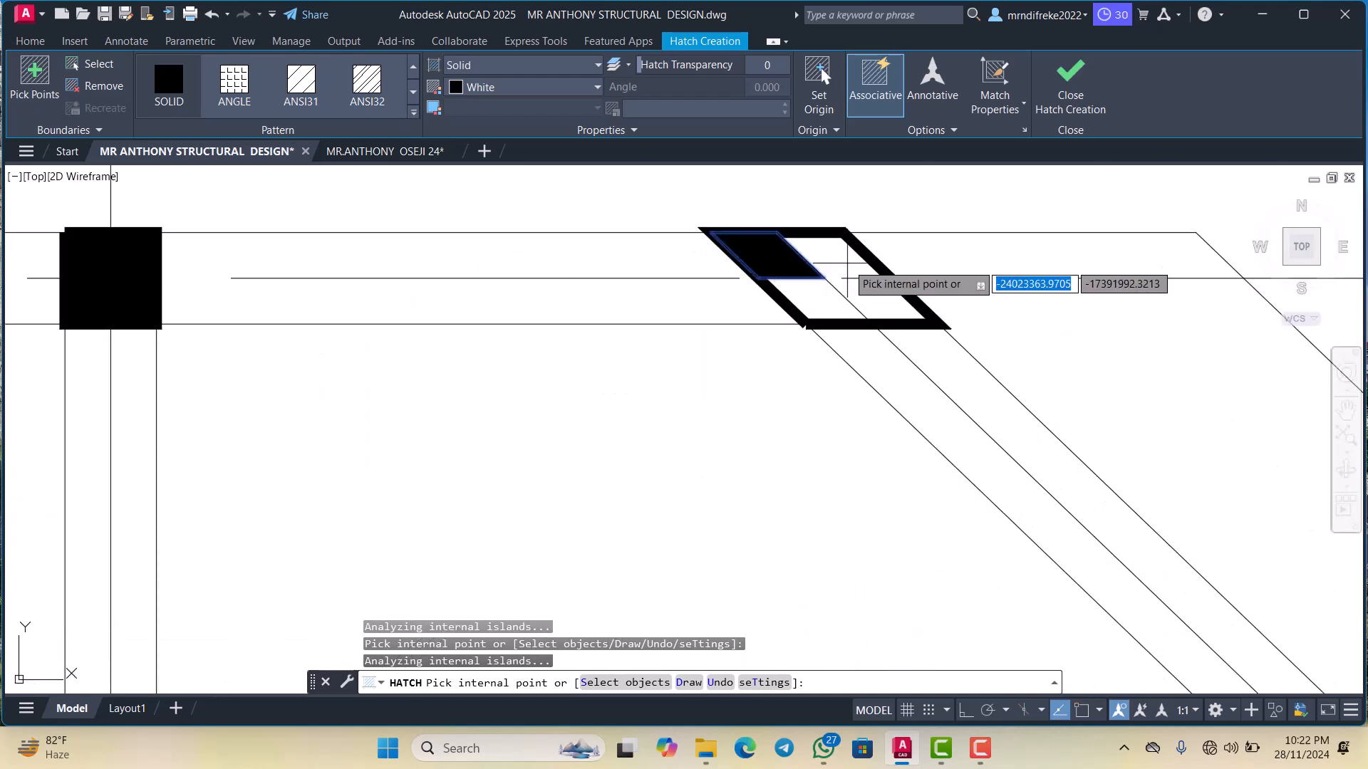
scroll(817, 299, down, 3)
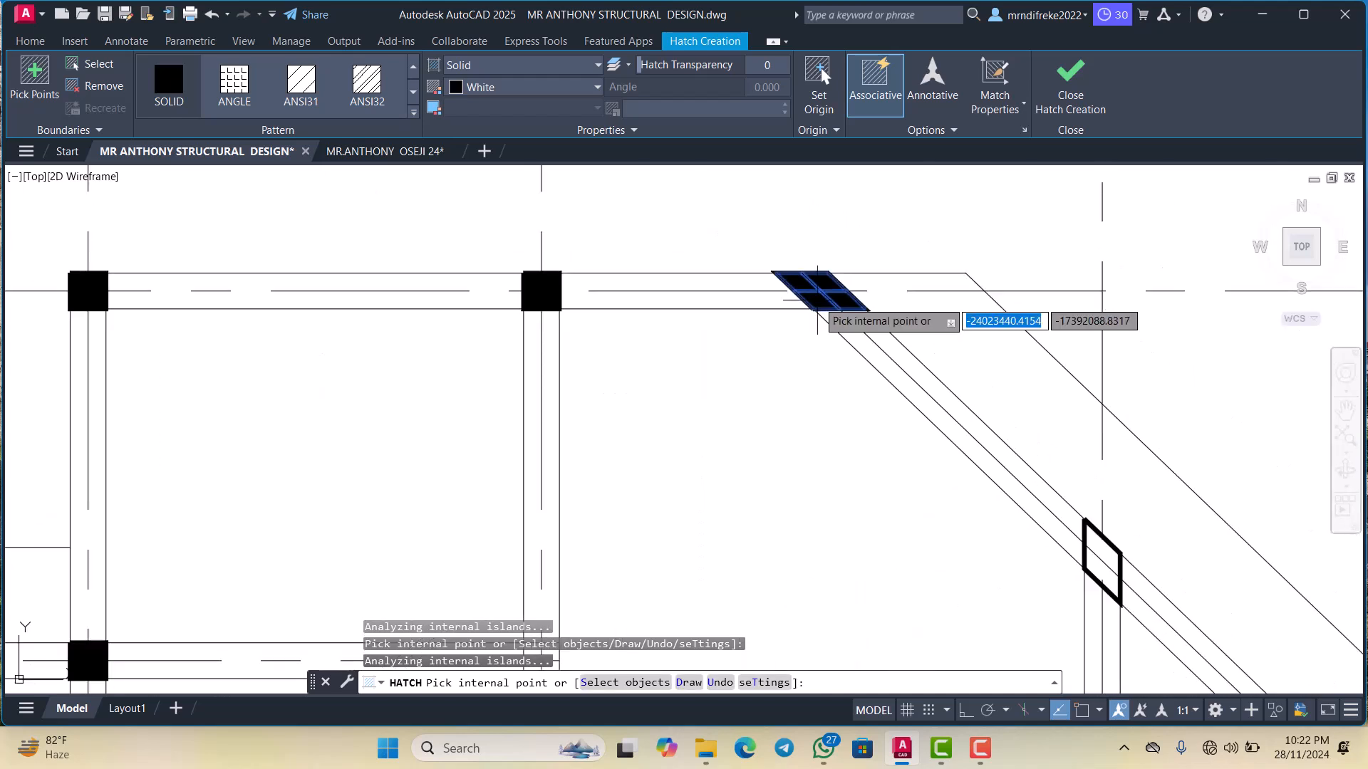
scroll(1108, 568, up, 1)
scroll(942, 371, down, 1)
Solid-hatch the four parts of the parallelogram column midway along the right diagonal beam
scroll(1107, 520, up, 2)
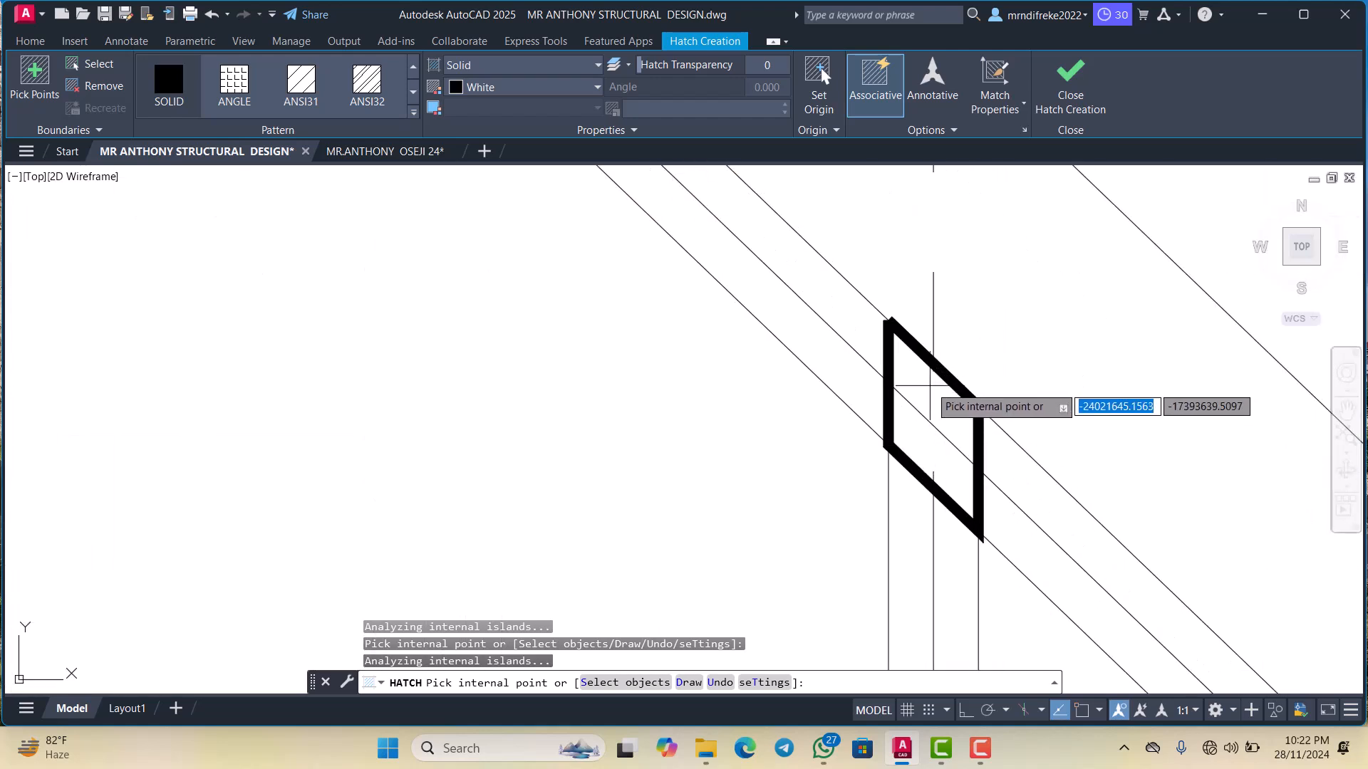
click(956, 417)
click(957, 465)
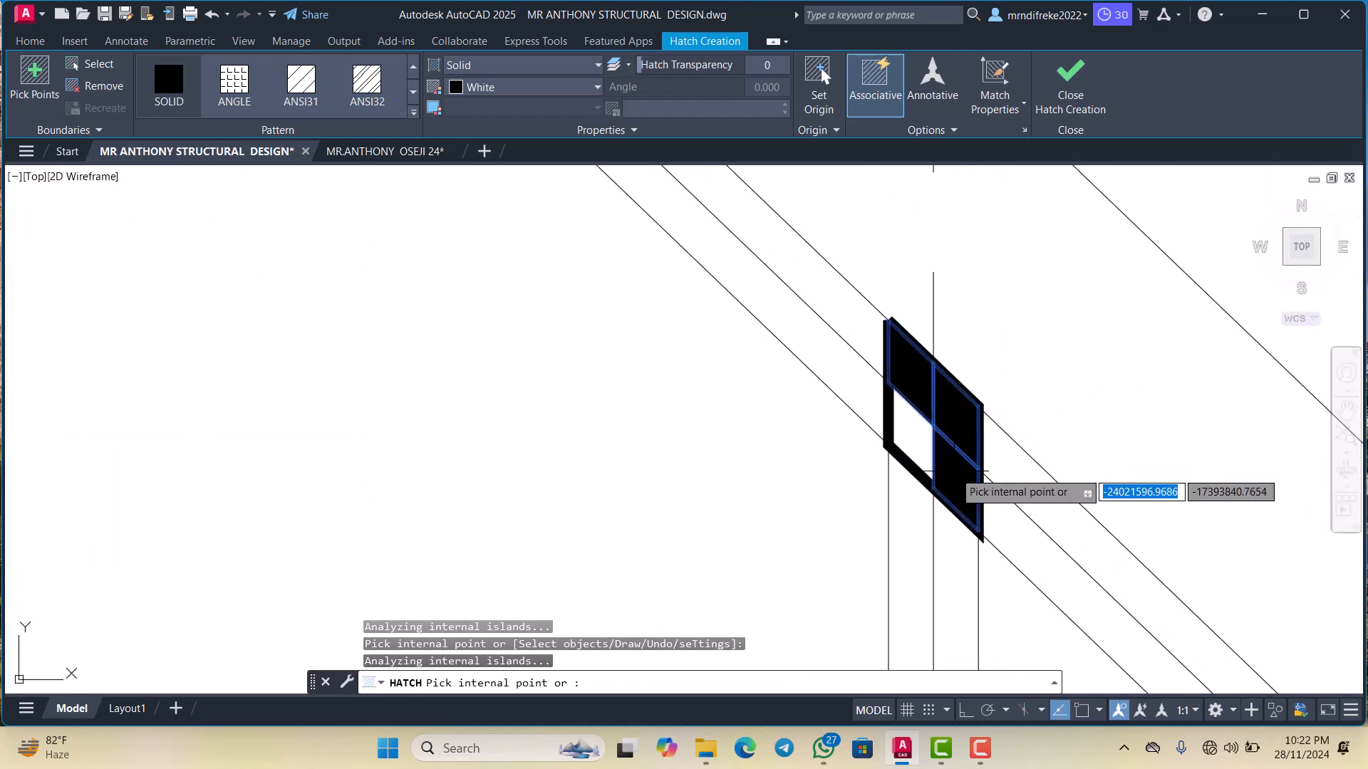
click(912, 439)
scroll(890, 357, down, 5)
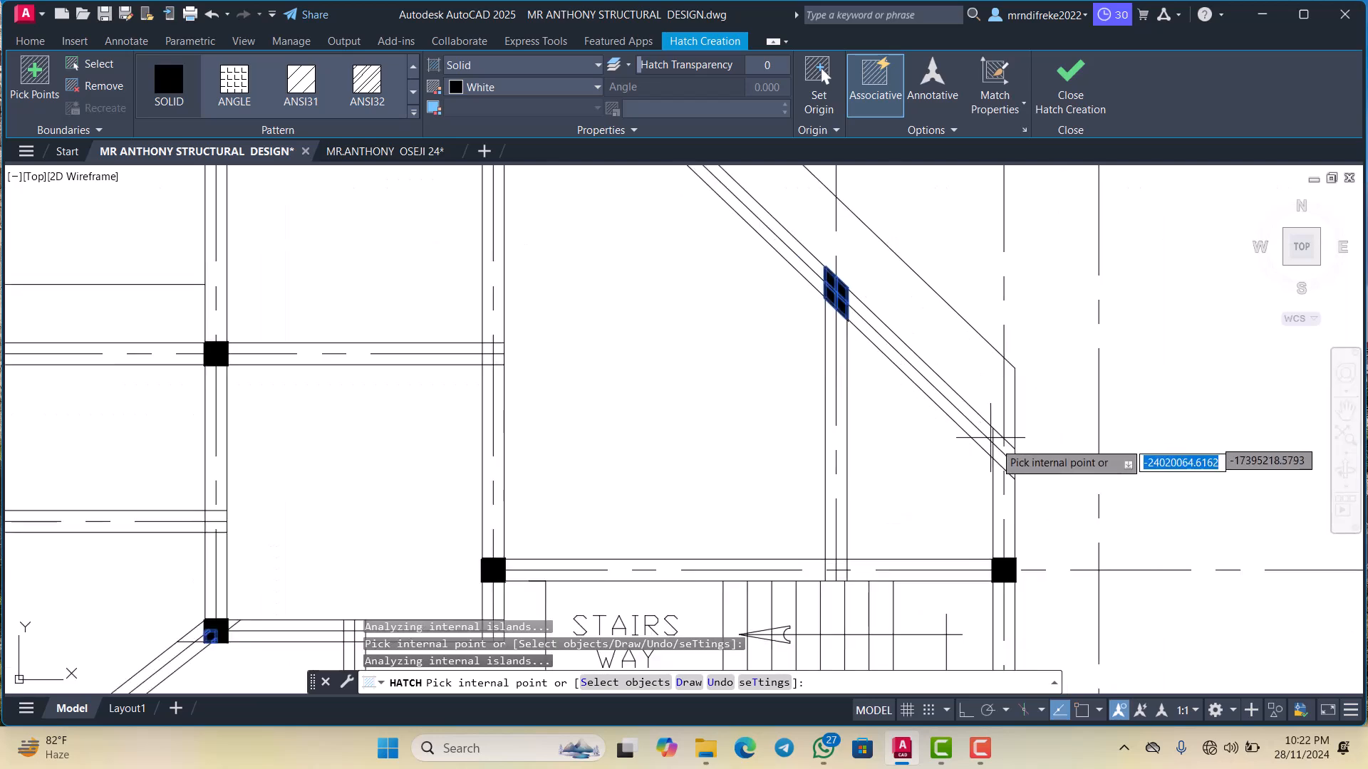
scroll(955, 371, up, 4)
scroll(960, 373, up, 4)
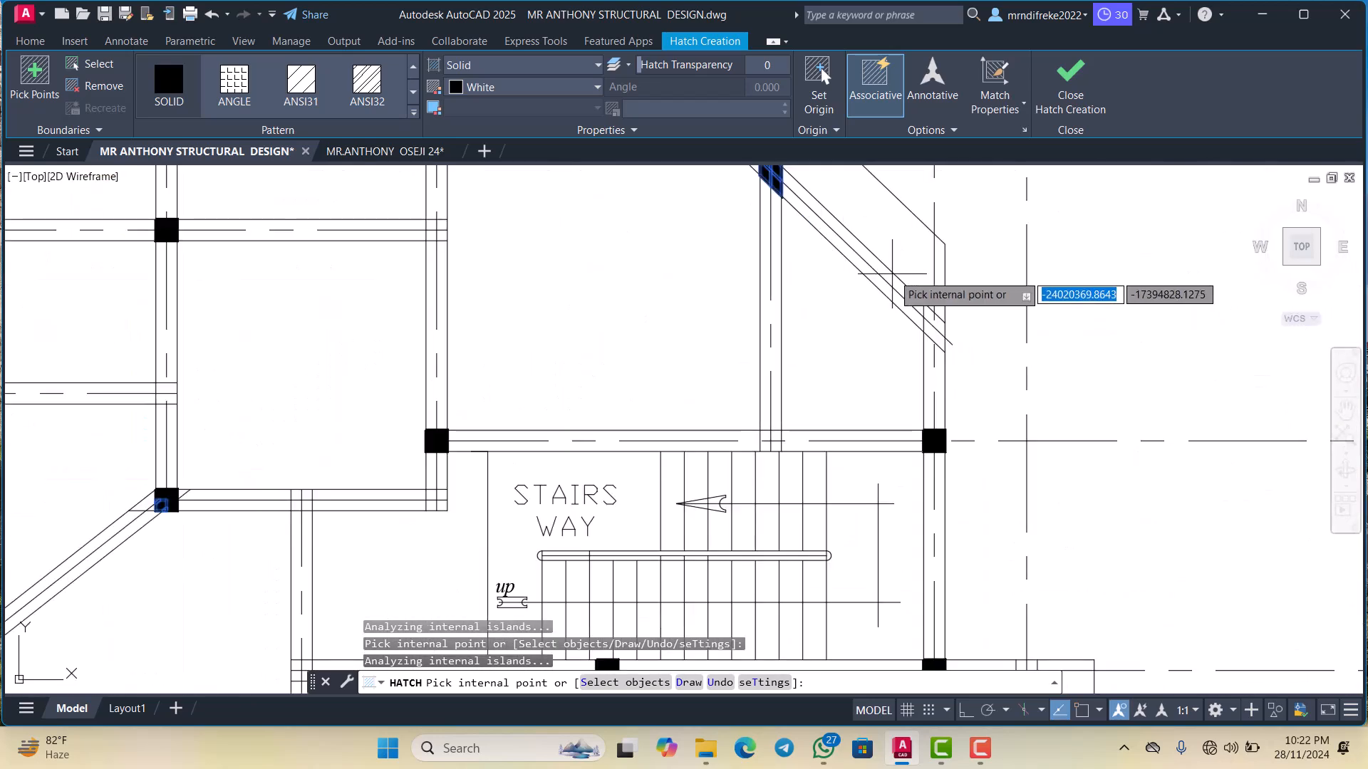
key(Escape)
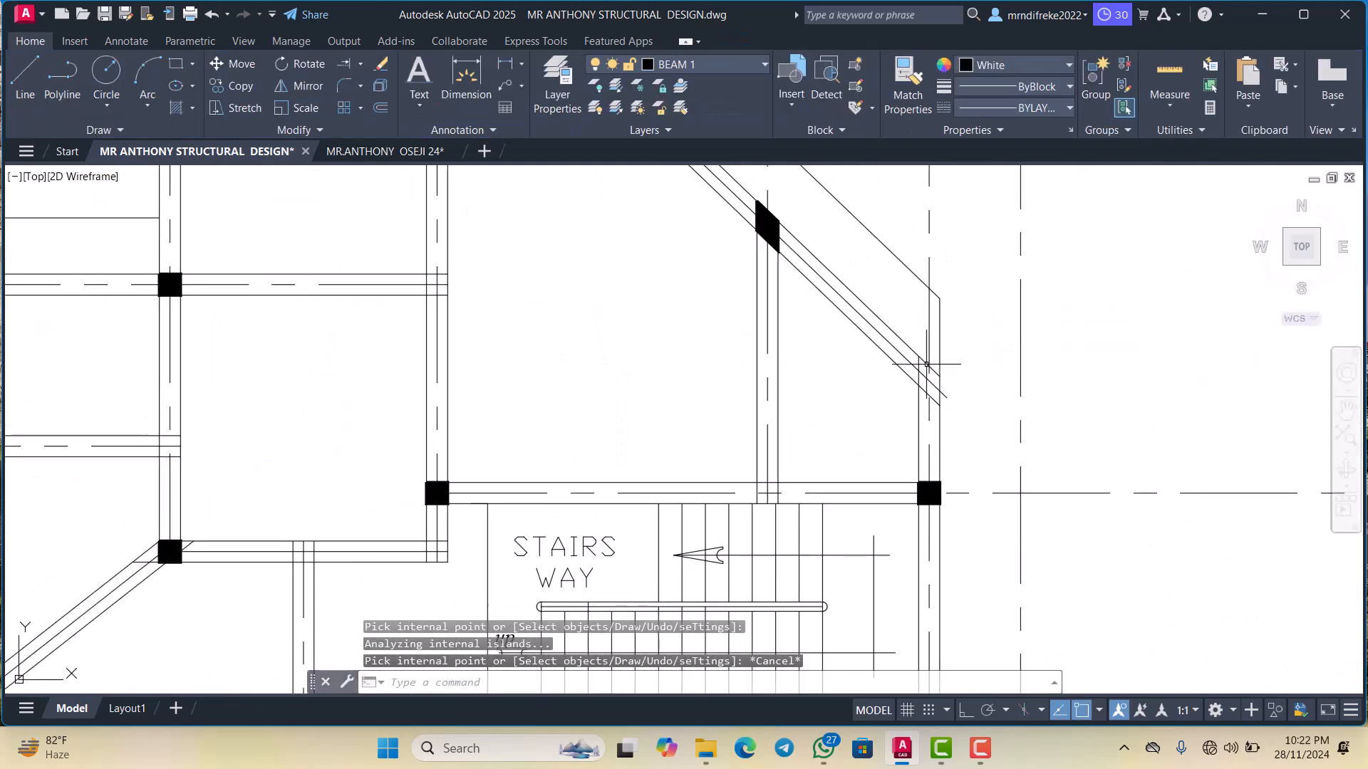
Outline a parallelogram column with a 25-wide polyline where the right diagonal beam meets the vertical beam above the stairs' right column
scroll(949, 371, up, 2)
scroll(940, 388, down, 4)
scroll(933, 378, up, 2)
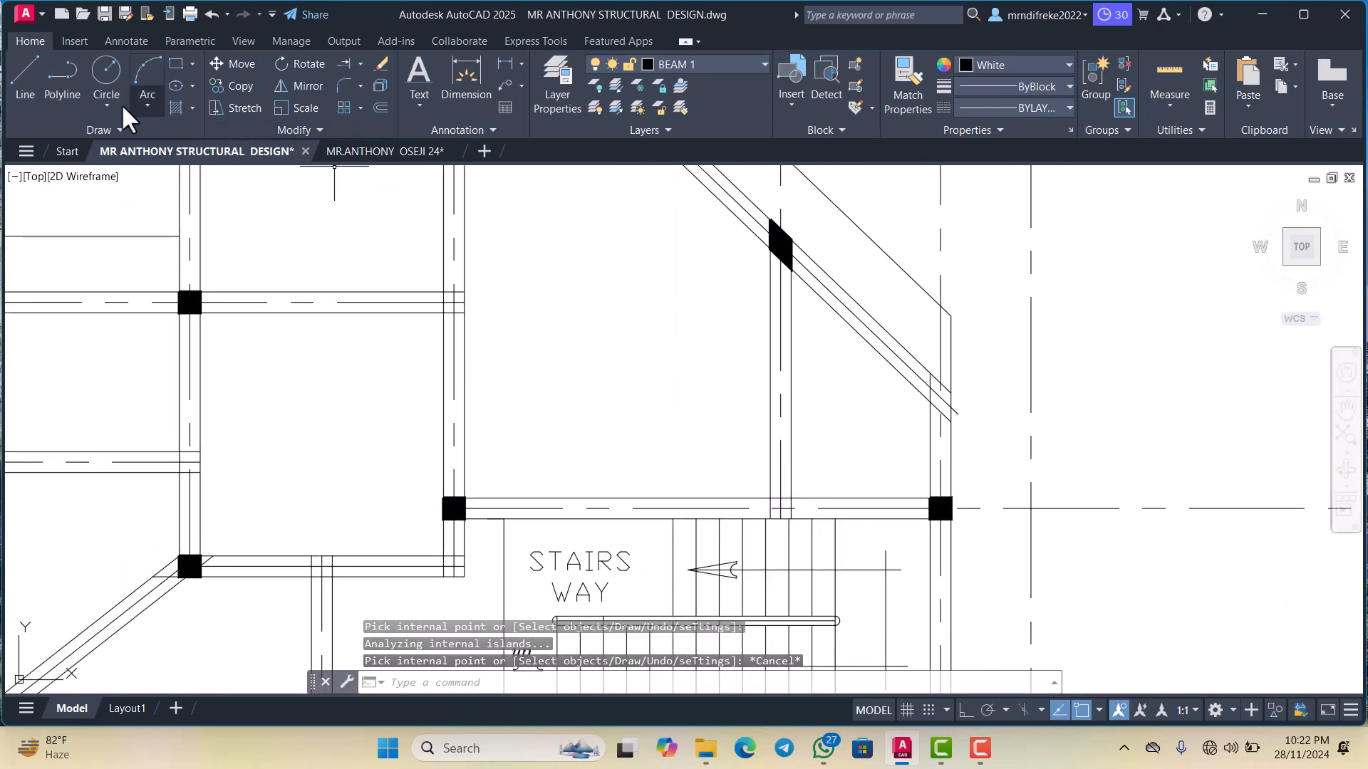
click(61, 91)
scroll(948, 406, up, 4)
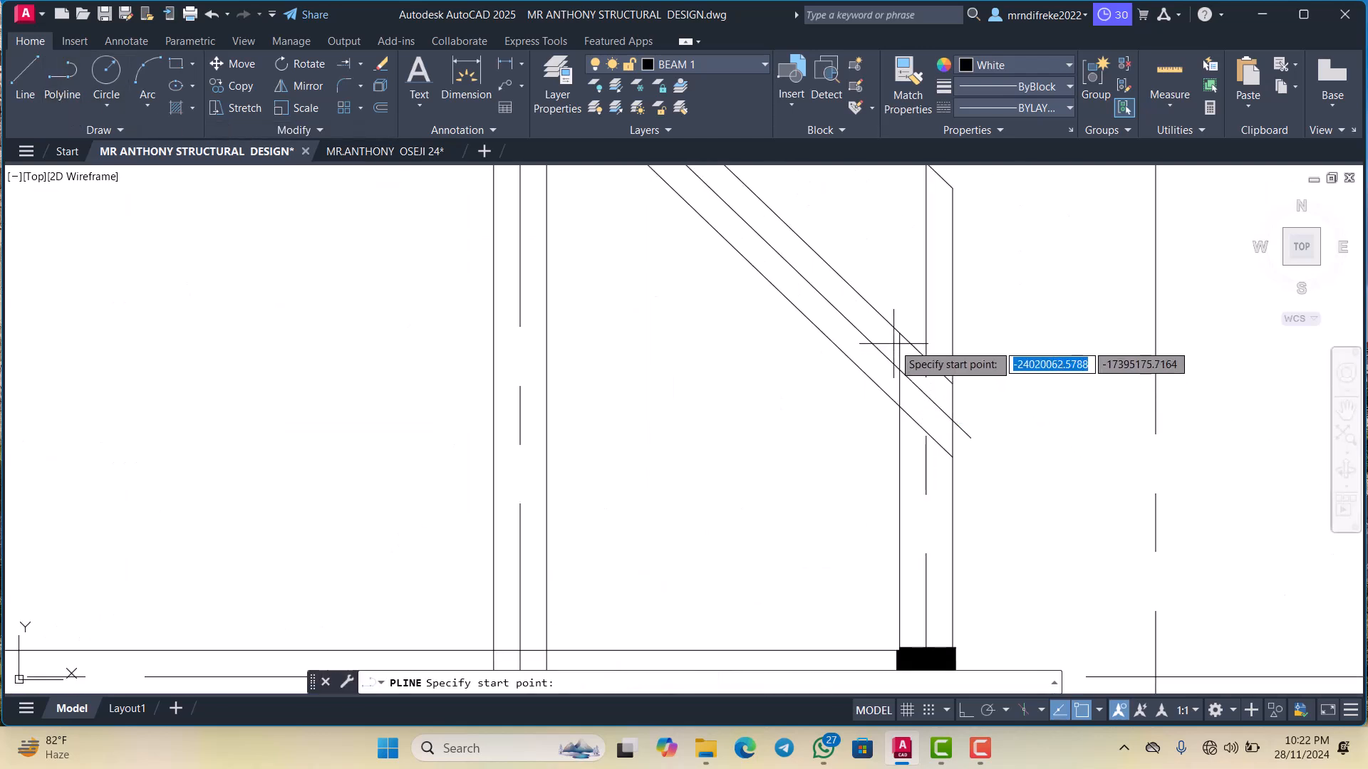
click(900, 332)
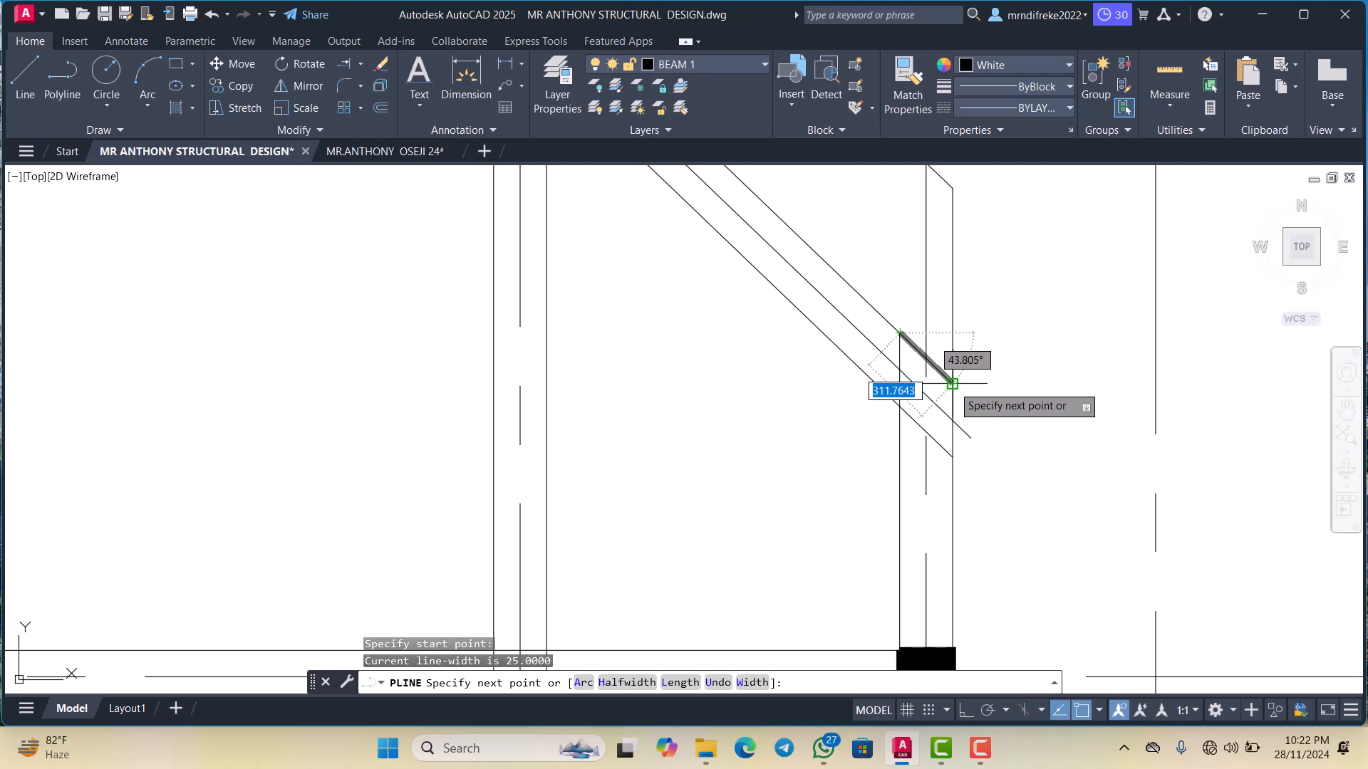
click(953, 384)
click(952, 456)
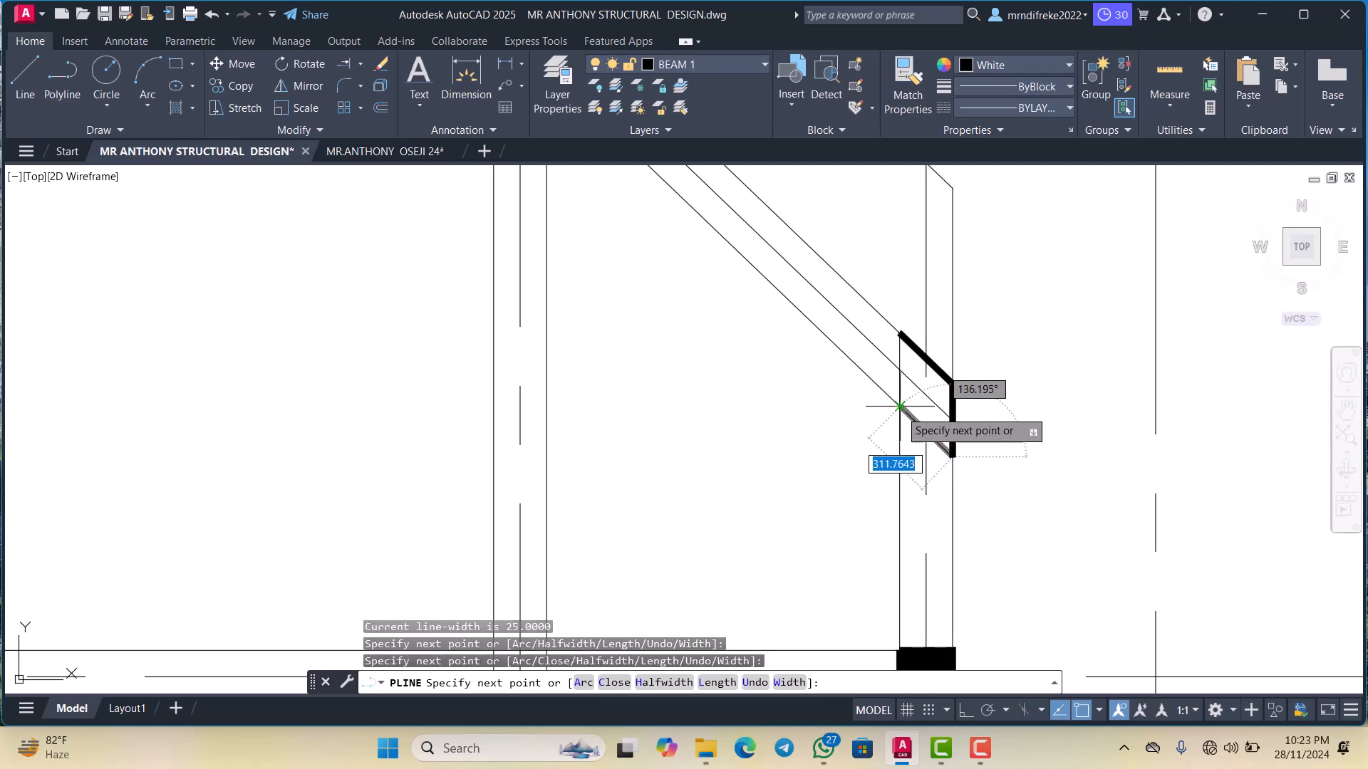
click(899, 407)
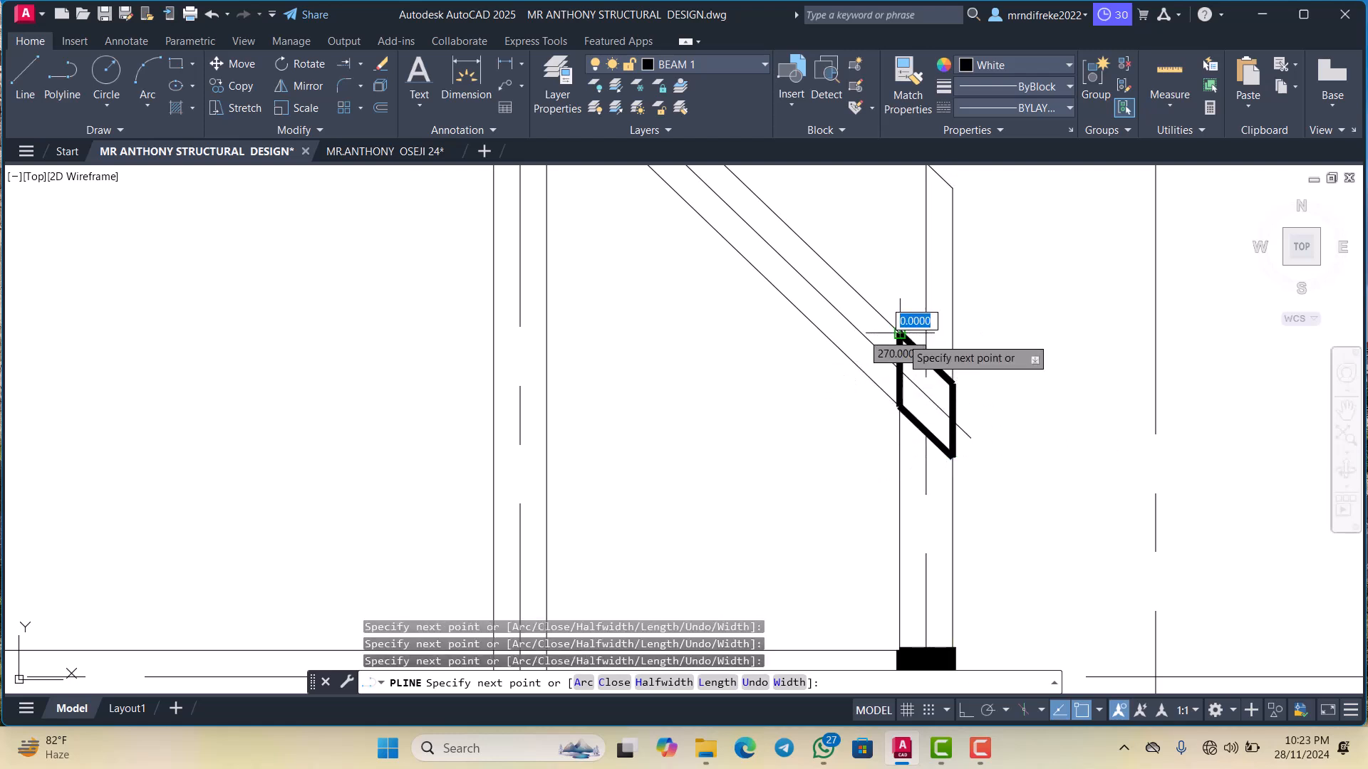
click(899, 335)
key(Escape)
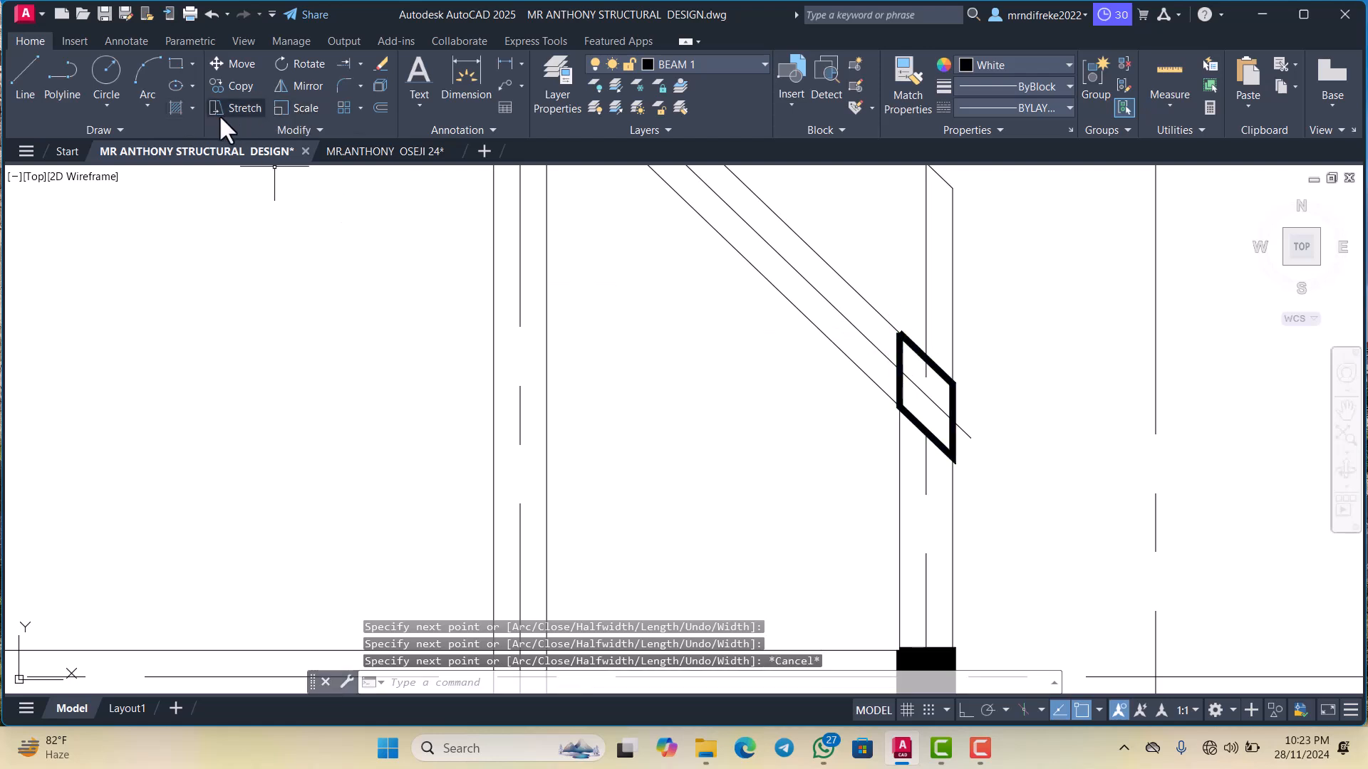
Fill the four parts of the new column outline at the diagonal beam's lower end with solid hatch
scroll(915, 370, up, 1)
click(911, 372)
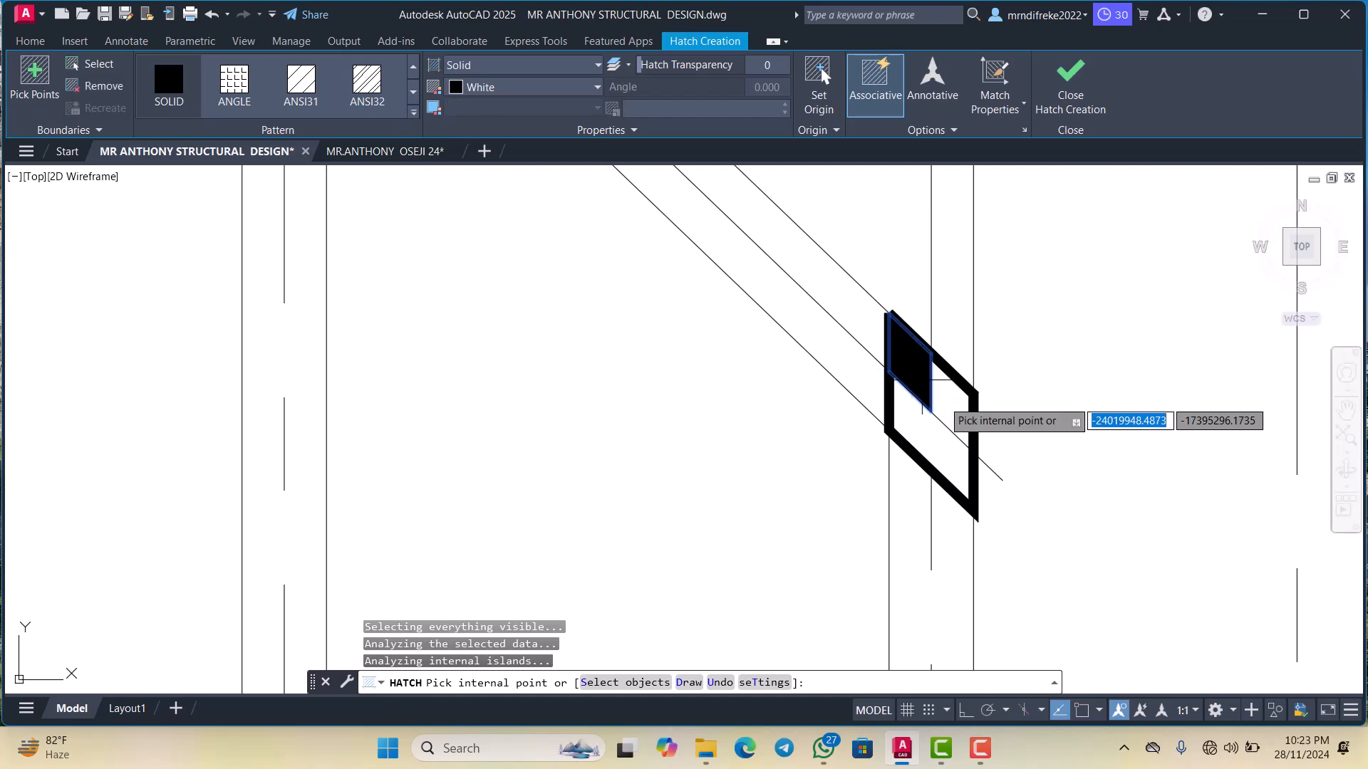
click(939, 405)
click(952, 463)
click(908, 398)
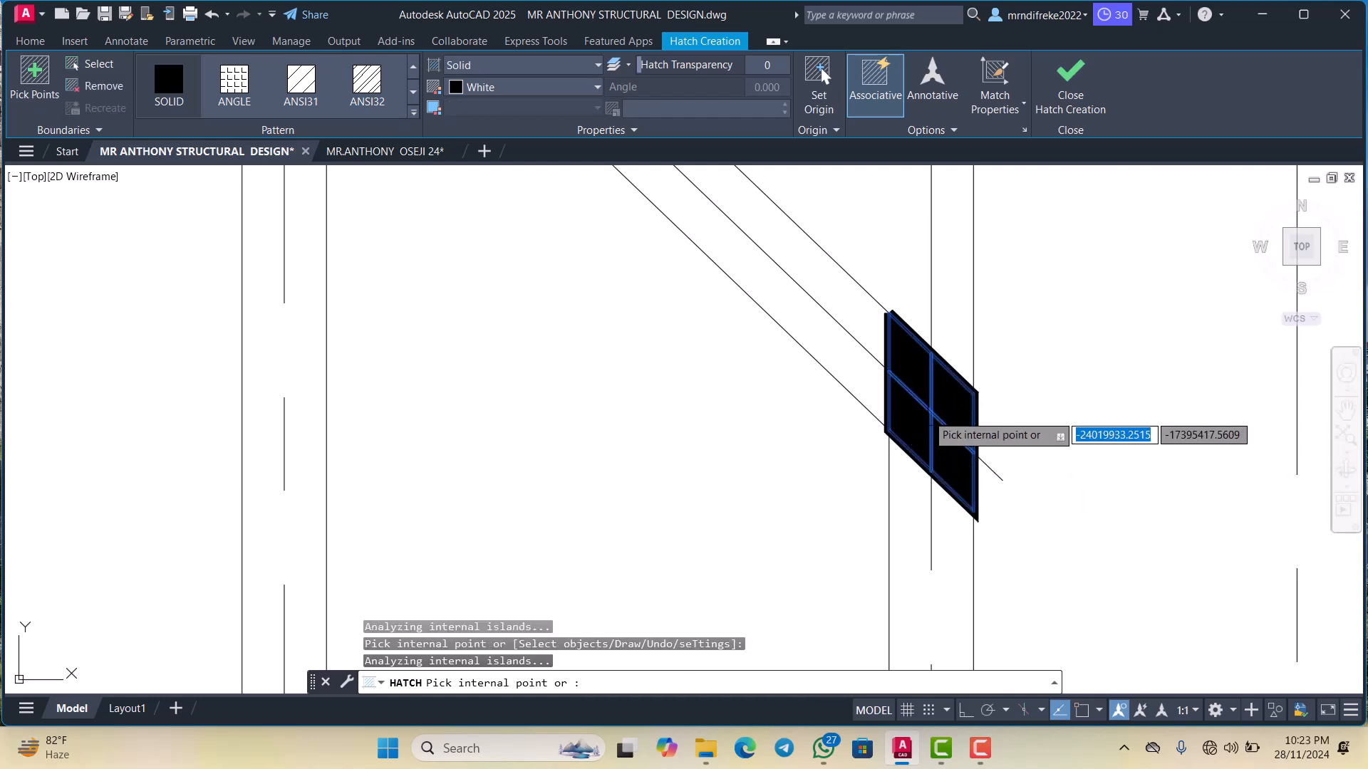
scroll(926, 385, down, 3)
key(Escape)
Review the columns and beams on the General Arrangement sheet against the architectural floor plans
scroll(897, 388, down, 5)
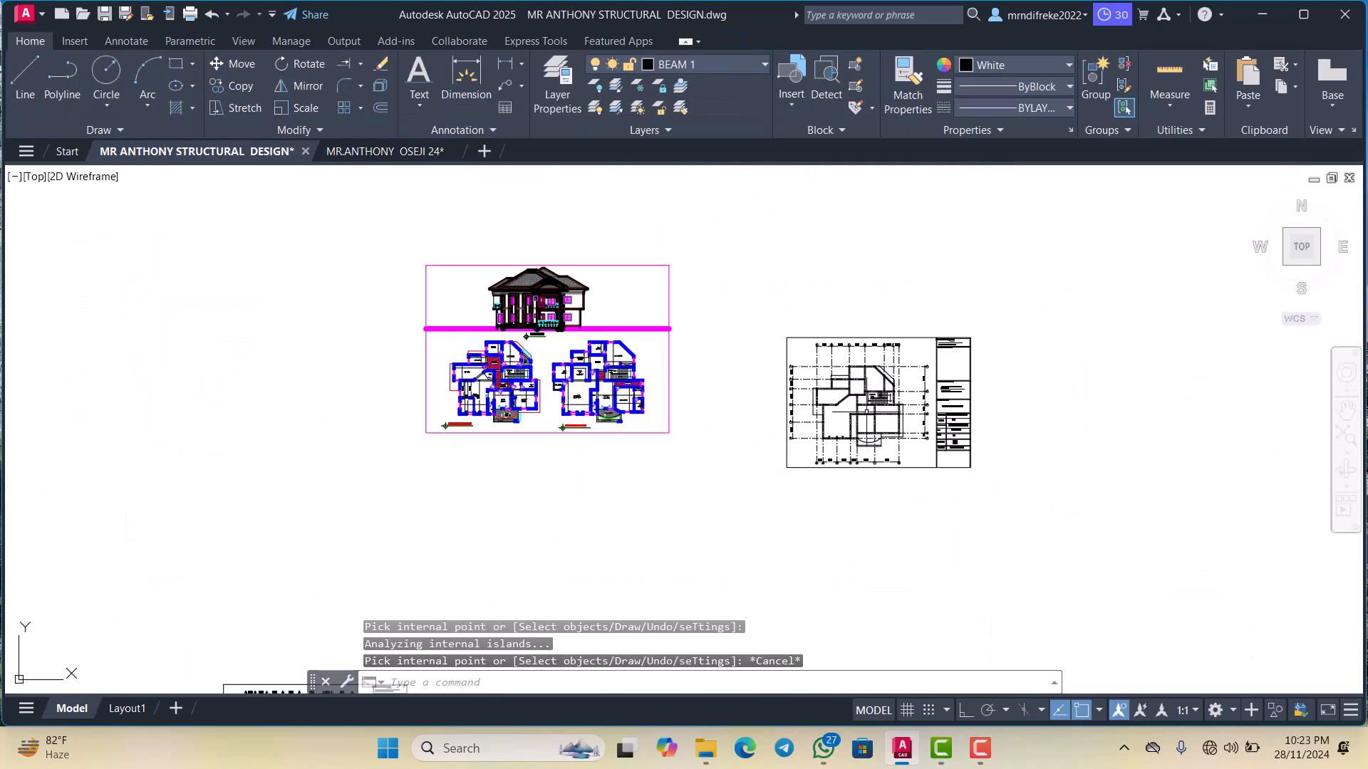
scroll(790, 349, up, 4)
scroll(791, 349, down, 3)
scroll(785, 344, up, 3)
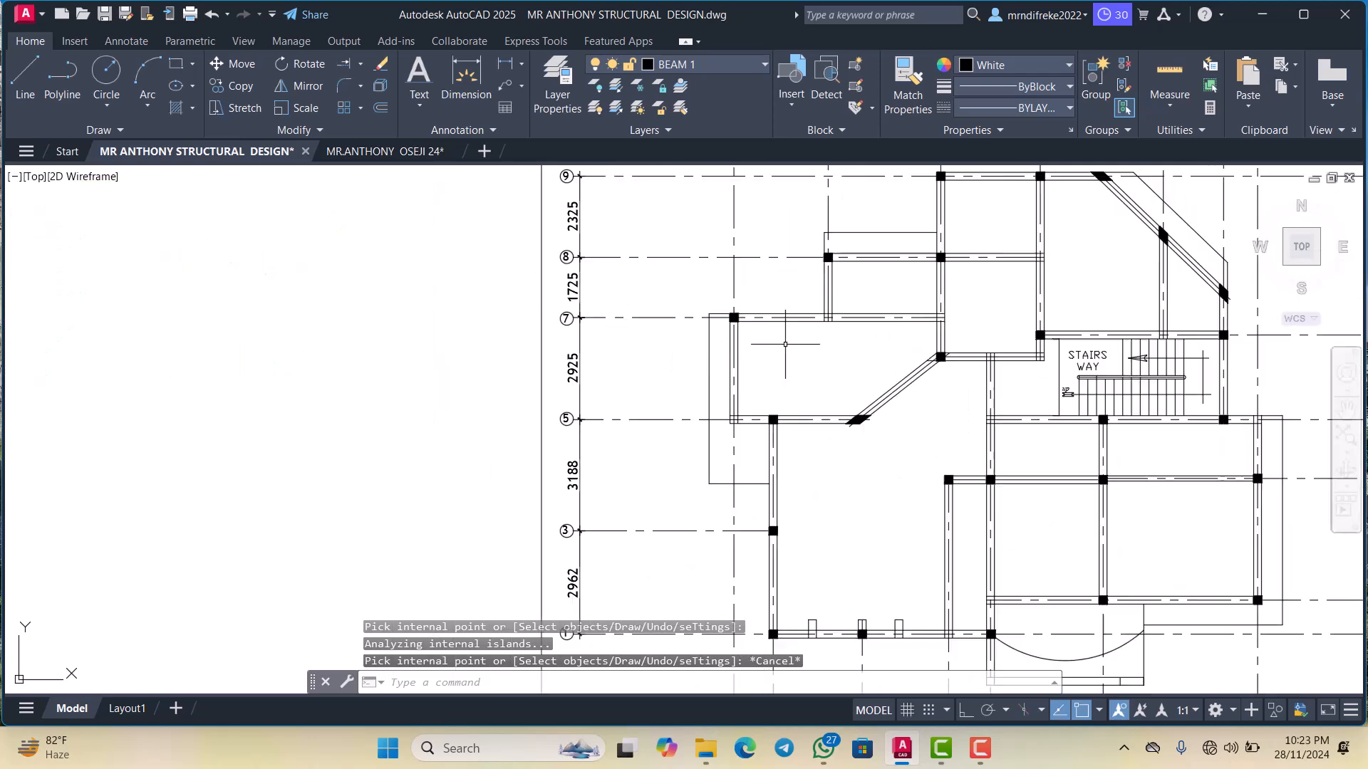
scroll(785, 345, down, 5)
scroll(784, 344, up, 5)
scroll(733, 399, down, 2)
scroll(716, 376, up, 4)
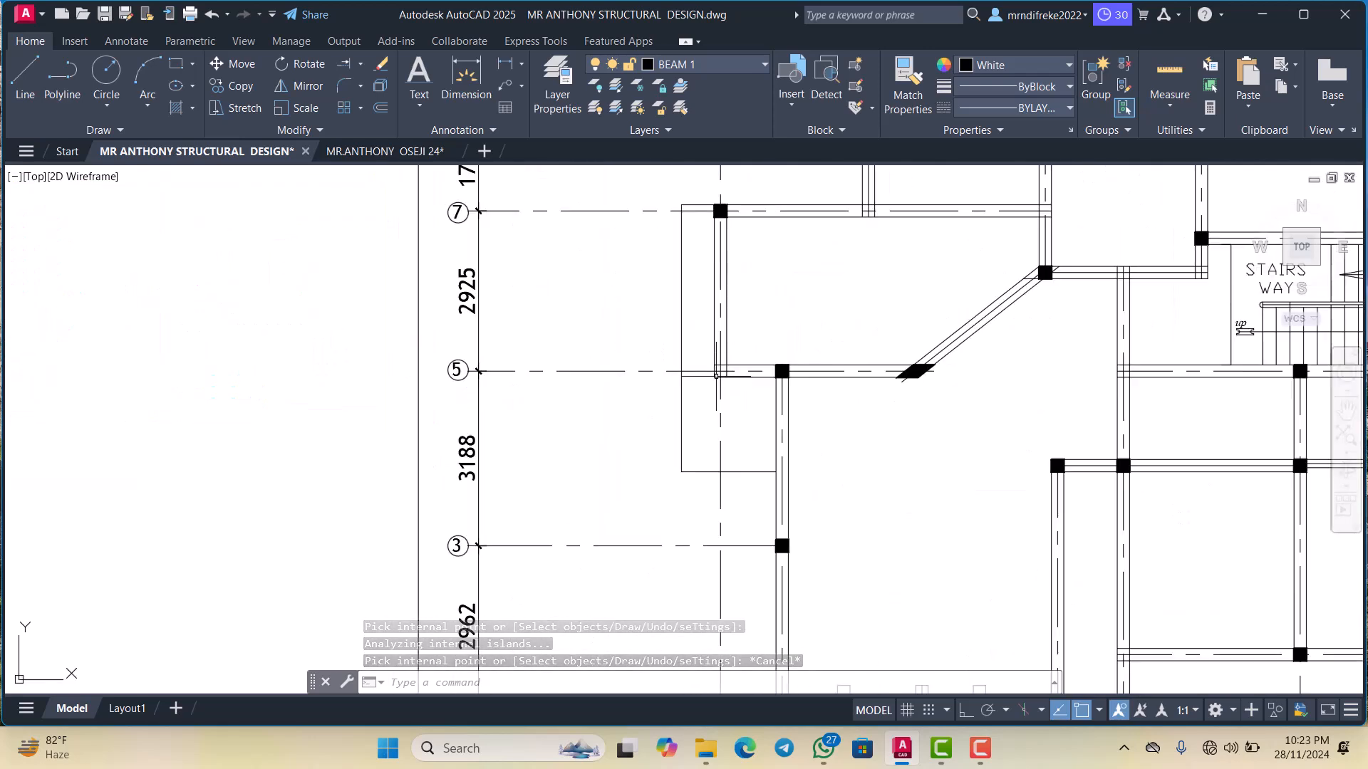
scroll(716, 376, down, 5)
scroll(788, 397, up, 5)
scroll(929, 437, down, 4)
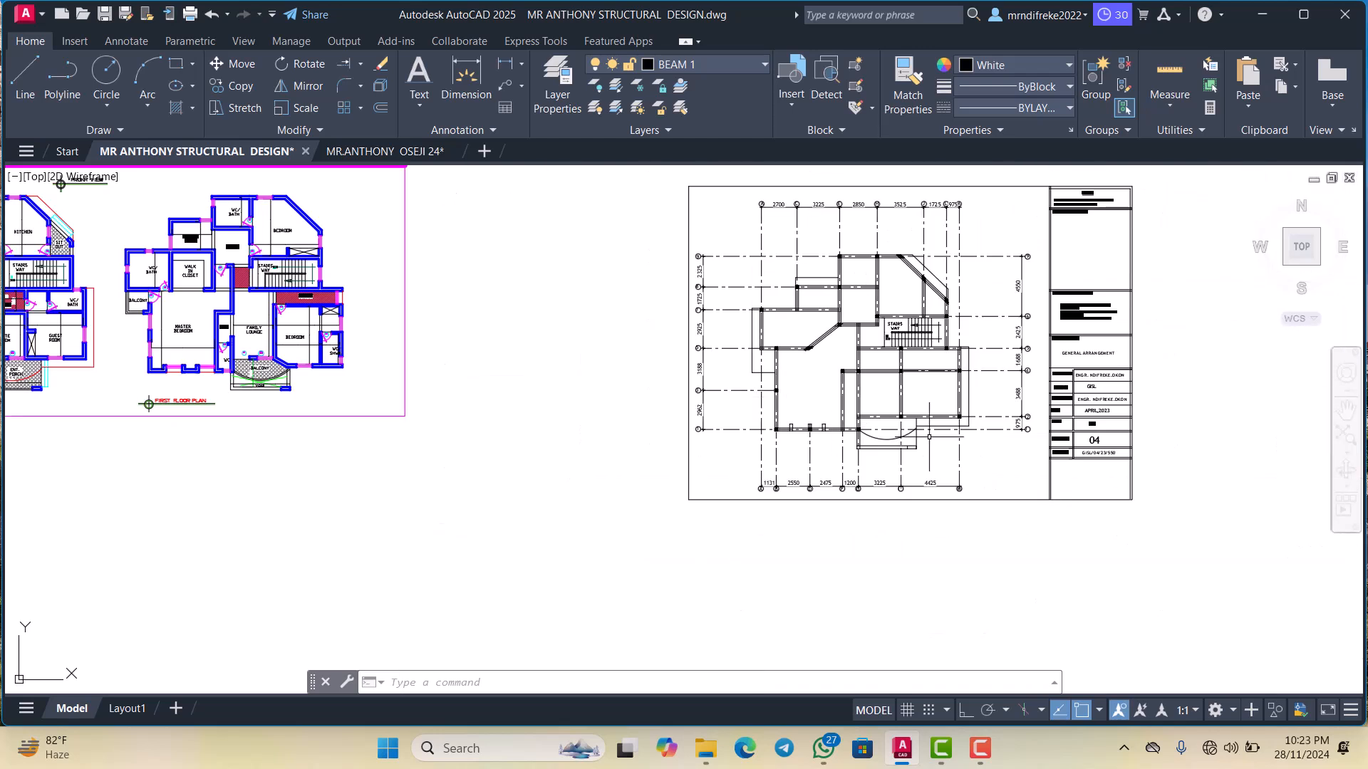
scroll(919, 437, down, 4)
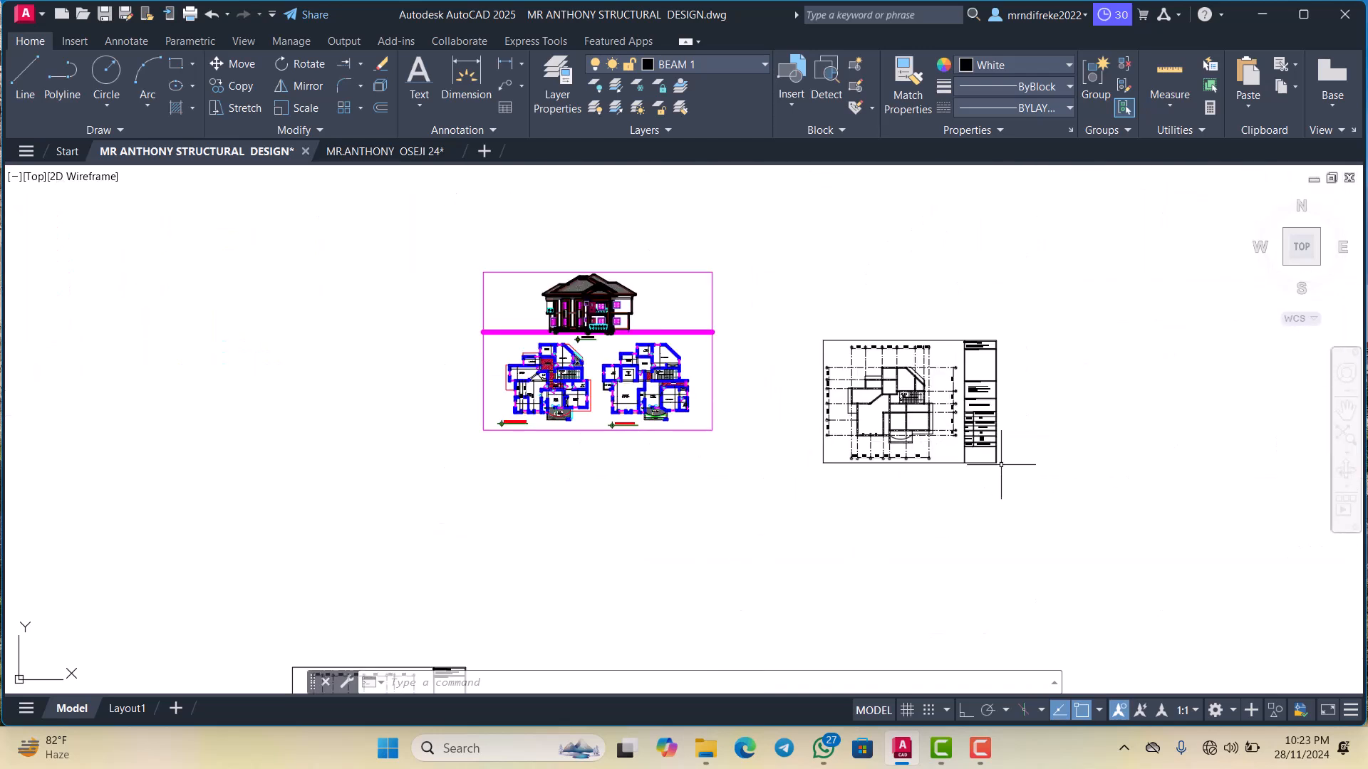
Copy the whole General Arrangement sheet about 125000 units to the right into empty model space
click(819, 297)
right_click(847, 307)
click(867, 446)
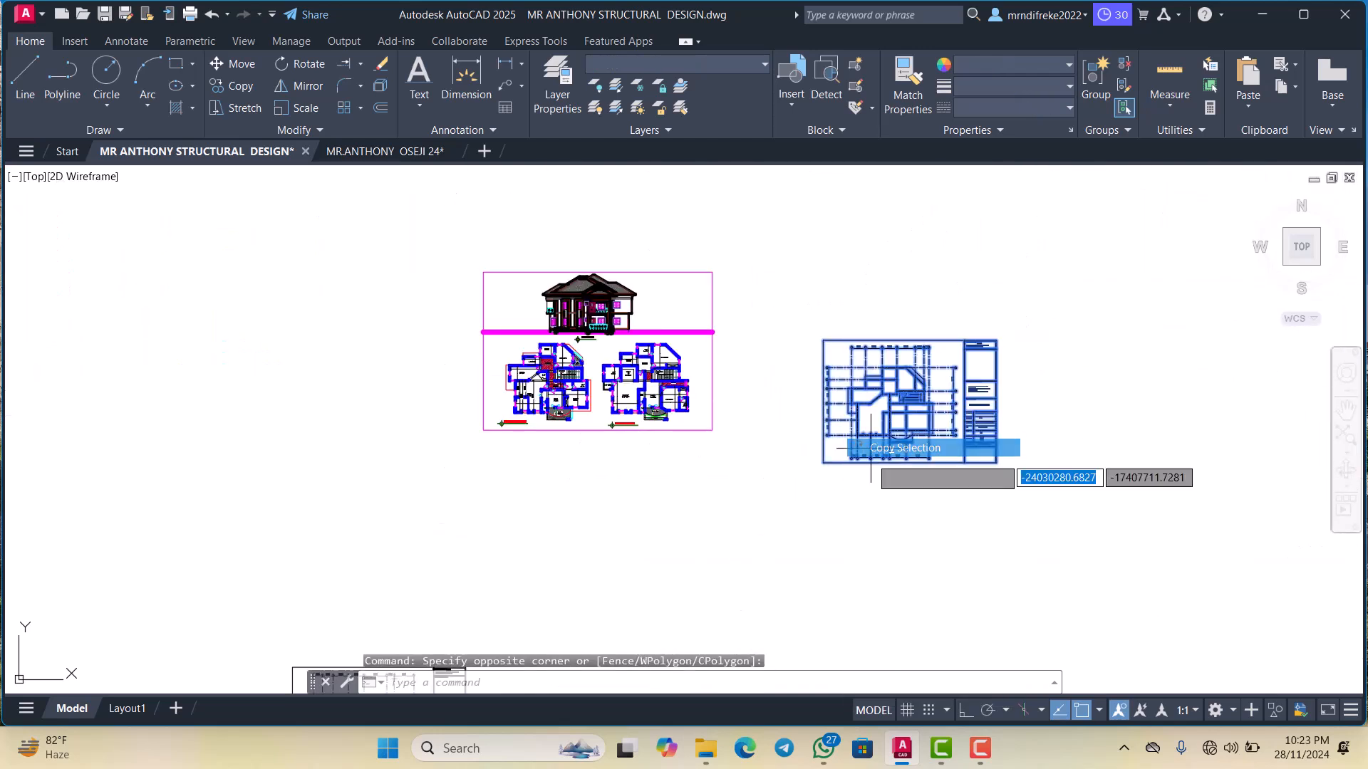
click(820, 459)
scroll(919, 471, down, 4)
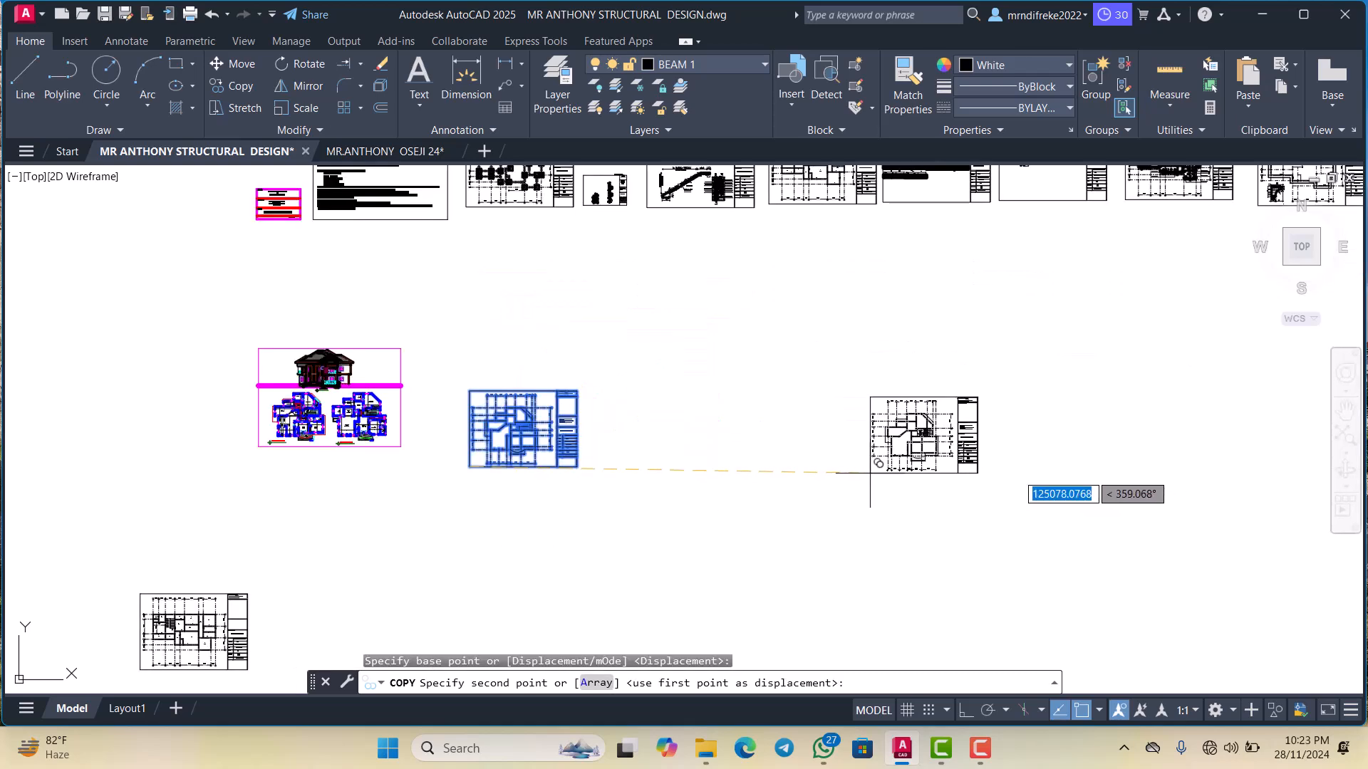
click(890, 471)
scroll(890, 472, down, 2)
scroll(670, 459, up, 4)
key(Escape)
scroll(559, 432, up, 4)
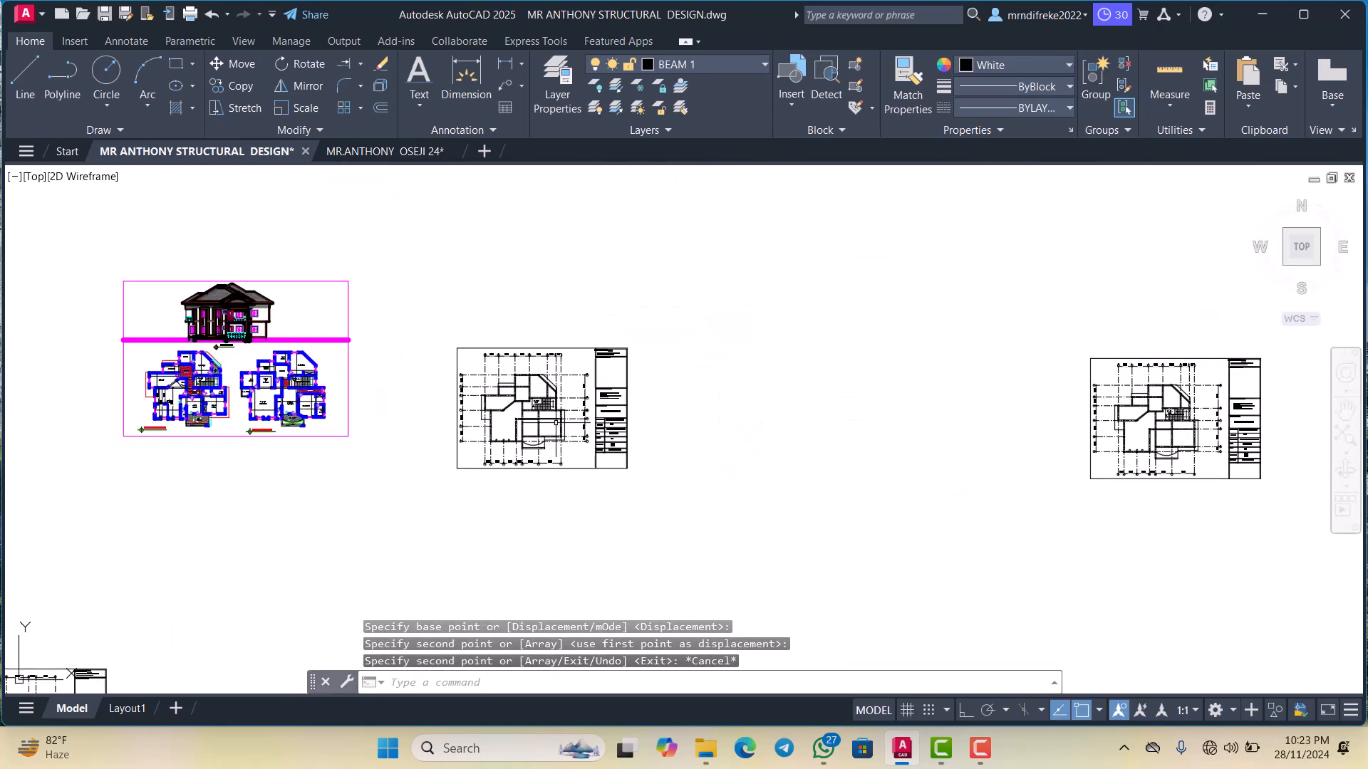
Compare the original and copied General Arrangement sheets and inspect the beam layout of the plan
scroll(499, 406, down, 6)
scroll(521, 412, up, 3)
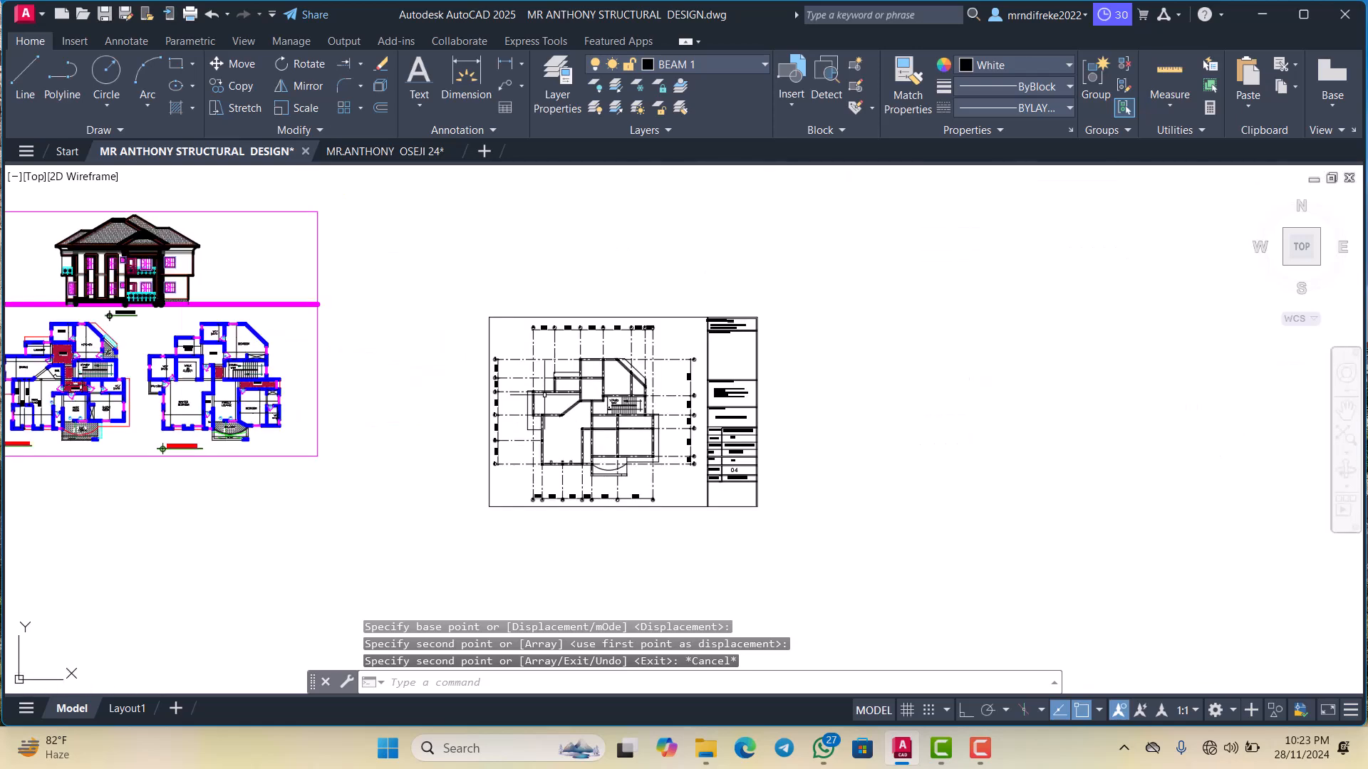
scroll(506, 408, down, 5)
scroll(565, 409, up, 3)
scroll(563, 409, down, 2)
scroll(849, 435, up, 2)
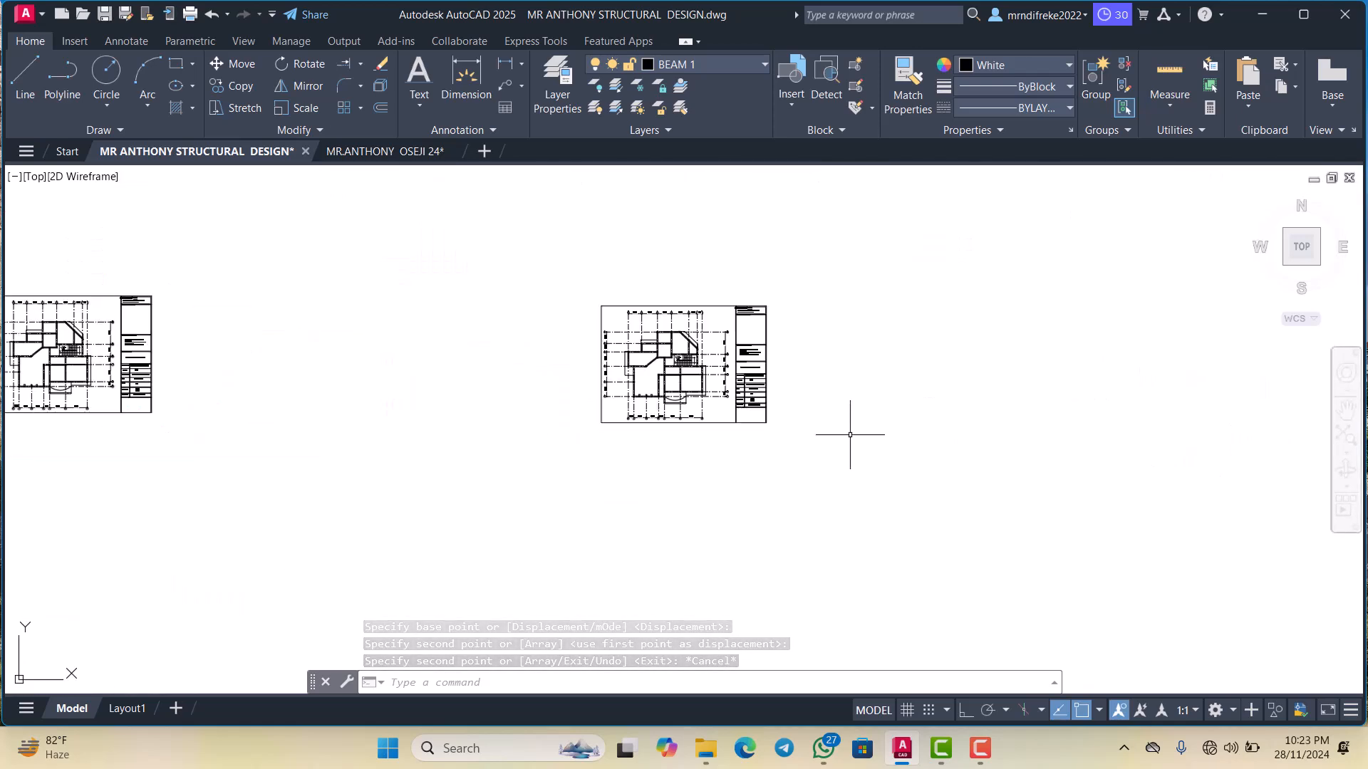
scroll(724, 403, up, 2)
scroll(572, 325, up, 2)
scroll(730, 432, down, 2)
scroll(614, 347, up, 2)
scroll(706, 382, down, 2)
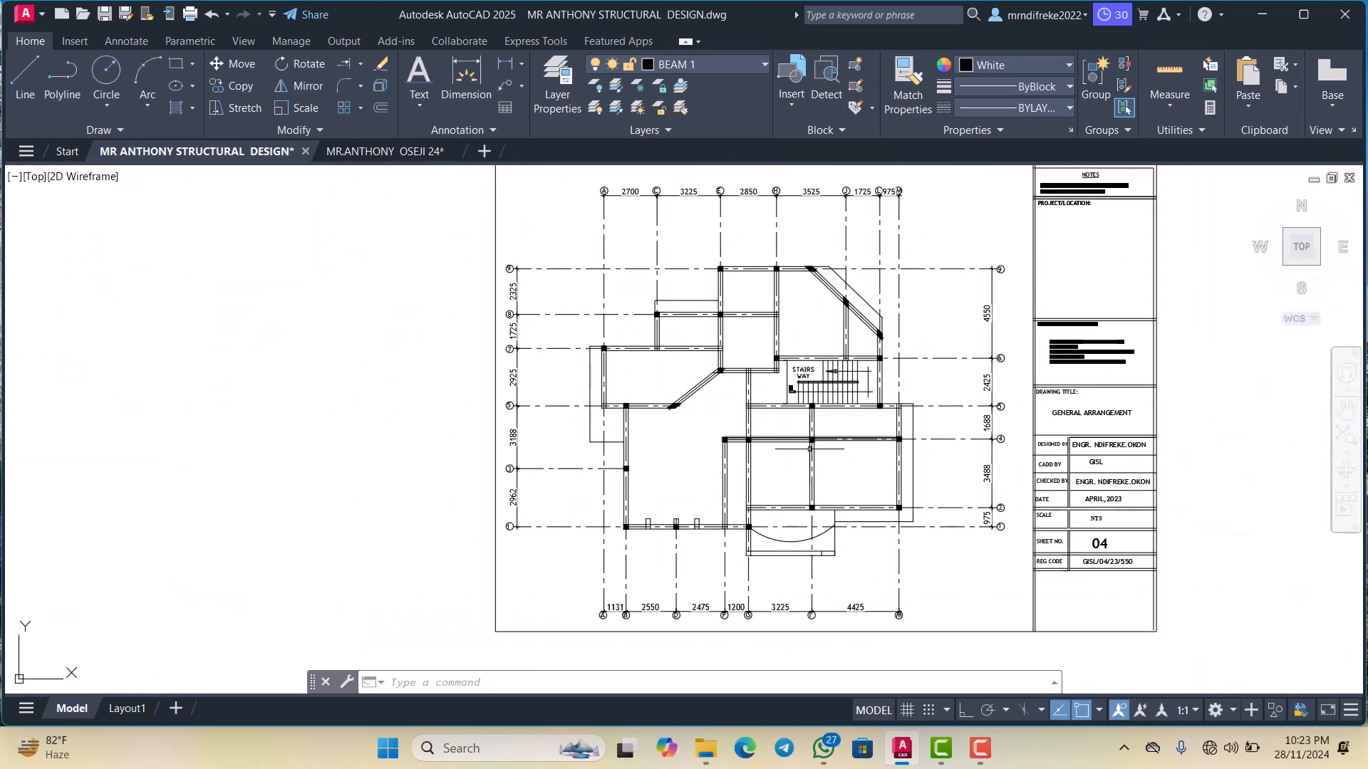
Erase the misaligned lower edge line of the rightmost beam span on grid line 4
scroll(823, 419, up, 6)
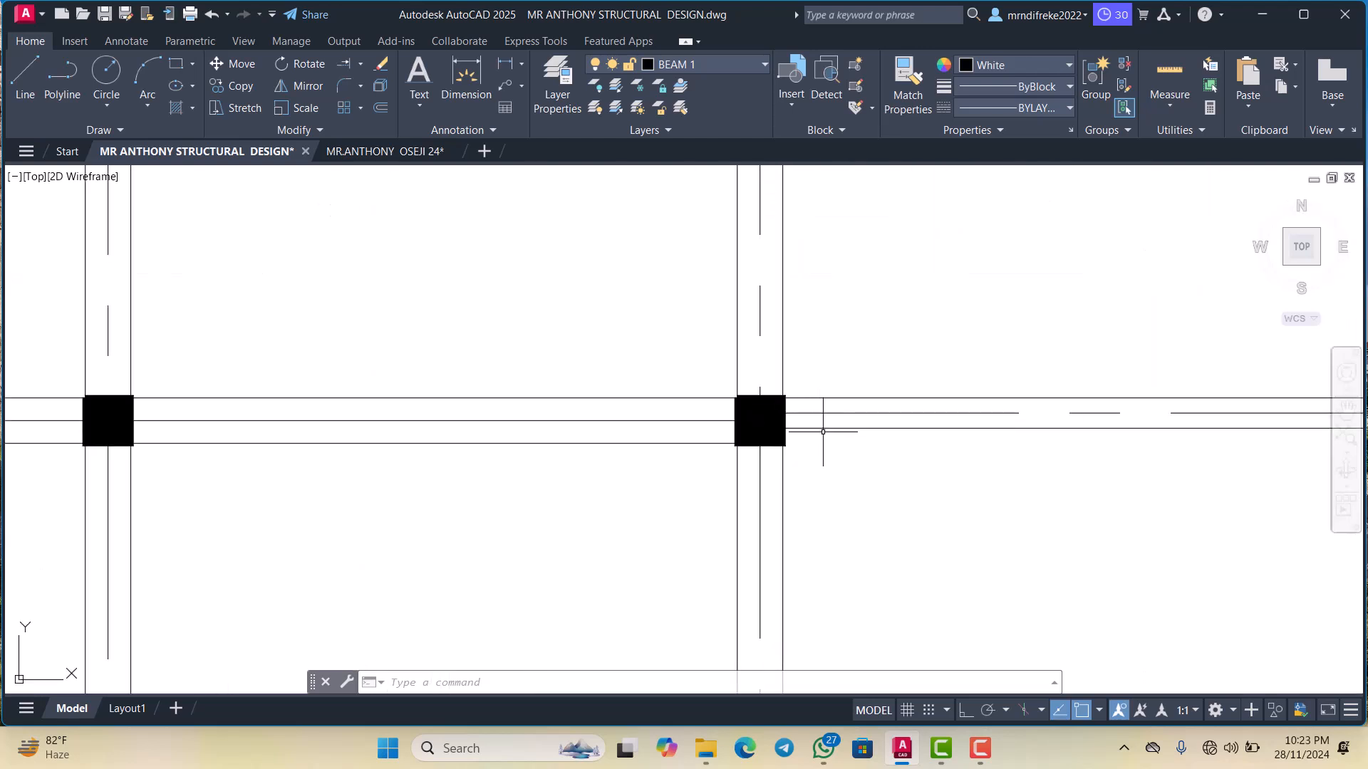
key(Delete)
scroll(1065, 453, down, 4)
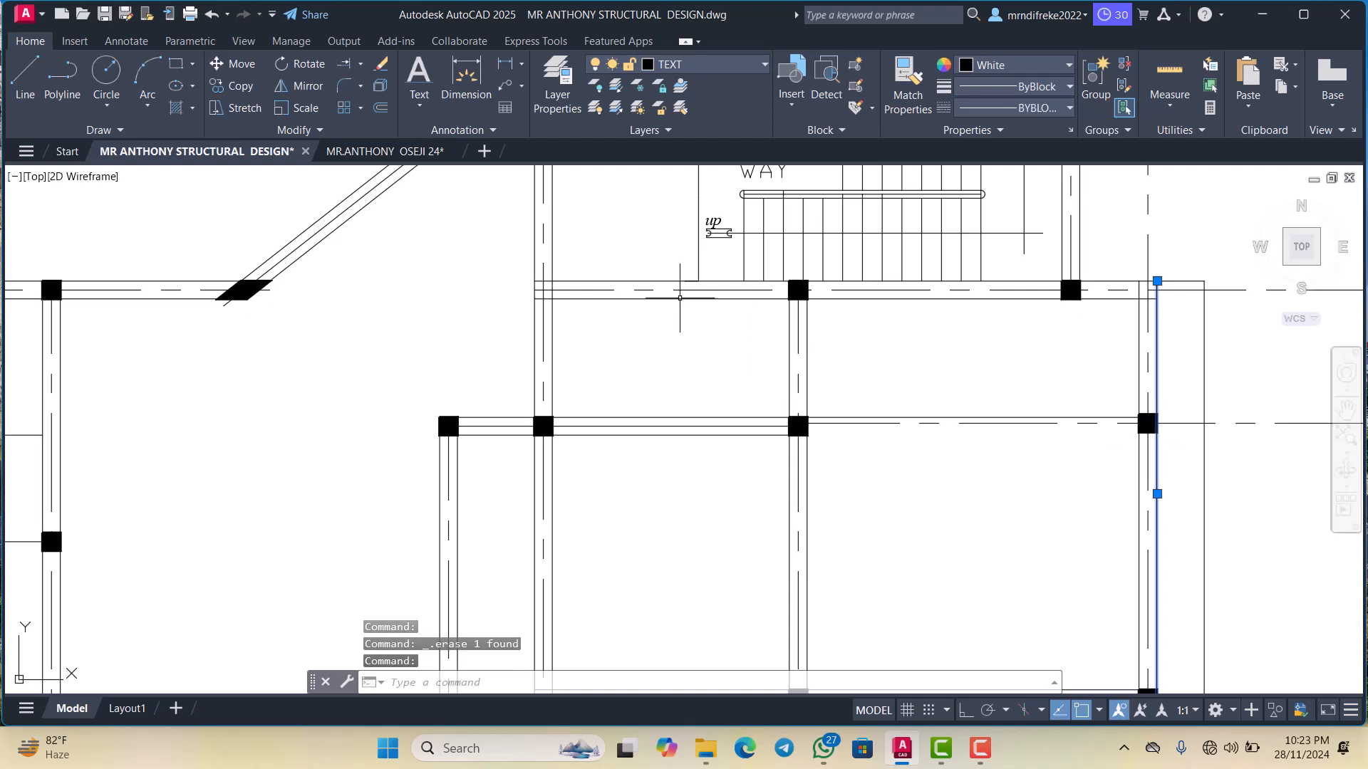
Extend the lower edge line of the grid line 4 beam rightward to the outer edge of the far-right vertical beam
click(342, 66)
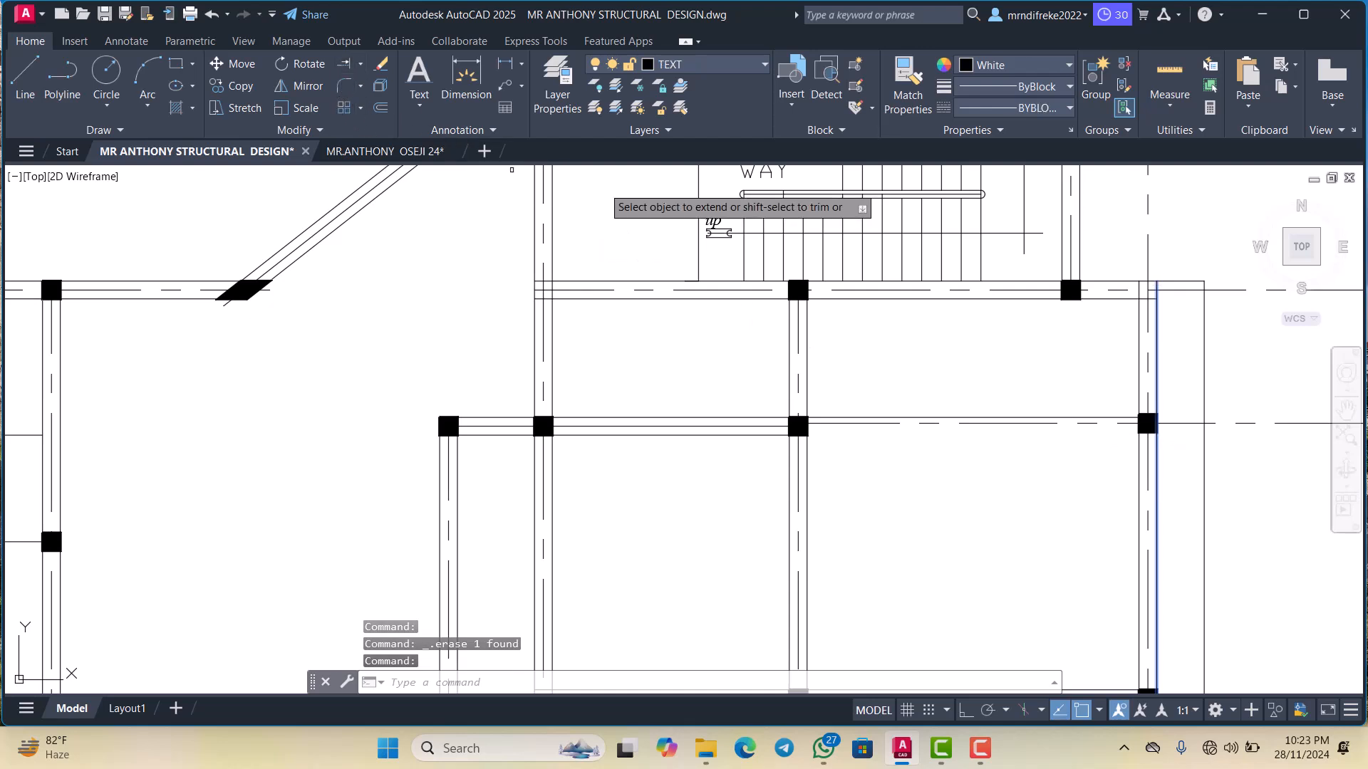
click(770, 454)
click(760, 380)
scroll(854, 450, down, 1)
scroll(946, 473, up, 2)
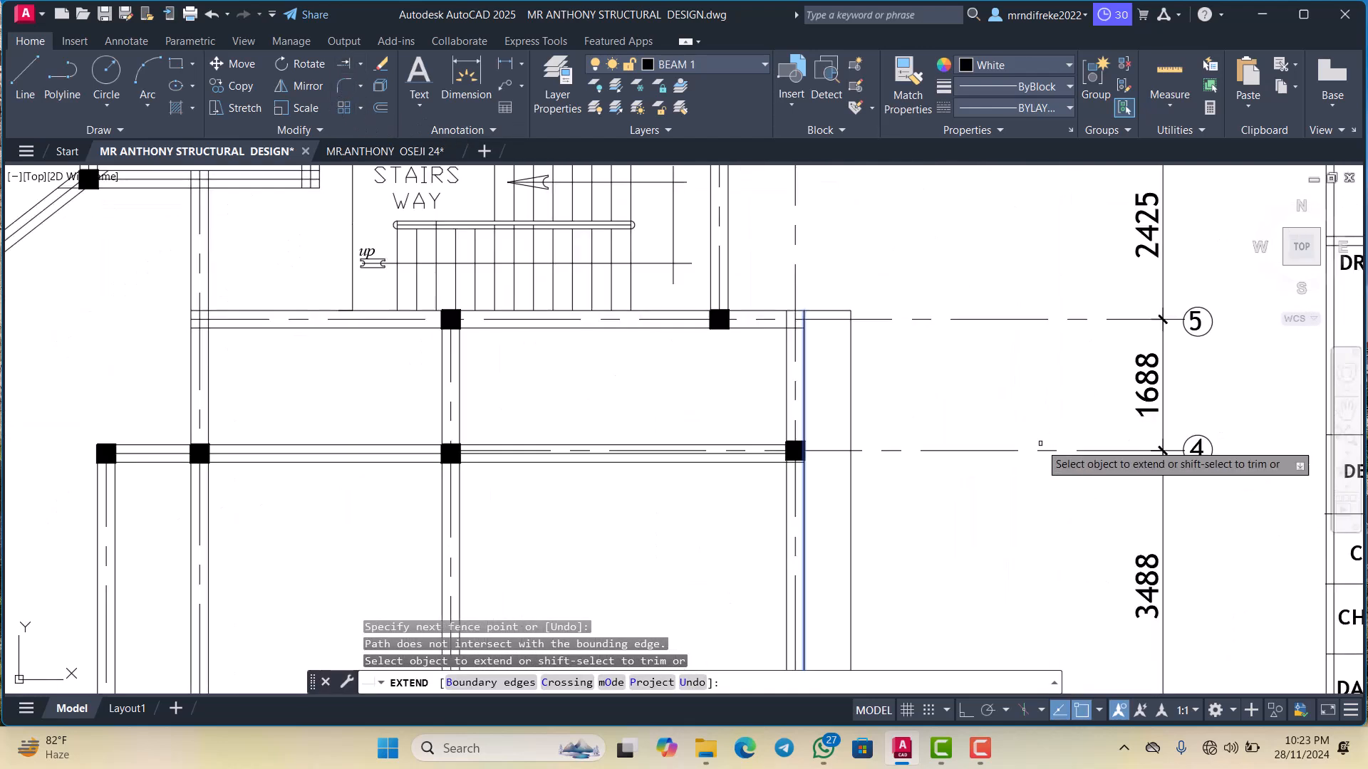
key(Escape)
scroll(968, 443, down, 10)
scroll(919, 441, up, 16)
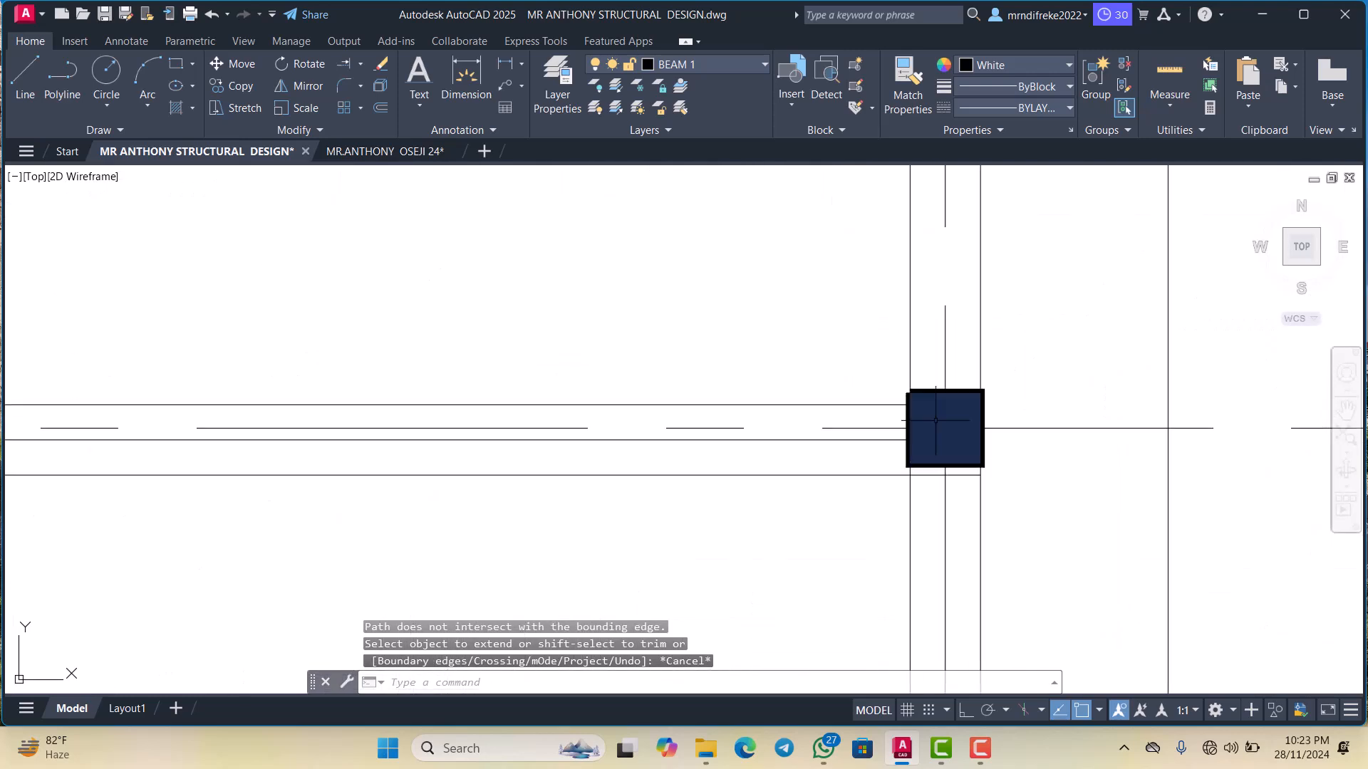
scroll(962, 470, up, 4)
drag(970, 471, 960, 443)
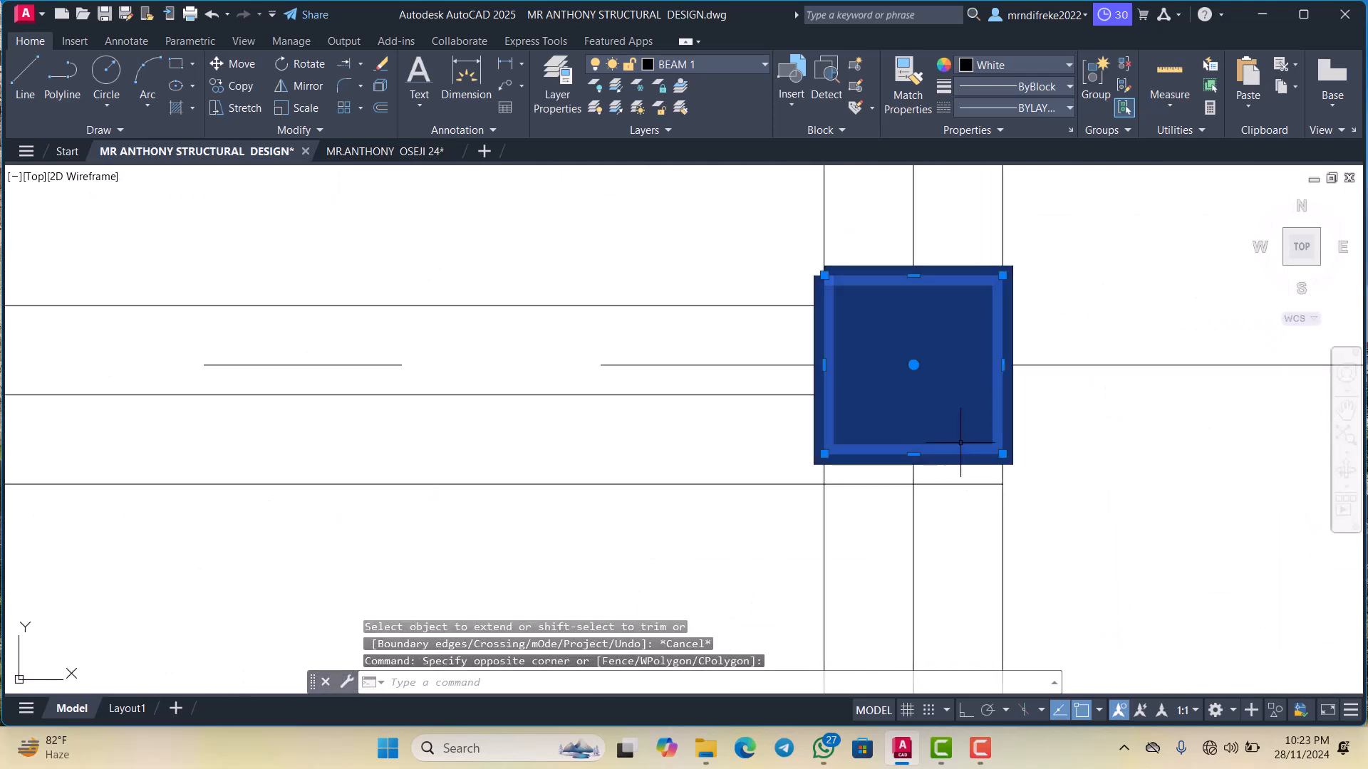
scroll(958, 441, down, 4)
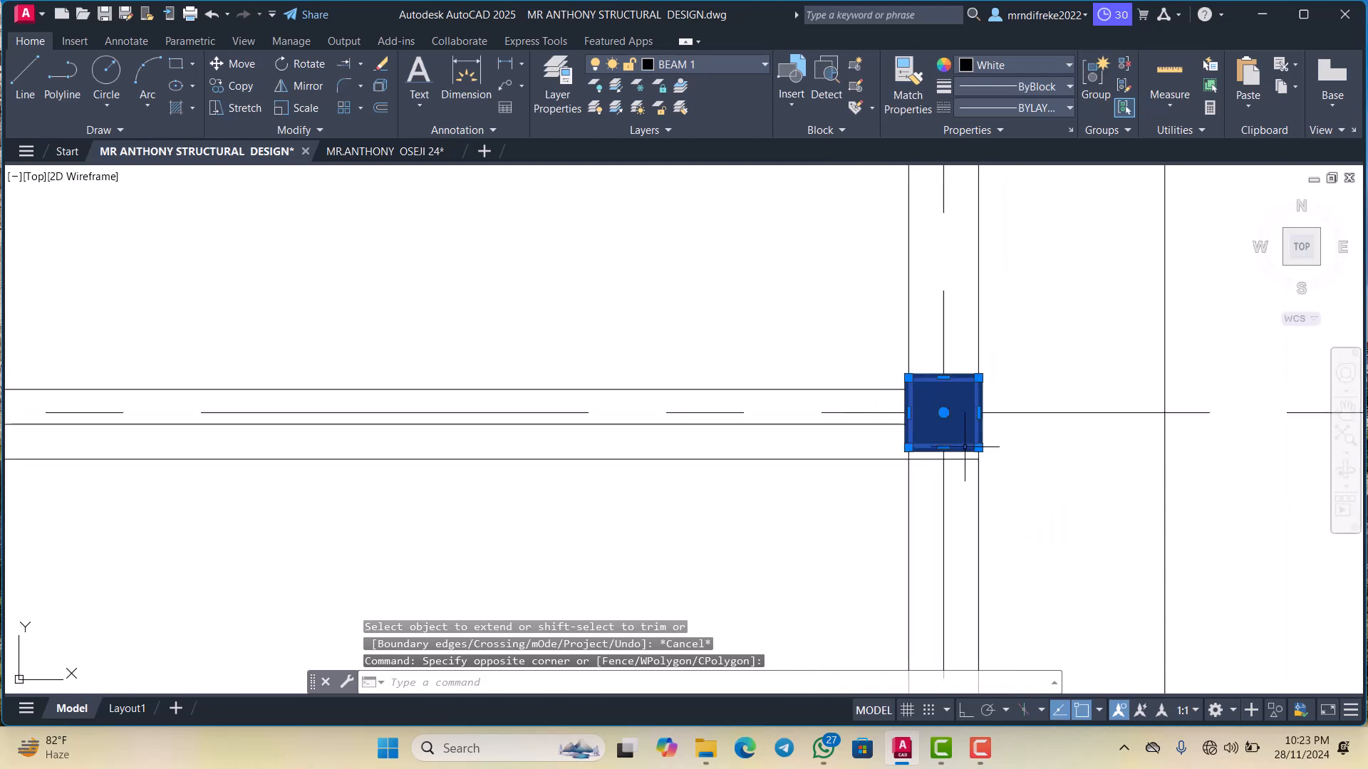
right_click(961, 412)
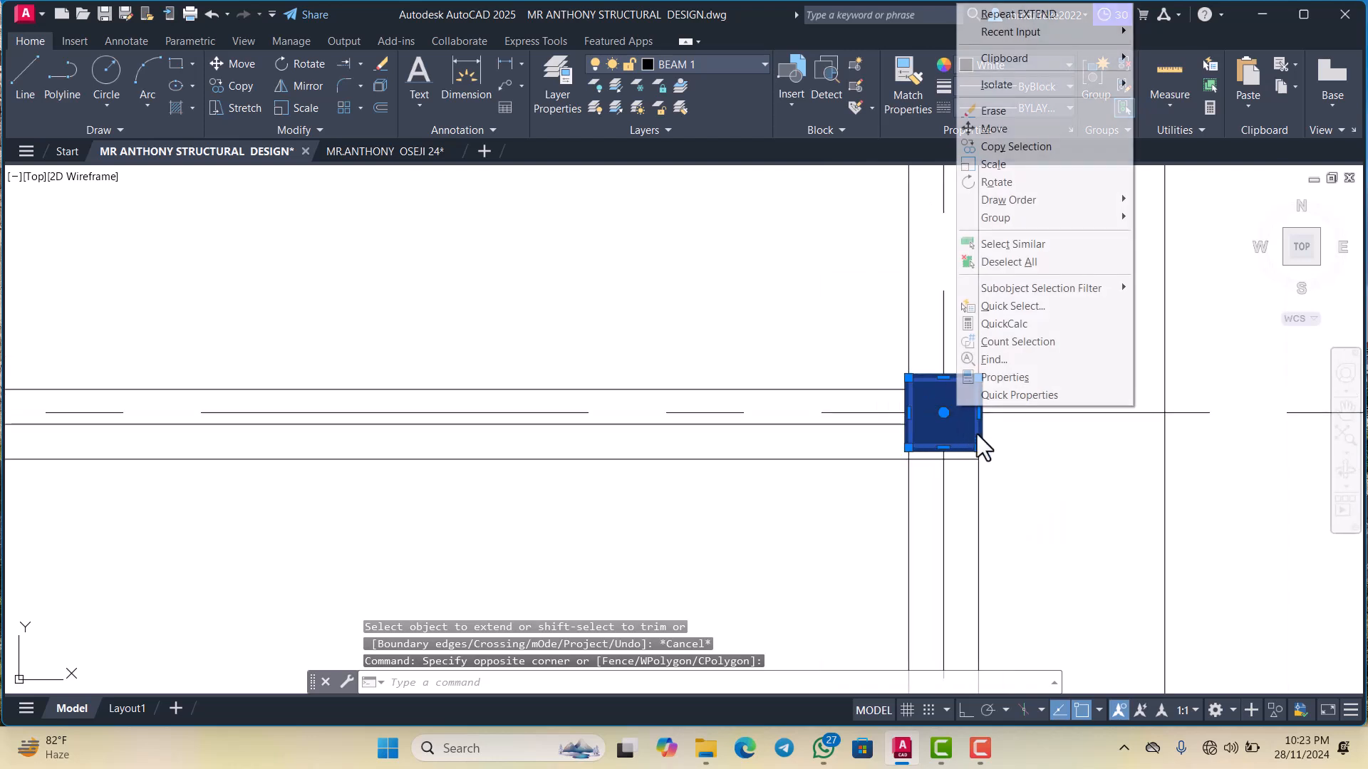
click(993, 129)
scroll(947, 449, up, 2)
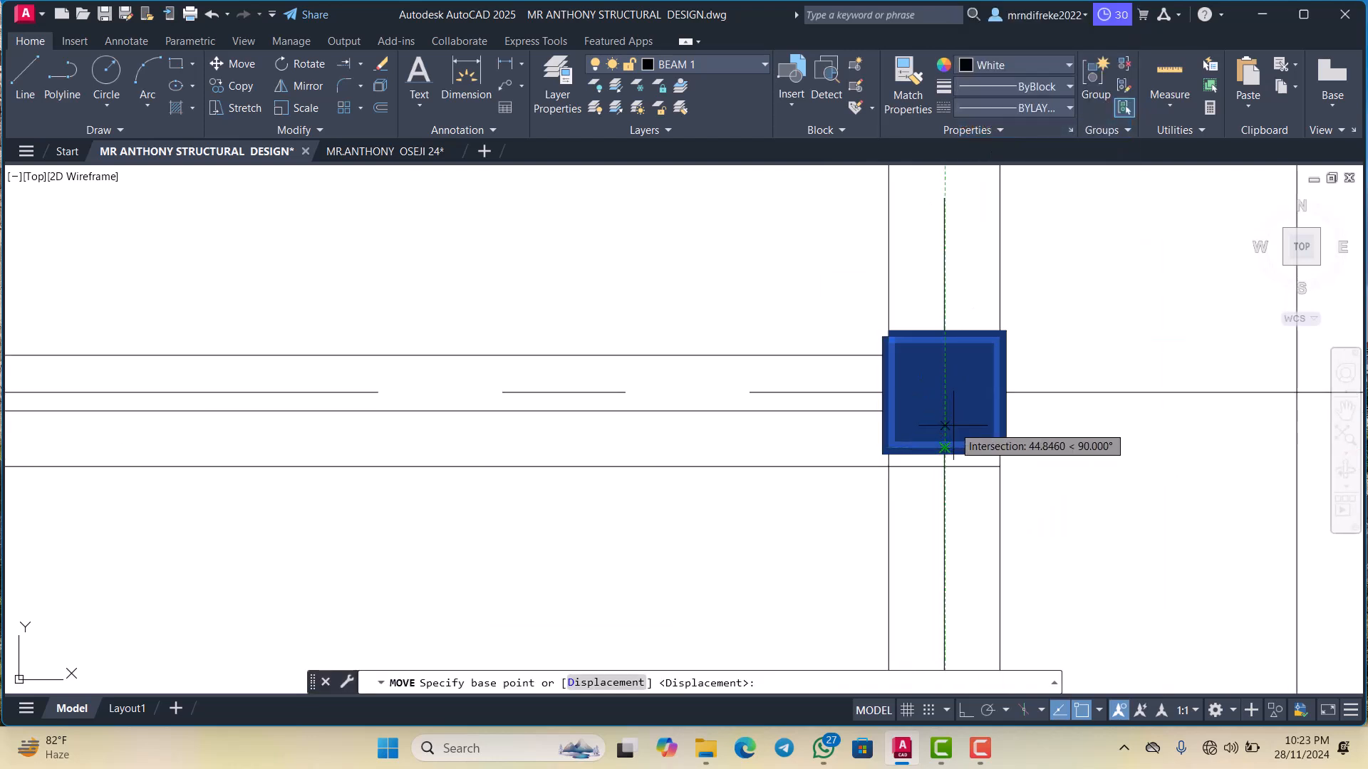
key(Escape)
scroll(976, 344, up, 2)
scroll(1017, 360, down, 8)
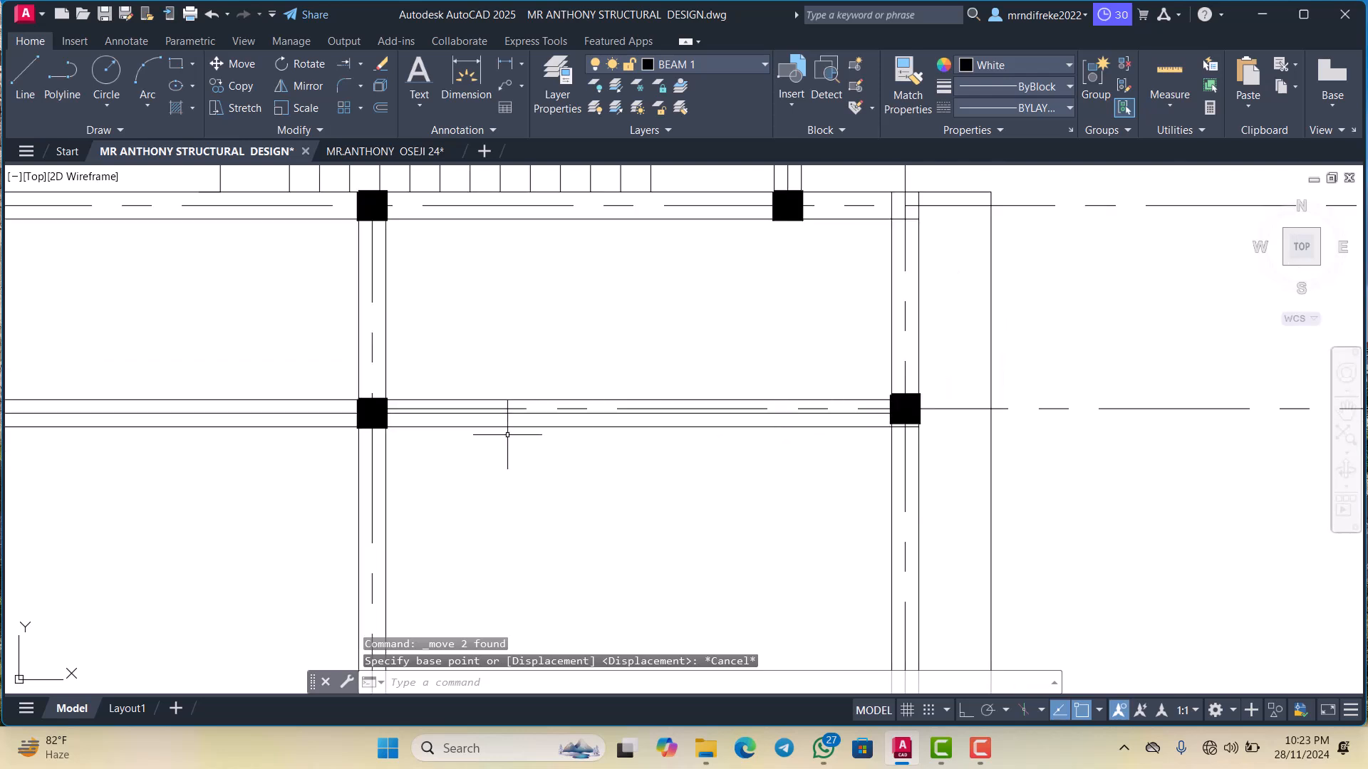
Try to extend the grid line 4 beam's middle line to the outer edge of the rightmost column's vertical beam
scroll(510, 435, up, 2)
scroll(547, 434, down, 2)
scroll(1090, 447, up, 1)
scroll(842, 409, up, 1)
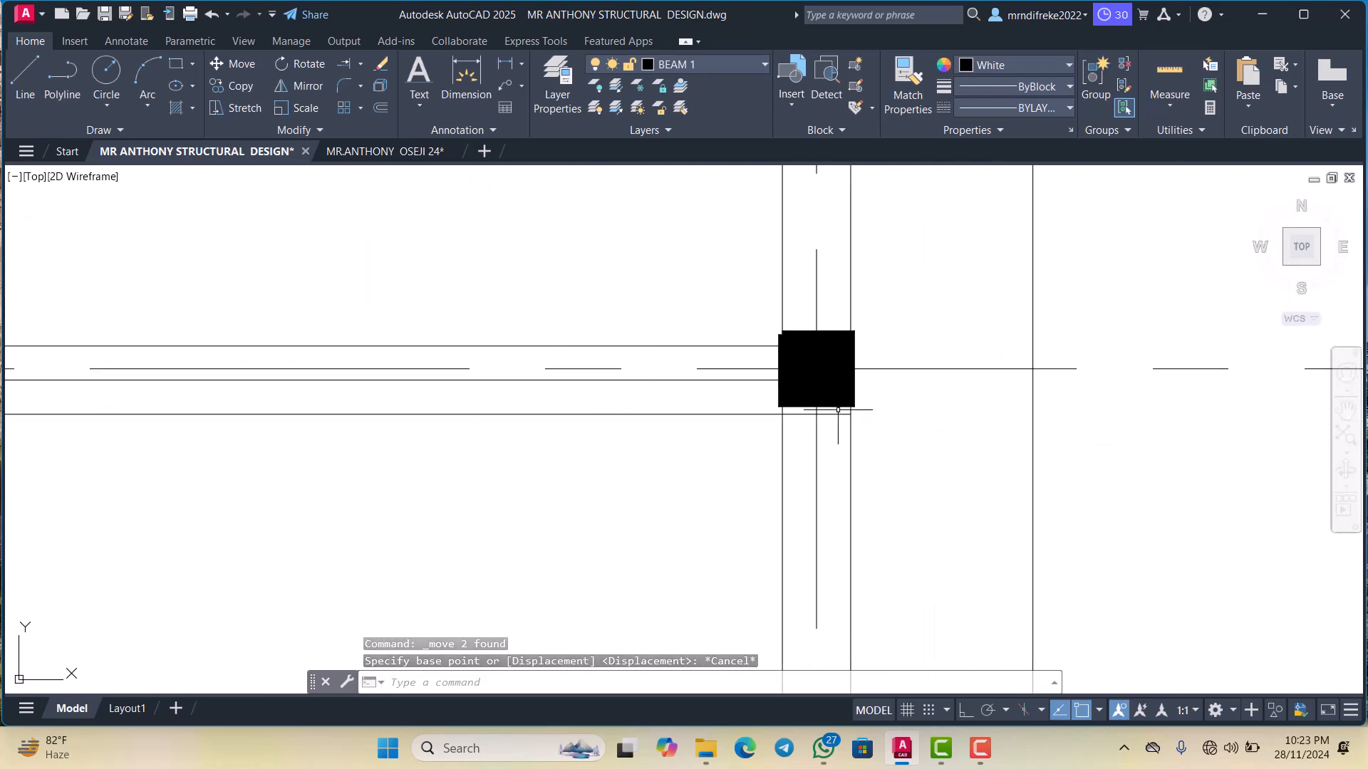
scroll(838, 410, up, 3)
click(837, 447)
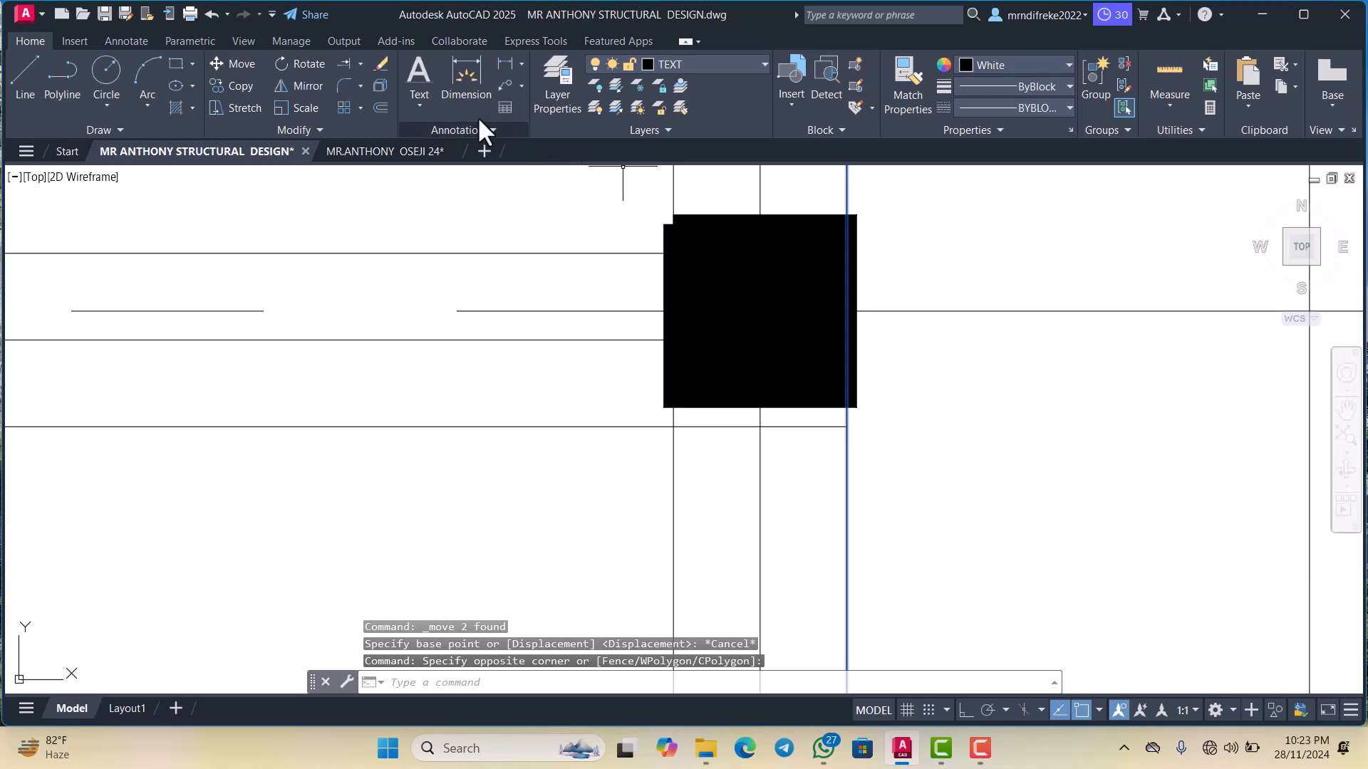
click(345, 63)
scroll(940, 385, down, 8)
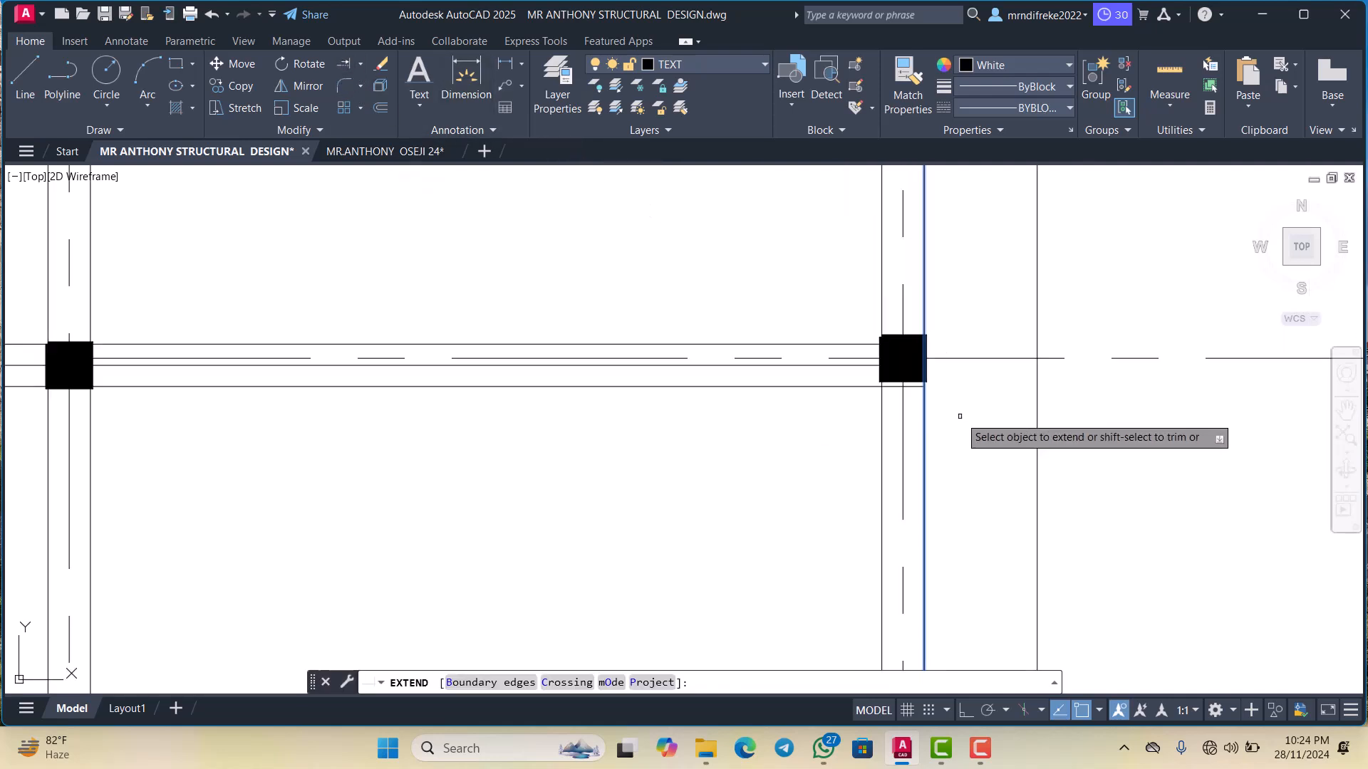
scroll(395, 396, up, 2)
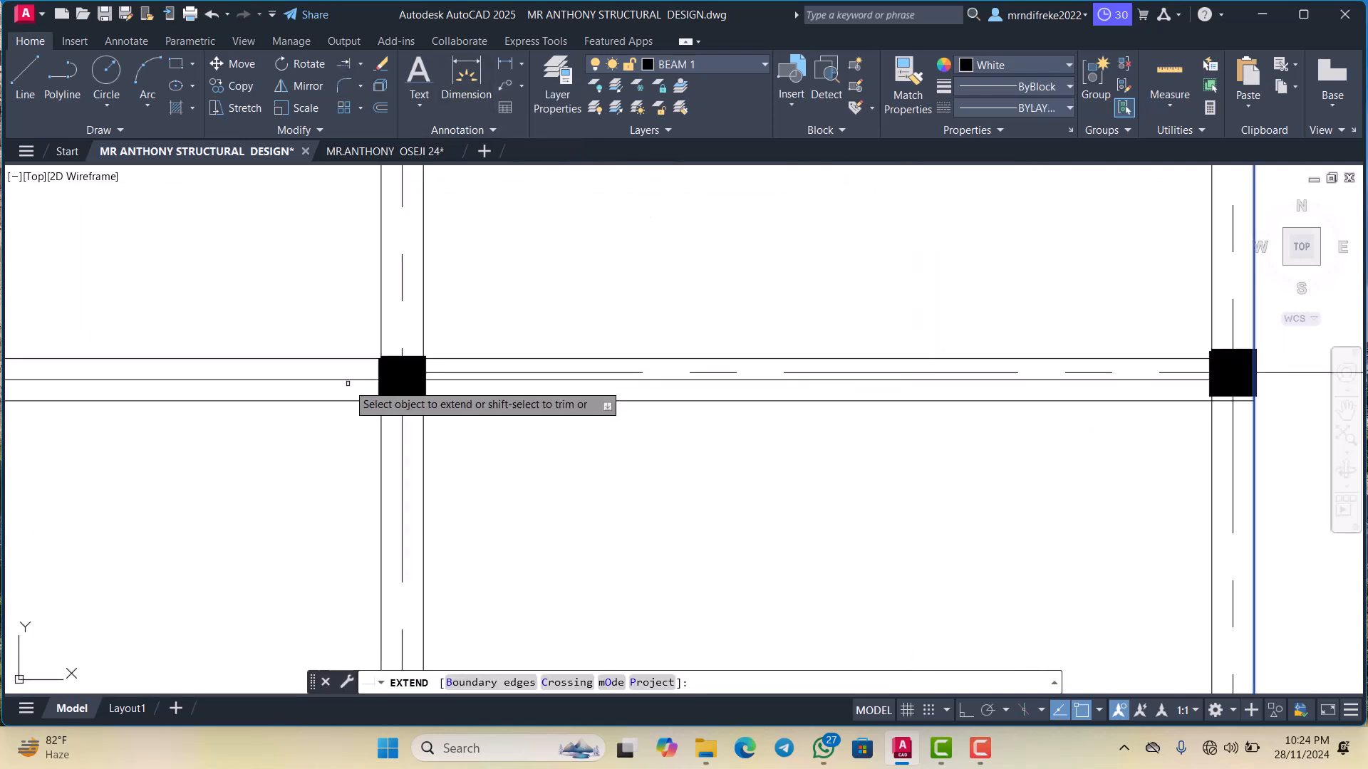
double_click(366, 372)
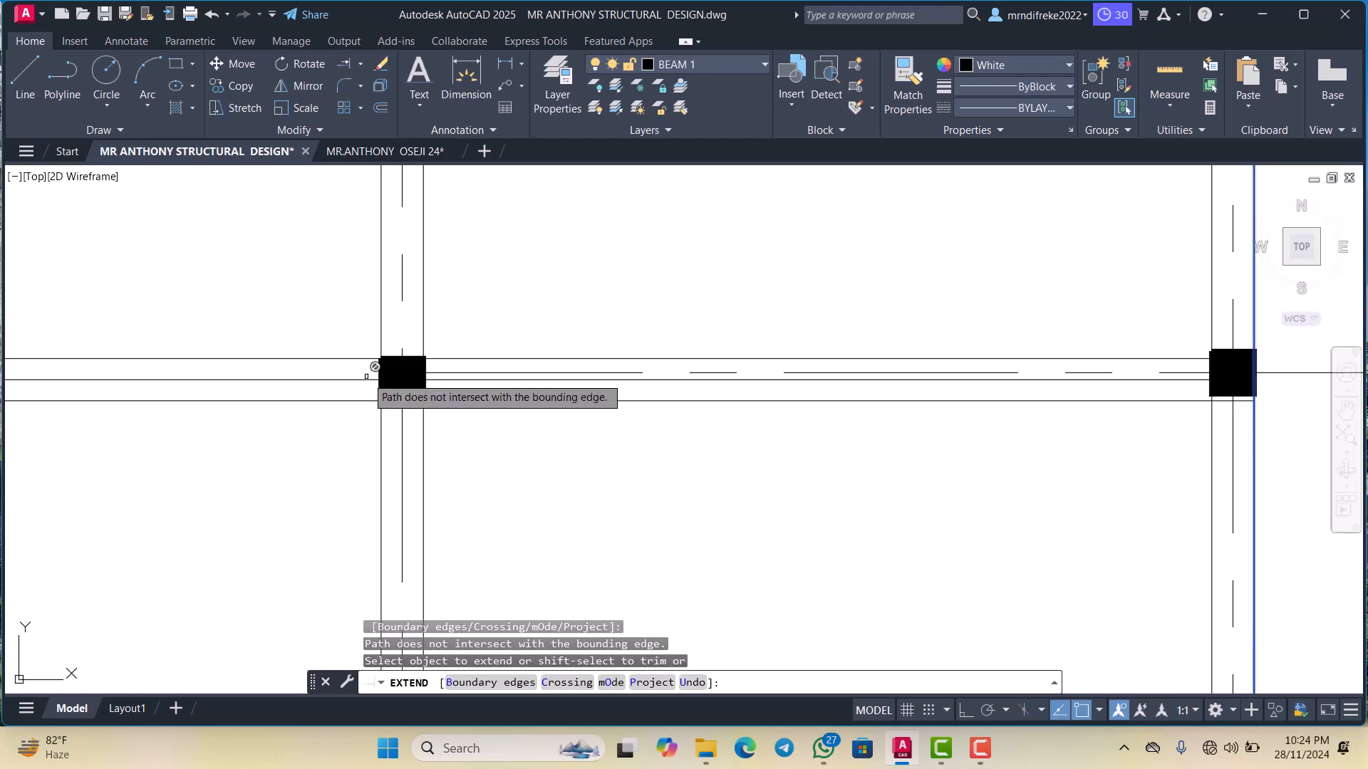
key(Return)
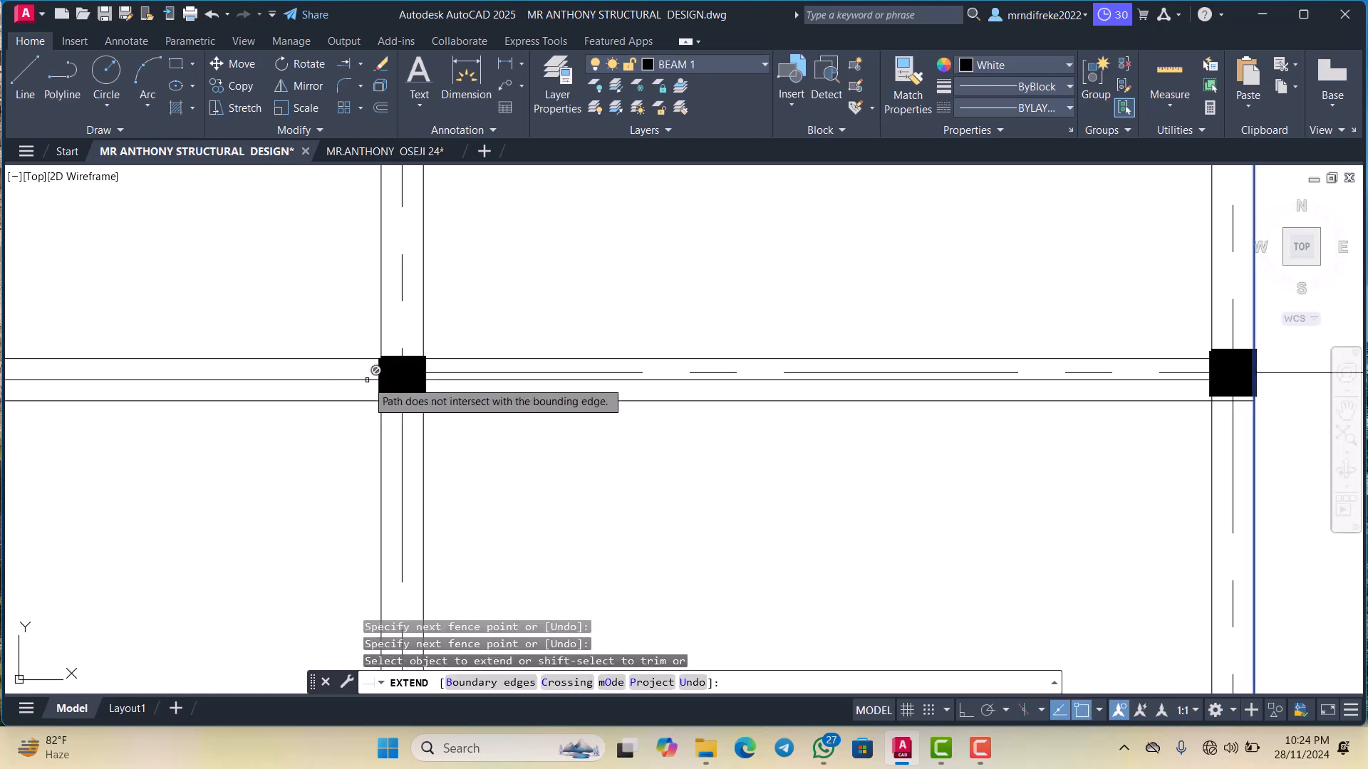
key(Escape)
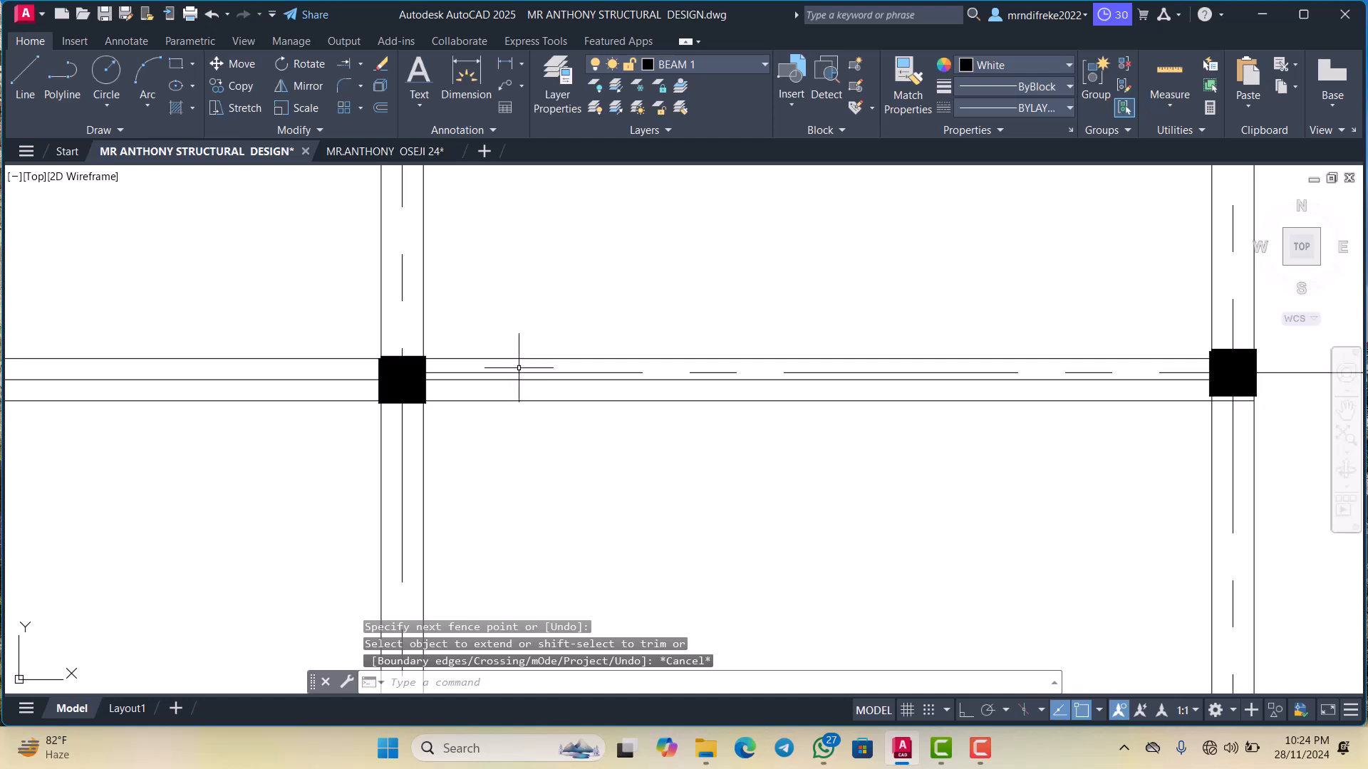
Match the solid middle line of the grid line 4 beam to the properties of the dashed grid centerline
click(518, 371)
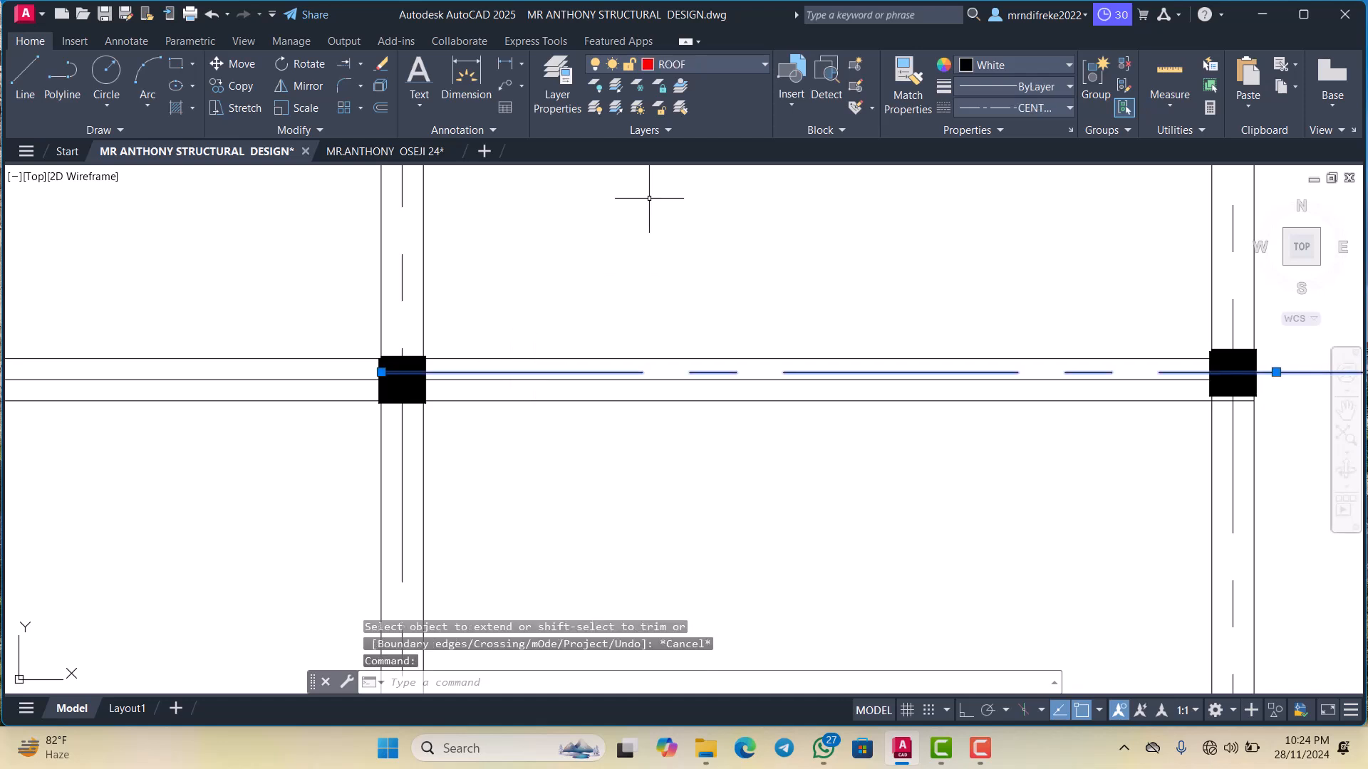
click(890, 98)
scroll(770, 382, up, 3)
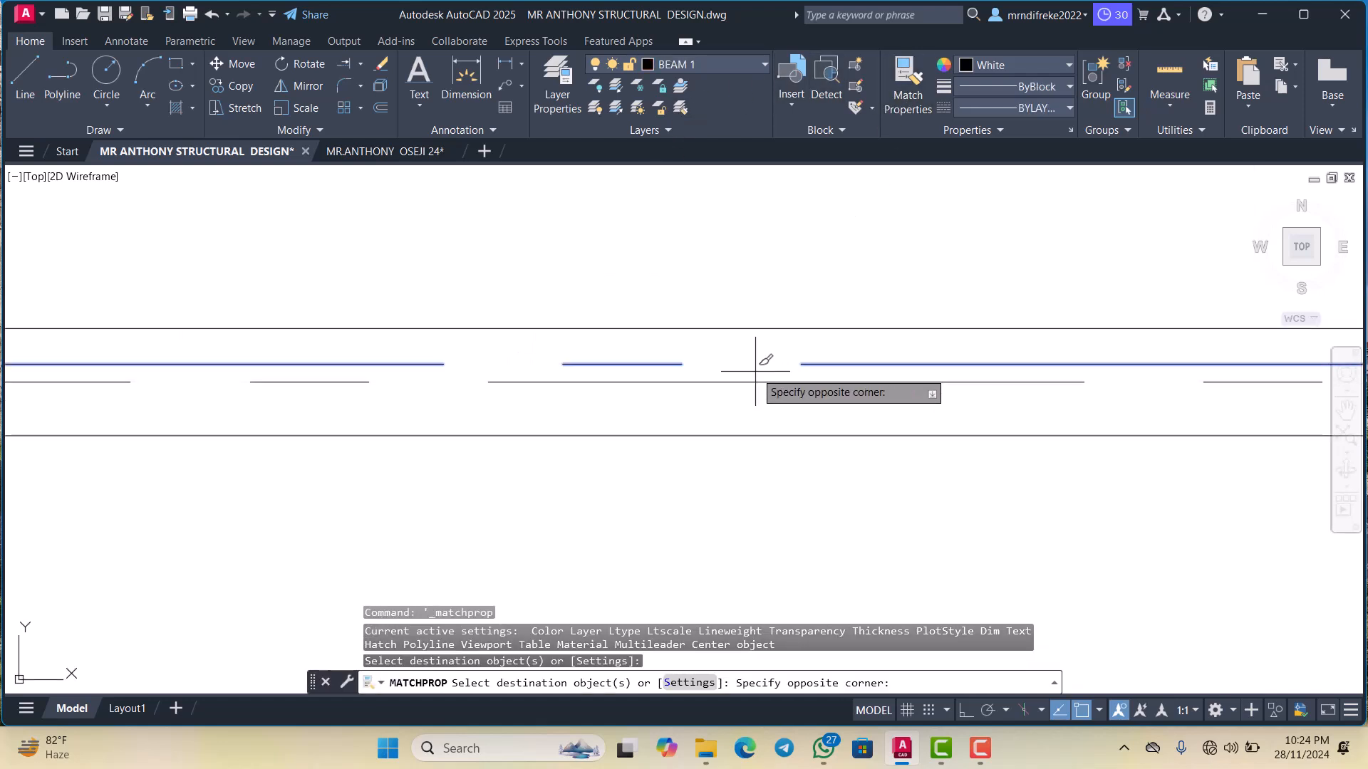
click(749, 378)
scroll(748, 393, down, 3)
key(Escape)
scroll(831, 387, down, 5)
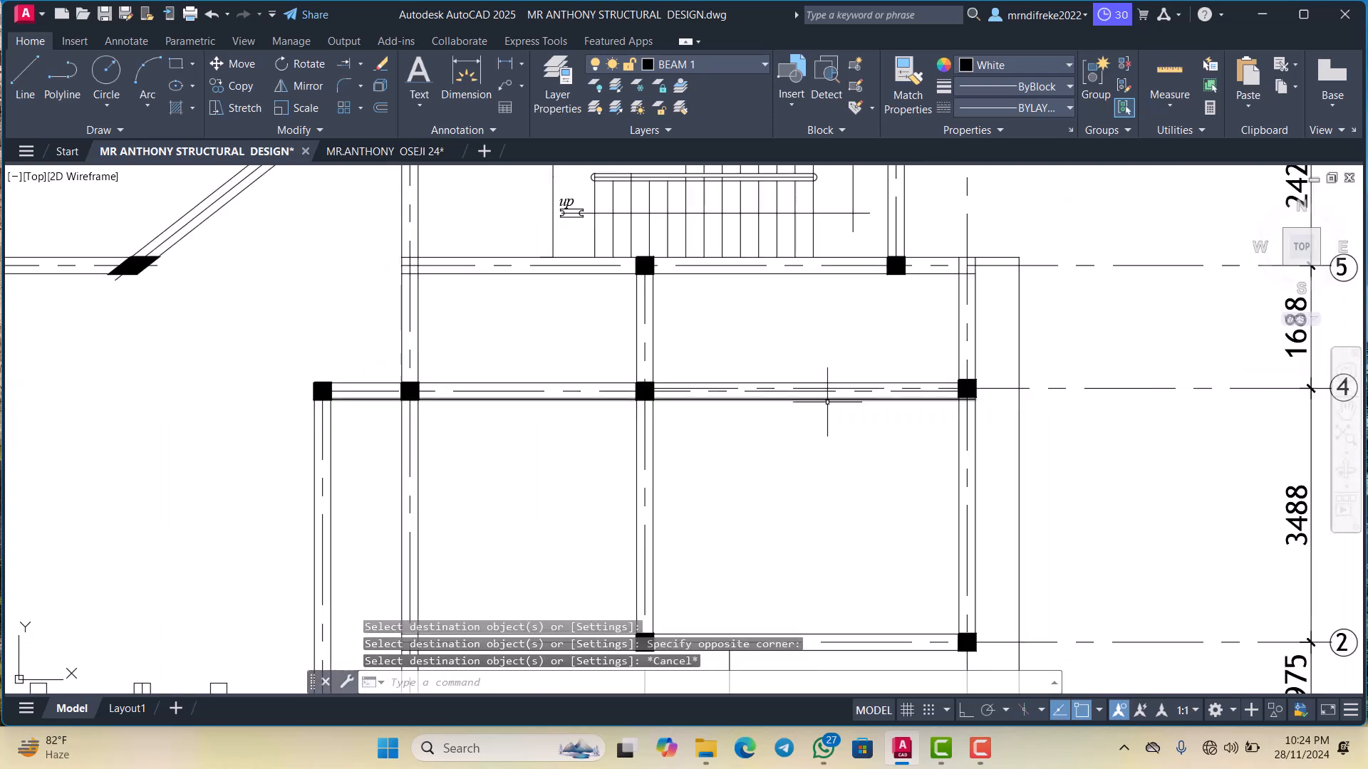
Stretch the beam's matched centerline horizontally to the dimension line beside grid bubble 4, with ortho on and object snap off
scroll(1168, 361, up, 6)
click(884, 372)
scroll(890, 385, down, 3)
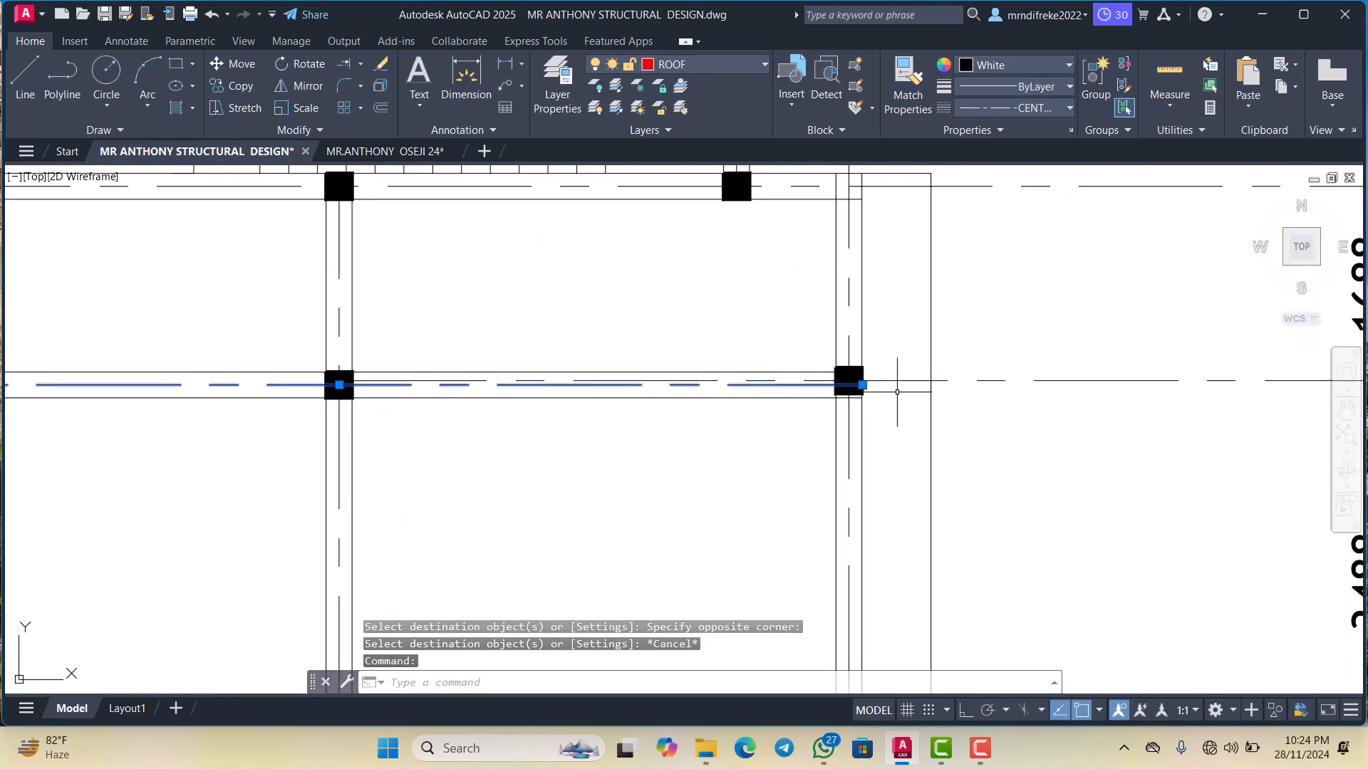
scroll(852, 394, up, 3)
click(787, 384)
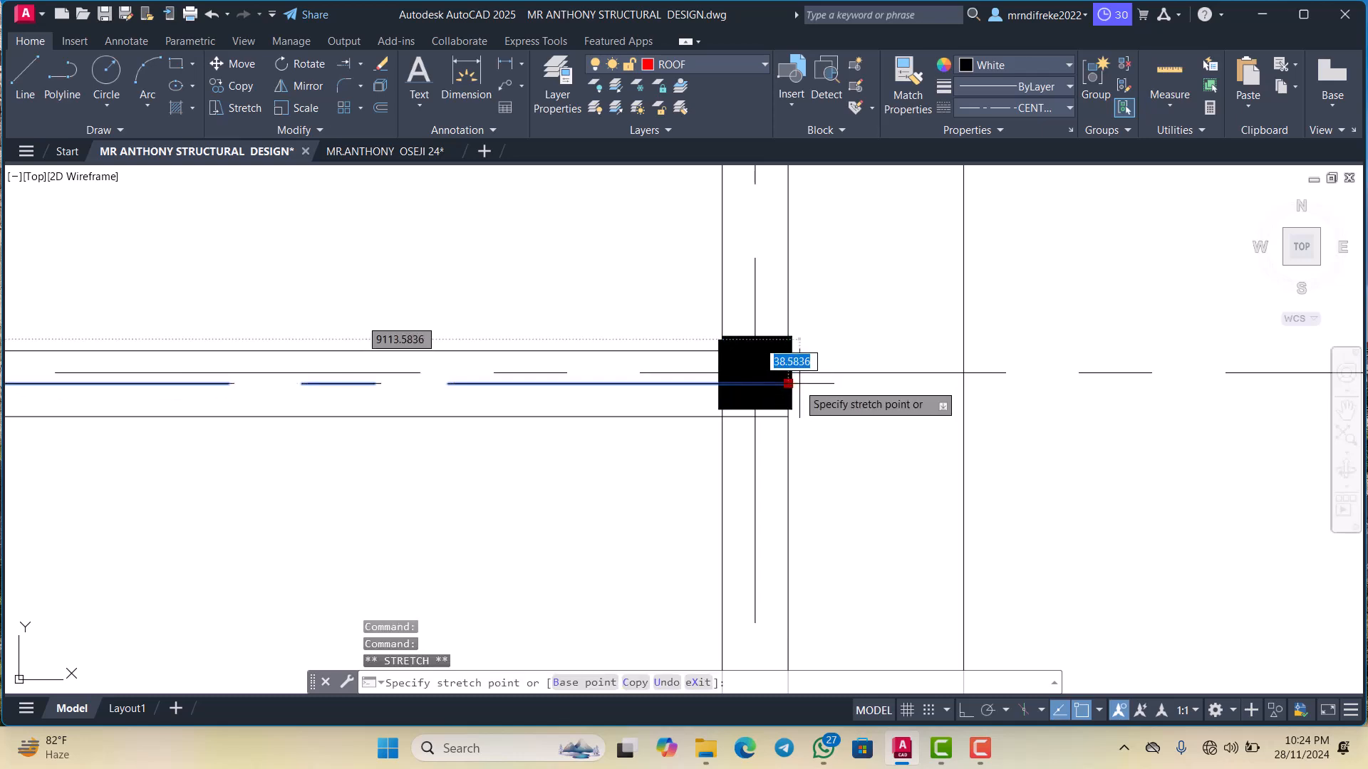
scroll(855, 392, down, 3)
scroll(926, 377, up, 4)
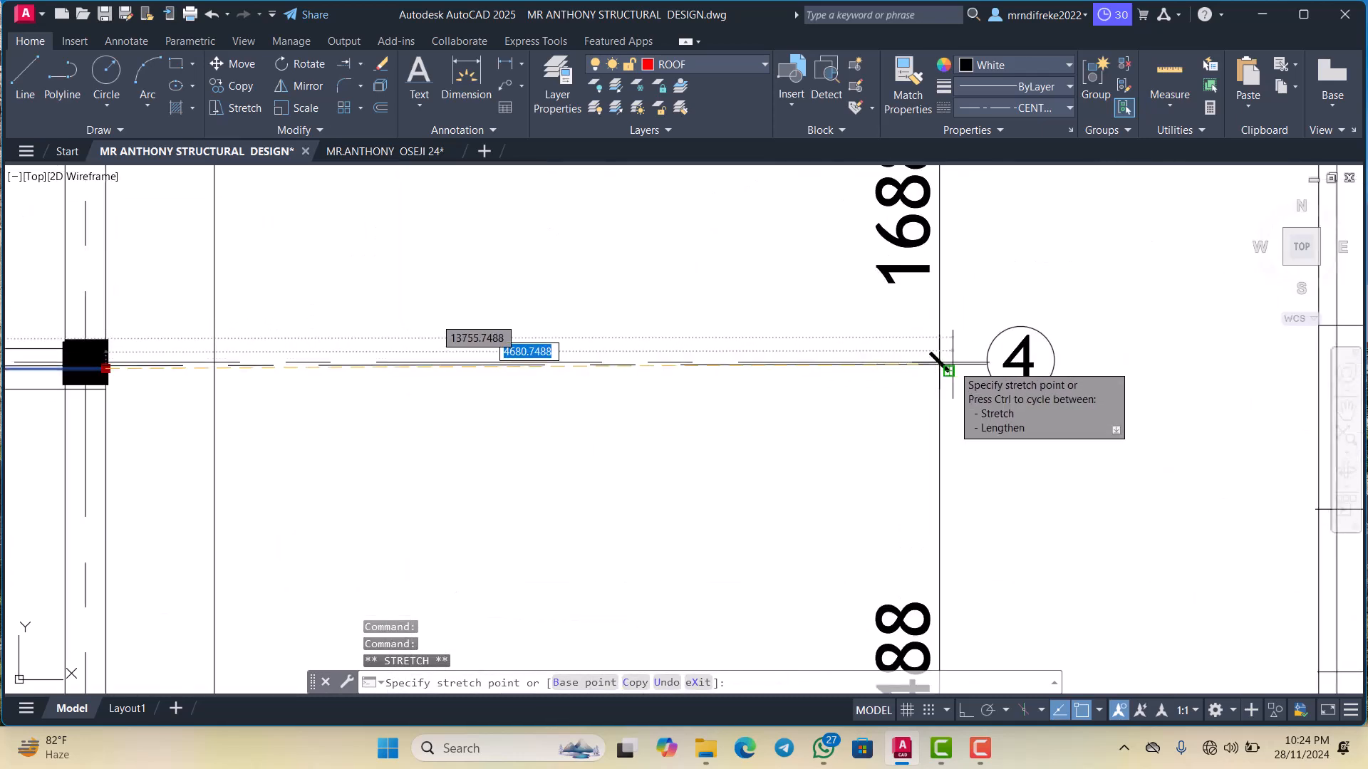
click(963, 710)
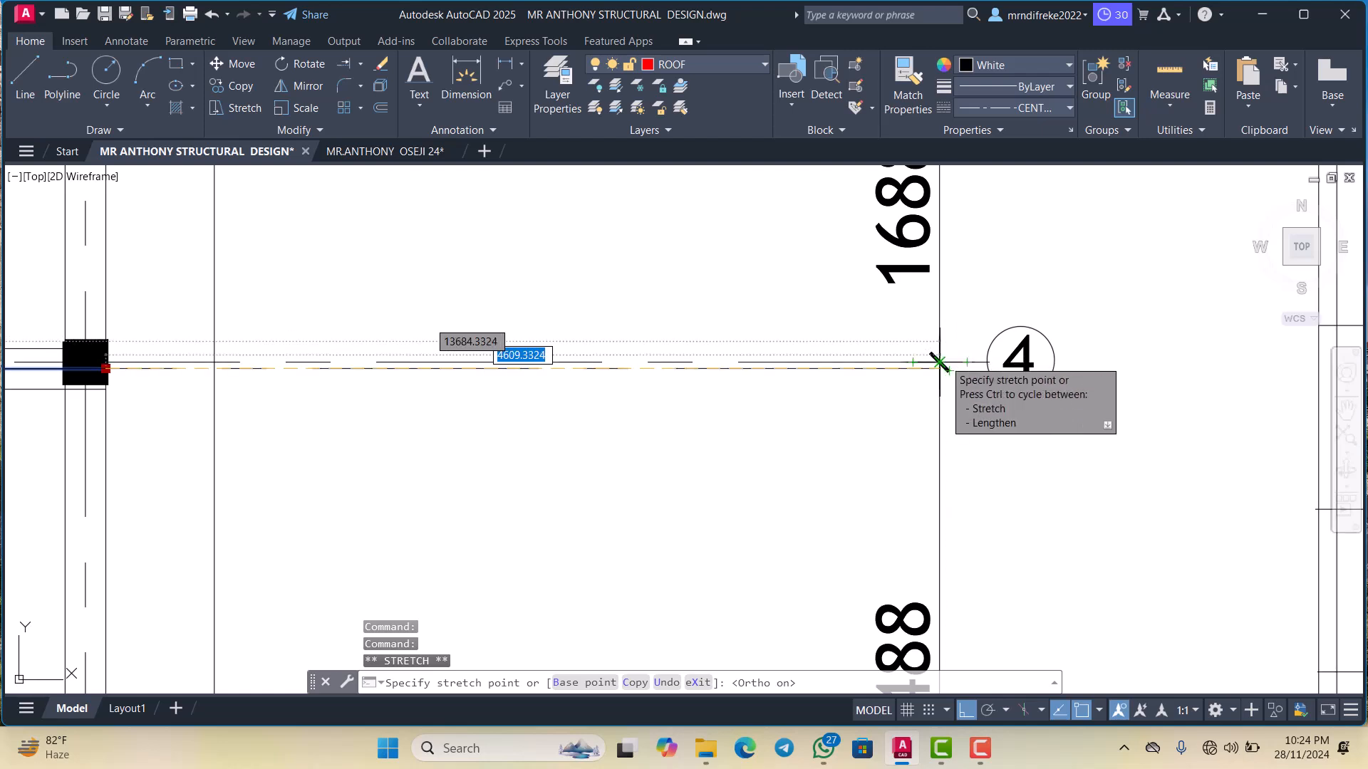
click(970, 705)
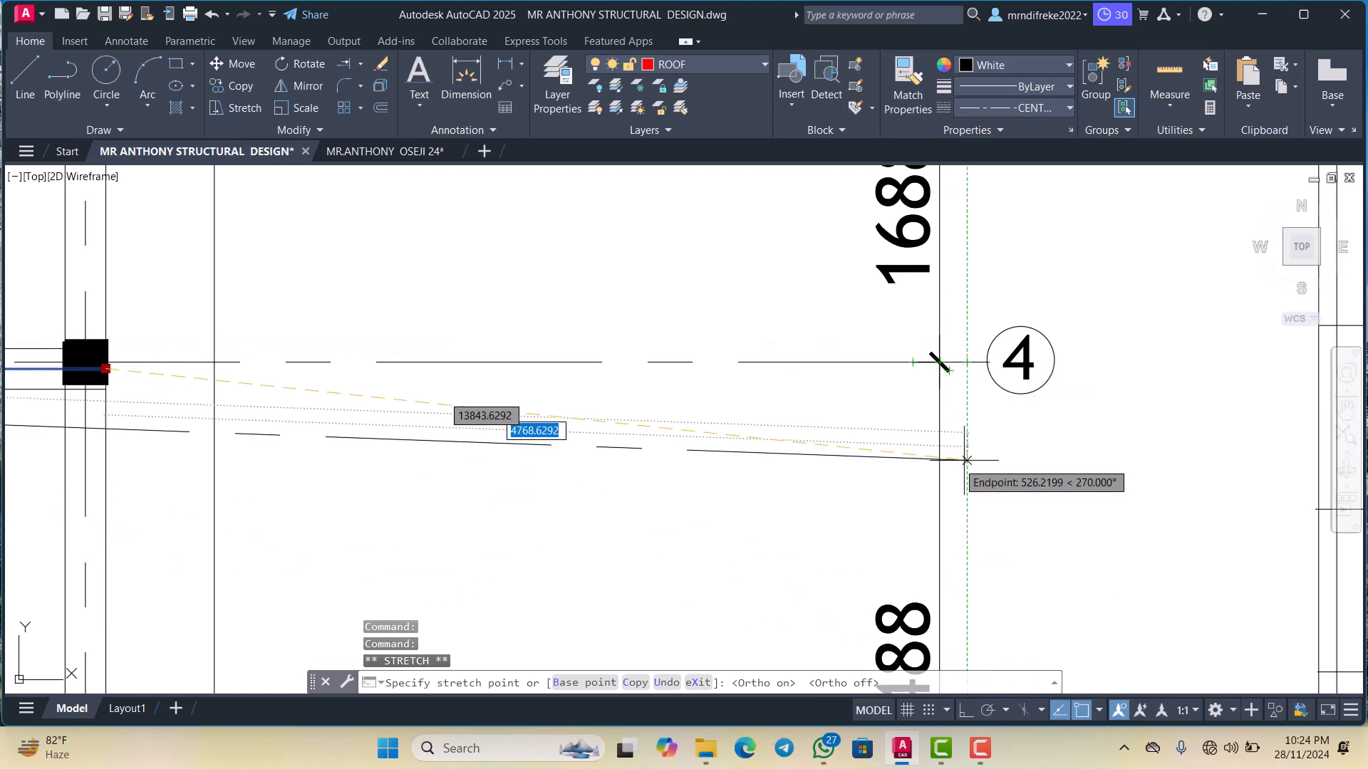
click(1079, 709)
click(969, 708)
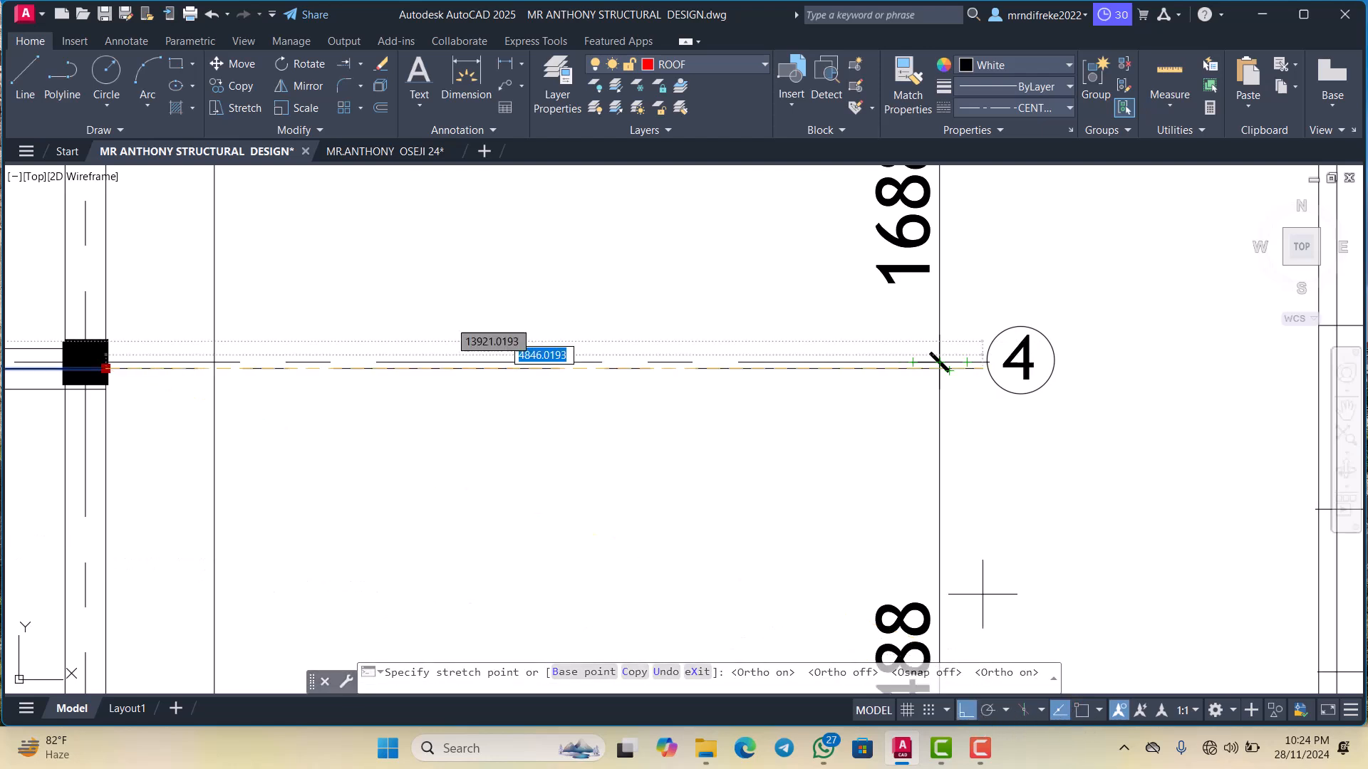
key(Escape)
key(Escape)
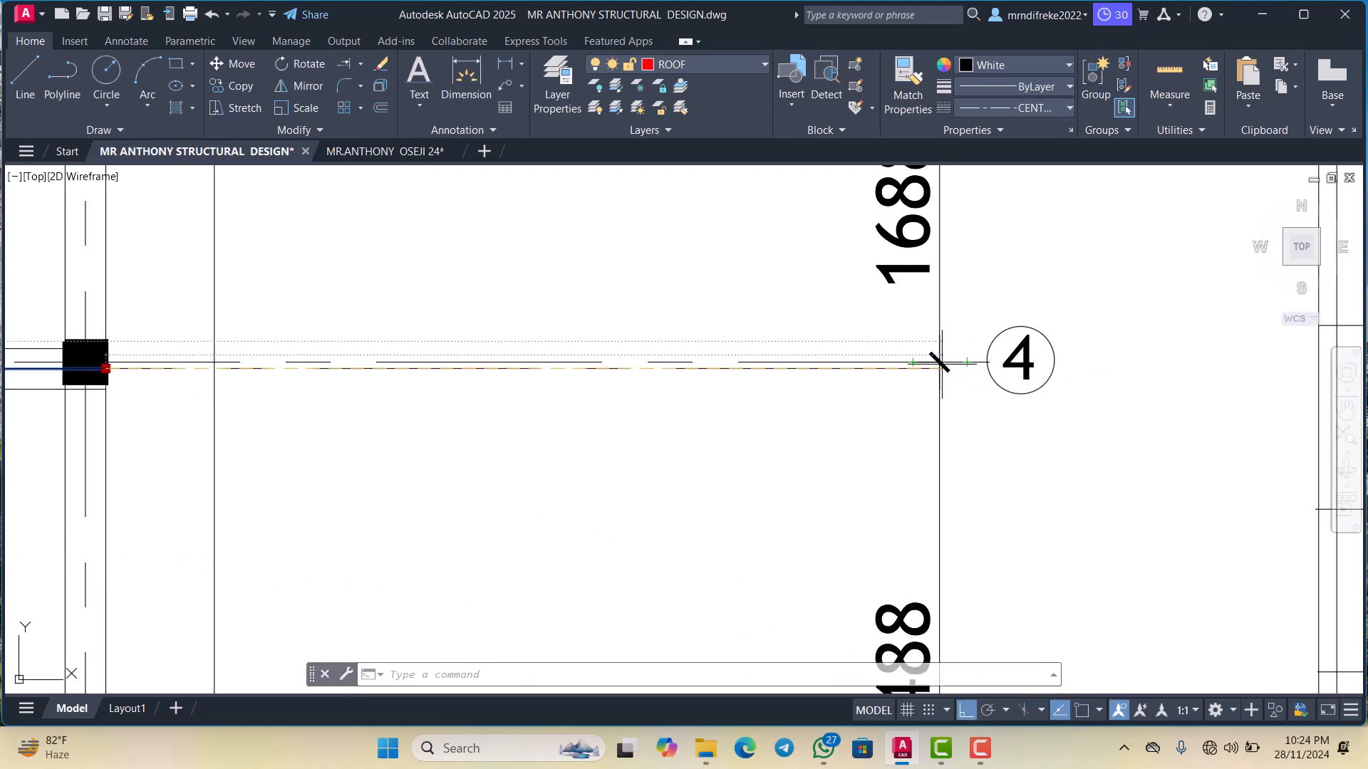
scroll(944, 371, down, 3)
scroll(947, 388, down, 3)
scroll(885, 382, up, 3)
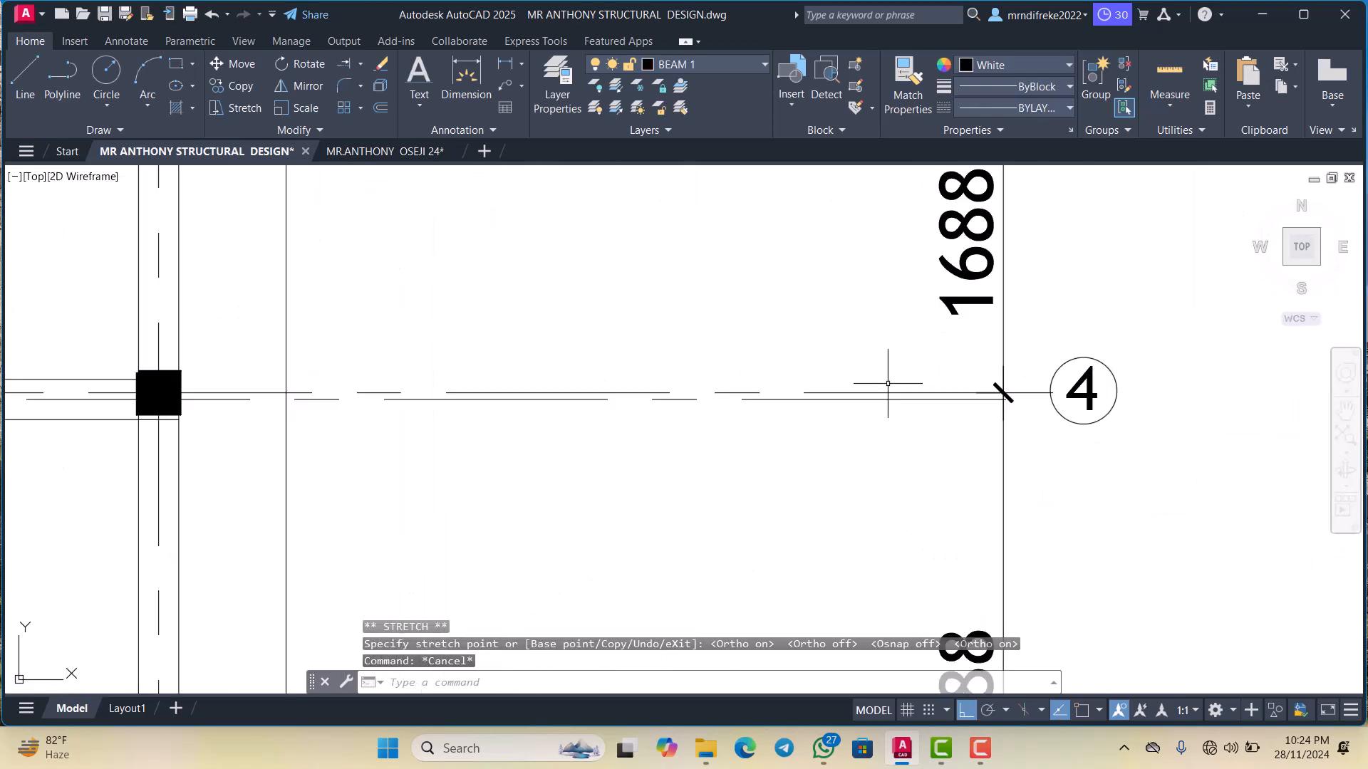
scroll(794, 387, down, 3)
scroll(680, 383, up, 4)
scroll(714, 378, up, 2)
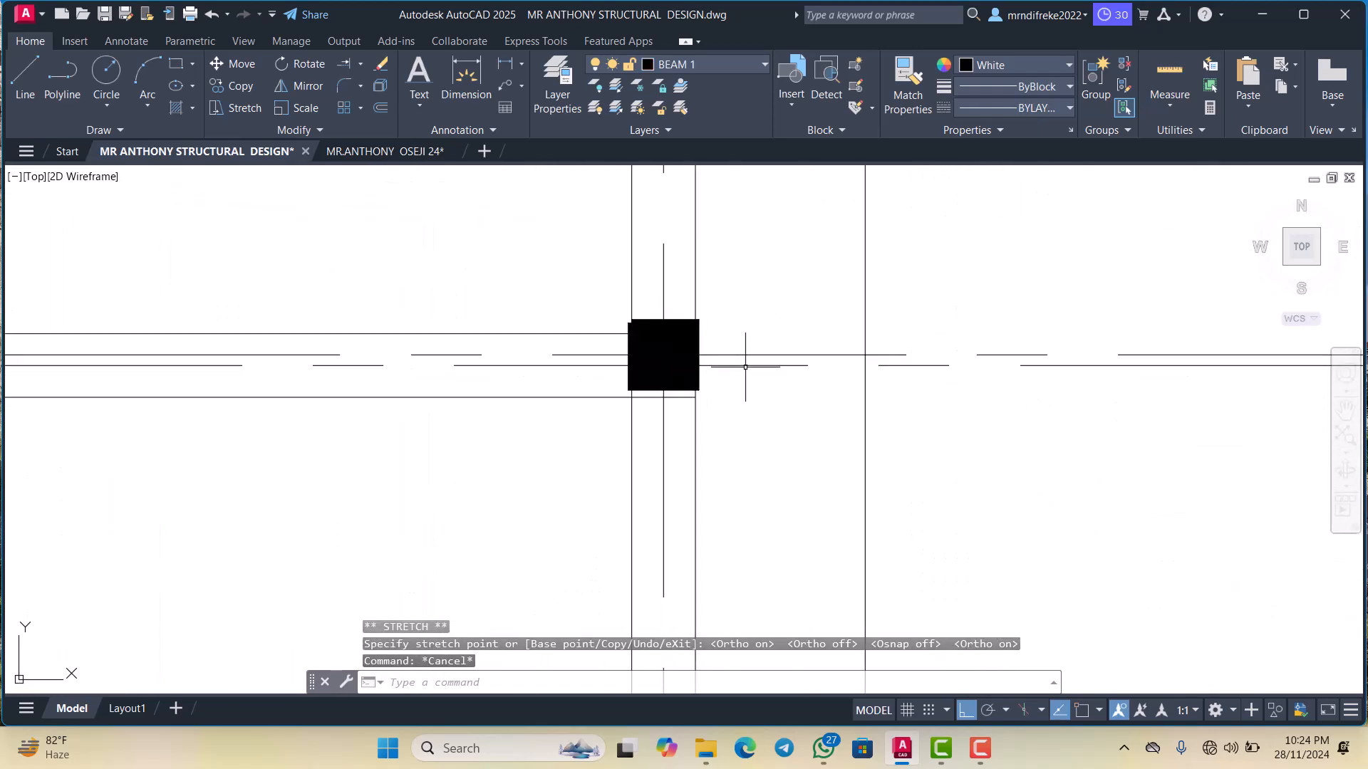
text(tr)
key(Return)
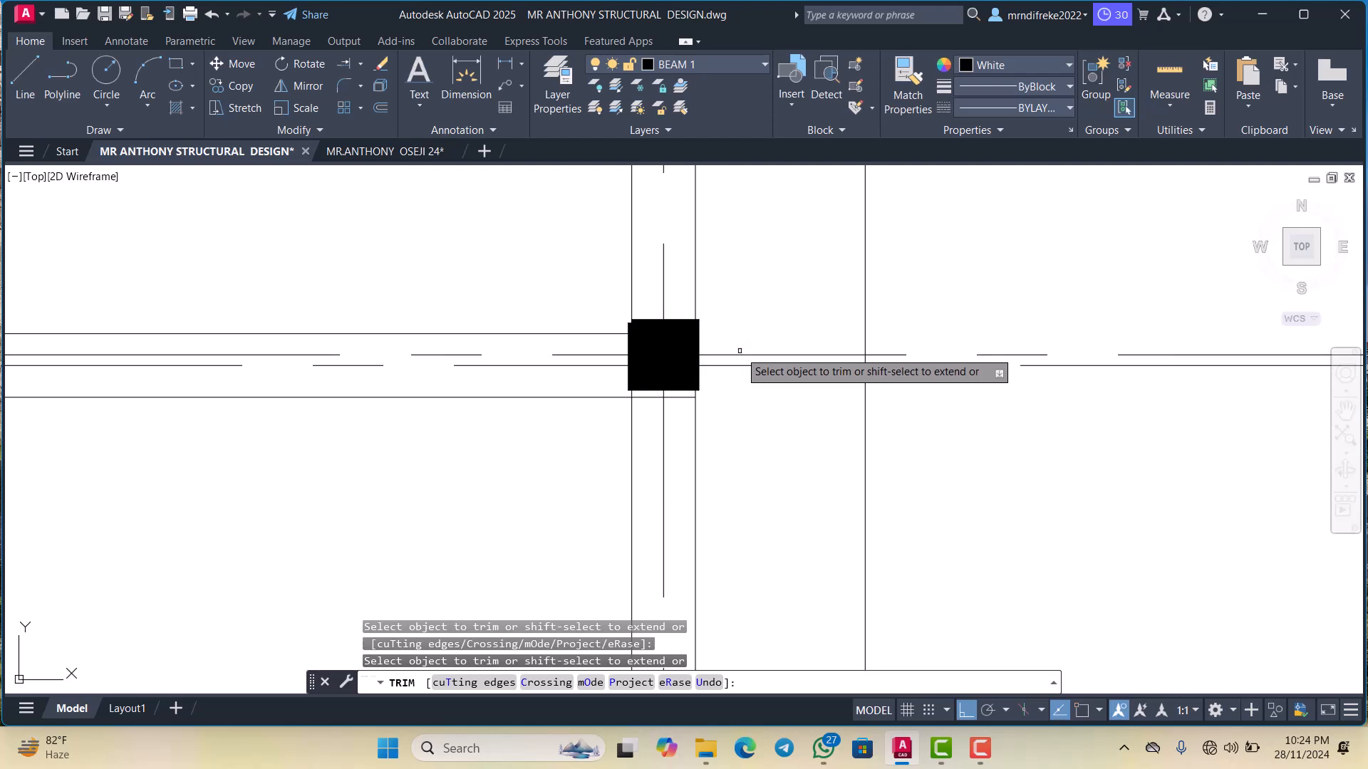
key(Escape)
Erase the old, slightly higher dashed centerline on grid line 4
click(754, 353)
scroll(741, 354, down, 5)
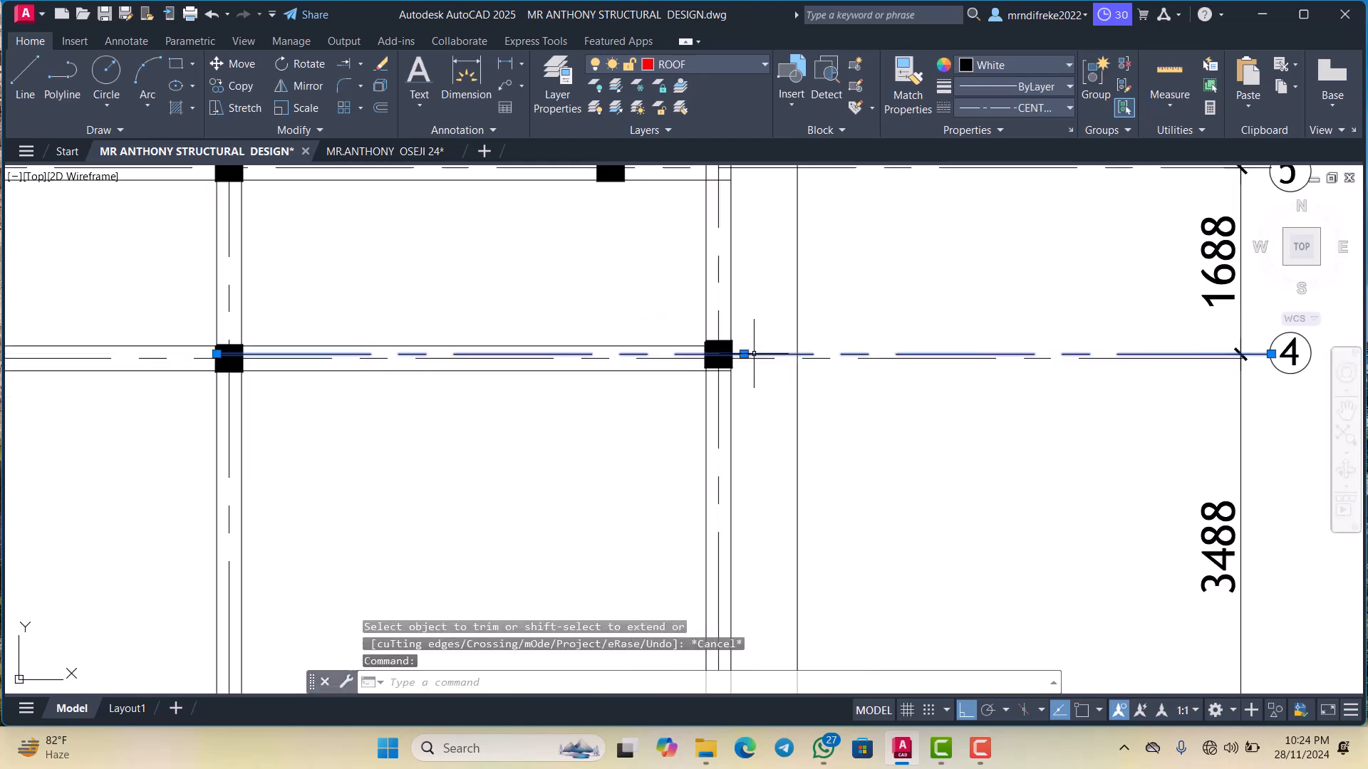
key(Delete)
Erase the 1688 and 3488 dimensions above and below grid line 4
scroll(1064, 369, up, 3)
scroll(1063, 369, up, 2)
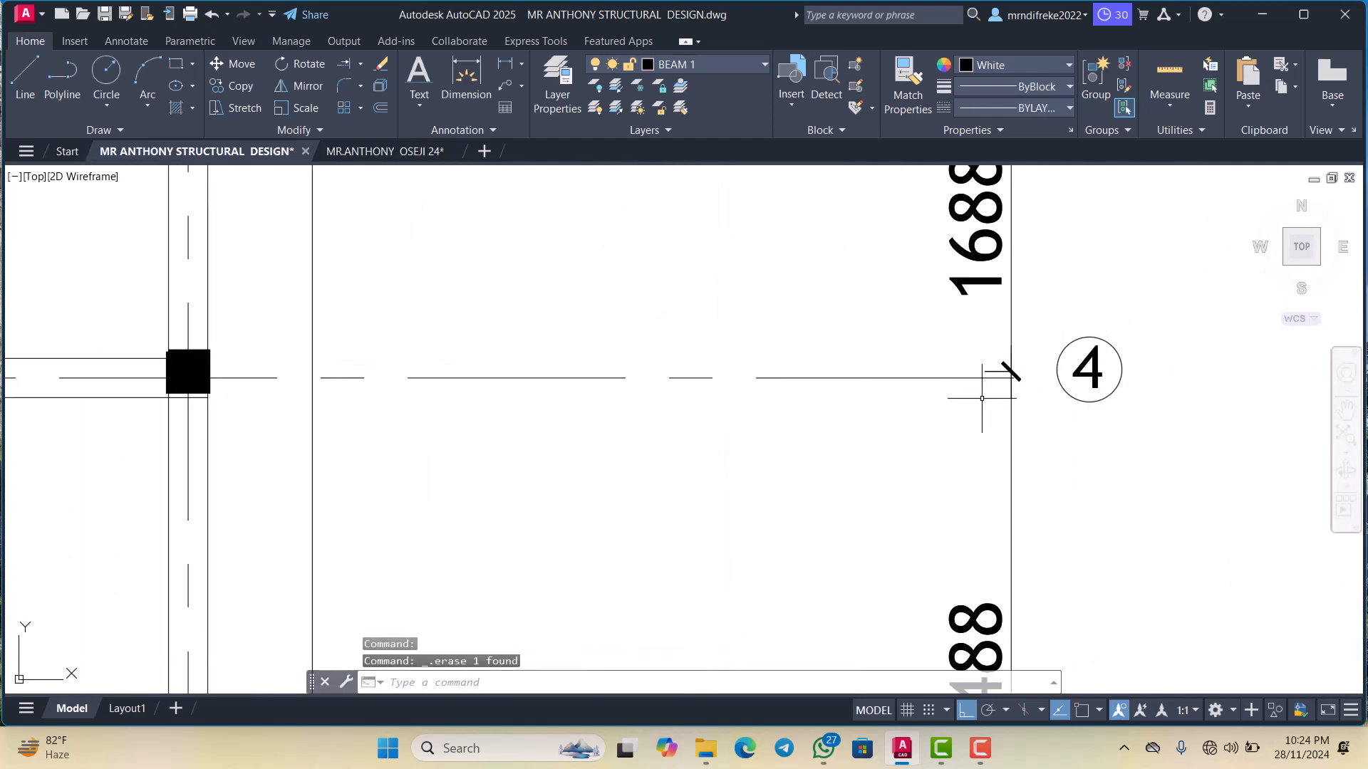
click(978, 317)
key(Delete)
scroll(1045, 391, down, 4)
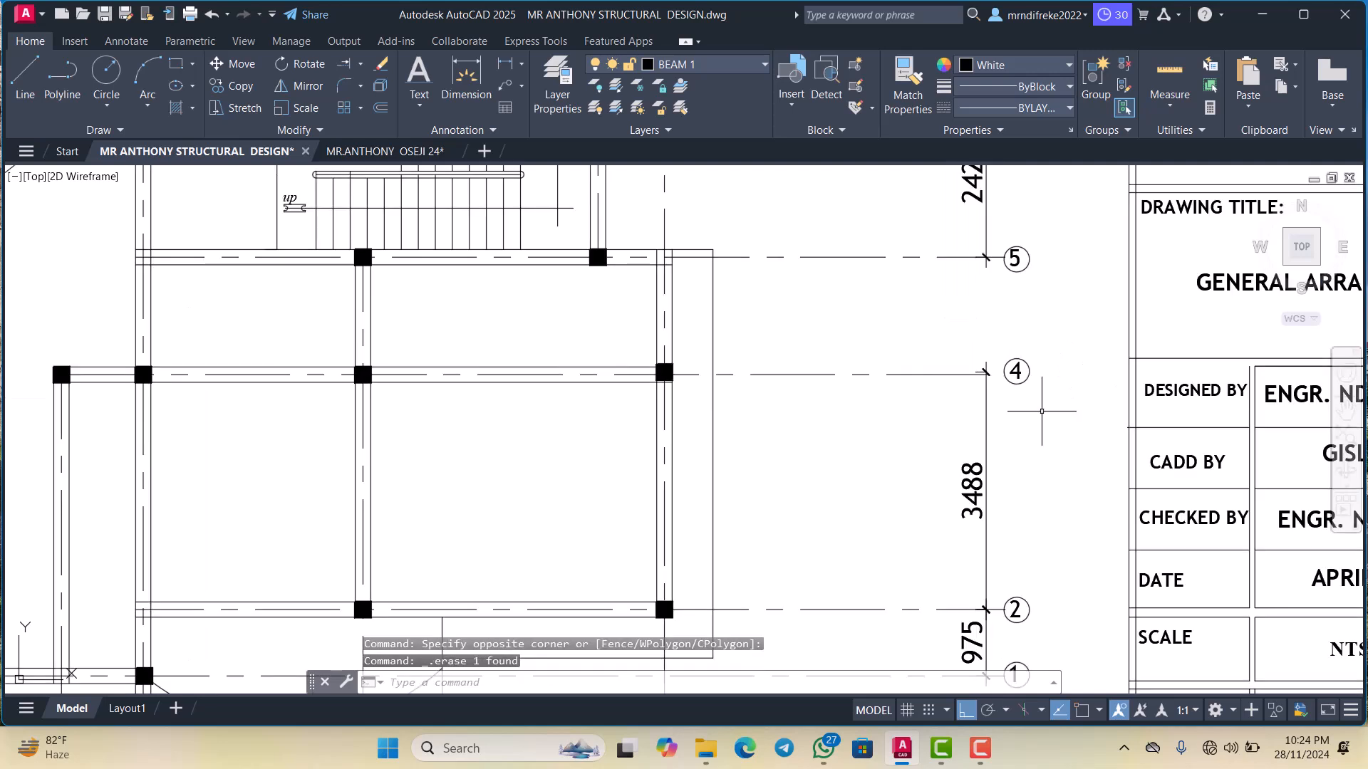
scroll(922, 345, up, 5)
click(1020, 367)
click(957, 339)
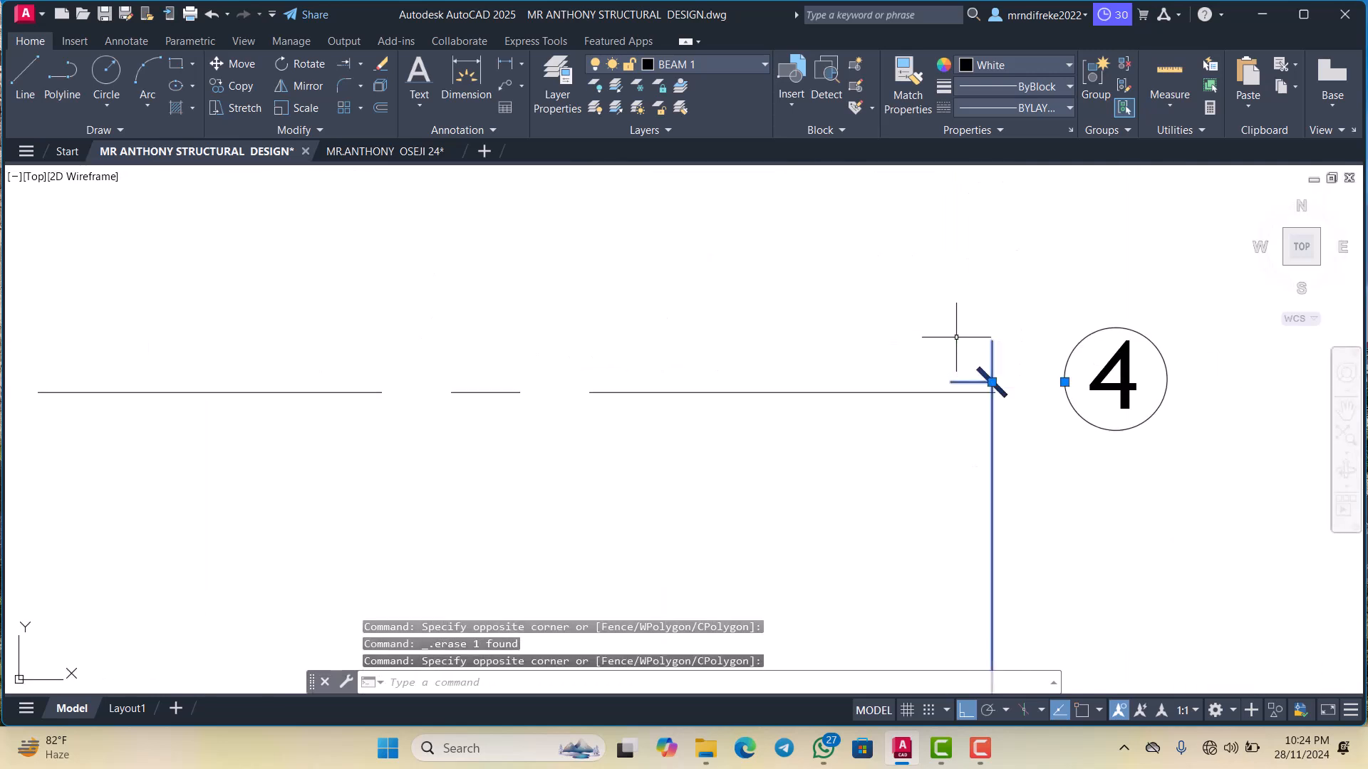
key(Delete)
scroll(956, 344, down, 4)
scroll(1037, 380, up, 4)
scroll(980, 387, down, 6)
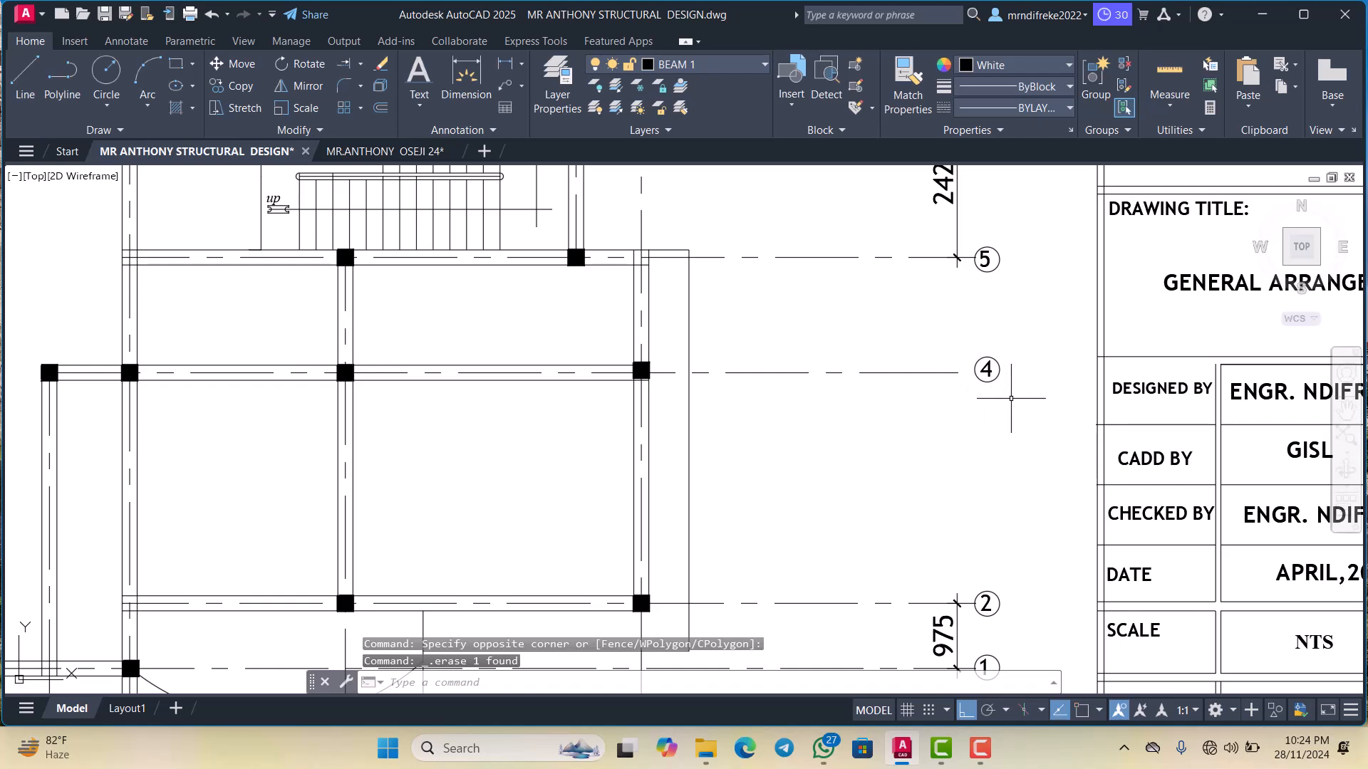
click(1011, 398)
click(1023, 430)
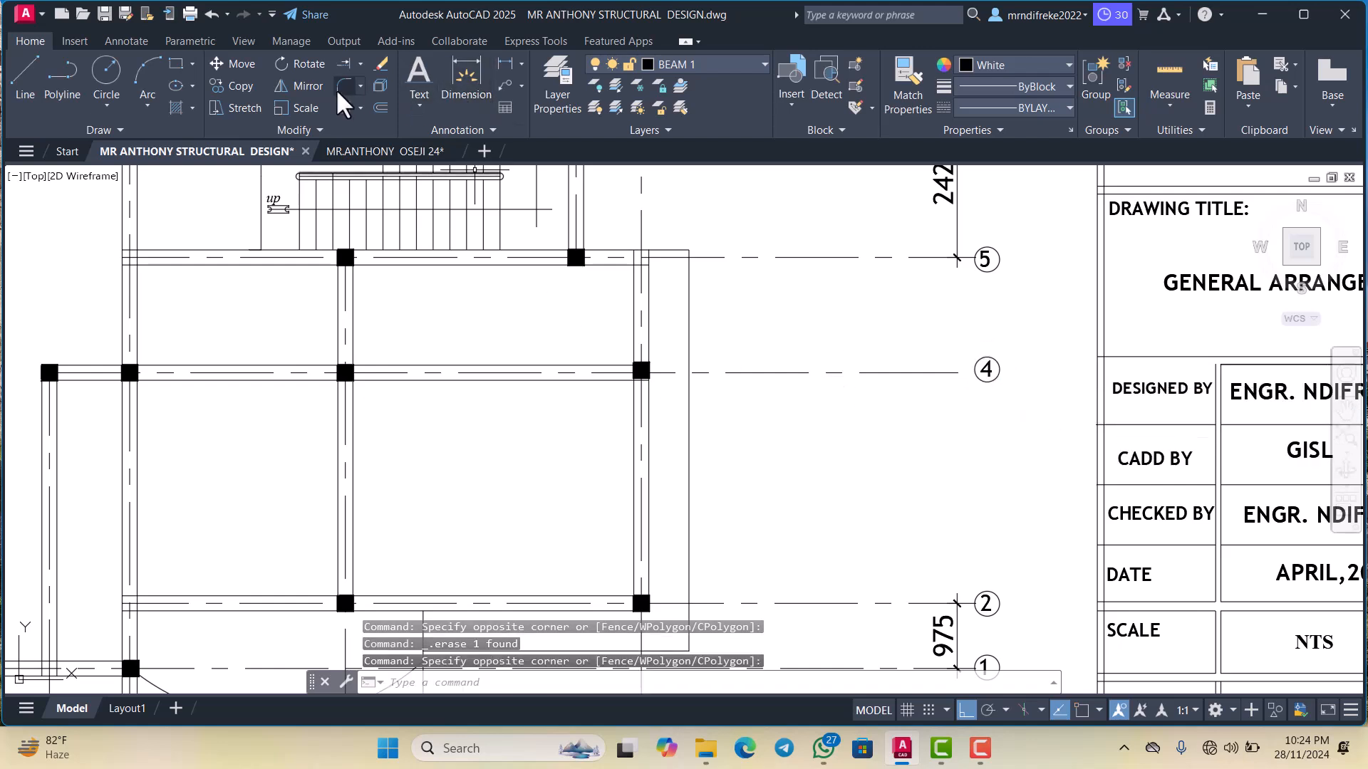
Add a vertical linear dimension between grid lines 5 and 4 on the existing dimension line, with object snap on
click(505, 64)
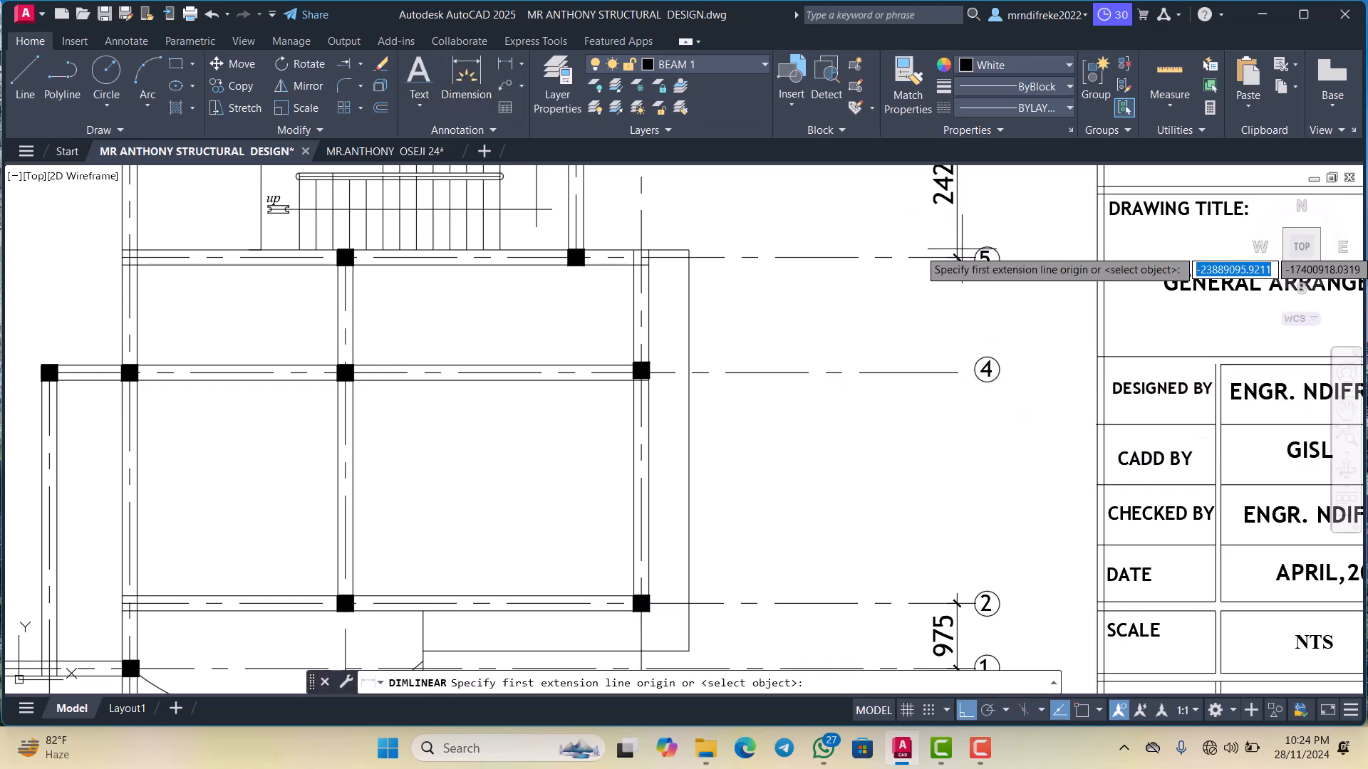
scroll(933, 267, up, 8)
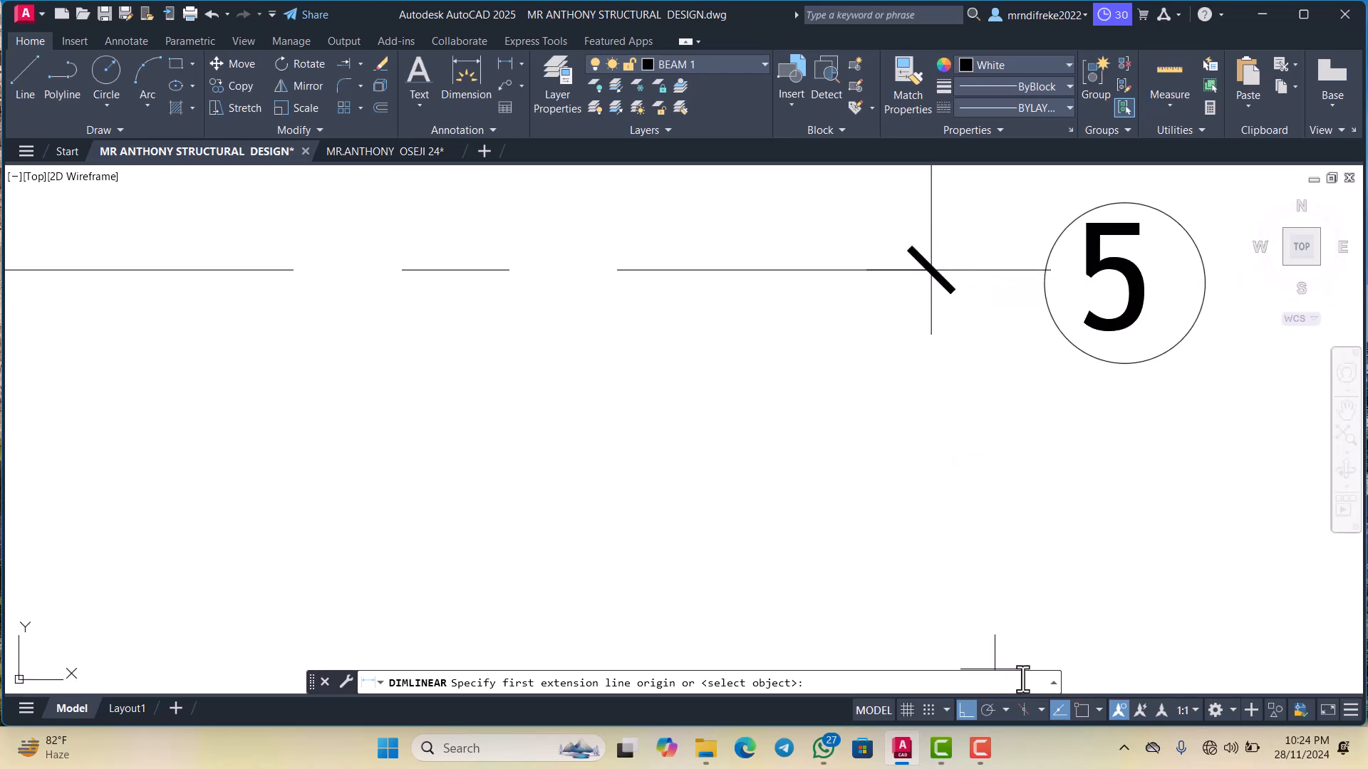
click(1077, 710)
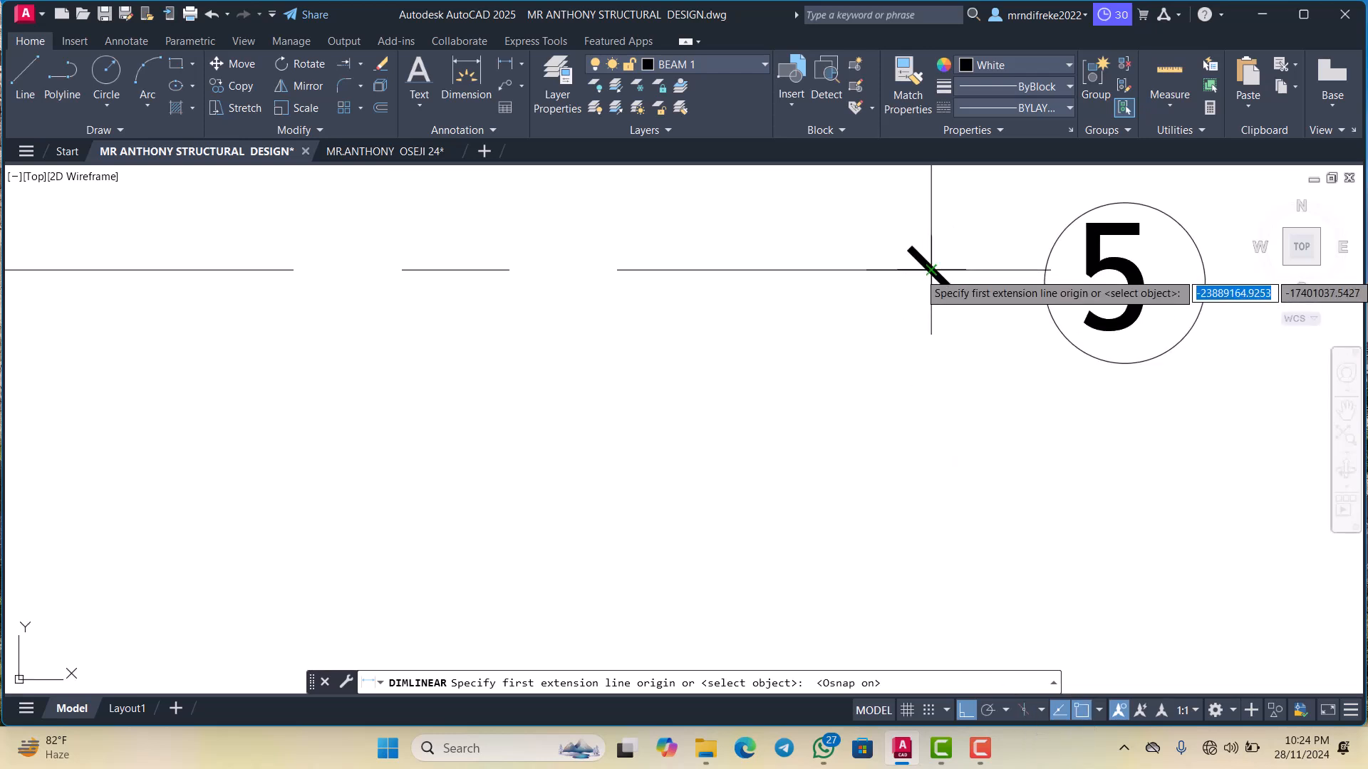
click(931, 270)
scroll(931, 320, down, 5)
scroll(926, 381, up, 6)
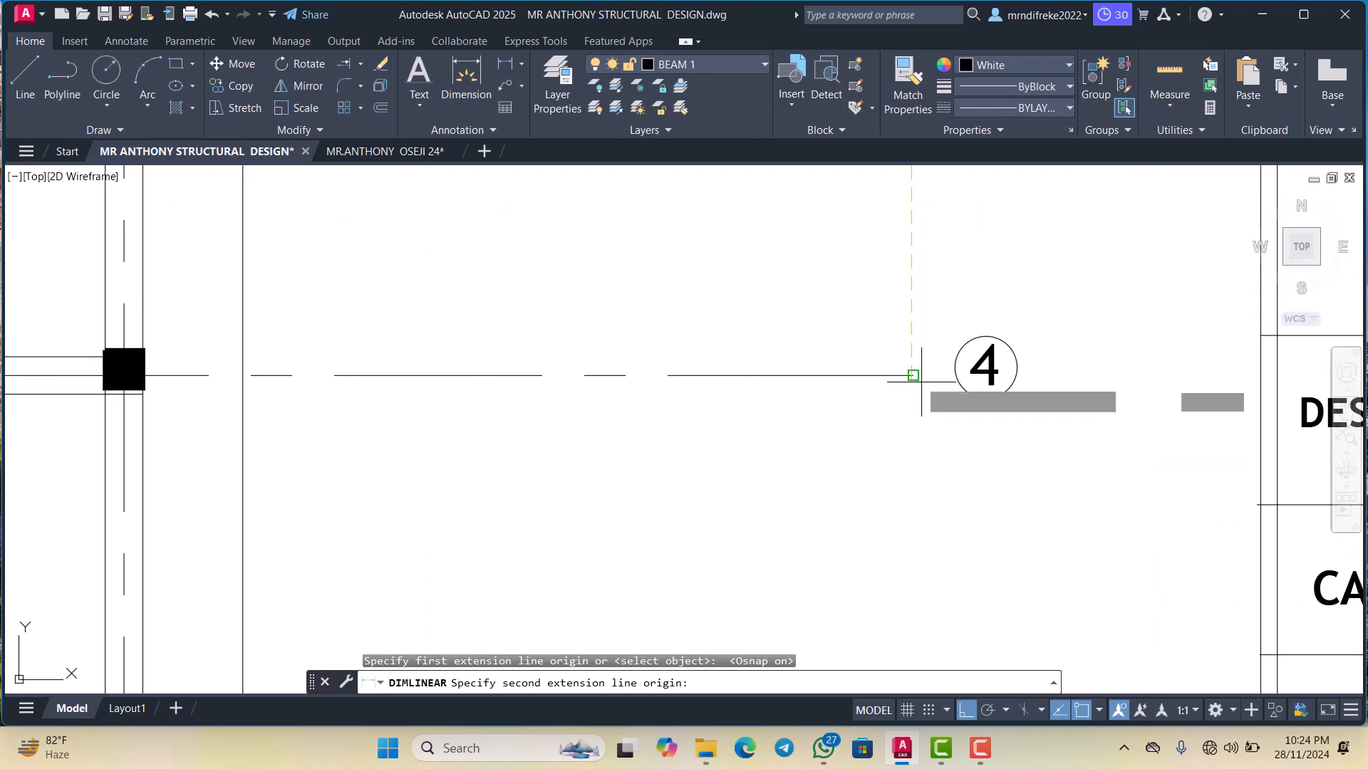
scroll(913, 375, down, 3)
click(914, 374)
click(905, 365)
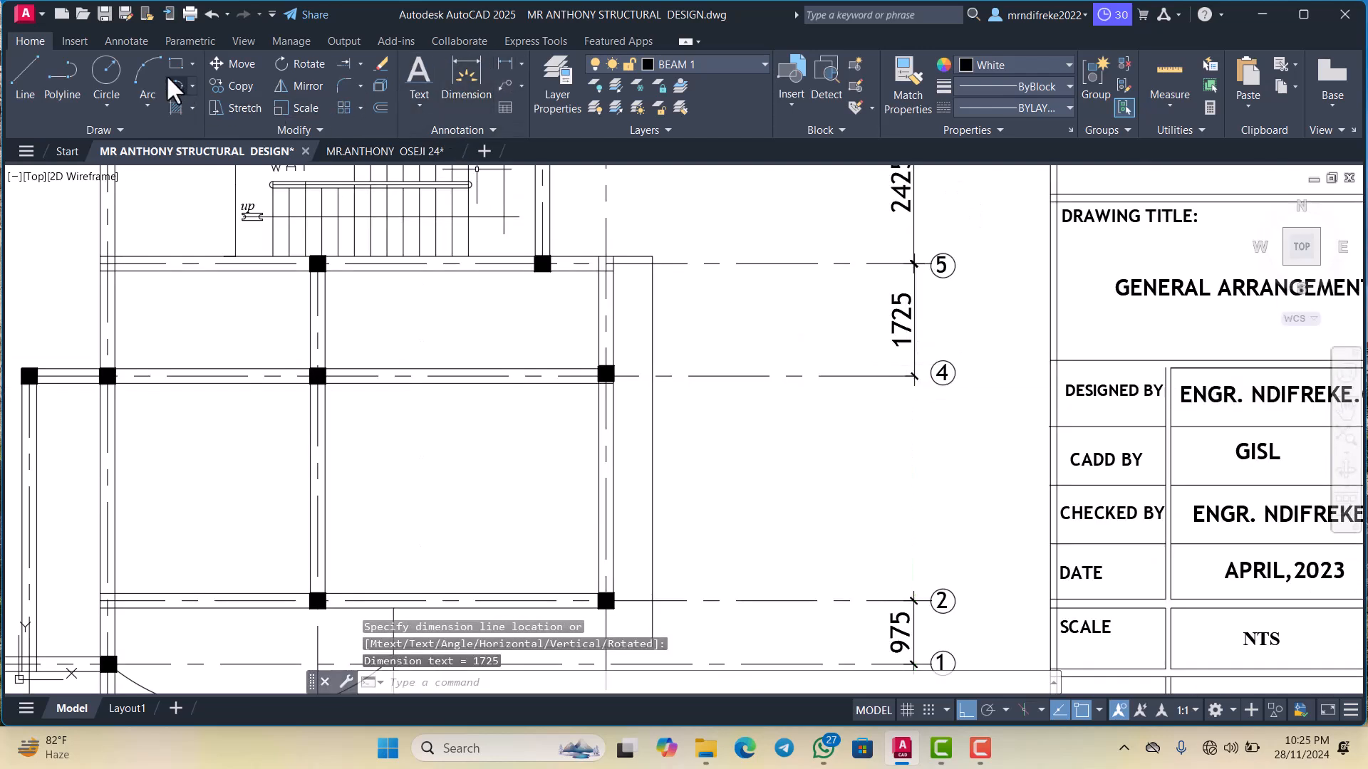
Continue the dimension chain from grid line 4 down to grid line 2
click(114, 45)
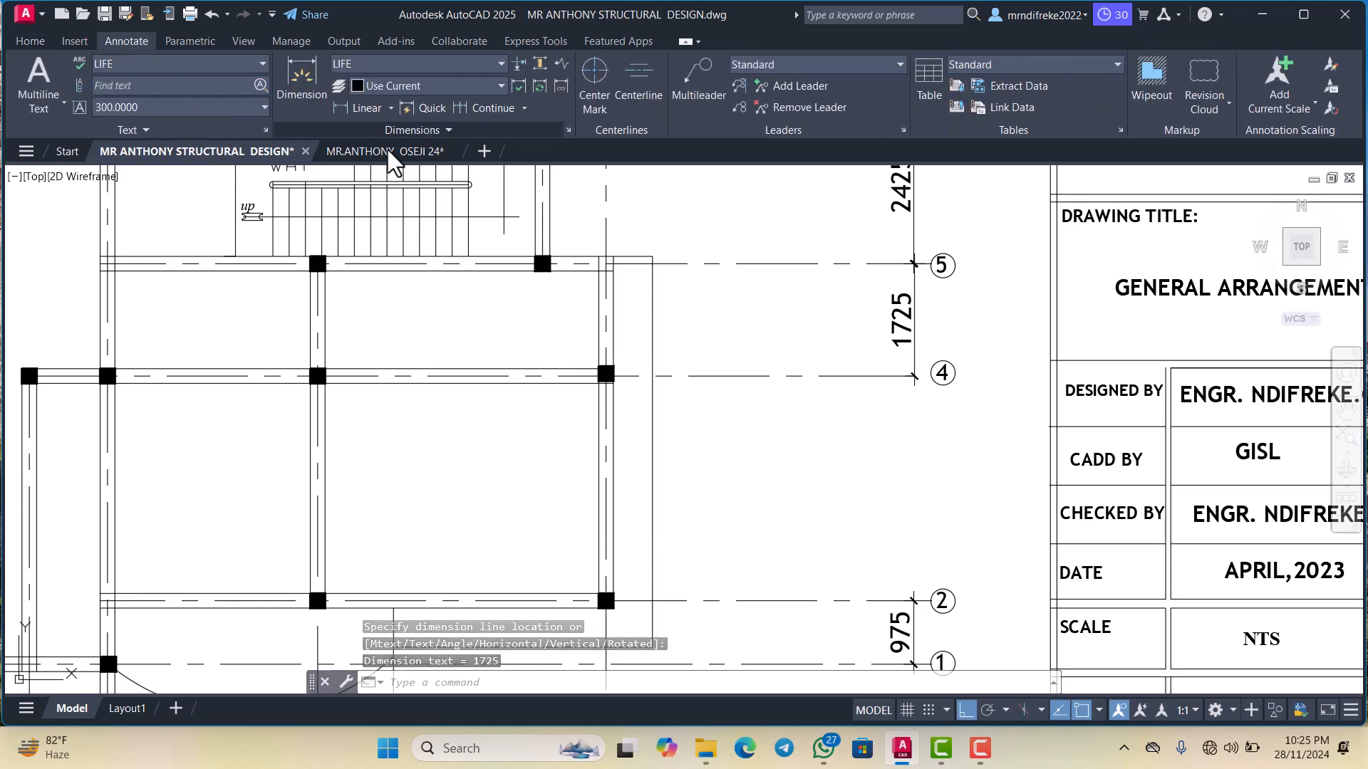
click(478, 110)
scroll(855, 267, down, 2)
scroll(880, 433, up, 5)
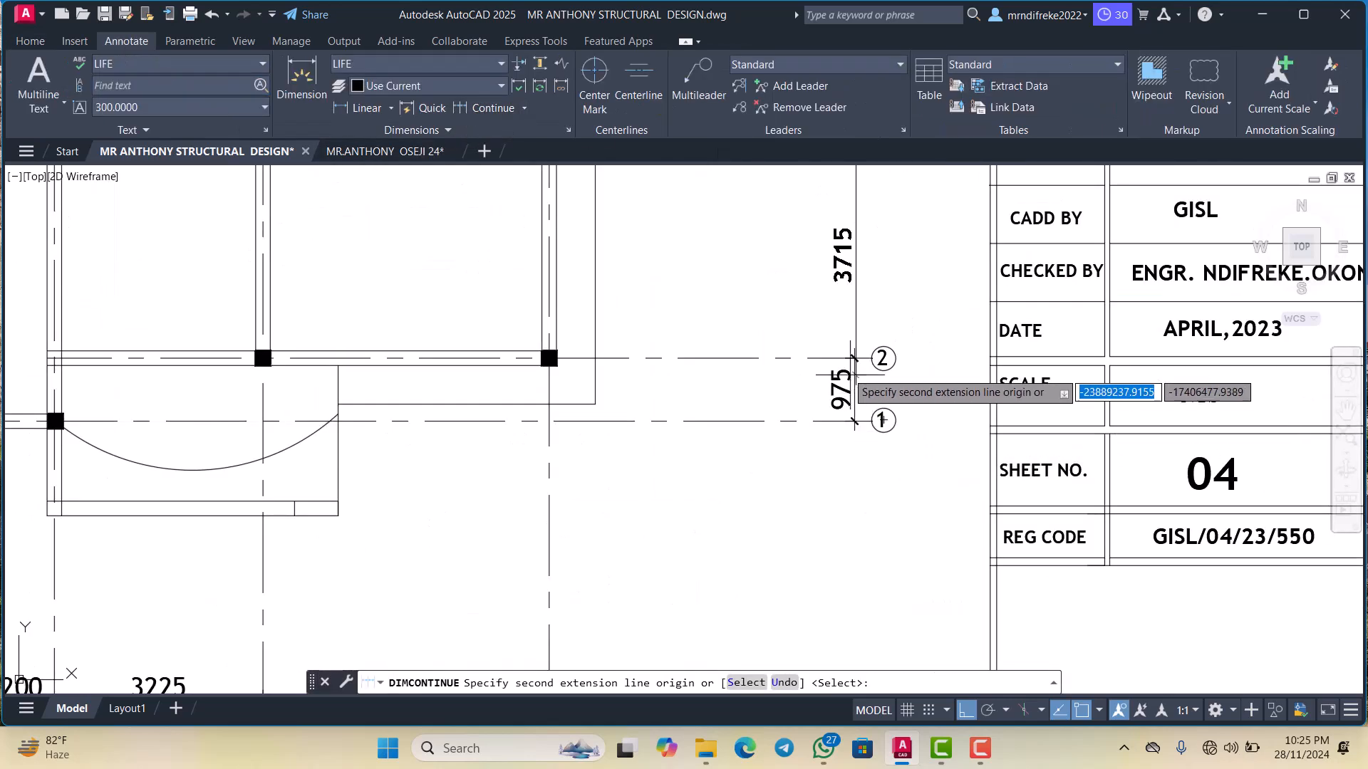
click(864, 314)
scroll(869, 306, down, 6)
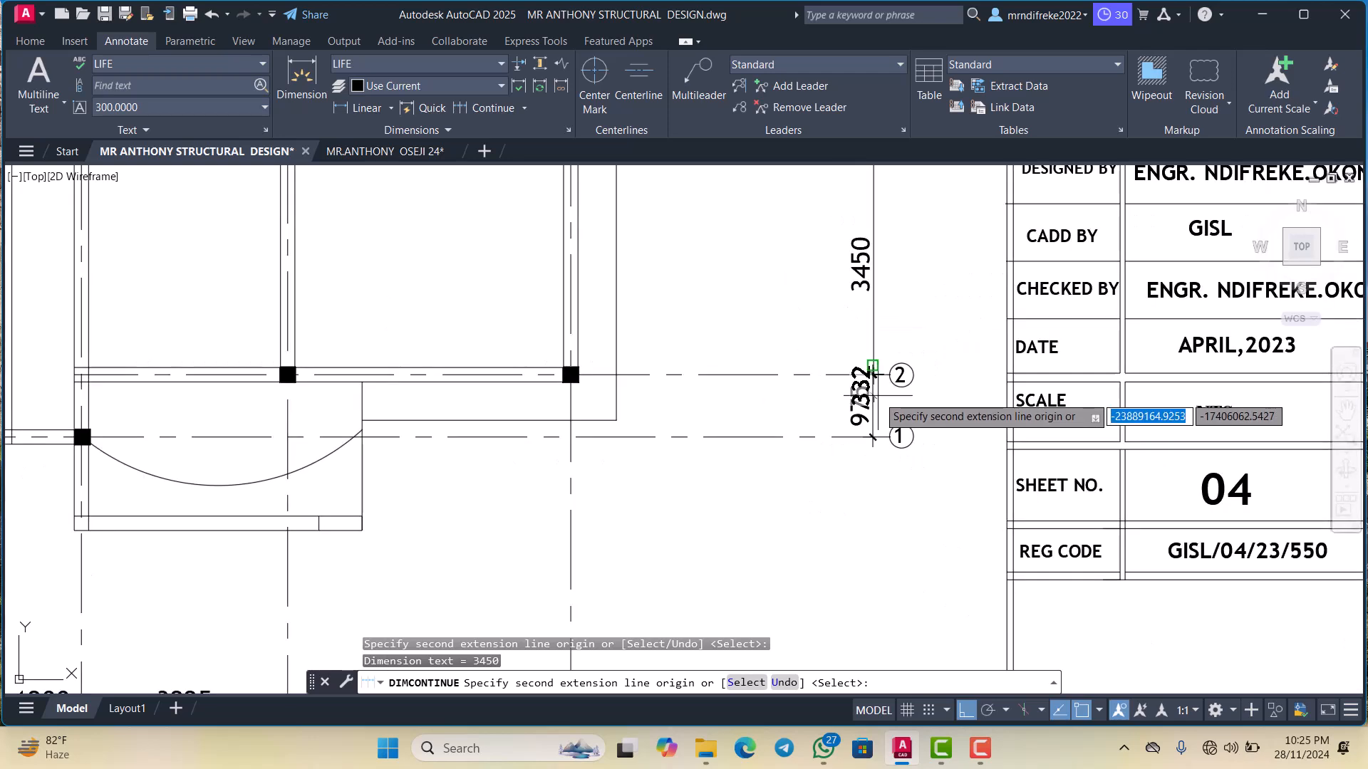
scroll(875, 295, down, 3)
scroll(883, 292, up, 6)
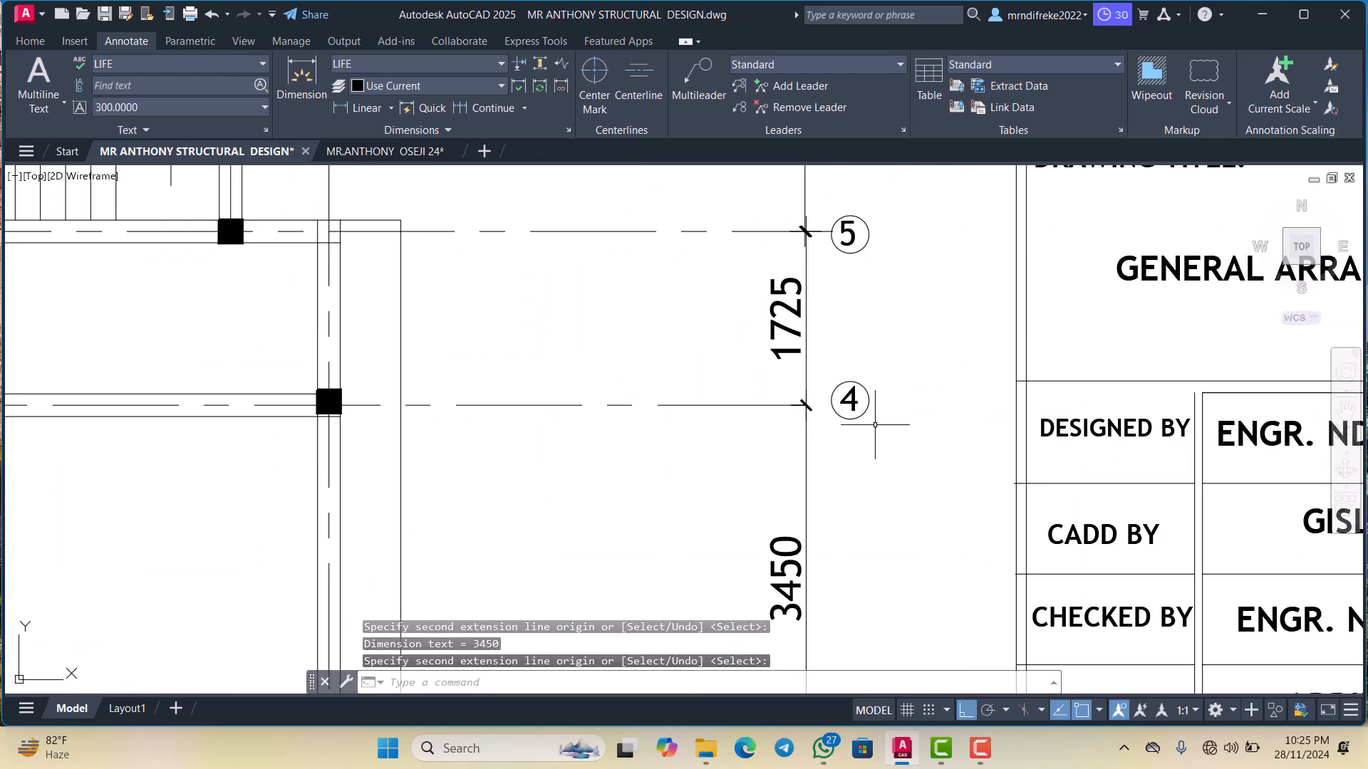
Move grid bubble 4 with its number horizontally toward the plan so it sits at the dimension line
click(875, 428)
click(851, 376)
right_click(851, 378)
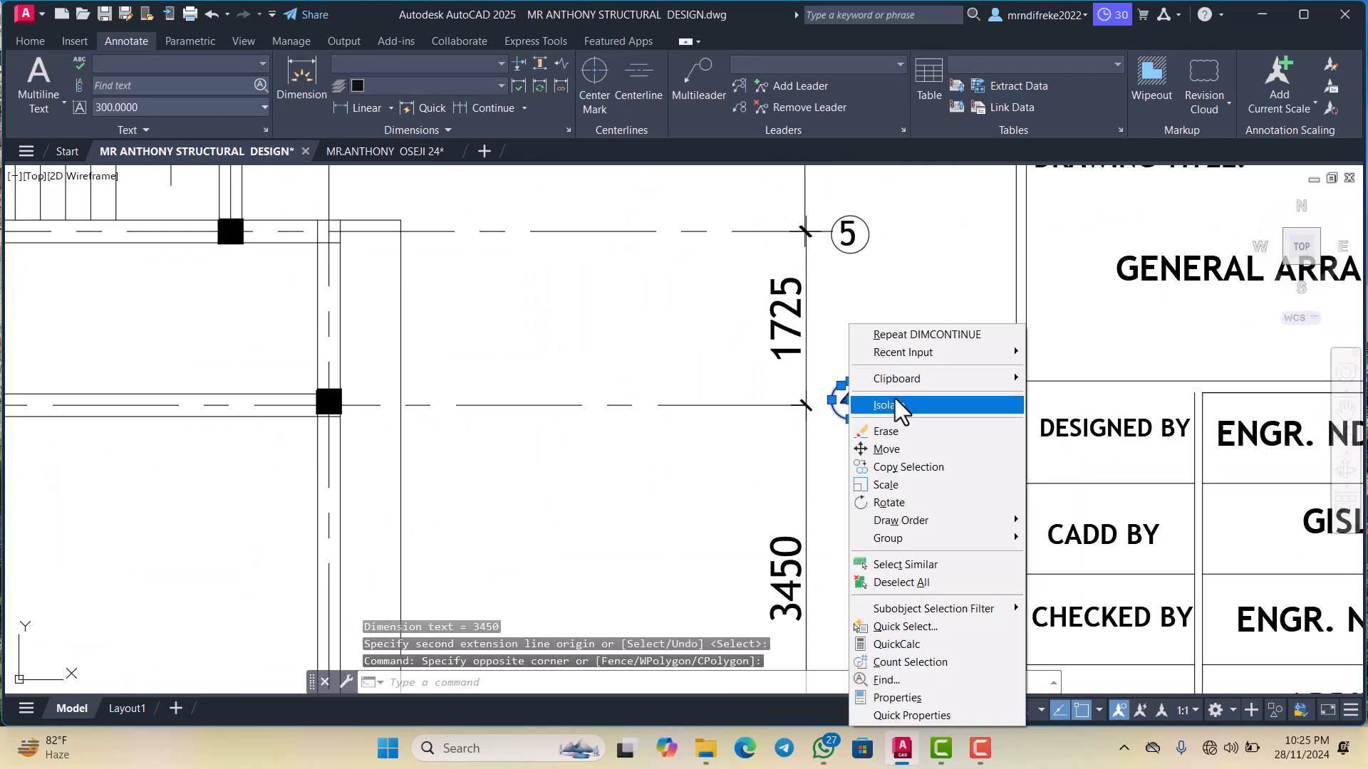
click(888, 449)
click(882, 448)
click(855, 449)
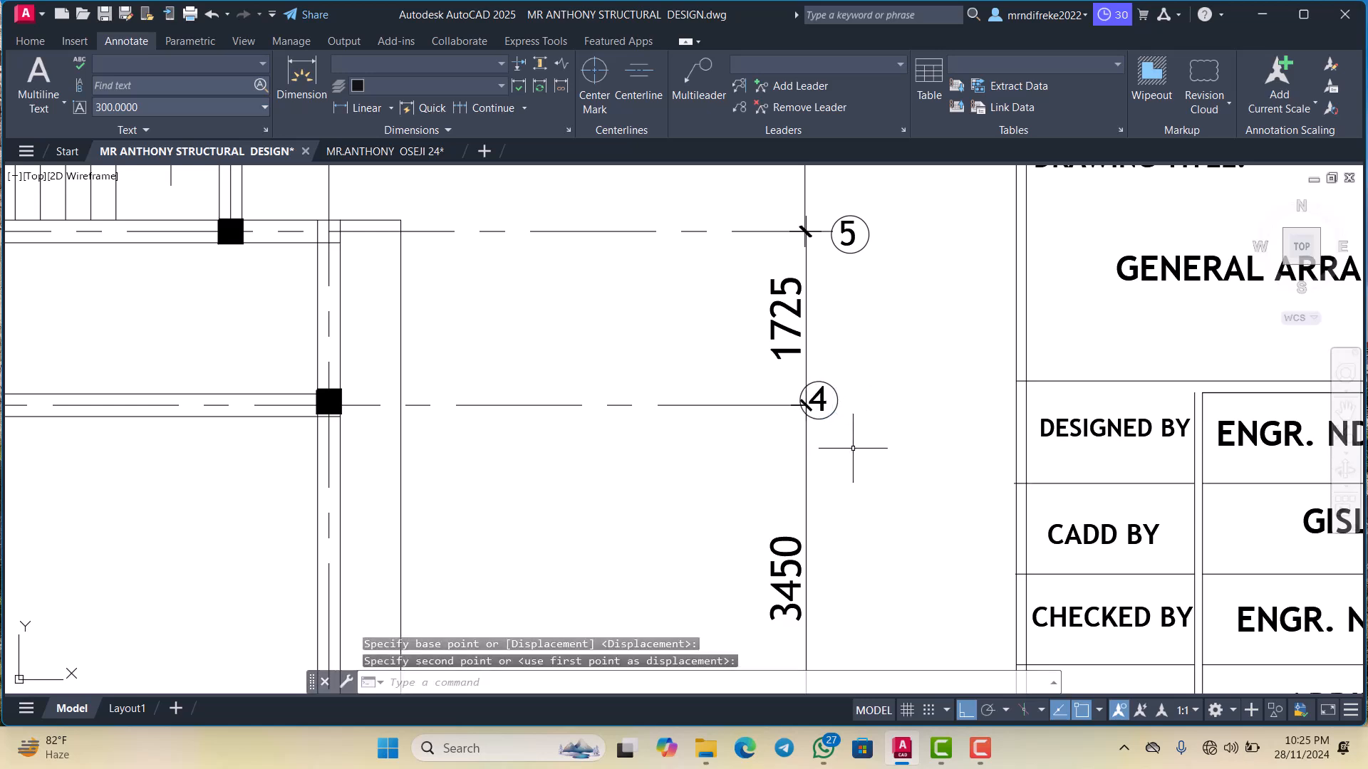
Erase the hatch and outline of the misaligned column where grid line 4 meets grid line M
scroll(864, 449, down, 5)
scroll(769, 389, up, 5)
scroll(770, 388, up, 8)
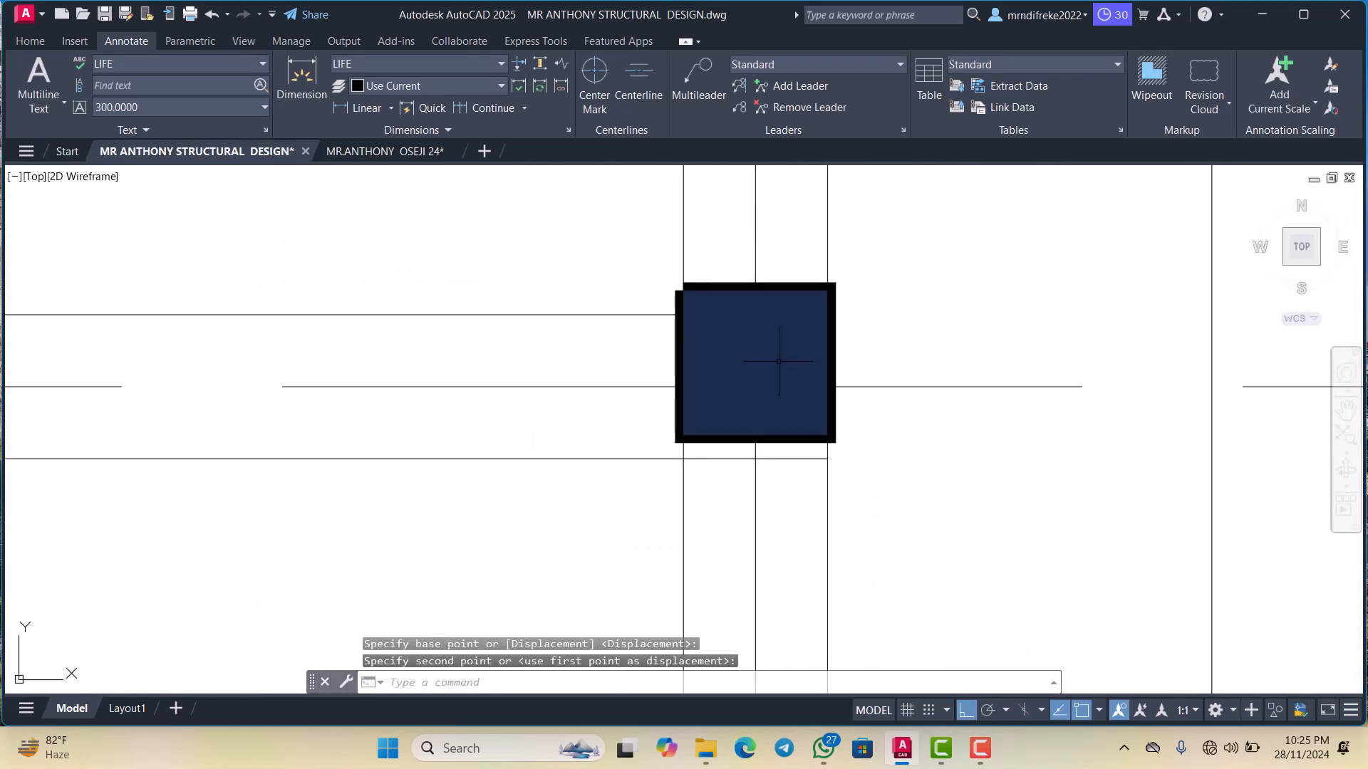
click(783, 360)
key(Delete)
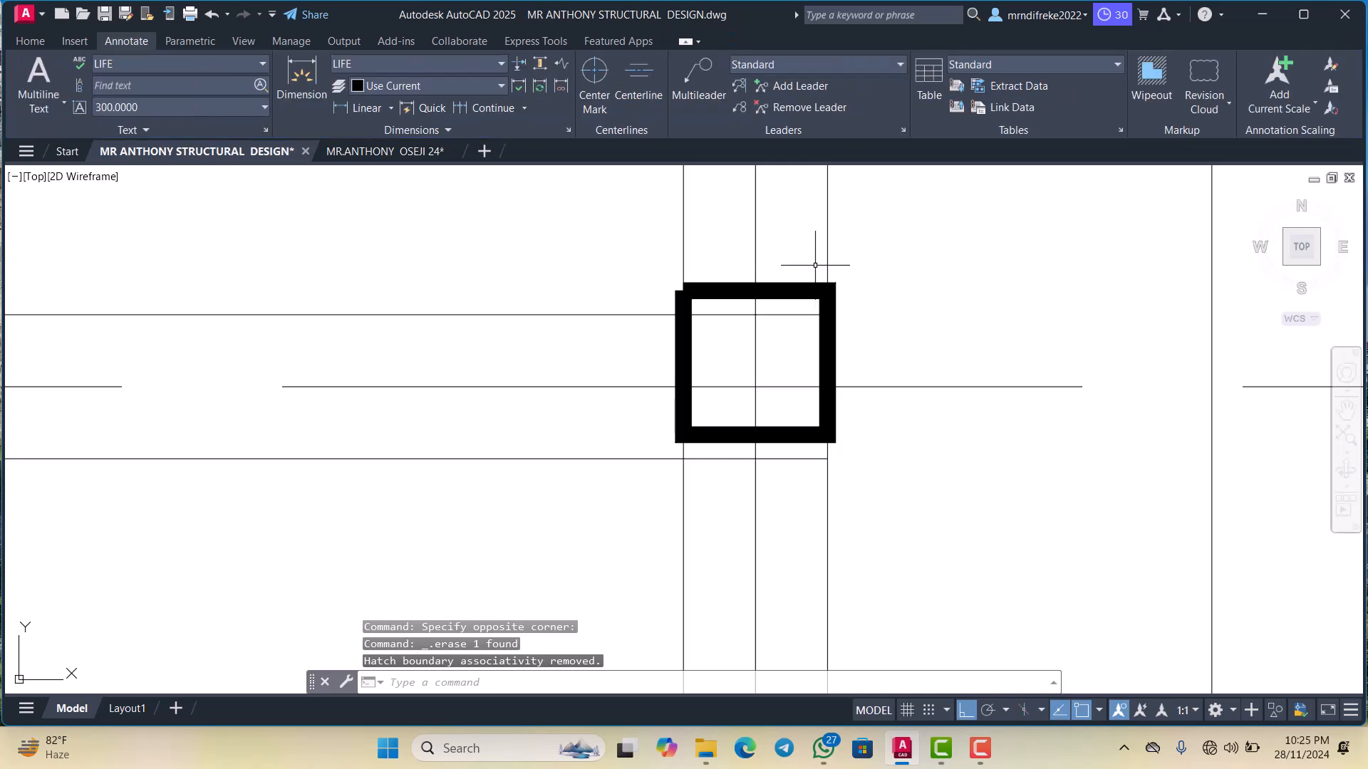
click(815, 263)
click(804, 282)
key(Delete)
Copy the middle column on grid line 4 by its center to the centerline intersection of grid lines 4 and M
scroll(845, 343, down, 10)
scroll(575, 341, up, 15)
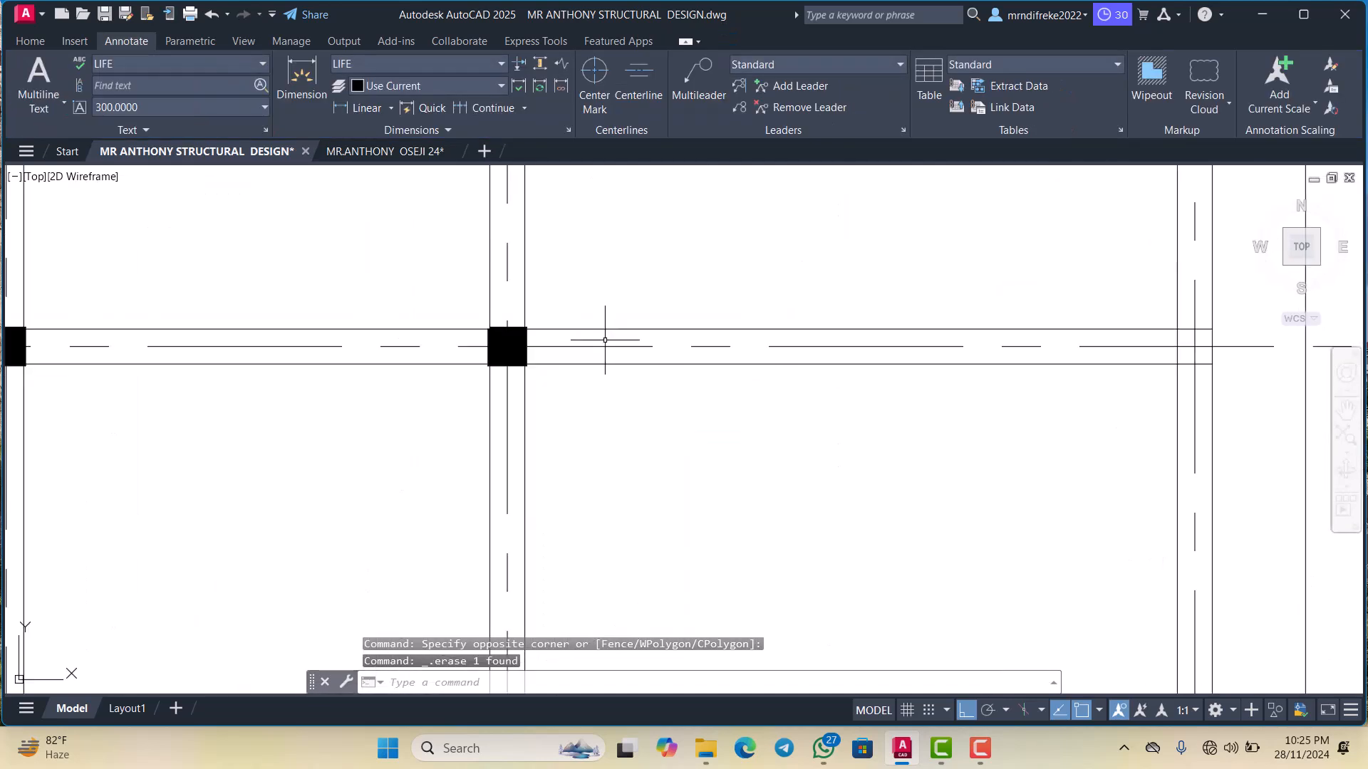
click(483, 321)
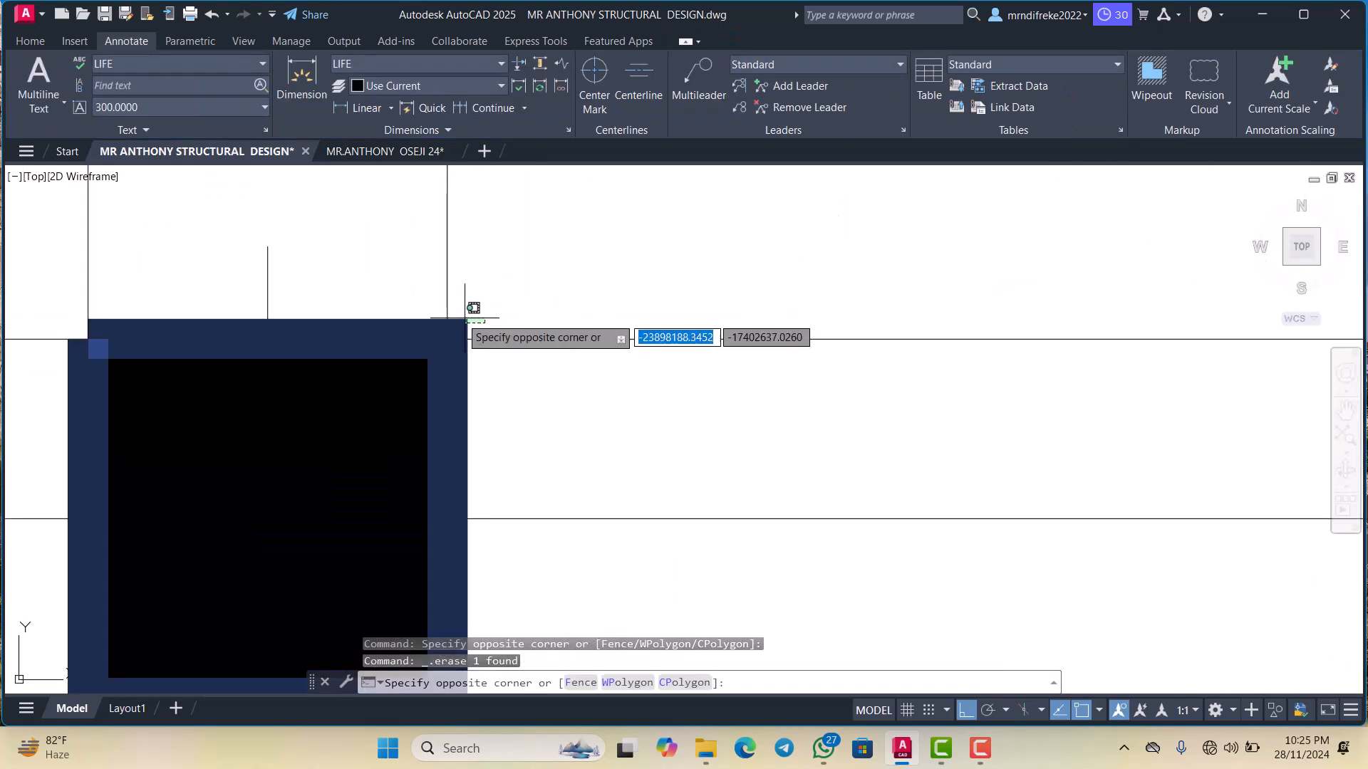
scroll(474, 324, down, 5)
click(441, 356)
right_click(442, 356)
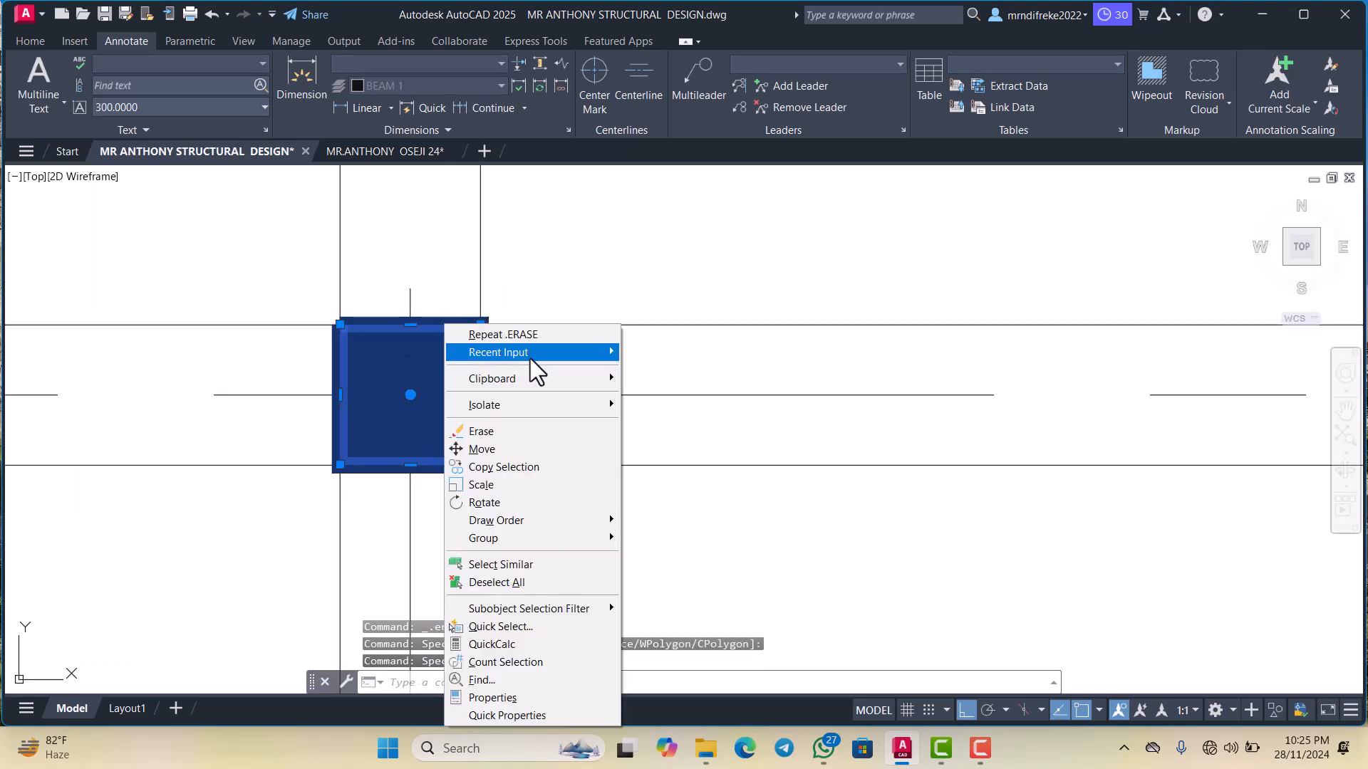
click(485, 465)
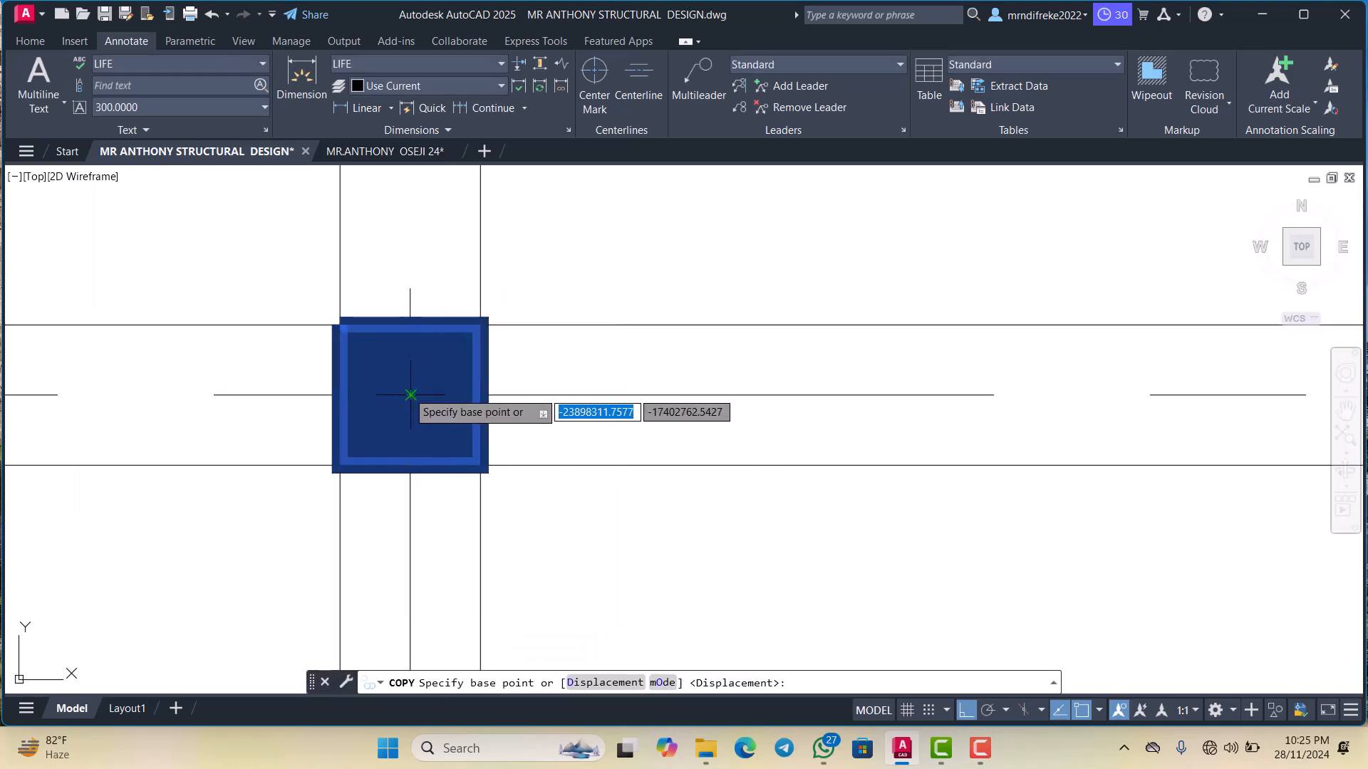
click(413, 402)
scroll(490, 438, down, 10)
scroll(784, 443, up, 4)
scroll(784, 443, up, 2)
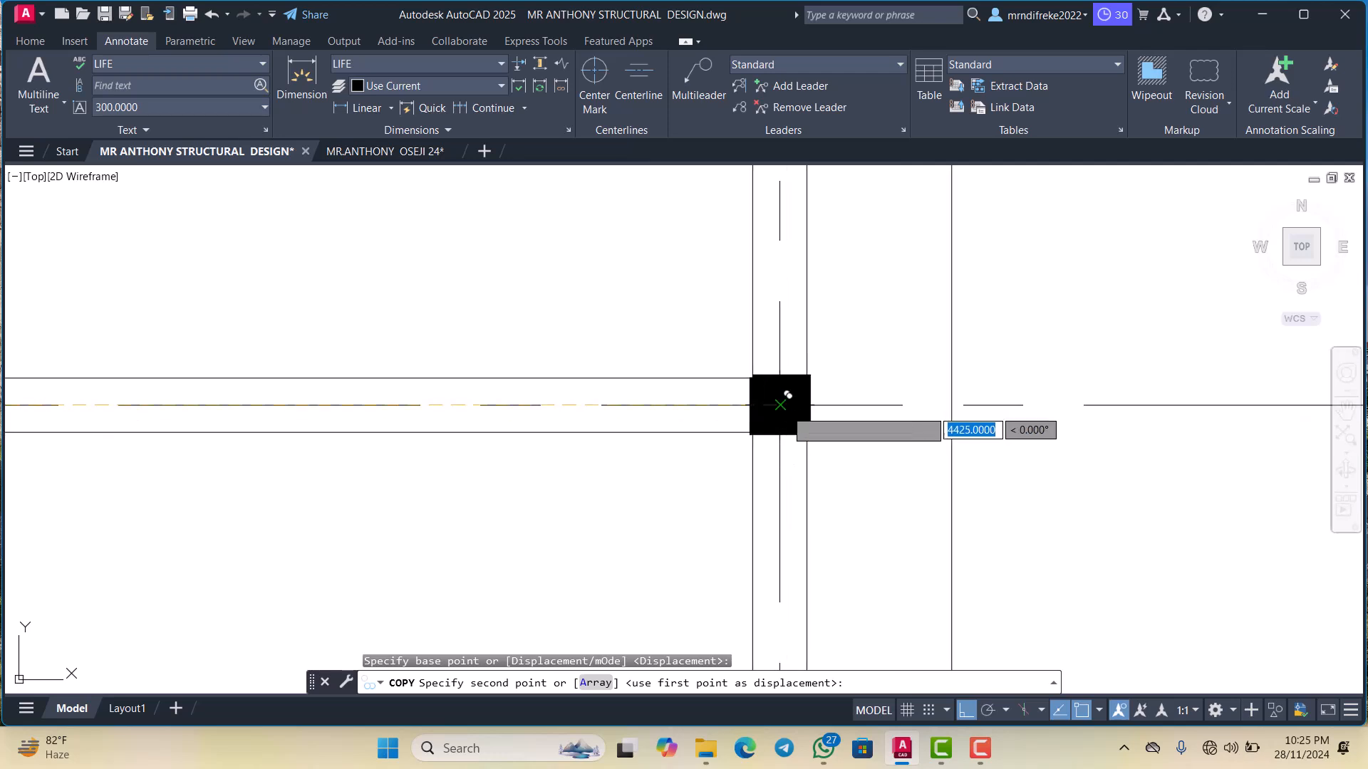
click(780, 405)
scroll(783, 406, down, 7)
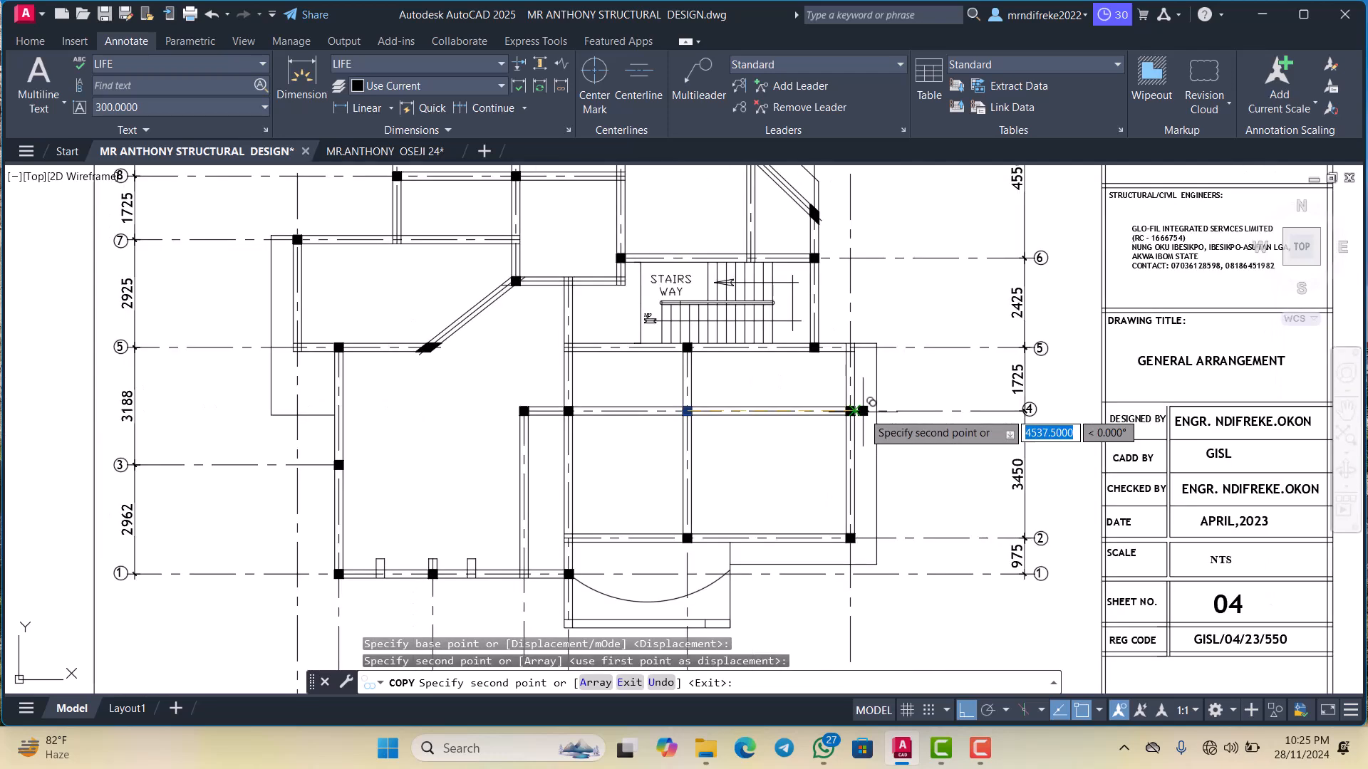
key(Escape)
Examine the columns and beams around the curved entrance and grid lines 1 to 4 for remaining errors
scroll(819, 421, down, 3)
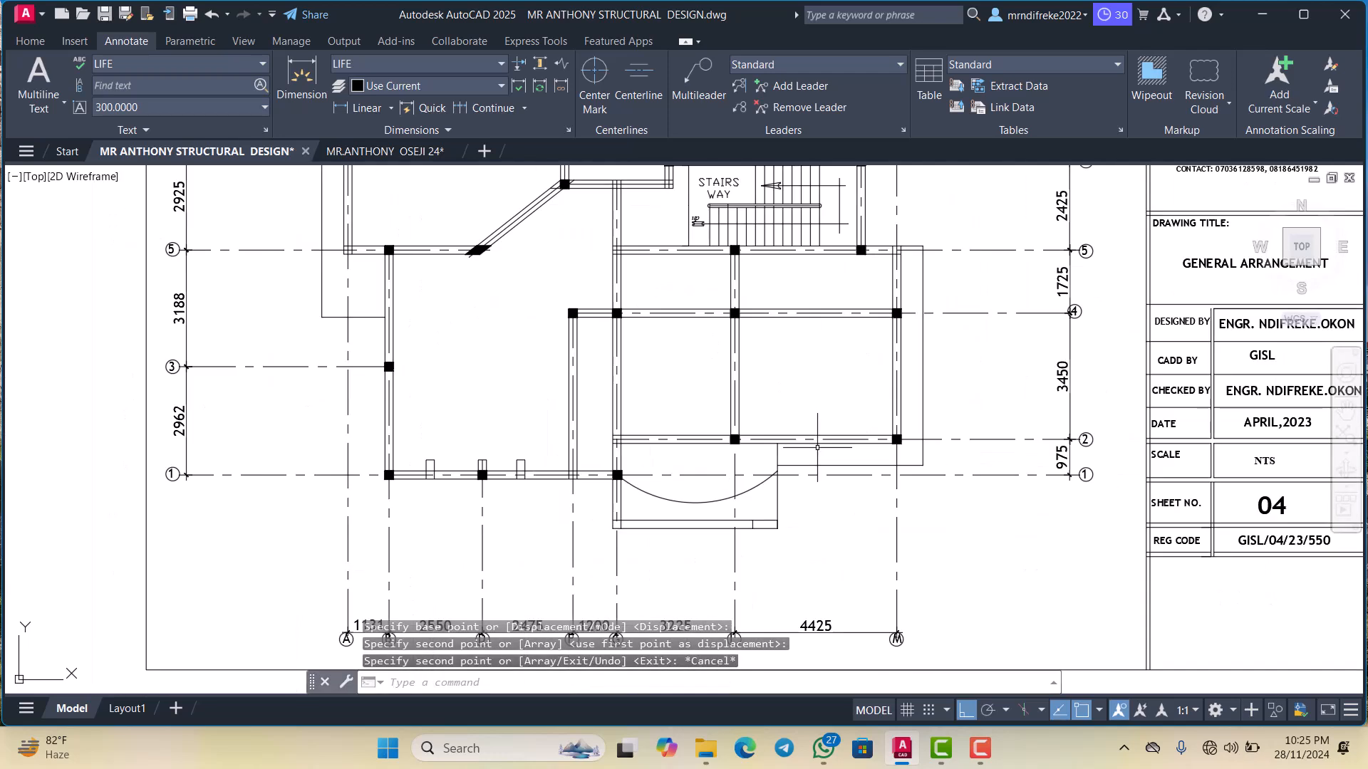
scroll(794, 427, up, 6)
scroll(671, 417, down, 6)
scroll(671, 417, up, 6)
scroll(757, 412, down, 6)
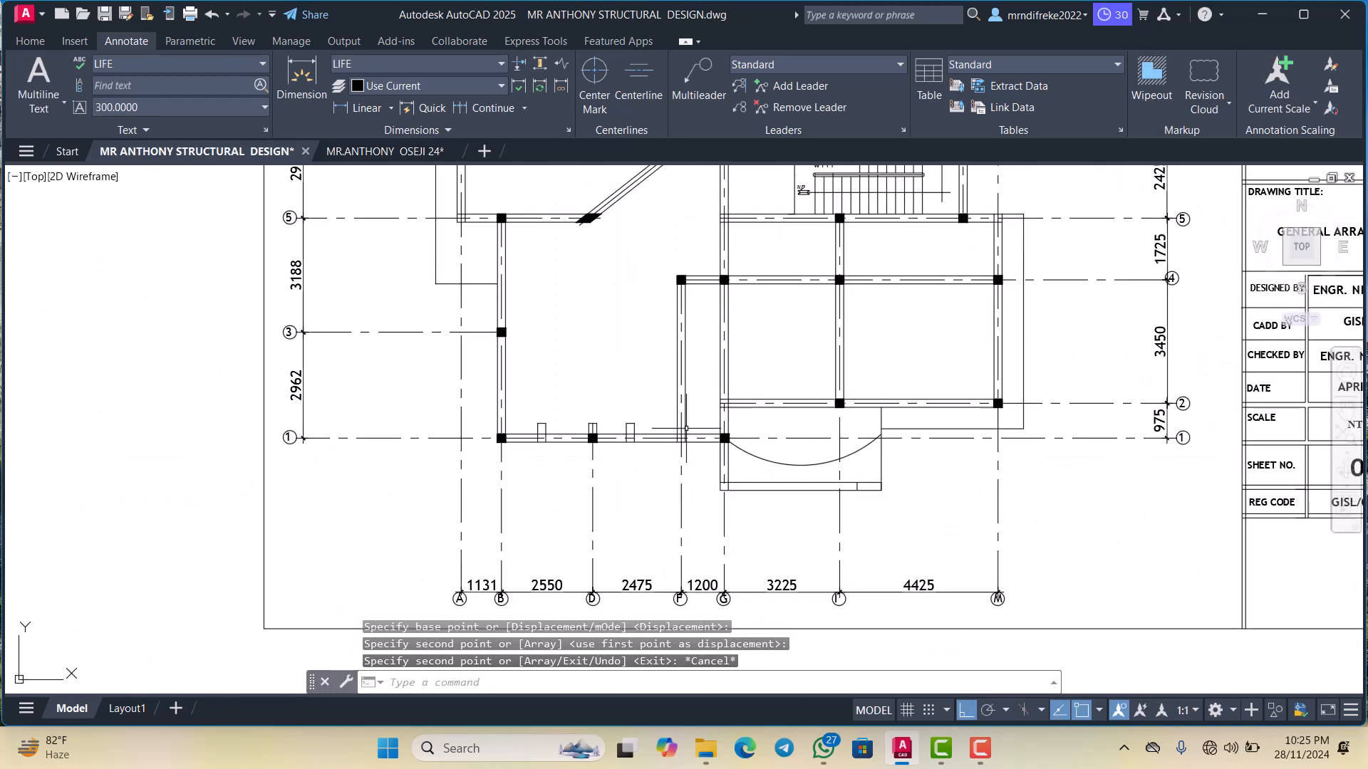
scroll(741, 427, up, 4)
scroll(735, 440, down, 2)
scroll(734, 440, down, 5)
scroll(755, 420, up, 5)
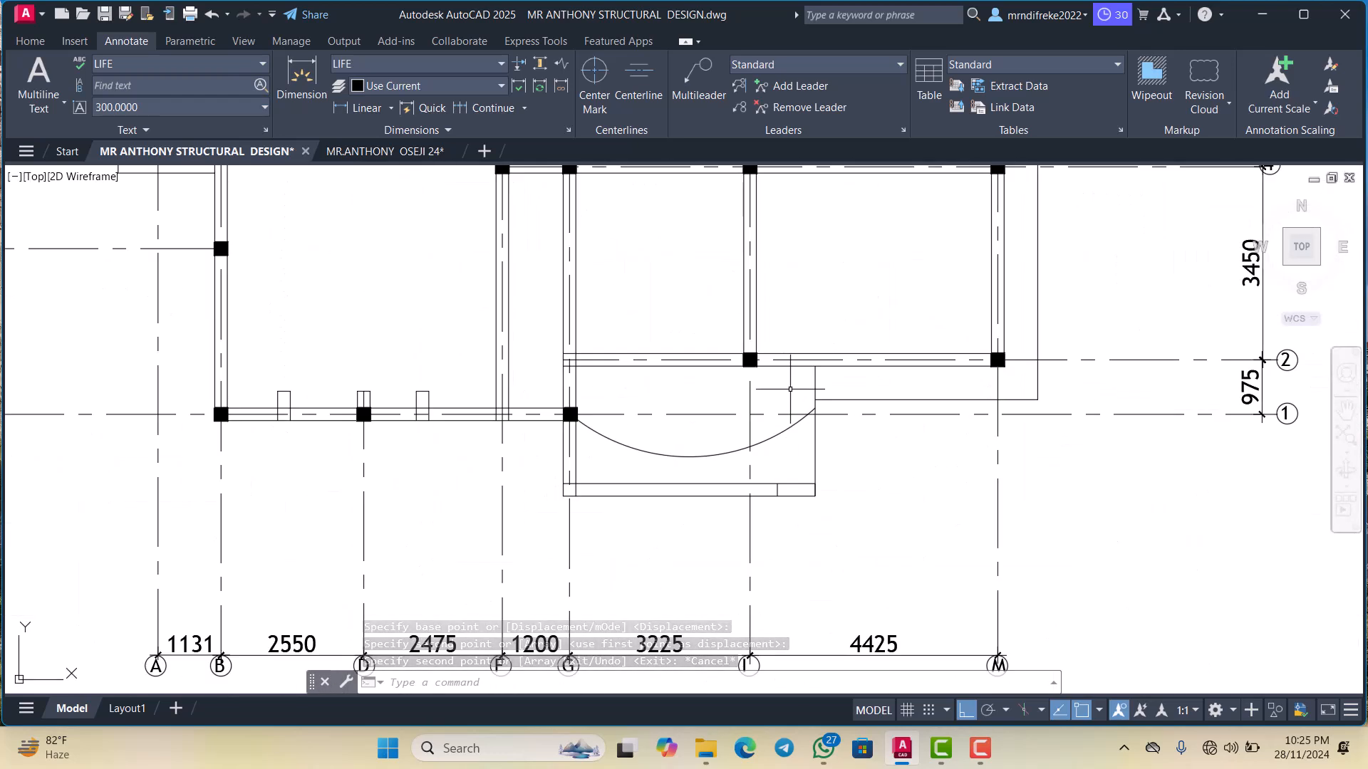
Offset the curved entrance's outer vertical edge inward by 112.5, and offset the resulting line inward by the same distance
scroll(783, 406, down, 5)
scroll(835, 376, up, 7)
scroll(855, 391, up, 3)
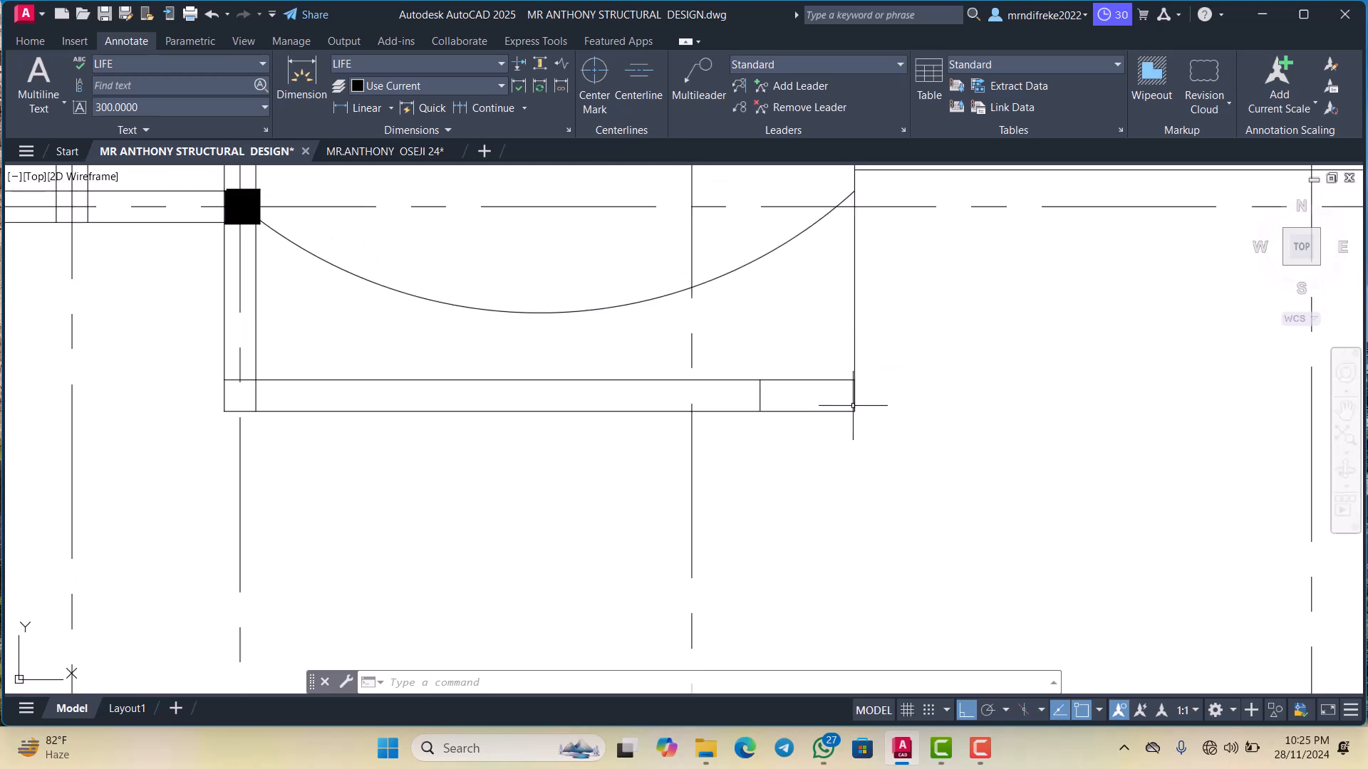
text(o)
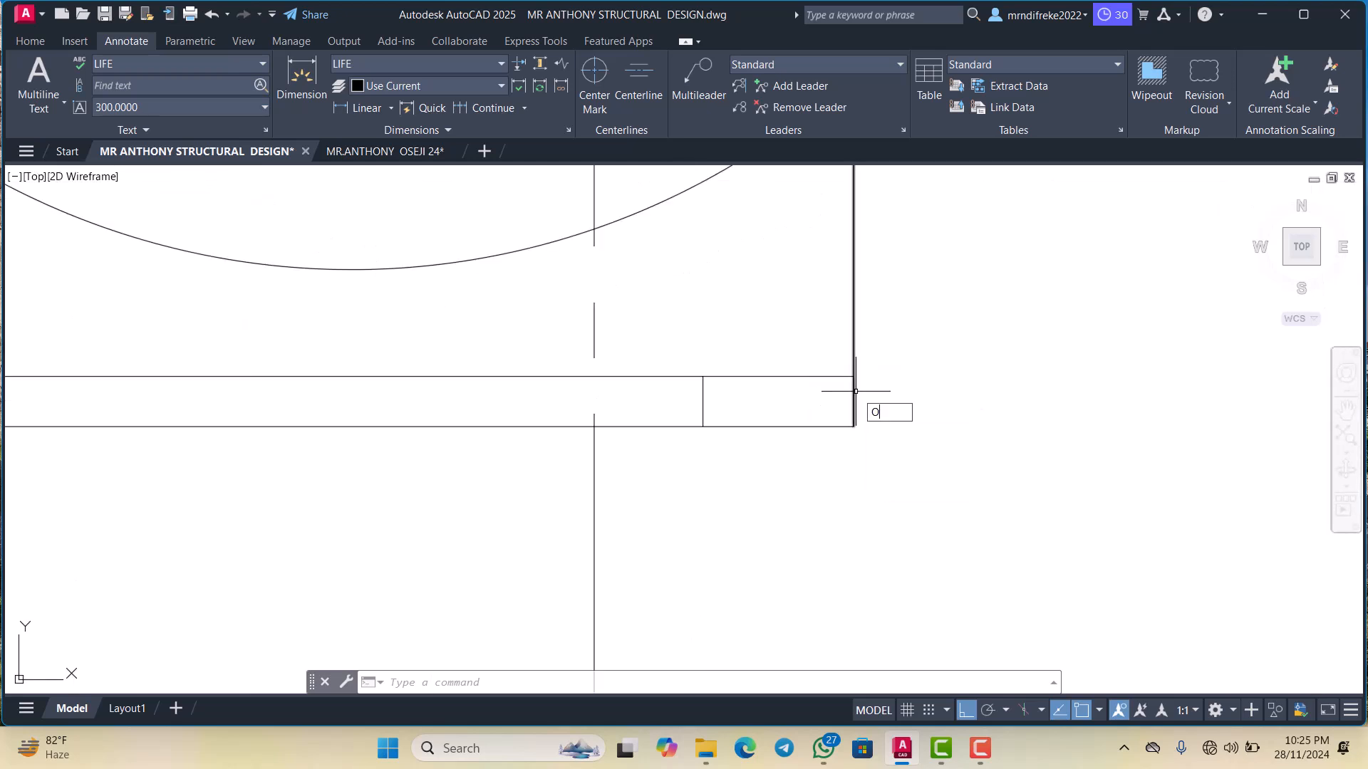
key(Return)
text(112)
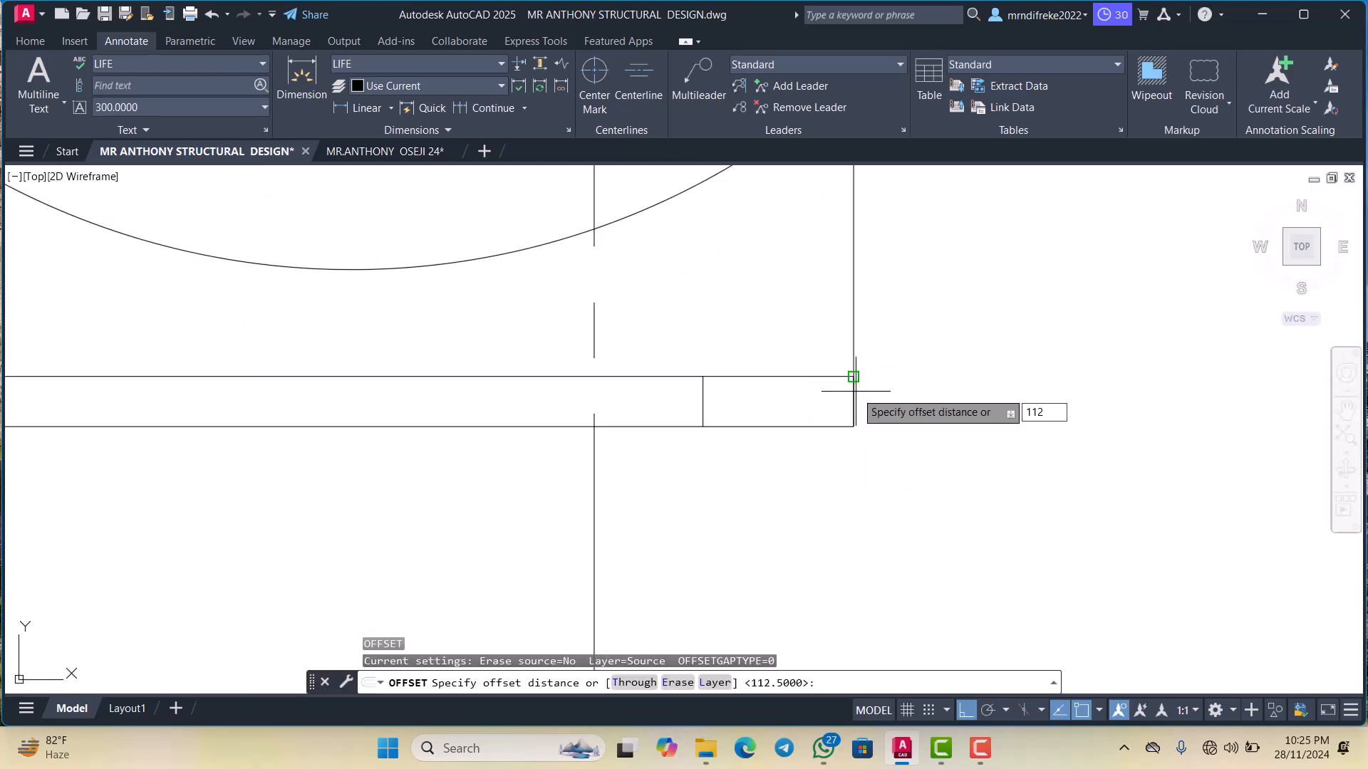
text(.5)
key(Return)
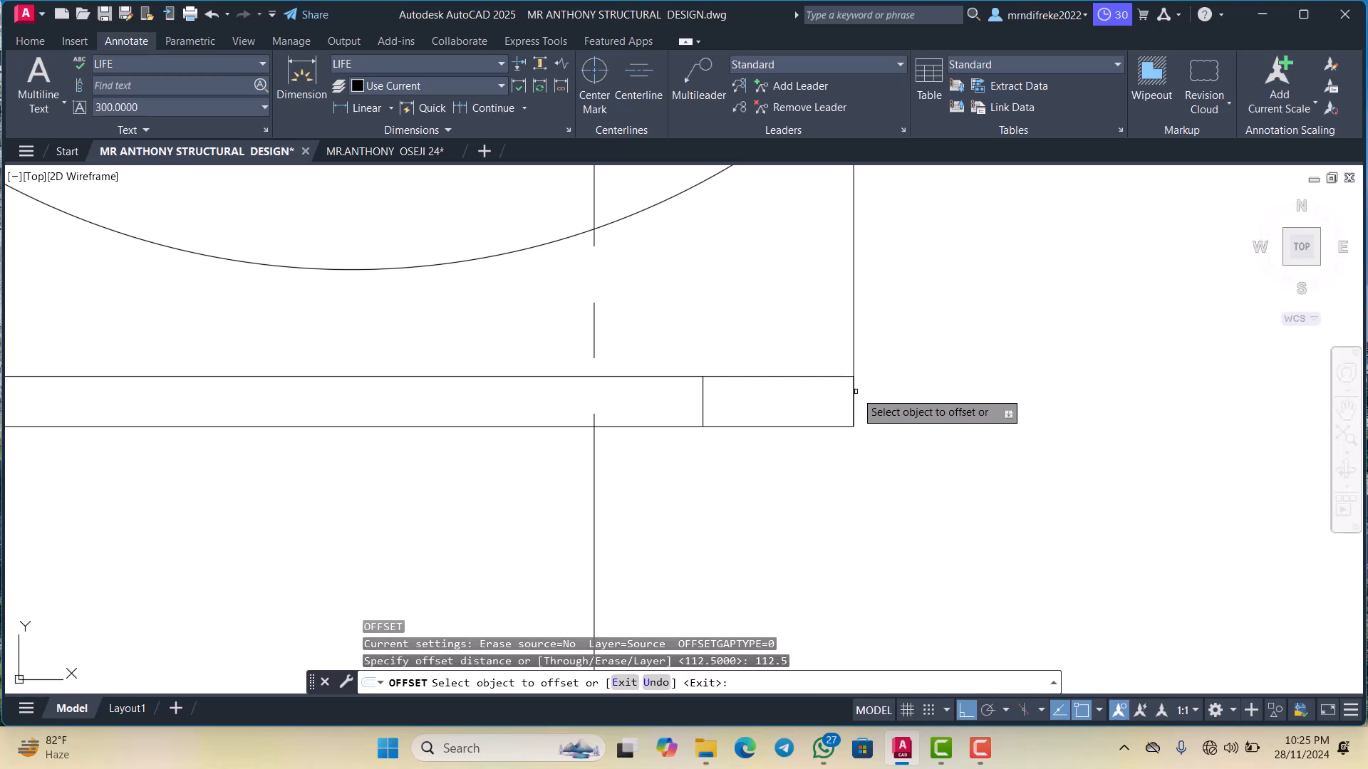
click(853, 394)
click(825, 410)
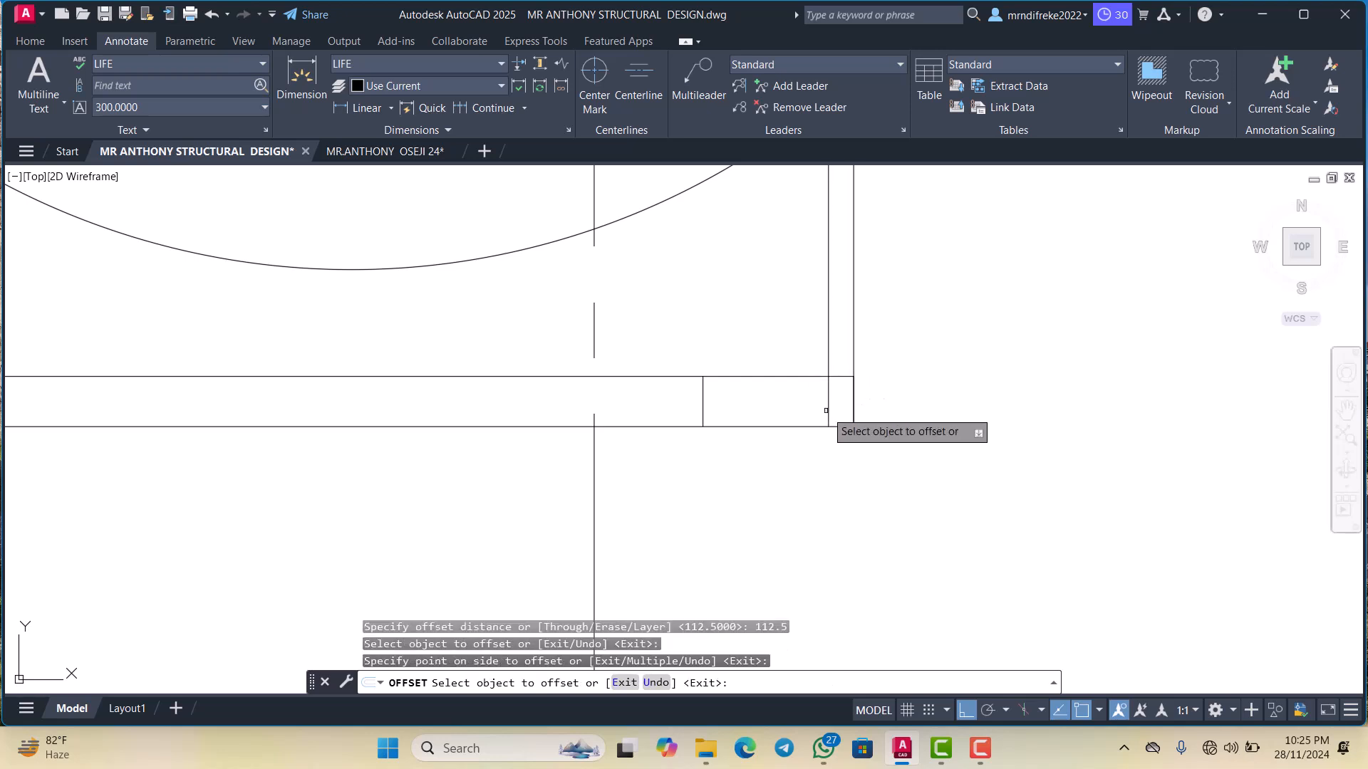
scroll(826, 413, down, 3)
key(Escape)
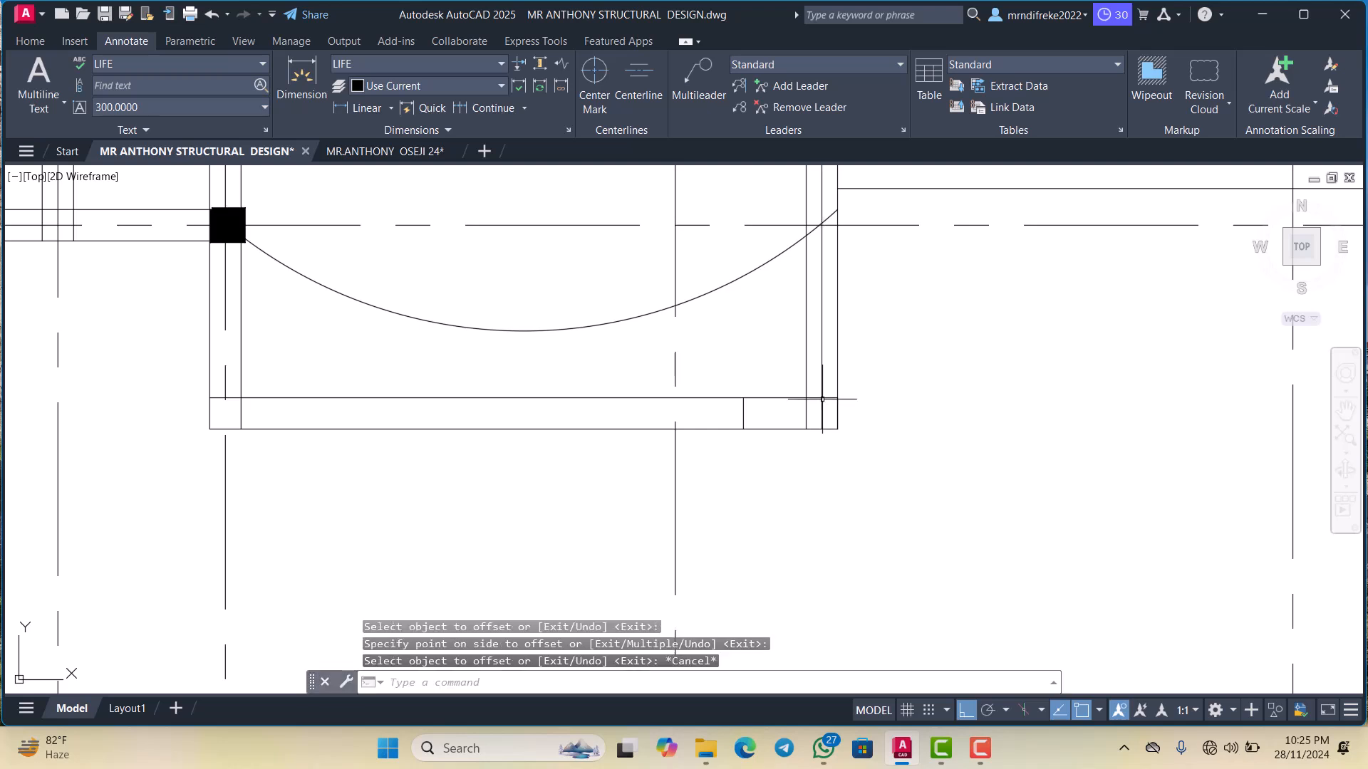
Trim the inner offset line below the entrance curve and erase its leftover piece between the curve and the grid line 2 beam
text(TR)
key(Return)
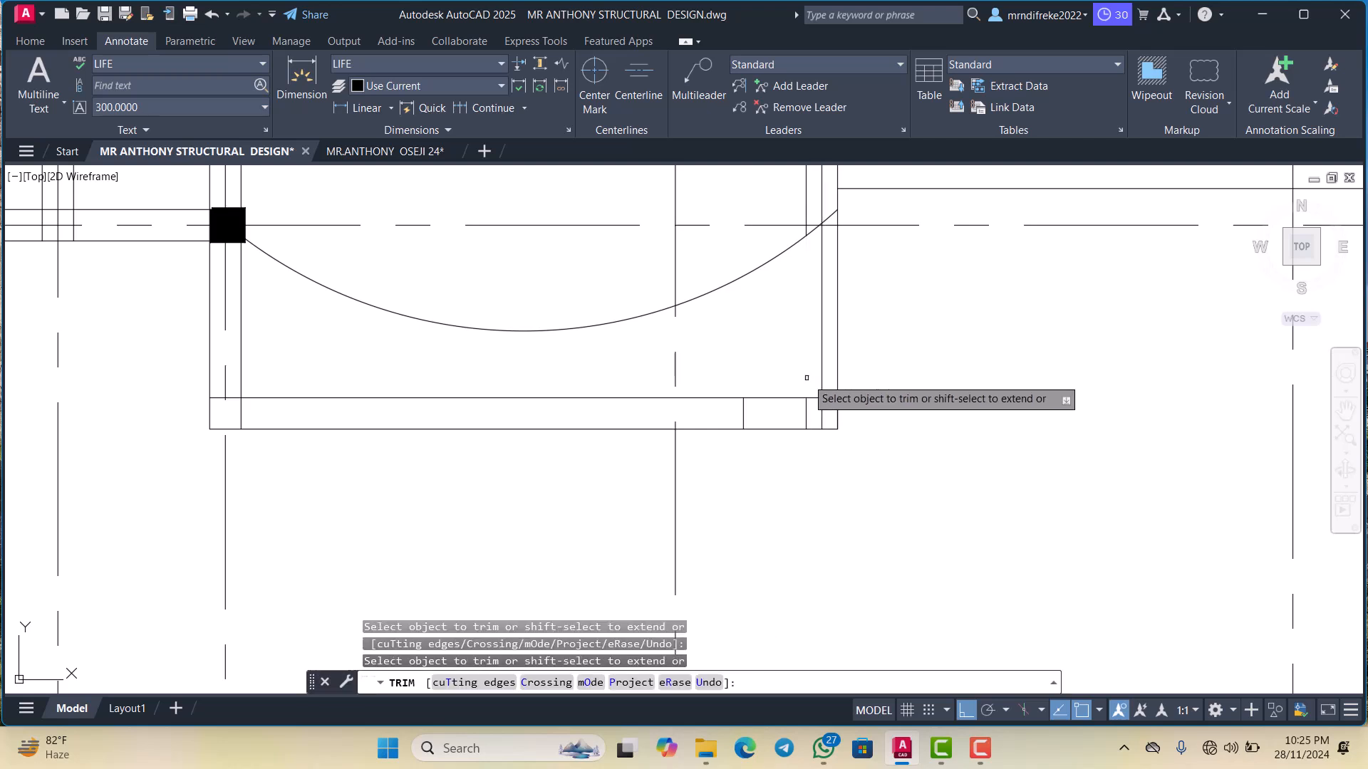
scroll(806, 377, down, 3)
scroll(843, 378, up, 3)
key(Escape)
click(848, 383)
click(824, 382)
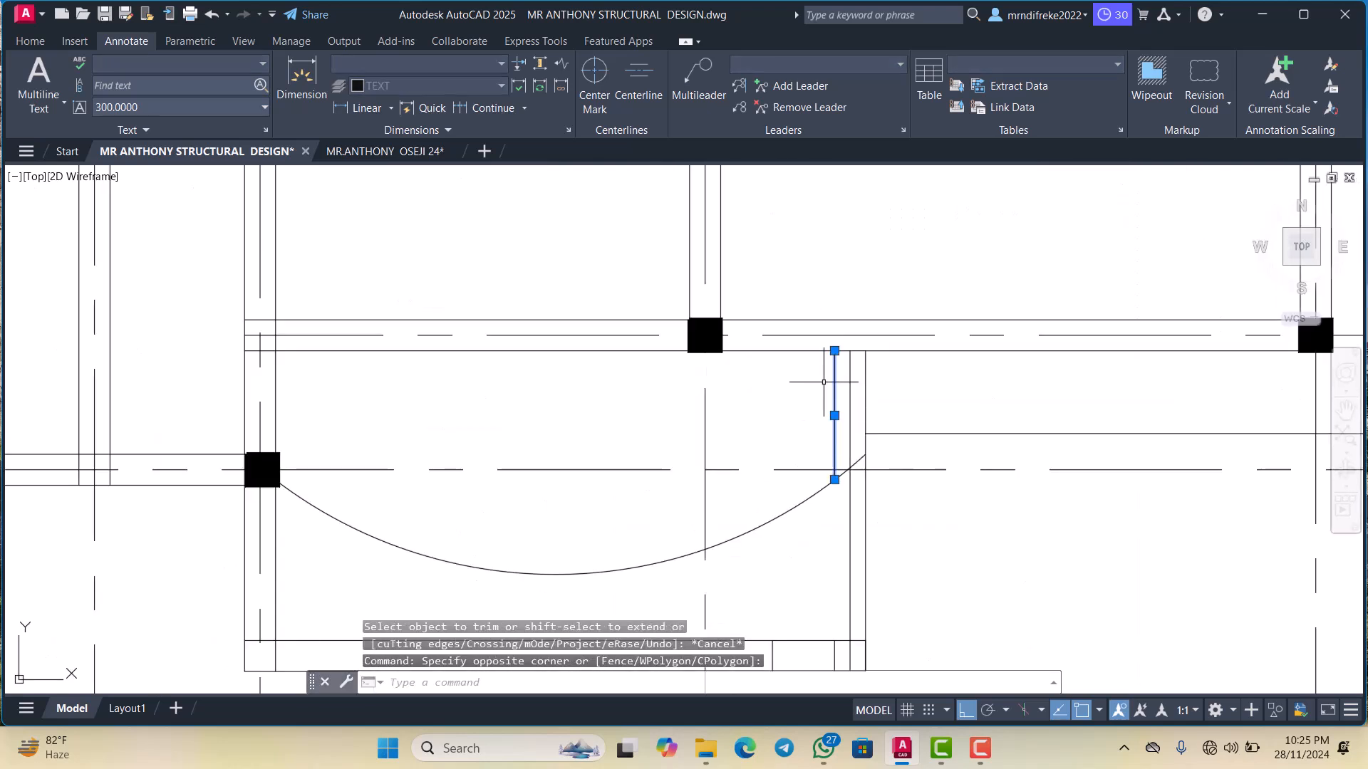
key(Delete)
Stretch the middle line of the entrance's outer side vertically down to just above the row of horizontal grid dimensions
scroll(820, 399, down, 3)
scroll(815, 429, up, 3)
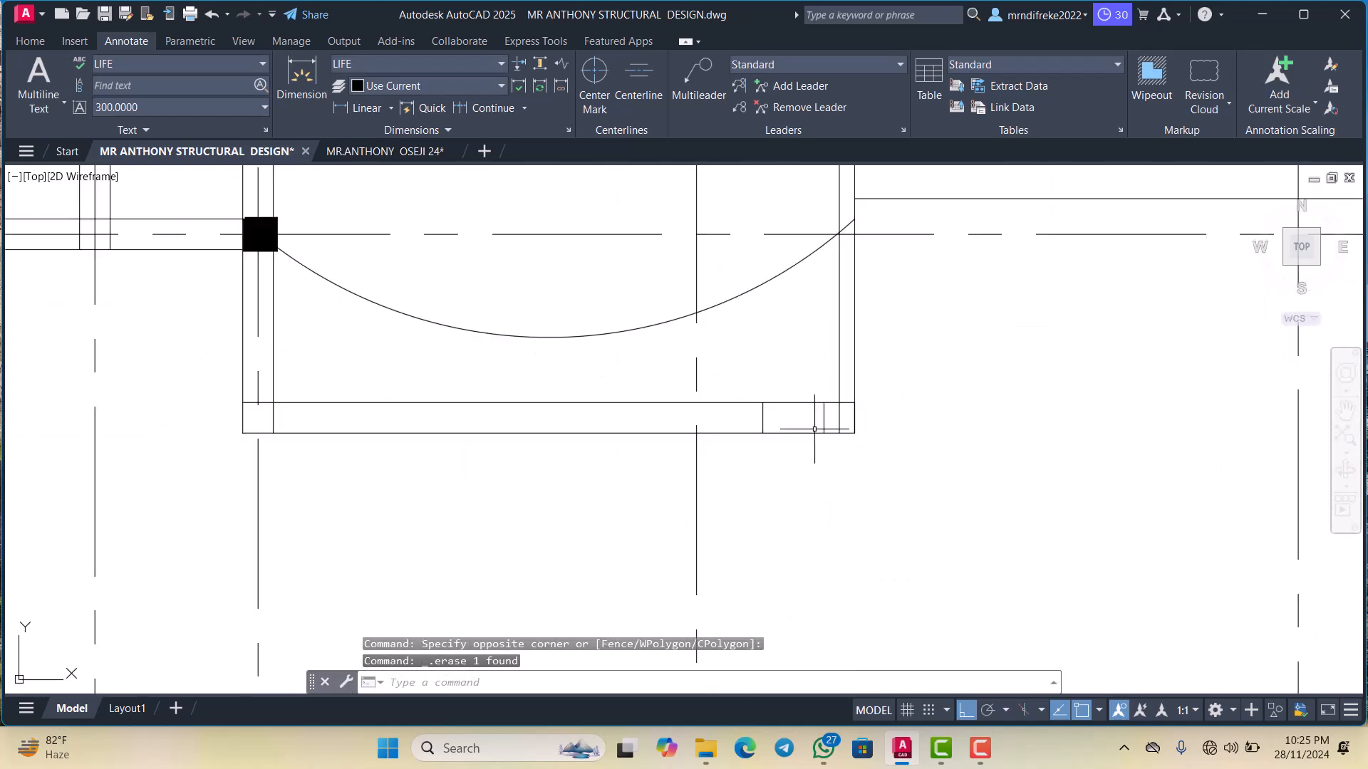
scroll(805, 426, up, 2)
scroll(827, 409, down, 4)
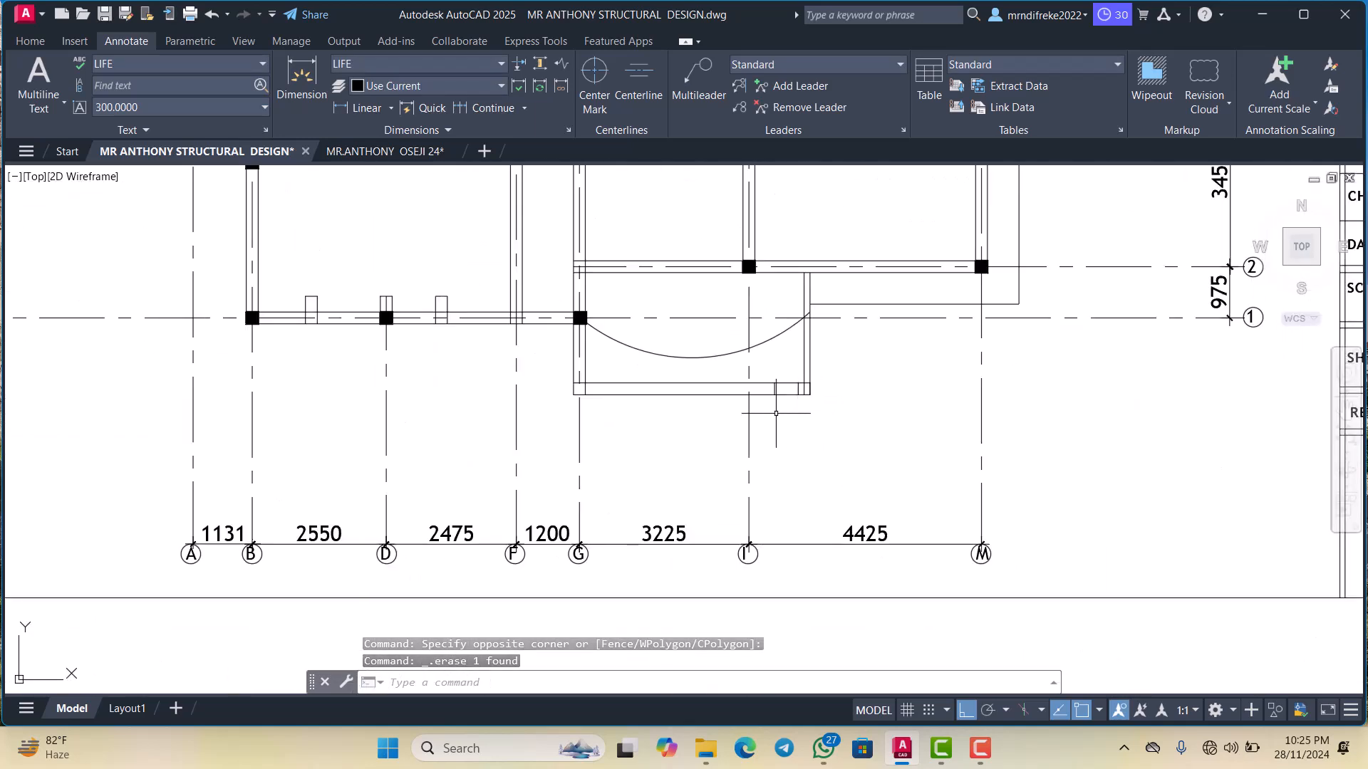
scroll(812, 384, up, 4)
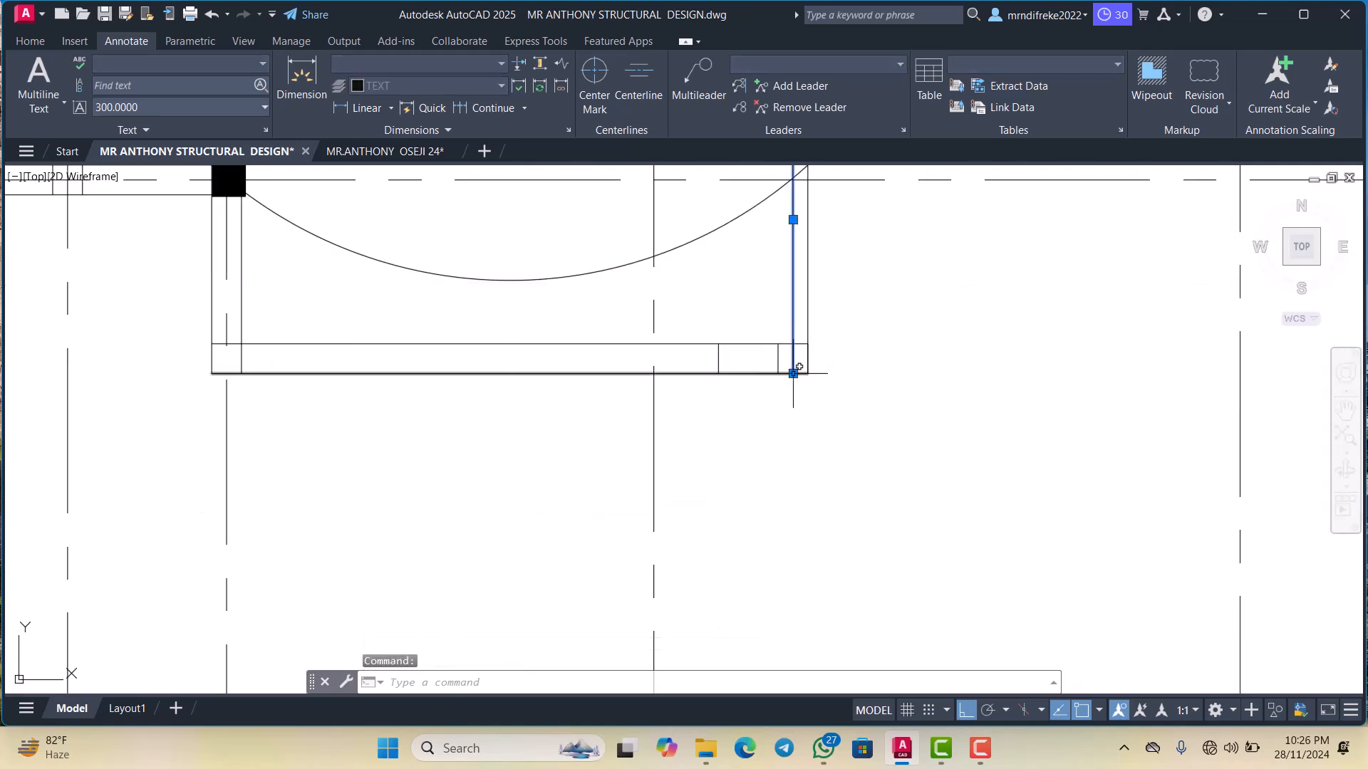
click(792, 373)
scroll(797, 371, down, 4)
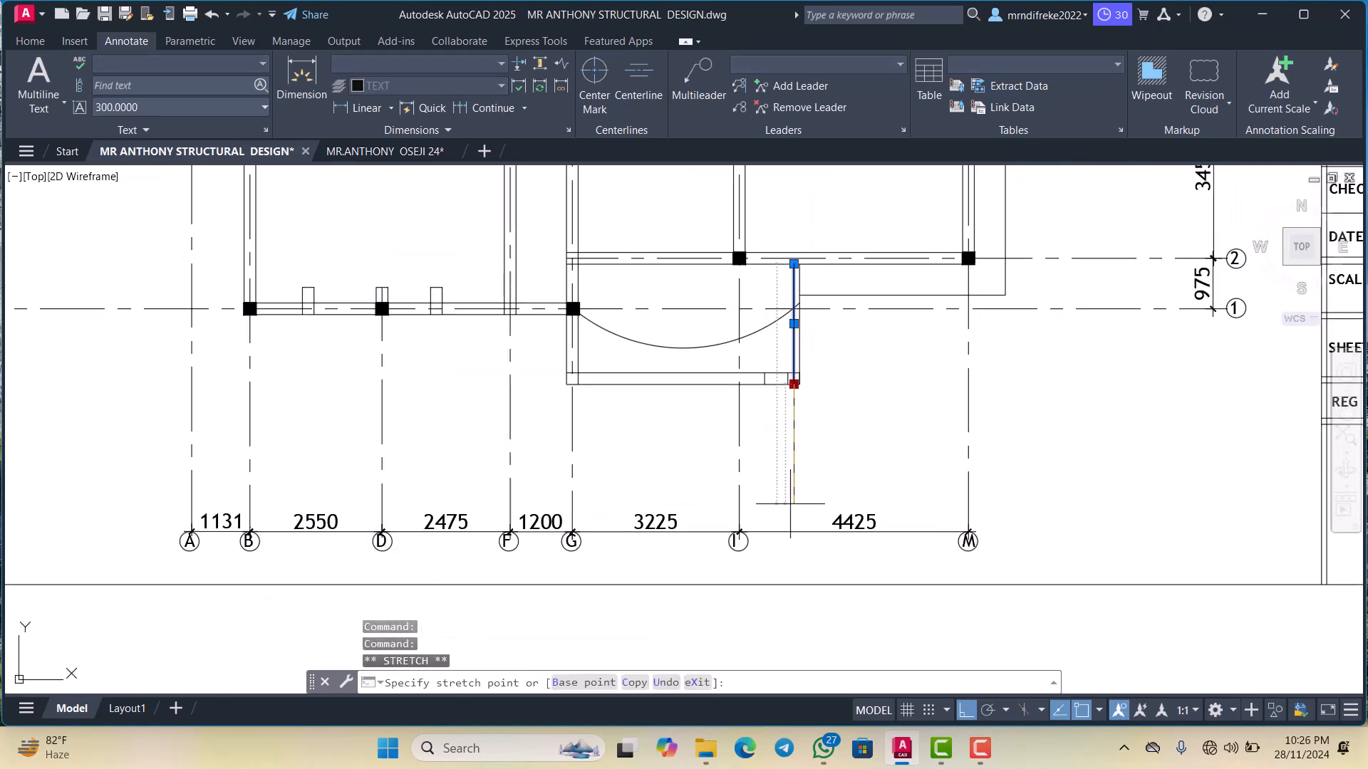
scroll(791, 502, up, 4)
key(Escape)
scroll(797, 395, down, 4)
Match the properties of grid line M onto the stretched line at the curved entrance's outer side
click(983, 399)
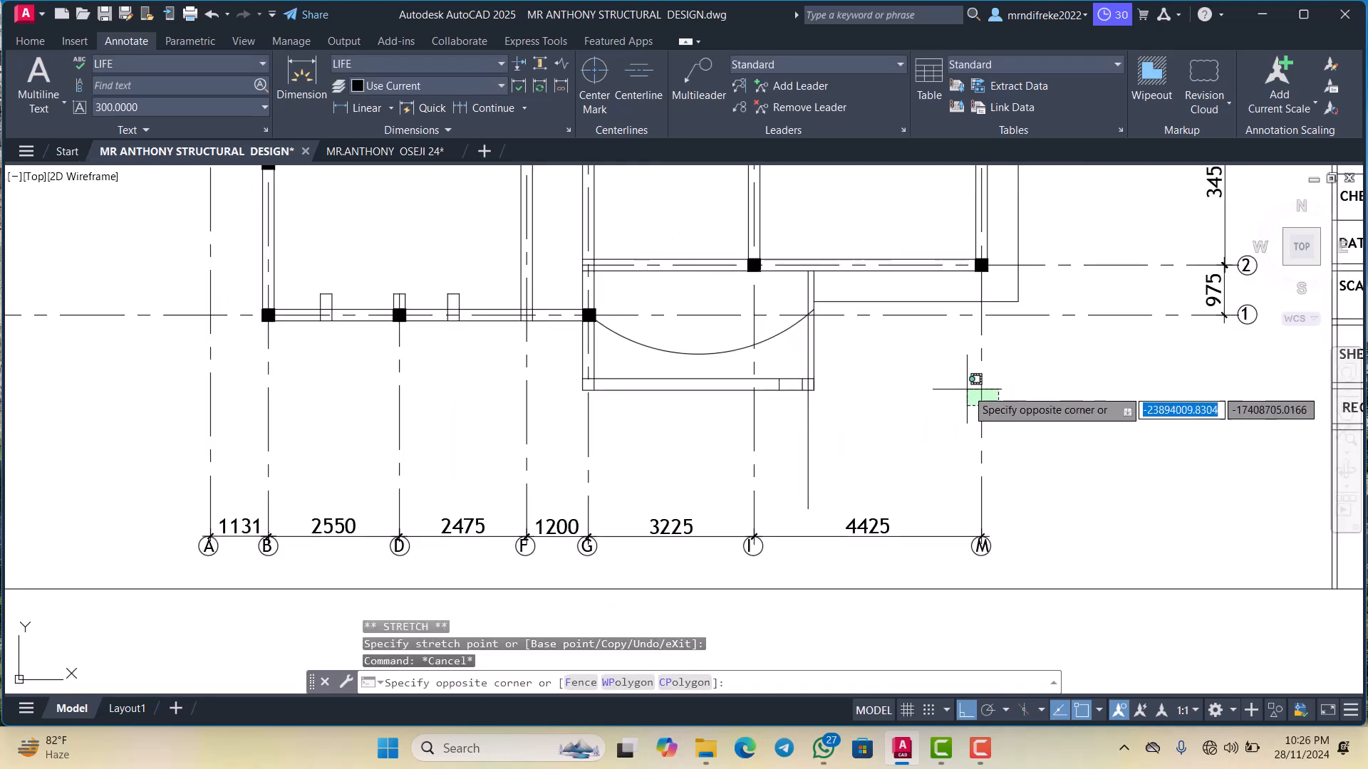
click(967, 389)
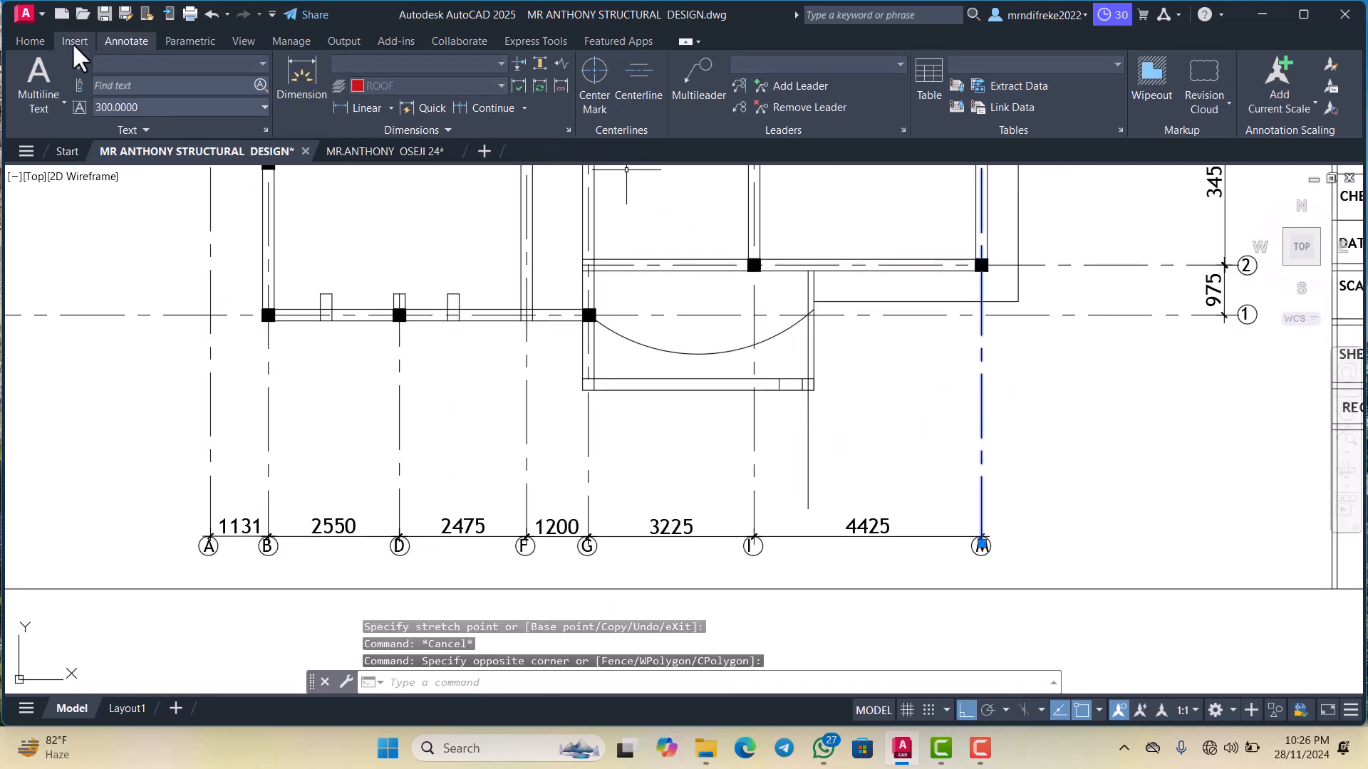
click(40, 47)
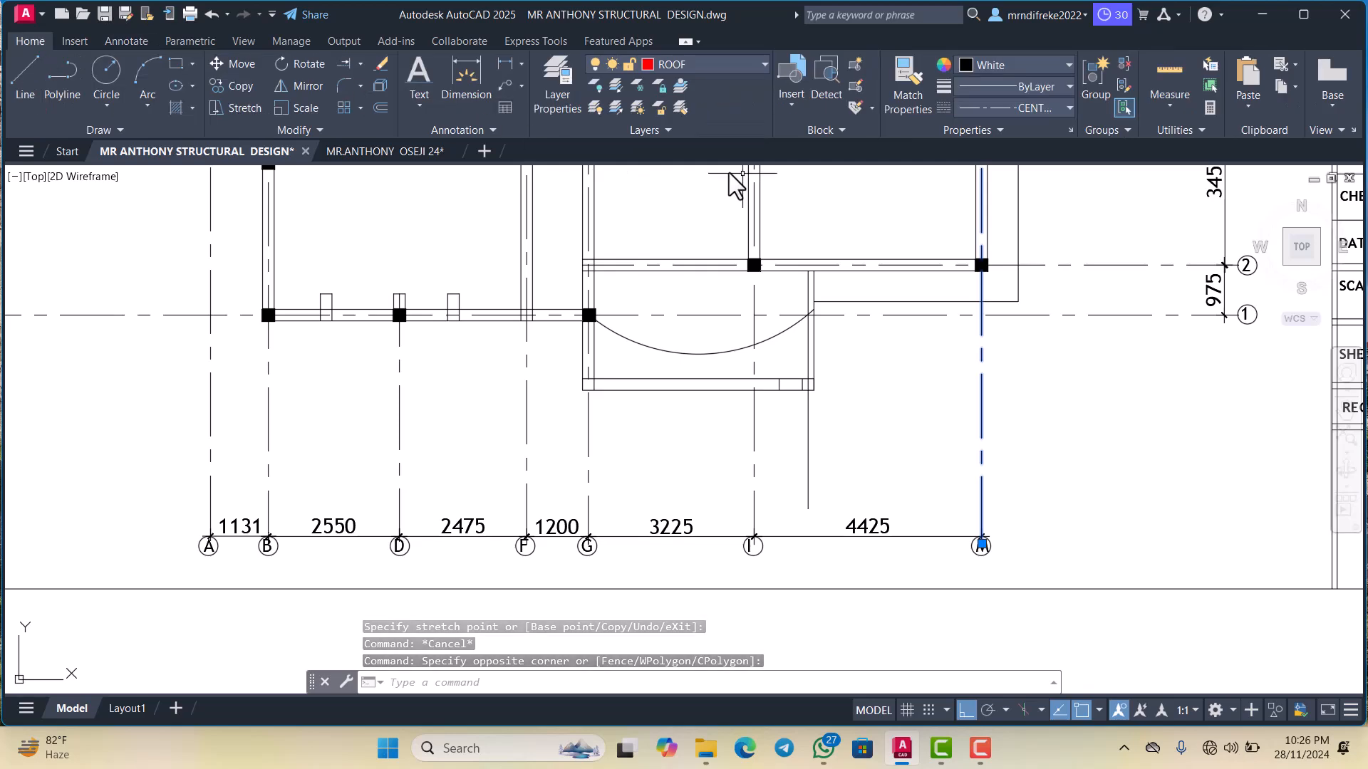
click(912, 96)
click(830, 421)
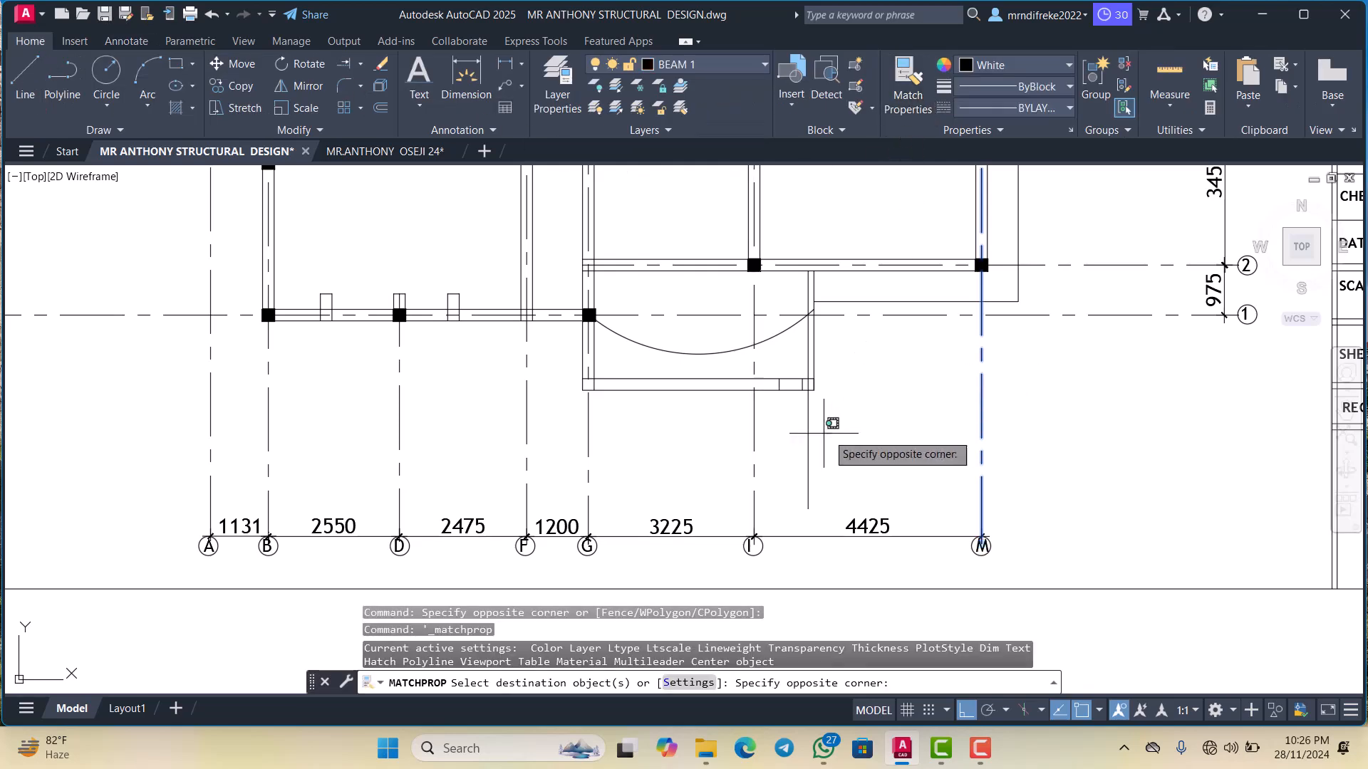
click(818, 399)
scroll(812, 421, down, 3)
key(Escape)
Erase the column and its hatch at the intersection of grid lines G and 1
scroll(740, 392, up, 15)
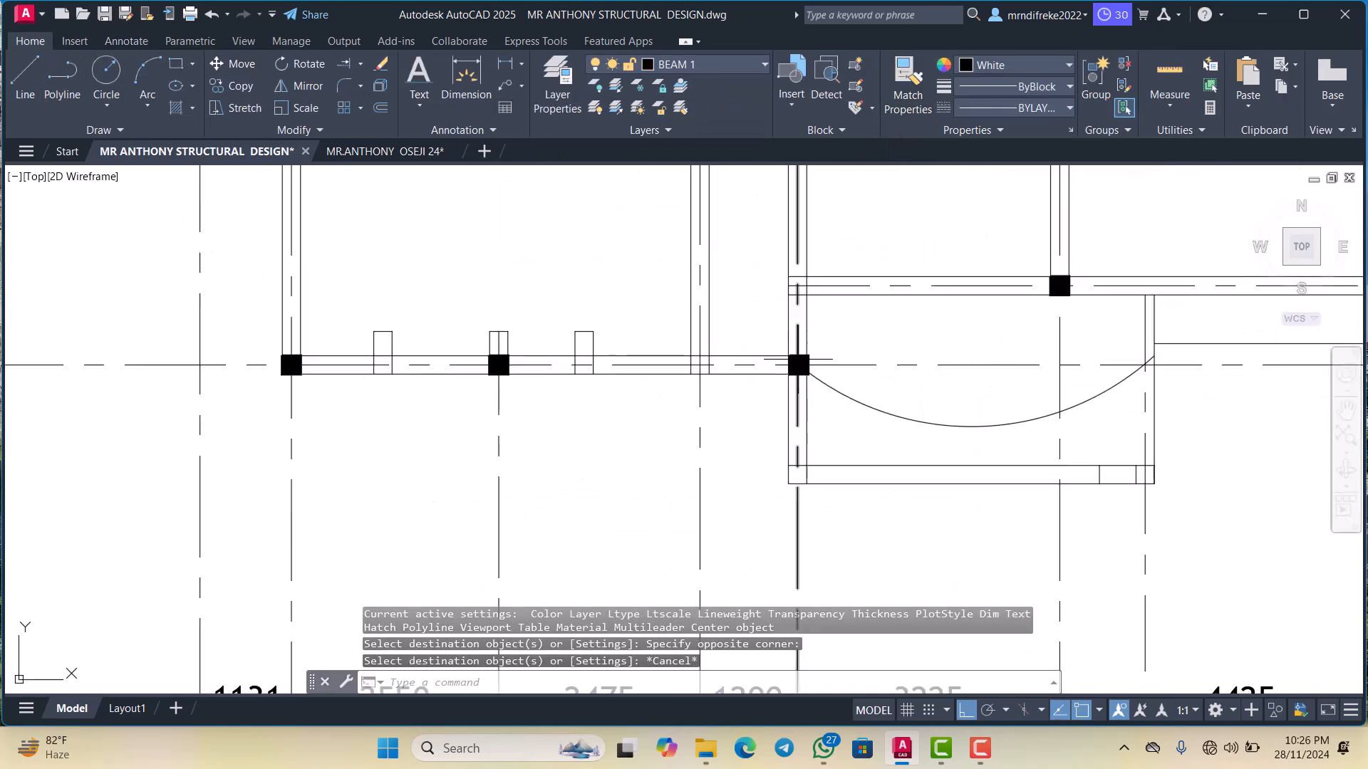
click(824, 352)
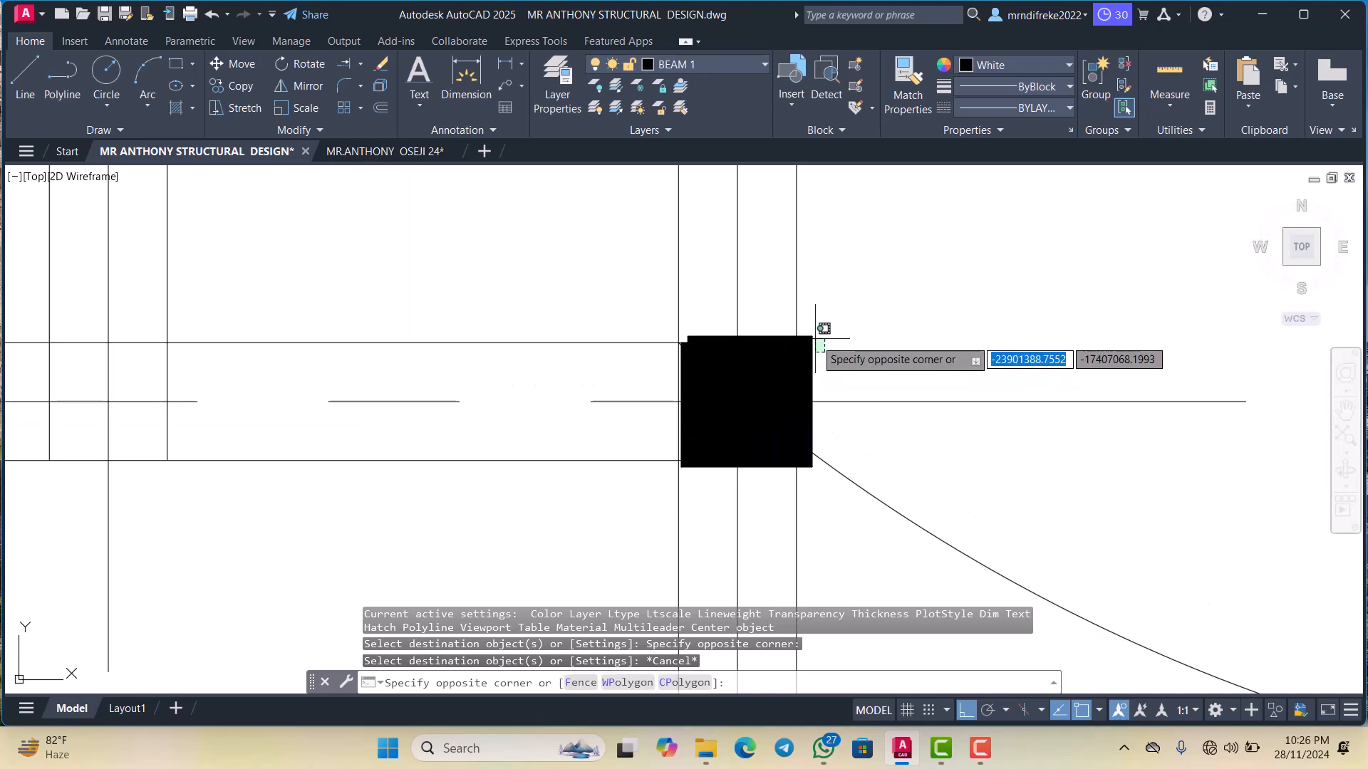
click(807, 327)
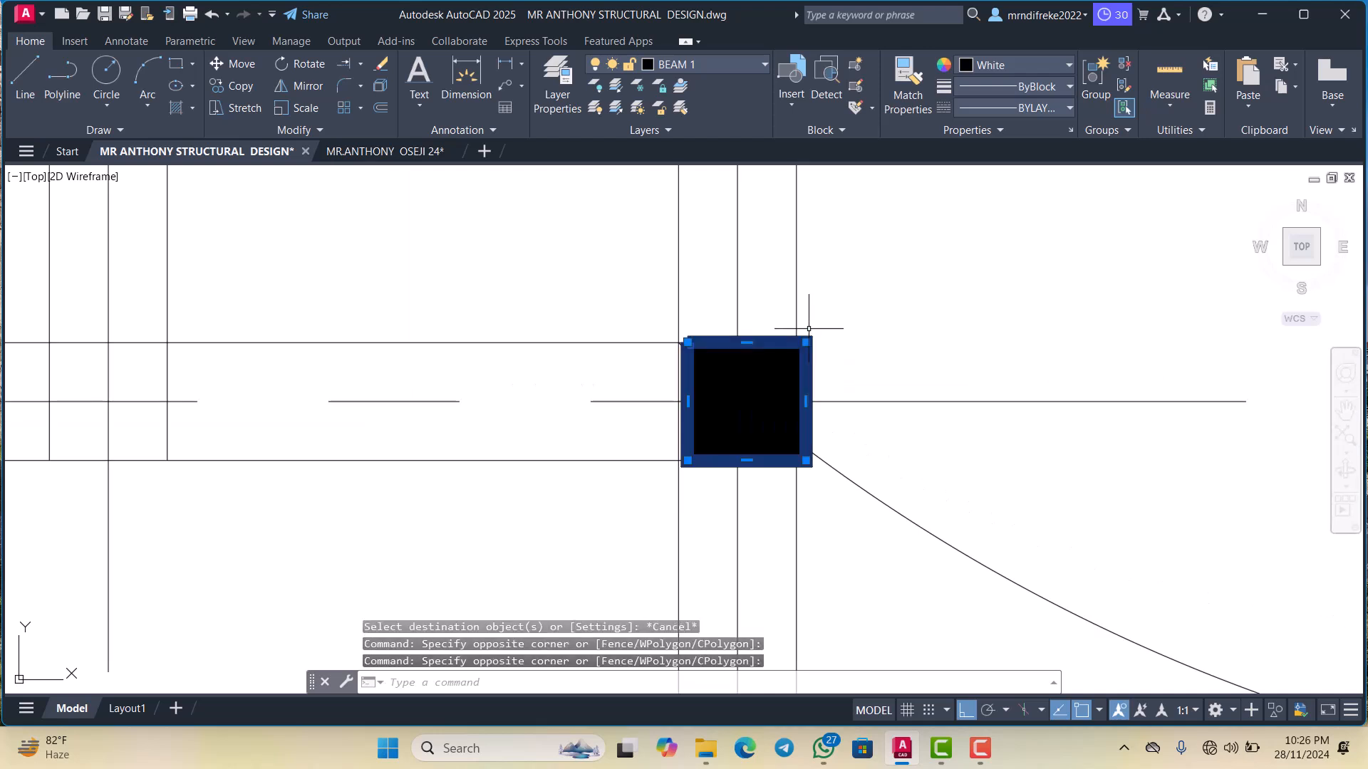
click(757, 385)
scroll(806, 342, up, 4)
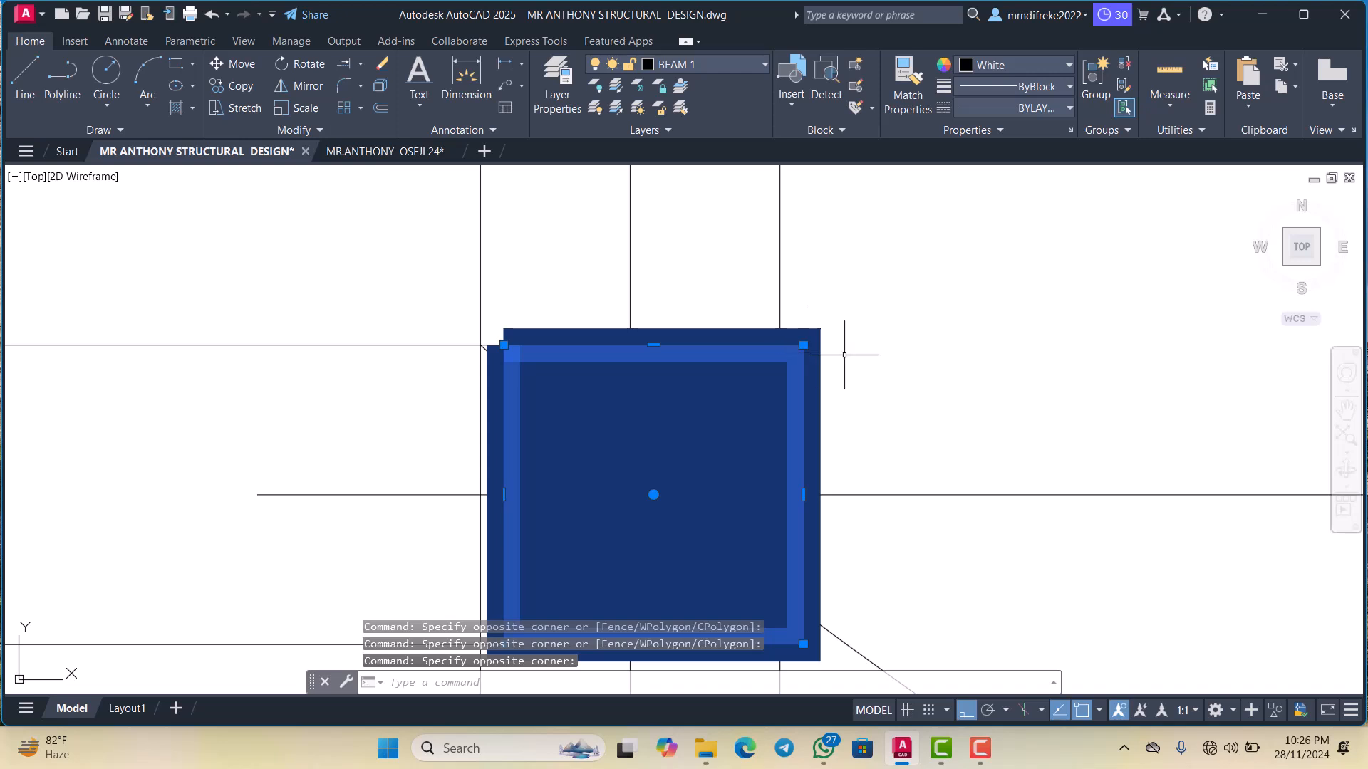
scroll(844, 354, down, 4)
key(Delete)
scroll(848, 346, down, 5)
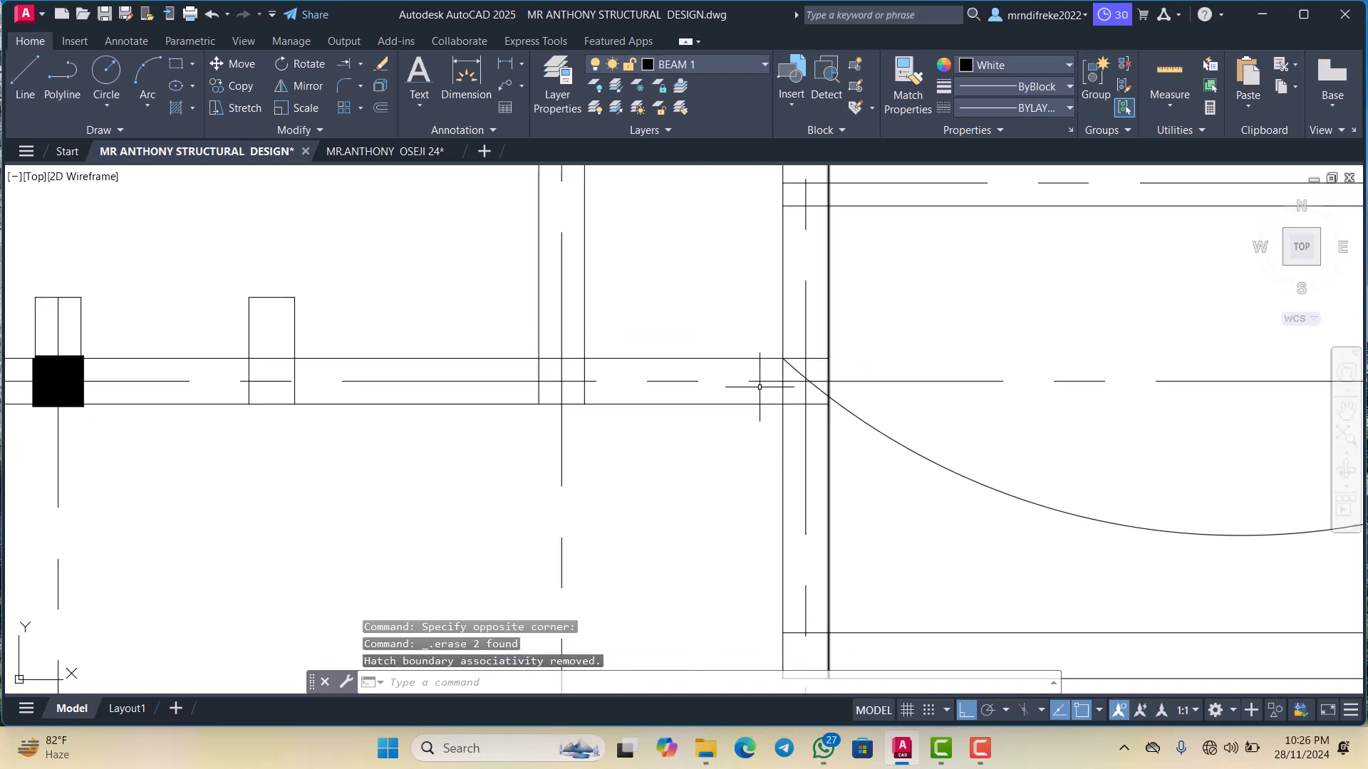
Copy the column with its hatch from grid intersection D-1 to G-1, using its centre as base point and Ortho off
scroll(851, 343, up, 3)
scroll(419, 374, up, 8)
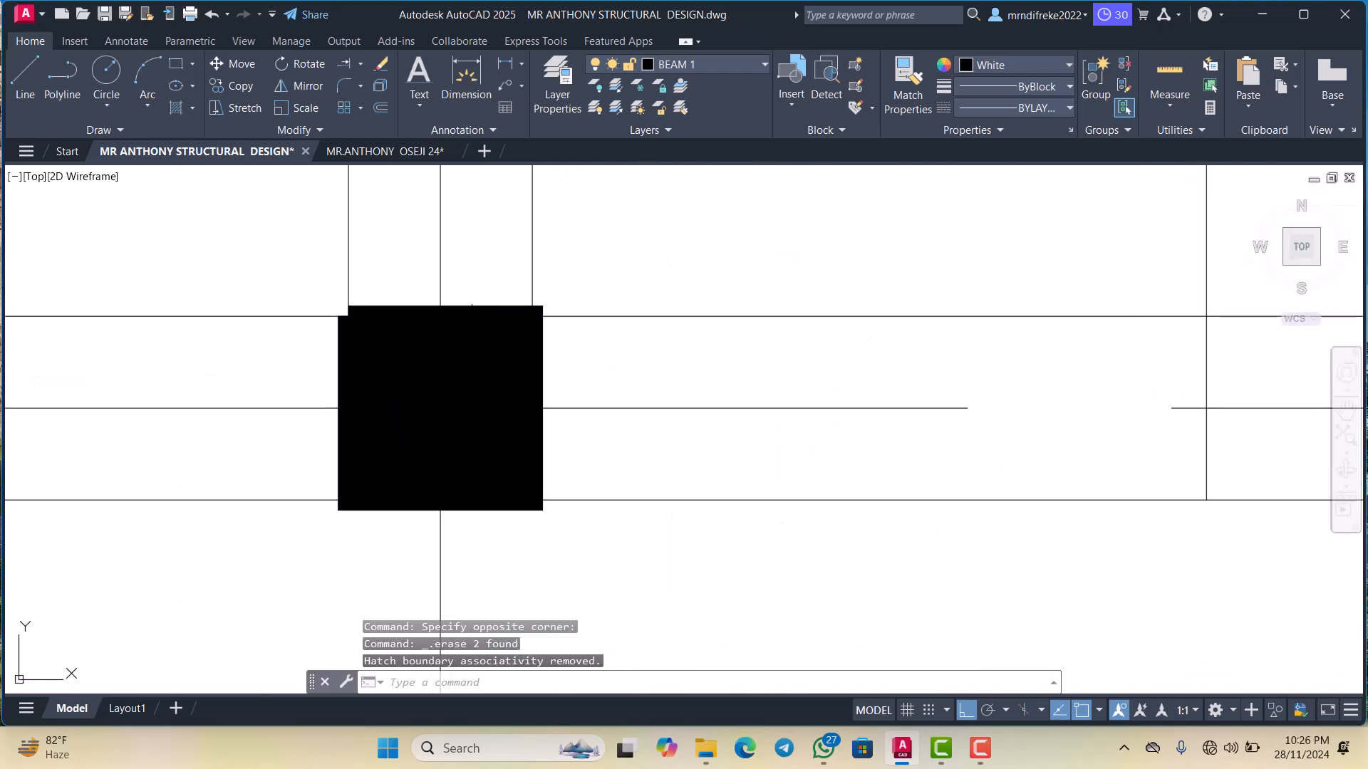
click(544, 301)
click(503, 296)
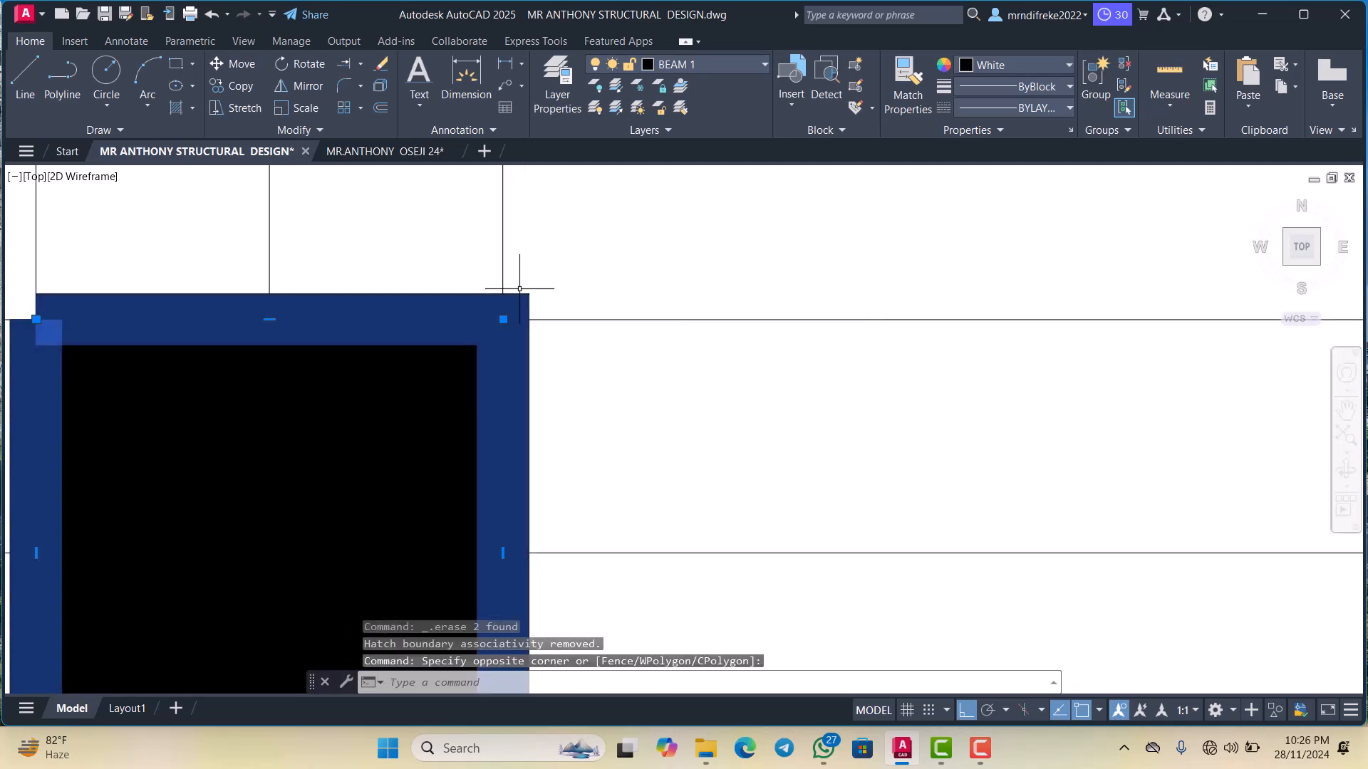
scroll(513, 295, down, 4)
right_click(470, 327)
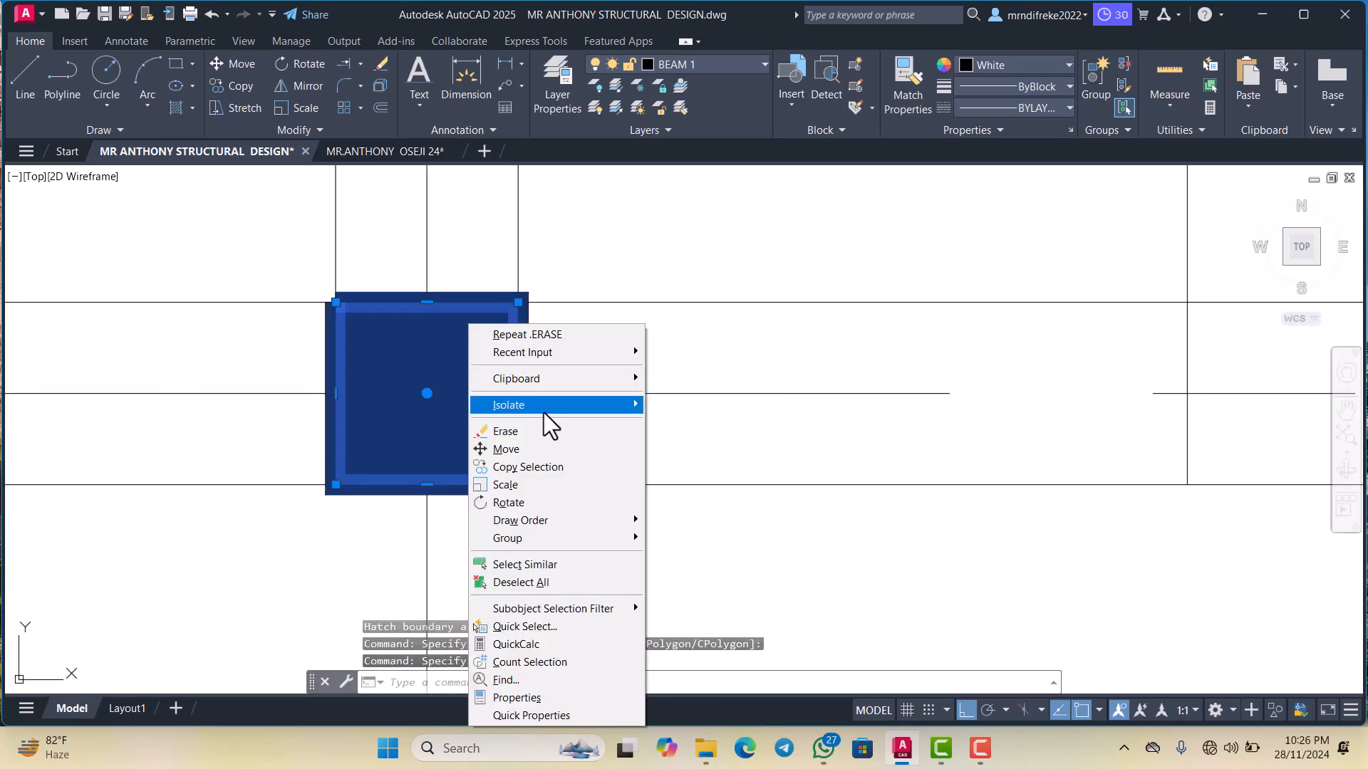
click(514, 468)
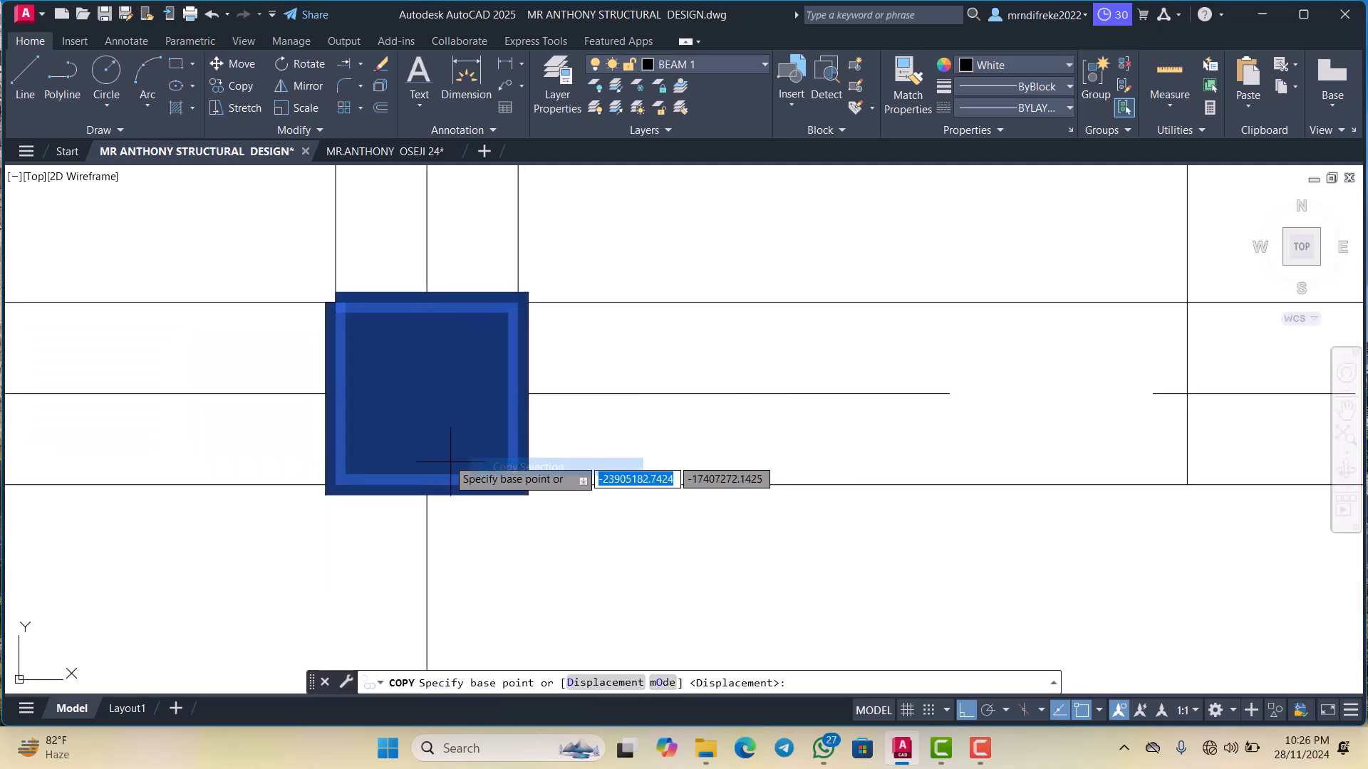
click(427, 393)
scroll(427, 393, down, 5)
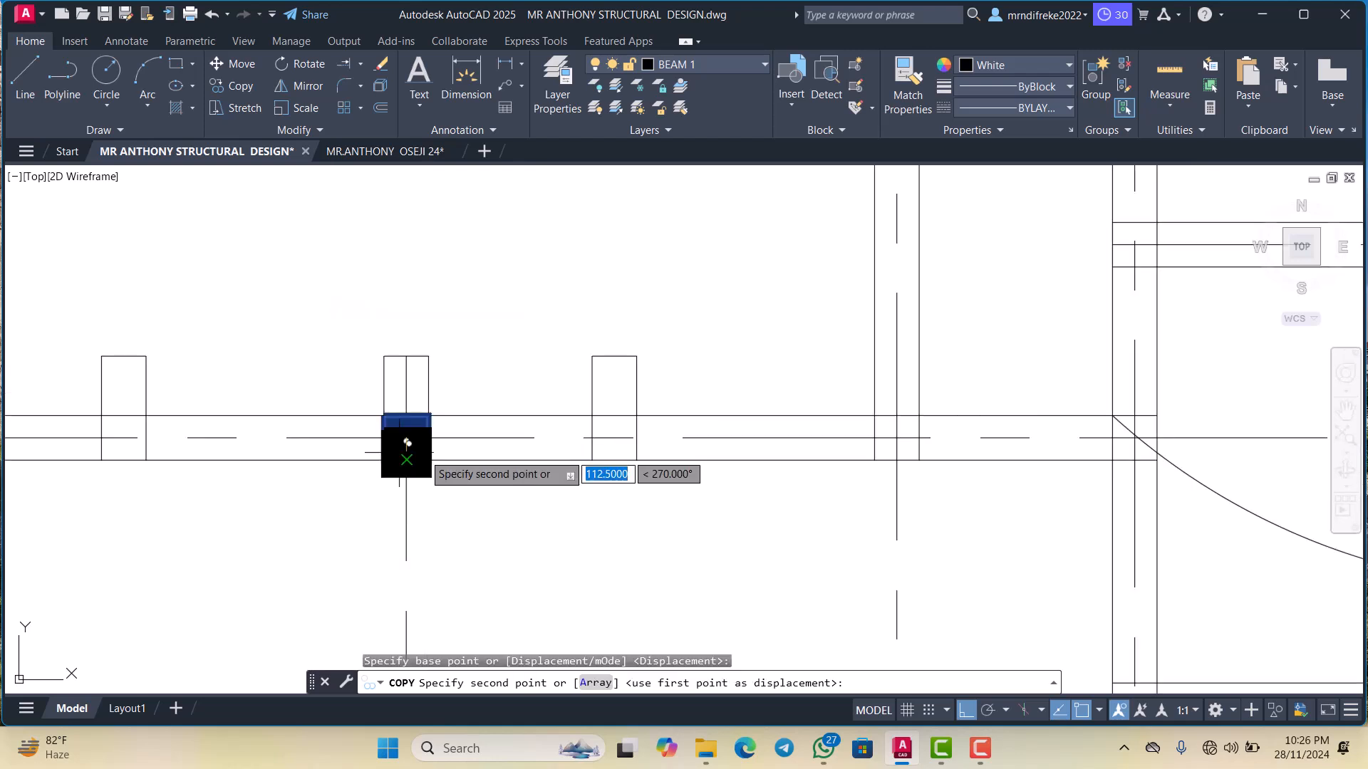
click(966, 710)
scroll(855, 427, up, 4)
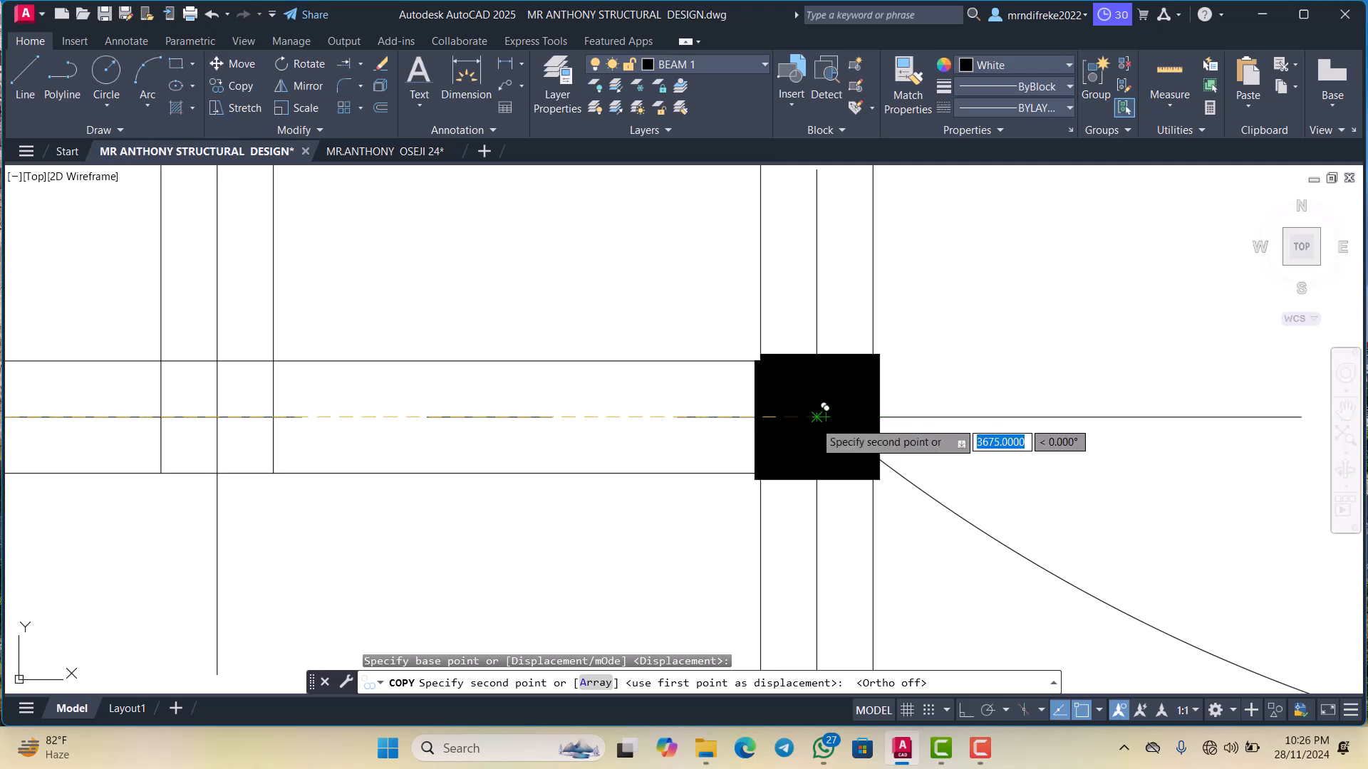
click(826, 415)
scroll(819, 406, down, 8)
scroll(896, 393, up, 4)
scroll(896, 393, up, 5)
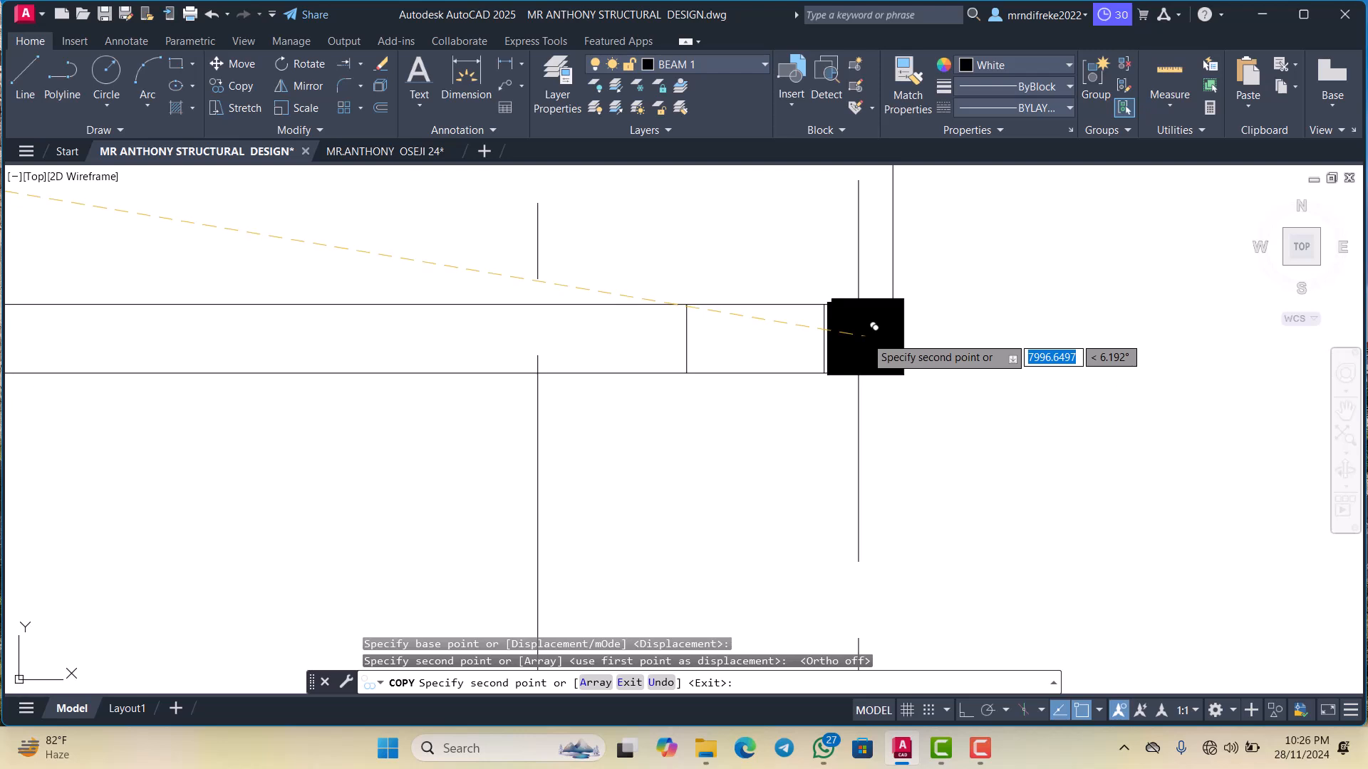
scroll(890, 349, down, 2)
key(Escape)
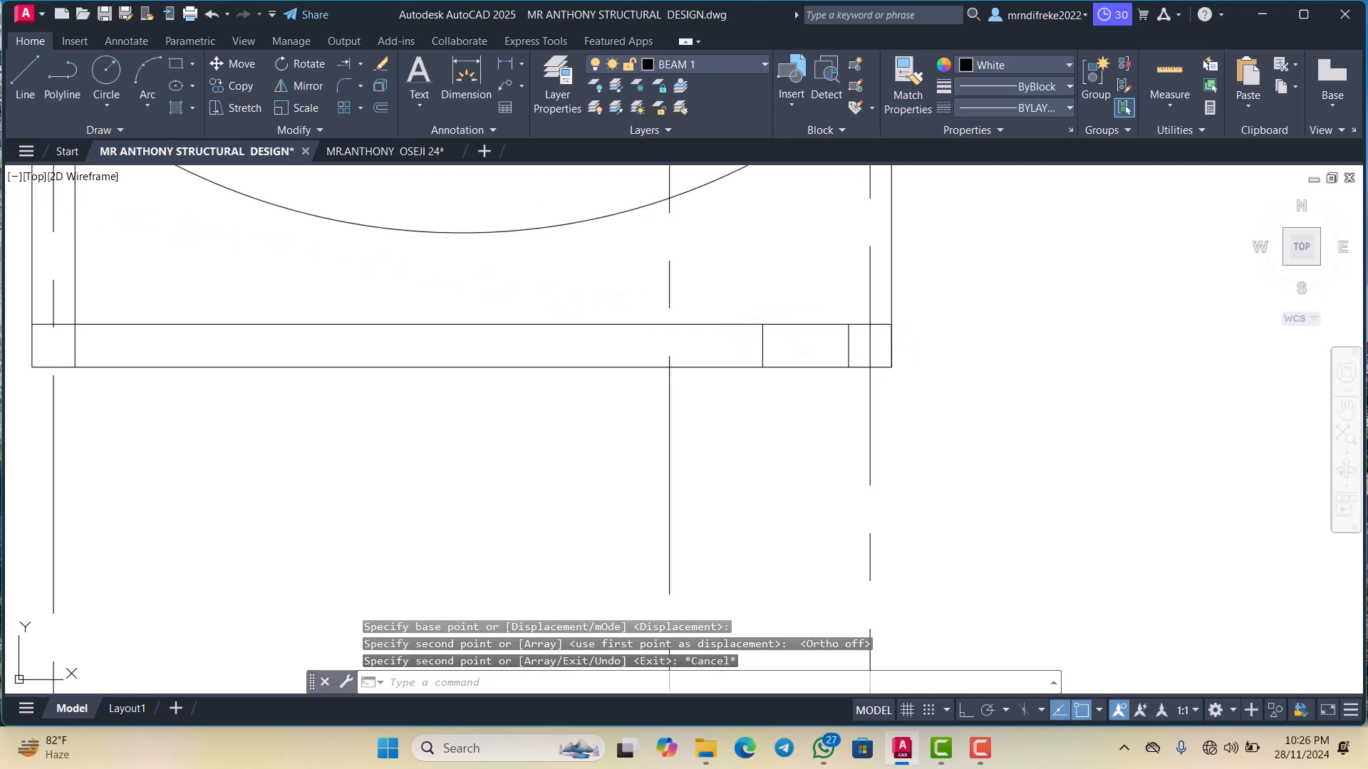
Offset the upper edge of the entrance's lower horizontal beam 112.5 downward to form its centerline
text(o)
key(space)
text(112.5)
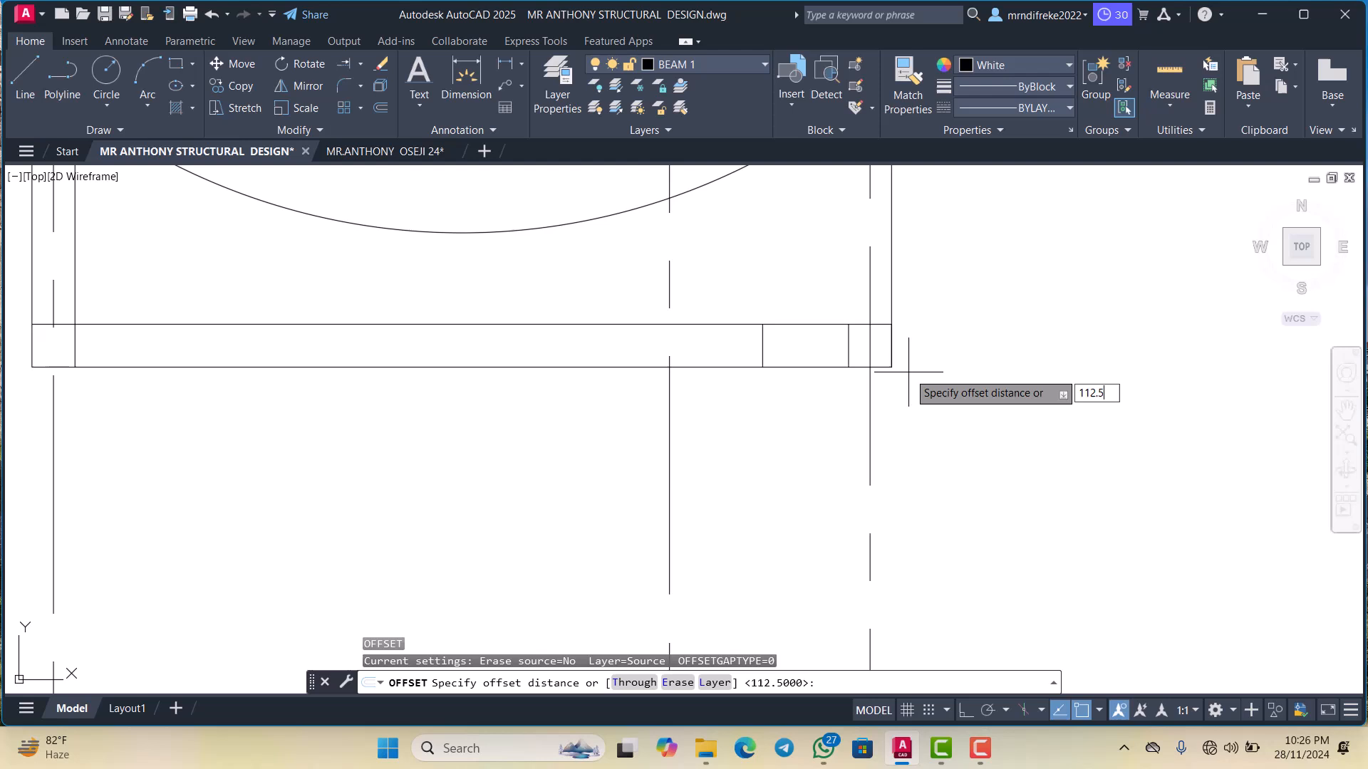
key(Return)
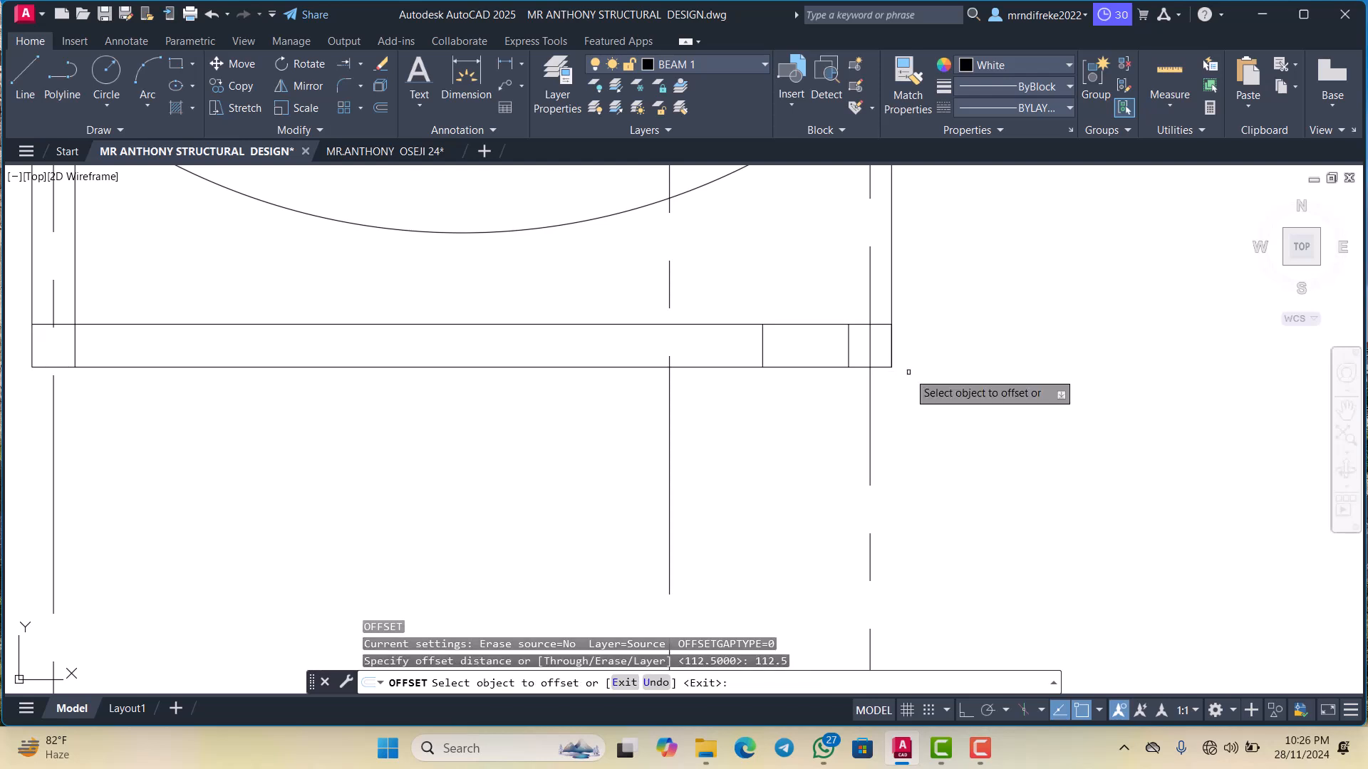
click(820, 325)
click(816, 353)
scroll(807, 376, down, 3)
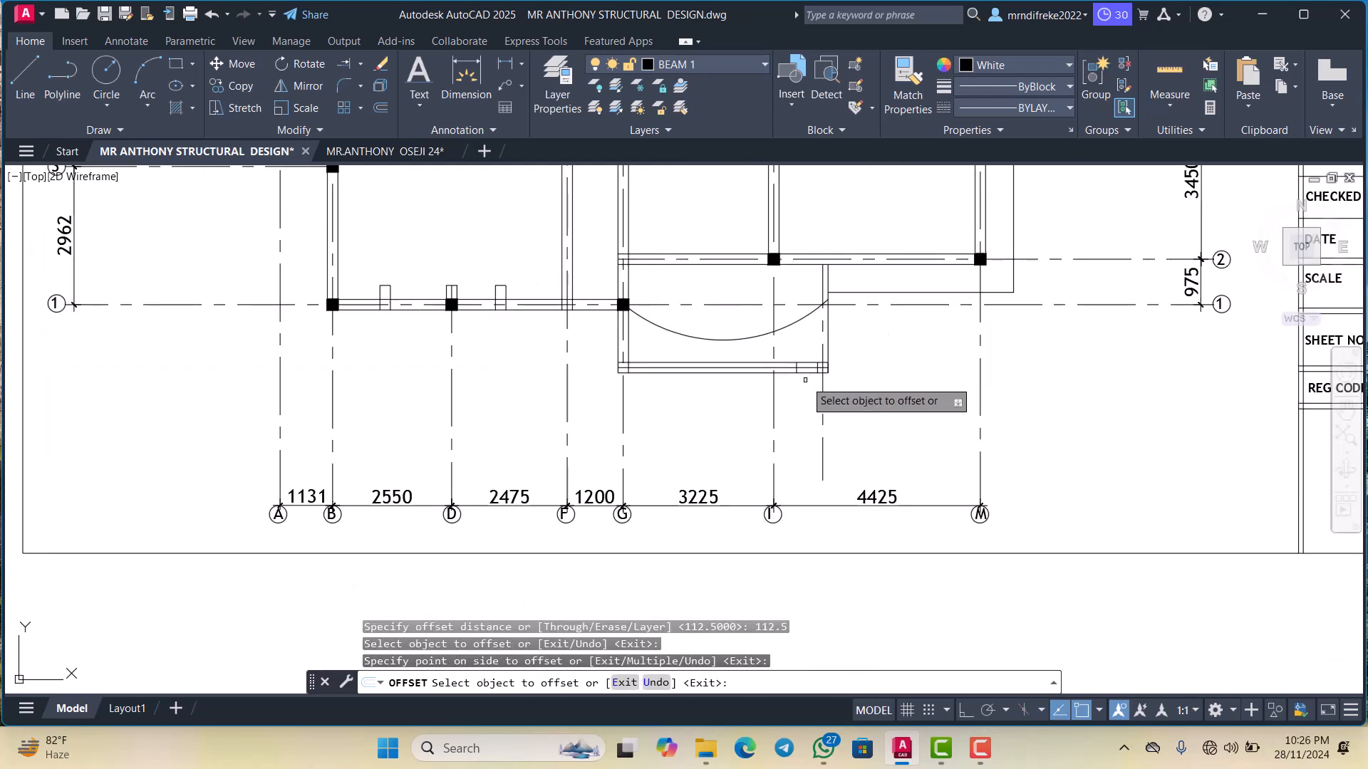
scroll(805, 363, up, 1)
key(Escape)
scroll(805, 363, up, 4)
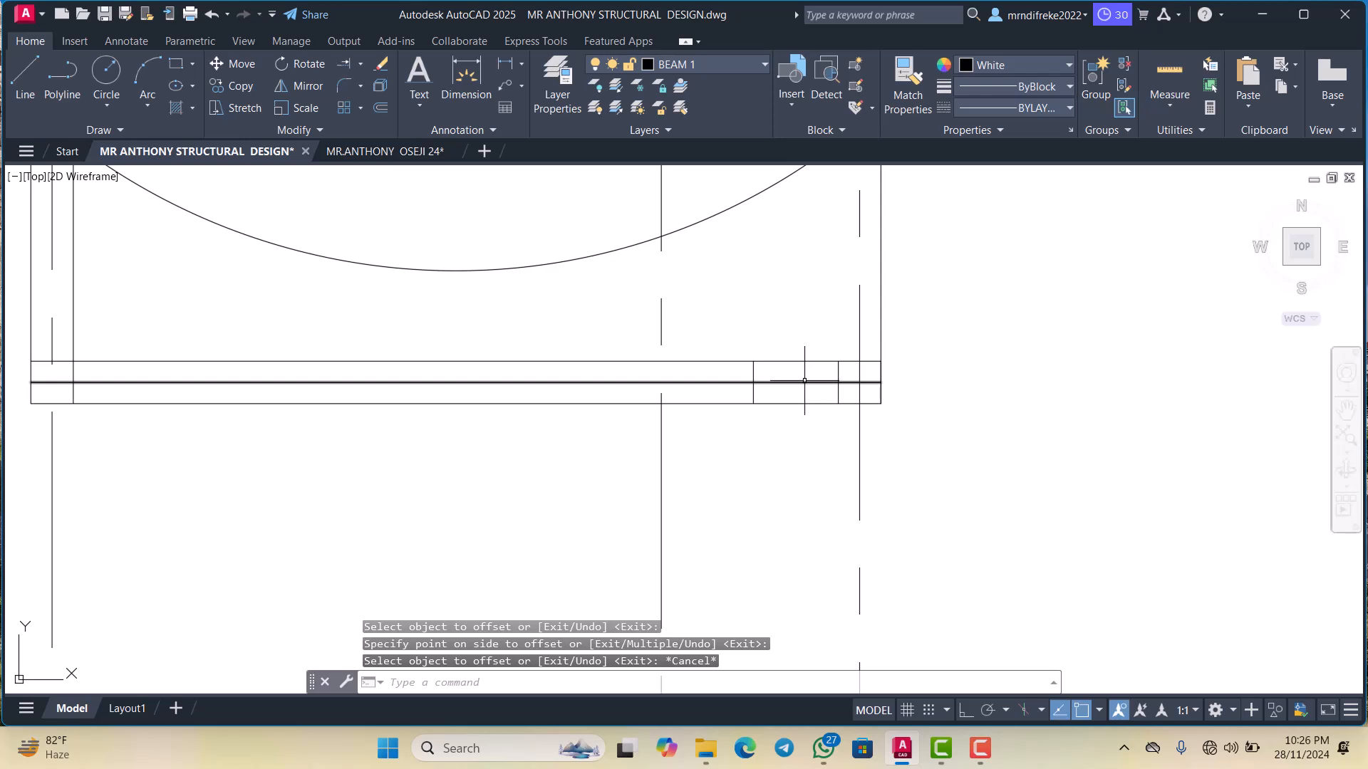
click(804, 382)
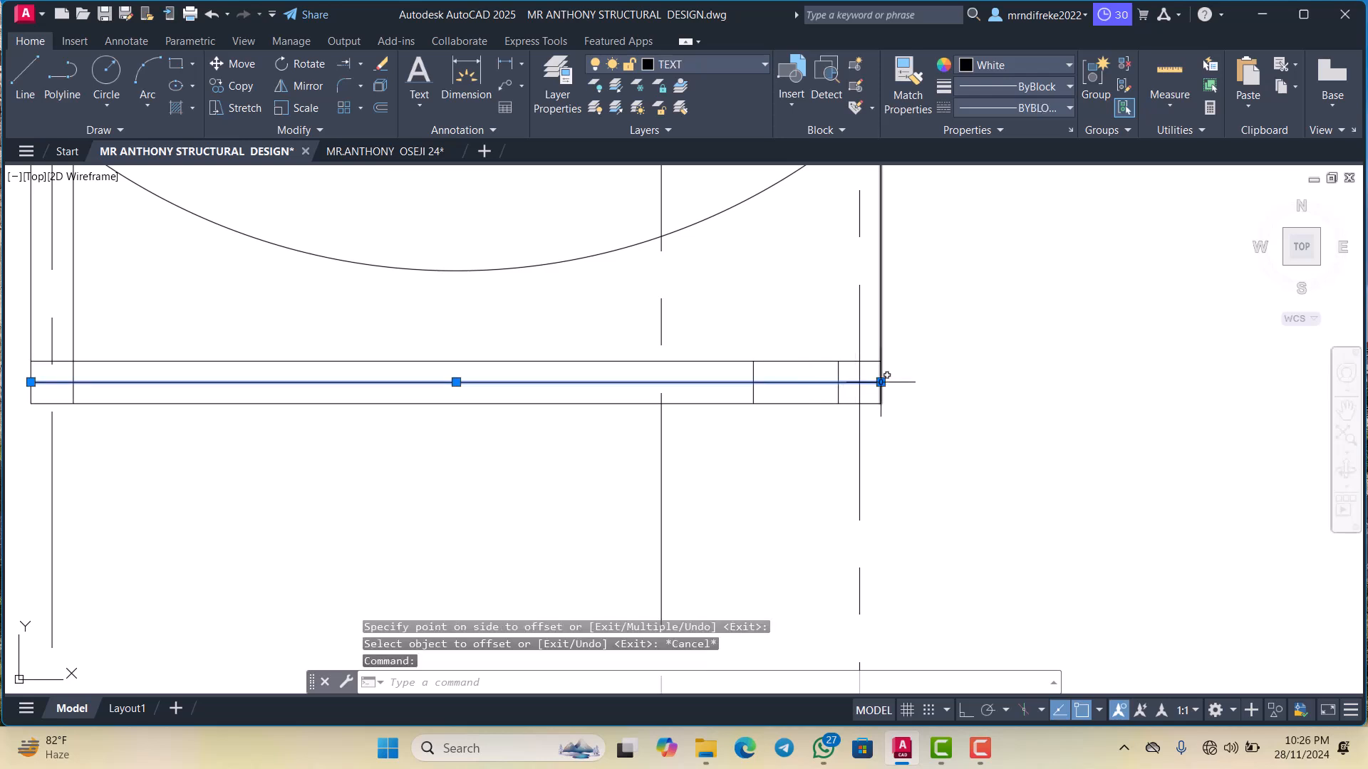
click(881, 382)
scroll(884, 382, down, 6)
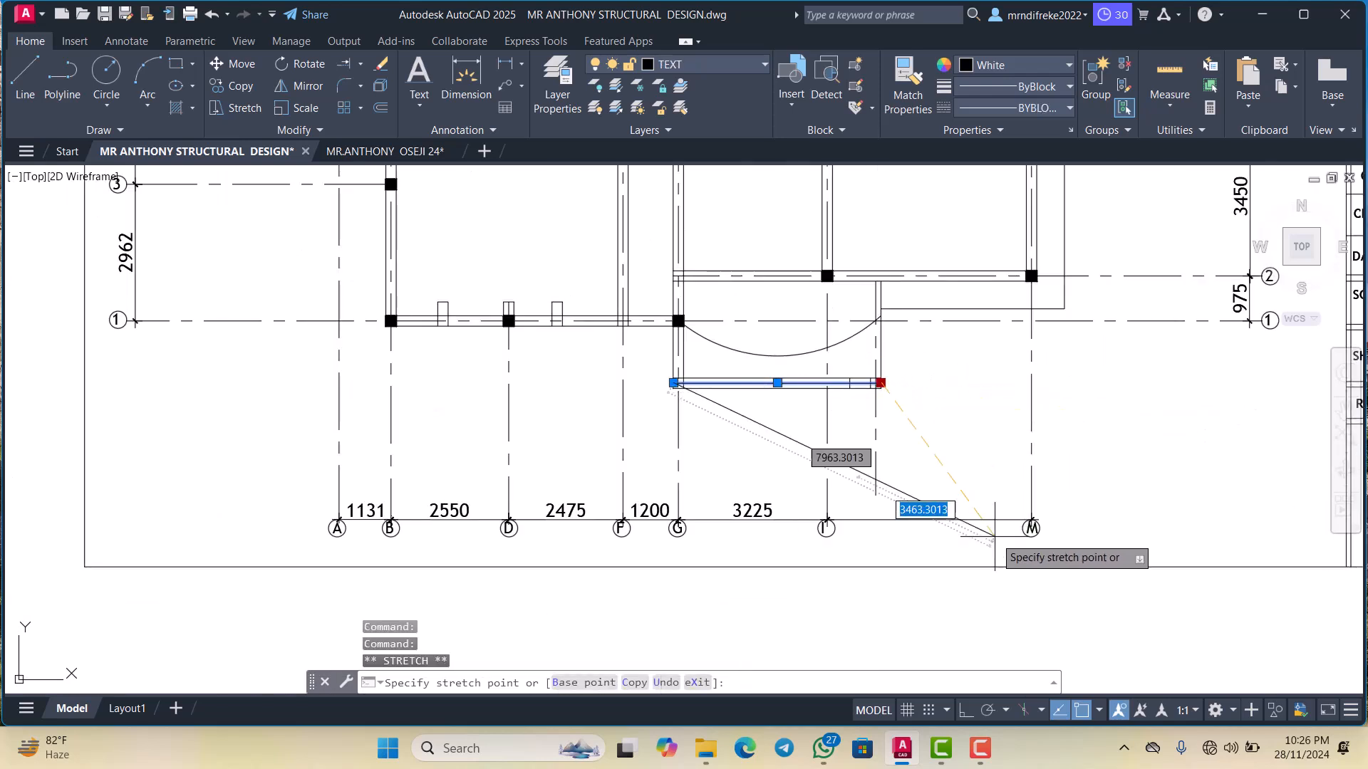
mouse_move(998, 746)
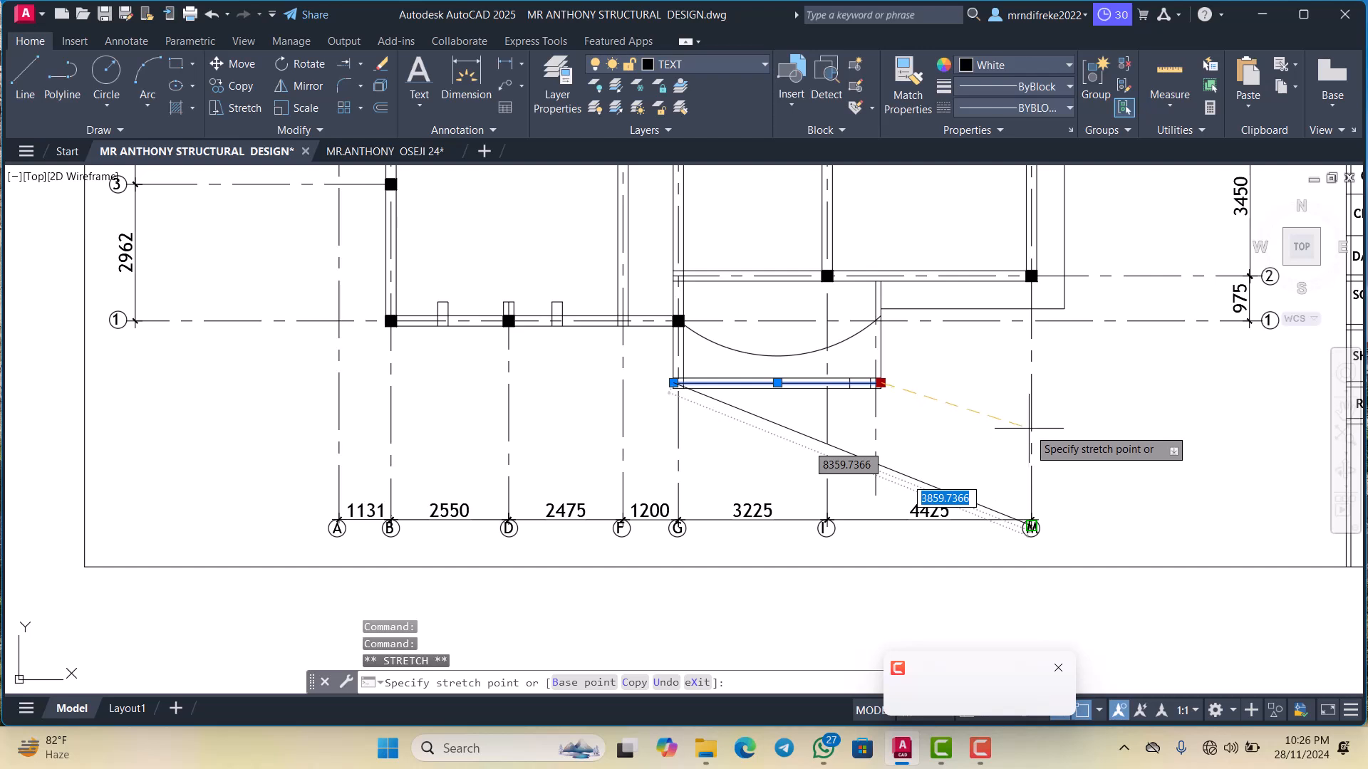
key(Escape)
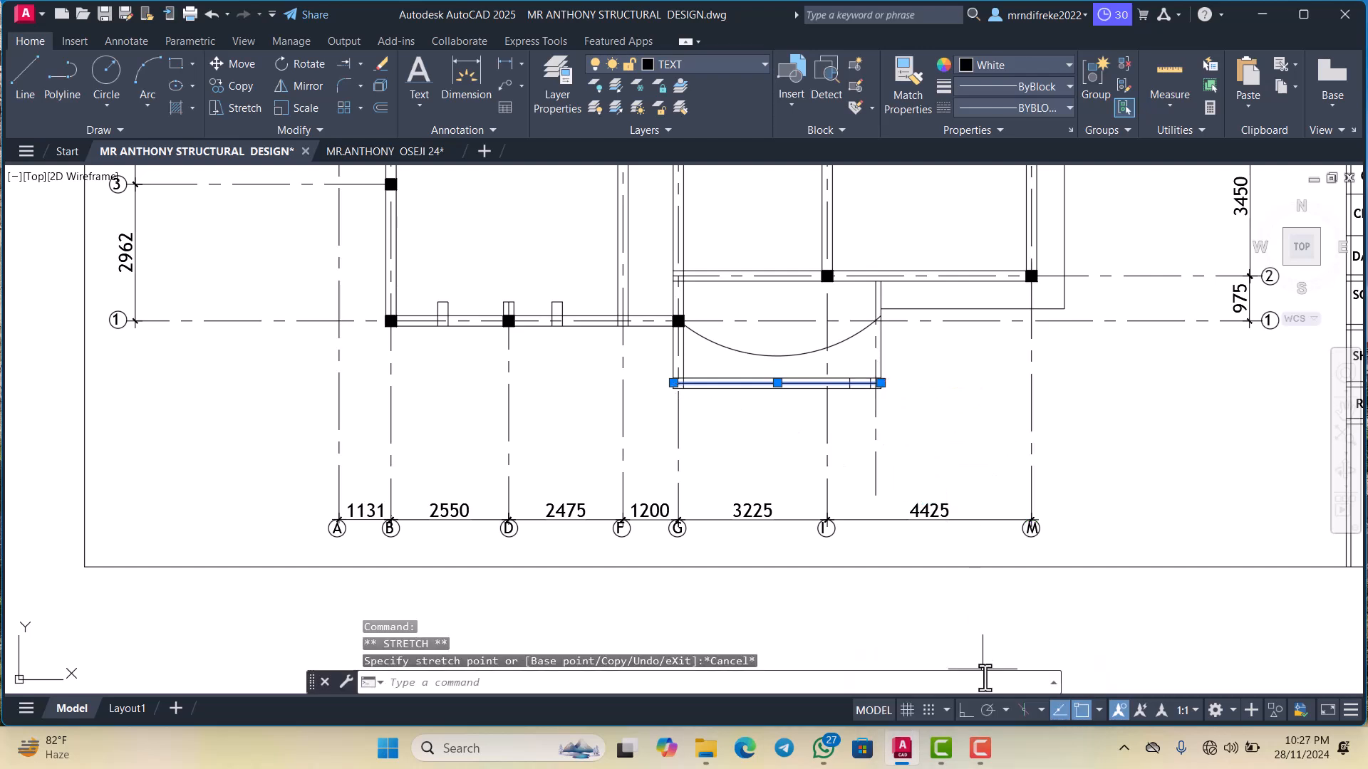
Turn Ortho on and stretch the lower entrance beam's centerline horizontally outward to the vertical grid dimensions beside grid bubble 1
click(967, 704)
scroll(883, 390, up, 8)
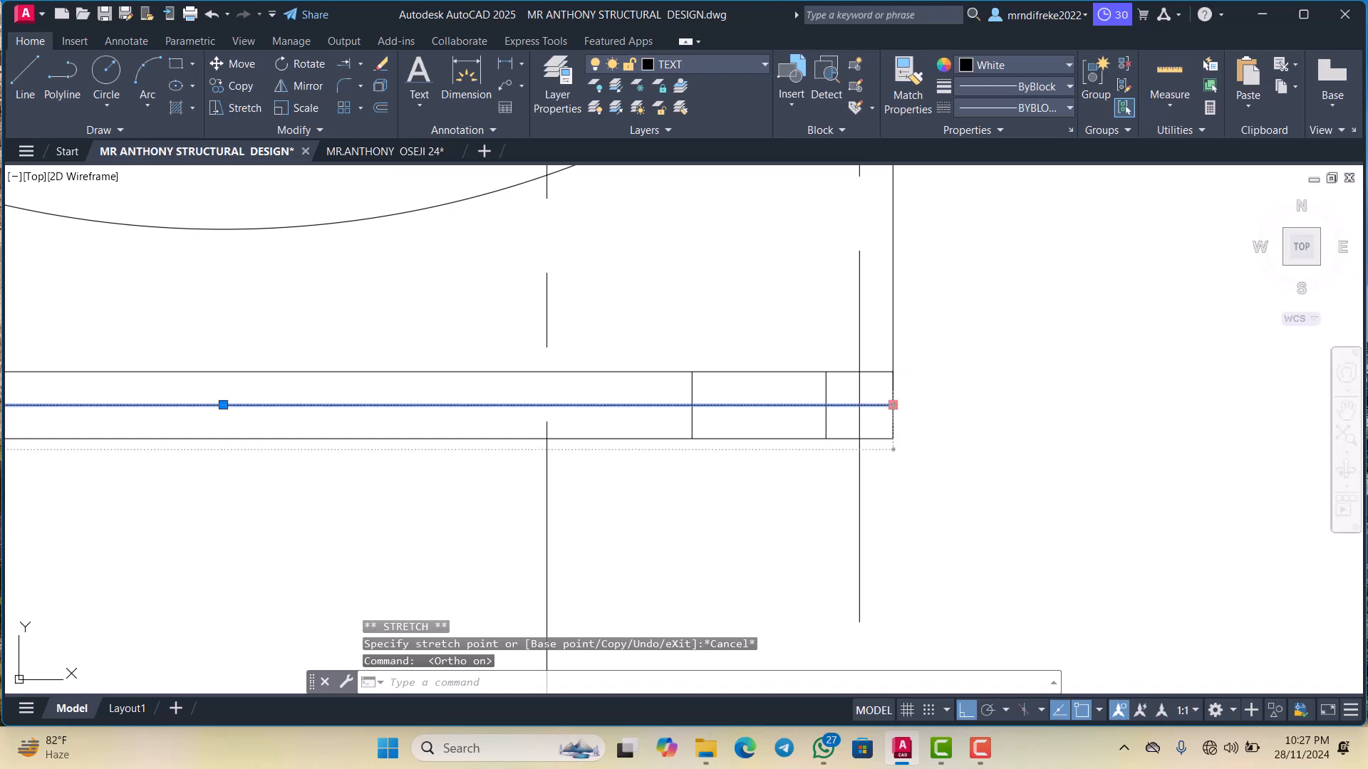
click(892, 404)
scroll(907, 400, down, 6)
scroll(961, 397, up, 3)
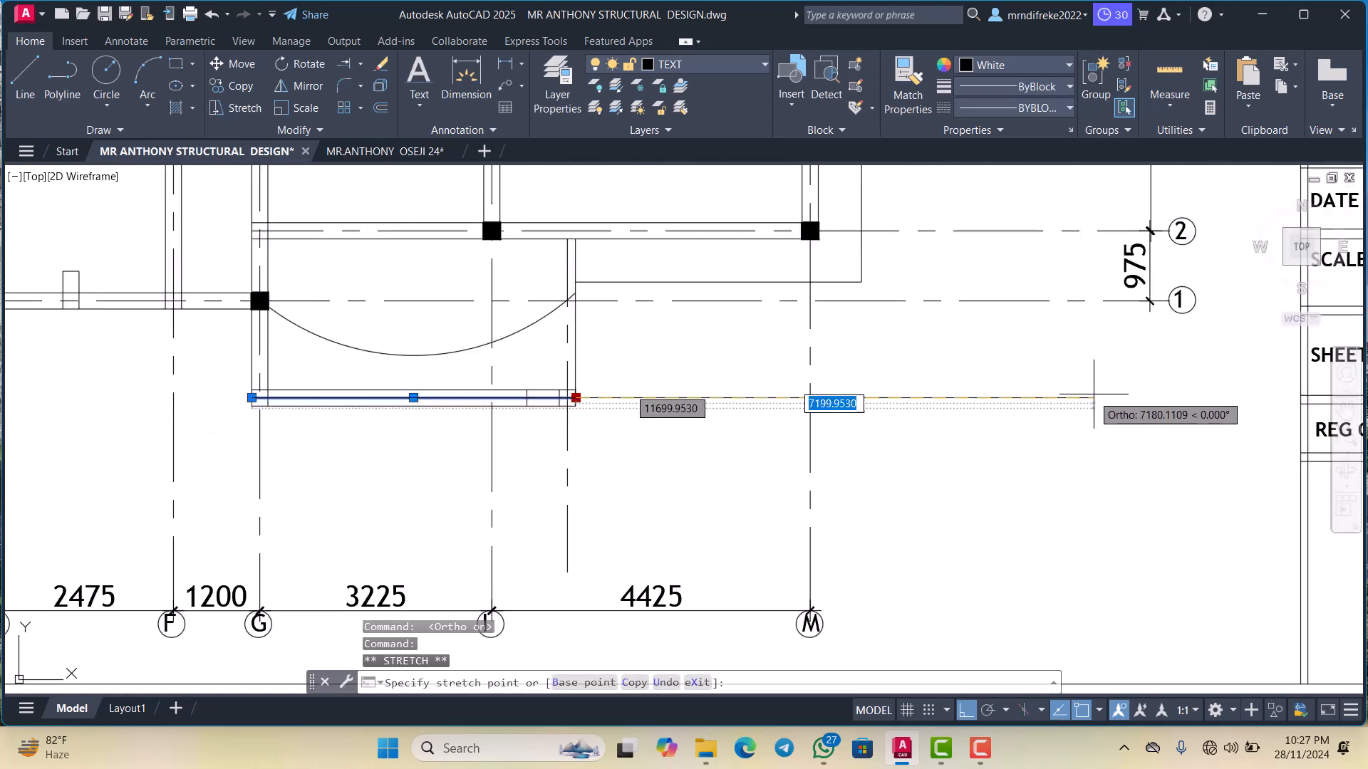
scroll(1104, 394, up, 3)
click(1177, 384)
scroll(1093, 403, down, 5)
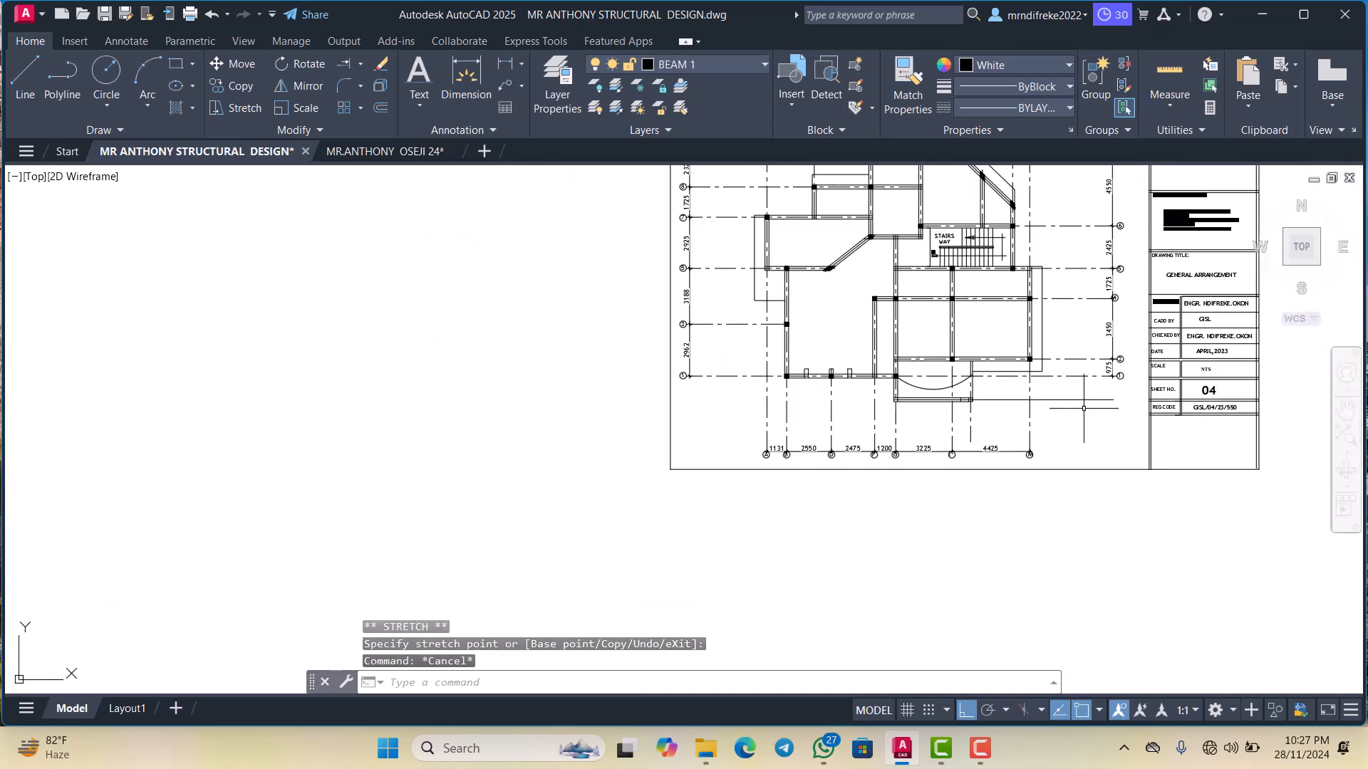
scroll(1078, 363, up, 6)
key(Escape)
Match the properties of grid line 1 onto the extended centerline of the lower entrance beam
click(1150, 373)
click(1129, 318)
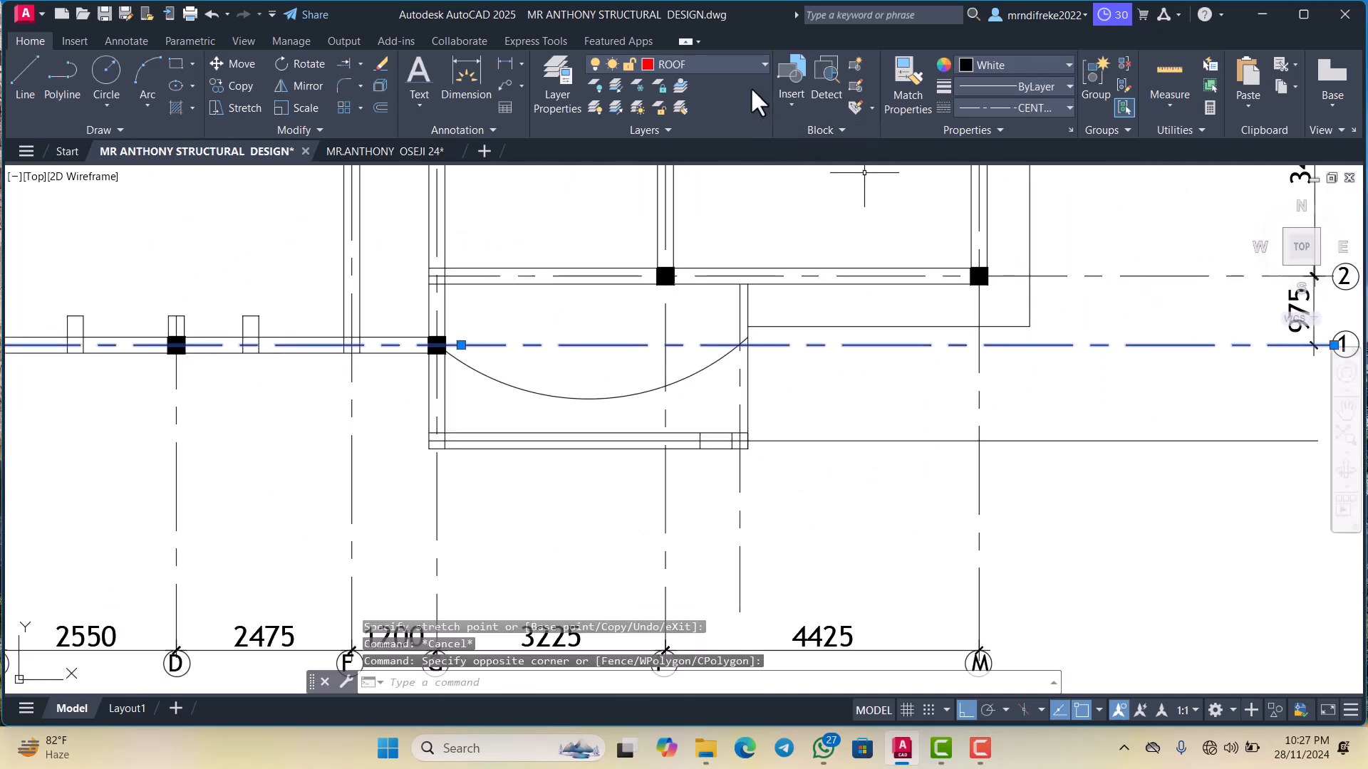
click(903, 80)
scroll(926, 320, down, 2)
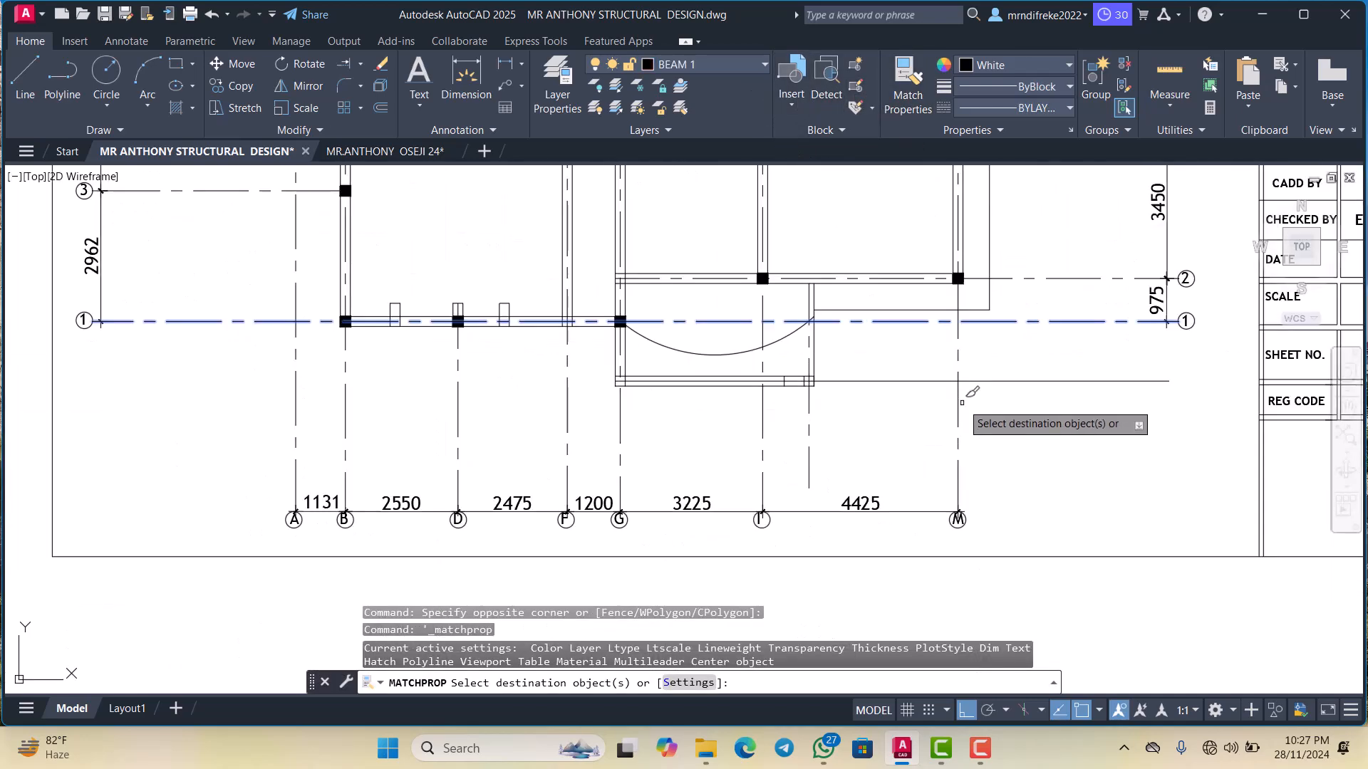
click(933, 377)
scroll(976, 375, down, 3)
scroll(1056, 370, up, 5)
key(Escape)
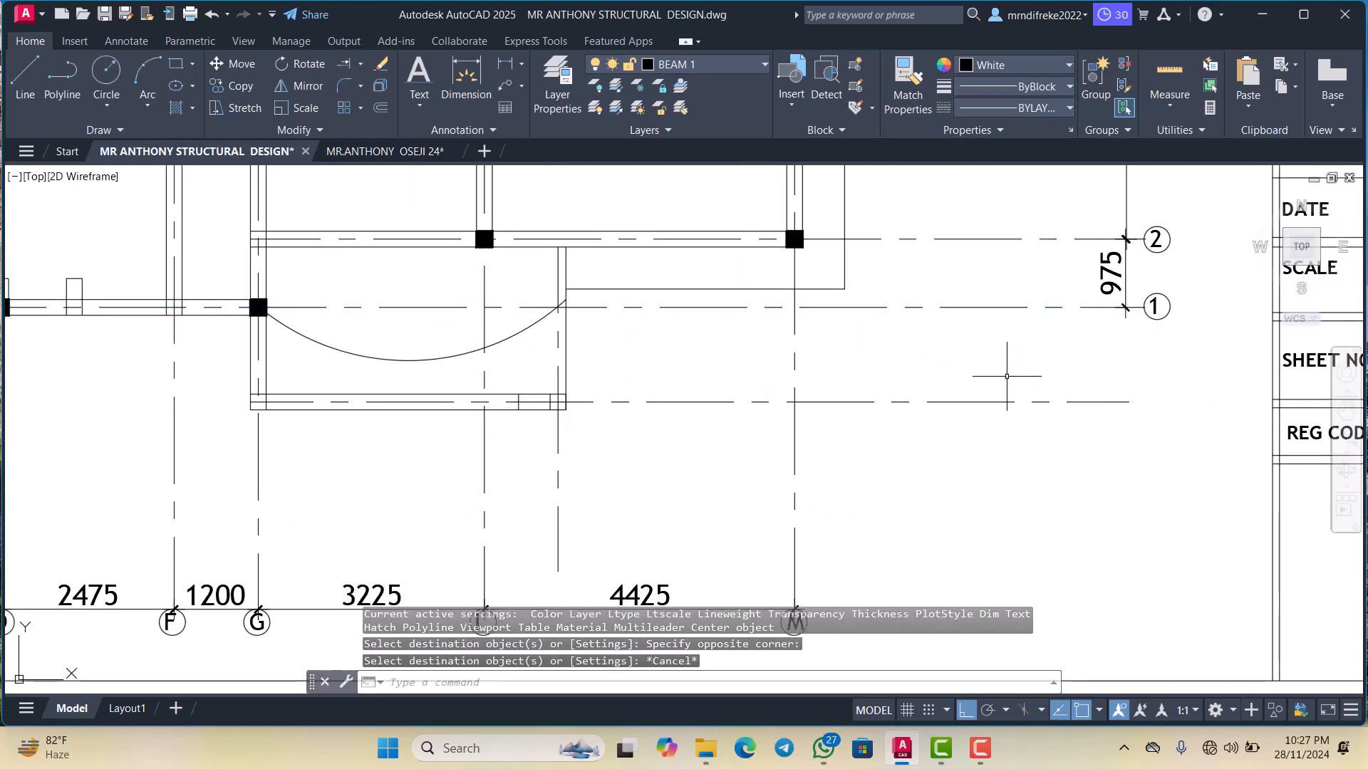
Add a linear dimension between grid line 1 and the lower entrance beam's centerline, in line with the existing vertical dimensions
scroll(1012, 378, down, 4)
scroll(1062, 370, up, 4)
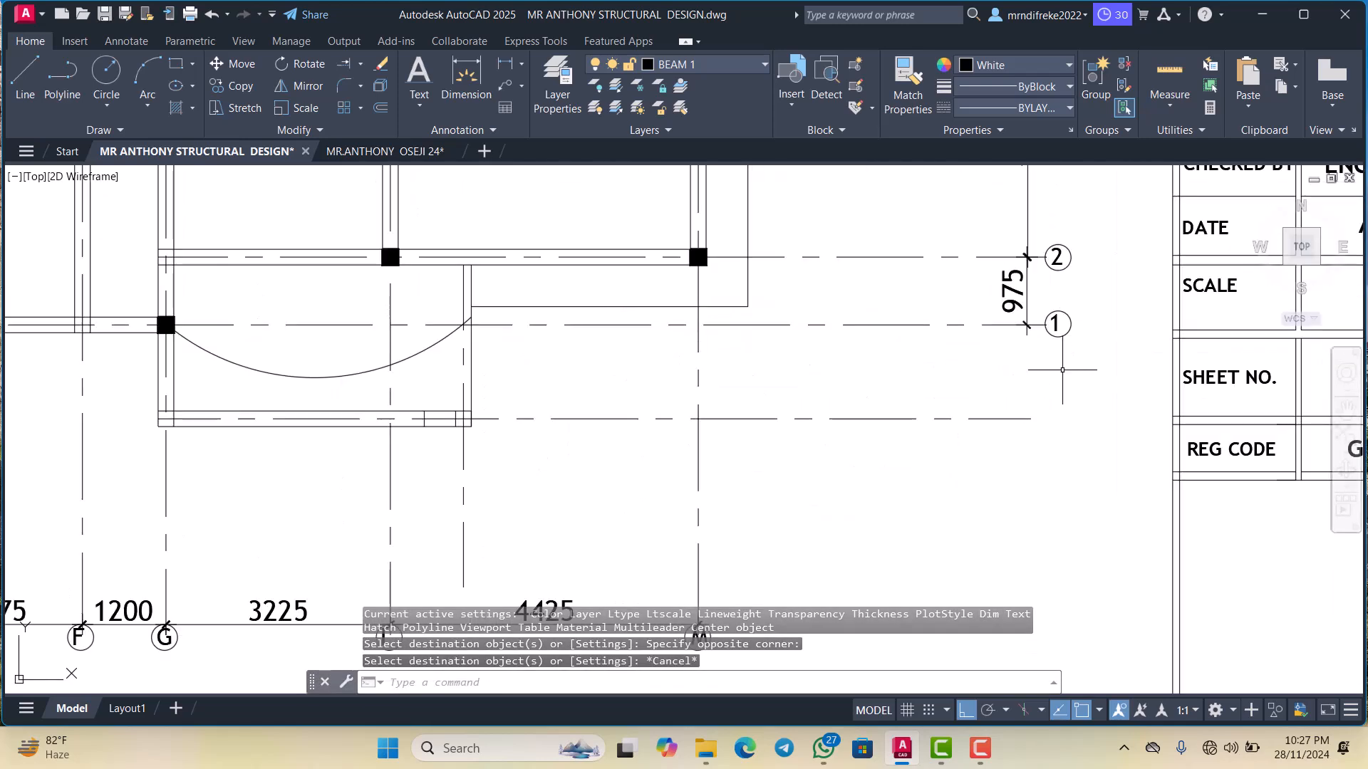
click(500, 62)
scroll(981, 332, up, 4)
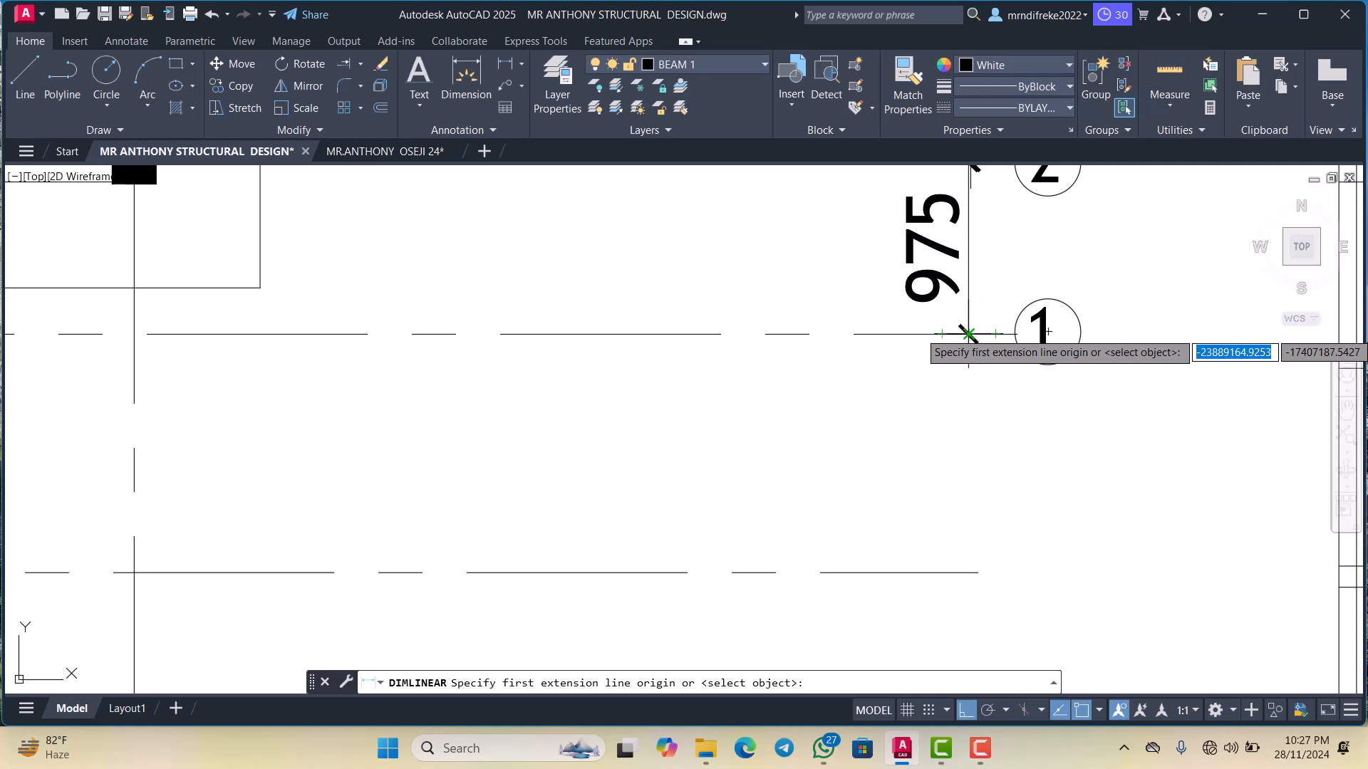
click(968, 333)
scroll(969, 513, down, 2)
scroll(964, 490, up, 2)
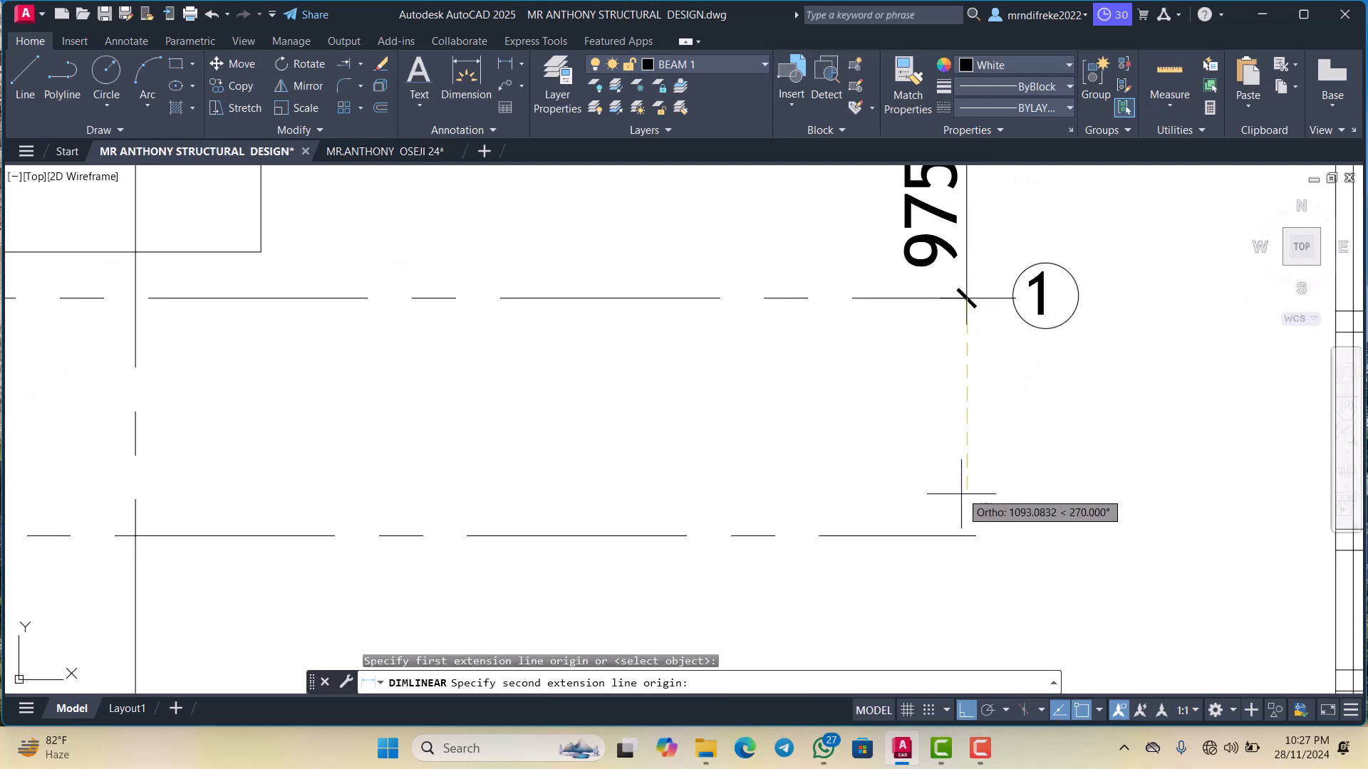
click(975, 535)
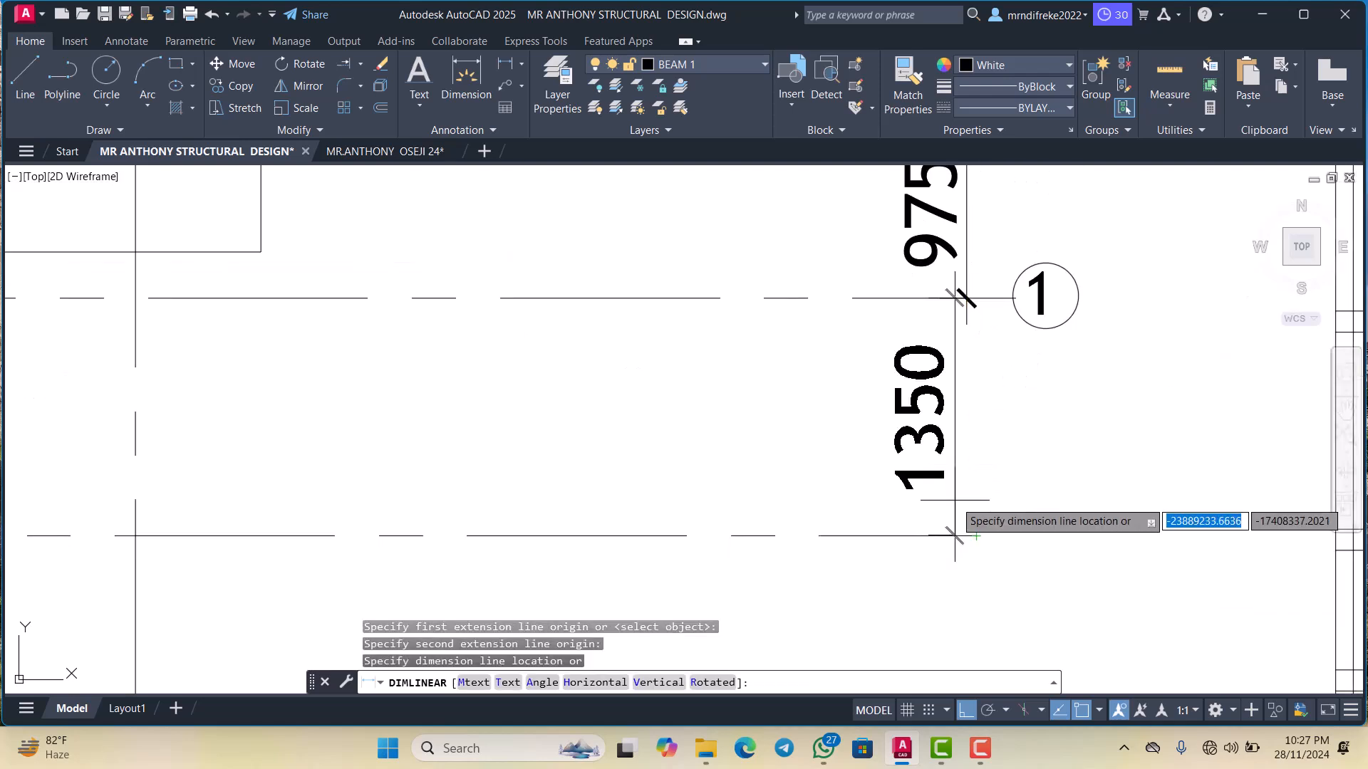
click(954, 500)
scroll(1047, 390, down, 2)
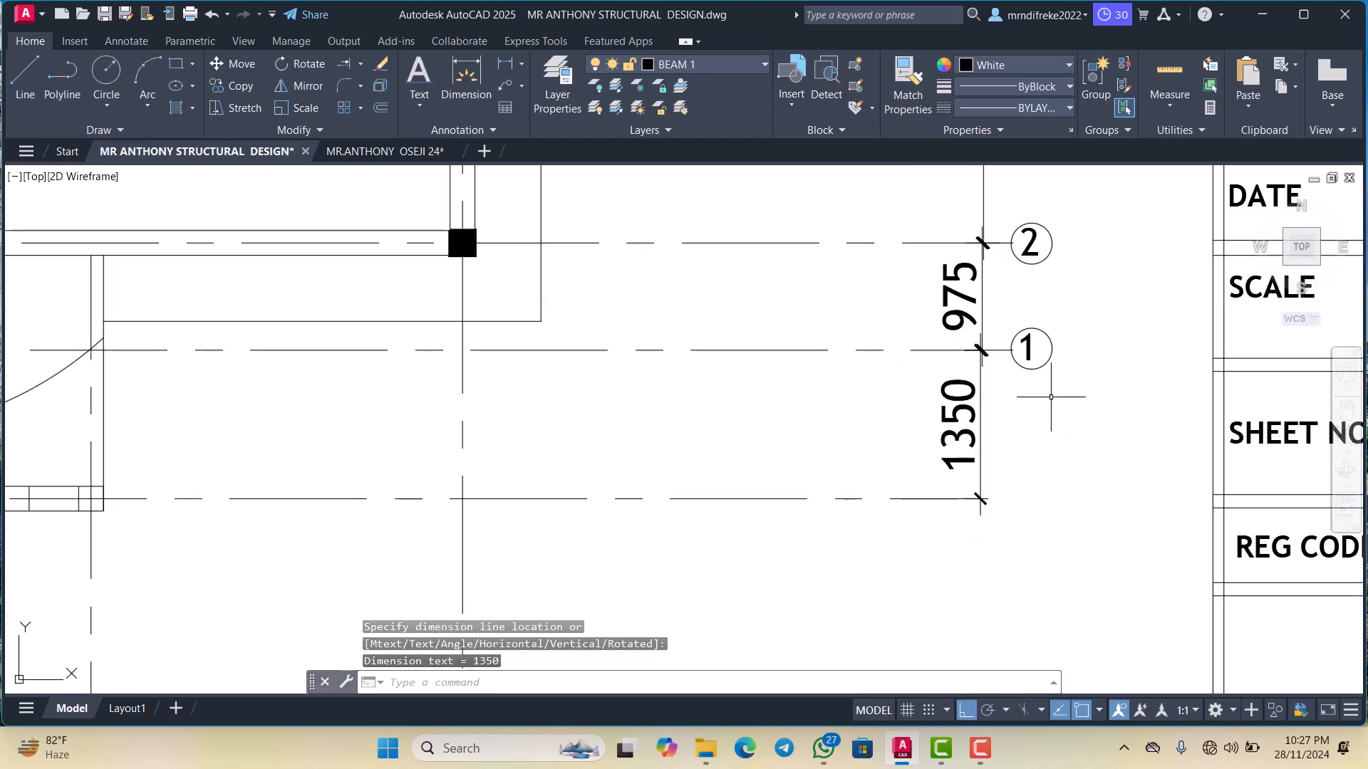
Copy grid bubble 1 with its number straight down, Ortho on, to the outer end of the lower entrance beam's centerline
scroll(1058, 383, up, 2)
click(1059, 383)
click(1007, 269)
right_click(1006, 282)
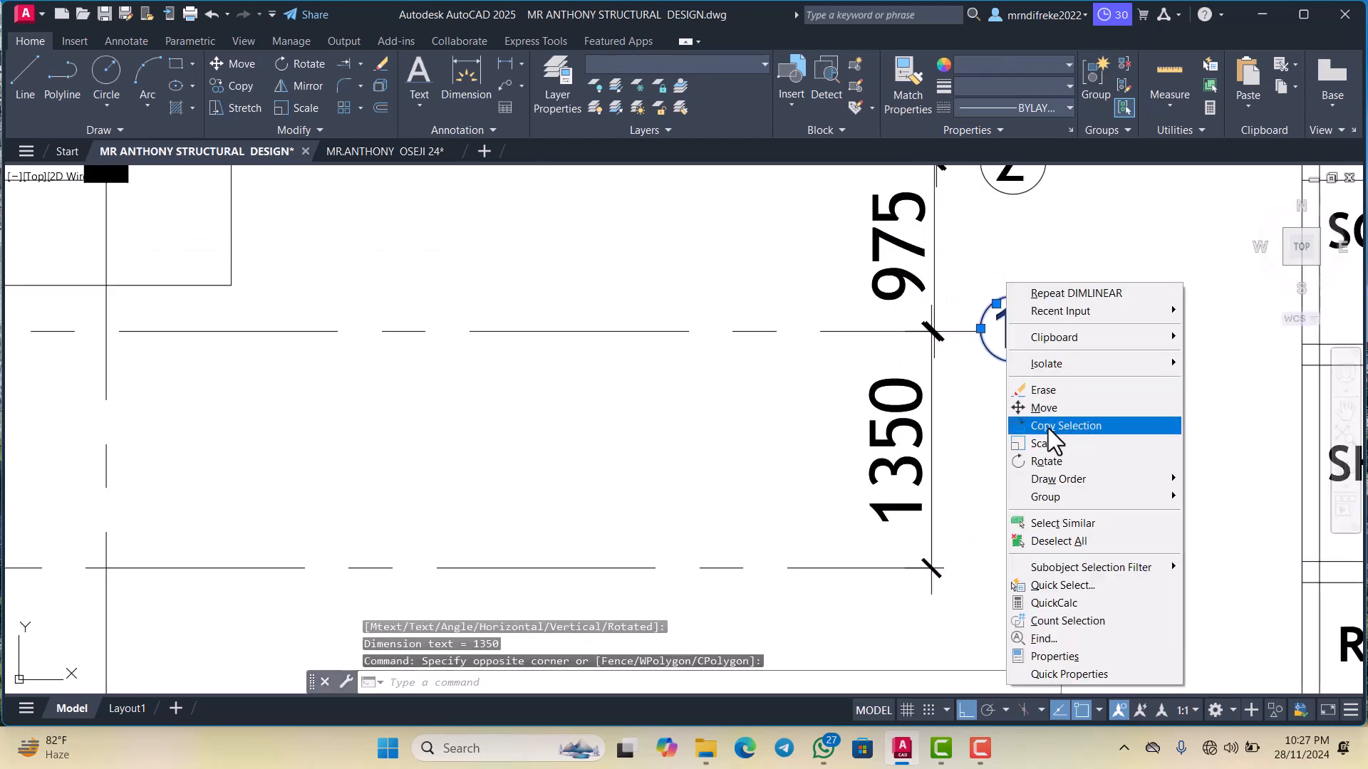
click(1048, 425)
click(1025, 343)
scroll(1023, 367, down, 2)
scroll(1022, 509, up, 2)
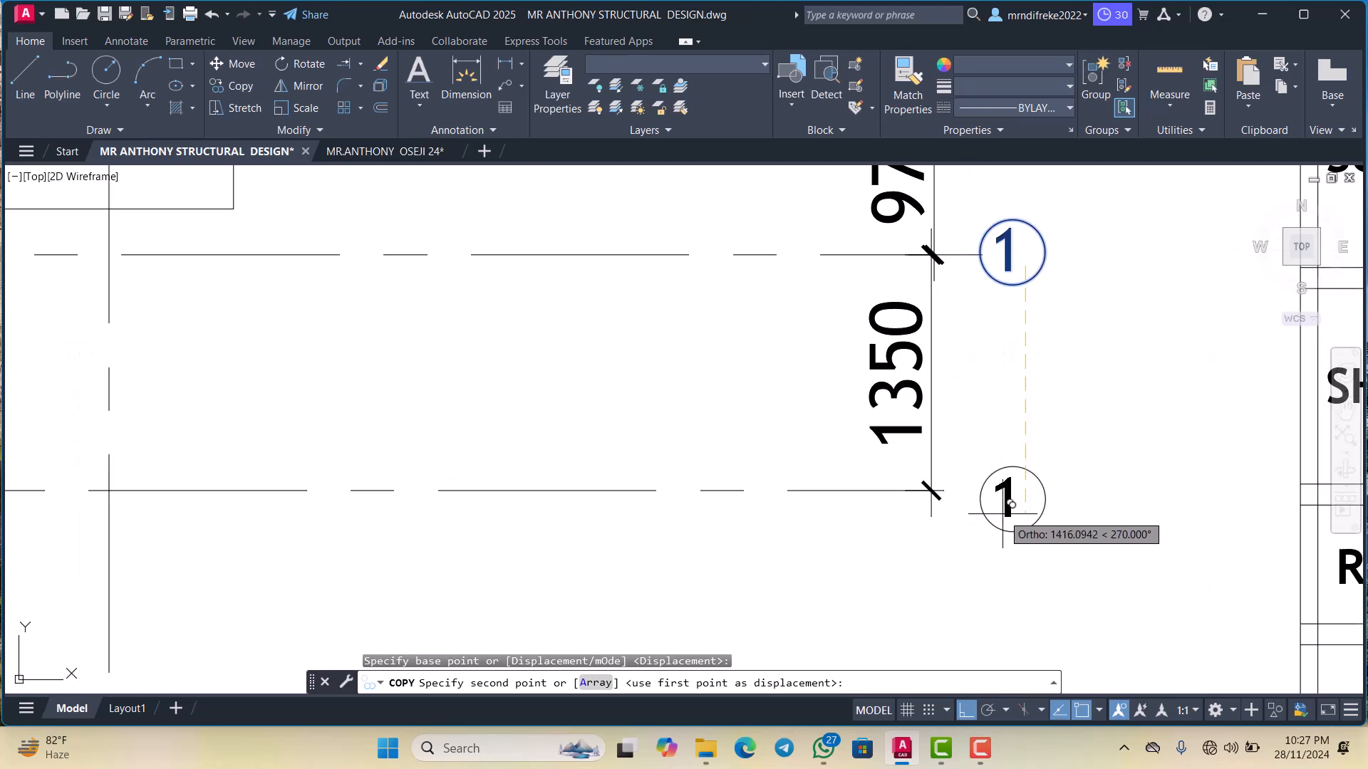
click(966, 710)
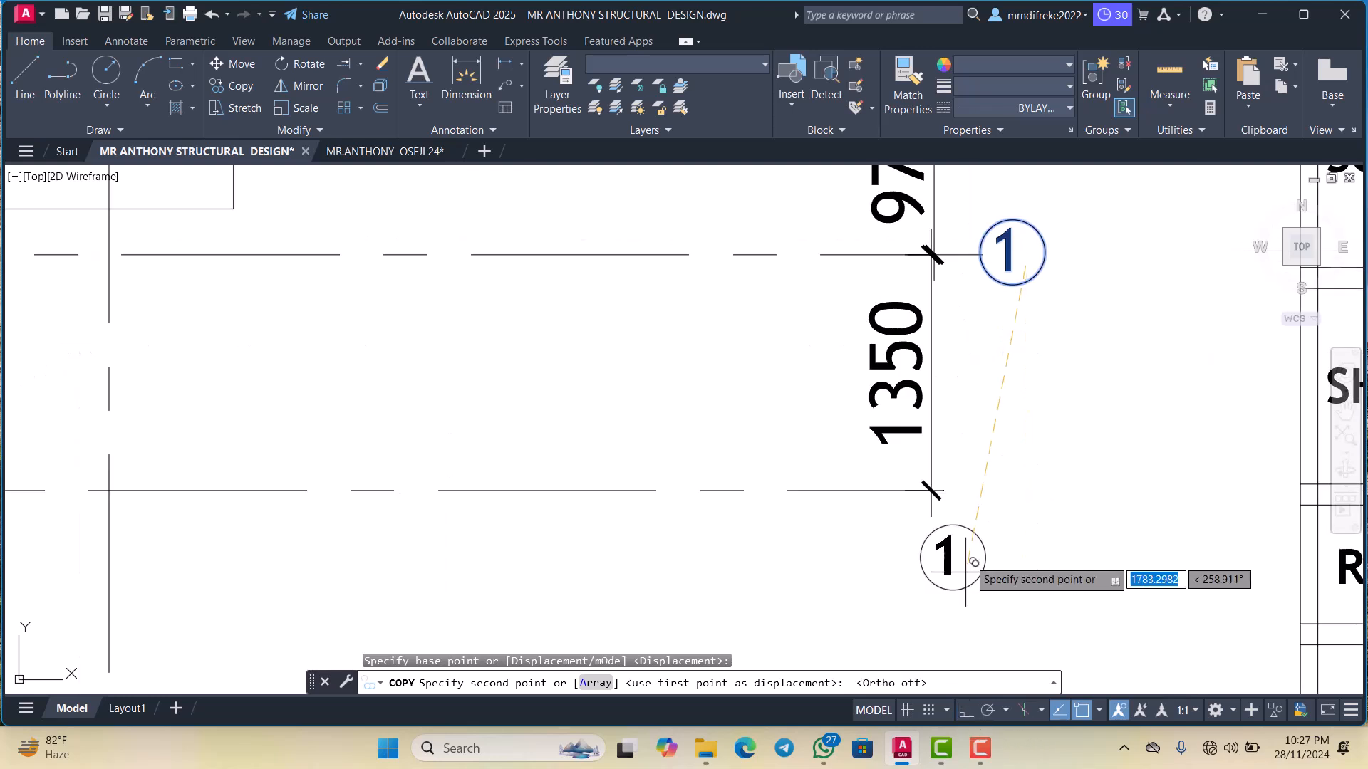
scroll(1001, 485, down, 4)
scroll(1013, 485, up, 4)
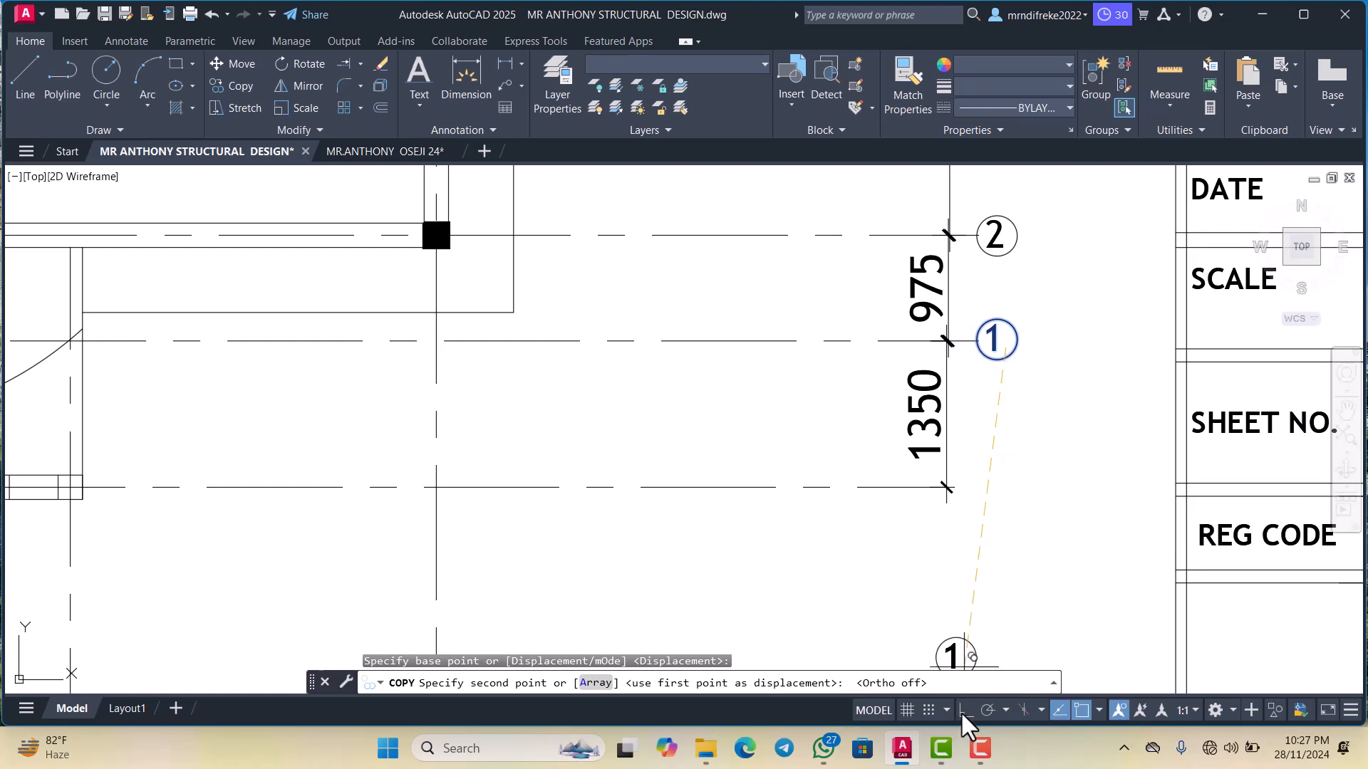
scroll(997, 515, up, 4)
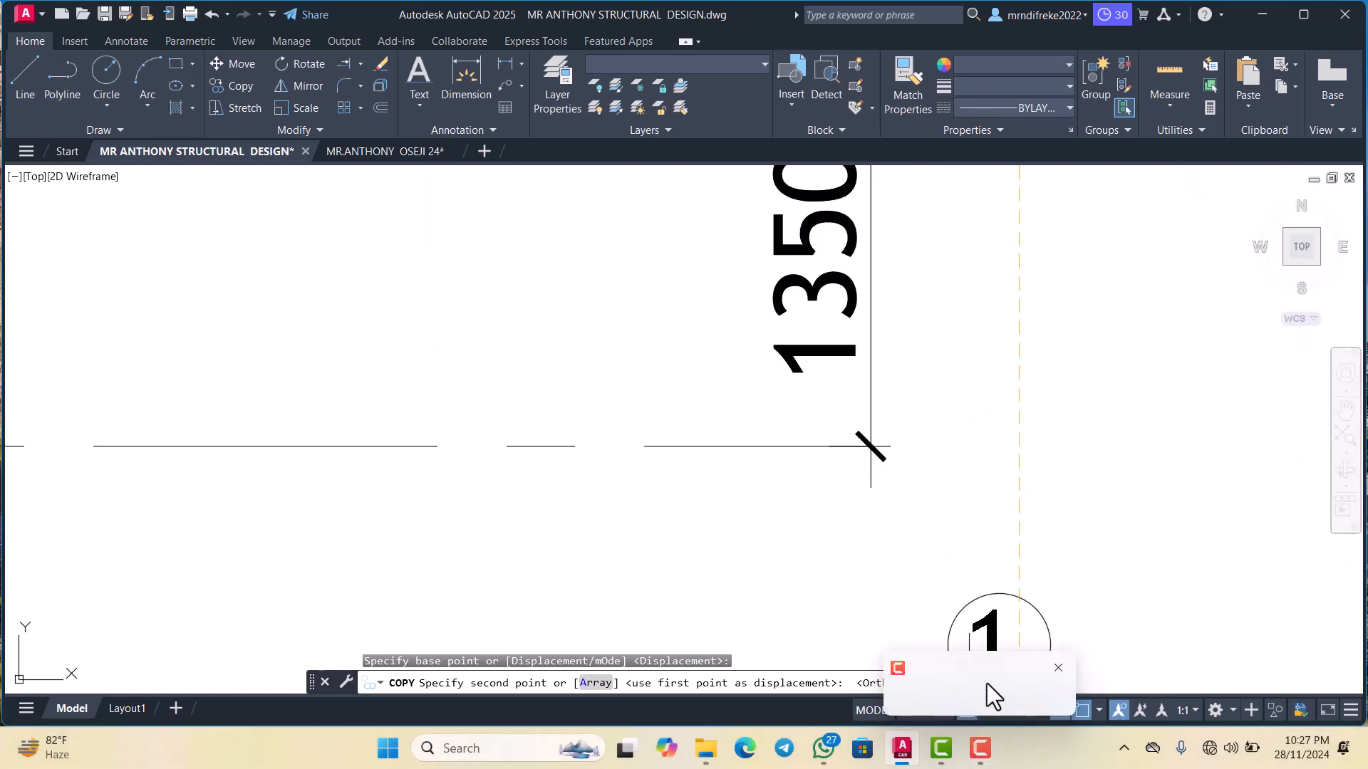
scroll(1016, 397, down, 5)
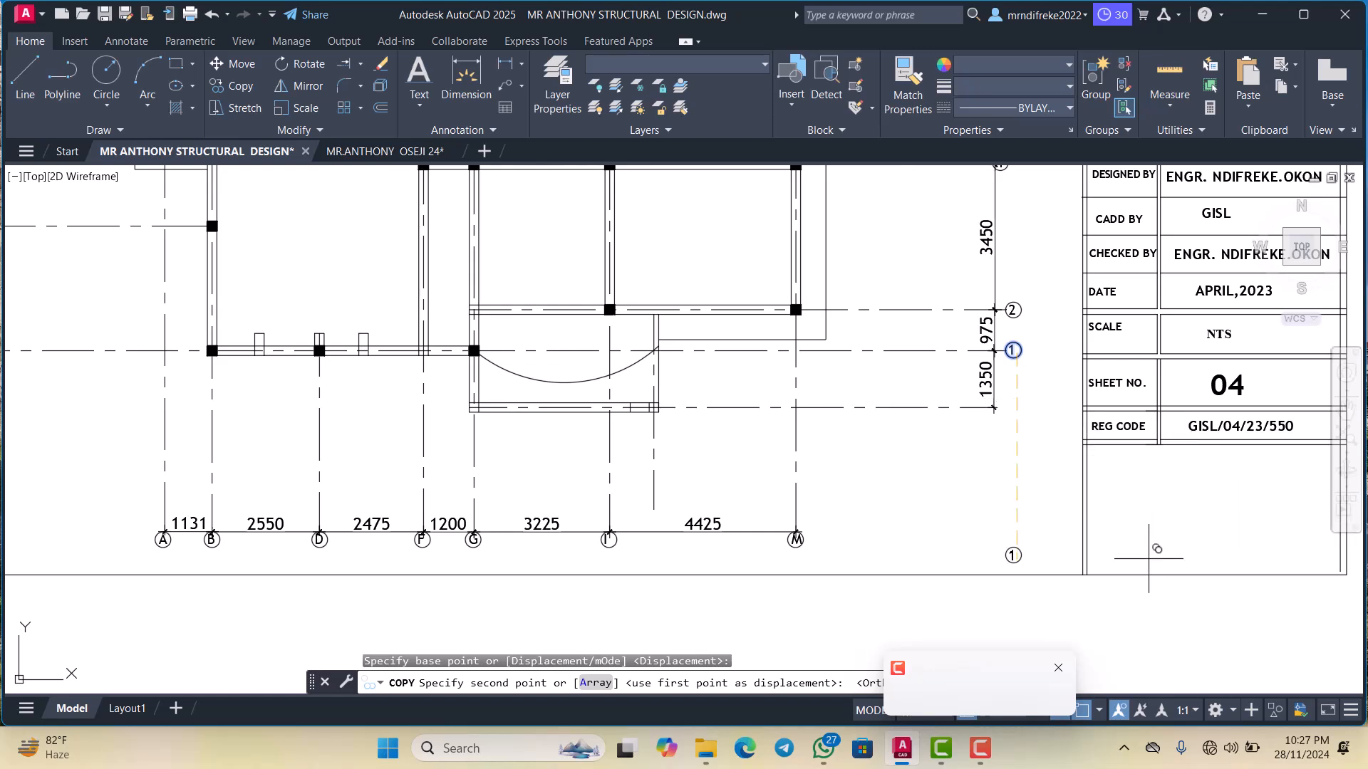
click(965, 711)
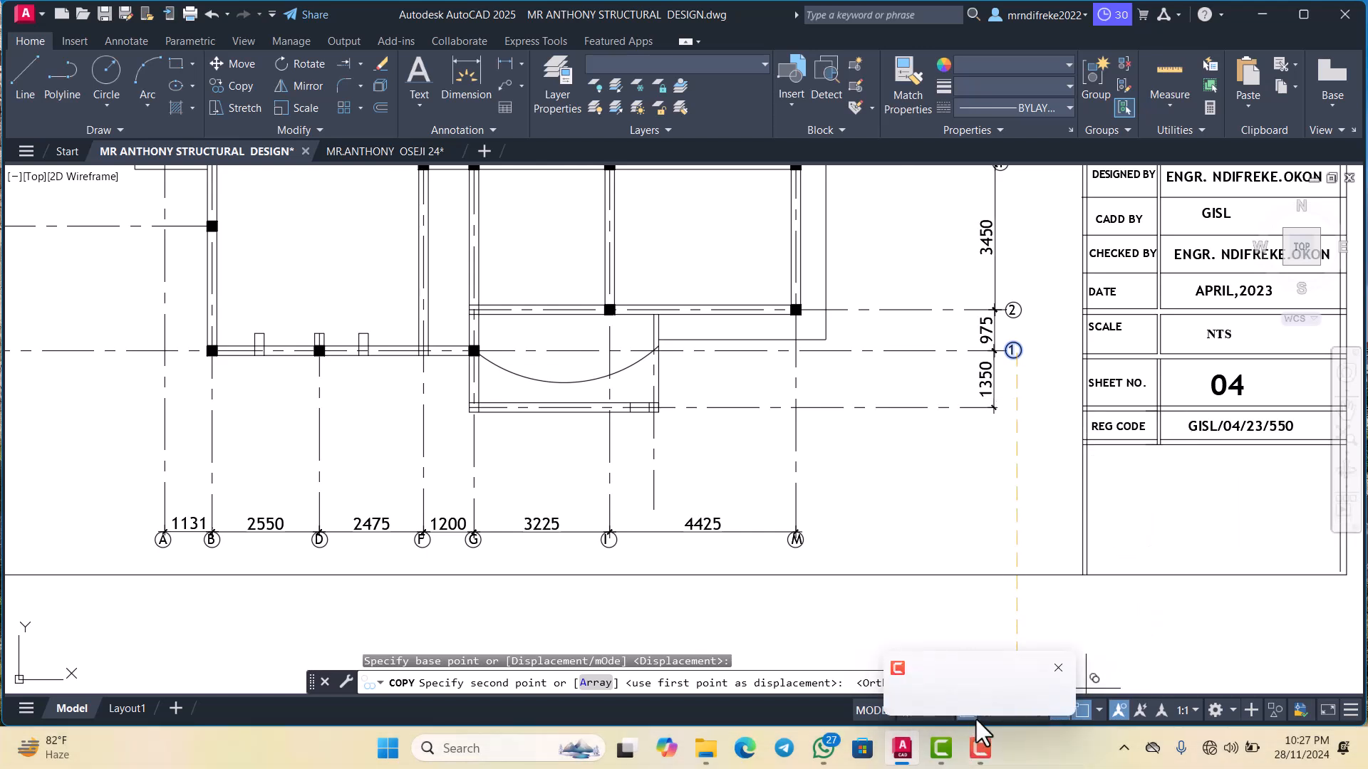
mouse_move(907, 729)
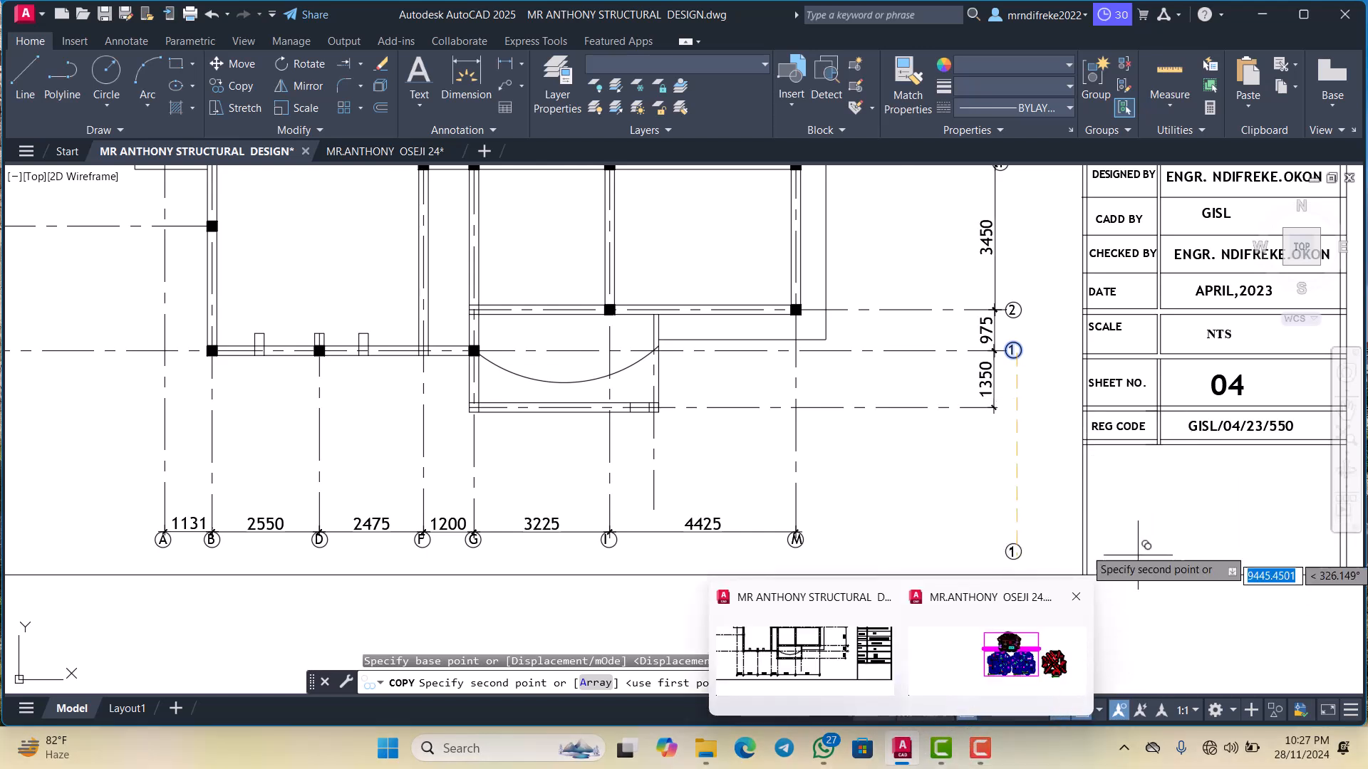
scroll(998, 456, down, 3)
scroll(1001, 442, up, 7)
scroll(1001, 442, up, 2)
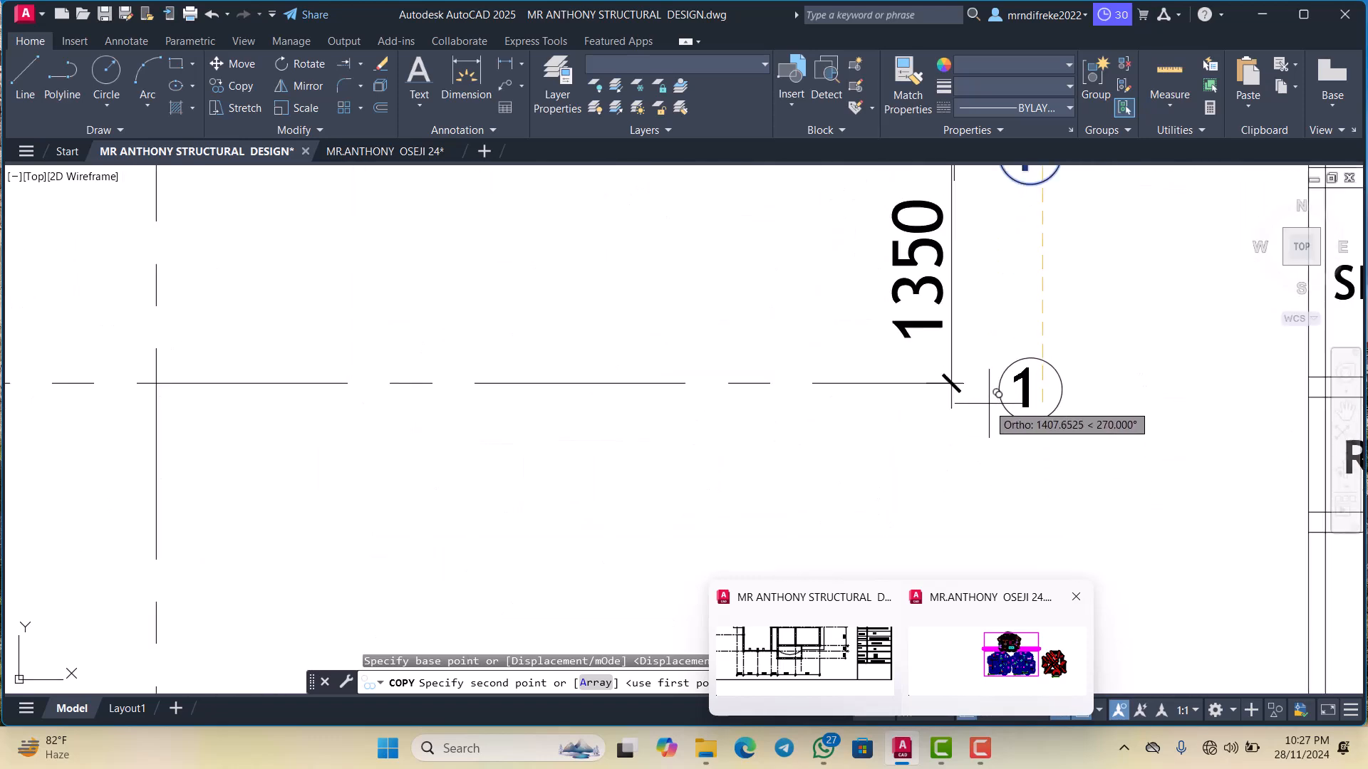
key(Escape)
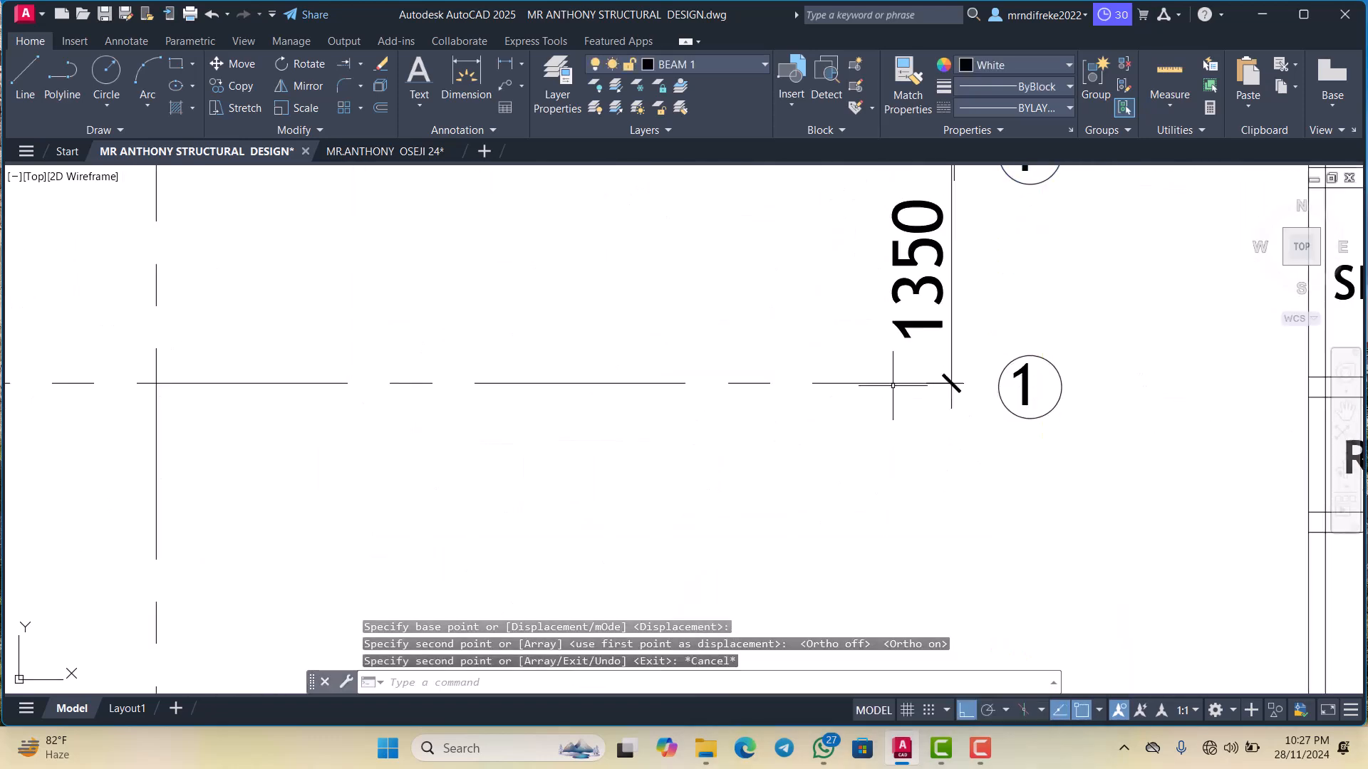
Stretch the lower entrance beam's centerline to the centre of the copied bubble and trim the part inside the circle
click(893, 385)
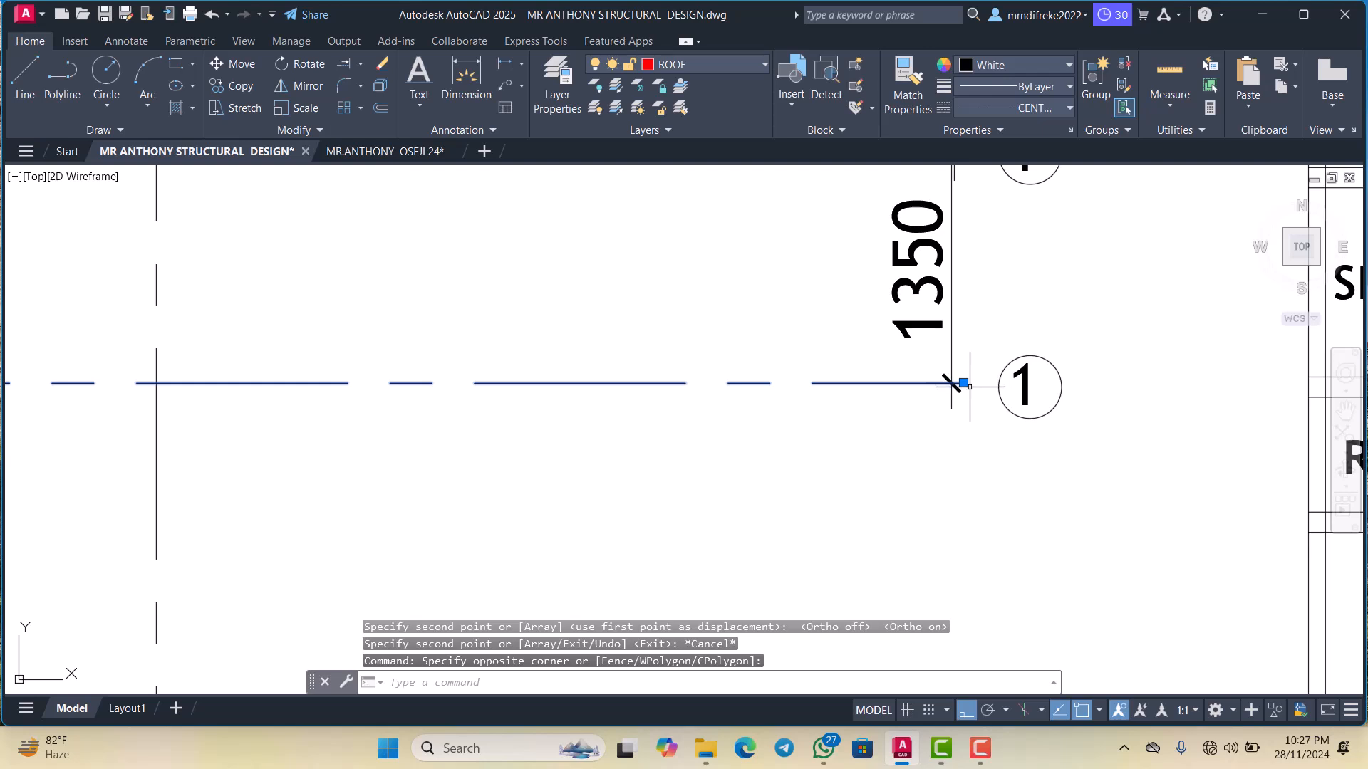
click(963, 384)
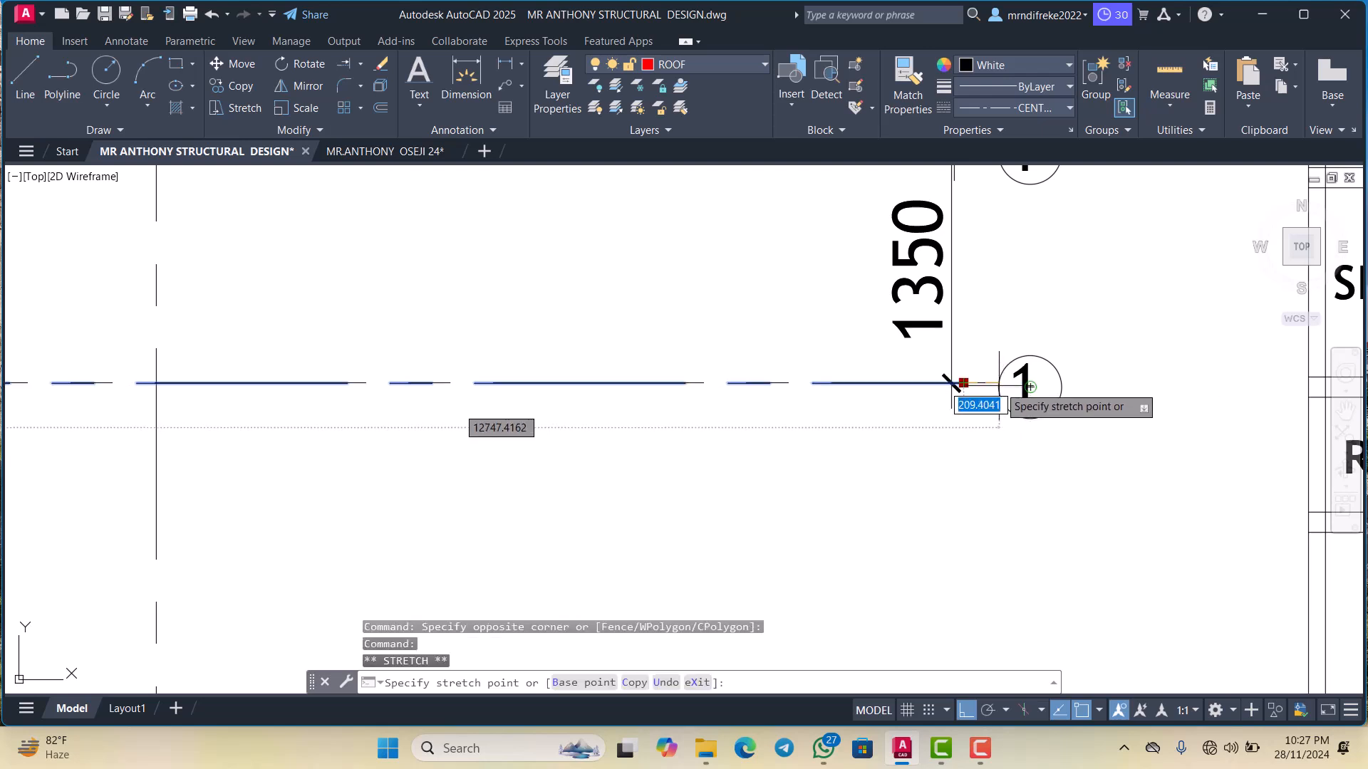
key(Escape)
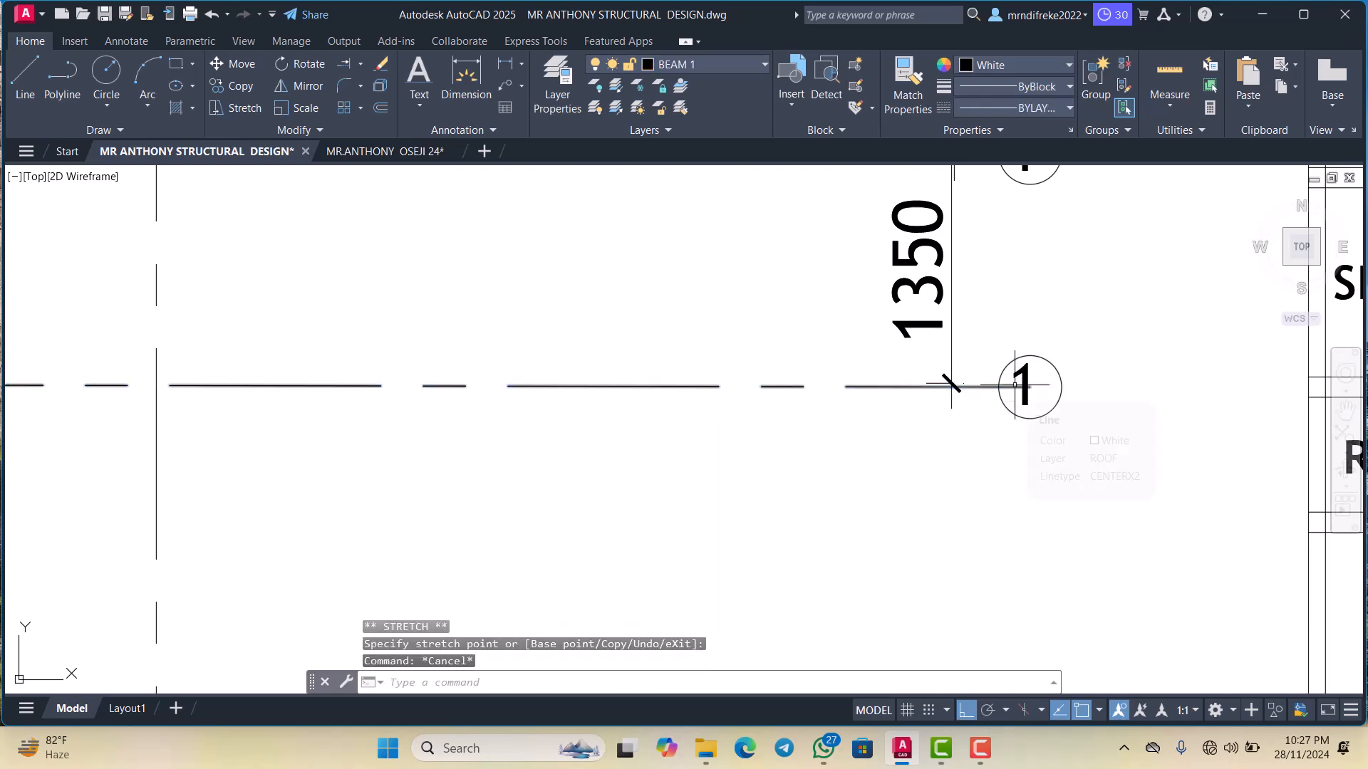
text(TR)
key(Return)
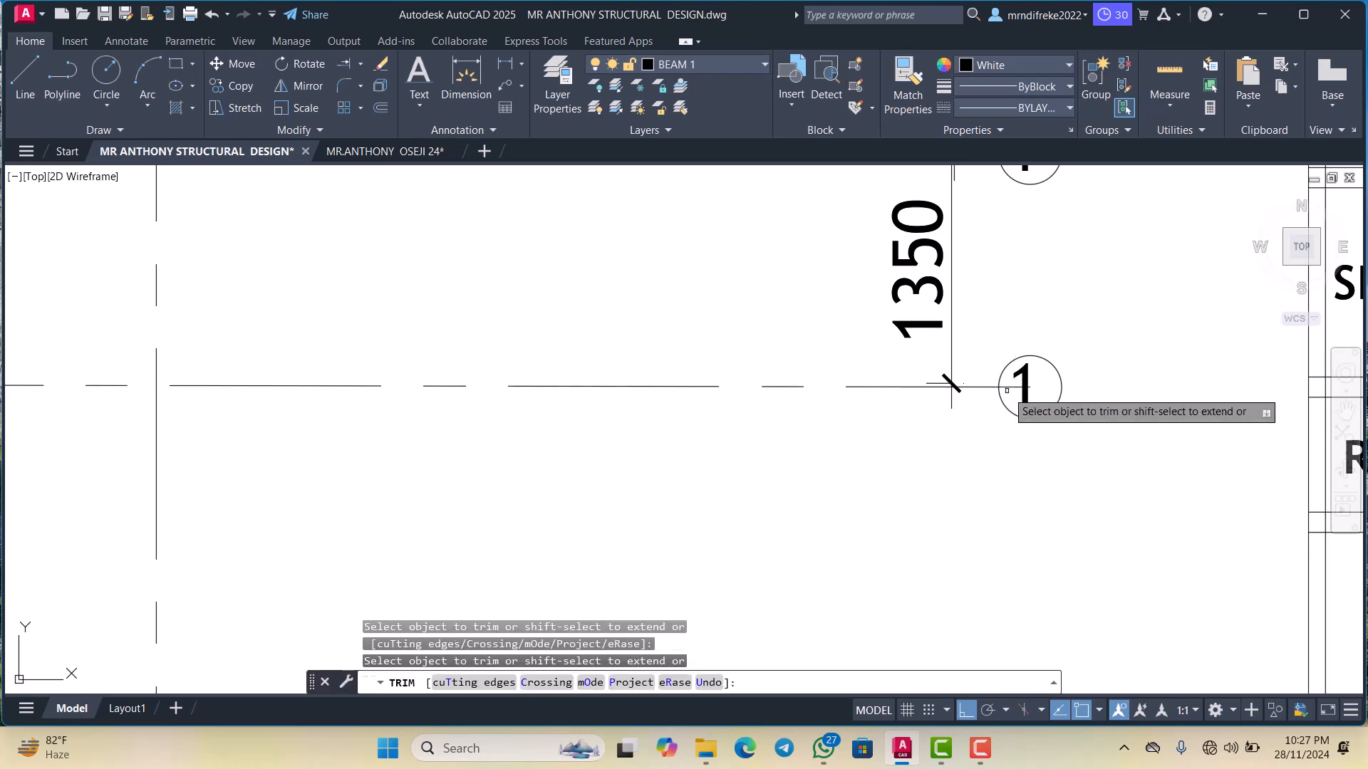
click(1006, 390)
key(Return)
key(Escape)
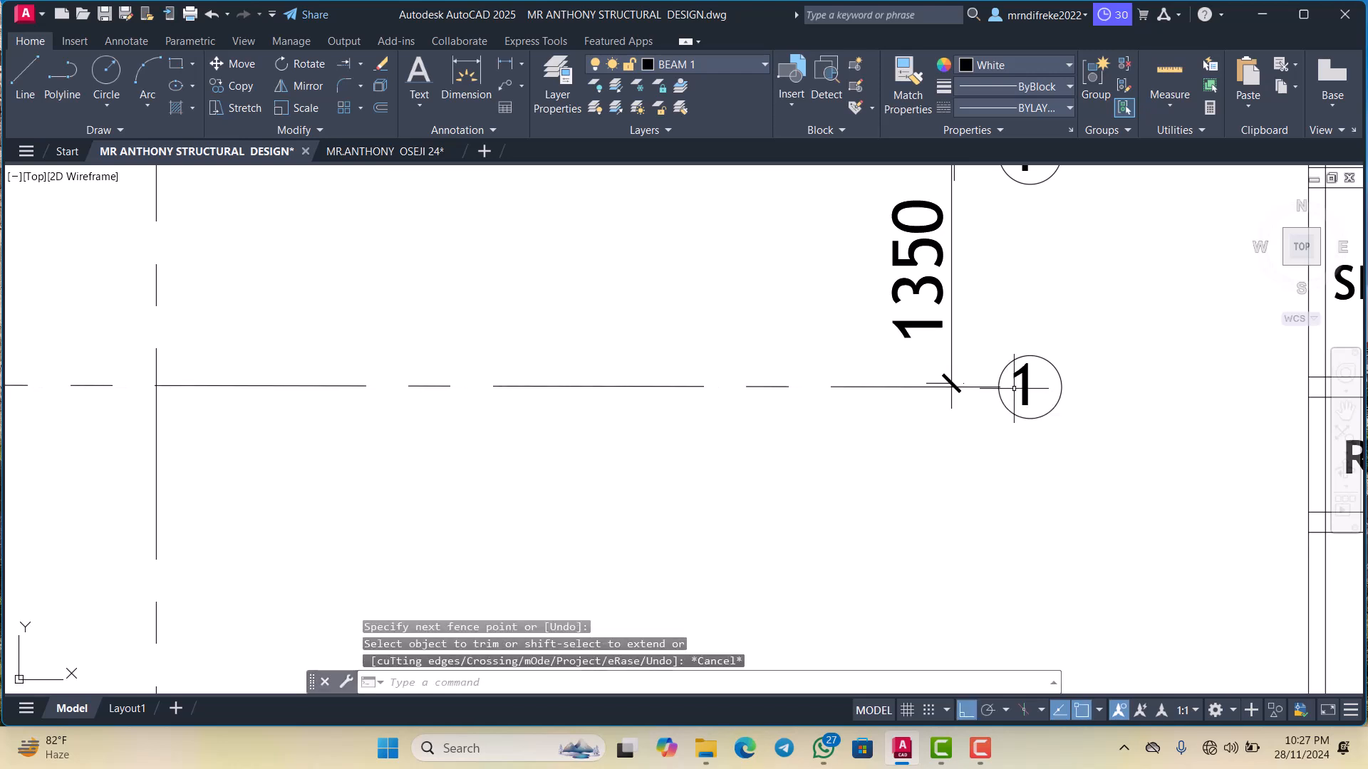
Change the number in the copied grid bubble to 1'
click(1020, 377)
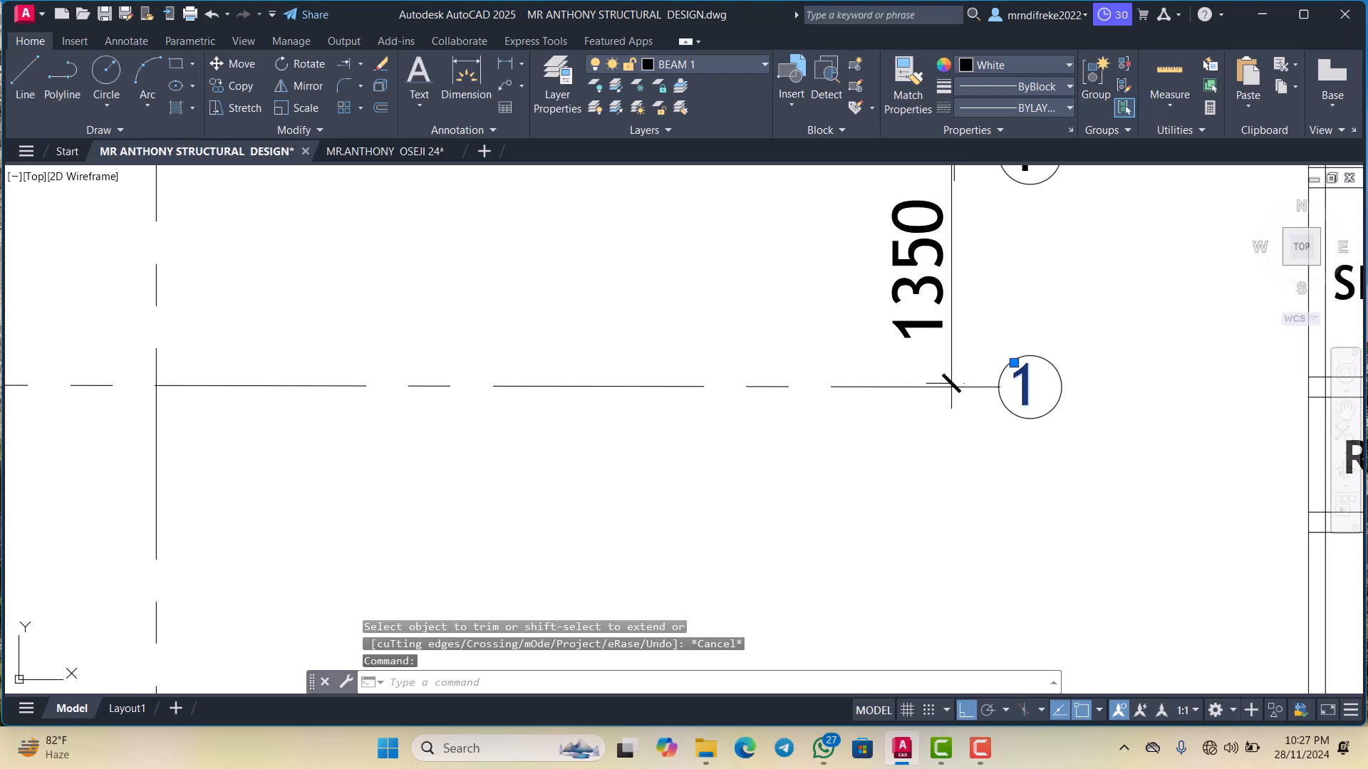
double_click(1023, 385)
scroll(1030, 374, up, 2)
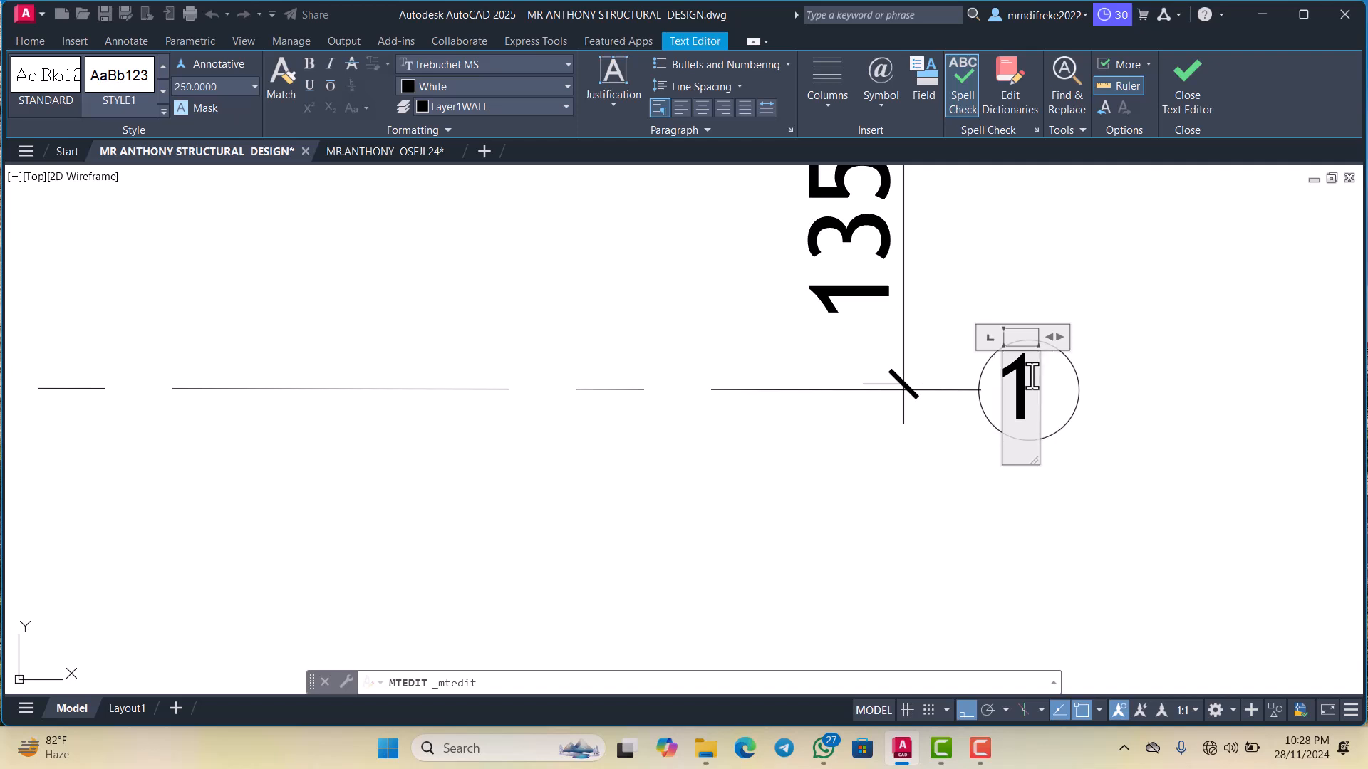
scroll(1039, 420, down, 2)
click(1032, 481)
scroll(984, 383, up, 1)
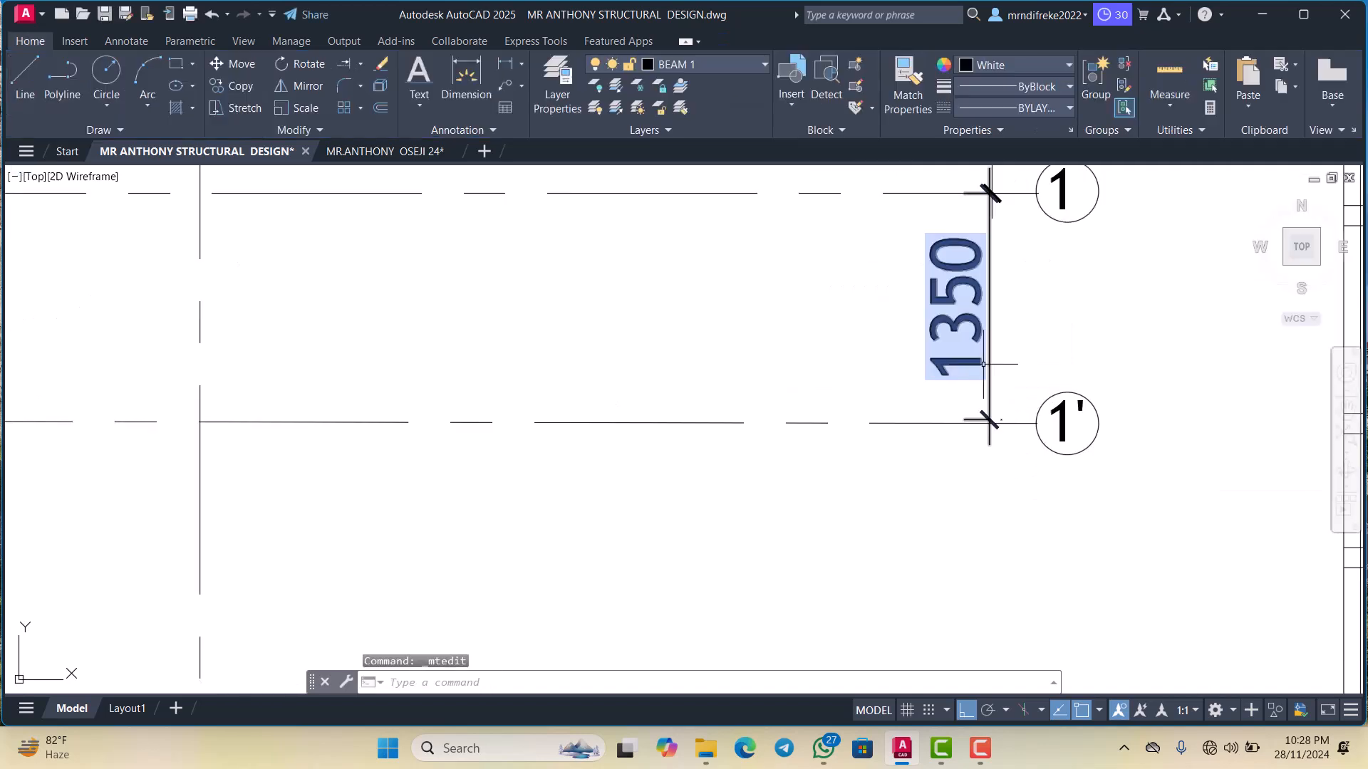
Replace the dimension between grid lines 1 and 1' with a new linear dimension ending where the adjusted centerline meets bubble 1'
click(998, 356)
click(922, 345)
key(Delete)
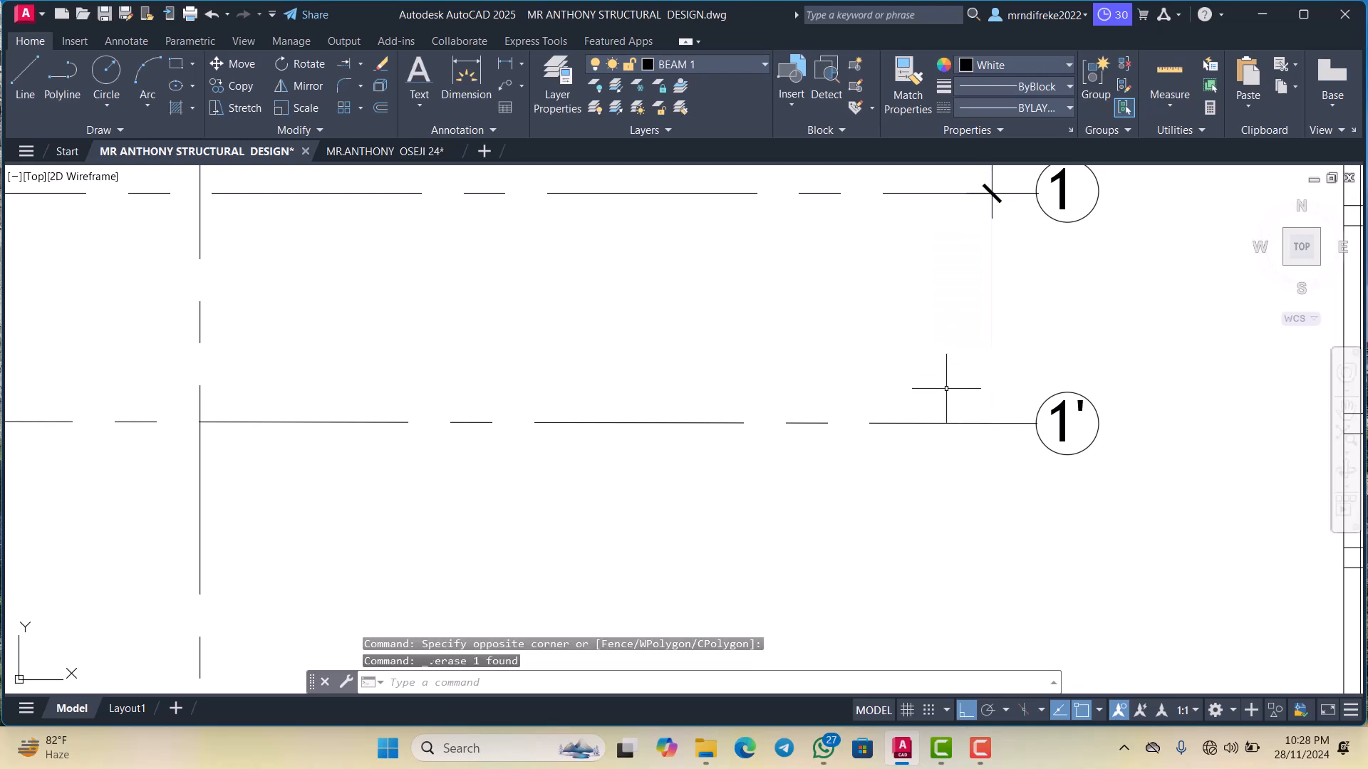
click(505, 63)
scroll(948, 363, down, 2)
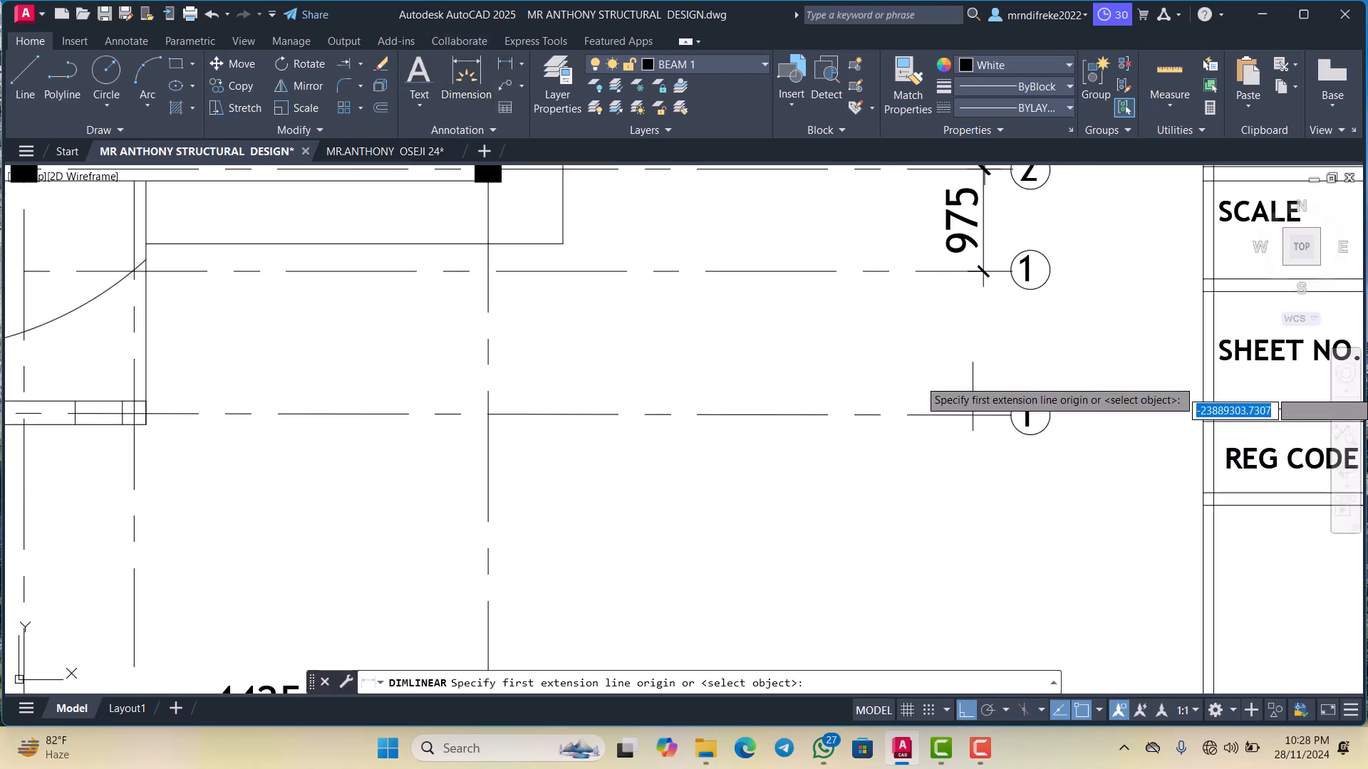
scroll(940, 285, up, 8)
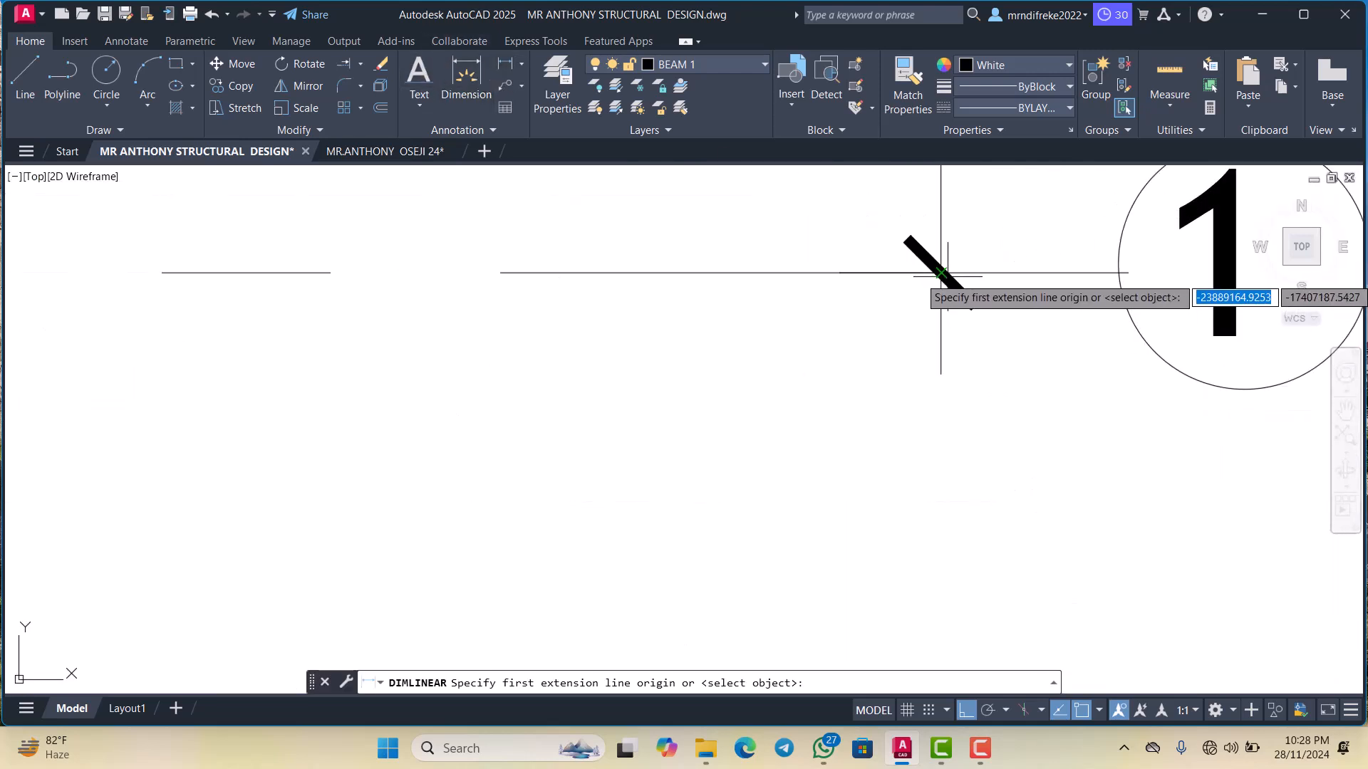
click(941, 273)
scroll(944, 278, down, 4)
scroll(986, 473, down, 3)
scroll(976, 464, up, 4)
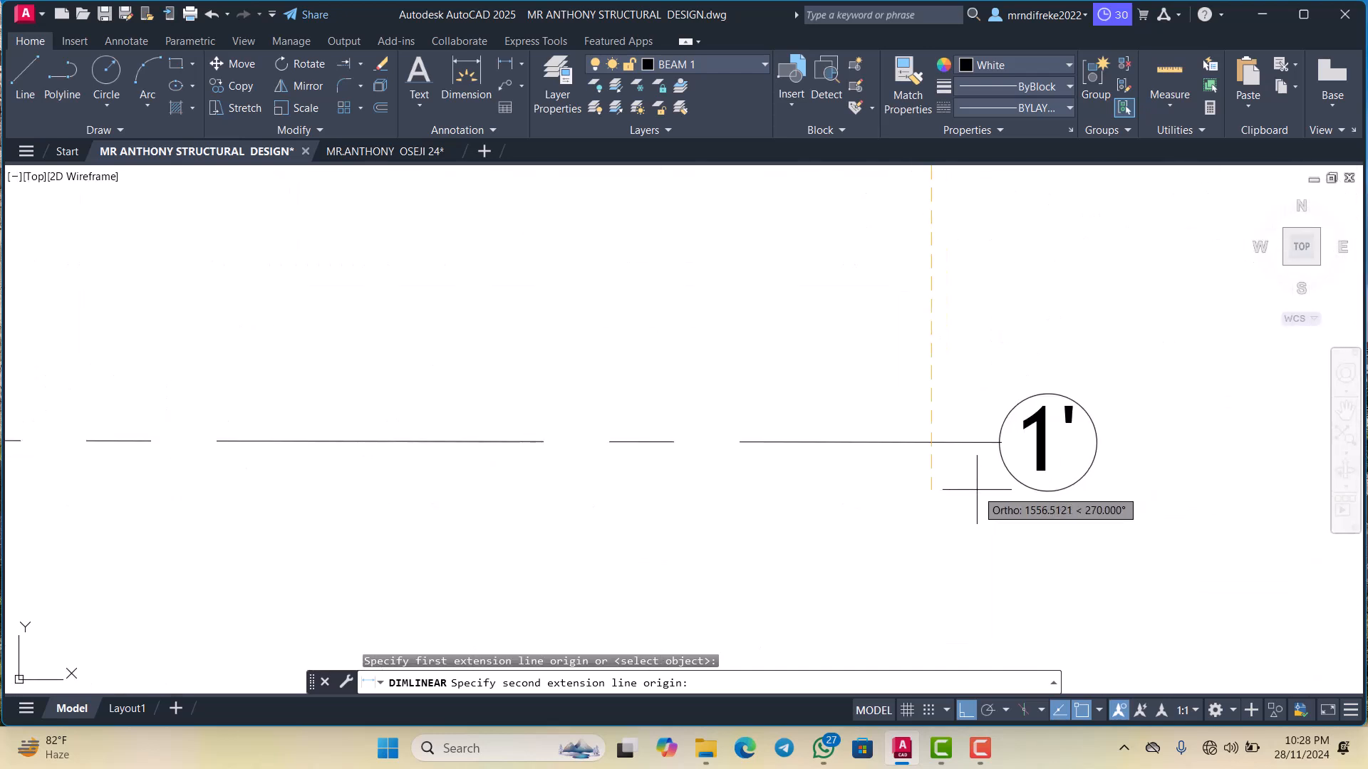
click(1000, 442)
scroll(1033, 440, down, 3)
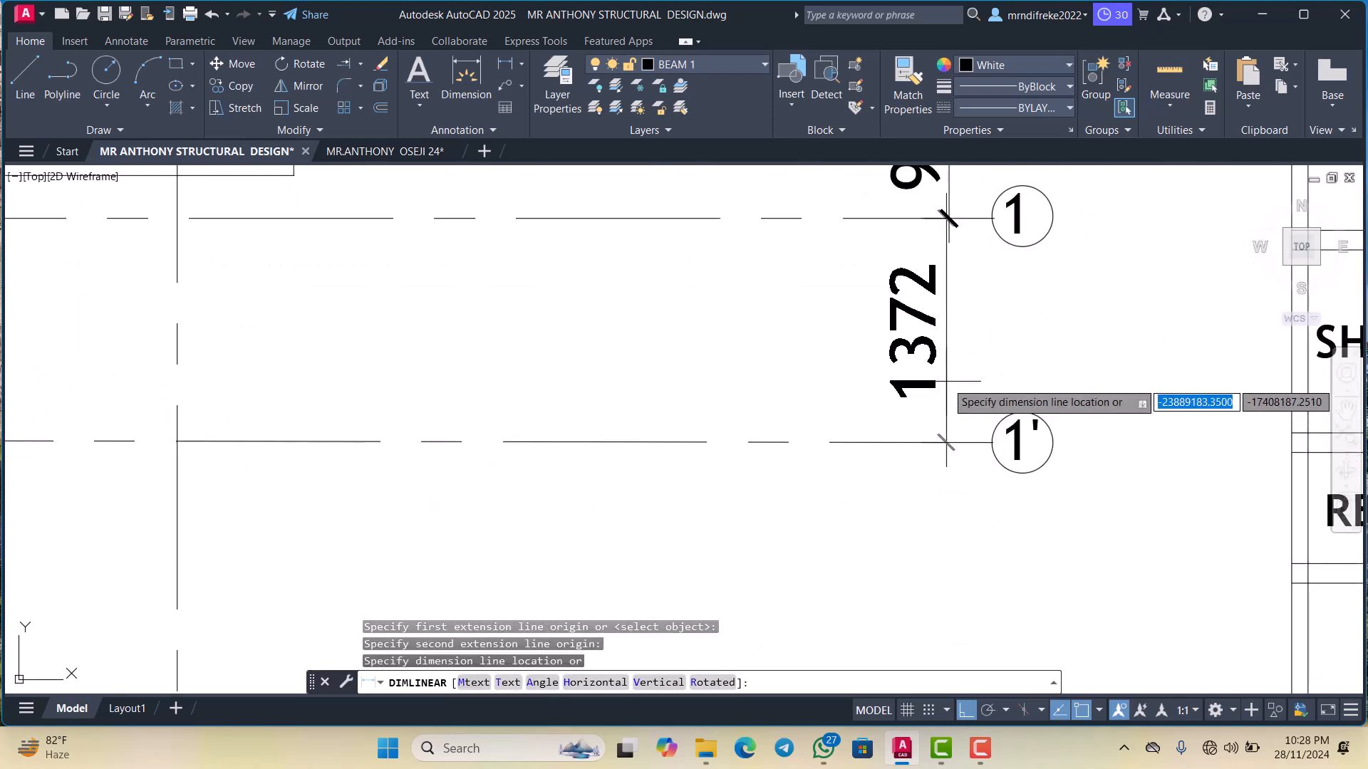
click(949, 383)
scroll(971, 375, down, 5)
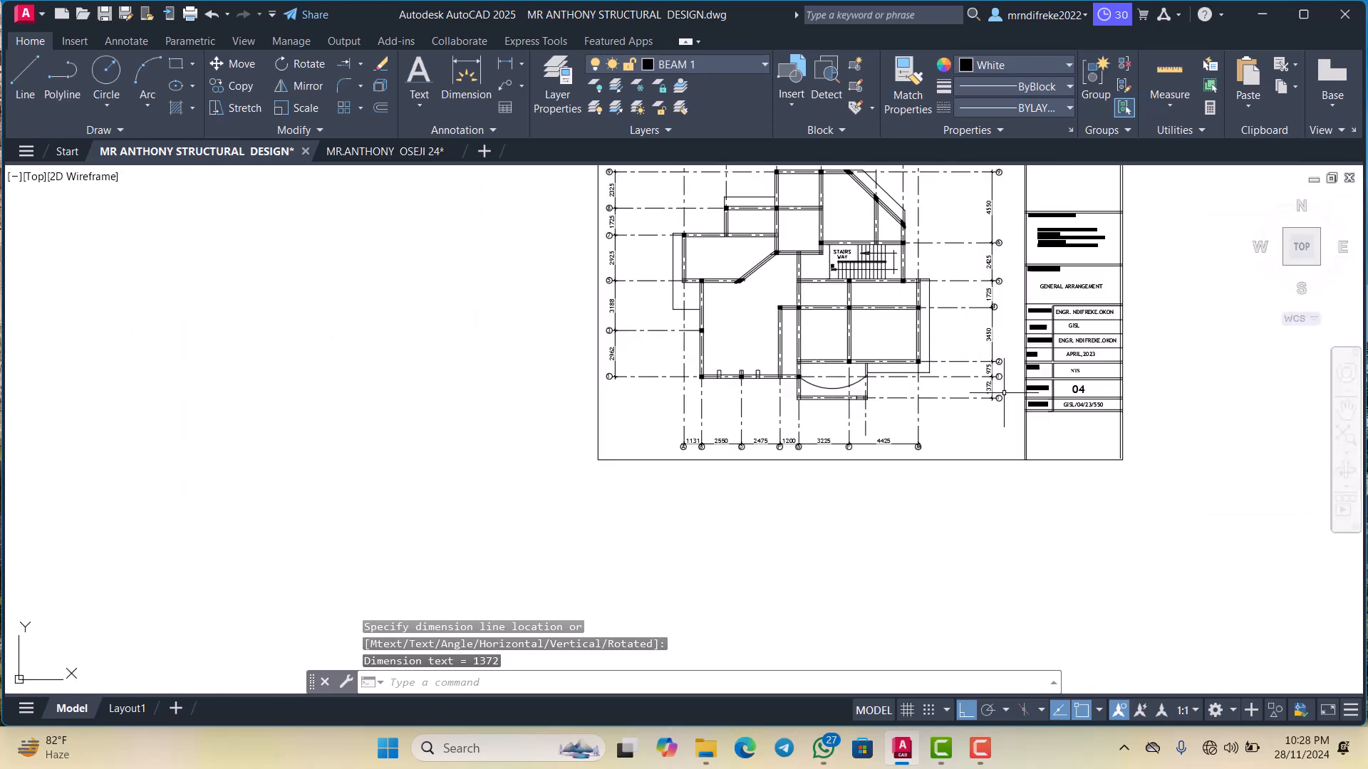
Copy the column with its hatch at grids 1 and D, Ortho off, to the centerline intersection at the lower entrance beam's outer corner
scroll(930, 375, up, 5)
scroll(931, 376, up, 3)
scroll(992, 297, down, 4)
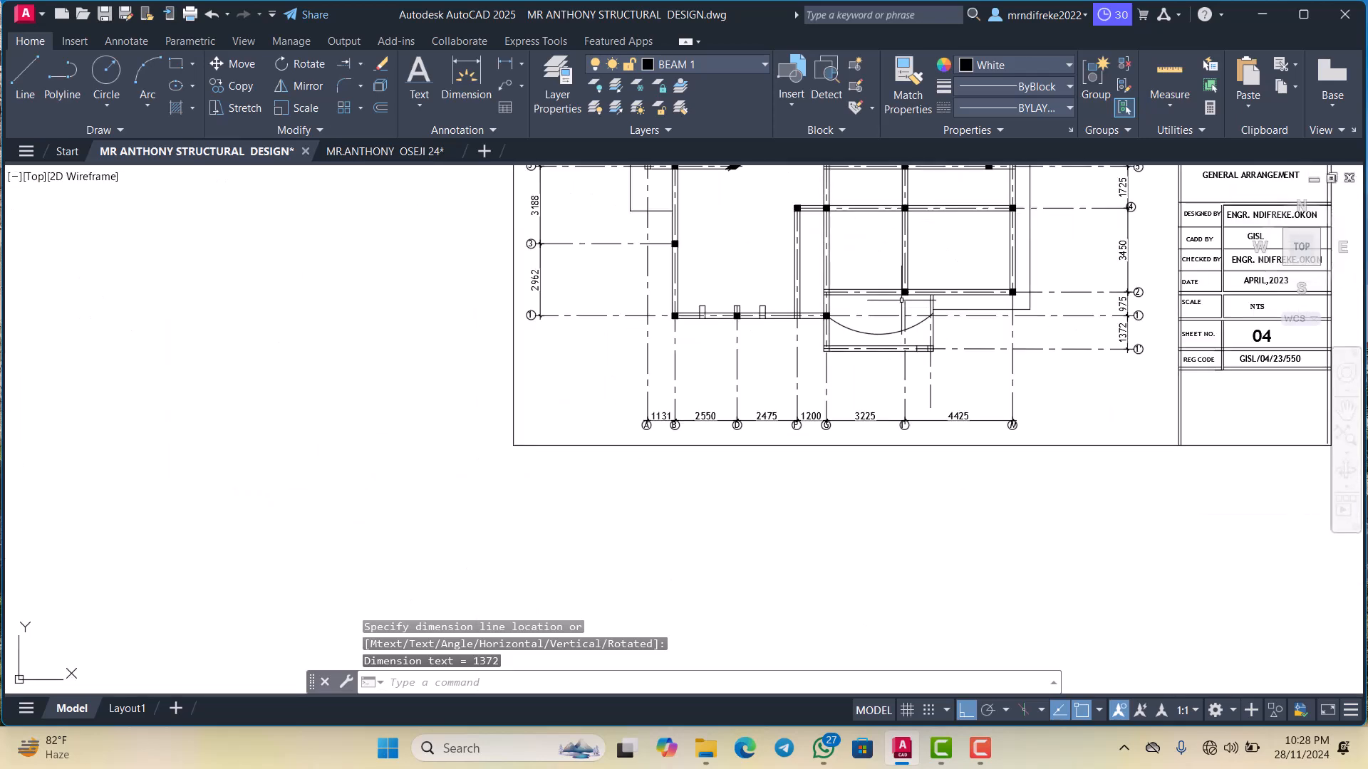
scroll(989, 346, up, 6)
scroll(989, 346, down, 3)
scroll(864, 364, up, 6)
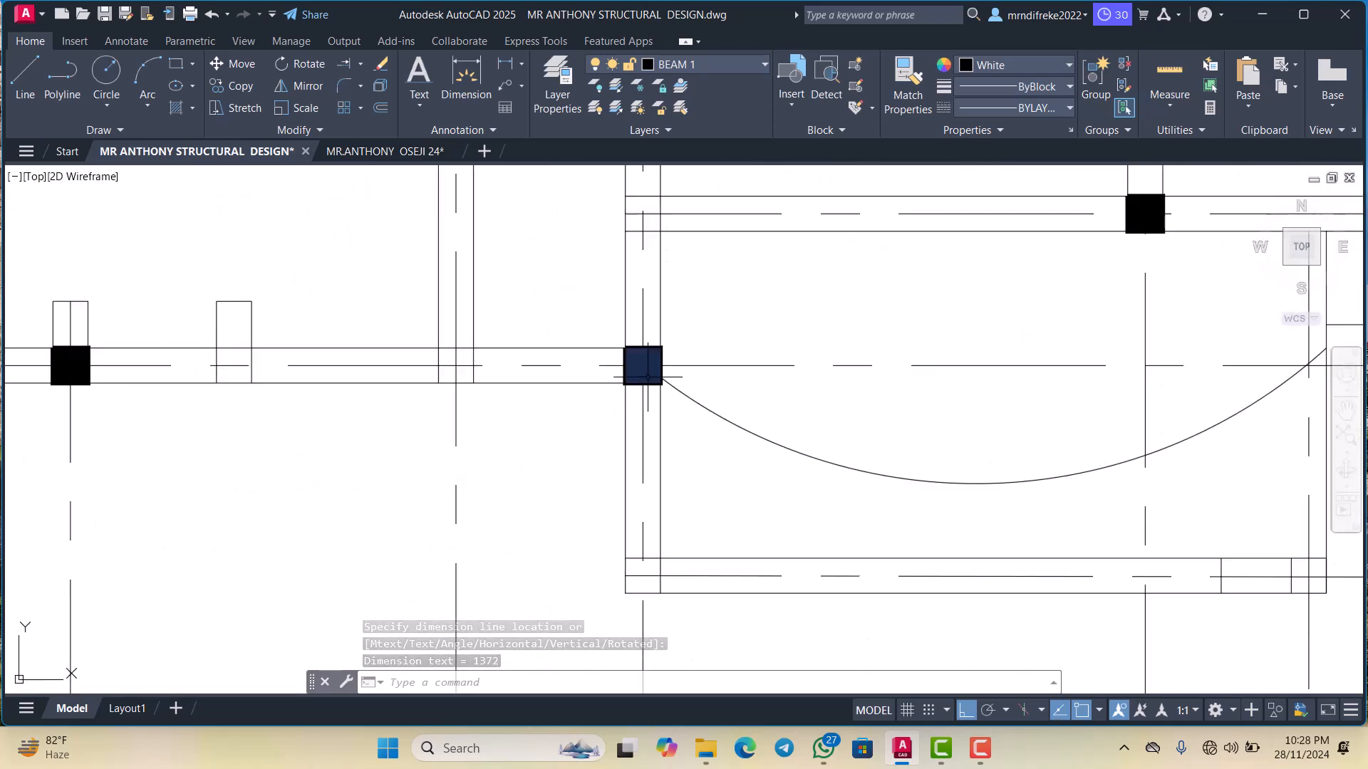
scroll(722, 347, down, 3)
scroll(325, 376, up, 6)
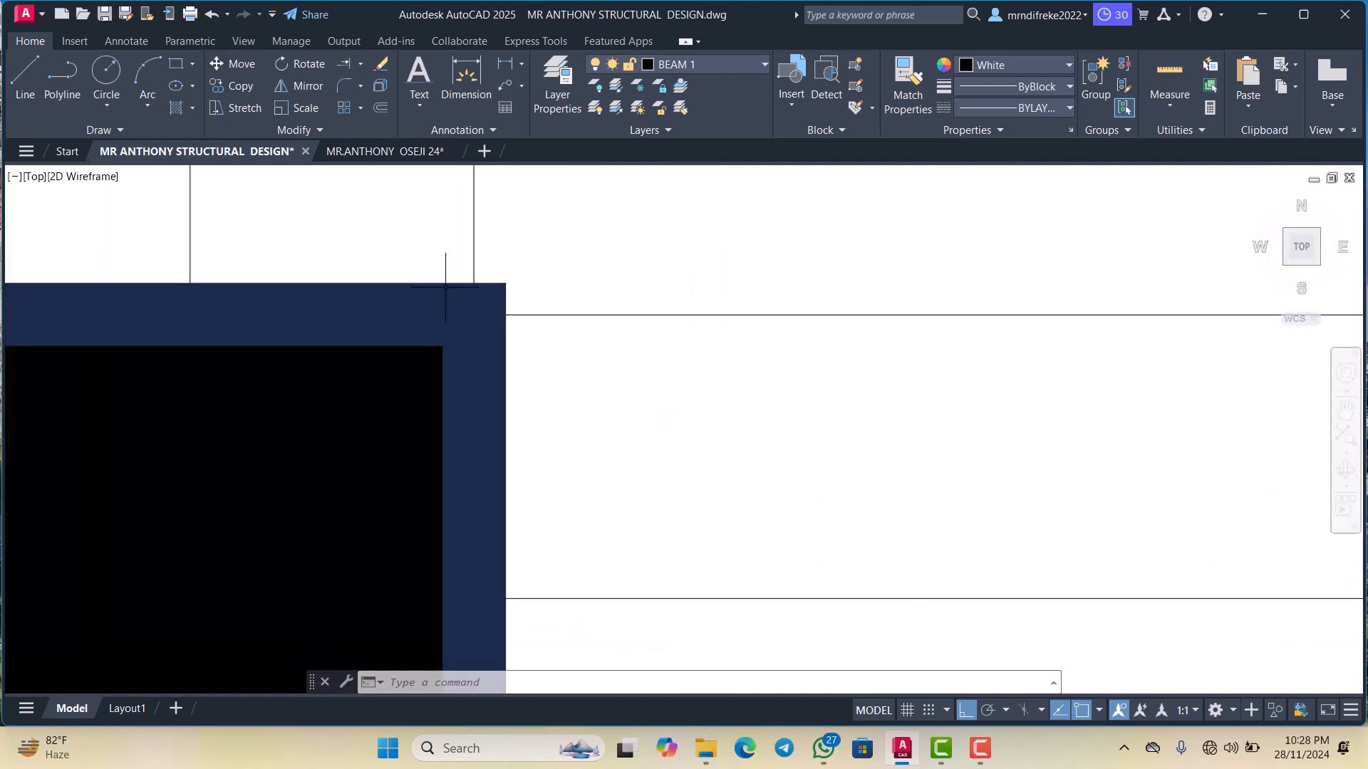
click(516, 291)
click(502, 285)
scroll(525, 272, down, 2)
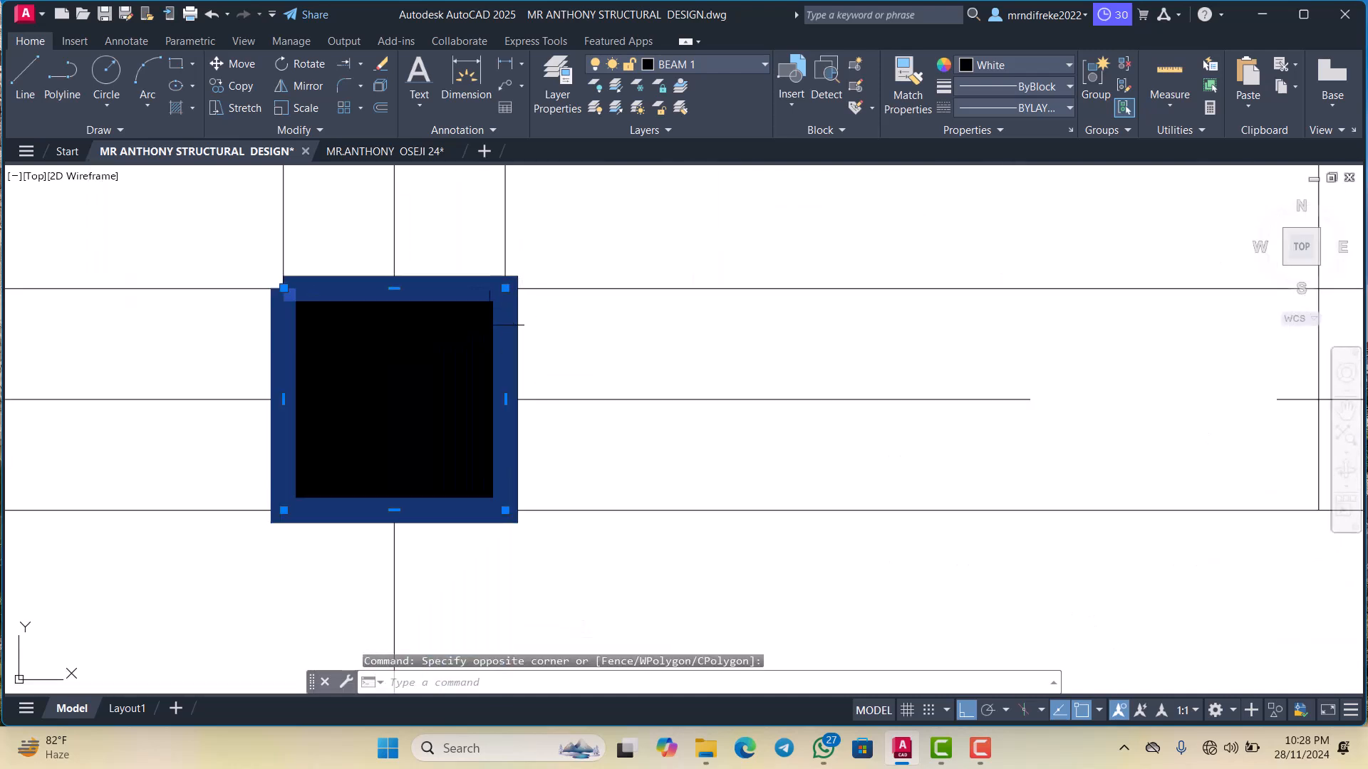
click(473, 332)
click(473, 333)
right_click(480, 326)
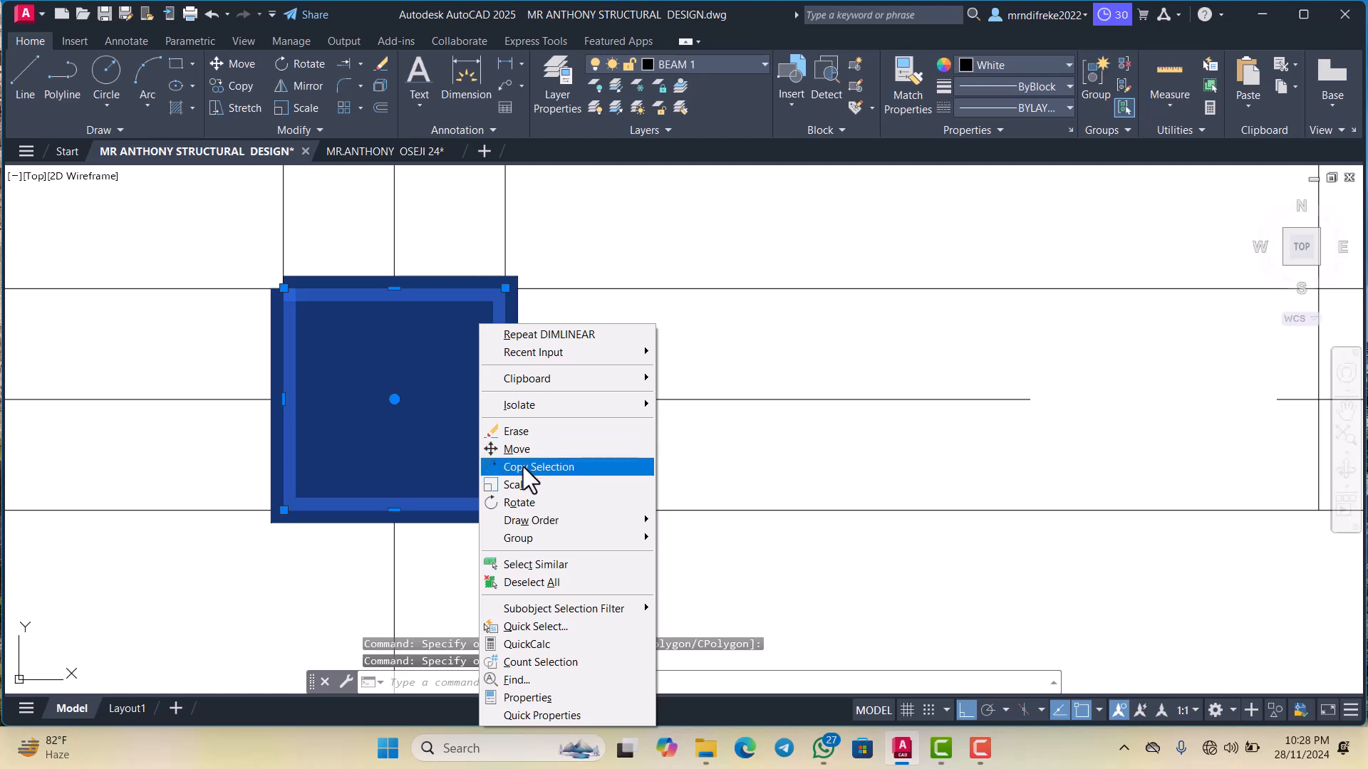
click(523, 467)
click(393, 399)
scroll(442, 399, down, 6)
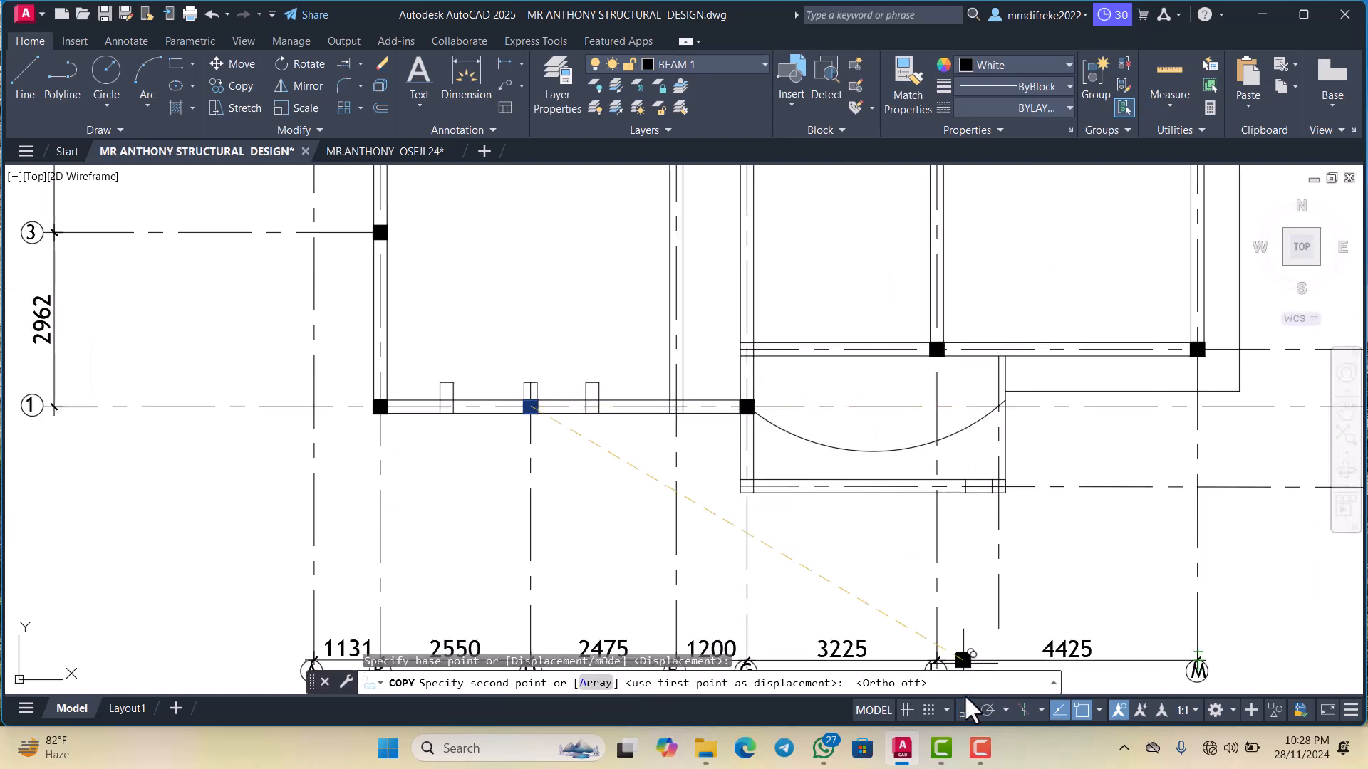
scroll(907, 393, down, 3)
scroll(955, 458, up, 8)
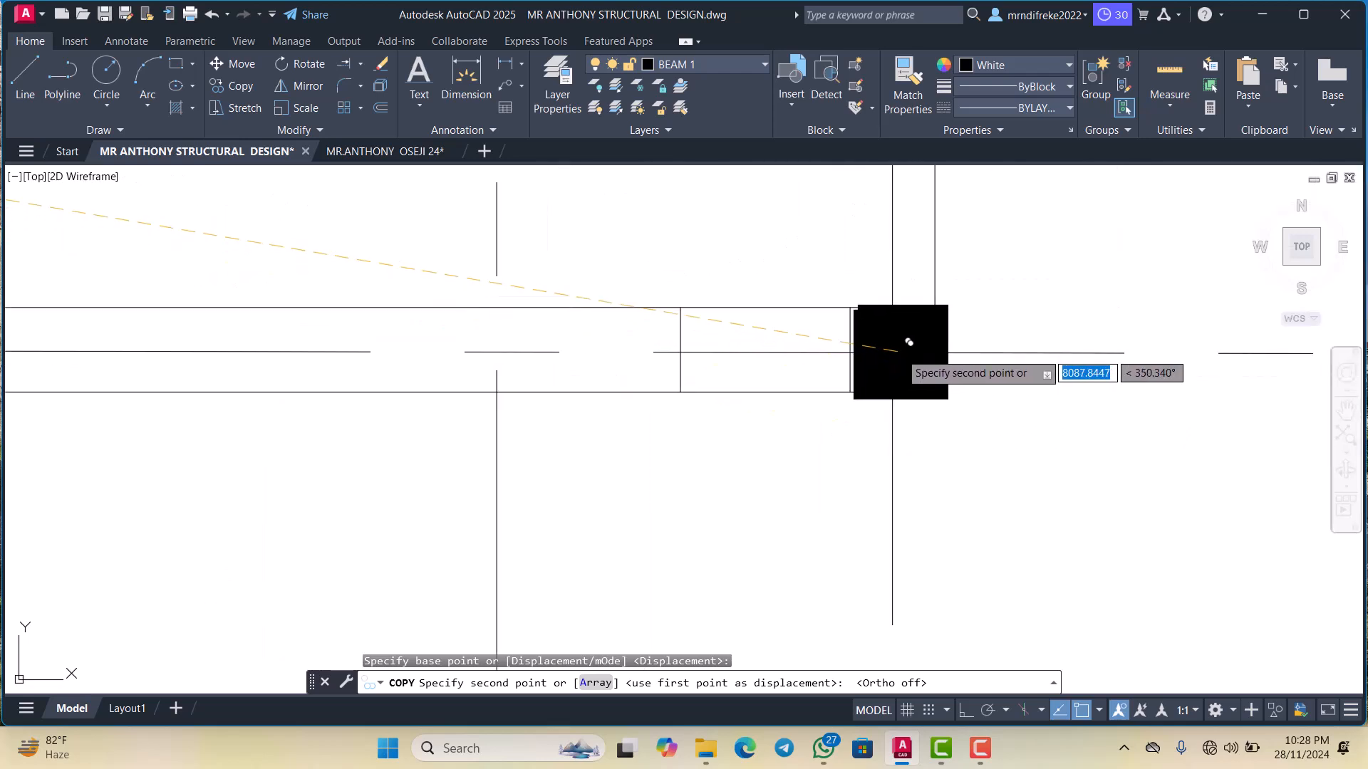
click(893, 351)
scroll(926, 390, down, 14)
key(Escape)
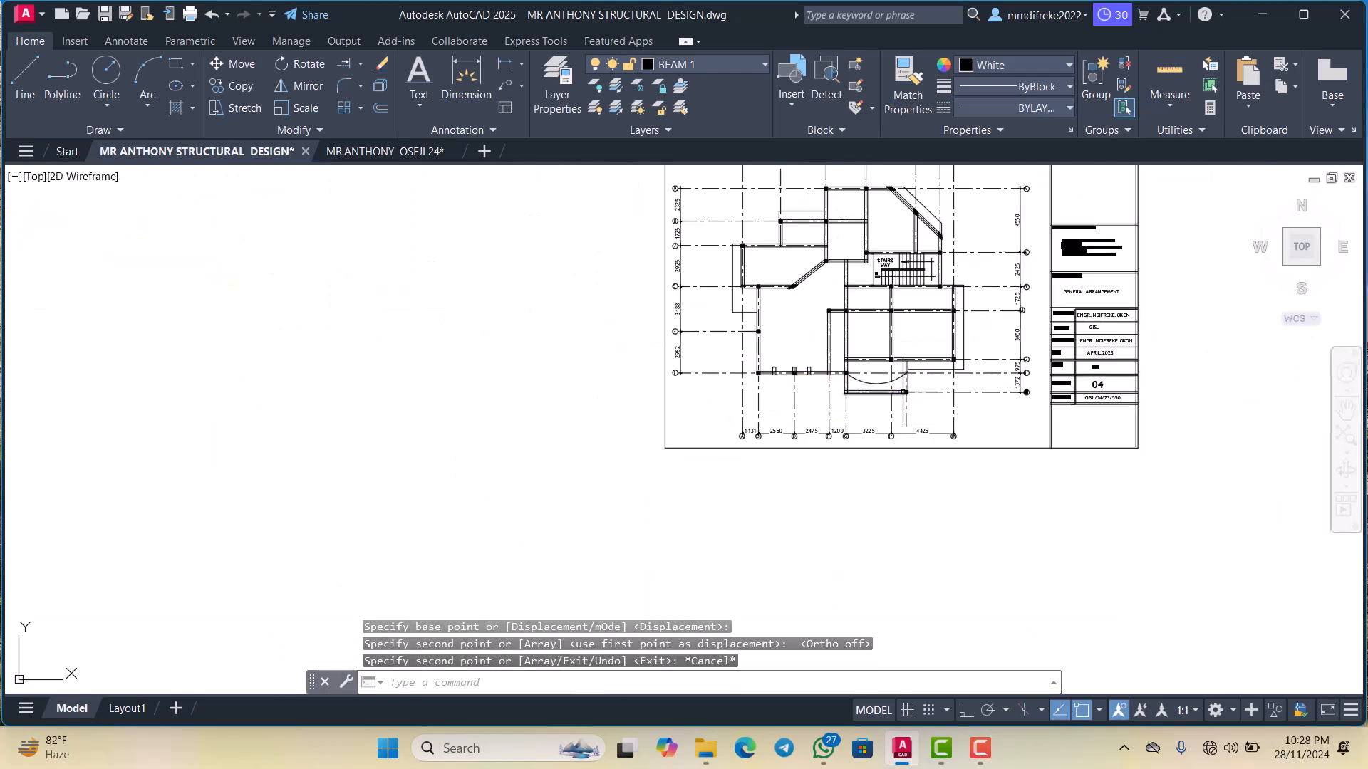
Examine the beam and column layout across the General Arrangement plan, from the curved entrance to grid line 9
scroll(879, 397, up, 9)
scroll(878, 396, down, 10)
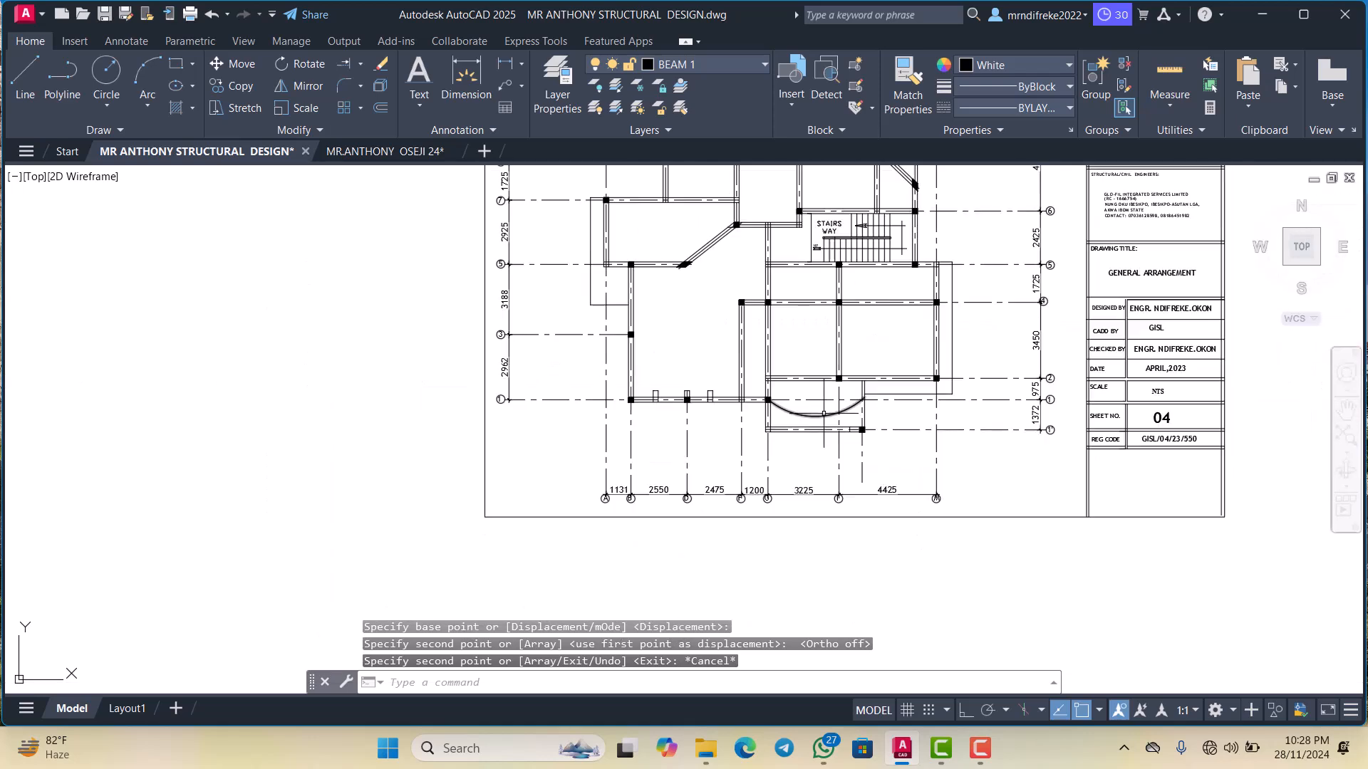
scroll(862, 330, up, 8)
scroll(841, 364, down, 10)
scroll(820, 392, up, 8)
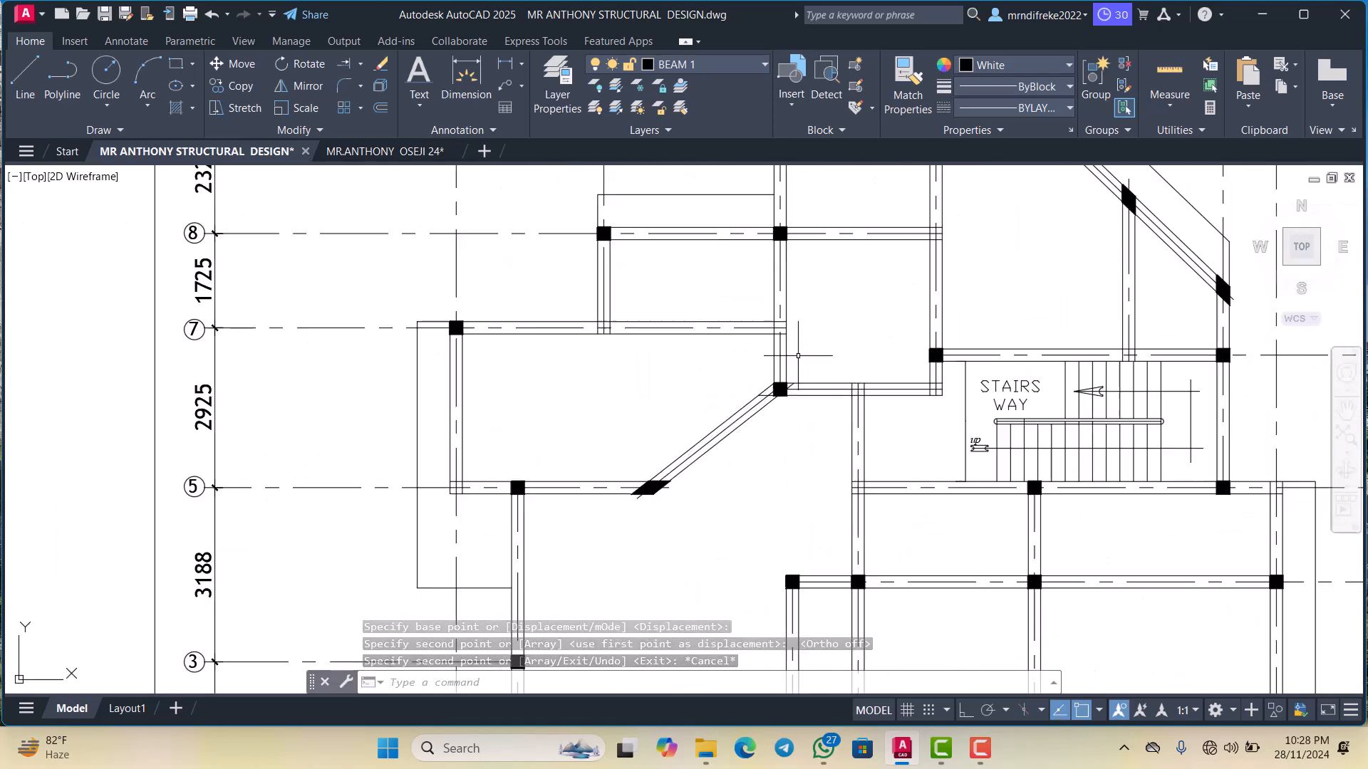
scroll(806, 404, down, 4)
scroll(755, 393, up, 4)
scroll(703, 382, down, 2)
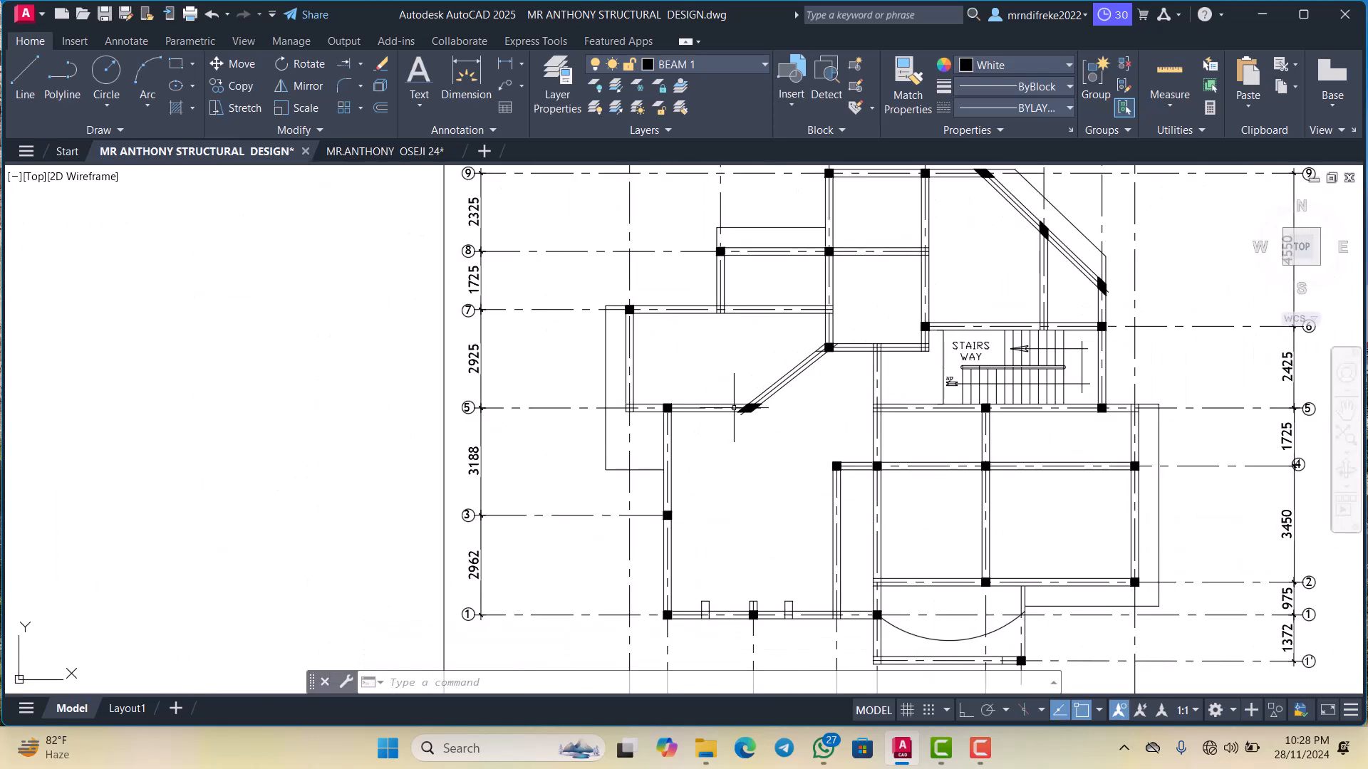
scroll(674, 356, up, 2)
scroll(669, 349, down, 4)
scroll(733, 351, up, 4)
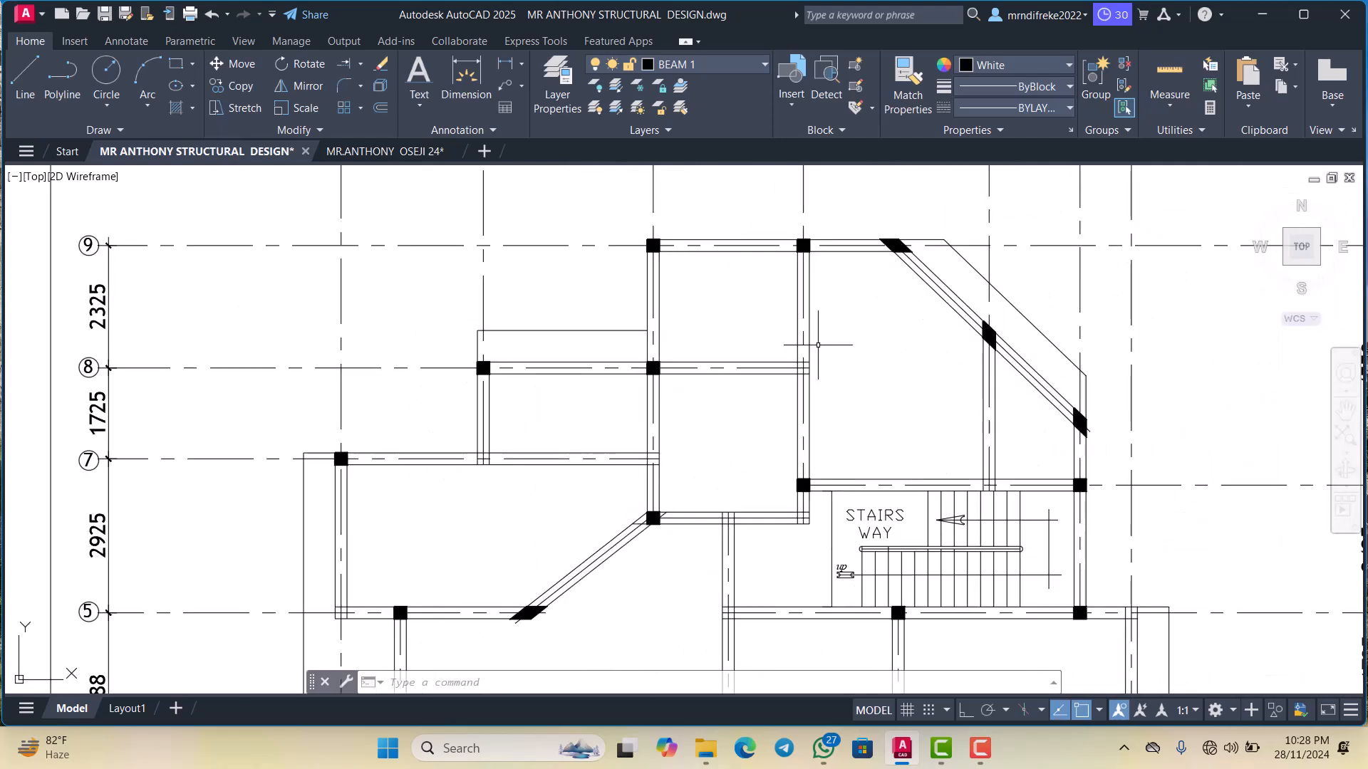
scroll(742, 352, down, 4)
scroll(743, 352, up, 4)
scroll(784, 350, down, 5)
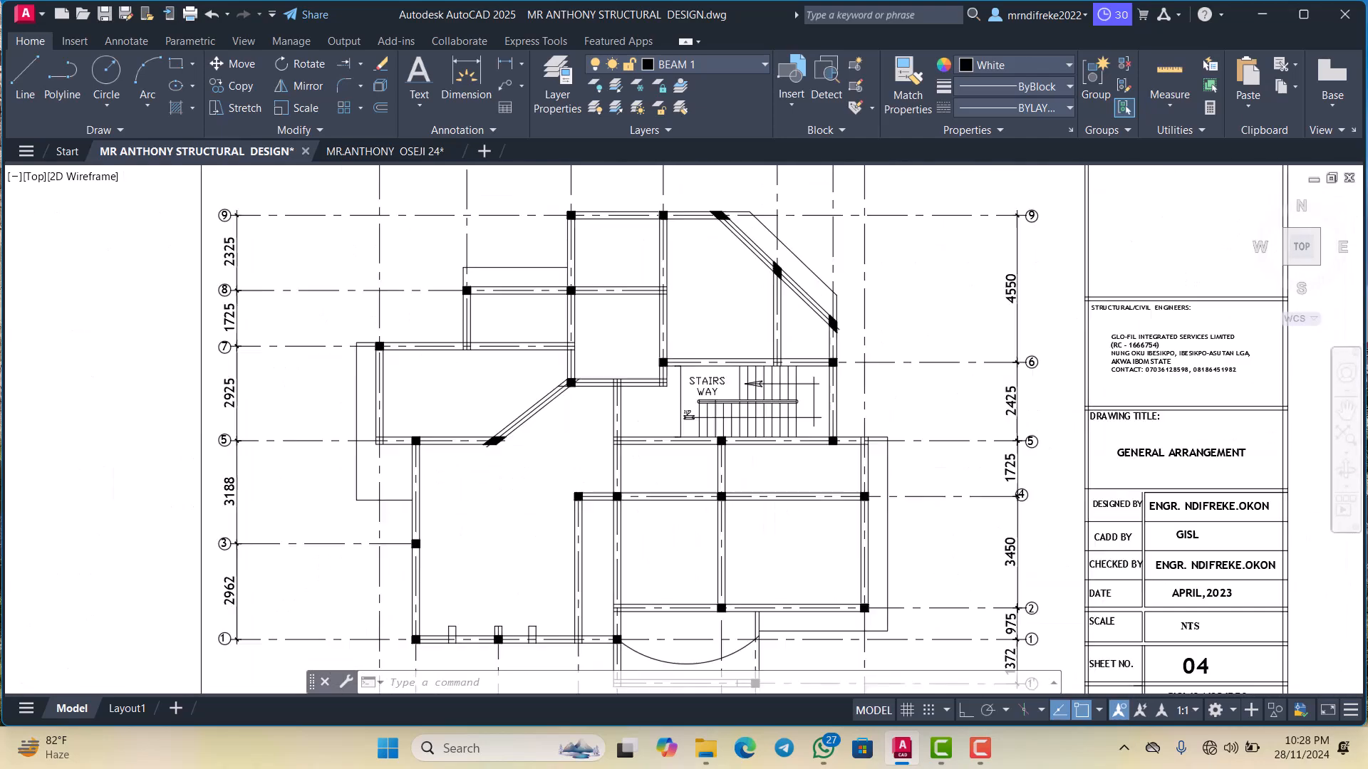
scroll(816, 348, up, 5)
scroll(798, 356, down, 6)
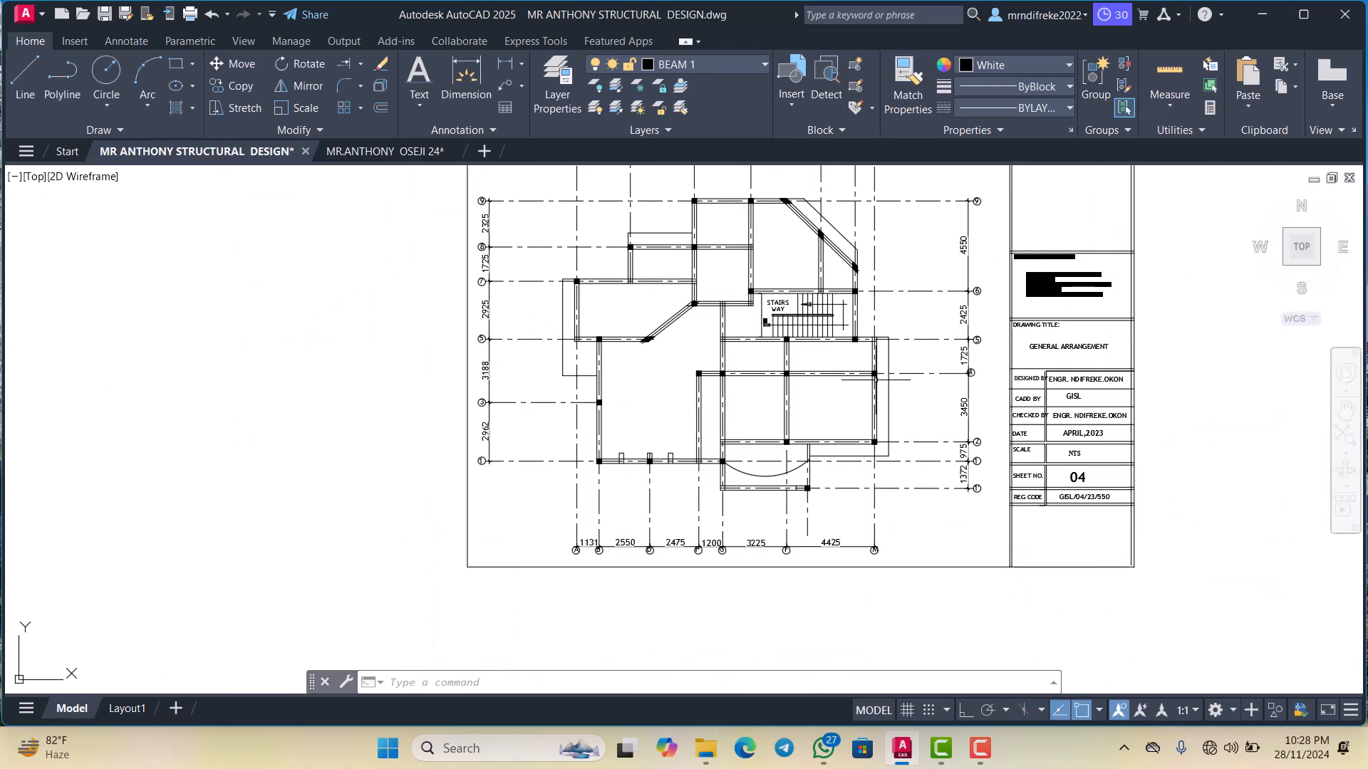
scroll(797, 370, up, 5)
scroll(797, 369, down, 5)
scroll(814, 391, up, 5)
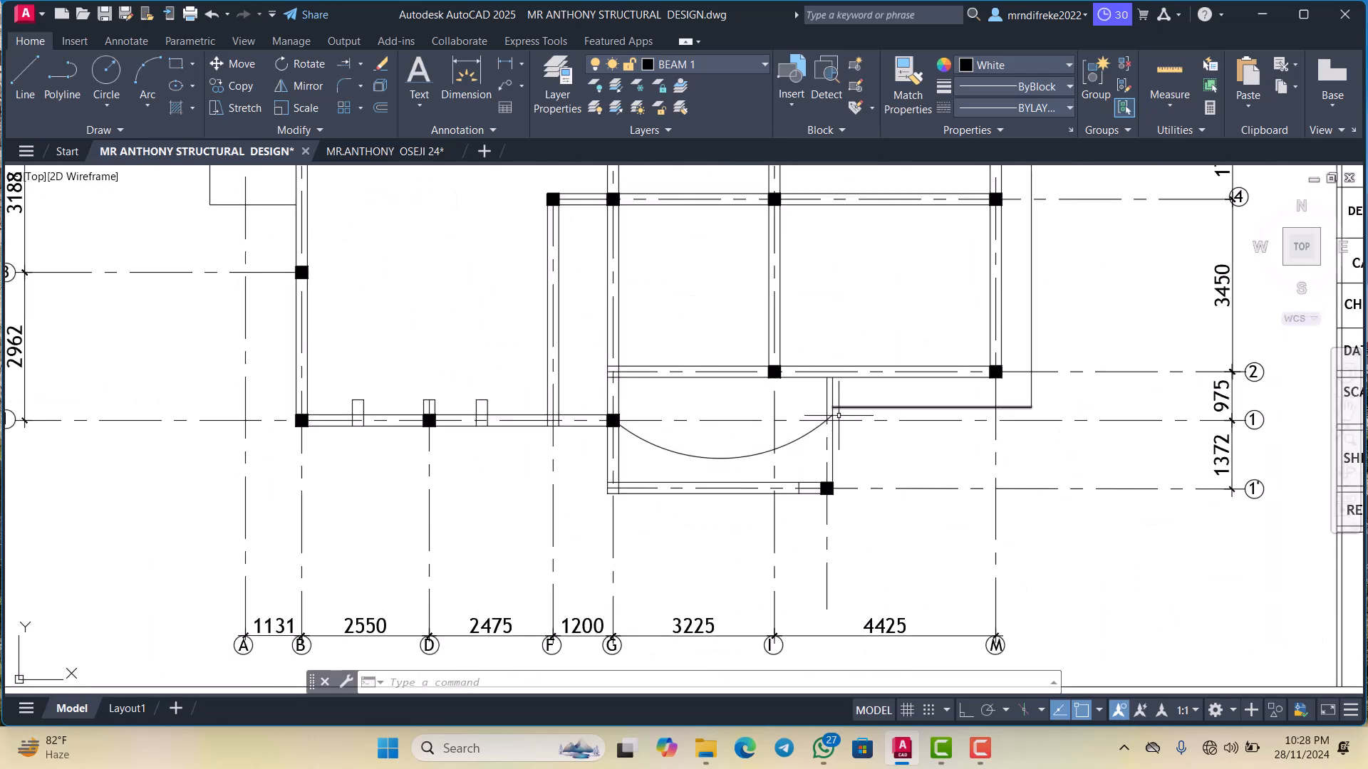
scroll(655, 424, down, 5)
scroll(650, 370, up, 5)
scroll(758, 408, down, 5)
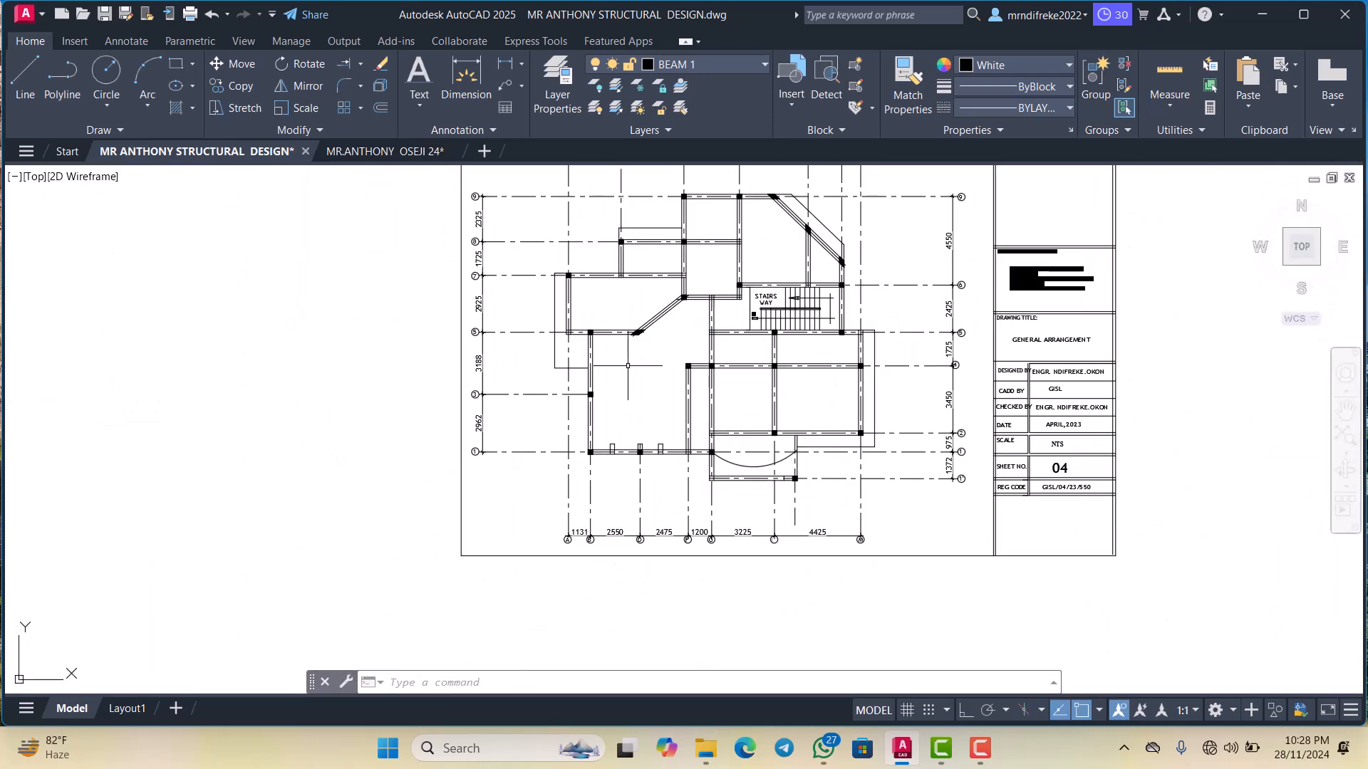
scroll(690, 383, up, 5)
scroll(775, 412, down, 5)
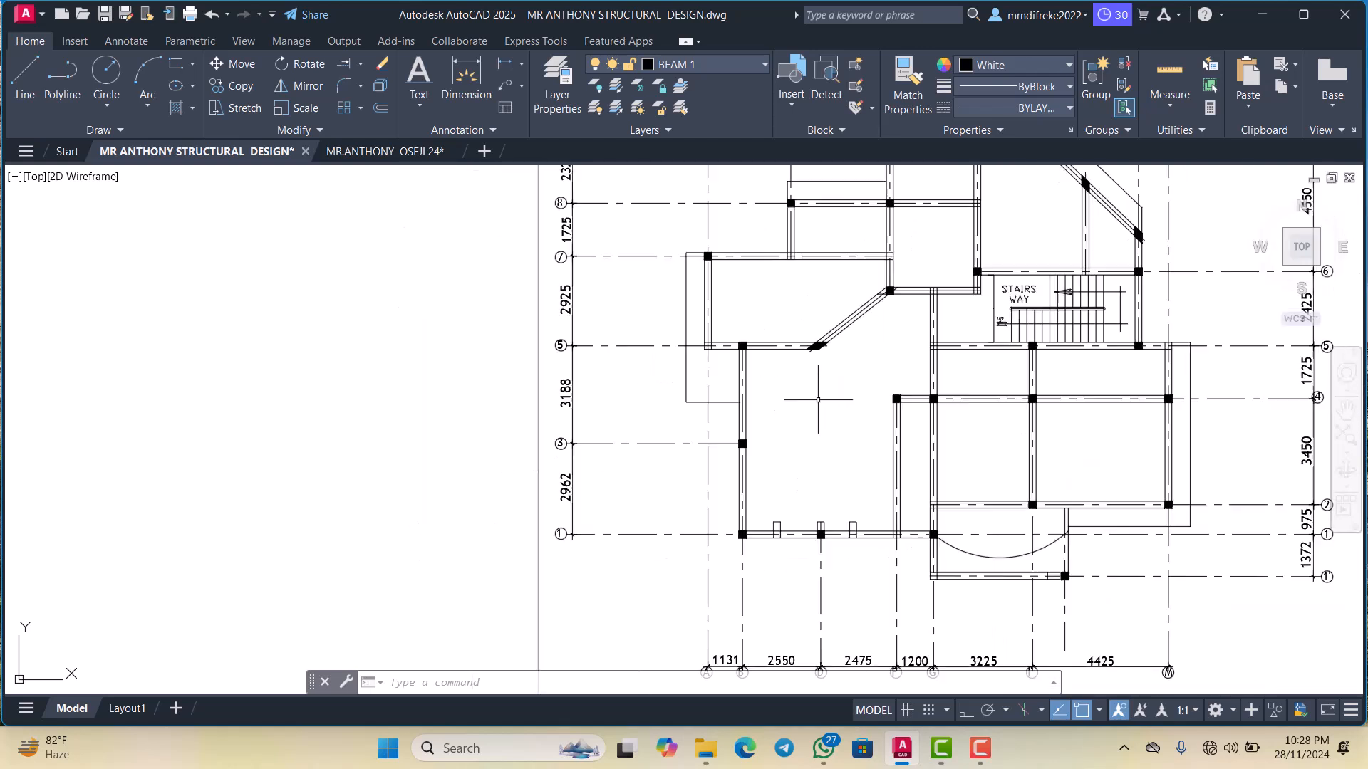
Extend the grid line 5 beam's edges and centerline from the diagonal beam junction to the vertical beam on grid line G
scroll(819, 388, up, 3)
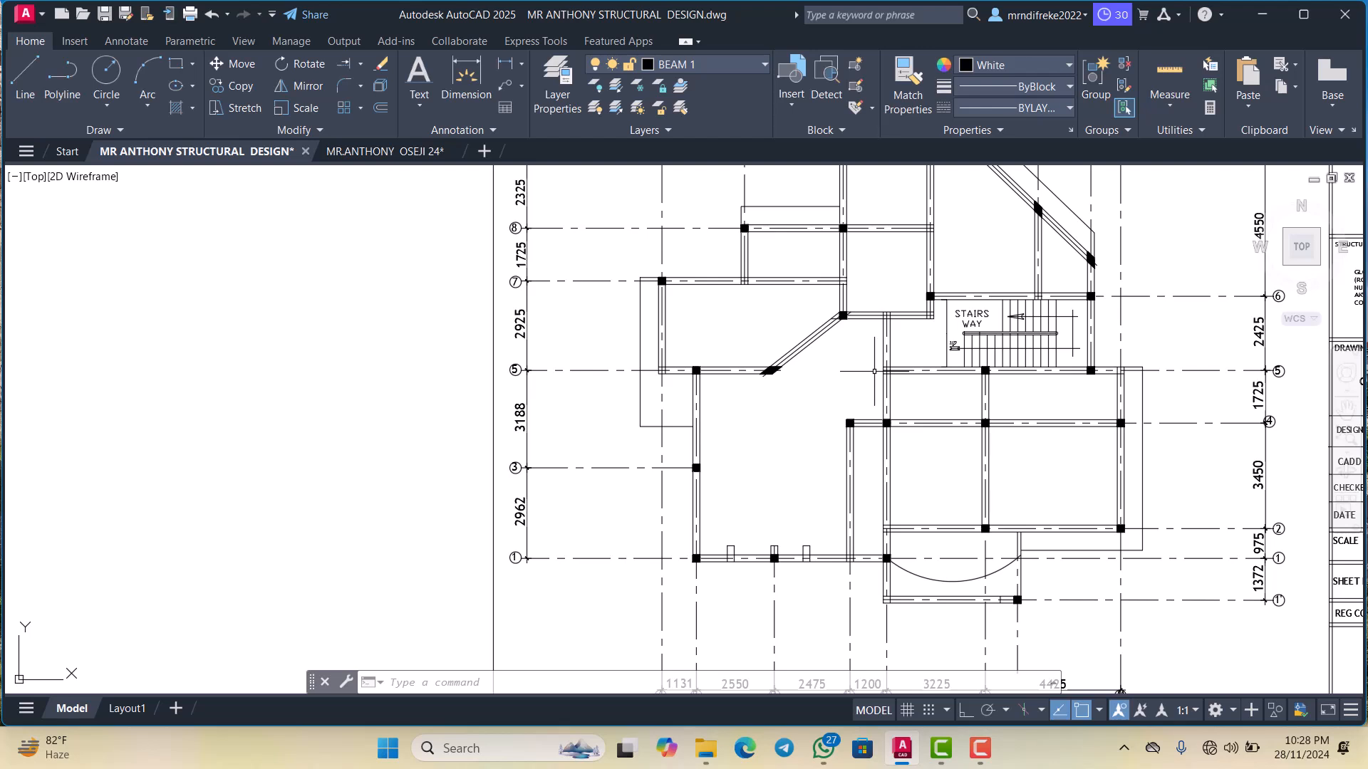
scroll(874, 371, up, 2)
scroll(737, 391, up, 4)
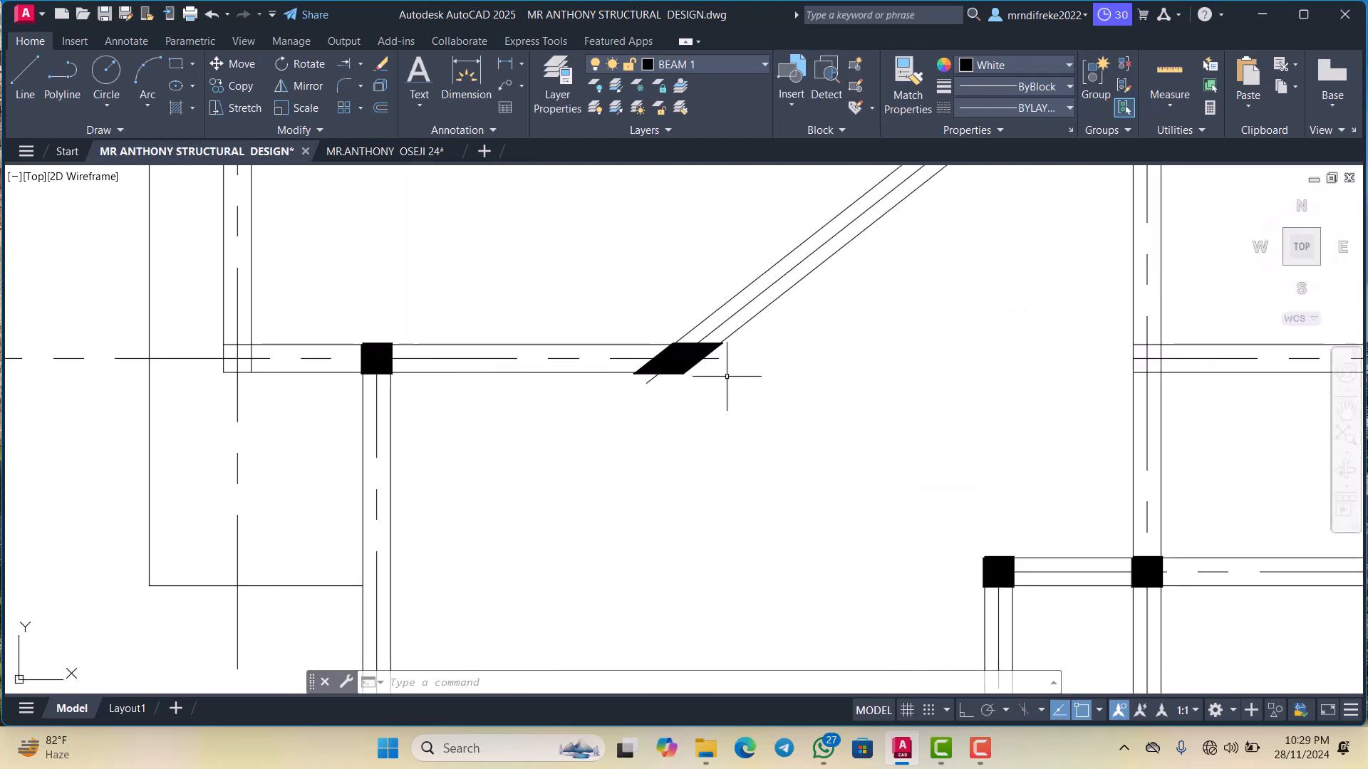
scroll(728, 390, down, 4)
scroll(926, 391, up, 2)
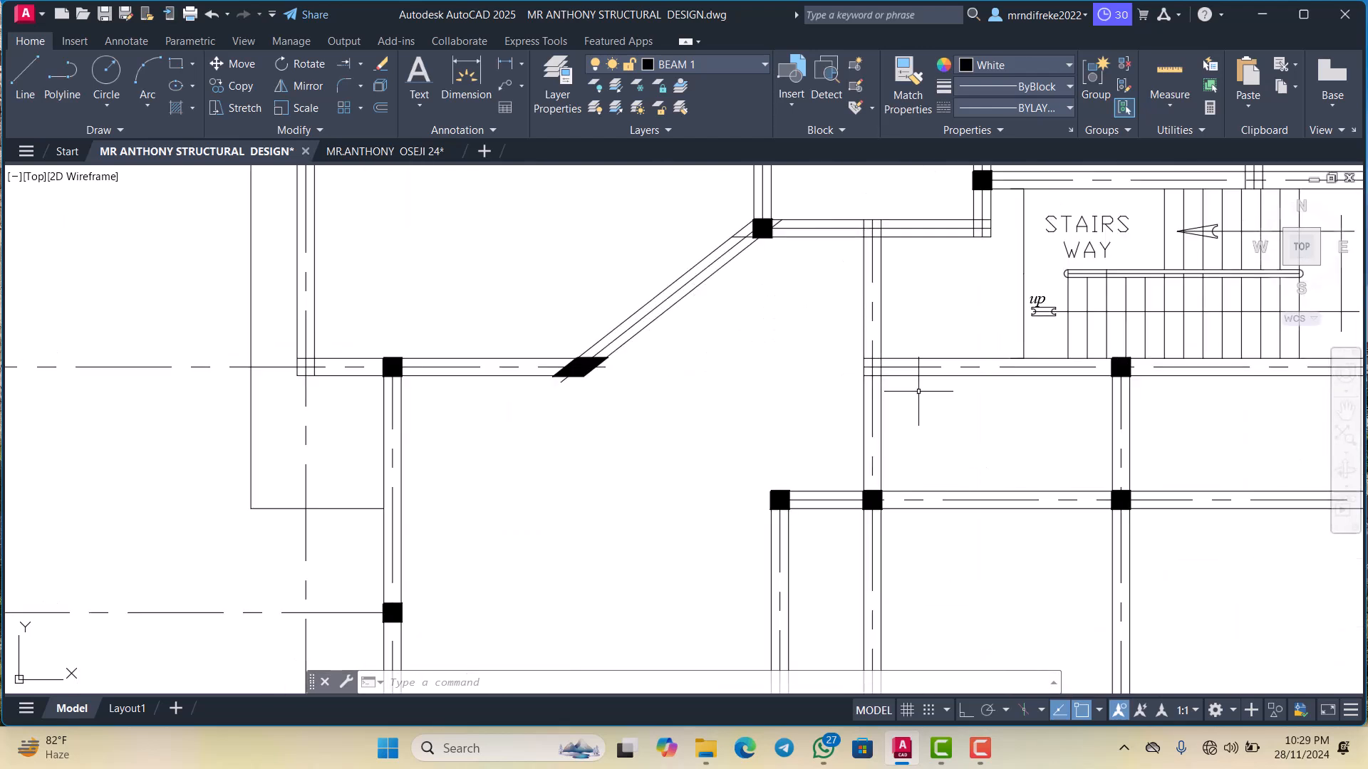
scroll(819, 408, down, 2)
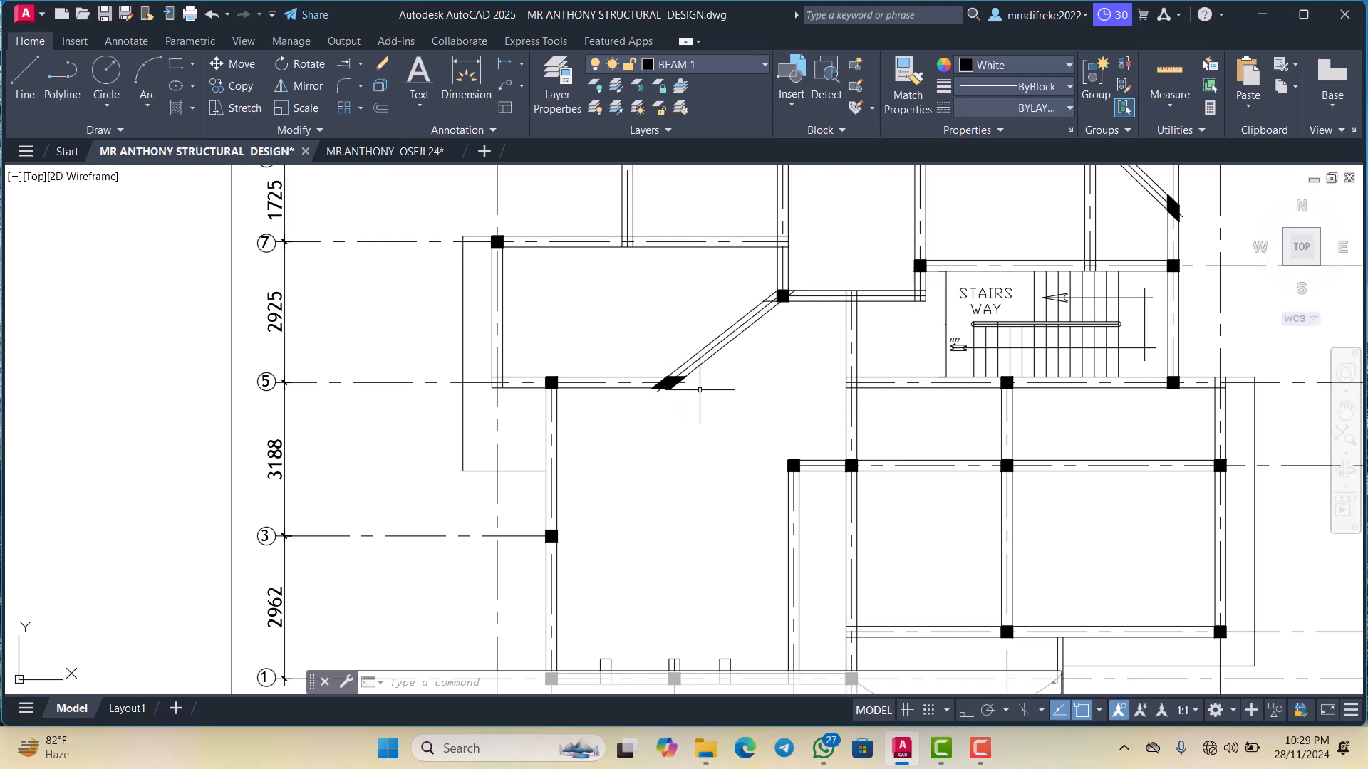
scroll(868, 399, up, 2)
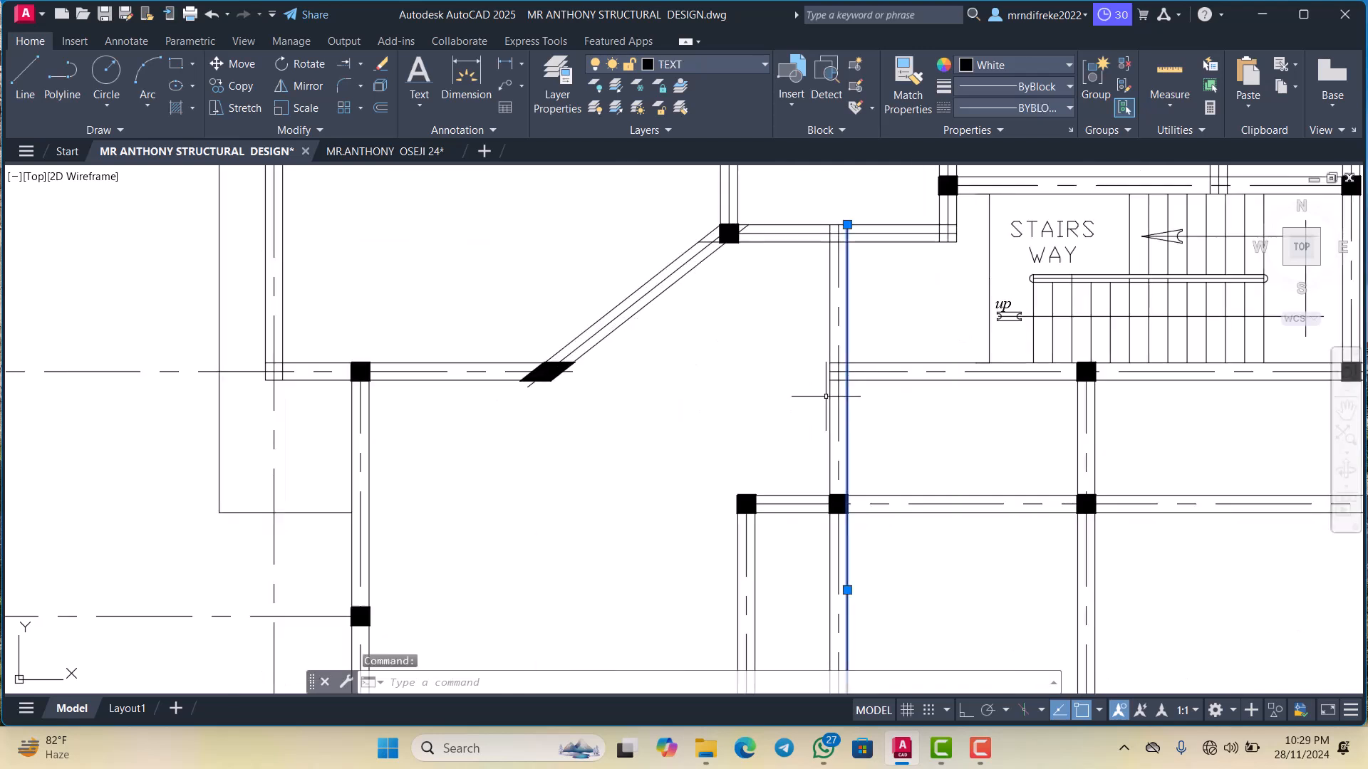
click(346, 62)
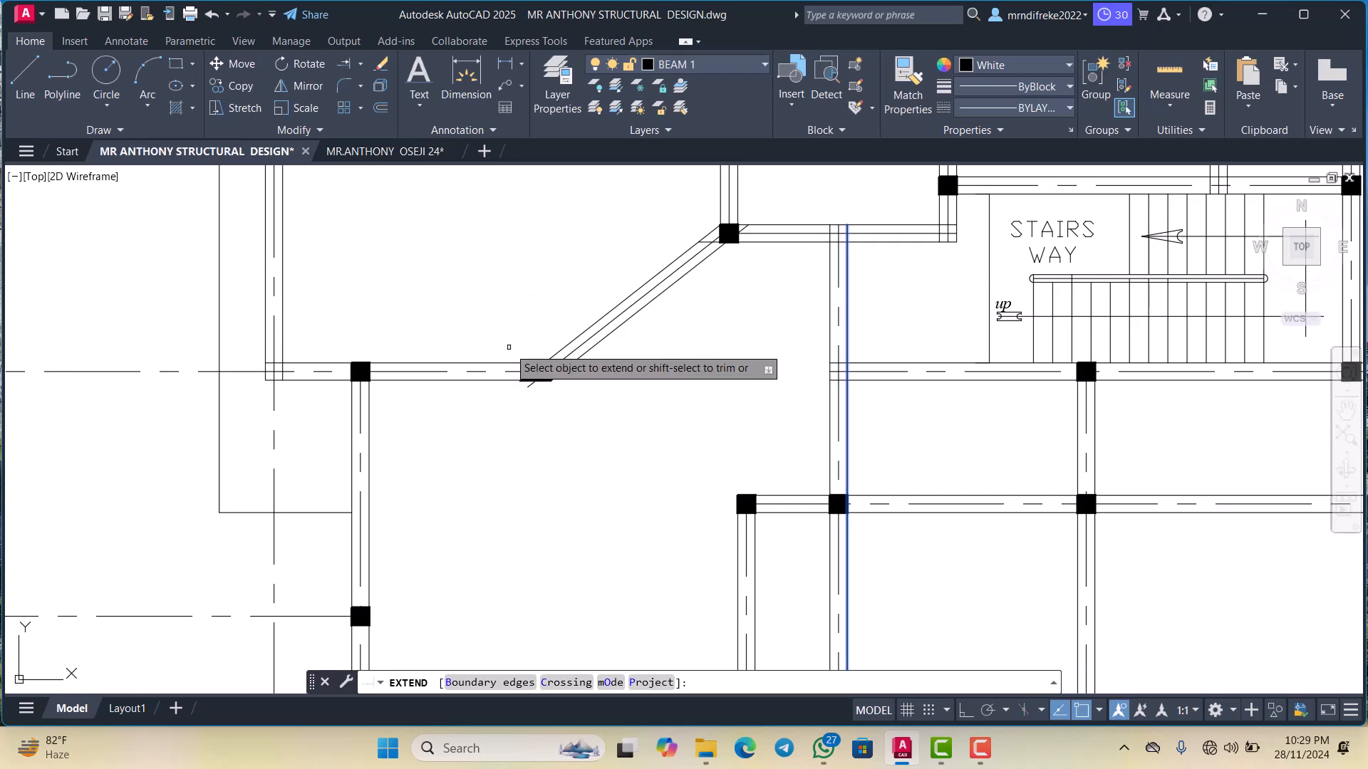
drag(507, 346, 506, 417)
scroll(727, 387, down, 4)
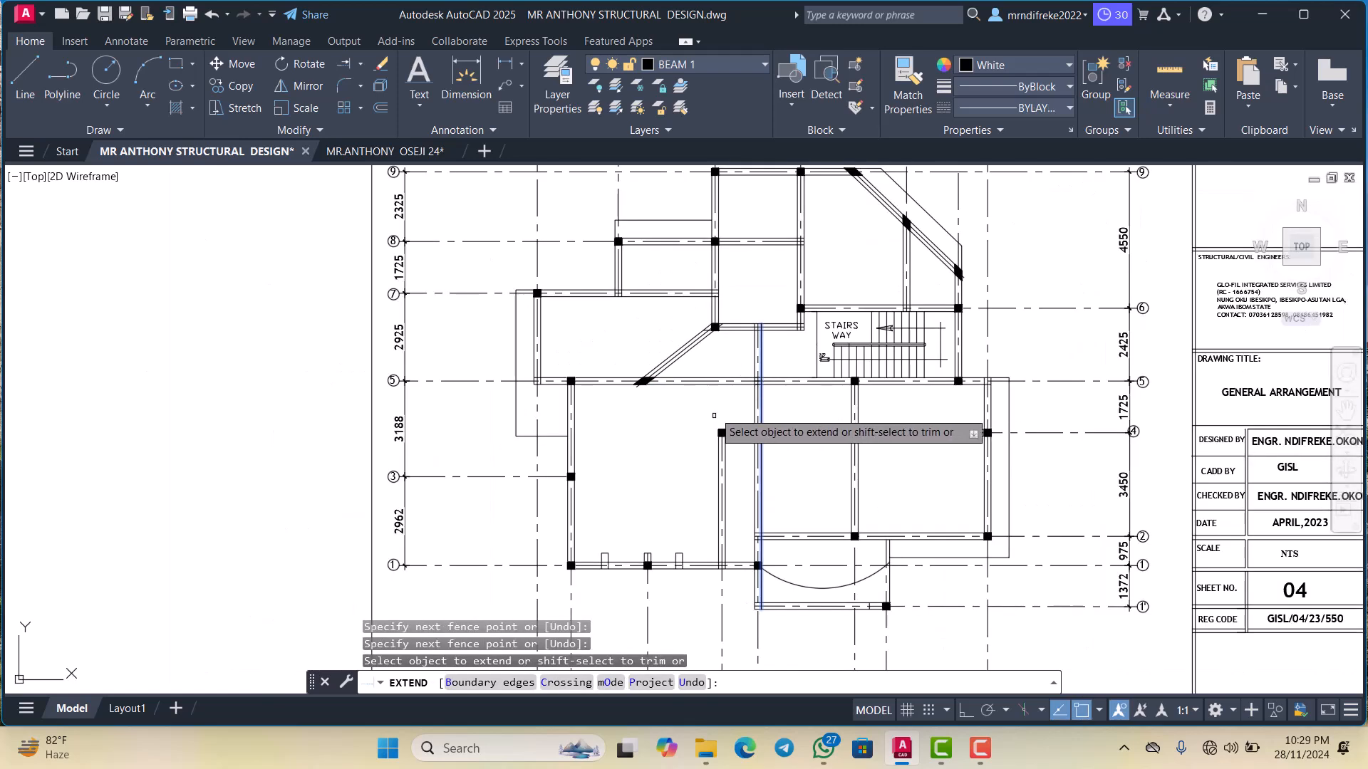
scroll(765, 376, up, 4)
key(Escape)
scroll(768, 385, down, 2)
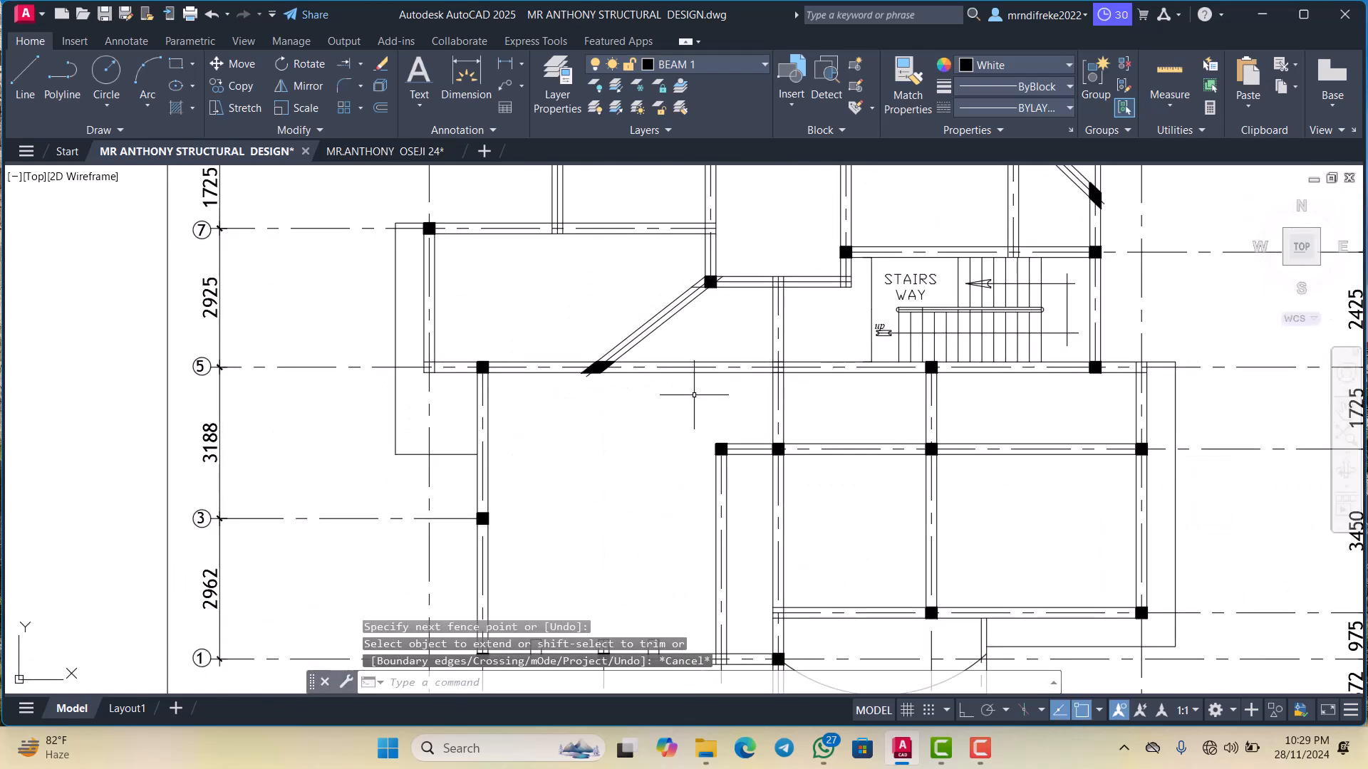
Examine the extended grid line 5 beam and its crossing with the vertical beam beside the stairs
scroll(697, 391, up, 2)
scroll(757, 371, down, 4)
scroll(759, 454, up, 4)
scroll(780, 380, down, 4)
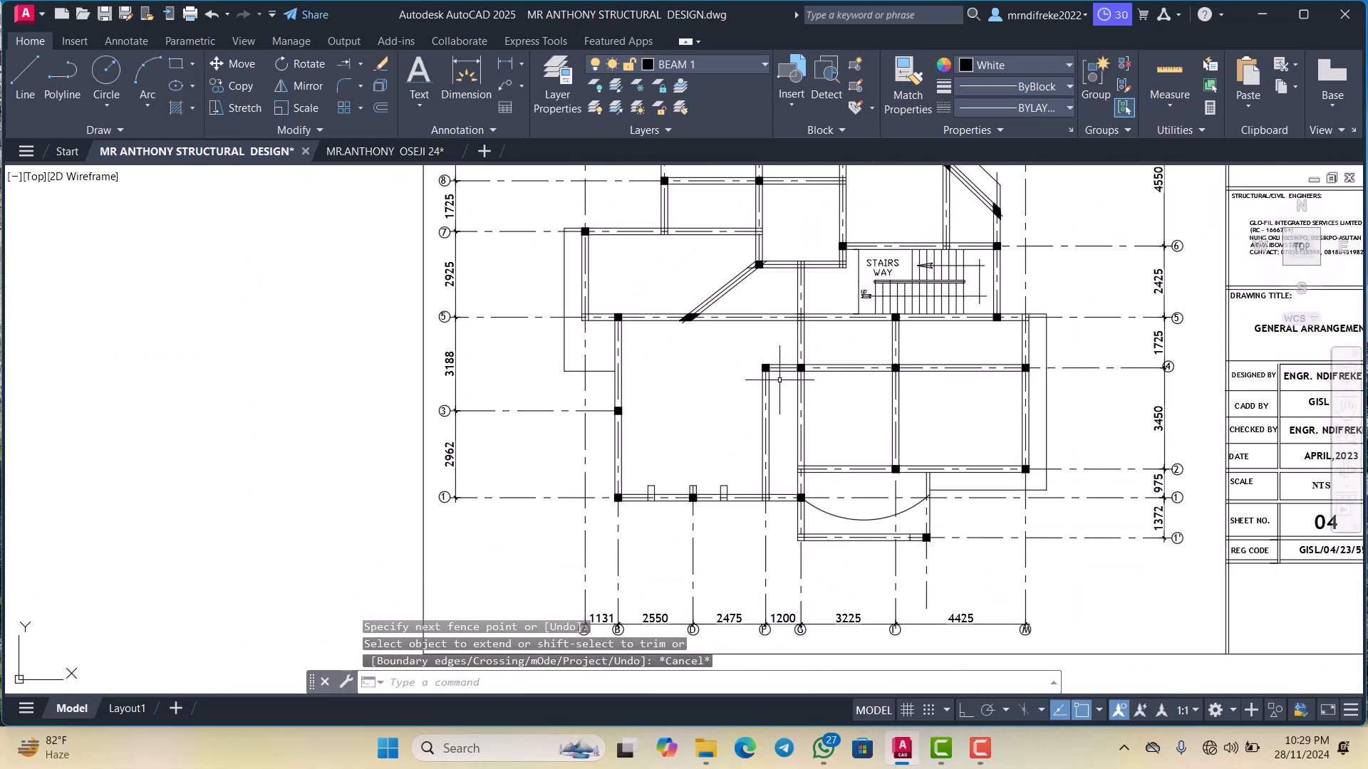
scroll(754, 382, up, 1)
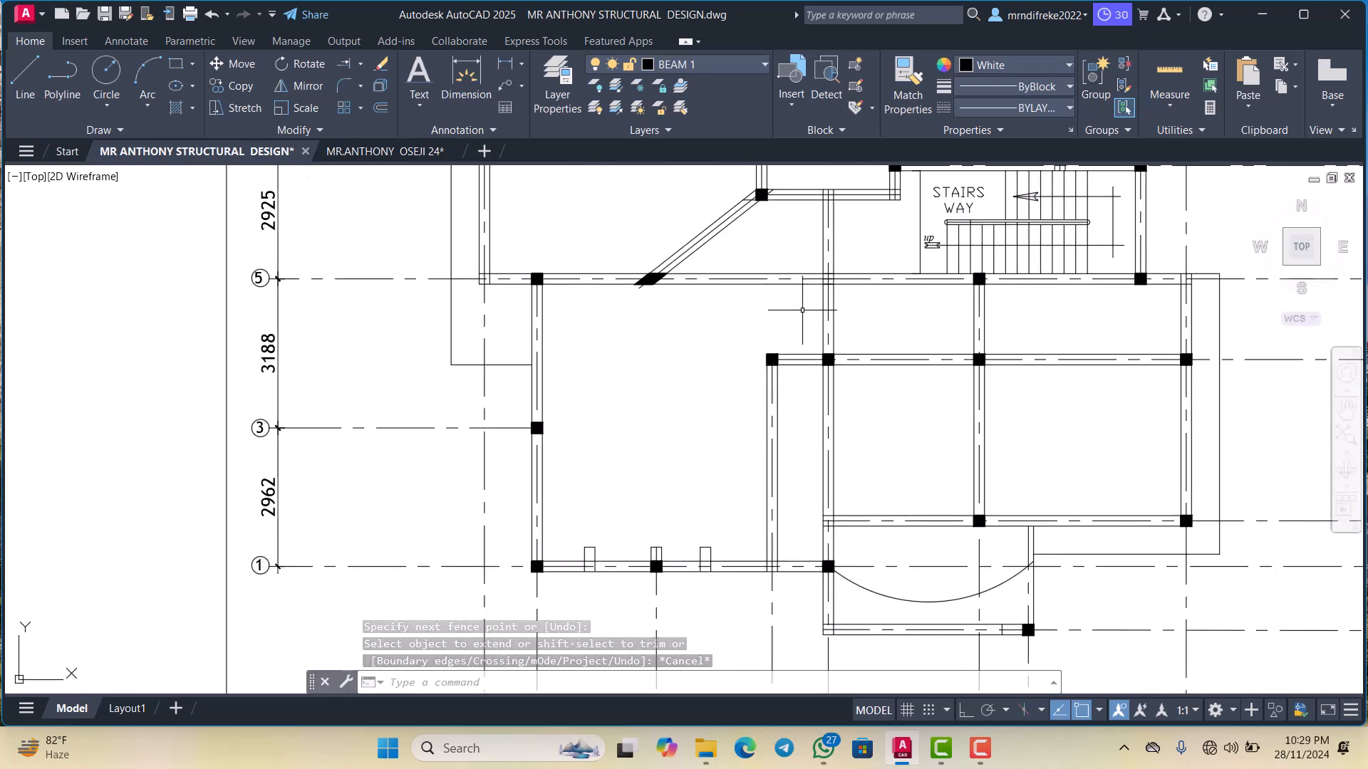
scroll(785, 321, down, 1)
scroll(798, 290, up, 1)
scroll(799, 290, down, 2)
scroll(824, 314, up, 2)
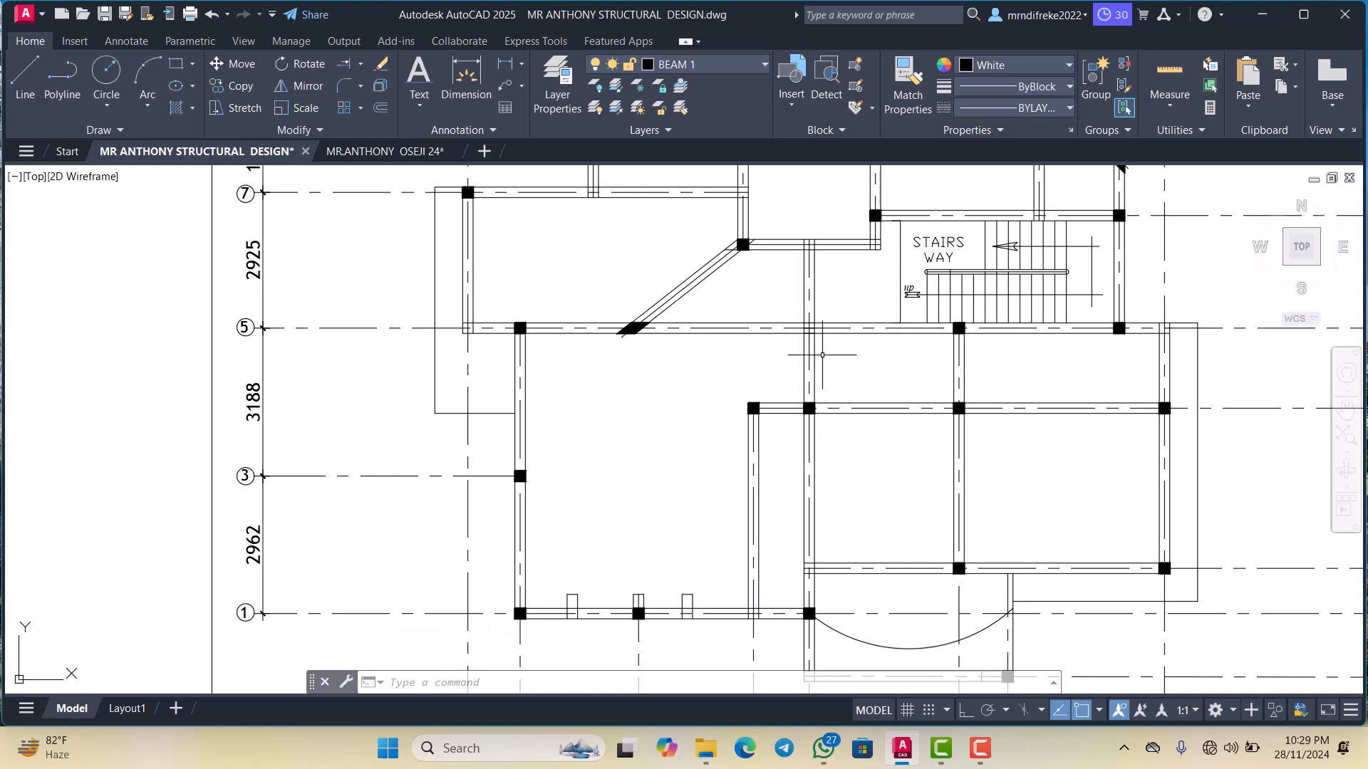
Copy the column with its hatch below the stairs on grid line 5 to the centerline intersection of grid lines 5 and G
scroll(955, 349, up, 10)
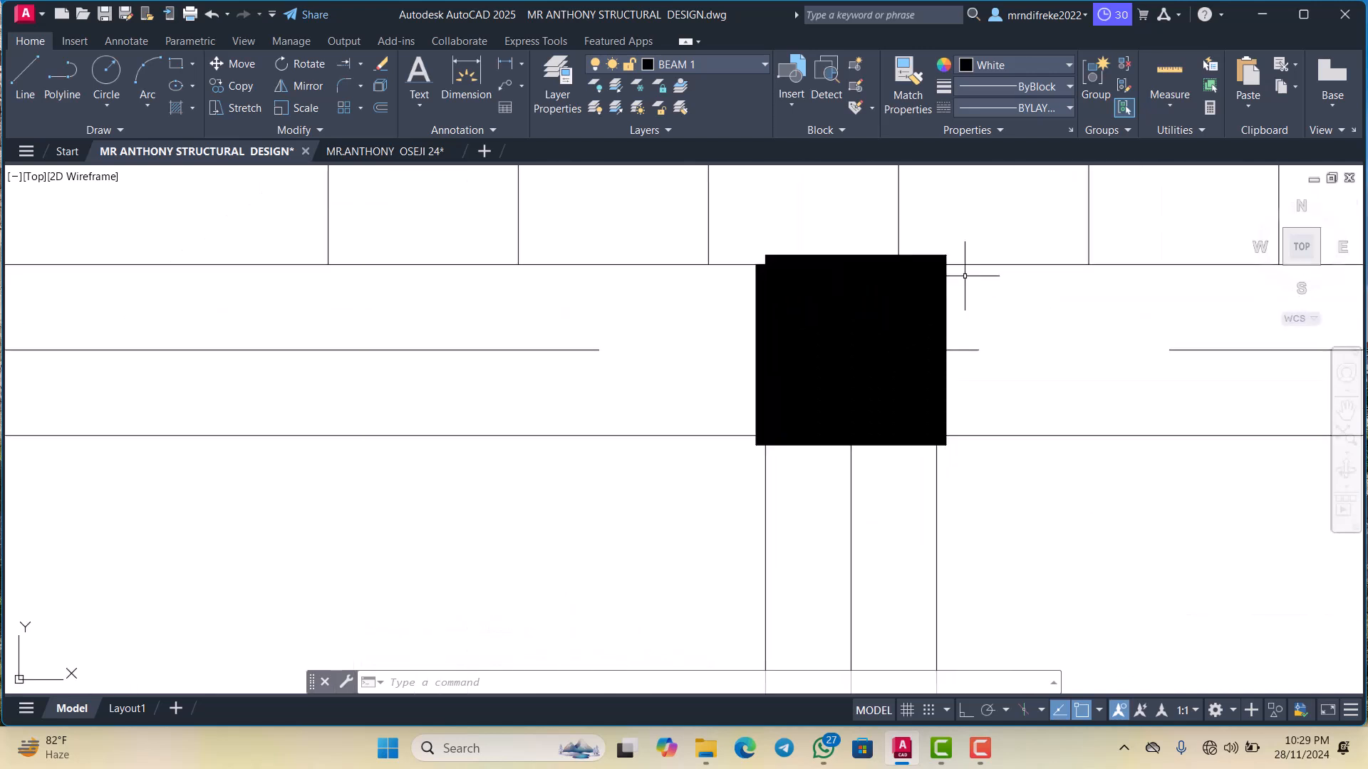
click(955, 292)
scroll(931, 278, down, 5)
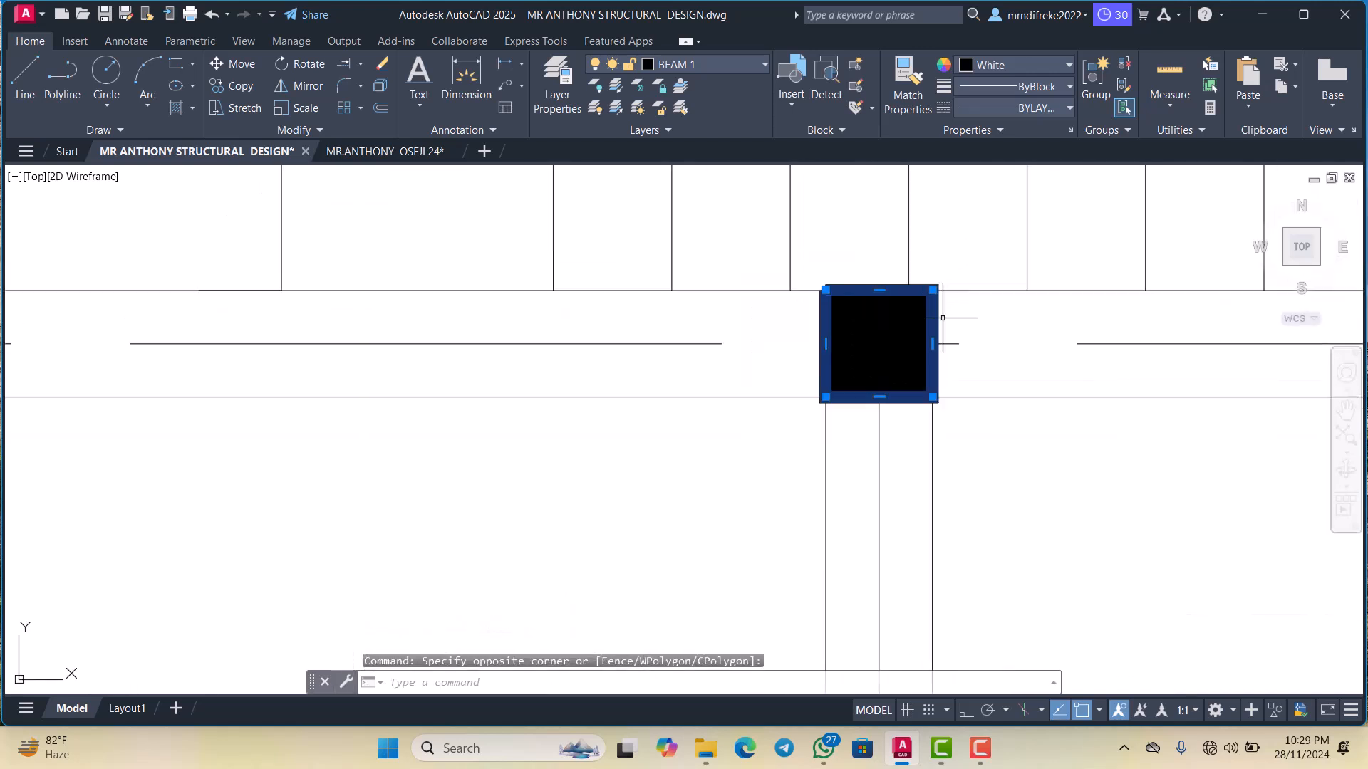
click(905, 325)
right_click(906, 324)
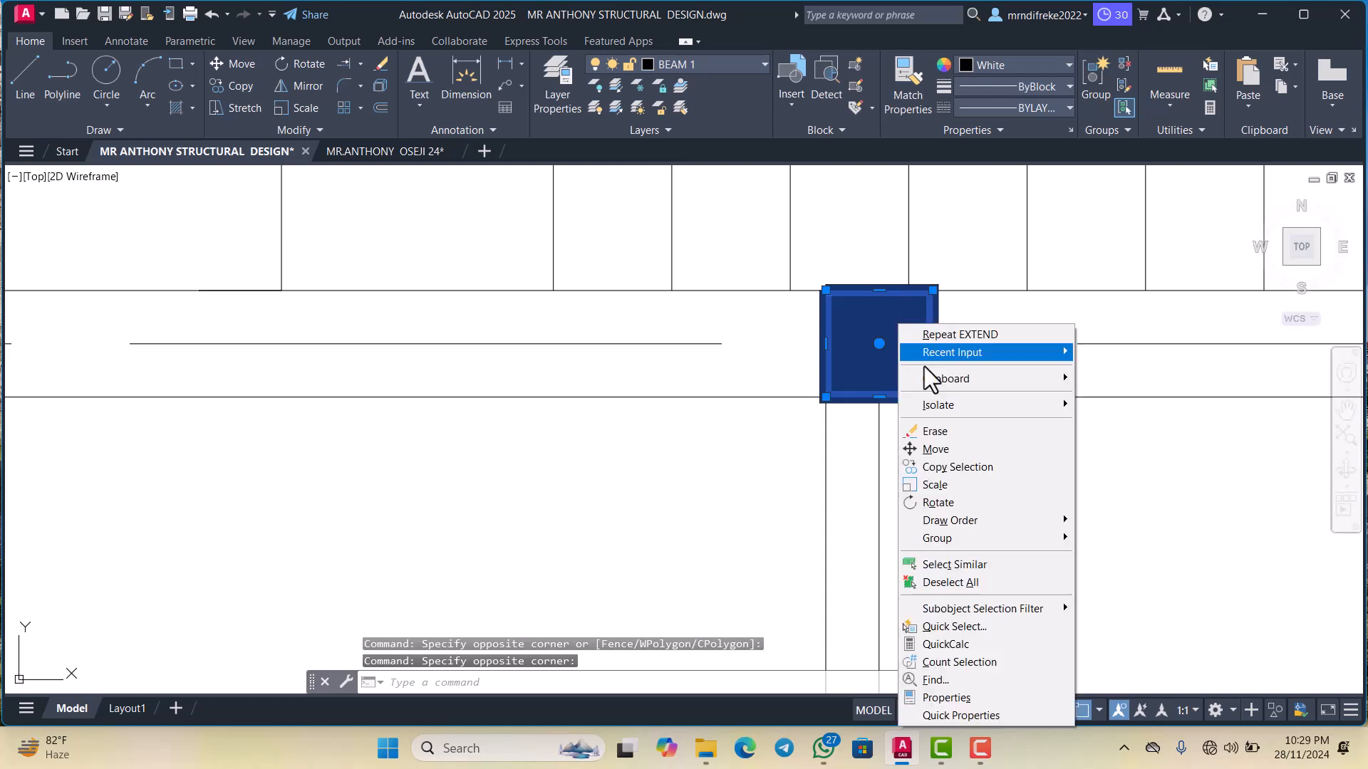
click(937, 466)
click(879, 344)
scroll(839, 397, down, 5)
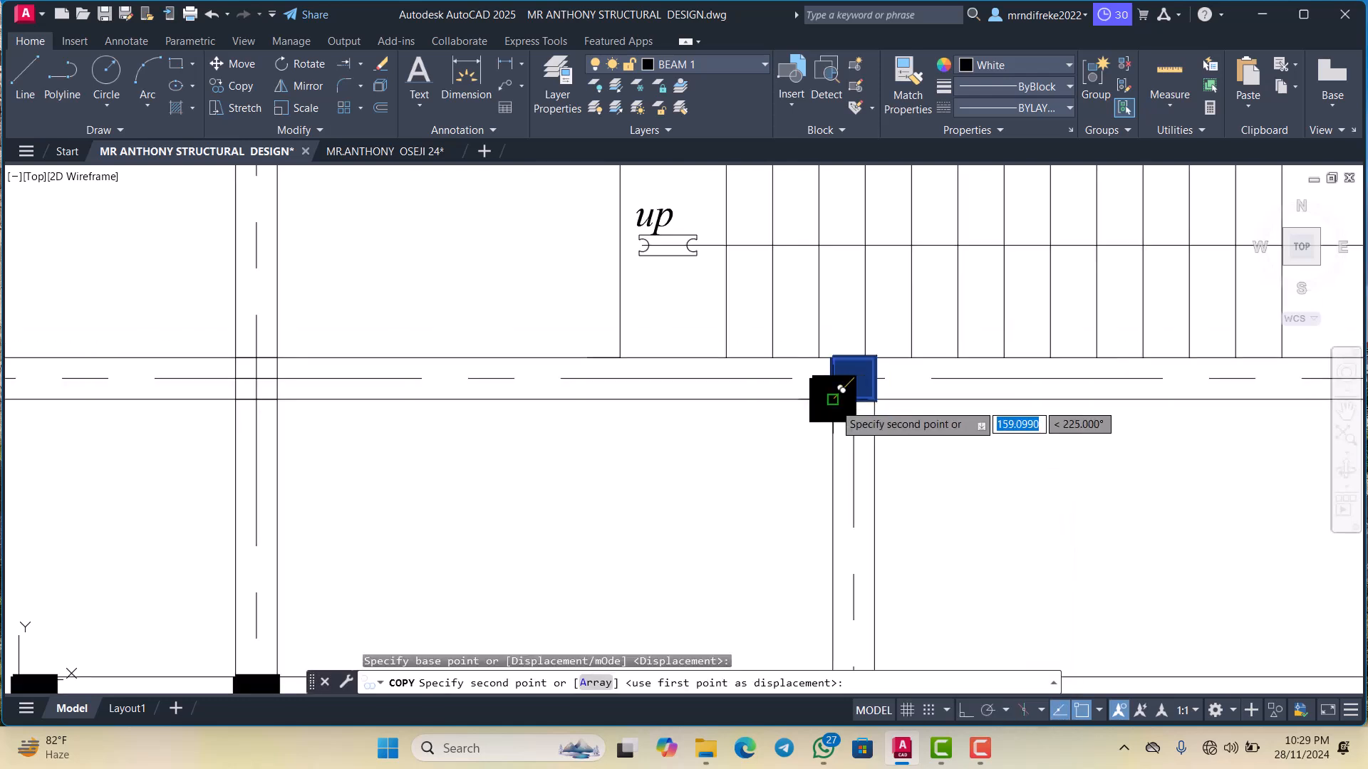
scroll(849, 375, up, 5)
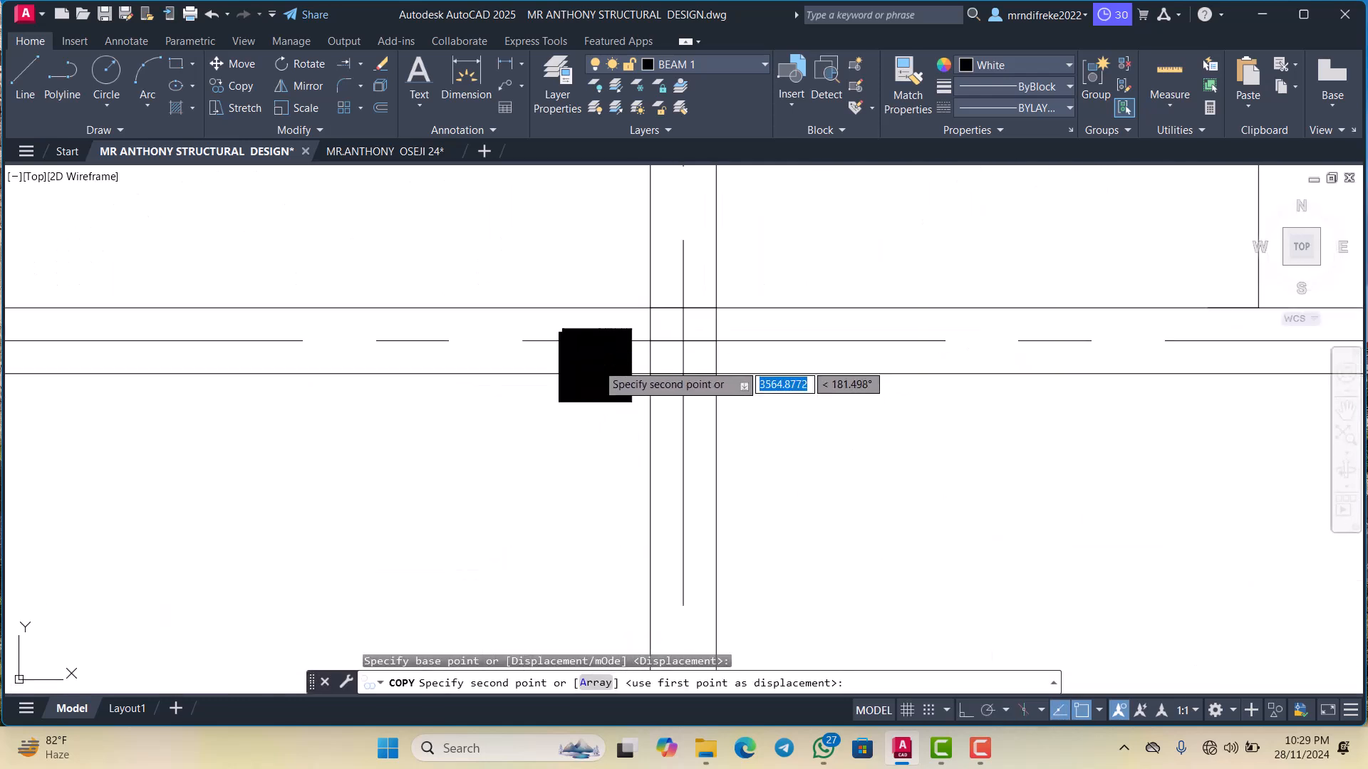
click(682, 339)
scroll(683, 340, down, 5)
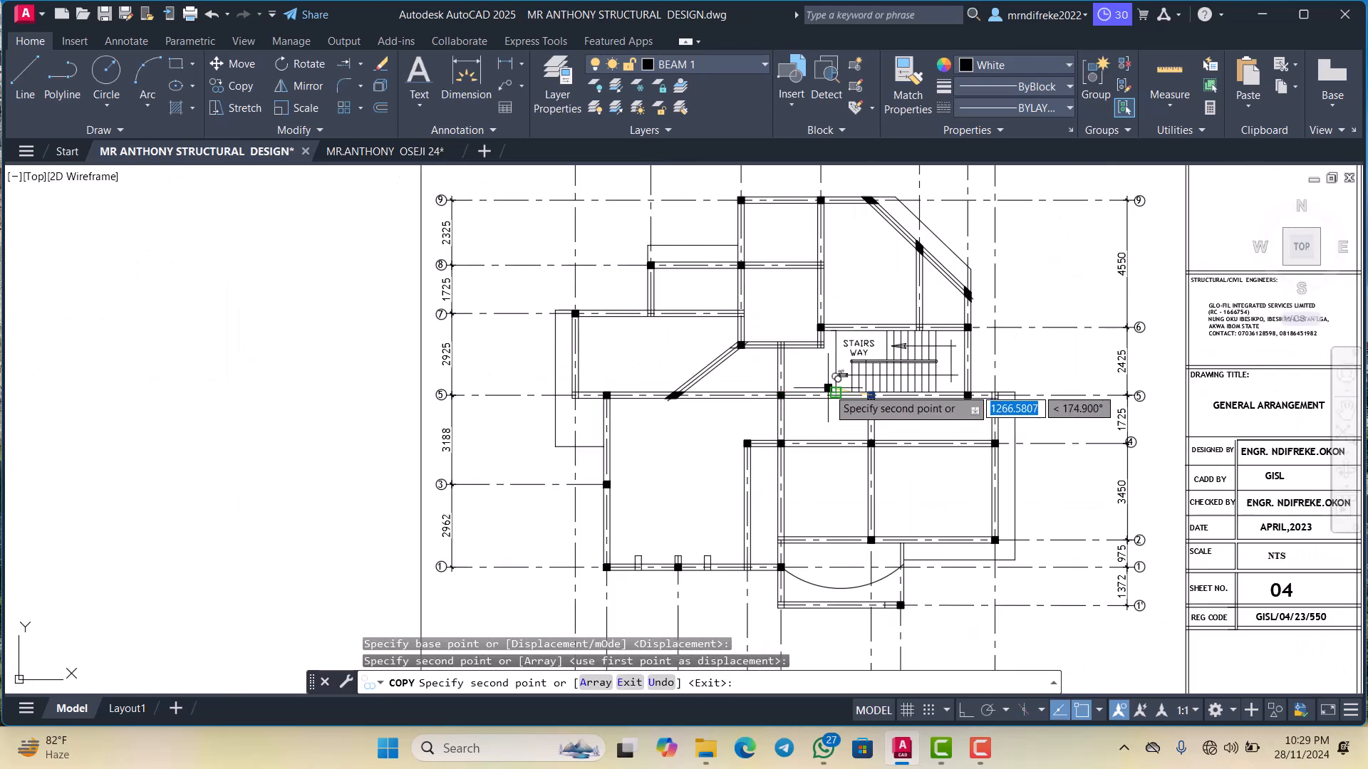
key(Escape)
scroll(718, 399, up, 5)
scroll(705, 413, down, 6)
scroll(675, 428, up, 6)
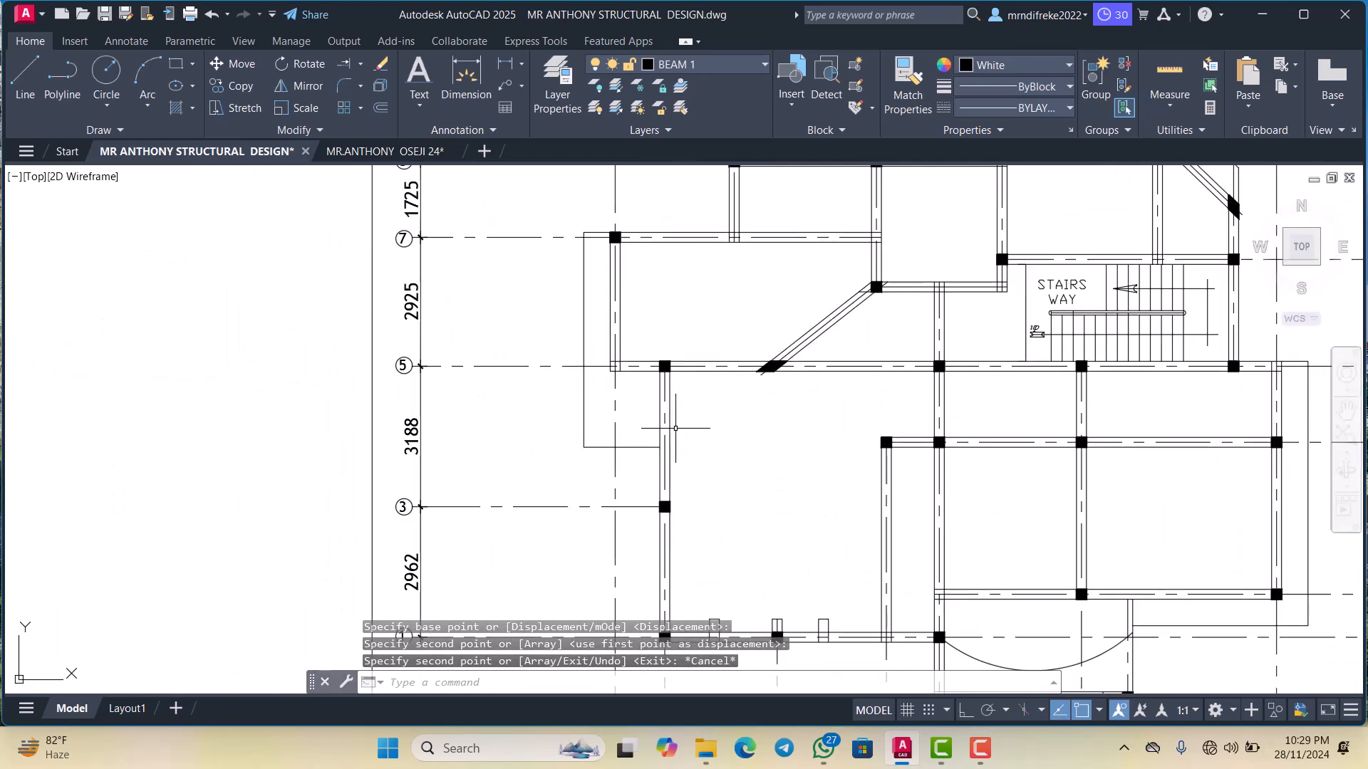
Examine the beam, column and grid layout around the stairs and the lower bays of the General Arrangement plan
scroll(711, 426, down, 2)
scroll(731, 420, up, 3)
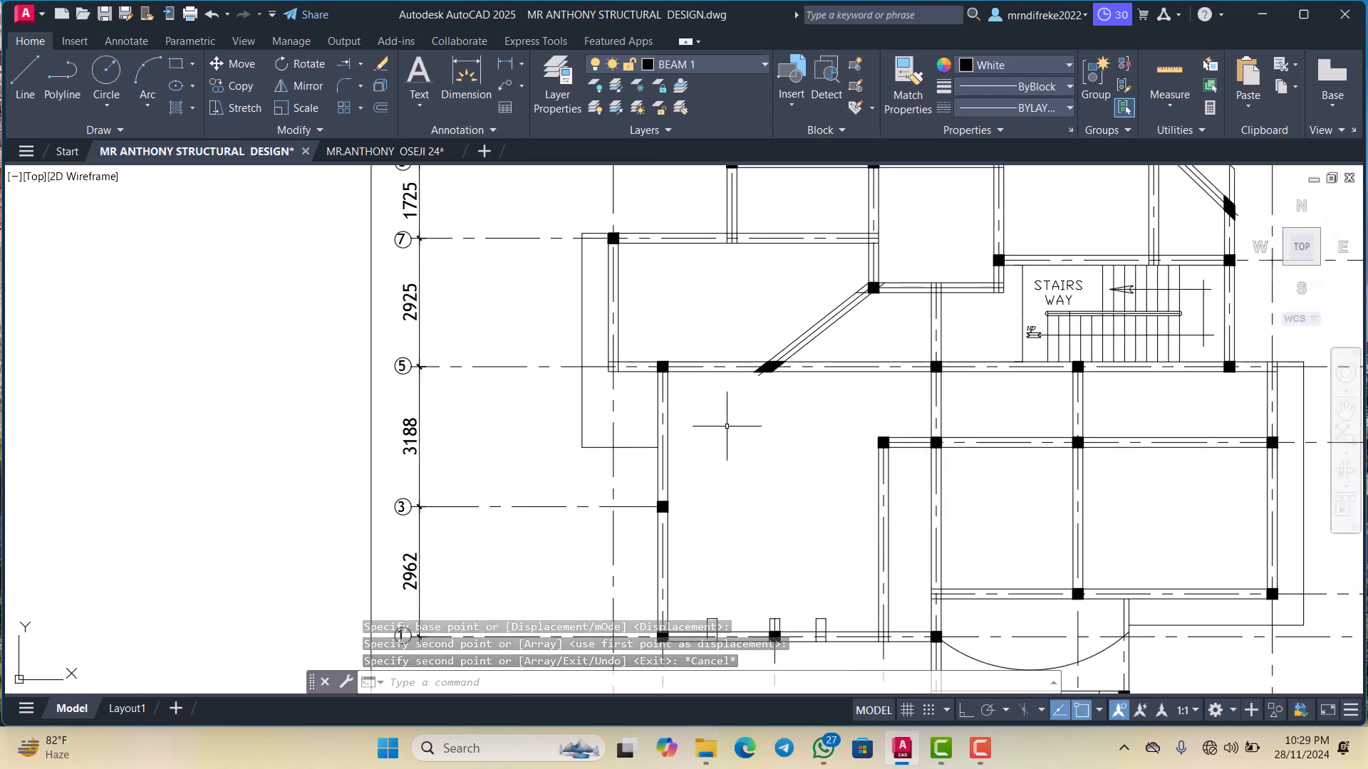
scroll(733, 420, down, 5)
scroll(844, 327, up, 5)
scroll(845, 327, down, 5)
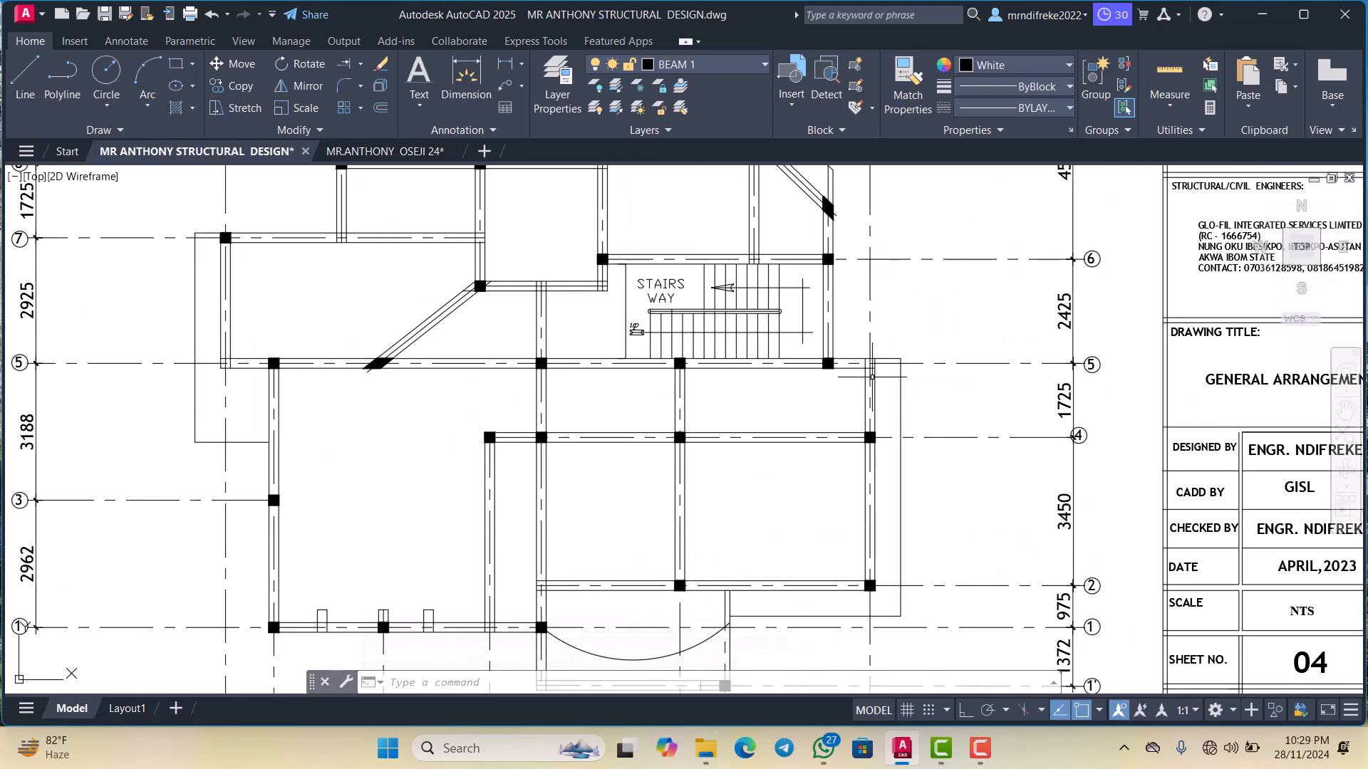
scroll(783, 331, up, 5)
scroll(790, 371, down, 6)
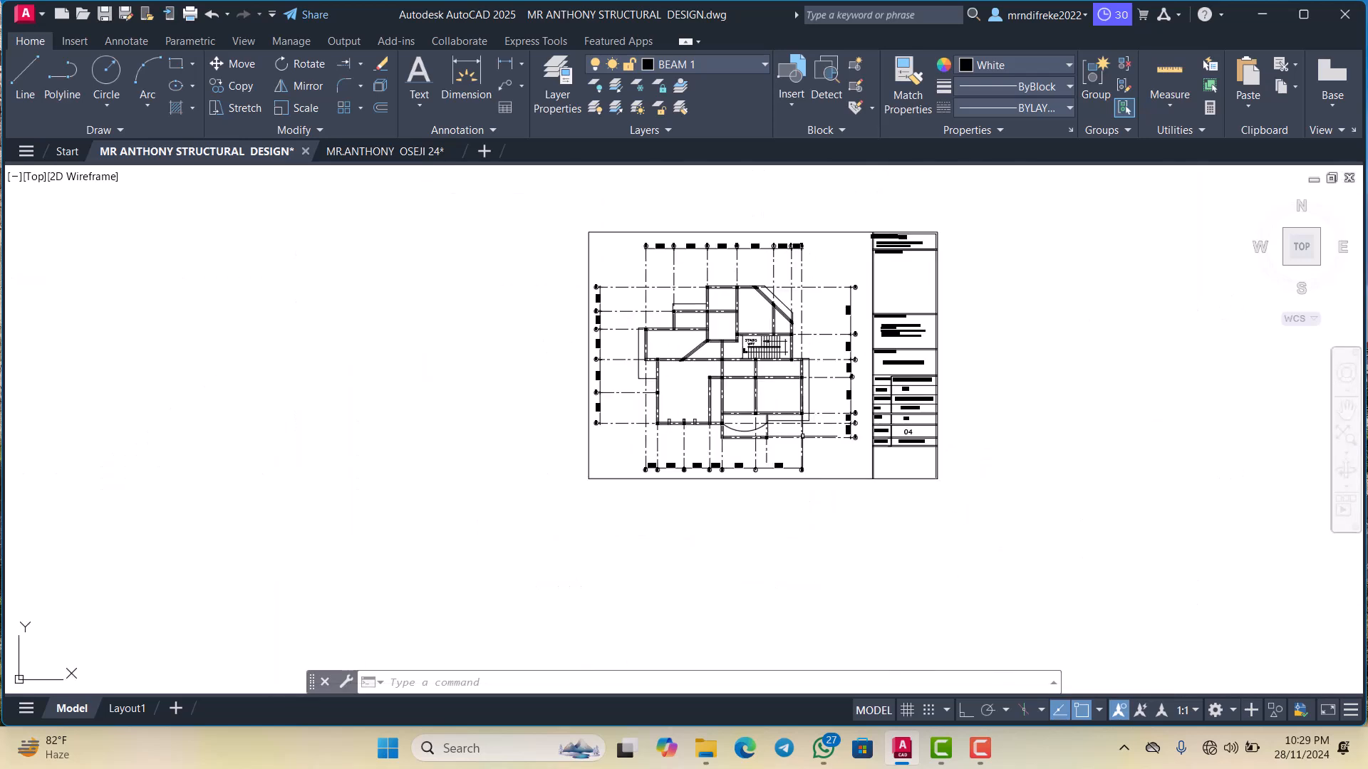
Copy the complete General Arrangement plan with its border and title block to the empty space beside the original sheet
scroll(804, 408, up, 4)
scroll(805, 408, down, 3)
scroll(902, 458, down, 4)
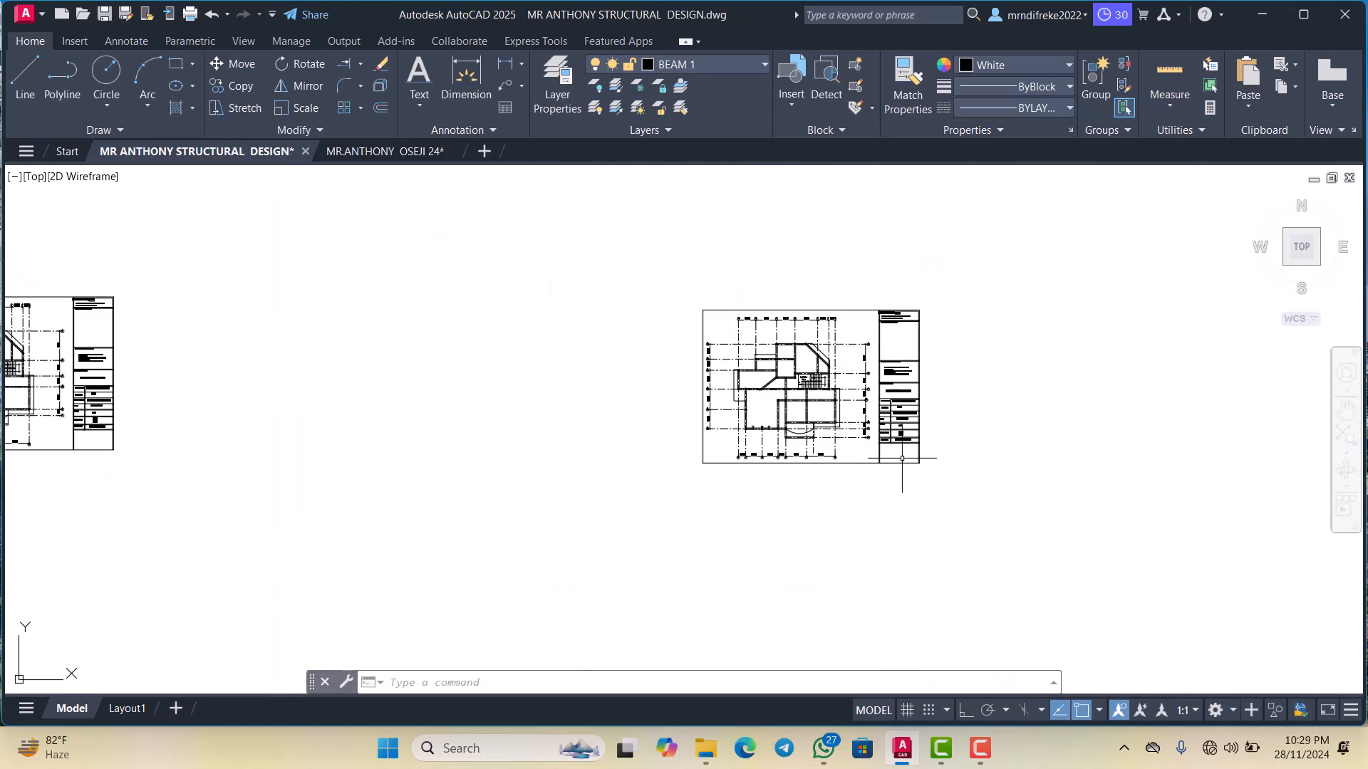
click(948, 484)
click(702, 257)
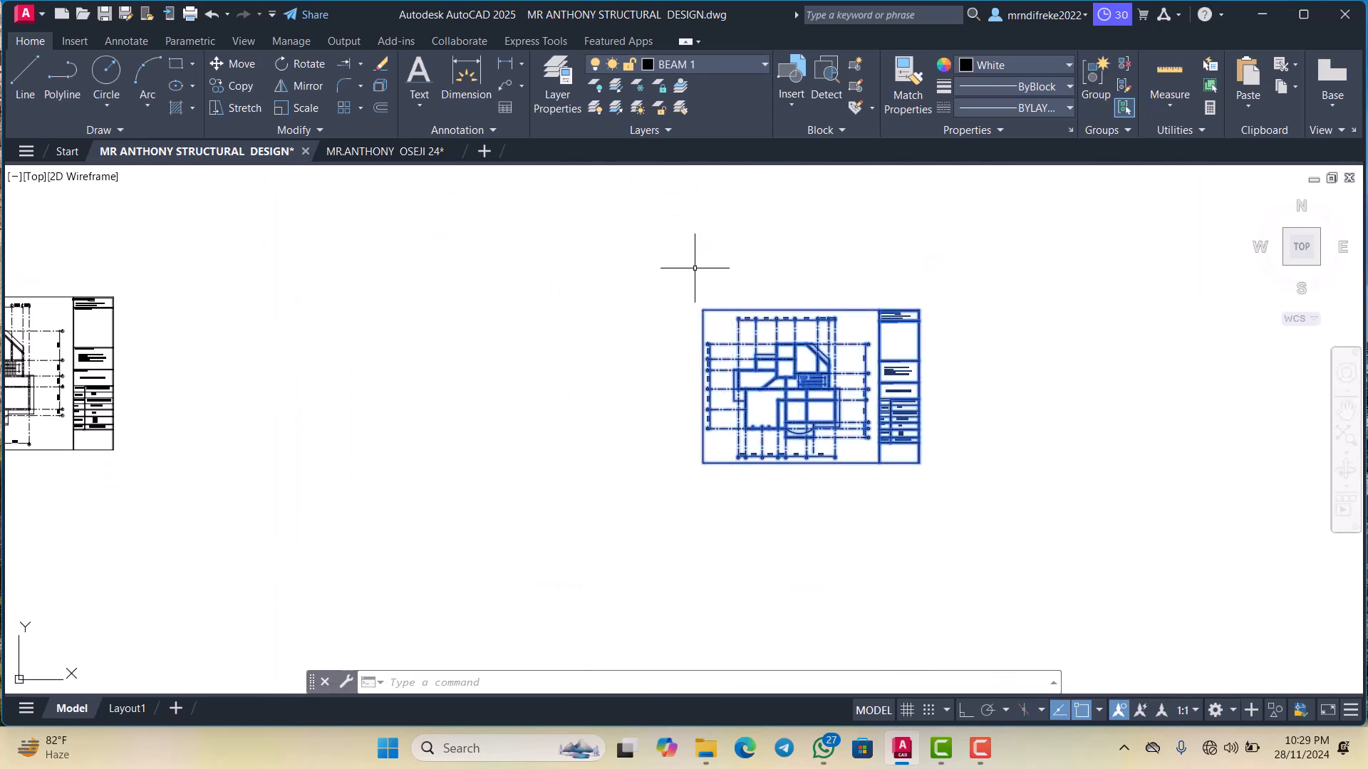
right_click(757, 282)
click(795, 423)
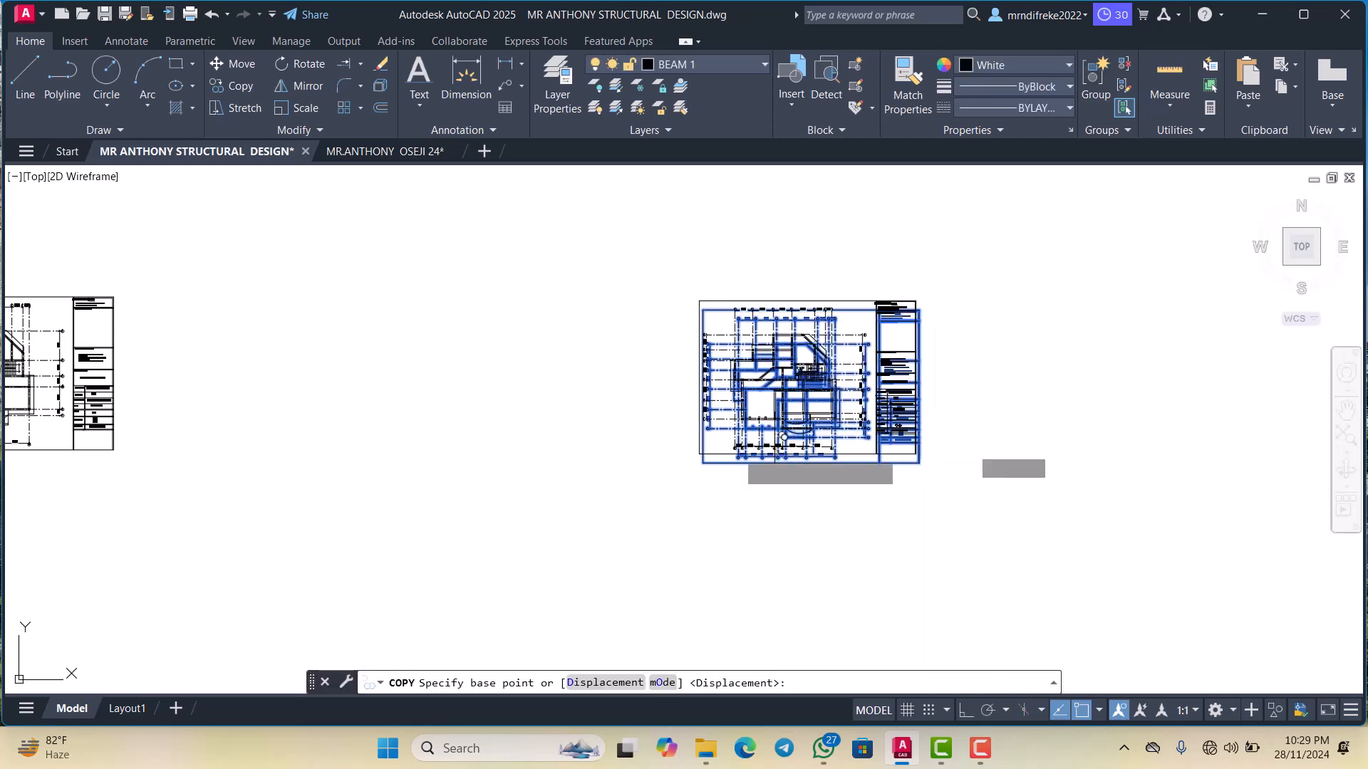
click(741, 459)
scroll(664, 432, down, 3)
click(817, 471)
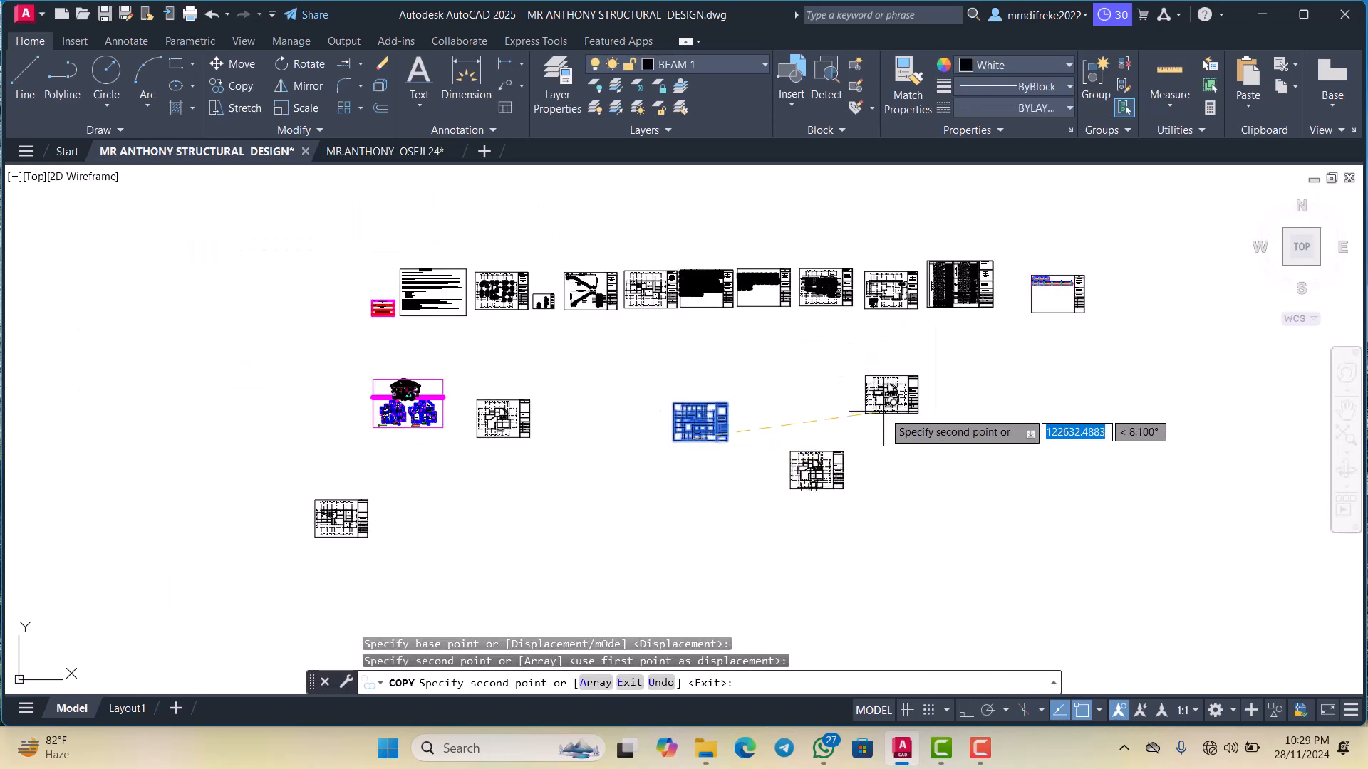
scroll(885, 412, down, 6)
key(Escape)
Examine the copied General Arrangement sheet, including its plan, grid dimensions and title block
scroll(884, 412, up, 4)
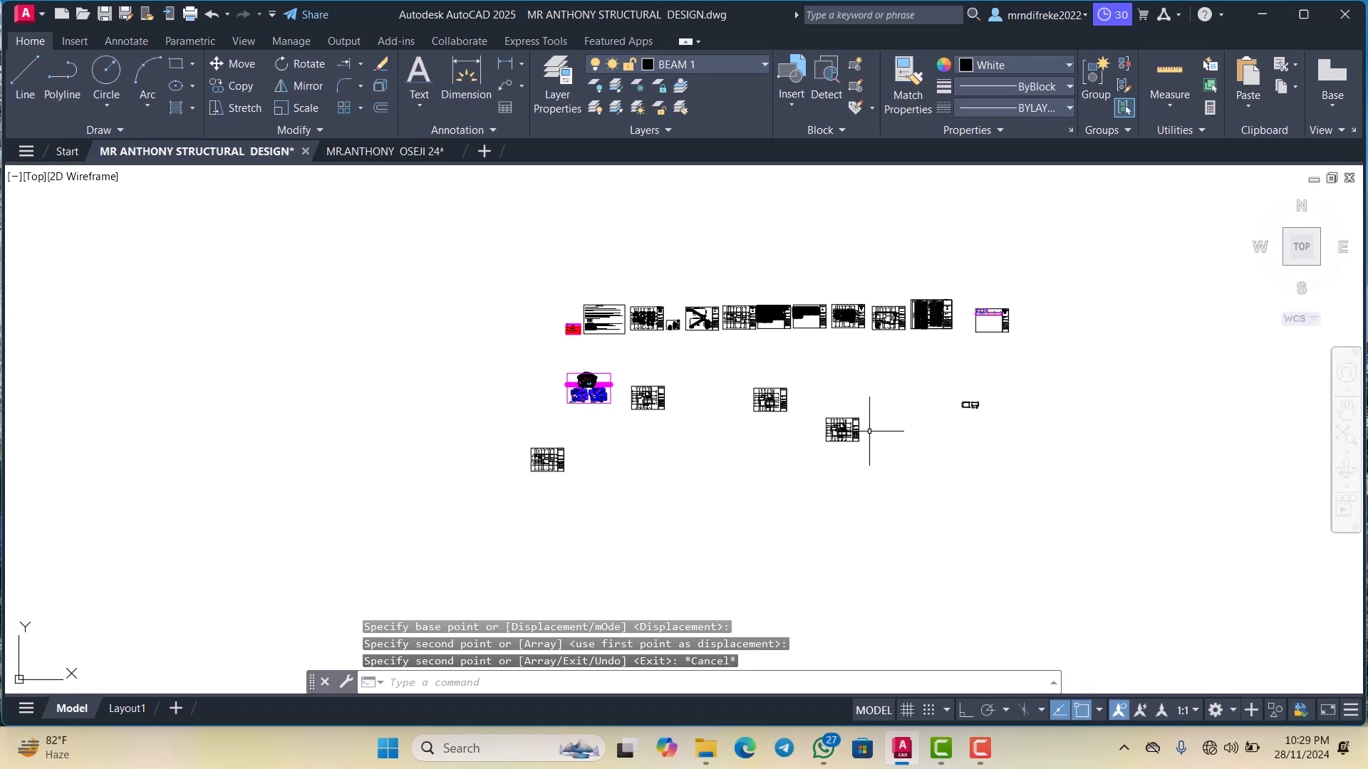
scroll(866, 435, up, 8)
scroll(872, 431, down, 3)
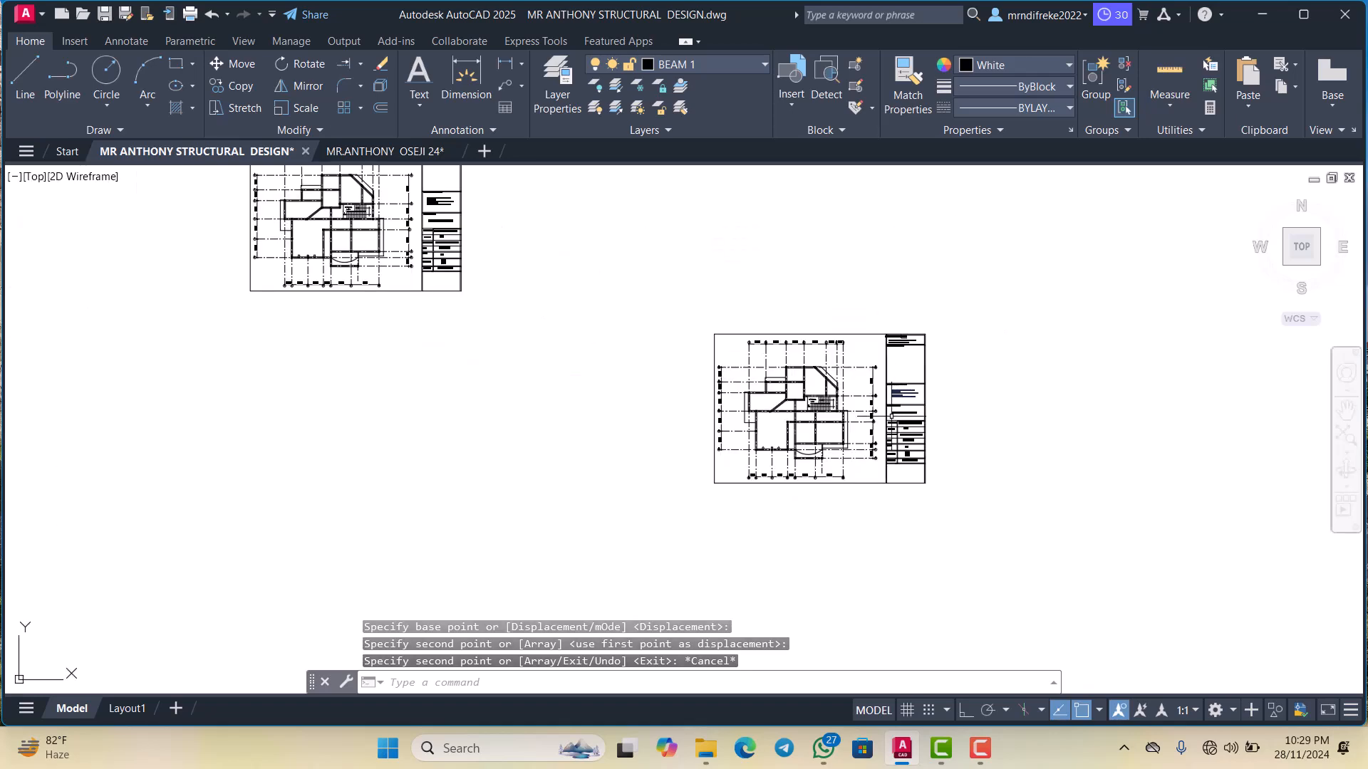
scroll(882, 427, up, 4)
scroll(882, 427, down, 3)
scroll(883, 385, up, 3)
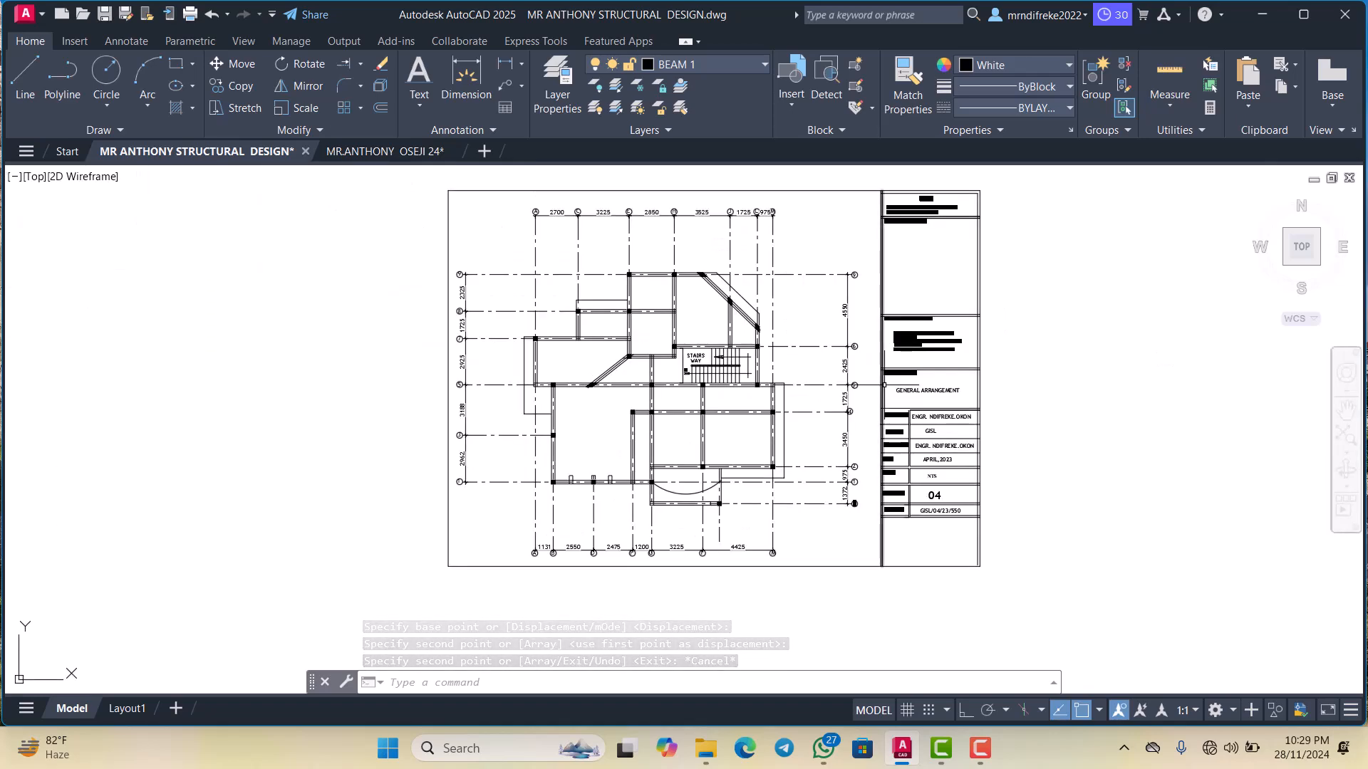
scroll(856, 417, down, 2)
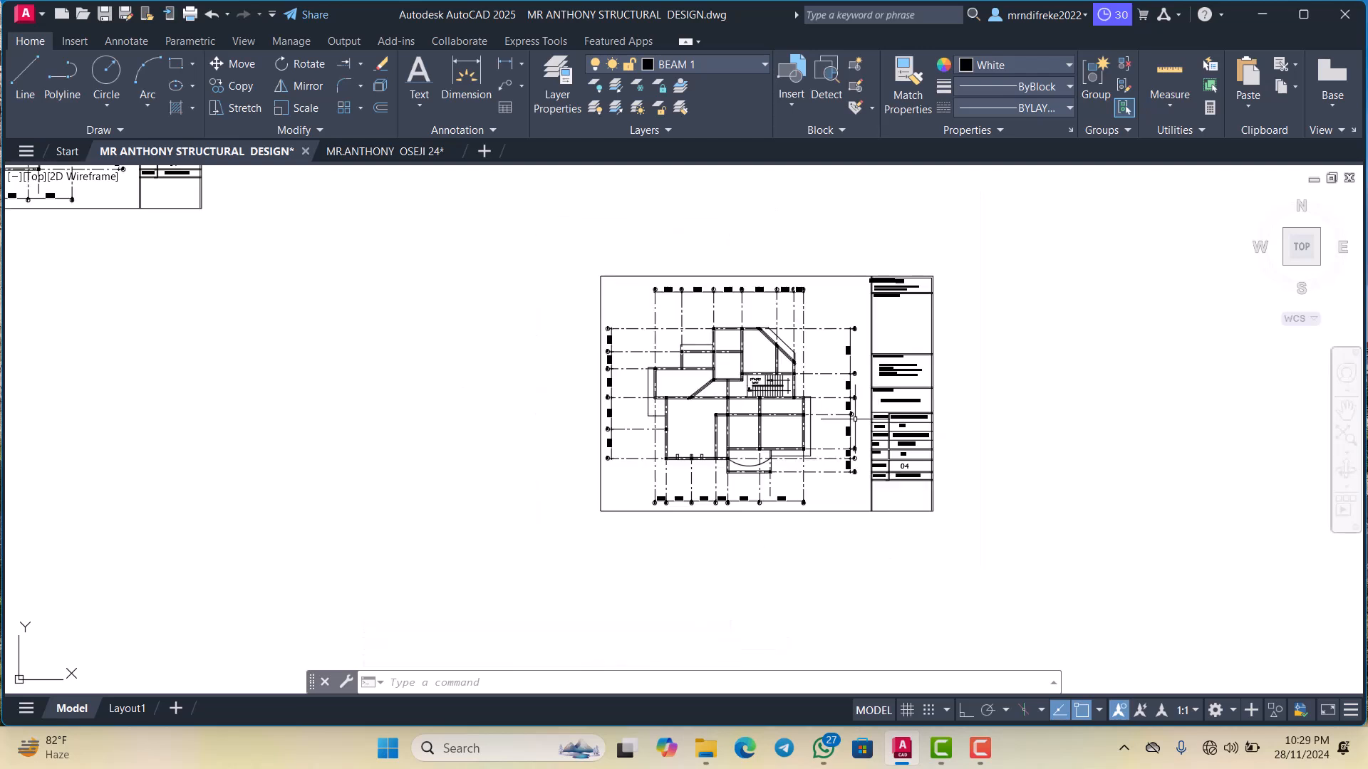
scroll(864, 389, up, 2)
scroll(863, 391, down, 2)
scroll(865, 392, up, 3)
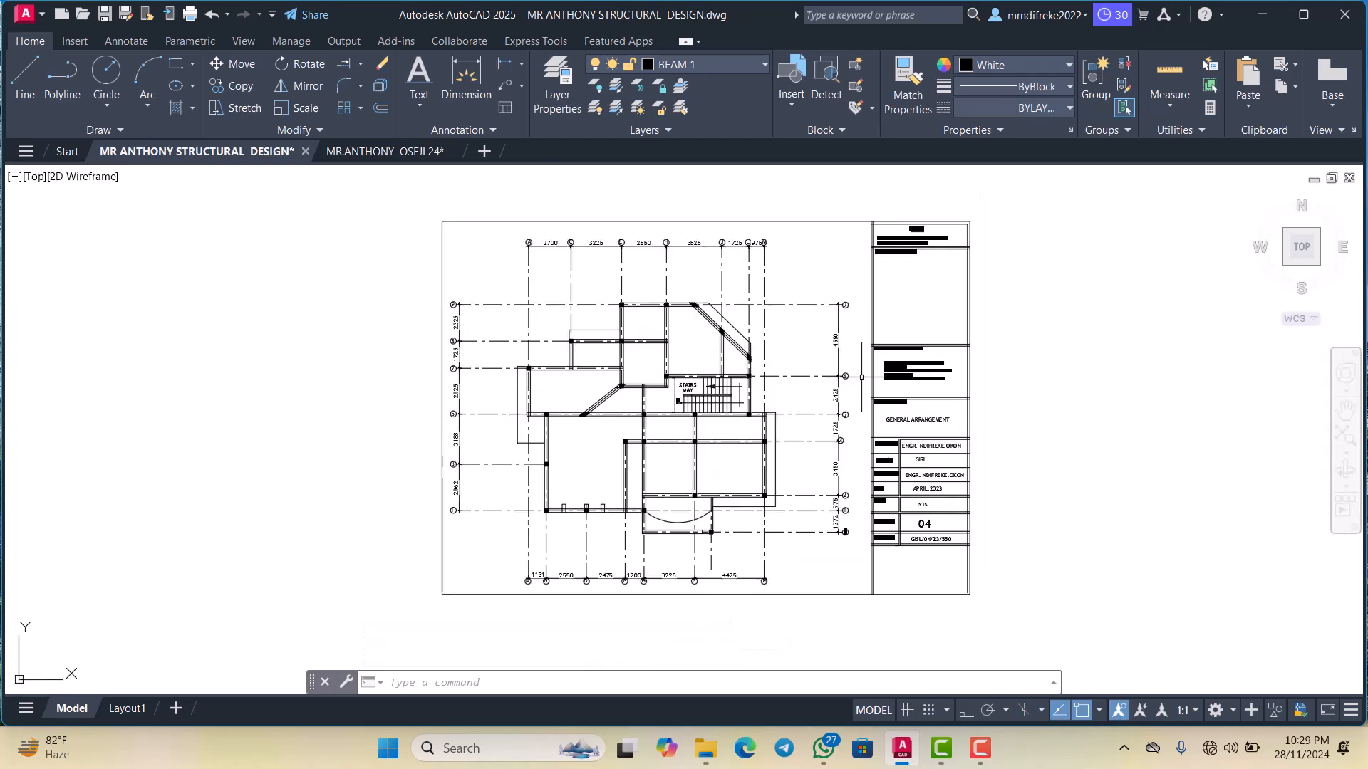
scroll(865, 393, down, 3)
scroll(867, 394, up, 2)
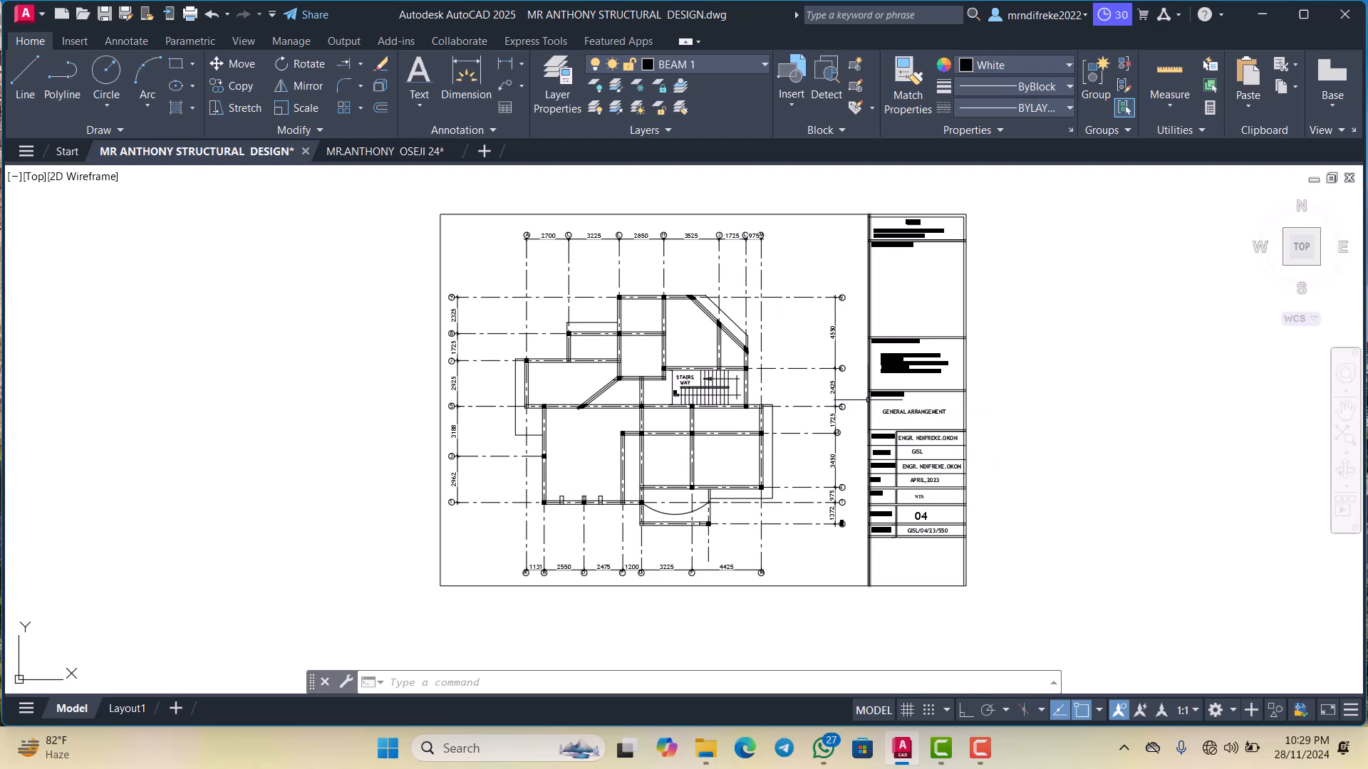
Erase the title block contents and the horizontal border lines from the copied General Arrangement sheet
scroll(867, 400, down, 2)
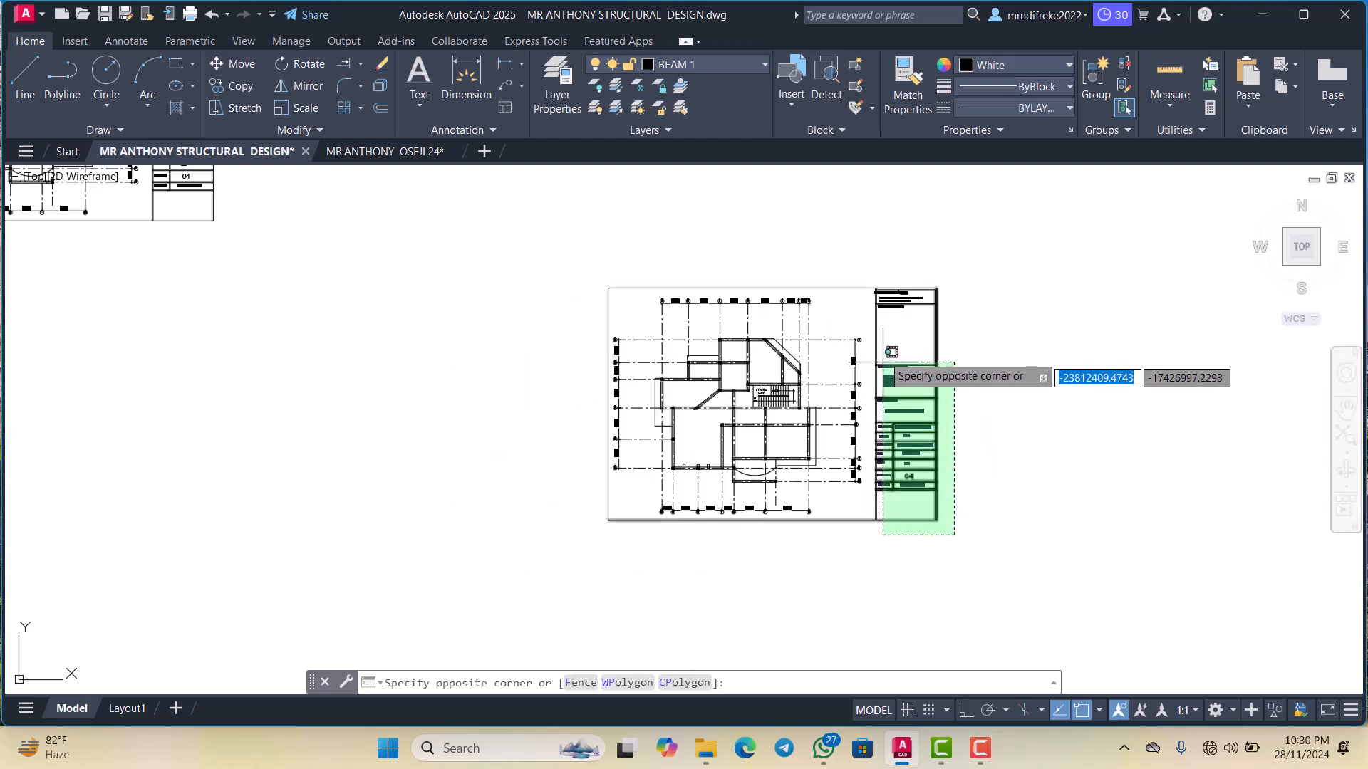
click(876, 289)
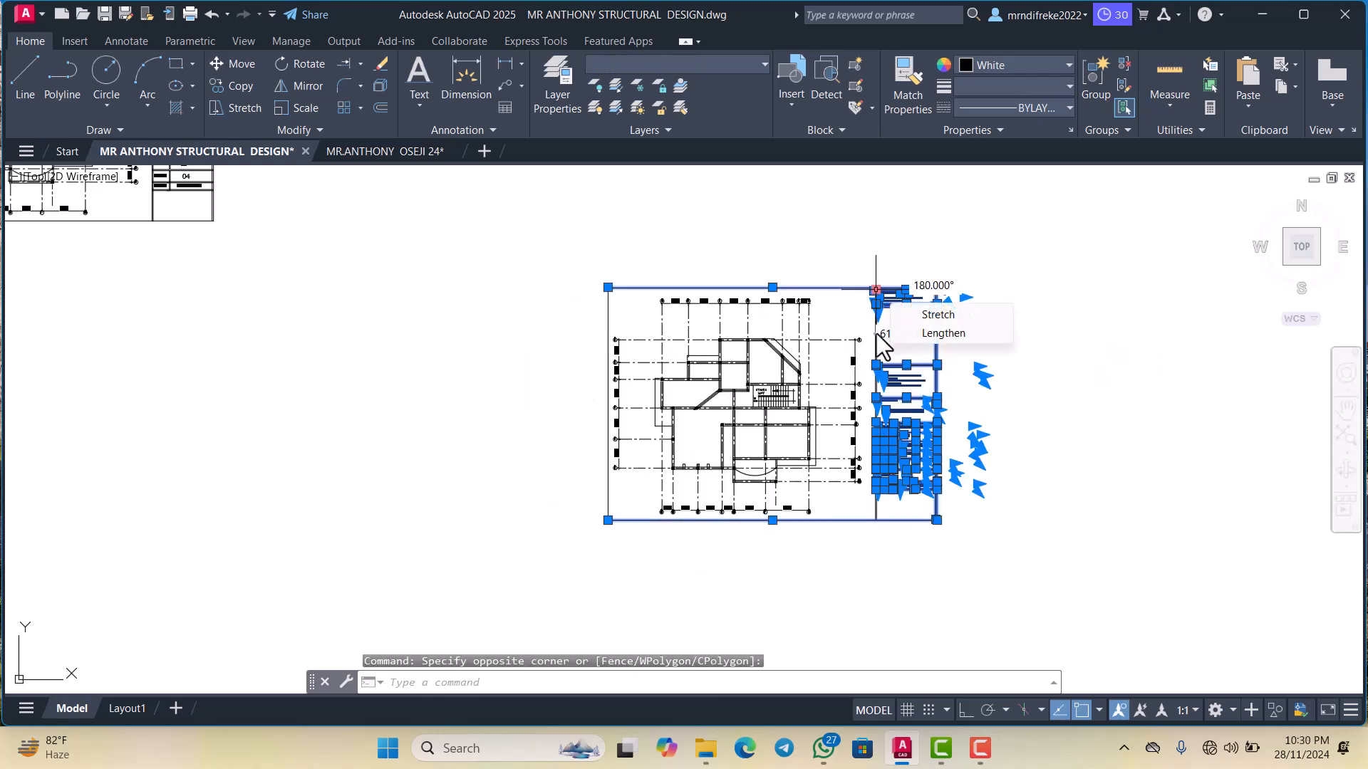
key(Delete)
Move the remaining double vertical title-block line inward so it crosses the horizontal grid lines between the plan and the dimensions 4550 to 1372
click(888, 351)
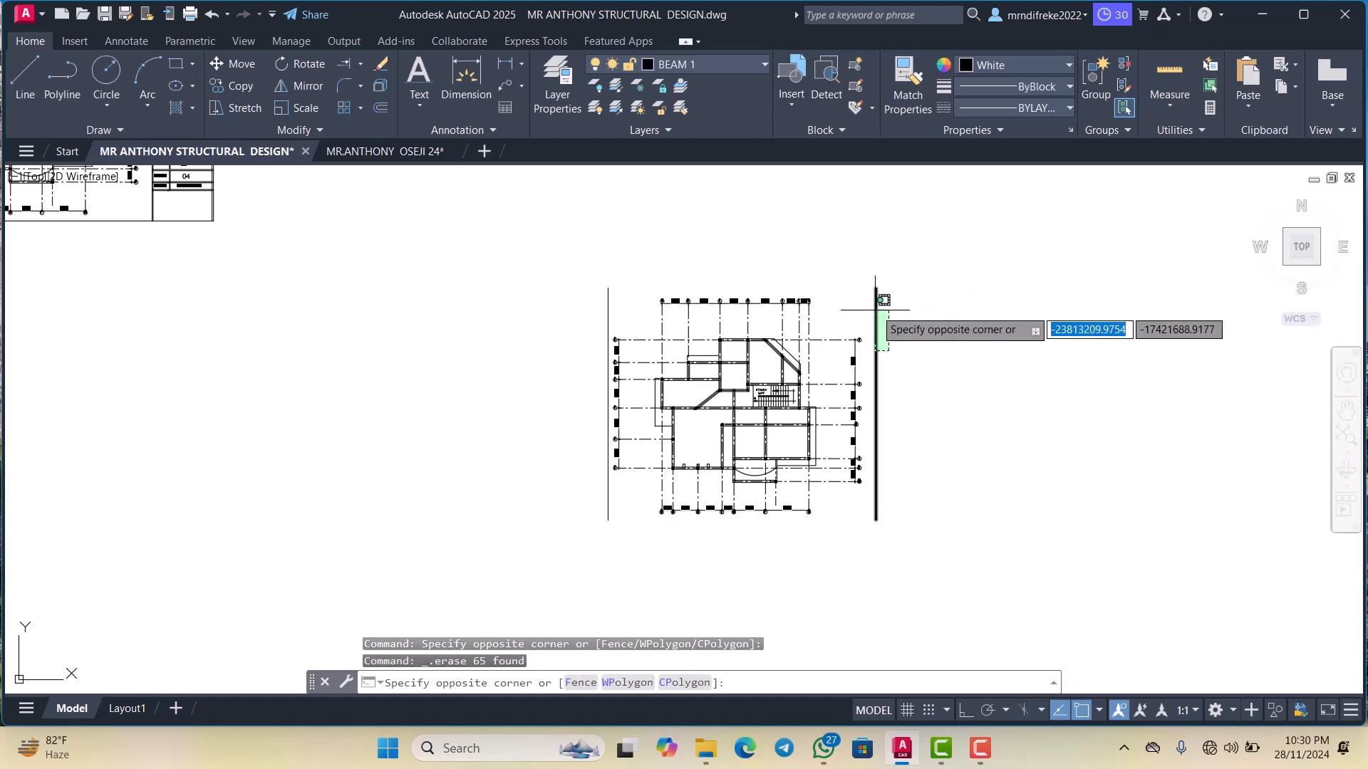
click(873, 292)
right_click(906, 441)
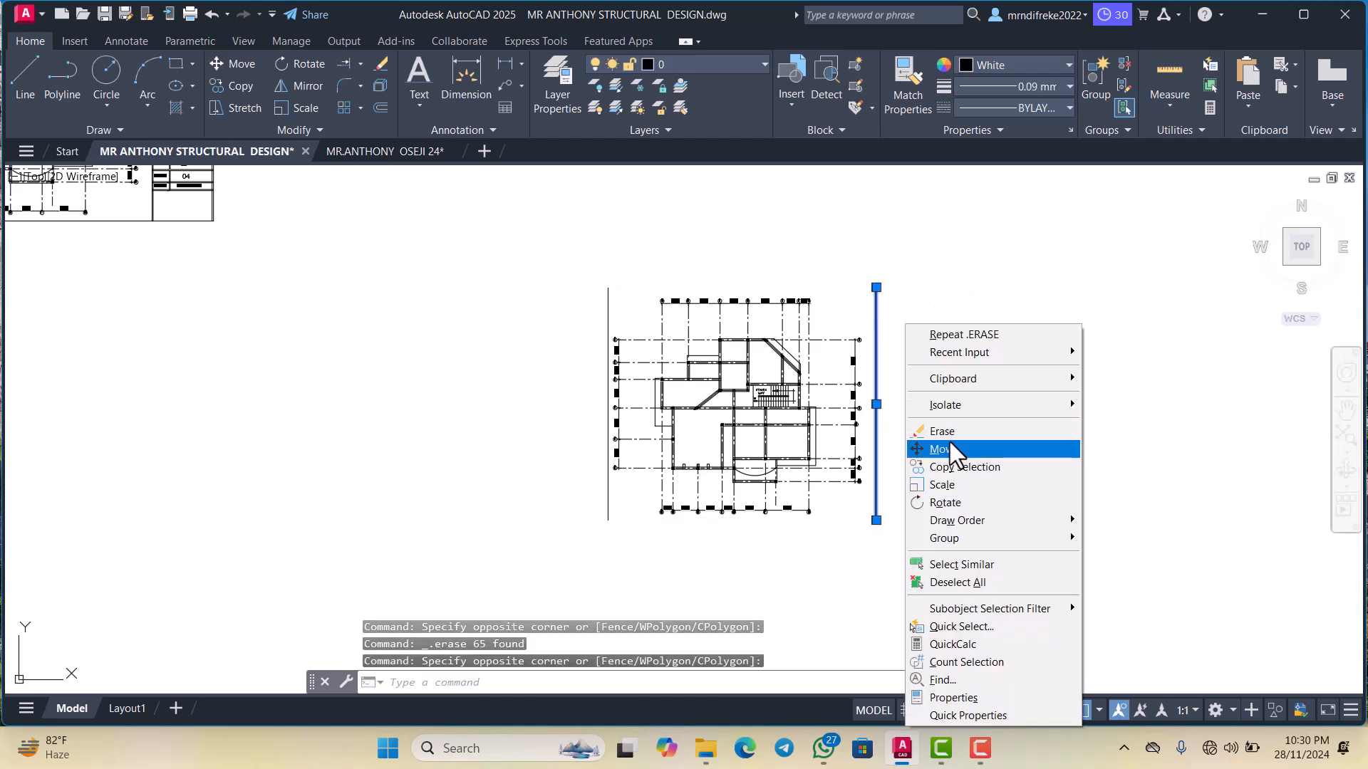
click(947, 450)
click(948, 447)
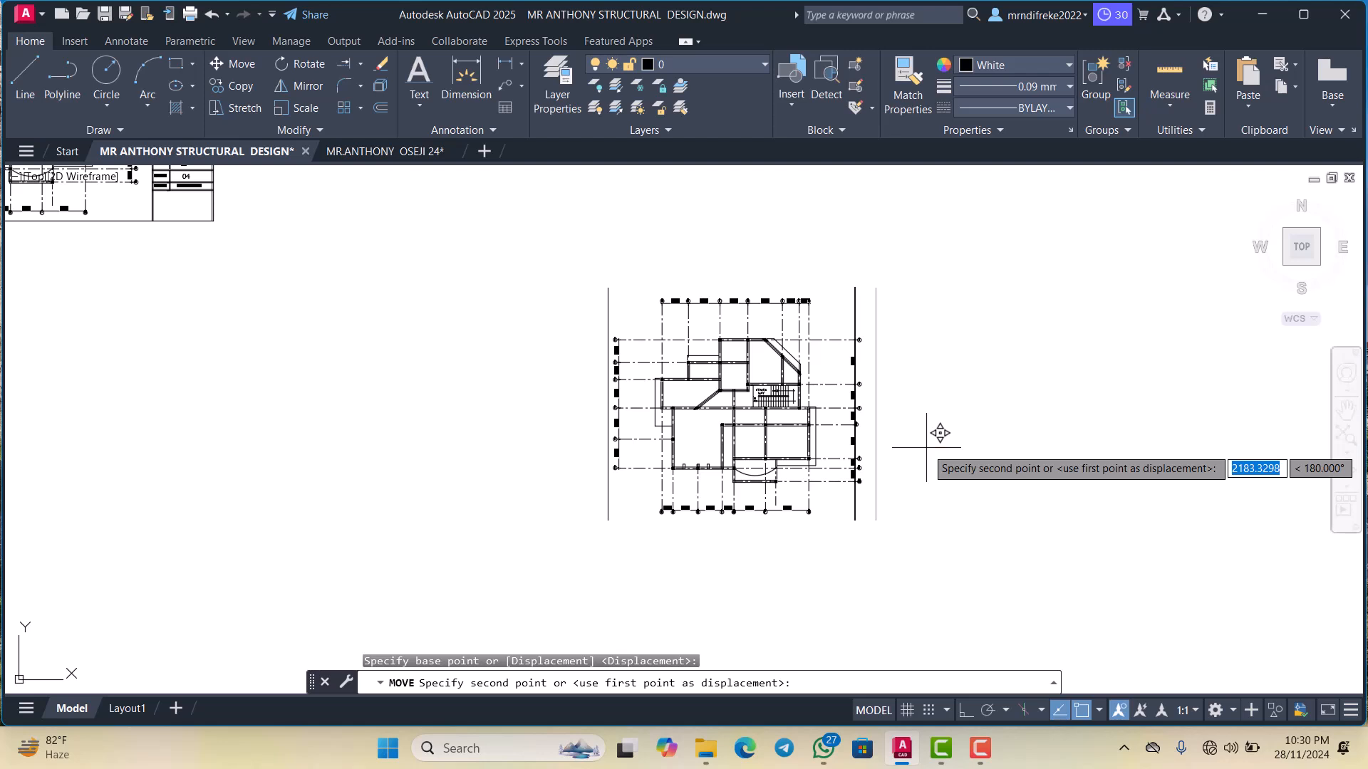
click(926, 439)
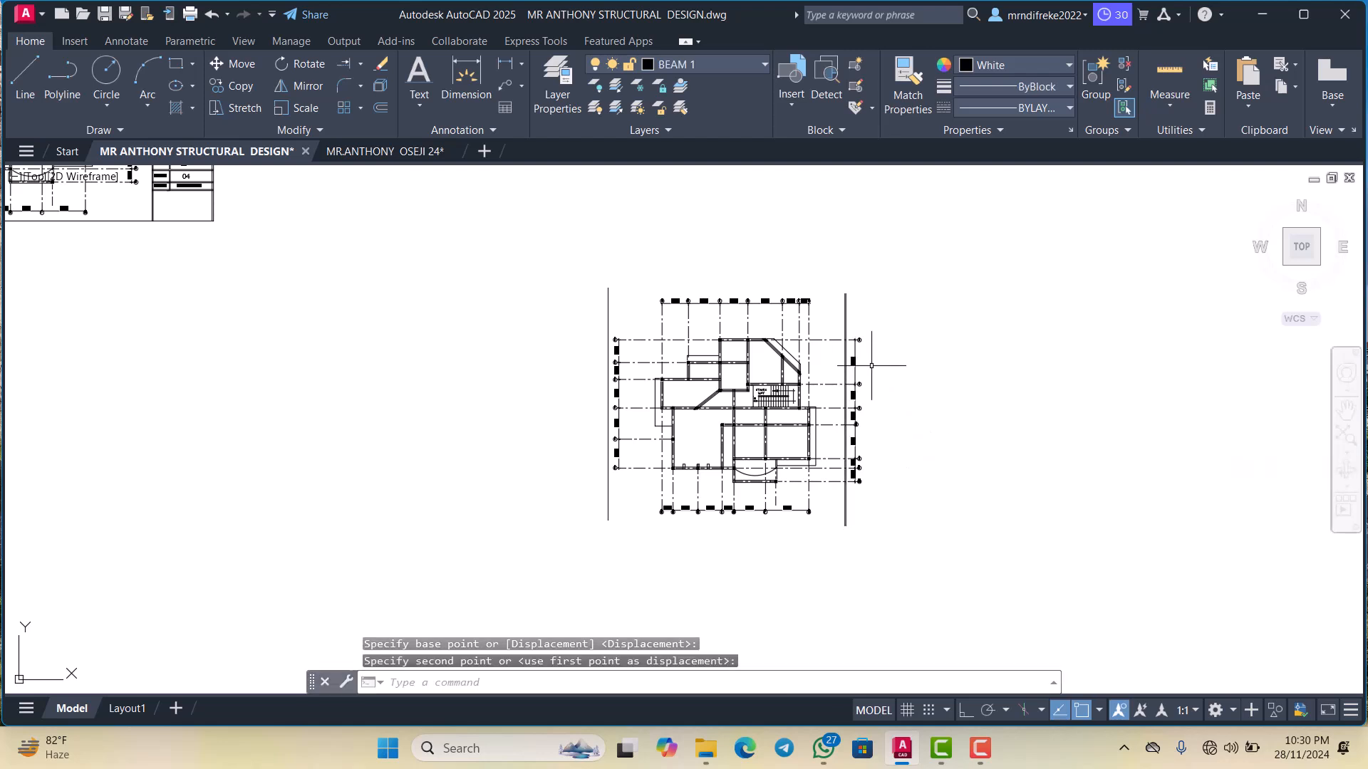
Copy the double vertical line across to the opposite grid bubbles, closing the Bentley Connection Client window and turning object snap off for the second placement
click(866, 316)
click(839, 291)
right_click(848, 306)
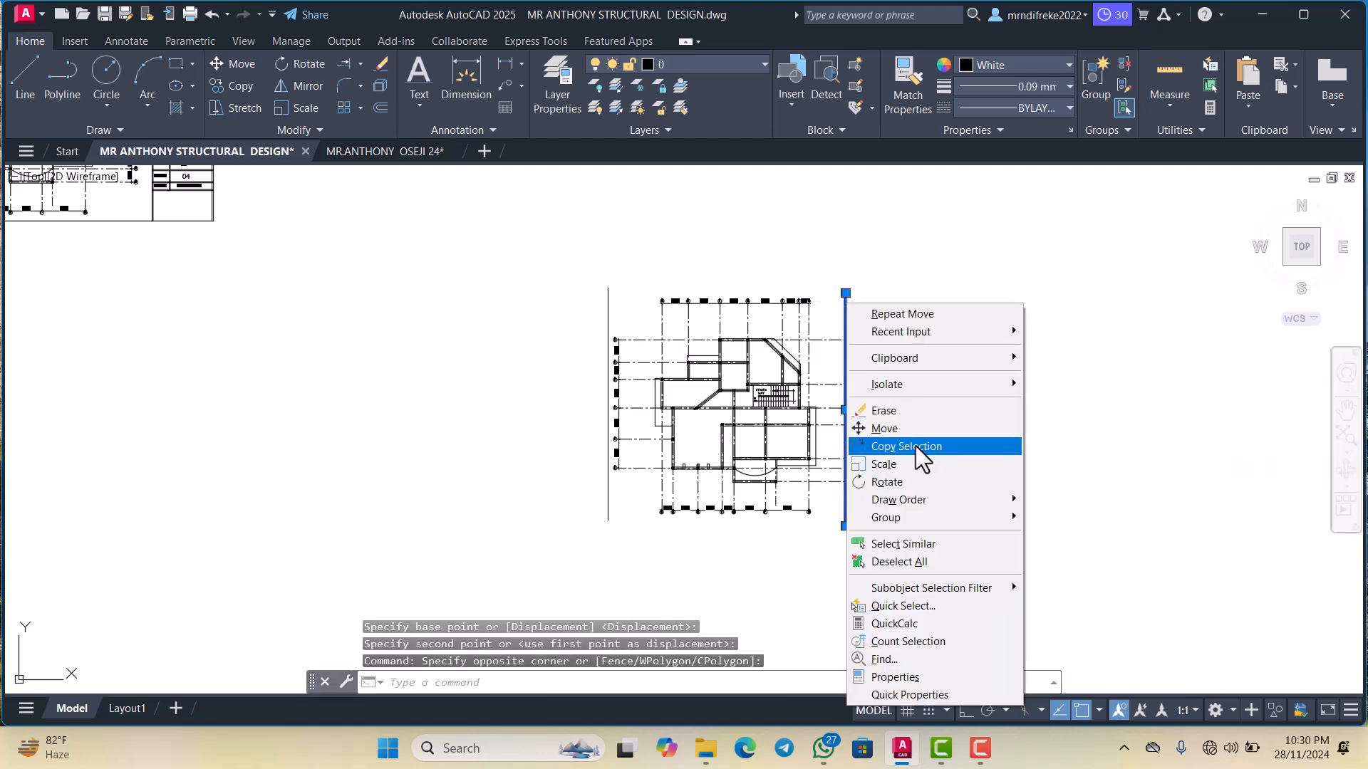
click(903, 448)
click(905, 448)
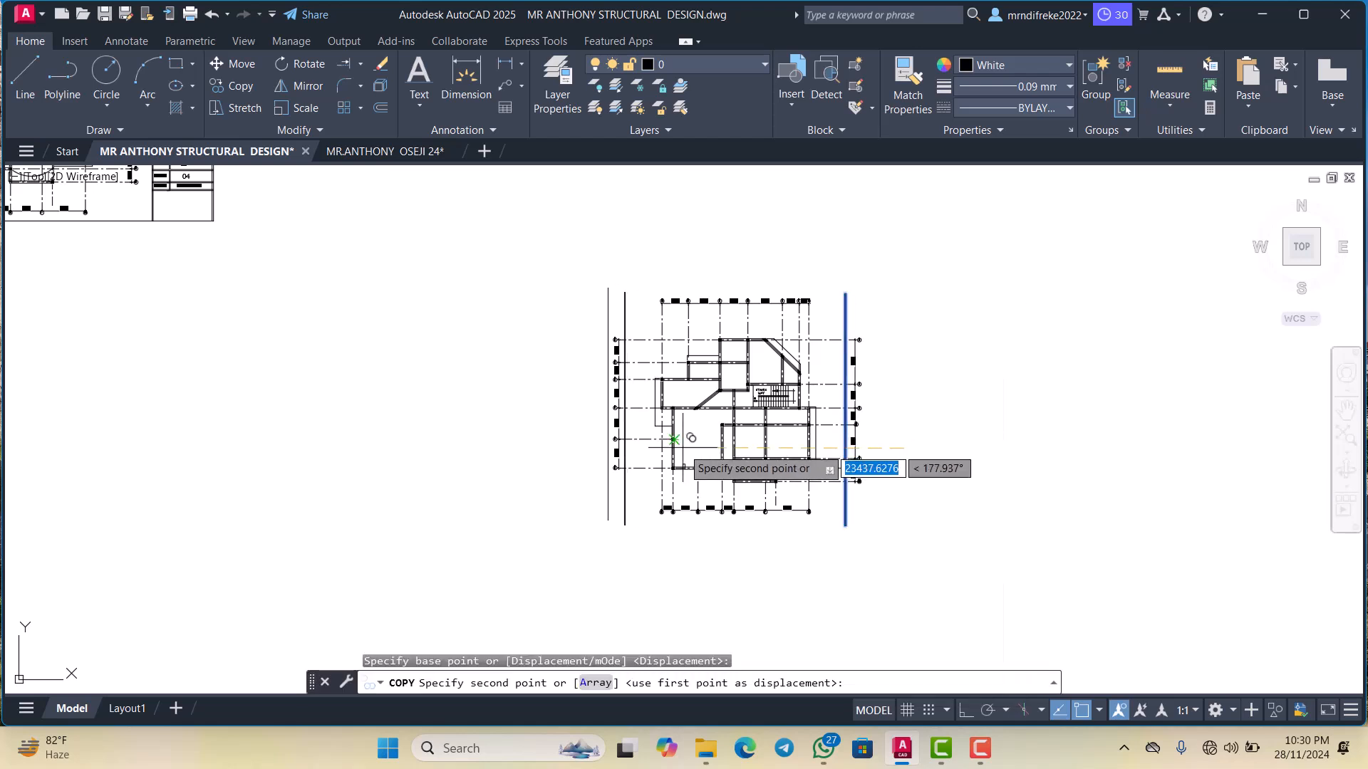
click(675, 440)
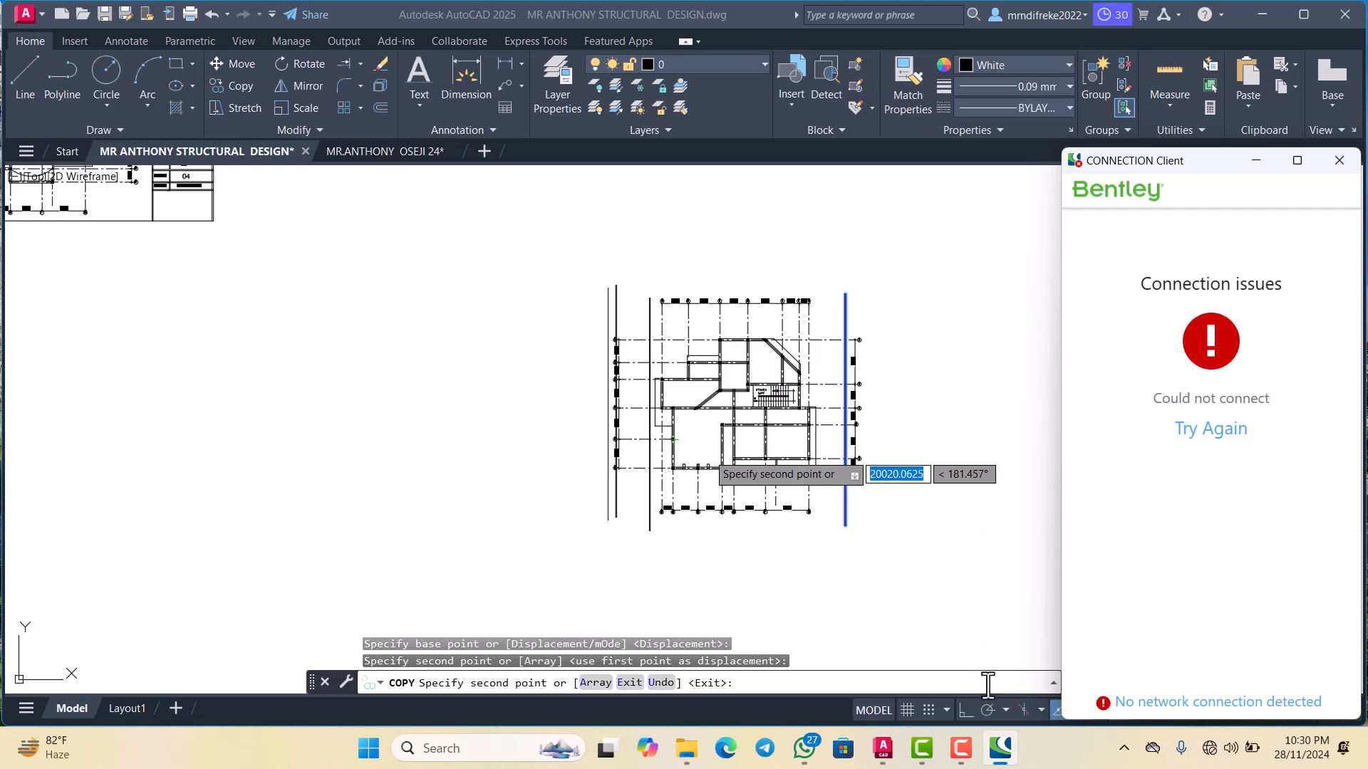
click(1338, 165)
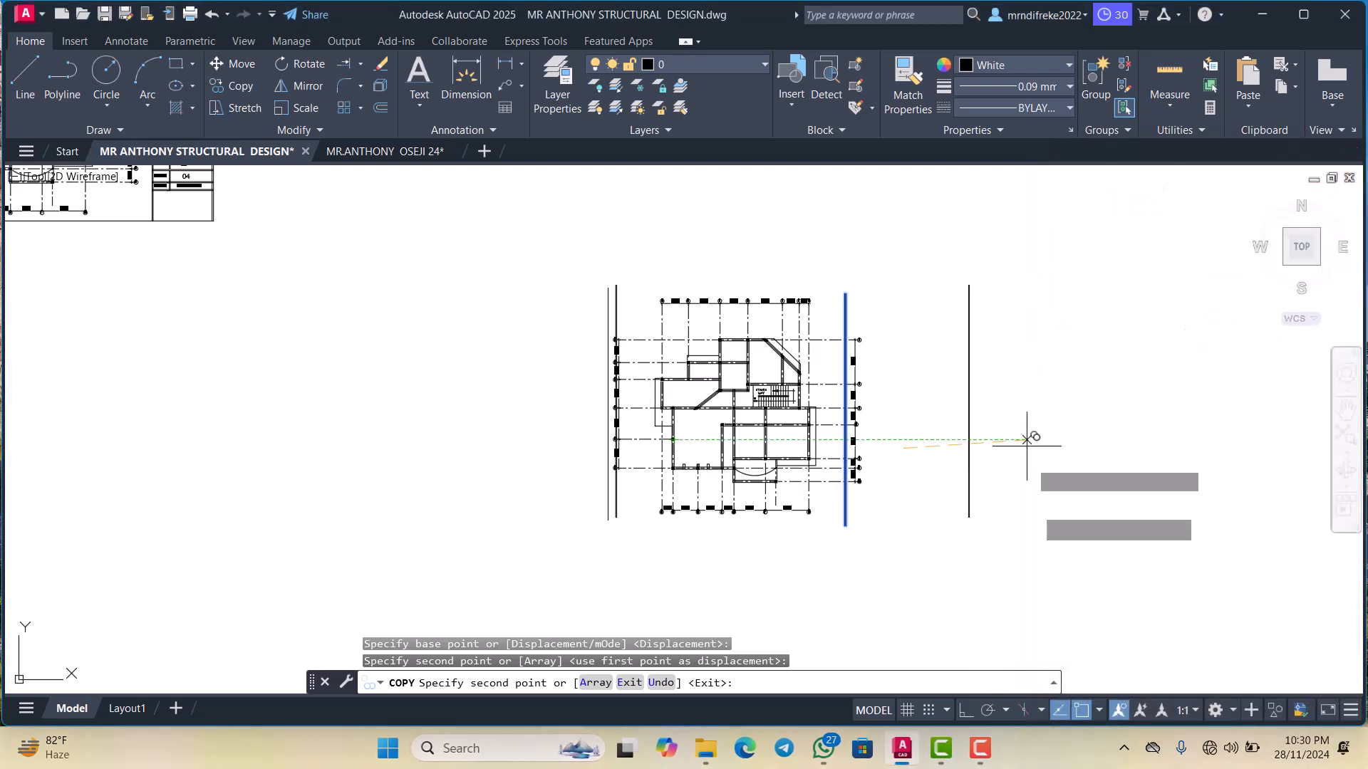
click(1077, 707)
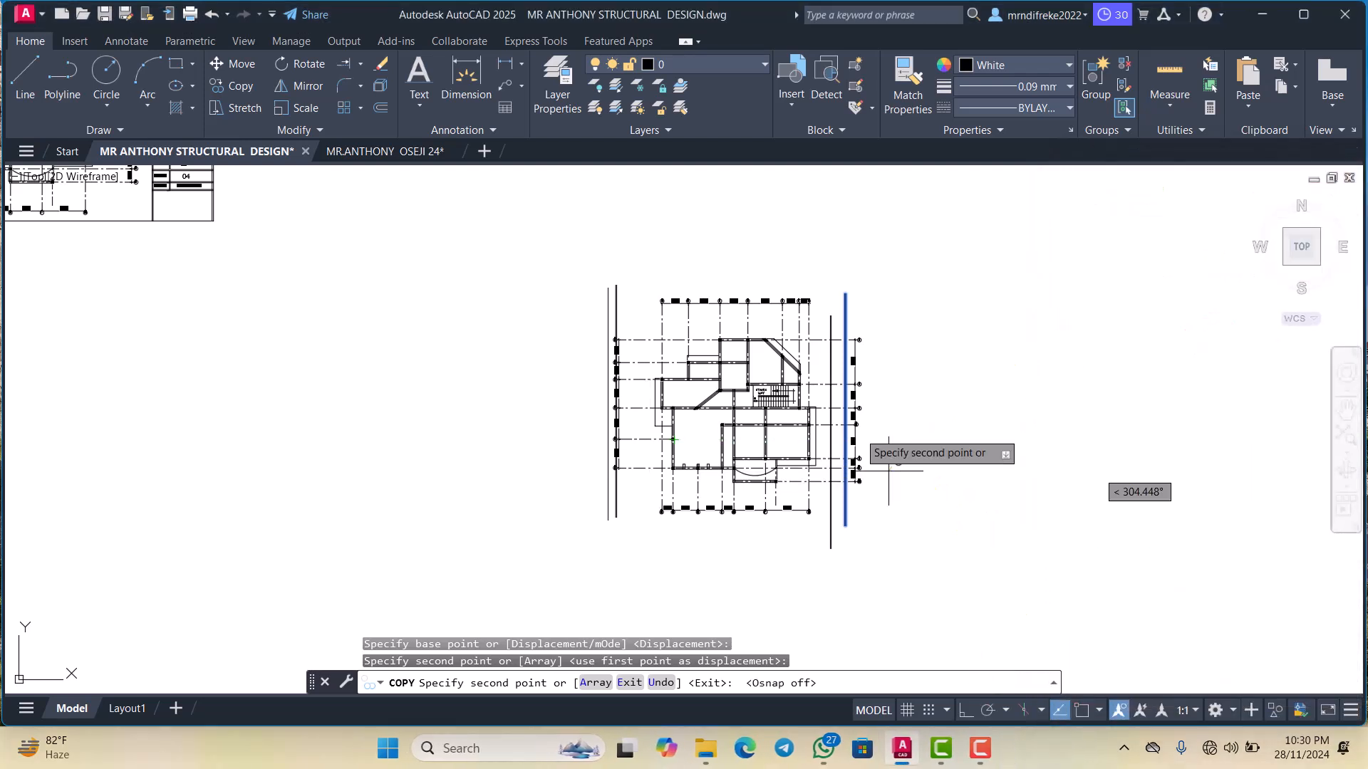
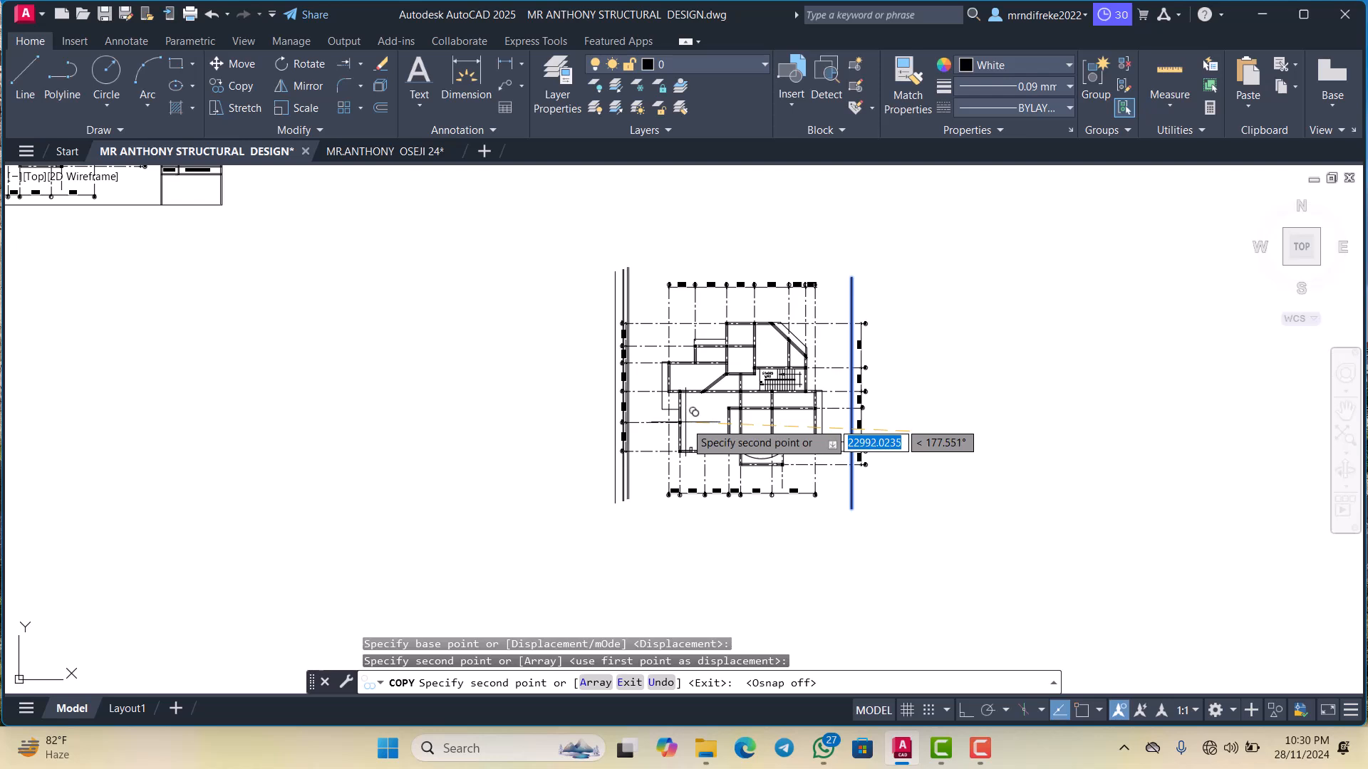
scroll(602, 310, up, 8)
key(Escape)
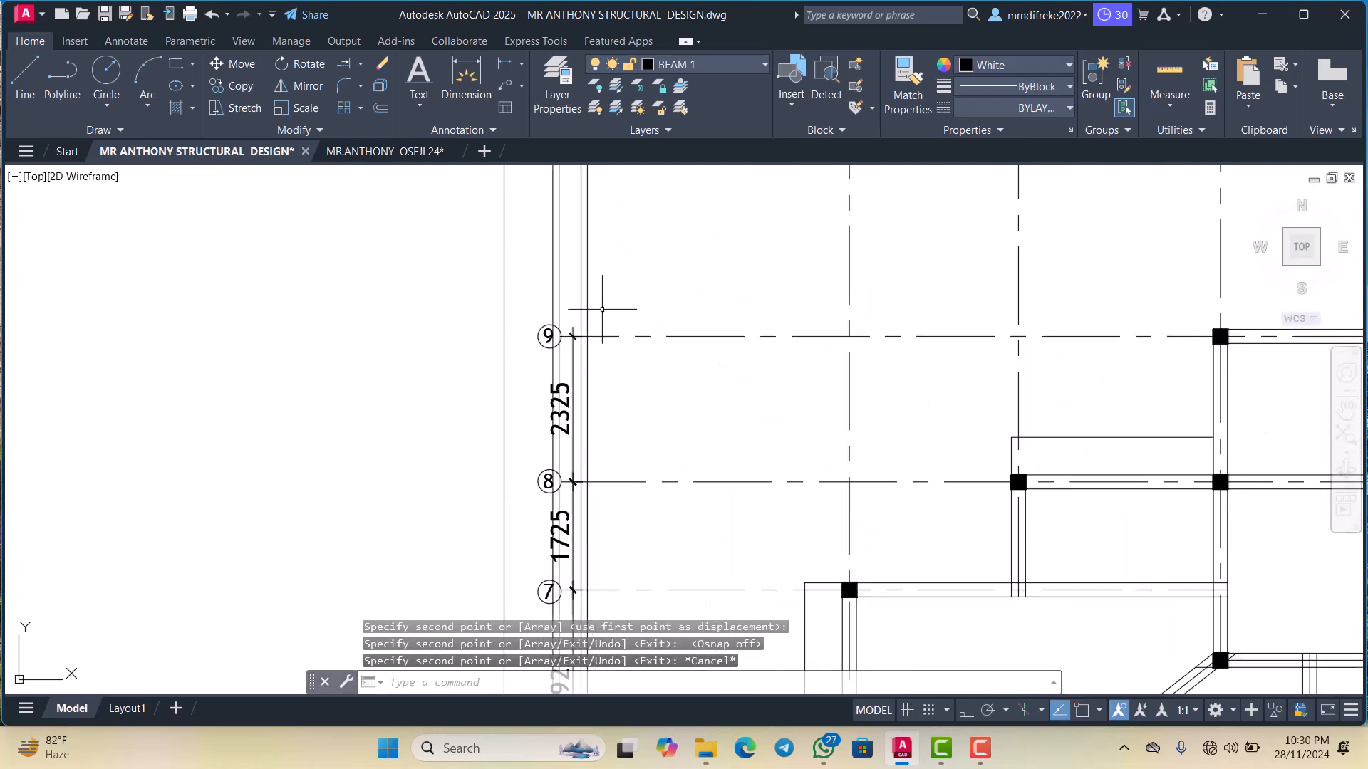
Erase the misplaced double line over grid bubbles 7 to 9 and the old sheet border line beside them
click(565, 291)
click(533, 264)
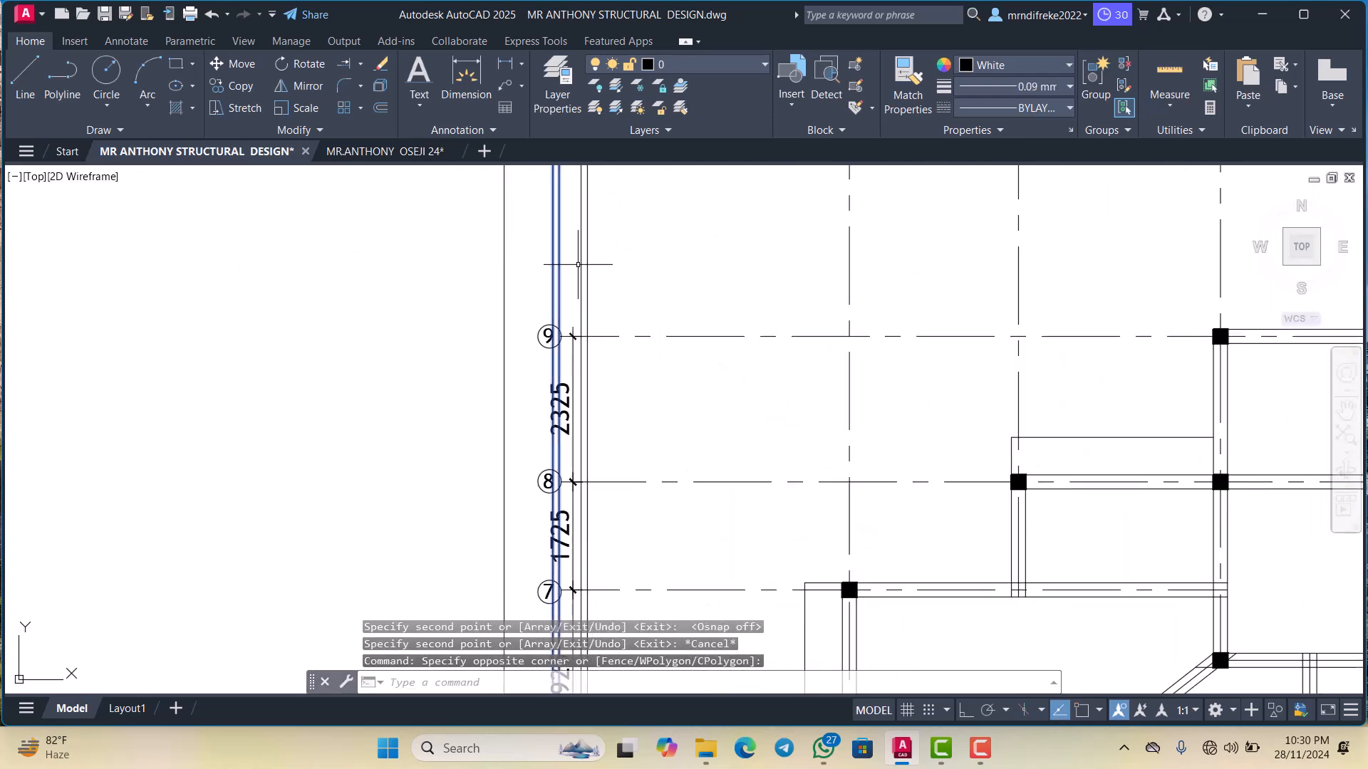
key(Delete)
scroll(546, 292, down, 2)
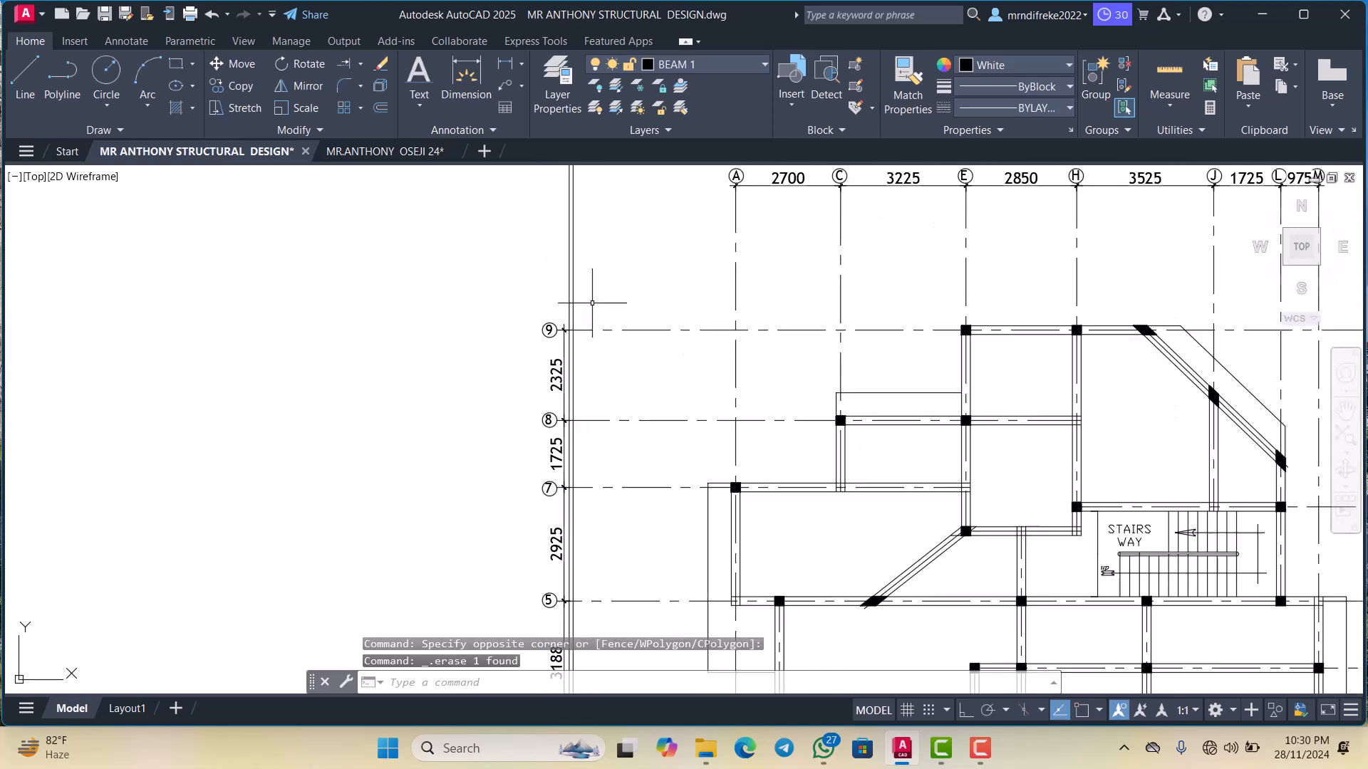
Erase one line of each double vertical pair, leaving a single vertical line on both sides of the plan
scroll(579, 290, up, 4)
scroll(598, 296, down, 5)
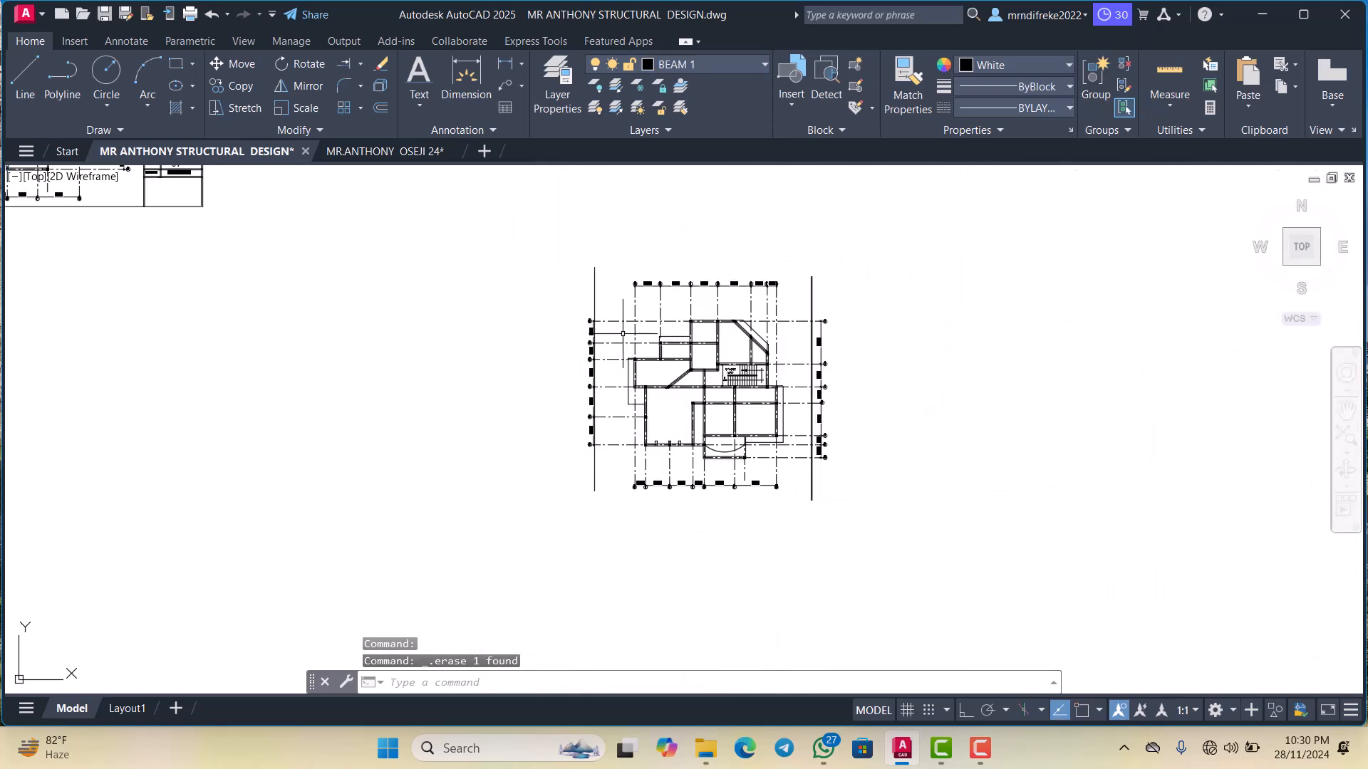
scroll(731, 337, up, 2)
scroll(881, 304, up, 3)
scroll(1006, 372, up, 2)
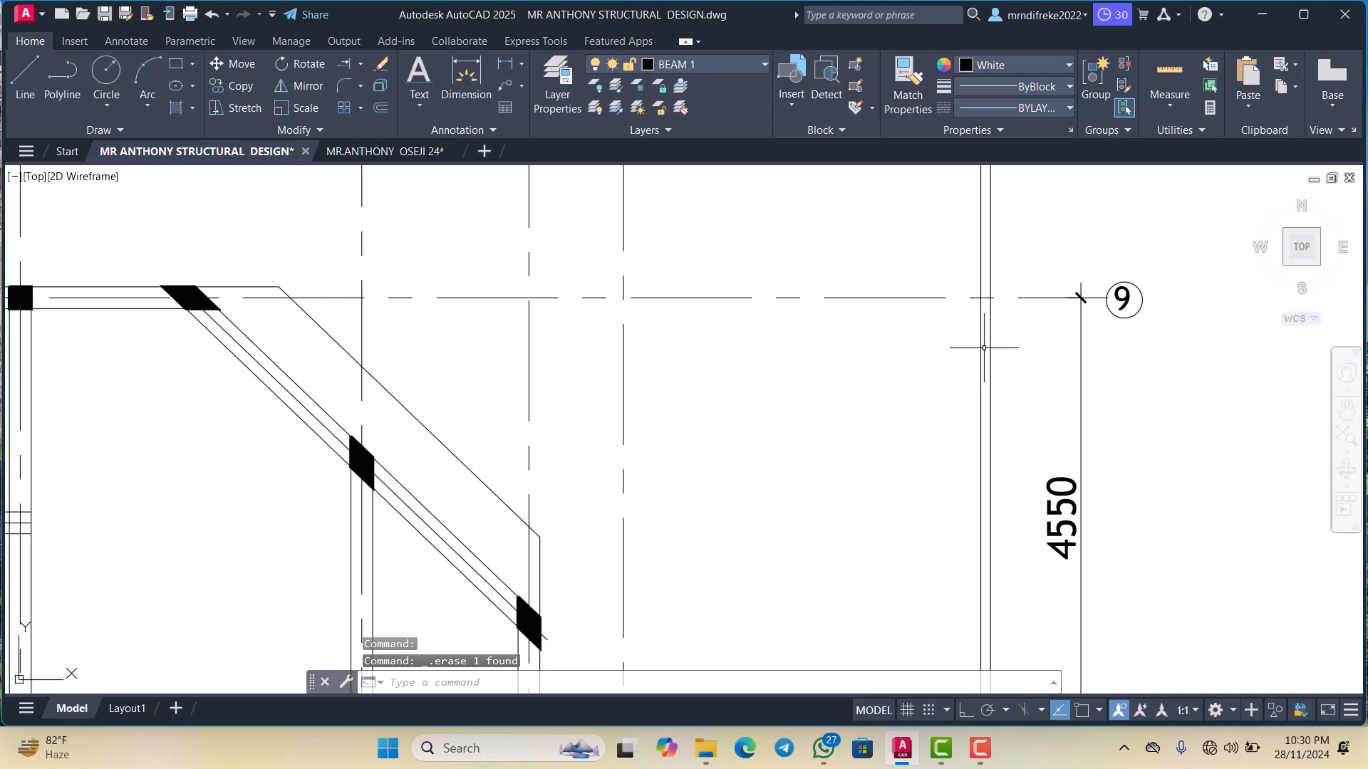
click(984, 347)
click(968, 344)
key(Delete)
scroll(876, 357, down, 5)
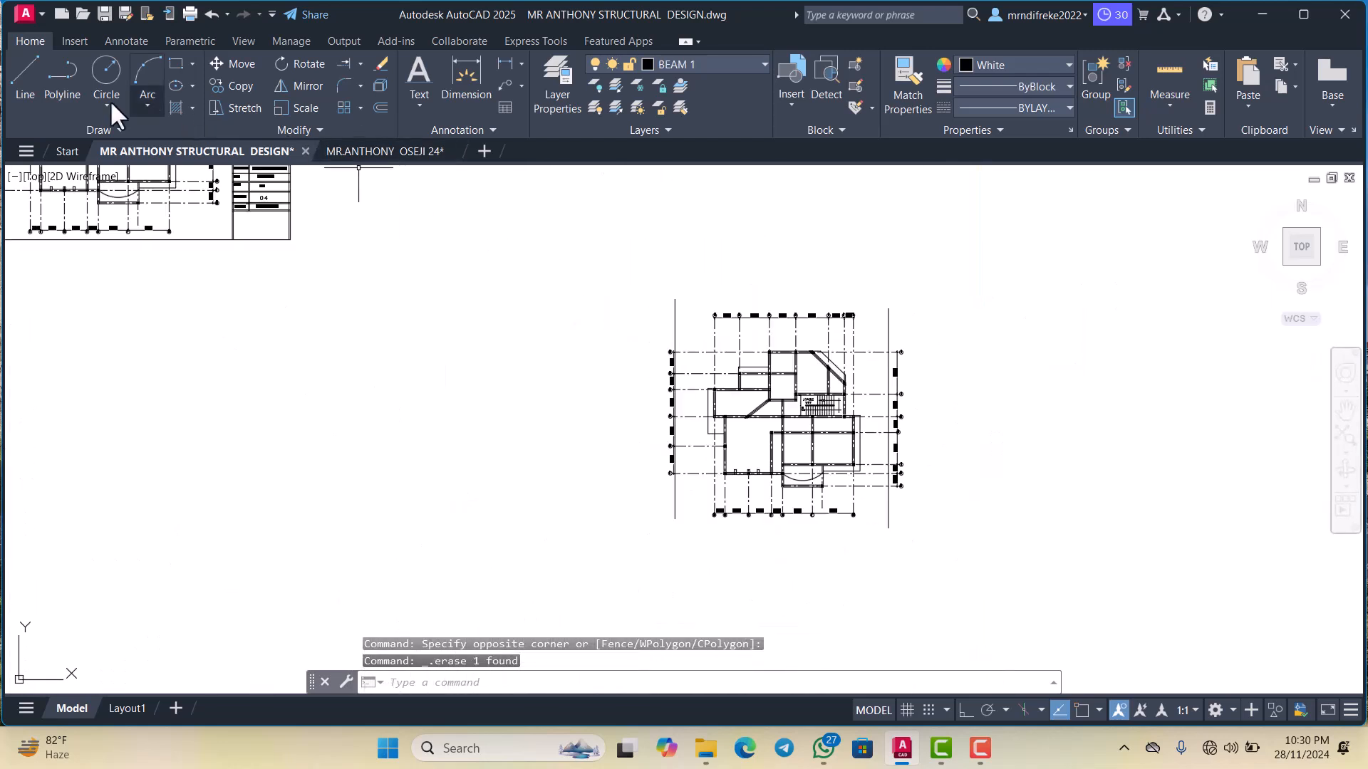
Draw a straight horizontal line just below the upper grid dimensions, from outside grid A to beyond grid M, with Ortho on
text(l)
key(Return)
scroll(719, 324, up, 6)
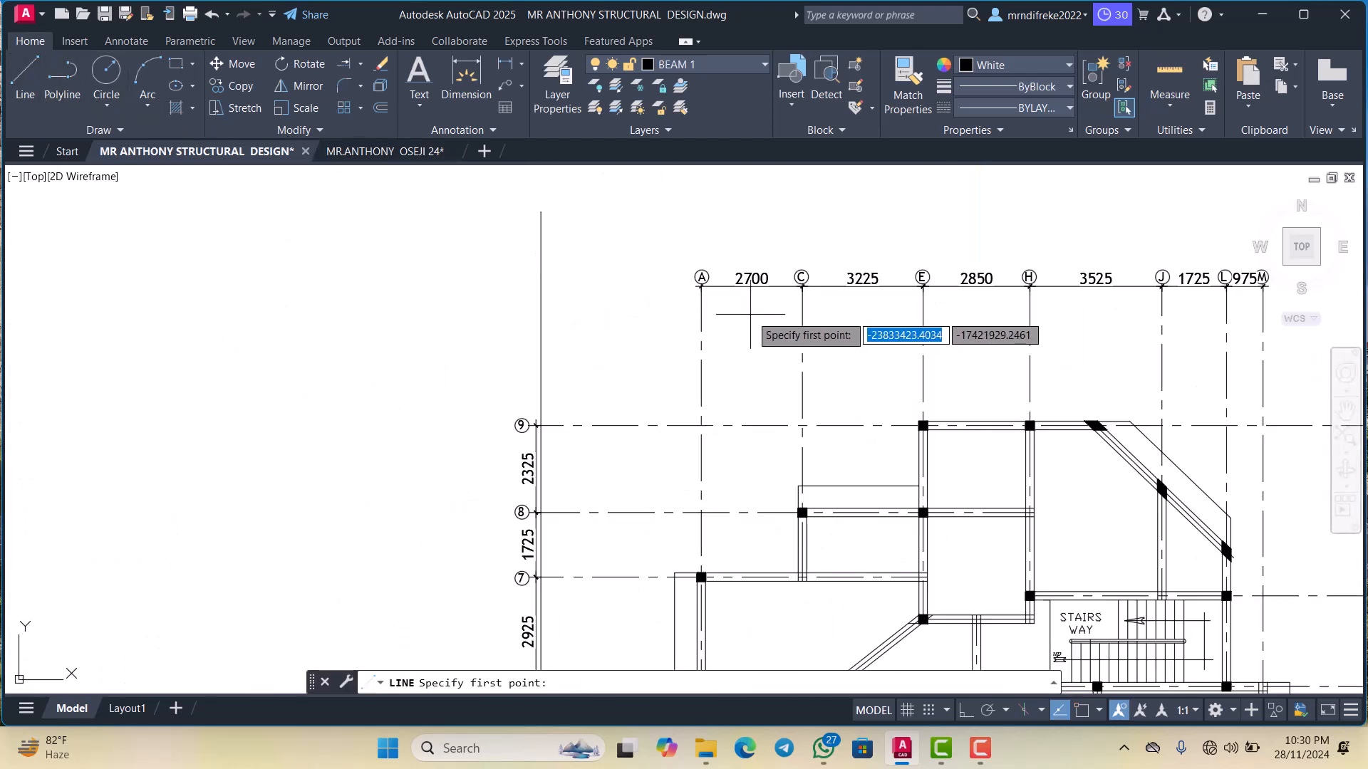
click(688, 292)
scroll(578, 296, down, 4)
scroll(900, 296, up, 4)
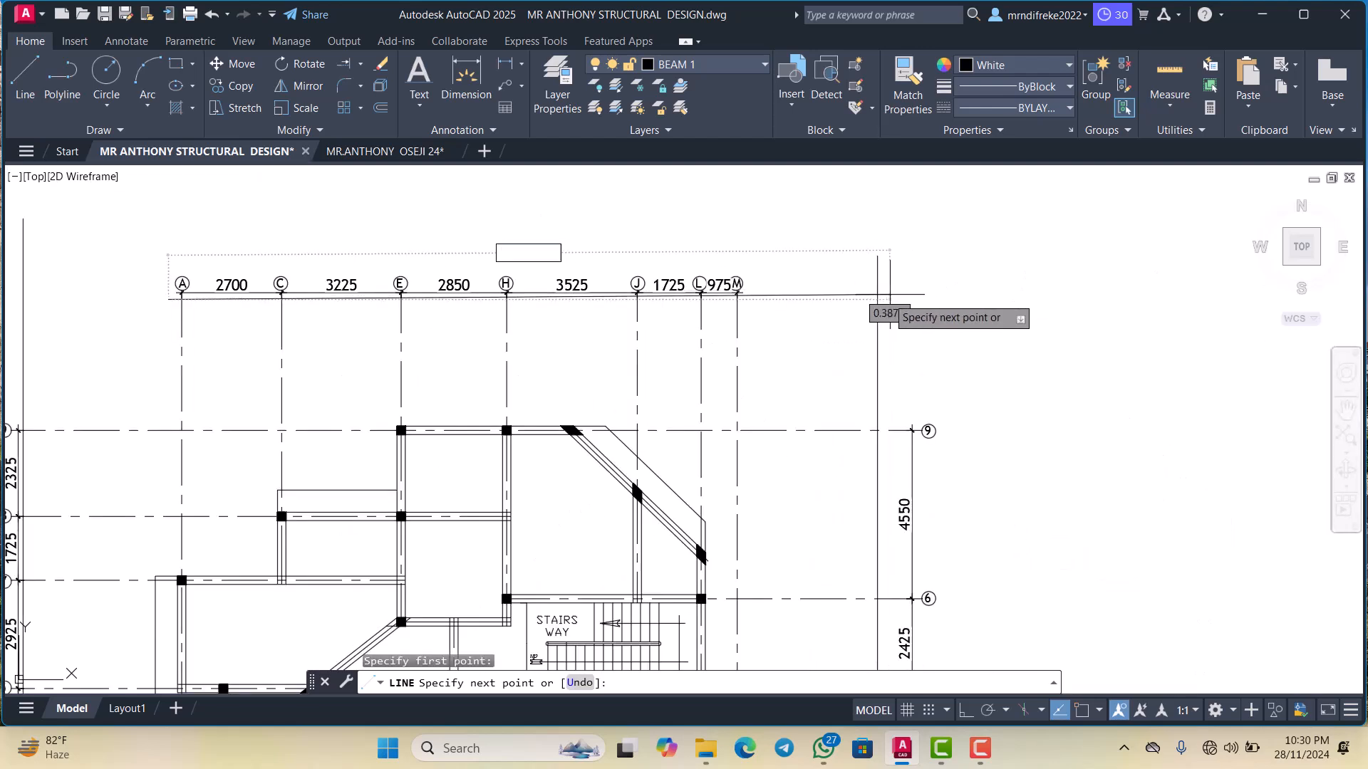
click(962, 708)
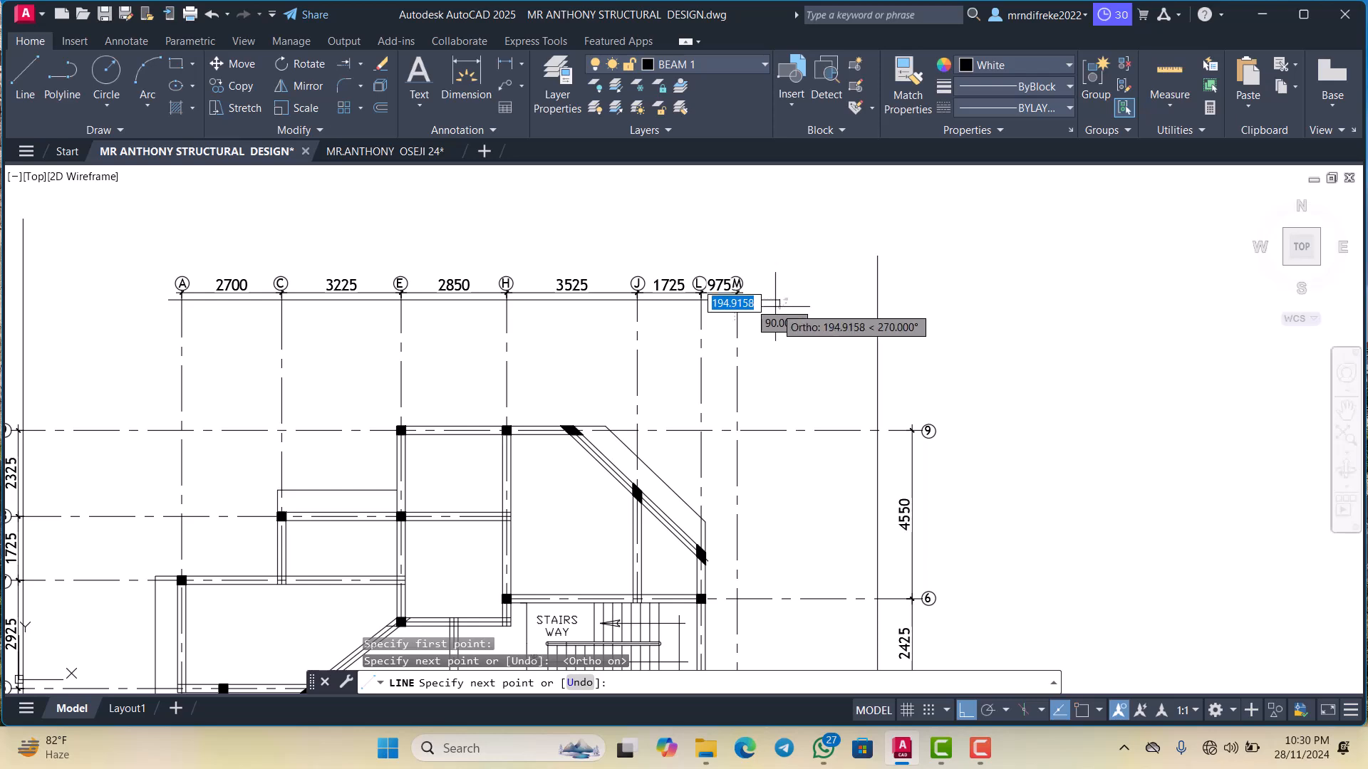
scroll(777, 306, up, 2)
key(Escape)
Copy the upper horizontal line to just above the lower grid dimensions and to slightly below its original position
click(776, 305)
click(765, 283)
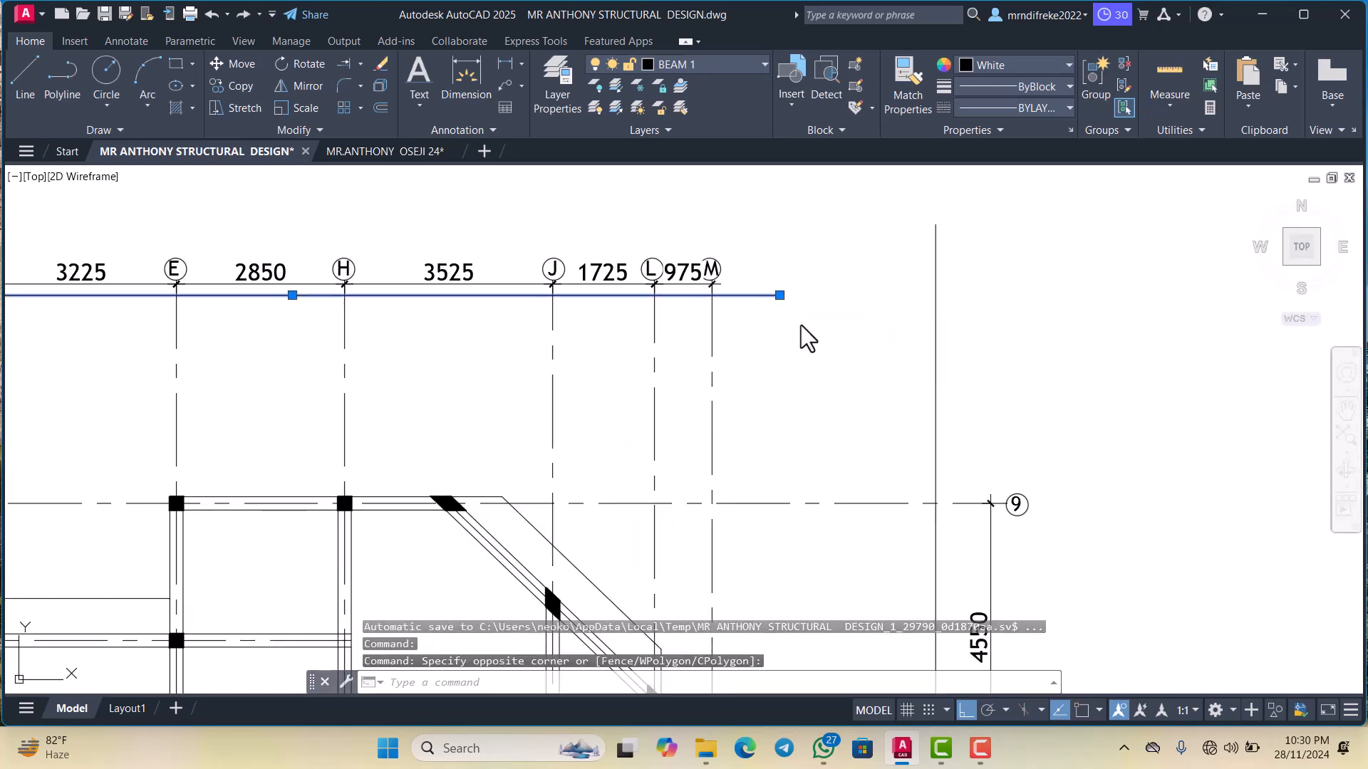
right_click(769, 275)
click(836, 417)
click(835, 418)
scroll(823, 302, down, 8)
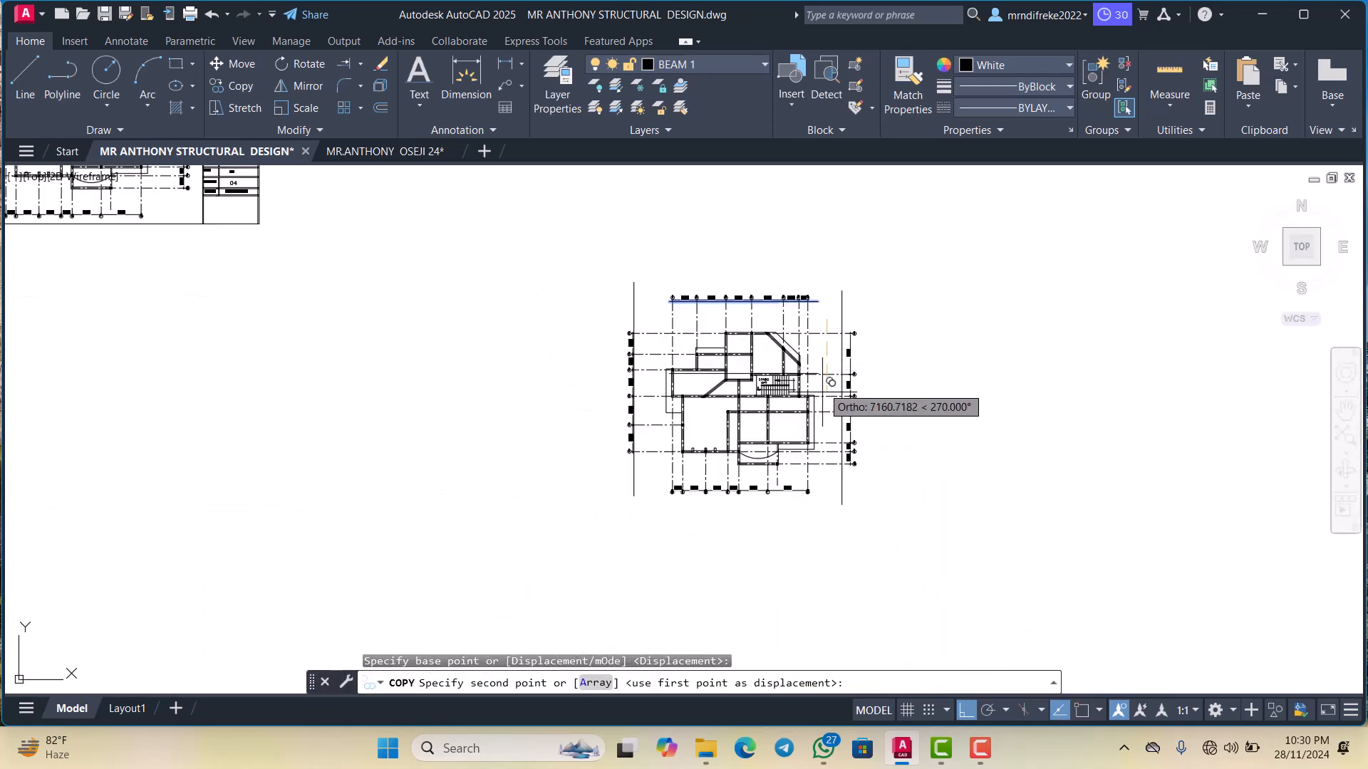
scroll(814, 505, up, 4)
click(830, 470)
scroll(826, 377, down, 3)
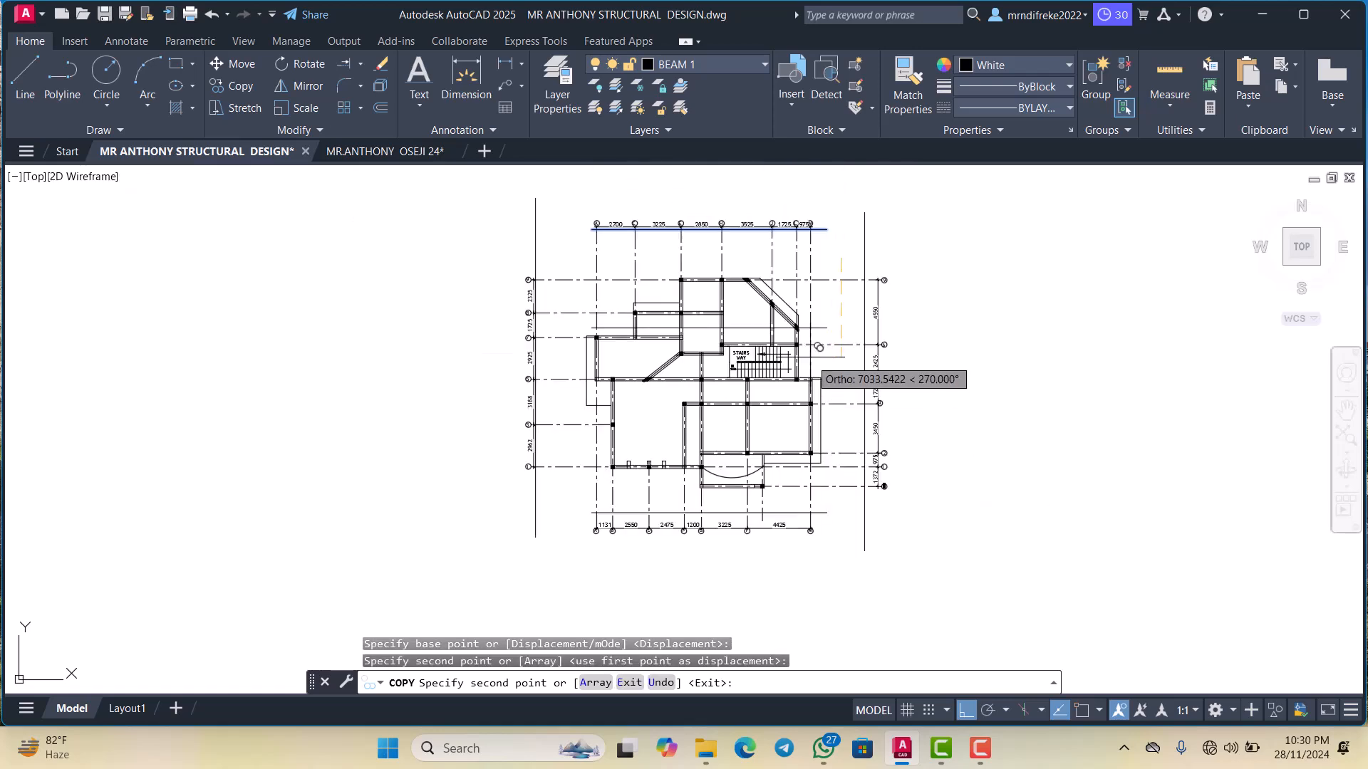
scroll(834, 292, up, 1)
scroll(830, 312, down, 2)
scroll(829, 312, up, 2)
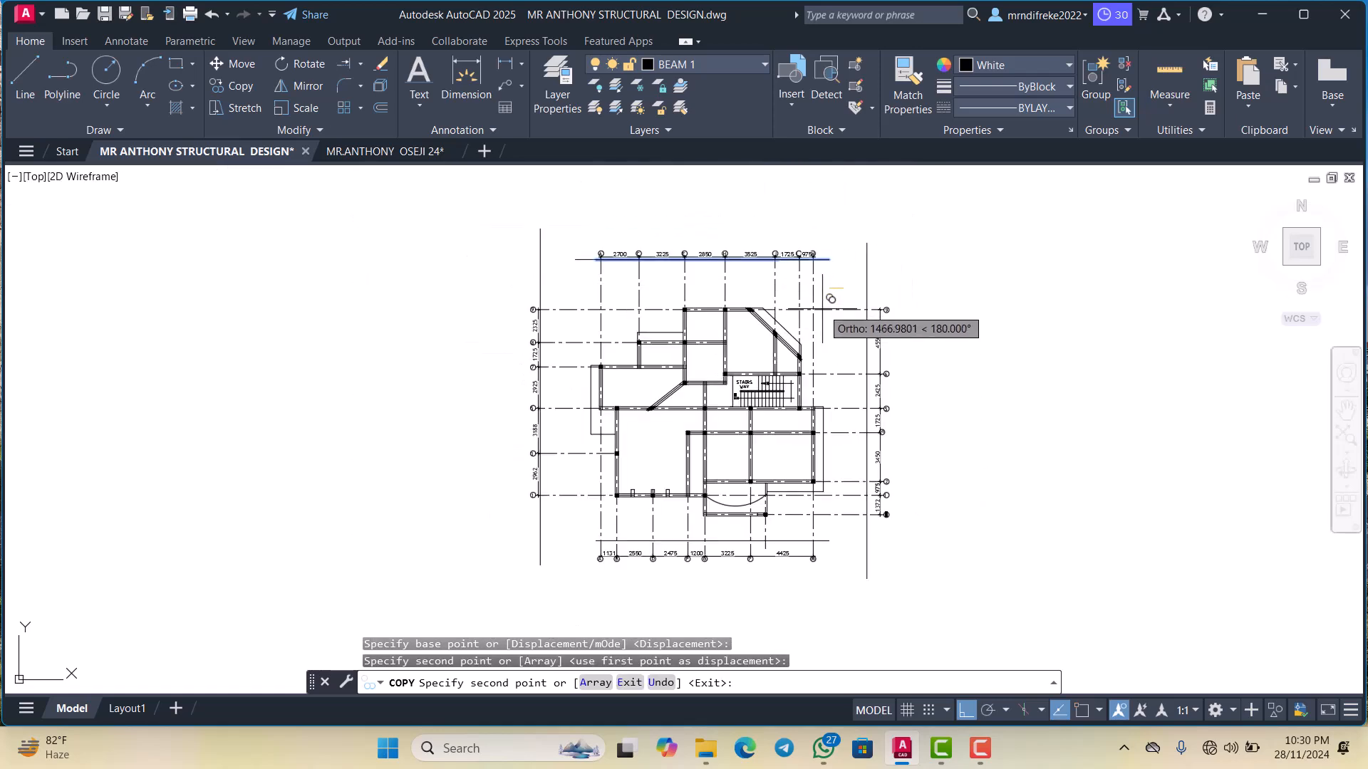
scroll(812, 325, up, 2)
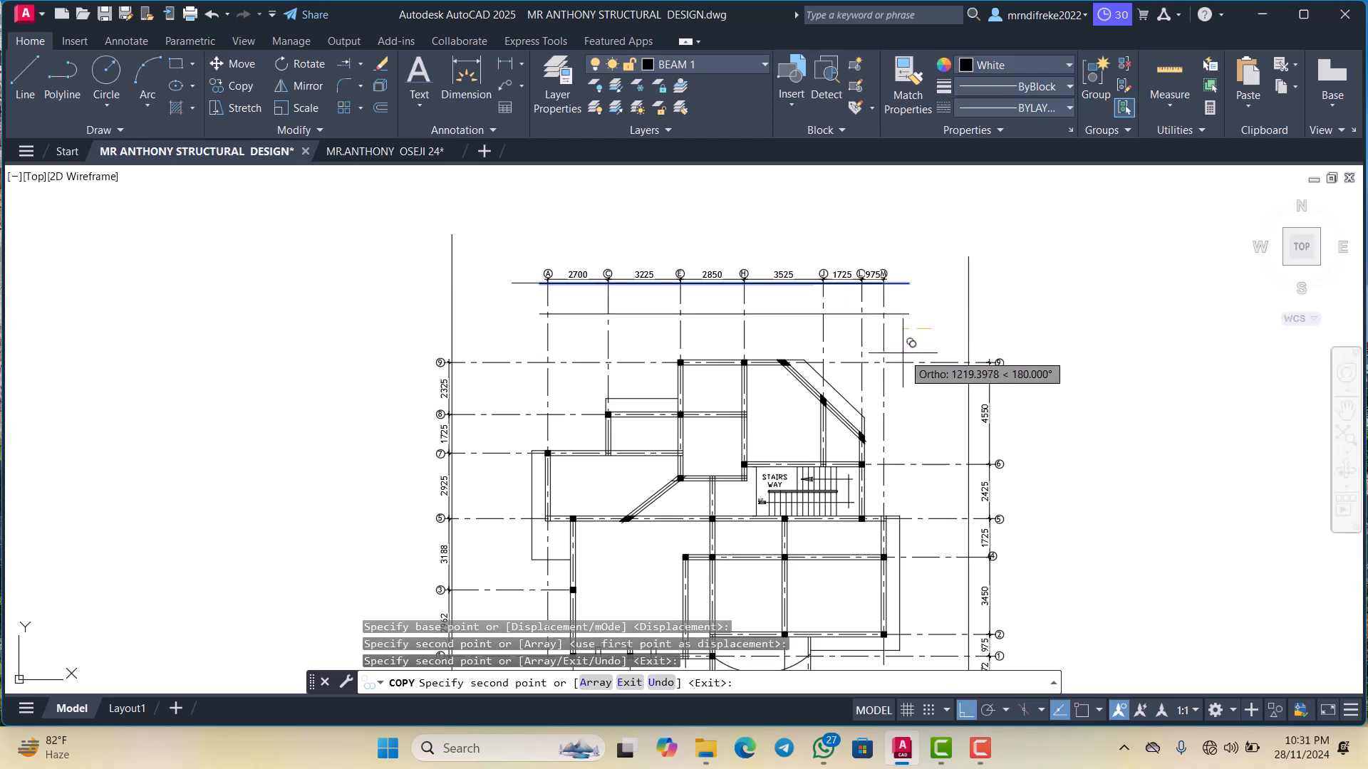
key(Escape)
Trim the vertical gridlines A to M between the upper grid dimensions and the copied horizontal line below them
text(TR)
key(Return)
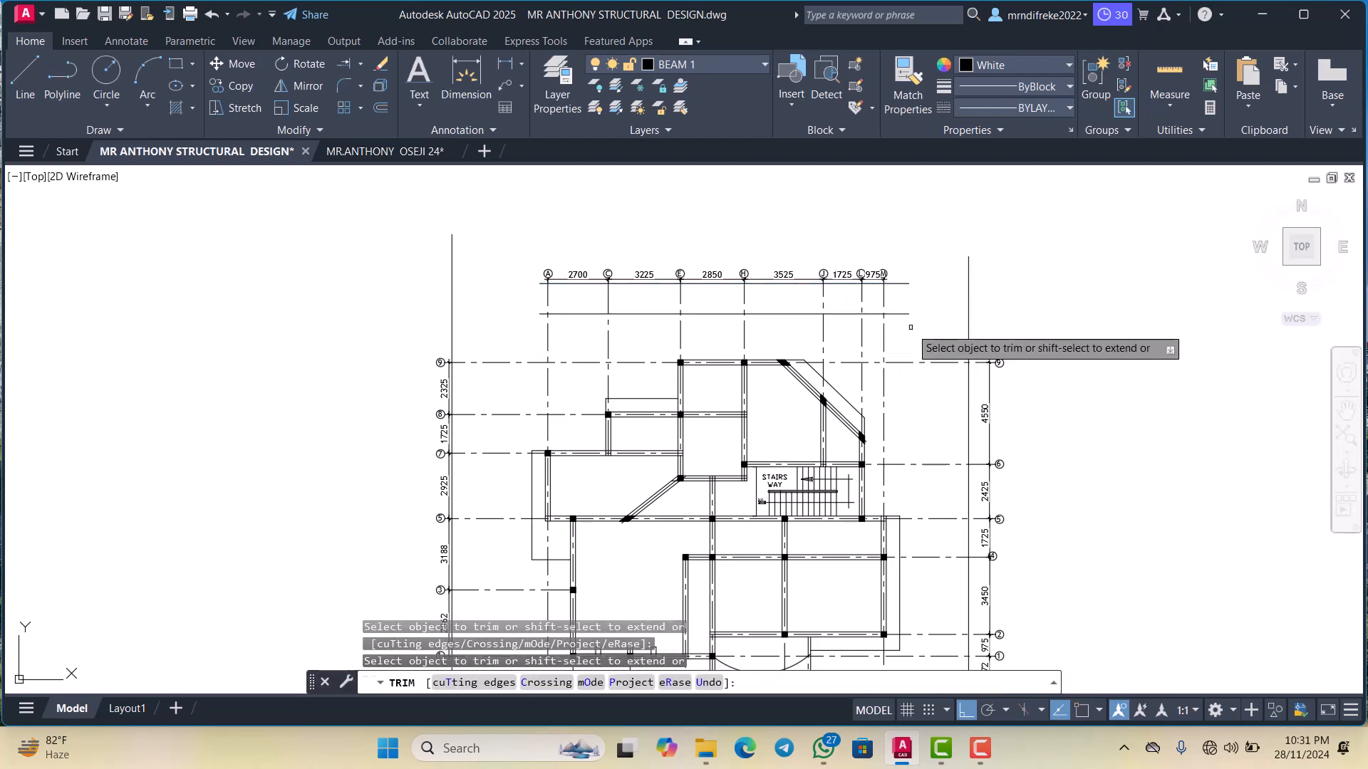
scroll(914, 317, up, 2)
click(899, 297)
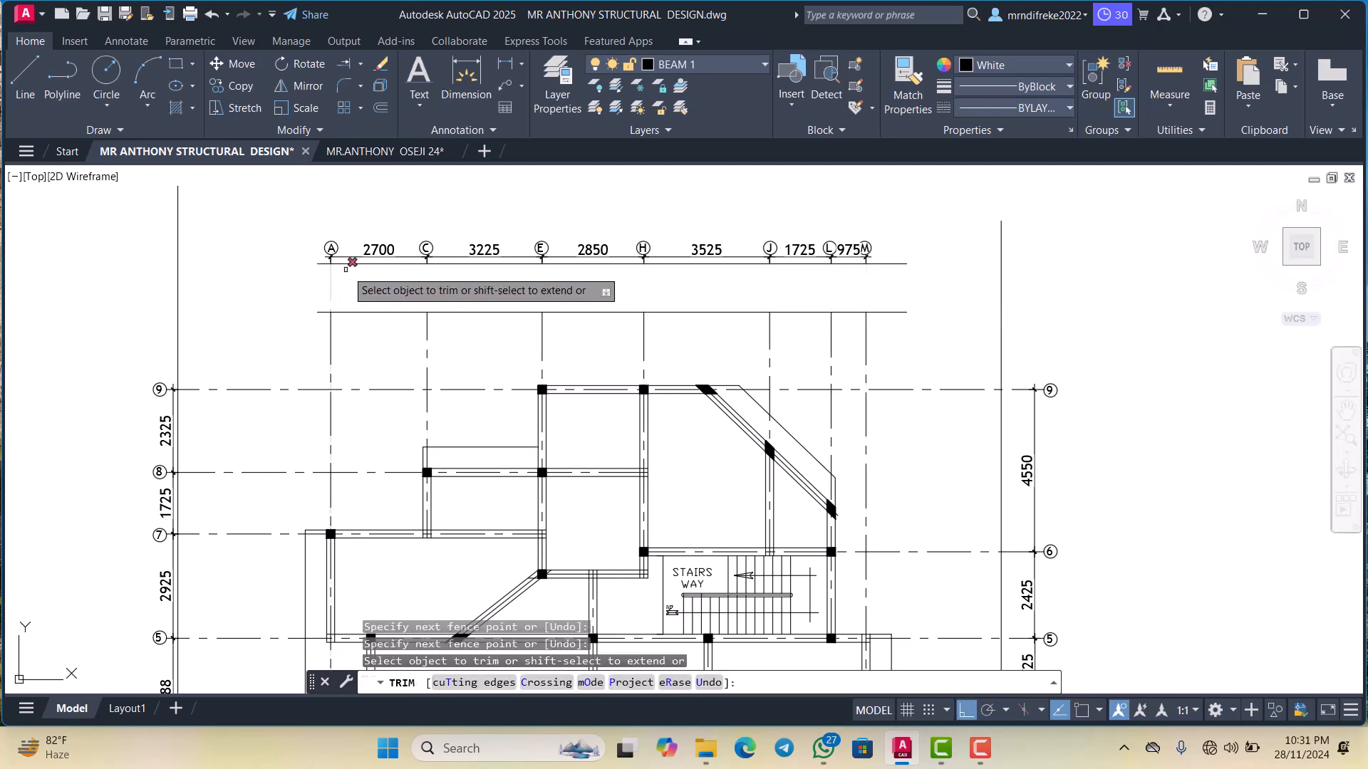
key(Return)
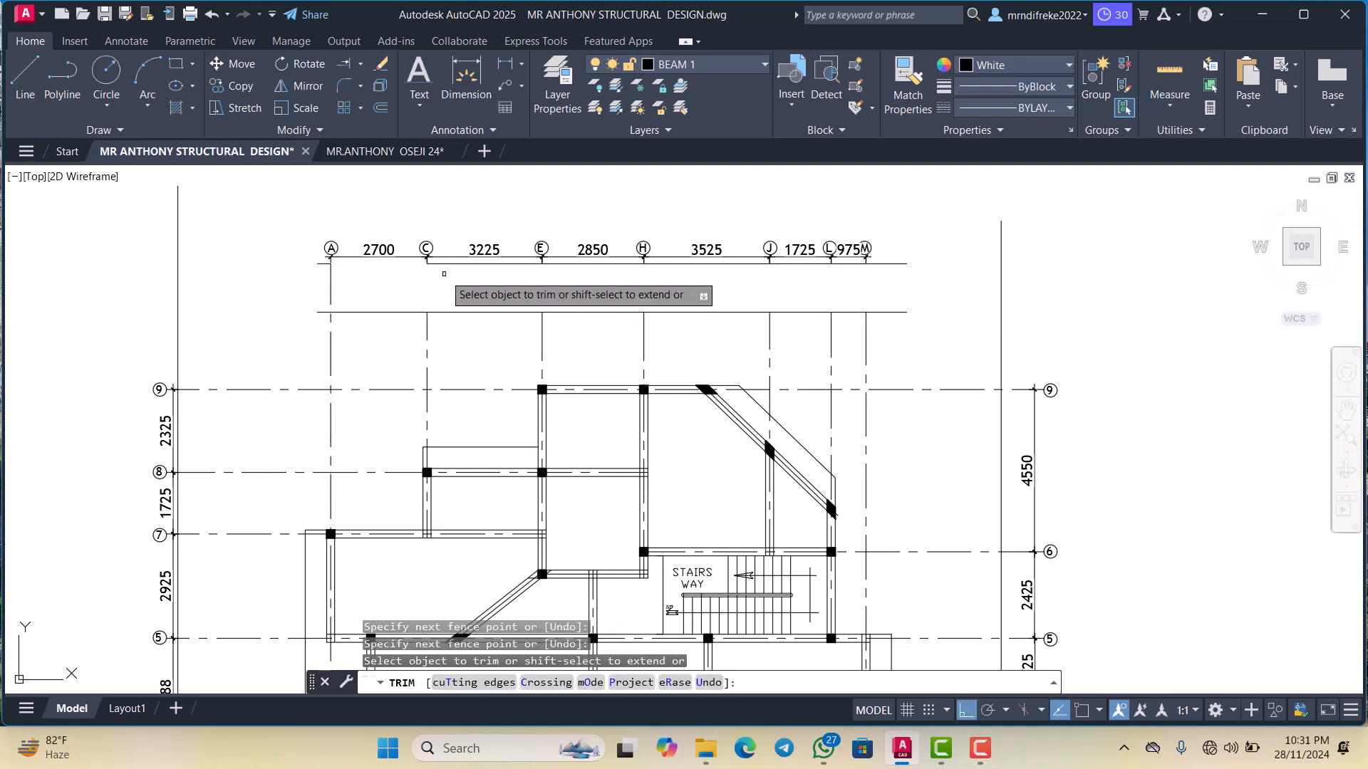
click(298, 270)
scroll(450, 272, down, 4)
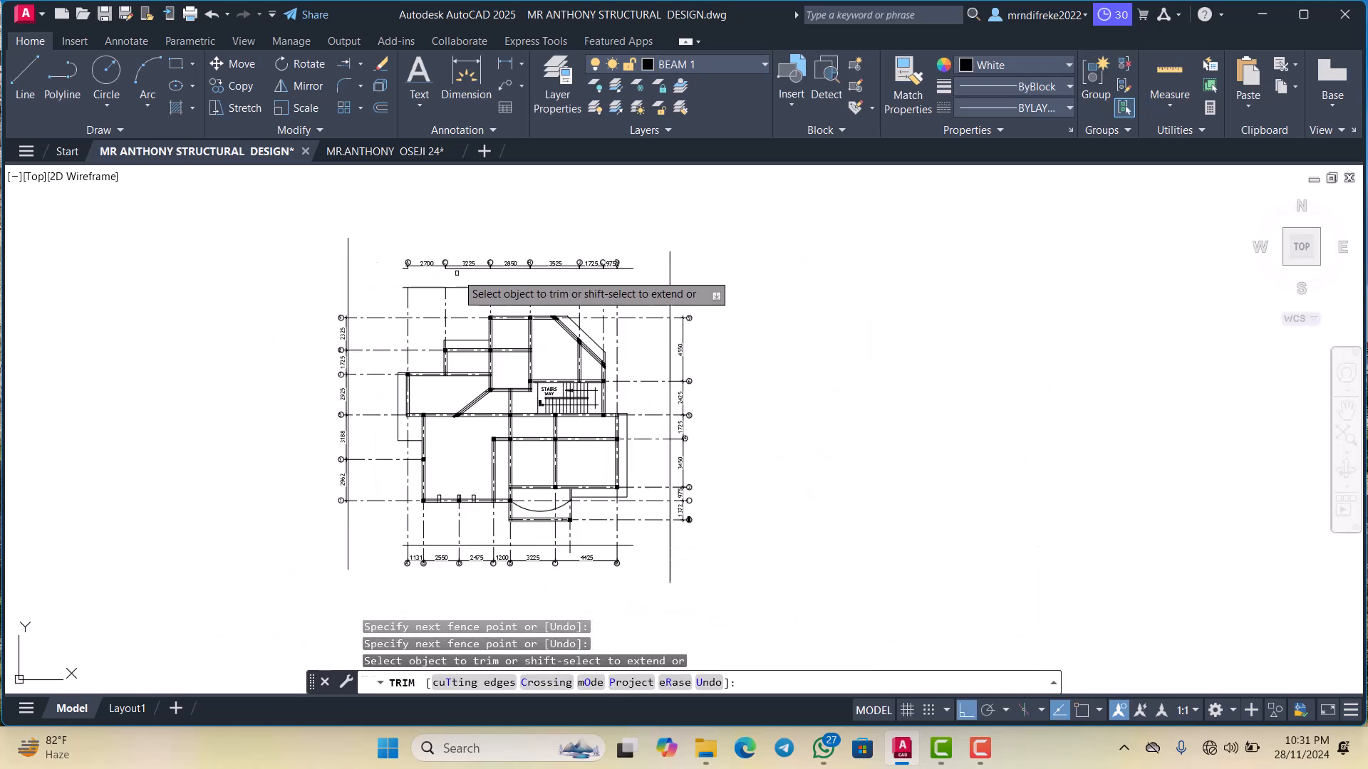
scroll(636, 270, up, 2)
key(Escape)
Erase the upper grid bubbles, their dimensions and the original horizontal line beneath them
click(636, 279)
click(253, 226)
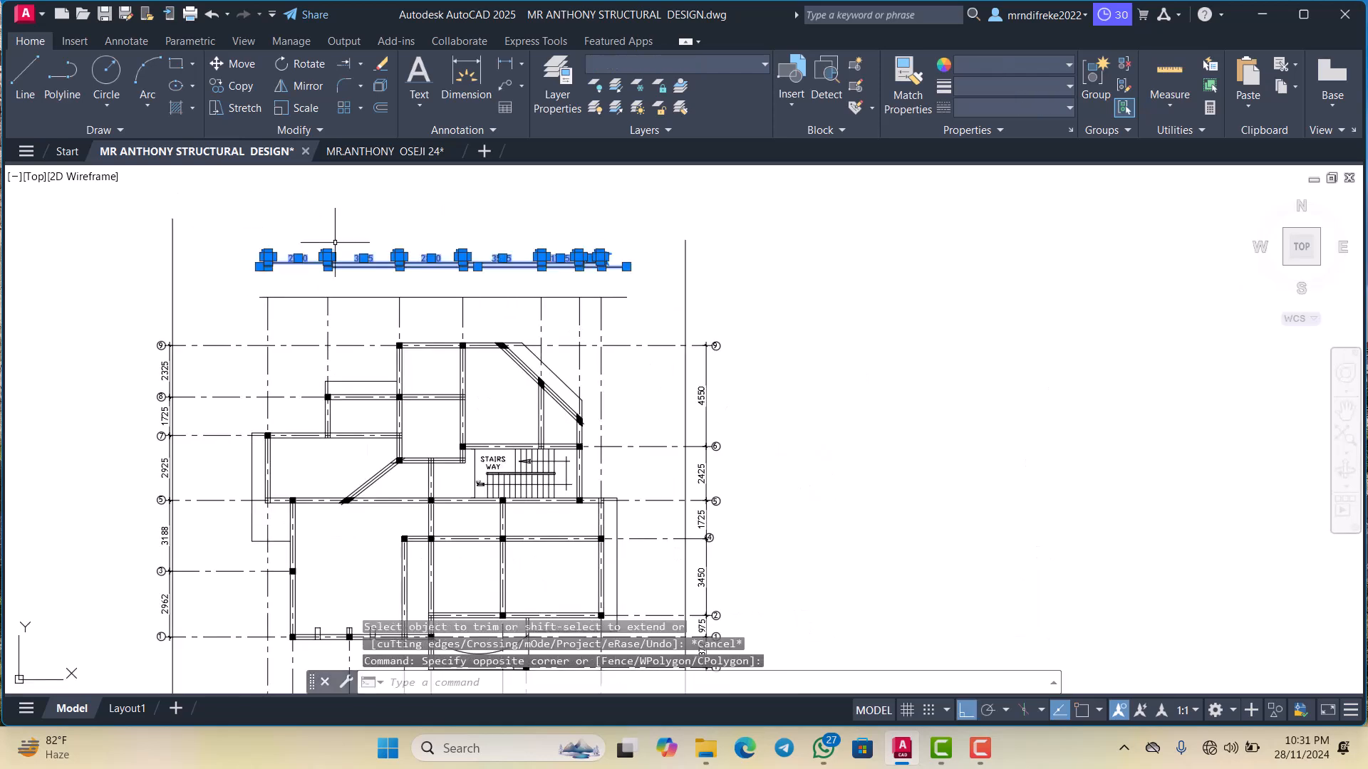
key(Delete)
scroll(458, 276, down, 4)
Trim gridlines 9, 6 and 5 between the right-hand vertical line and their grid bubbles
scroll(591, 342, up, 4)
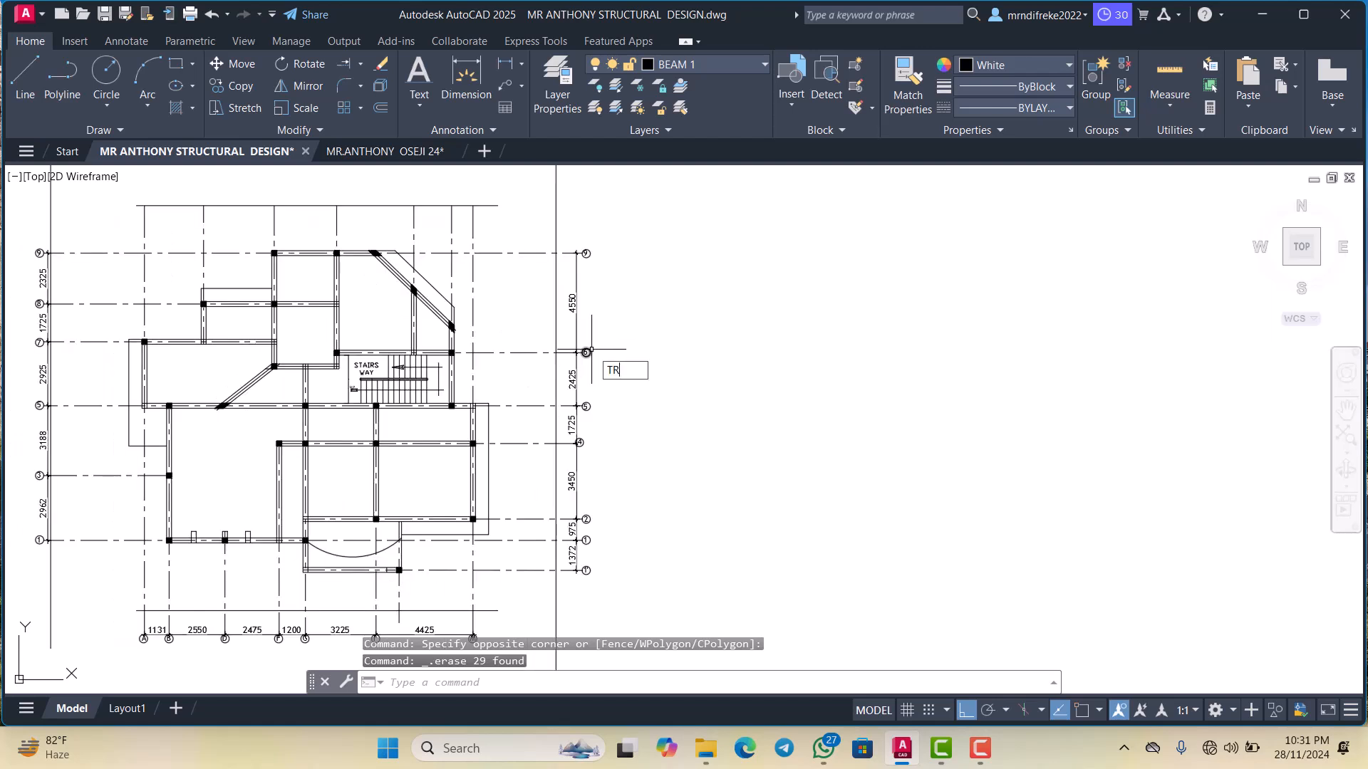
key(Return)
scroll(565, 267, up, 4)
click(568, 256)
click(560, 209)
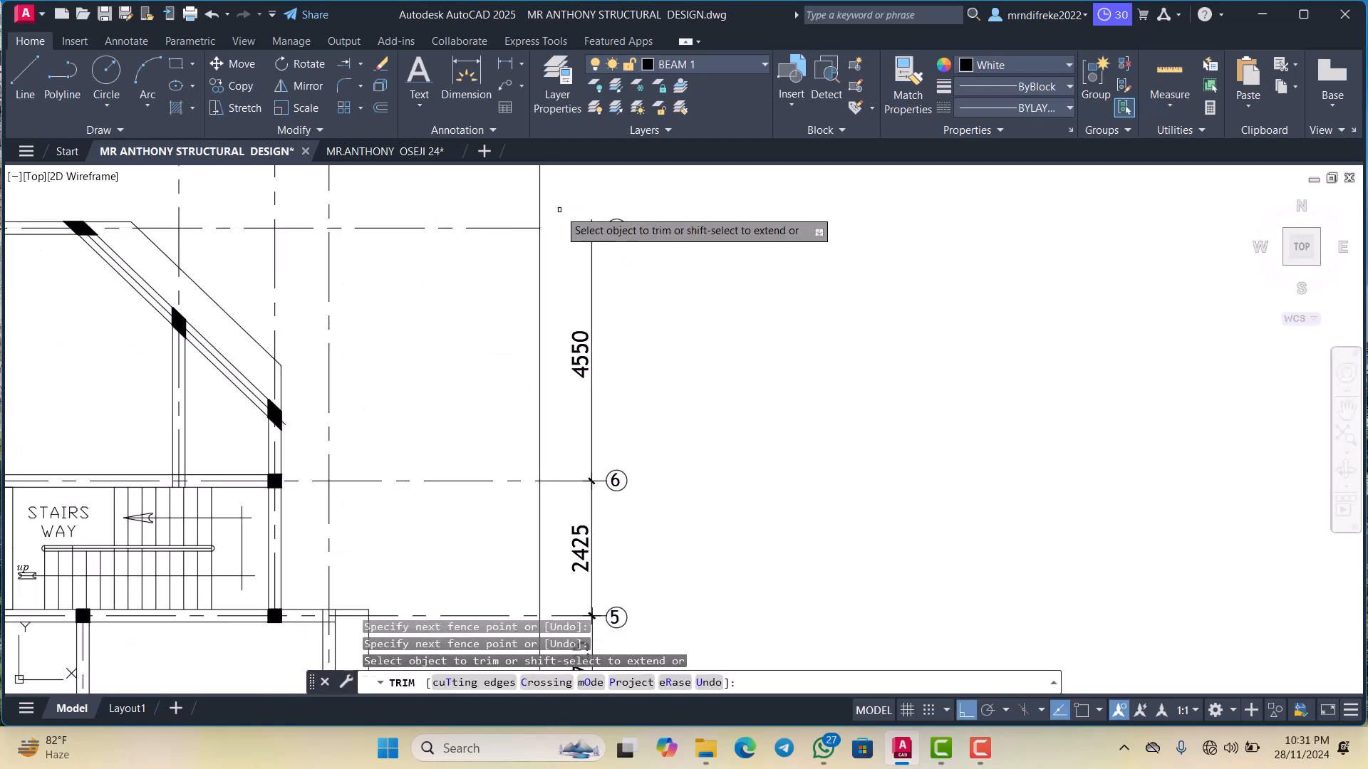
scroll(559, 209, down, 3)
scroll(564, 335, up, 3)
click(563, 364)
click(565, 333)
scroll(566, 283, down, 4)
scroll(567, 379, up, 4)
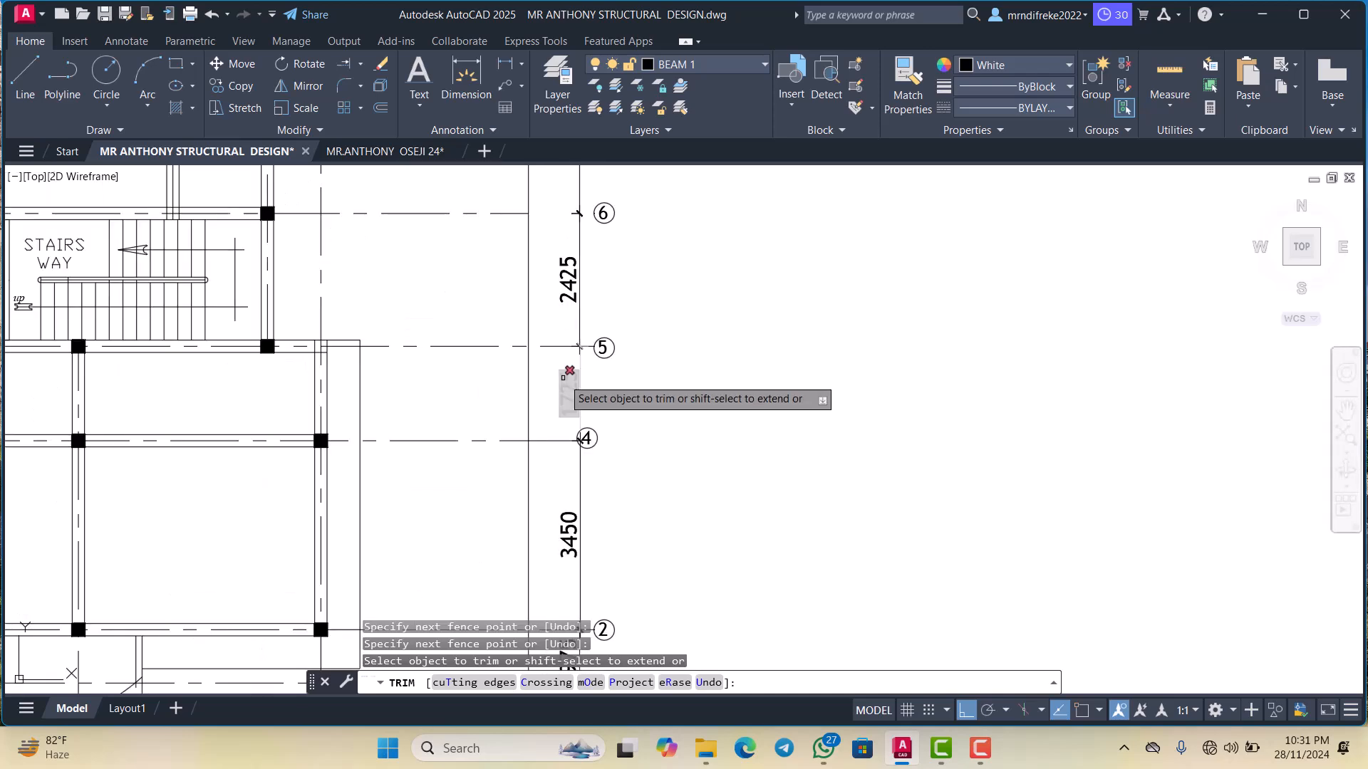
scroll(559, 314, down, 3)
scroll(548, 356, up, 3)
Trim gridlines 4, 2, 1 and 1' between the right-hand vertical line and their grid bubbles
click(550, 349)
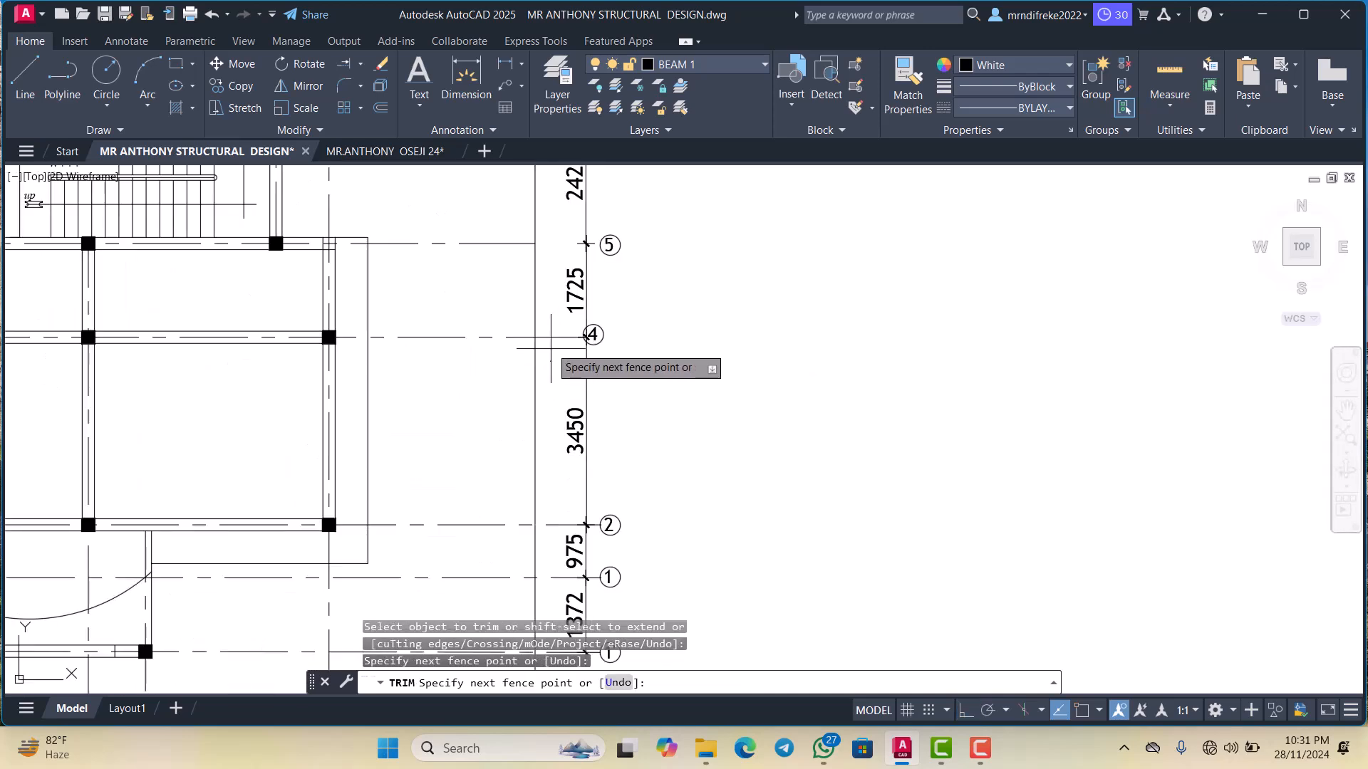
click(553, 311)
scroll(554, 311, down, 5)
scroll(559, 391, up, 5)
click(545, 374)
click(536, 329)
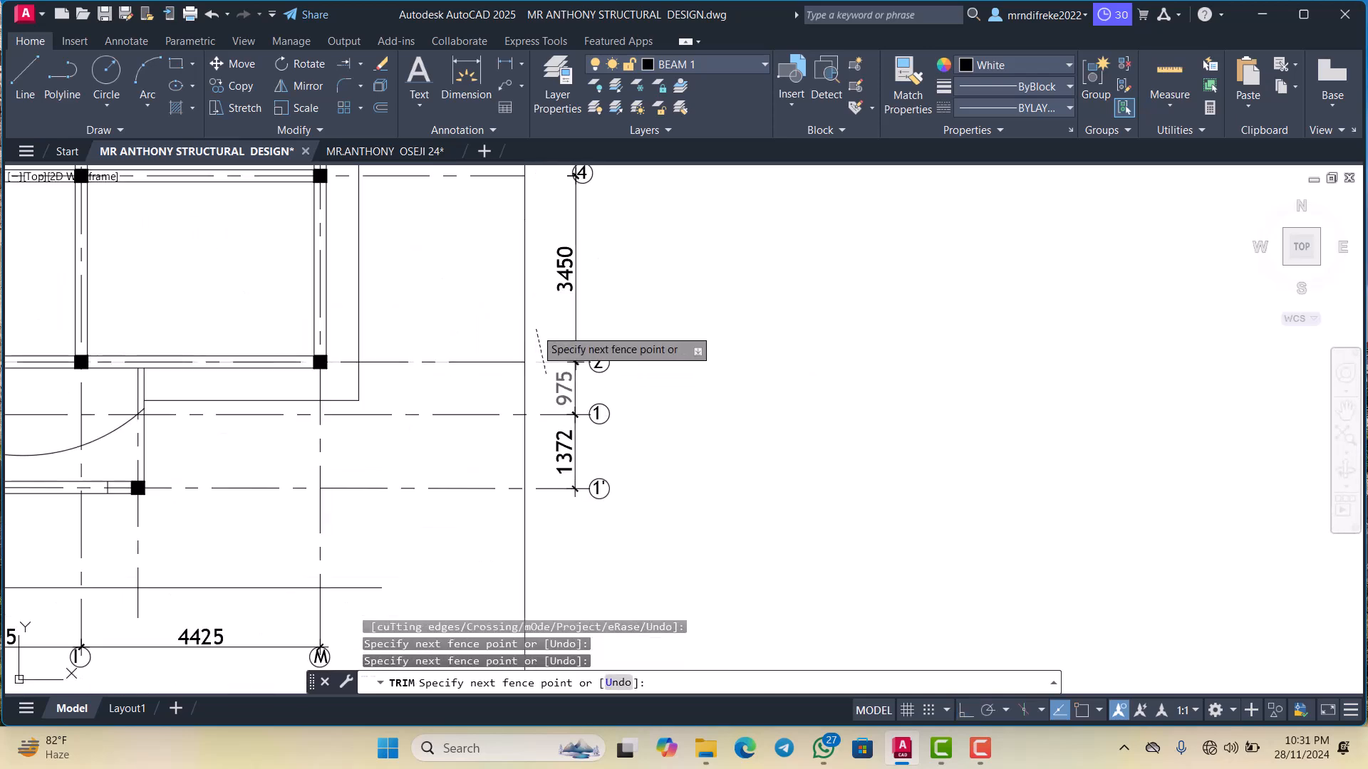
key(Return)
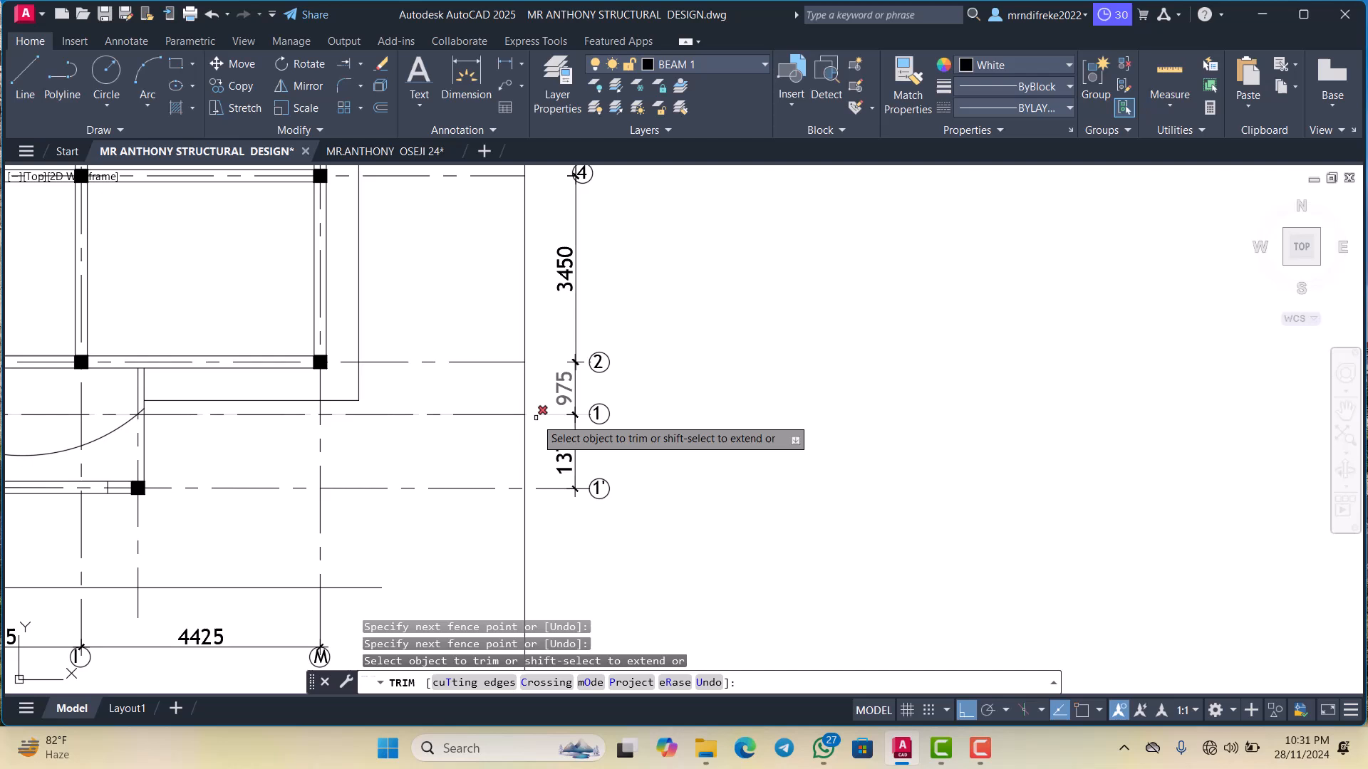
click(551, 494)
click(544, 463)
scroll(559, 470, down, 4)
scroll(574, 482, up, 2)
key(Escape)
Erase all grid bubbles and dimensions along the plan's right side, from 1' up to 9
click(603, 511)
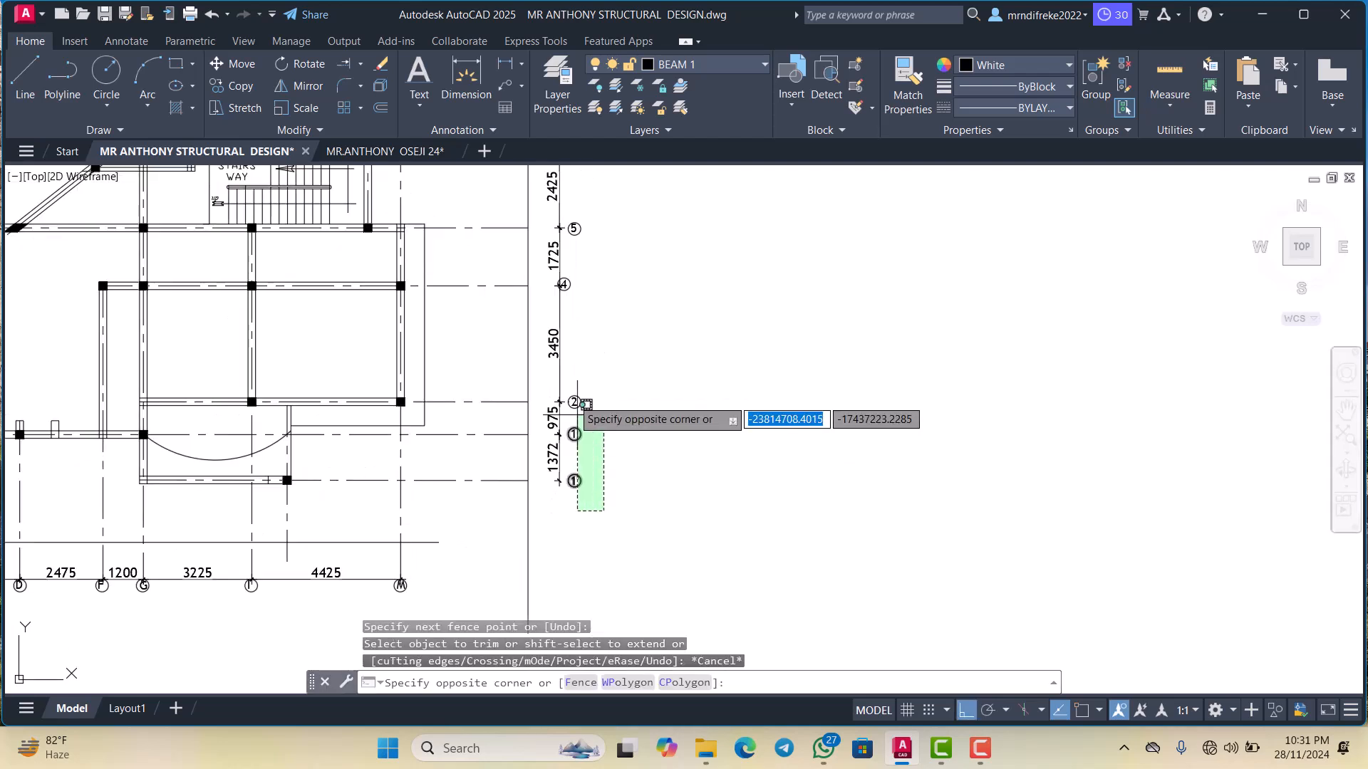
click(549, 329)
key(Delete)
middle_drag(609, 316, 604, 337)
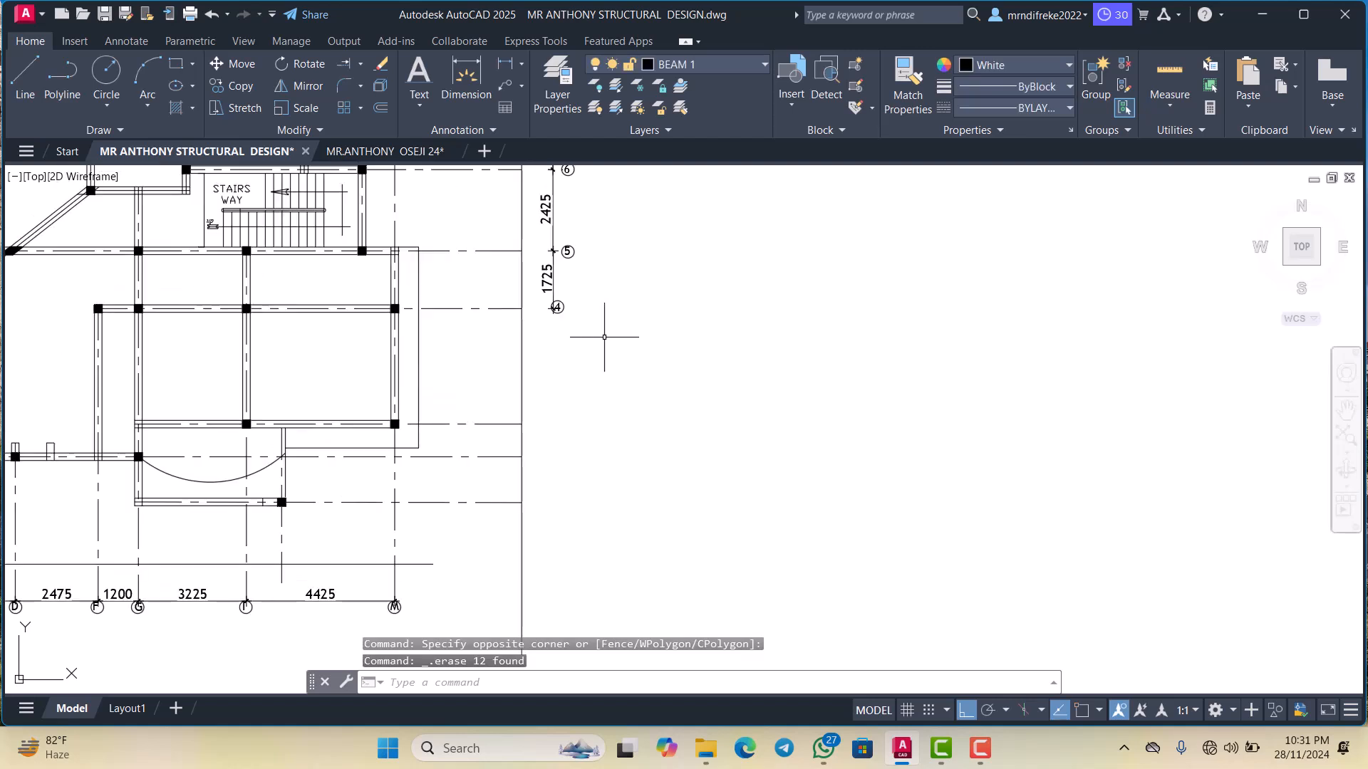
click(652, 349)
click(545, 169)
key(Delete)
scroll(594, 302, down, 6)
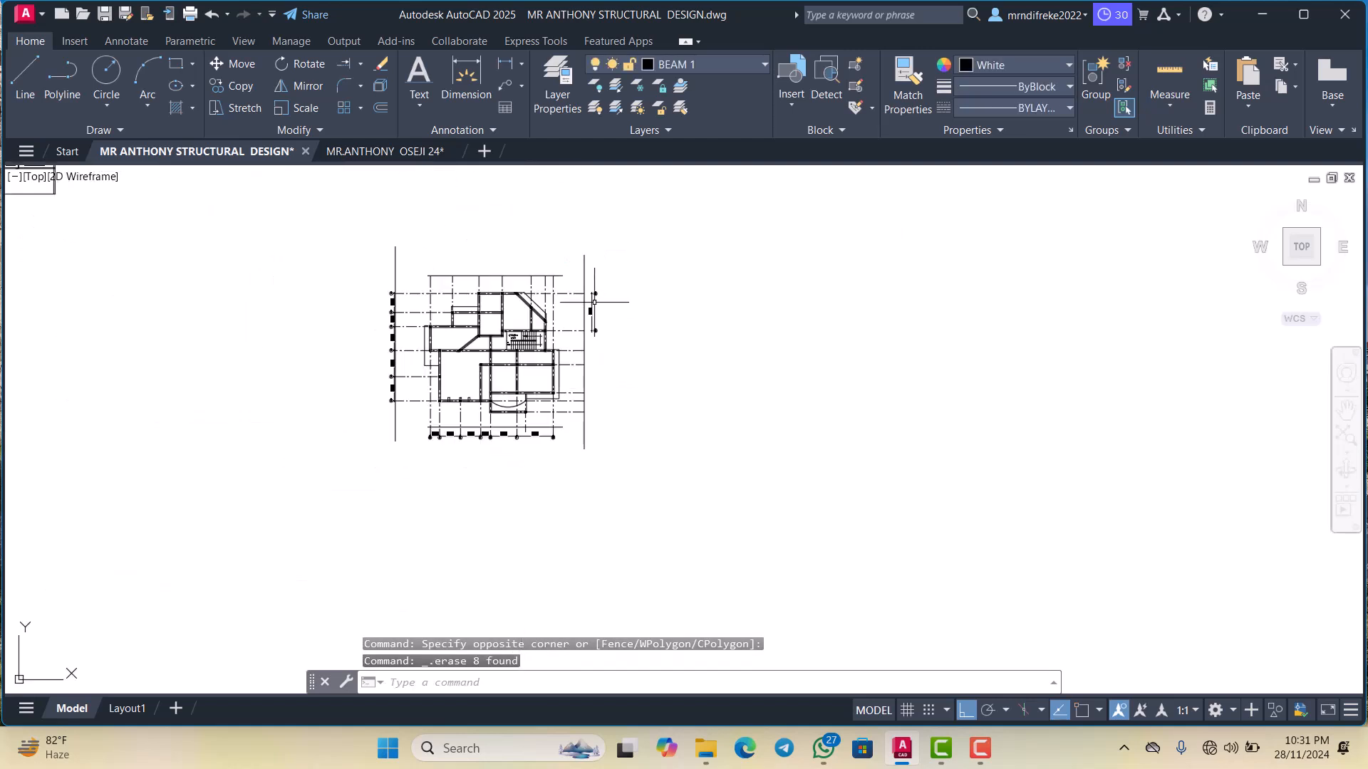
scroll(595, 302, up, 5)
click(630, 396)
click(588, 264)
key(Delete)
Erase the vertical line at the plan's right side and the horizontal line across its upper gridline ends
click(577, 249)
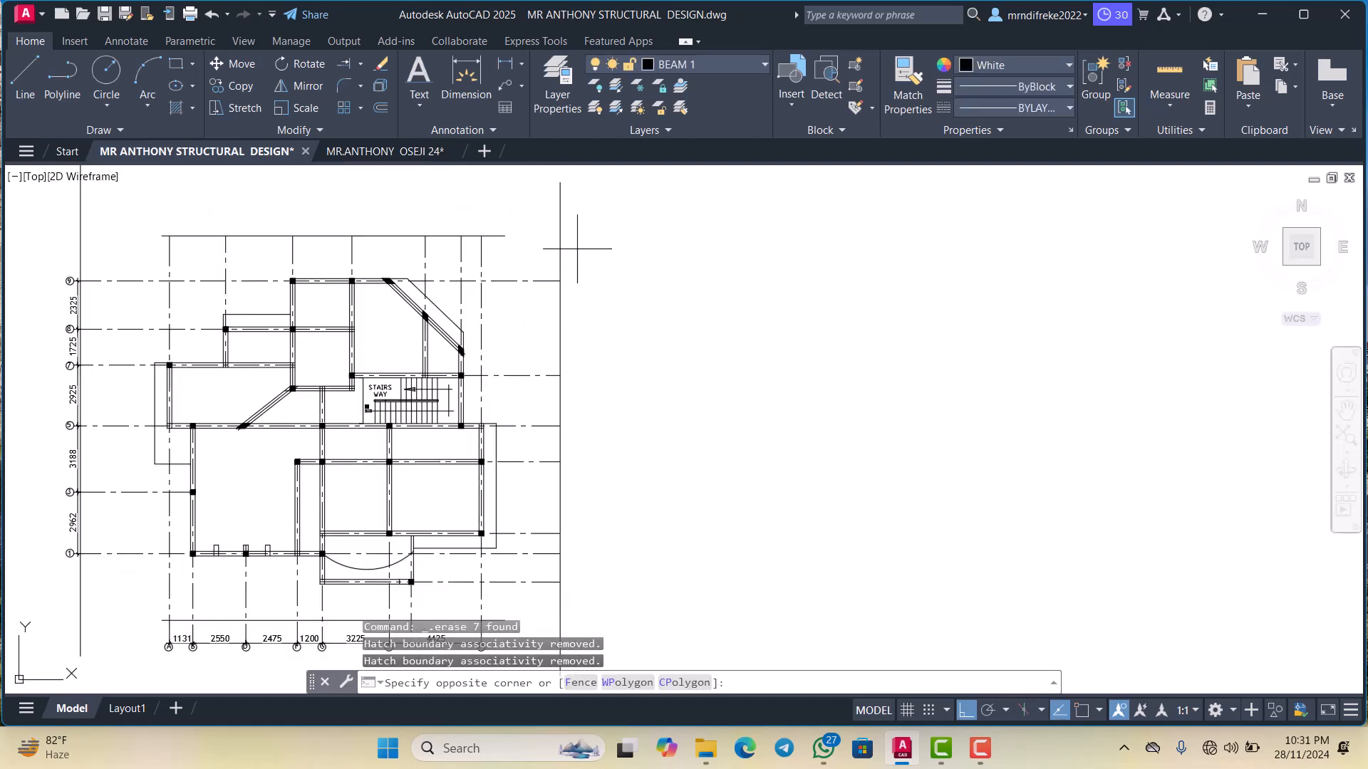
click(498, 227)
key(Delete)
Move the left-hand vertical line inward, clear of the grid dimensions beside bubbles 1 to 9
scroll(600, 277, down, 4)
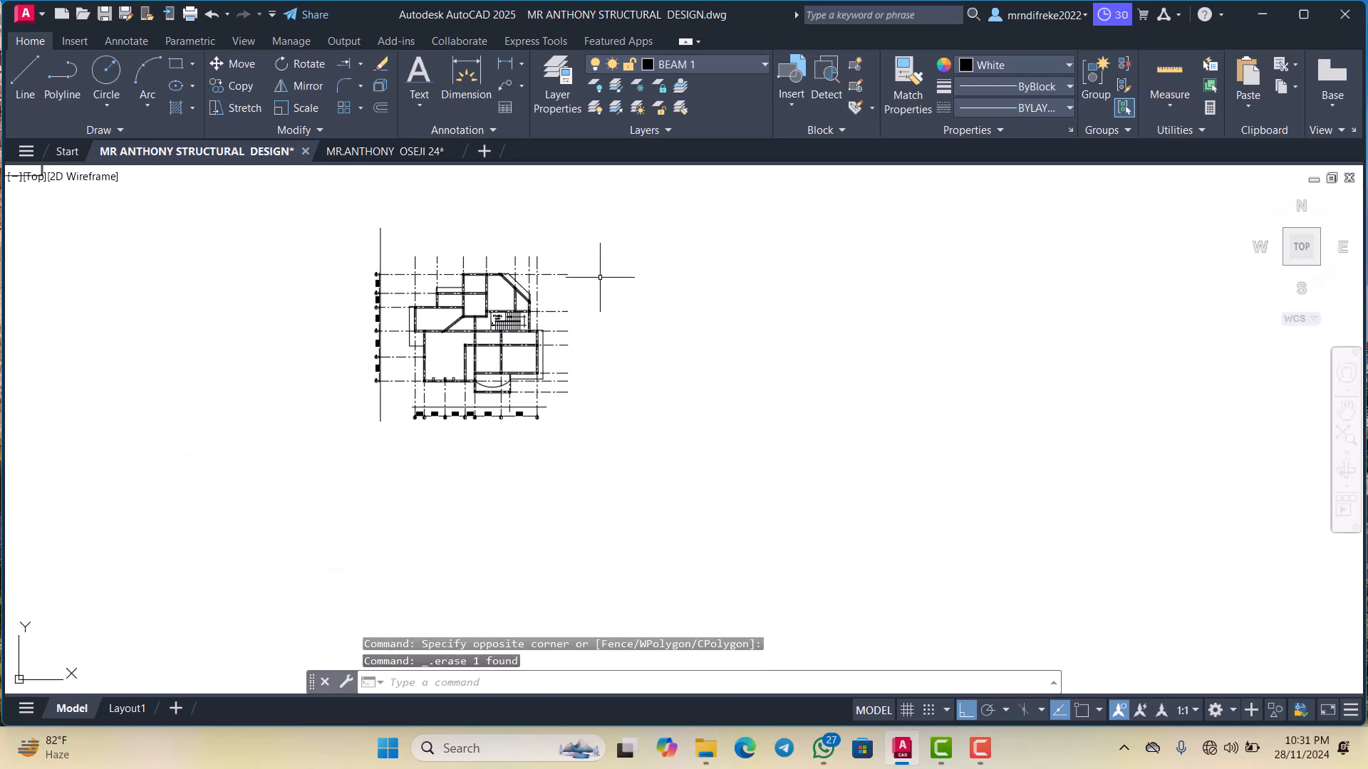
scroll(614, 202, up, 10)
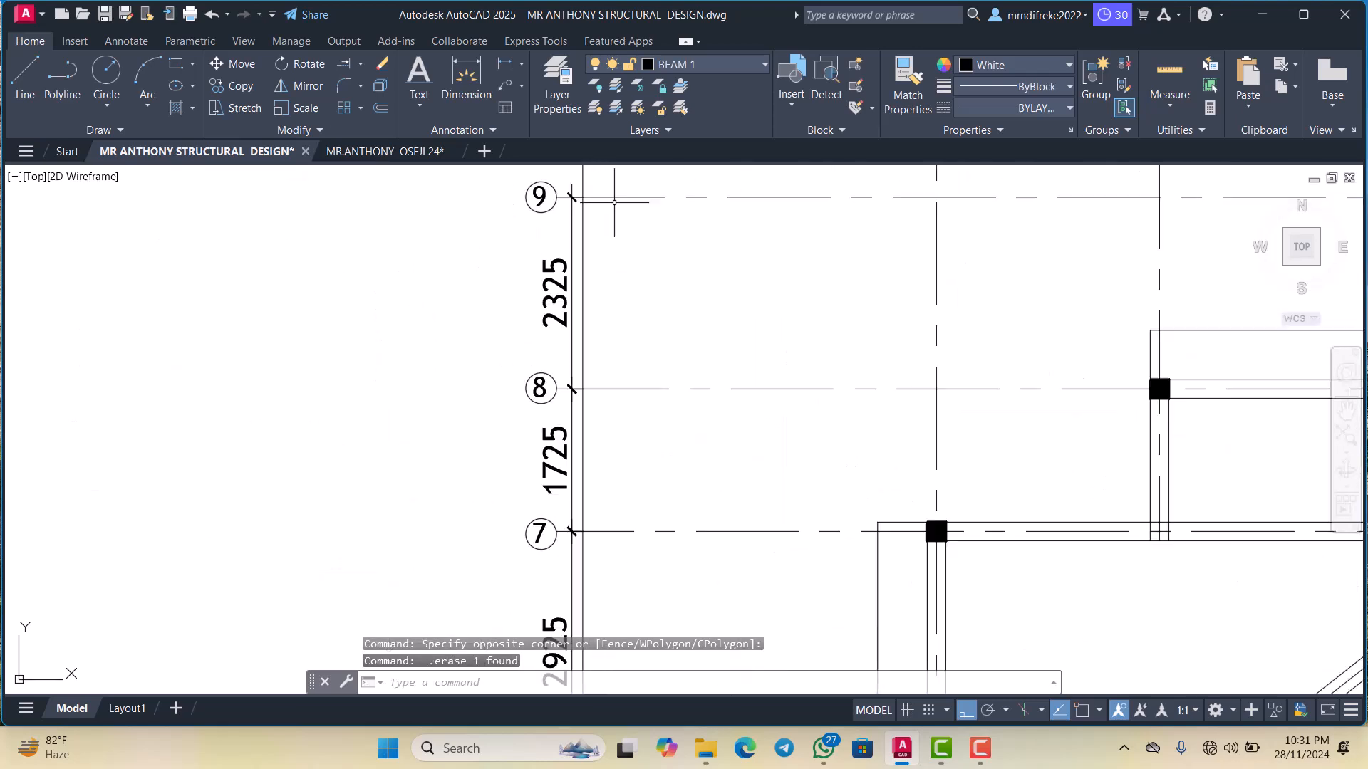
scroll(600, 351, down, 5)
scroll(600, 284, up, 3)
click(600, 360)
click(581, 354)
right_click(535, 237)
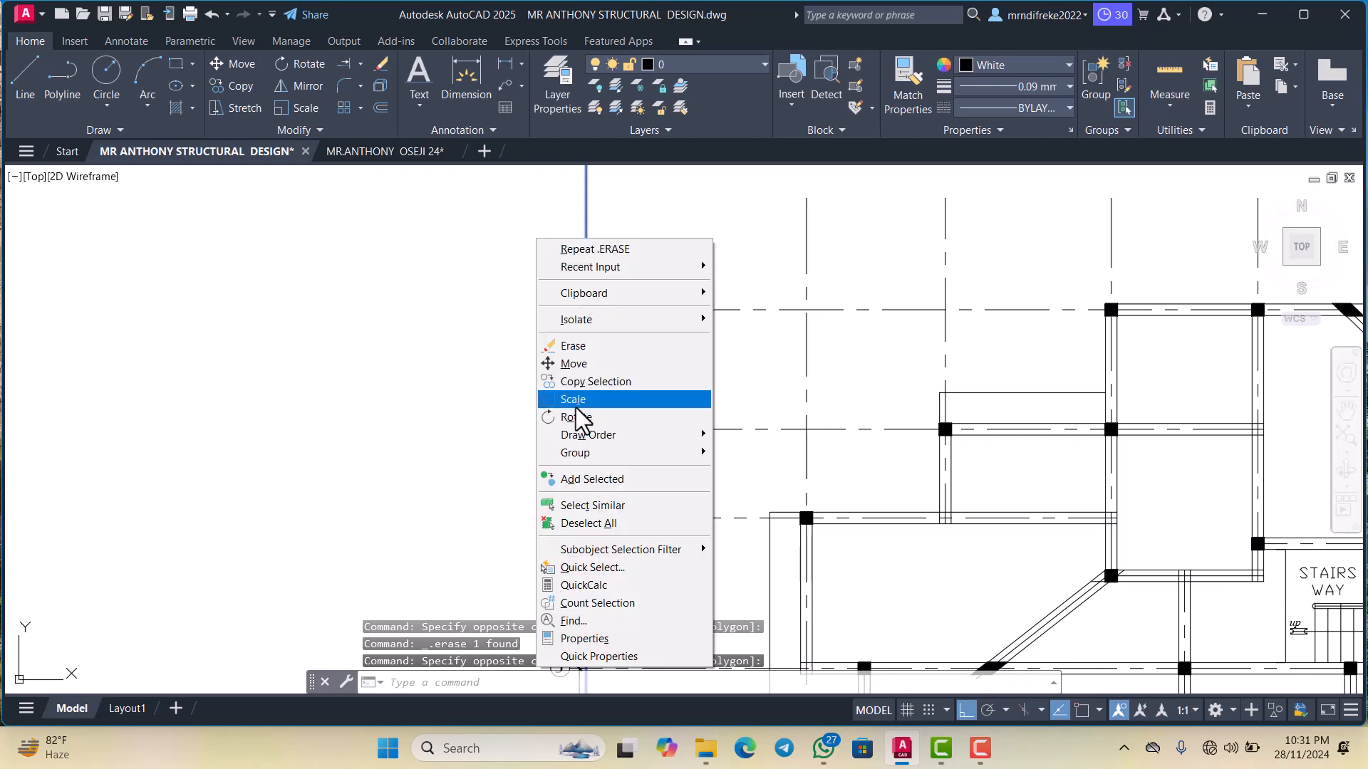
click(572, 368)
click(573, 368)
click(636, 364)
scroll(646, 314, down, 5)
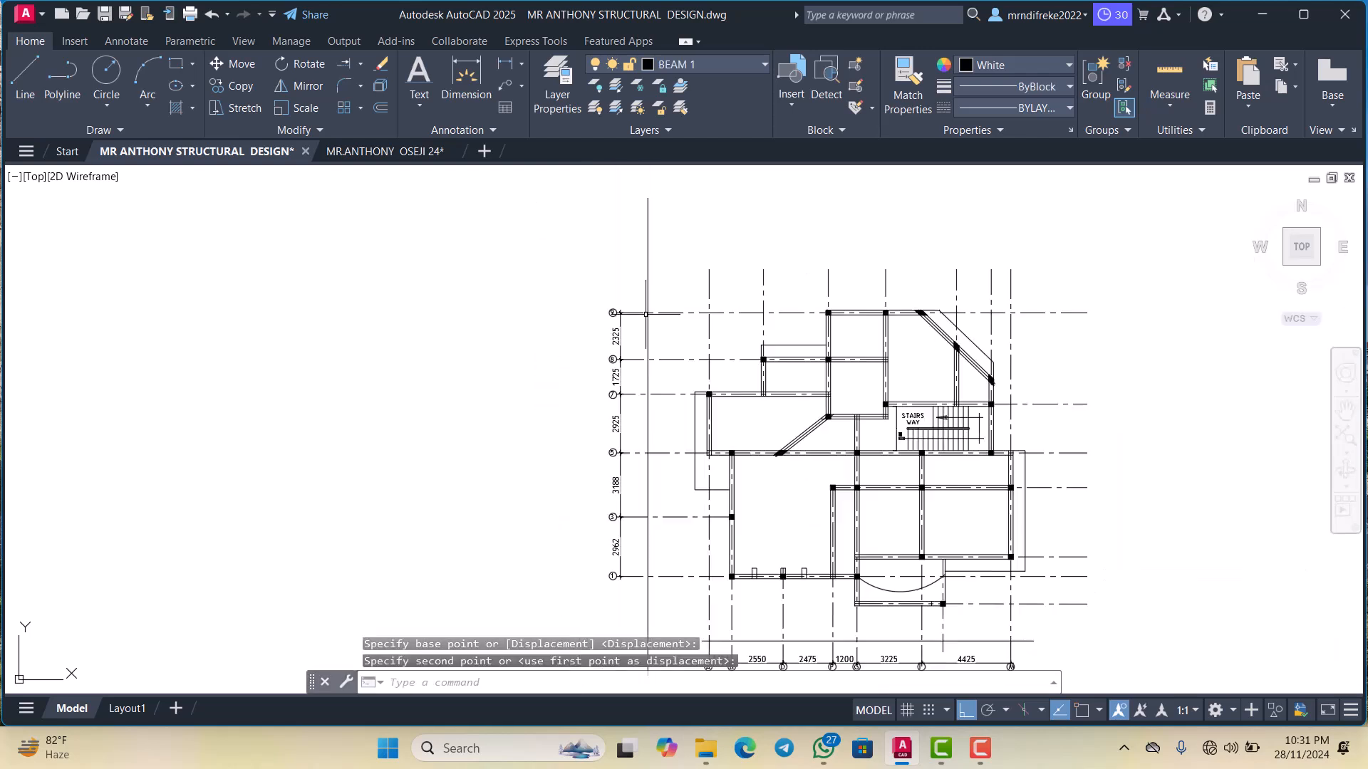
Trim the left ends of the horizontal gridlines between grid bubbles 1 to 9 and the moved vertical line
scroll(616, 356, down, 4)
text(TR)
key(Return)
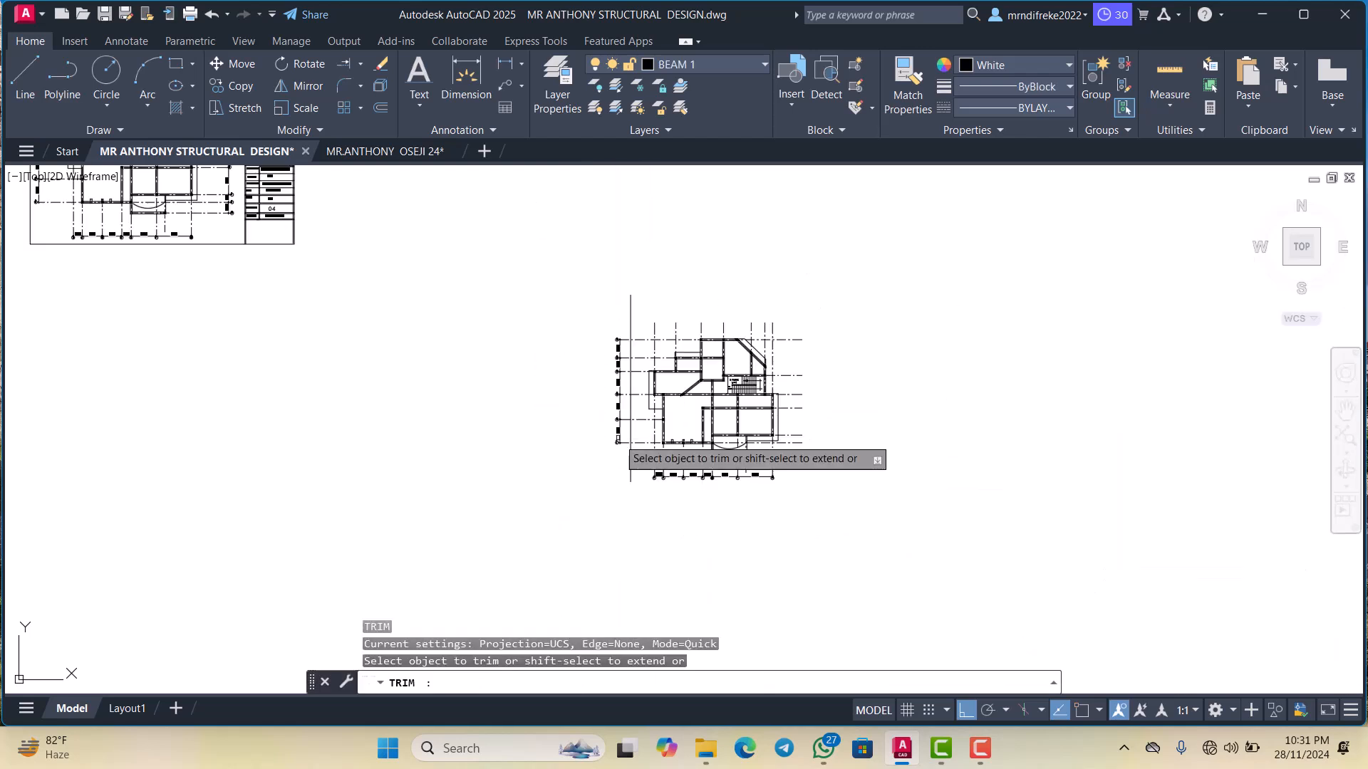
scroll(635, 457, up, 2)
click(617, 447)
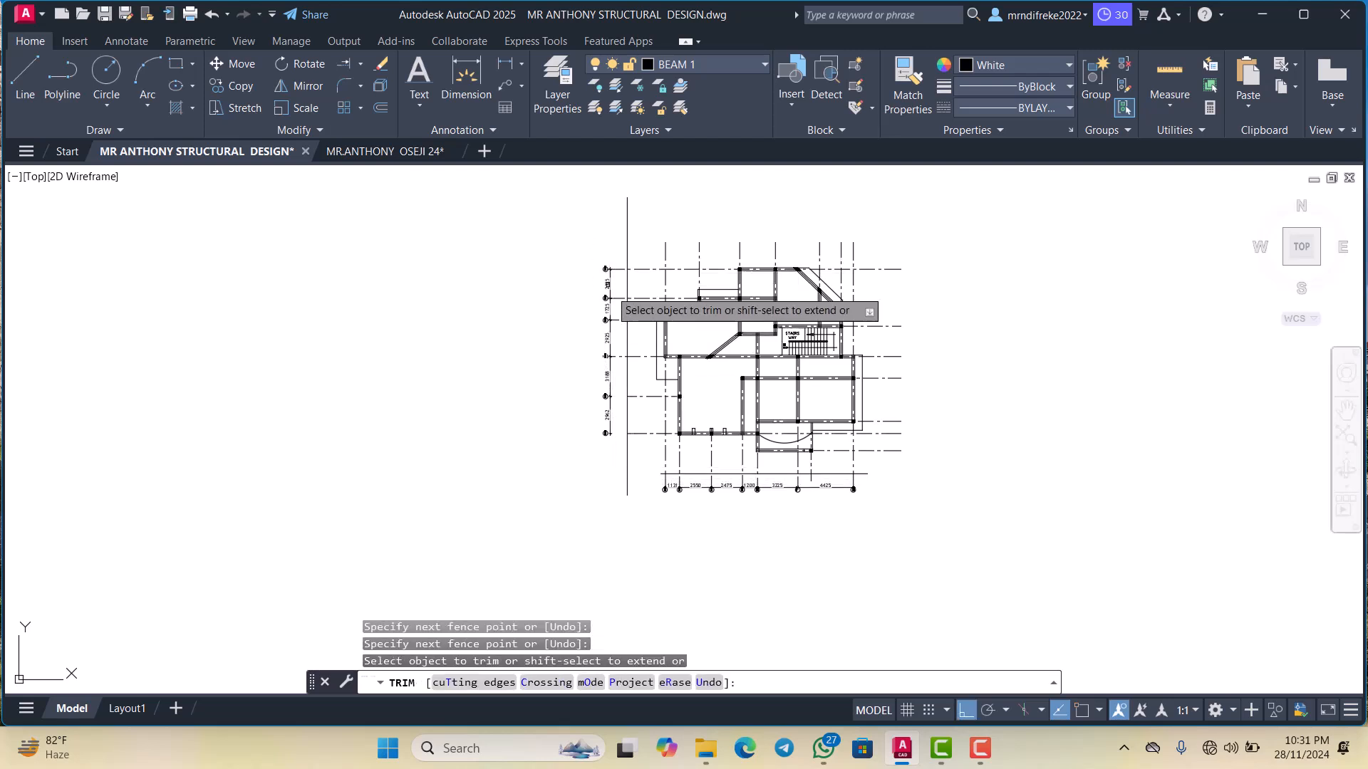
scroll(598, 292, up, 4)
click(602, 298)
scroll(602, 299, down, 4)
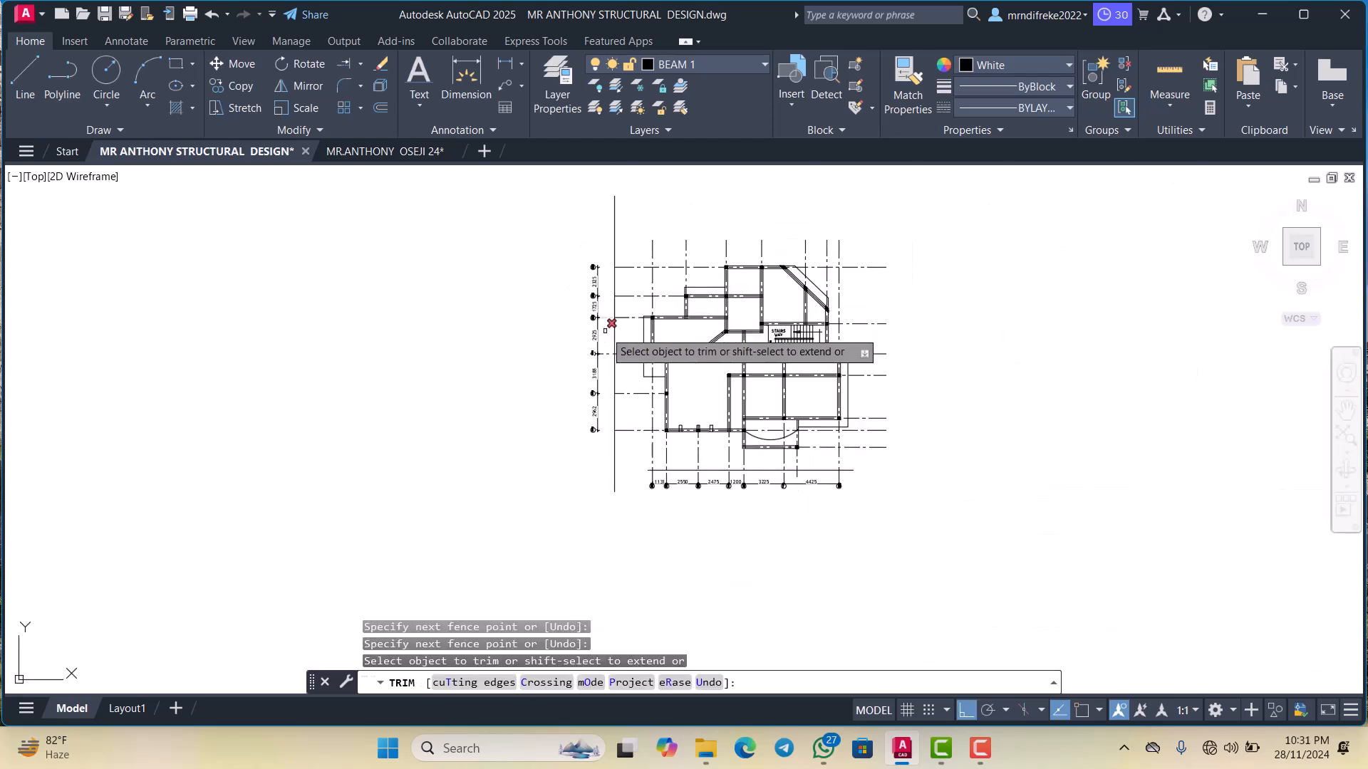
scroll(609, 331, up, 4)
click(604, 328)
click(592, 272)
scroll(592, 272, down, 4)
scroll(603, 357, up, 4)
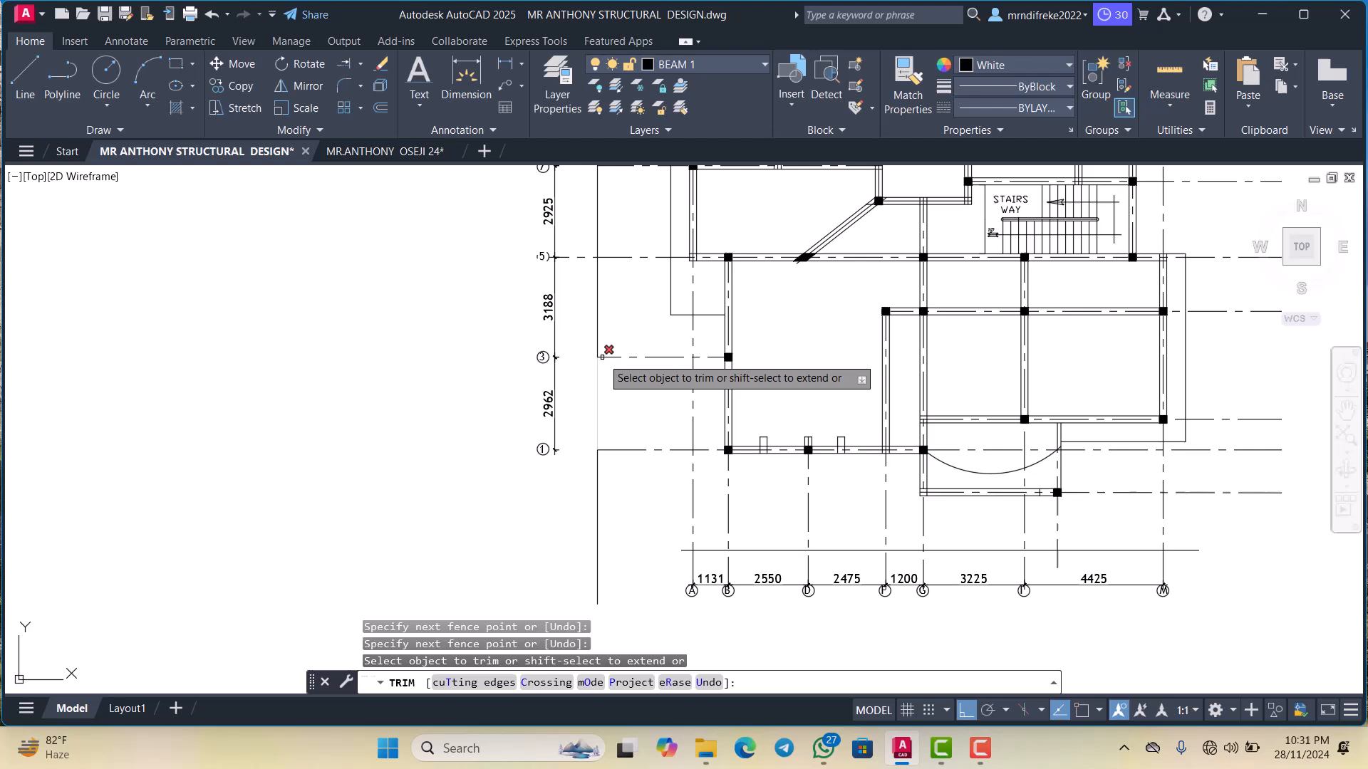
click(582, 390)
click(580, 240)
key(Escape)
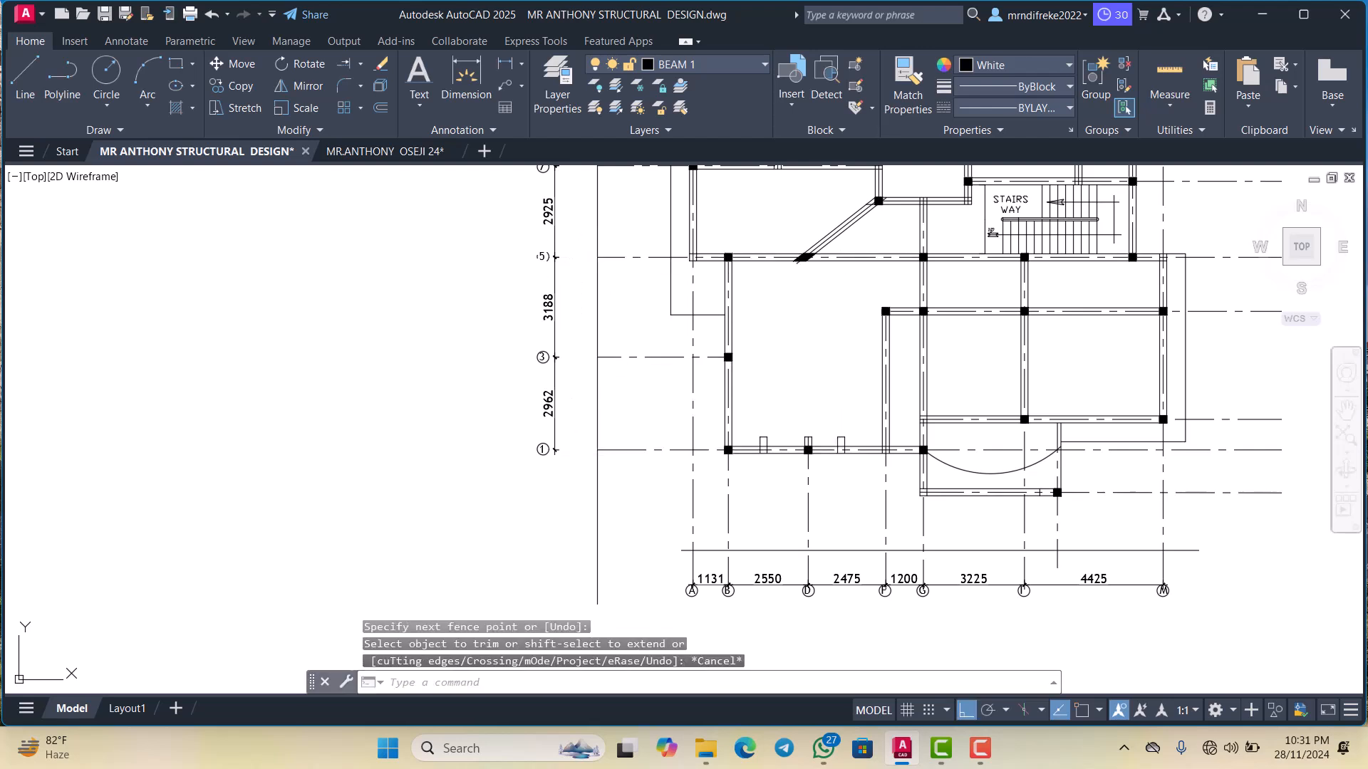
Erase the grid bubbles and dimensions along the plan's left side
scroll(571, 419, down, 4)
click(567, 458)
click(515, 264)
key(Delete)
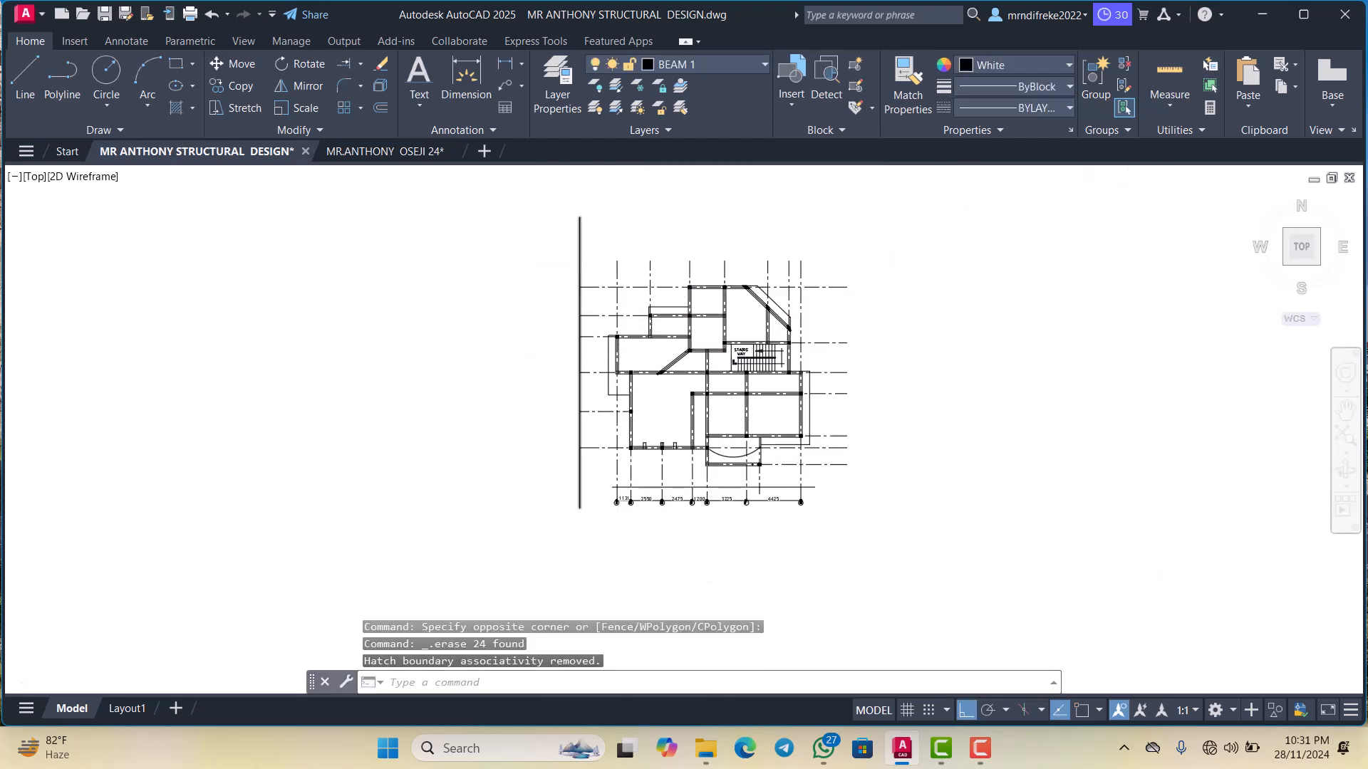
Trim the vertical gridlines below the lower horizontal line, from grid M across to grid A
scroll(627, 370, down, 2)
scroll(617, 341, up, 6)
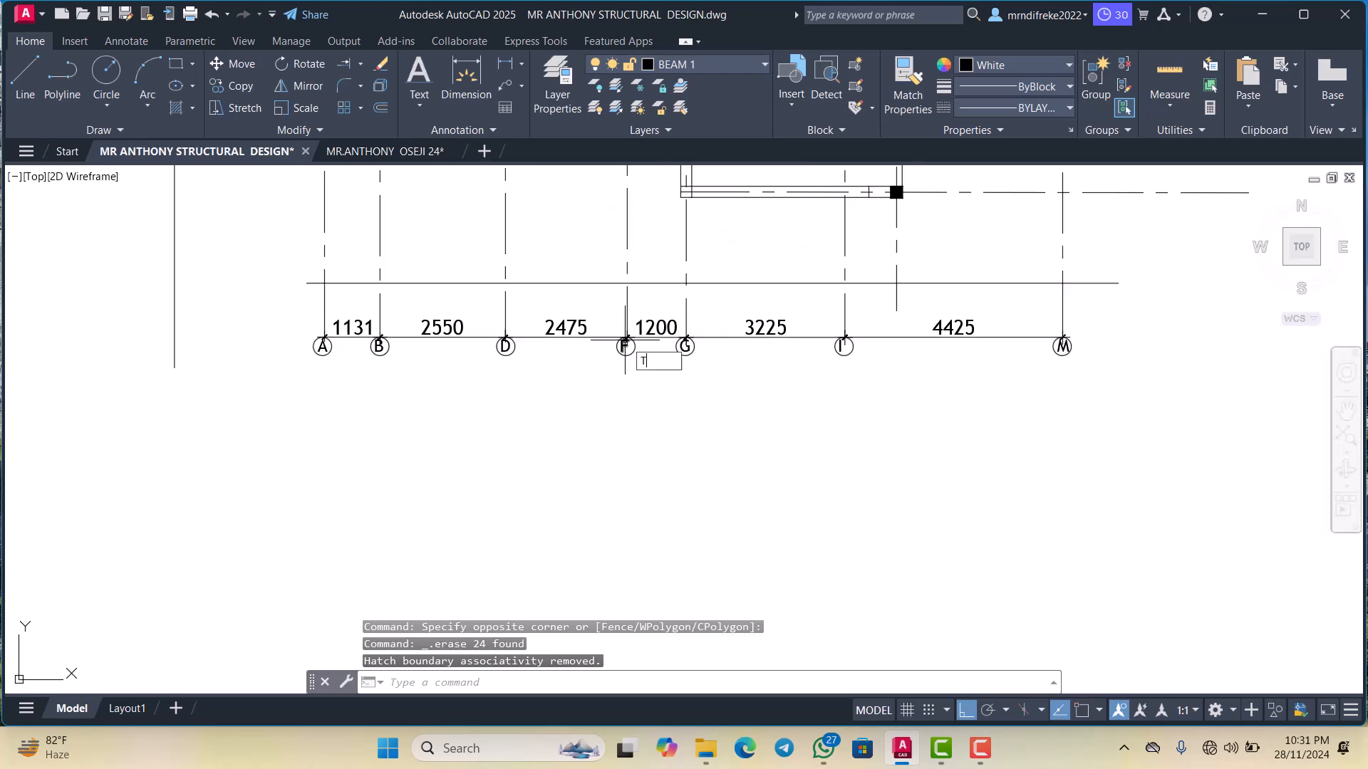
key(Return)
click(1068, 301)
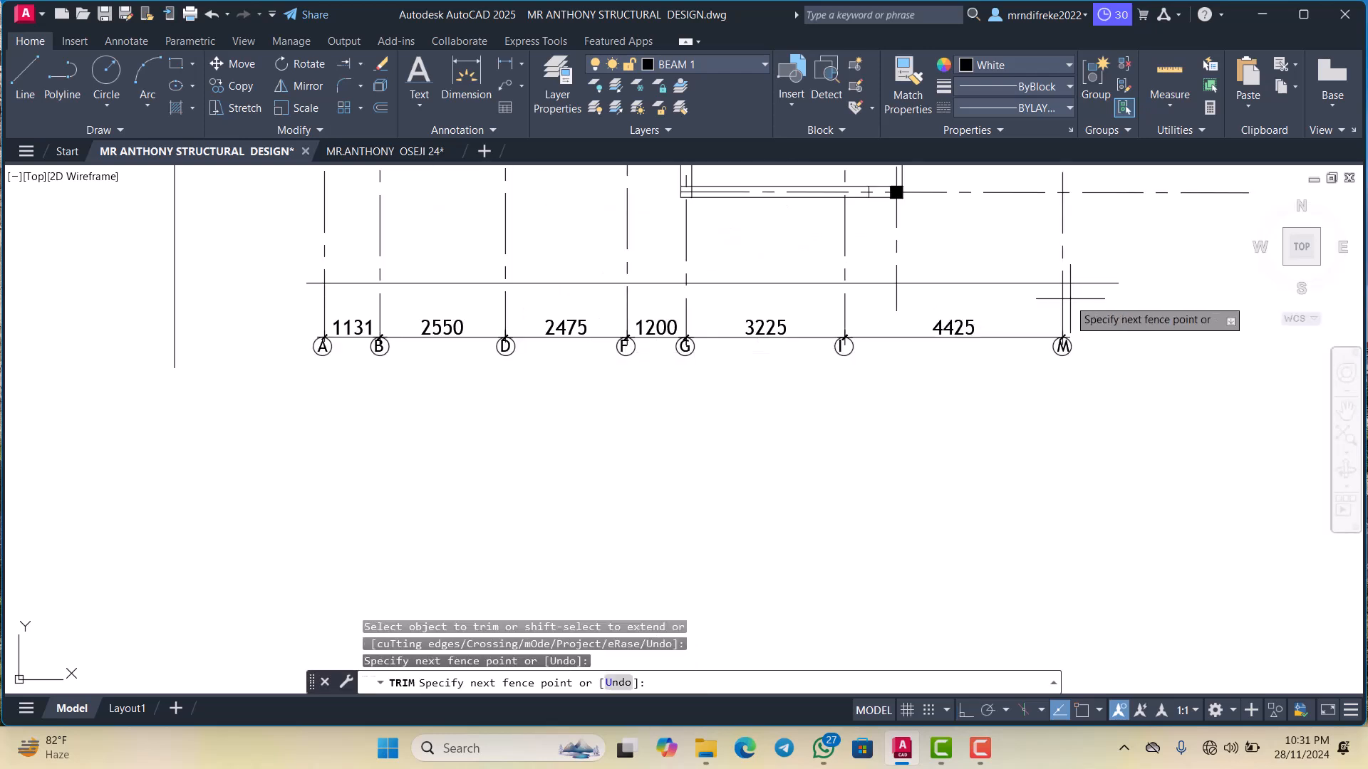
click(589, 309)
click(522, 302)
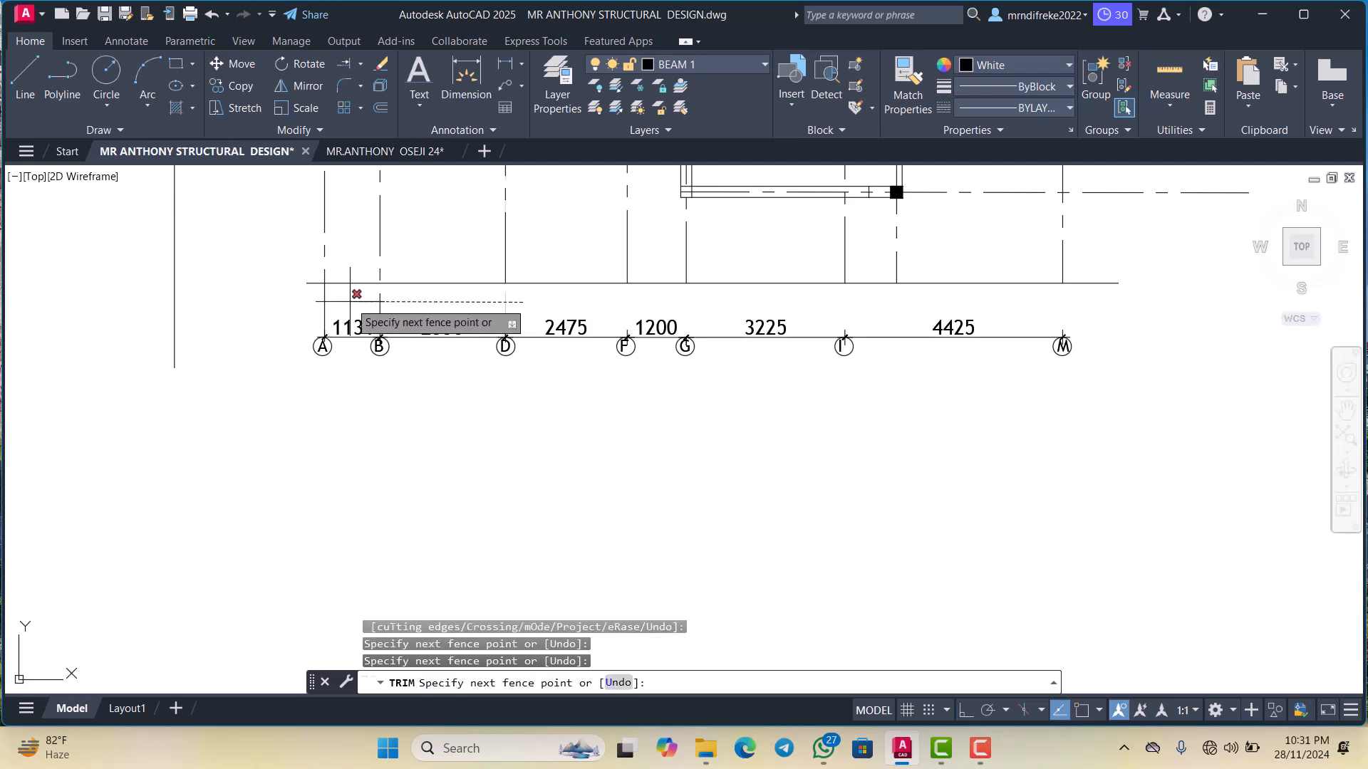
click(290, 302)
scroll(512, 392, down, 4)
key(Escape)
Erase the lower grid bubbles A to M and their dimensions
click(759, 385)
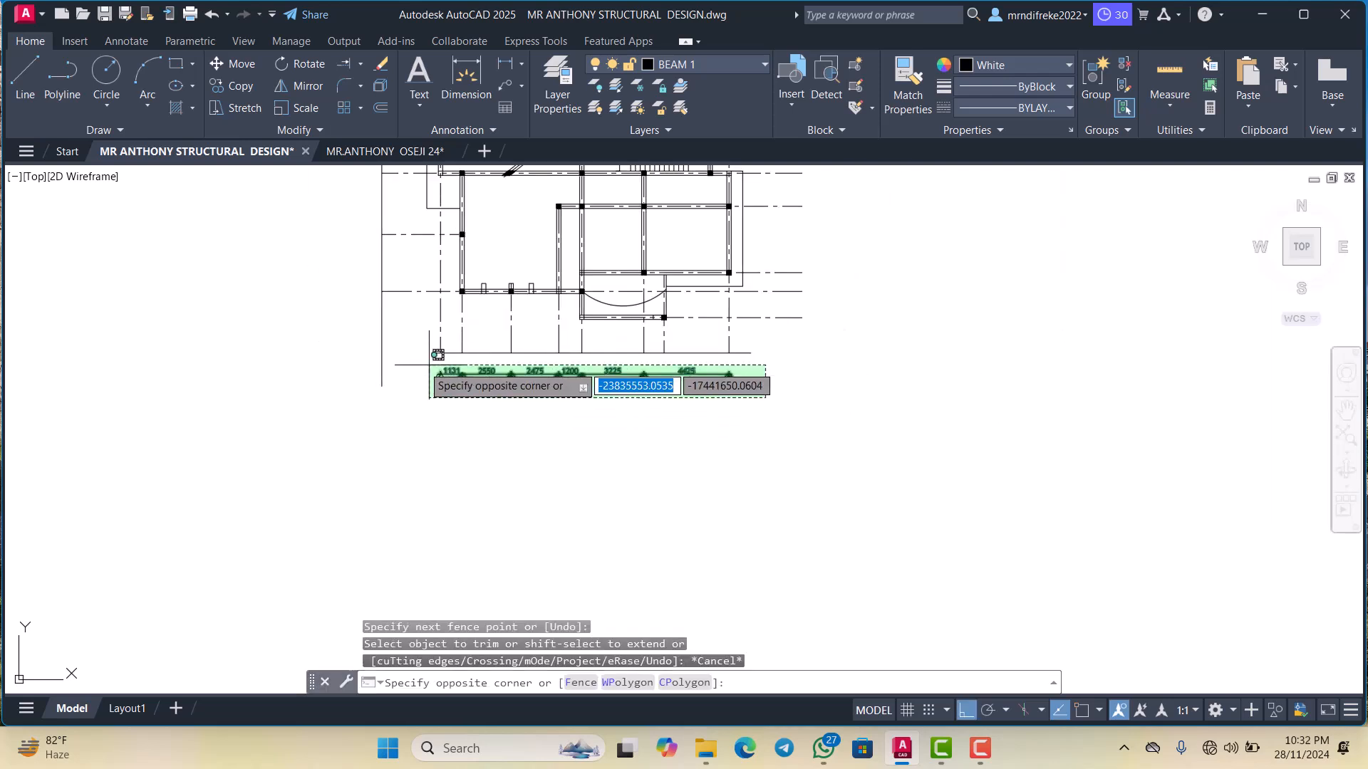
click(431, 365)
key(Delete)
Erase the temporary horizontal trimming line below the plan and the vertical trimming line along its left side
scroll(636, 358, up, 5)
click(776, 357)
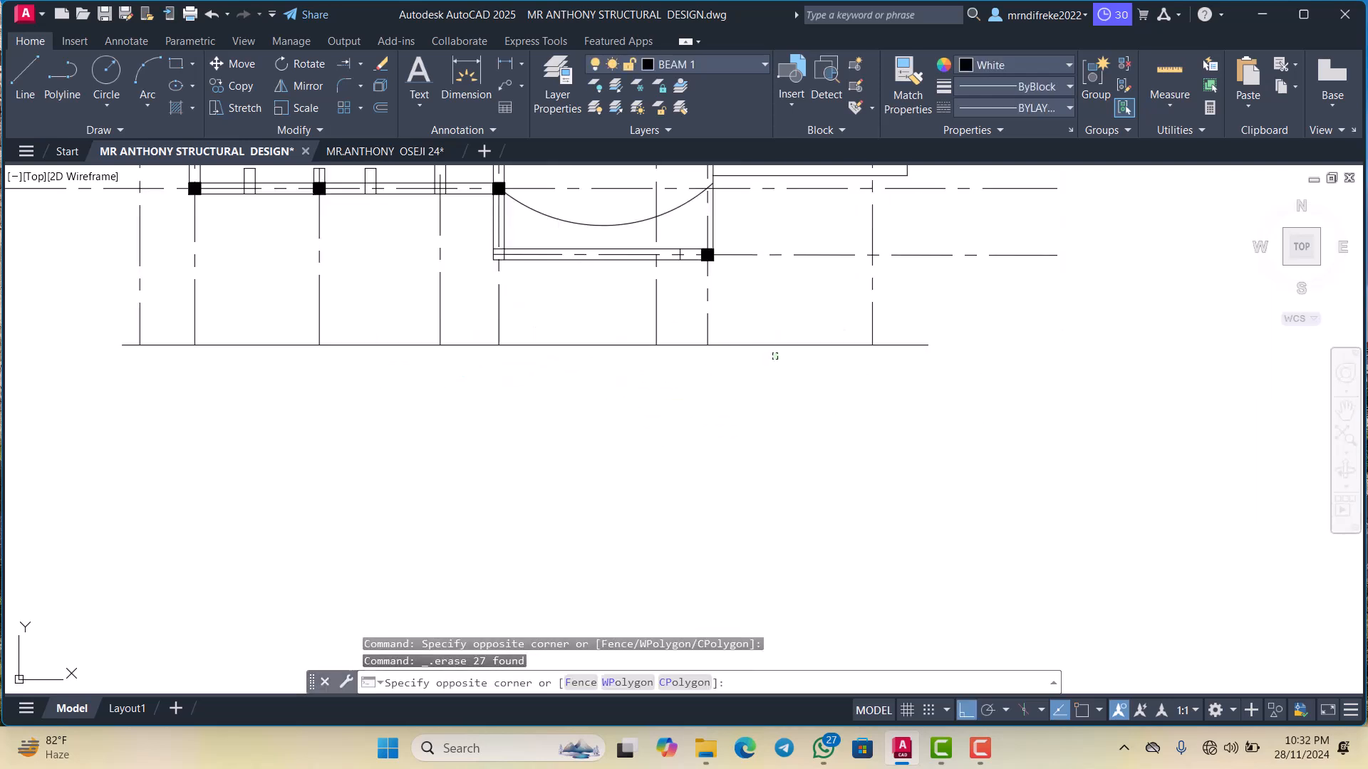
click(741, 318)
key(Delete)
scroll(739, 414, down, 5)
scroll(578, 249, up, 4)
click(560, 296)
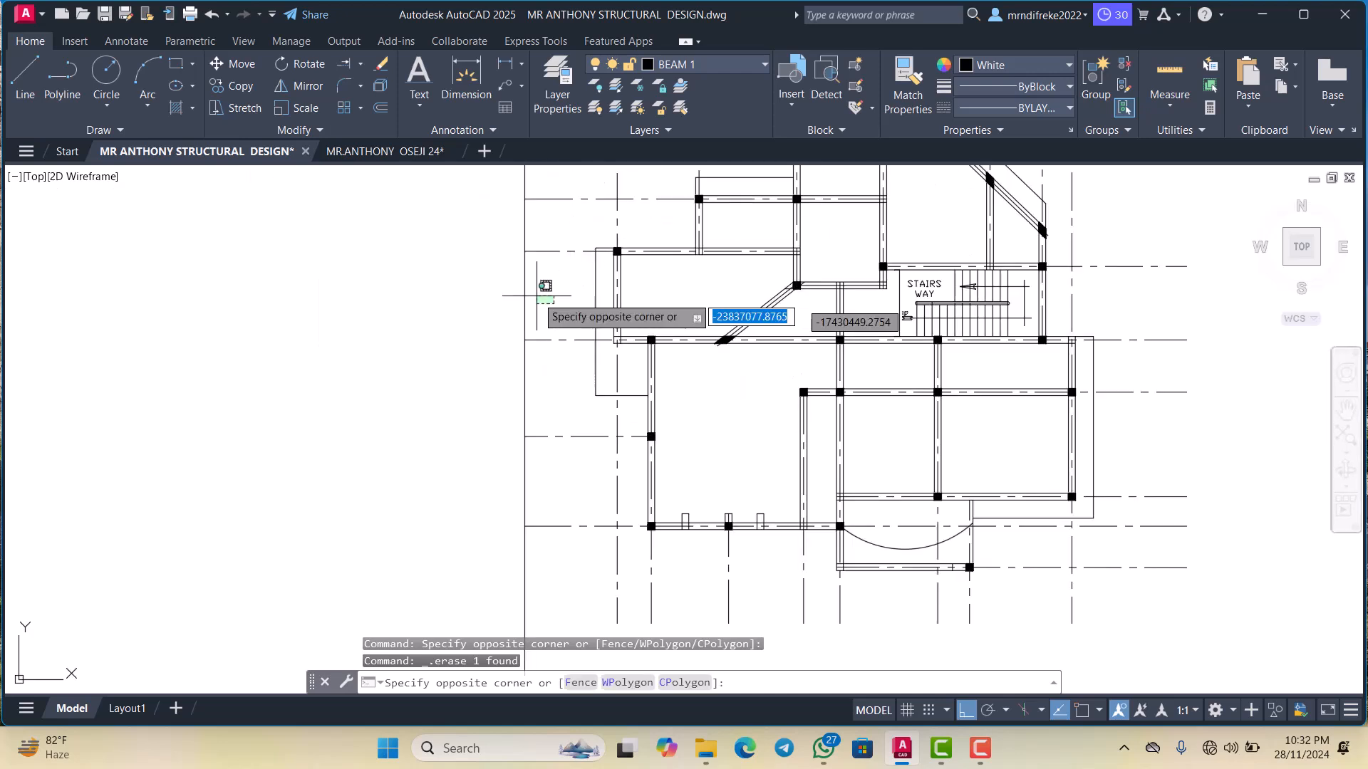
click(502, 319)
key(Delete)
scroll(549, 380, down, 4)
scroll(668, 296, up, 3)
scroll(668, 296, down, 3)
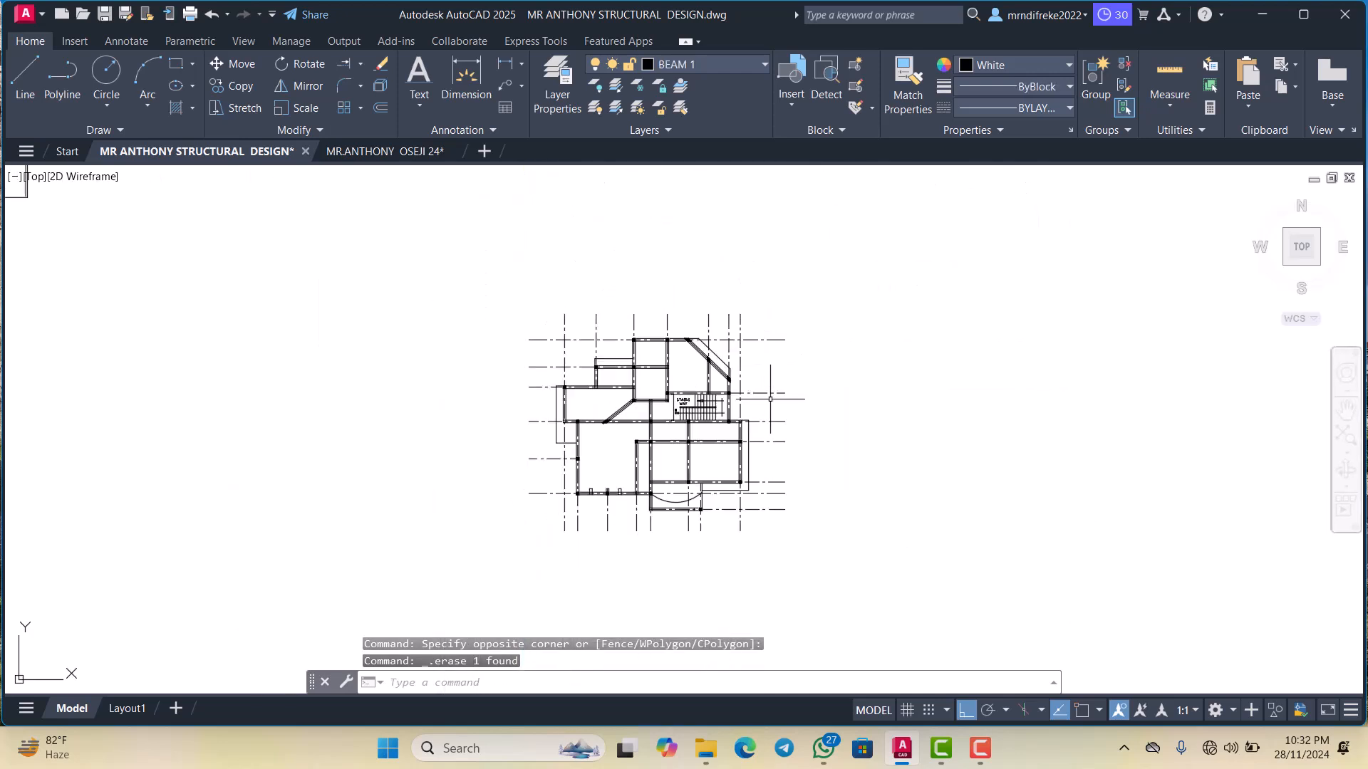
Check the layers of a column's solid hatch and the adjoining beam edge line beside the stairs
scroll(769, 381, up, 5)
scroll(756, 388, down, 2)
scroll(802, 351, down, 3)
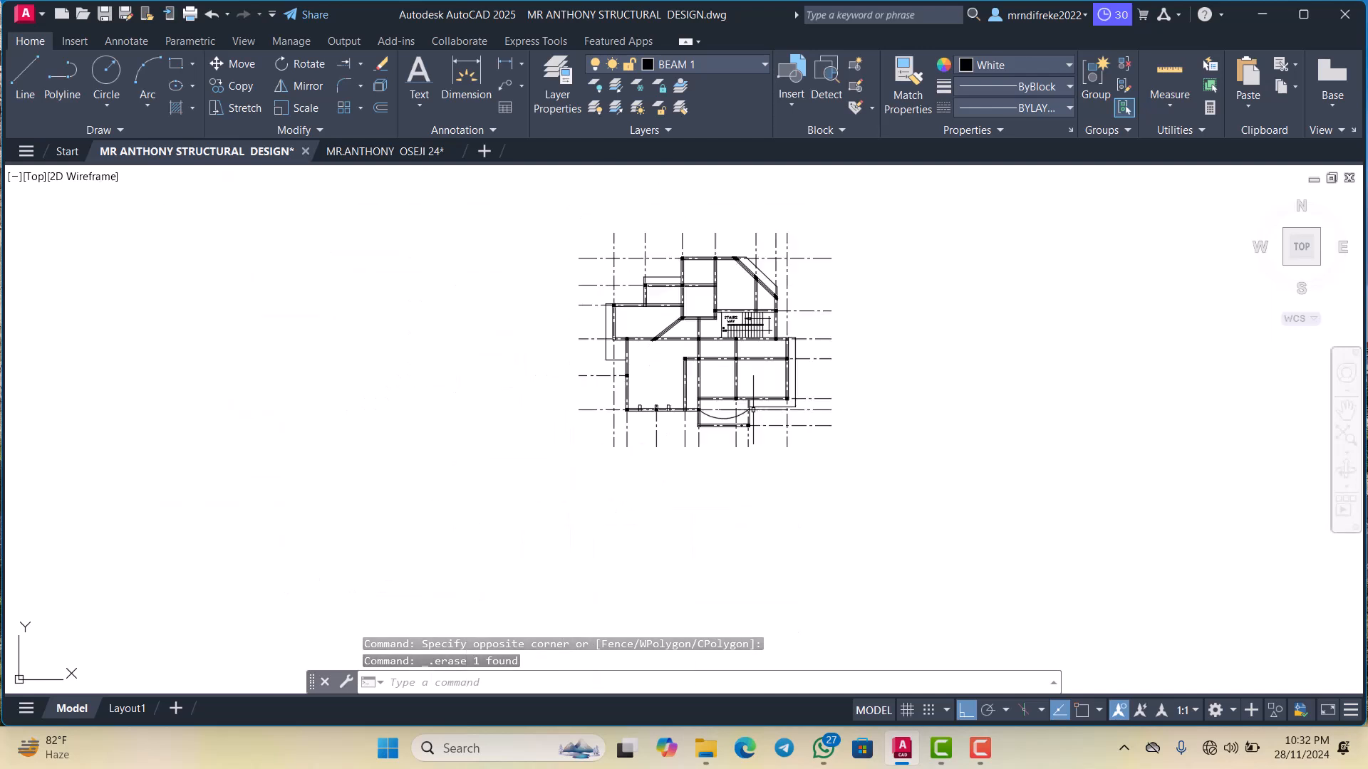
scroll(707, 351, up, 10)
scroll(657, 337, up, 8)
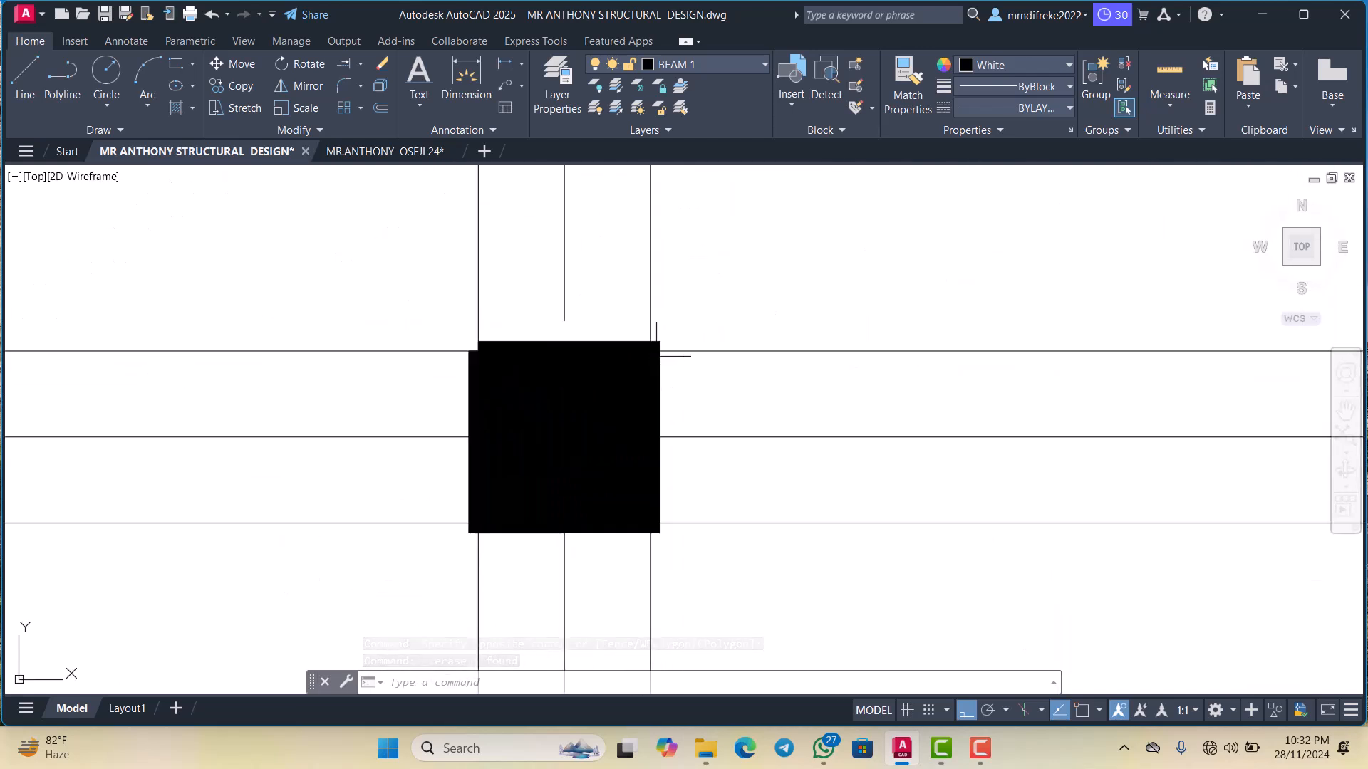
click(657, 332)
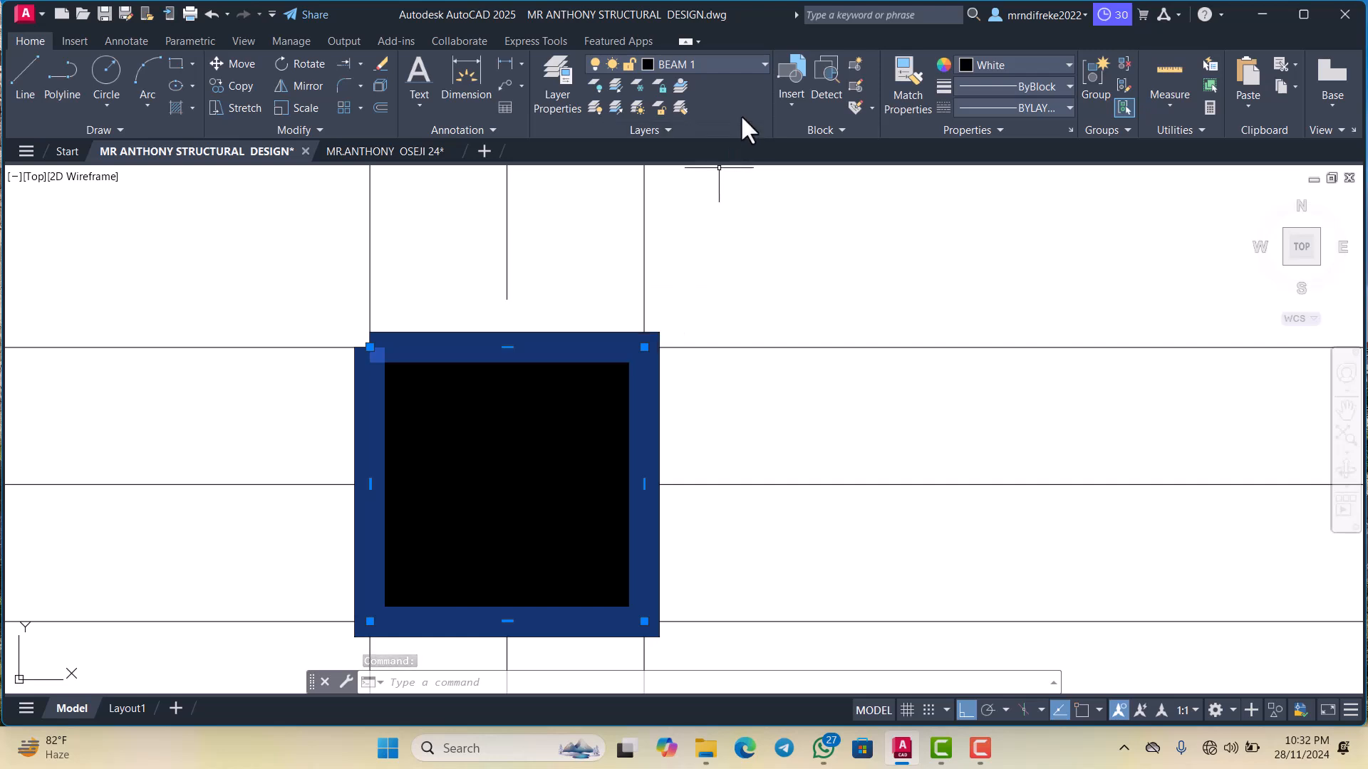
key(Escape)
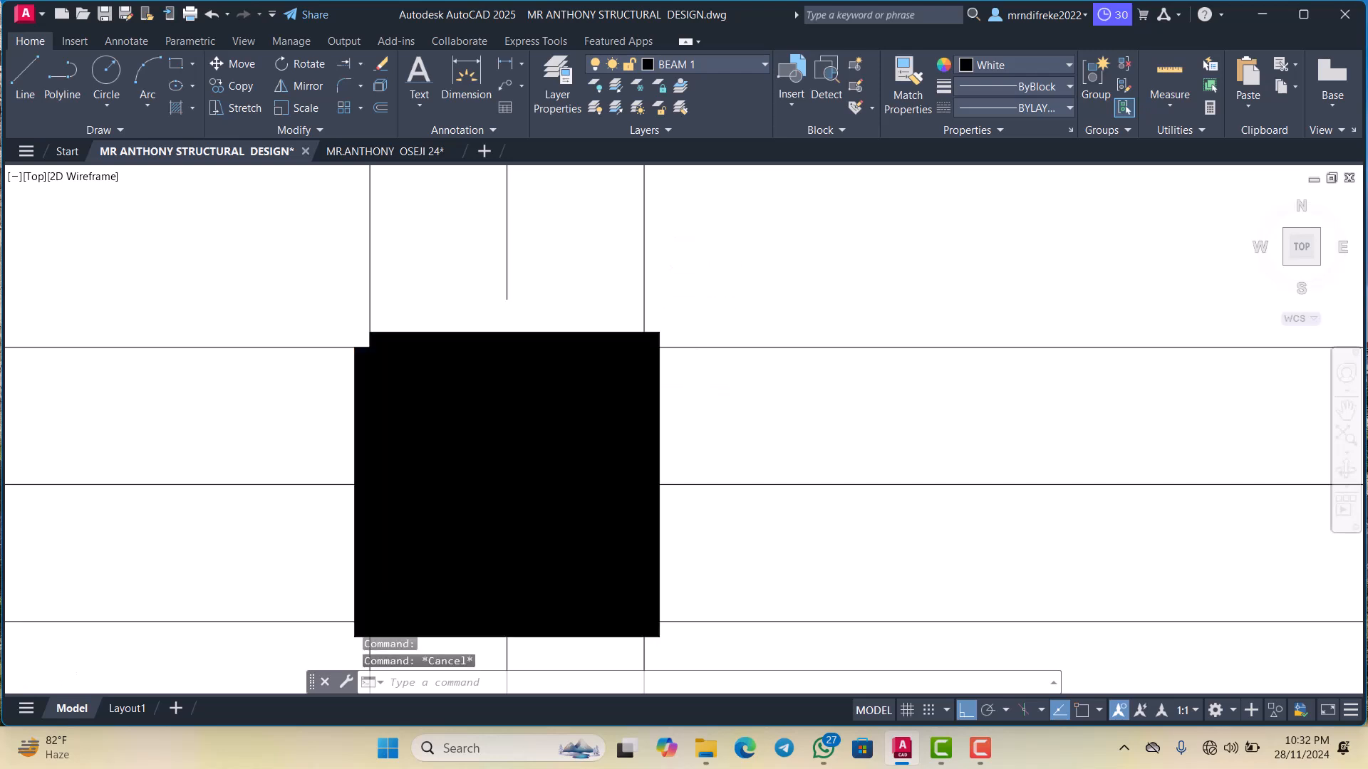
scroll(739, 378, down, 2)
click(741, 388)
click(734, 367)
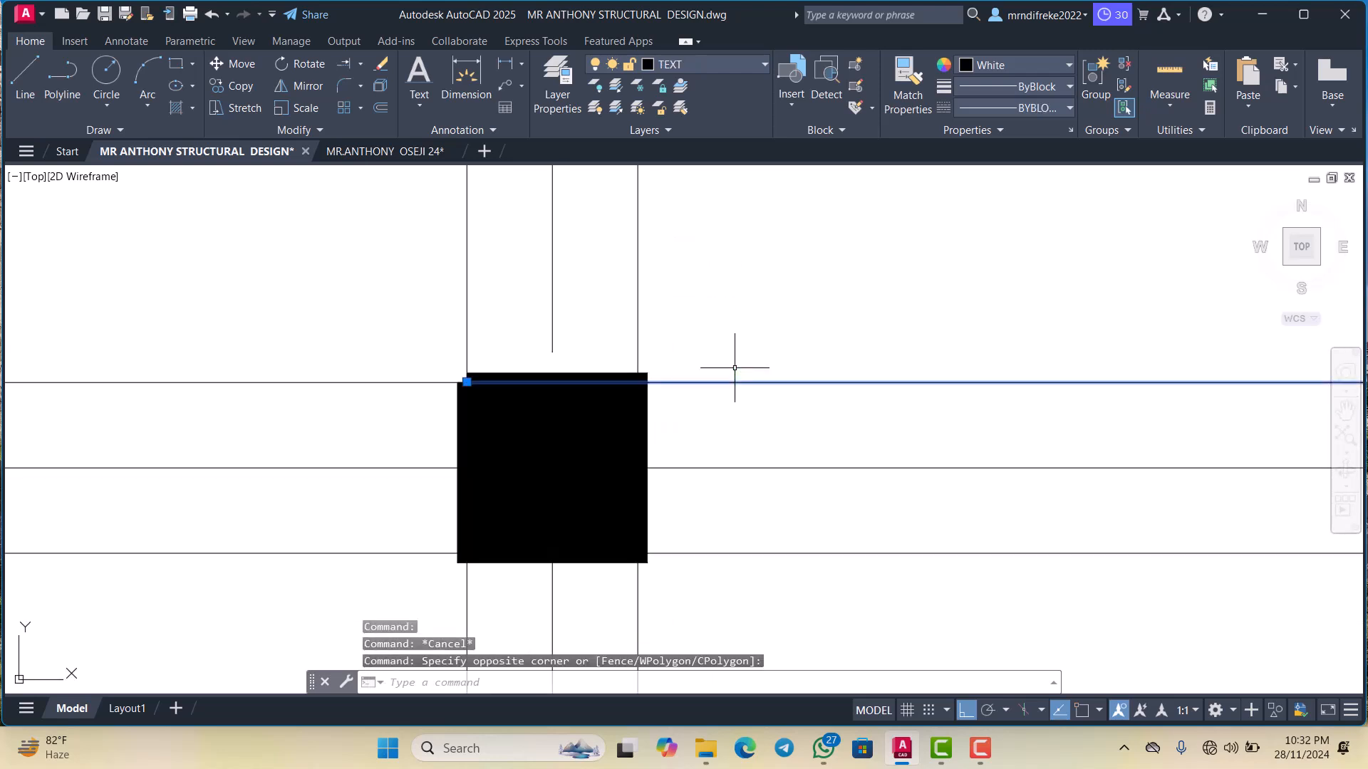
scroll(720, 392, down, 3)
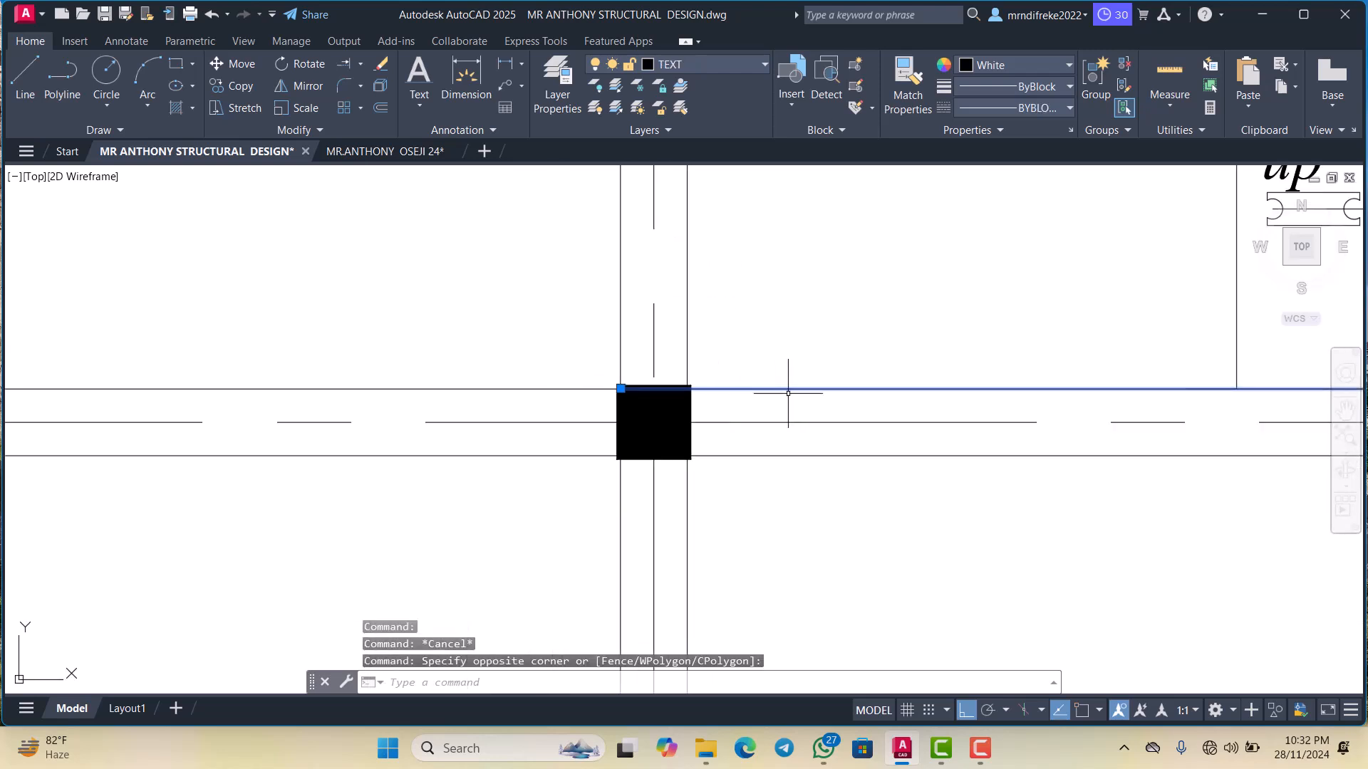
scroll(788, 393, down, 3)
scroll(897, 405, up, 3)
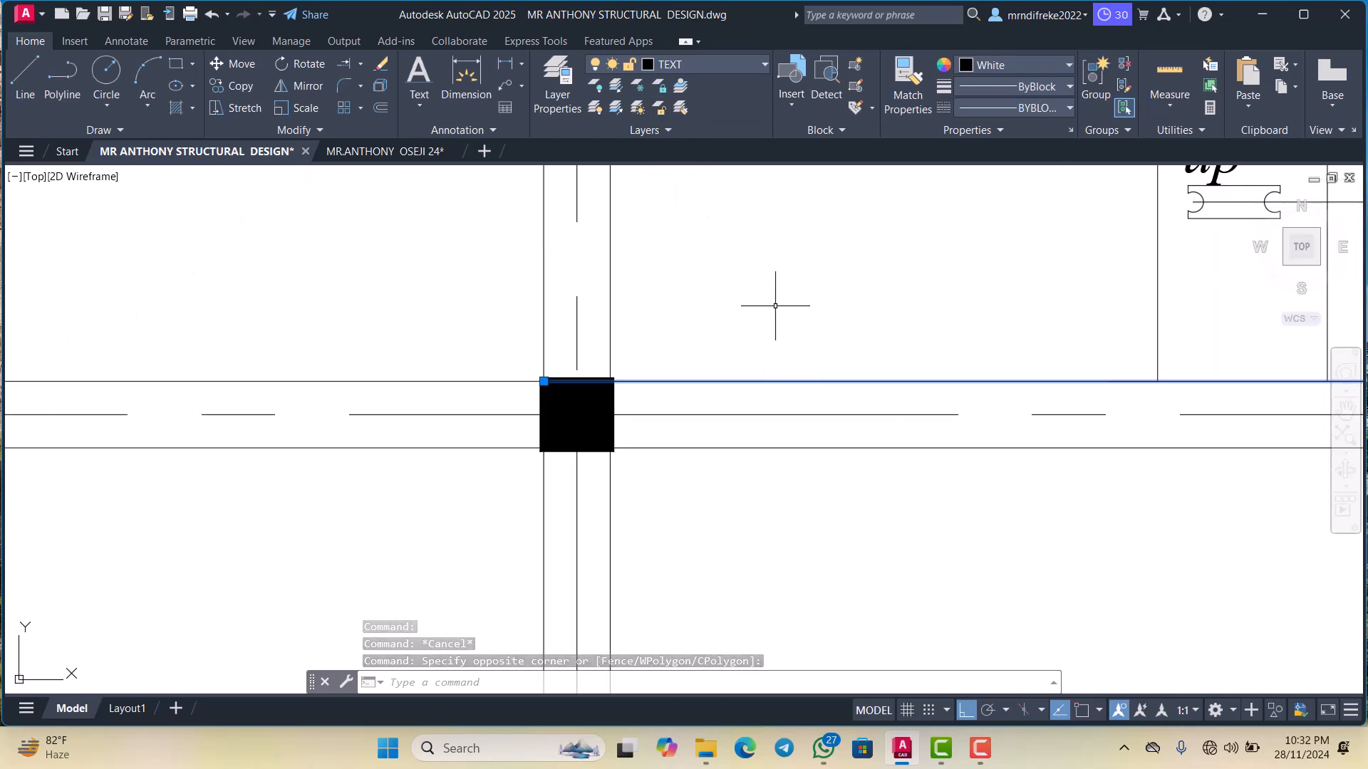
key(Escape)
scroll(772, 406, down, 4)
scroll(988, 293, up, 1)
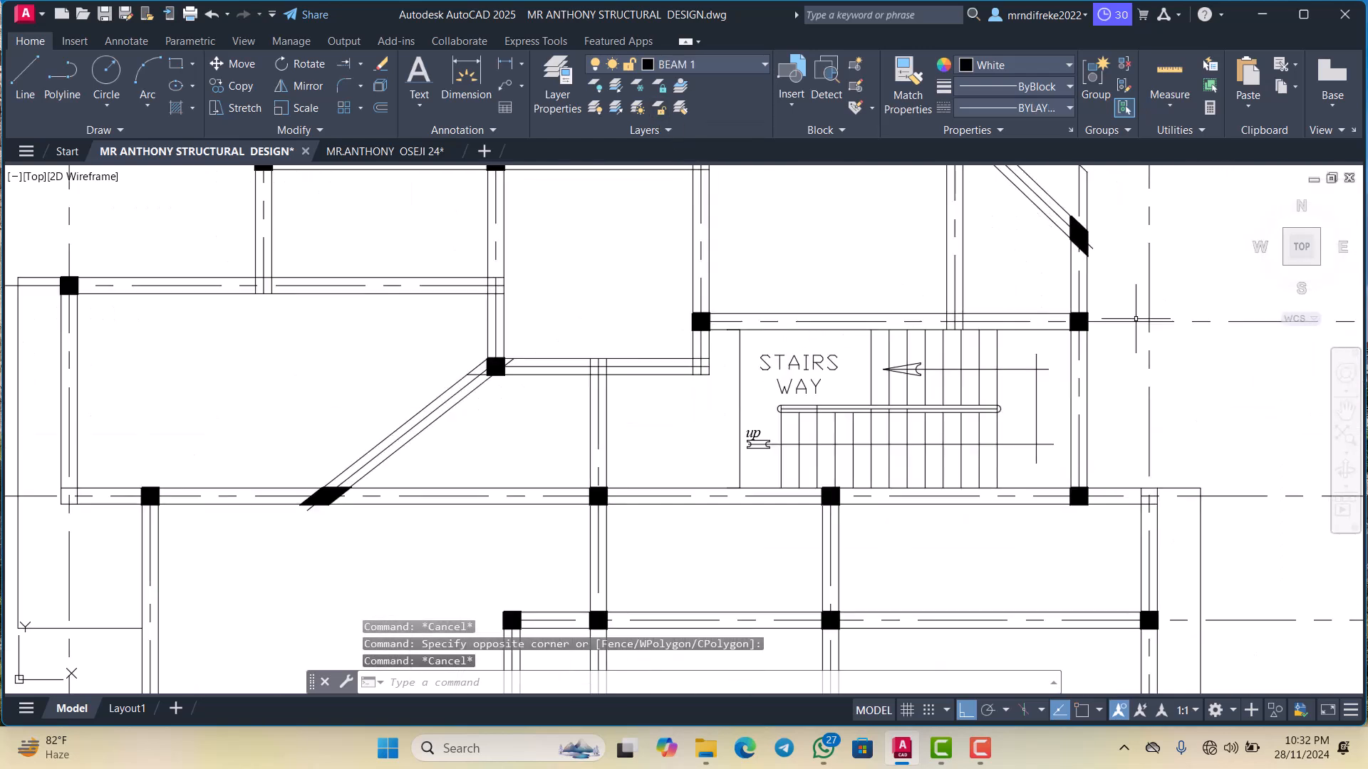
Check the layer of the horizontal centerline running through the beam above the stairs
scroll(1135, 319, up, 2)
click(1175, 325)
click(1166, 300)
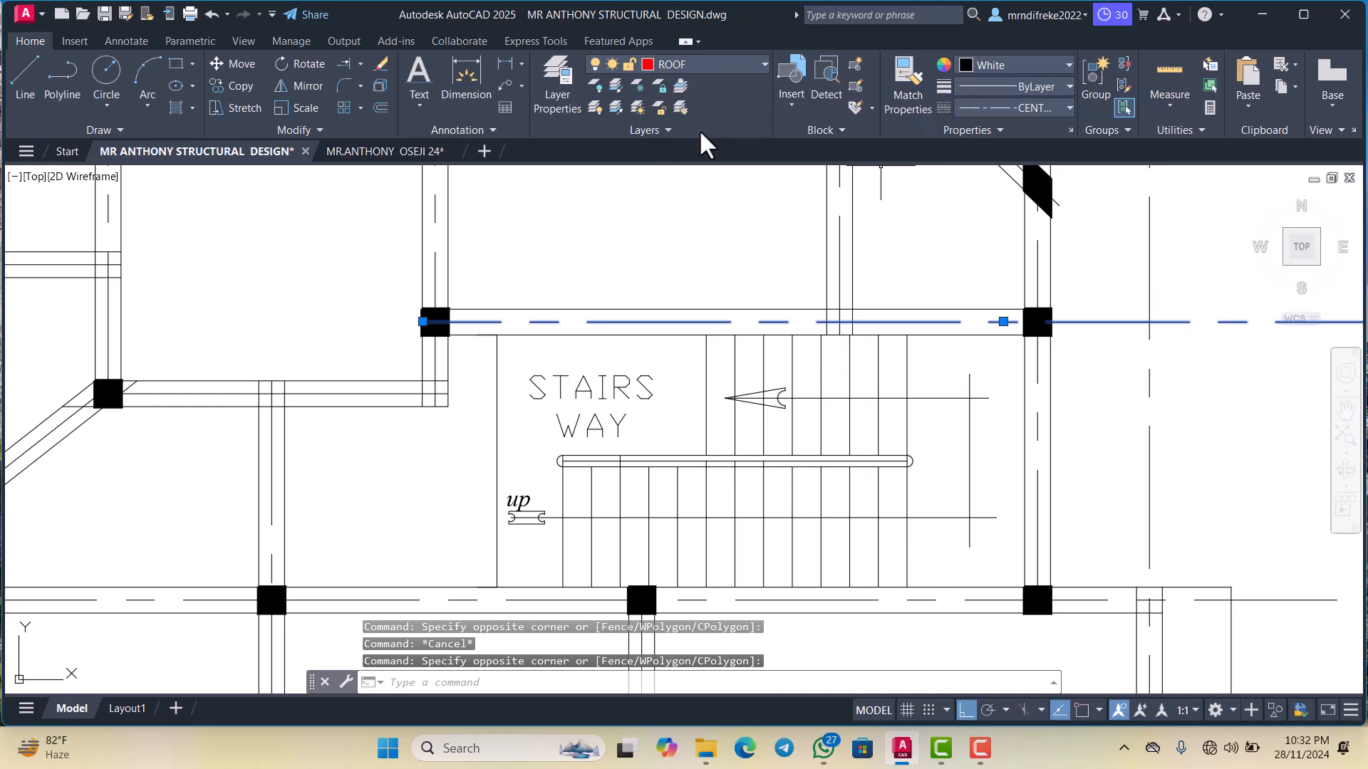
key(Escape)
scroll(664, 309, down, 4)
scroll(665, 315, down, 6)
scroll(709, 440, up, 2)
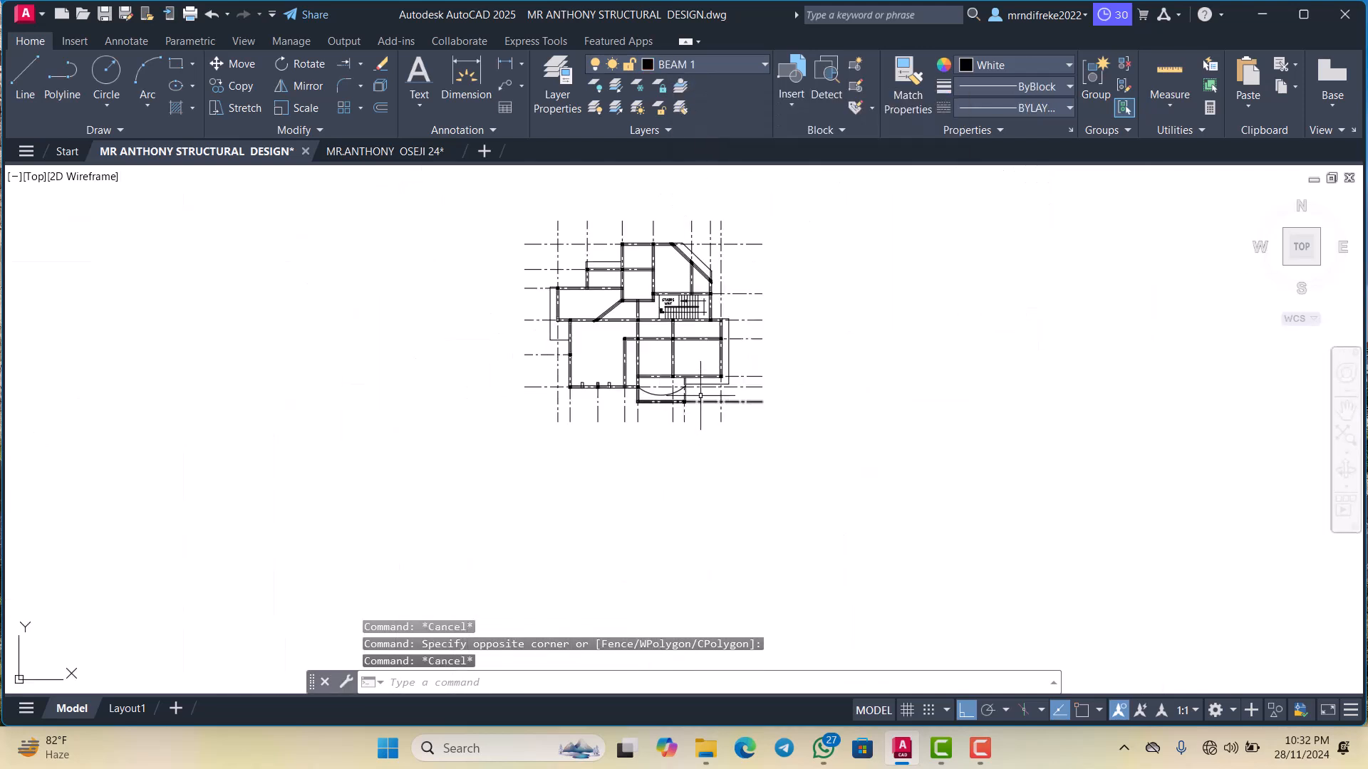
Copy the entire stripped plan with its shortened centerlines to the clipboard
scroll(709, 440, down, 1)
click(806, 384)
scroll(798, 385, down, 4)
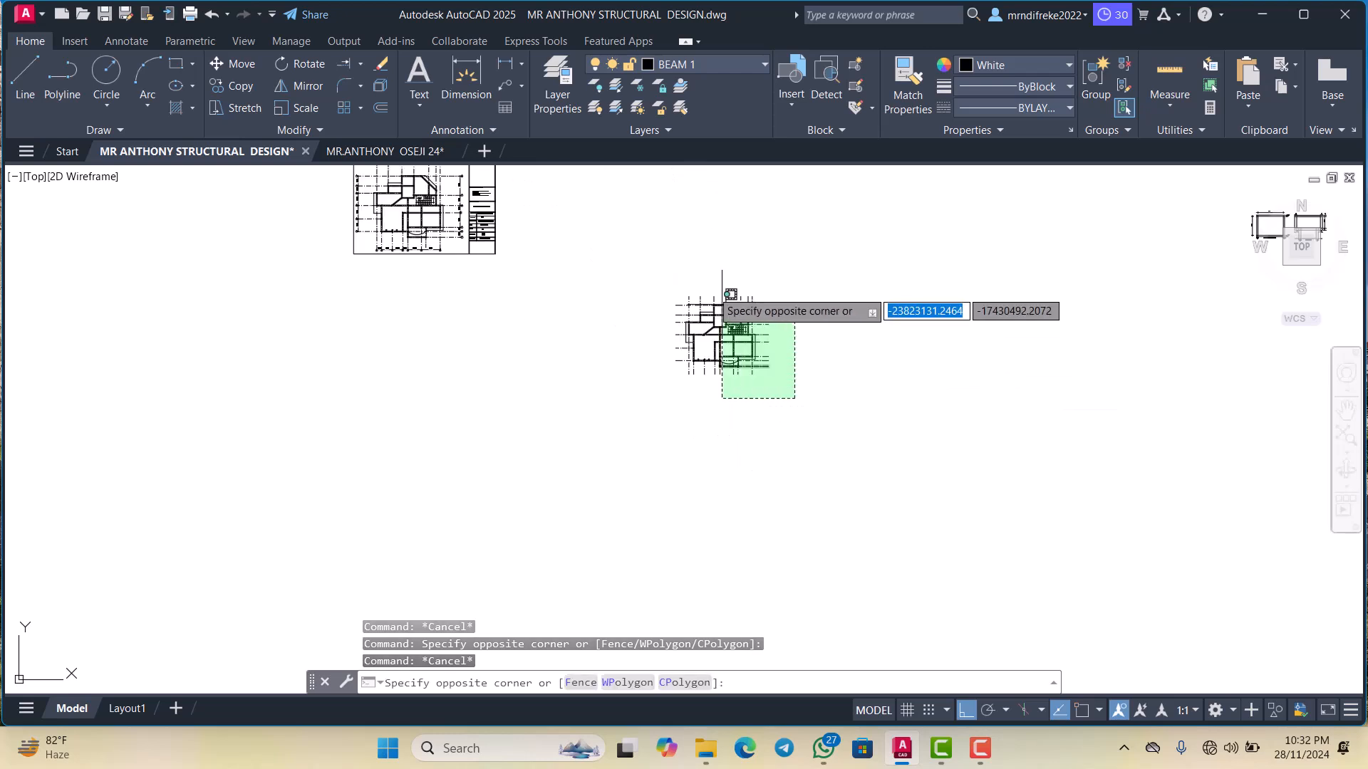
click(671, 262)
right_click(661, 275)
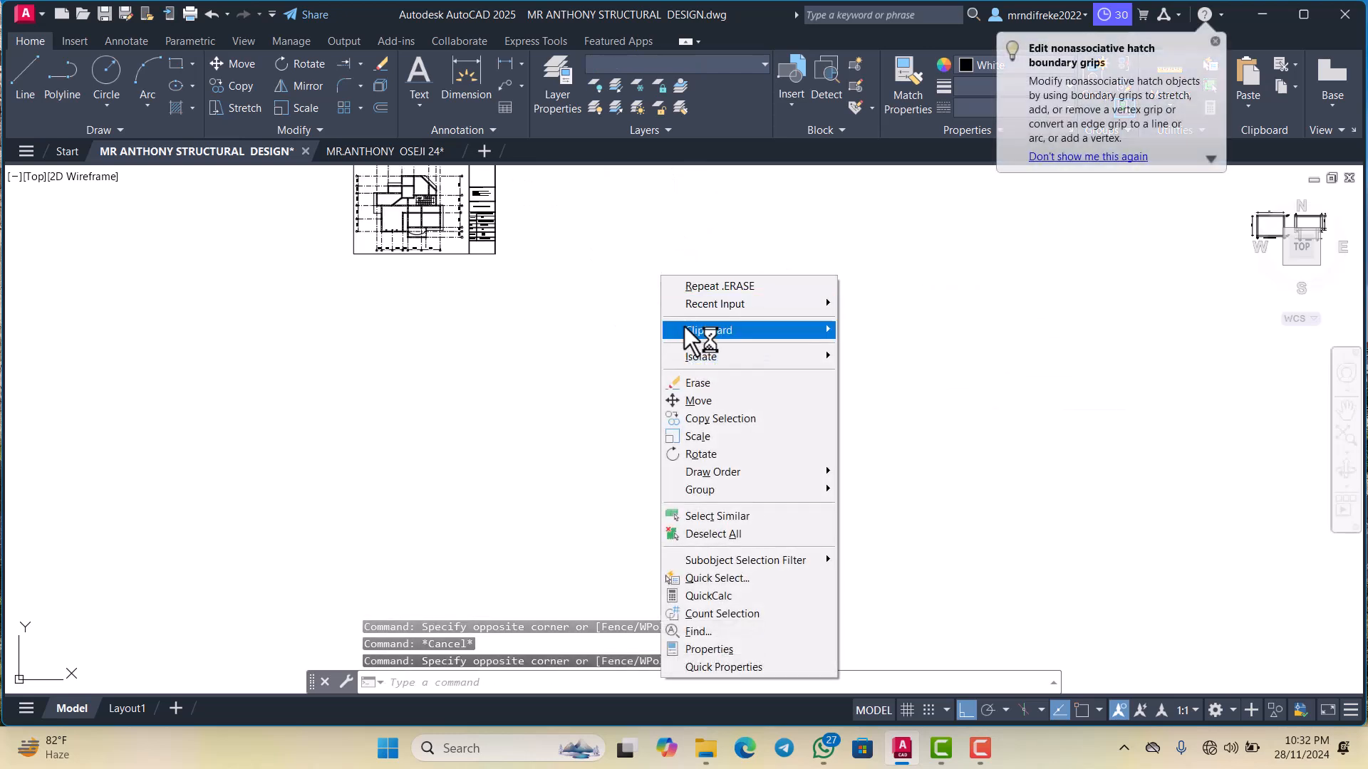
mouse_move(695, 330)
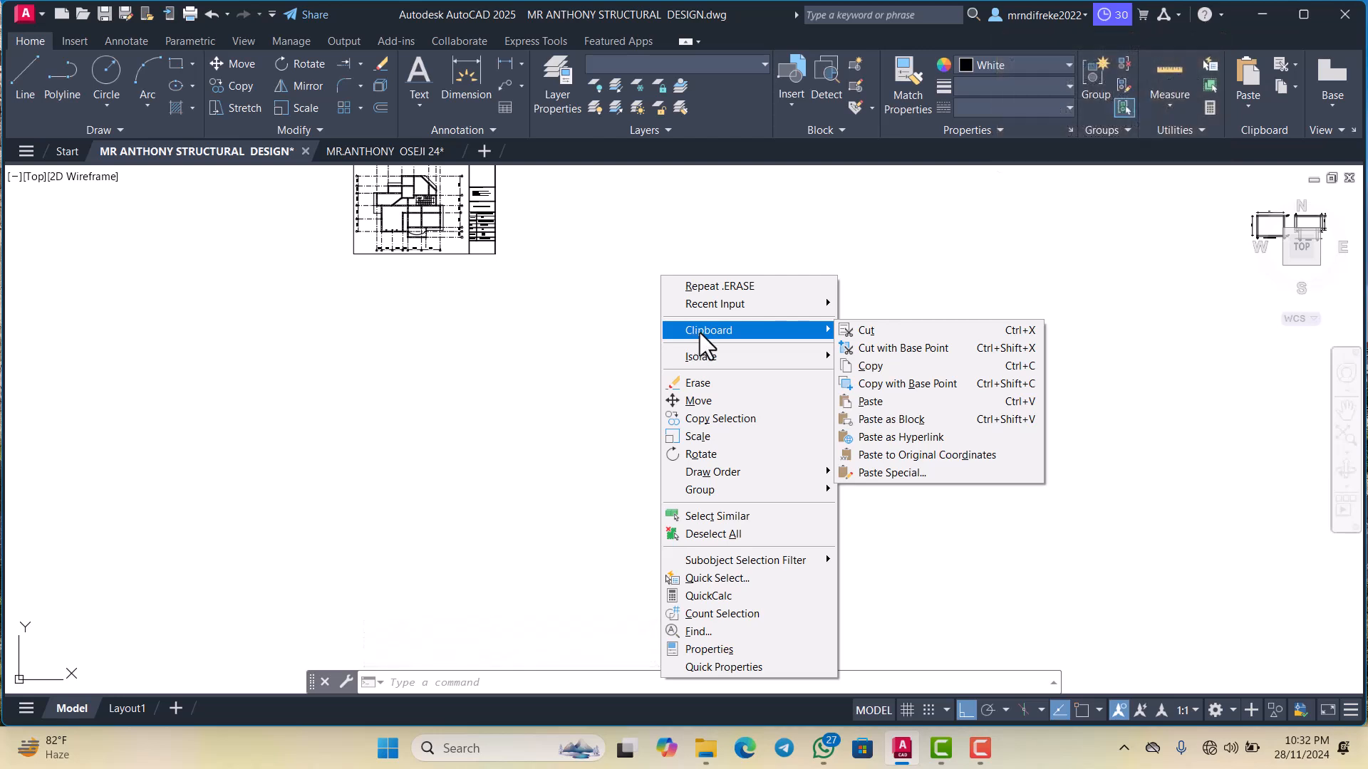
click(868, 365)
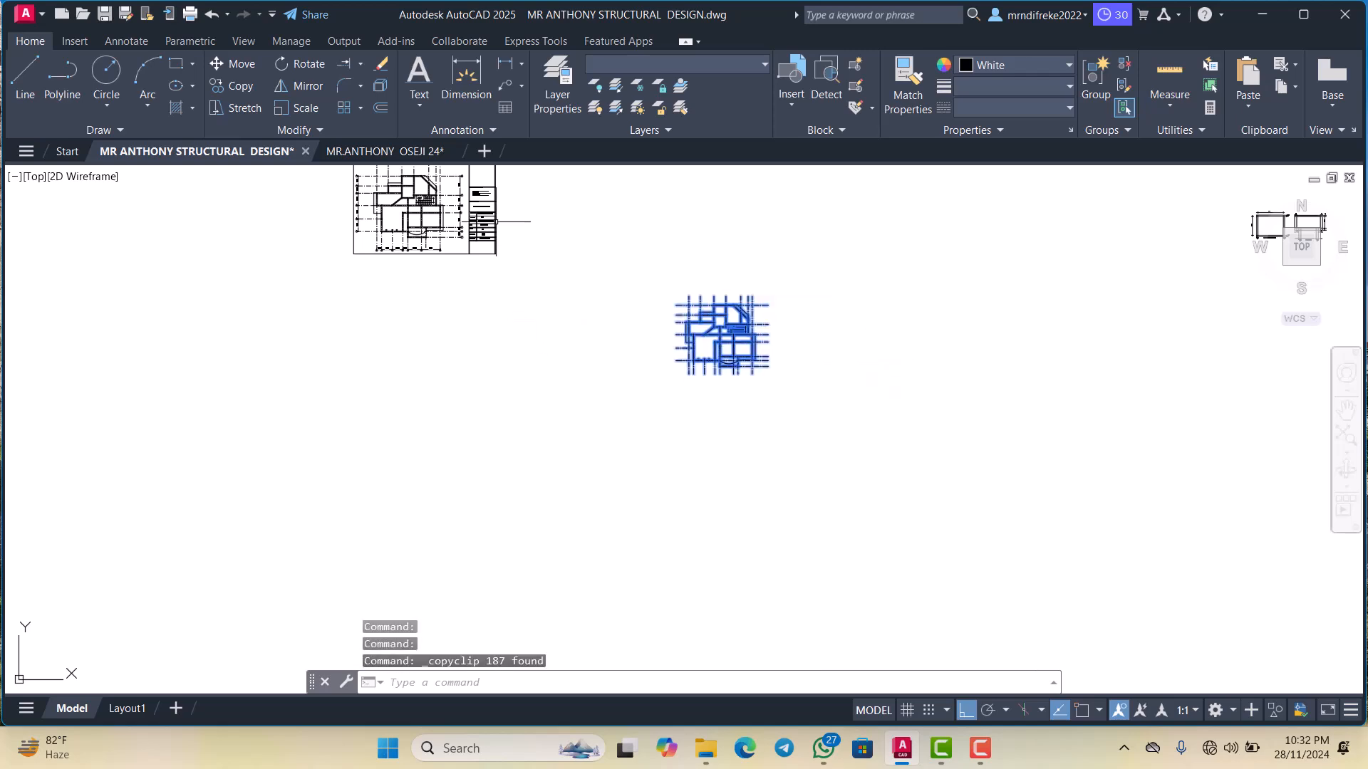
Create a new drawing and paste the copied plan into it with its lower-left corner near the origin
click(485, 153)
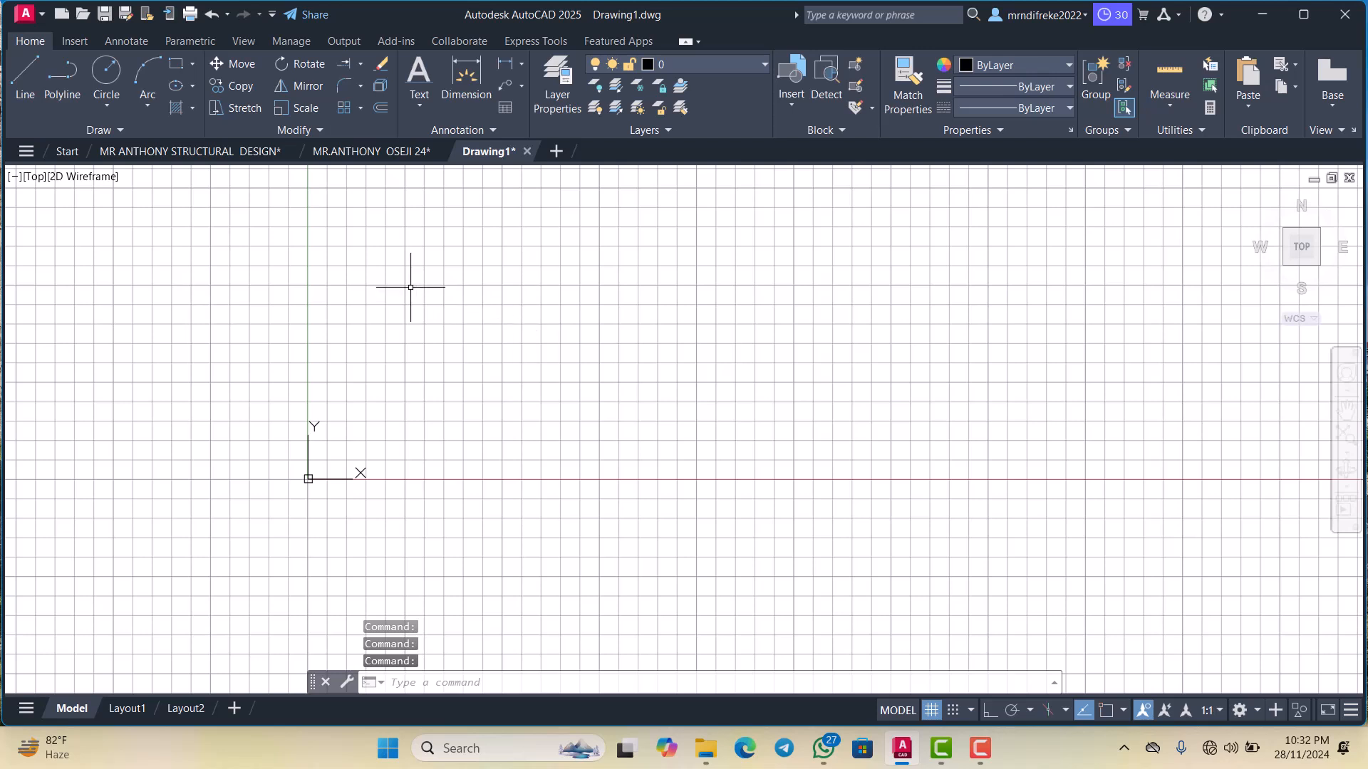
right_click(411, 287)
mouse_move(449, 323)
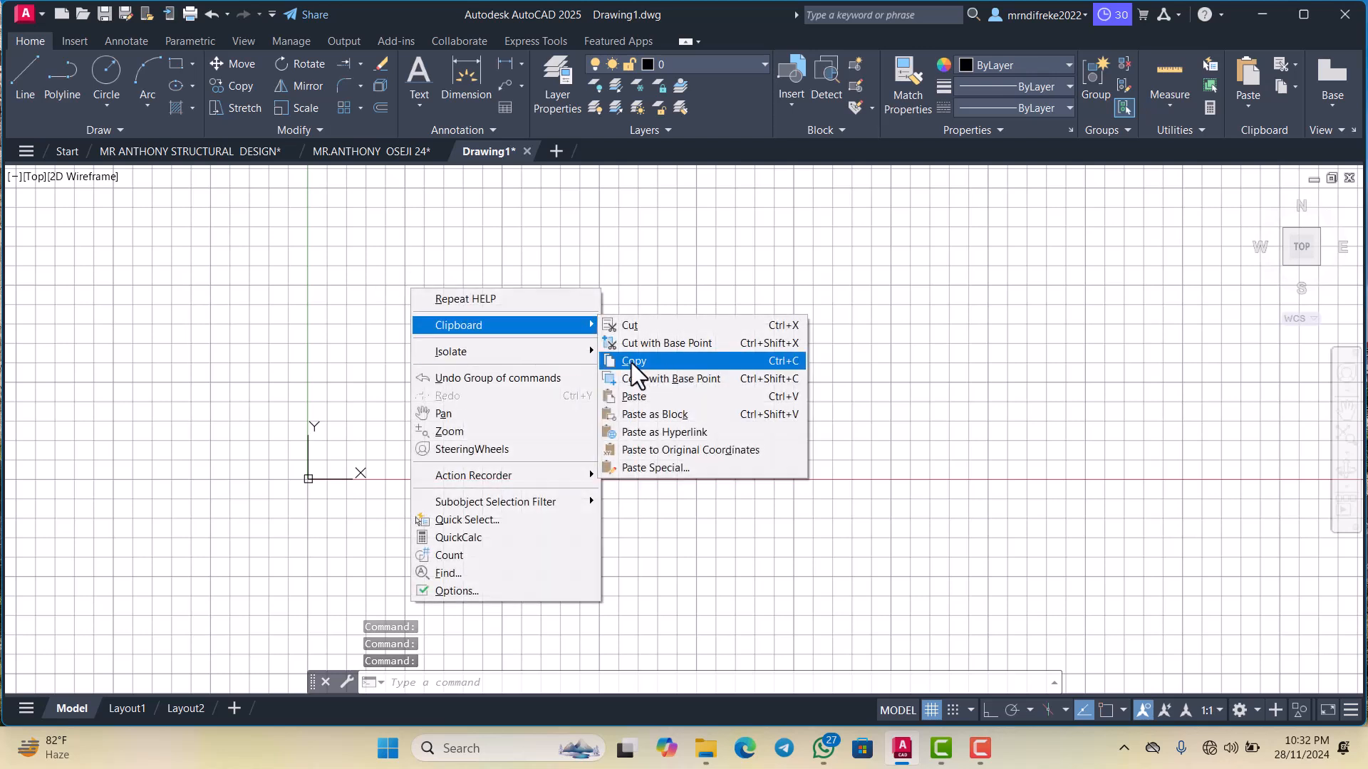
click(652, 396)
scroll(576, 409, down, 3)
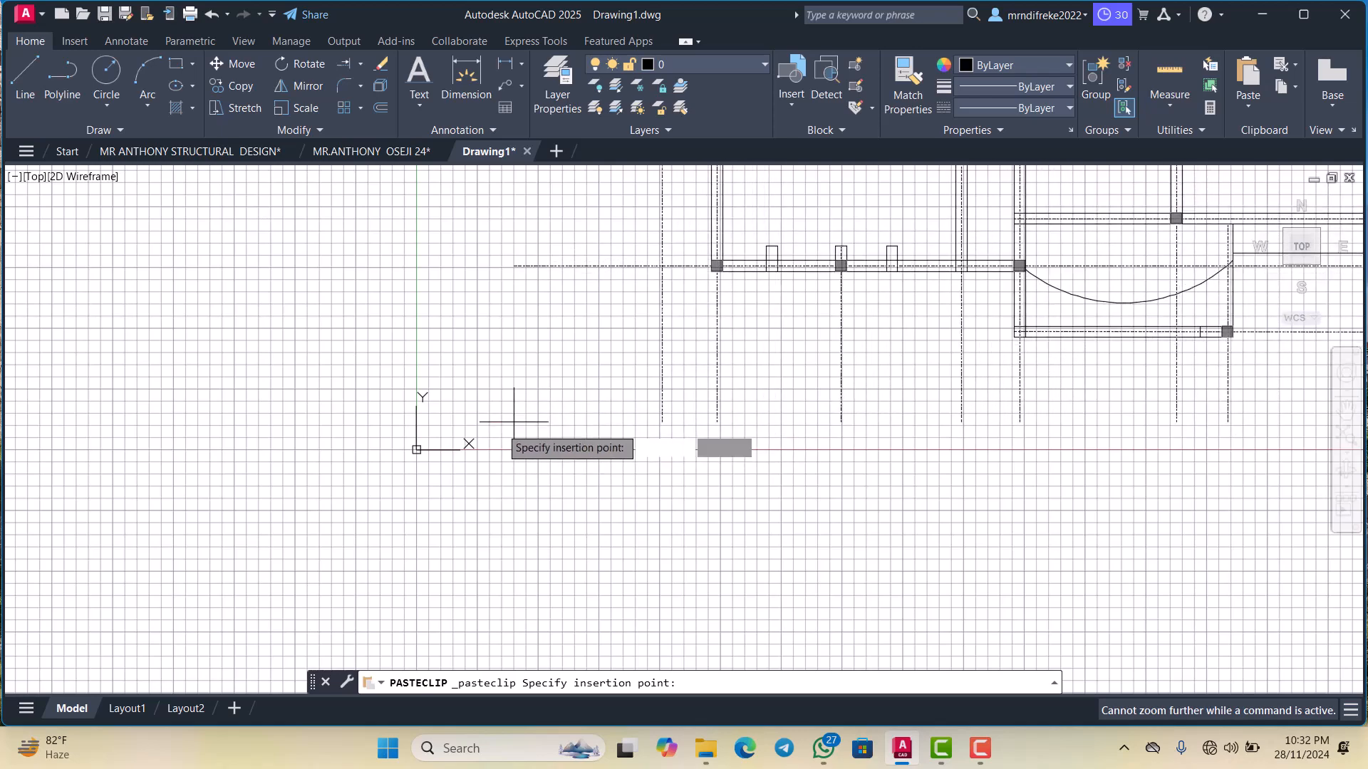
click(470, 442)
scroll(513, 420, down, 3)
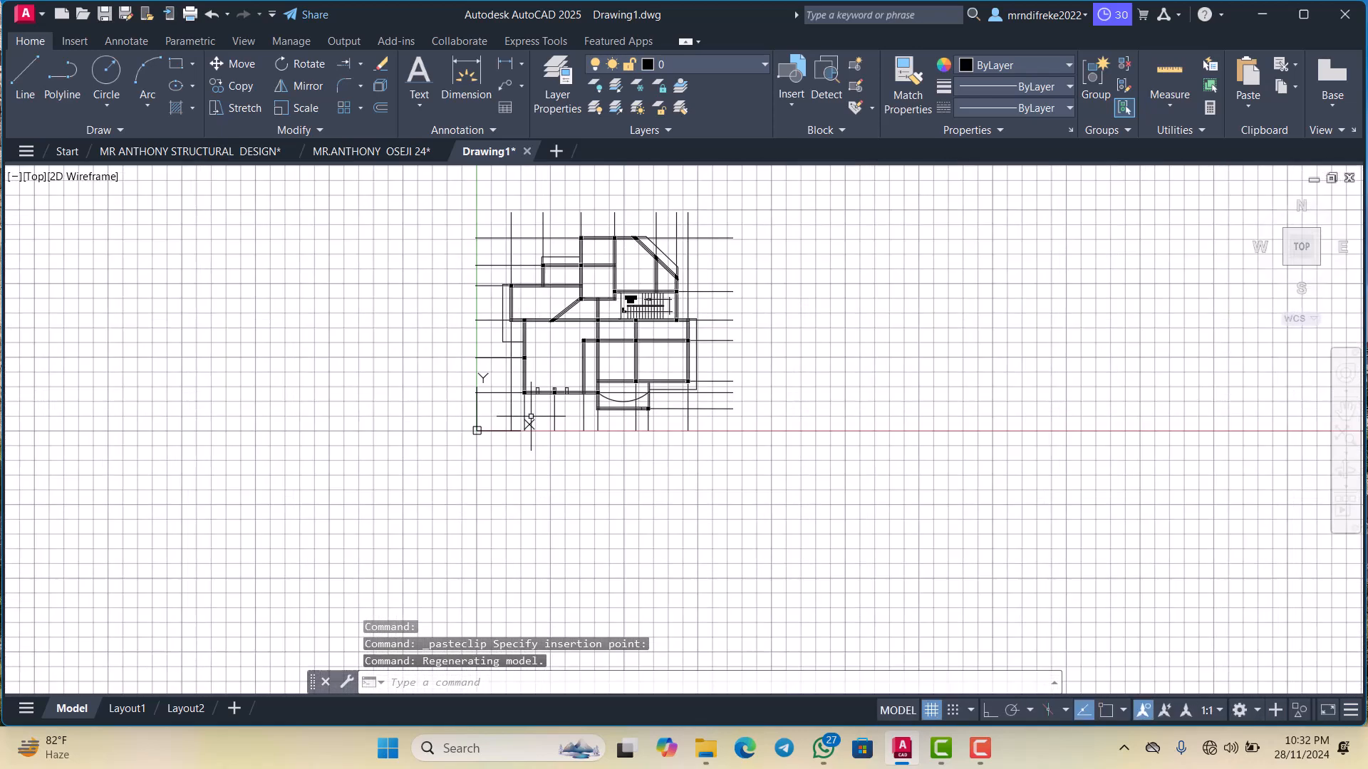
scroll(530, 416, up, 3)
scroll(535, 406, down, 2)
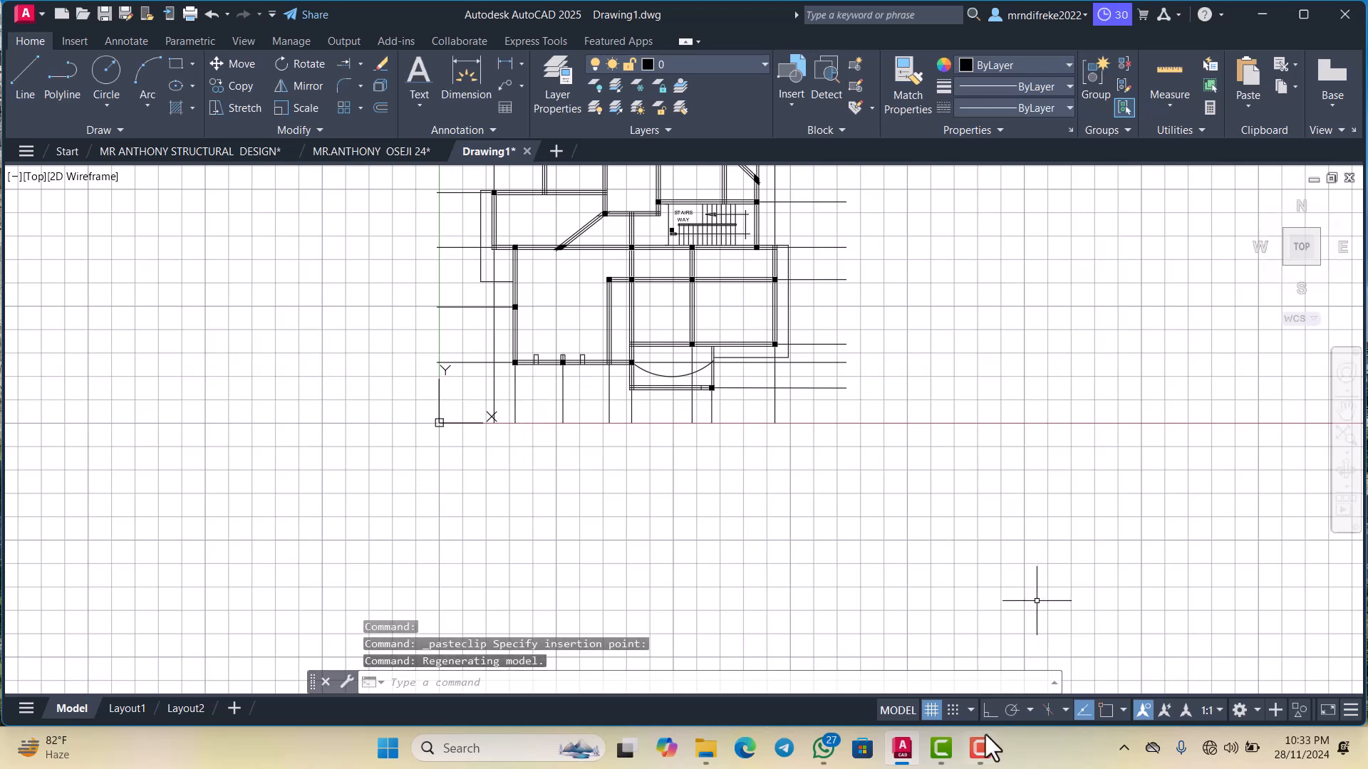
click(930, 710)
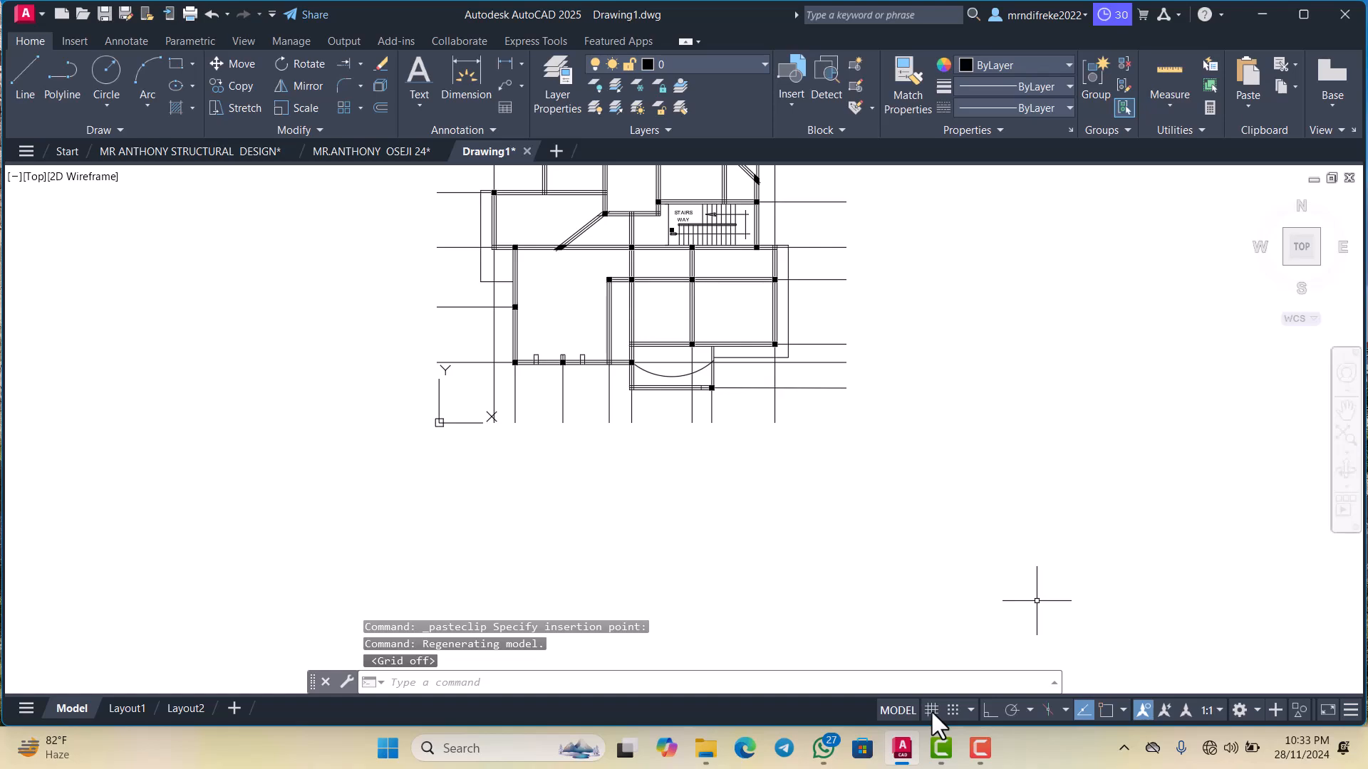
click(930, 710)
scroll(733, 442, down, 4)
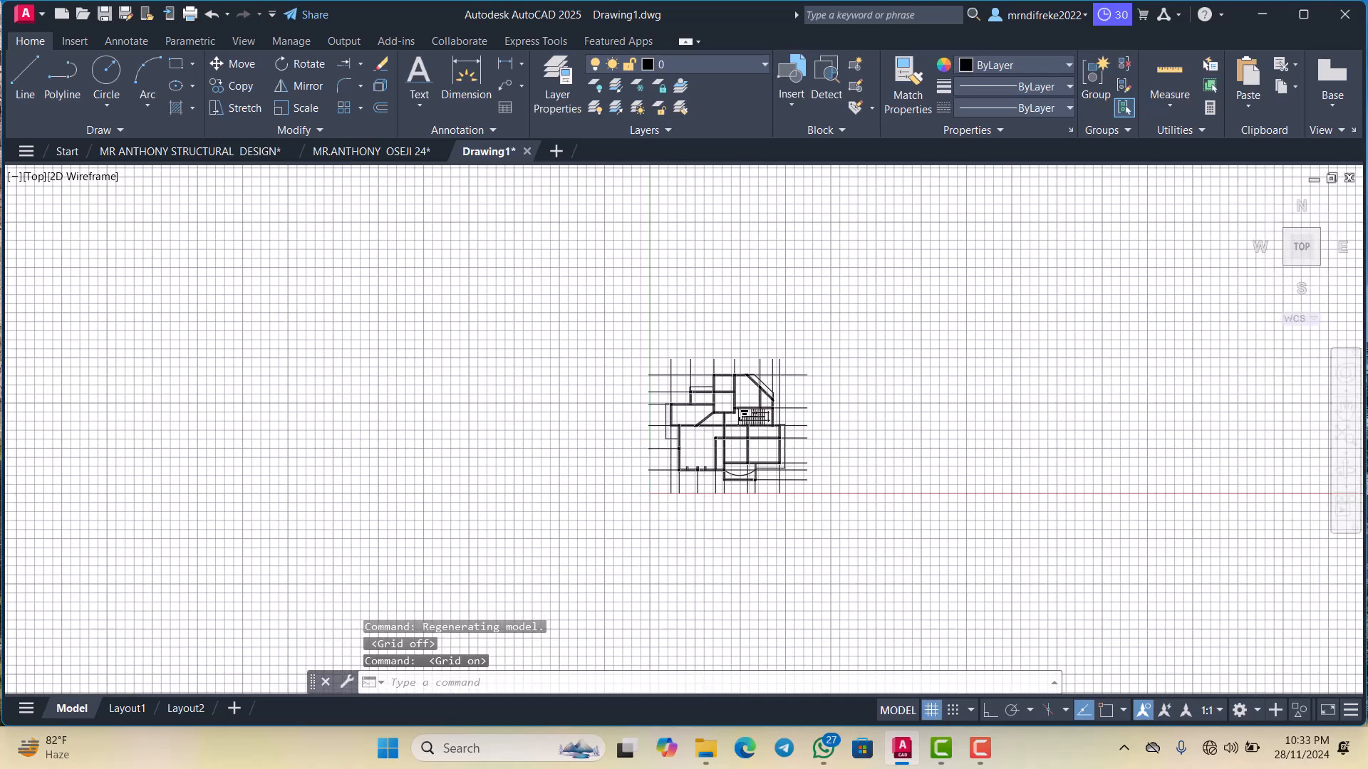
scroll(733, 448, up, 4)
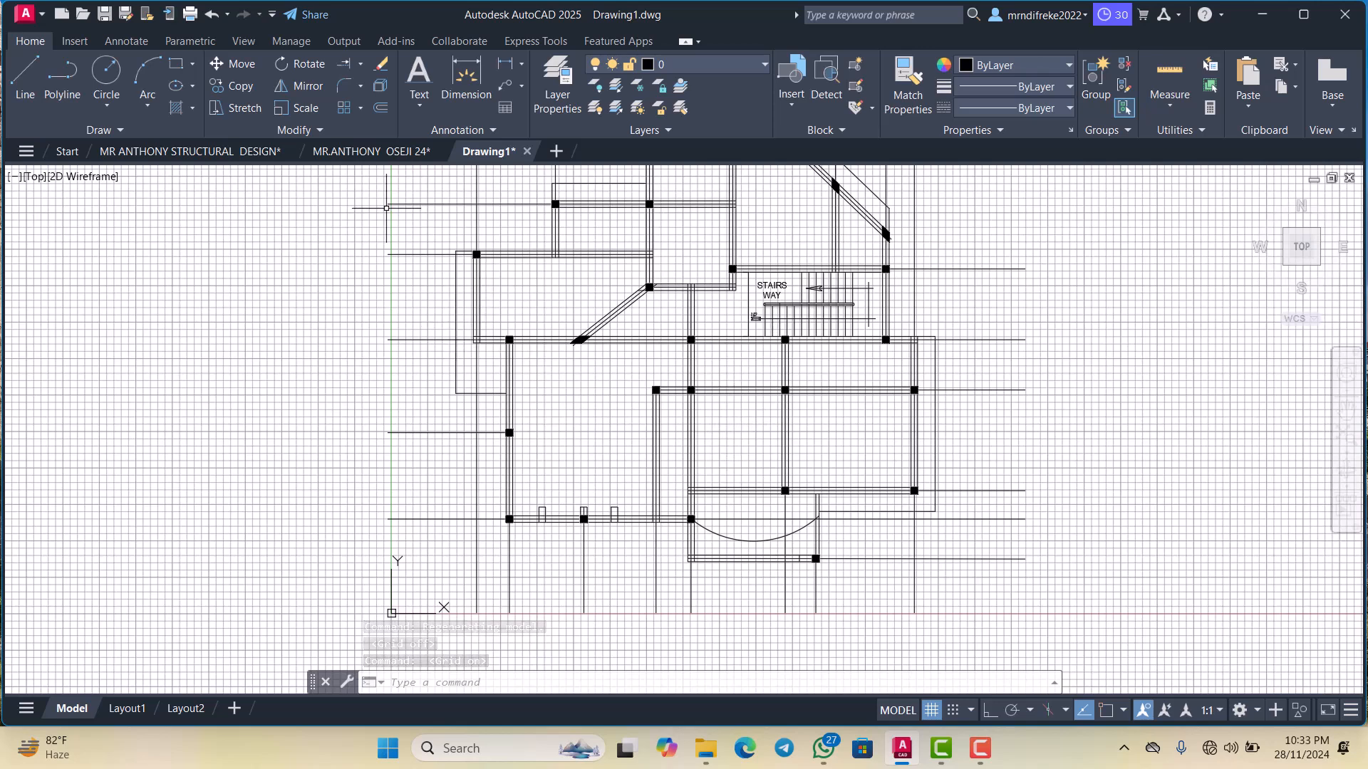
Save the new drawing under another format, choosing AutoCAD 2010/LT2010 DXF (*.dxf) as the file type
click(26, 14)
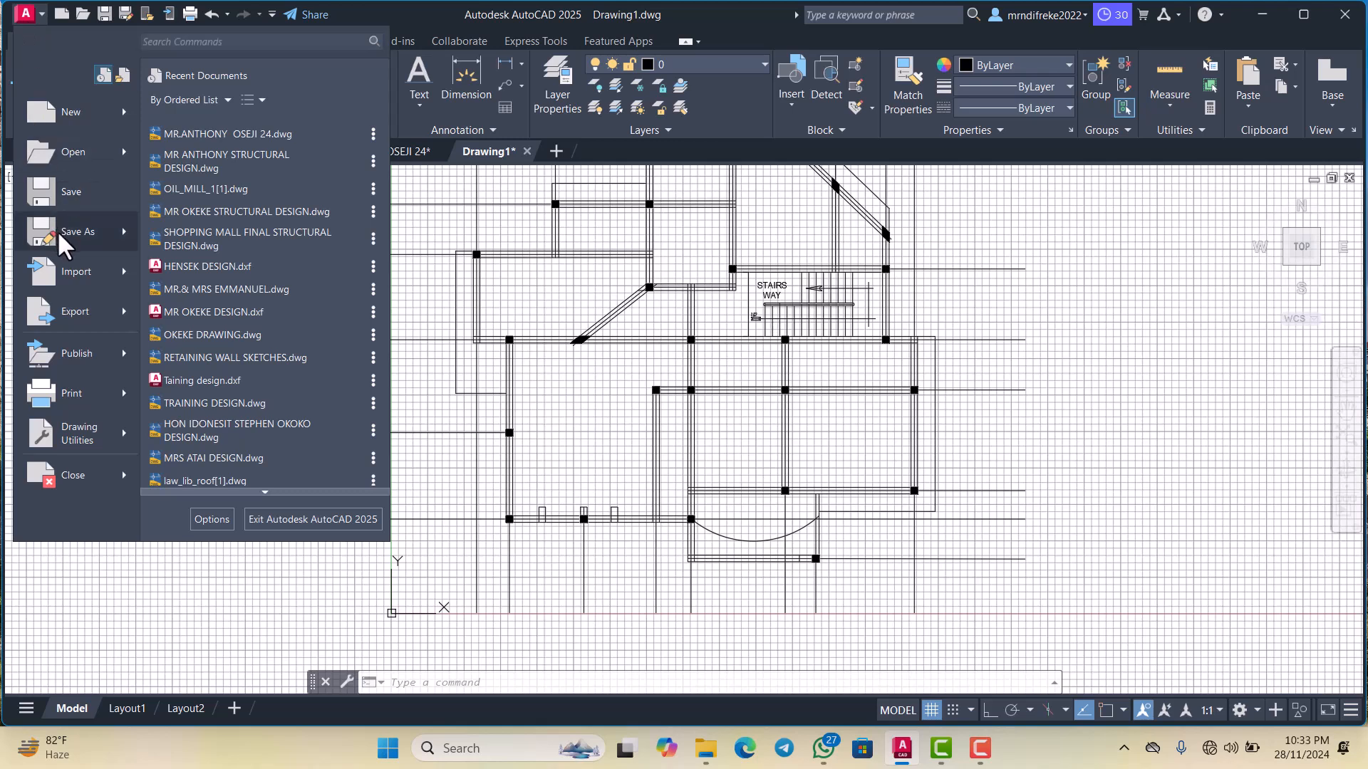
key(Escape)
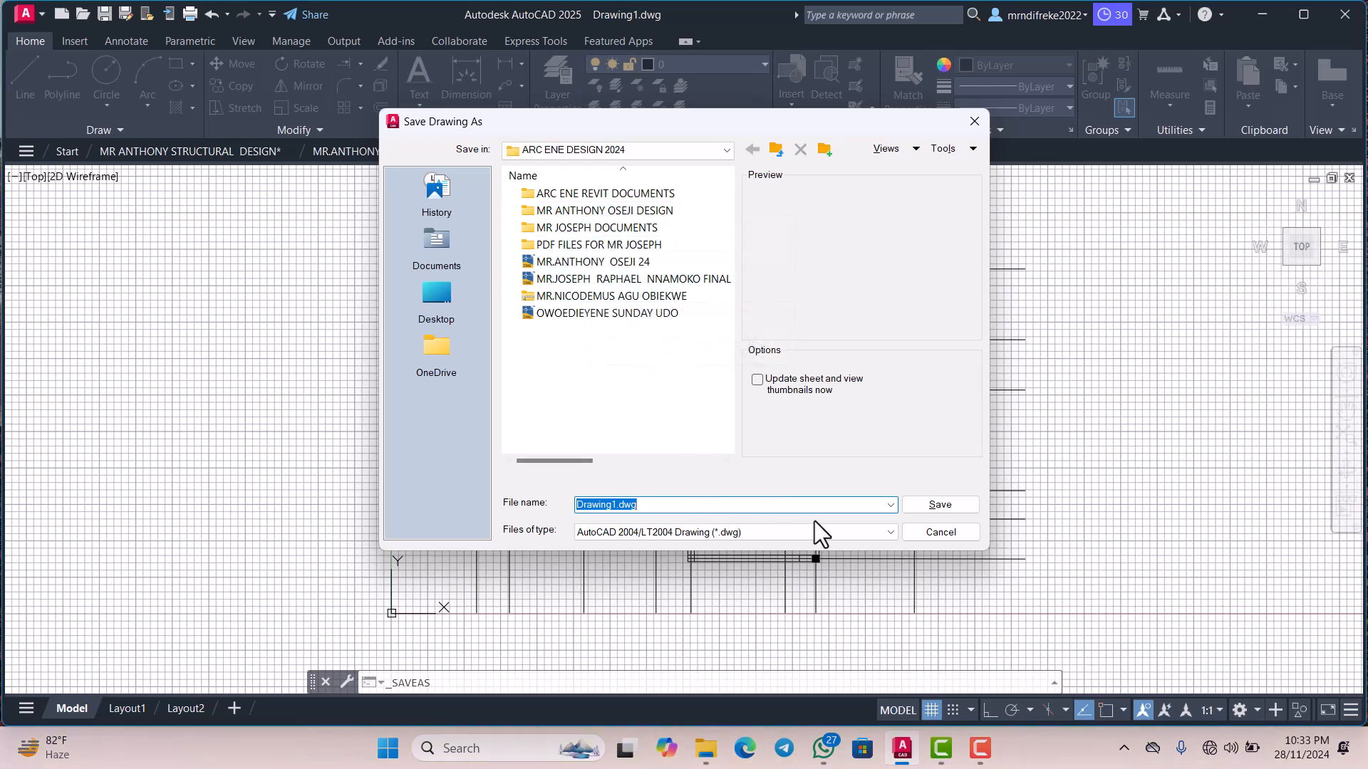
click(856, 532)
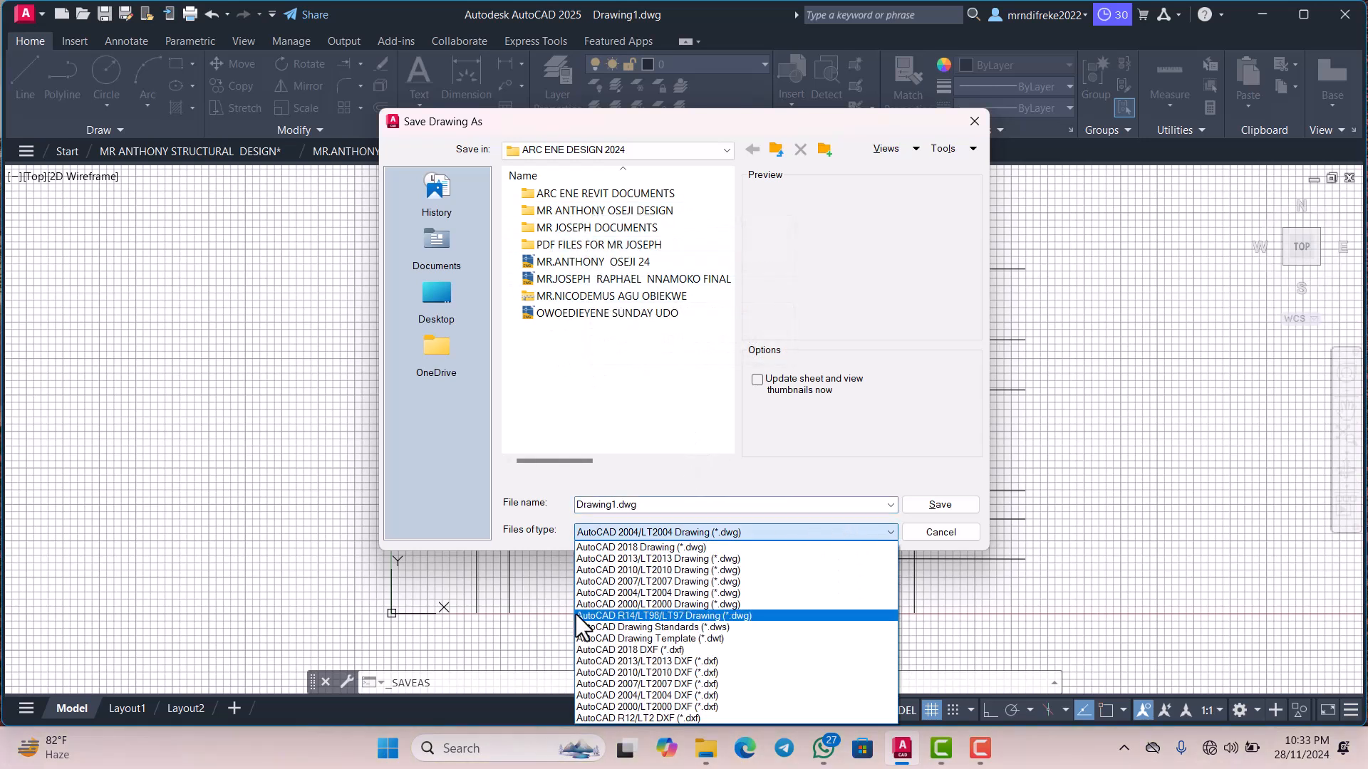
click(609, 674)
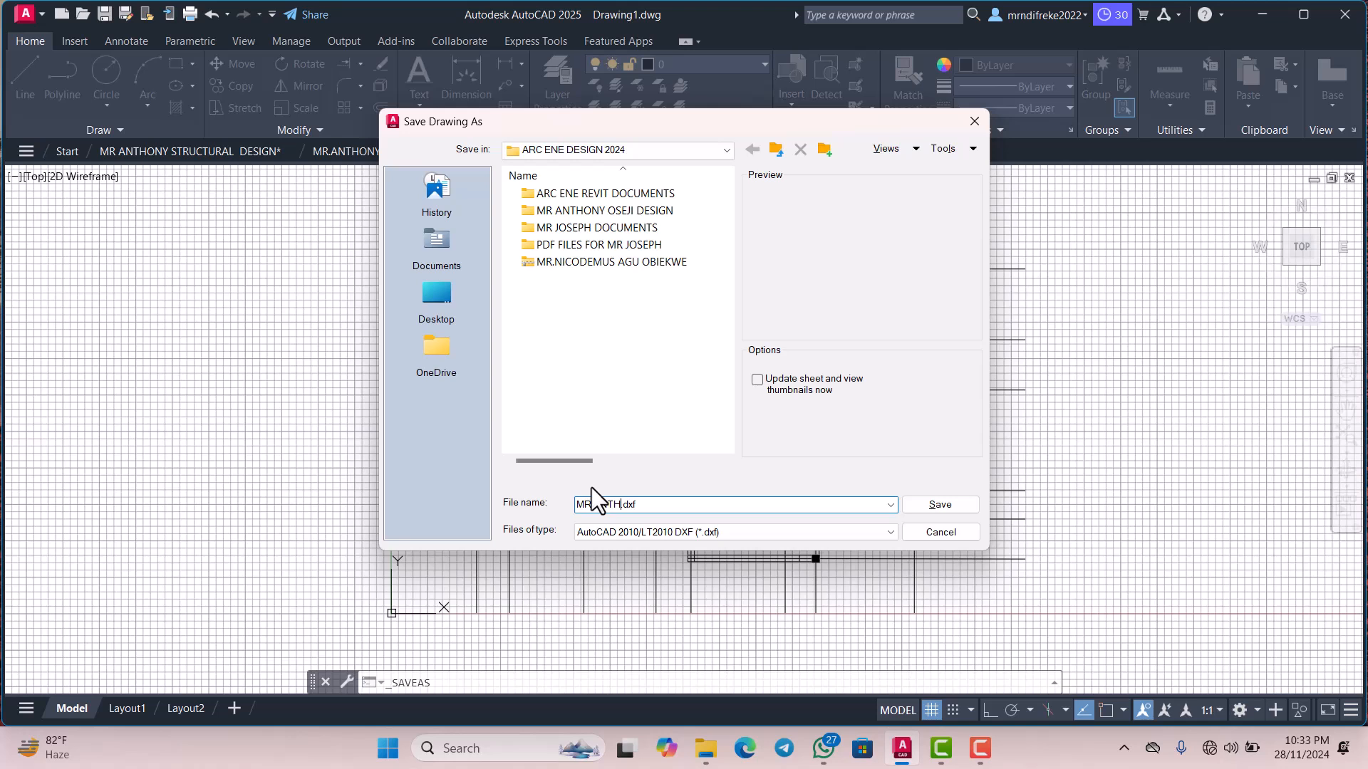
Save the drawing as an AutoCAD 2010/LT2010 DXF named after the client, inside the client's design folder
text(ONY)
double_click(553, 207)
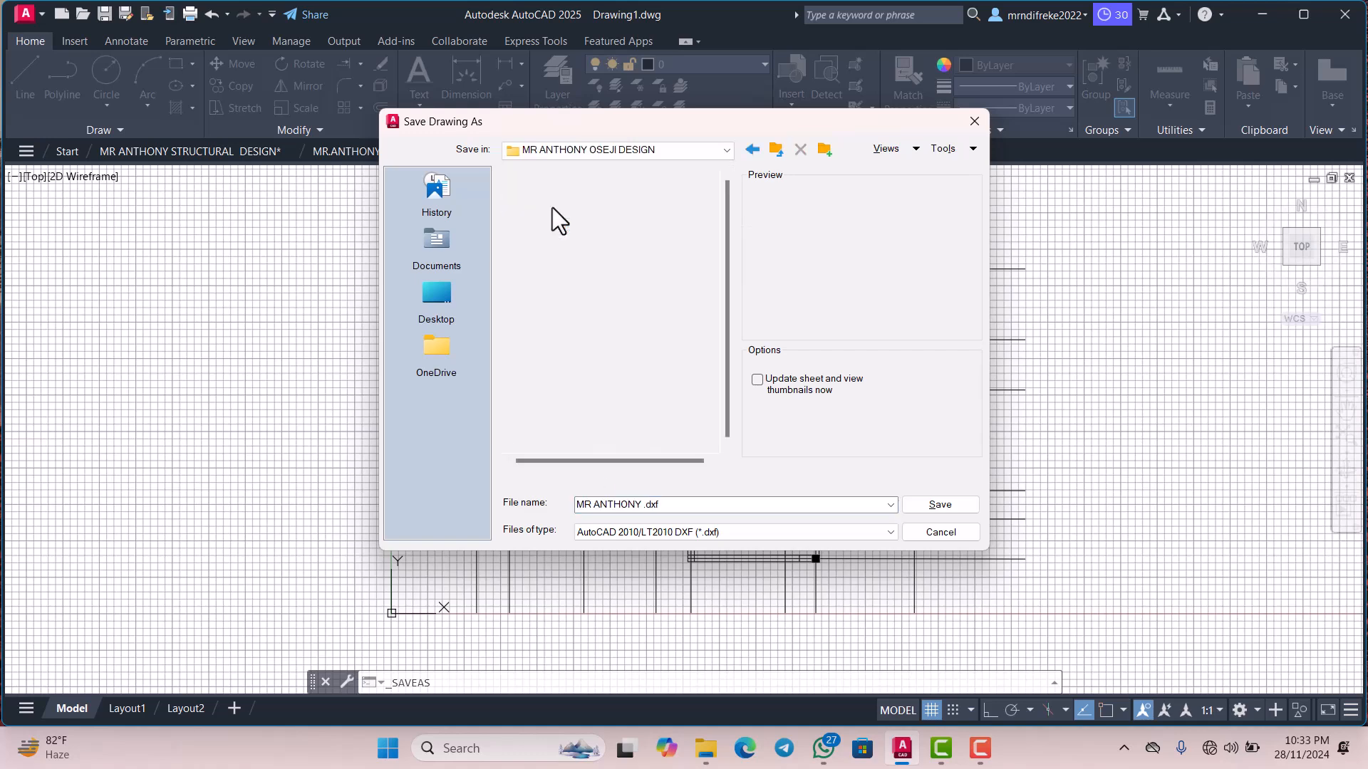
click(926, 506)
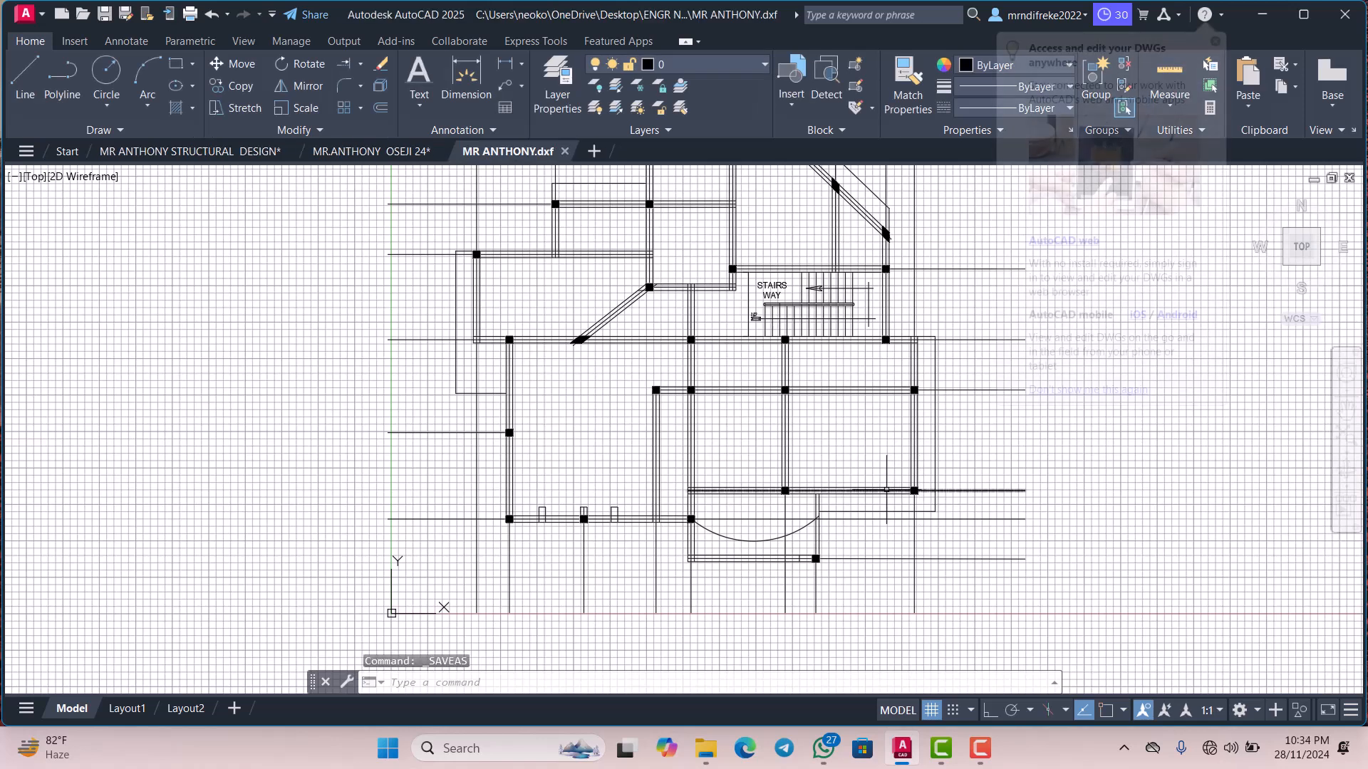
scroll(713, 452, down, 6)
scroll(713, 452, up, 5)
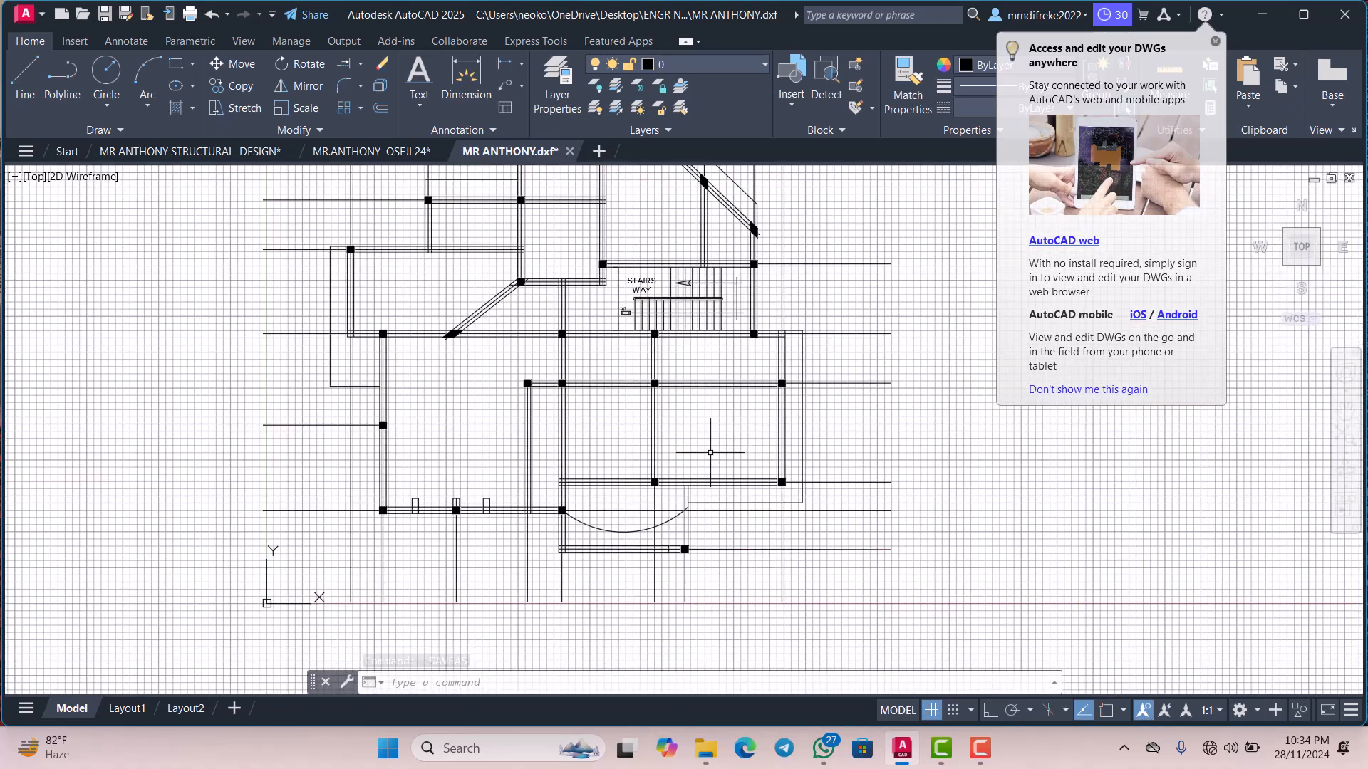
scroll(684, 452, down, 2)
scroll(652, 452, up, 2)
scroll(651, 452, down, 4)
scroll(654, 449, up, 8)
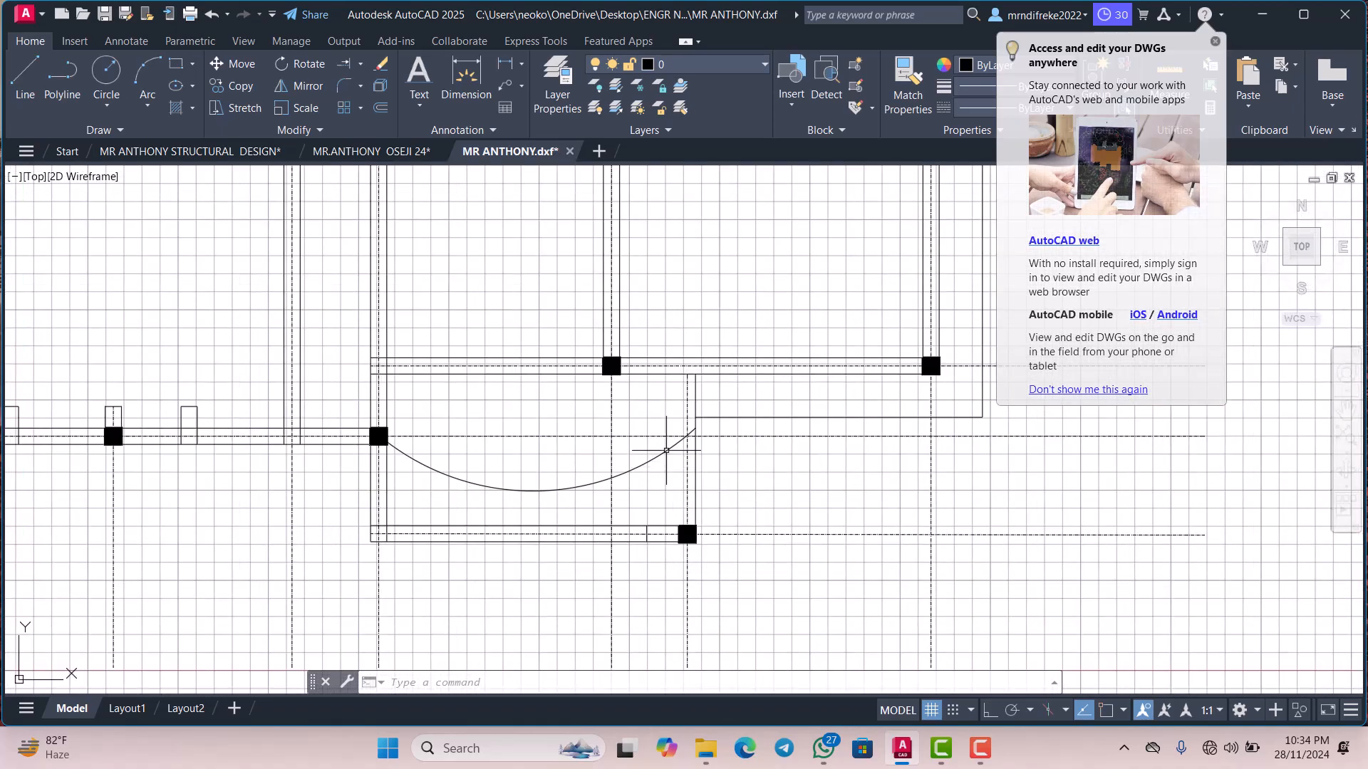
scroll(657, 436, down, 4)
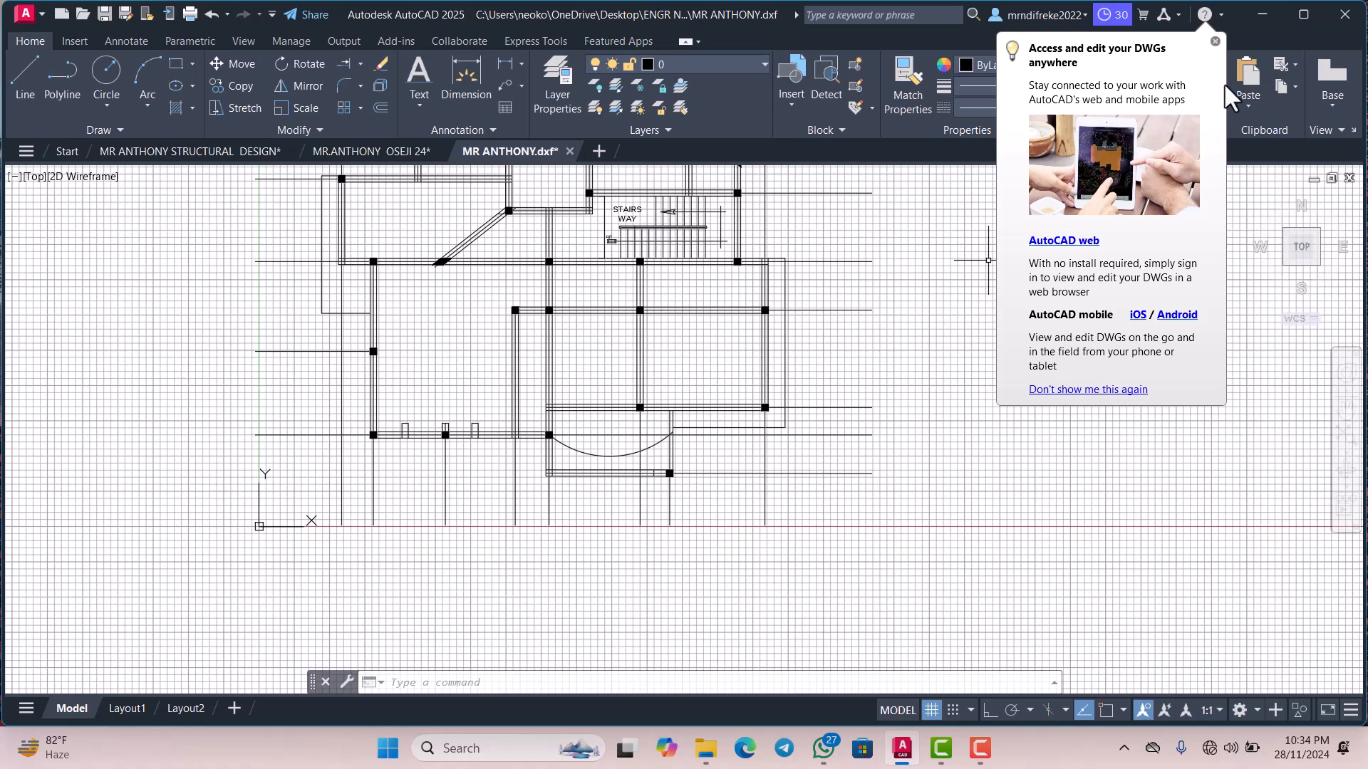
Dismiss the AutoCAD web and mobile tip and minimise the AutoCAD window
click(1215, 41)
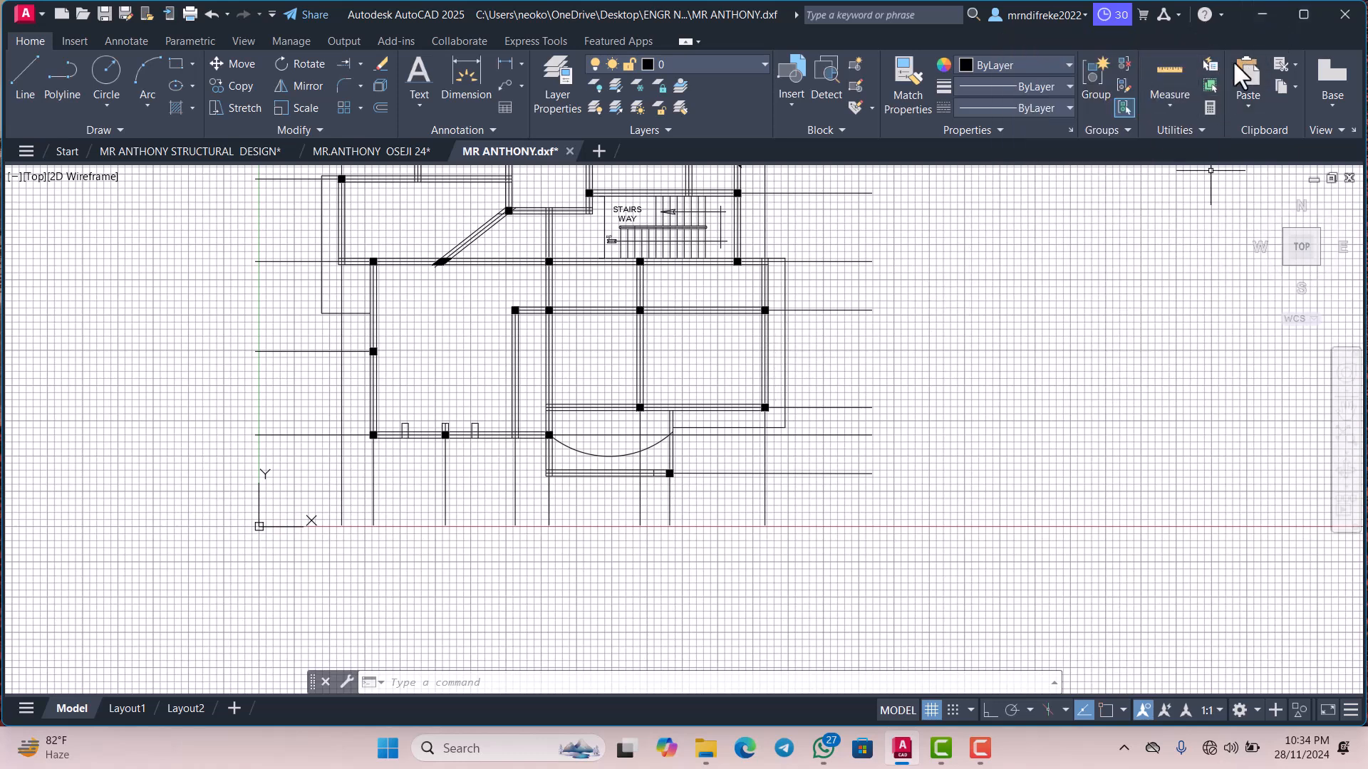
click(1263, 13)
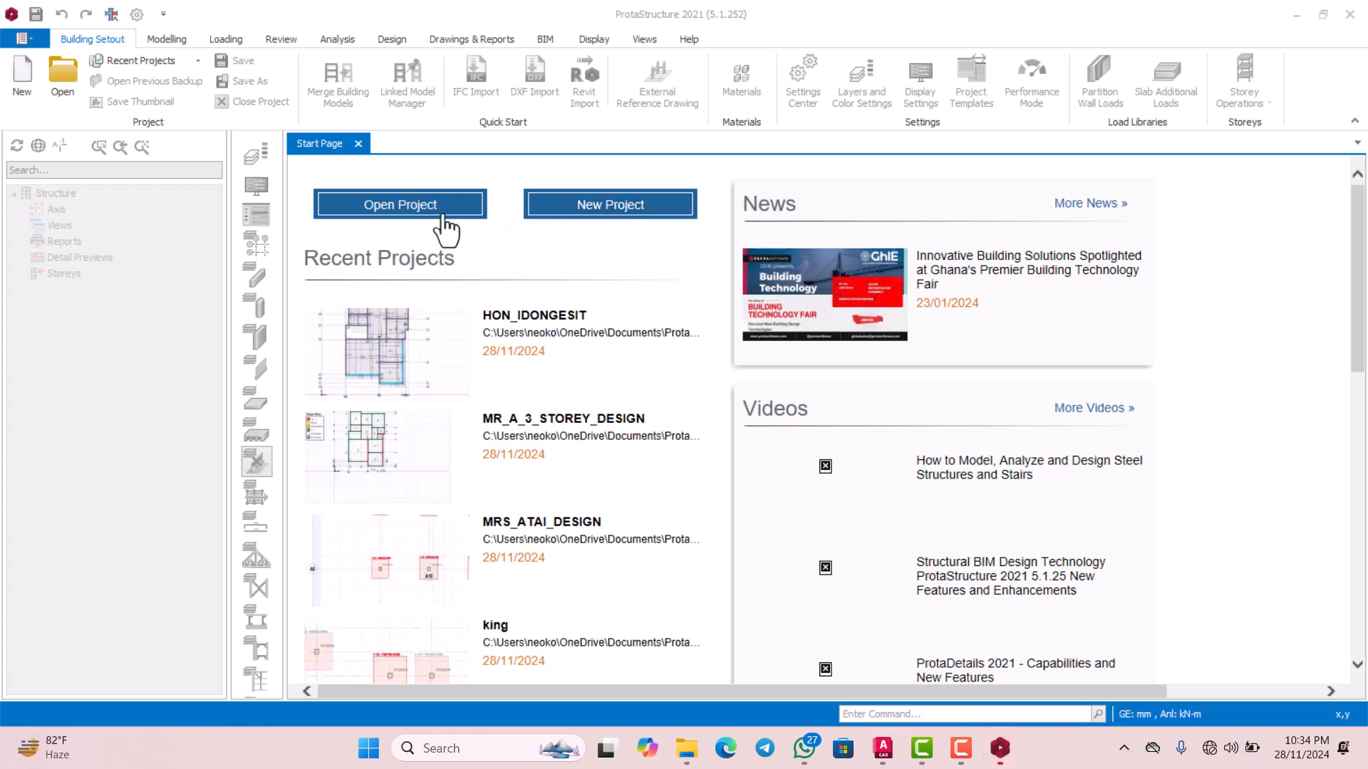
Create a ProtaStructure project from the UK (Eurocode) template, with the client's name followed by _DESIGN as its project code
click(562, 218)
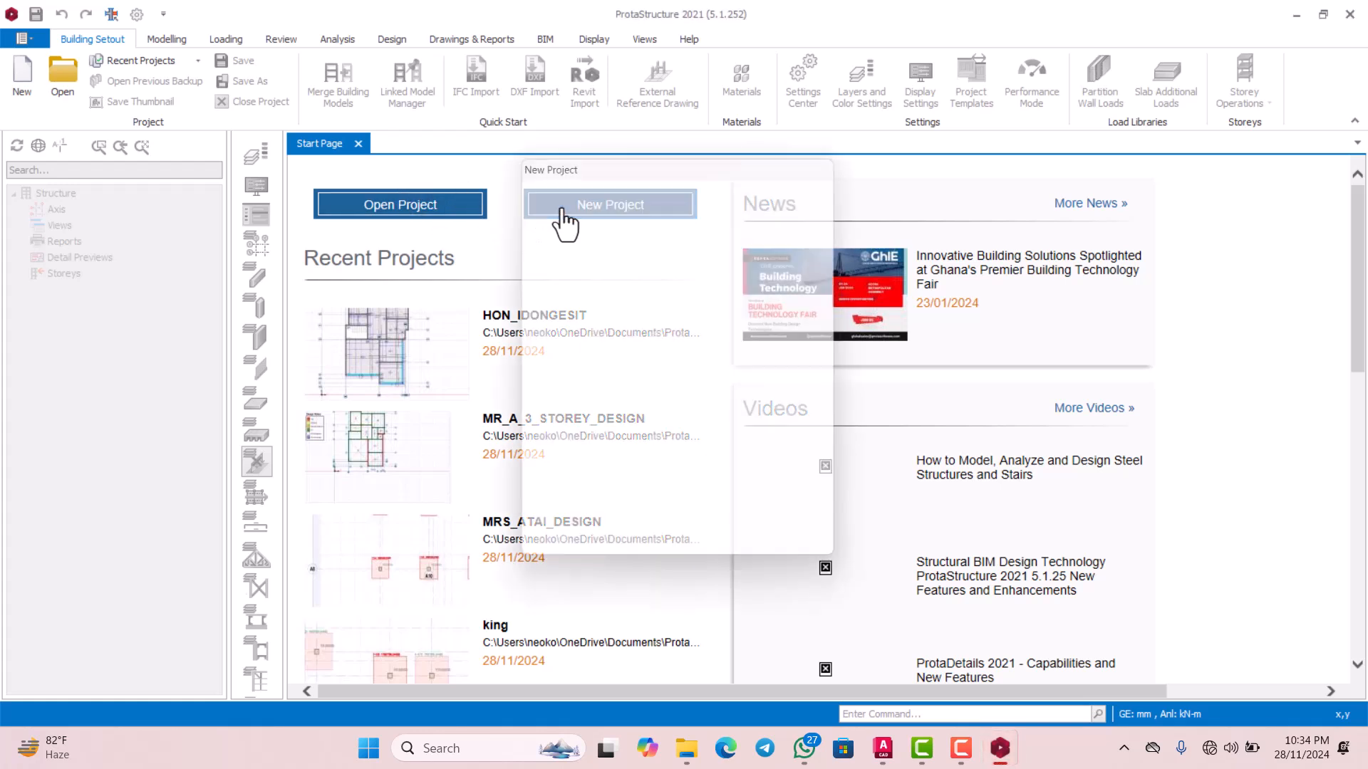
click(634, 195)
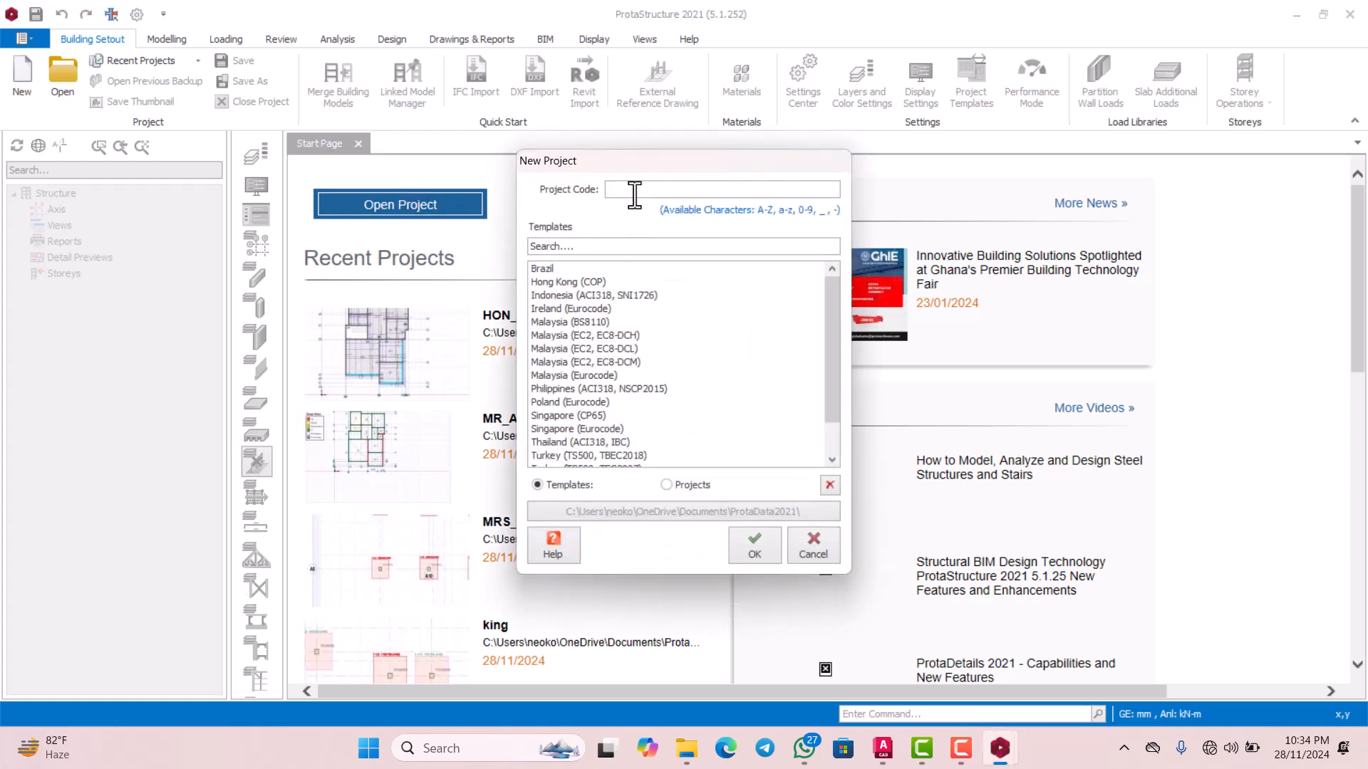
text(MR_ANTHONY_DESIGN)
scroll(728, 405, down, 1)
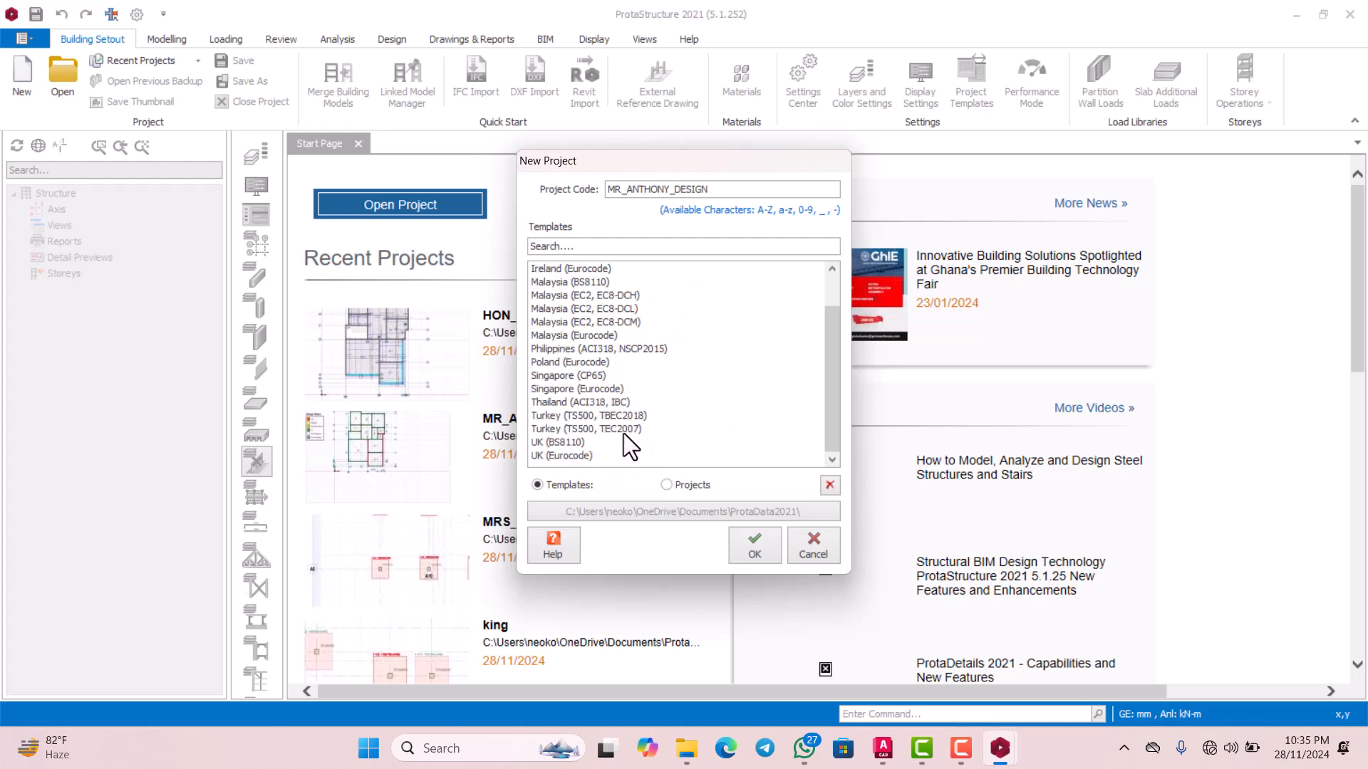
click(578, 455)
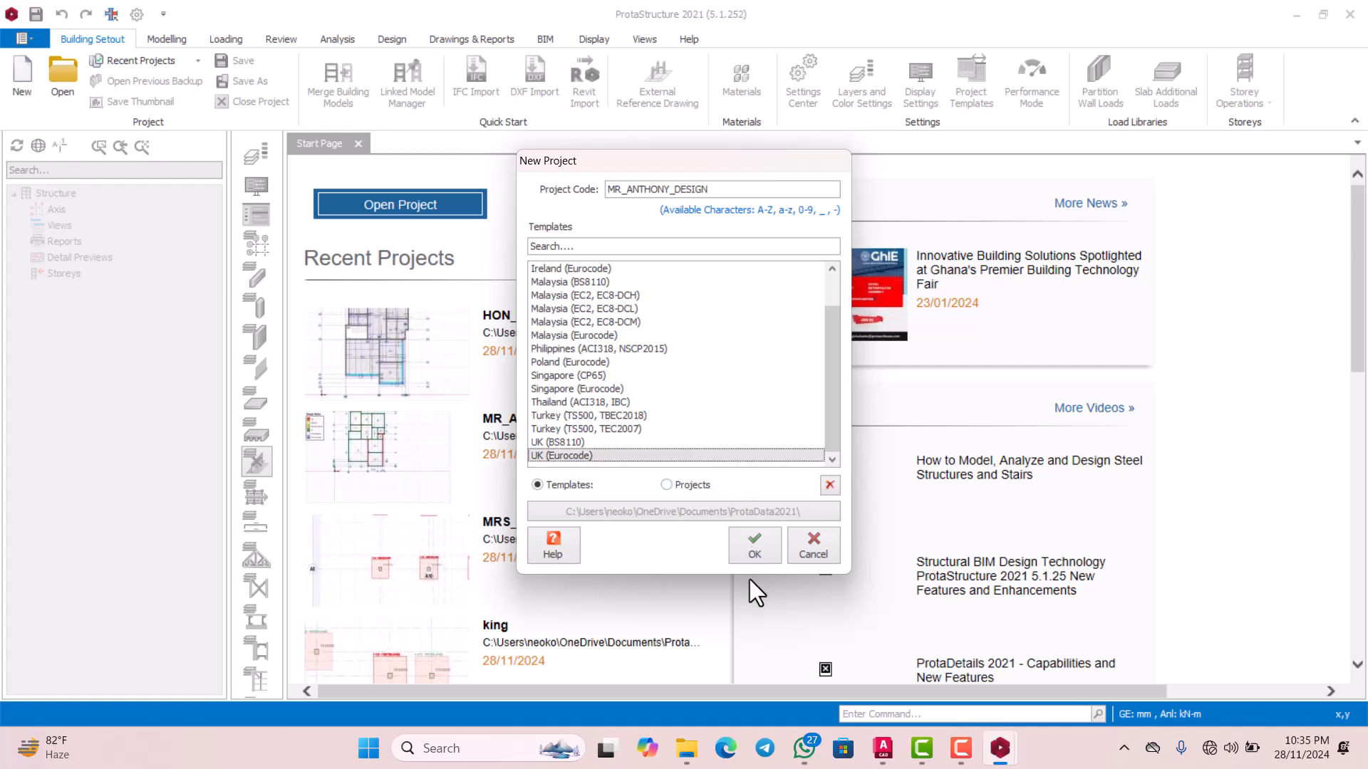
click(754, 552)
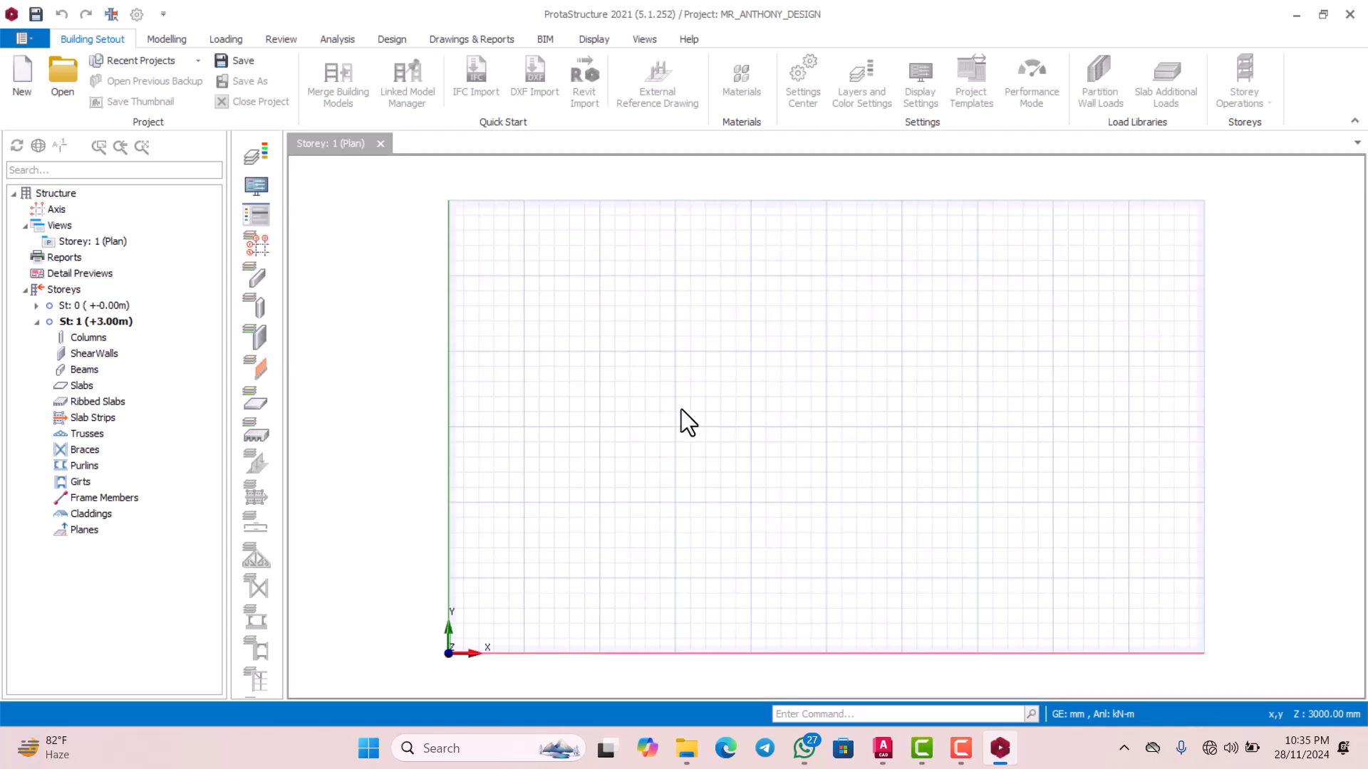
scroll(657, 369, down, 2)
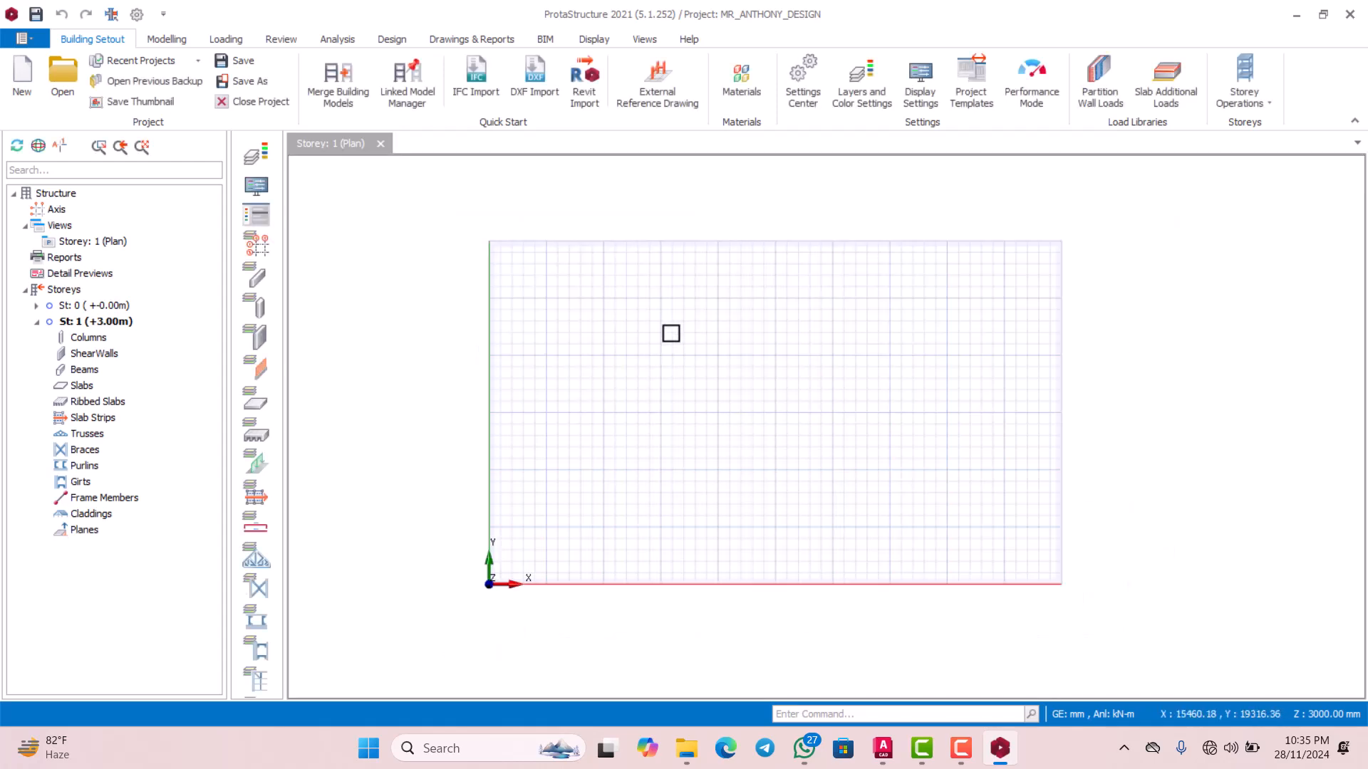
scroll(653, 266, down, 1)
scroll(681, 211, up, 1)
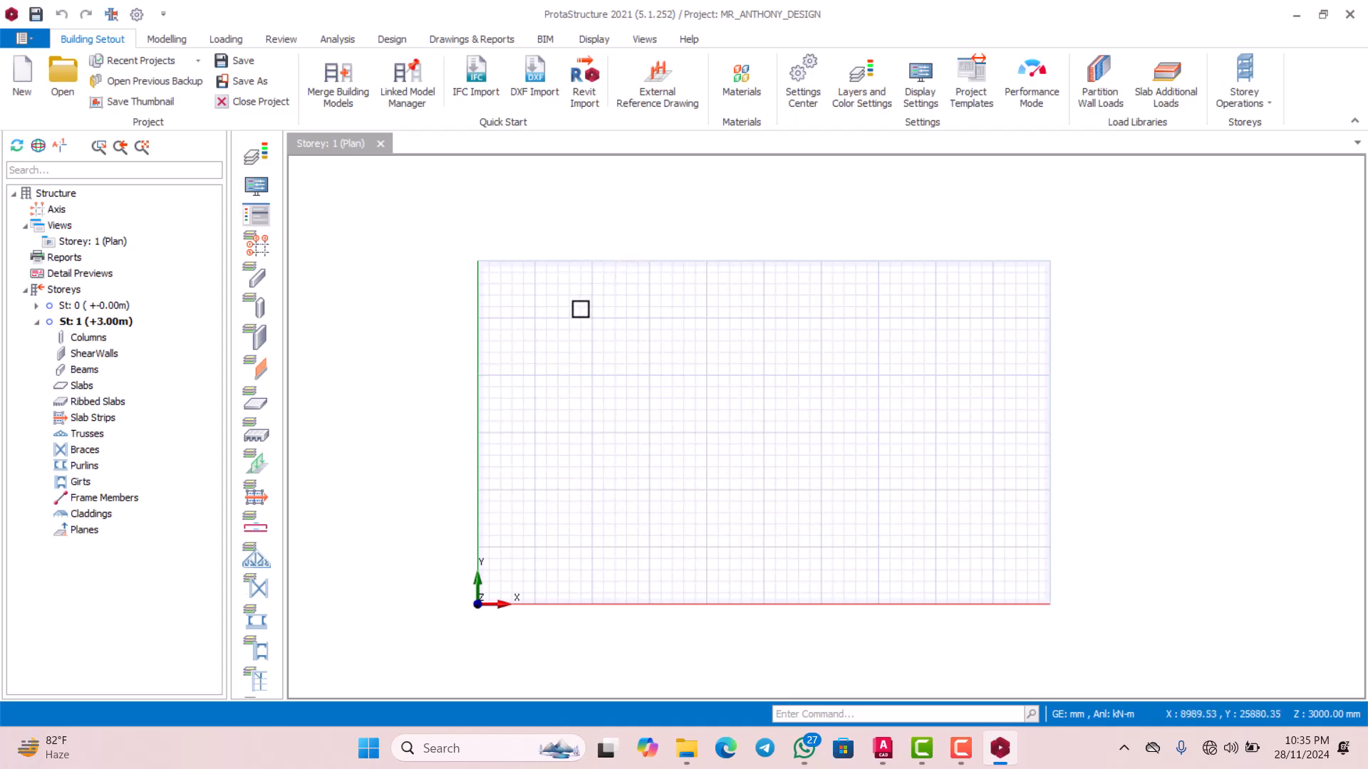
scroll(592, 314, down, 1)
scroll(615, 321, up, 1)
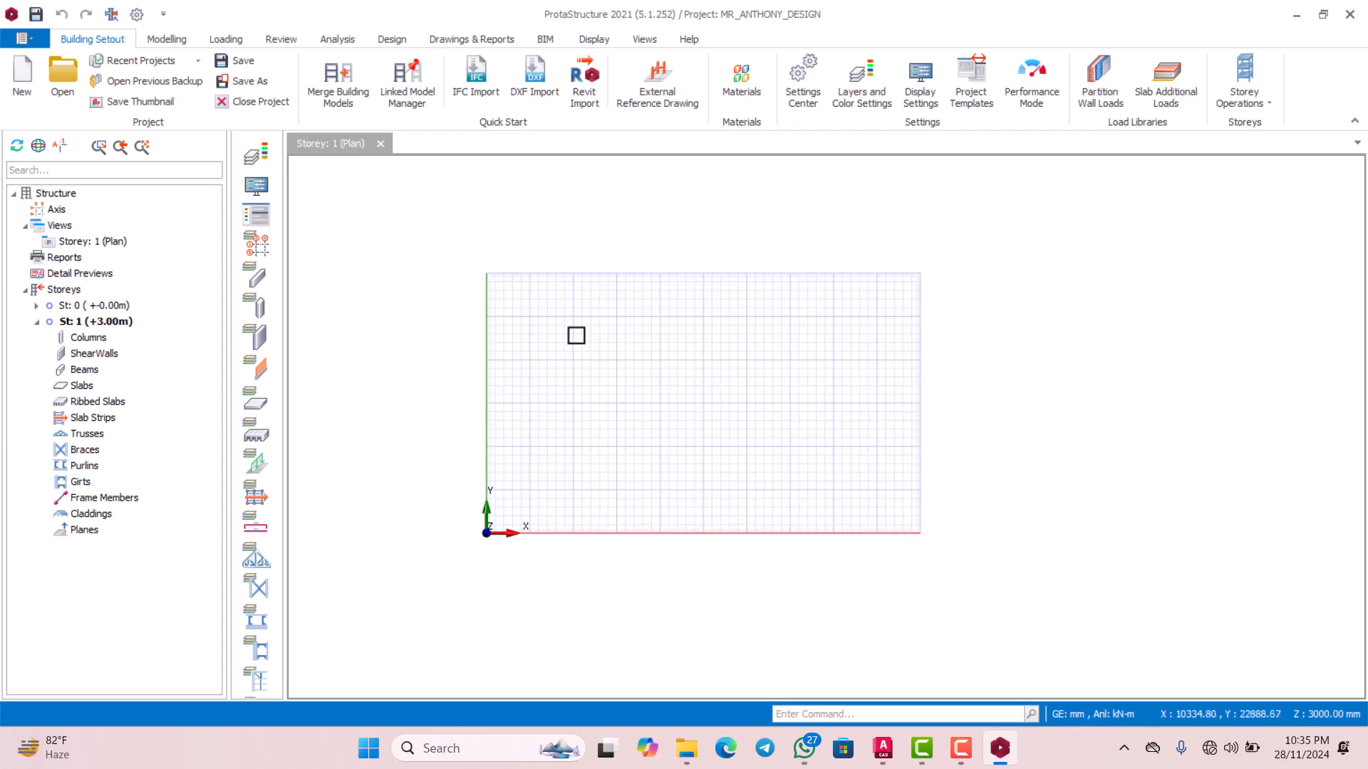
Add the client's DXF from the 2024 PROJECTS folders as an external reference drawing for storey 1 and make it active
click(660, 95)
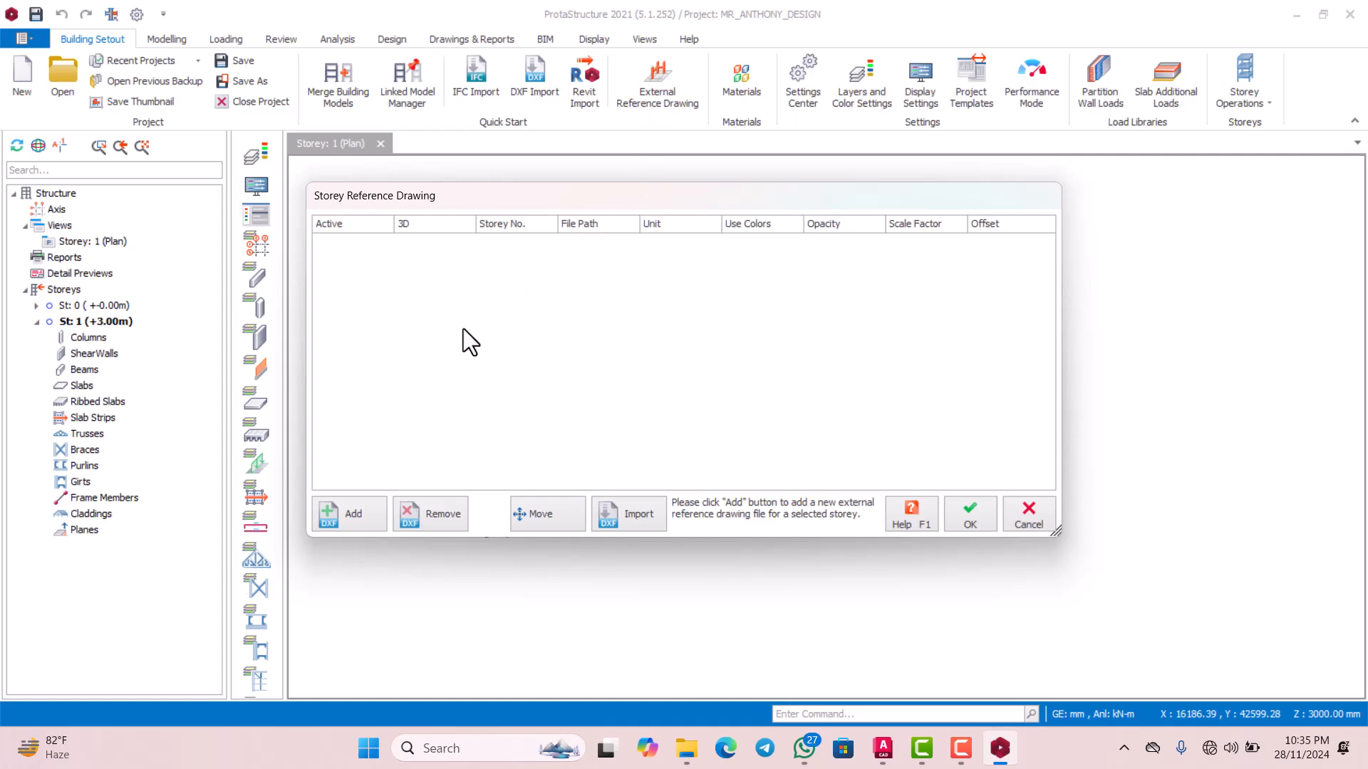
click(360, 511)
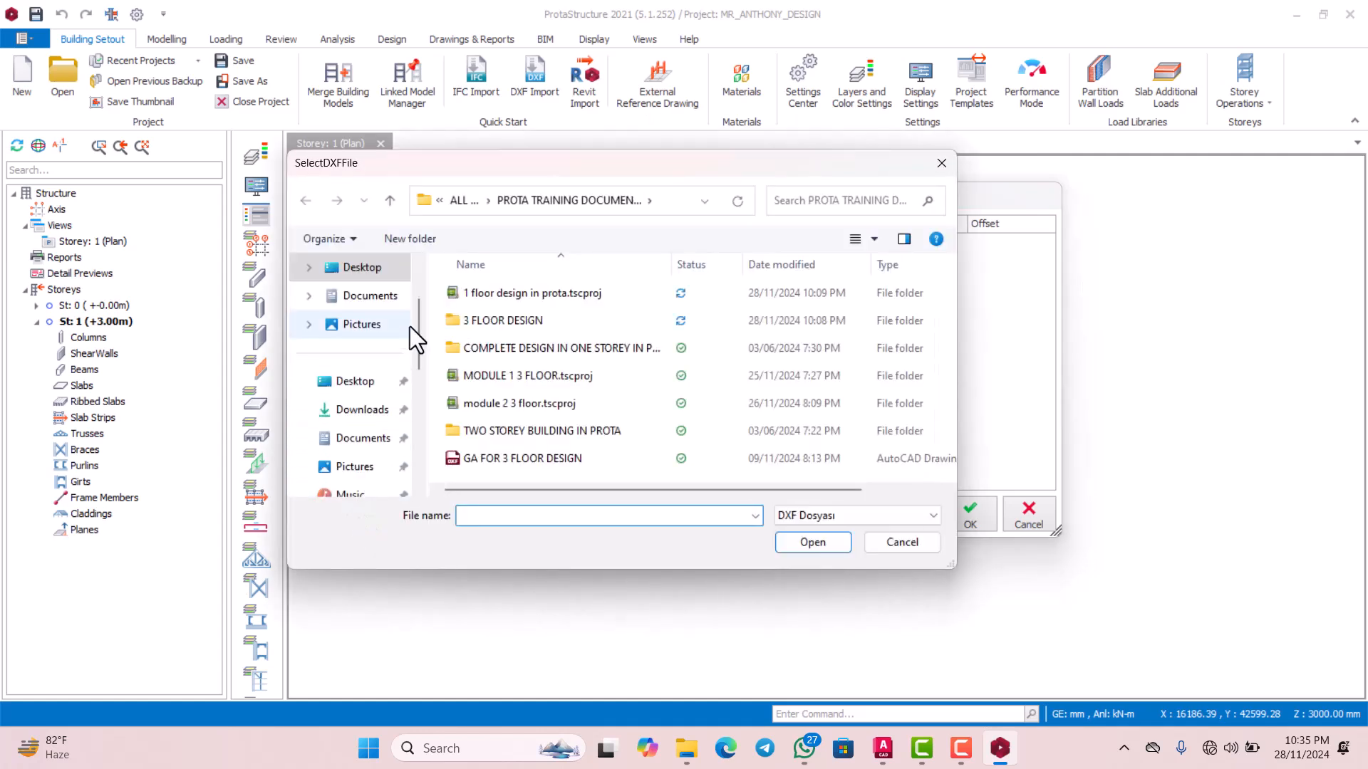
click(390, 200)
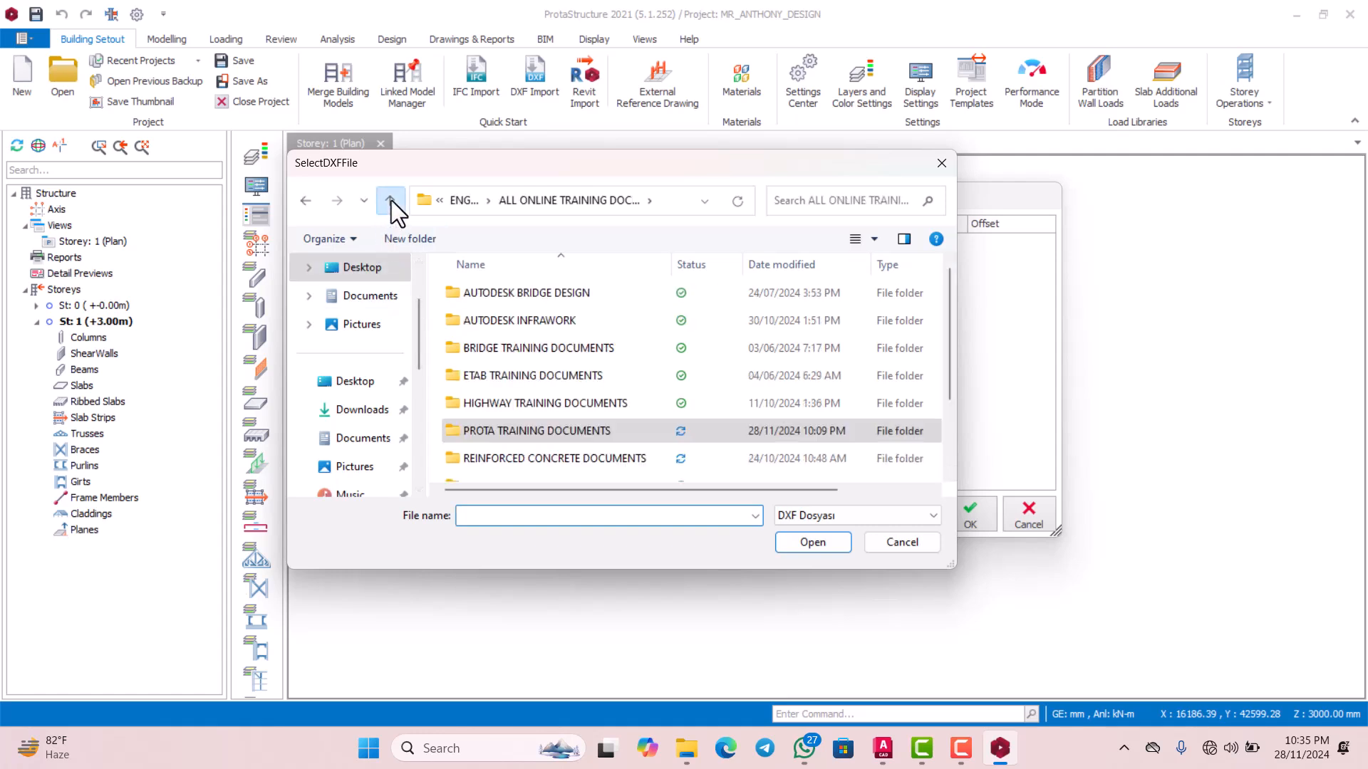
click(391, 200)
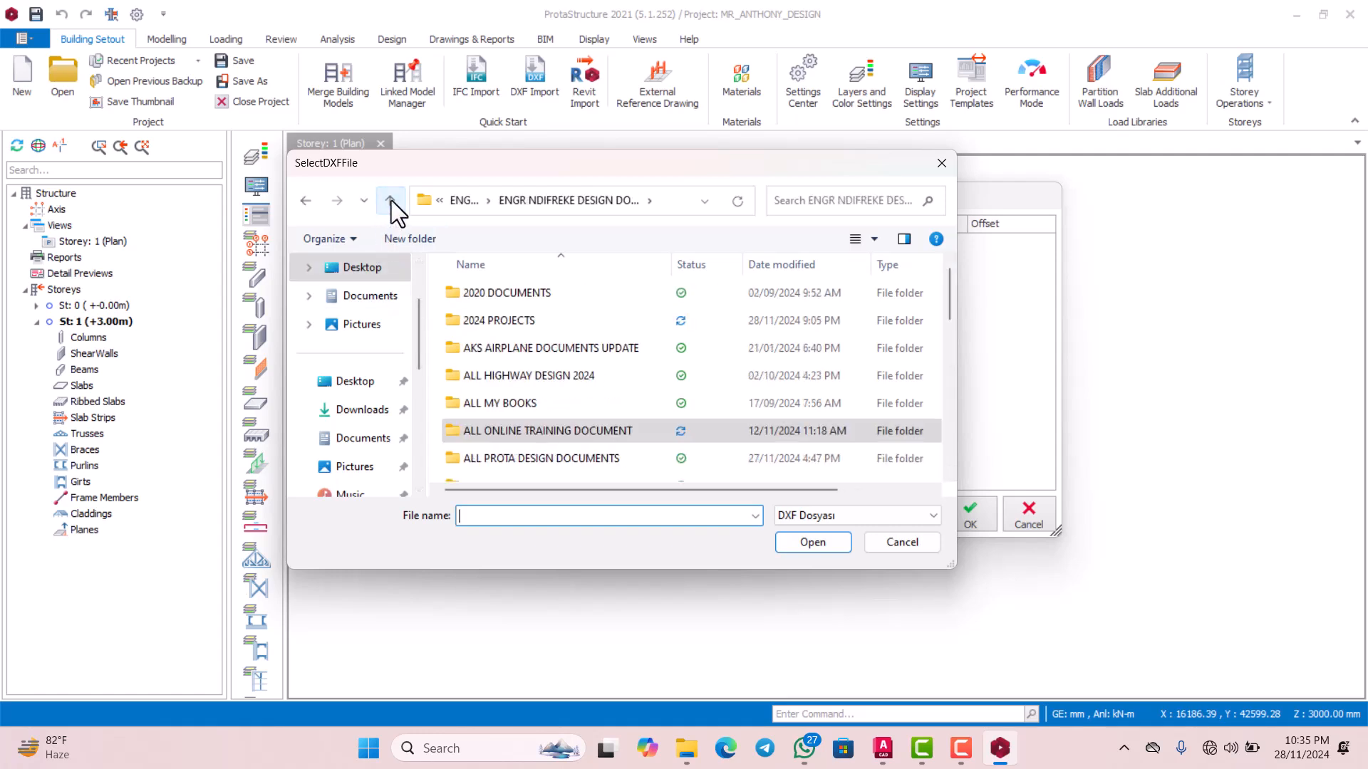
double_click(510, 324)
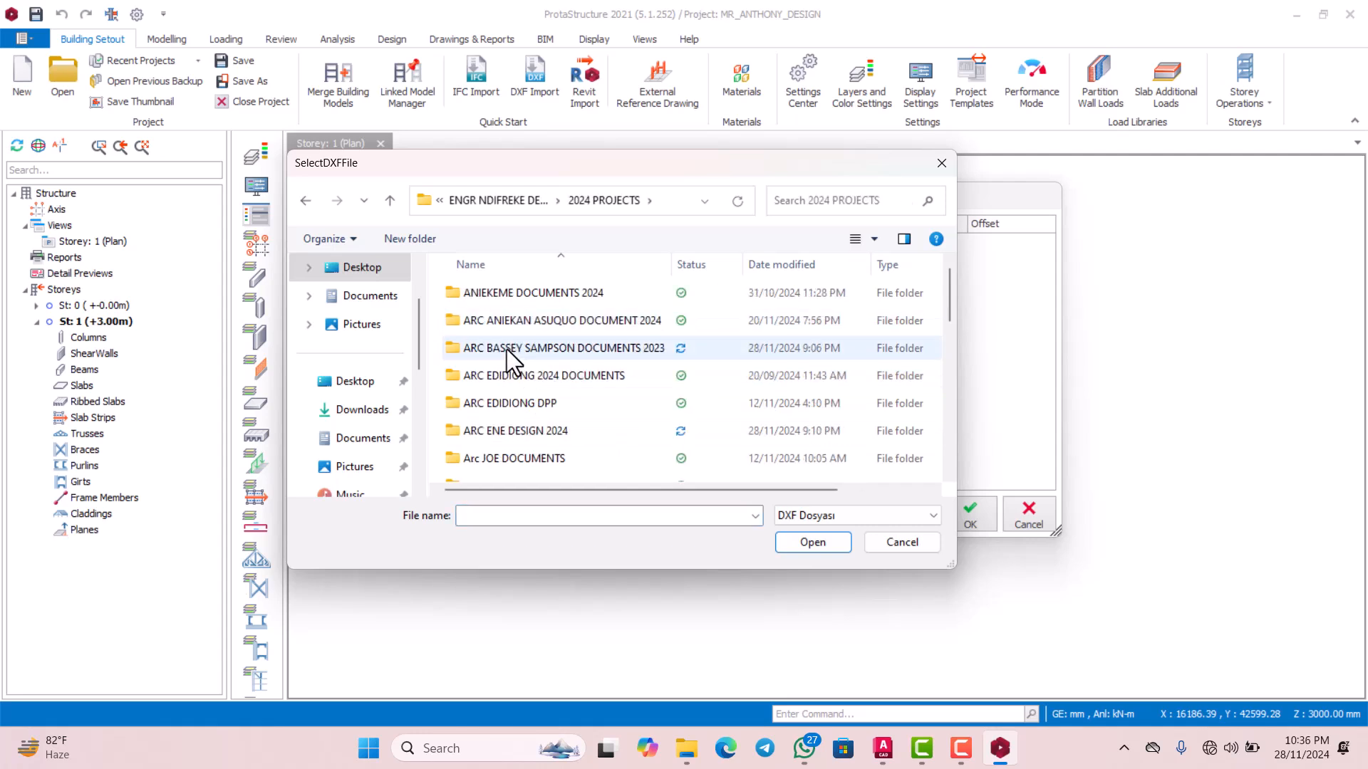
double_click(502, 431)
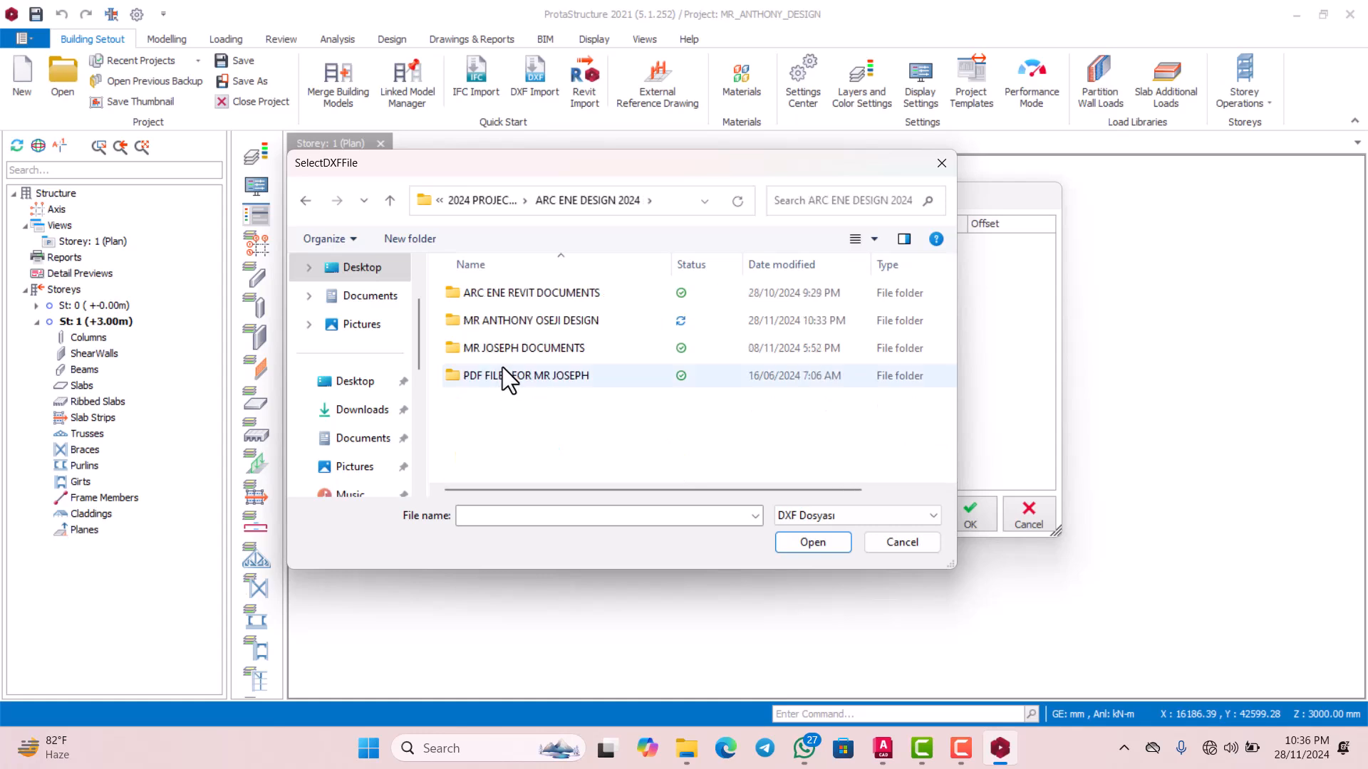
double_click(519, 327)
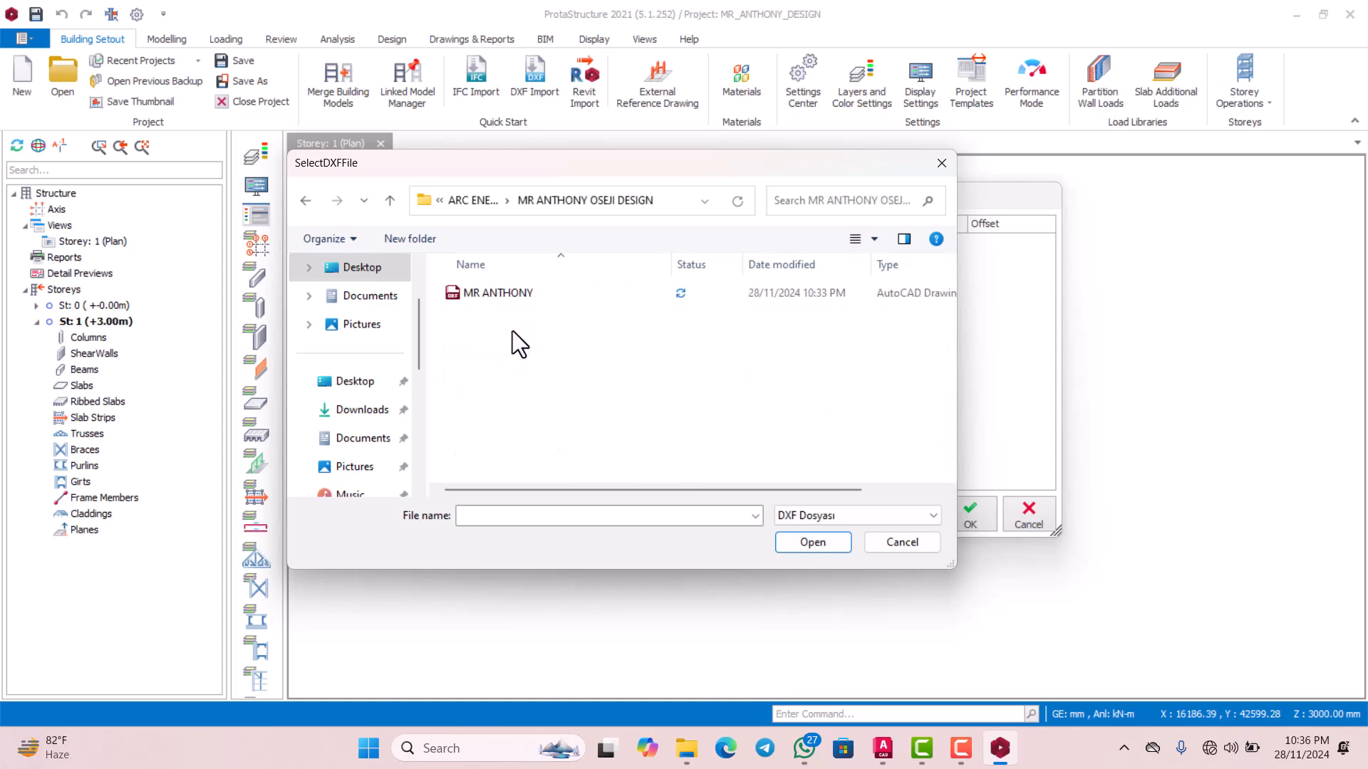
click(494, 292)
click(790, 542)
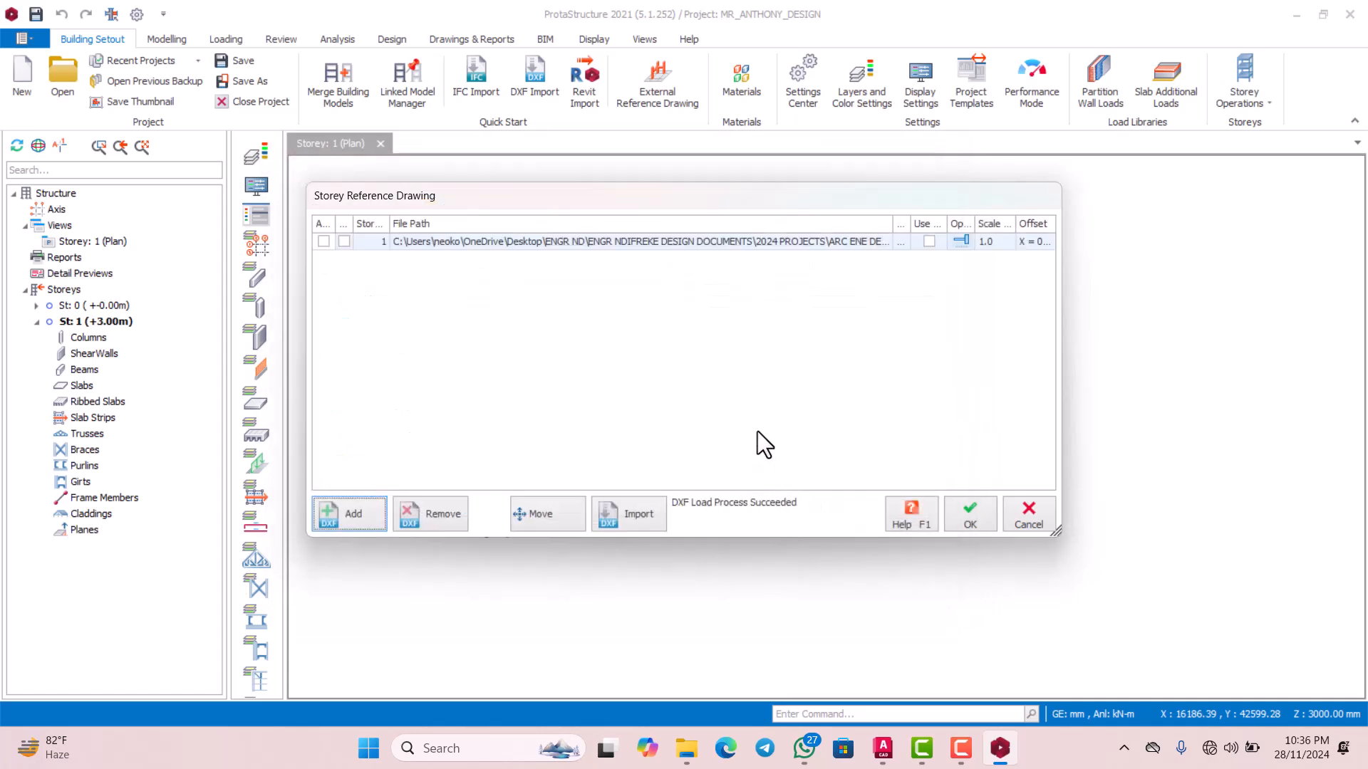
click(323, 242)
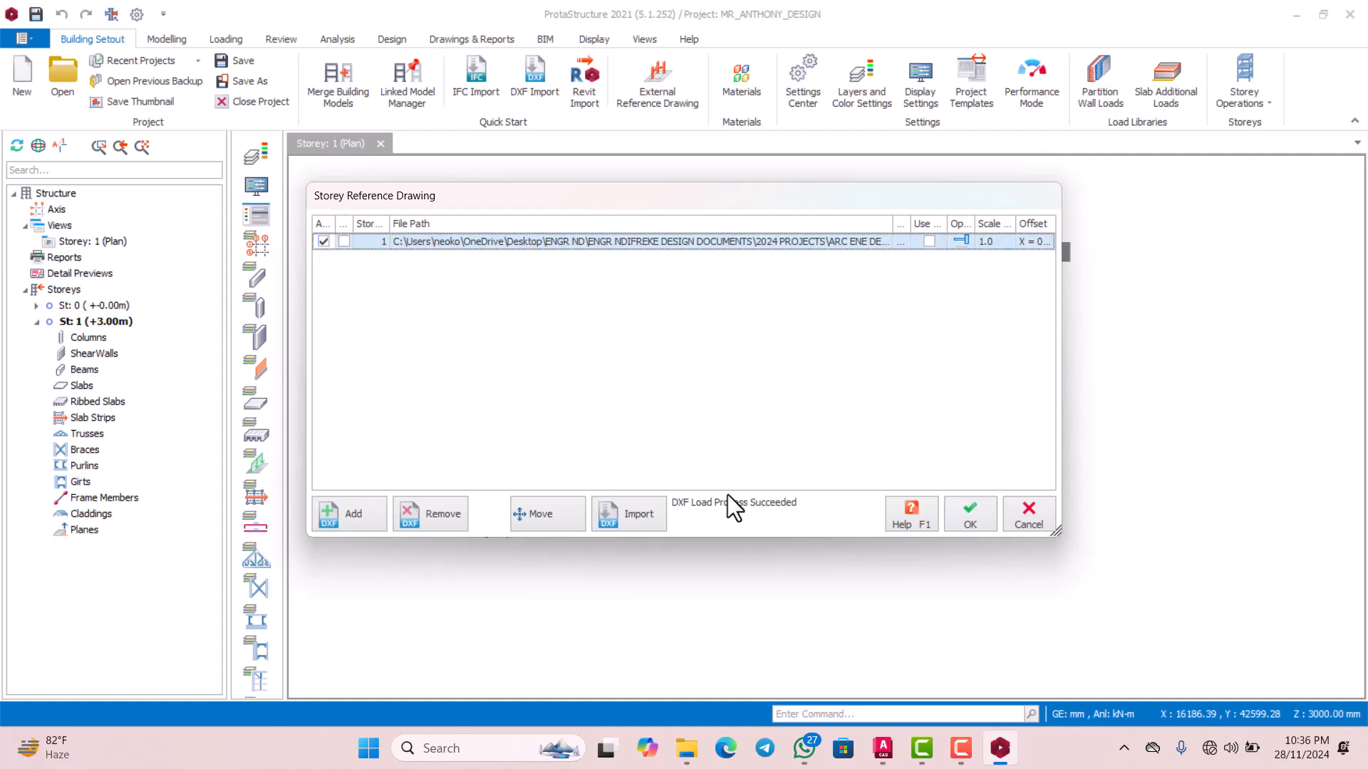
Set up the reference drawing's DXF import with the ROOF layer for Grid and the BEAM 1 layer for Column
click(647, 510)
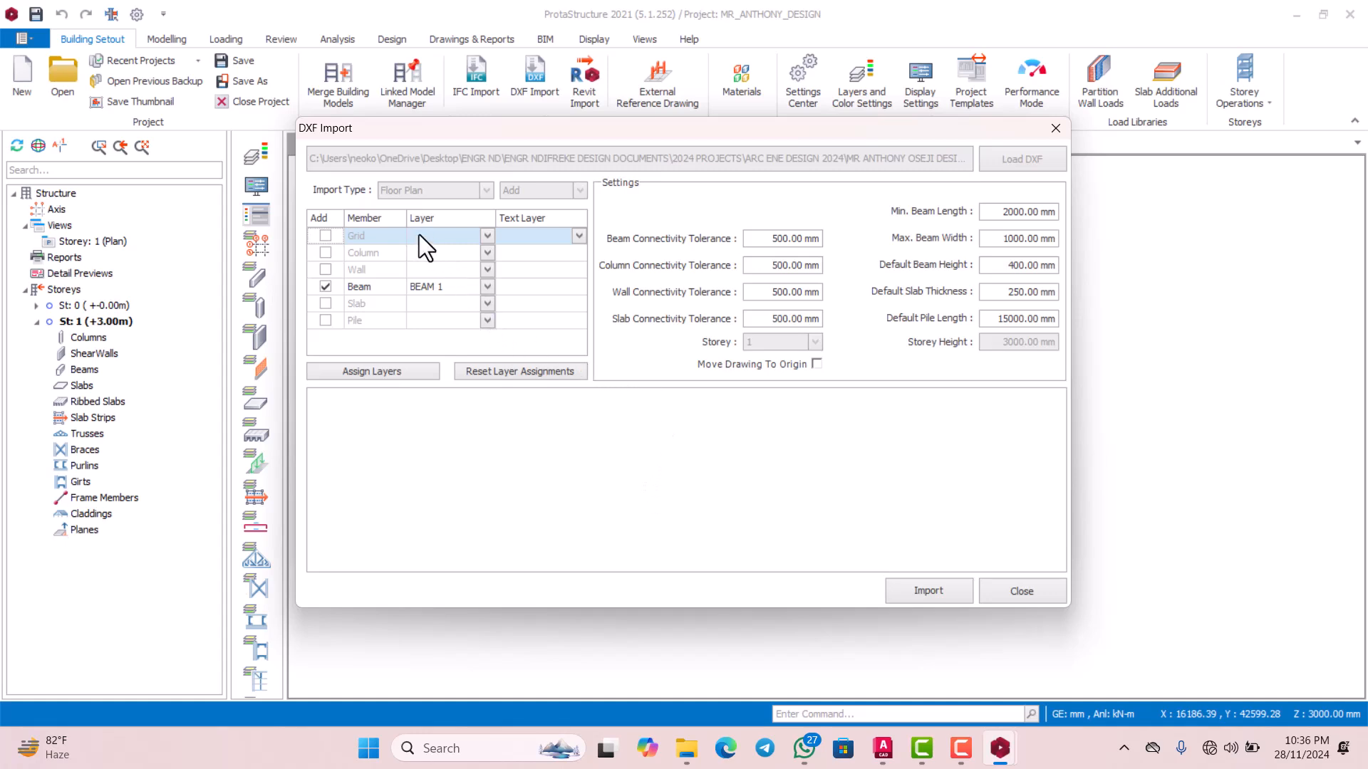
click(486, 236)
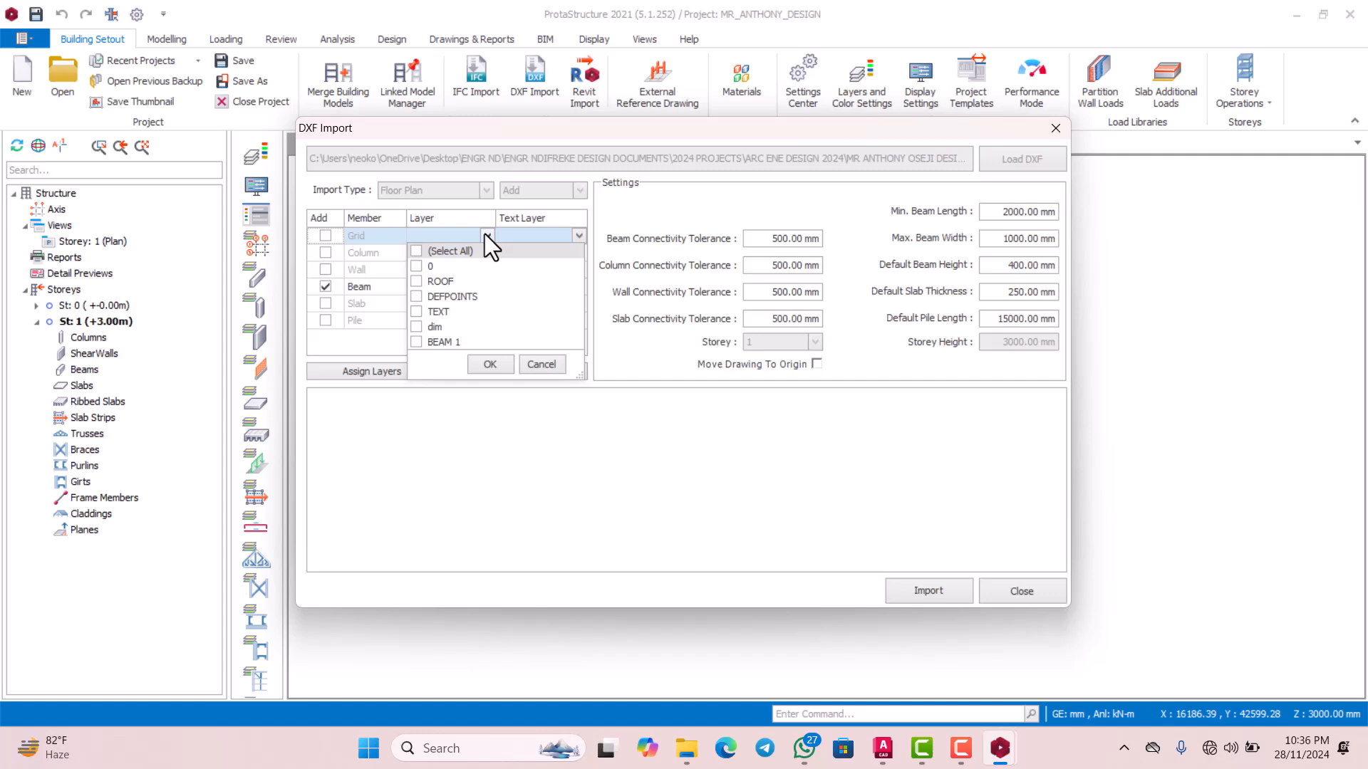
click(439, 281)
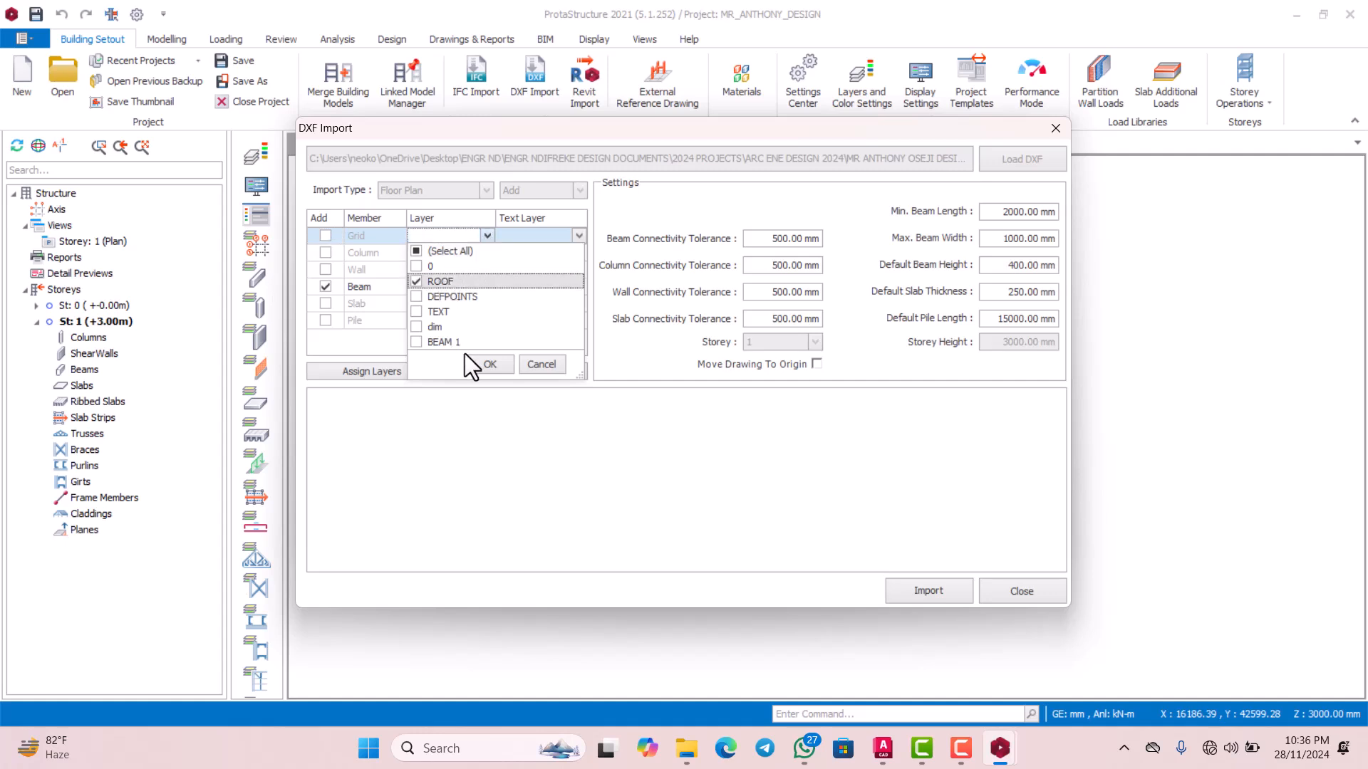
click(481, 365)
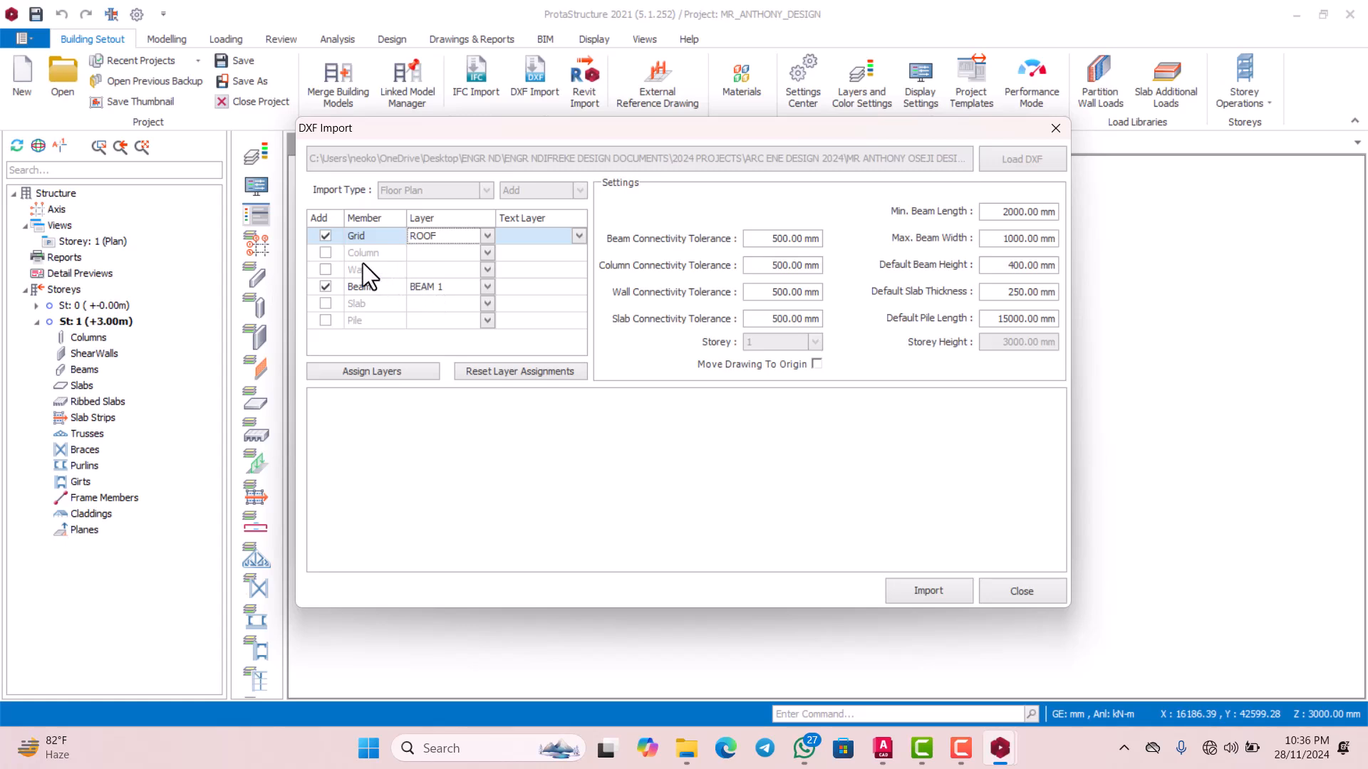
click(487, 254)
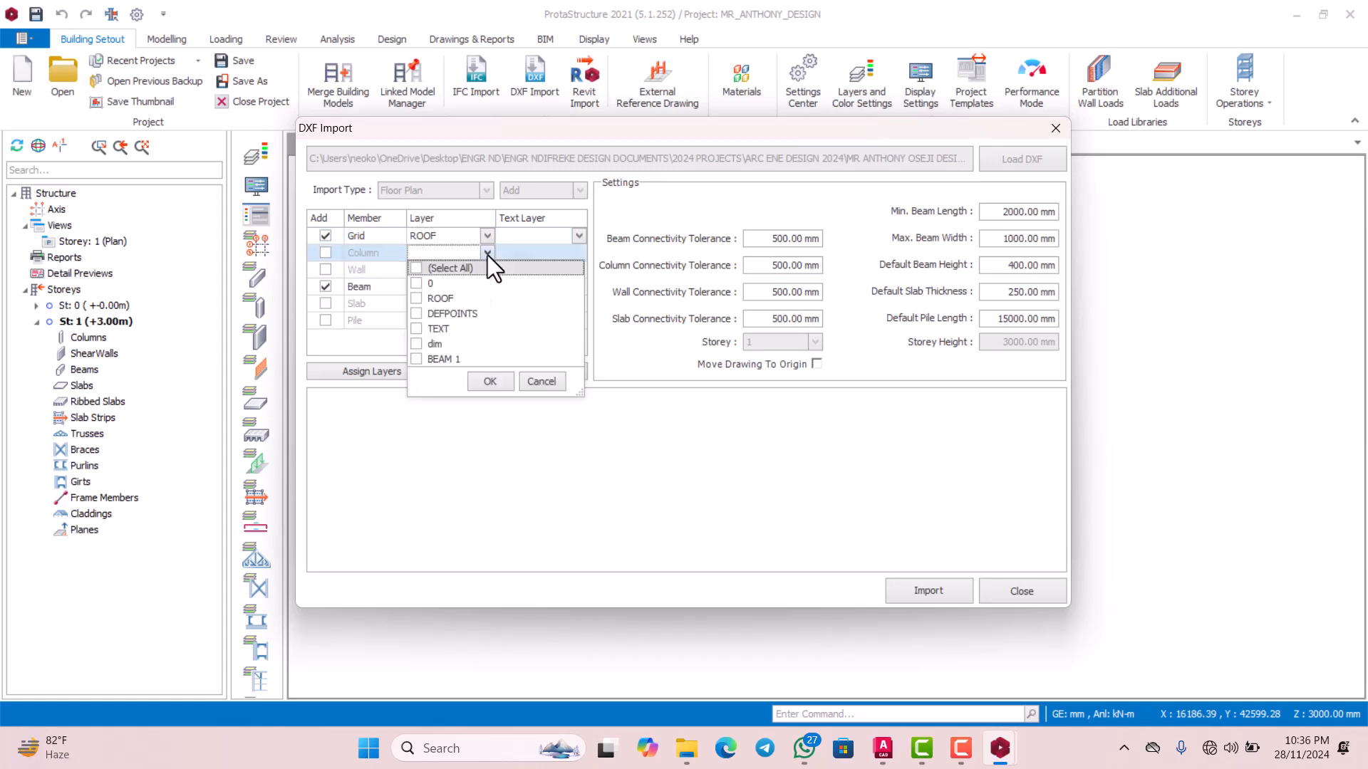
click(439, 356)
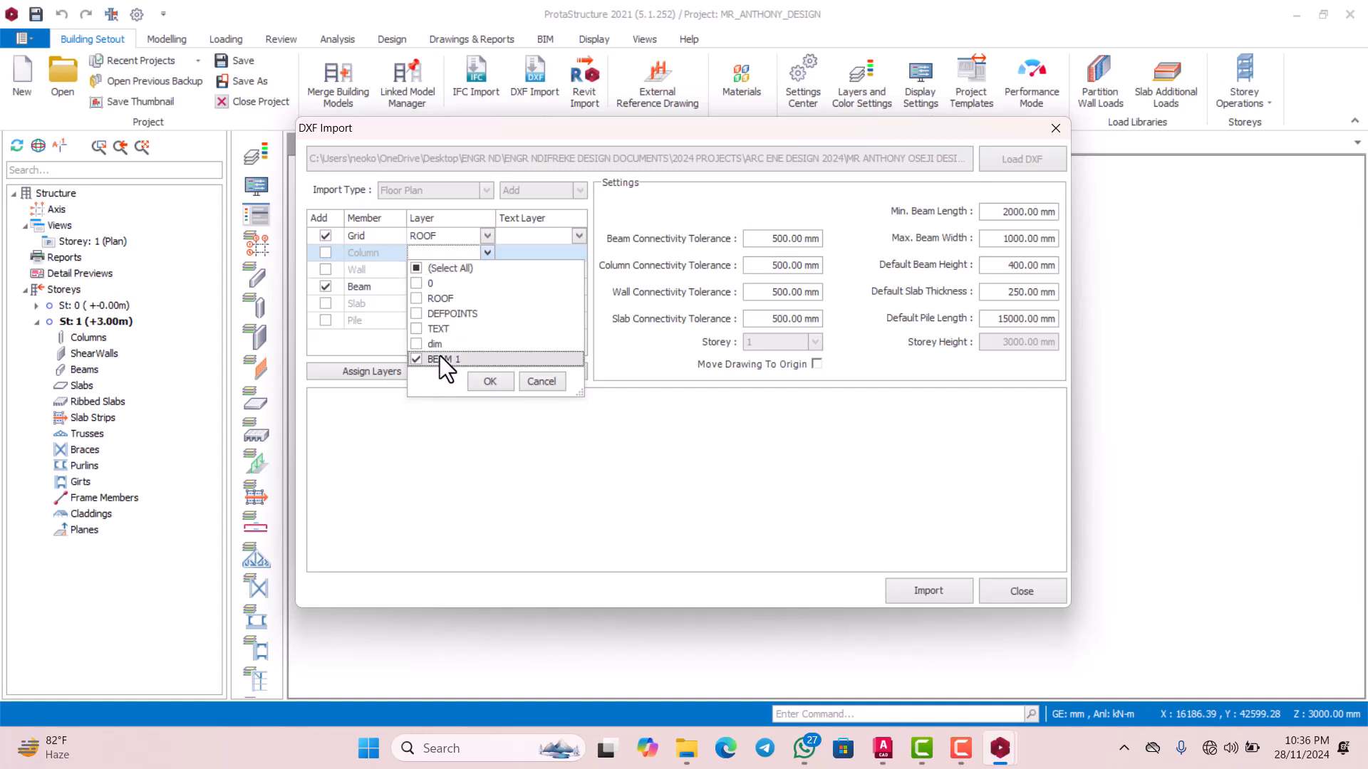
click(481, 380)
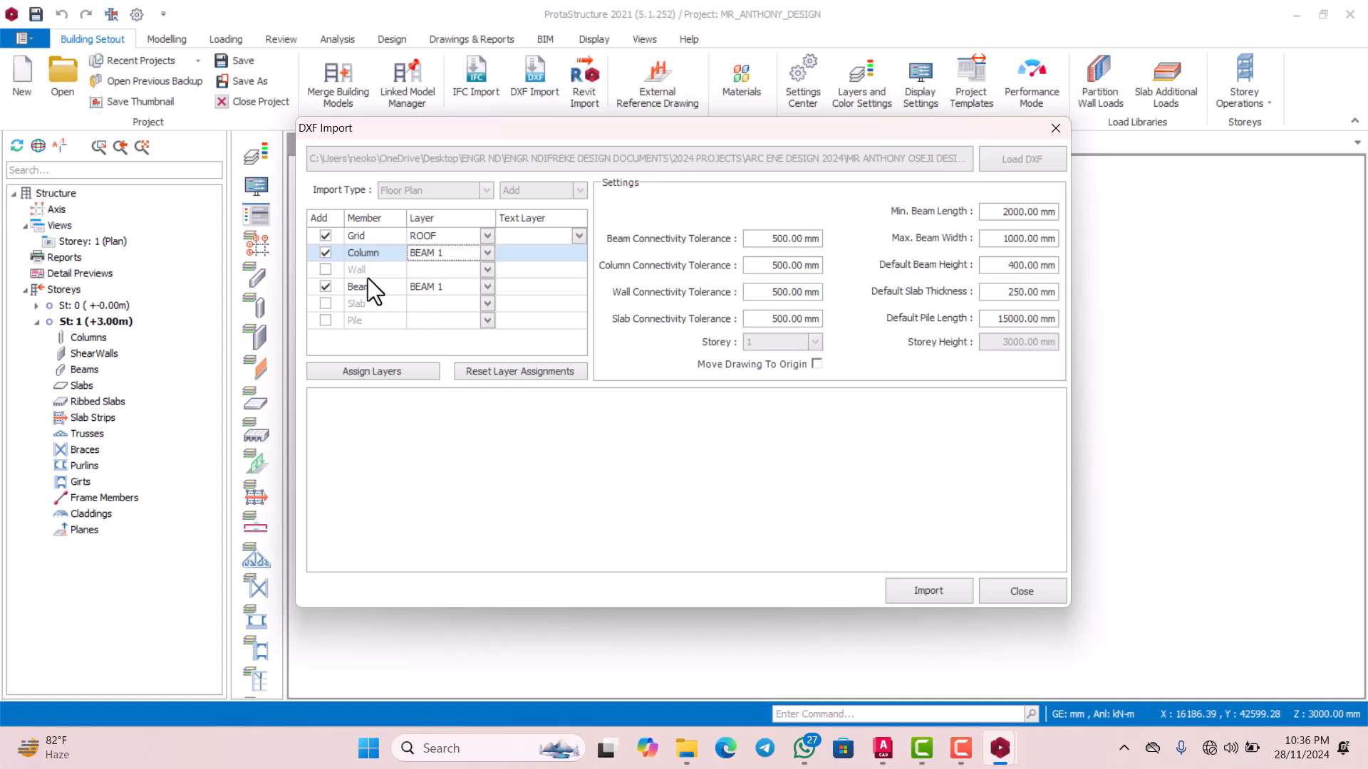
Assign the TEXT layer to the Wall member in the DXF import
click(488, 269)
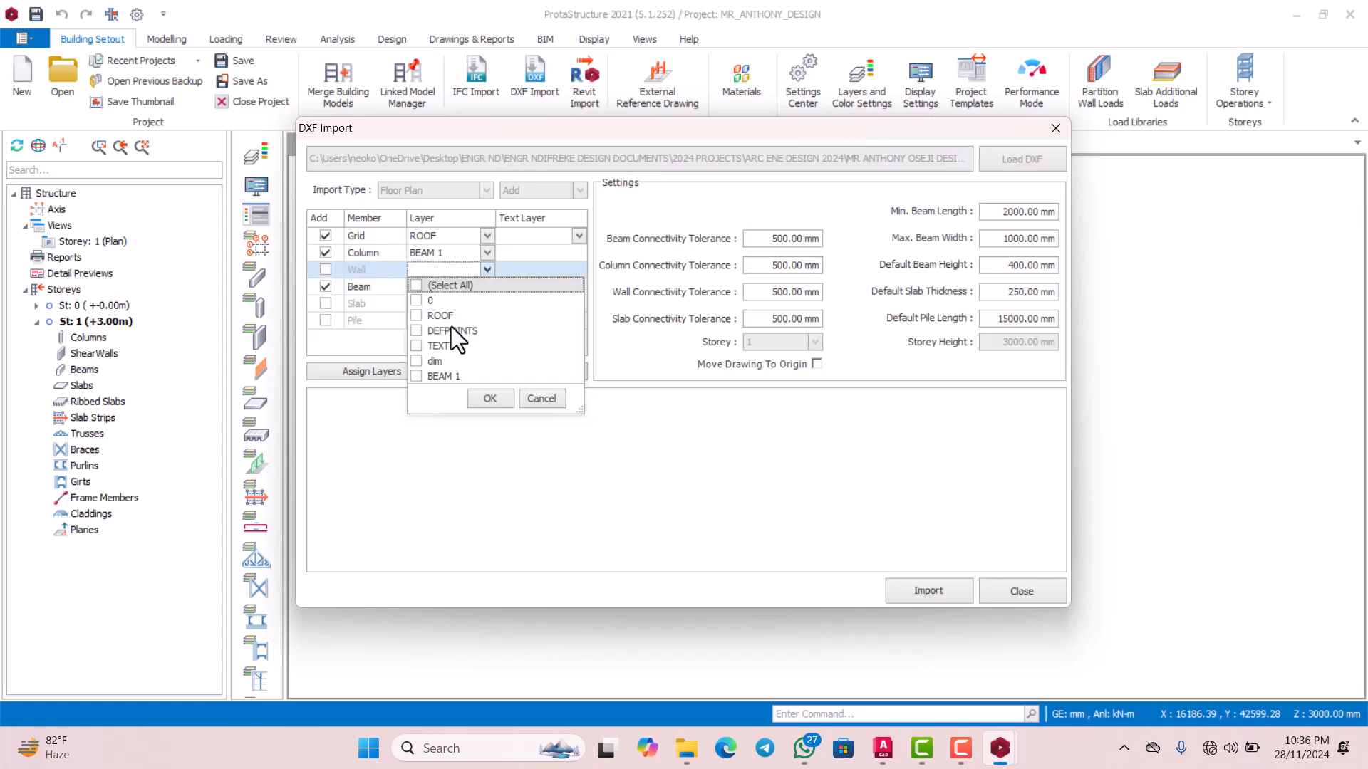
click(441, 345)
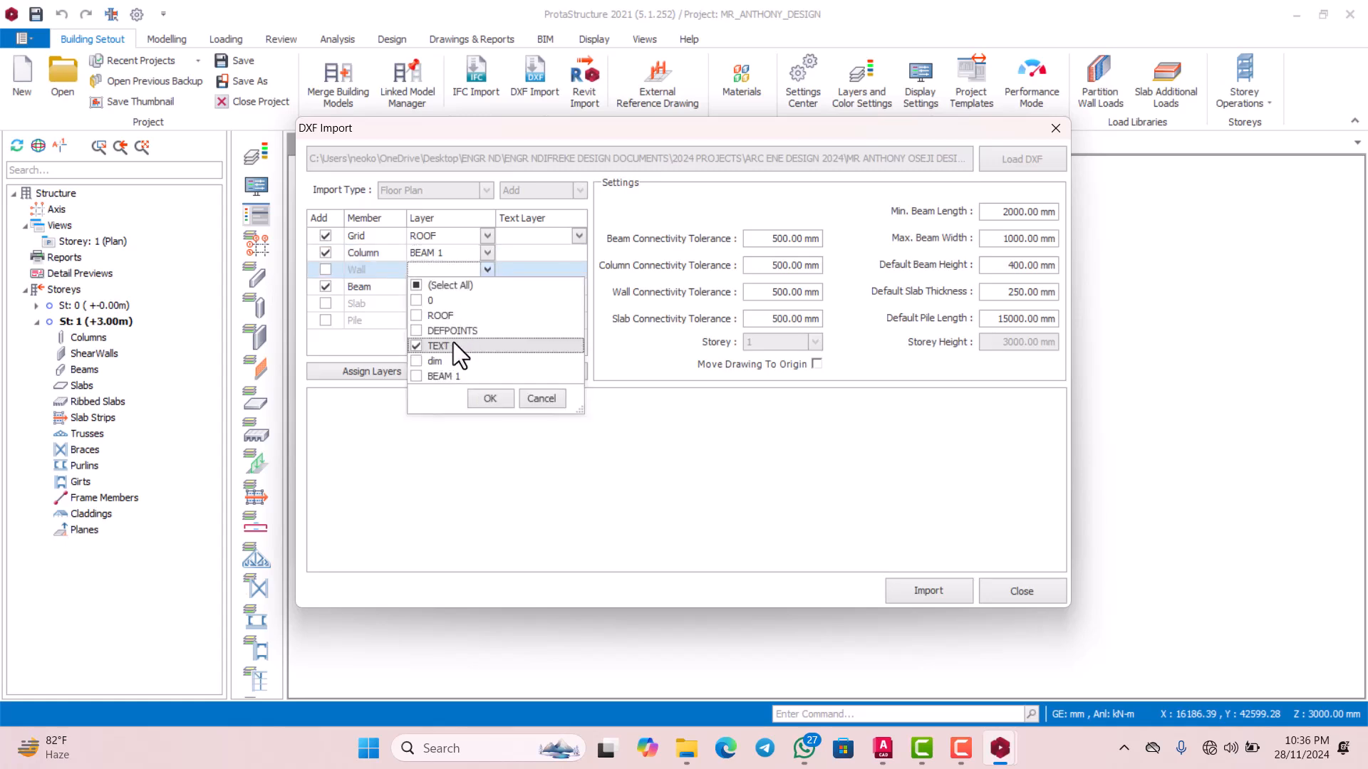
click(486, 398)
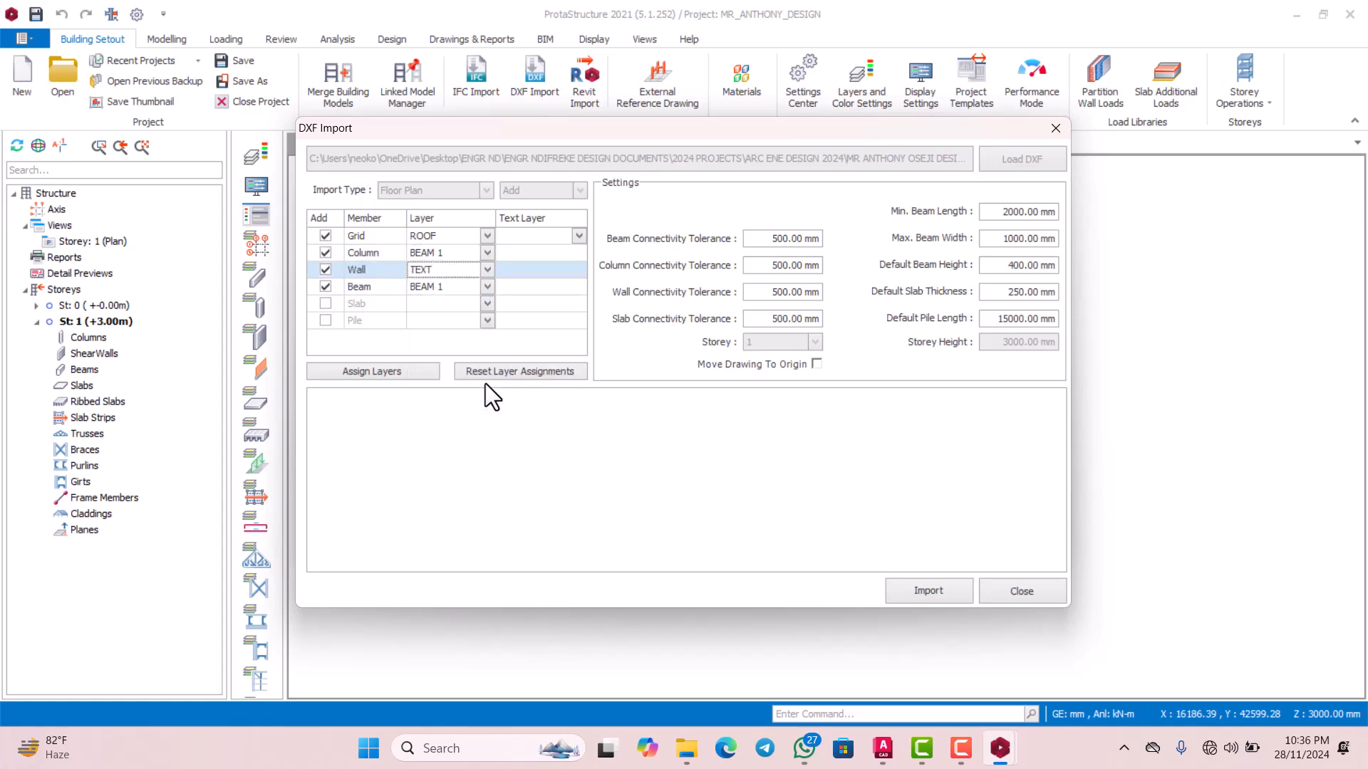
Clear the BEAM 1 layer from the Beam member in the DXF import
click(488, 286)
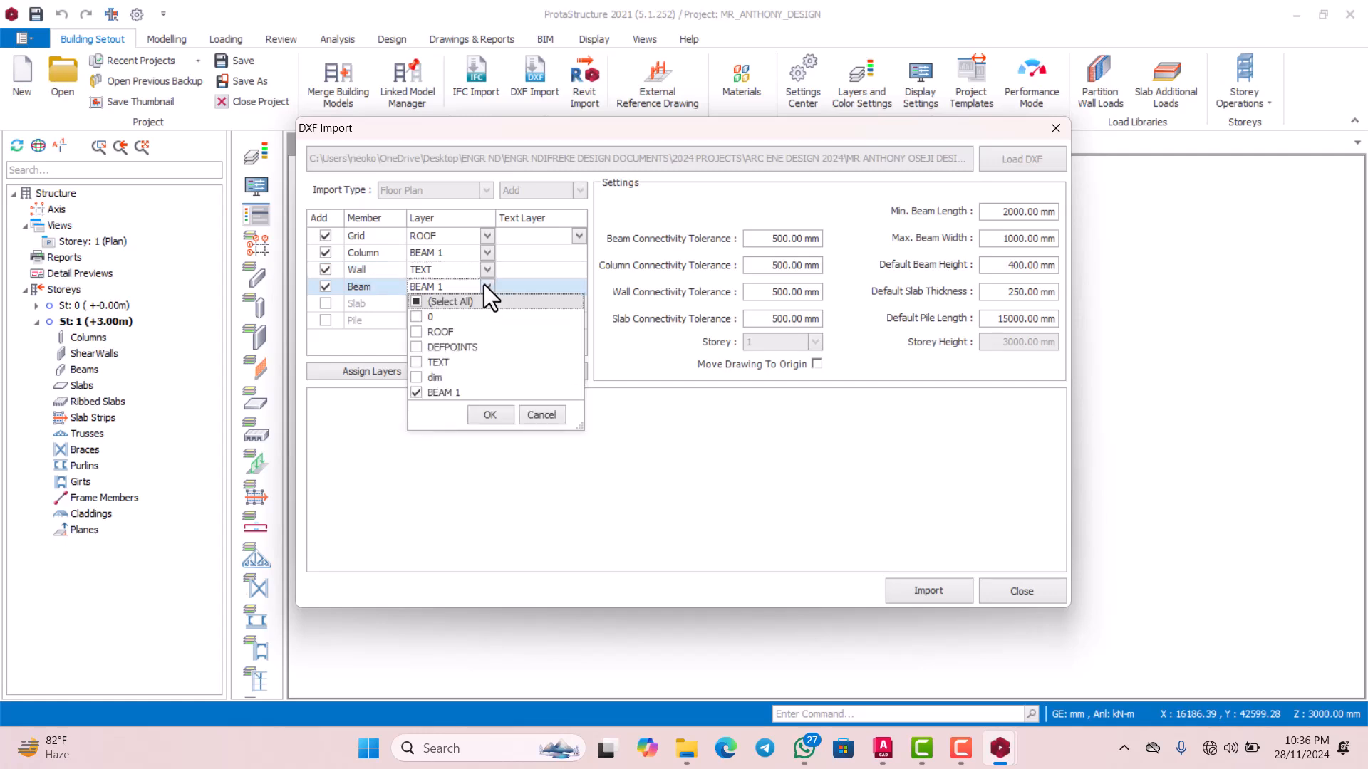
click(419, 392)
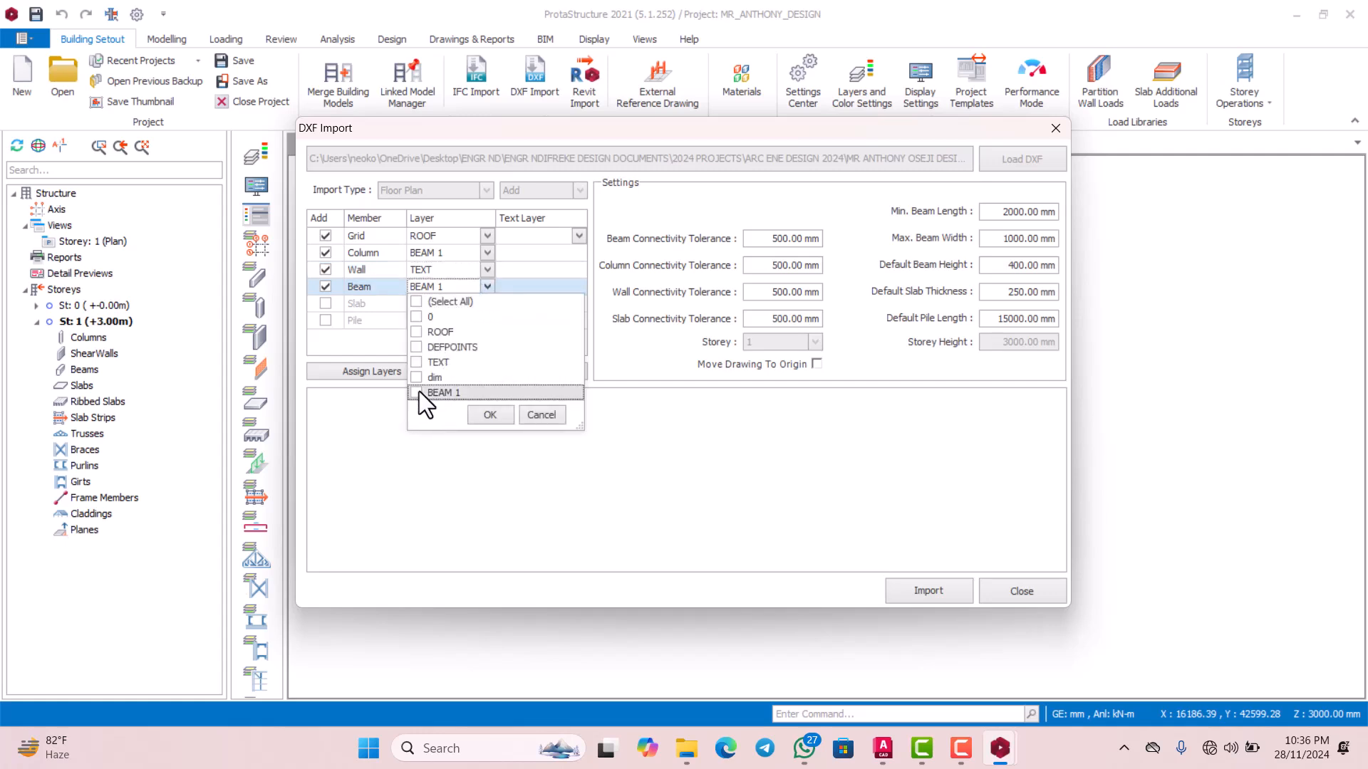
click(489, 420)
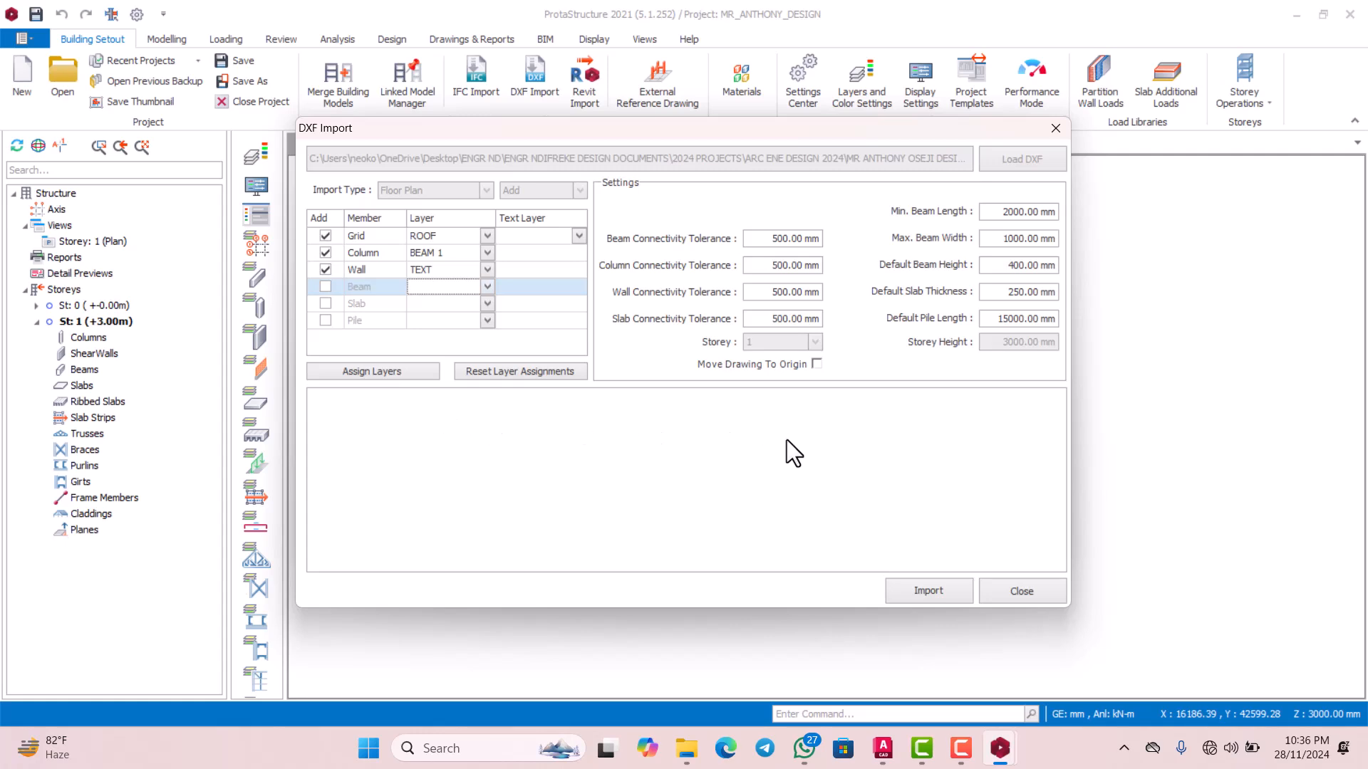
Run the DXF import with the Grid, Column and Wall assignments, and accept the storey reference drawing
drag(635, 141, 507, 102)
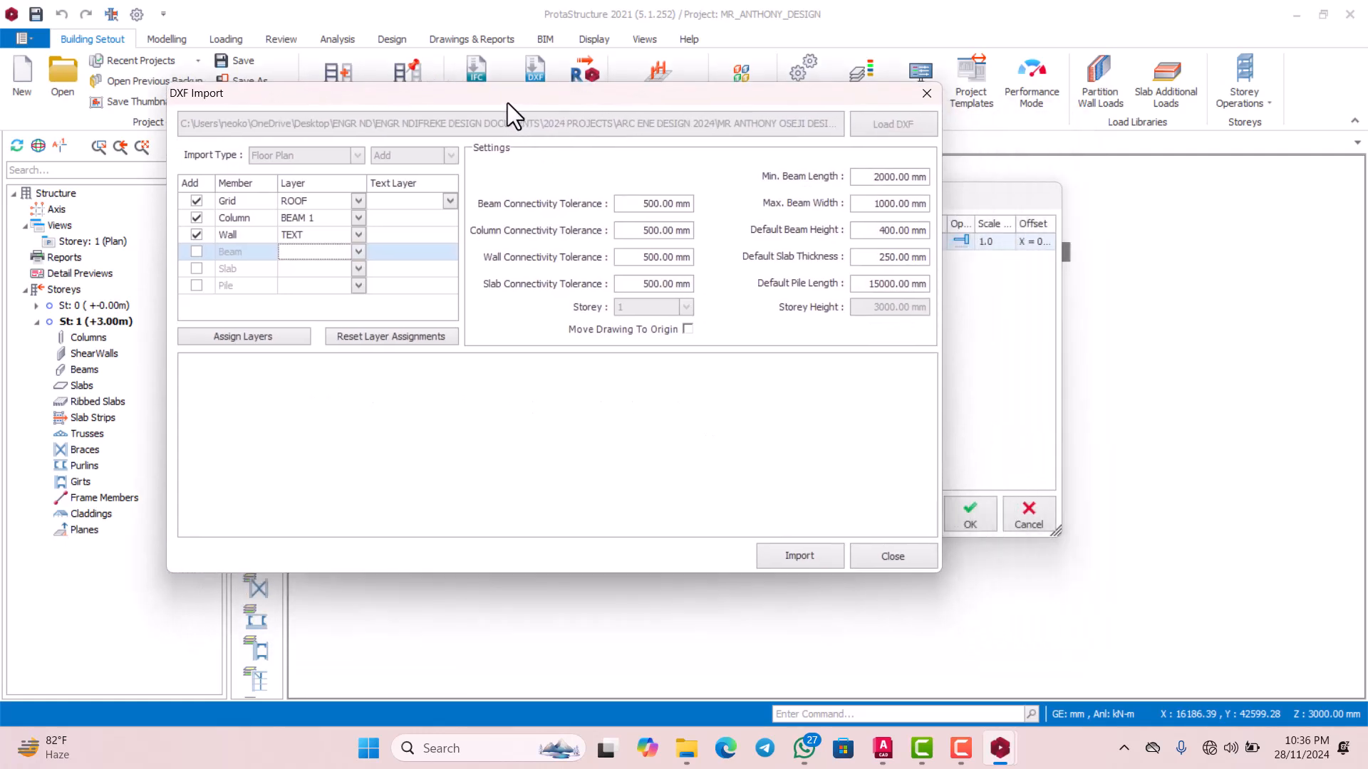
click(797, 548)
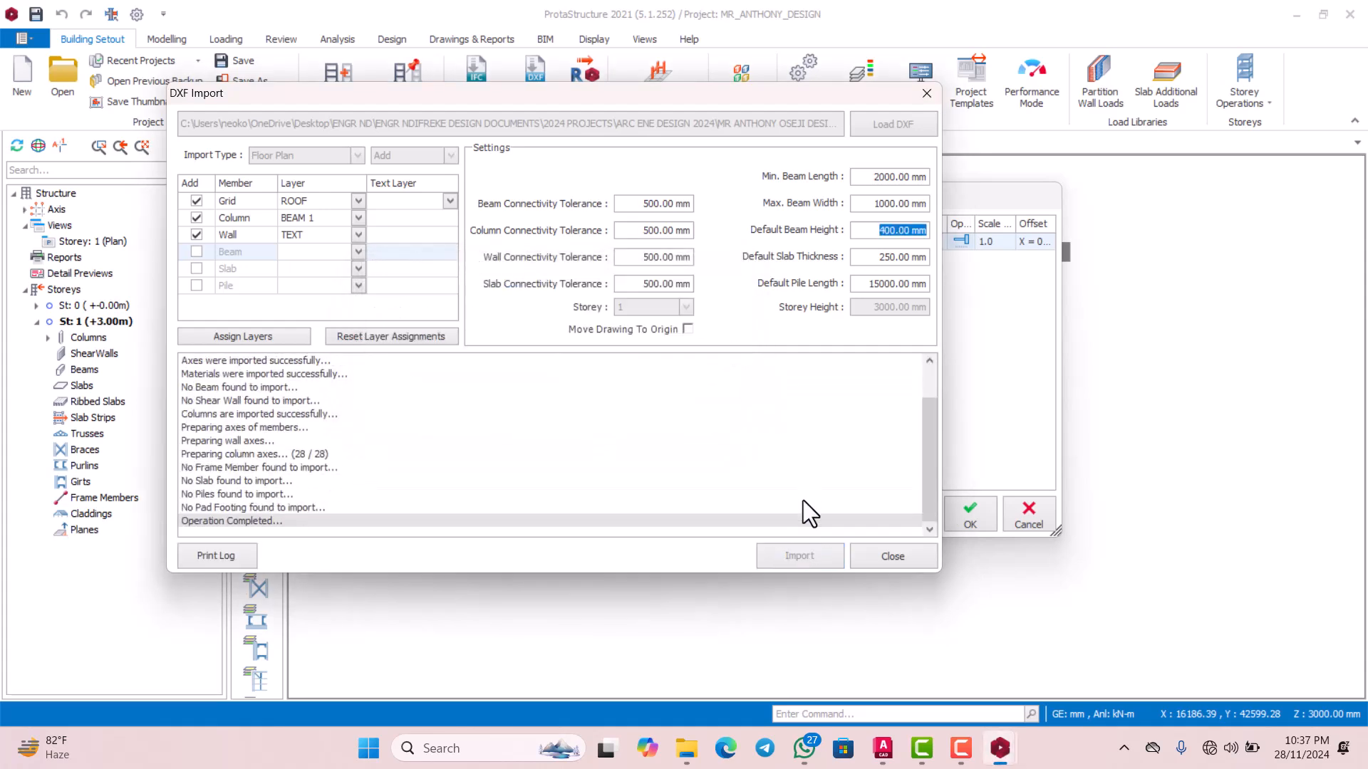
click(885, 557)
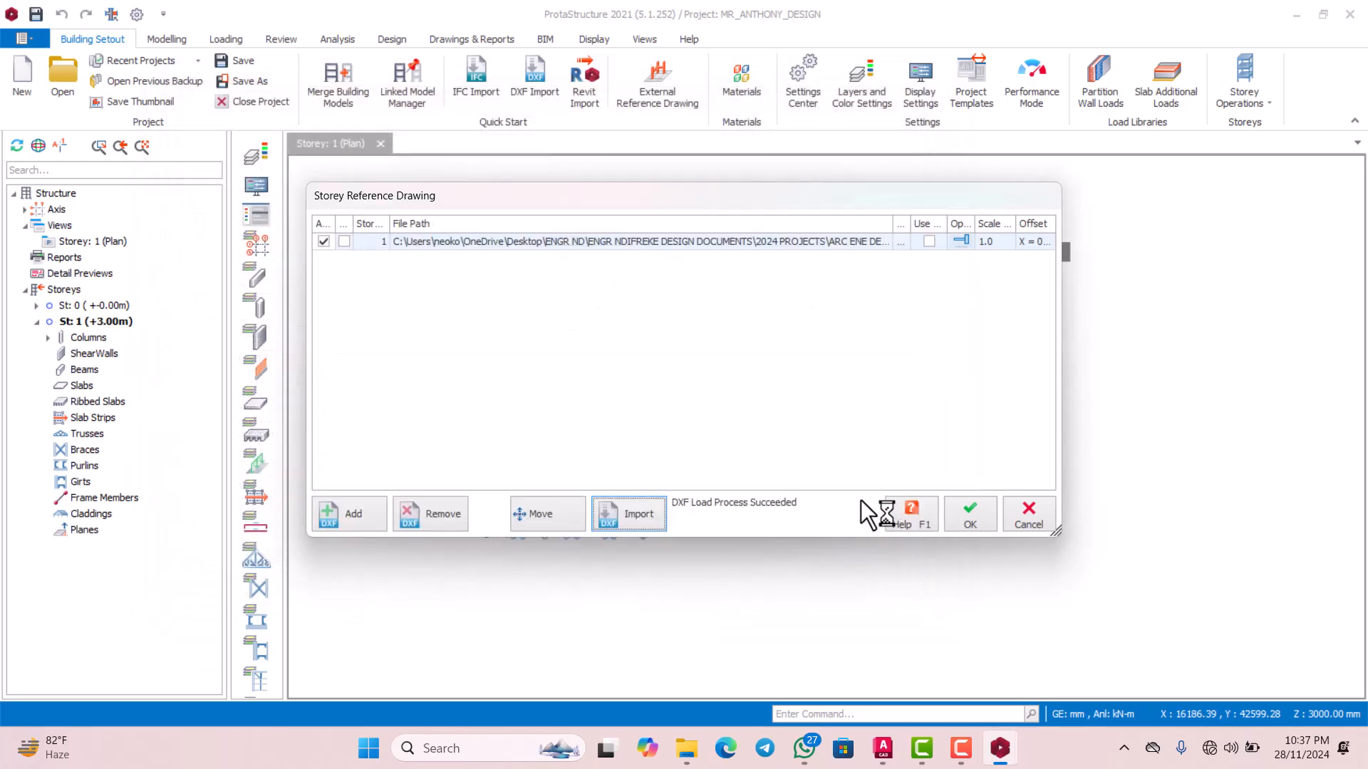
click(970, 519)
Examine the imported axes, axis labels and columns across the whole storey 1 plan
scroll(567, 473, up, 5)
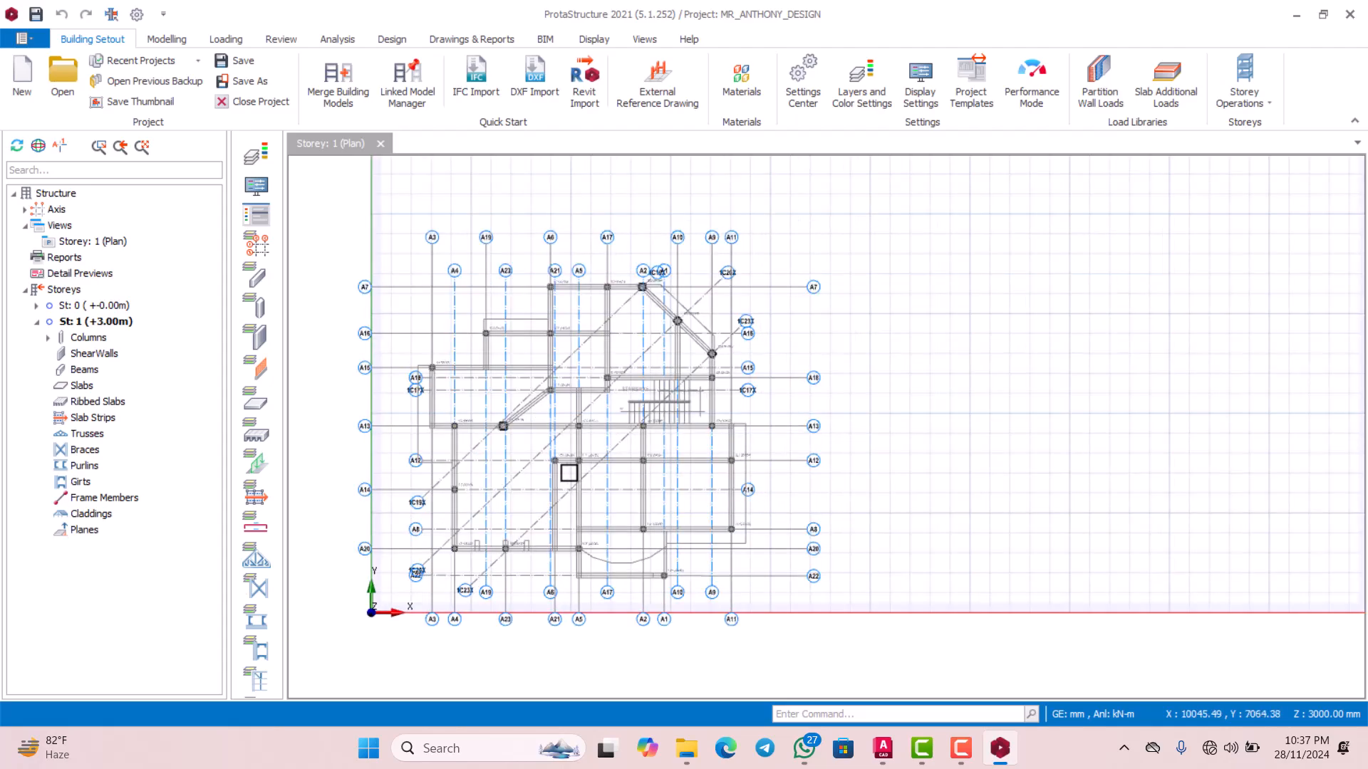
scroll(629, 399, down, 3)
scroll(602, 378, up, 3)
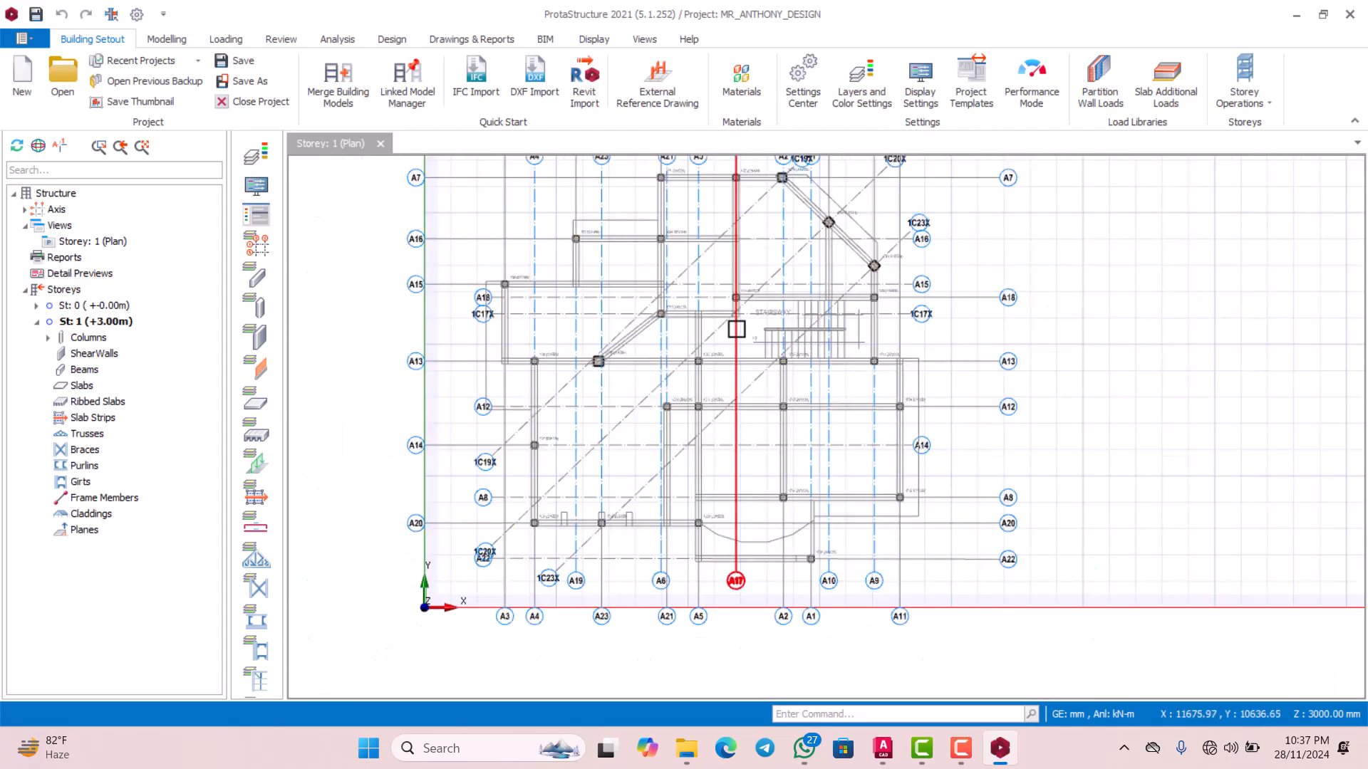
scroll(669, 385, down, 3)
scroll(695, 374, up, 4)
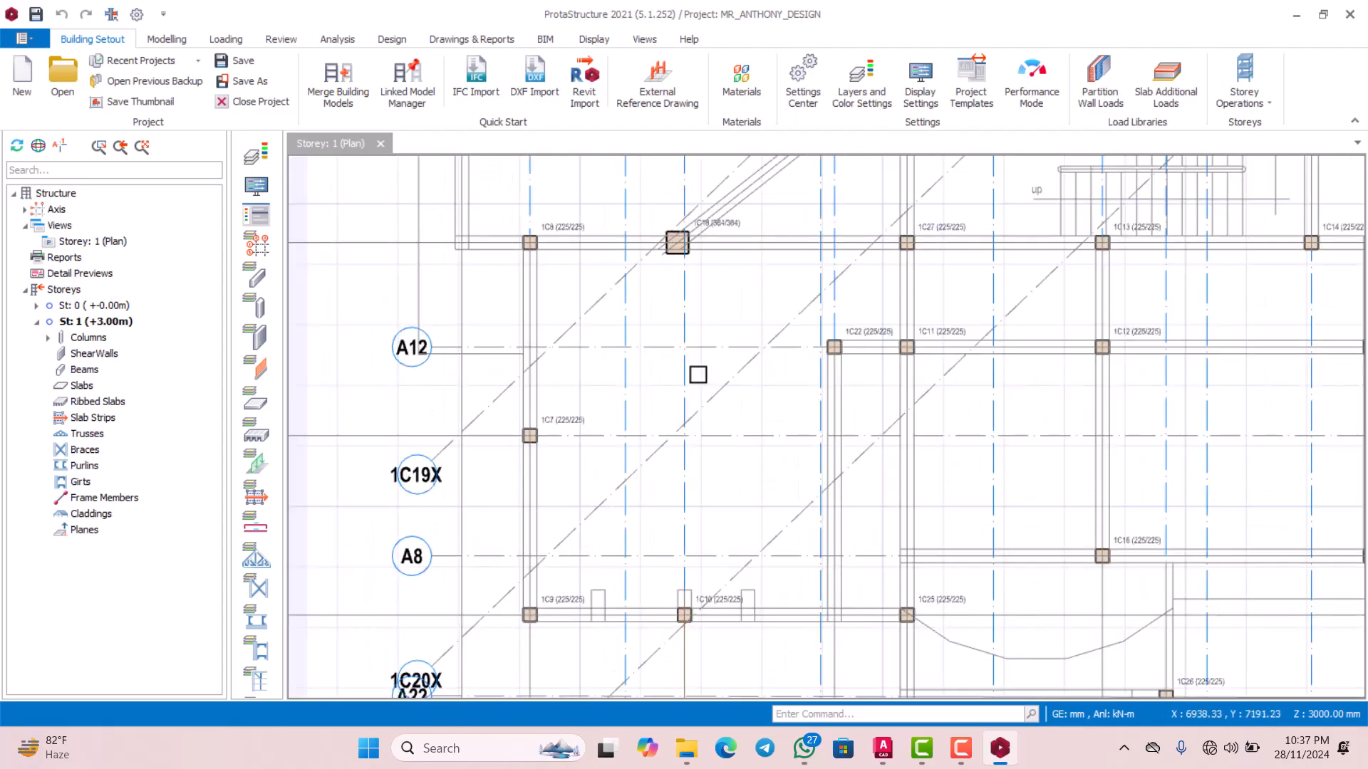
scroll(710, 379, down, 5)
scroll(710, 379, up, 6)
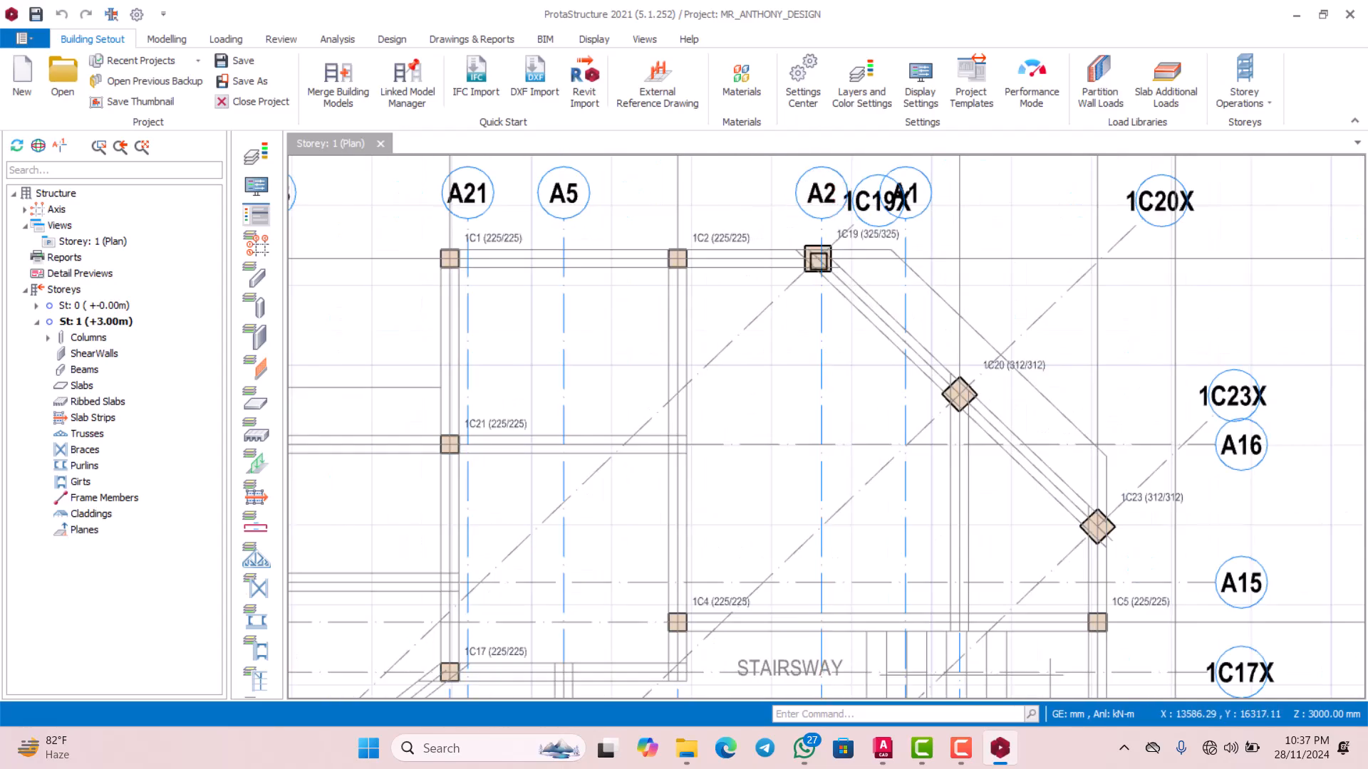
scroll(809, 300, down, 6)
scroll(802, 345, up, 3)
scroll(733, 351, down, 4)
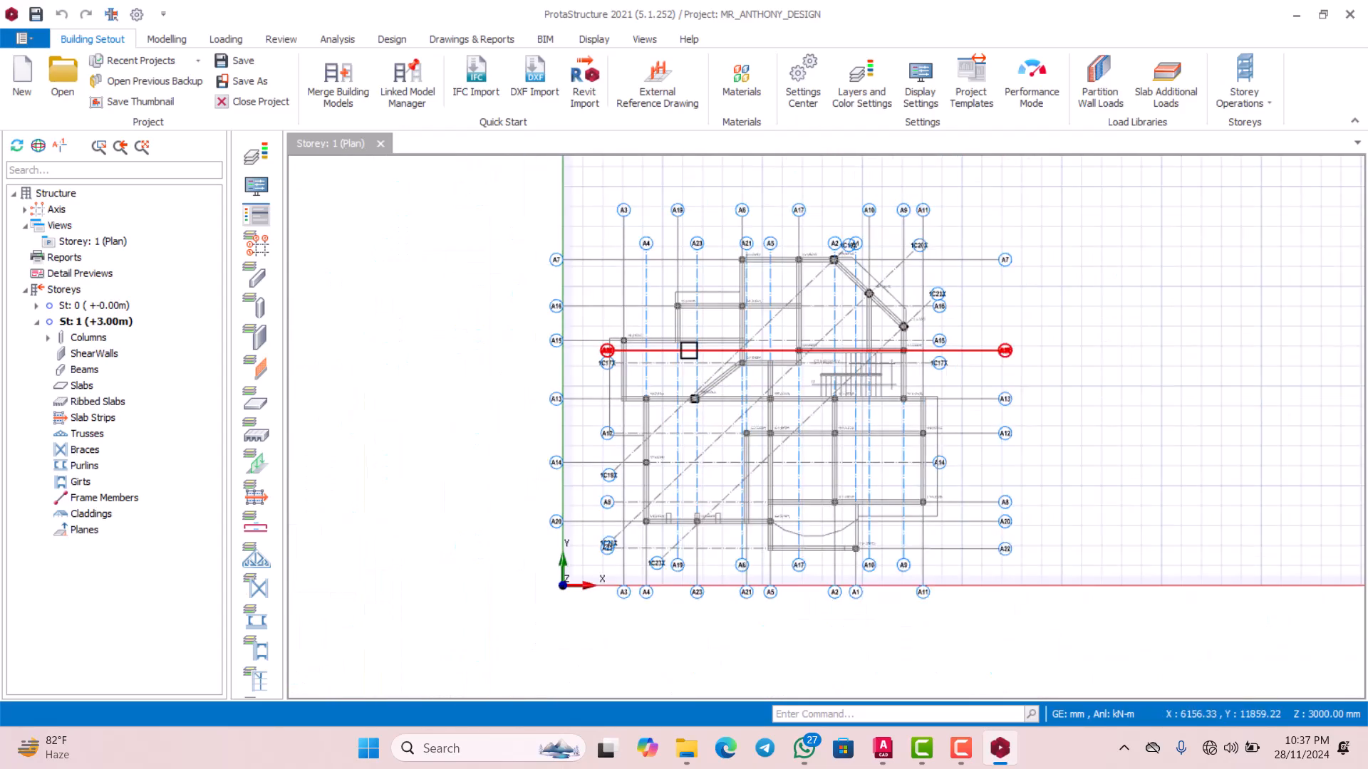
scroll(687, 351, up, 2)
scroll(687, 447, up, 3)
scroll(668, 454, down, 3)
scroll(665, 391, up, 4)
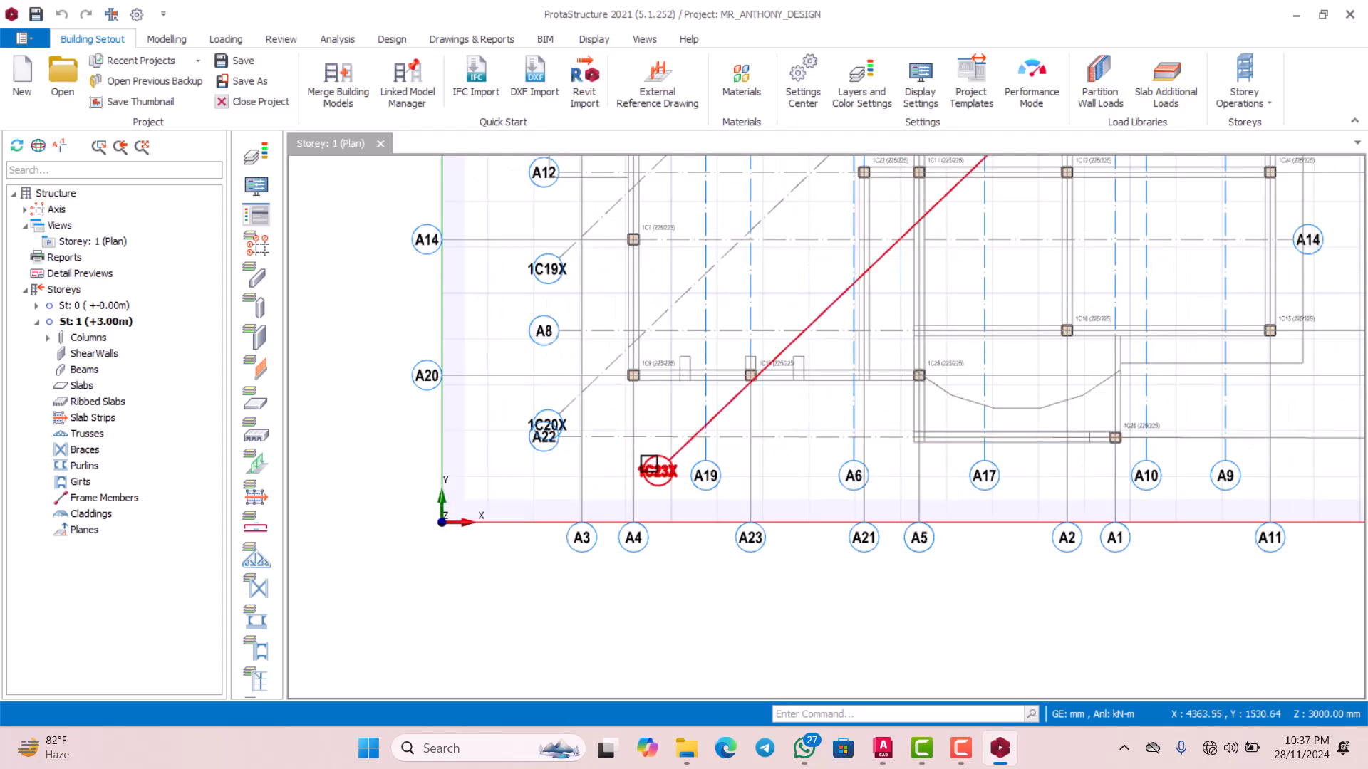
scroll(666, 484, down, 5)
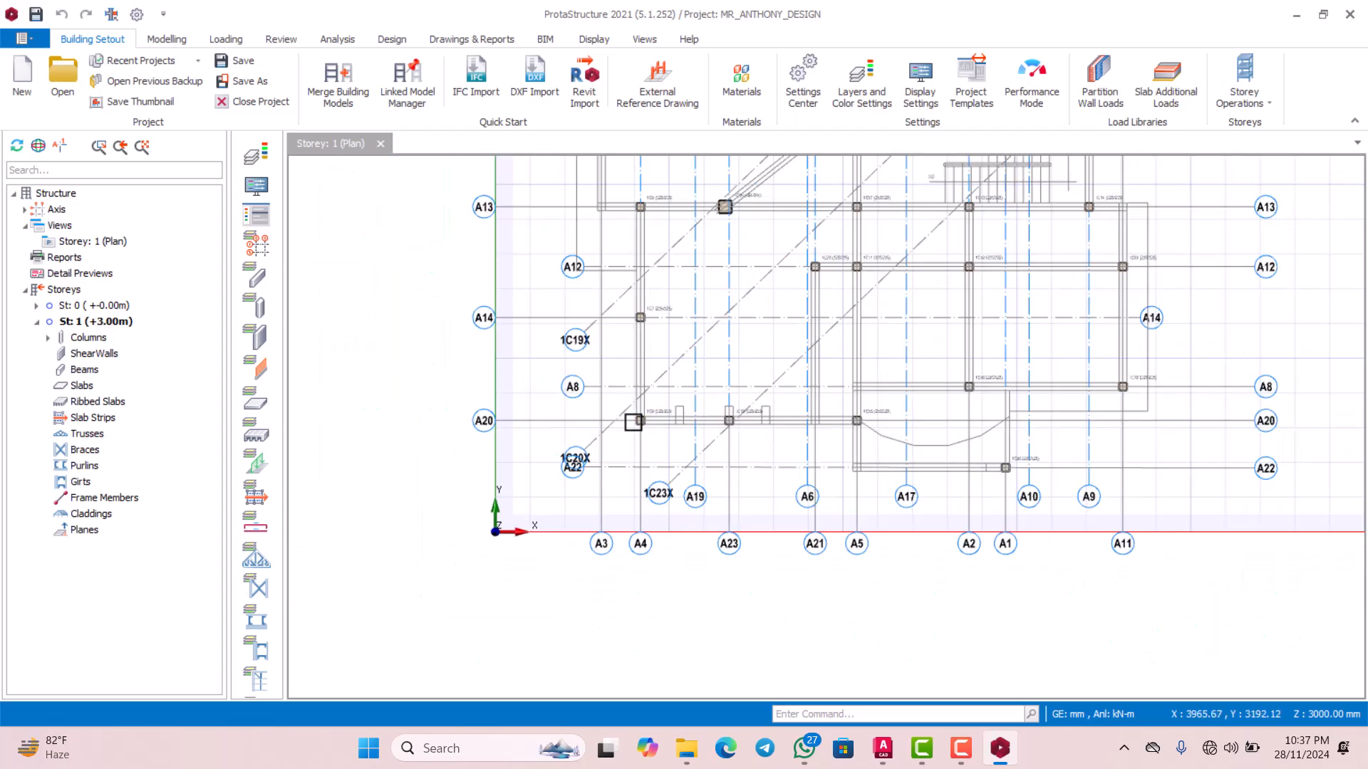
scroll(648, 327, down, 2)
scroll(641, 335, up, 3)
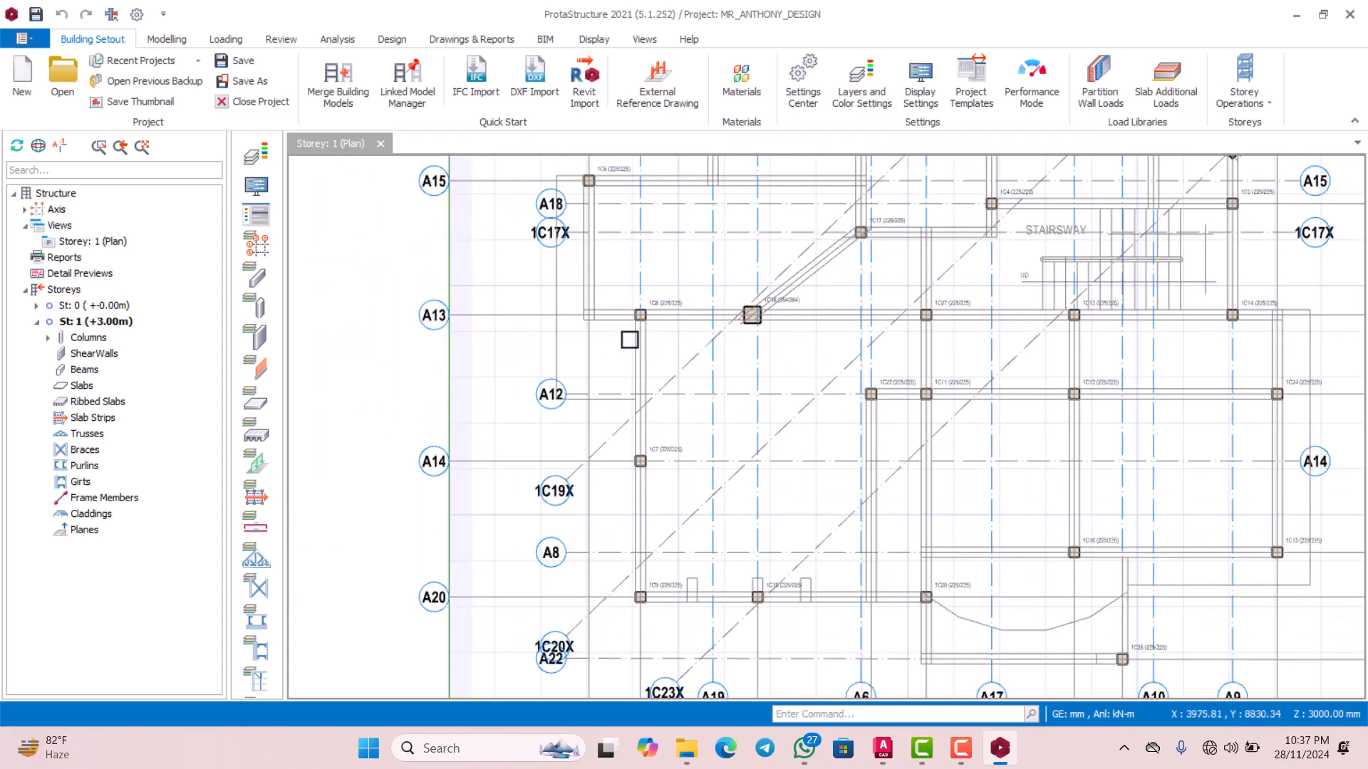
scroll(629, 339, down, 3)
scroll(616, 490, up, 4)
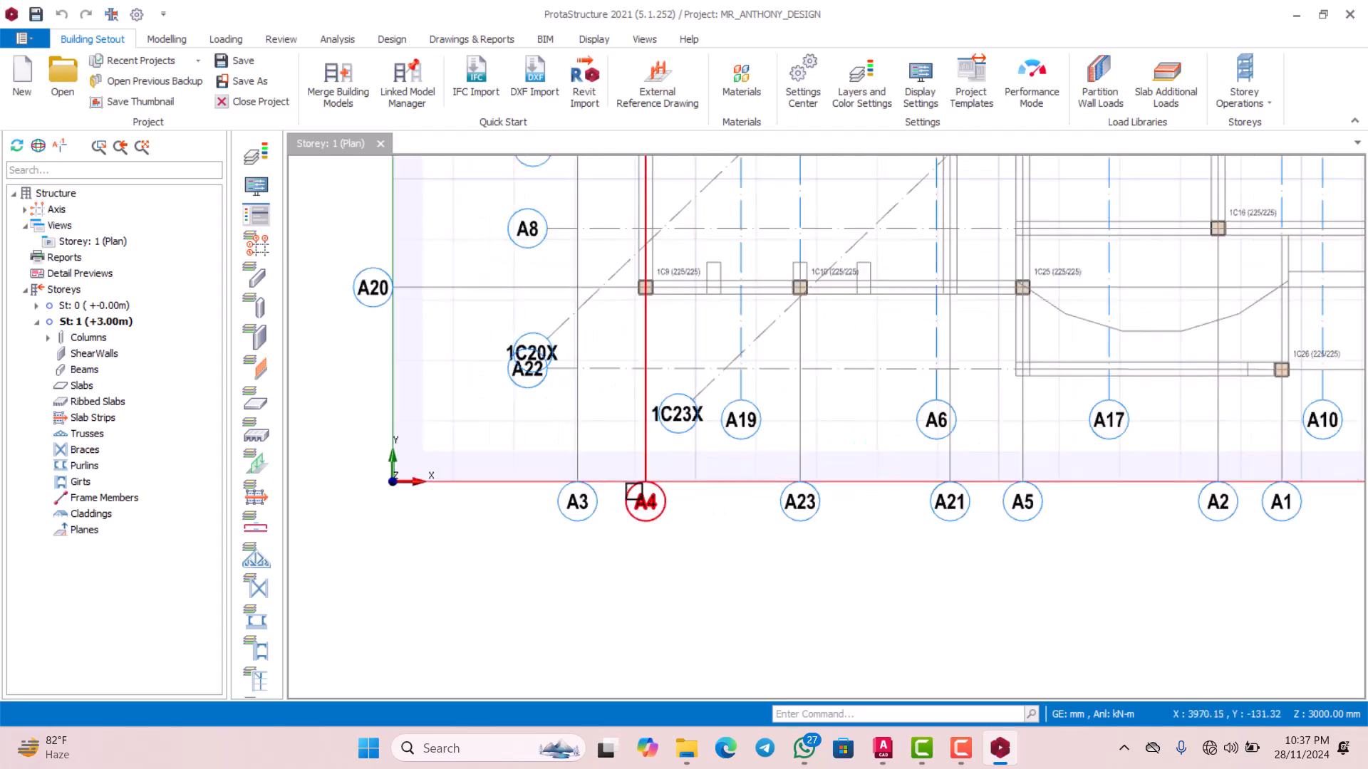
scroll(620, 436, down, 2)
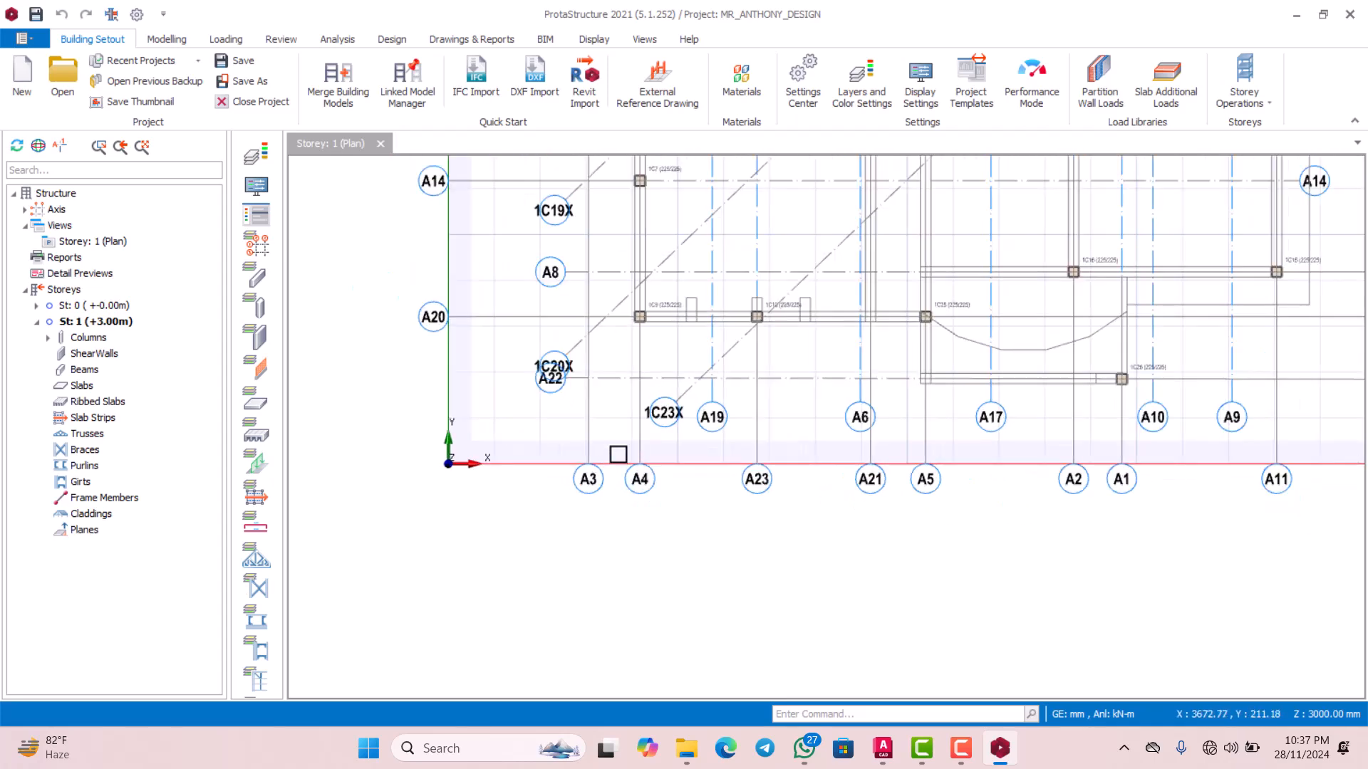
scroll(626, 440, down, 1)
scroll(618, 460, up, 2)
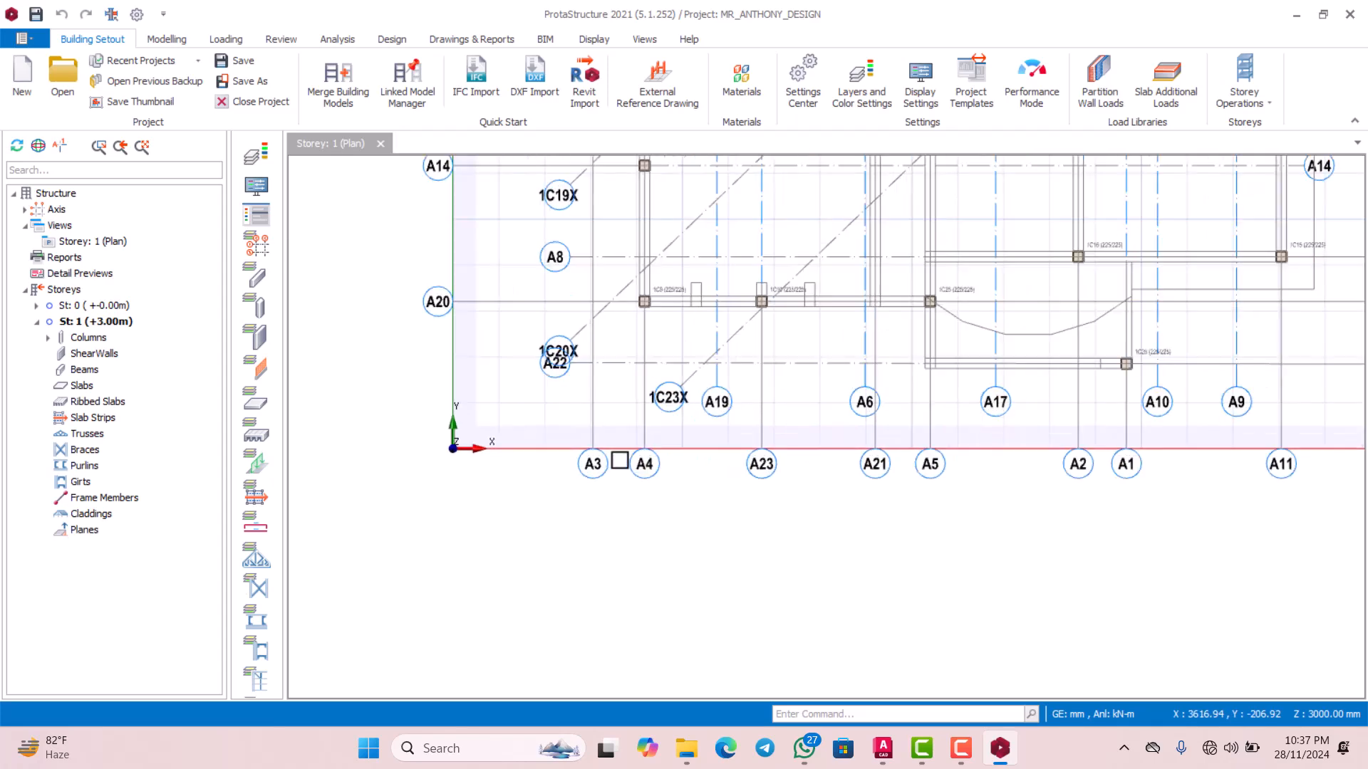
scroll(603, 464, down, 2)
scroll(592, 330, down, 1)
scroll(622, 335, up, 1)
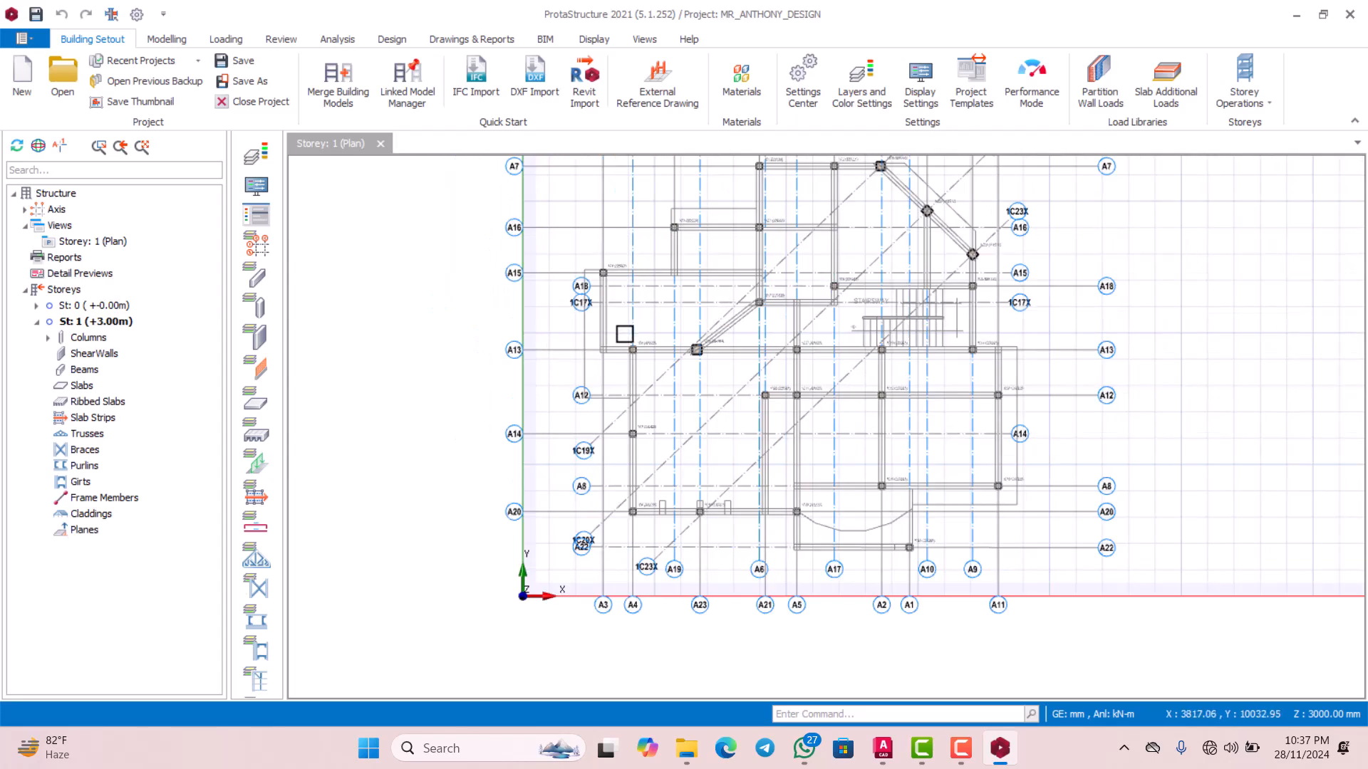
scroll(618, 373, down, 3)
scroll(621, 342, up, 2)
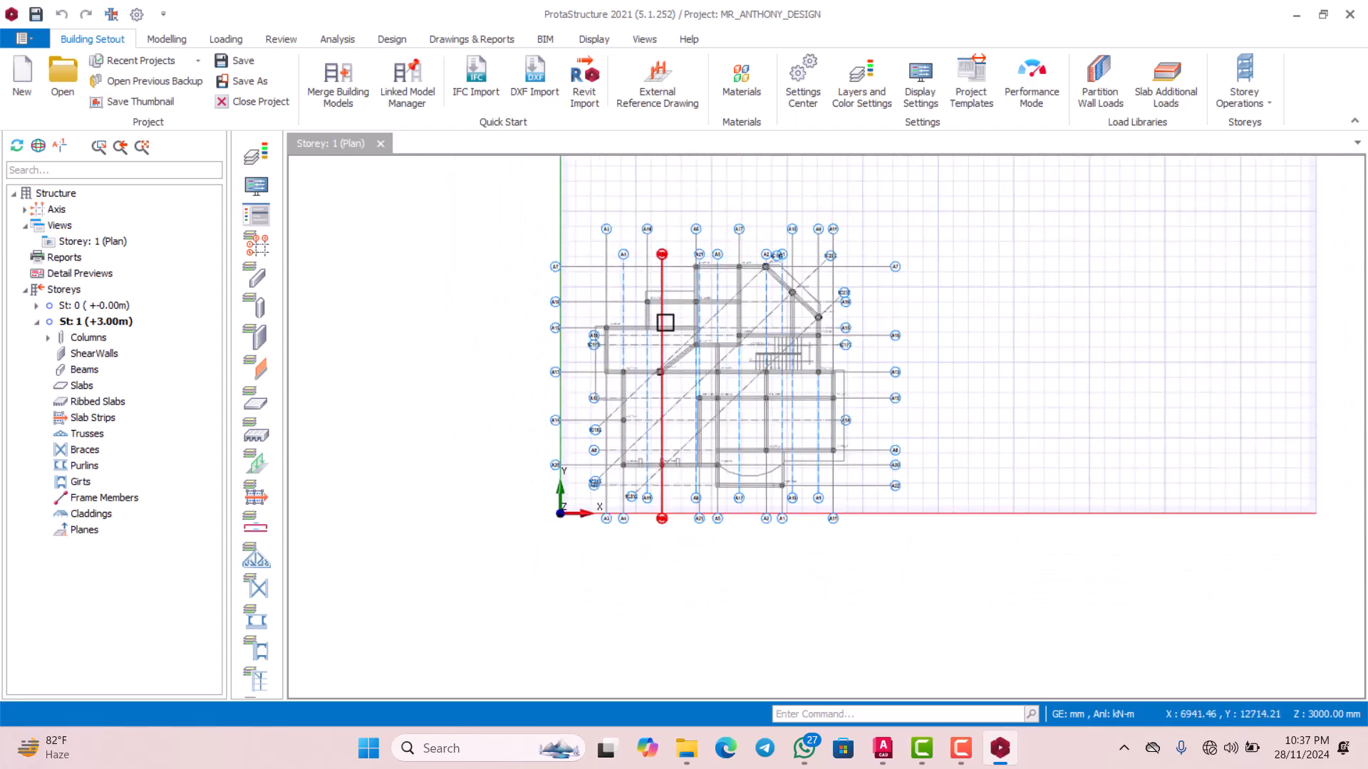
Stretch axis A4 at its upper end to about the level of the A3 and A19 bubbles
scroll(645, 307, up, 3)
scroll(628, 285, up, 3)
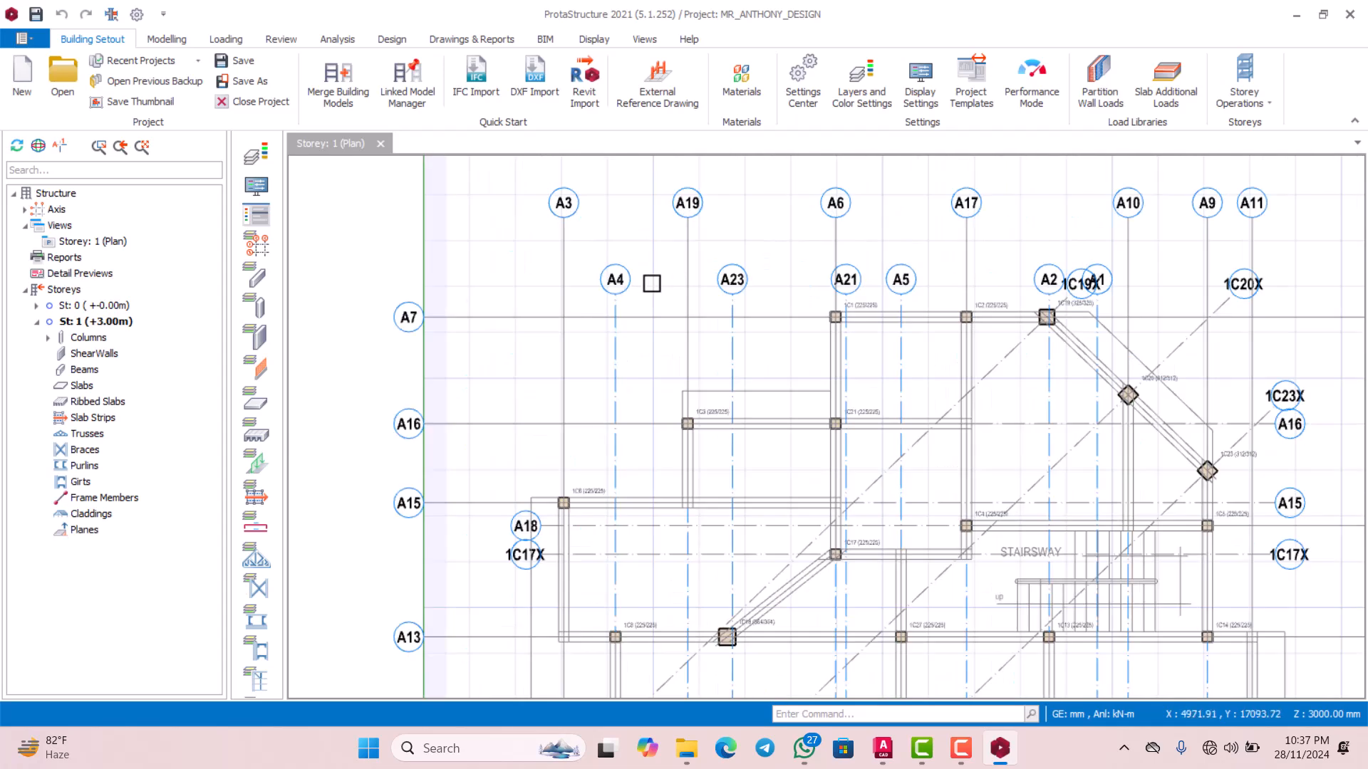
click(632, 277)
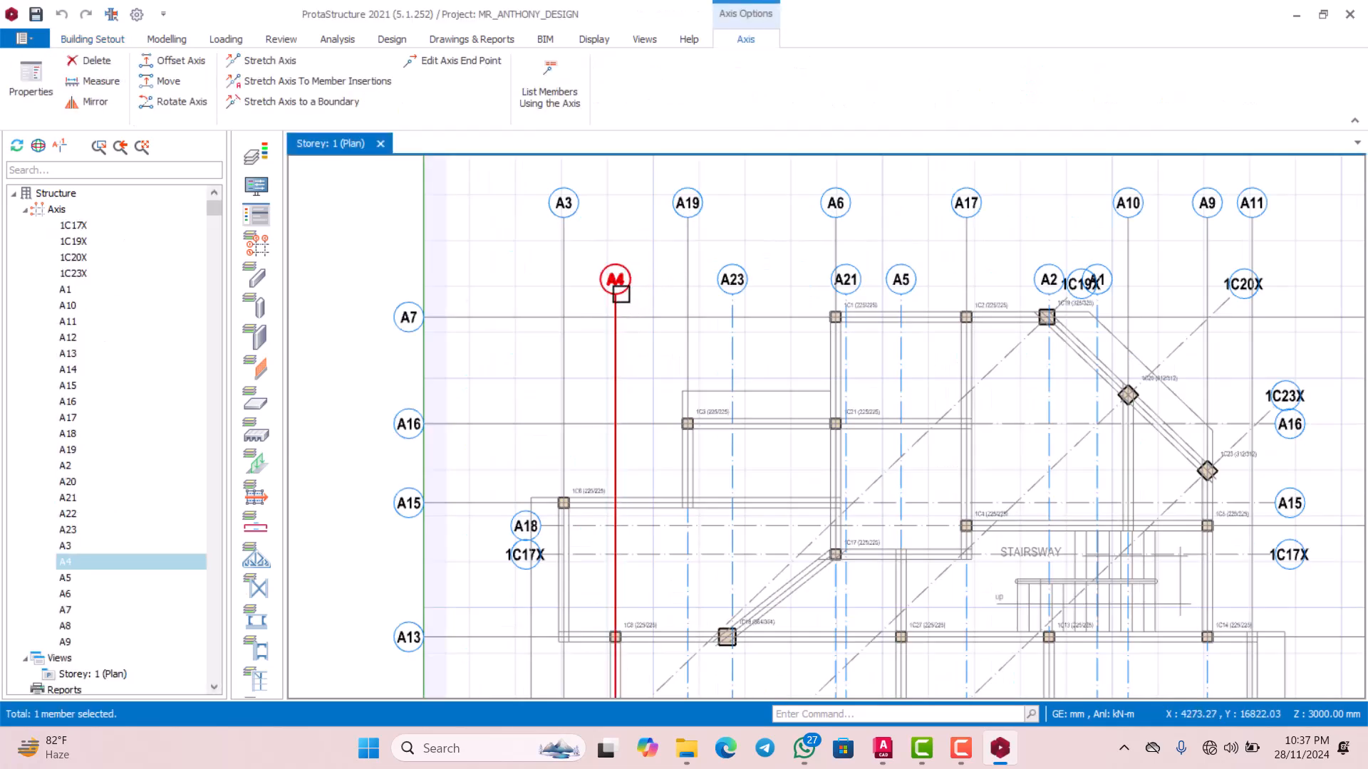
right_click(619, 295)
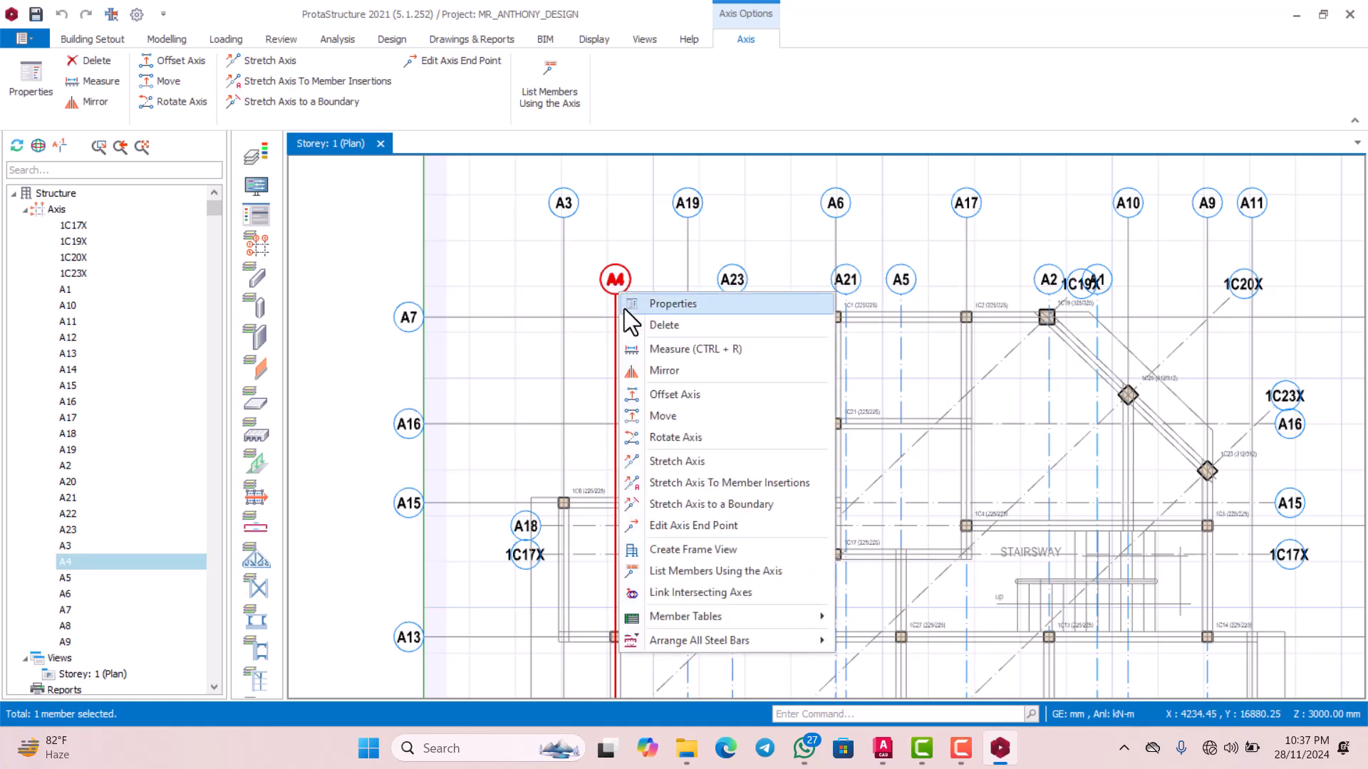
click(662, 438)
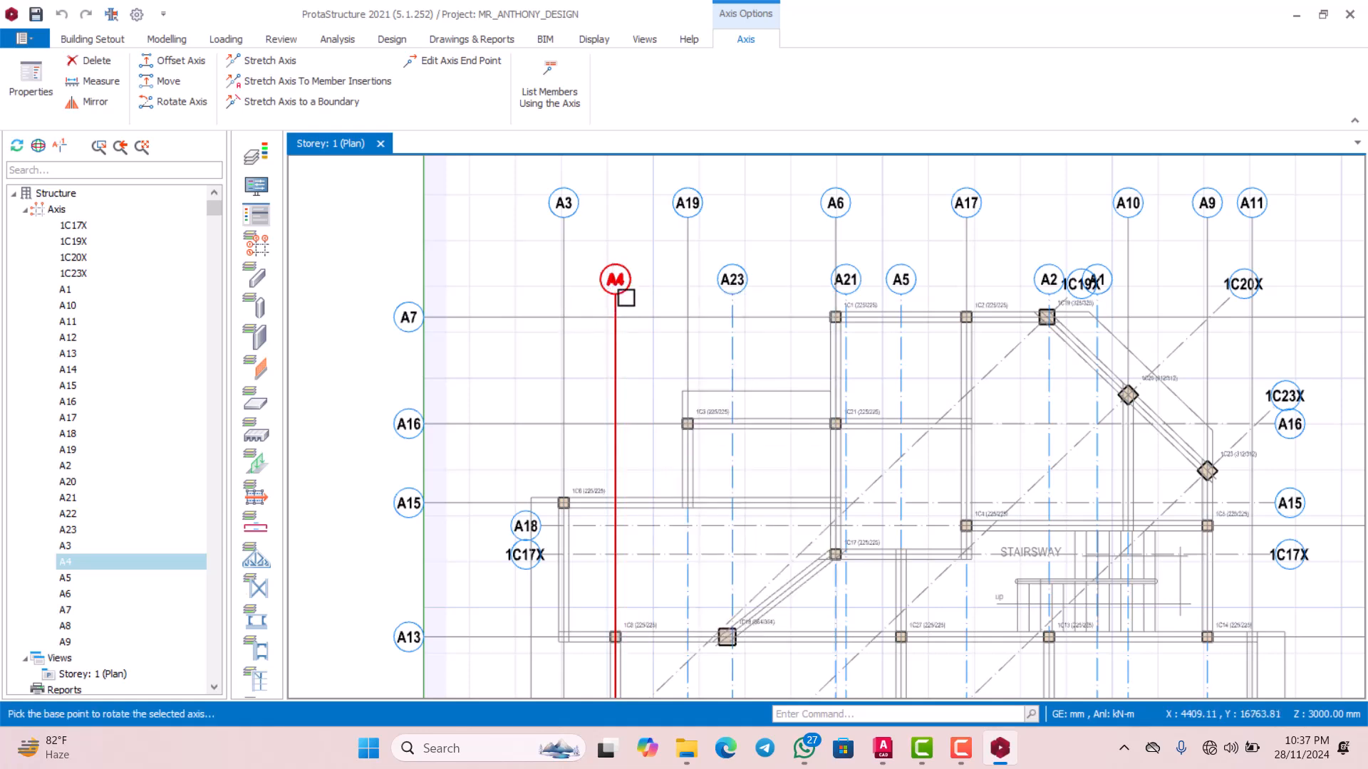
right_click(621, 296)
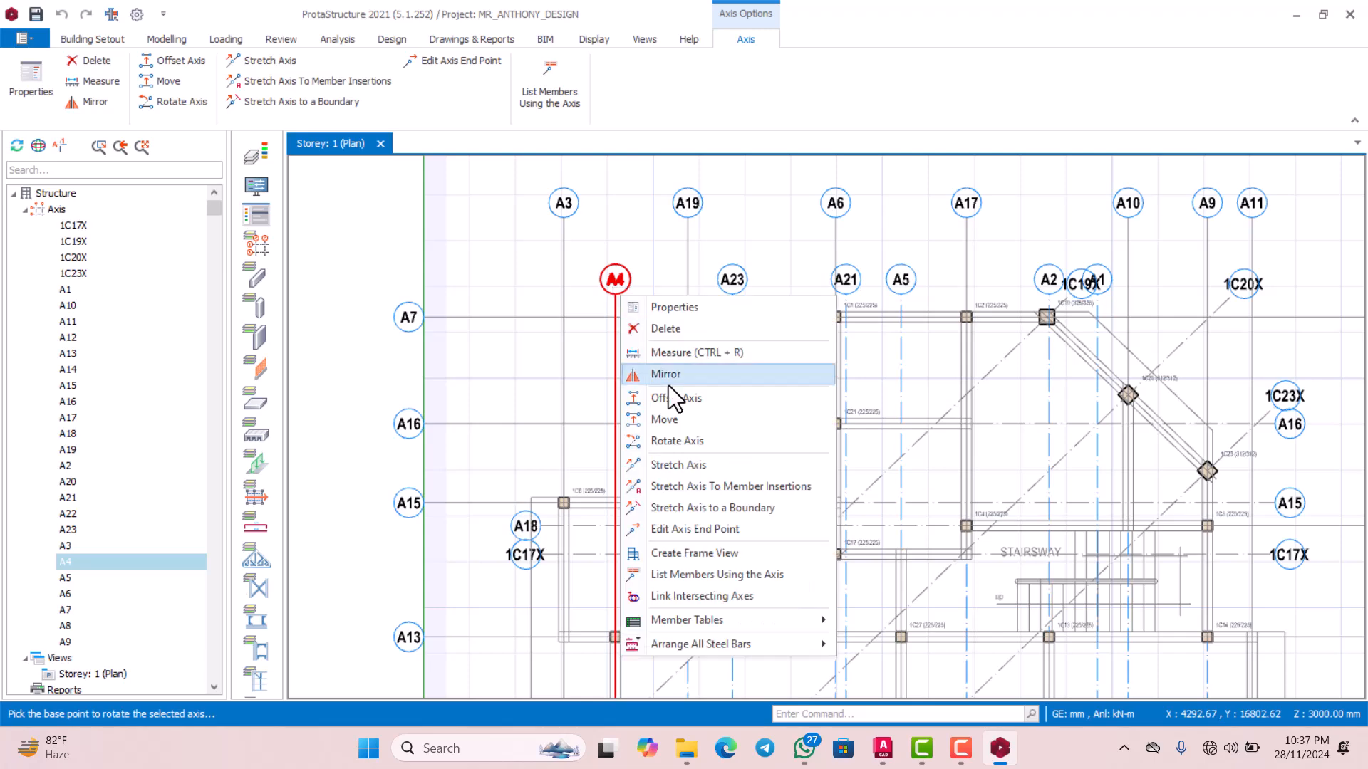
click(675, 463)
scroll(628, 309, down, 1)
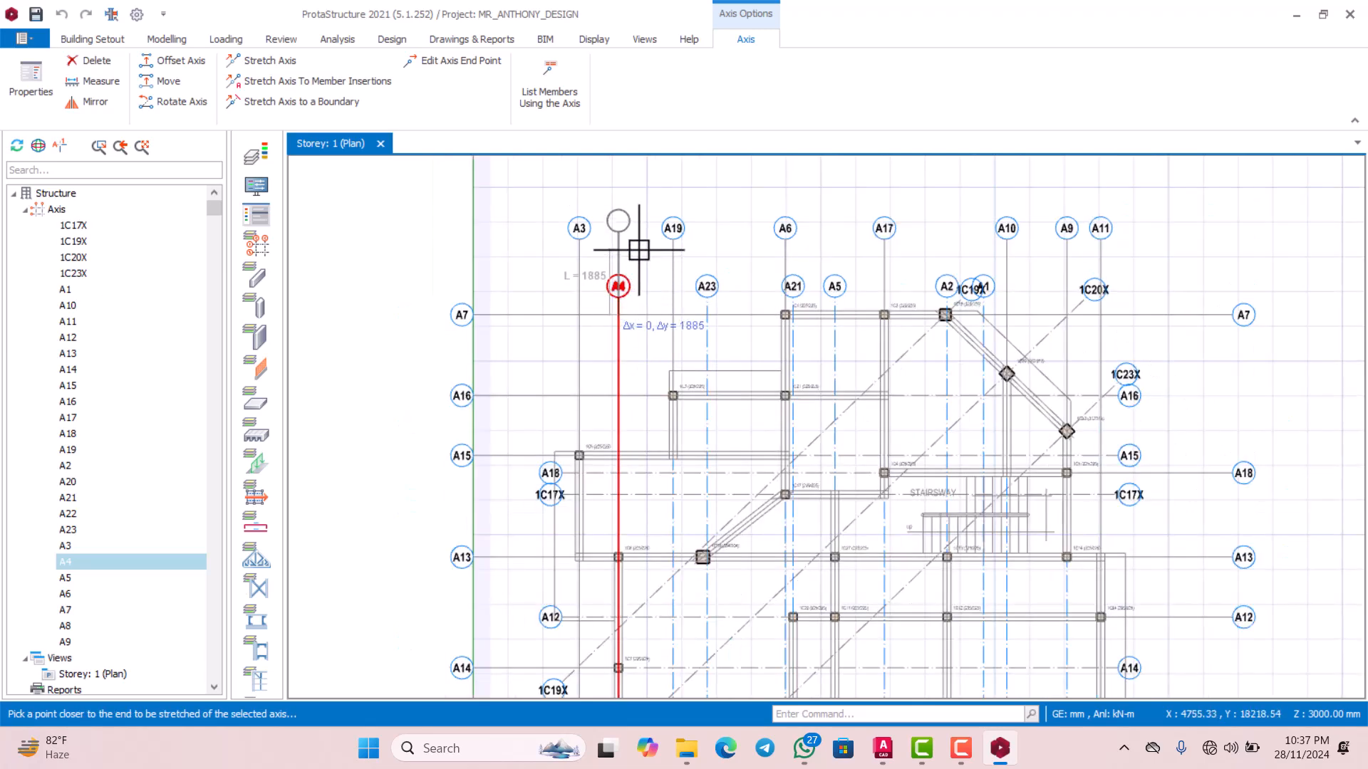
click(635, 267)
scroll(675, 296, down, 2)
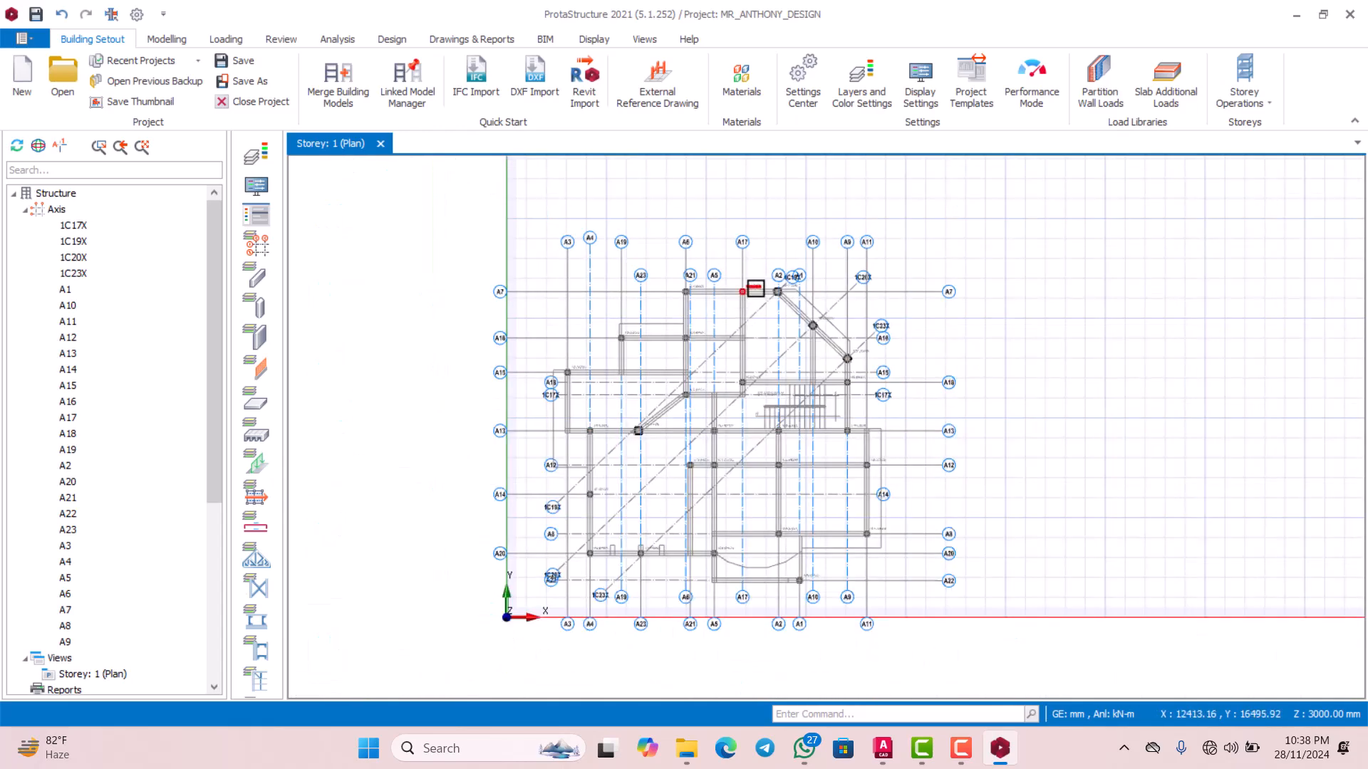
Inspect the columns on the diagonal walls, around the stairway and along axes A20 and A22 against the reference drawing
scroll(769, 289, up, 5)
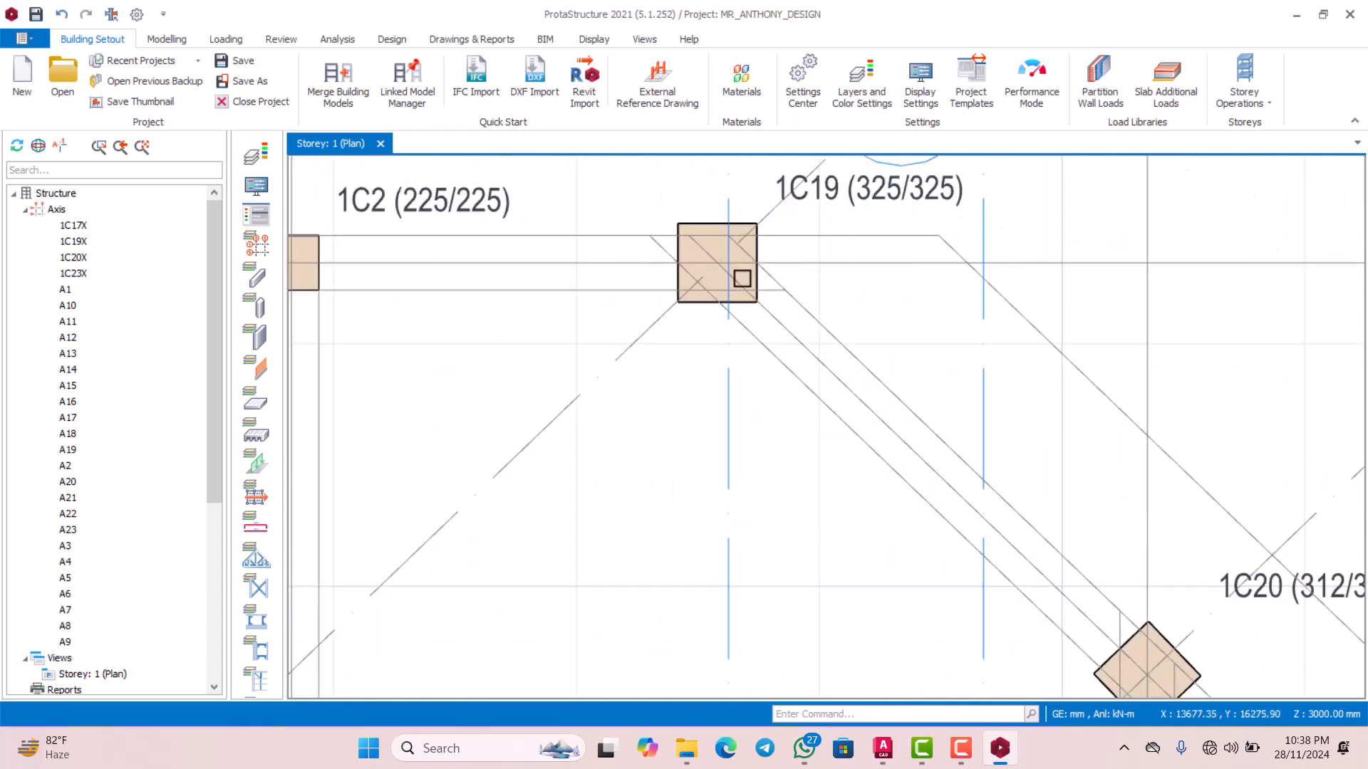
scroll(742, 278, down, 5)
scroll(864, 373, up, 4)
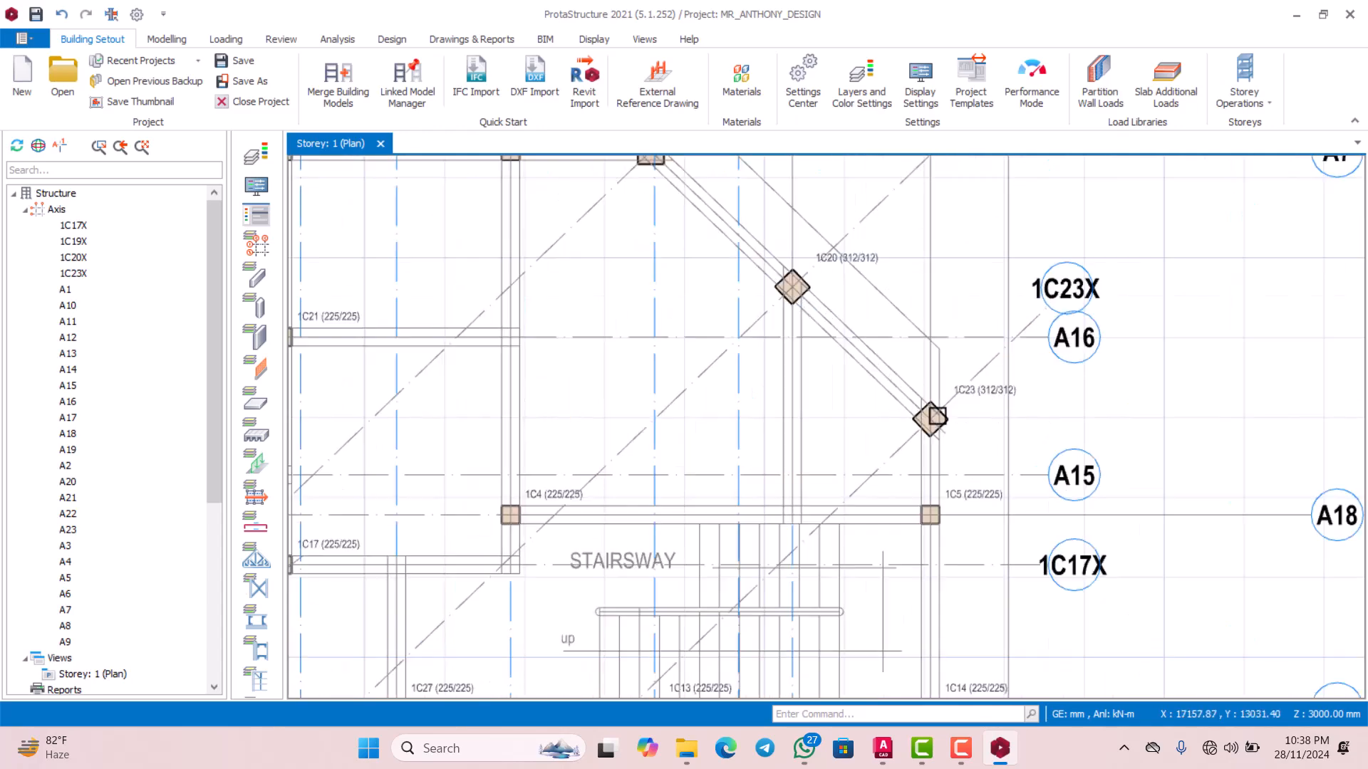
scroll(937, 417, up, 2)
scroll(888, 323, down, 5)
scroll(894, 342, up, 5)
scroll(888, 360, down, 5)
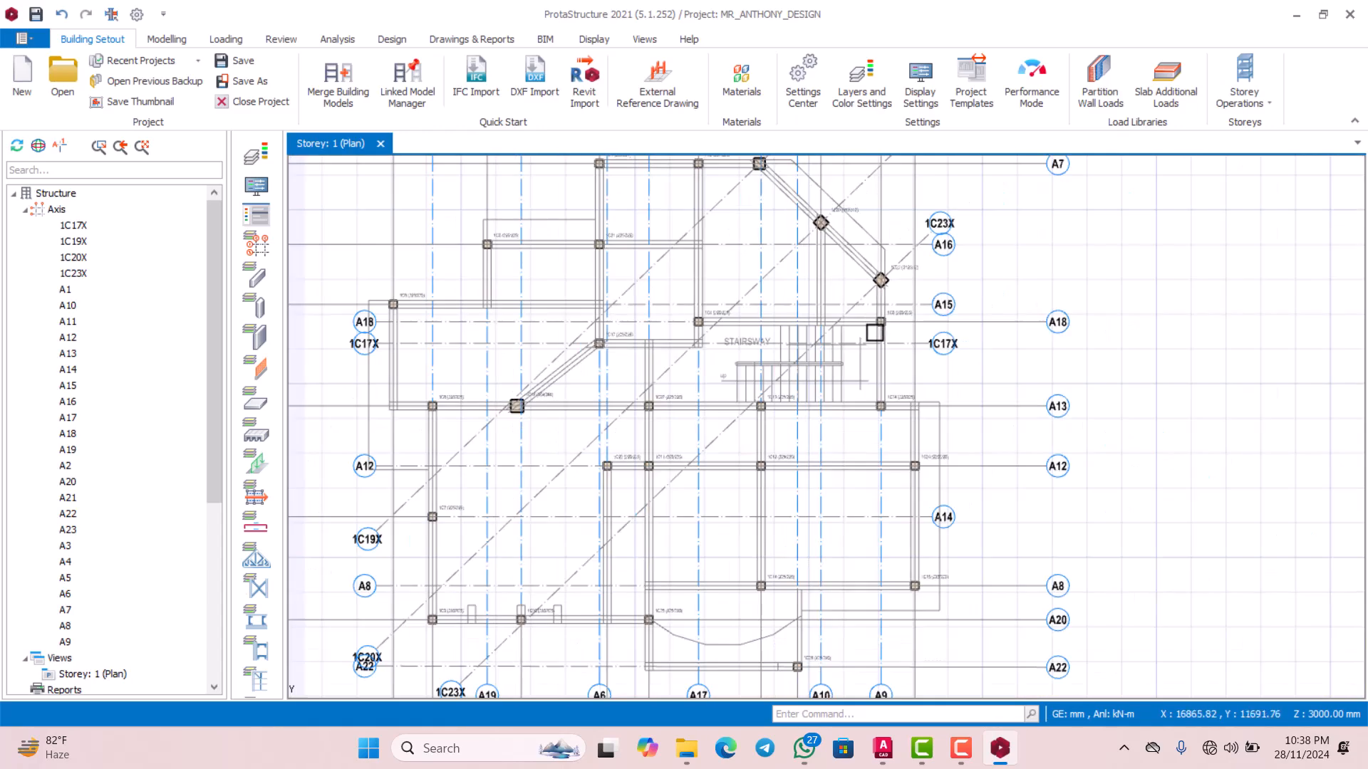
scroll(875, 333, up, 5)
scroll(876, 327, down, 4)
scroll(891, 397, up, 3)
scroll(797, 353, down, 7)
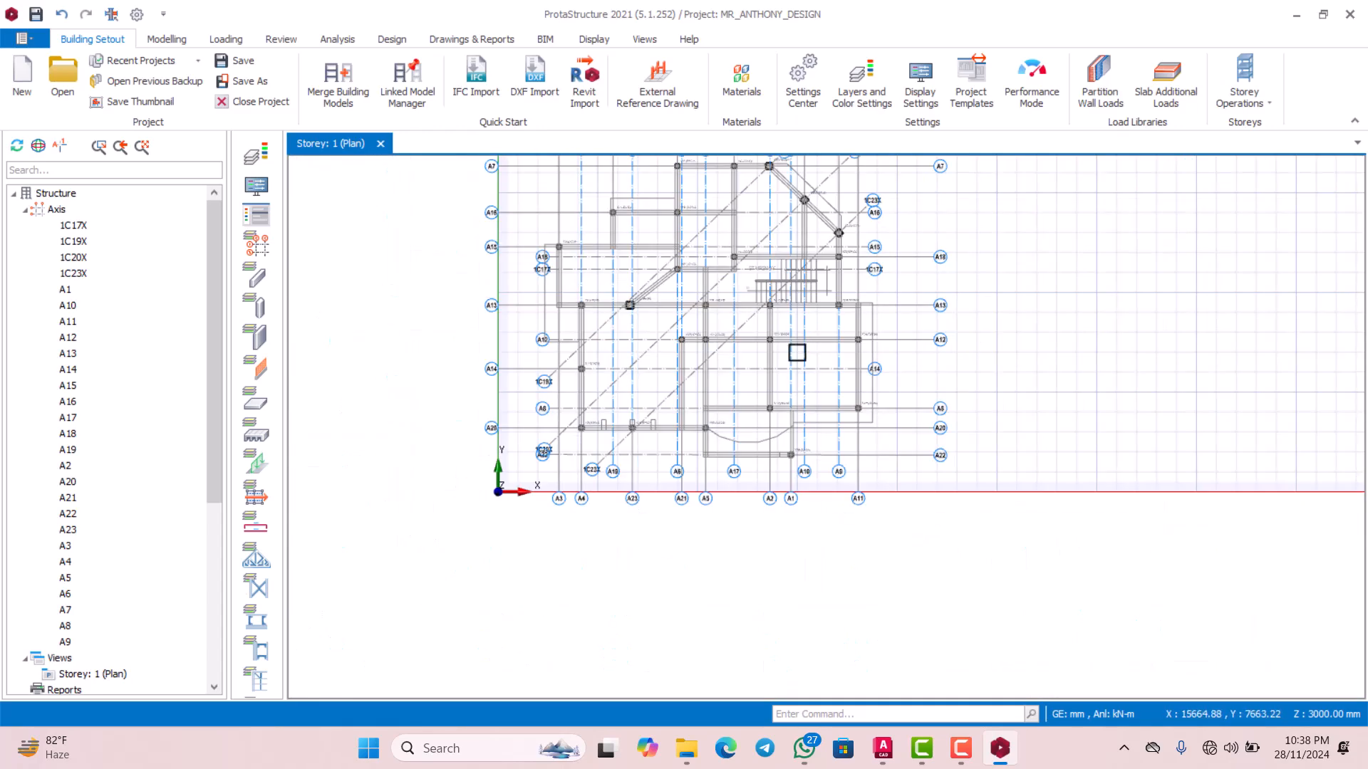
scroll(797, 353, up, 5)
scroll(690, 418, down, 1)
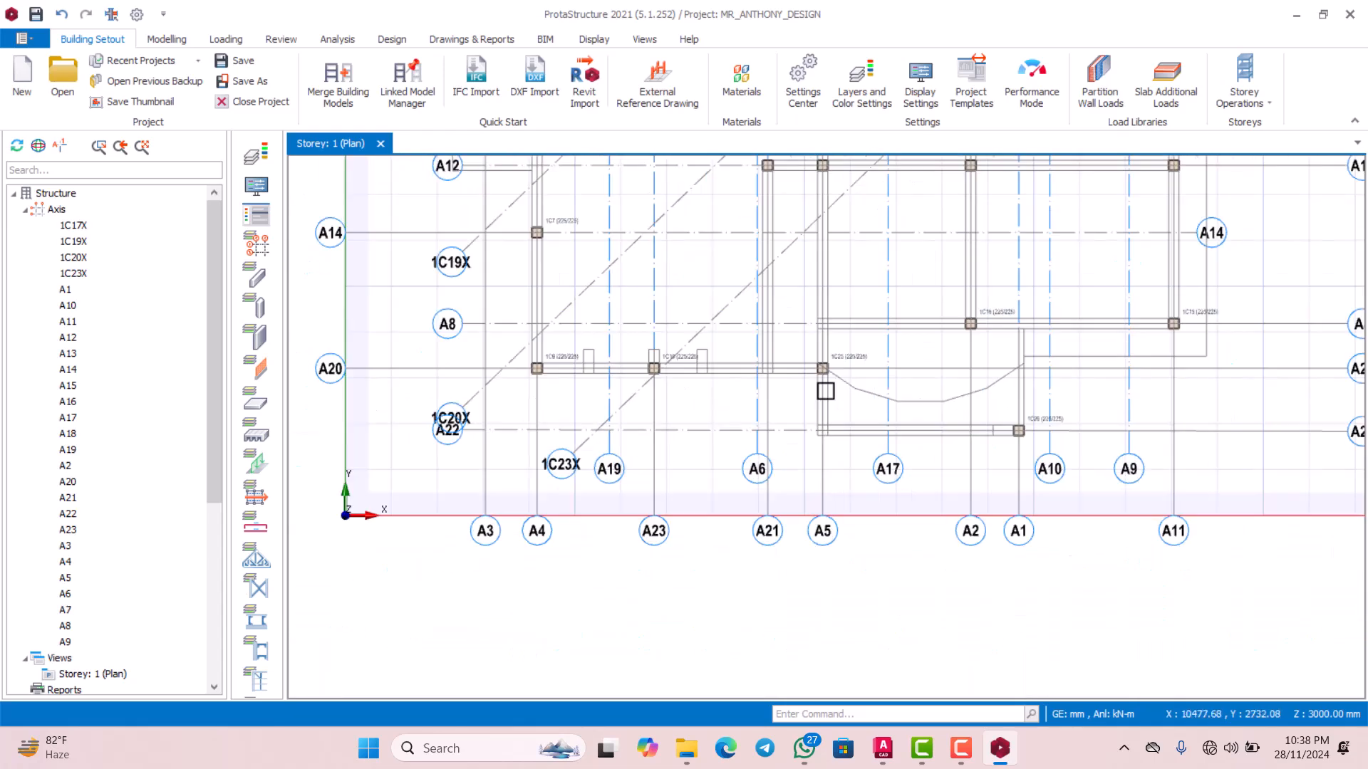
scroll(824, 388, up, 2)
scroll(812, 367, down, 7)
scroll(757, 406, up, 5)
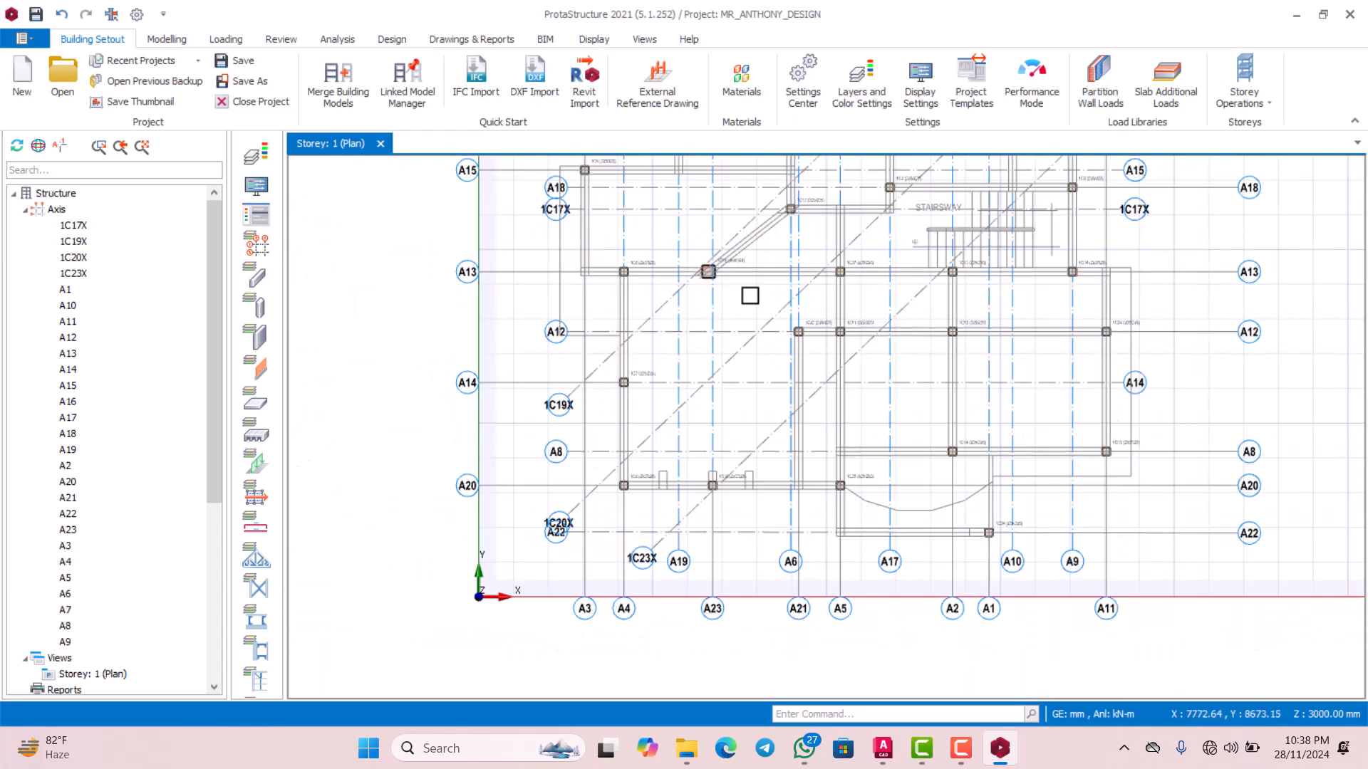
scroll(749, 295, down, 3)
scroll(733, 235, up, 6)
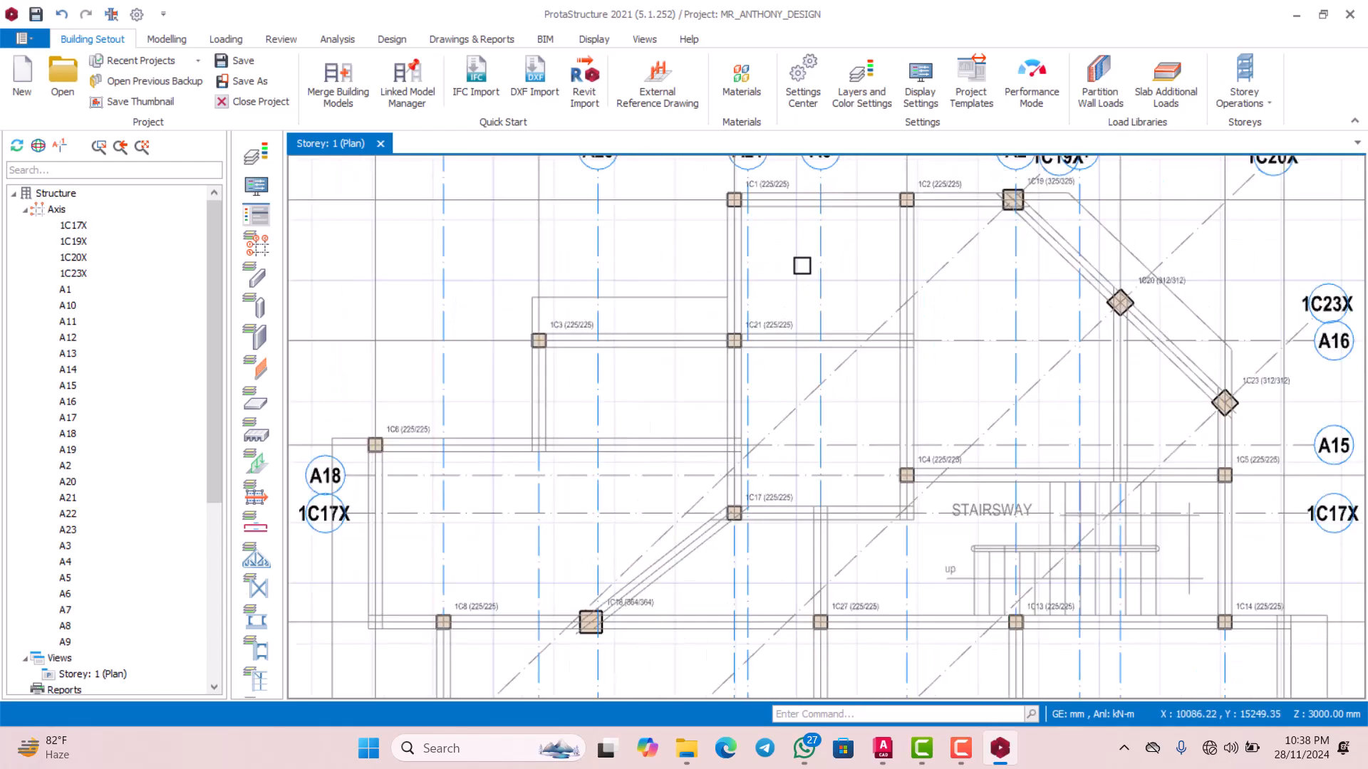
scroll(740, 314, down, 2)
scroll(794, 276, up, 2)
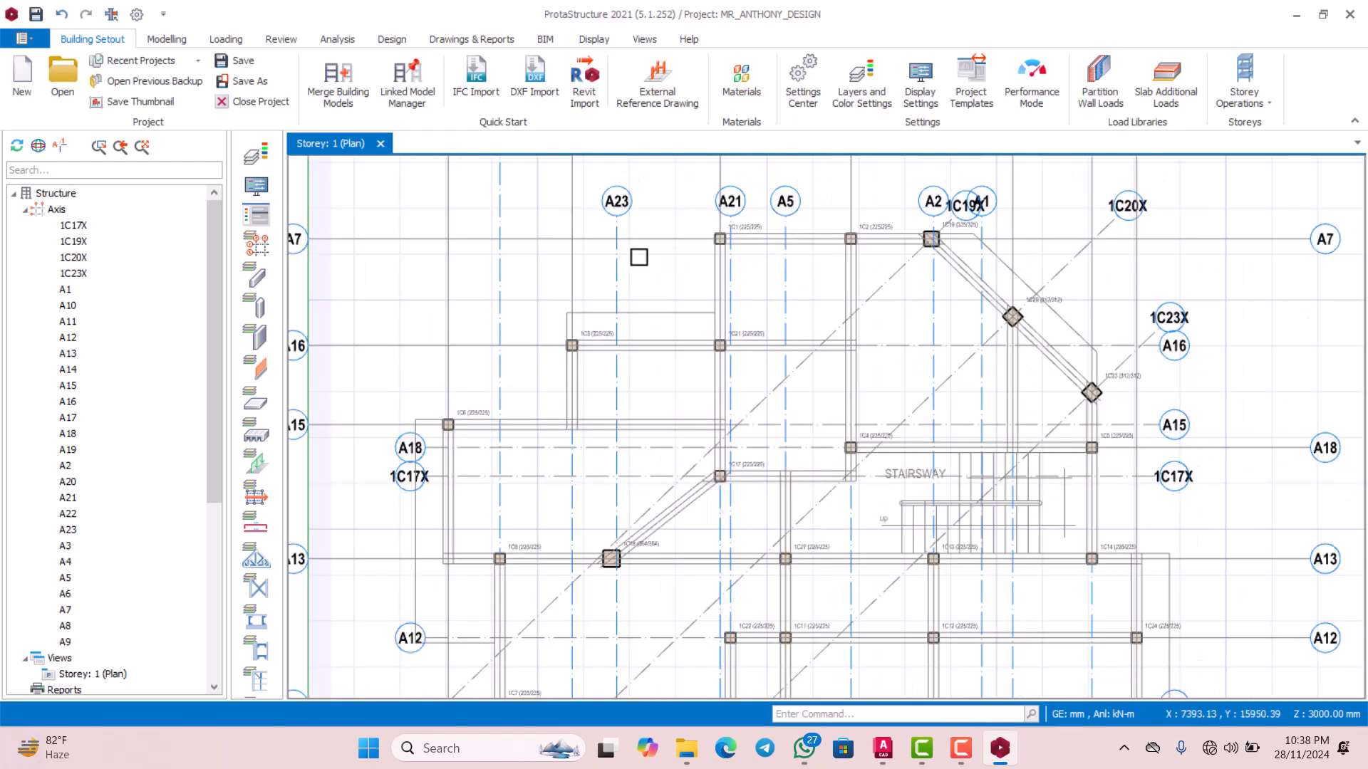
scroll(759, 269, down, 2)
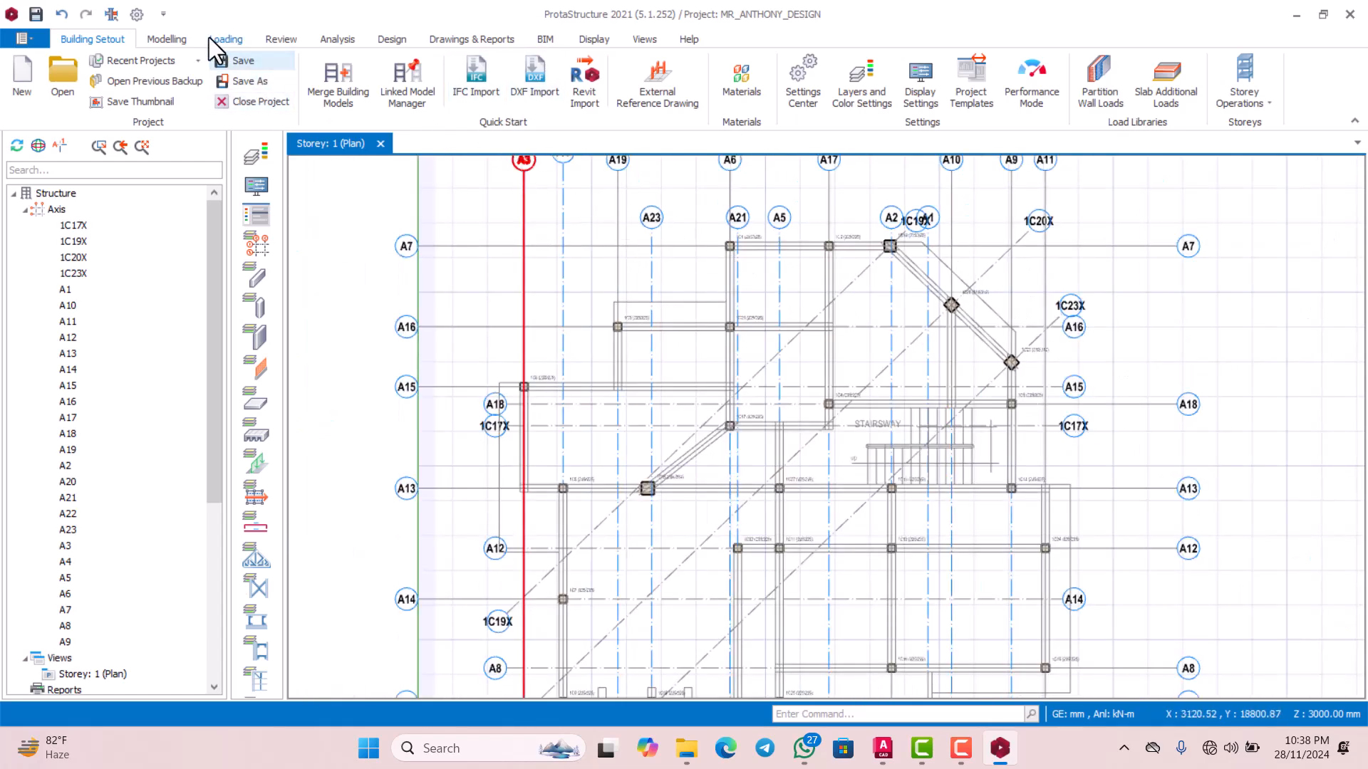
Start inserting normal beams with a width b of 225 mm and a depth h of 450 mm
click(181, 41)
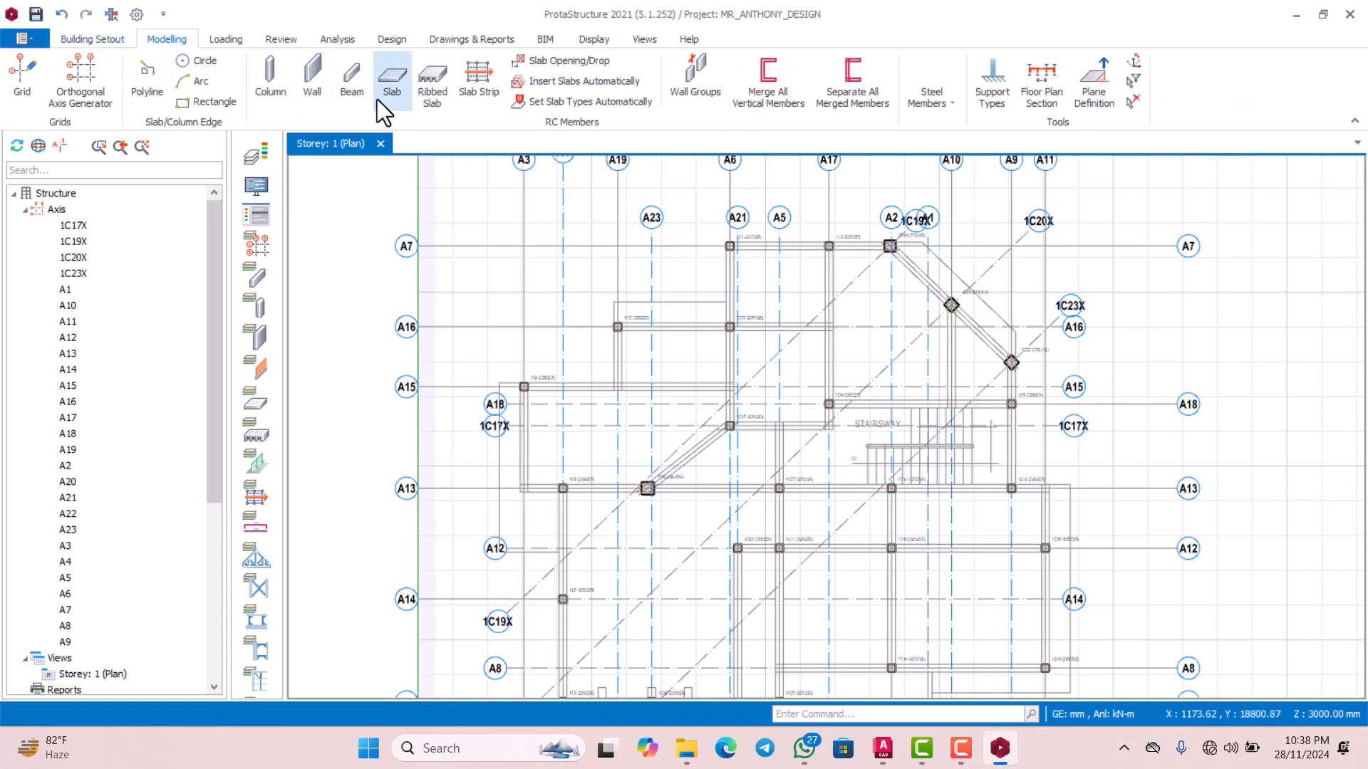
click(352, 87)
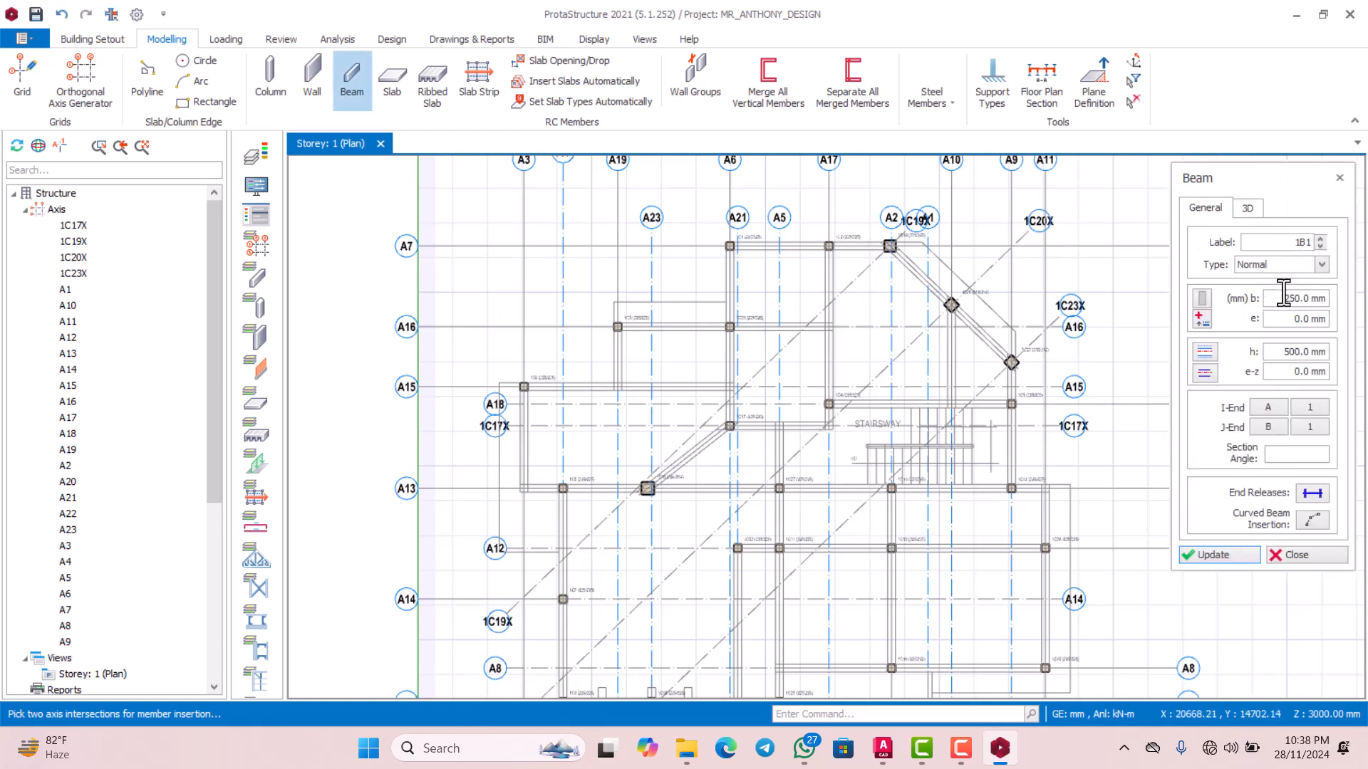
drag(1282, 299, 1312, 299)
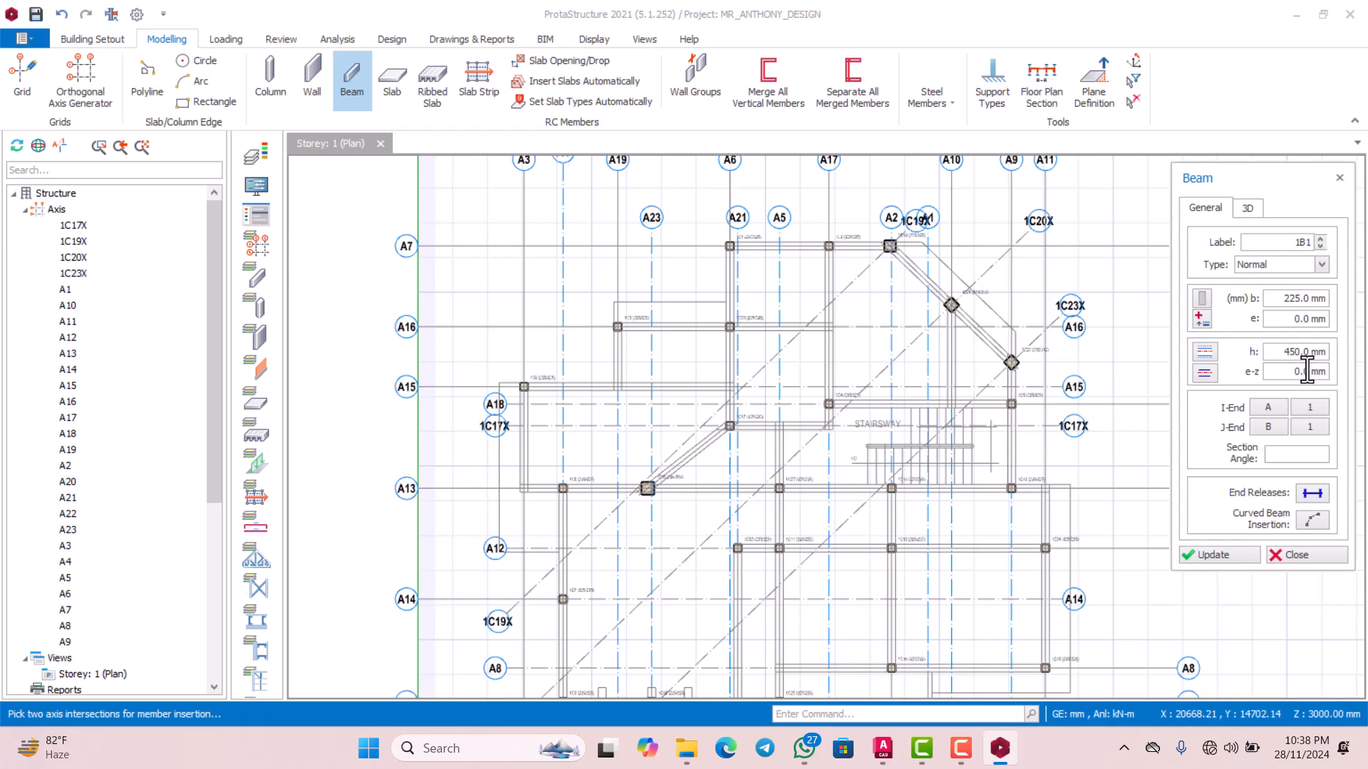
Place beams along axis A7 from column 1C1 through column 1C2 to column 1C19
scroll(959, 393, down, 3)
scroll(797, 293, up, 10)
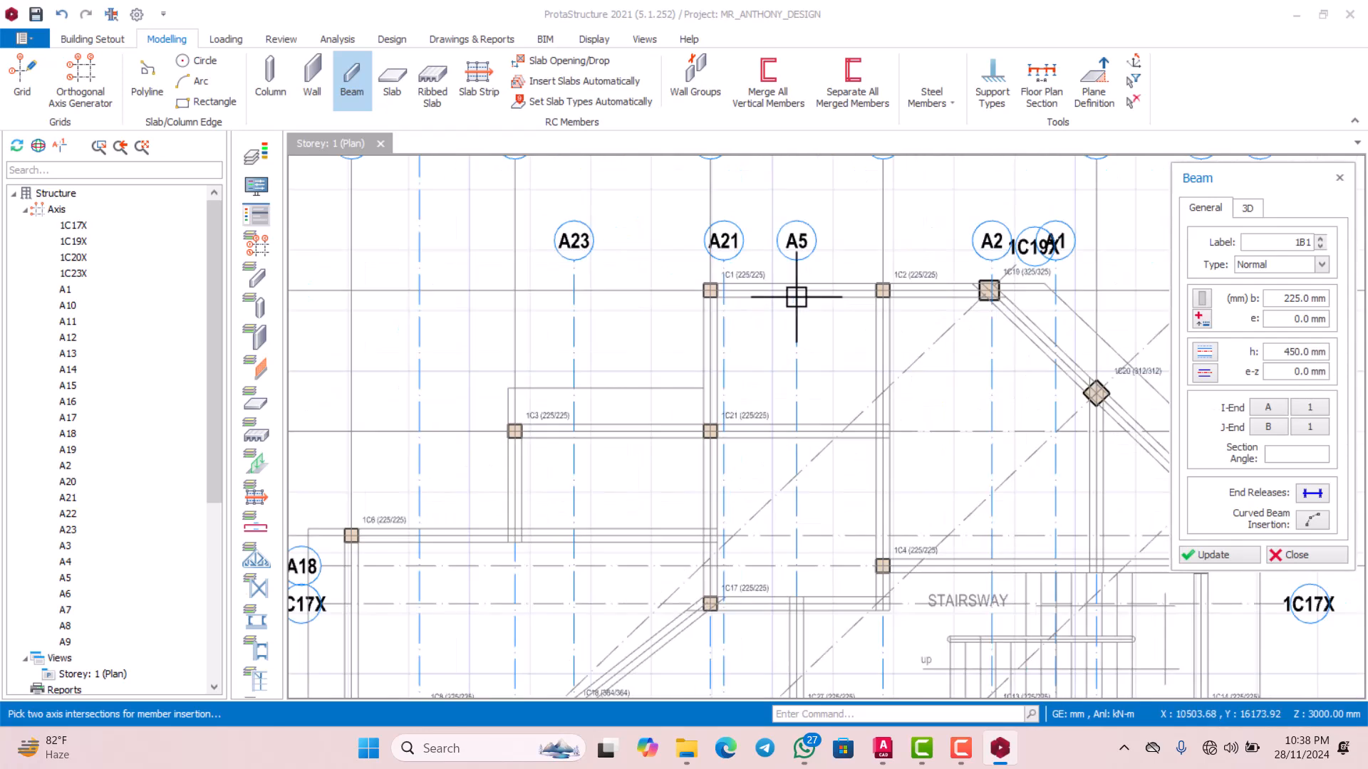
click(681, 288)
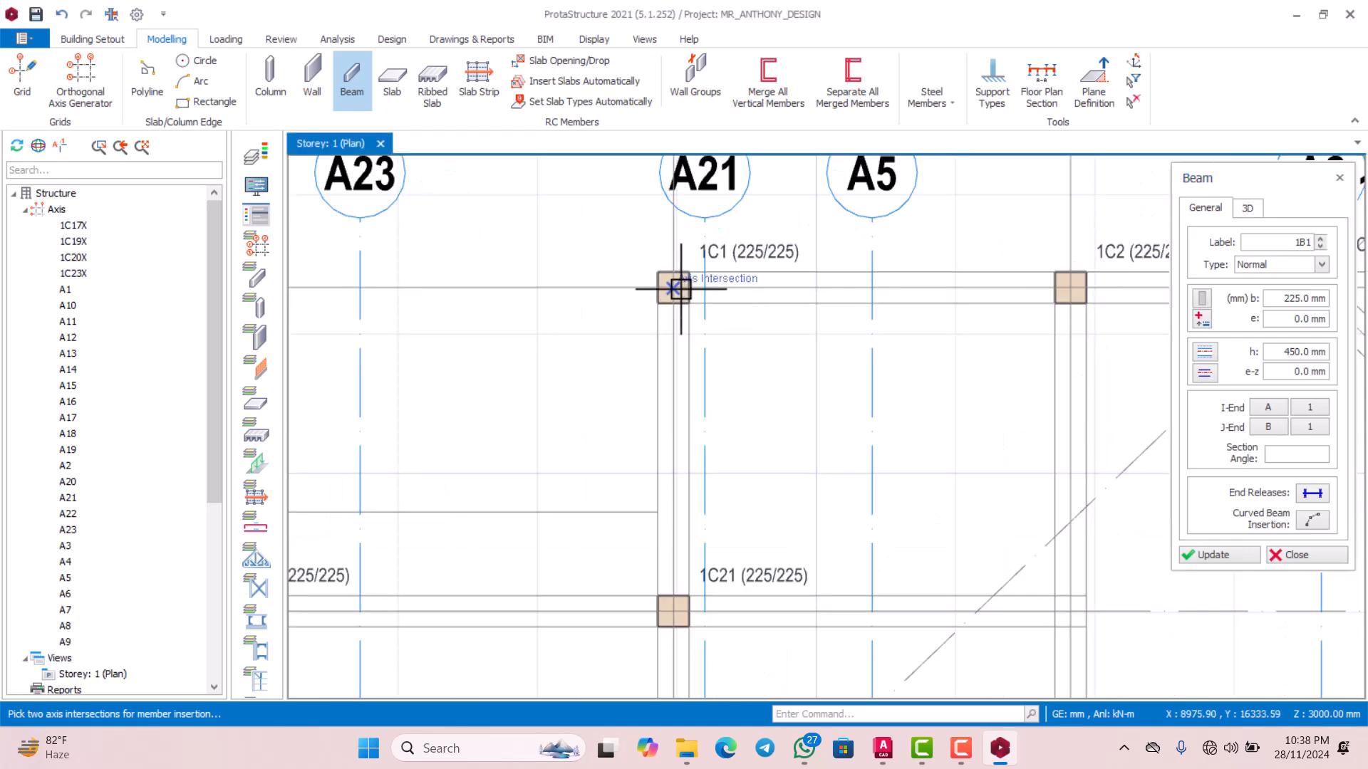
scroll(673, 290, down, 5)
scroll(787, 295, up, 3)
scroll(781, 296, up, 2)
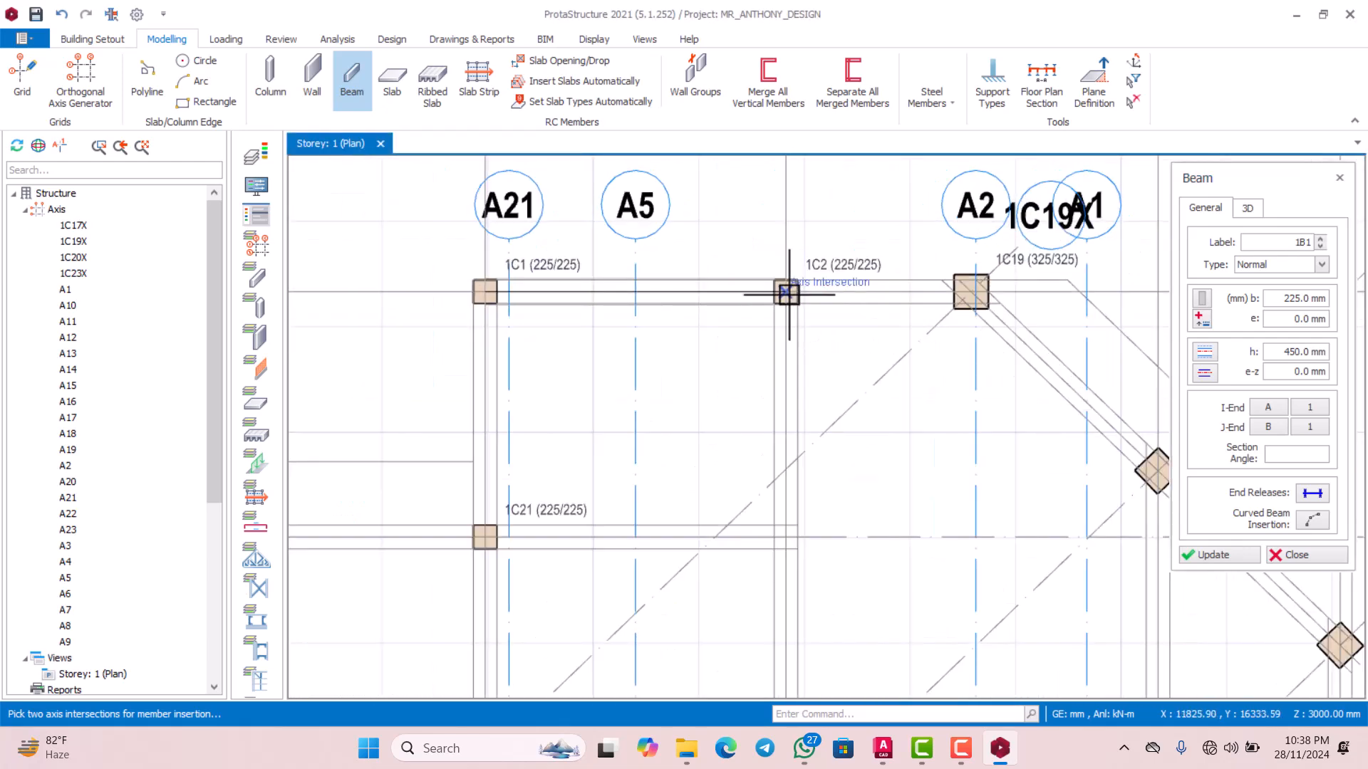
click(757, 296)
scroll(766, 296, down, 2)
scroll(910, 296, up, 4)
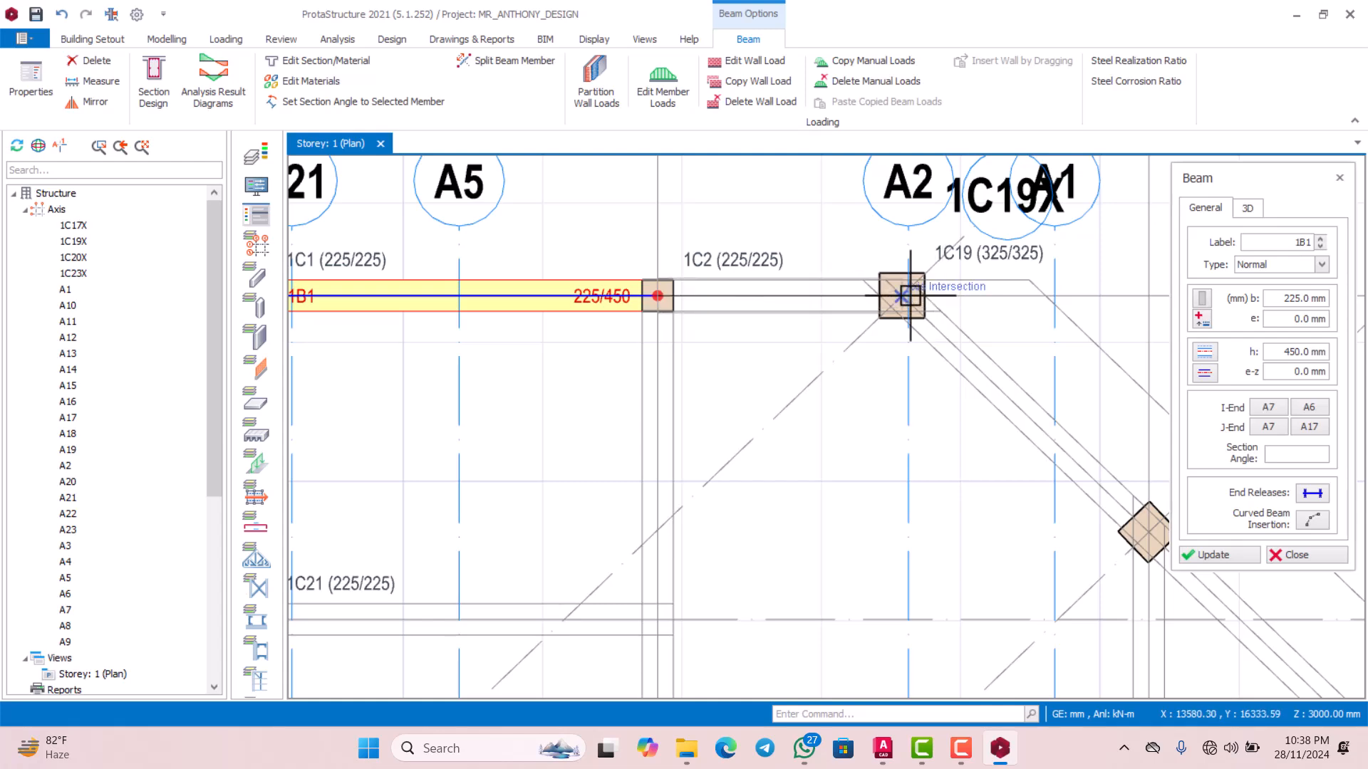
scroll(903, 294, up, 2)
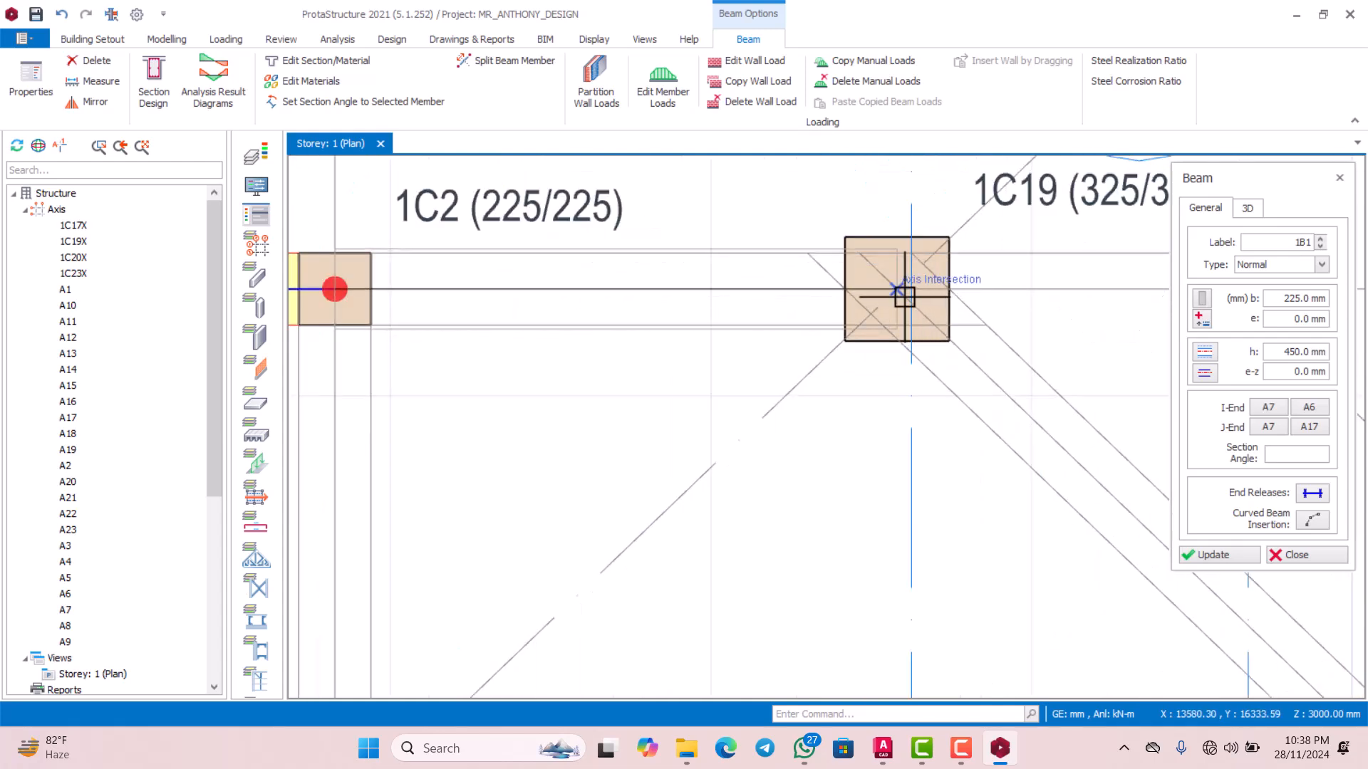
click(902, 294)
scroll(894, 289, down, 2)
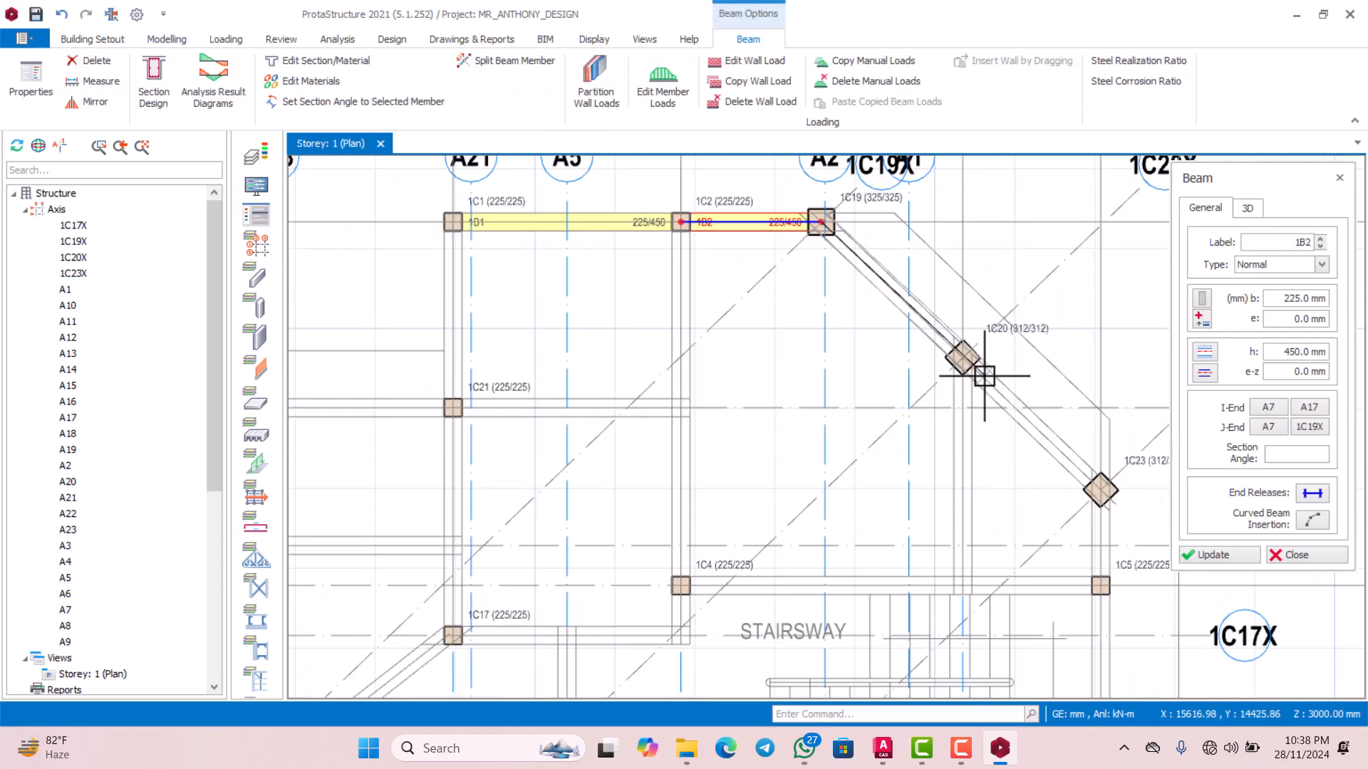
Continue the beams diagonally from column 1C19 through 1C20 to 1C23, and along axis A9 through 1C5 to 1C14
scroll(962, 352, down, 2)
scroll(1000, 388, up, 4)
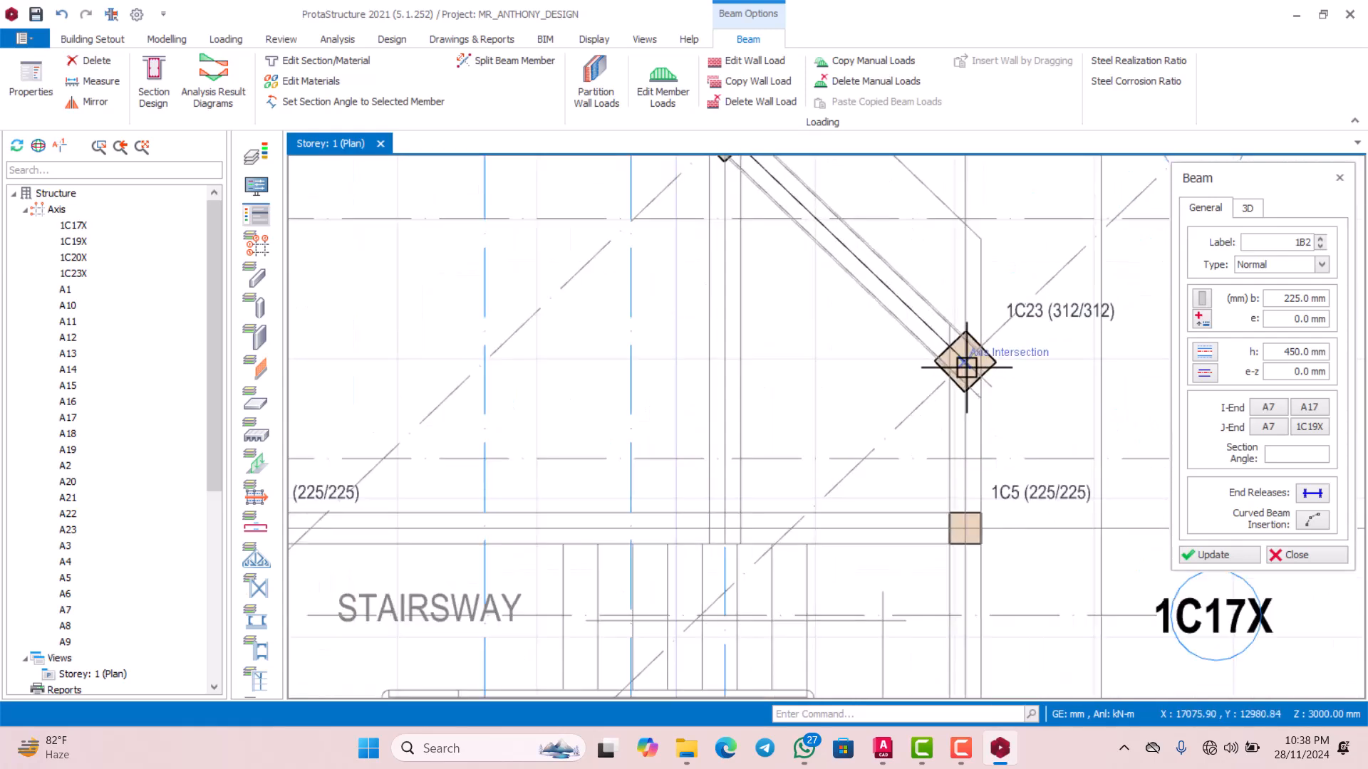
click(971, 378)
scroll(964, 361, down, 4)
scroll(964, 426, up, 4)
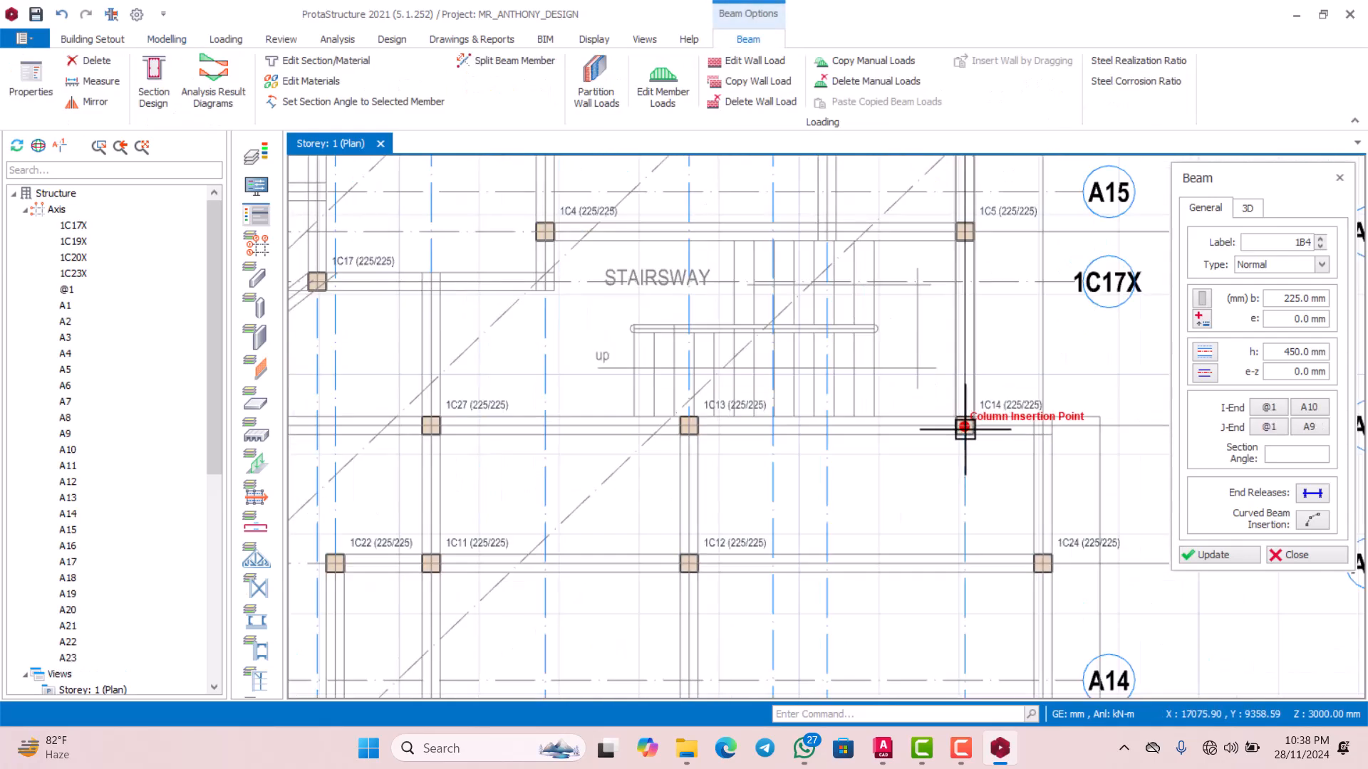
click(964, 426)
scroll(967, 426, down, 3)
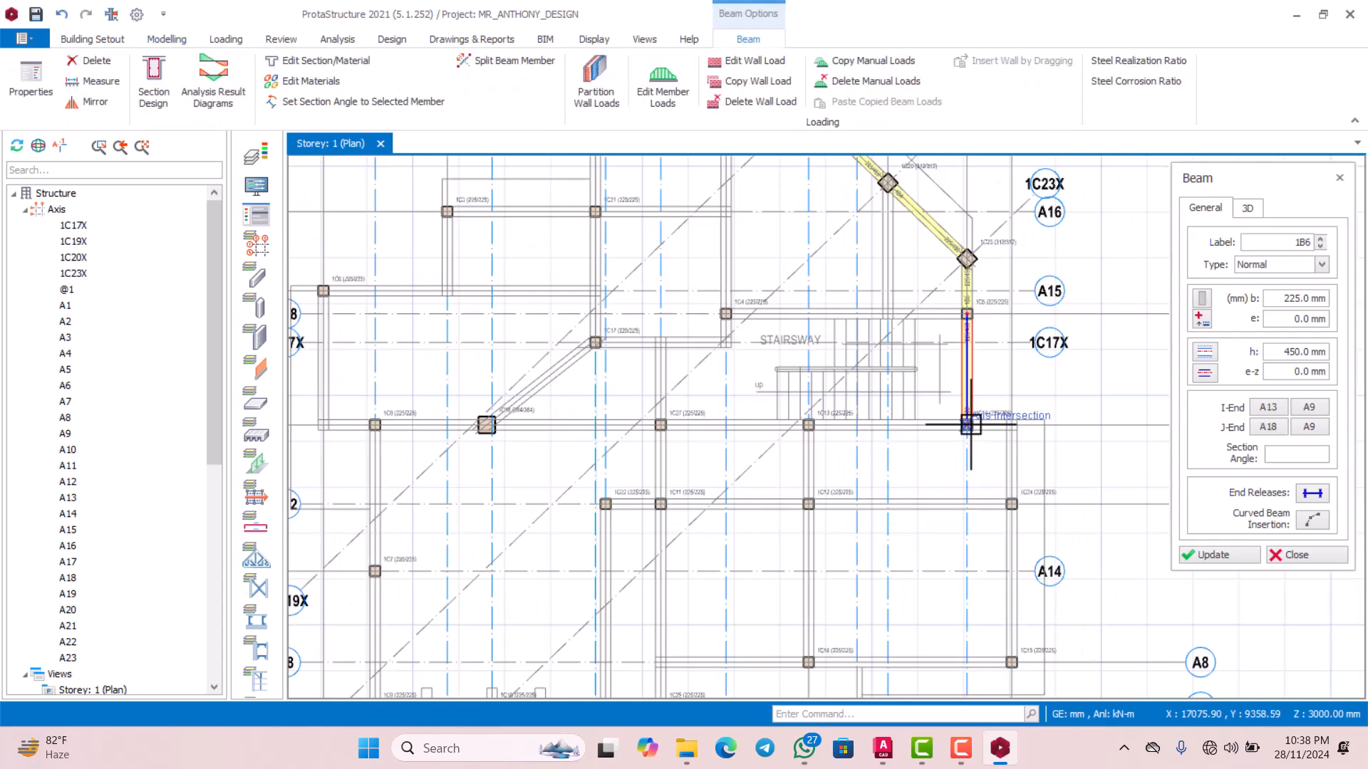
Run the beams along axis A13 from column 1C14 through 1C13, 1C27 and 1C18 to column 1C8
scroll(708, 422, up, 3)
scroll(844, 411, down, 3)
scroll(560, 431, up, 3)
scroll(748, 397, up, 1)
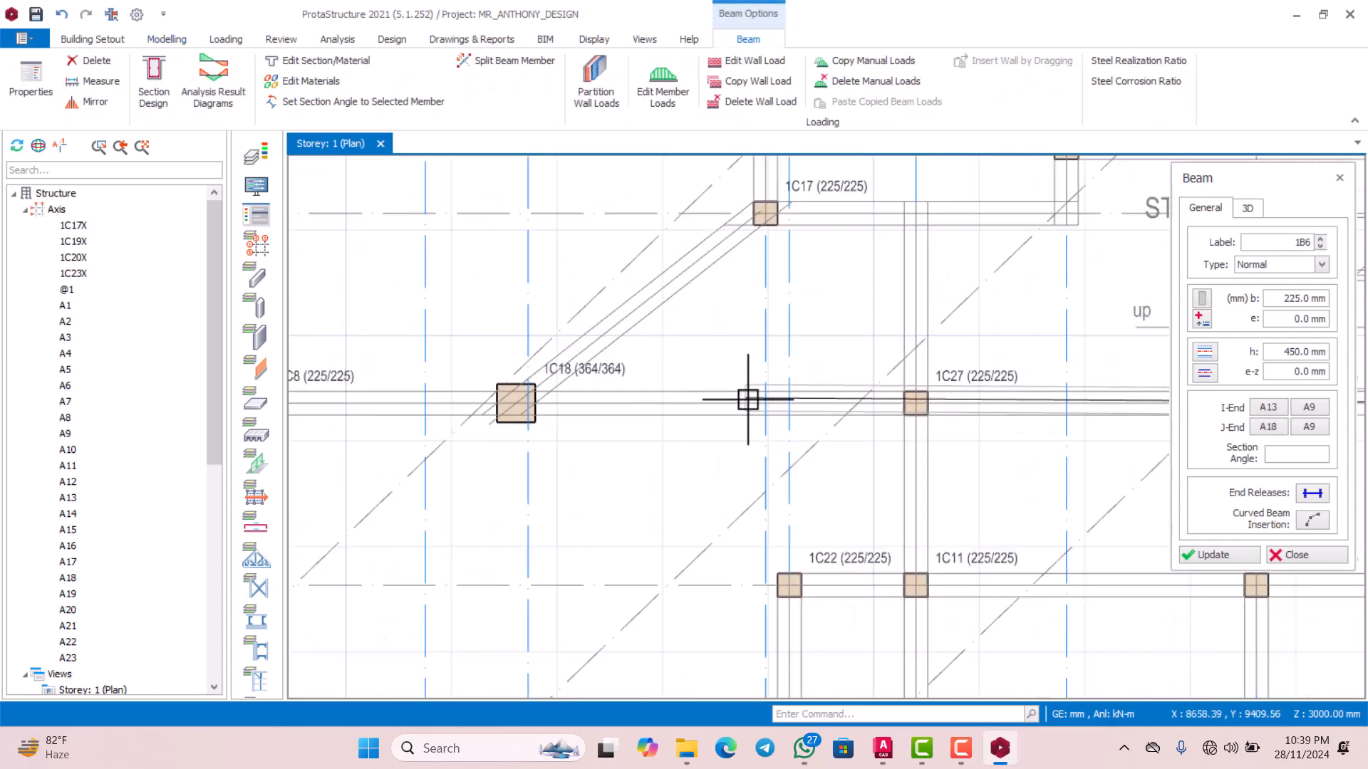
scroll(800, 397, down, 4)
scroll(650, 398, up, 3)
scroll(651, 398, down, 3)
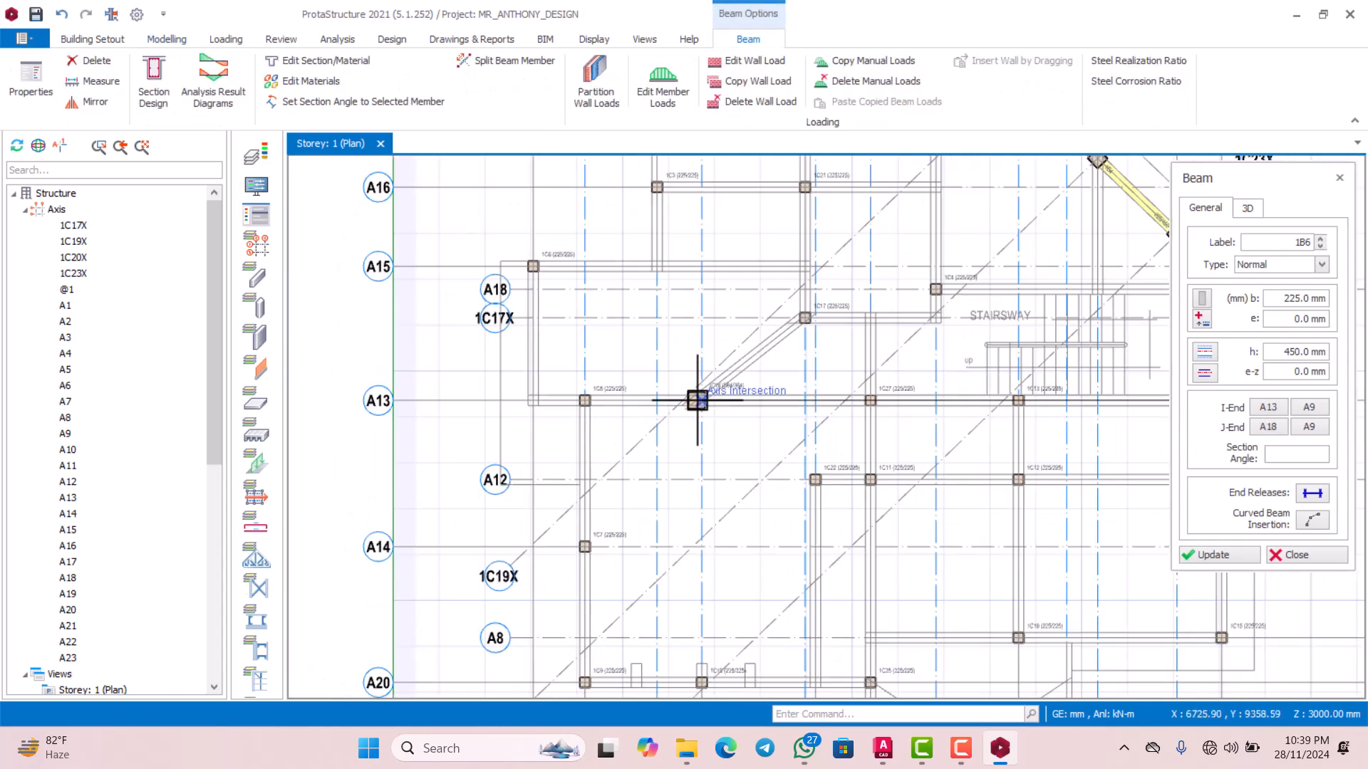
scroll(567, 400, up, 3)
scroll(608, 402, up, 2)
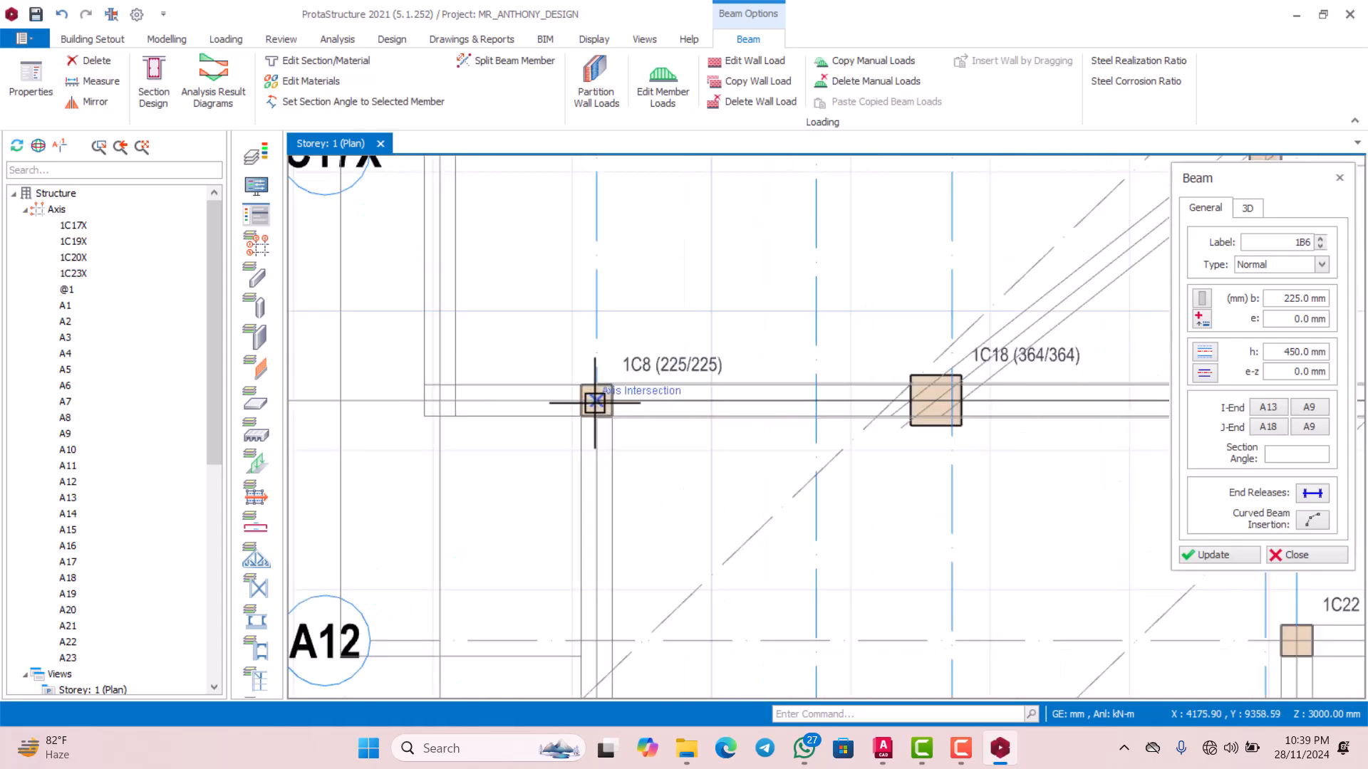
click(597, 401)
scroll(757, 397, down, 3)
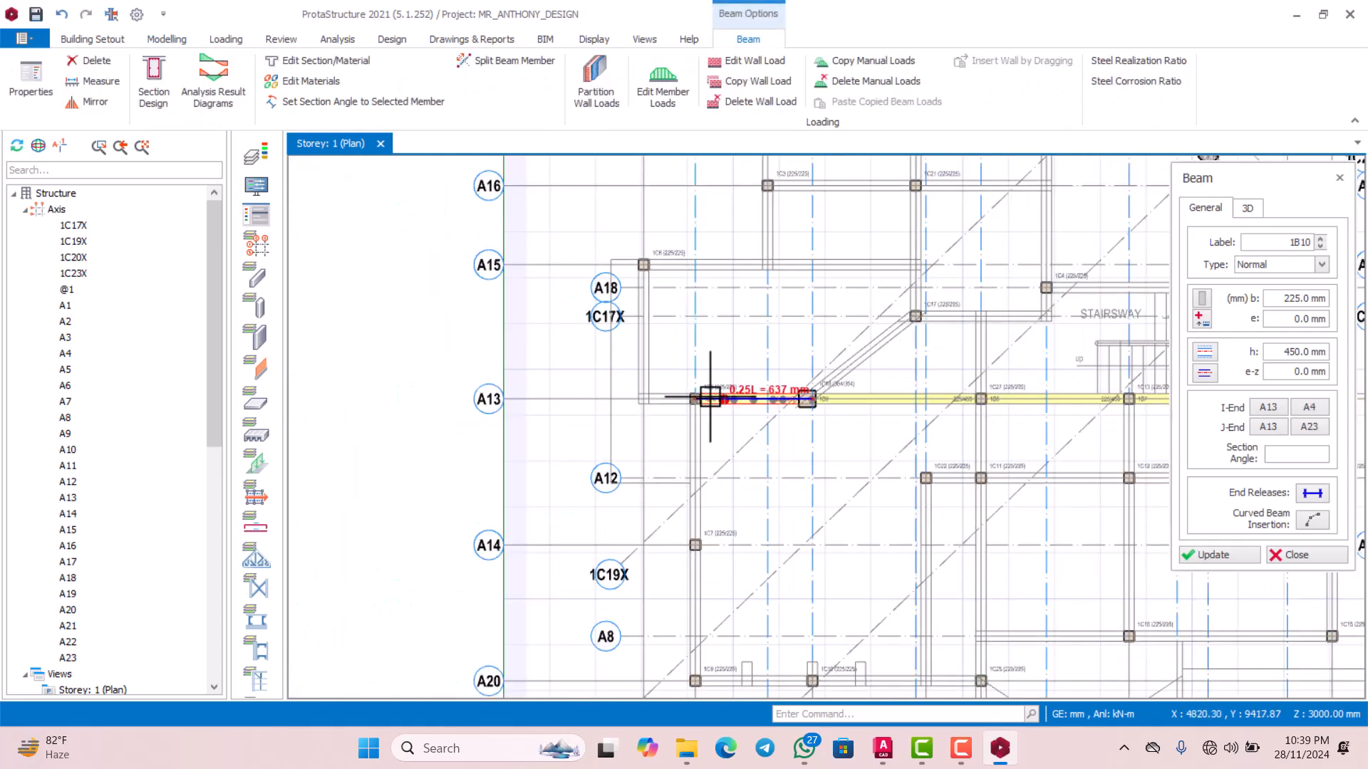
Extend the beams along axis A13 from column 1C8 to axis A3, and along A3 up to column 1C6
scroll(709, 393, up, 3)
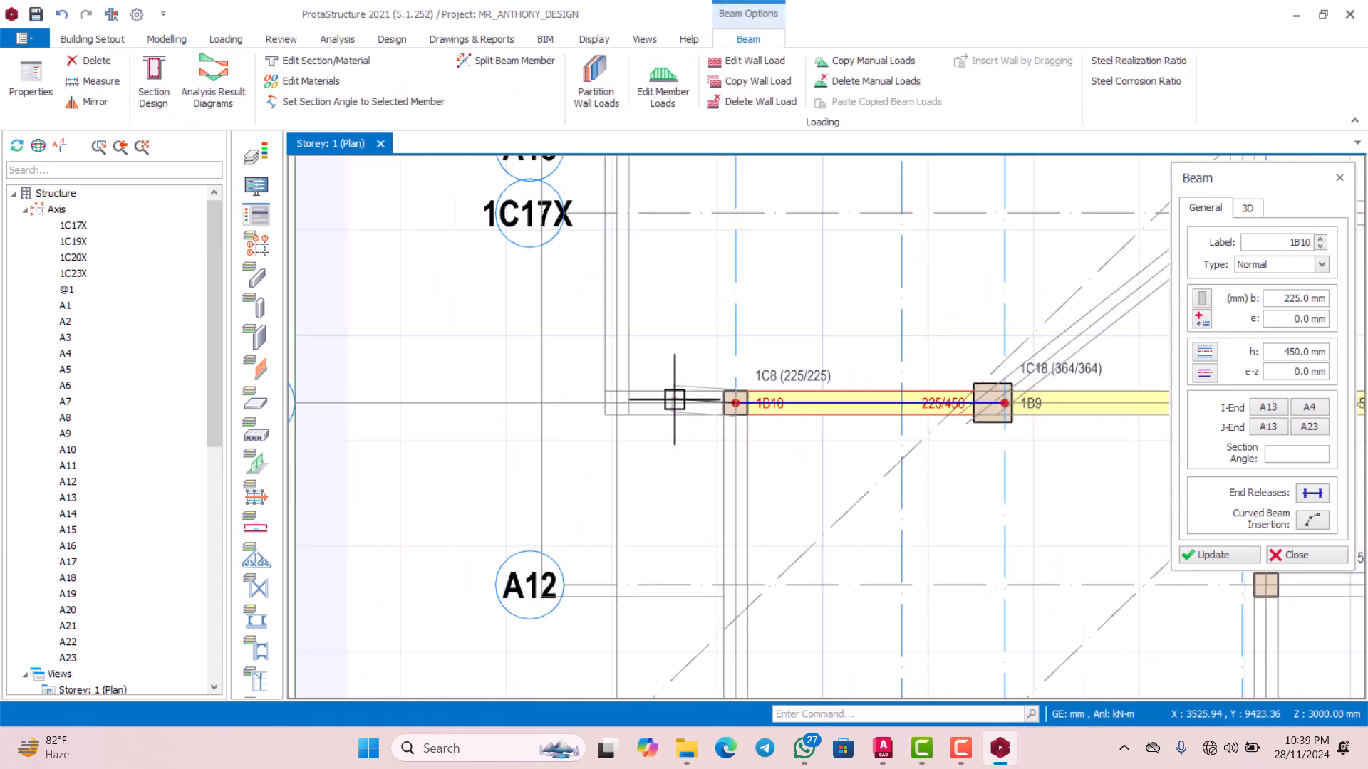
click(619, 403)
scroll(615, 384, down, 3)
scroll(615, 303, up, 3)
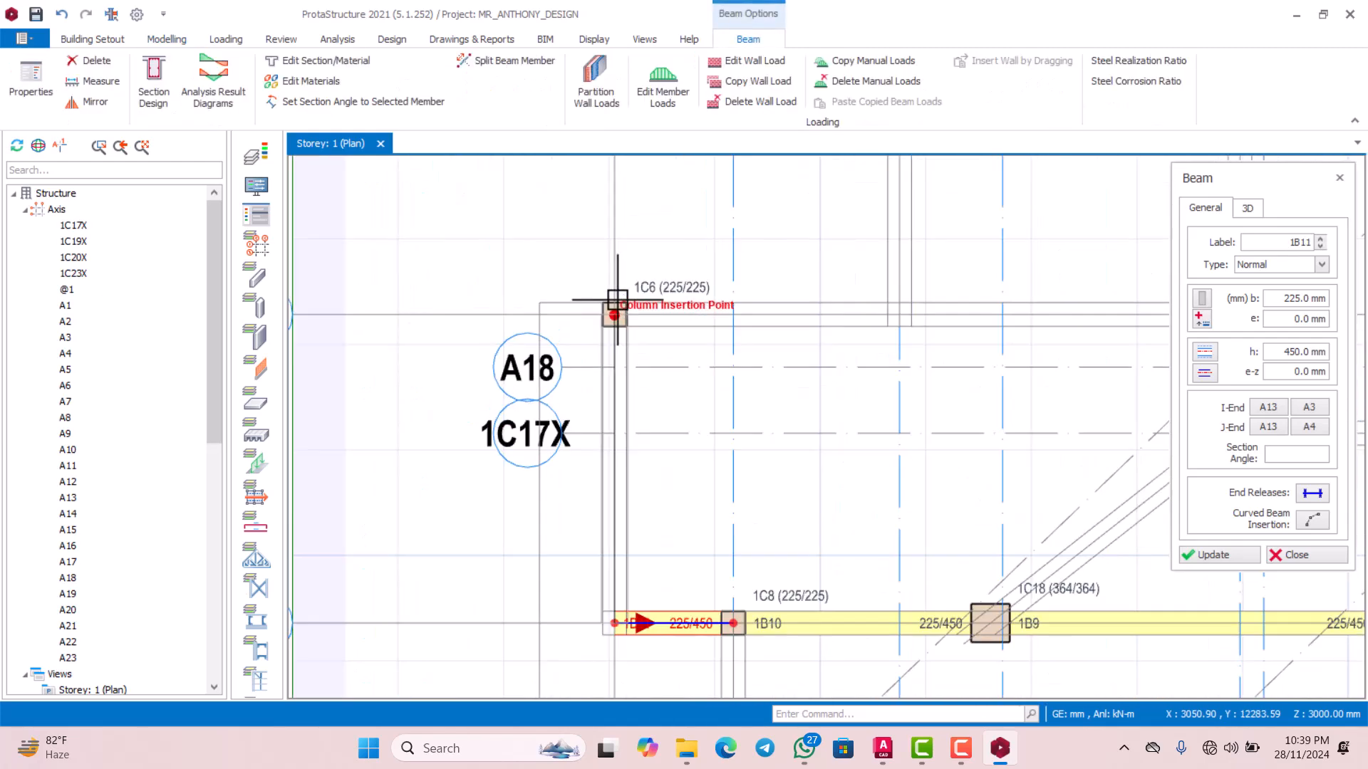
scroll(616, 303, up, 2)
click(611, 307)
scroll(612, 313, down, 3)
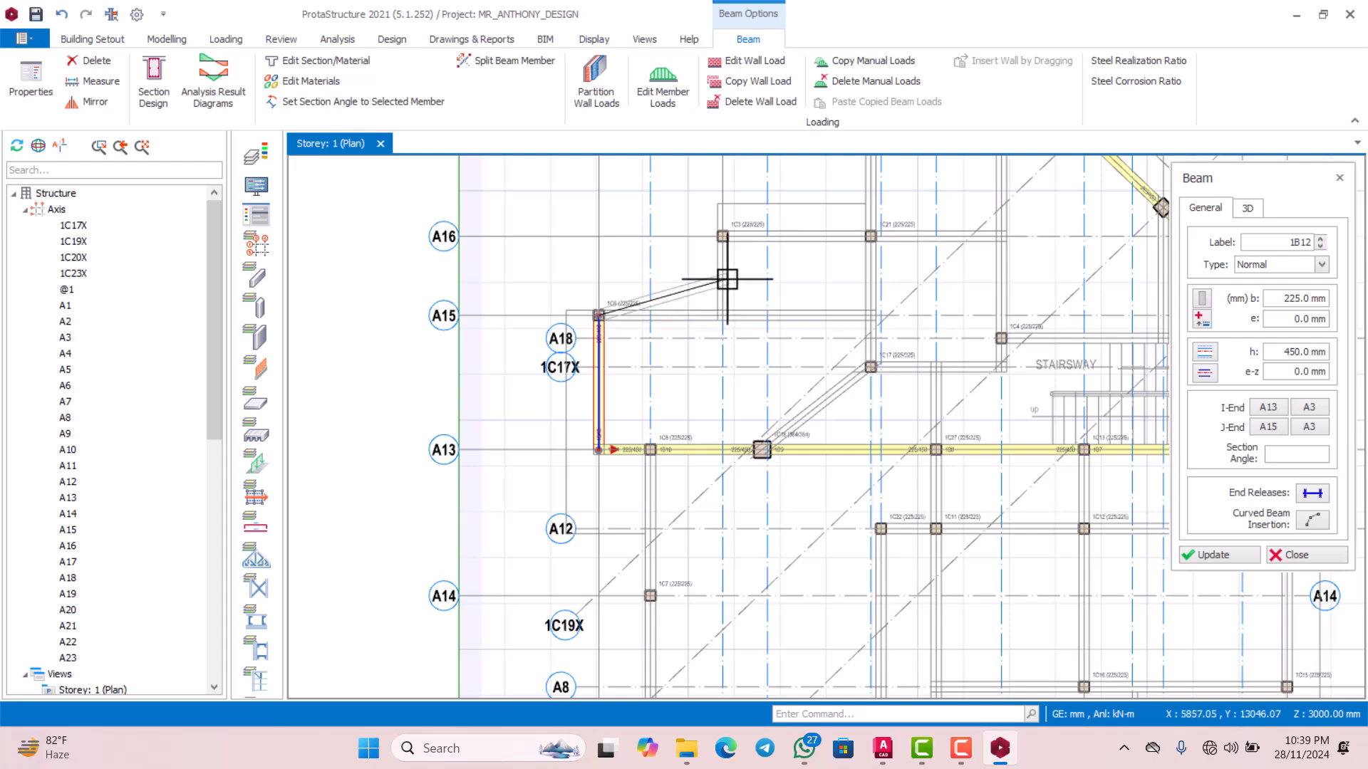
Place beams along axis A6 from column 1C1 through column 1C21 down to column 1C17
scroll(706, 314, down, 3)
scroll(778, 284, up, 3)
scroll(754, 257, down, 3)
scroll(769, 242, up, 5)
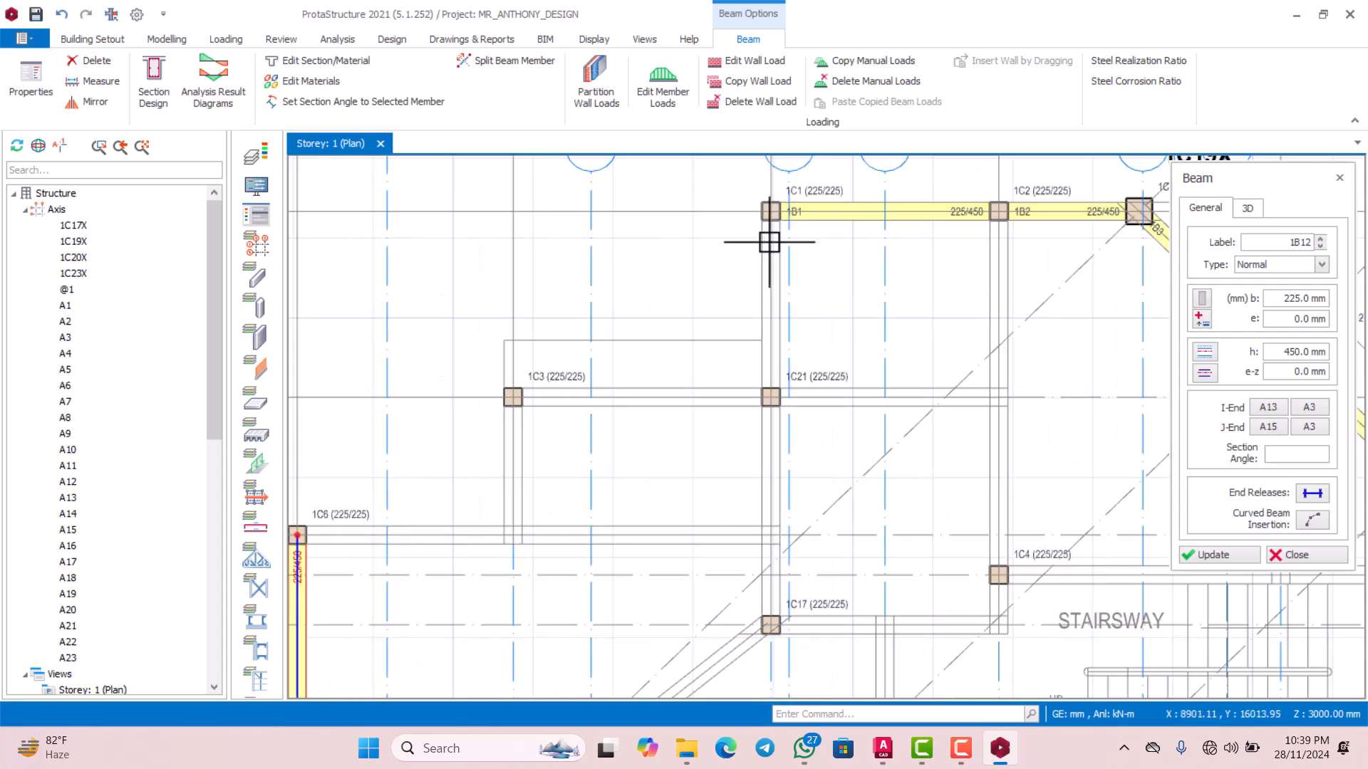
scroll(770, 214, down, 3)
scroll(772, 358, down, 2)
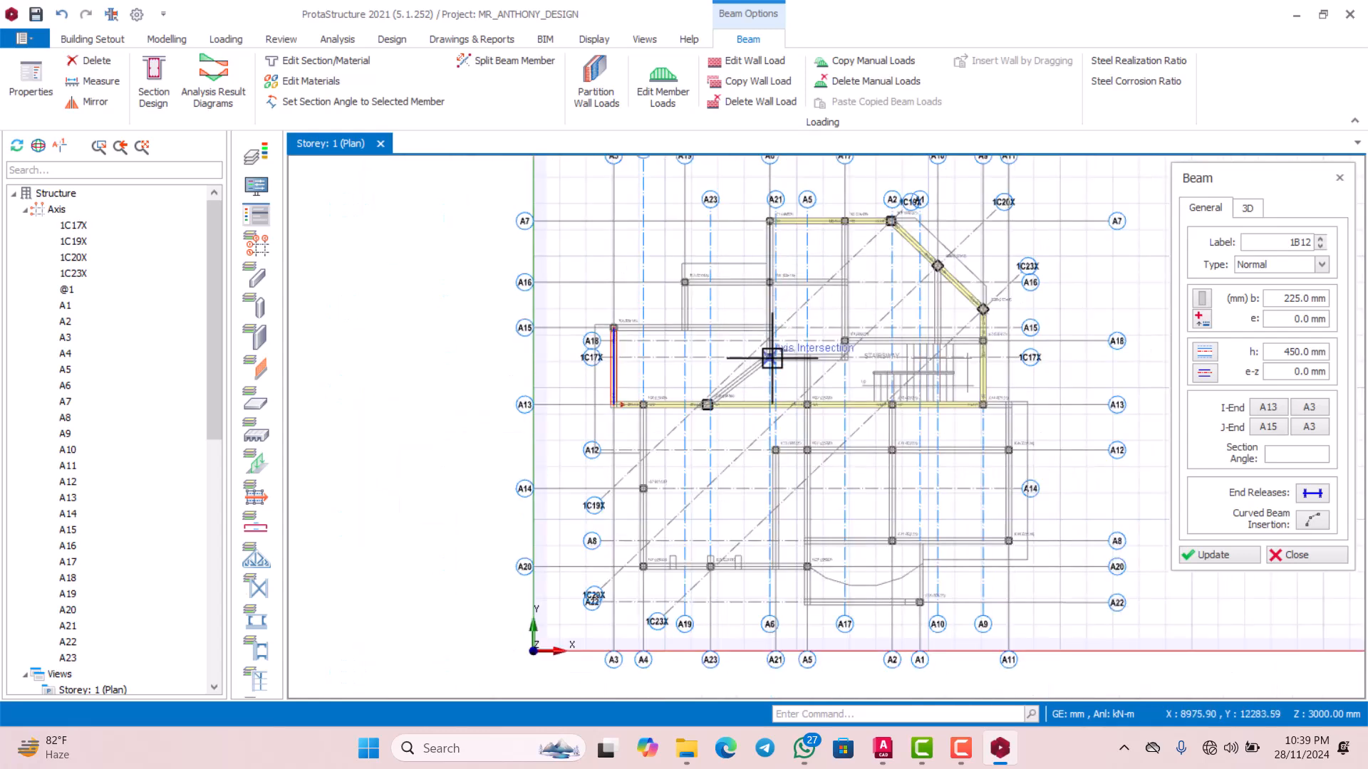
scroll(772, 357, up, 5)
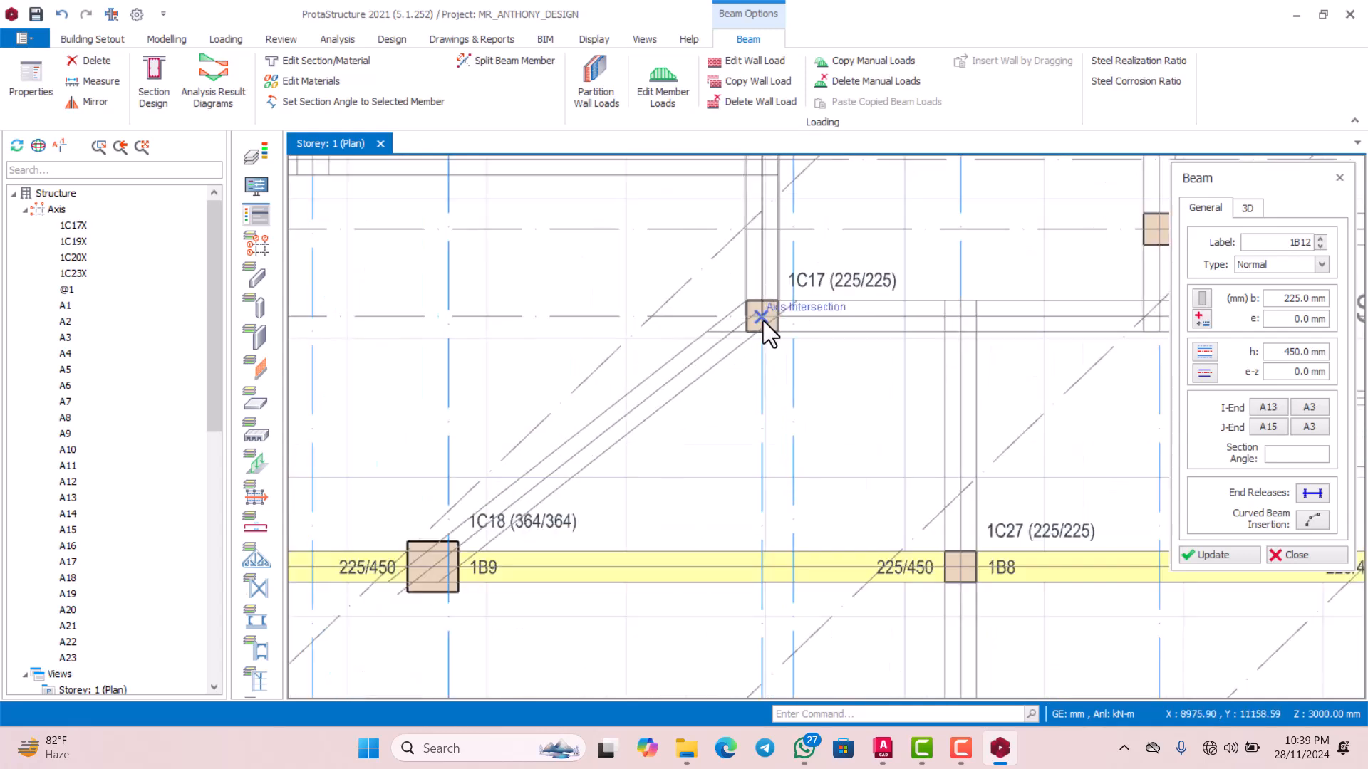
click(762, 318)
scroll(762, 318, down, 4)
Add the diagonal beam from column 1C17 to the insertion point of column 1C18 on axis A13
scroll(644, 399, up, 5)
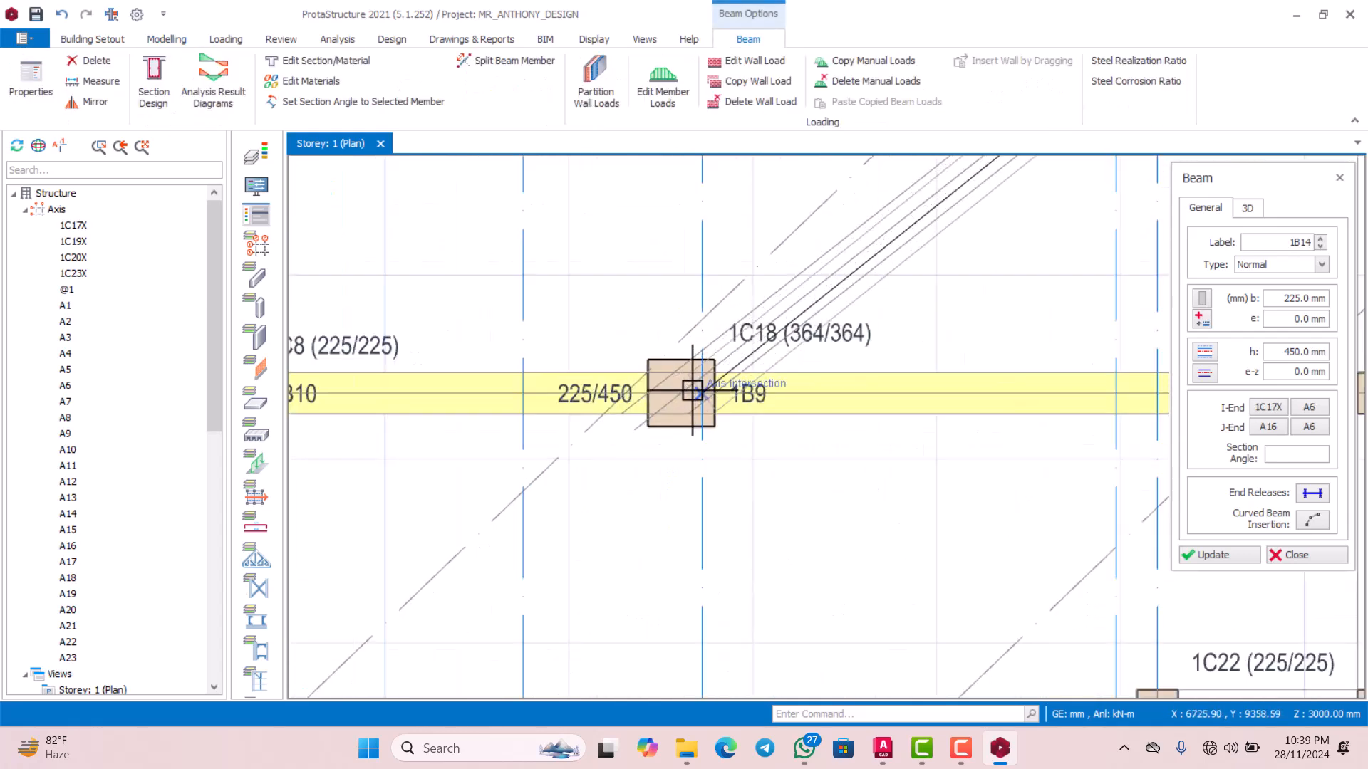
scroll(728, 344, down, 3)
scroll(712, 378, up, 4)
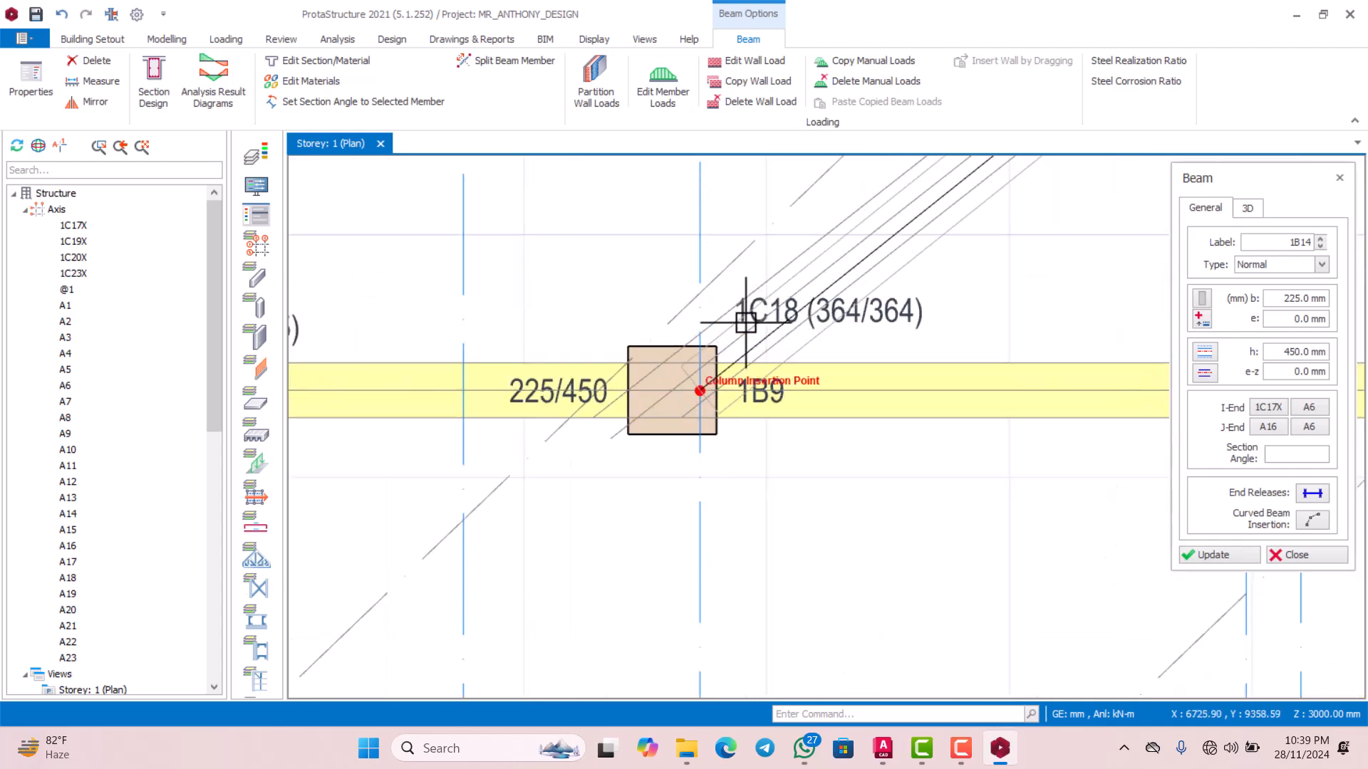
click(700, 385)
scroll(666, 403, down, 4)
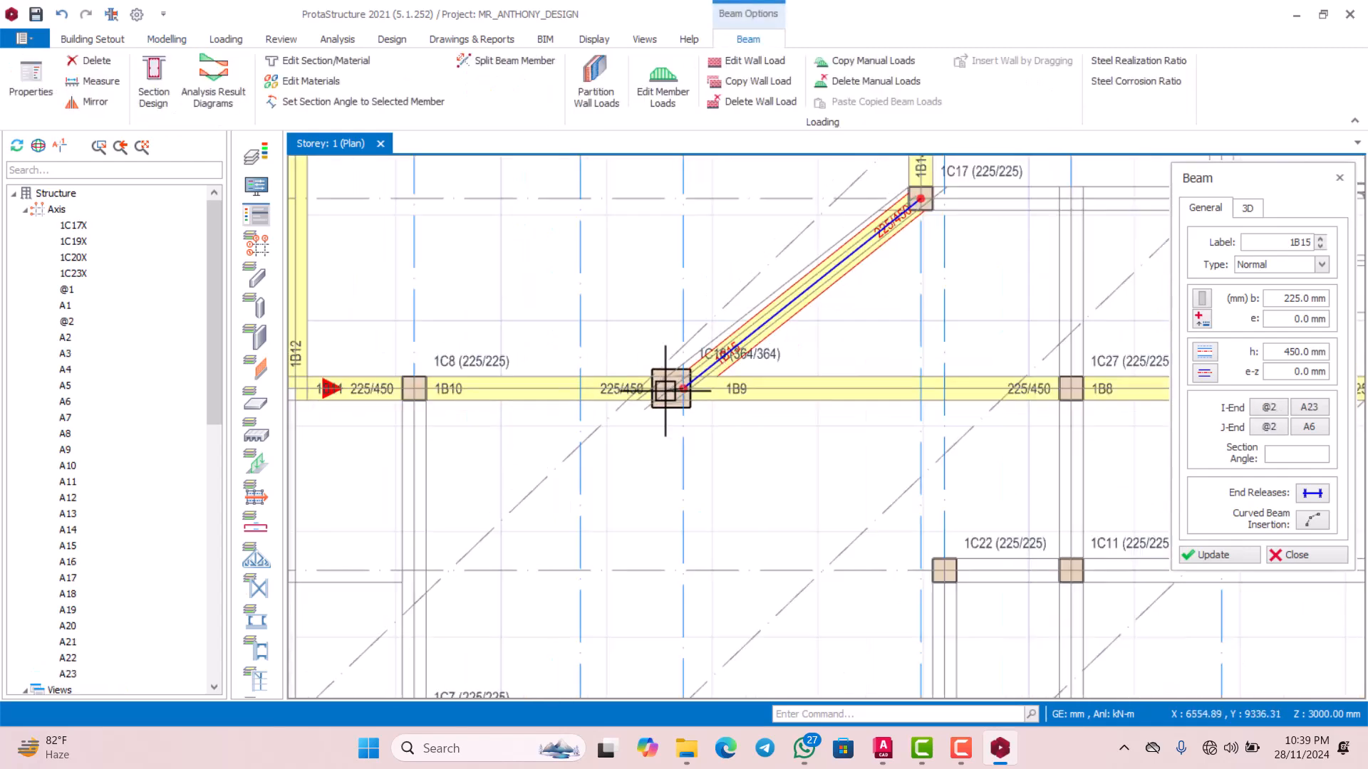
Place a beam along axis A15 from column 1C6 to the intersection with axis A6
scroll(804, 340, down, 4)
scroll(705, 311, up, 4)
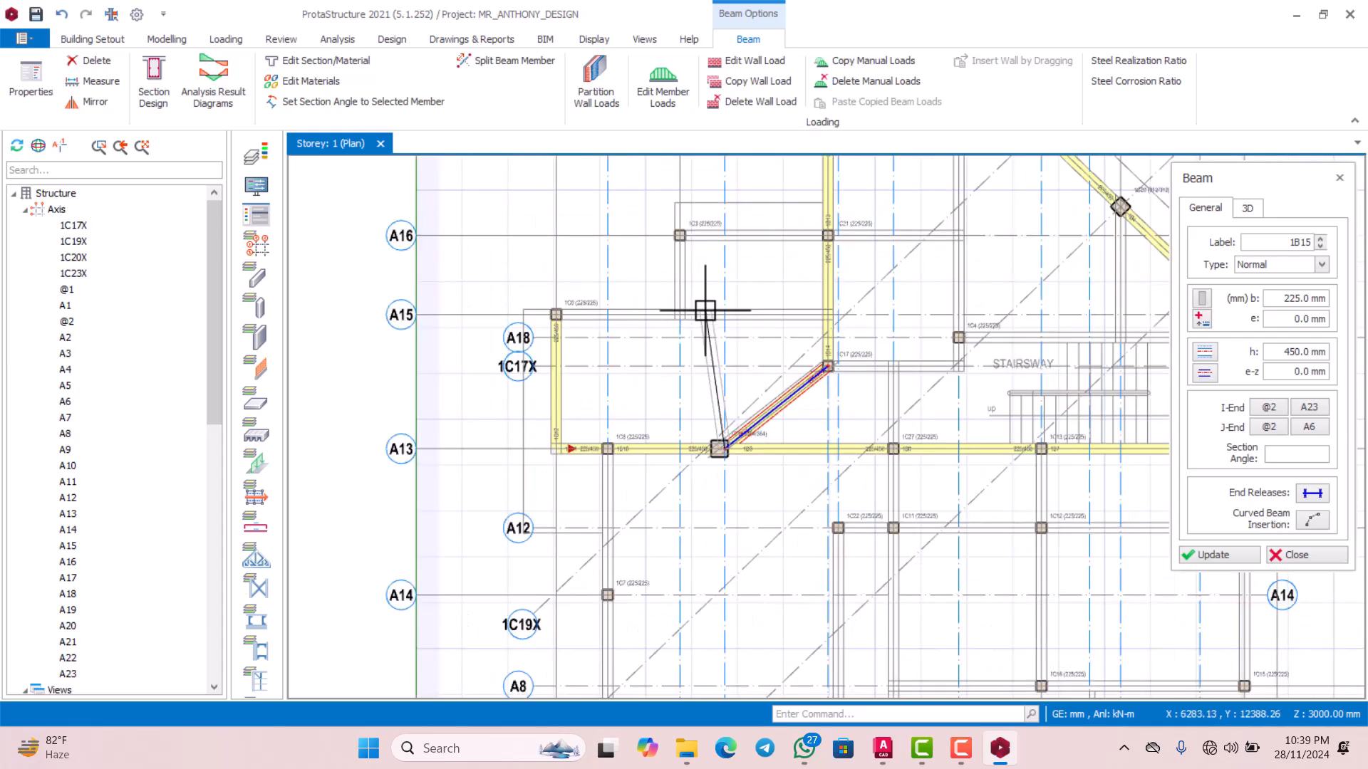
scroll(555, 315, up, 5)
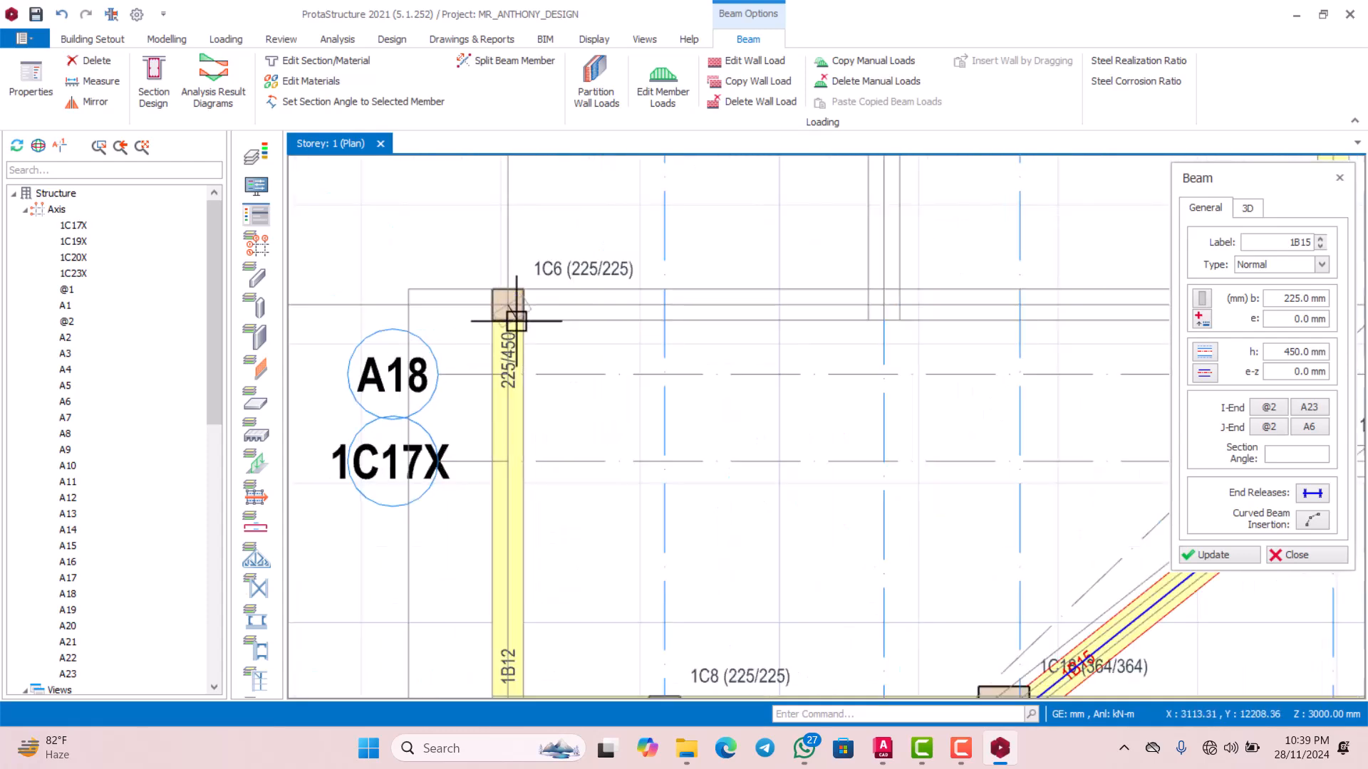
scroll(513, 307, down, 4)
scroll(840, 313, up, 3)
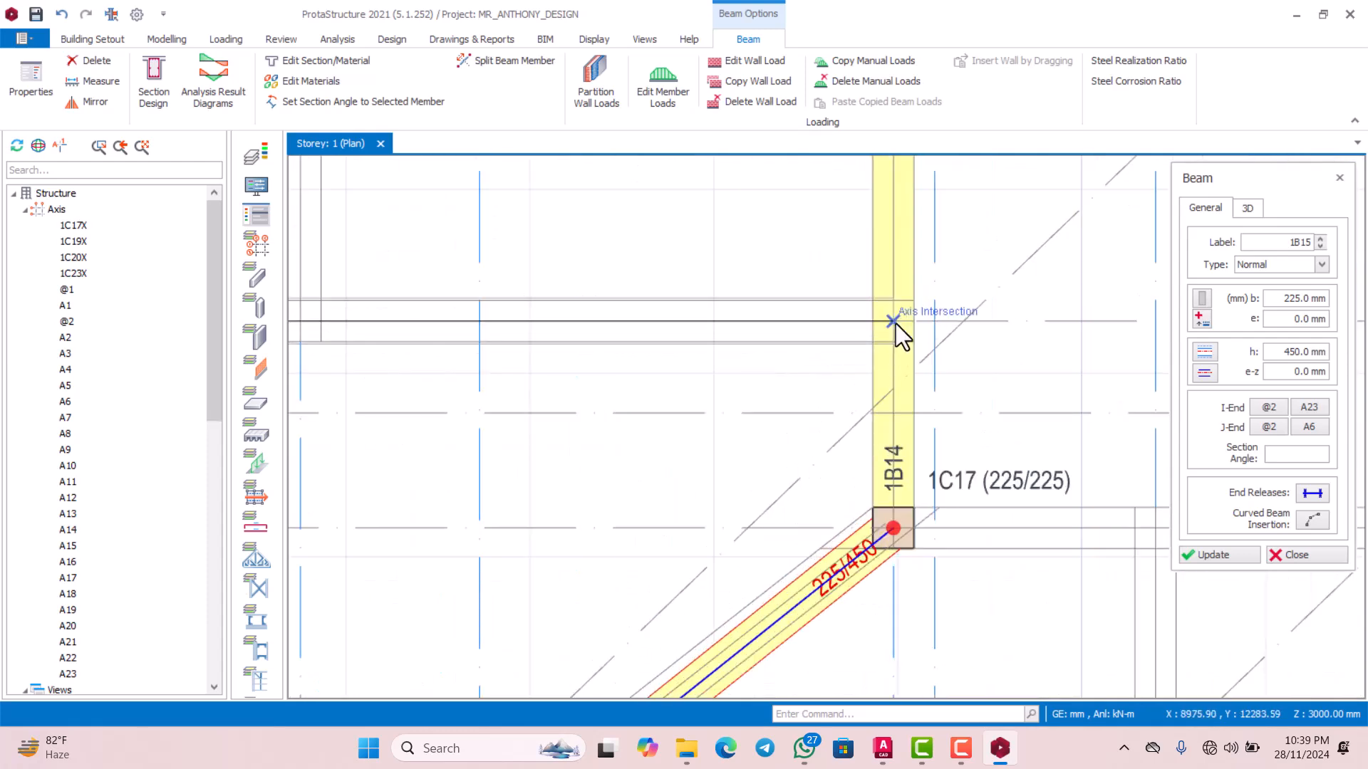
click(866, 323)
scroll(873, 359, down, 3)
Place a beam along axis A19 from column 1C3 down to the beam on axis A15
scroll(699, 265, up, 2)
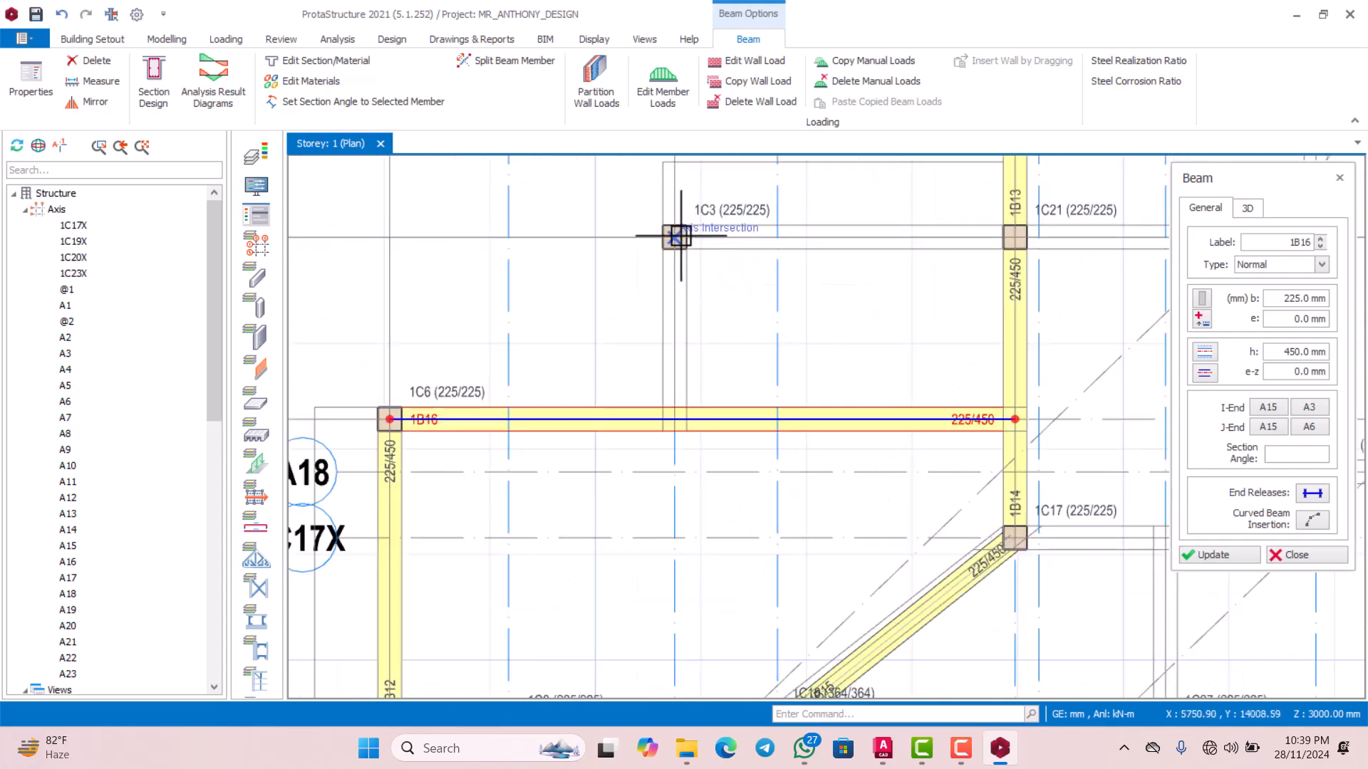
click(675, 235)
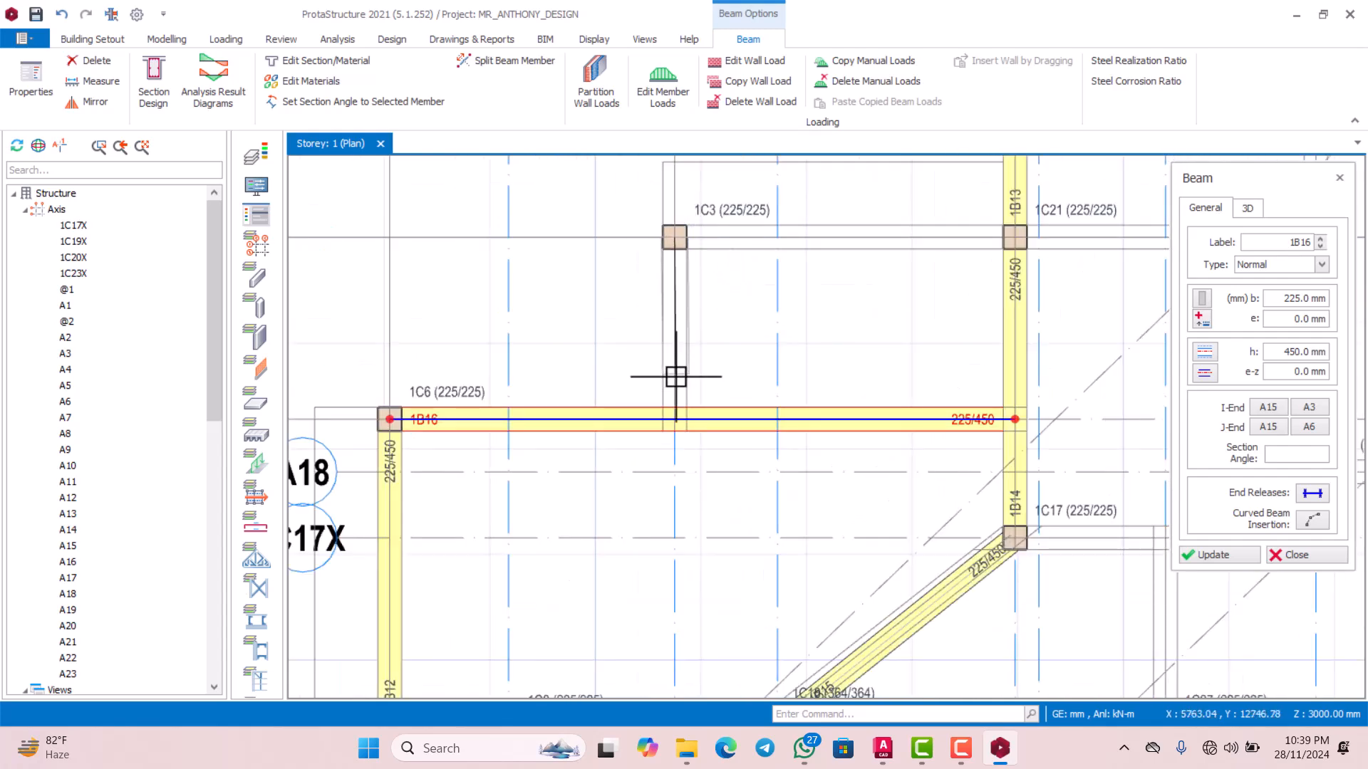
click(675, 419)
scroll(738, 318, down, 4)
Place beams along axis A17 from column 1C2 through column 1C4 to the intersection with axis 1C17X
scroll(825, 301, up, 2)
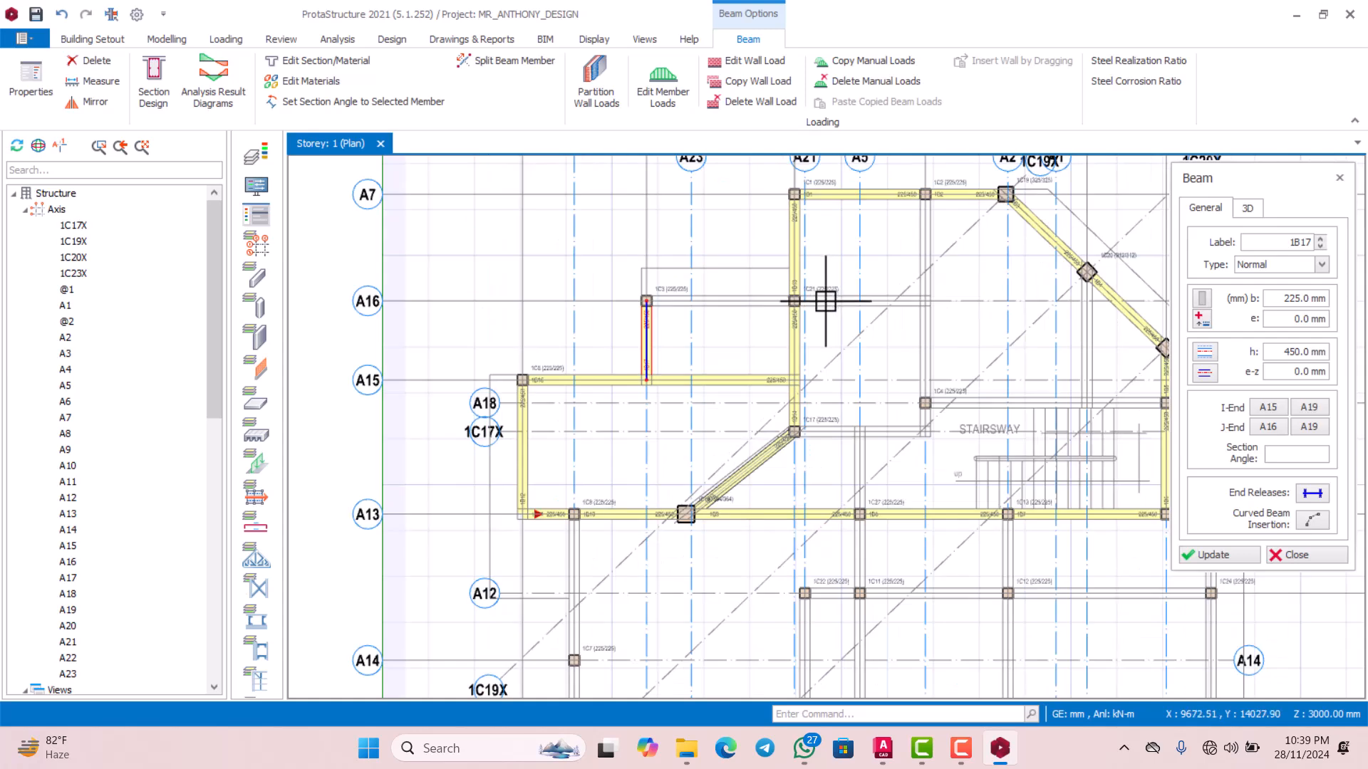
scroll(924, 219, up, 2)
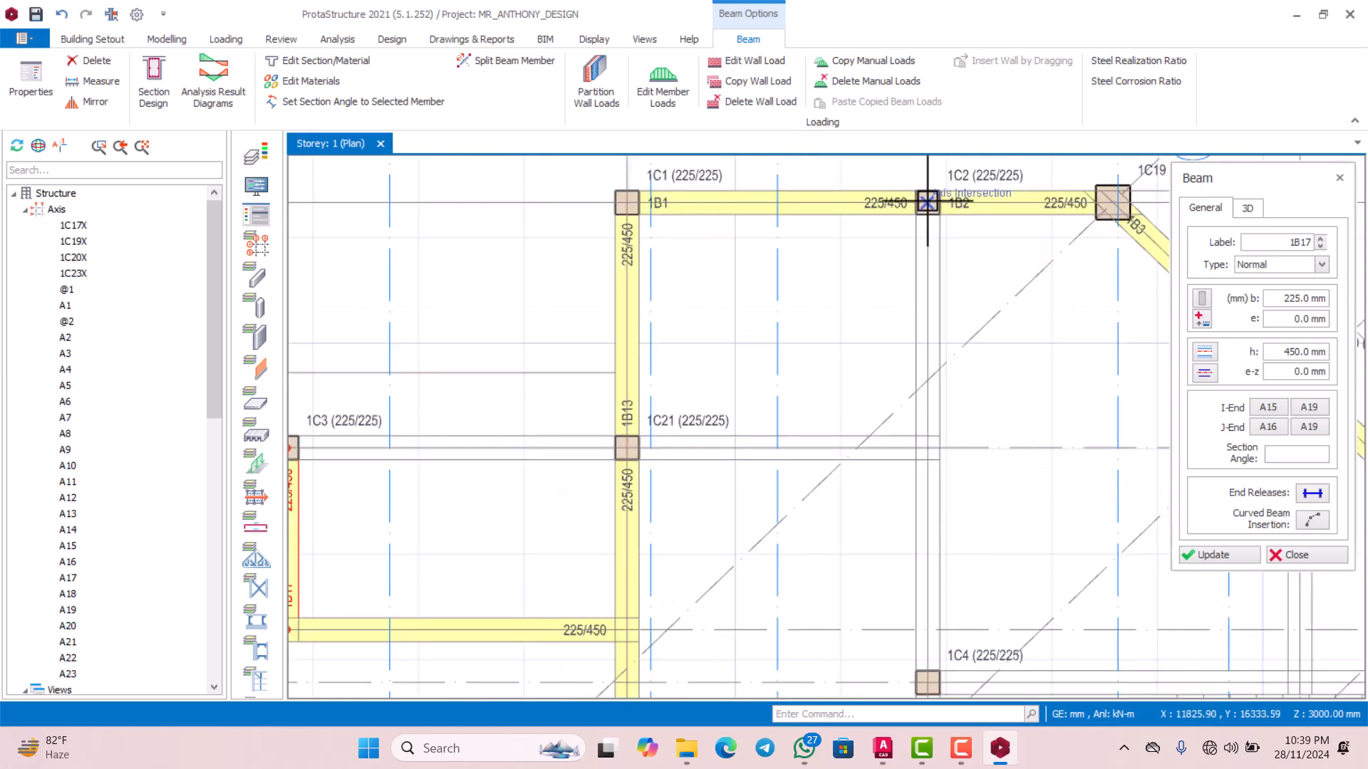
scroll(924, 354, down, 4)
scroll(925, 354, up, 3)
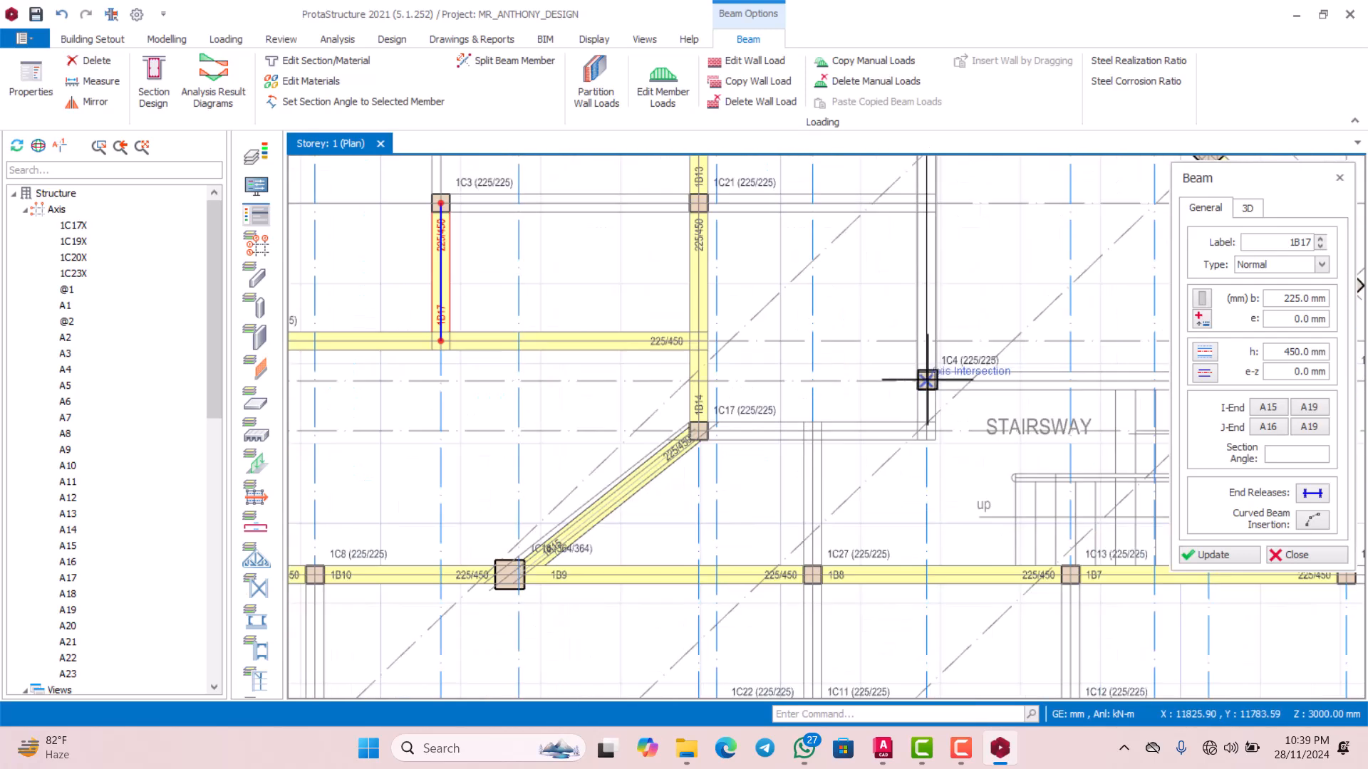
click(926, 380)
scroll(930, 370, up, 2)
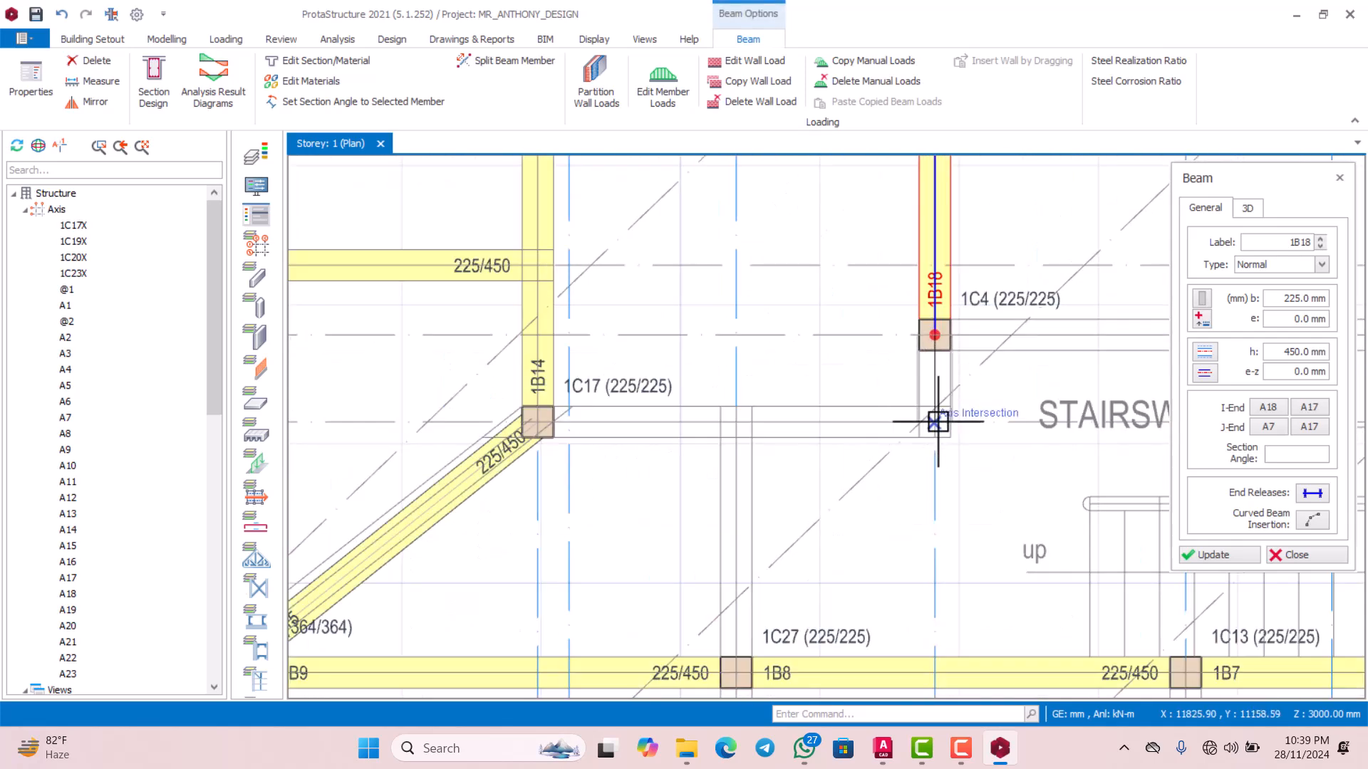
click(937, 422)
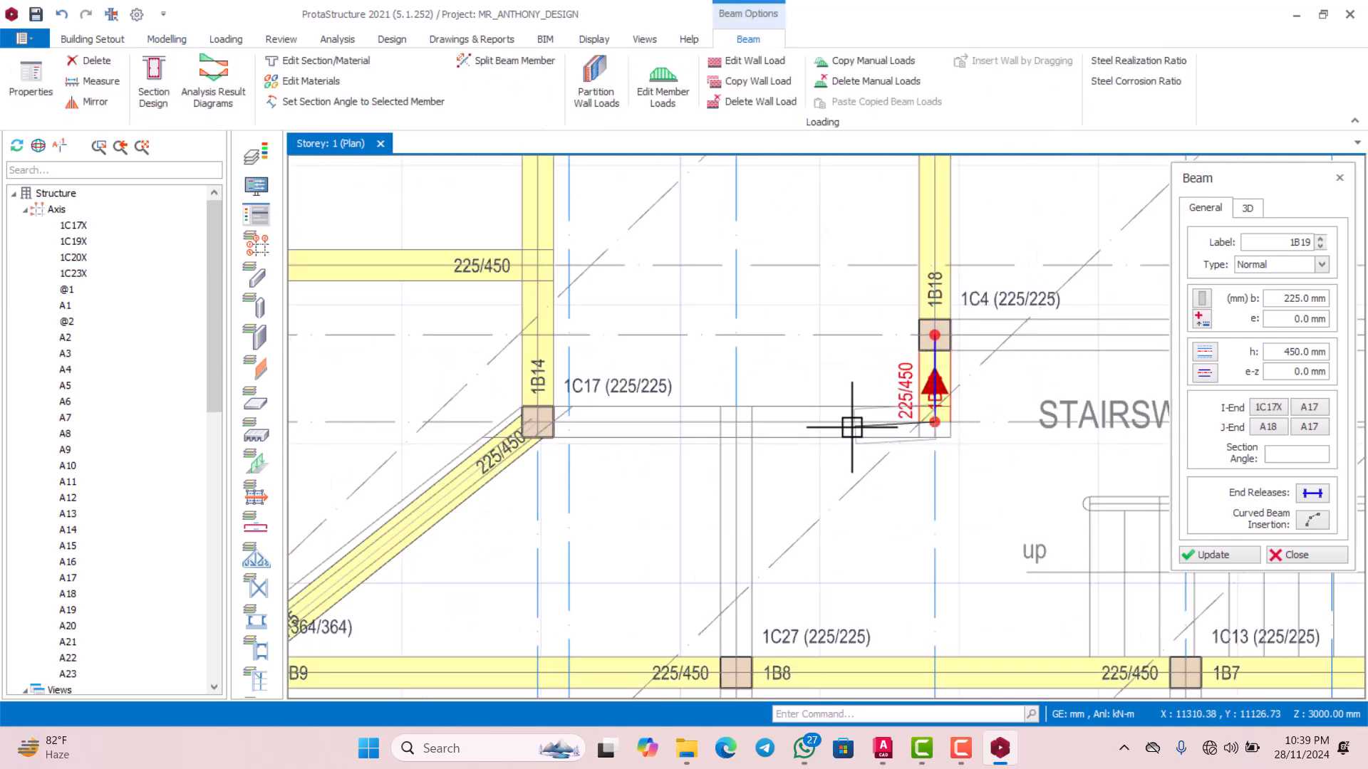
Place a beam along axis 1C17X from axis A17 to column 1C17, and one along axis A18 from column 1C4 to column 1C5
click(536, 423)
scroll(556, 420, down, 5)
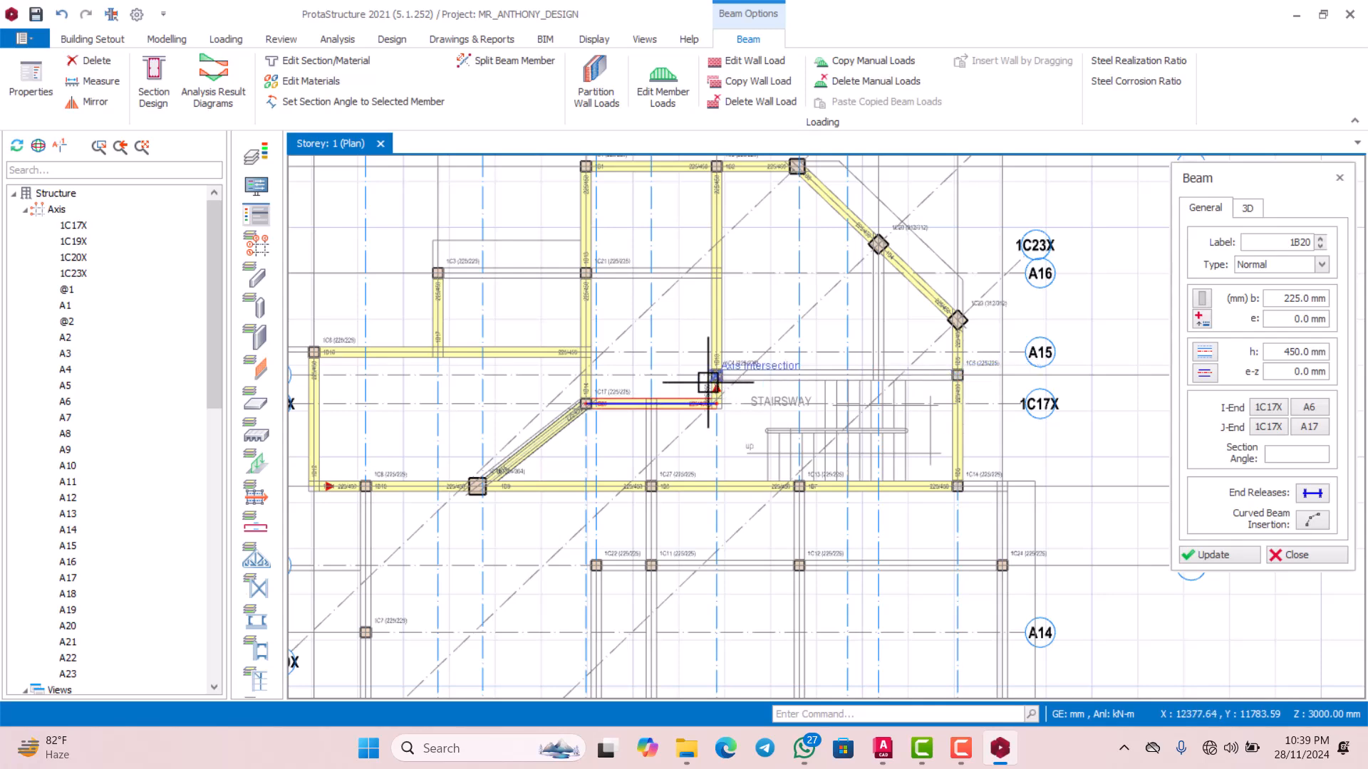
scroll(707, 383, up, 3)
scroll(635, 366, down, 3)
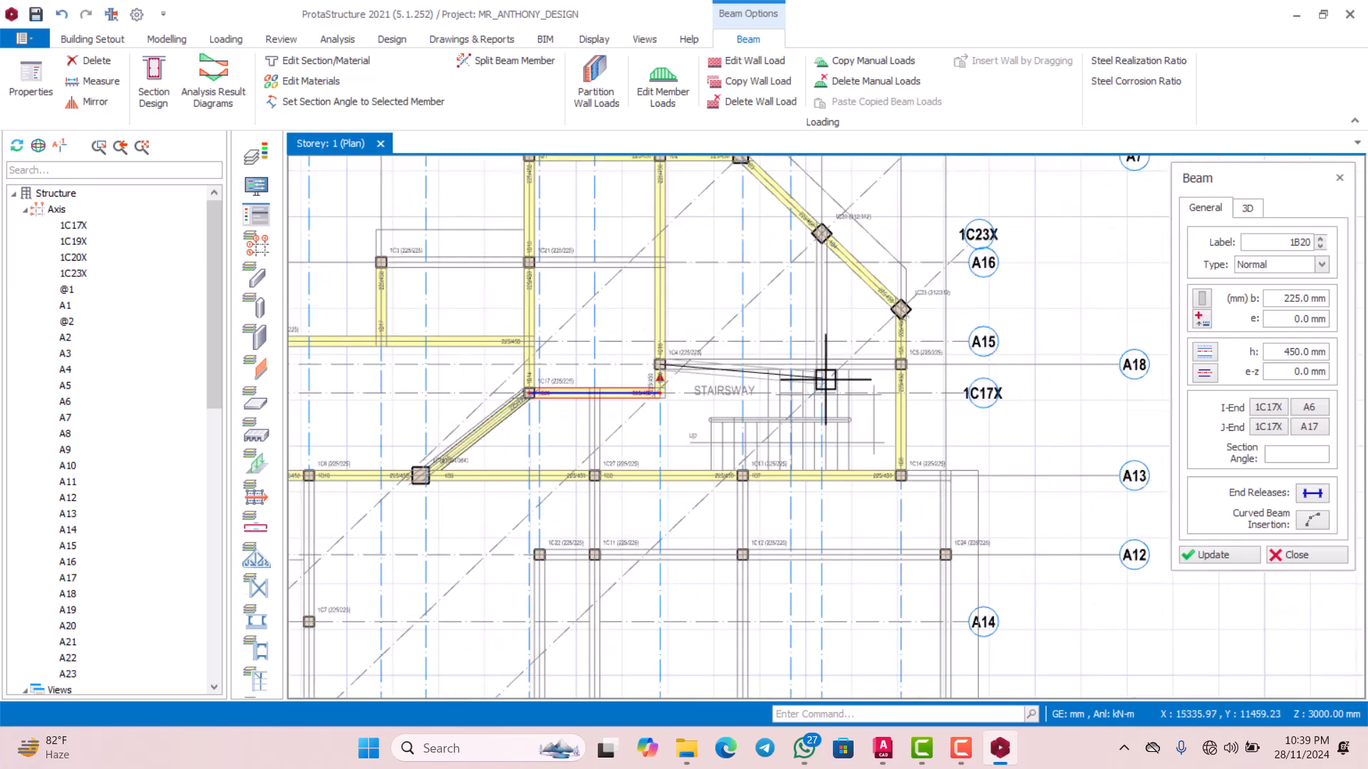
scroll(864, 367, up, 3)
click(900, 365)
scroll(898, 365, down, 3)
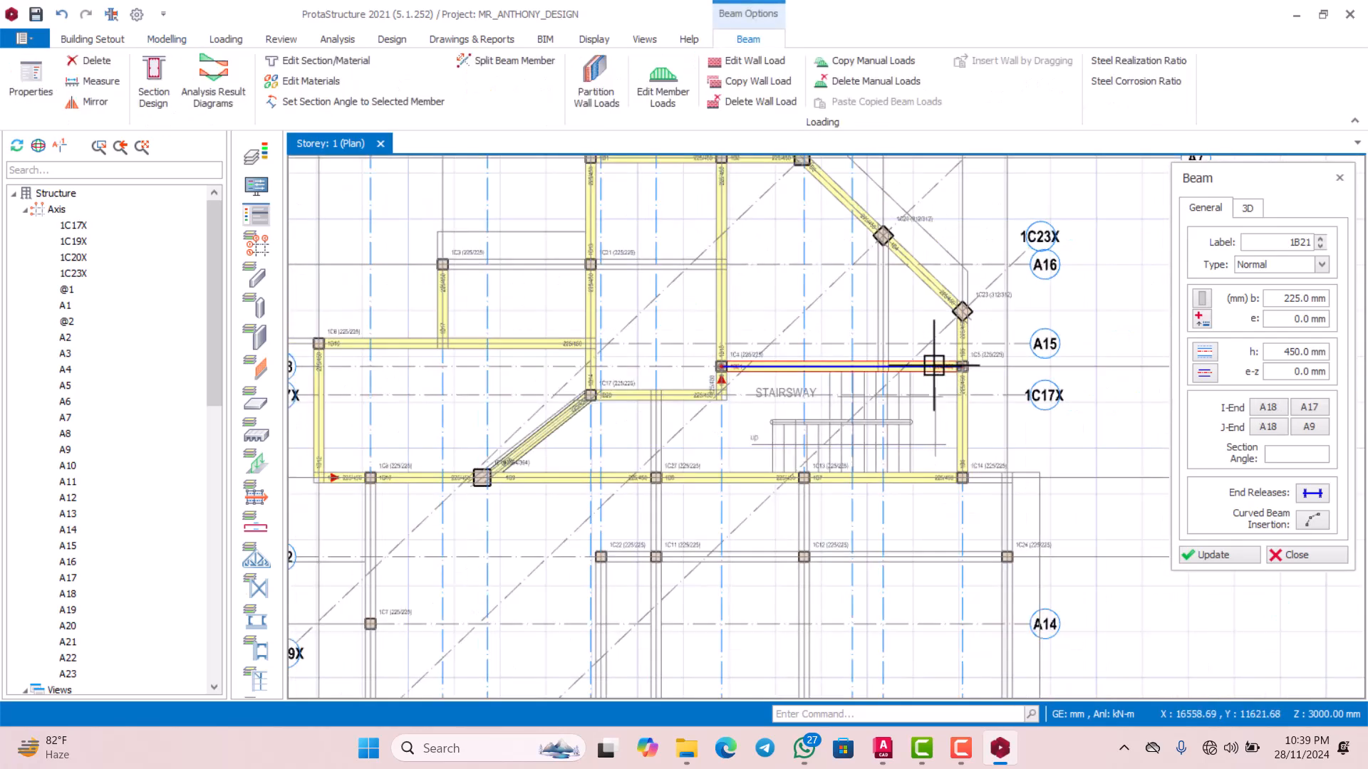
Place a beam along axis A10 from column 1C20 down to the intersection with axis A18
scroll(904, 250, up, 5)
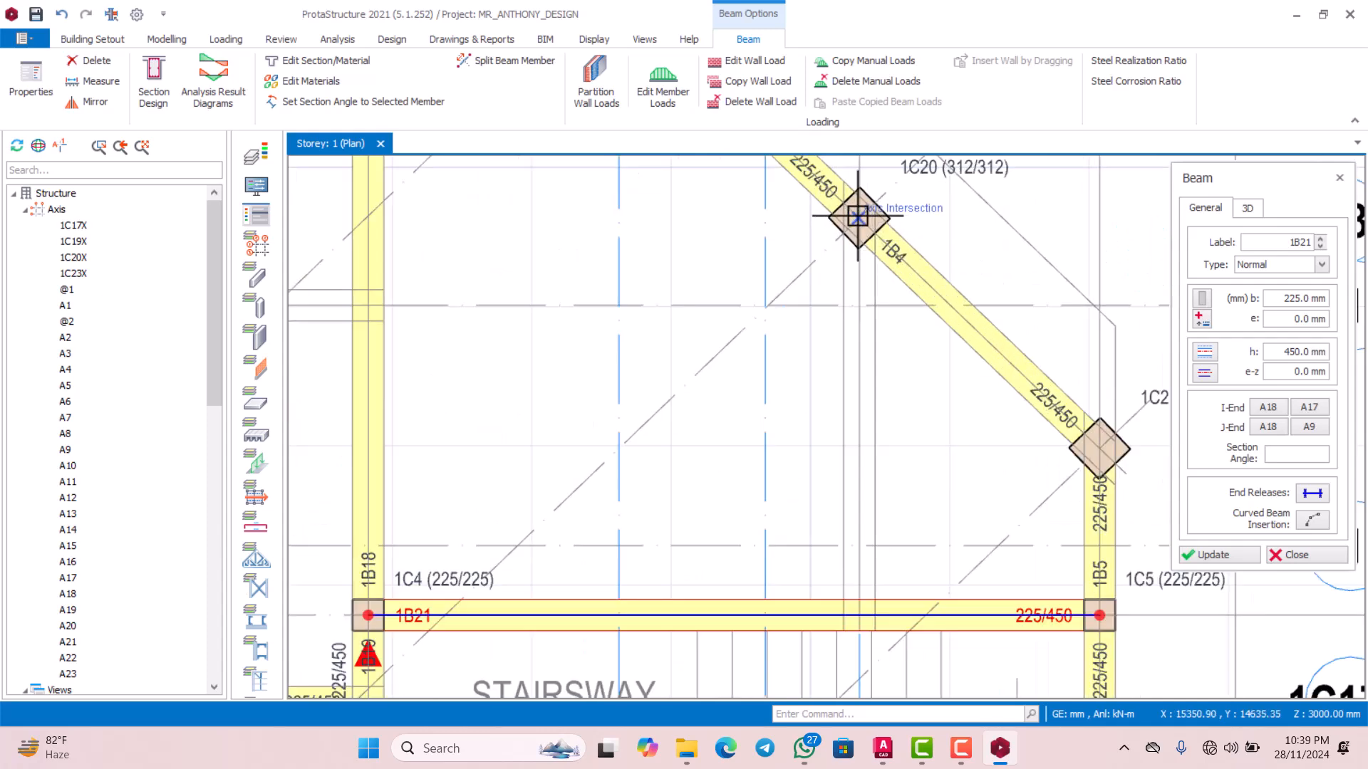
scroll(859, 285, down, 5)
scroll(862, 385, up, 5)
click(856, 412)
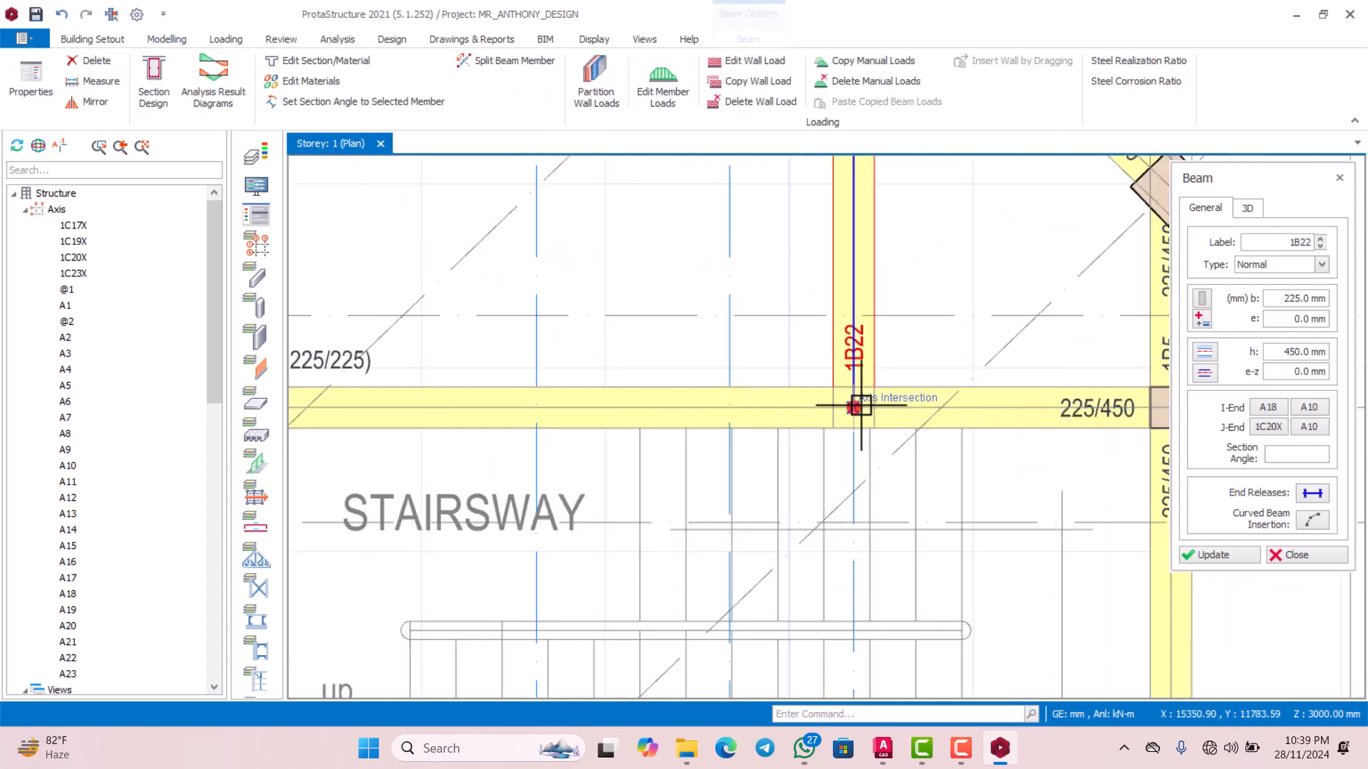
scroll(883, 385, down, 5)
Place beams along axis A16 from column 1C3 through column 1C21 to the intersection with axis A17
scroll(644, 330, up, 5)
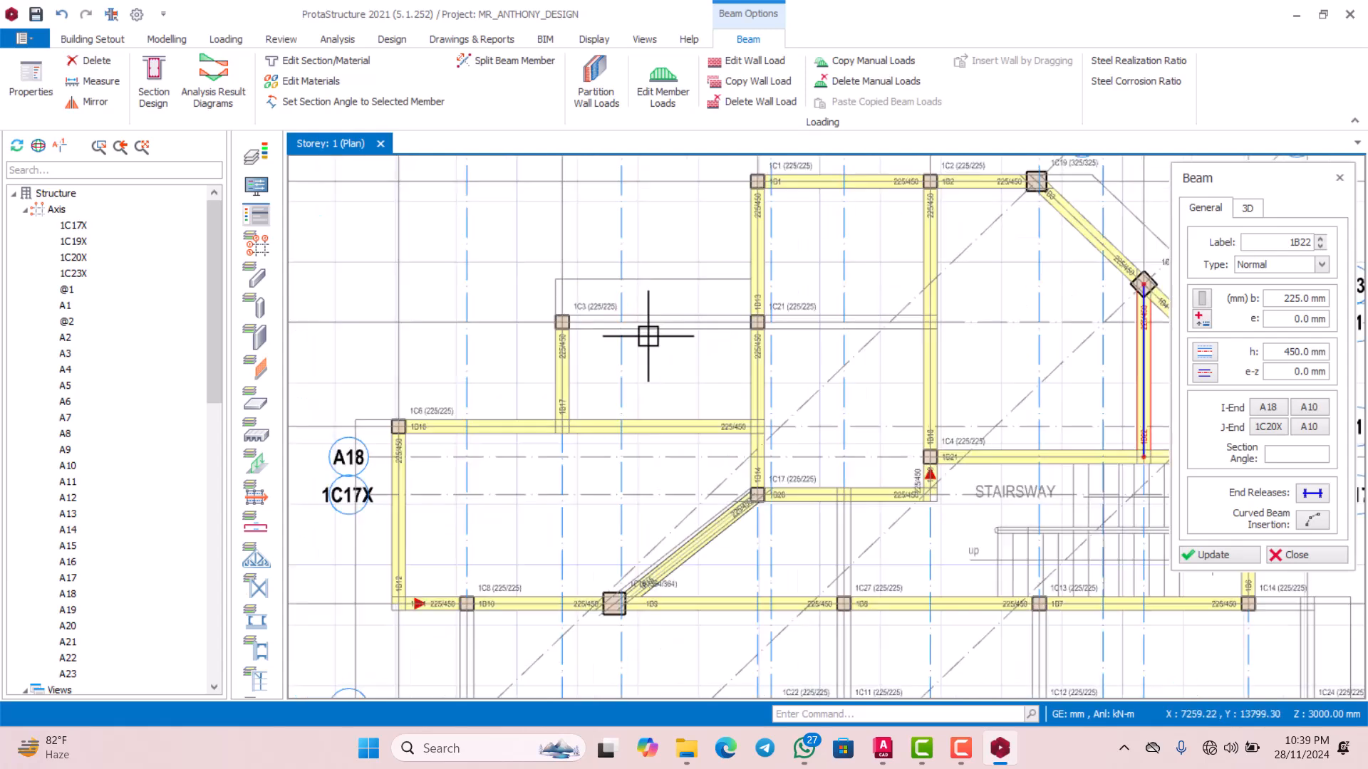
scroll(509, 303, down, 5)
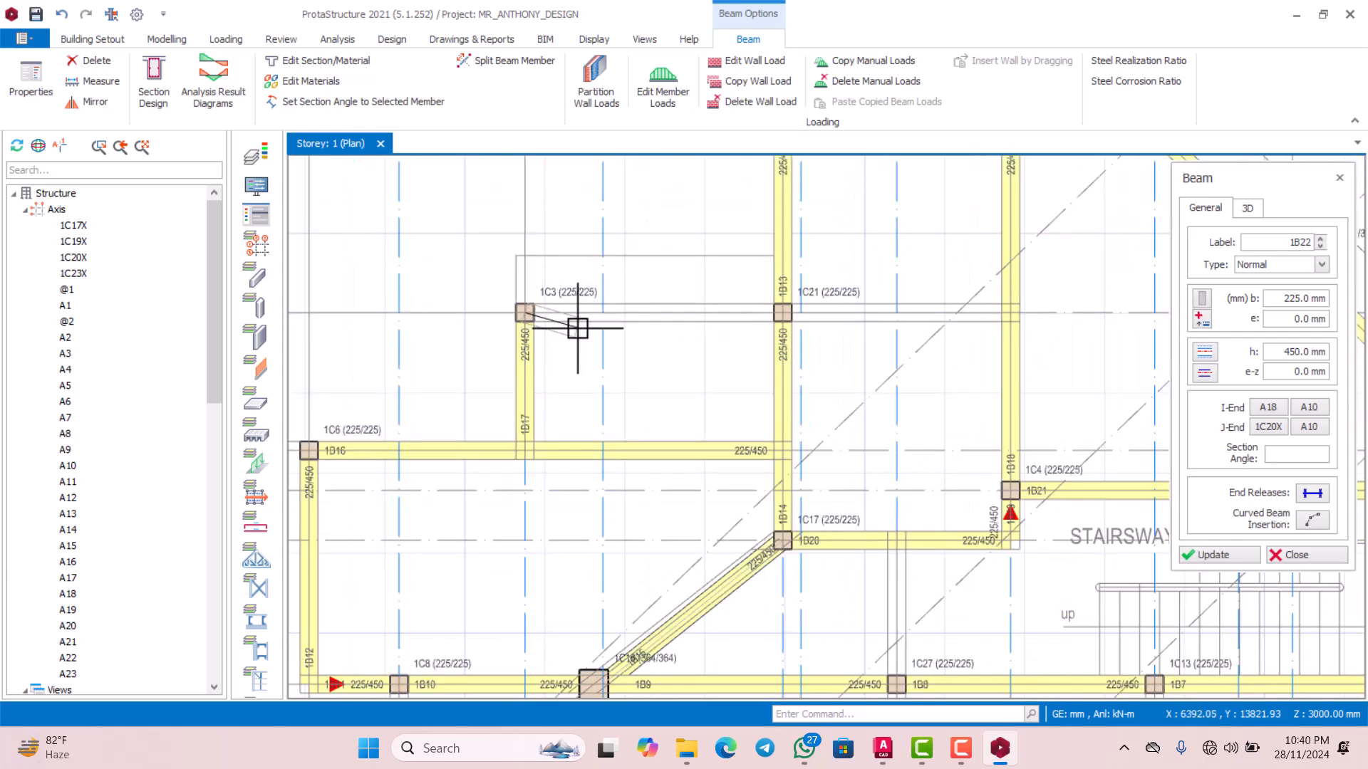
scroll(855, 321, up, 4)
click(872, 325)
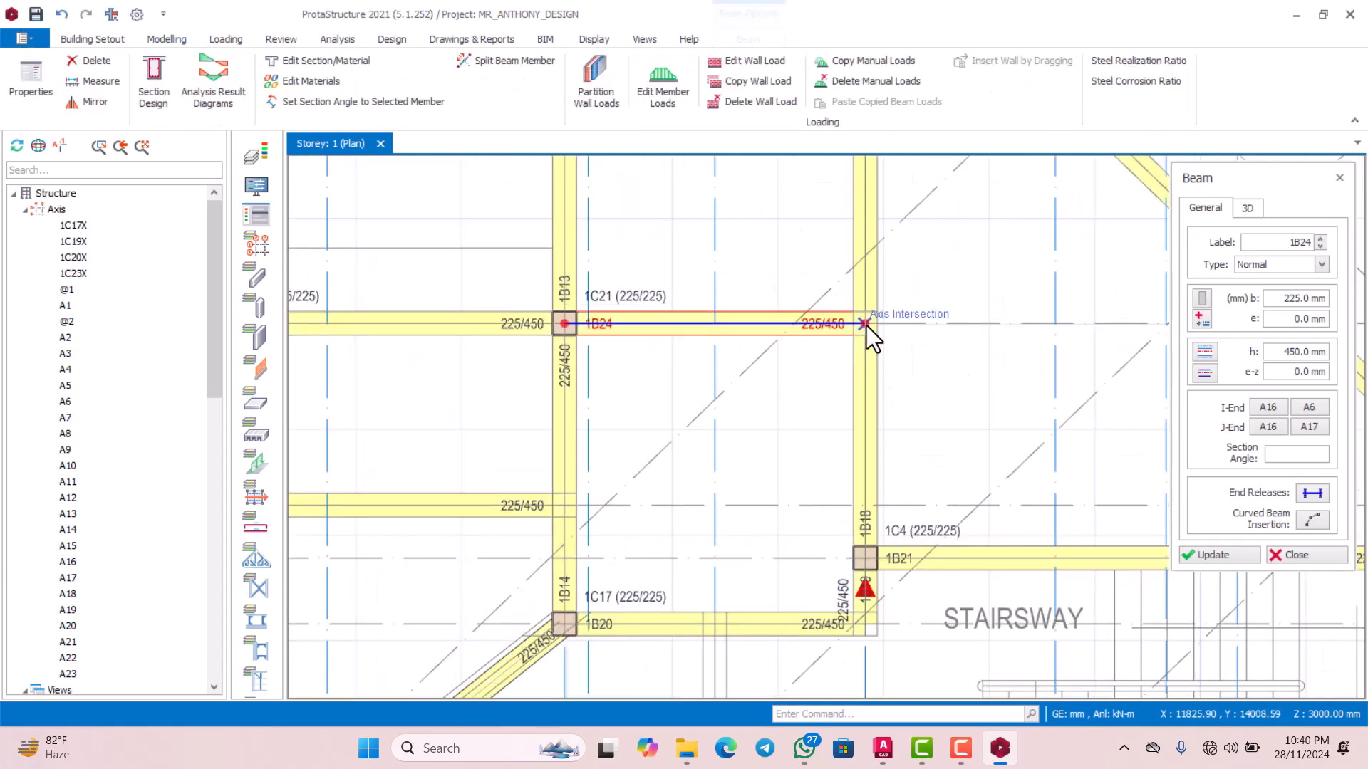
Place beams along axis A4 from column 1C8 through column 1C7 down to column 1C9
scroll(875, 333, down, 4)
scroll(862, 397, down, 2)
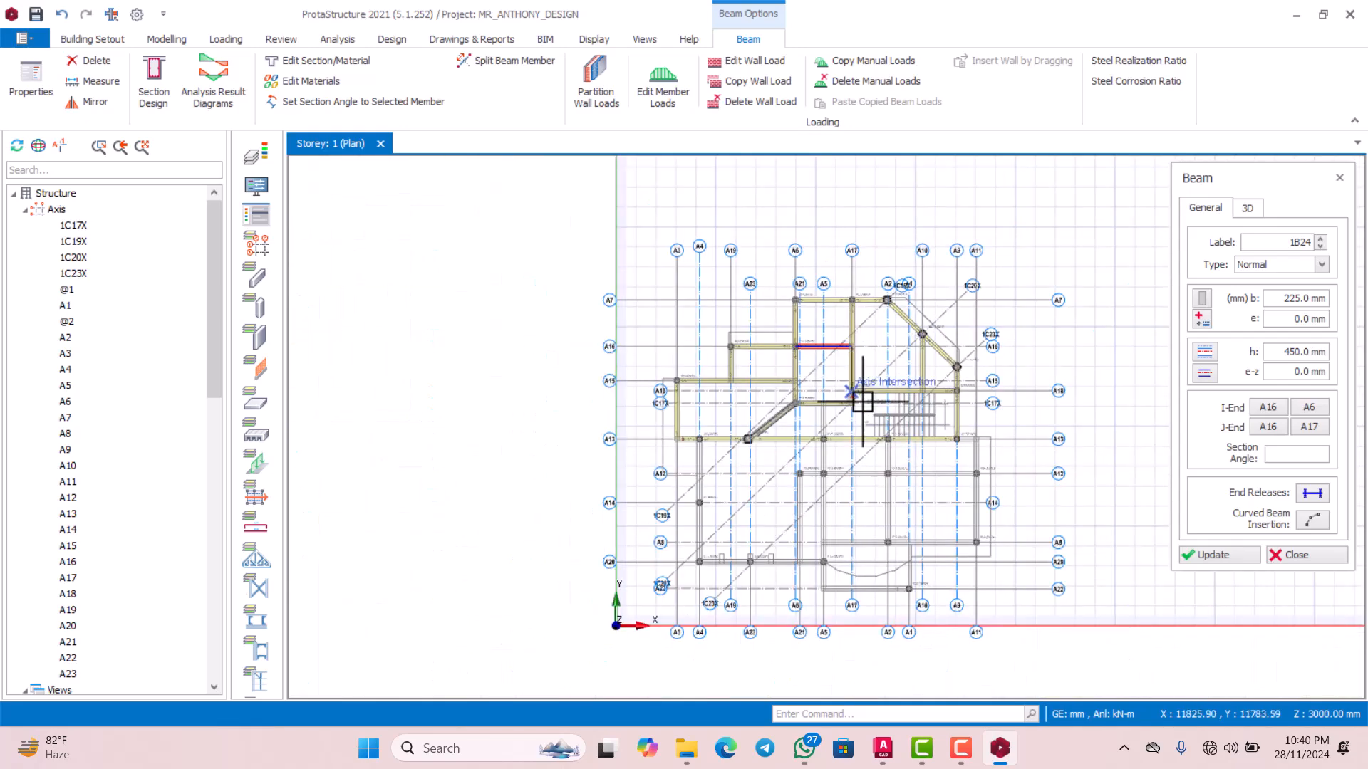
scroll(821, 427, up, 6)
scroll(809, 421, down, 3)
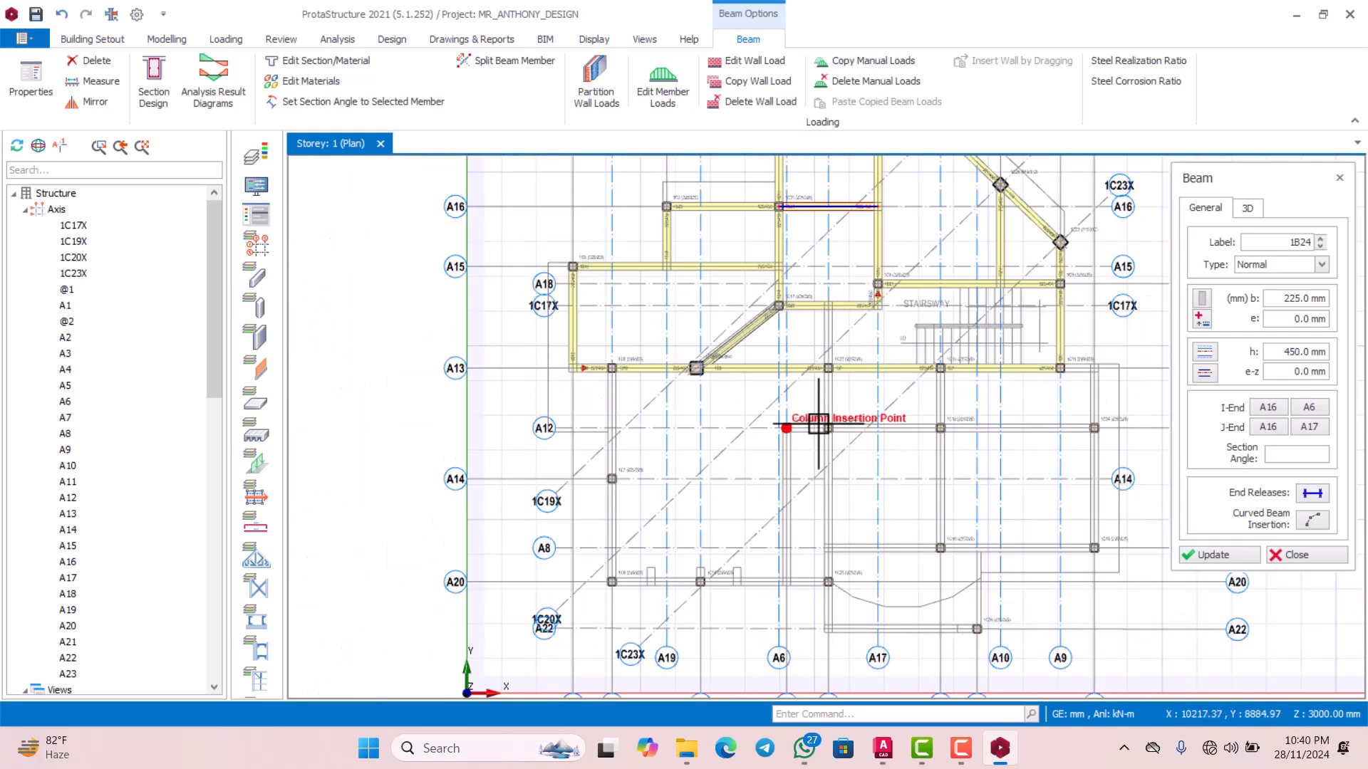
scroll(632, 360, up, 4)
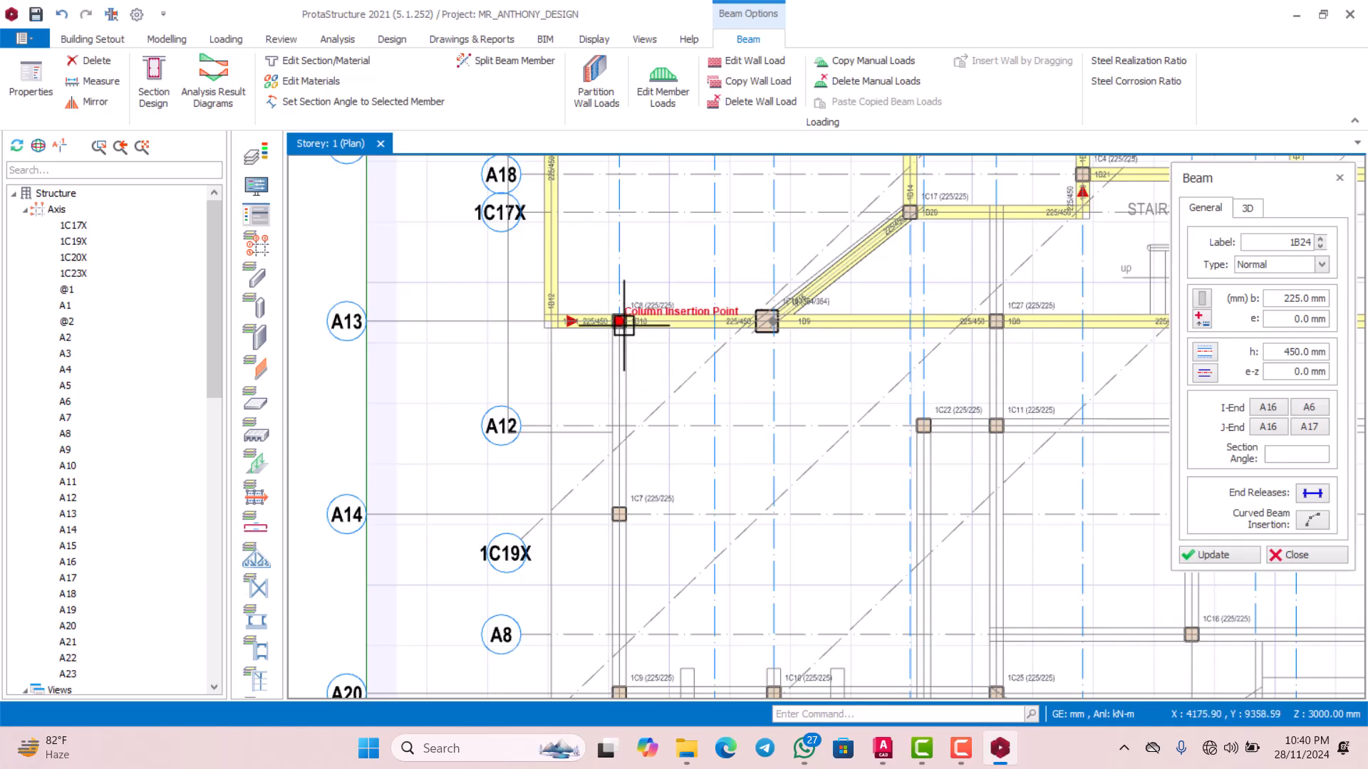
scroll(617, 322, up, 5)
scroll(603, 320, down, 4)
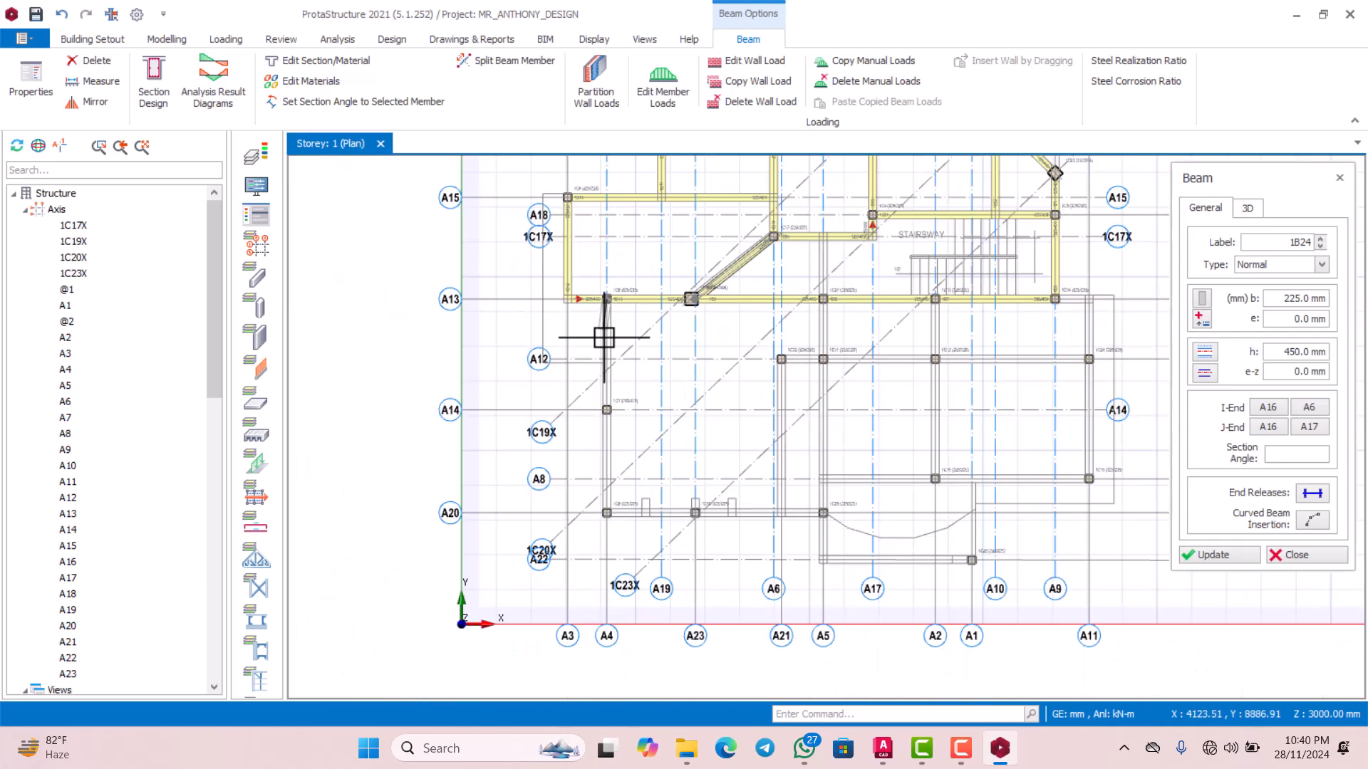
scroll(602, 427, up, 3)
scroll(605, 513, down, 2)
scroll(613, 545, up, 3)
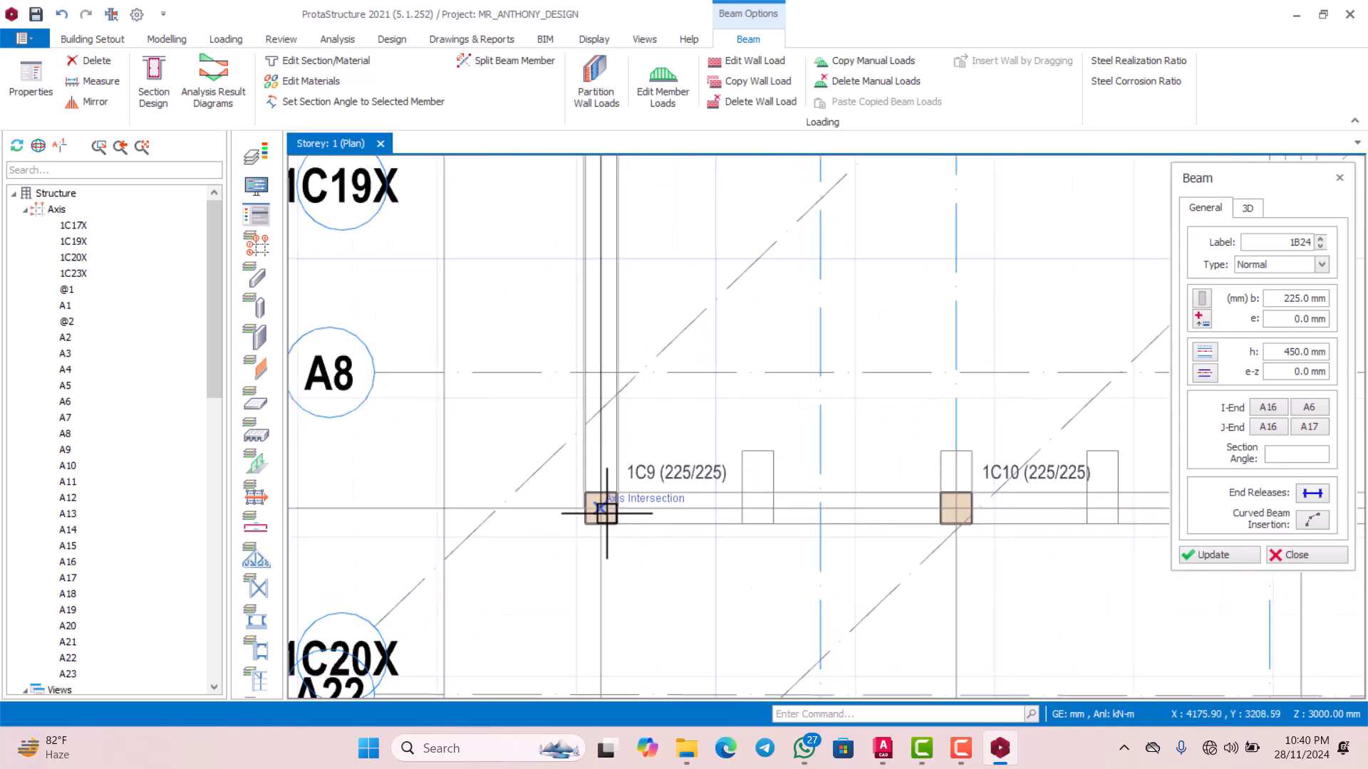
click(604, 510)
Place beams along axis A20 from column 1C9 through column 1C10 to column 1C25
scroll(605, 510, down, 5)
scroll(773, 519, up, 2)
scroll(846, 523, up, 3)
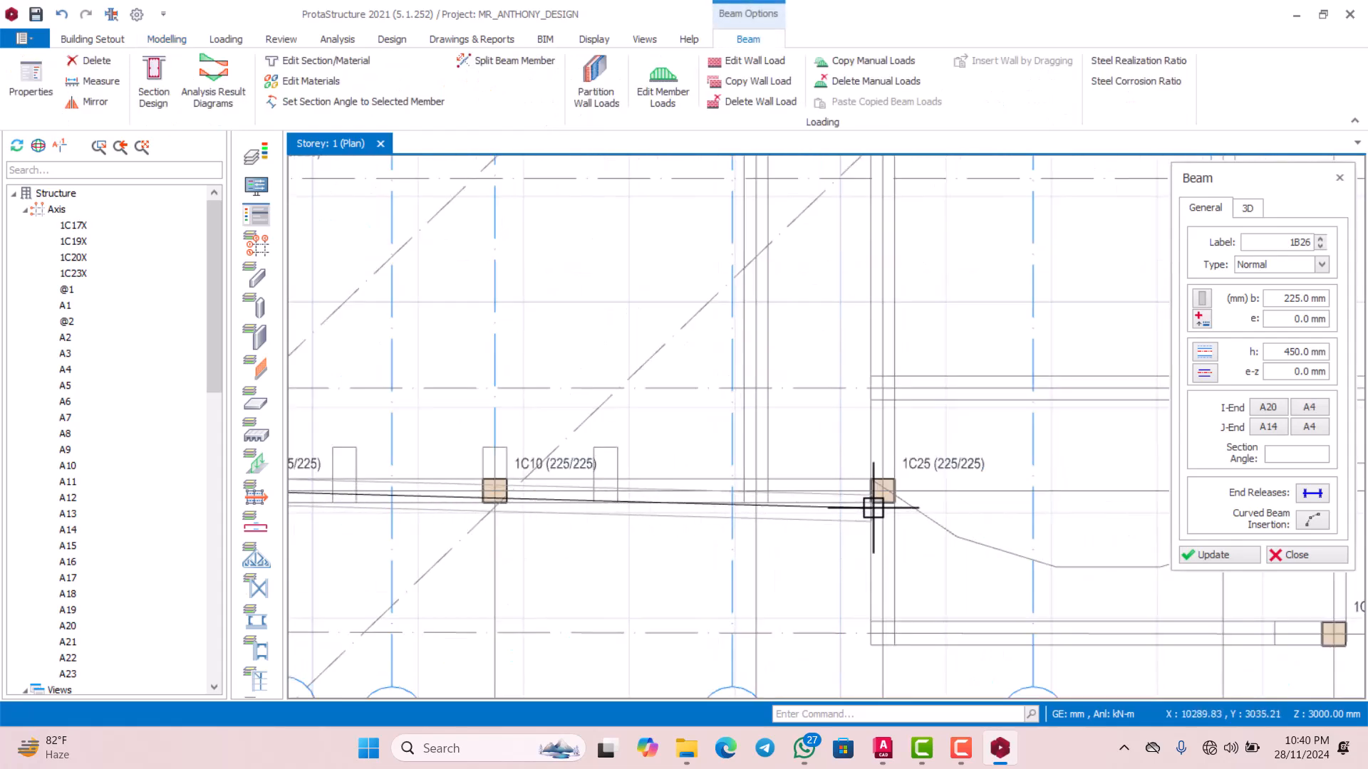
click(880, 491)
scroll(862, 474, down, 4)
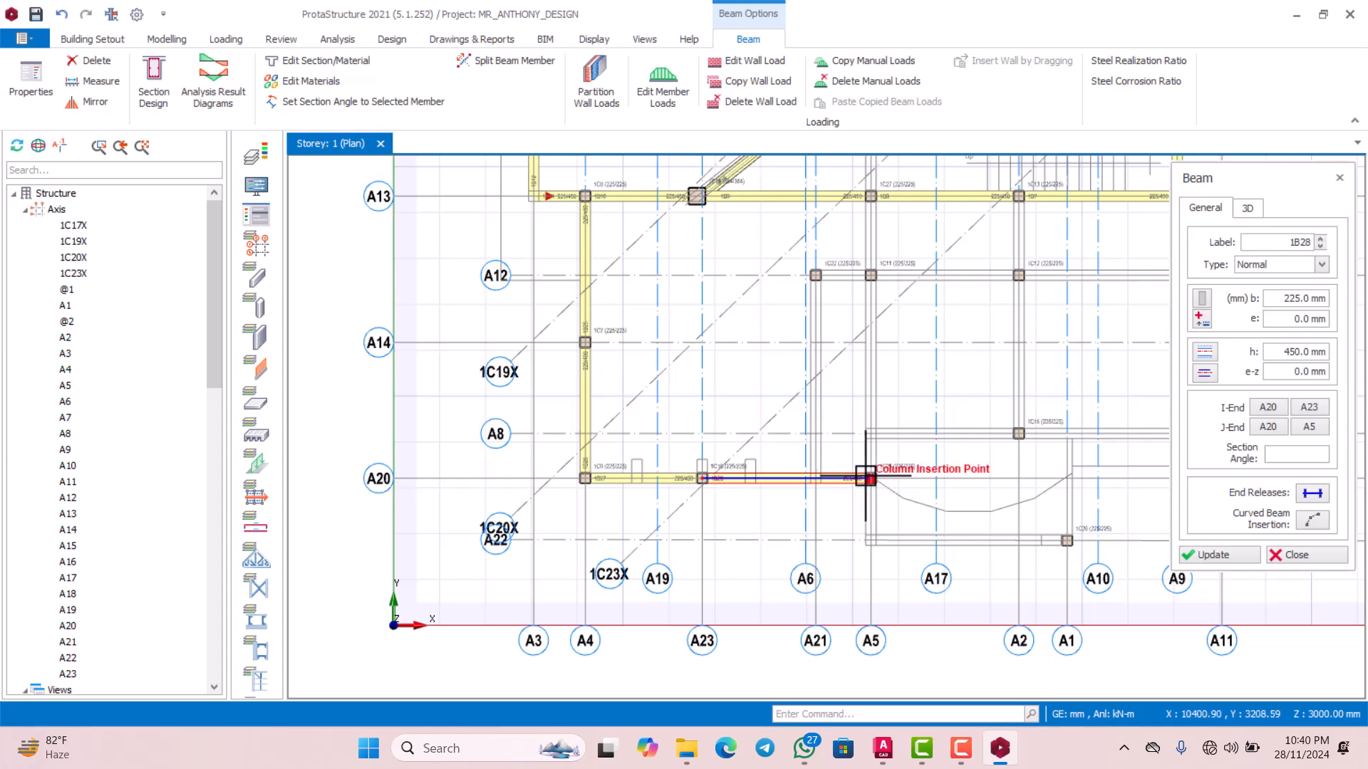
Place beams along axis A5 from column 1C27 through columns 1C11 and 1C25 to the intersection with axis A22
scroll(866, 473, down, 4)
scroll(876, 306, up, 5)
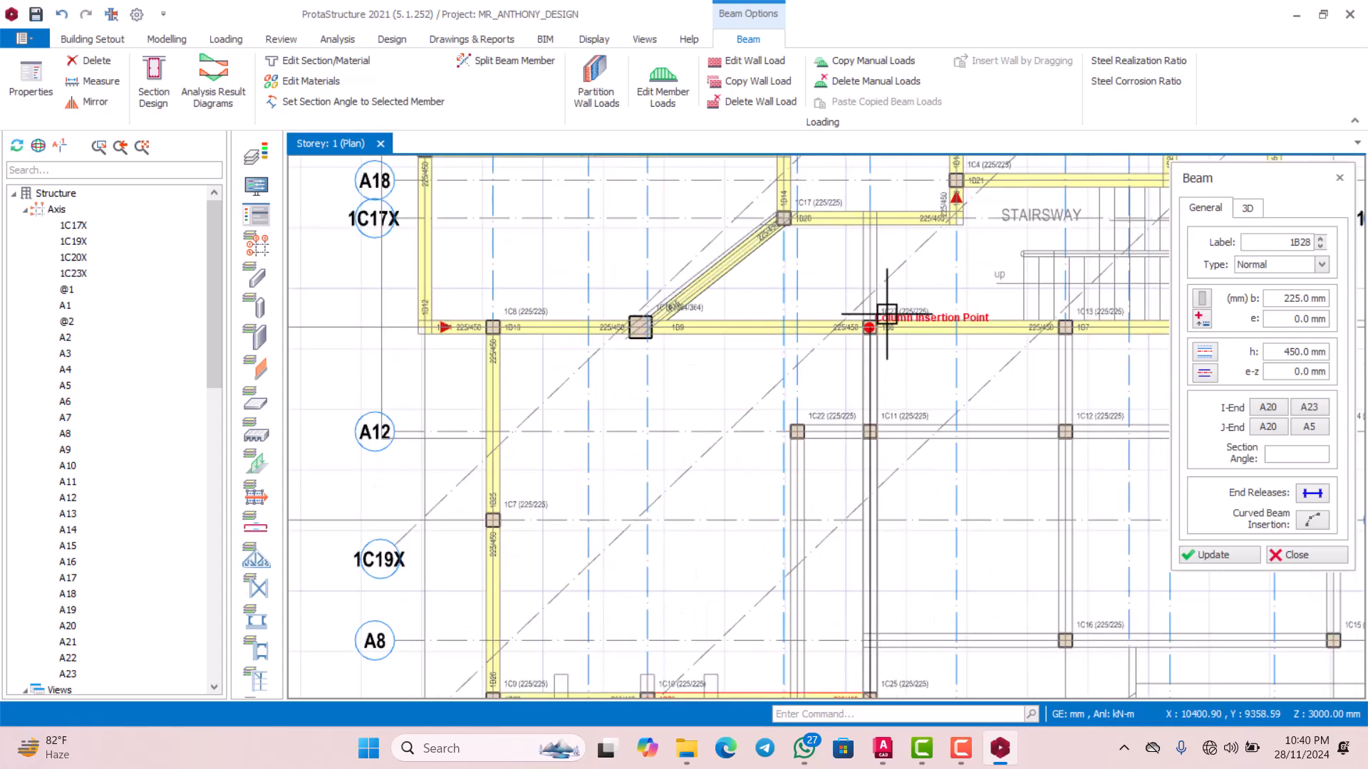
scroll(870, 244, down, 5)
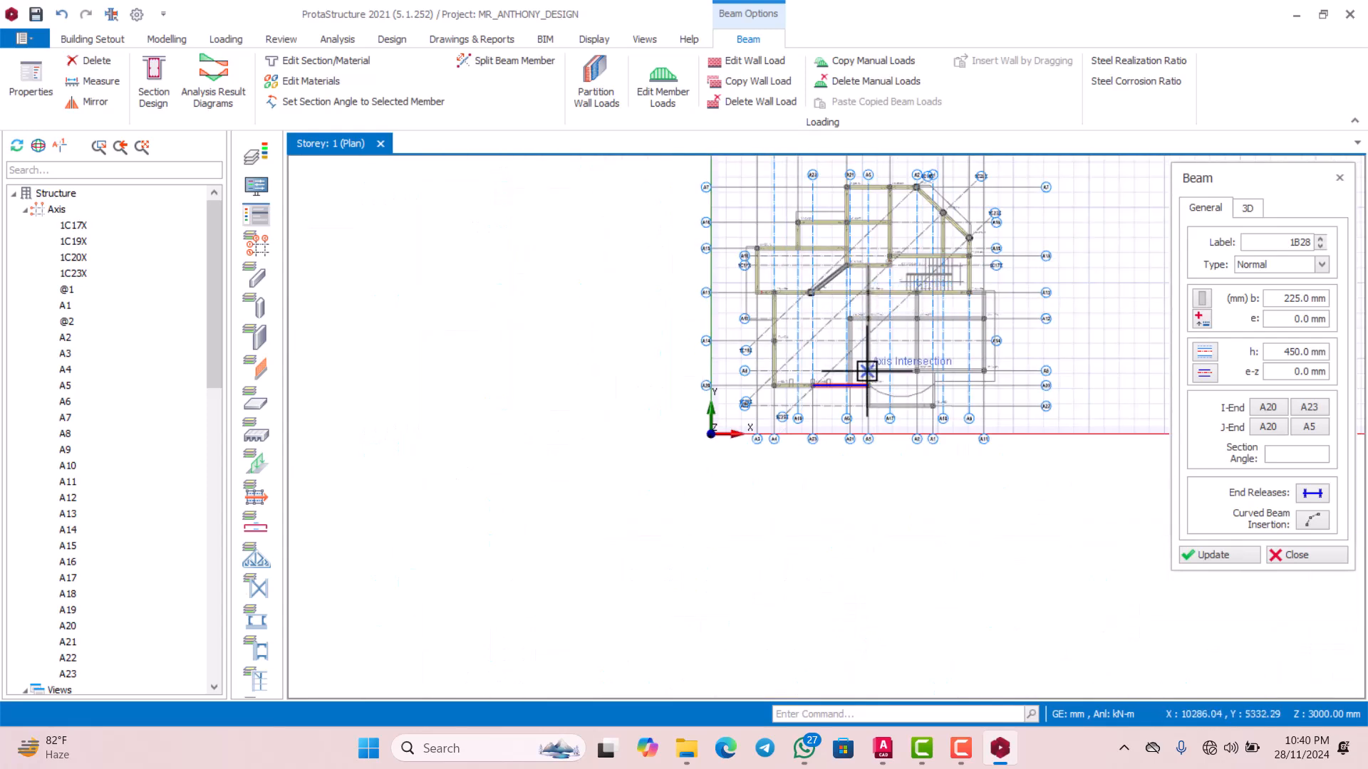
scroll(867, 371, up, 5)
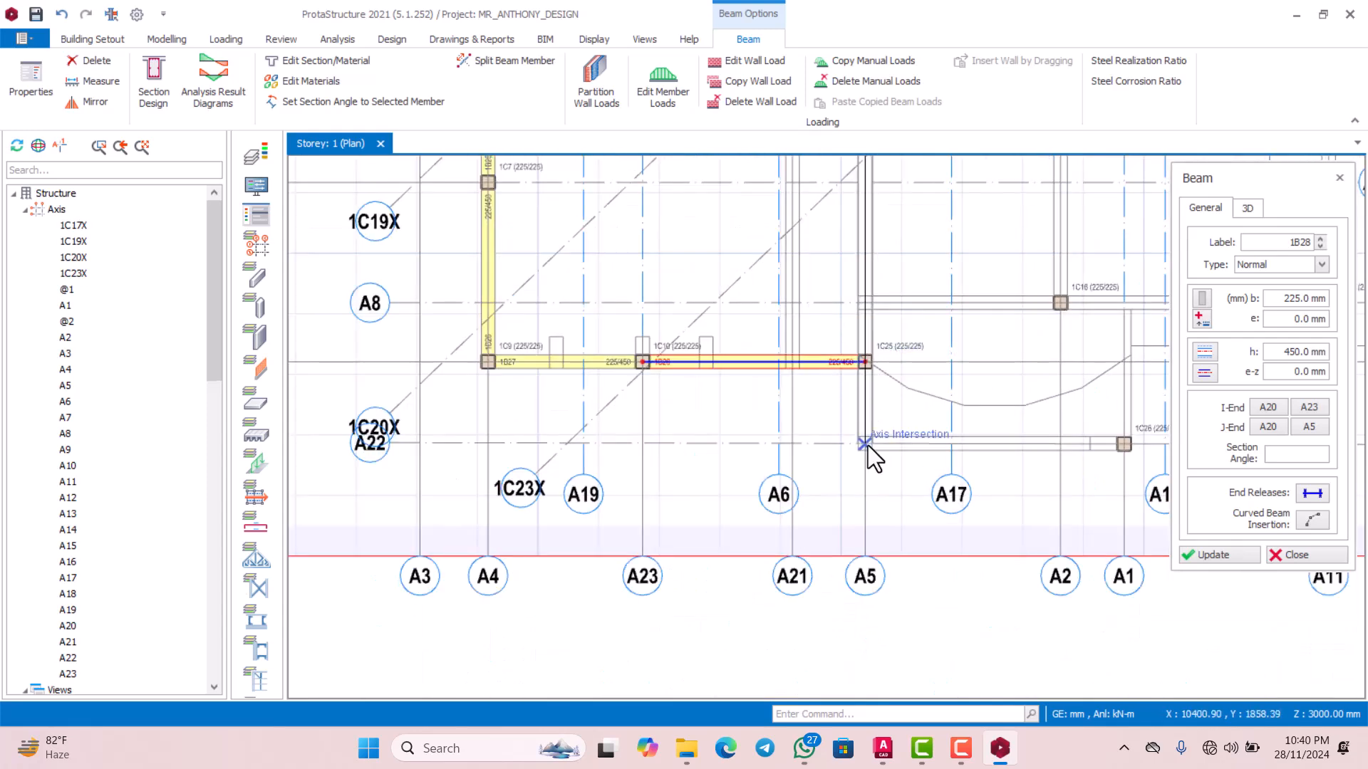
click(866, 446)
Place a beam along axis A22 from the intersection with axis A5 to column 1C26
scroll(855, 452, down, 3)
scroll(894, 452, up, 4)
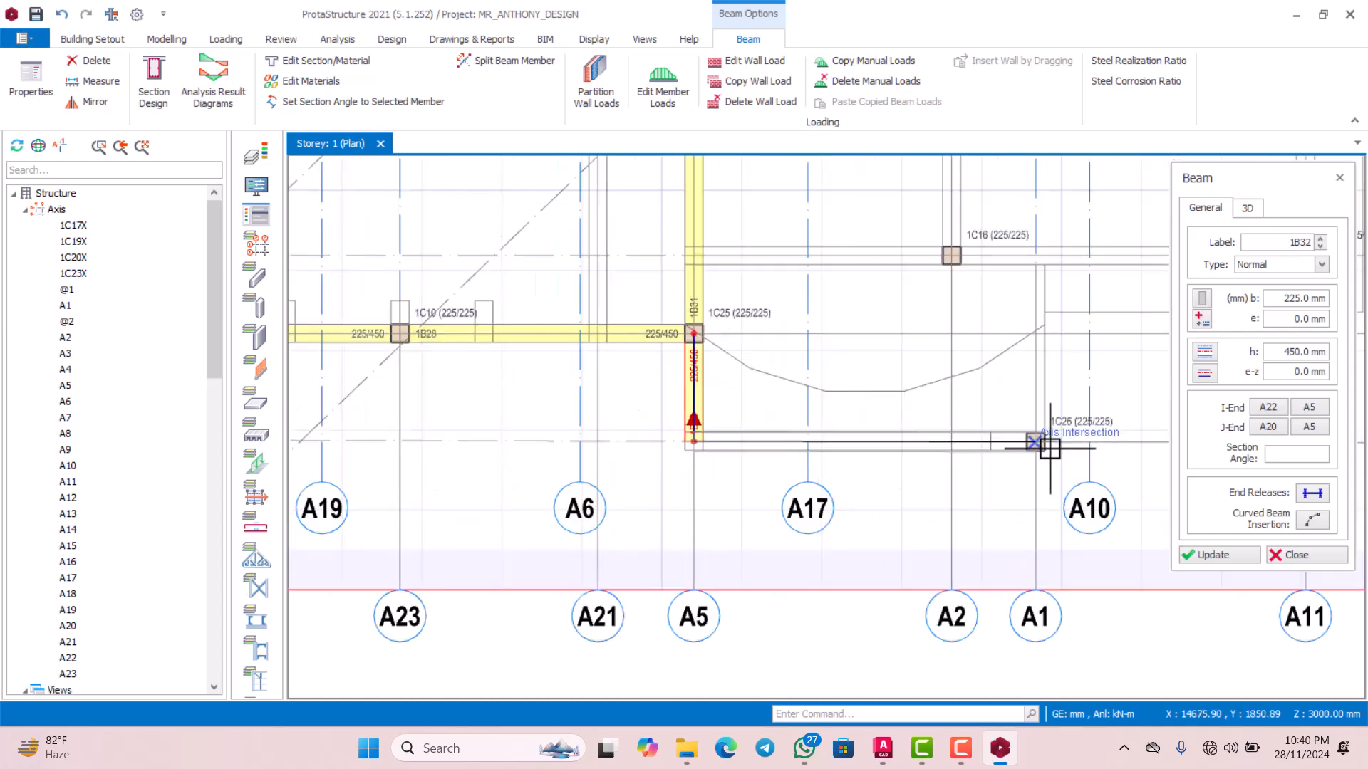
click(1039, 442)
scroll(1039, 445, down, 3)
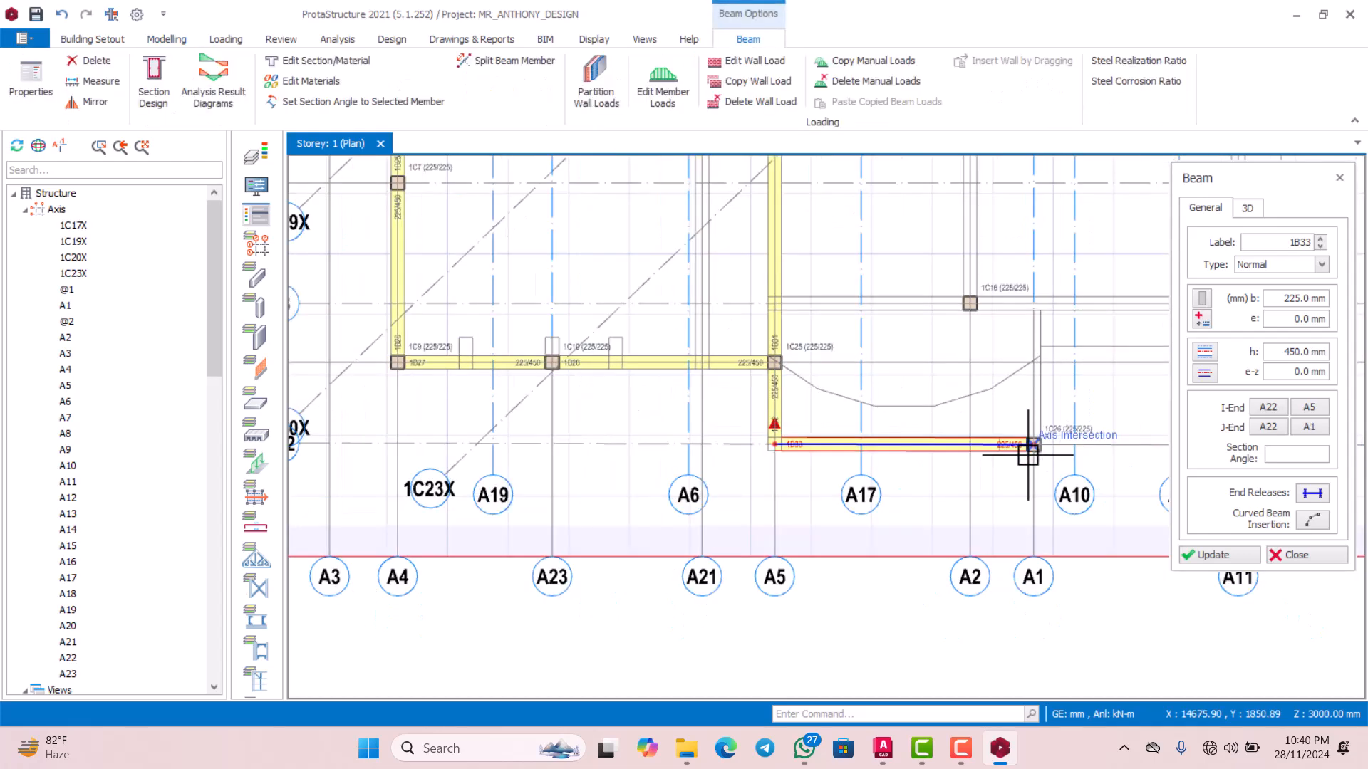
scroll(1039, 452, up, 2)
scroll(1038, 454, up, 1)
scroll(1037, 463, down, 3)
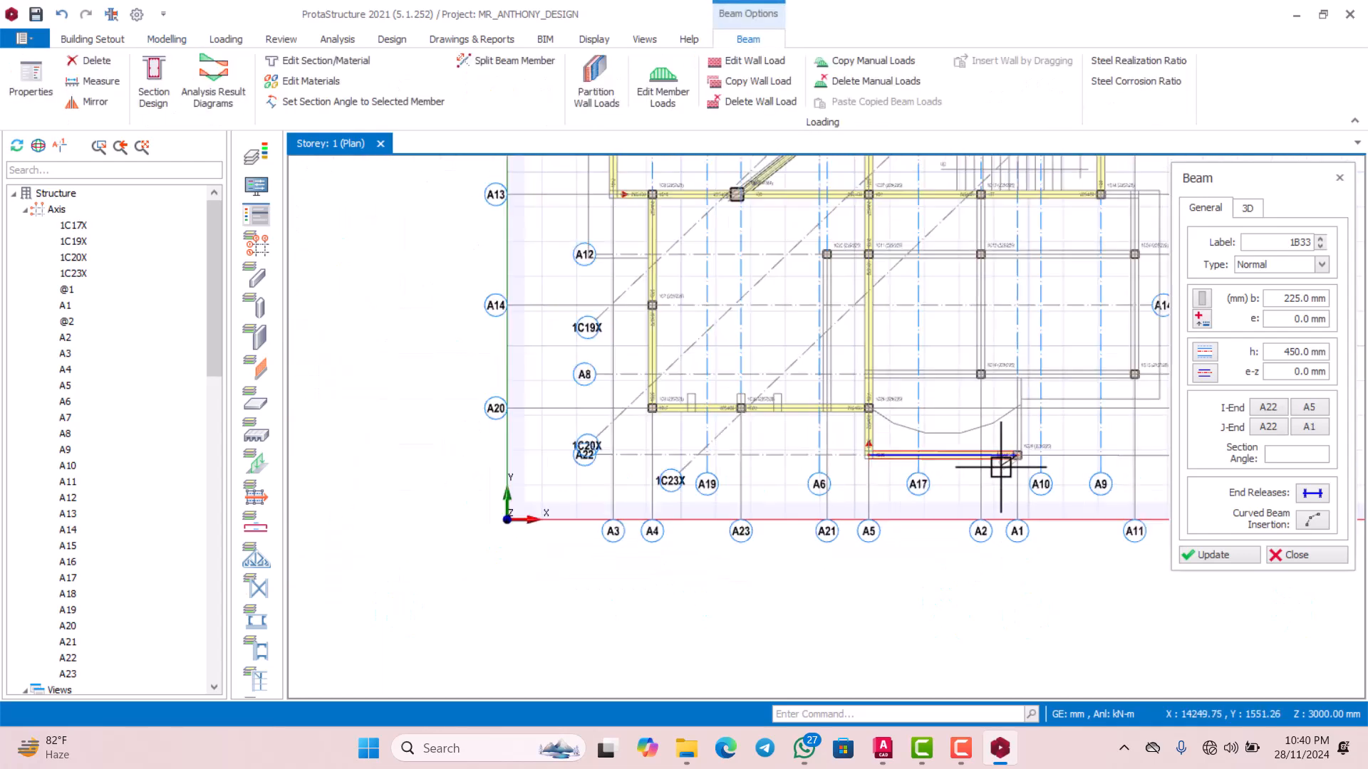
scroll(1036, 468, up, 2)
scroll(998, 465, up, 2)
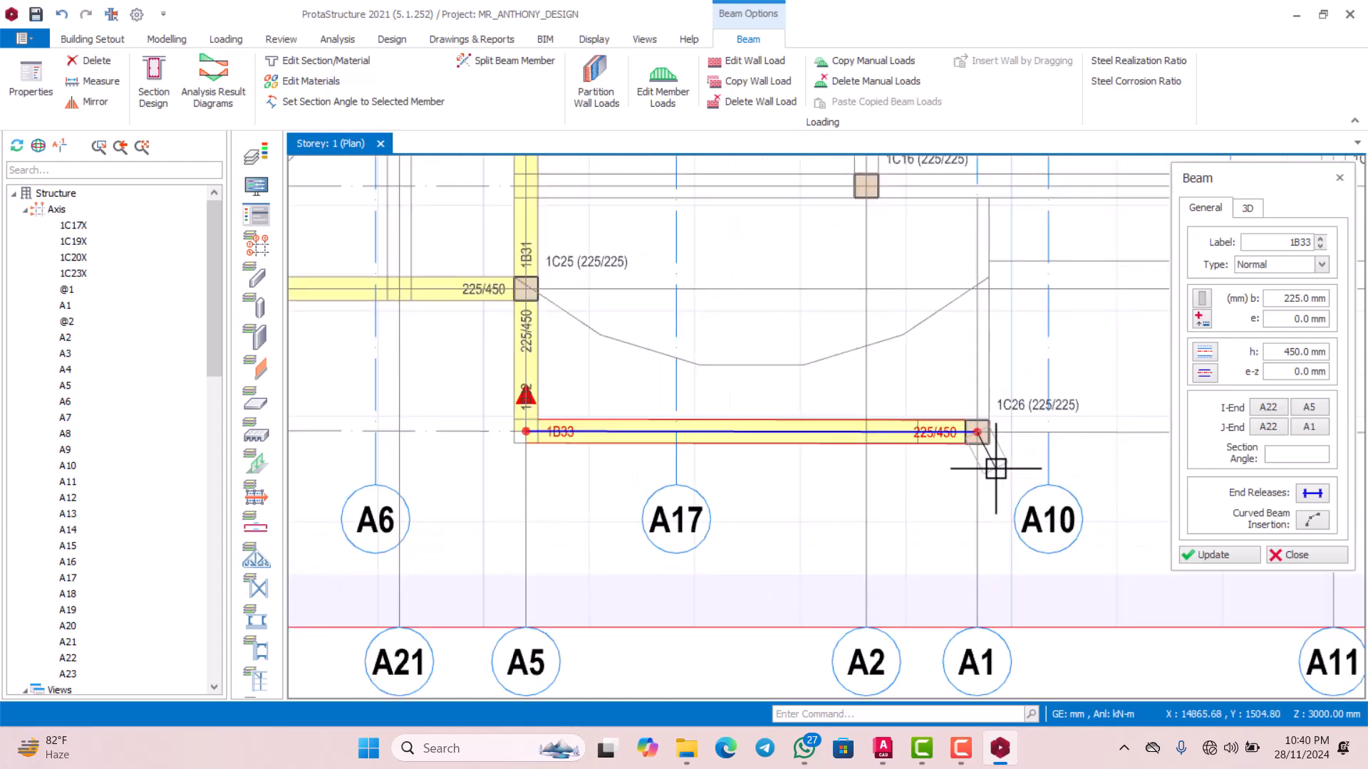
scroll(990, 470, down, 1)
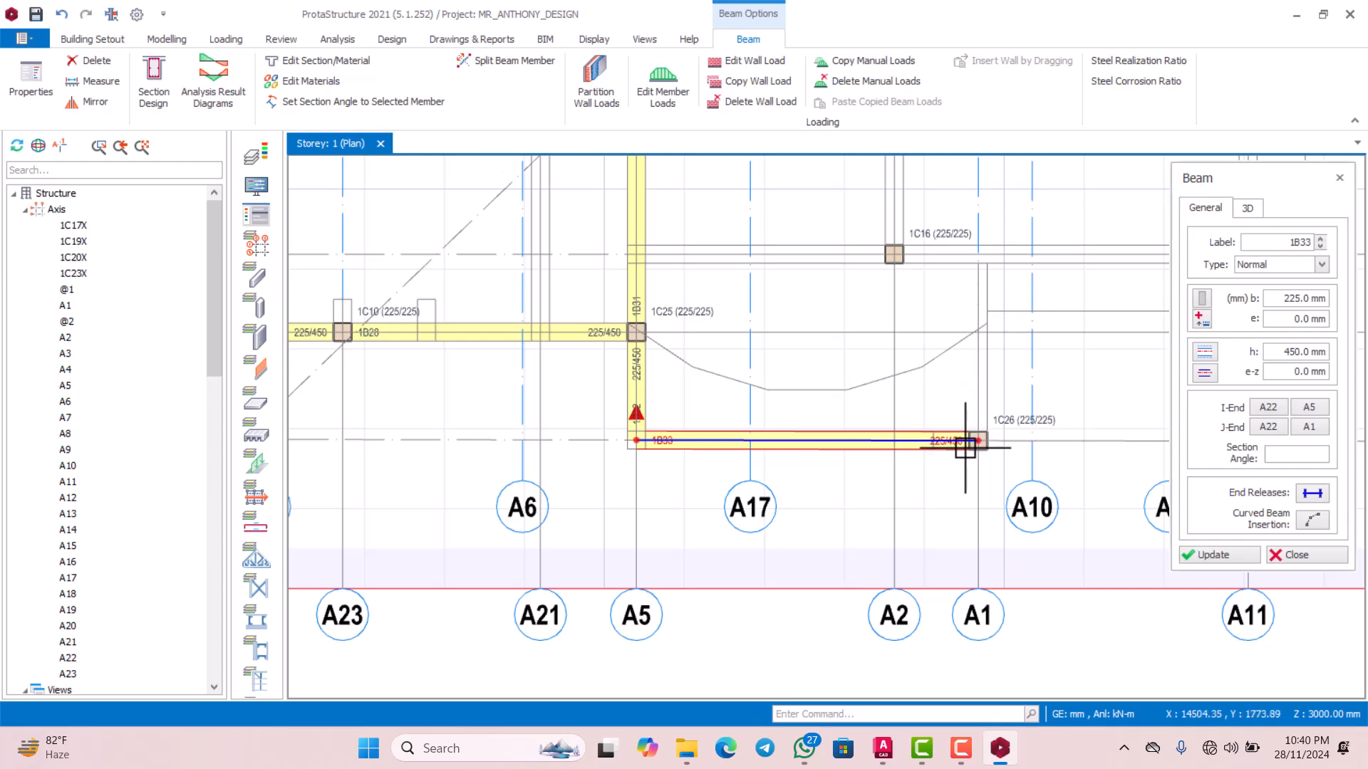
scroll(966, 447, up, 2)
scroll(982, 436, down, 5)
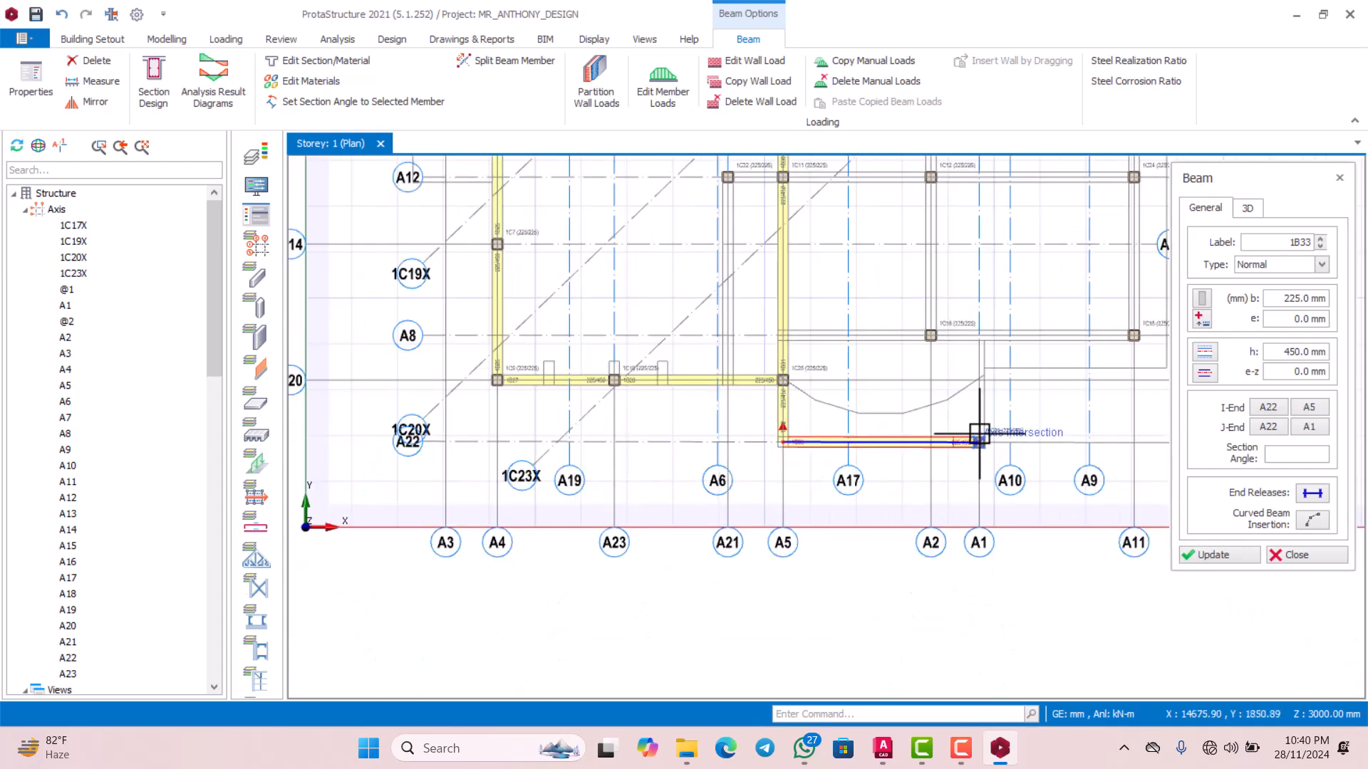
scroll(980, 354, up, 3)
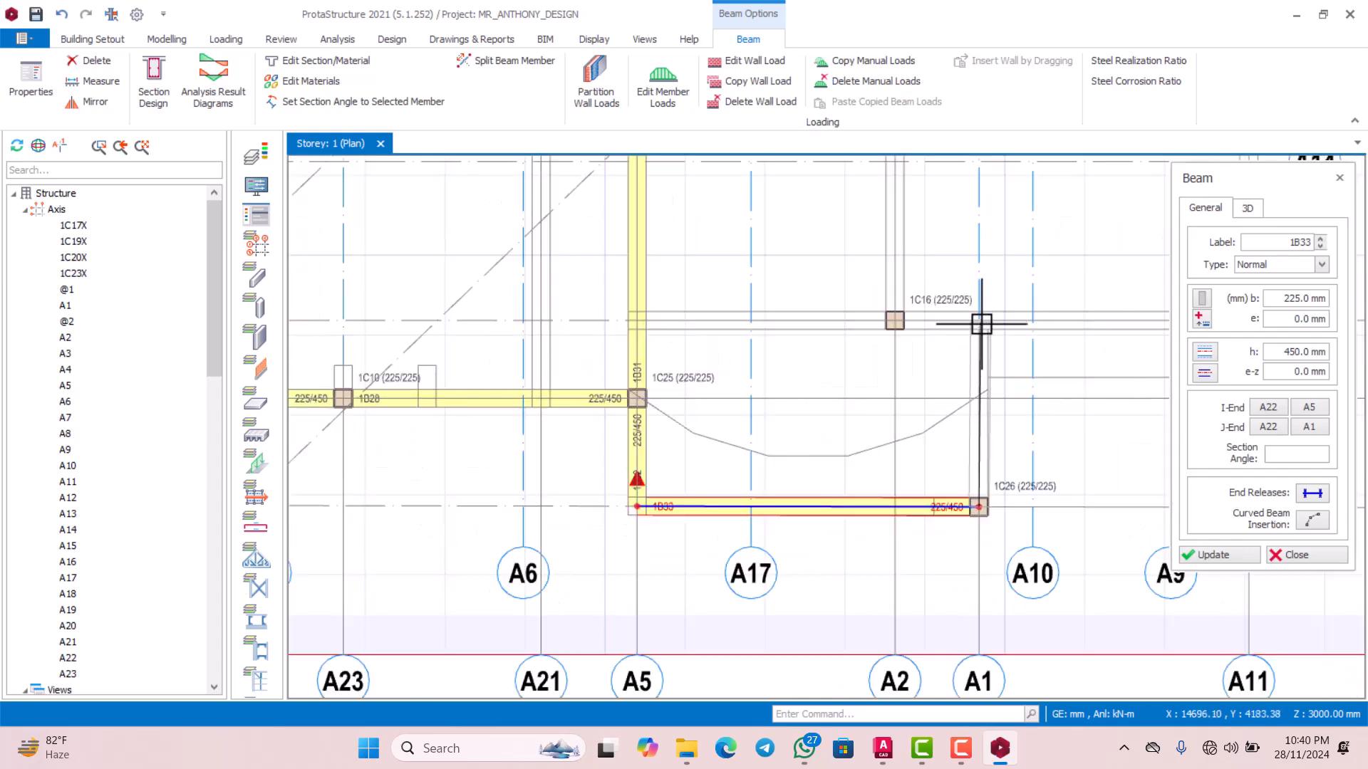
scroll(980, 324, up, 2)
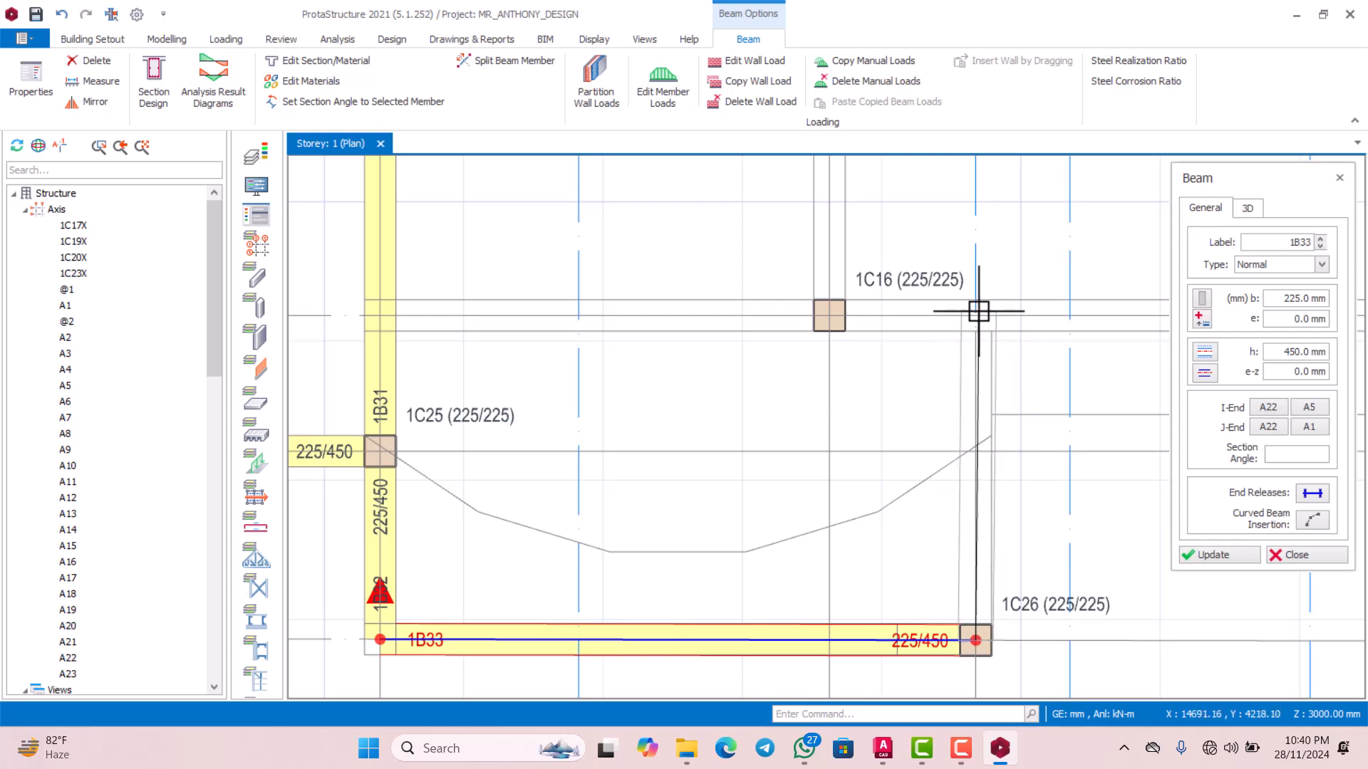
scroll(978, 312, down, 1)
scroll(937, 354, down, 4)
scroll(962, 349, up, 3)
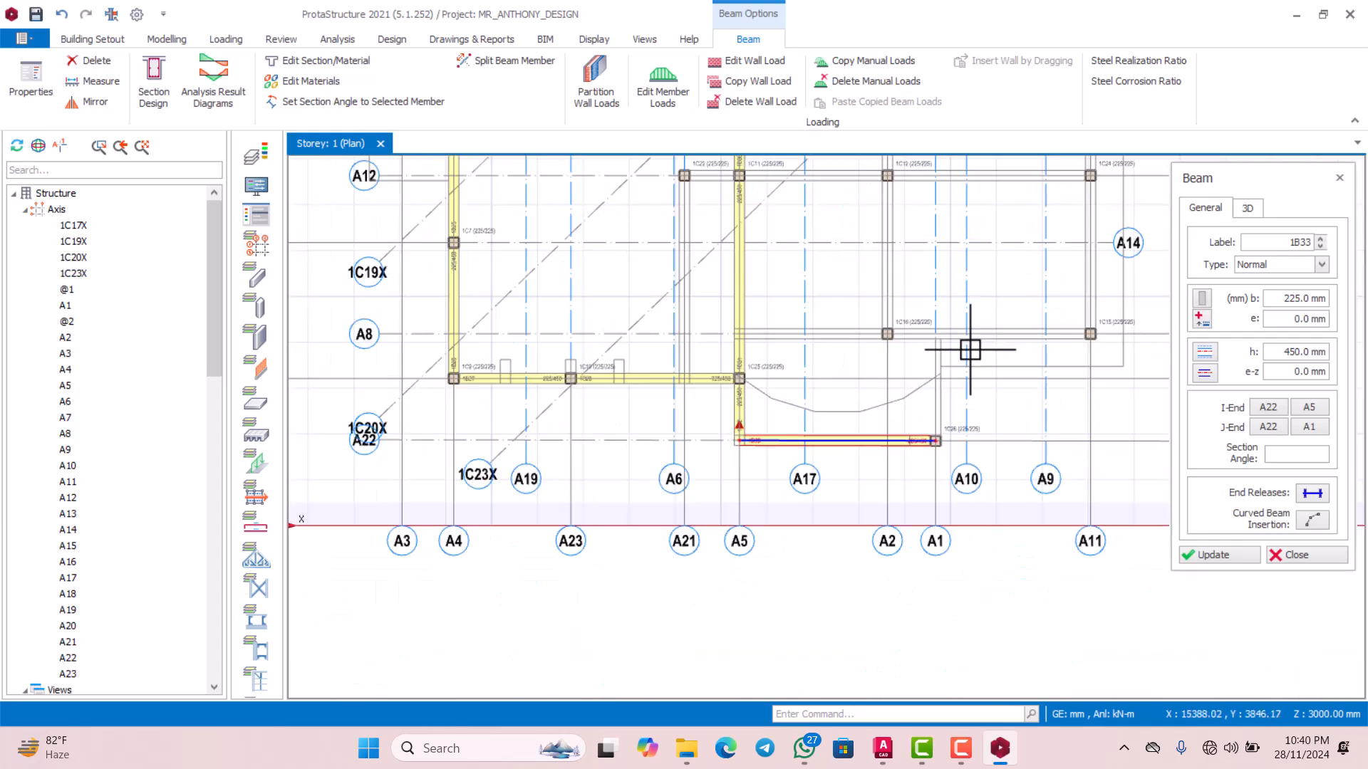
key(Escape)
scroll(946, 352, down, 2)
click(933, 319)
scroll(931, 339, up, 3)
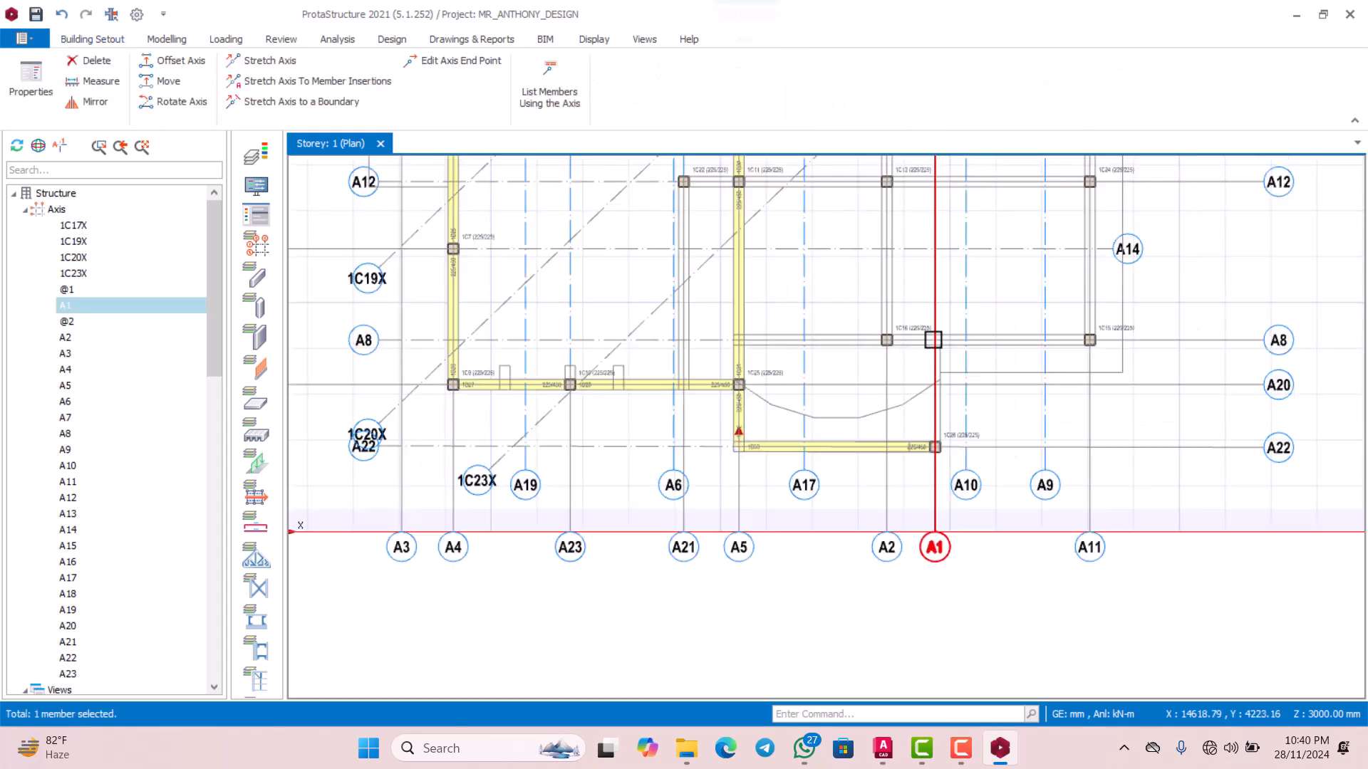
scroll(922, 363, down, 3)
scroll(853, 450, up, 3)
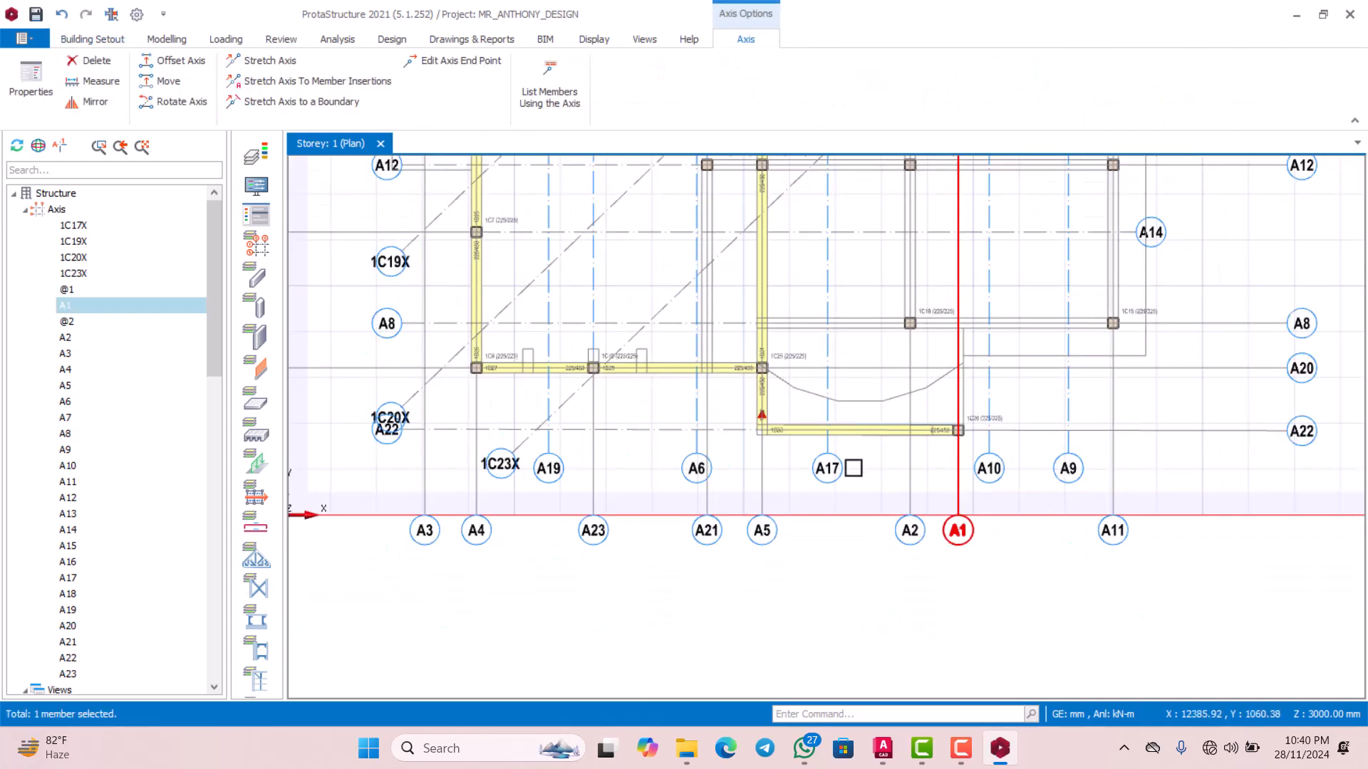
key(Escape)
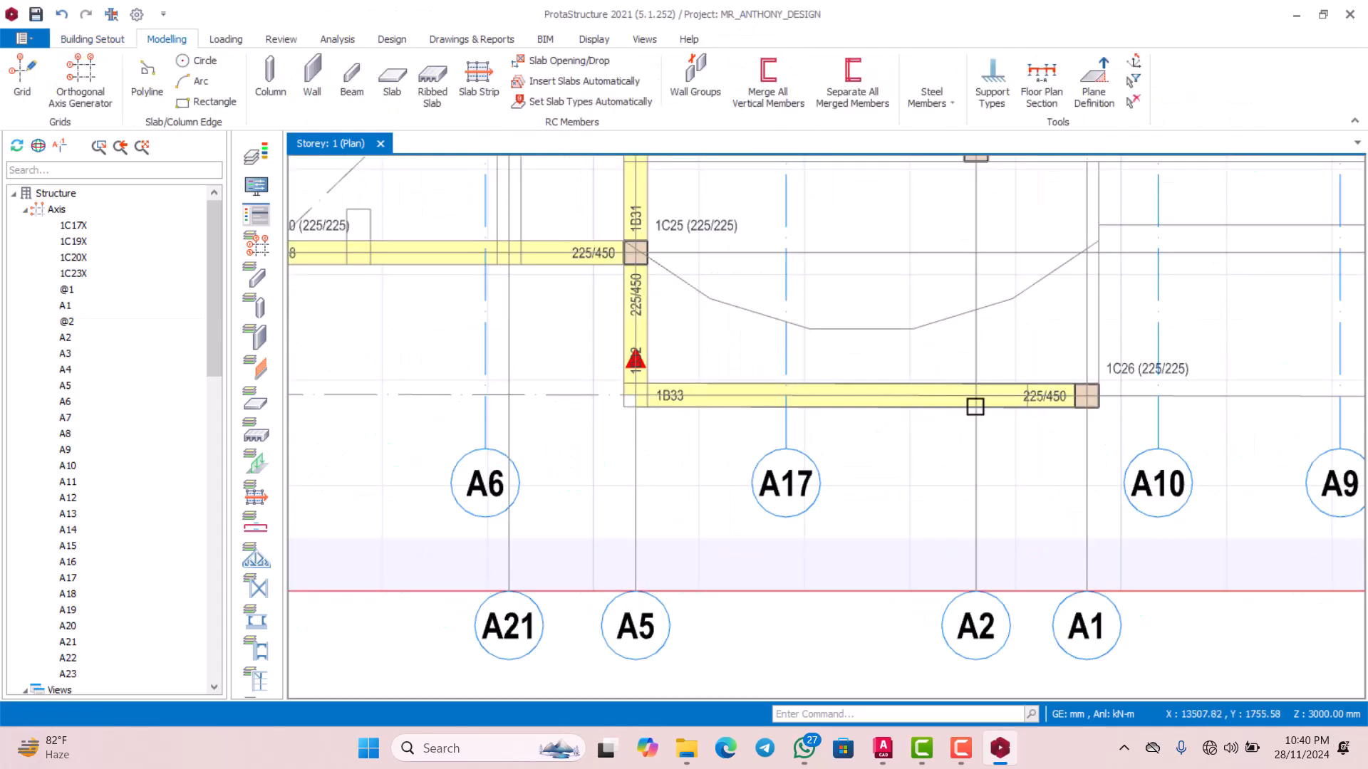
Load the 225/450 mm properties of the beam on axis A22 and place beams along axis A8 from axis A5 through column 1C16 to column 1C15
scroll(997, 403, up, 1)
click(1024, 399)
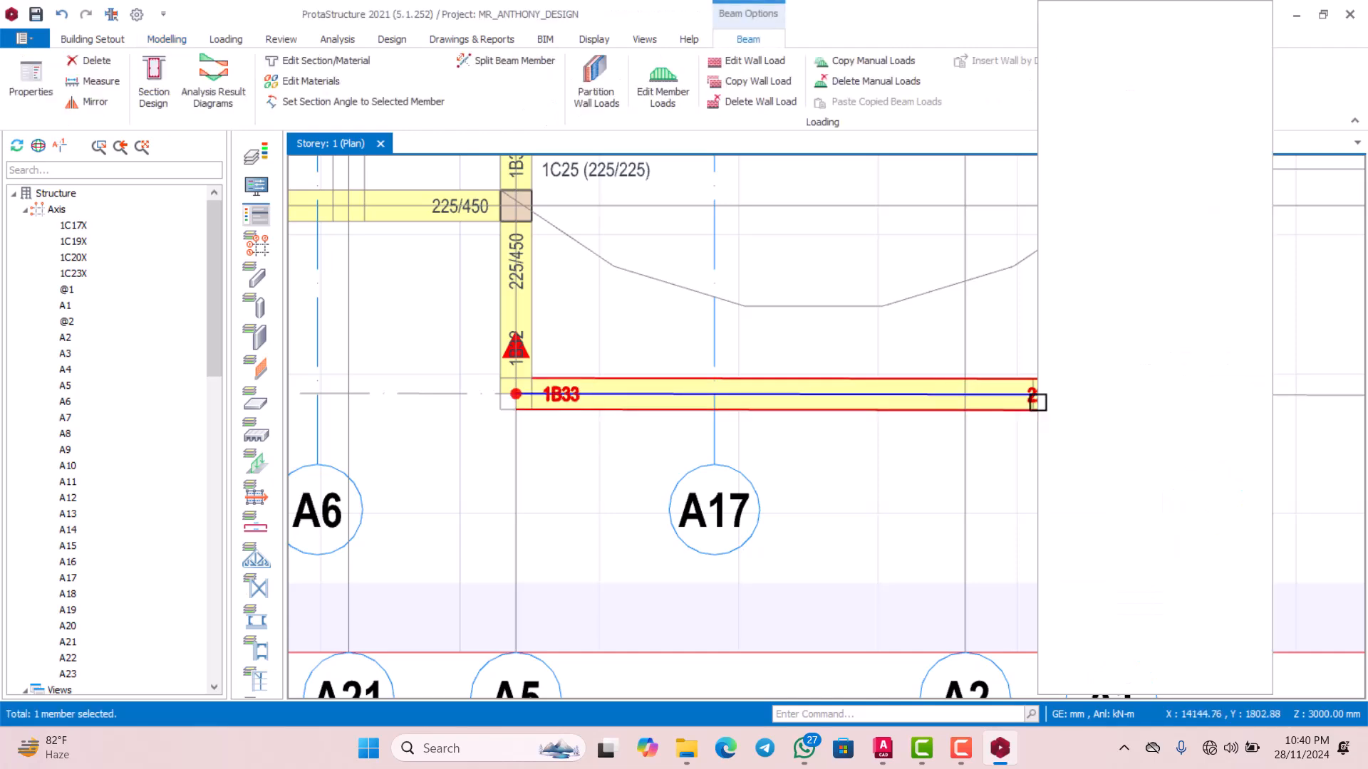
click(1083, 16)
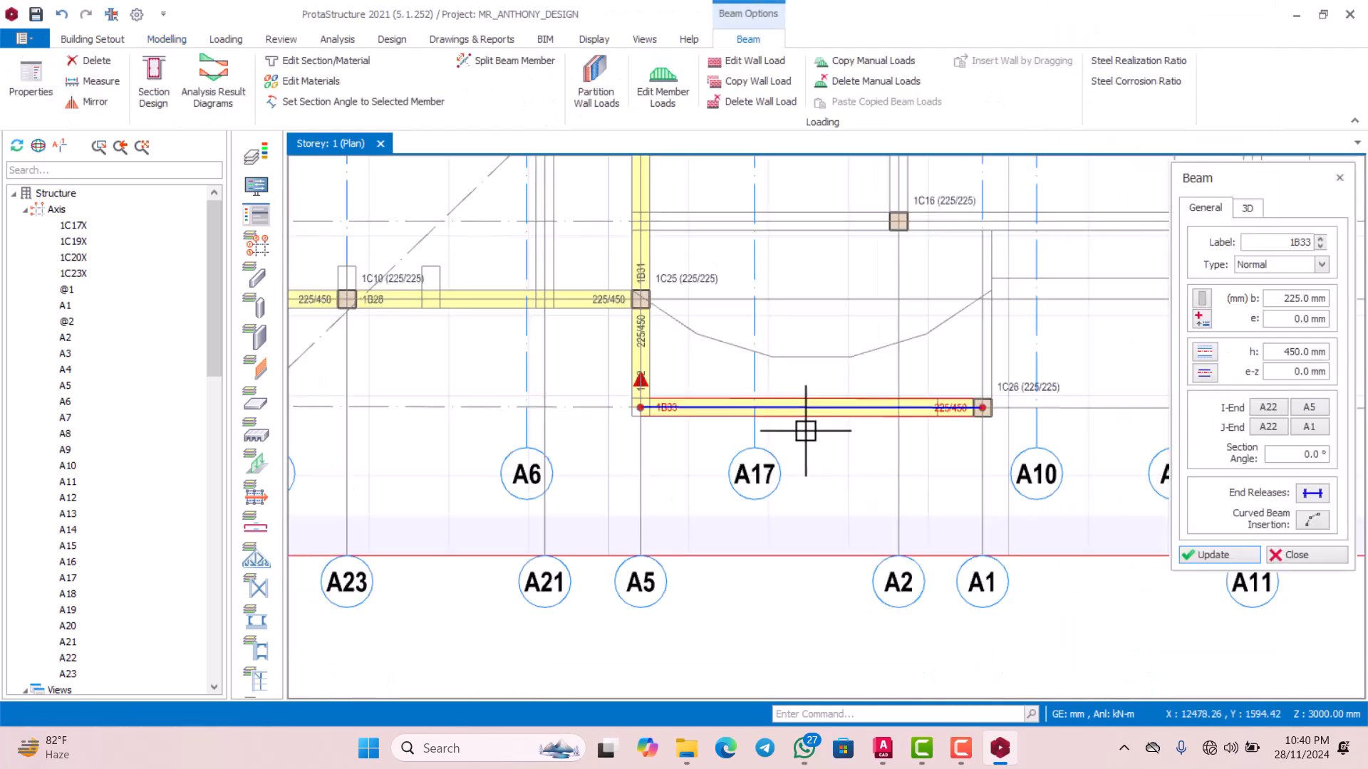
scroll(797, 388, down, 2)
scroll(924, 360, up, 3)
scroll(791, 406, down, 2)
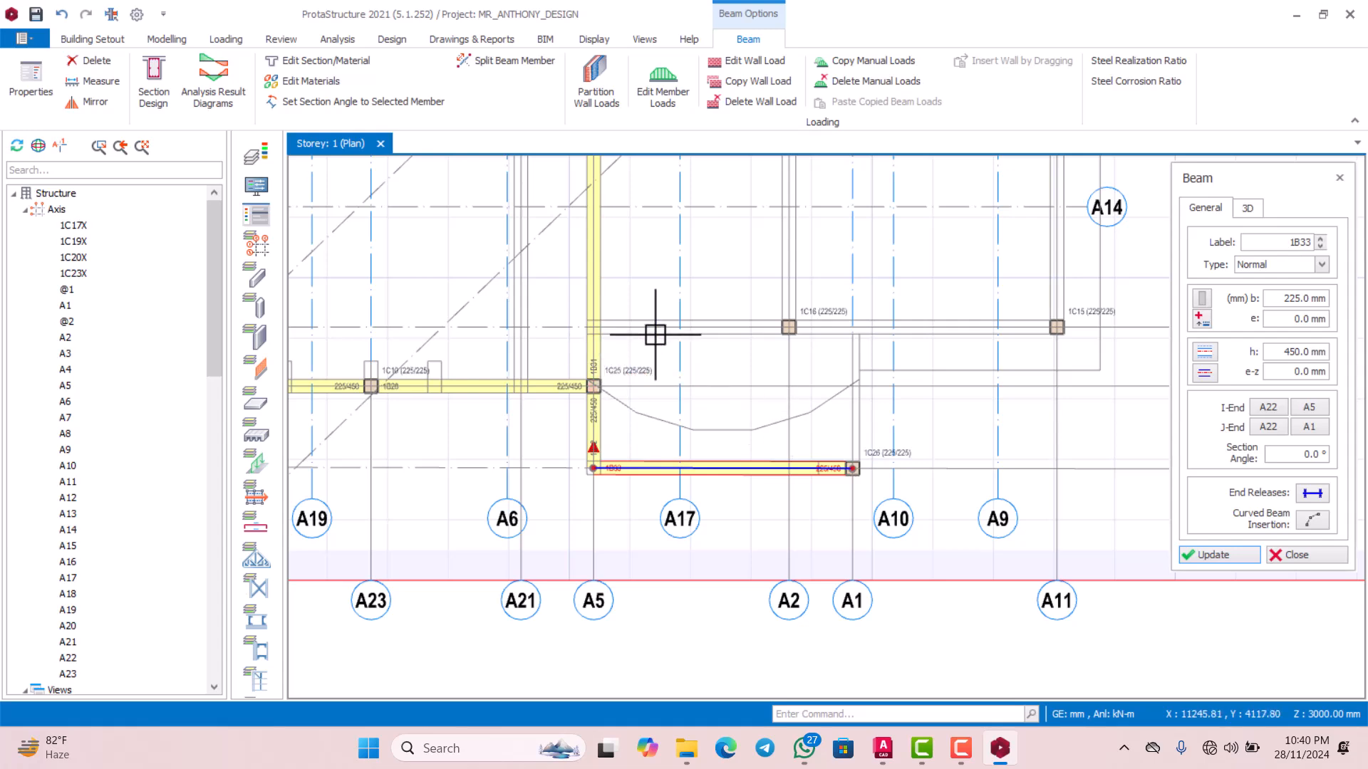
scroll(694, 384, down, 2)
scroll(656, 382, up, 4)
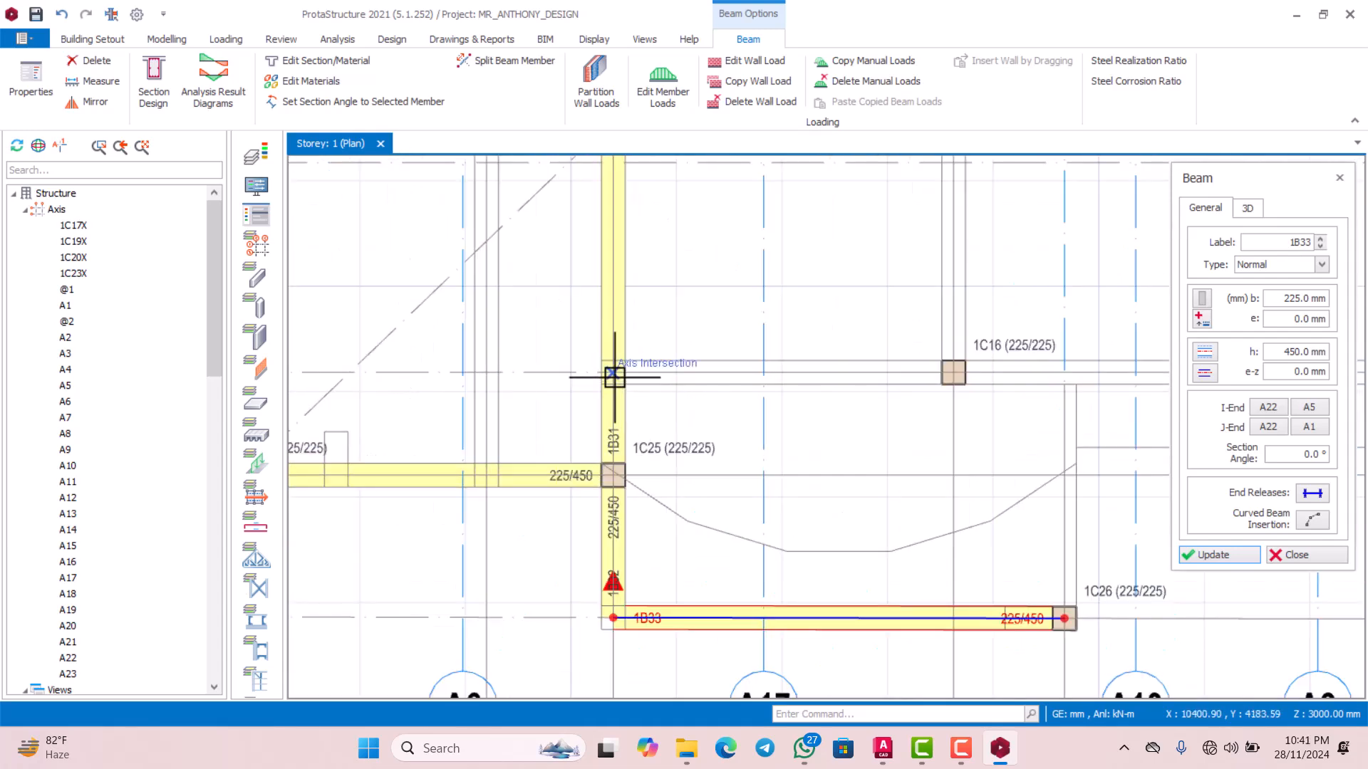
scroll(632, 442, down, 2)
scroll(931, 406, up, 2)
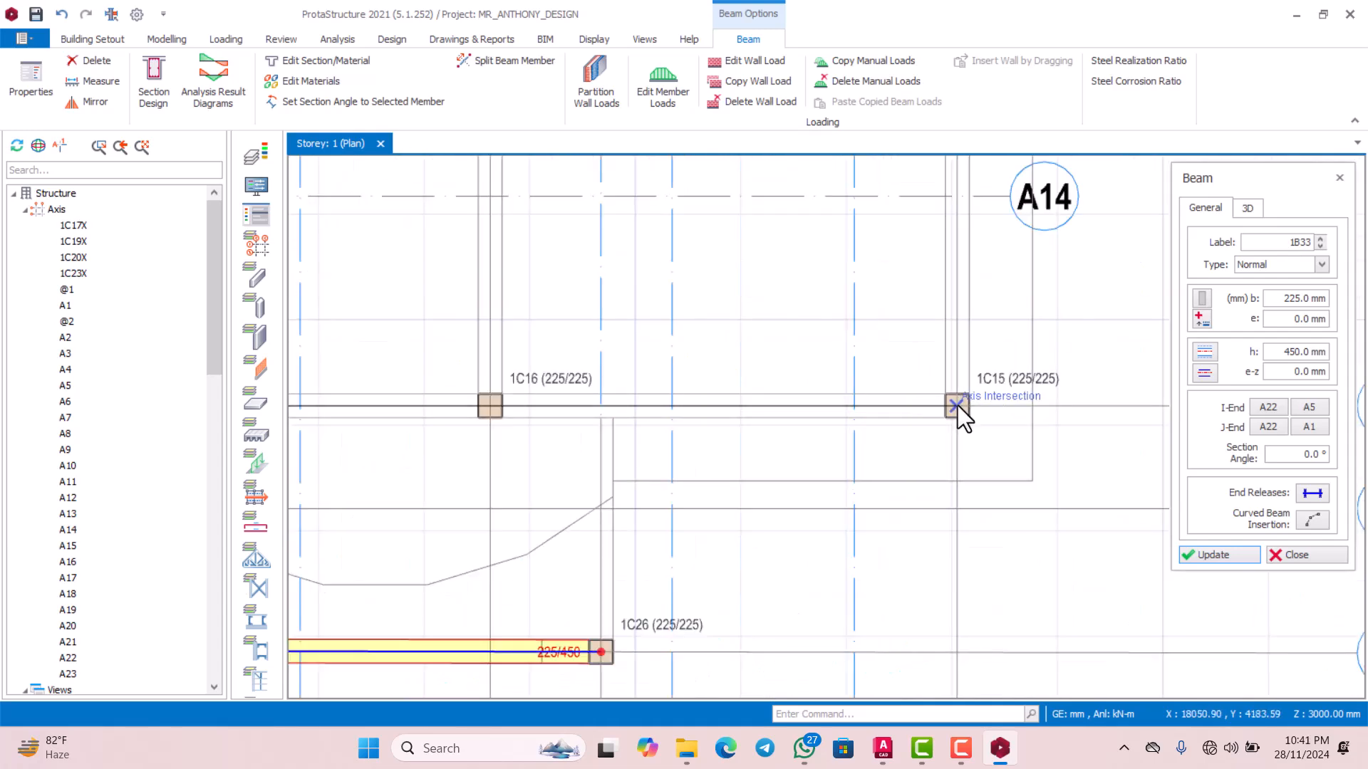
click(956, 408)
Place beams along axis A11 from column 1C15 through column 1C24 to axis A13, and along axis A13 back to column 1C14
scroll(955, 414, down, 3)
scroll(958, 327, up, 2)
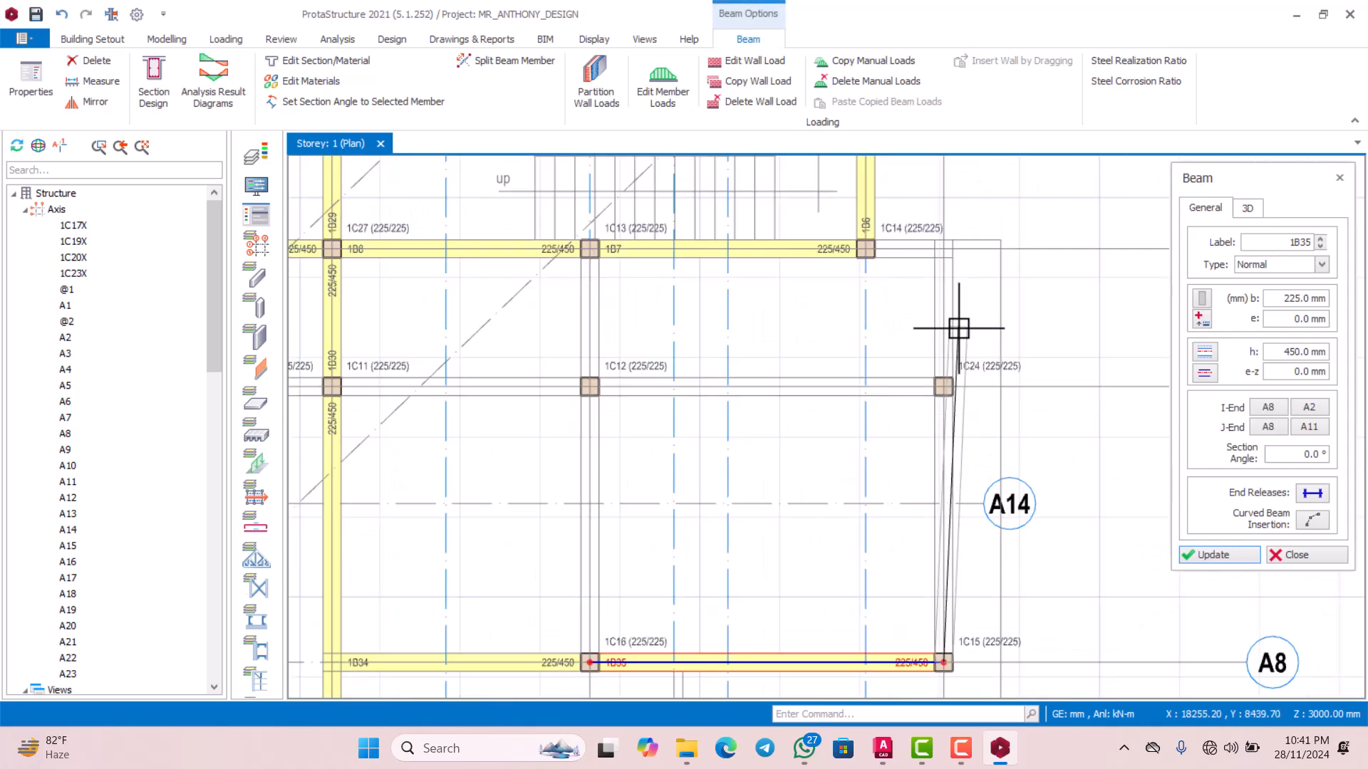
click(938, 249)
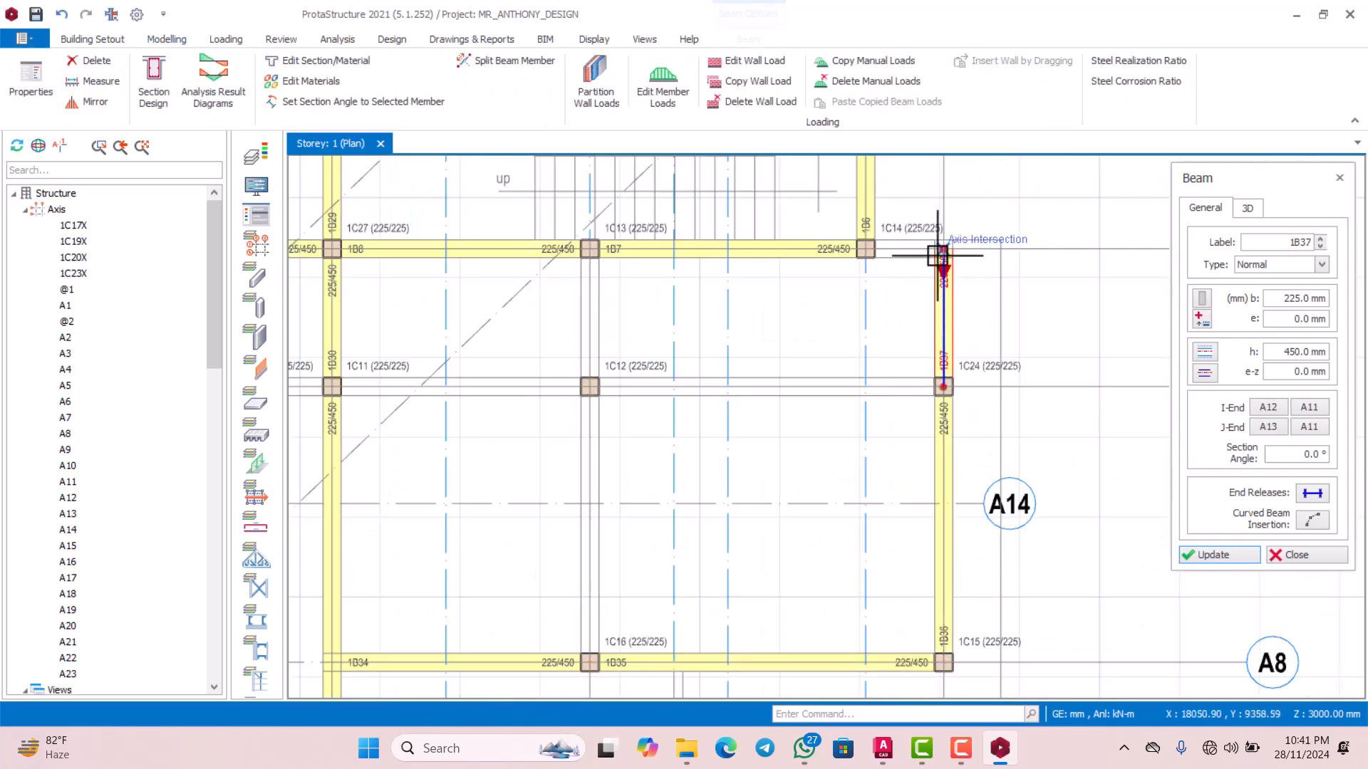
click(863, 248)
Place beams along axis A12 from column 1C24 through columns 1C12 and 1C11 to column 1C22
scroll(865, 253, down, 3)
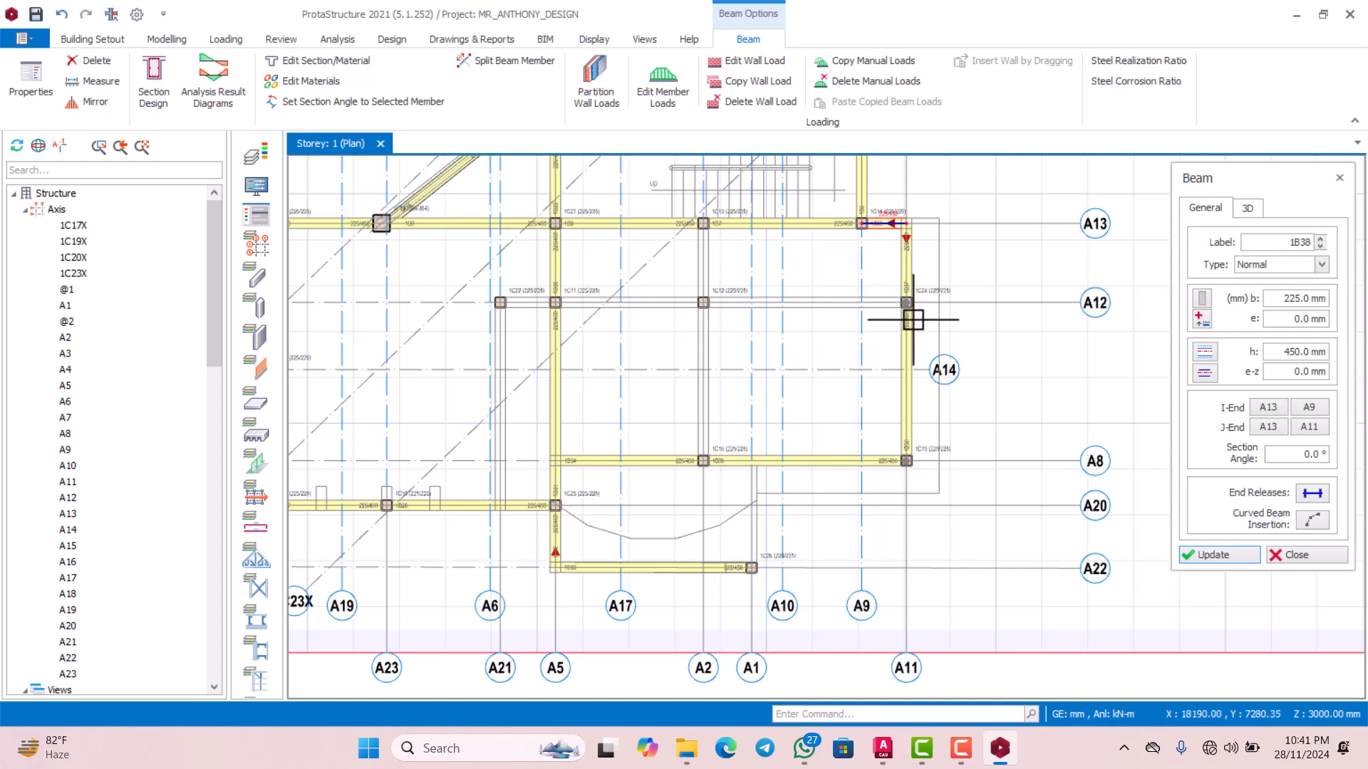
scroll(912, 319, up, 3)
scroll(864, 290, down, 5)
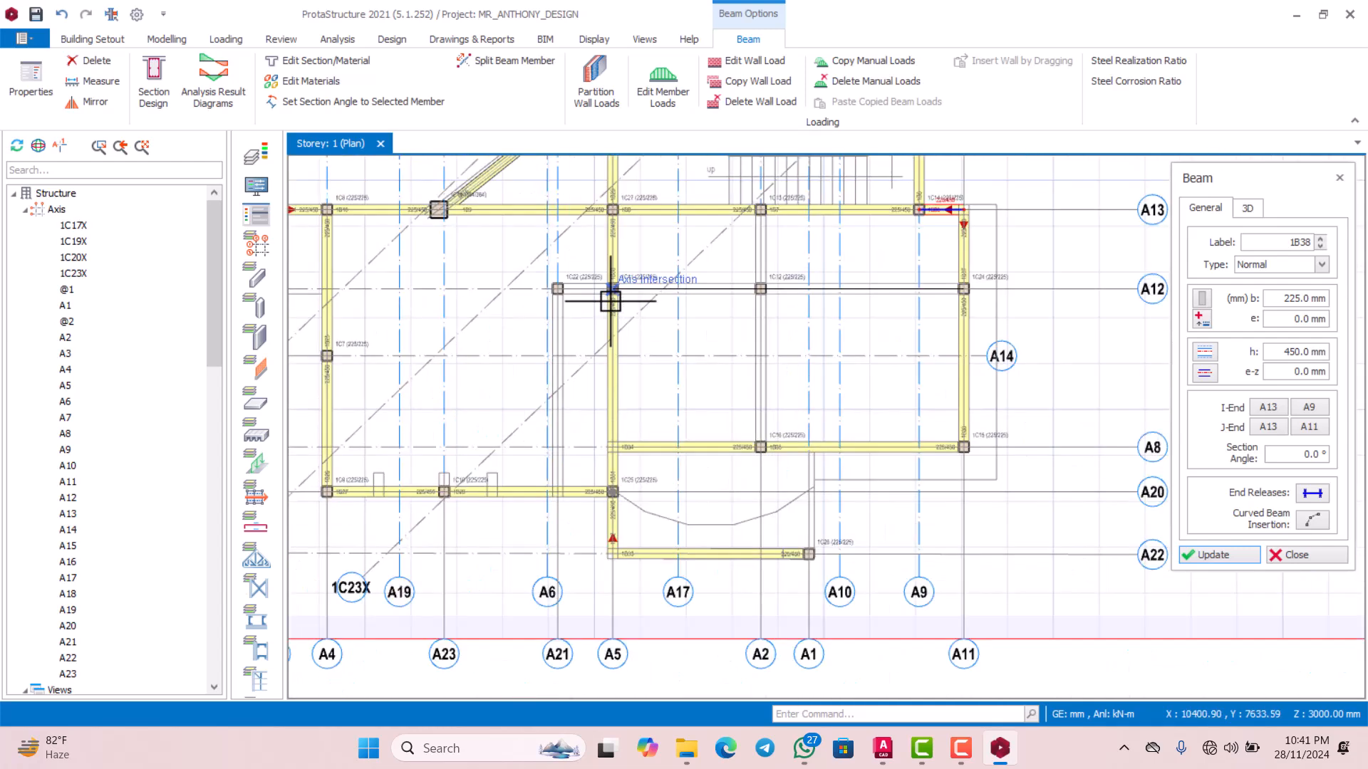
scroll(565, 290, up, 4)
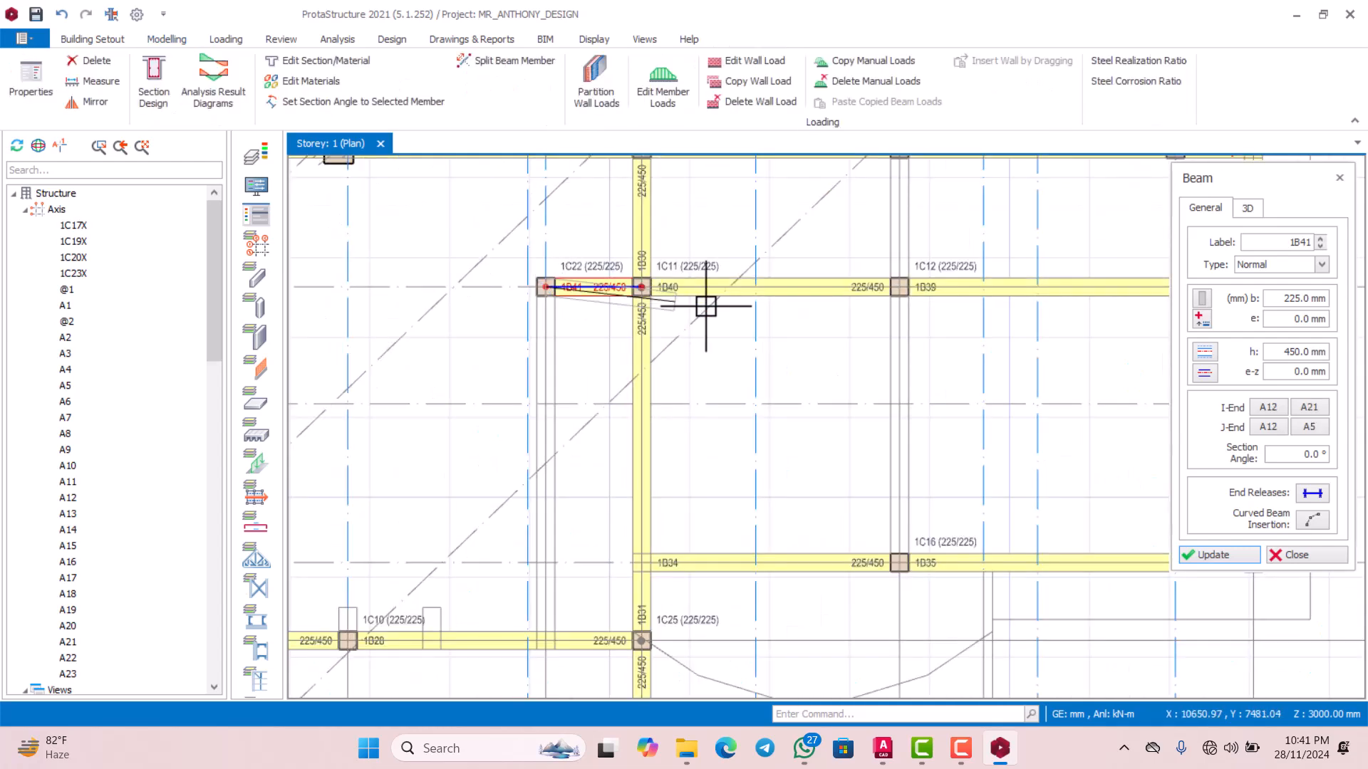
Place a beam along axis A21 from column 1C22 to the intersection with axis A20
scroll(764, 315, down, 4)
scroll(669, 467, up, 4)
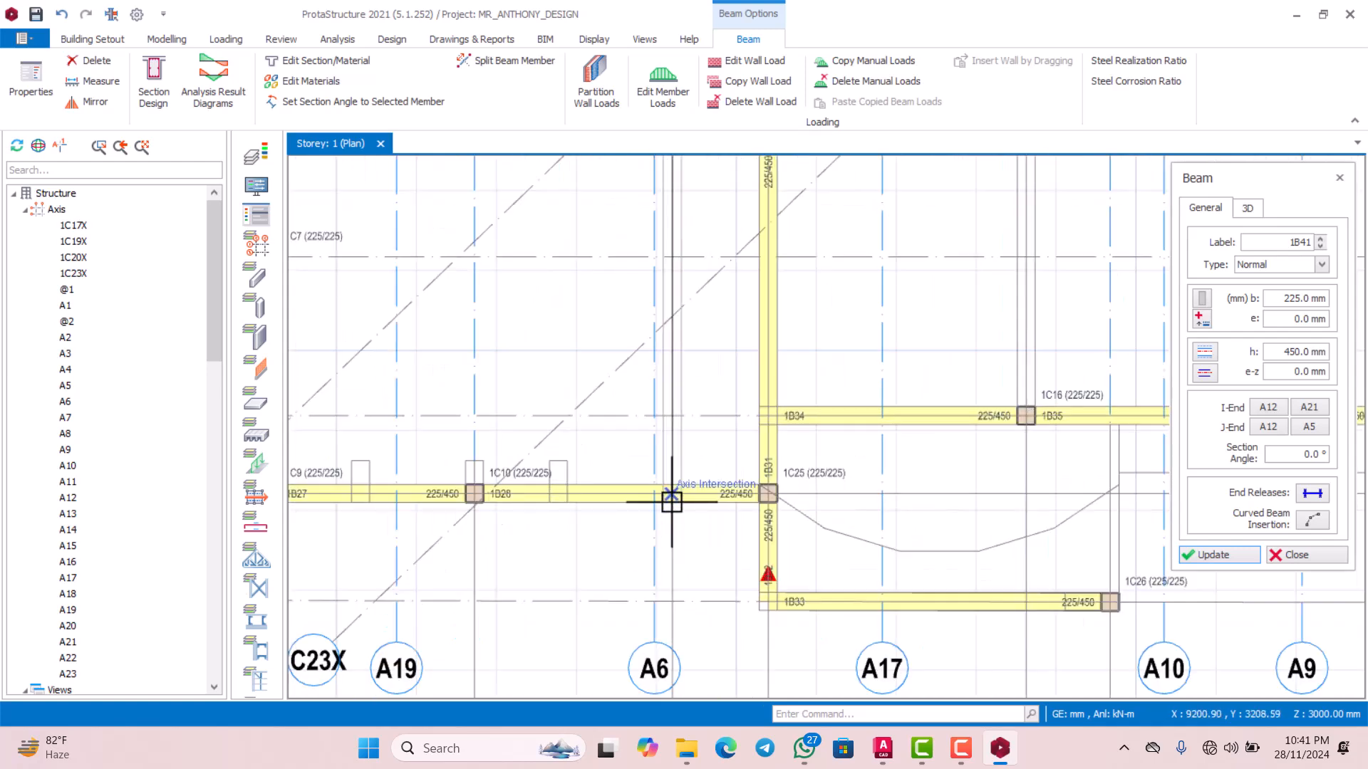
click(670, 494)
Place beams along axis A2 from column 1C13 through column 1C12 to column 1C16
scroll(738, 479, down, 3)
scroll(836, 335, up, 3)
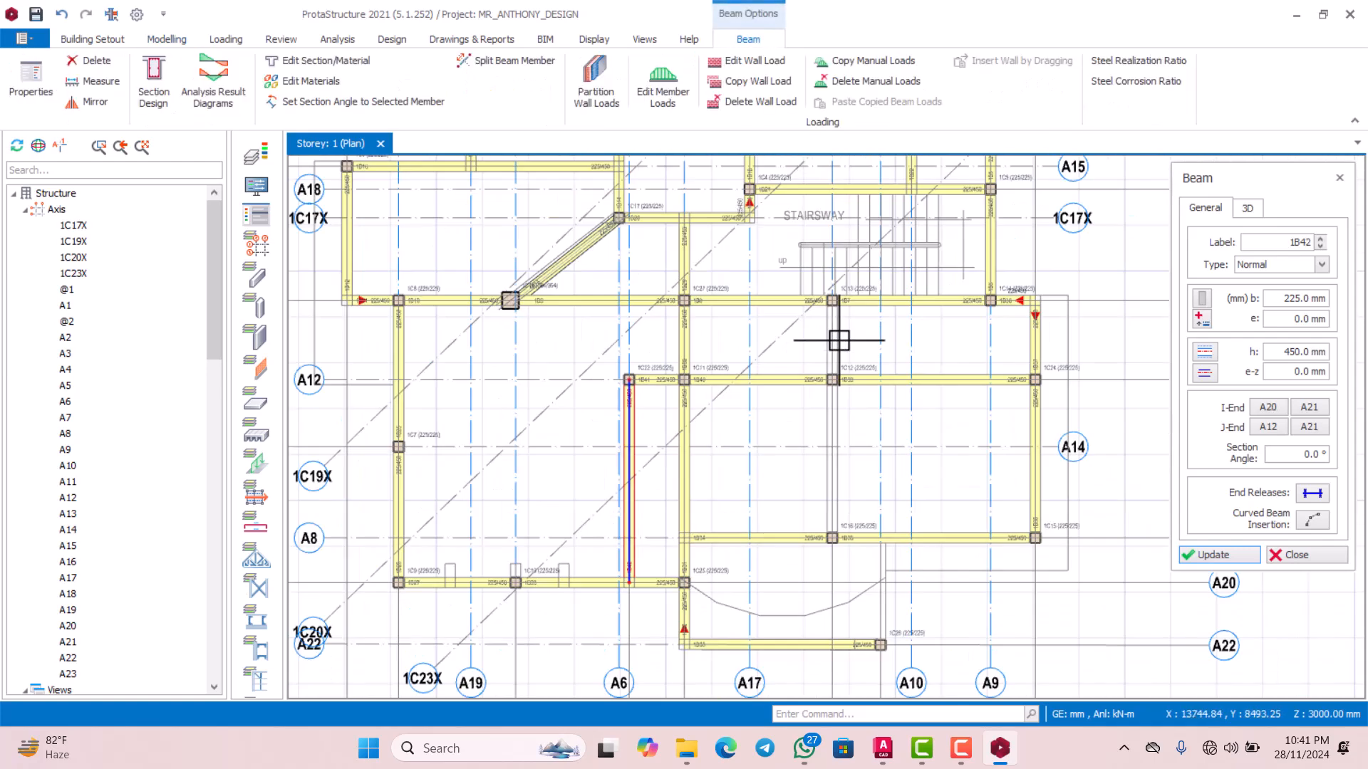
scroll(830, 303, down, 3)
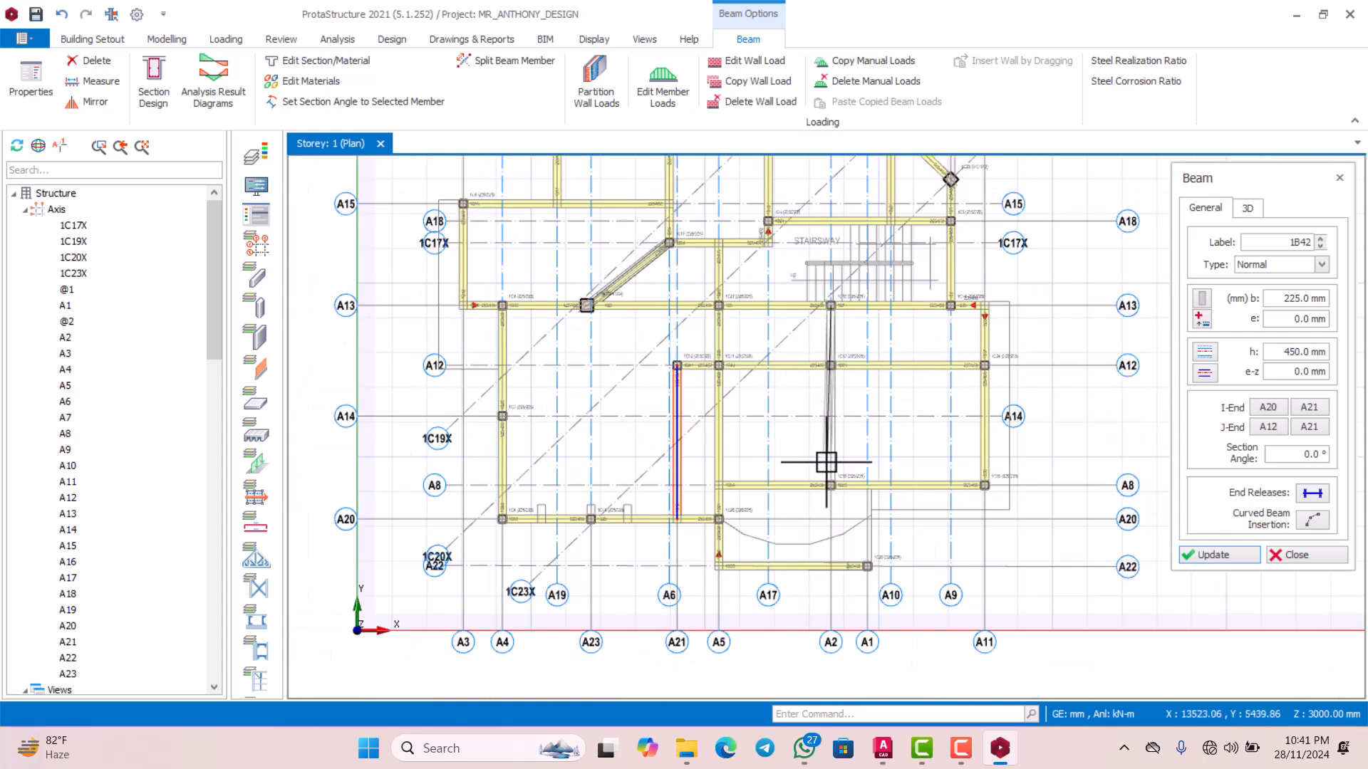
scroll(831, 496, up, 4)
click(837, 474)
scroll(841, 470, down, 3)
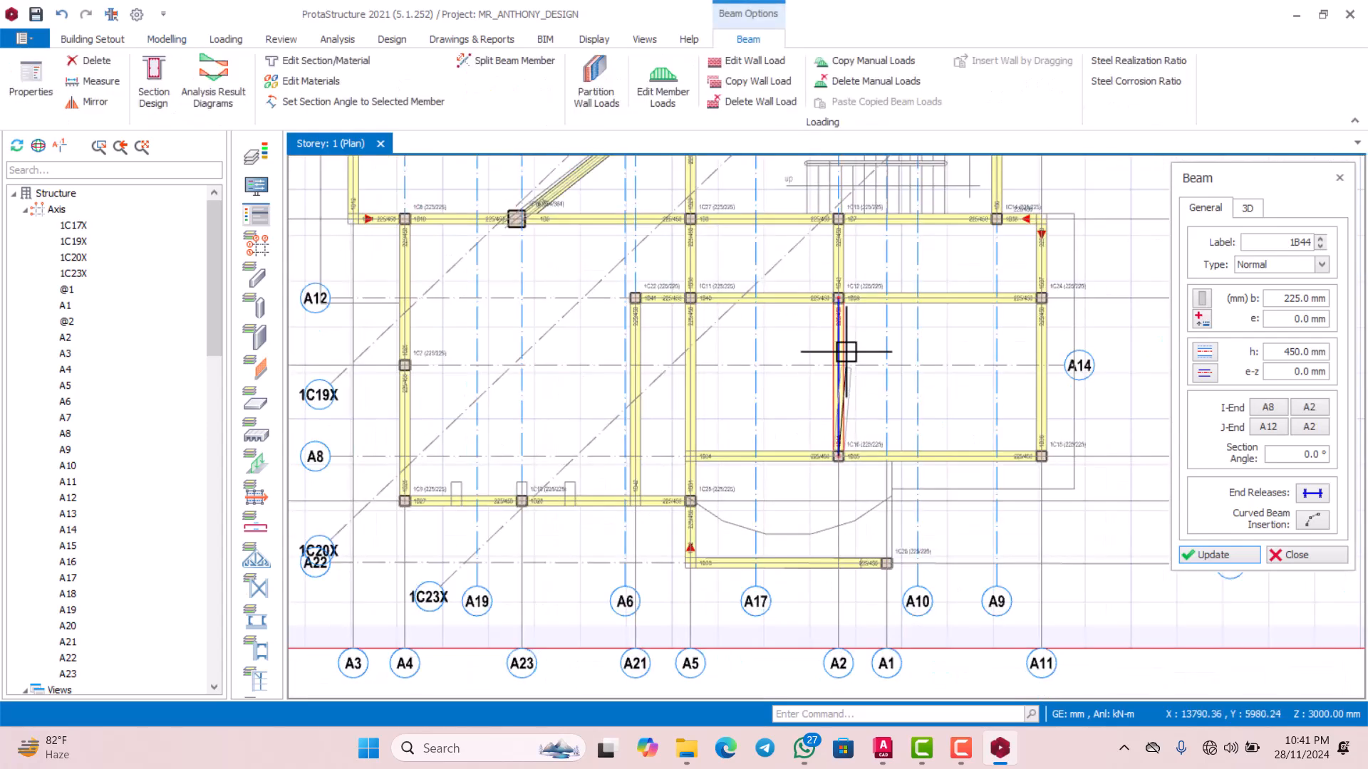
Try to place a beam along axis A1 from column 1C26 to the beam on axis A8
scroll(887, 456, up, 5)
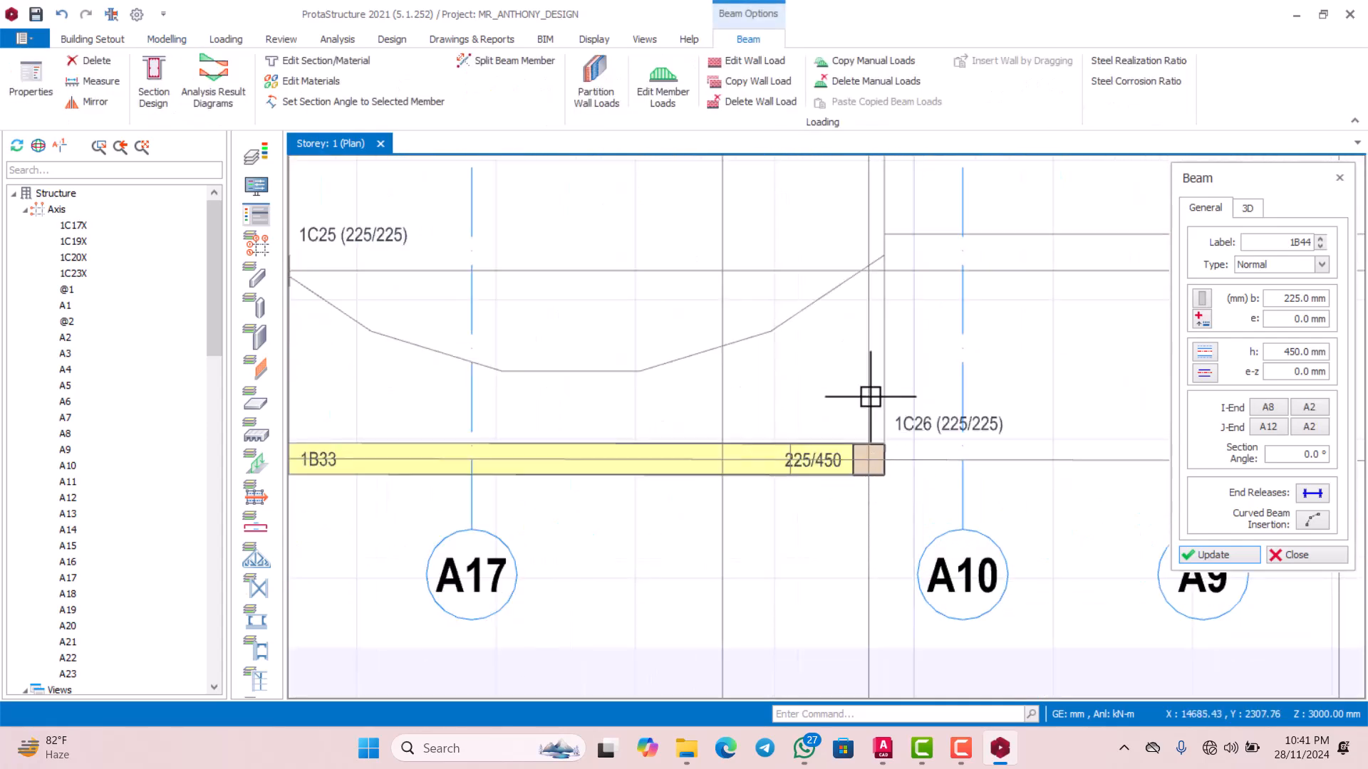
scroll(870, 398, down, 4)
scroll(877, 454, up, 2)
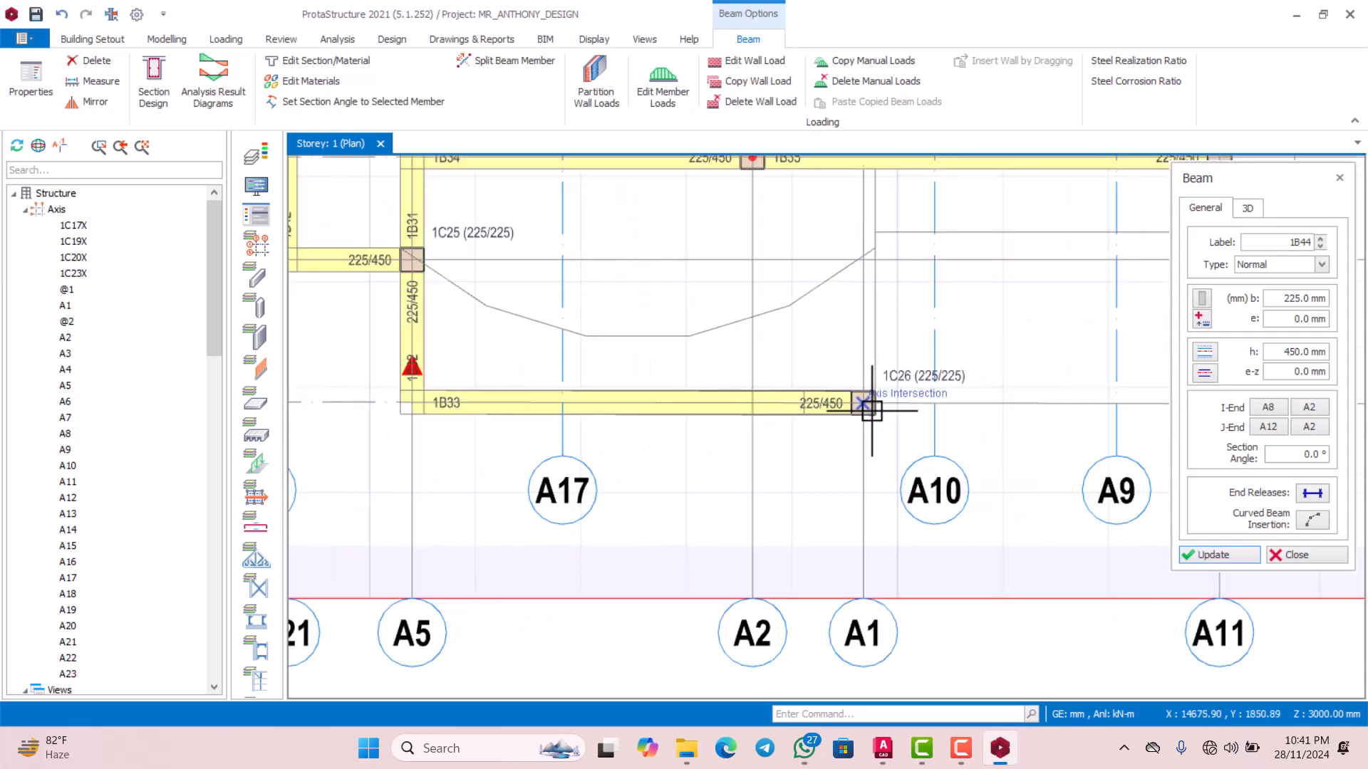
click(868, 409)
scroll(862, 417, down, 3)
scroll(860, 318, up, 3)
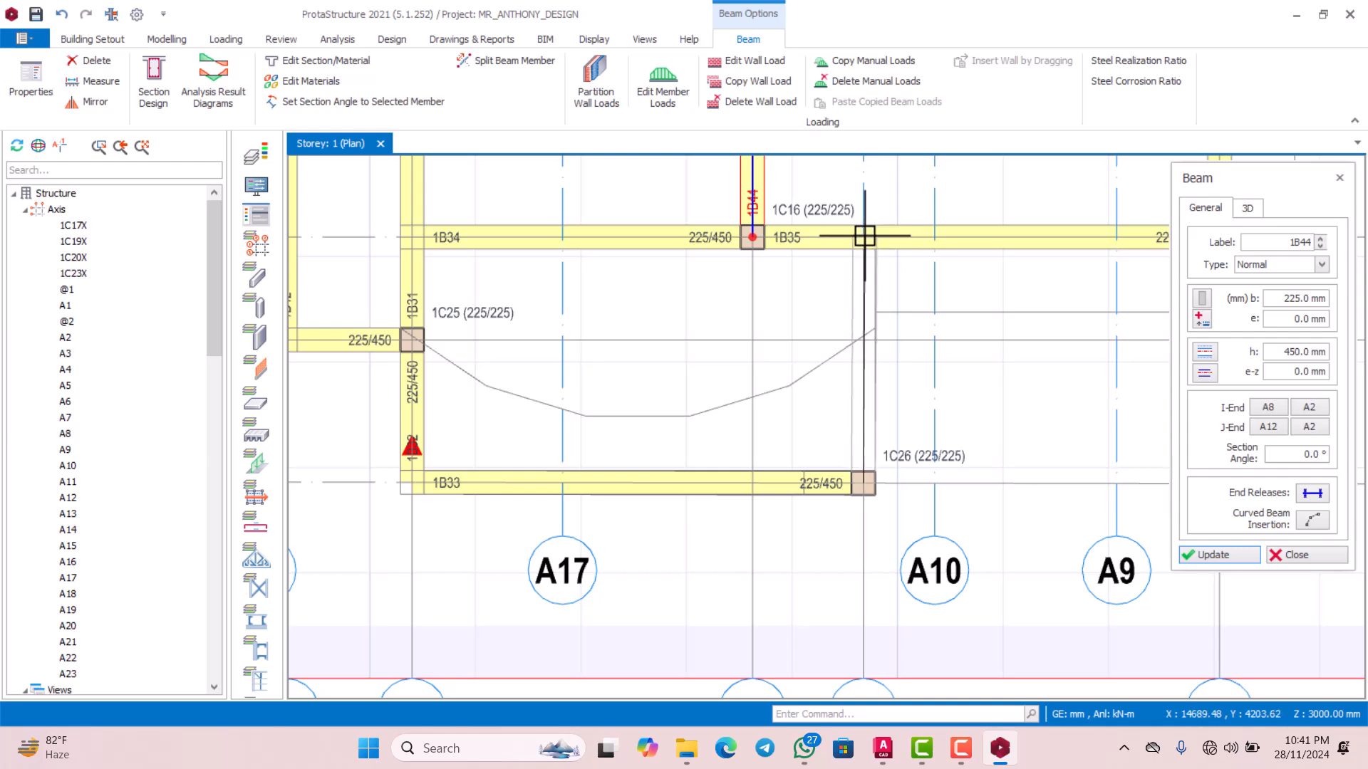
scroll(864, 257, down, 3)
scroll(865, 251, up, 3)
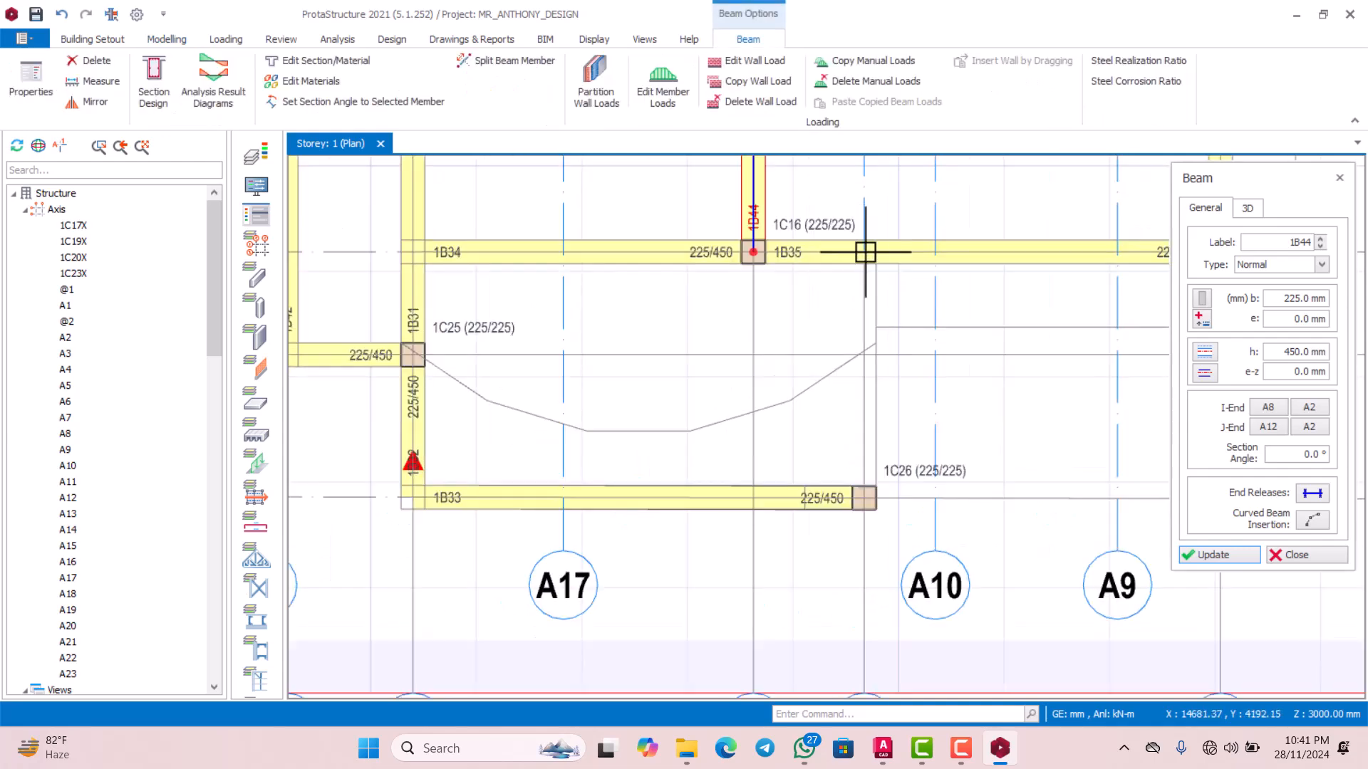
scroll(865, 252, down, 3)
scroll(858, 351, up, 2)
scroll(864, 396, down, 2)
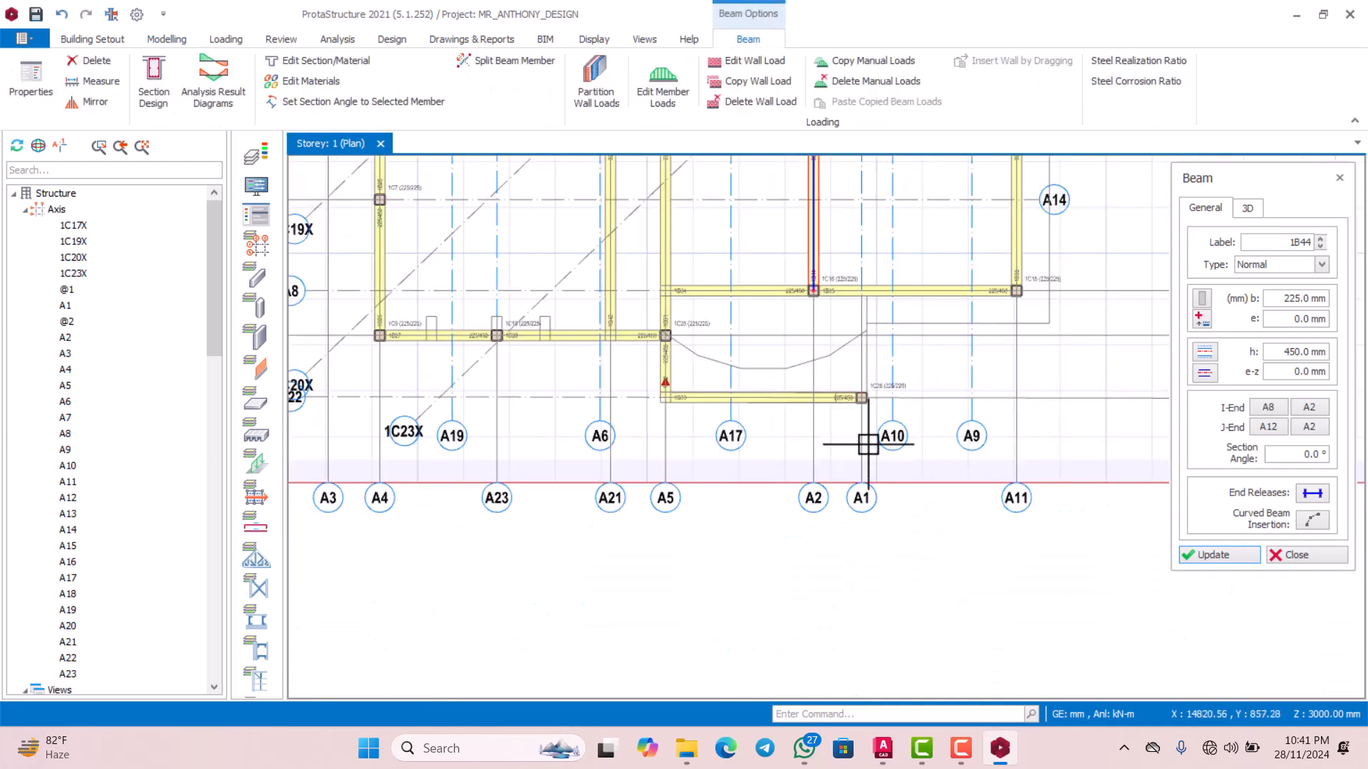
scroll(867, 445, up, 1)
key(Escape)
Check the course of axis A1 between column 1C26 and the beam on axis A8
click(862, 514)
scroll(856, 342, down, 3)
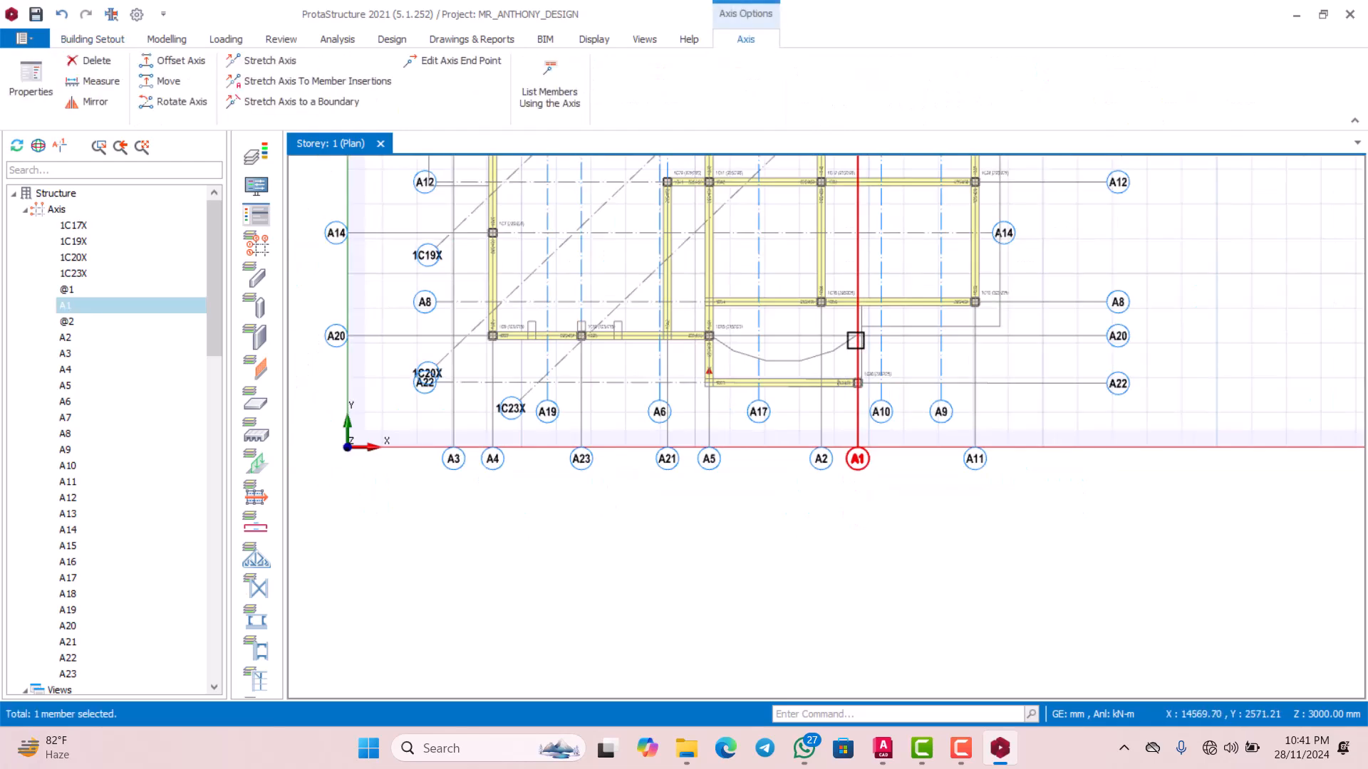
scroll(855, 363, up, 3)
scroll(996, 340, up, 1)
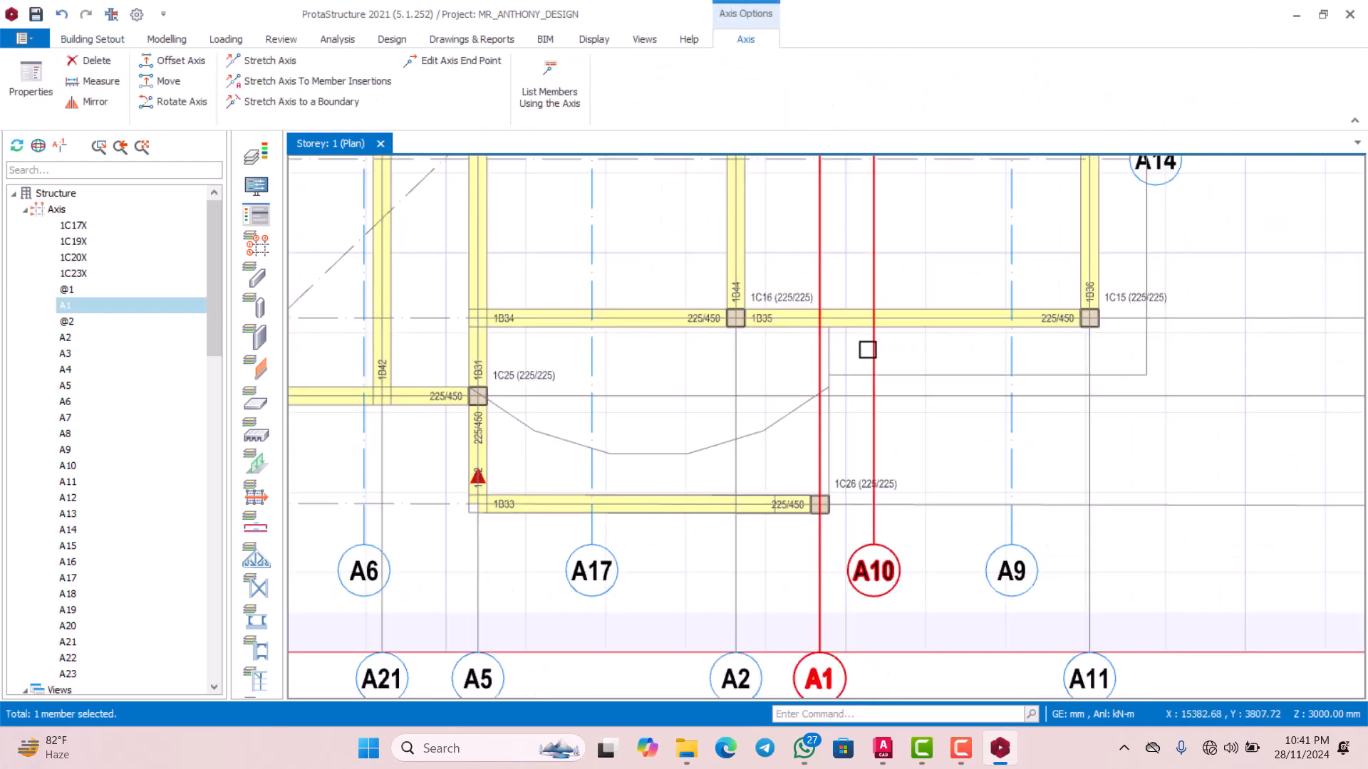
key(Escape)
Load the properties of the beam between columns 1C16 and 1C15 and try again to place a beam along axis A1 from column 1C26 to axis A8
scroll(781, 335, up, 3)
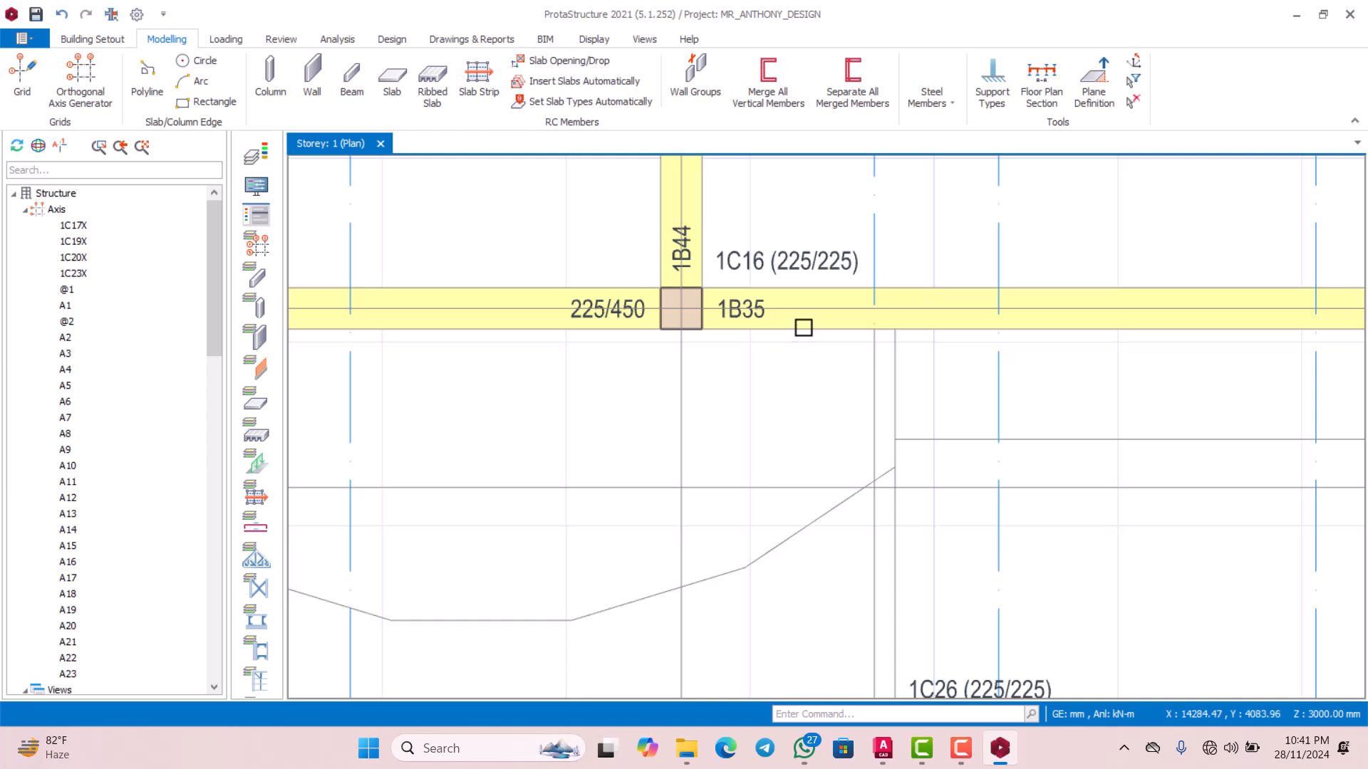
click(765, 299)
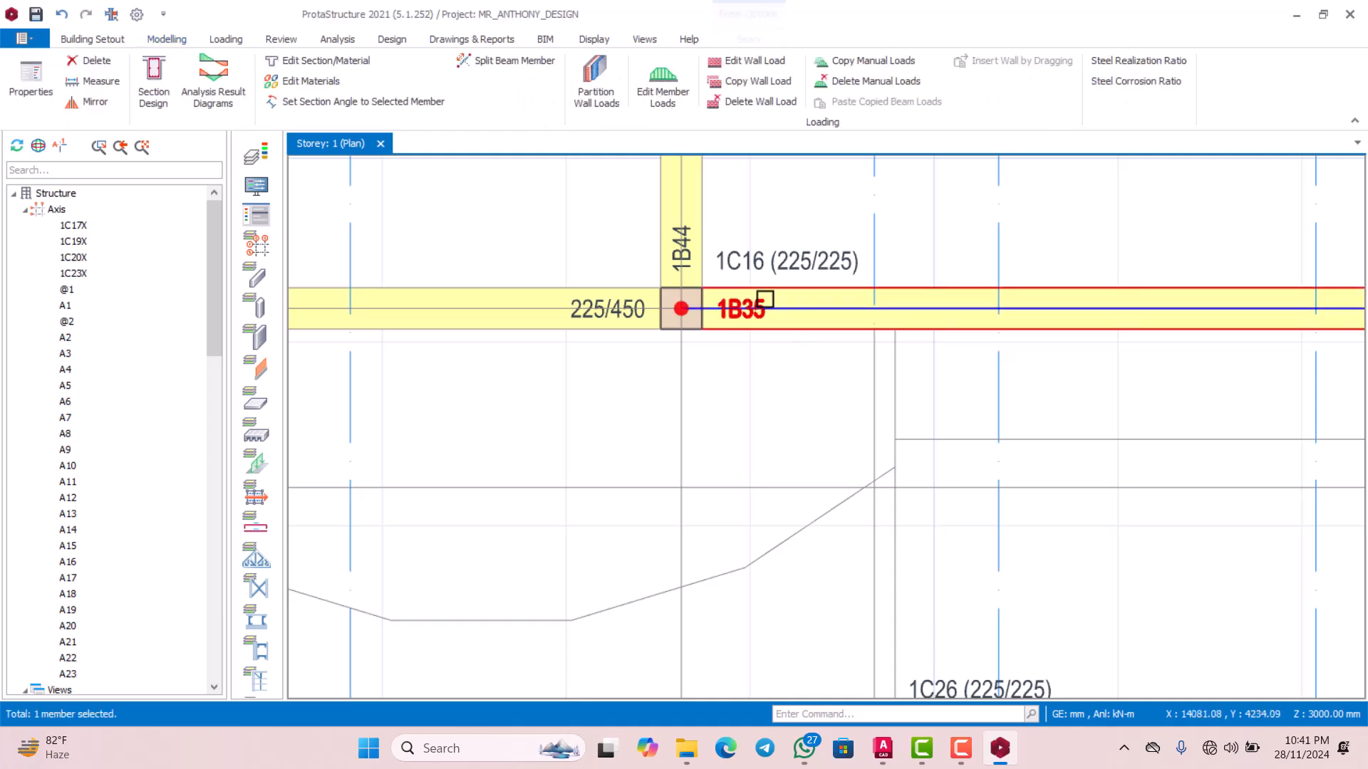
right_click(765, 299)
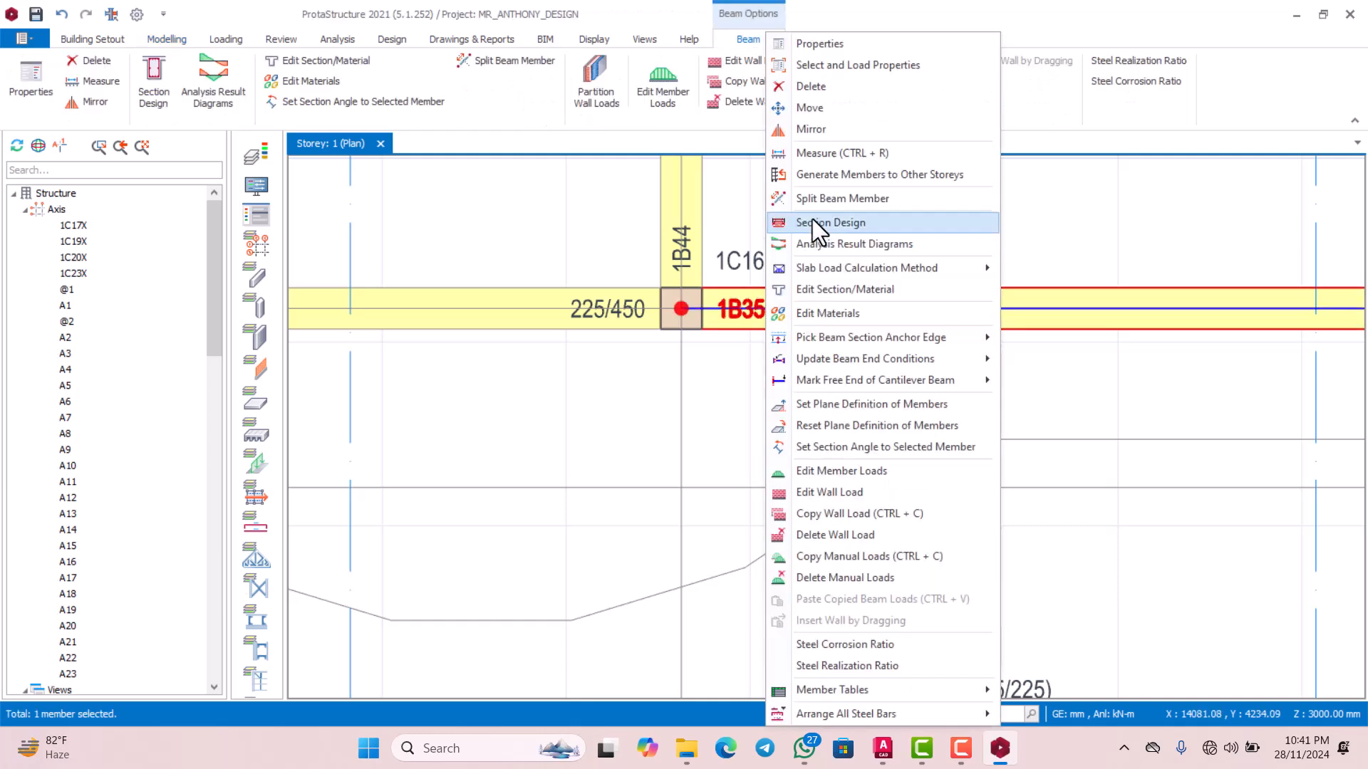
click(817, 45)
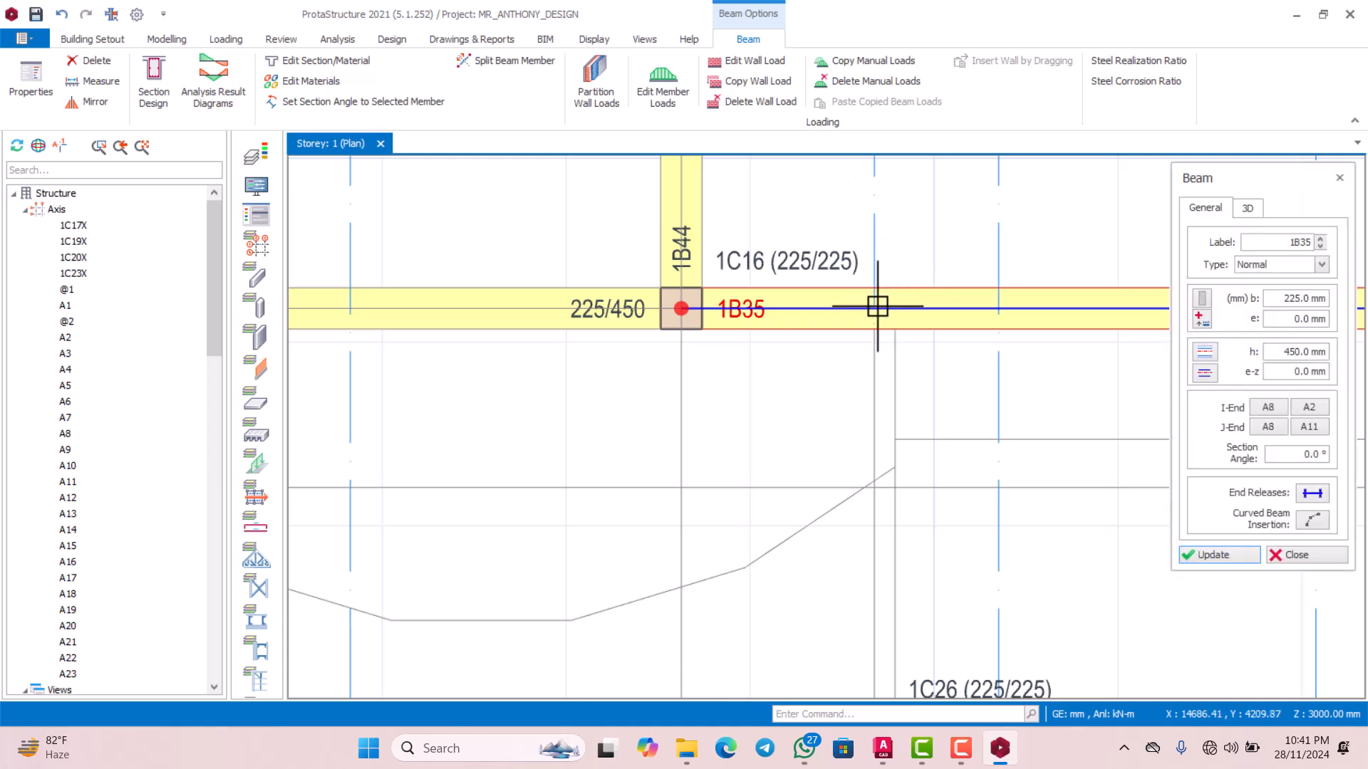
scroll(877, 306, down, 1)
scroll(887, 299, down, 4)
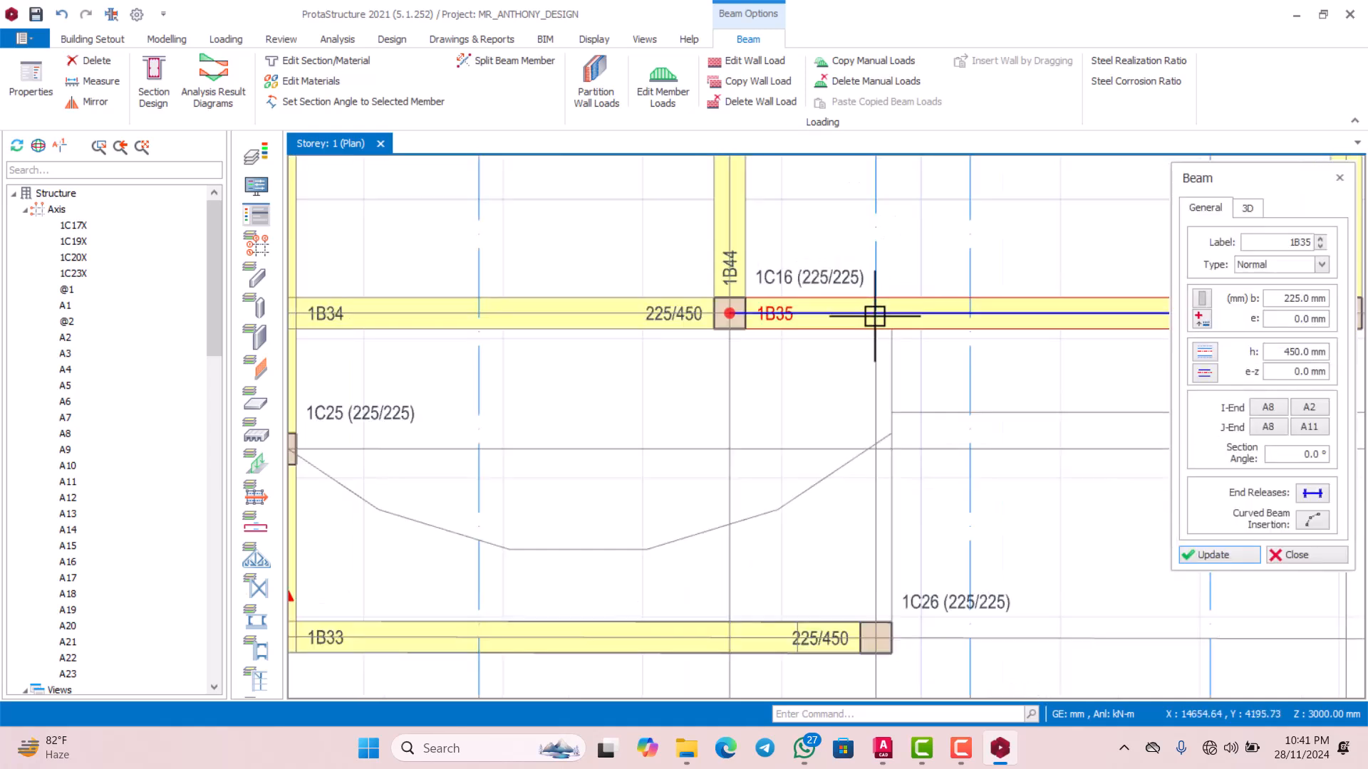
scroll(864, 424, down, 1)
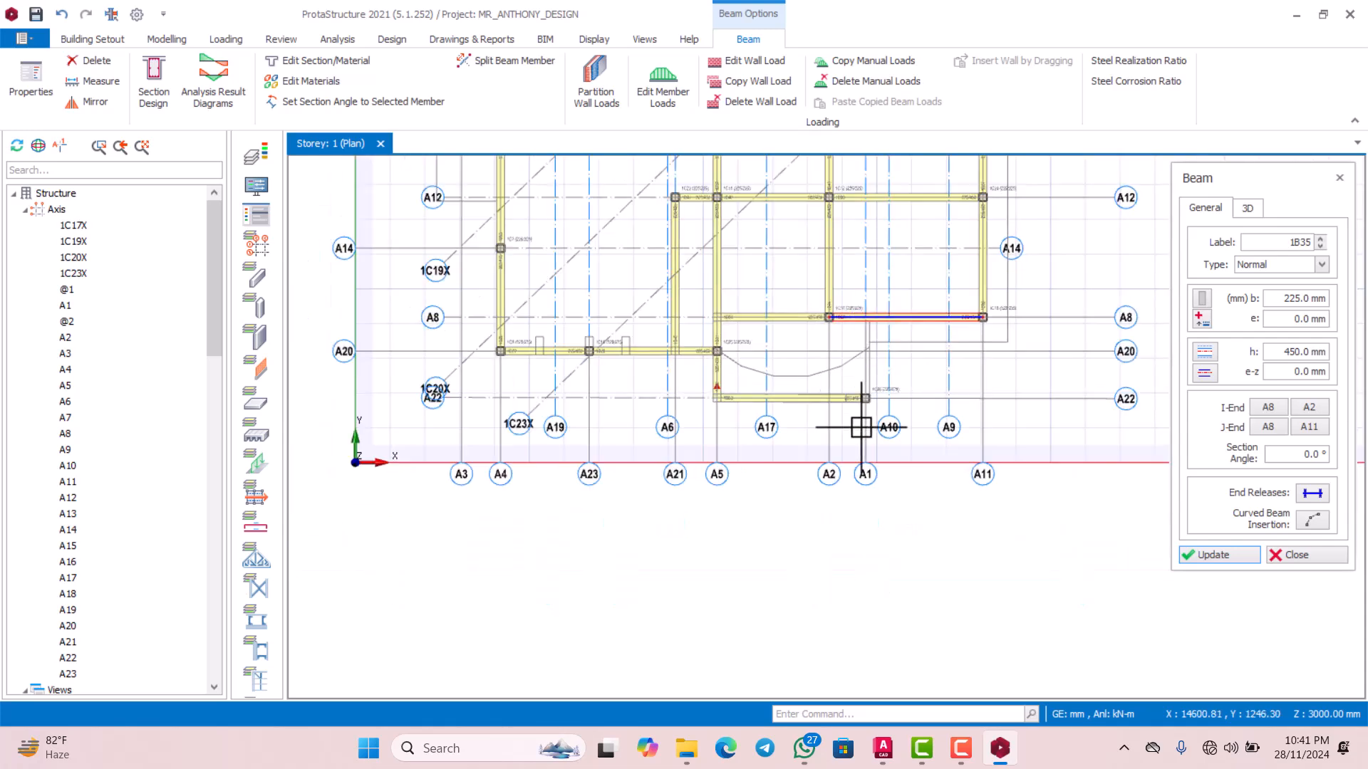
scroll(871, 389, up, 5)
scroll(855, 414, down, 4)
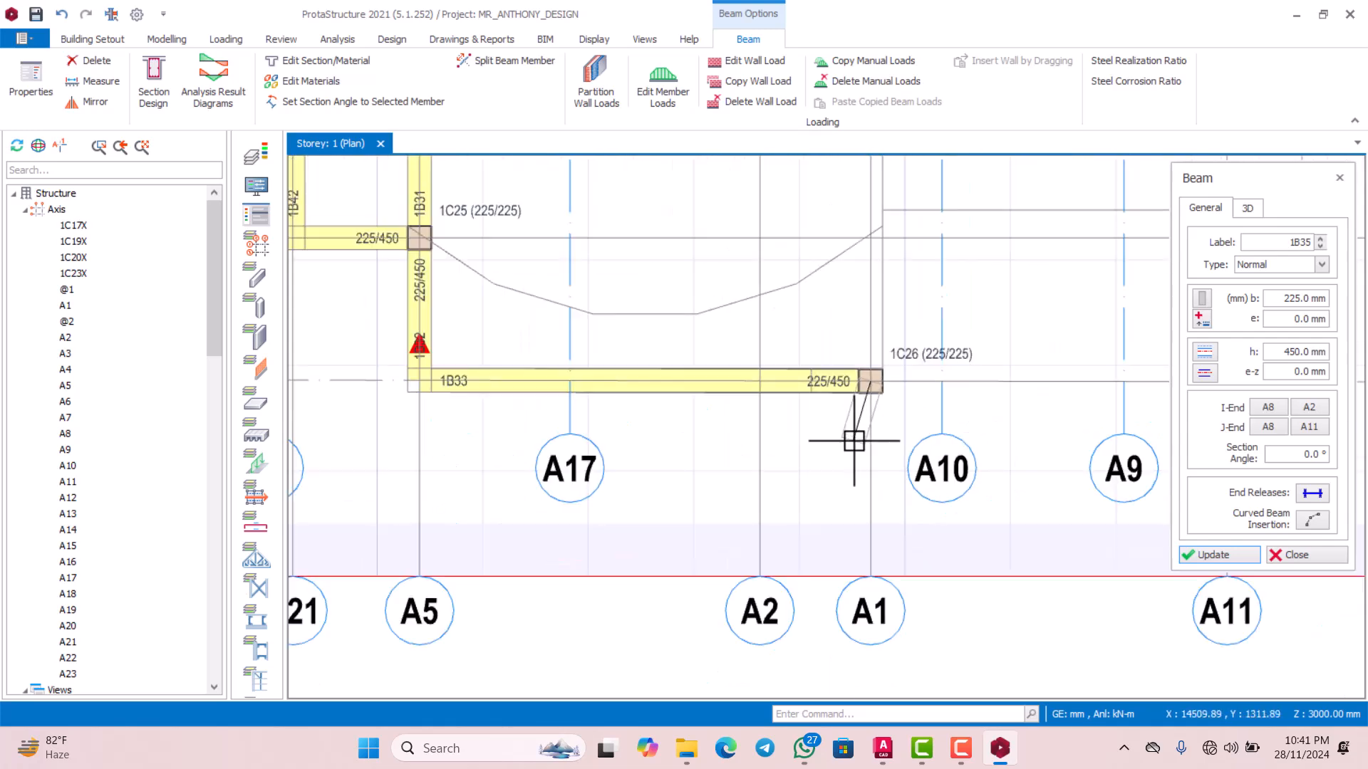
scroll(890, 342, up, 3)
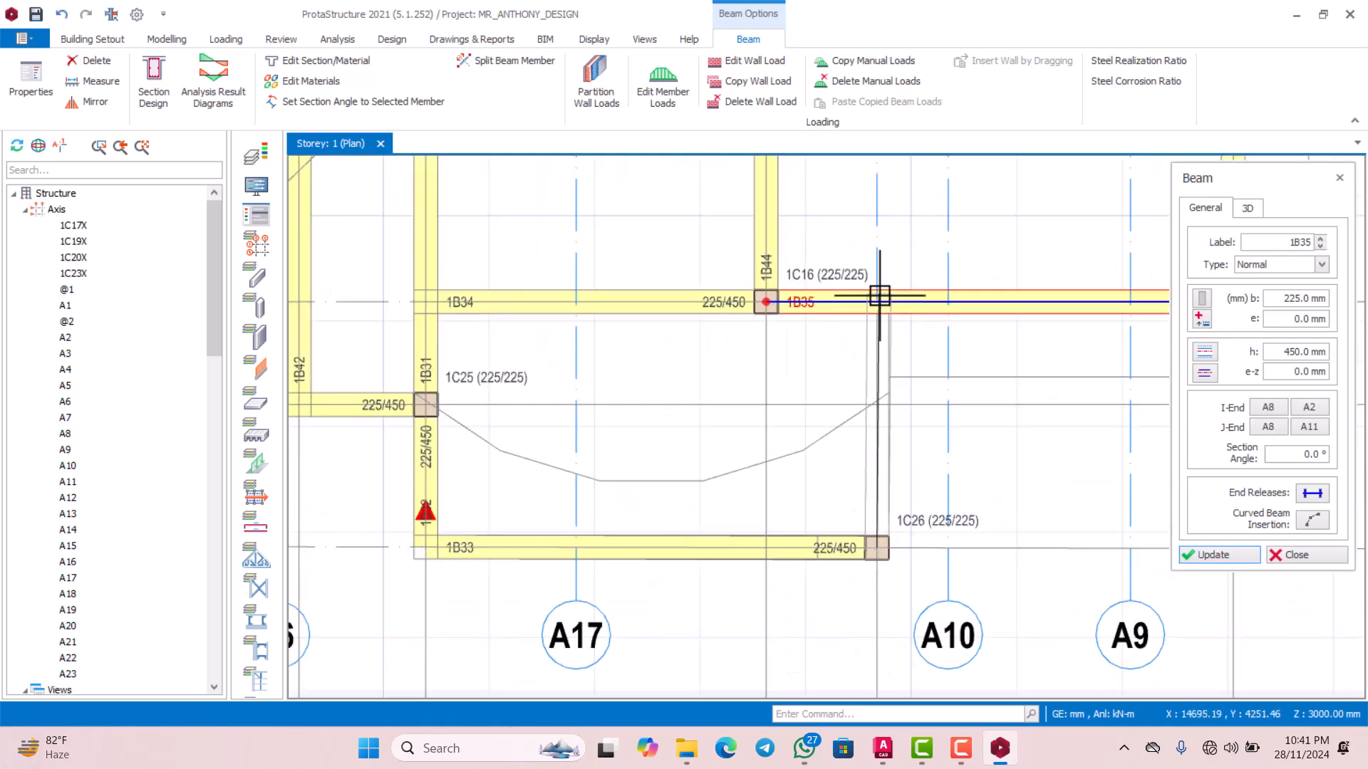
scroll(876, 313, down, 4)
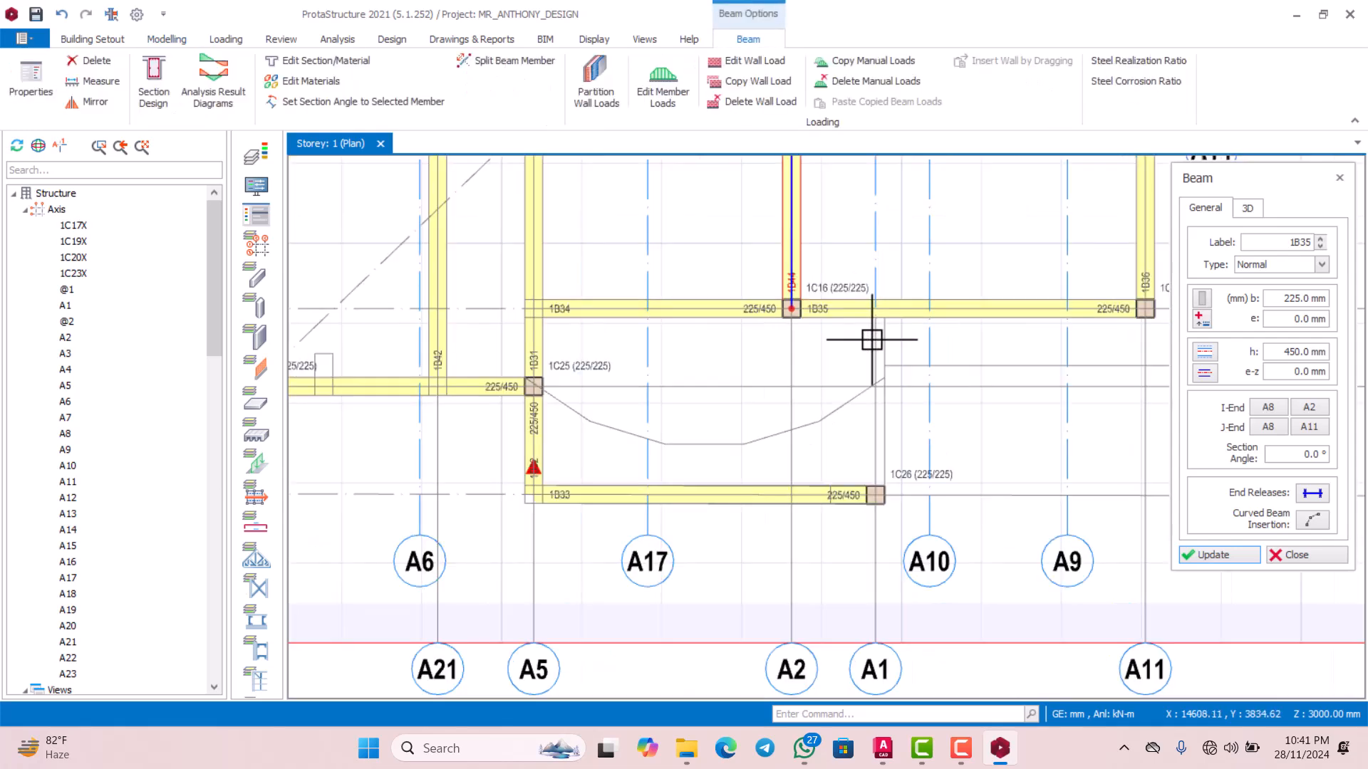
scroll(871, 359, up, 3)
scroll(879, 384, down, 1)
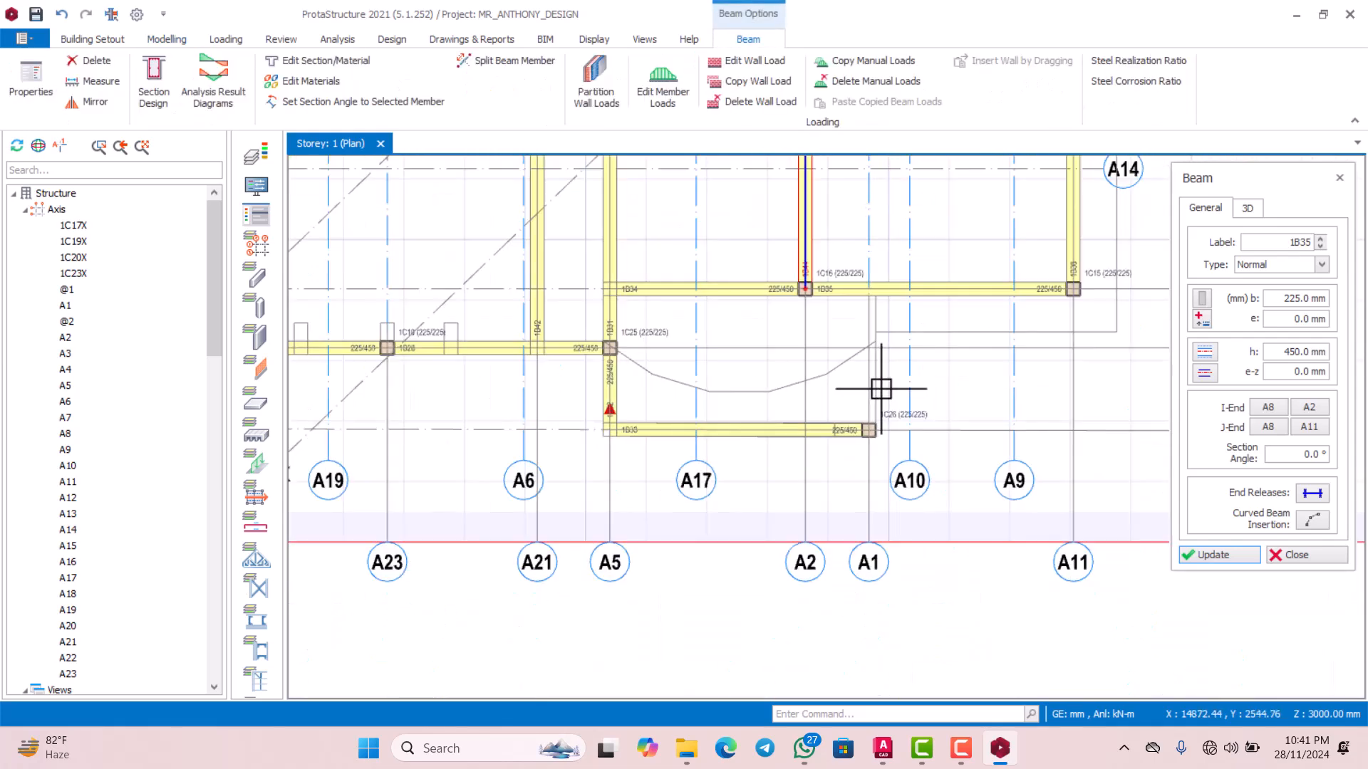
scroll(879, 385, up, 2)
scroll(865, 445, up, 1)
scroll(869, 392, down, 2)
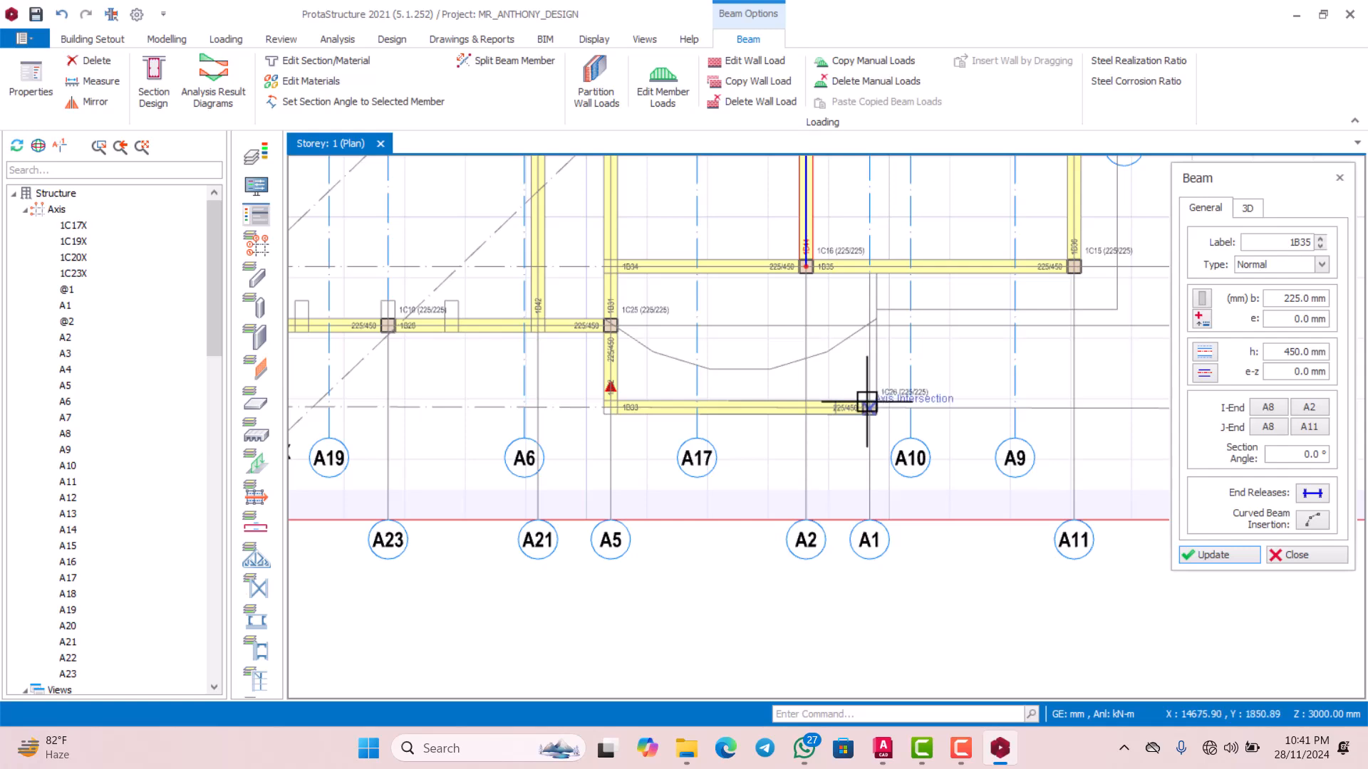
key(Escape)
Highlight axis A1 and check its line from column 1C26 up past the beam on axis A8
scroll(870, 510, up, 1)
click(889, 542)
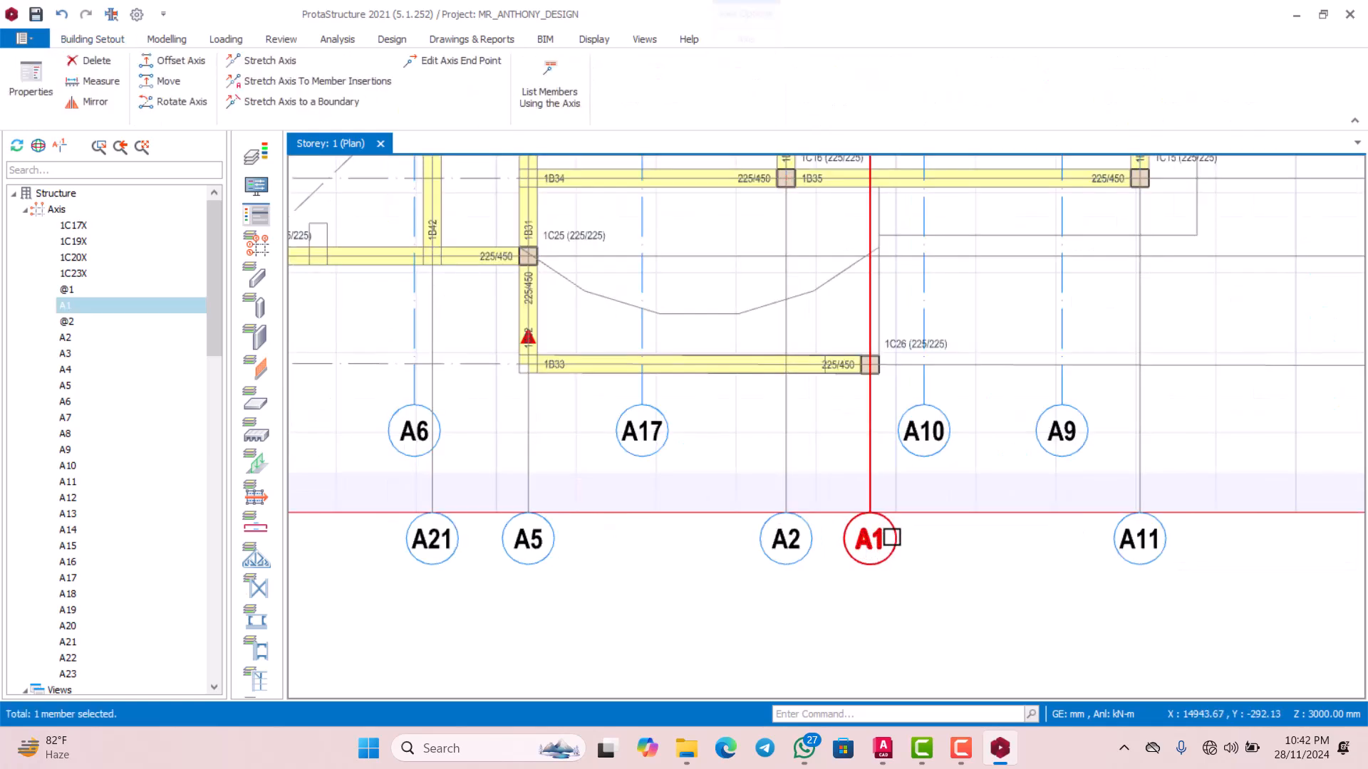
scroll(876, 400, down, 2)
scroll(877, 339, up, 3)
scroll(877, 339, down, 3)
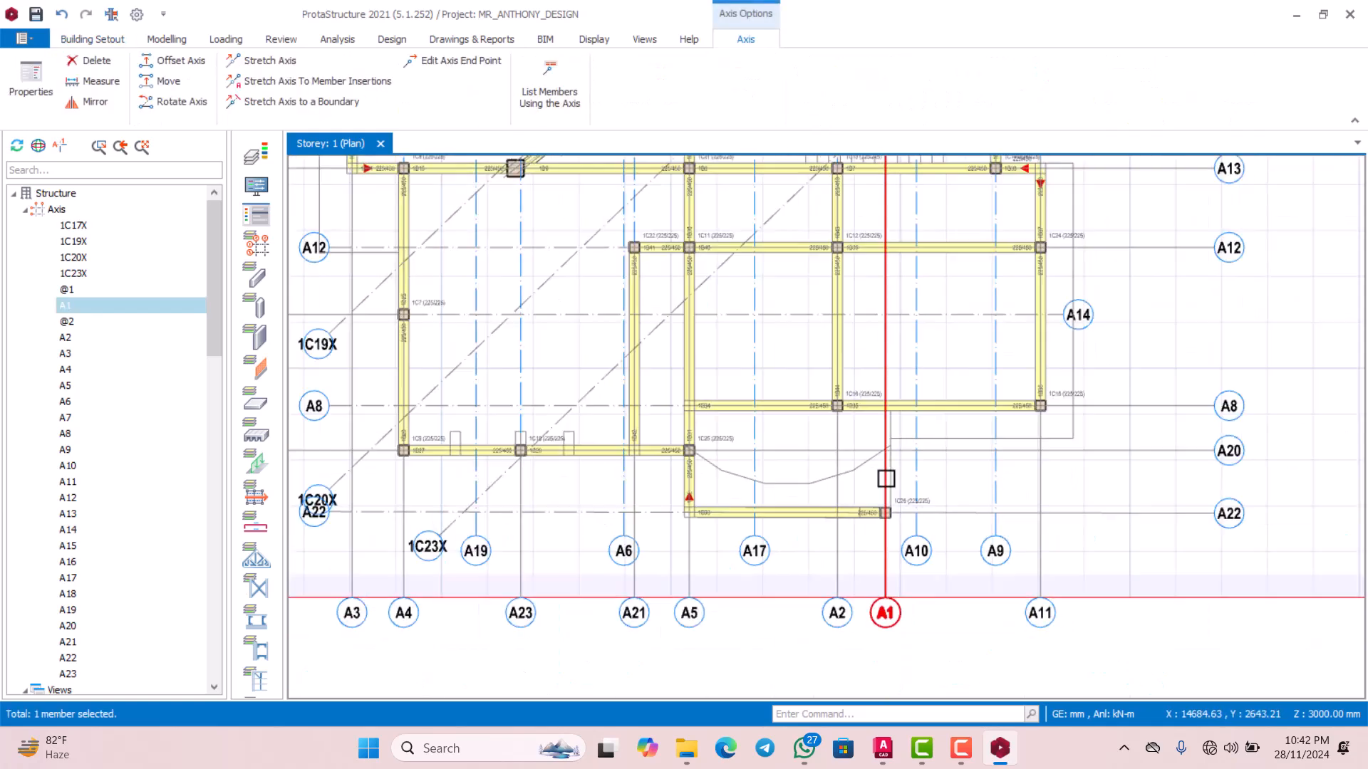
scroll(867, 382, up, 2)
scroll(885, 394, down, 1)
scroll(919, 441, up, 1)
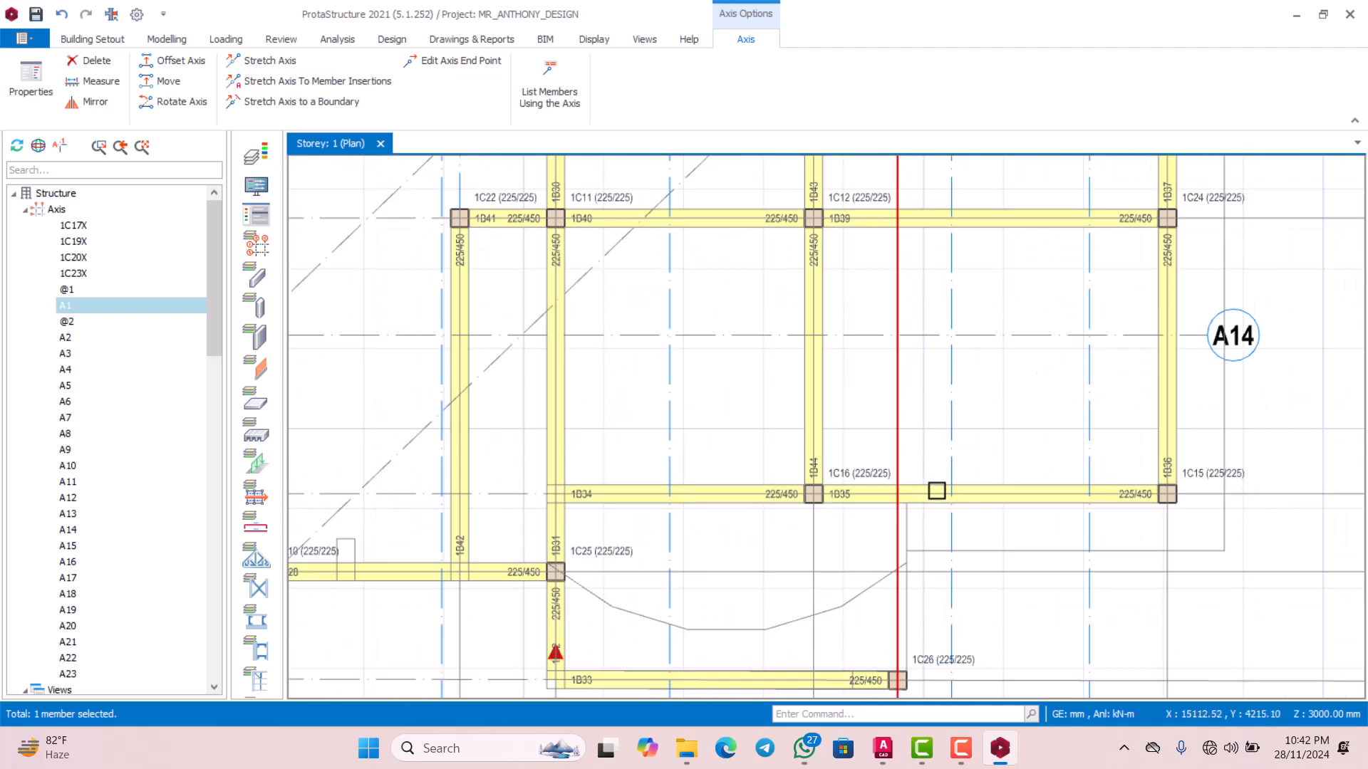
key(Escape)
Examine the imported plan outline between column 1C26 and the beam on axis A8, including the curved edge
scroll(941, 464, down, 2)
scroll(938, 498, up, 1)
scroll(924, 442, down, 2)
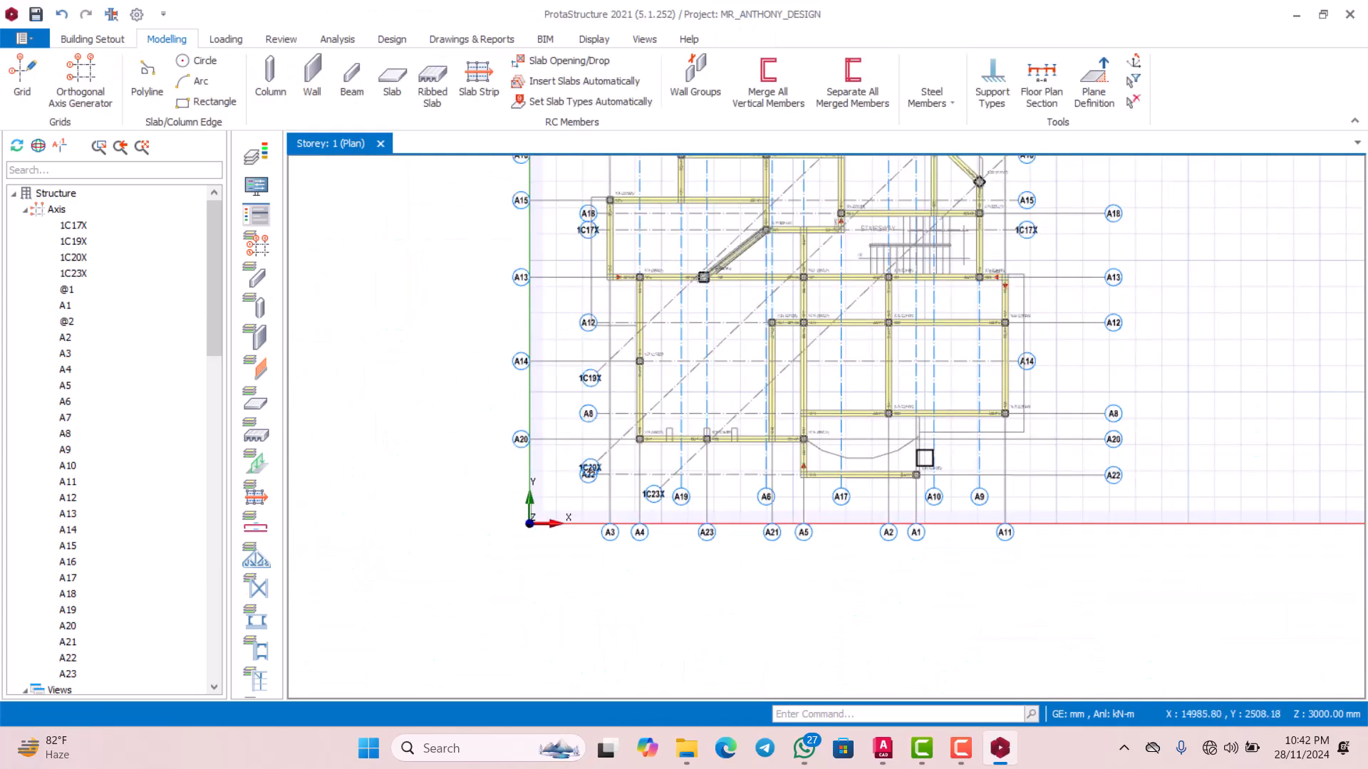
scroll(923, 458, up, 4)
scroll(924, 458, down, 2)
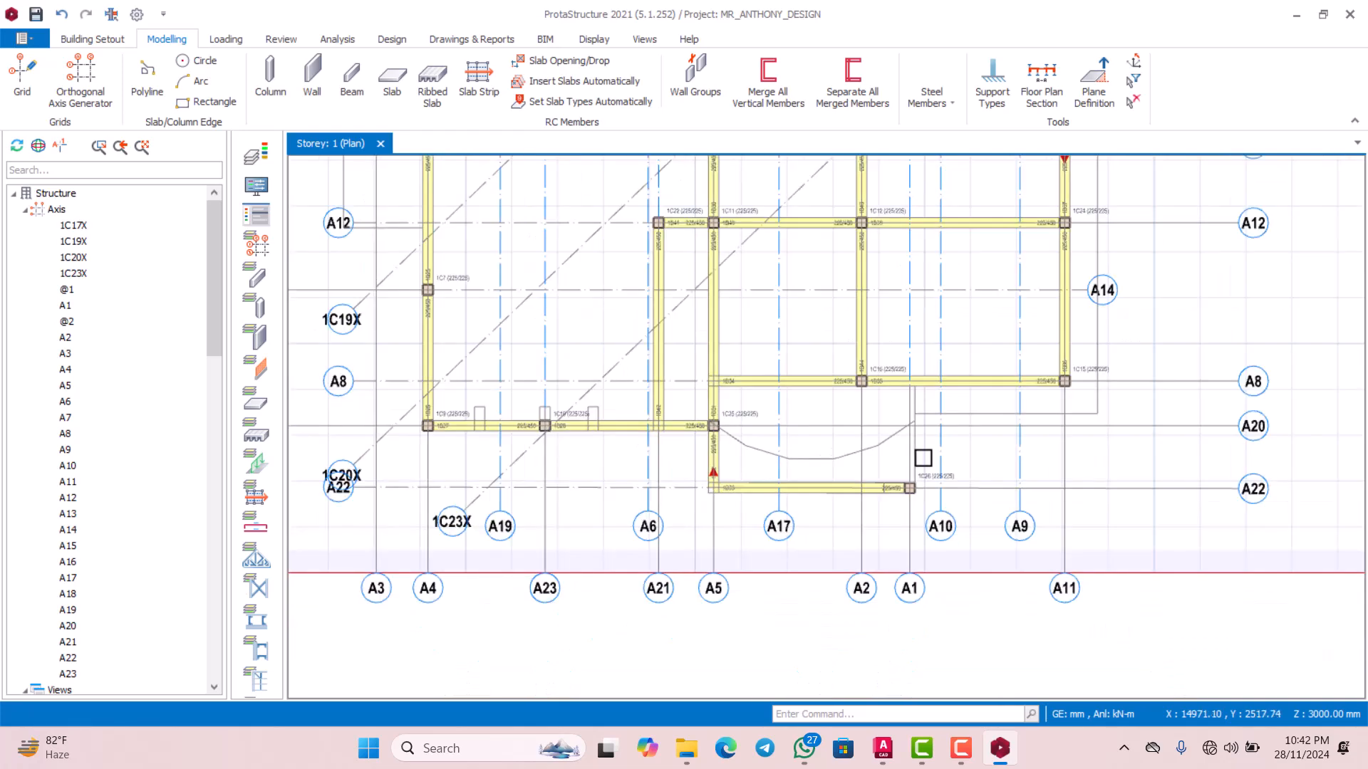
scroll(918, 458, up, 2)
scroll(913, 361, down, 1)
scroll(913, 443, up, 1)
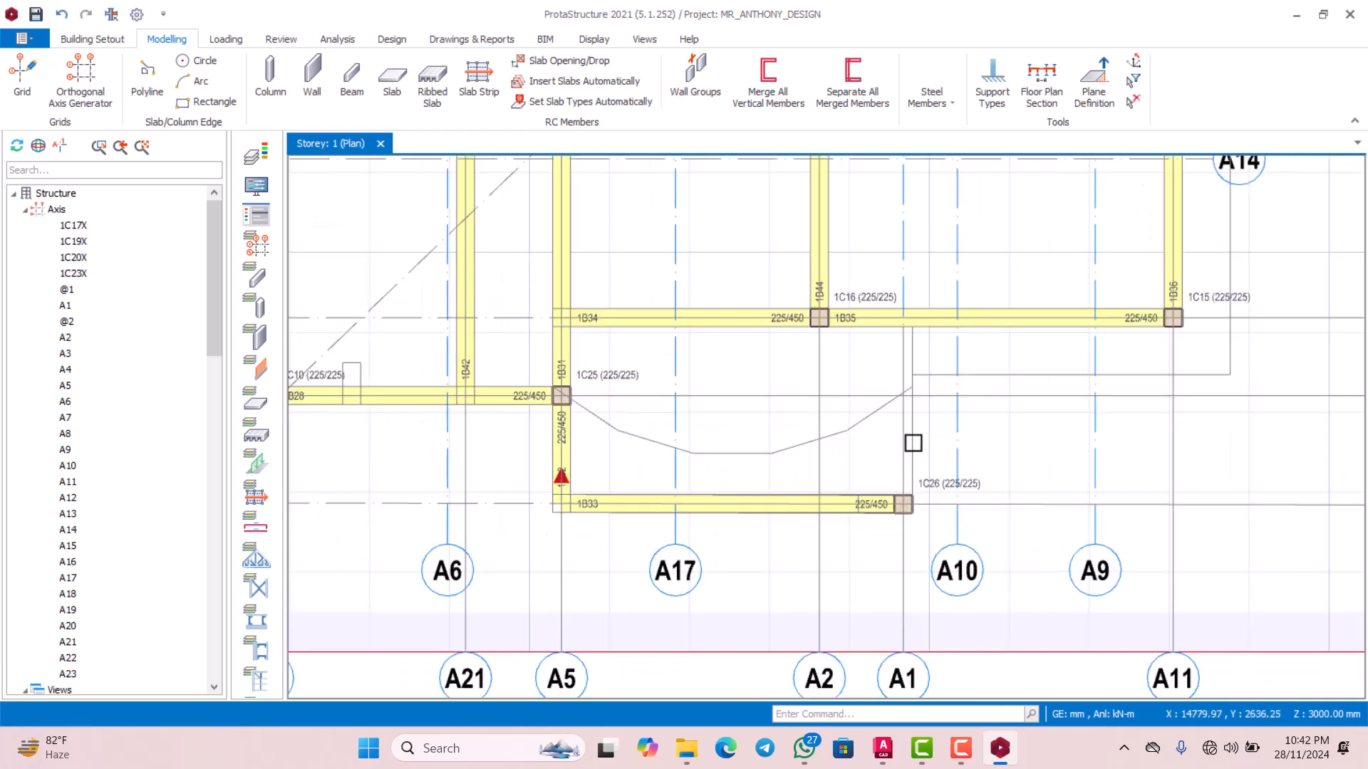
scroll(902, 532, up, 2)
scroll(904, 427, down, 2)
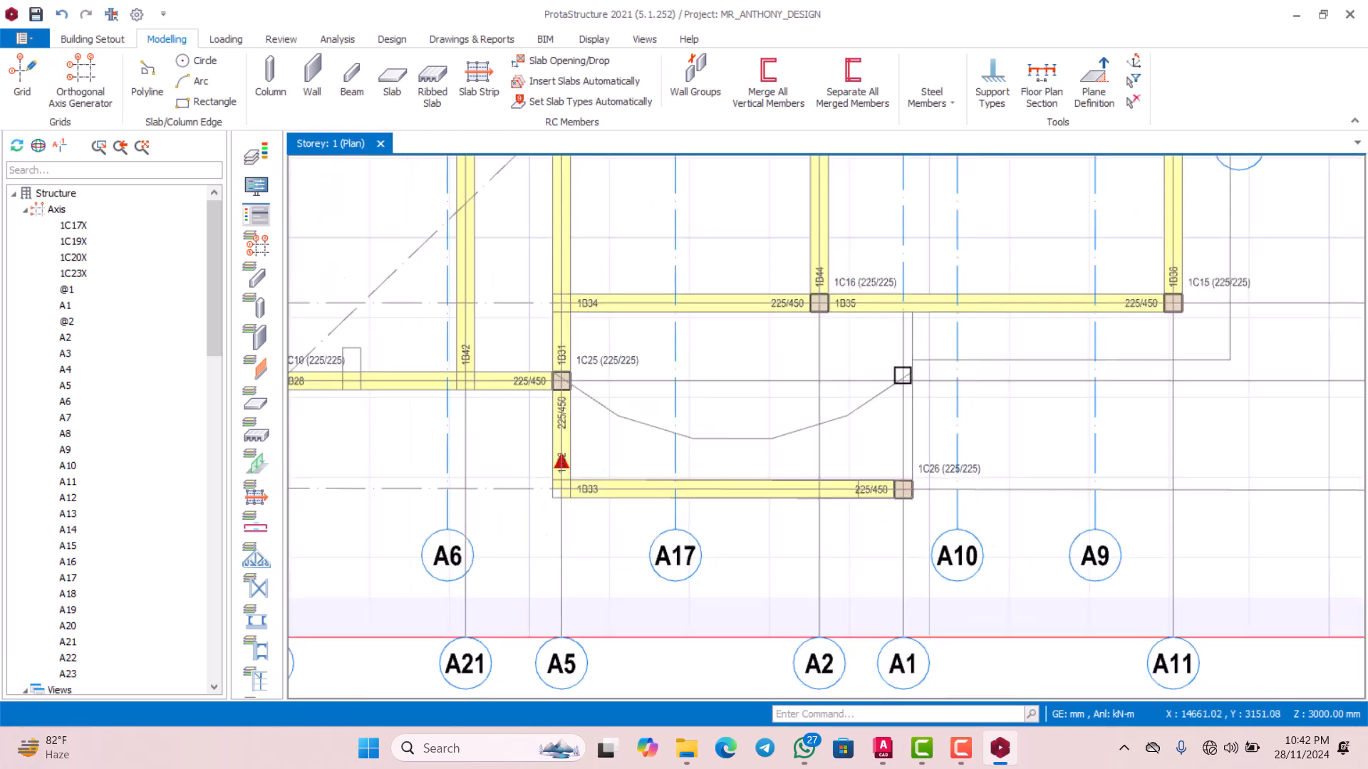
scroll(903, 356, up, 2)
scroll(898, 349, down, 2)
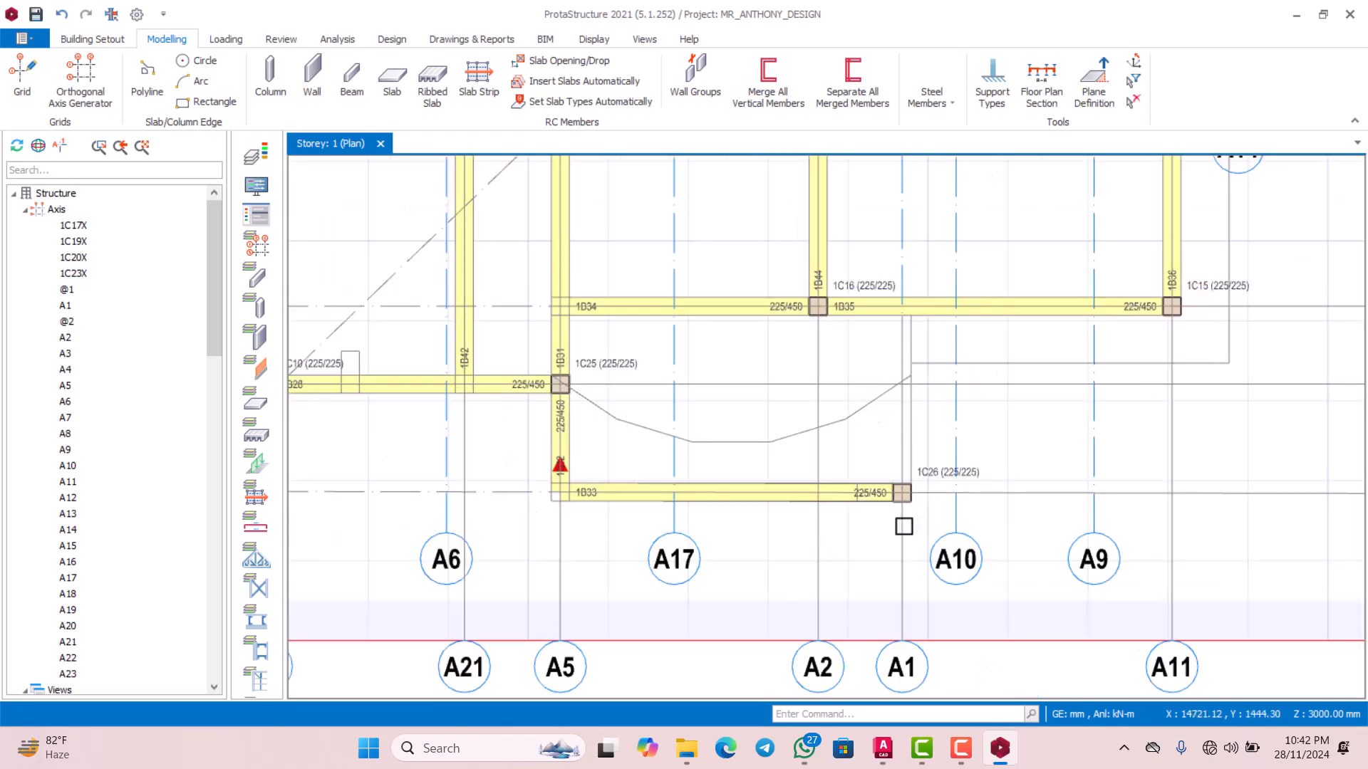
scroll(899, 527, down, 2)
scroll(894, 563, up, 2)
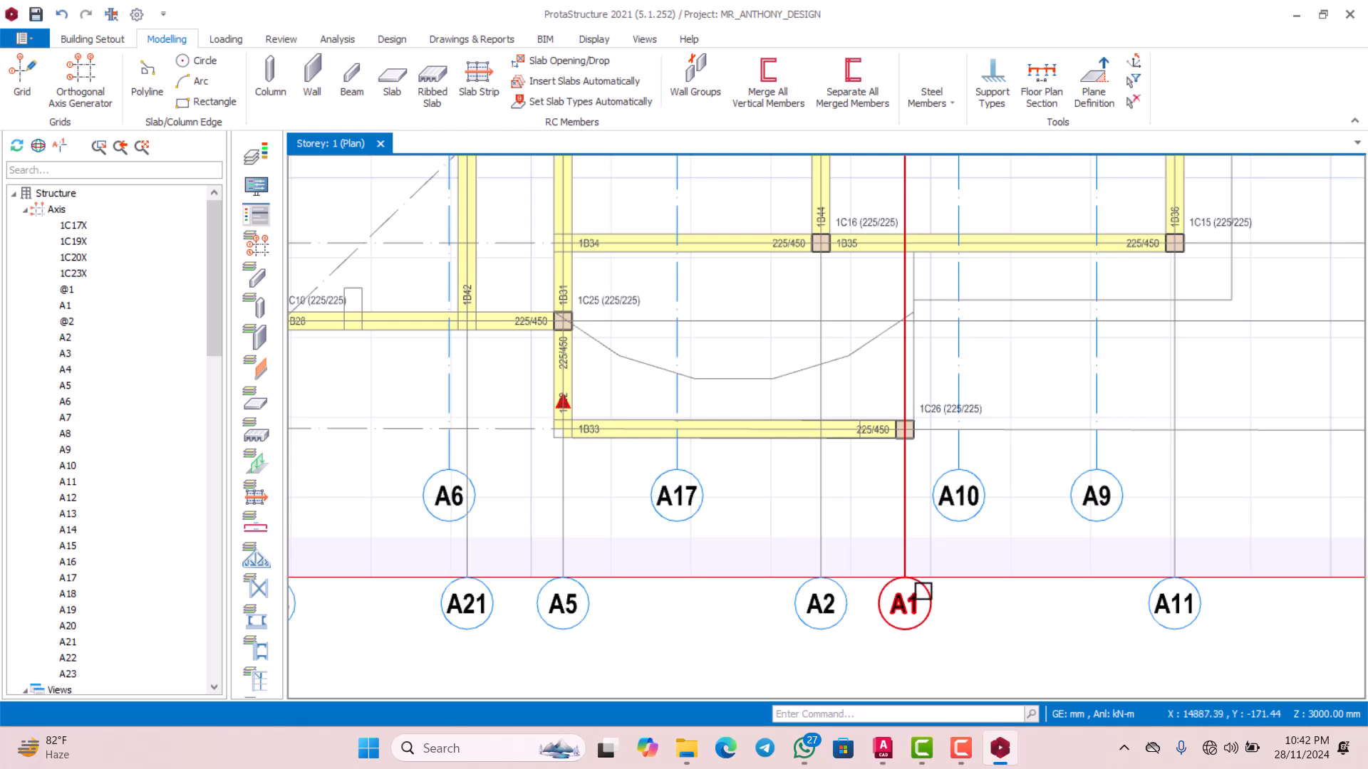
Highlight axis A1 again and review its course across the storey plan against the surrounding beams and columns
click(917, 582)
scroll(870, 452, down, 3)
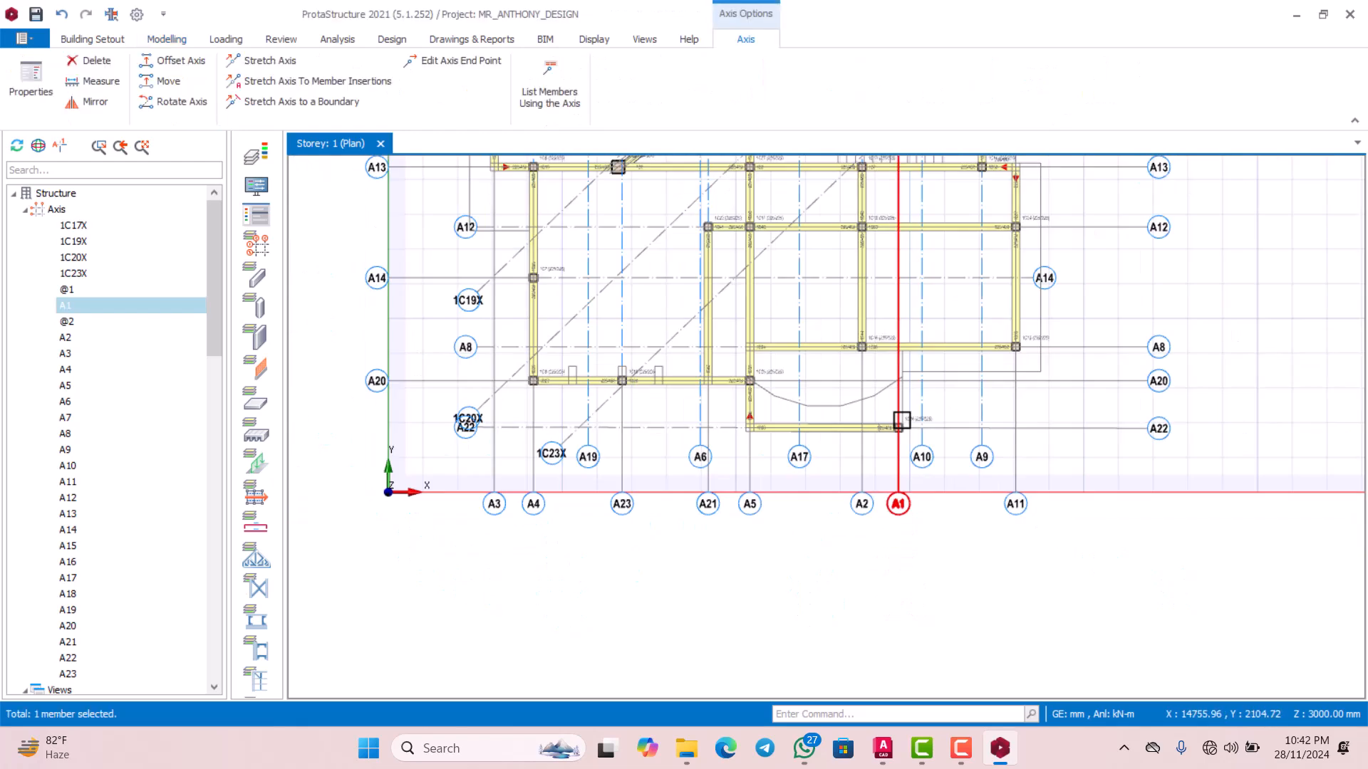
scroll(857, 418, down, 2)
scroll(852, 366, up, 3)
scroll(873, 458, down, 3)
scroll(810, 388, up, 3)
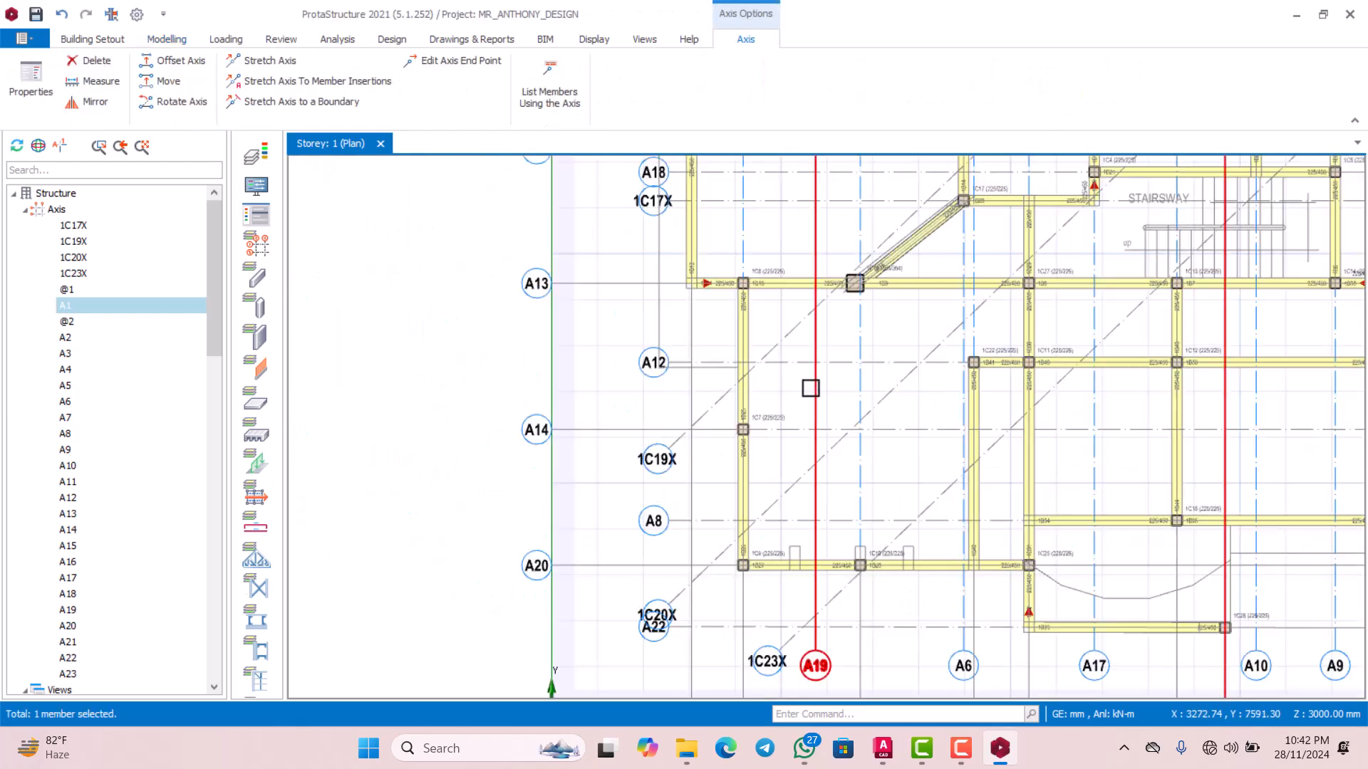
scroll(800, 421, down, 3)
scroll(821, 335, up, 3)
scroll(806, 351, down, 3)
scroll(878, 473, up, 2)
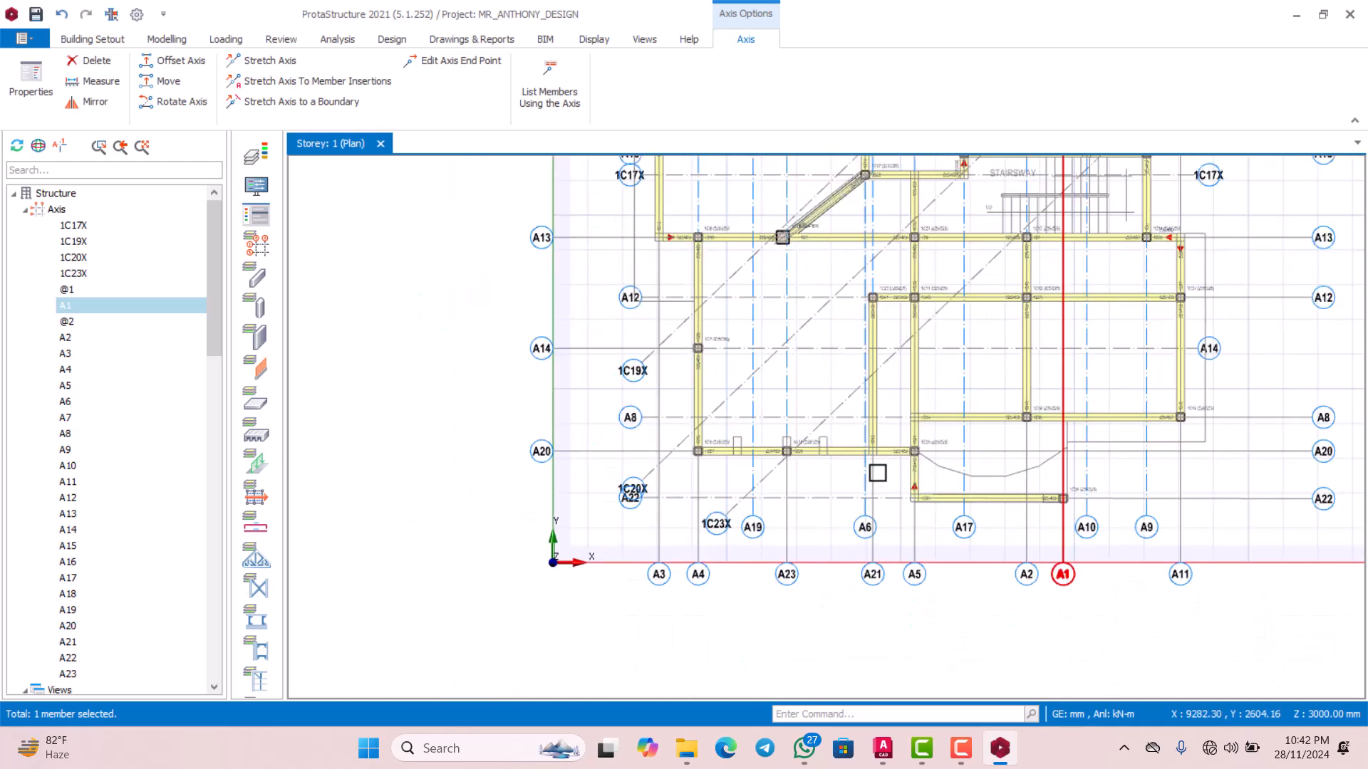
scroll(888, 473, up, 3)
scroll(987, 467, down, 2)
scroll(853, 427, up, 4)
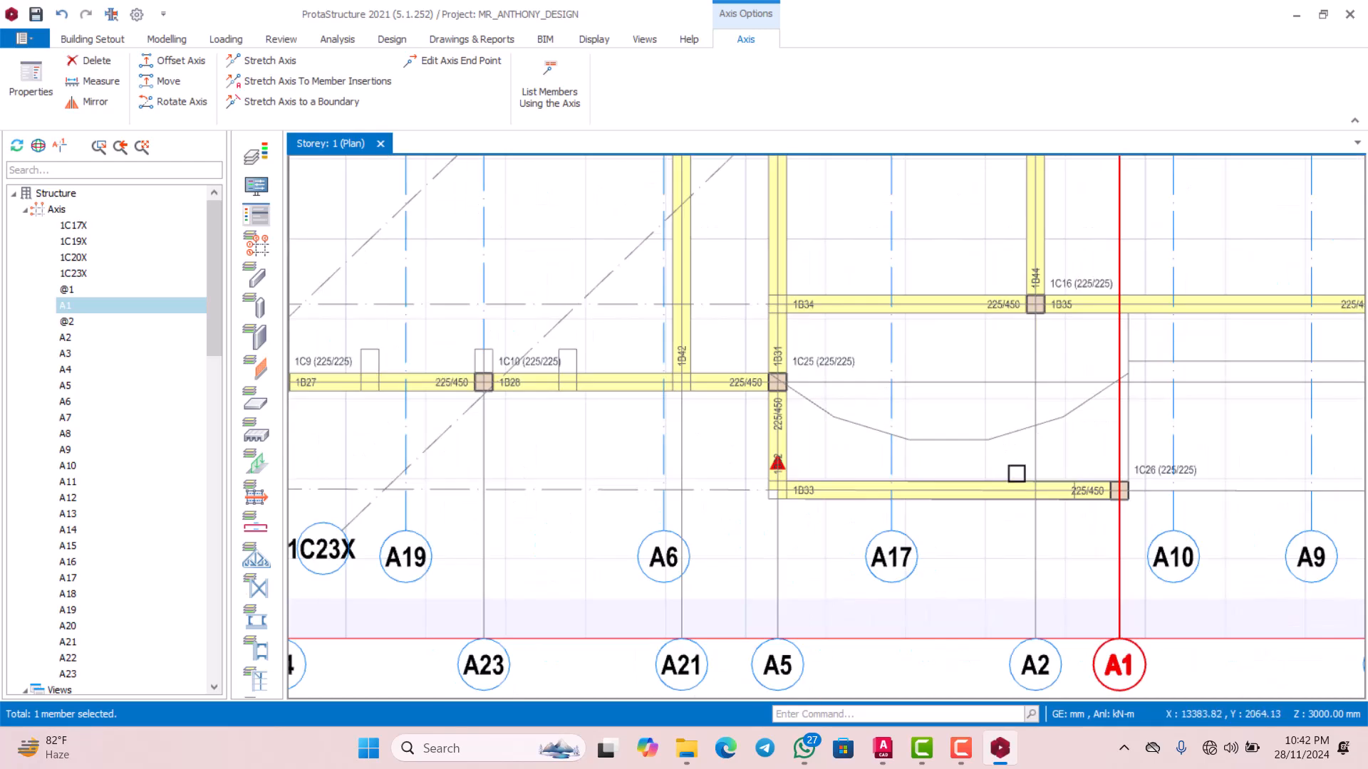
scroll(974, 455, down, 3)
scroll(961, 452, up, 3)
scroll(936, 413, down, 3)
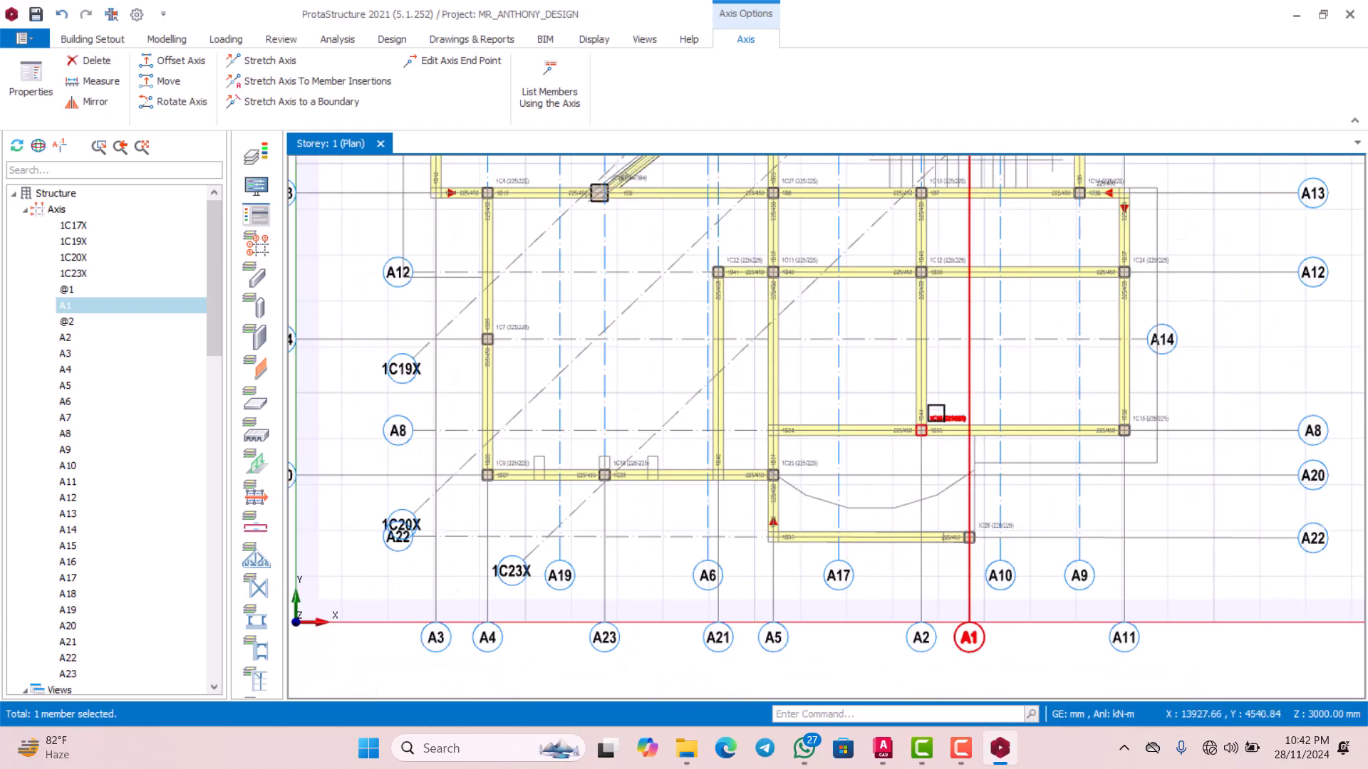
scroll(936, 414, down, 3)
scroll(779, 385, up, 4)
scroll(803, 318, down, 2)
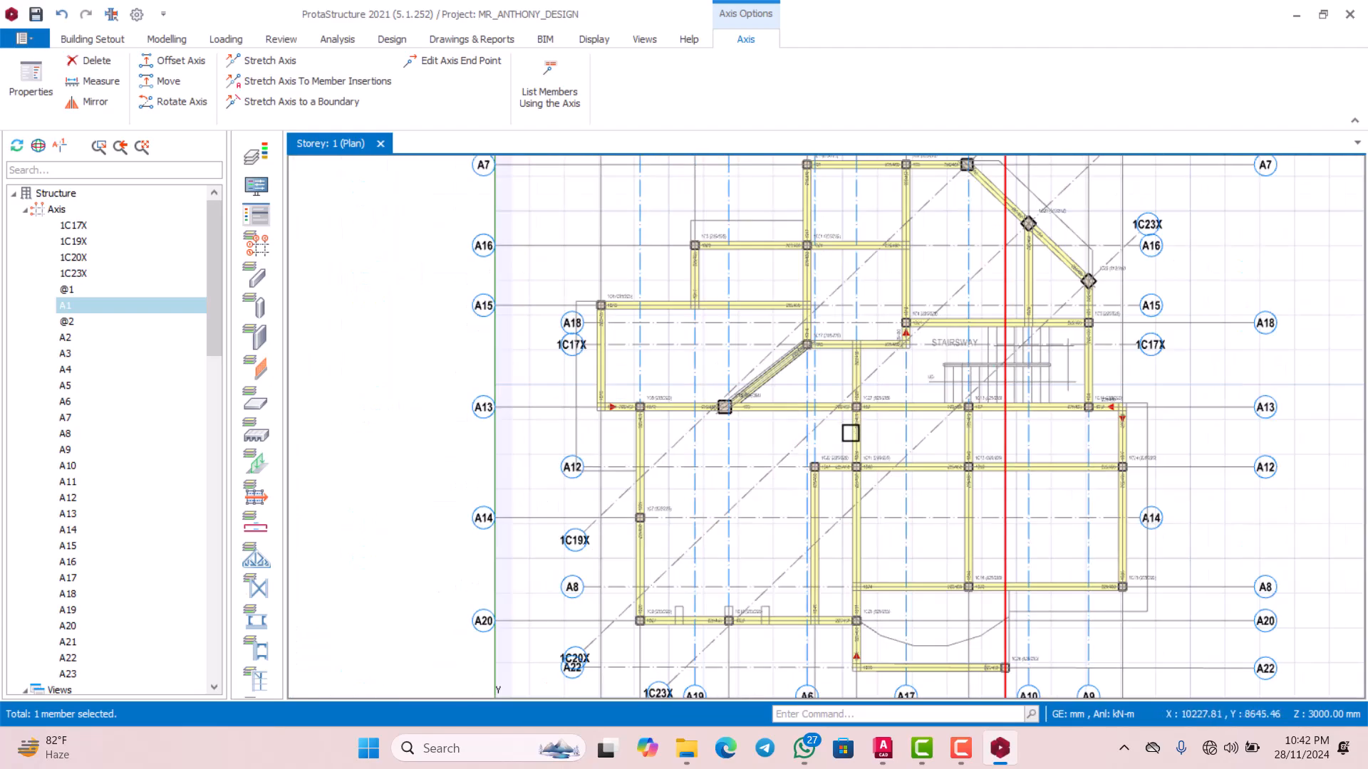
Examine the imported outline projecting beyond the beams around column 1C6, between axes A15 and A12
scroll(898, 397, up, 3)
scroll(913, 272, down, 5)
scroll(732, 341, up, 5)
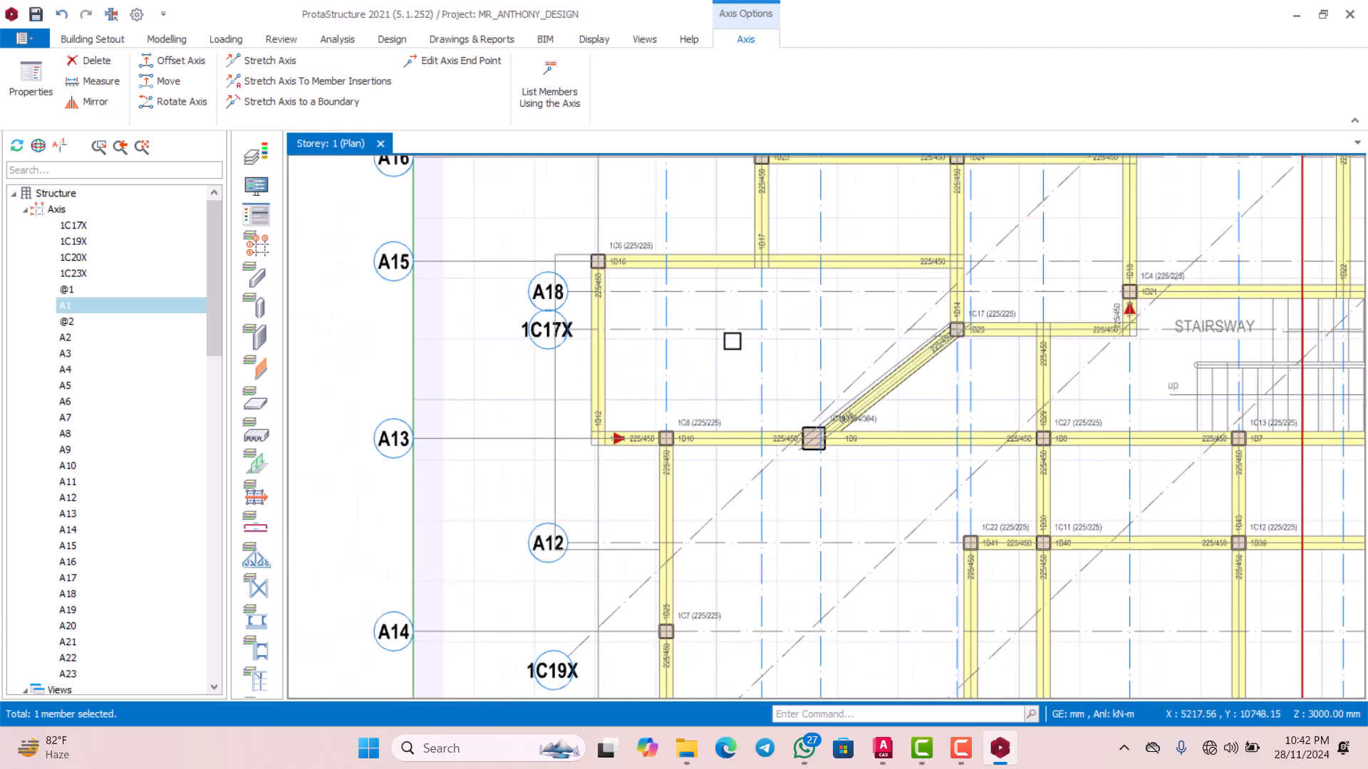
scroll(732, 342, down, 2)
scroll(724, 461, up, 2)
scroll(735, 406, down, 4)
scroll(684, 306, up, 5)
scroll(799, 423, down, 2)
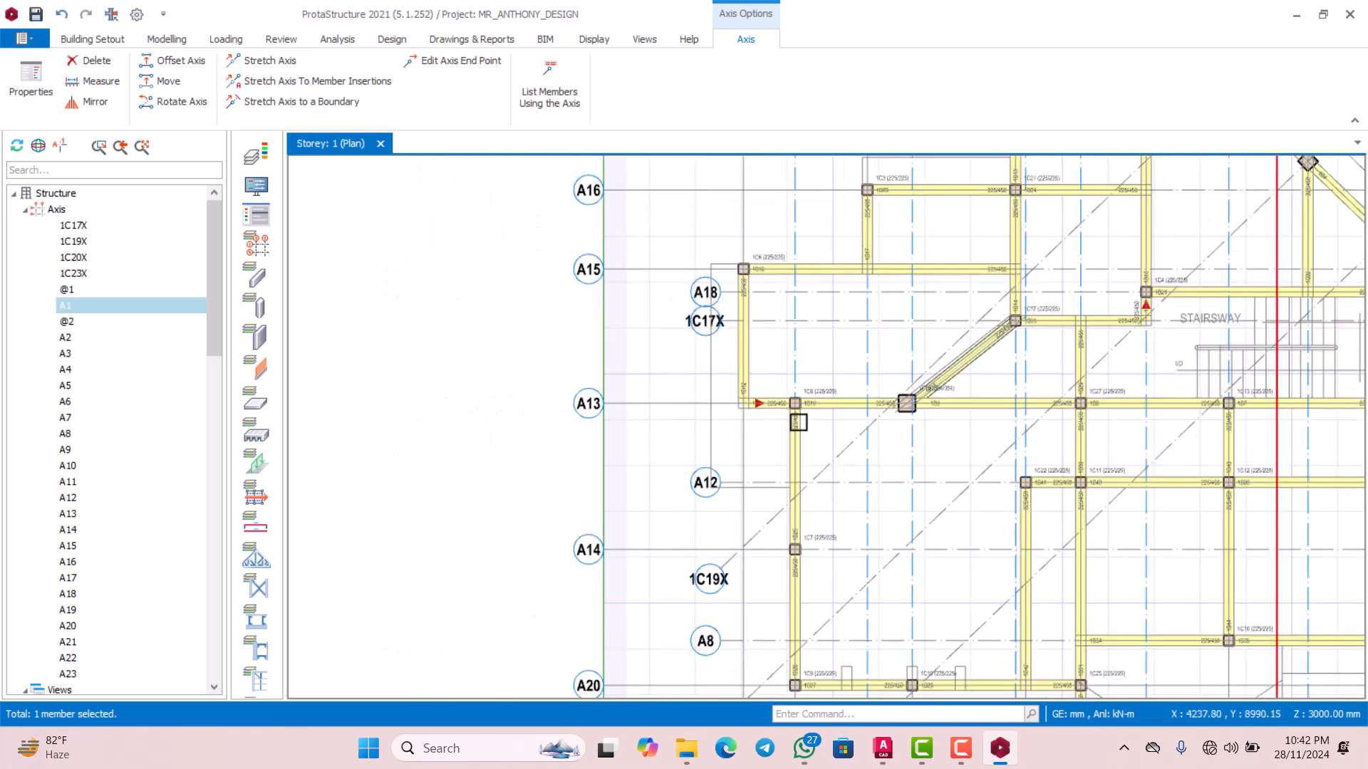
scroll(799, 423, up, 2)
scroll(754, 263, down, 4)
scroll(790, 324, up, 4)
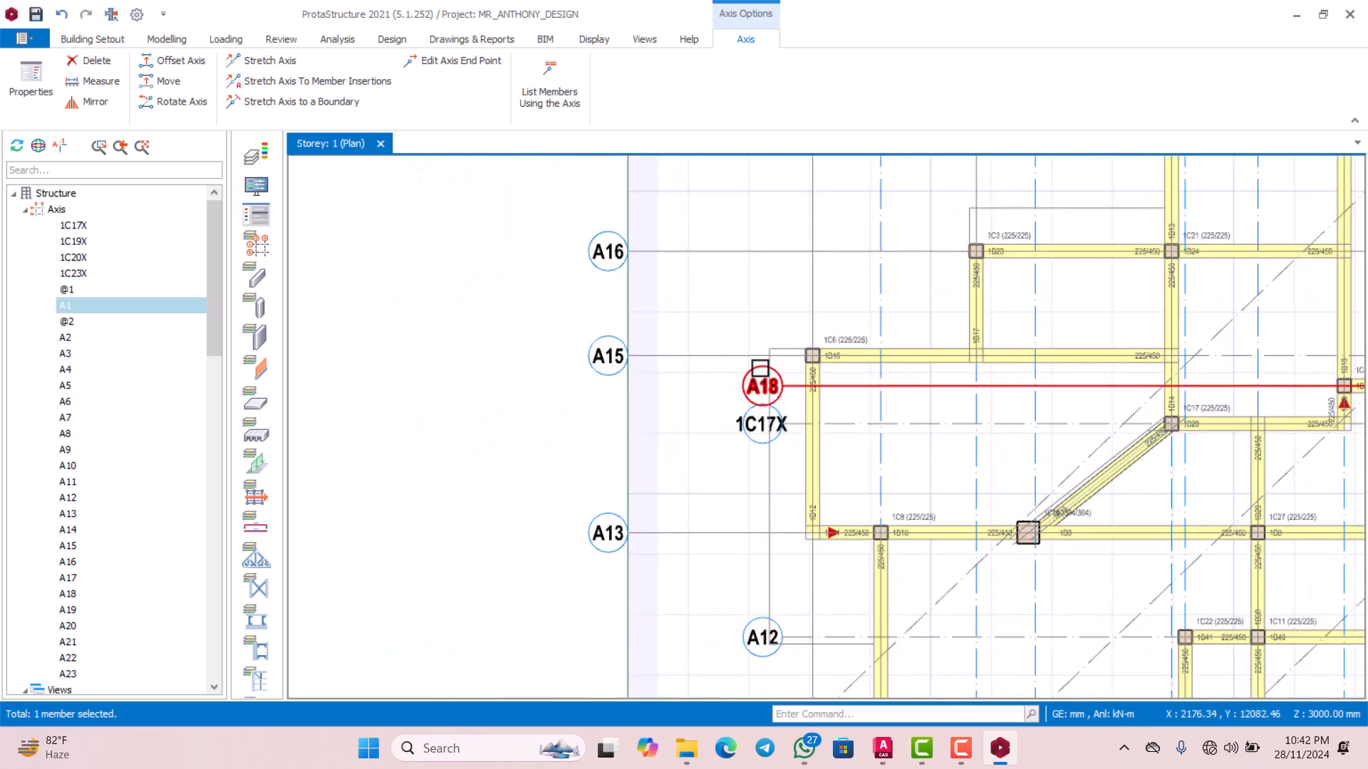
scroll(760, 368, up, 3)
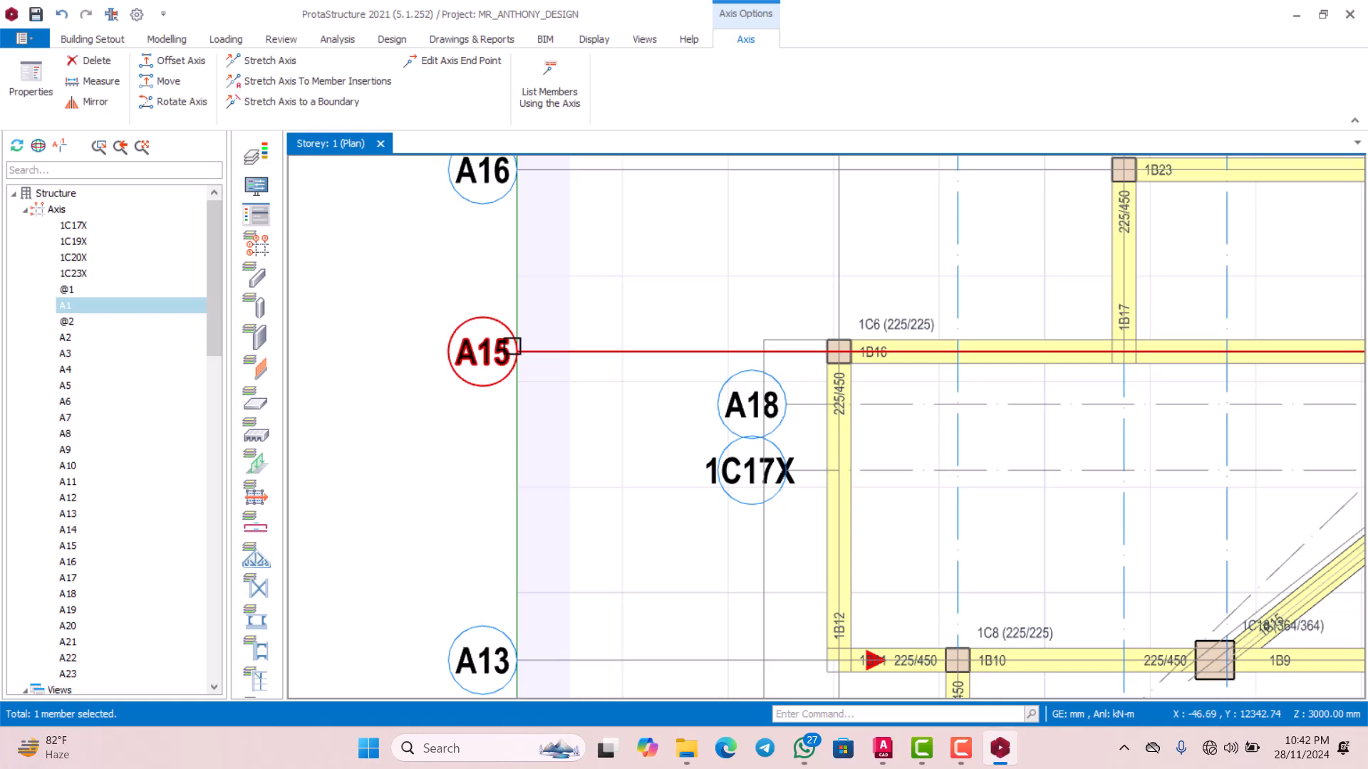
Offset axis A15 to the upper edge of the projecting outline at column 1C6
right_click(513, 347)
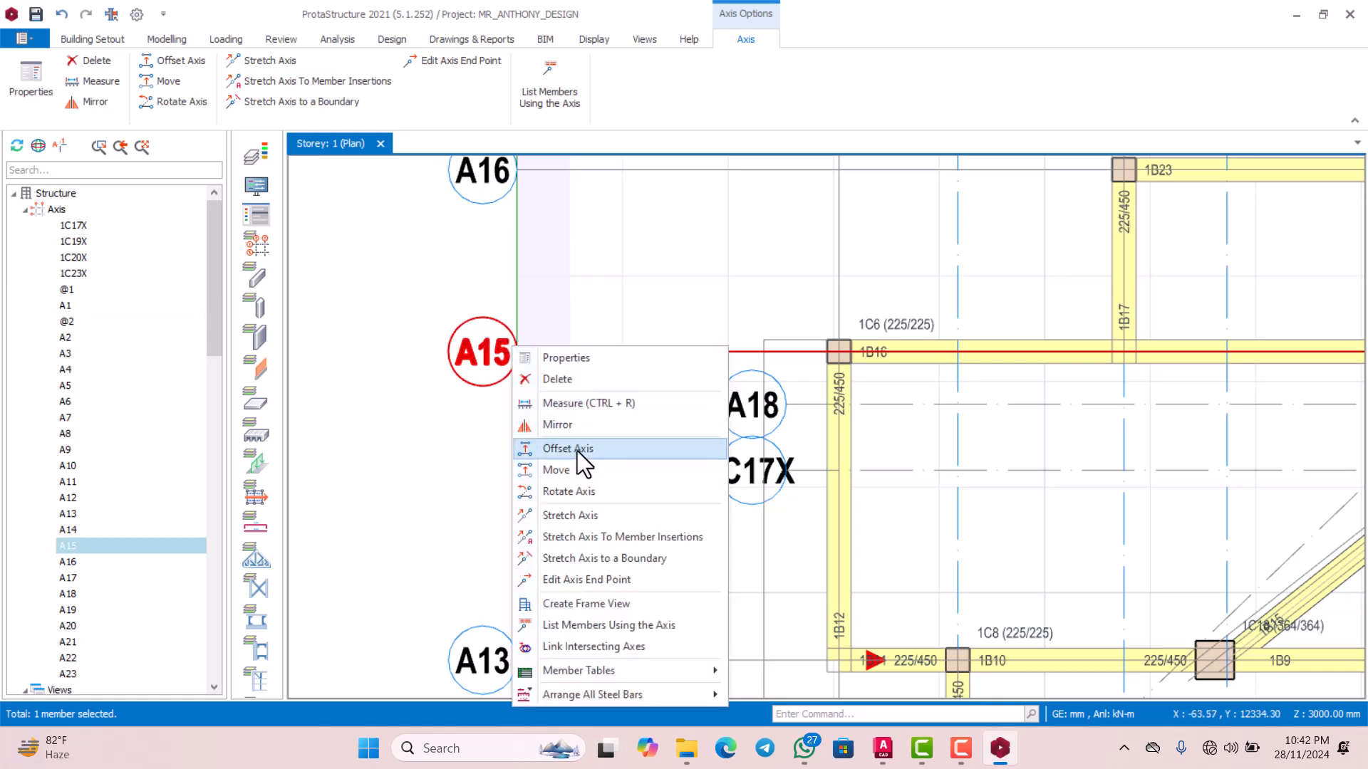
click(568, 448)
scroll(819, 384, up, 4)
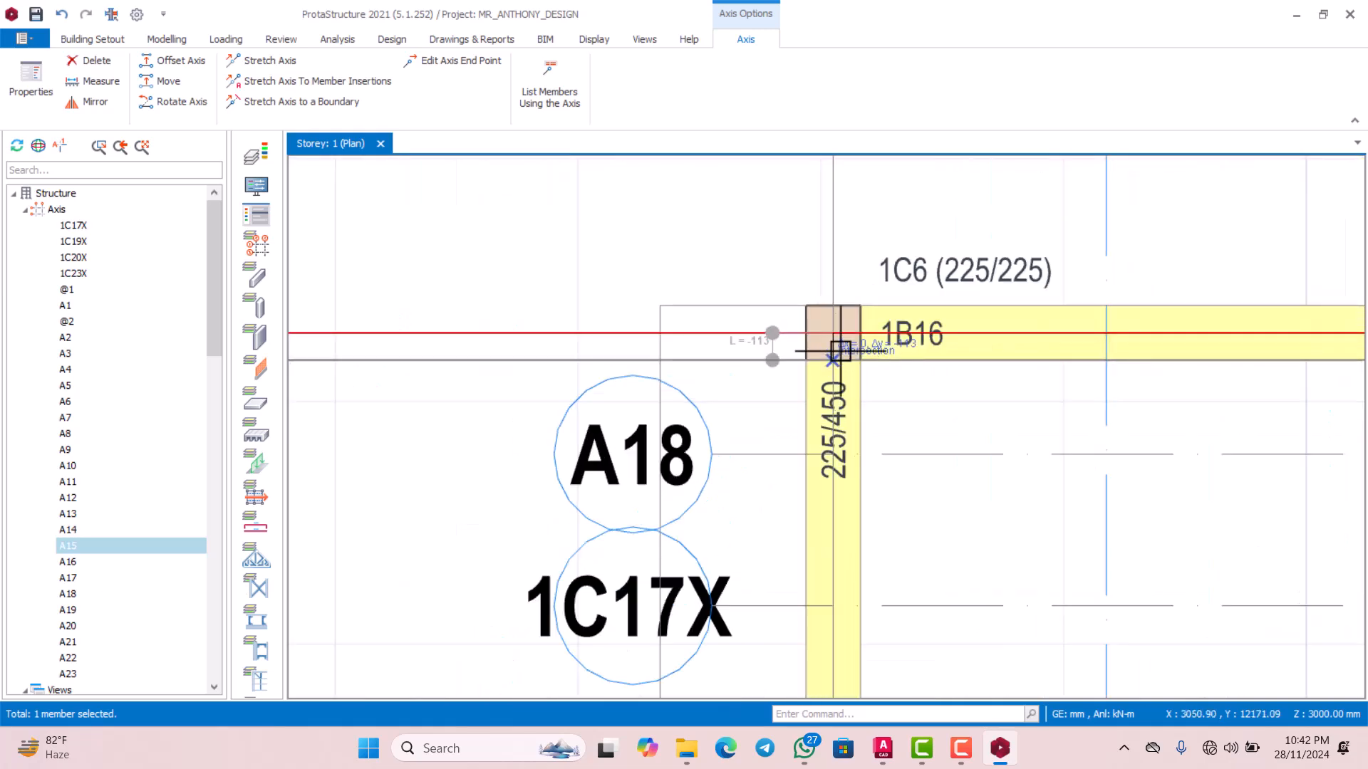
click(835, 313)
scroll(830, 329, down, 5)
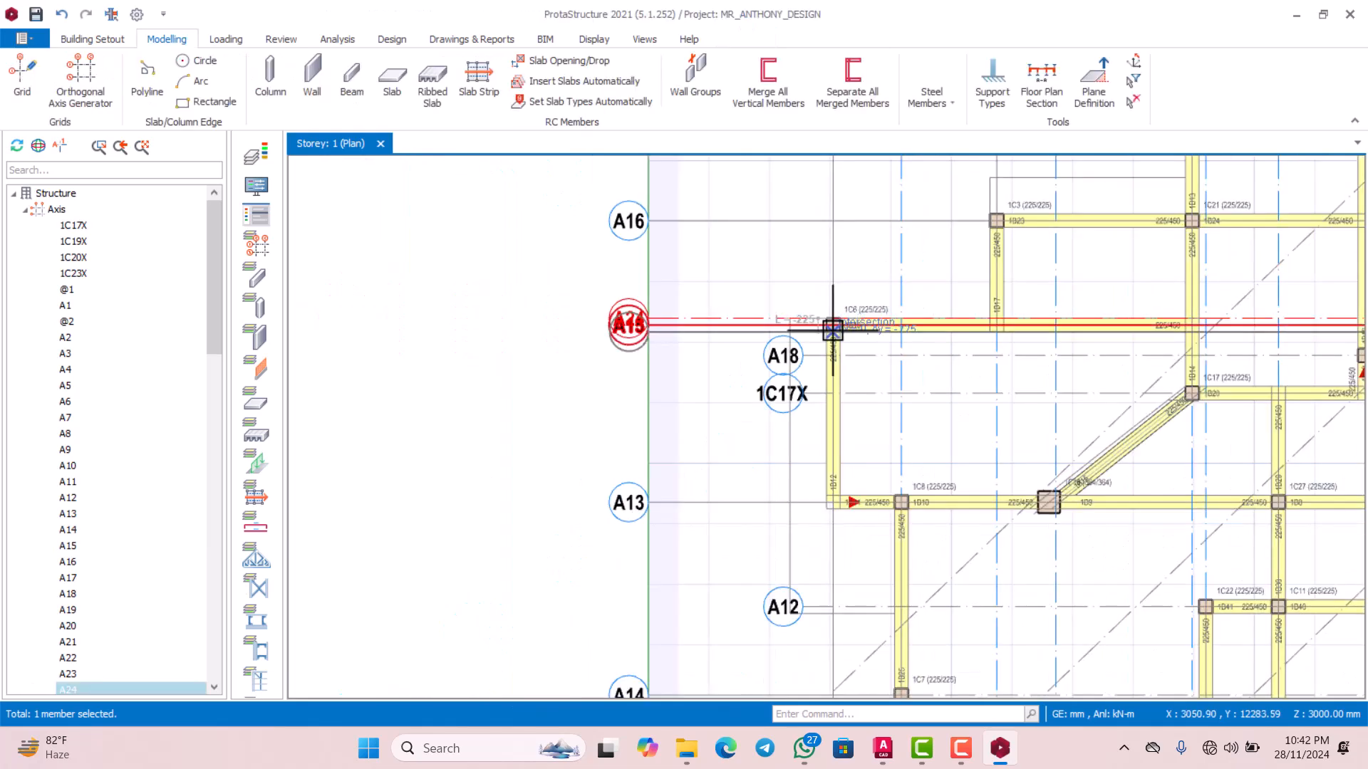
Place another offset axis along the lower edge of the projecting outline, just below axis A12
scroll(827, 445, up, 5)
scroll(830, 335, down, 3)
scroll(842, 464, up, 6)
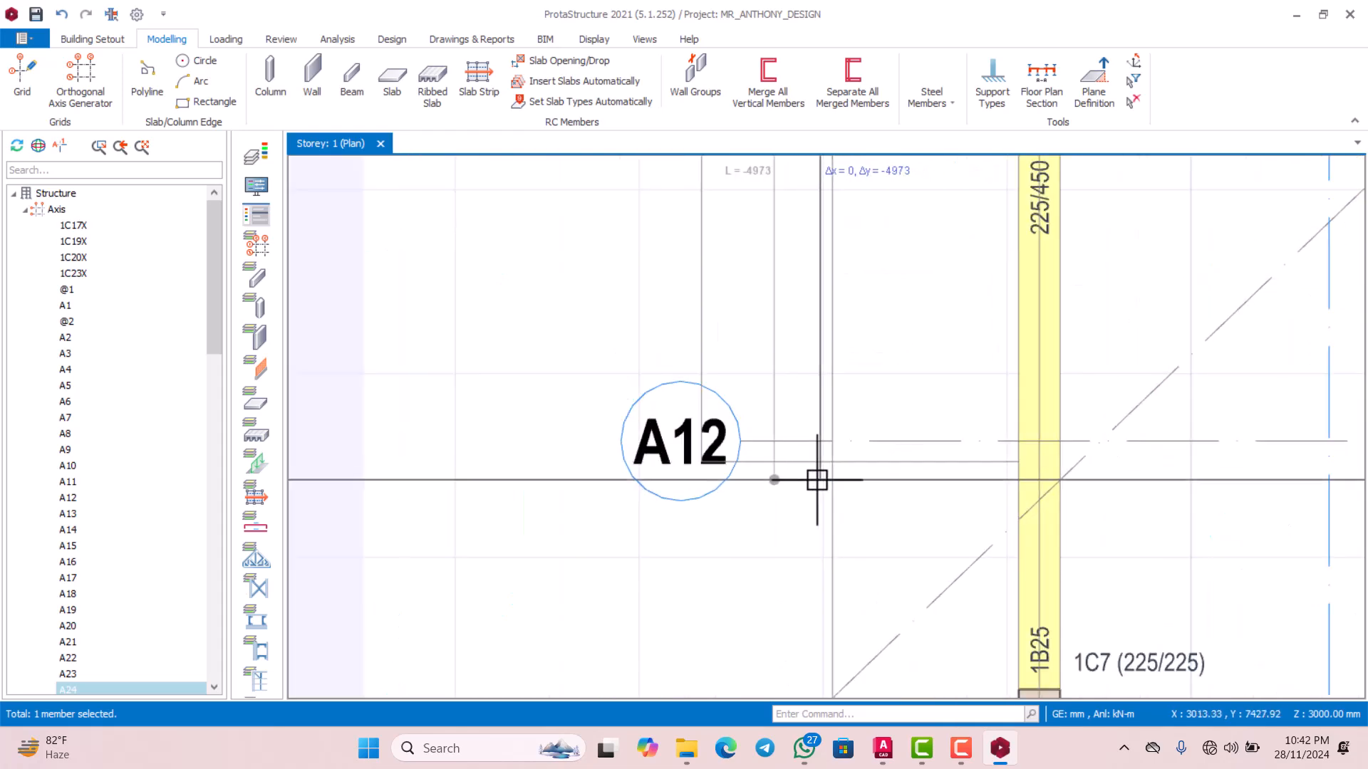
click(1017, 467)
scroll(888, 463, down, 4)
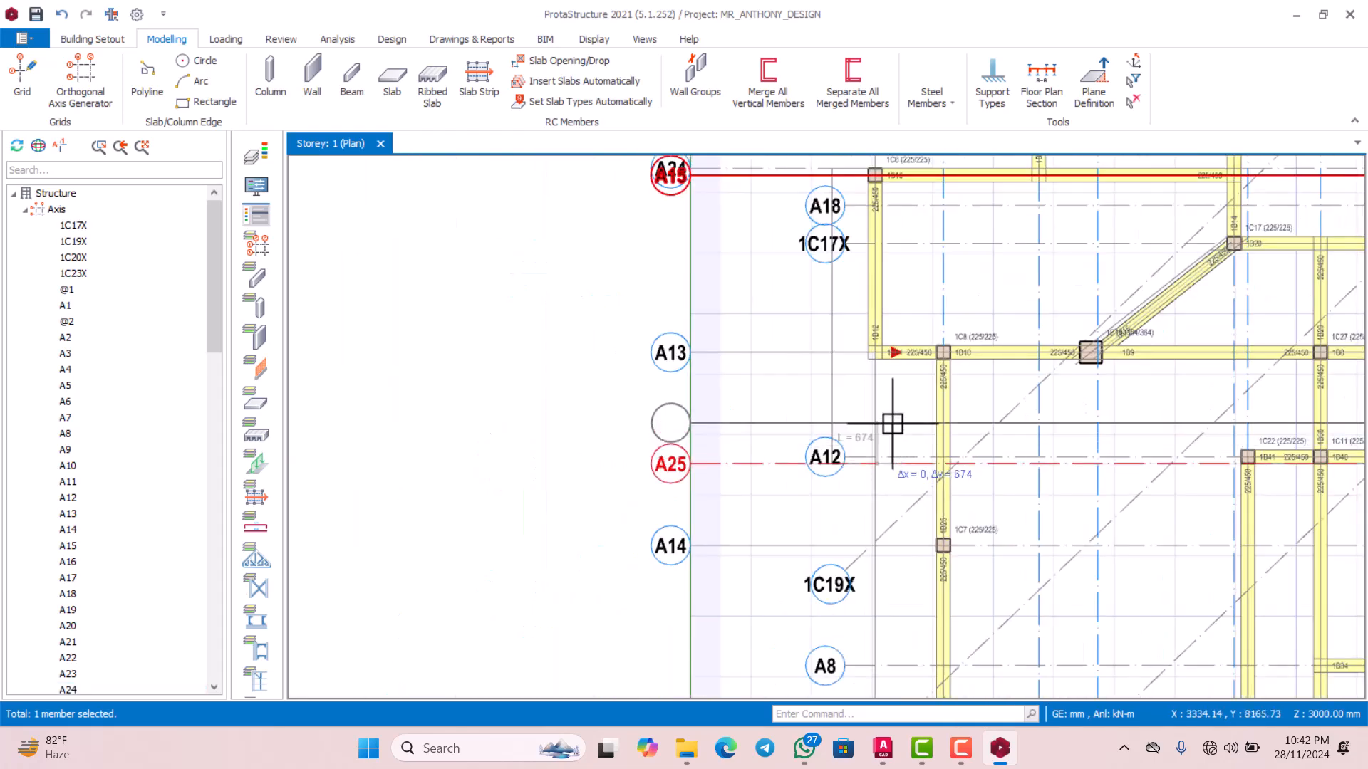
scroll(891, 421, down, 4)
scroll(852, 342, up, 4)
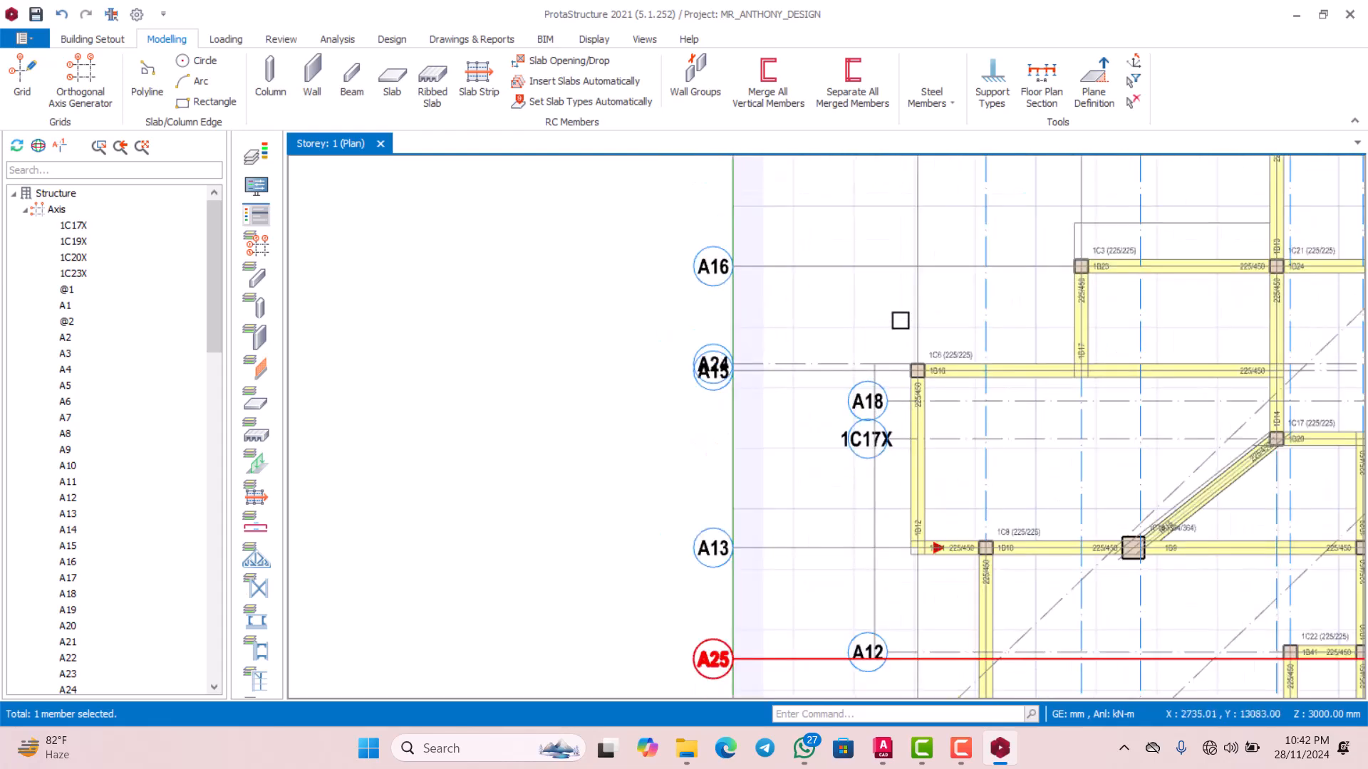
Offset axis A3 to the outer vertical edge of the projecting outline beside column 1C6
scroll(918, 266, down, 4)
scroll(918, 212, up, 2)
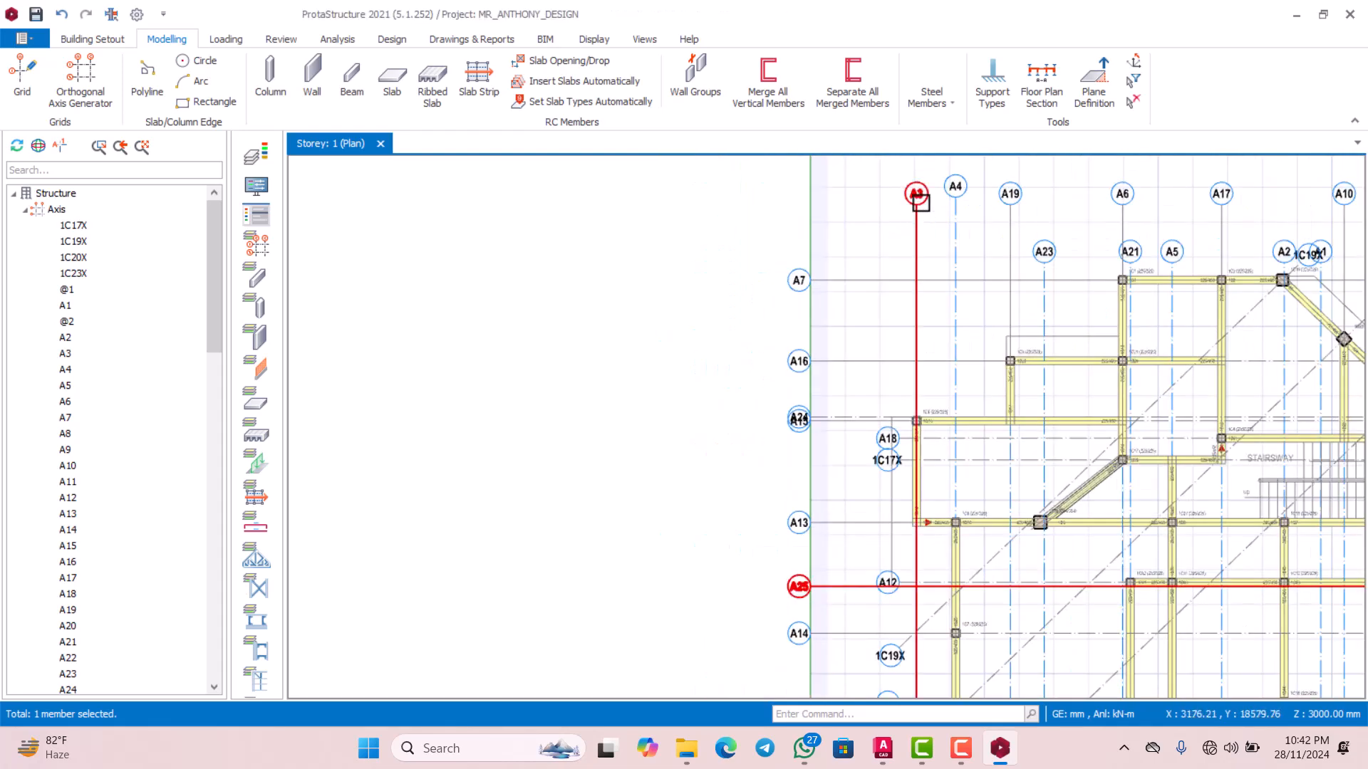
click(917, 206)
right_click(917, 217)
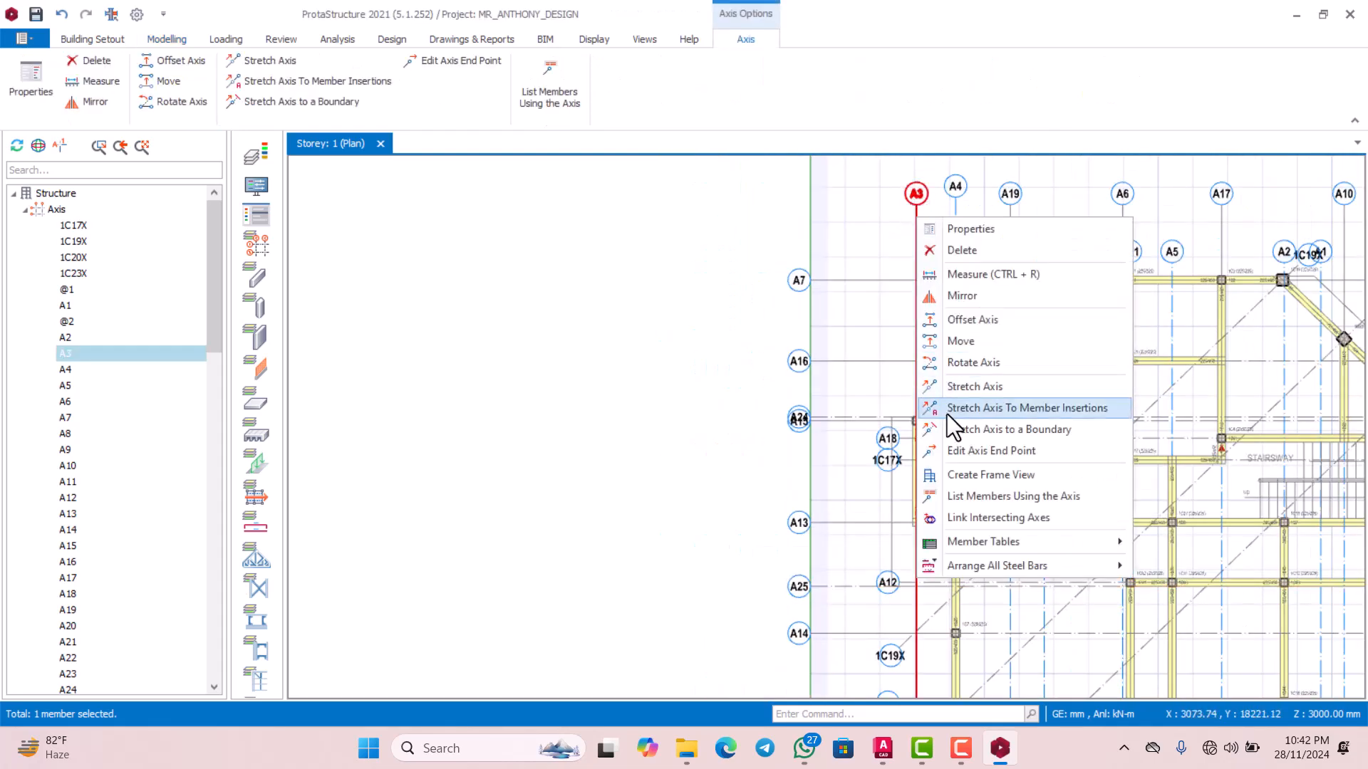
click(962, 341)
scroll(904, 427, up, 5)
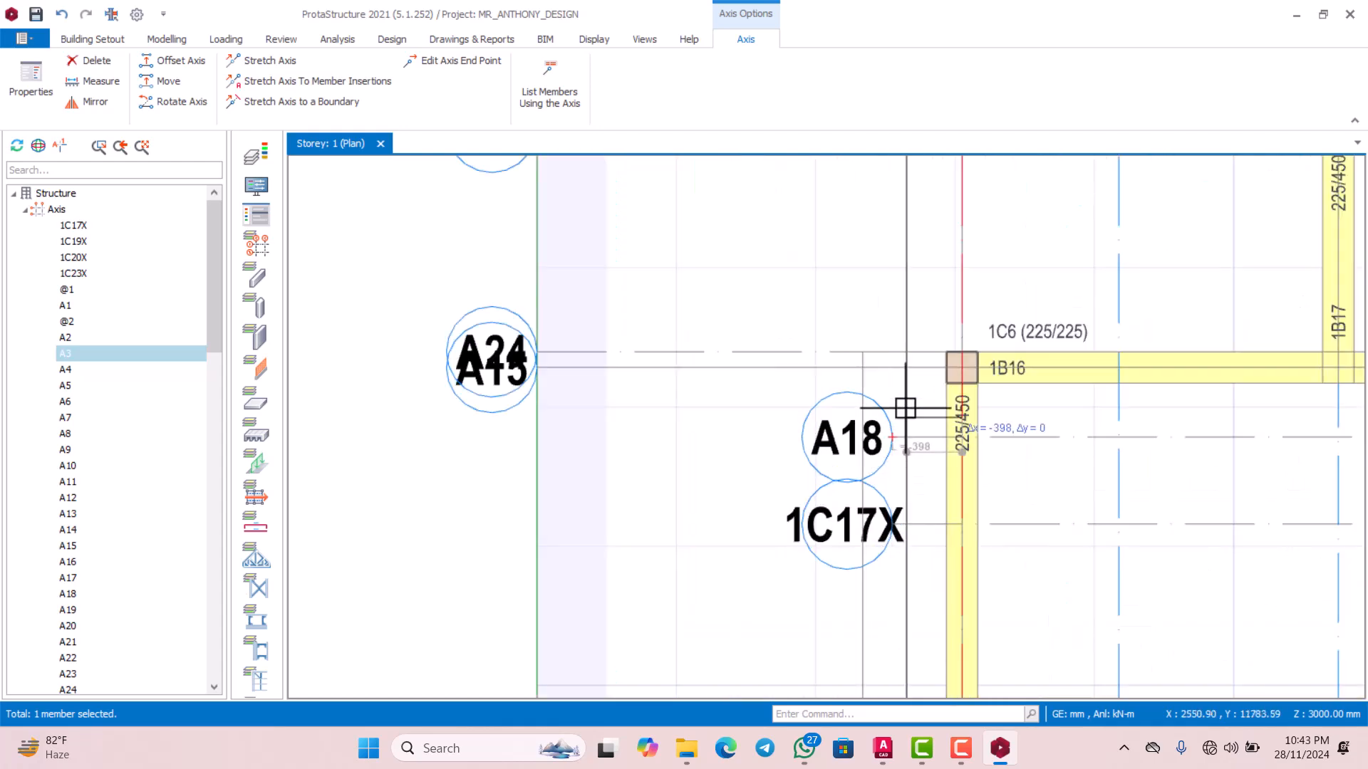
click(849, 360)
scroll(821, 362, down, 5)
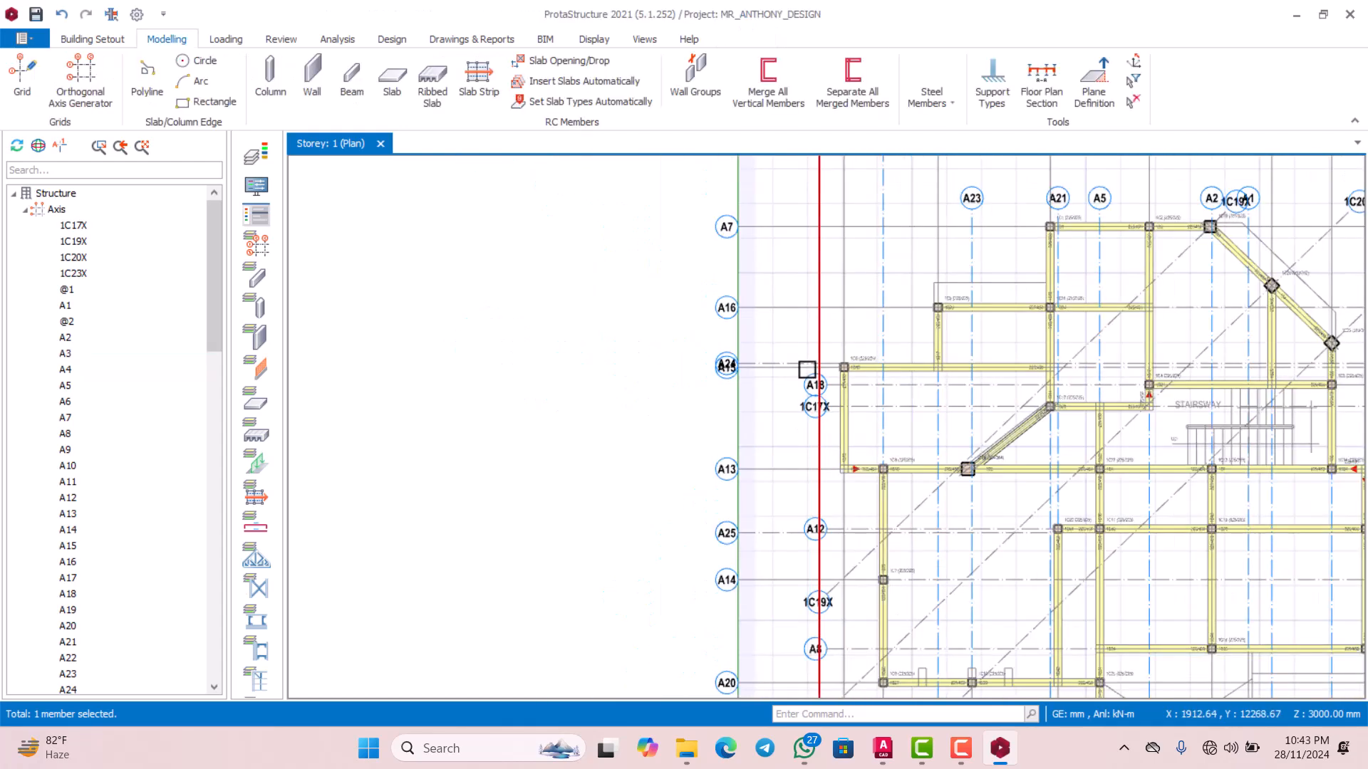
Examine the imported outline around columns 1C15, 1C16 and 1C26 for edges that still need an axis
scroll(812, 369, down, 5)
scroll(818, 369, up, 3)
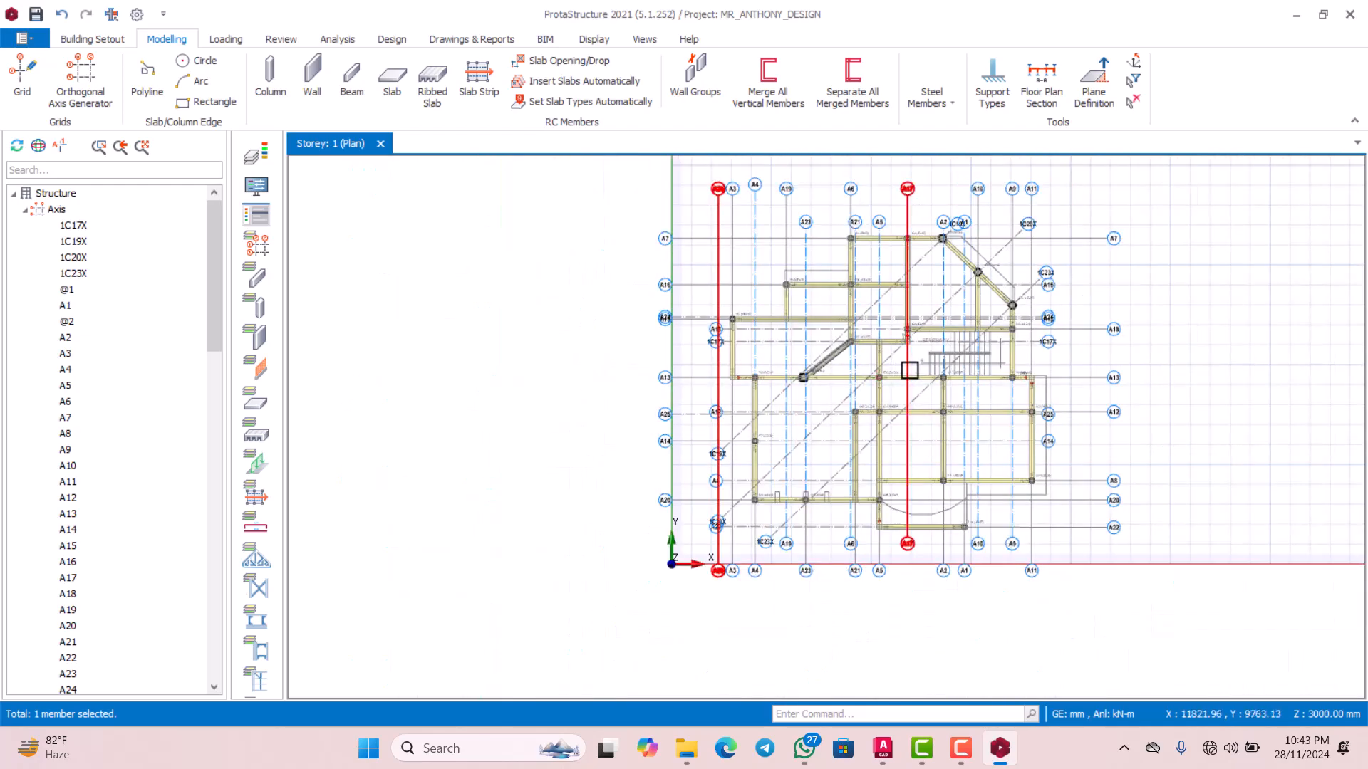
scroll(909, 370, up, 3)
scroll(886, 361, down, 4)
scroll(909, 397, up, 4)
scroll(922, 360, down, 4)
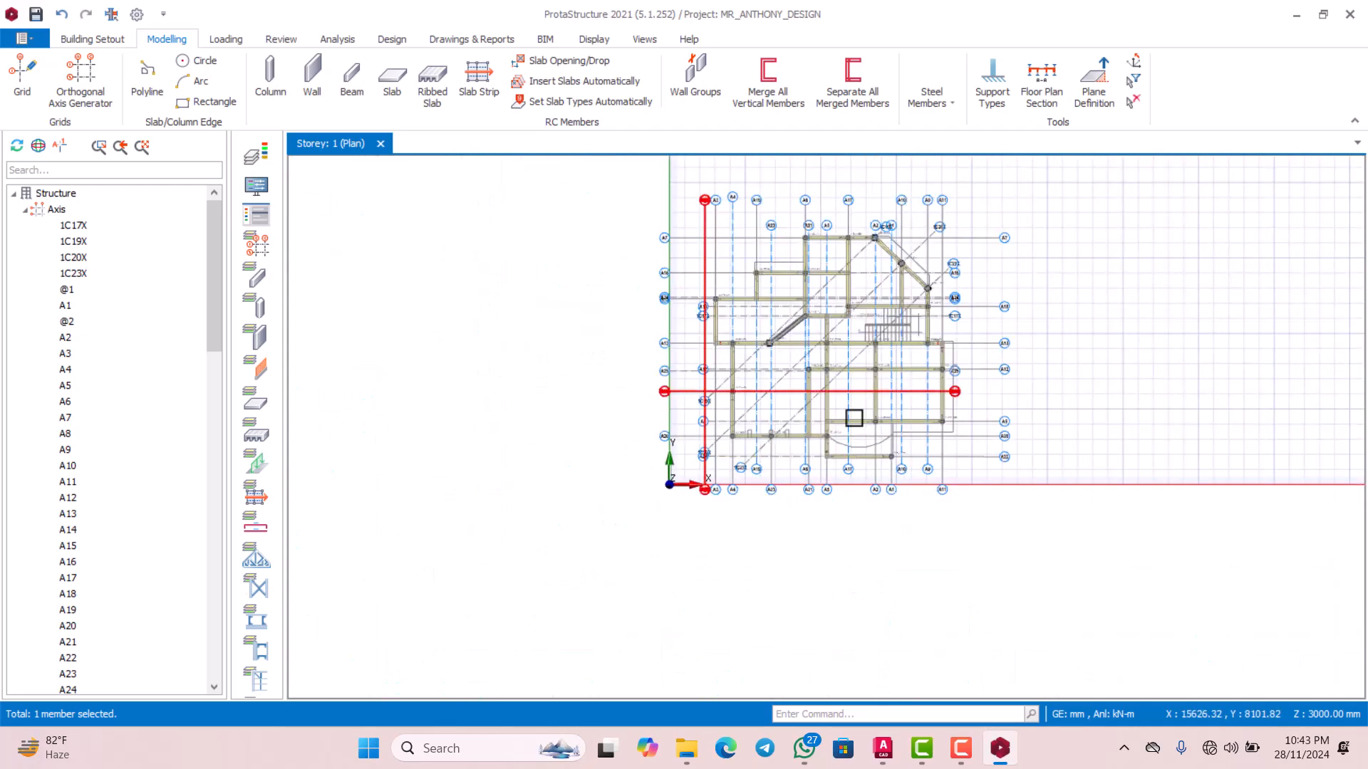
scroll(854, 418, up, 4)
scroll(854, 438, up, 2)
scroll(912, 449, down, 5)
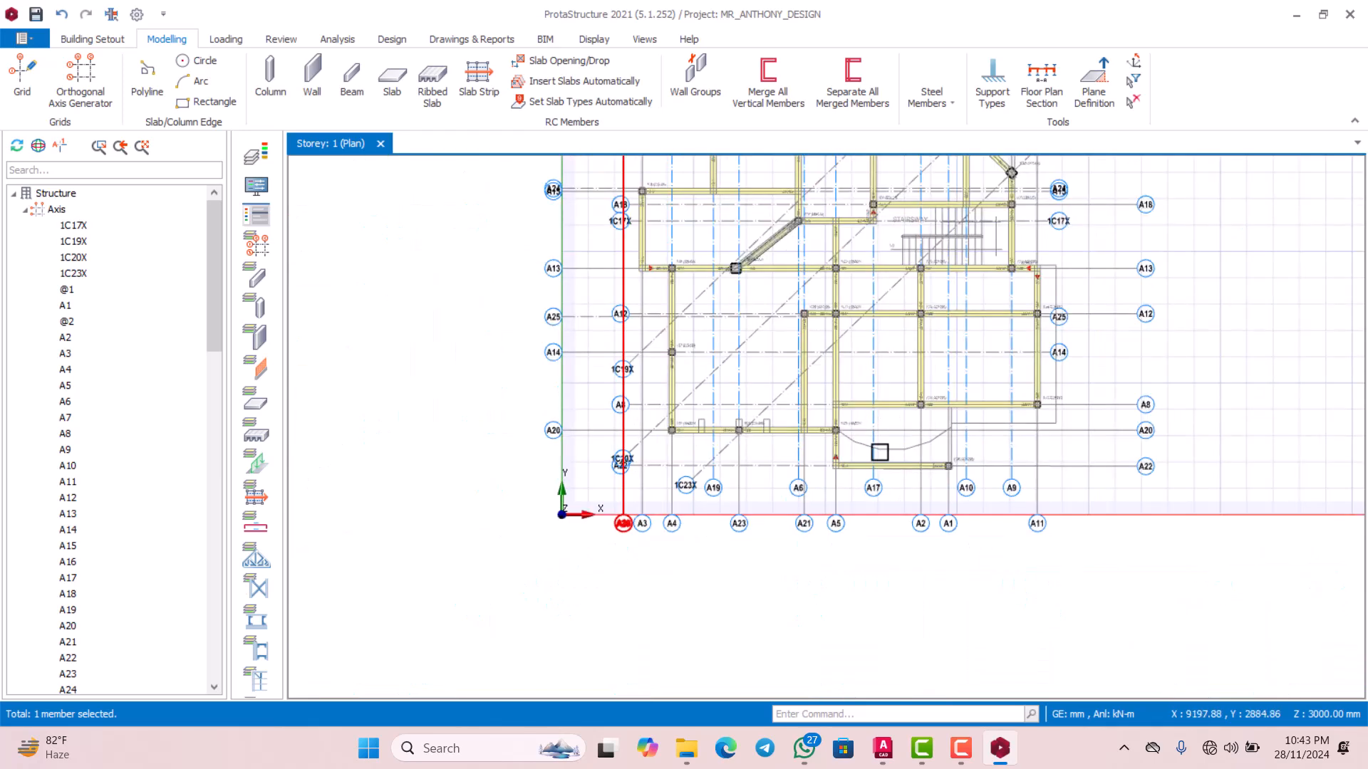
scroll(997, 428, up, 5)
scroll(878, 445, down, 2)
scroll(789, 451, up, 2)
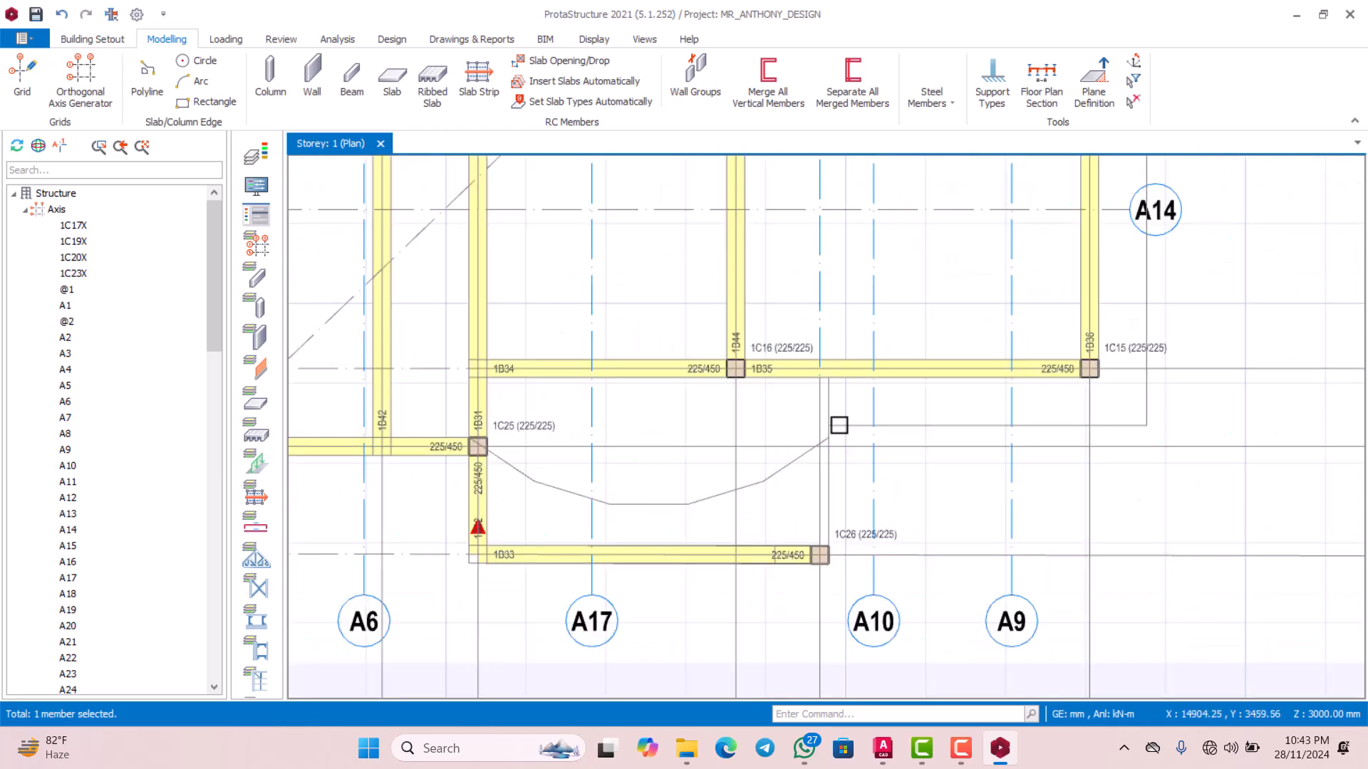
scroll(837, 427, down, 2)
scroll(964, 387, up, 1)
scroll(967, 320, down, 2)
scroll(917, 397, up, 2)
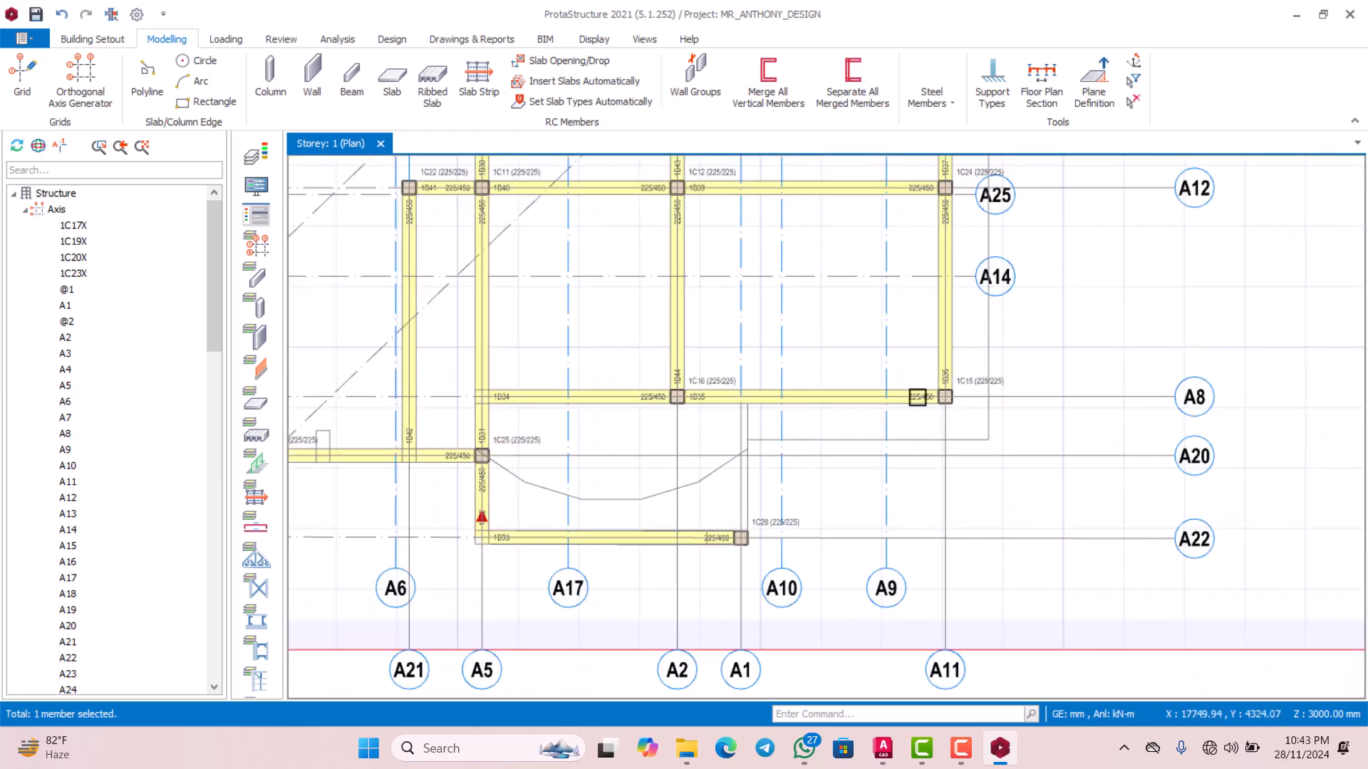
scroll(917, 397, down, 2)
scroll(988, 404, up, 2)
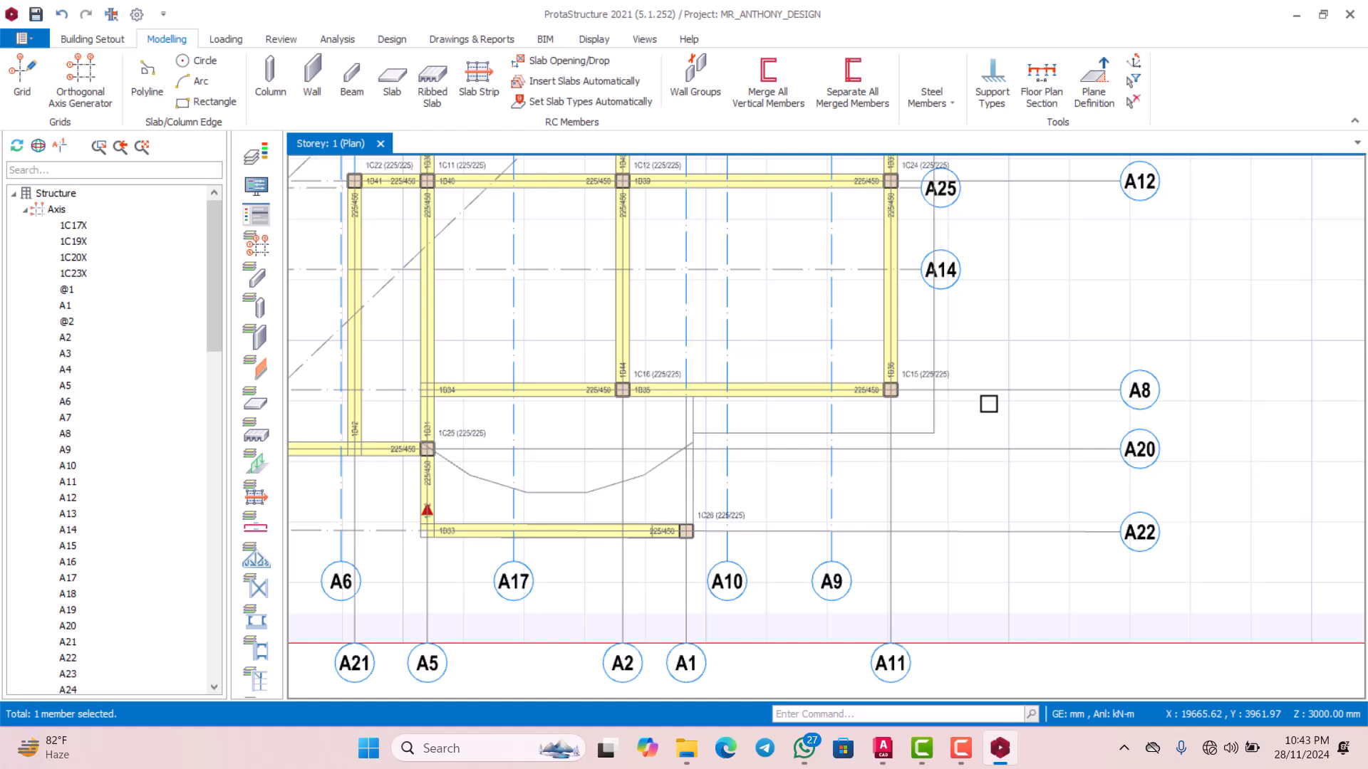
Offset axis A8 about 712 mm to the lower edge of the projecting outline below column 1C15
click(1139, 401)
right_click(887, 393)
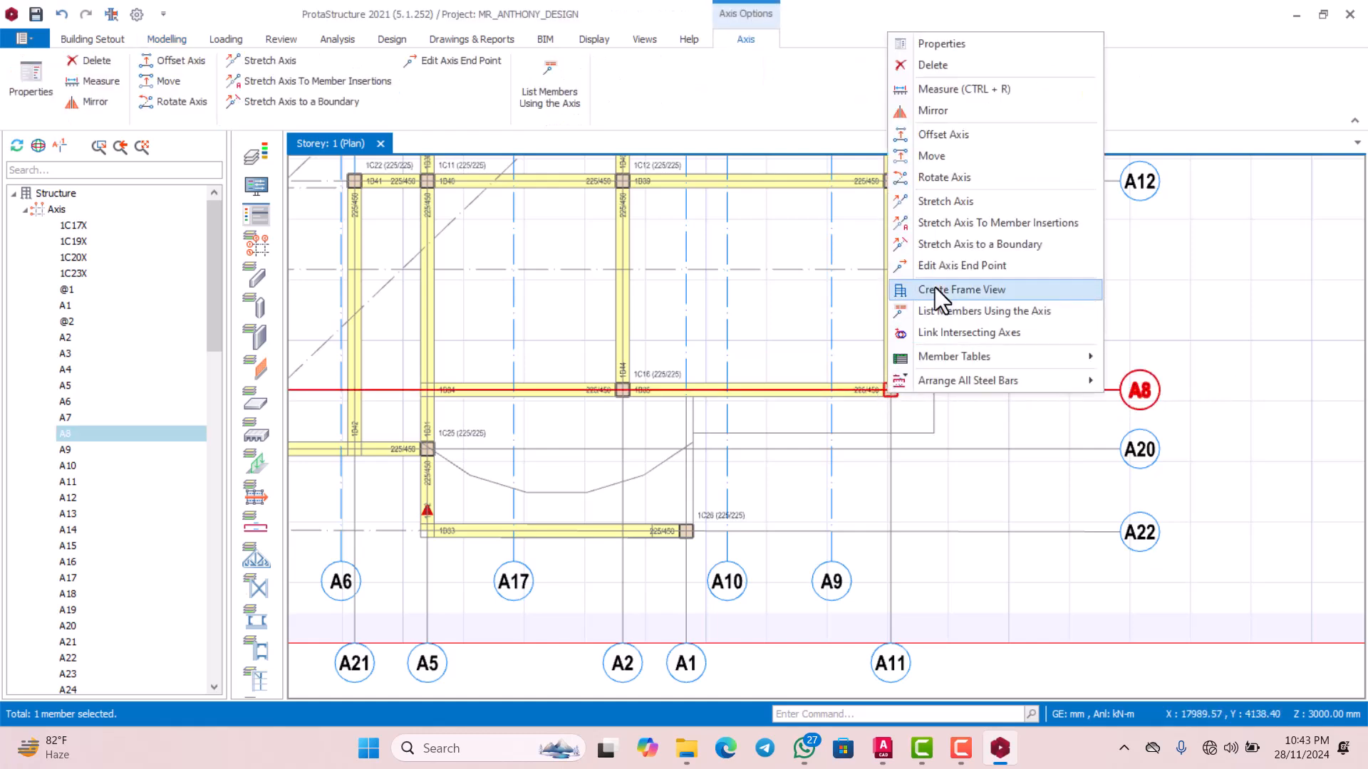
click(946, 135)
scroll(893, 433, up, 3)
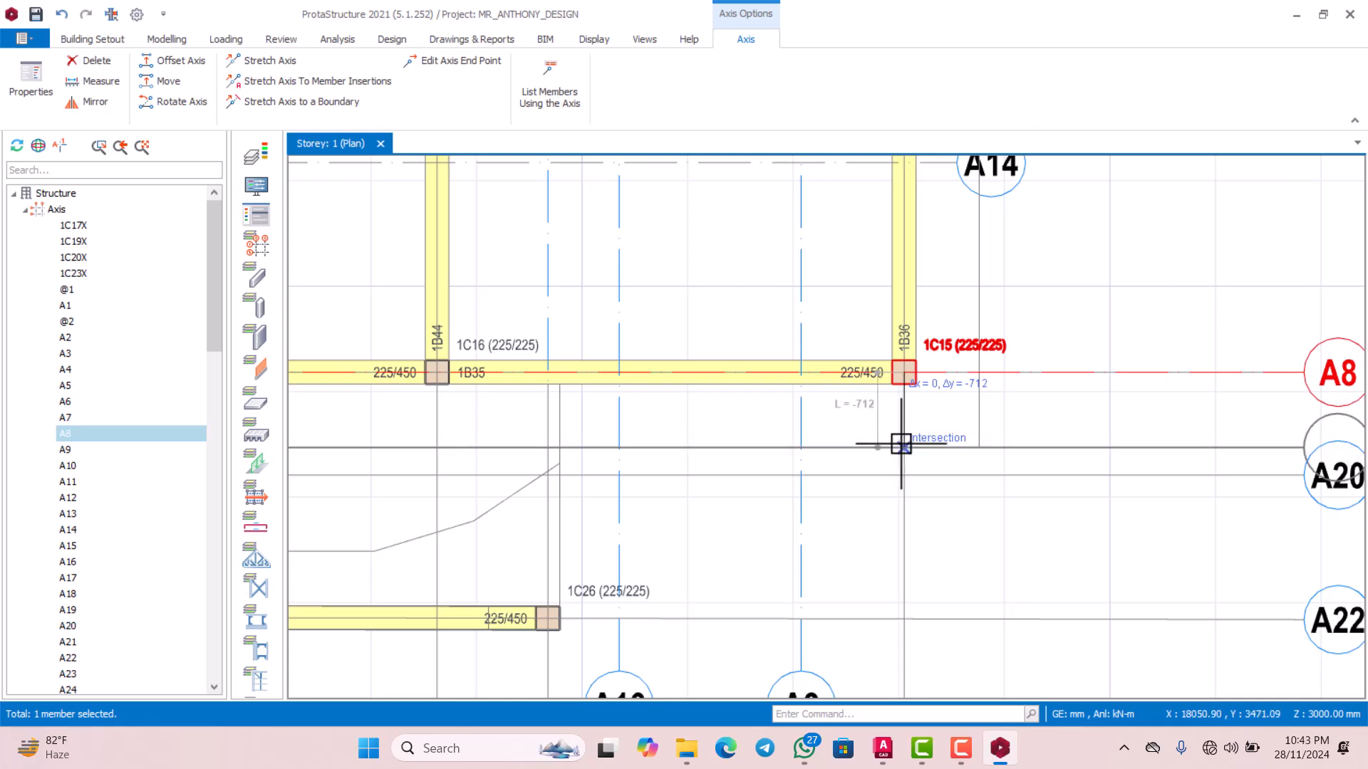
click(897, 441)
scroll(901, 445, down, 3)
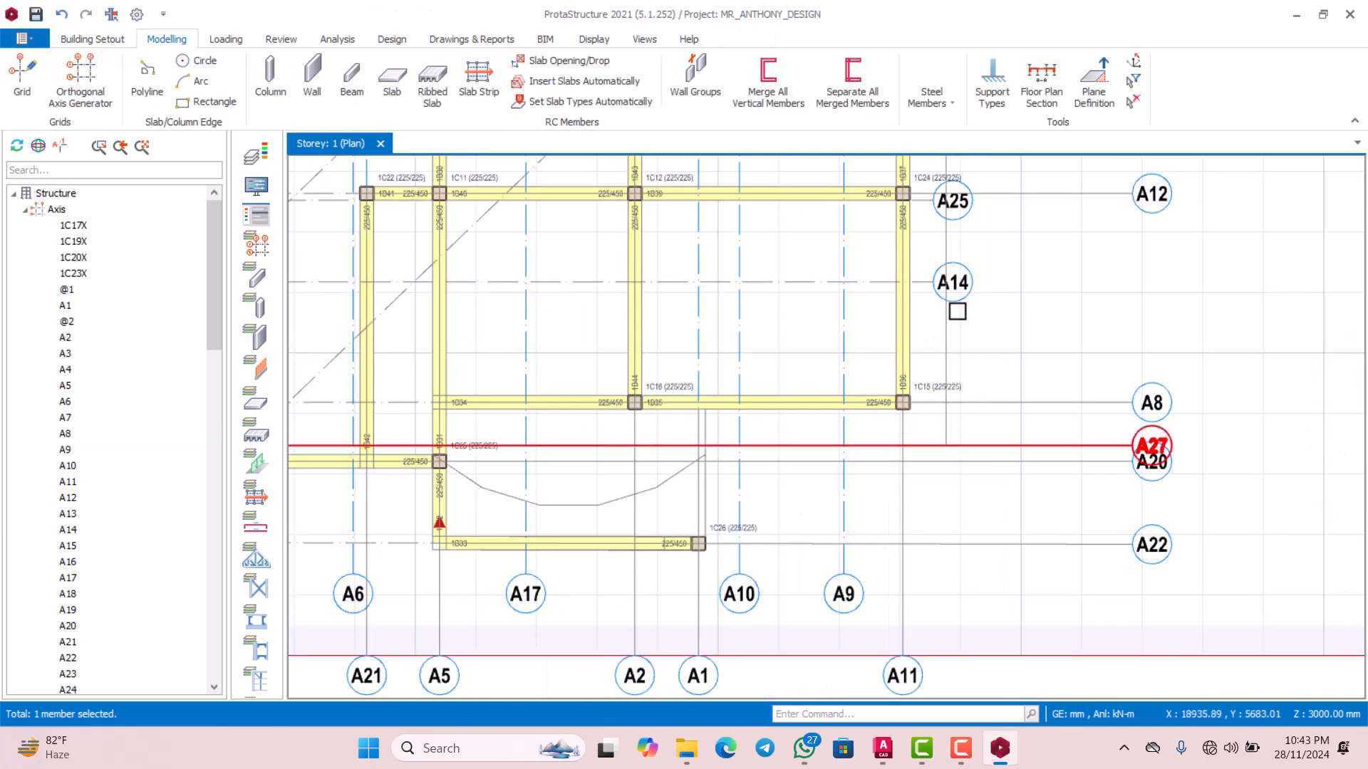
Offset axis A11 about 713 mm to the outer vertical edge of the projecting outline beside column 1C15
scroll(957, 311, down, 2)
scroll(916, 480, down, 2)
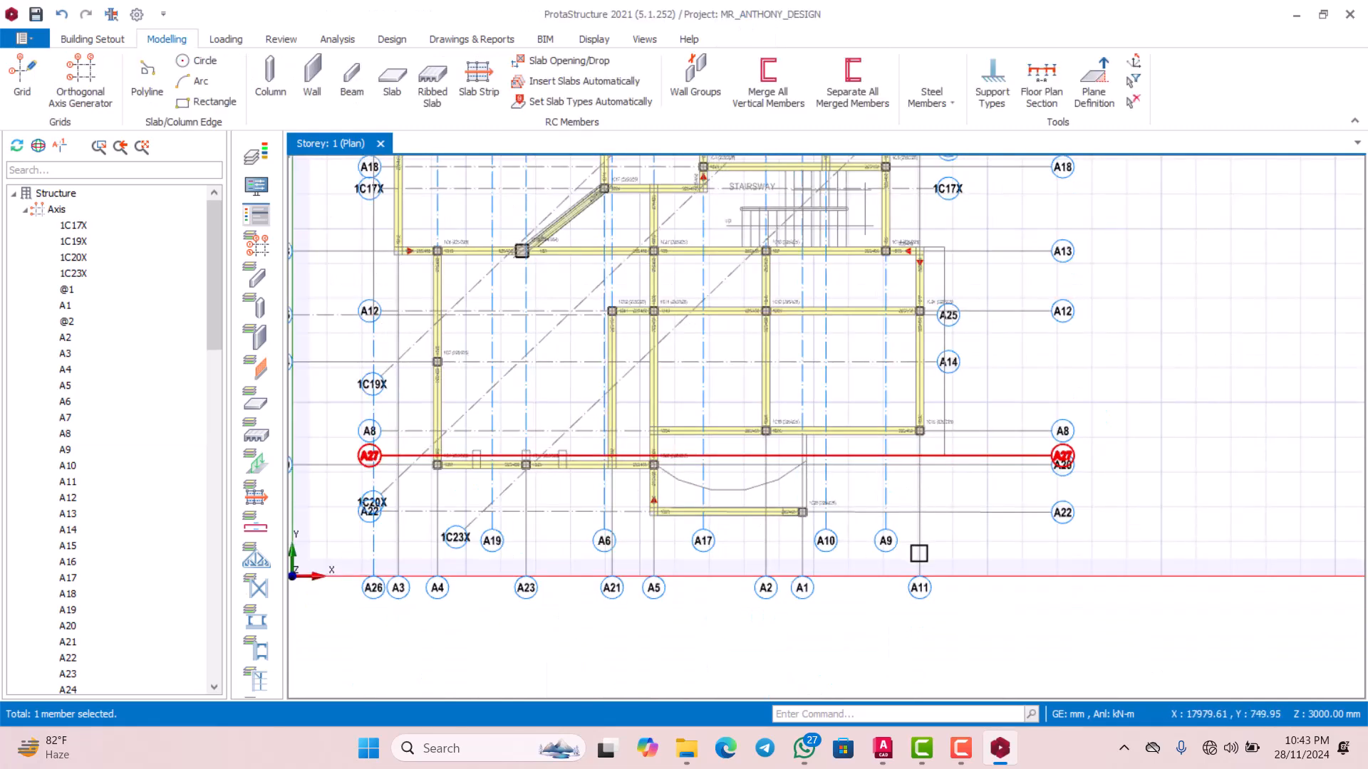
click(921, 587)
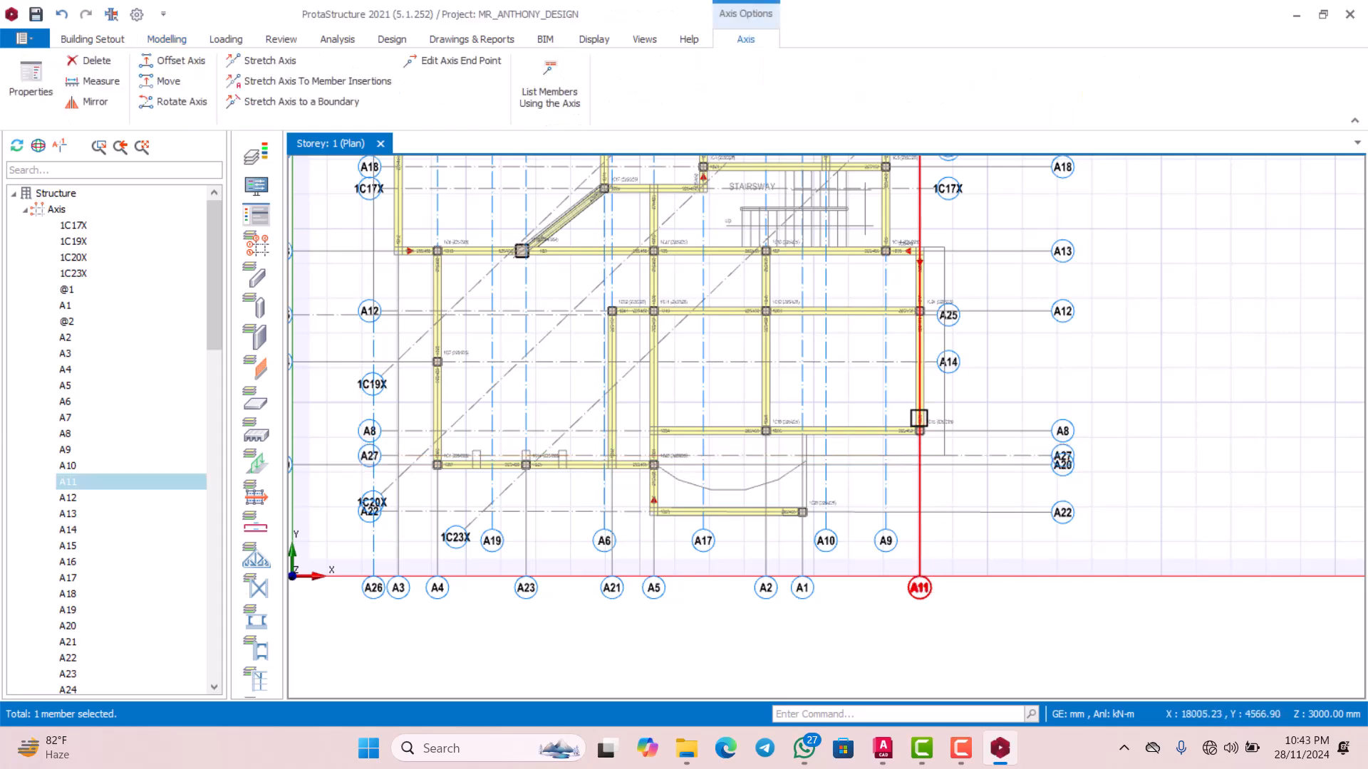
right_click(919, 419)
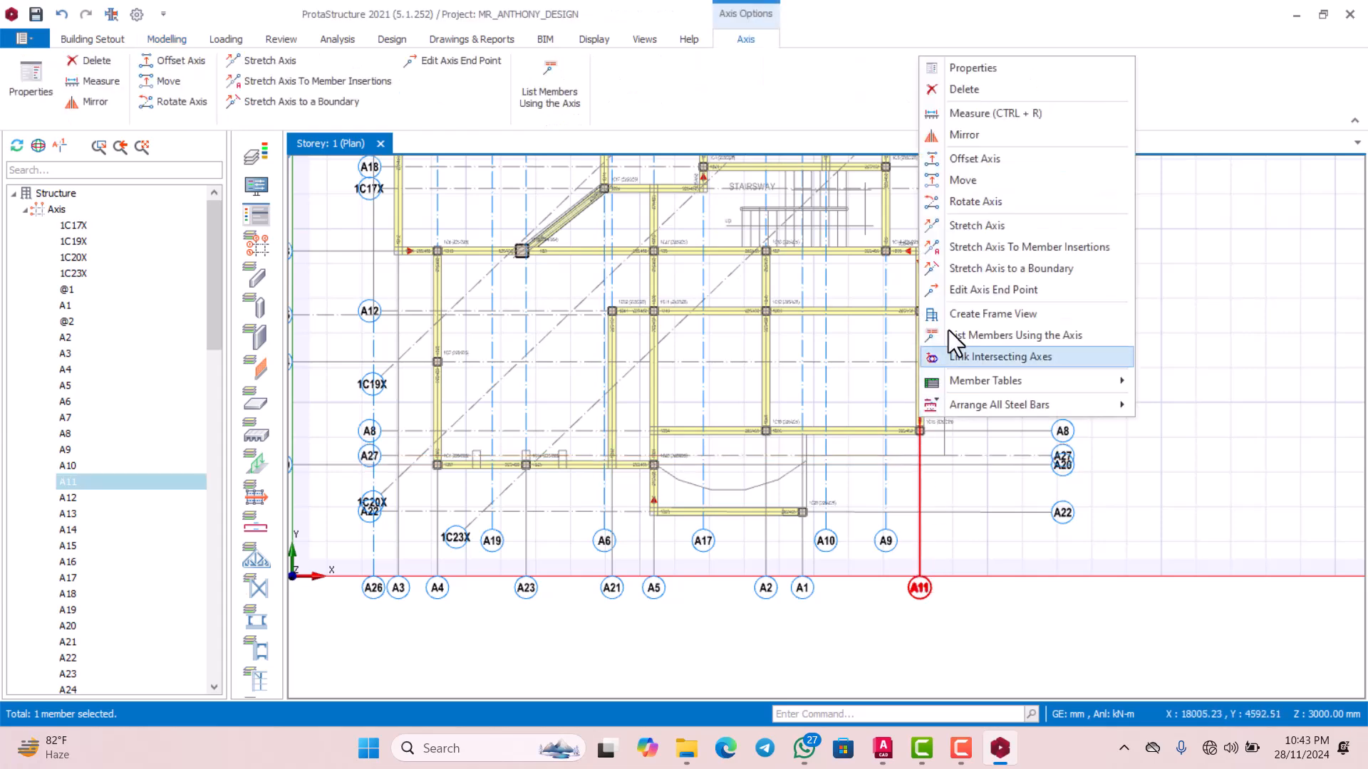
click(968, 158)
scroll(915, 463, up, 2)
scroll(919, 467, up, 1)
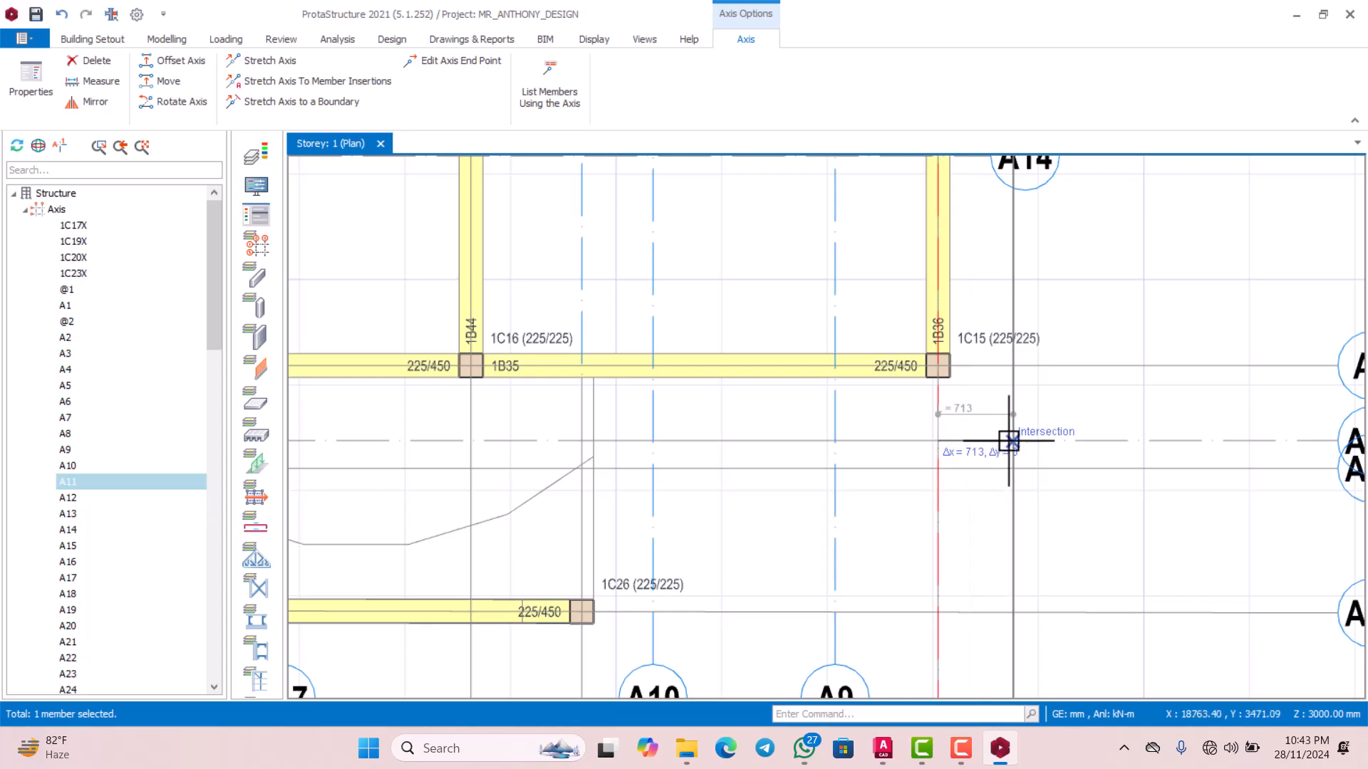
scroll(1004, 438, down, 4)
Offset axis A13 to the upper edge of the projecting outline beside column 1C14
scroll(983, 360, up, 3)
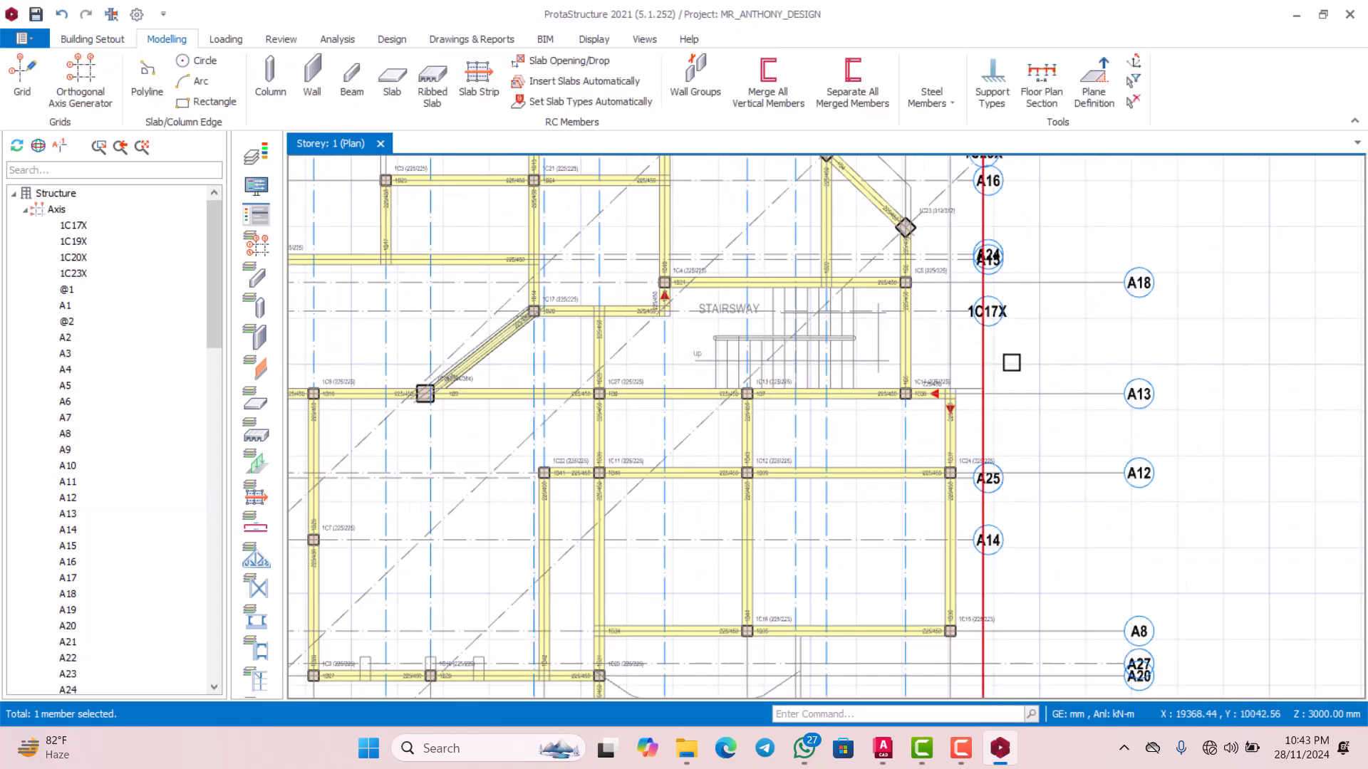
scroll(1011, 364, down, 3)
scroll(980, 413, up, 3)
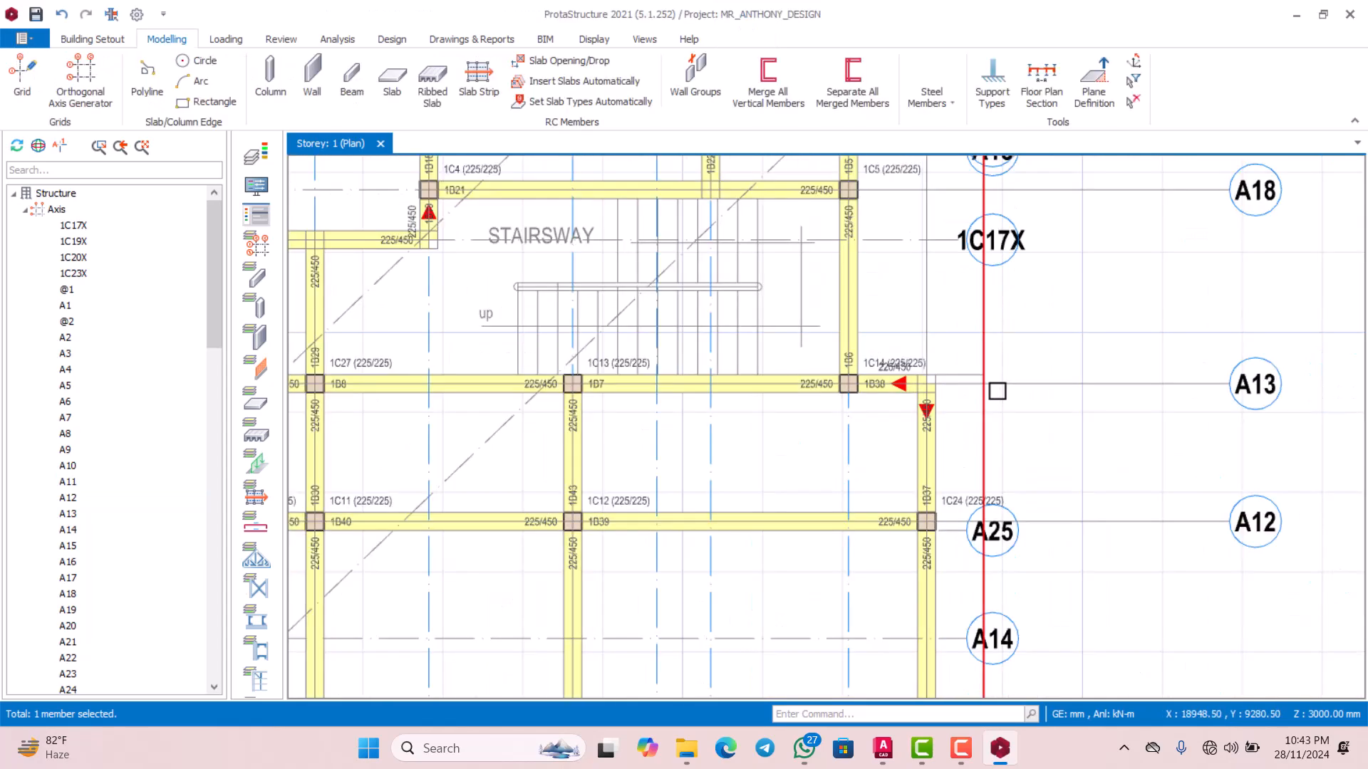
scroll(1140, 386, up, 2)
right_click(1217, 385)
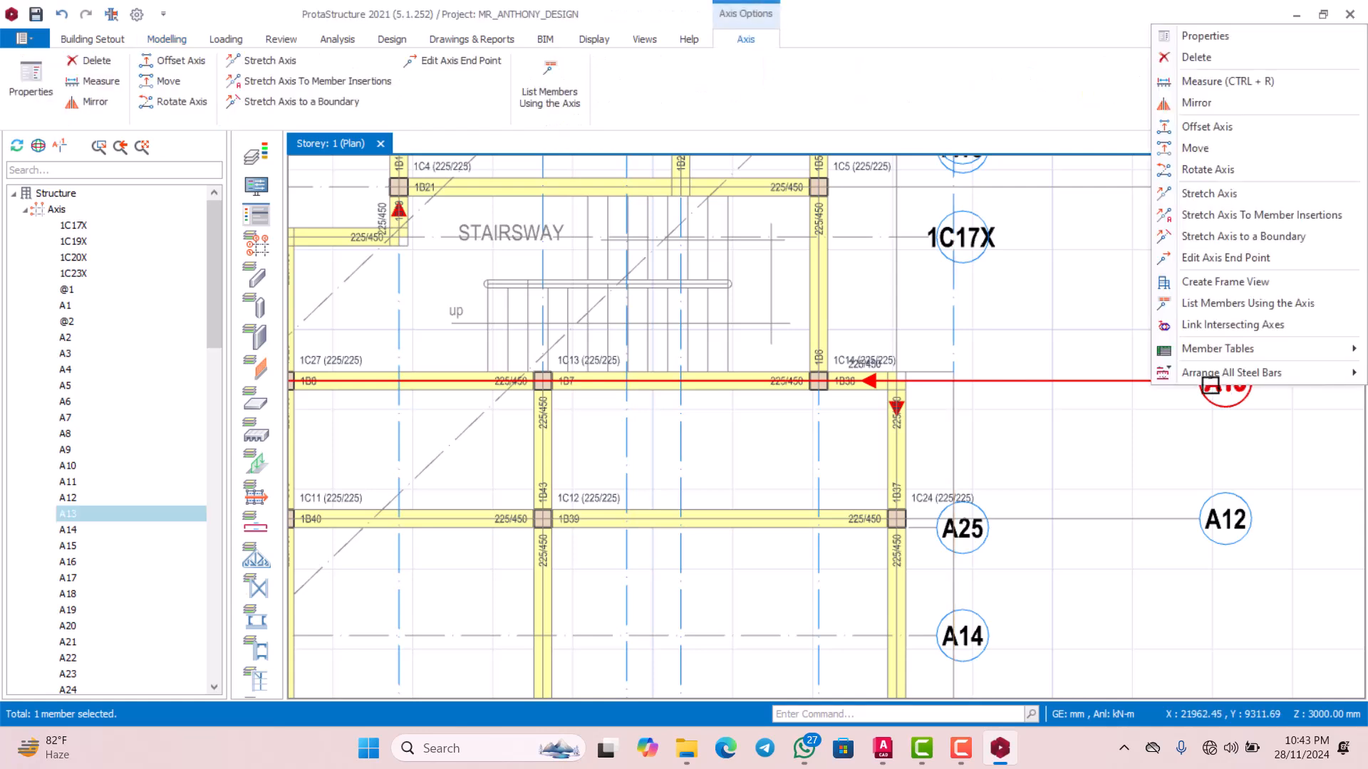
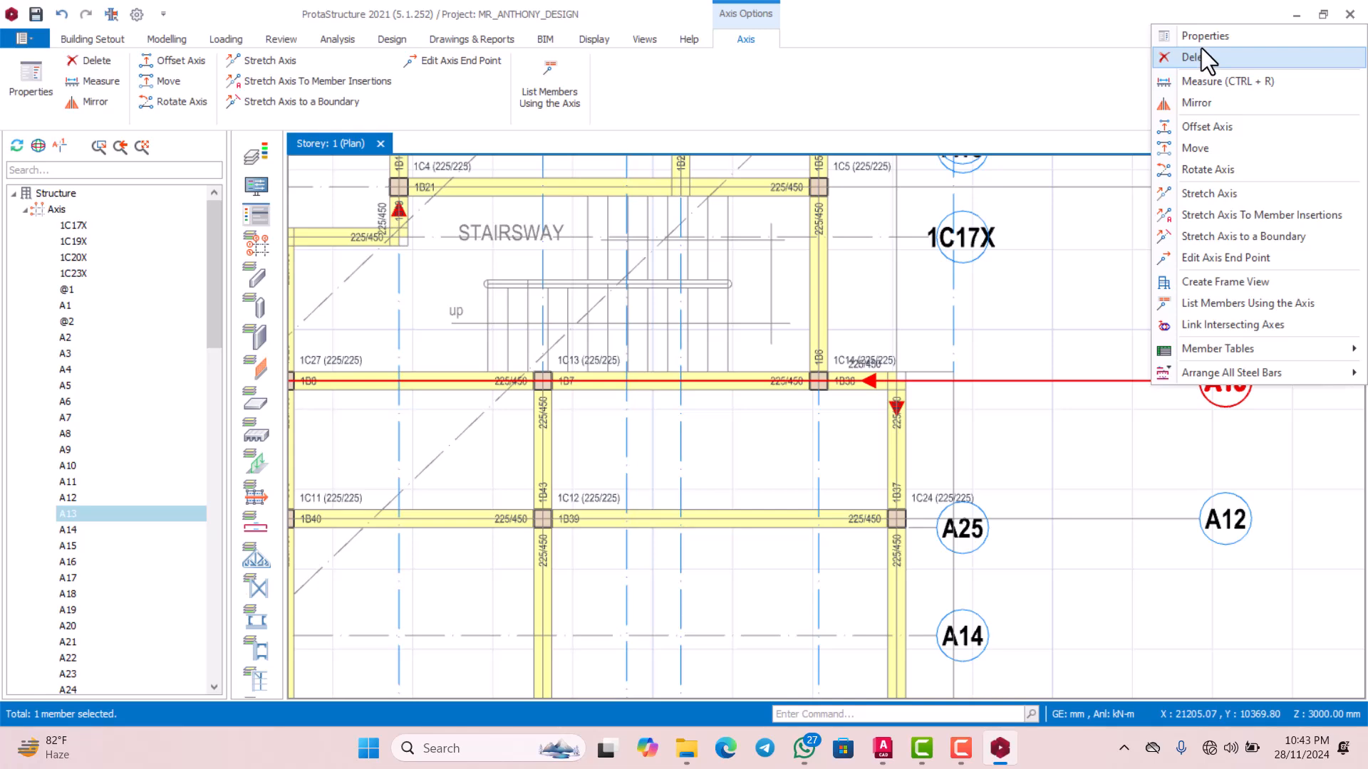
click(1195, 126)
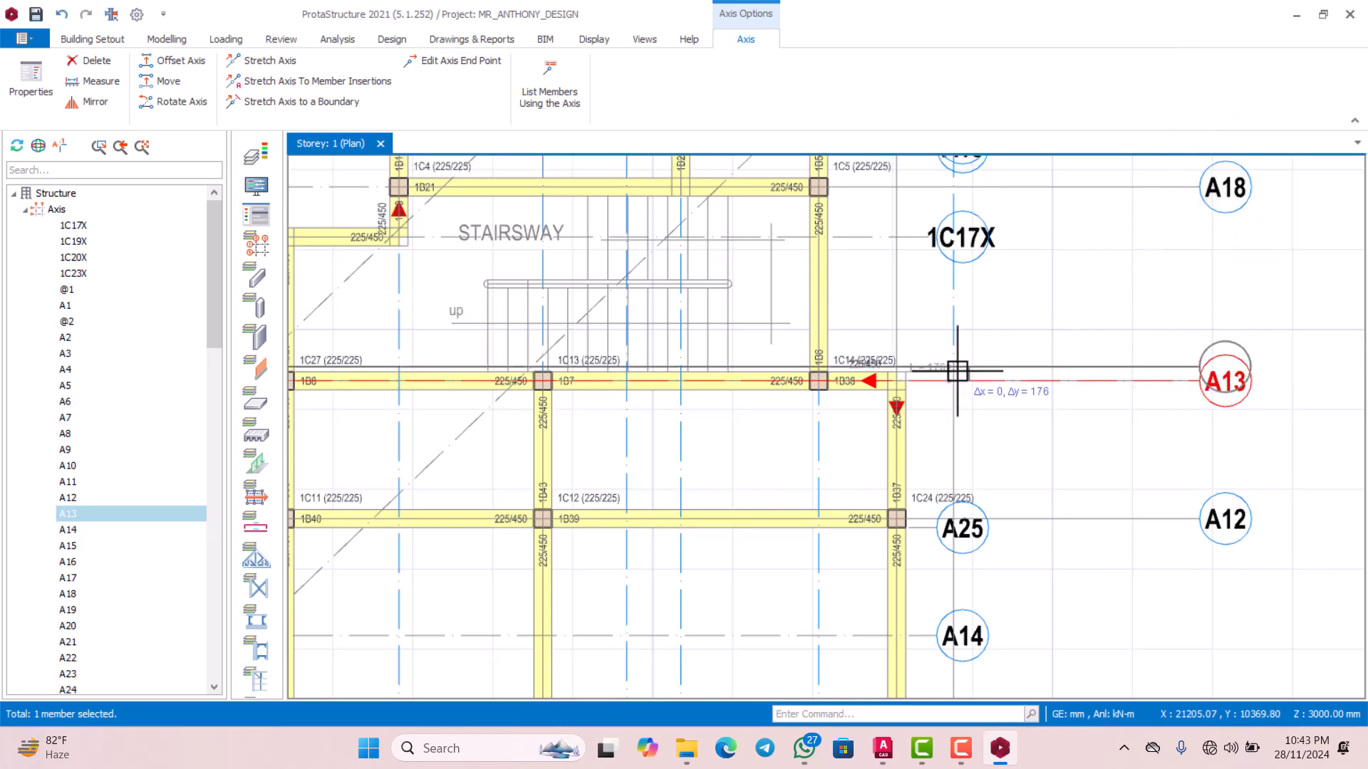
scroll(956, 368, up, 4)
scroll(958, 377, down, 4)
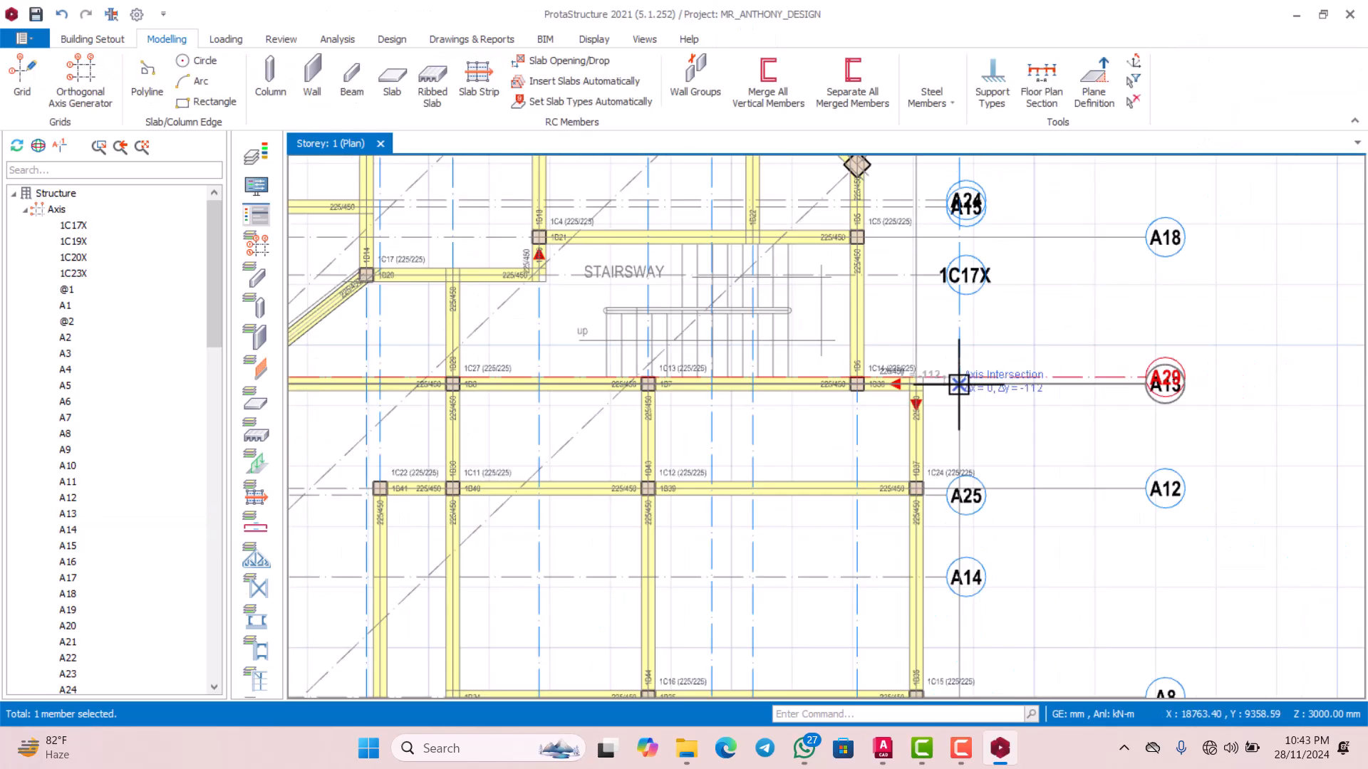
Examine the projecting outline around columns 1C14 and 1C24 and its new boundary axes
scroll(960, 390, up, 1)
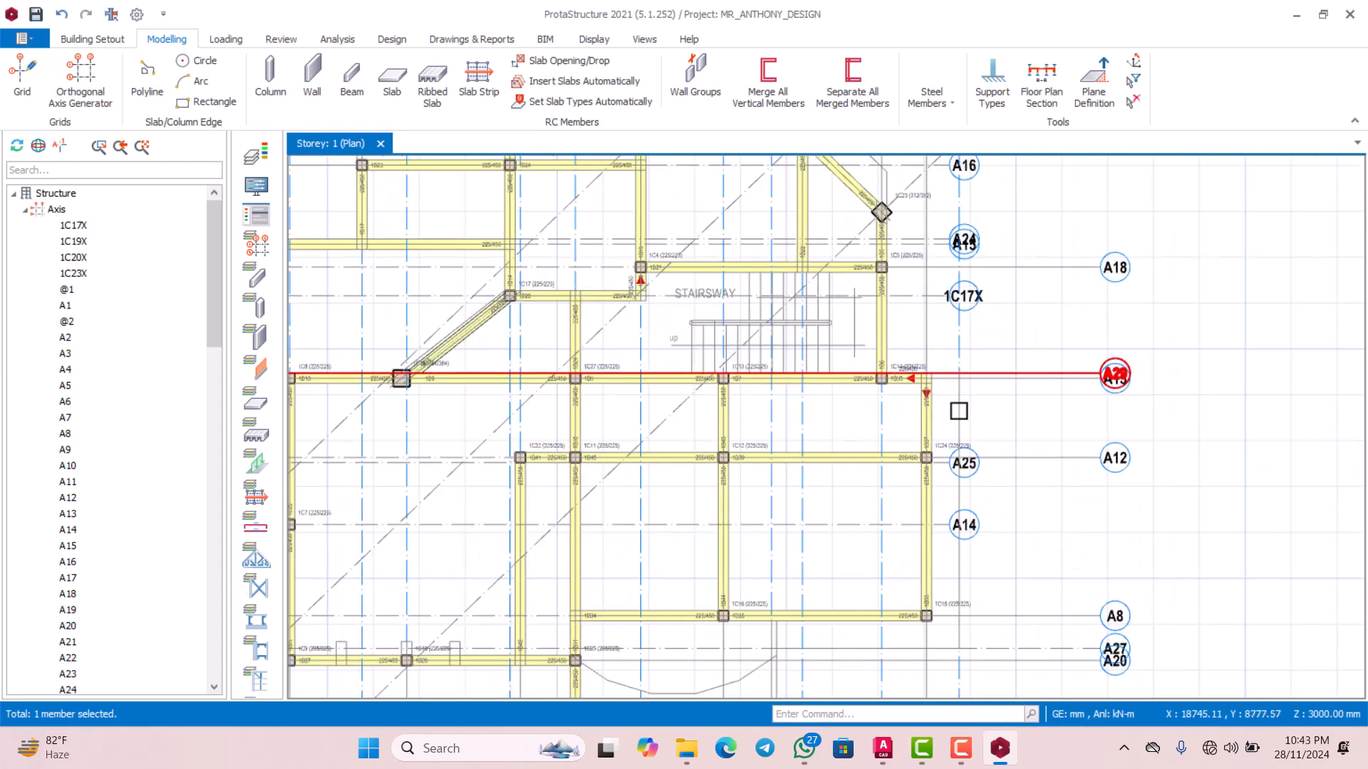
scroll(958, 413, down, 5)
scroll(951, 399, up, 6)
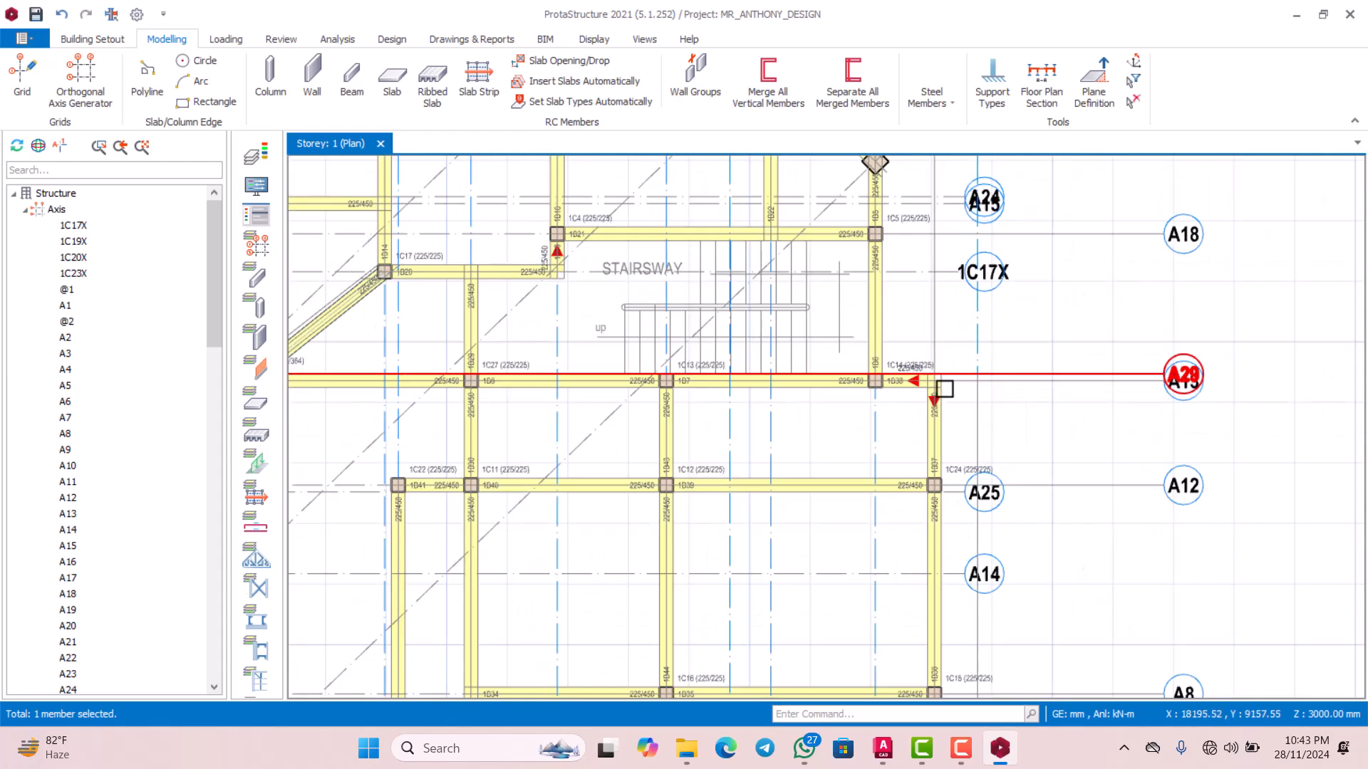
scroll(966, 399, up, 2)
scroll(967, 391, down, 6)
scroll(969, 389, up, 6)
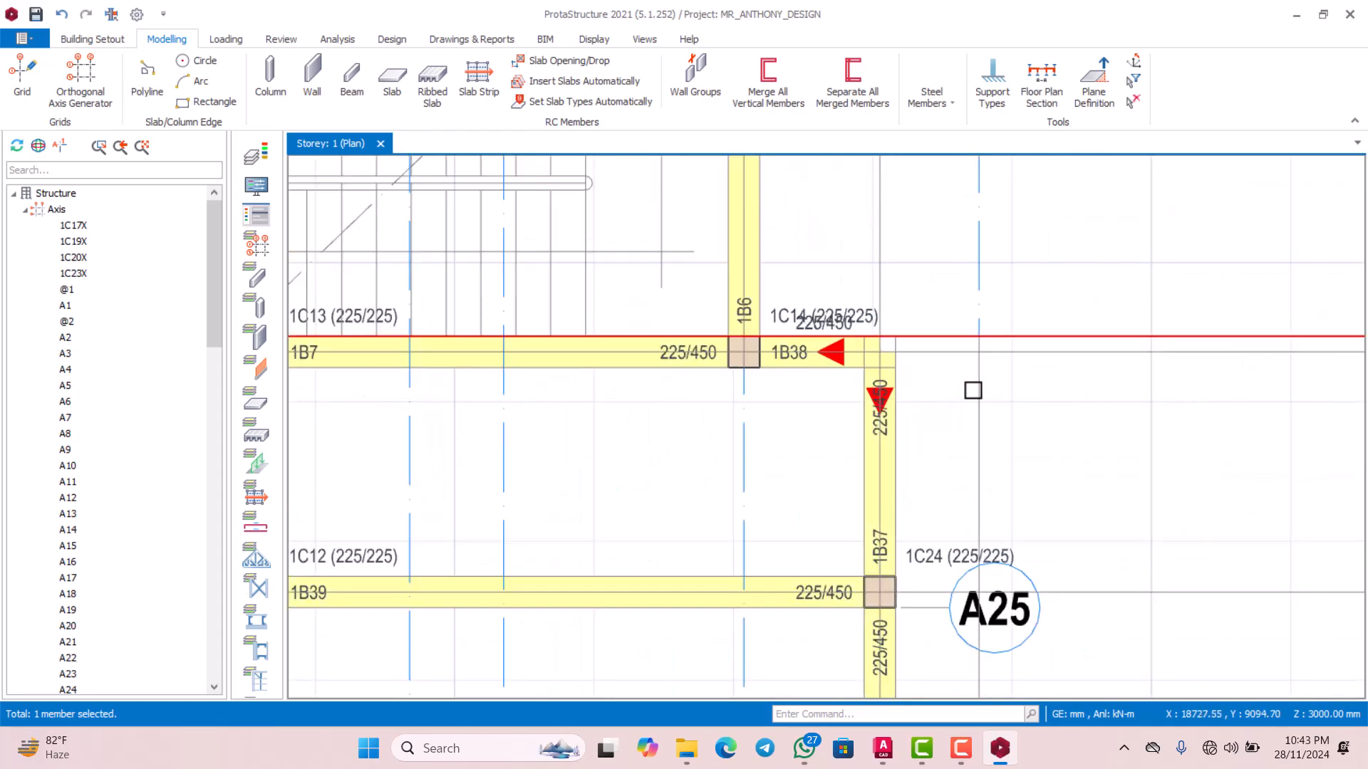
scroll(926, 385, down, 2)
scroll(919, 391, down, 6)
scroll(847, 395, up, 6)
scroll(884, 398, down, 6)
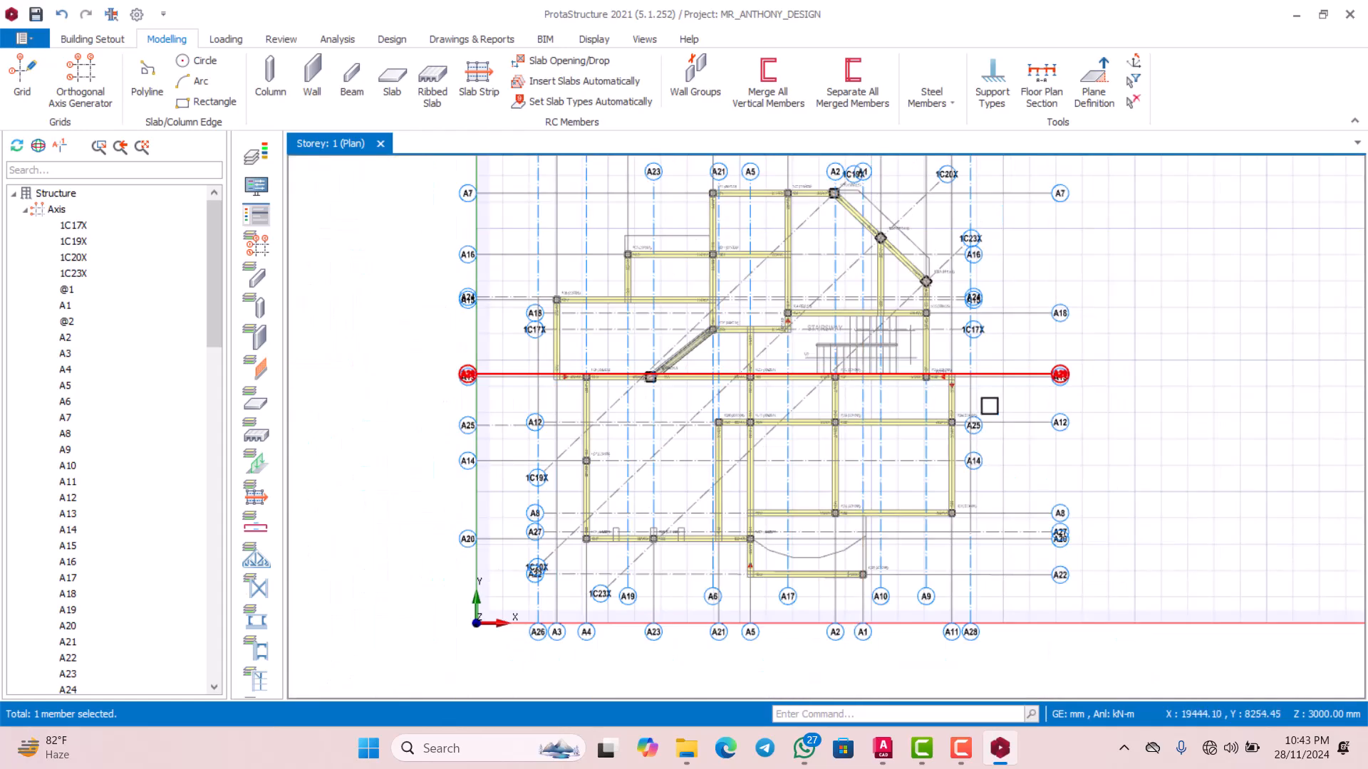
scroll(986, 404, up, 6)
scroll(986, 400, down, 5)
Examine the plan around columns 1C8 and 1C7 and axes A3, A26 and A27 for the remaining projecting outline
scroll(727, 366, up, 4)
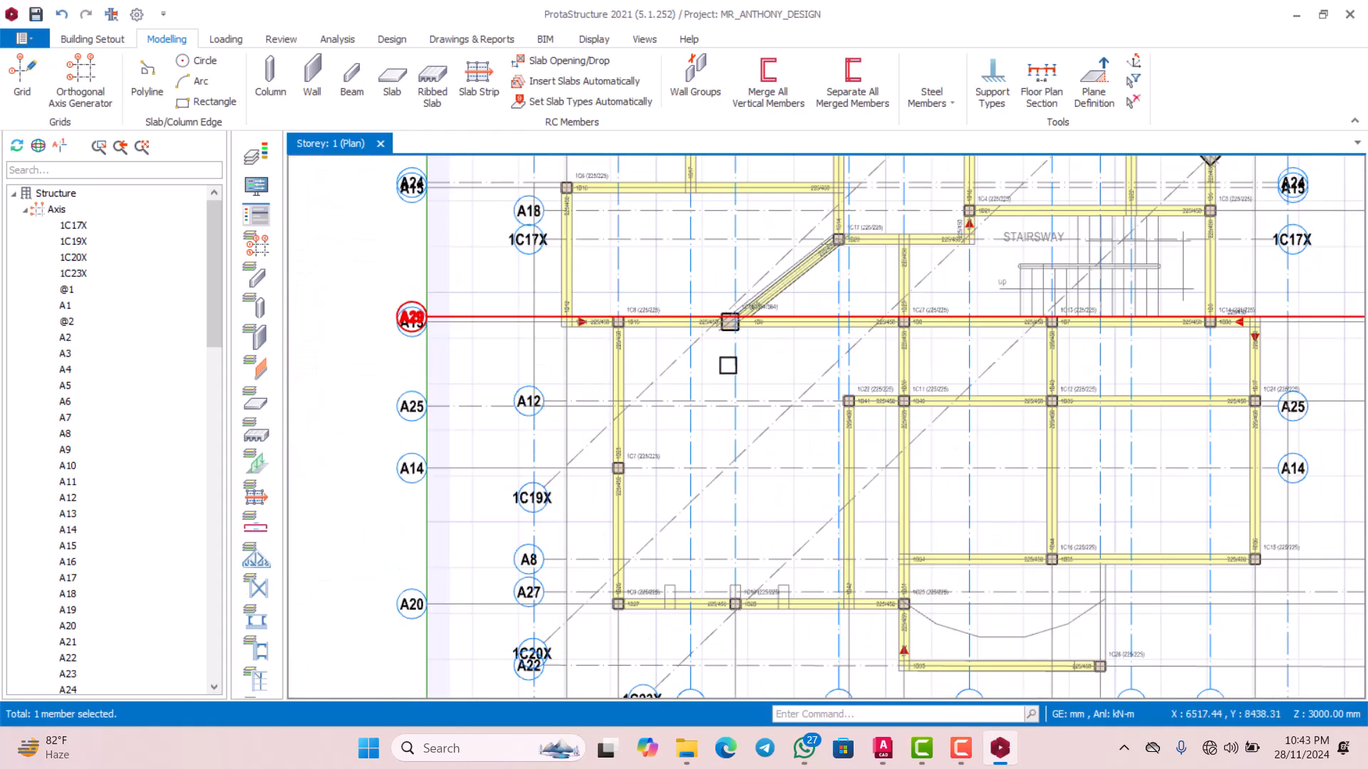
scroll(745, 367, down, 2)
scroll(745, 367, up, 4)
scroll(683, 344, down, 1)
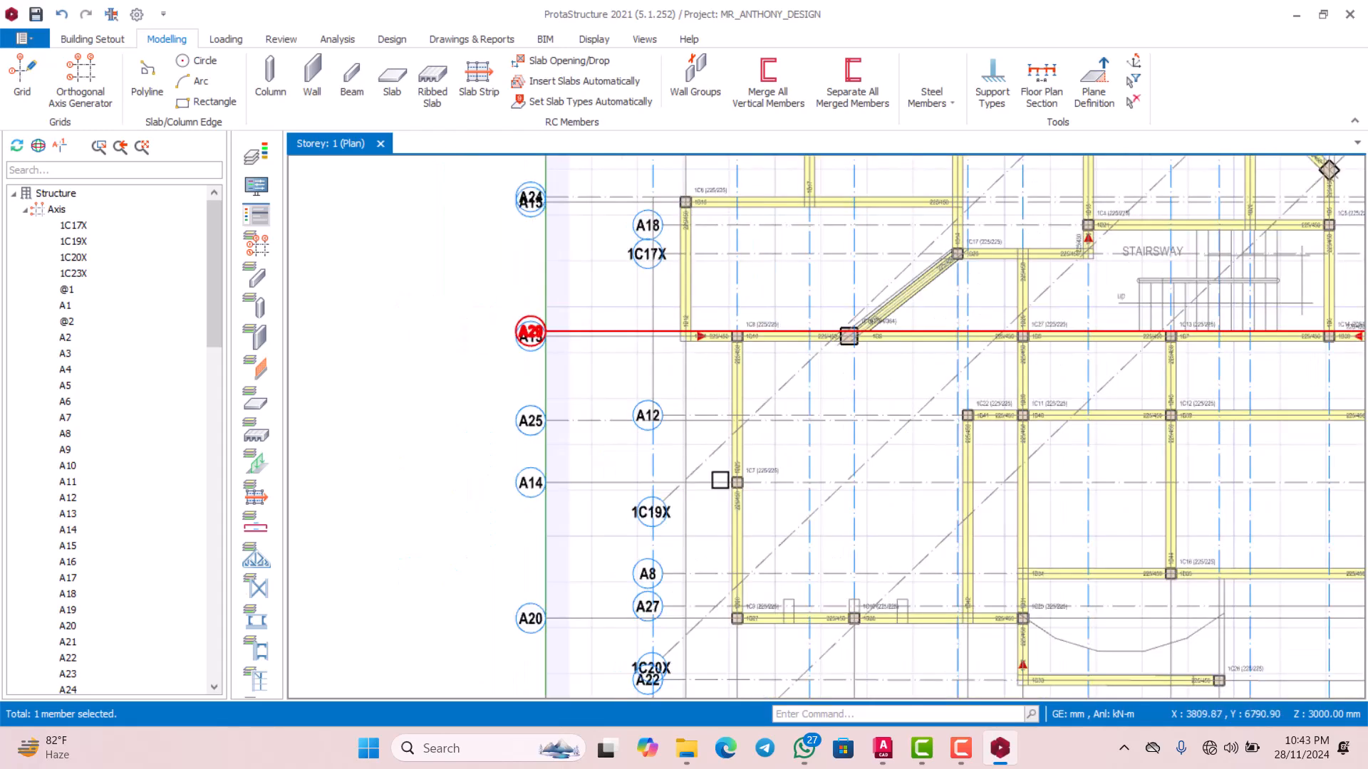
scroll(712, 456, up, 2)
scroll(734, 510, down, 2)
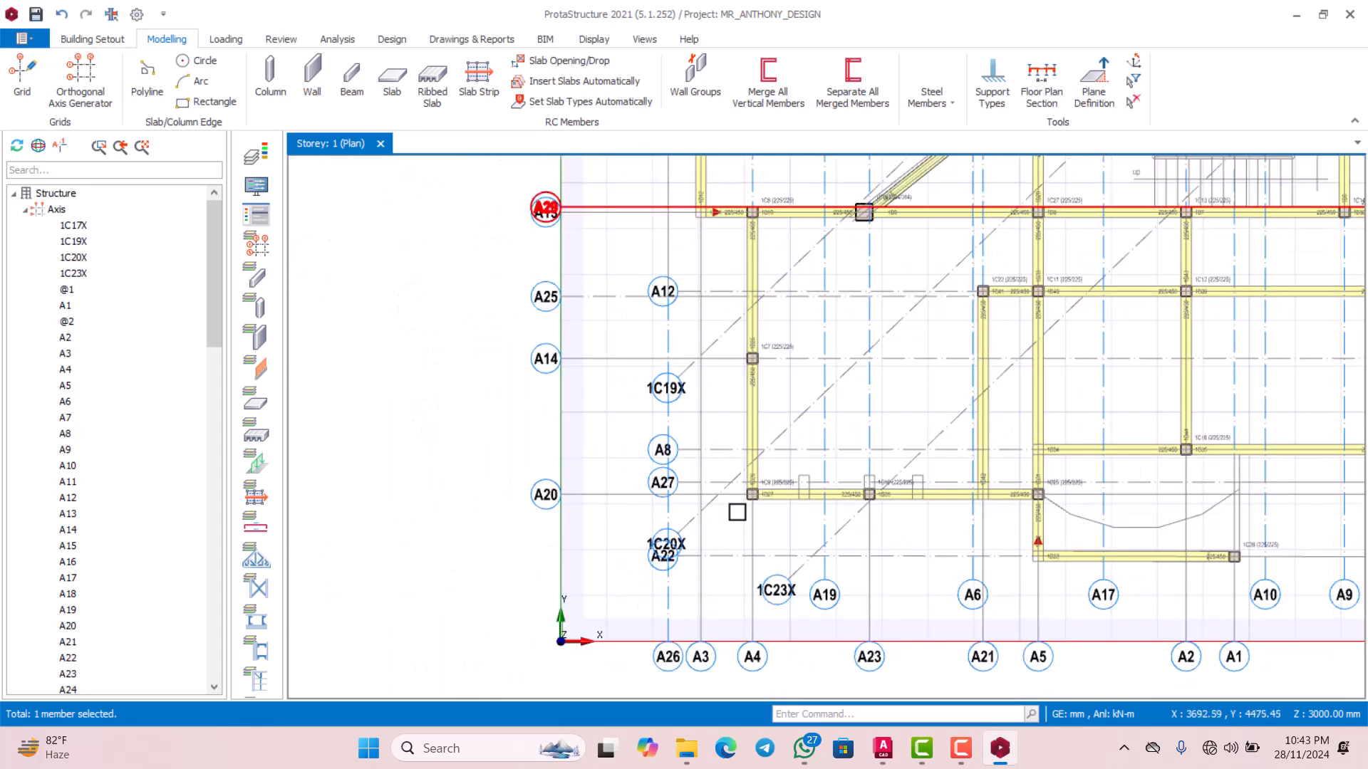
scroll(738, 507, up, 3)
scroll(738, 507, down, 3)
scroll(713, 538, up, 2)
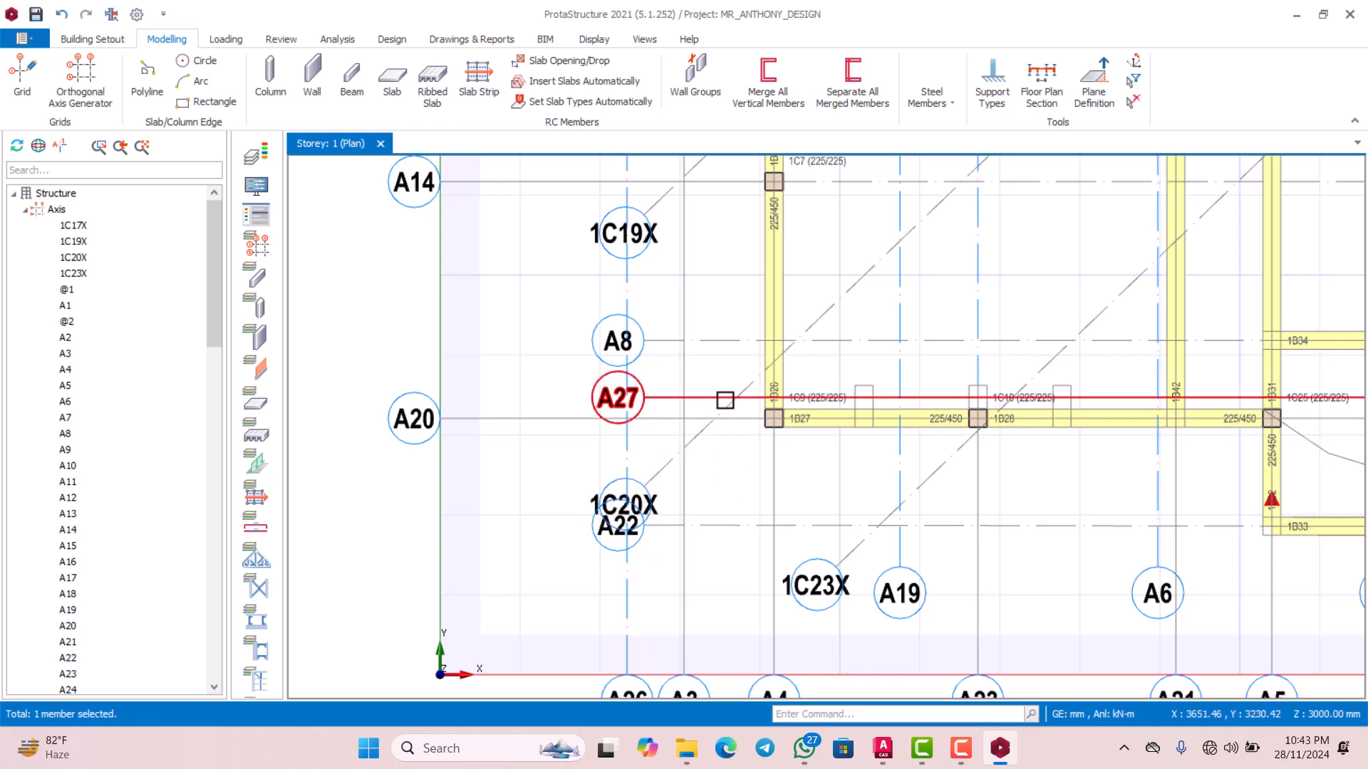
scroll(725, 400, down, 2)
scroll(712, 384, up, 2)
scroll(708, 278, down, 2)
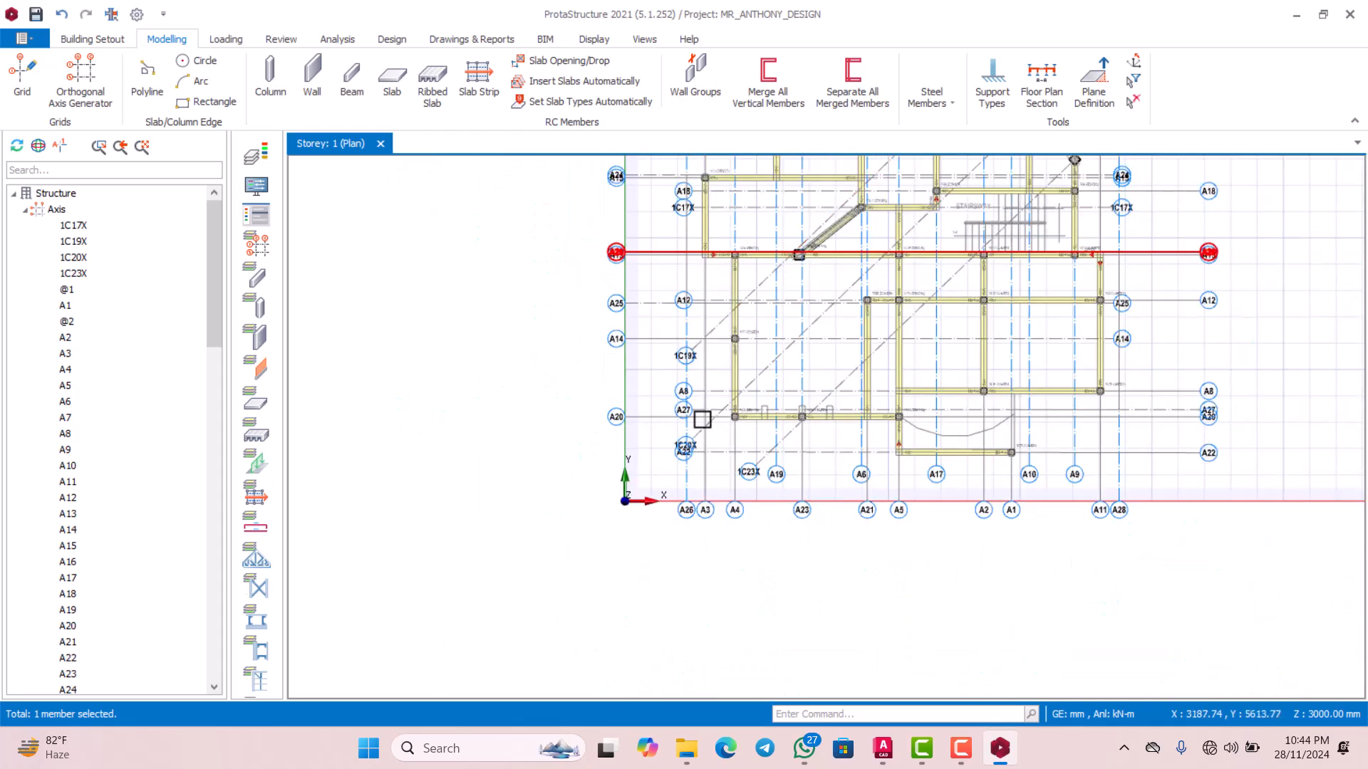
Switch to the floor plan DXF in AutoCAD and inspect where the projecting outline ends beyond the outer beams
click(883, 761)
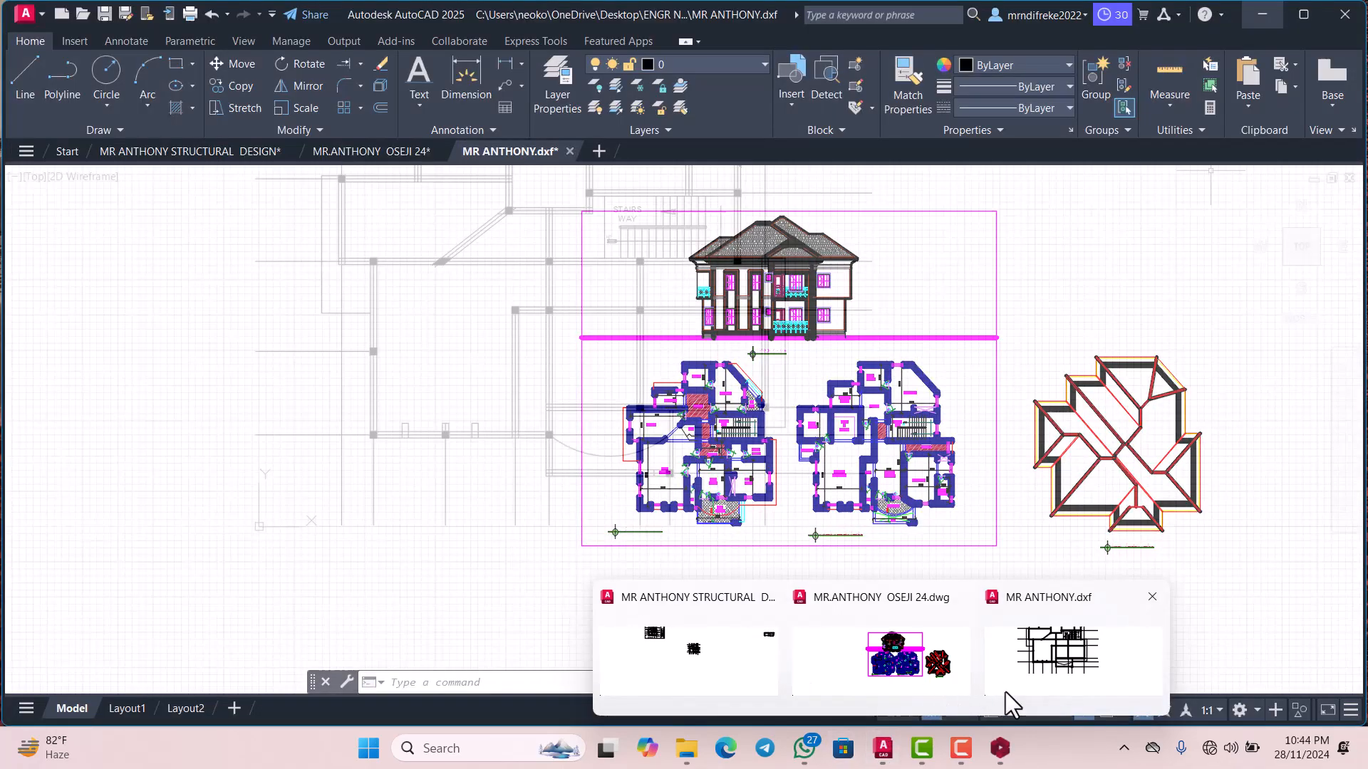
click(1037, 667)
scroll(559, 454, up, 4)
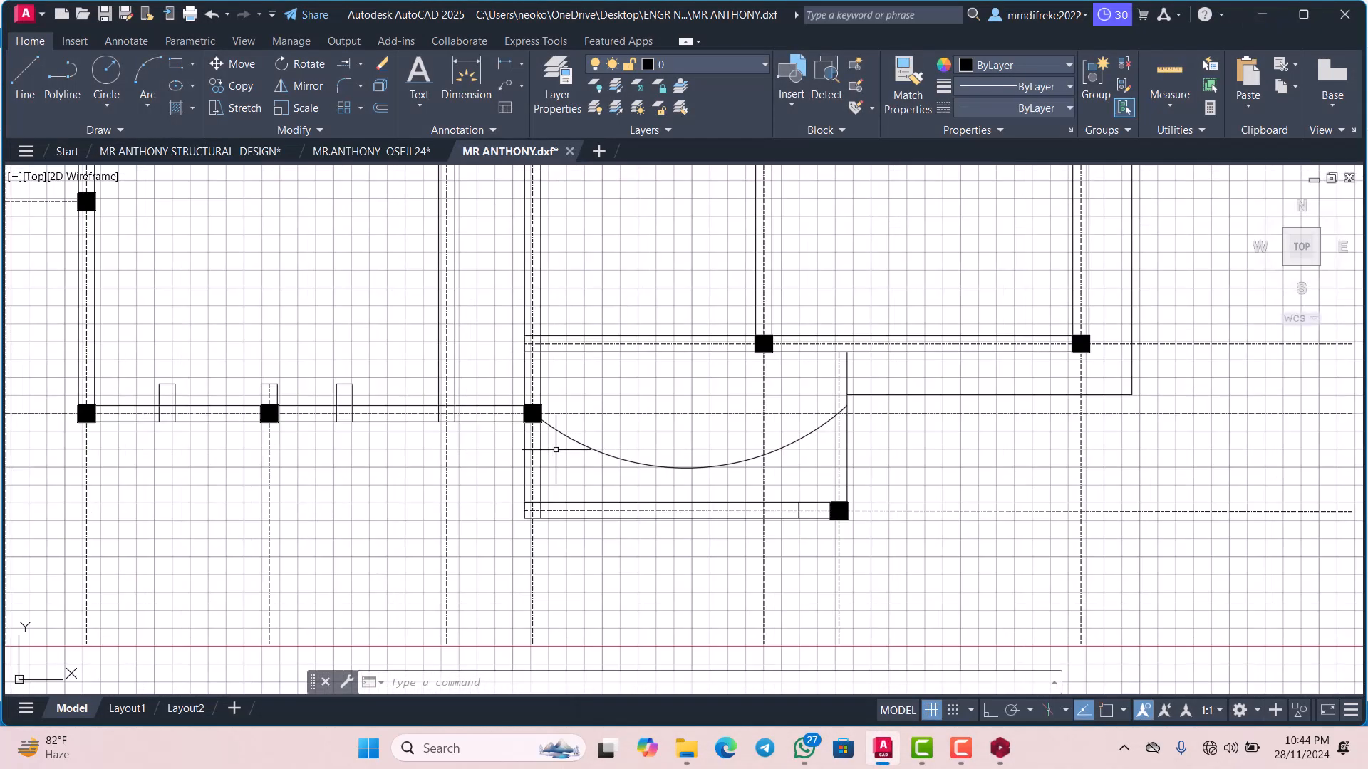
scroll(570, 445, down, 6)
scroll(591, 431, up, 4)
scroll(591, 430, up, 3)
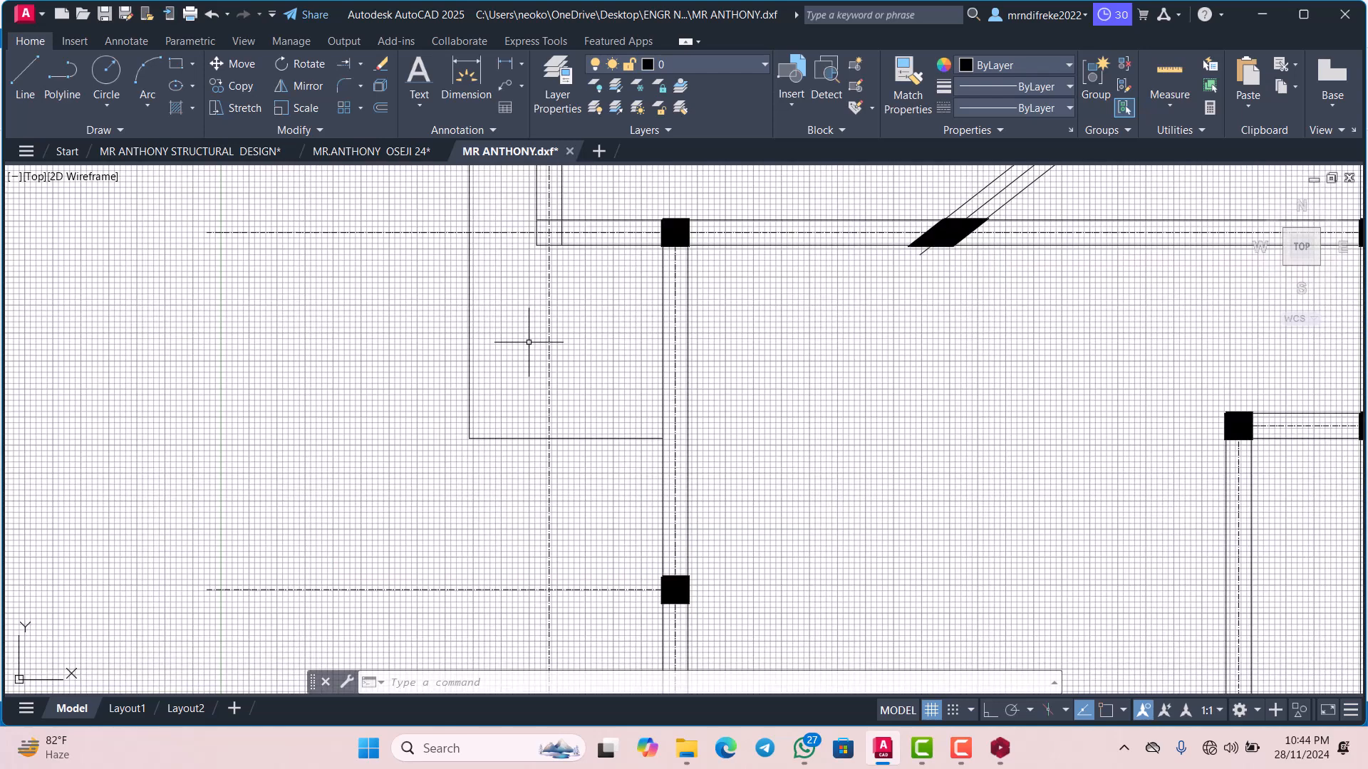
scroll(534, 335, down, 3)
scroll(584, 377, up, 3)
scroll(605, 391, down, 3)
scroll(634, 438, up, 4)
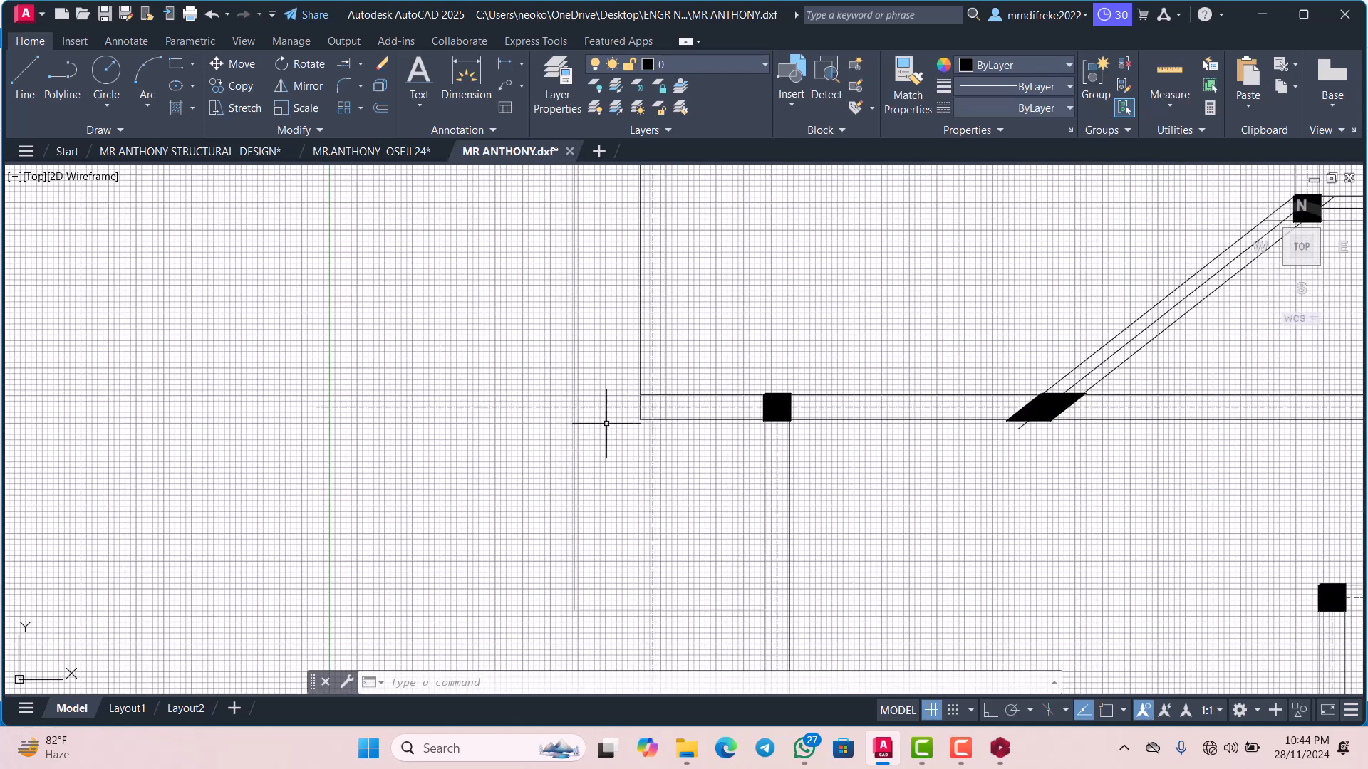
scroll(565, 423, down, 4)
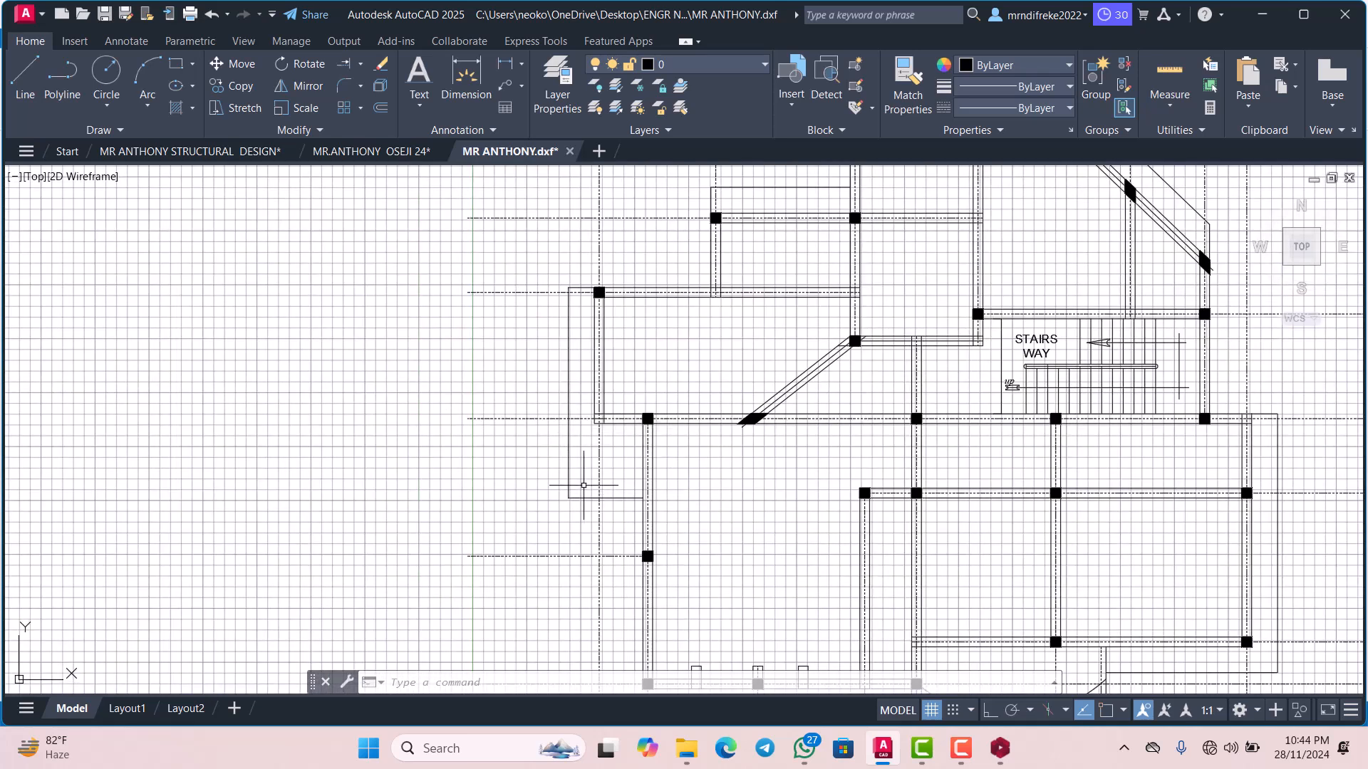
Return to ProtaStructure and delete the short cantilever beam 1B11 between column 1C8 and beam 1B12
mouse_move(923, 749)
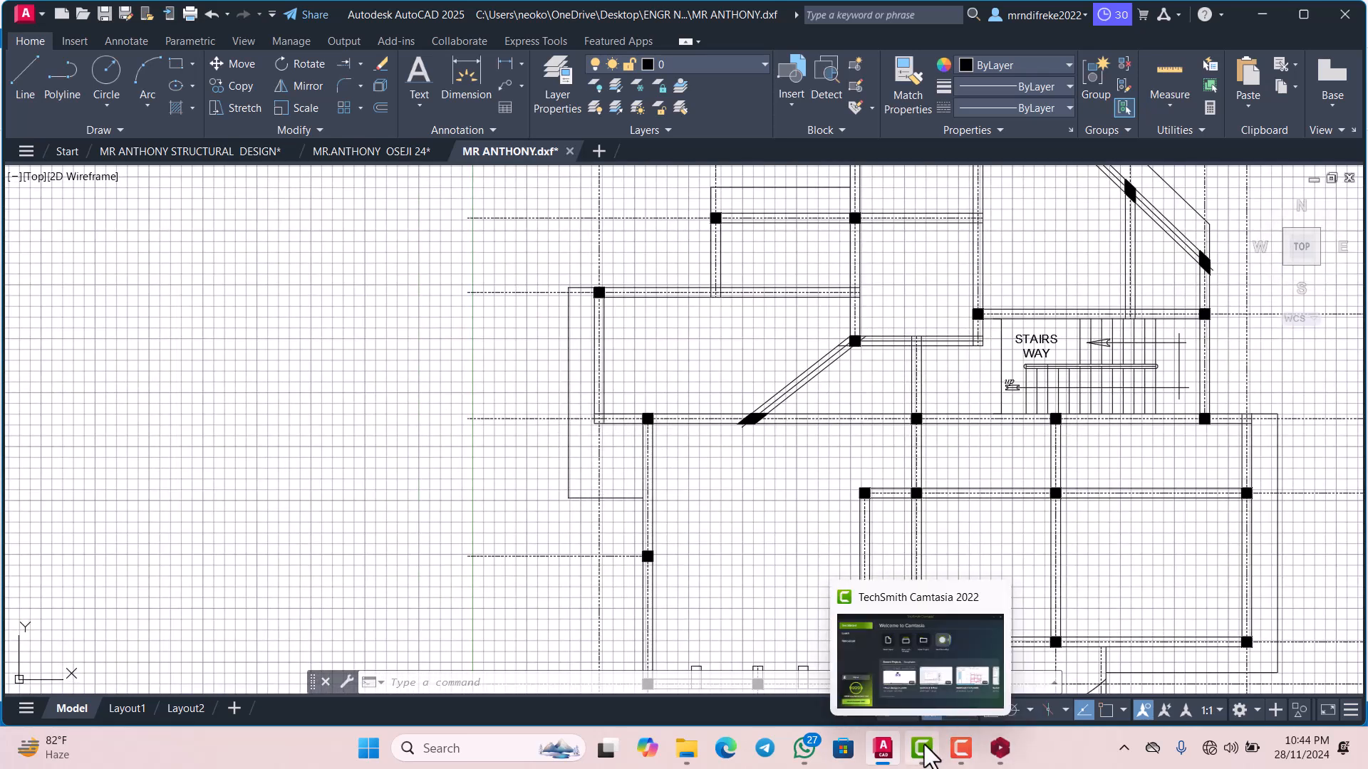
click(1001, 748)
scroll(739, 358, up, 3)
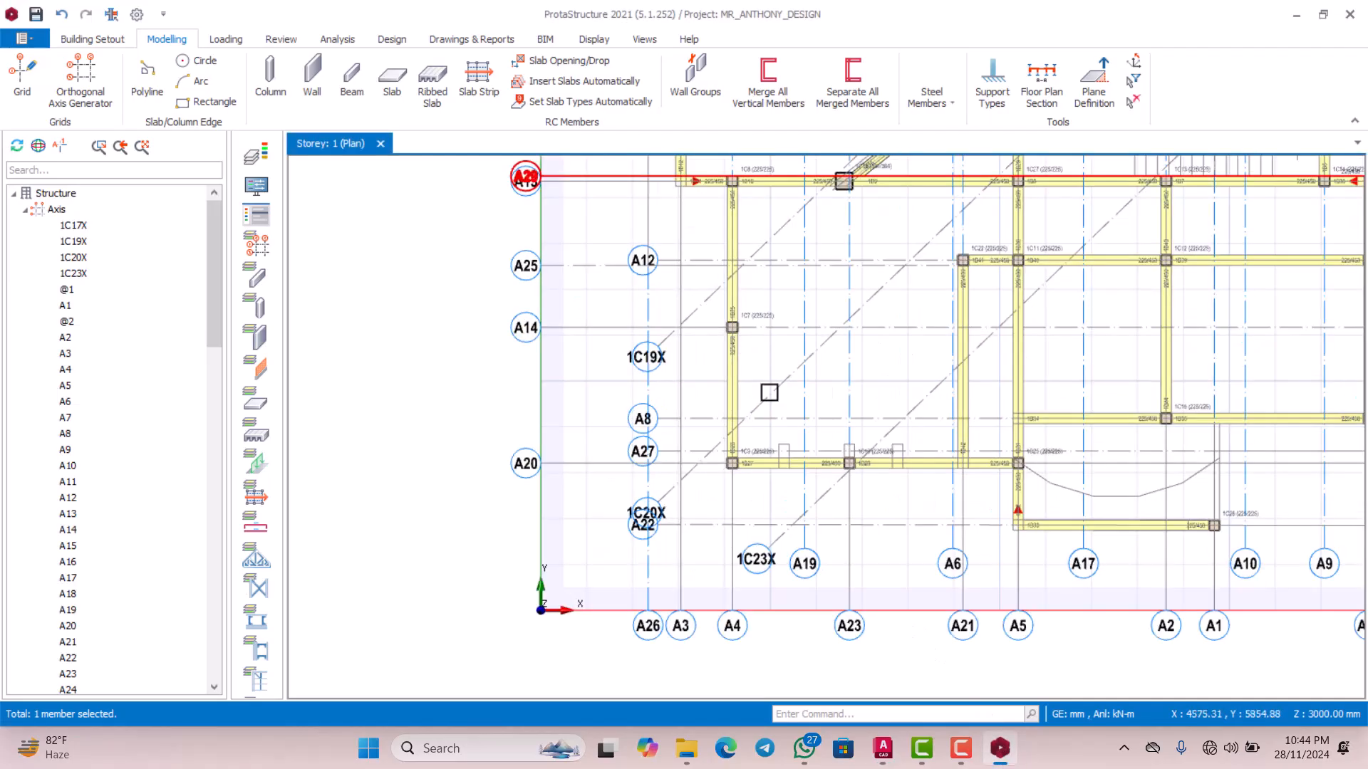
scroll(769, 391, down, 5)
scroll(737, 331, up, 5)
scroll(776, 381, down, 1)
scroll(761, 413, up, 5)
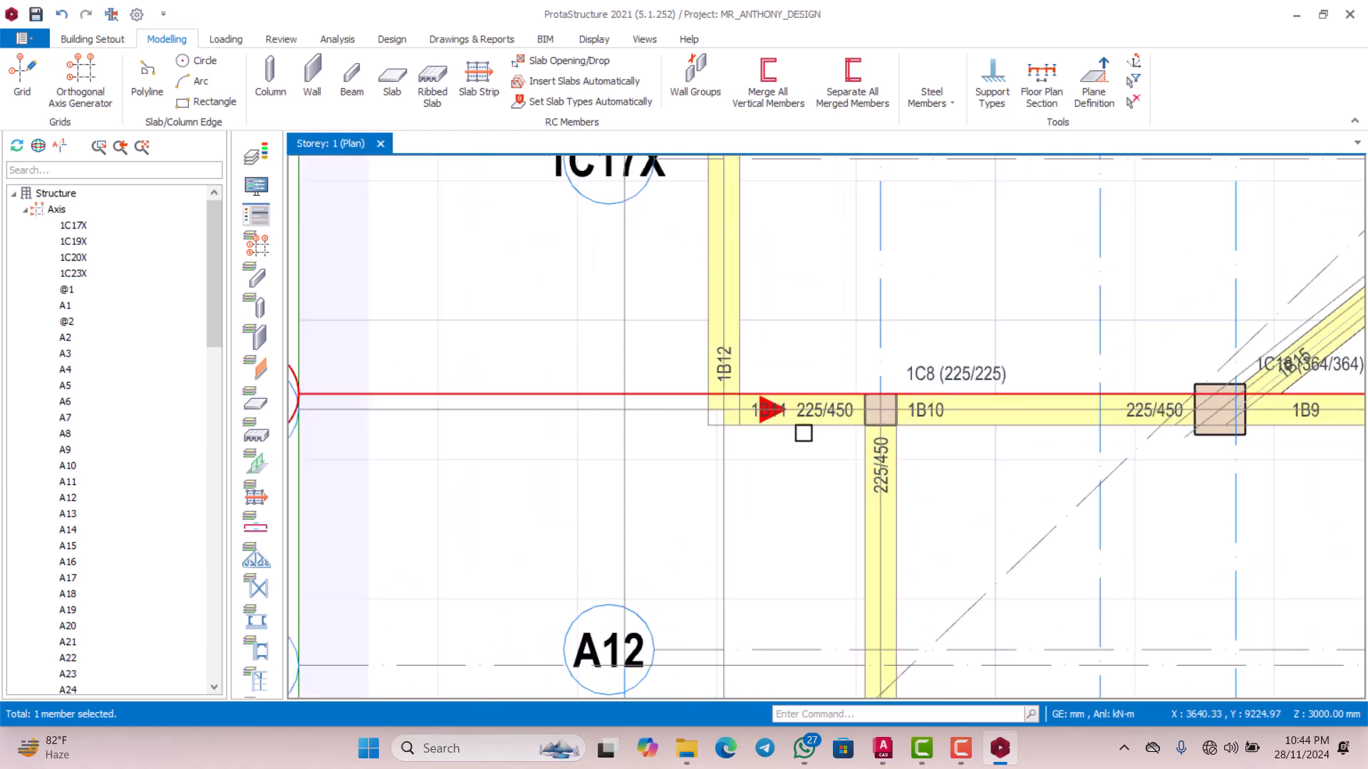
scroll(794, 438, down, 3)
scroll(803, 442, up, 3)
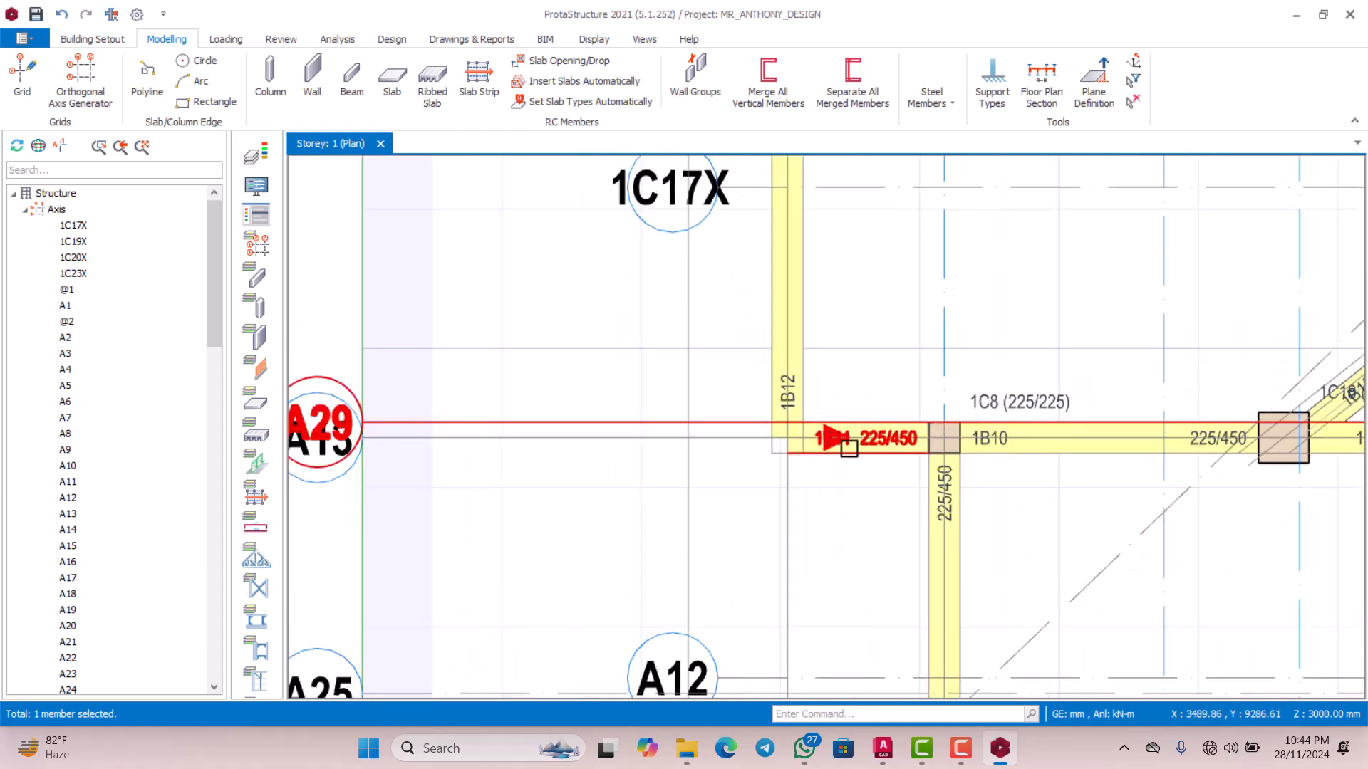
click(862, 445)
key(Delete)
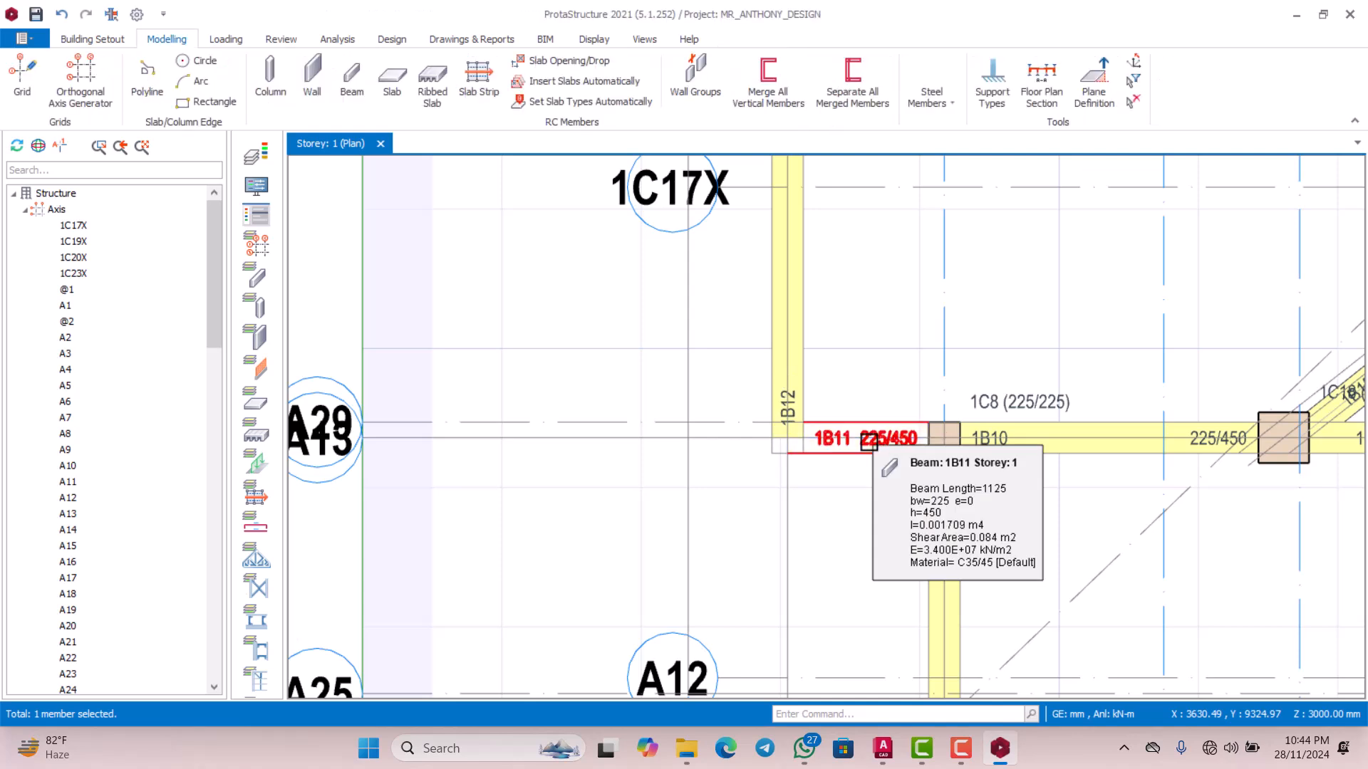
scroll(857, 449, down, 3)
scroll(518, 168, up, 3)
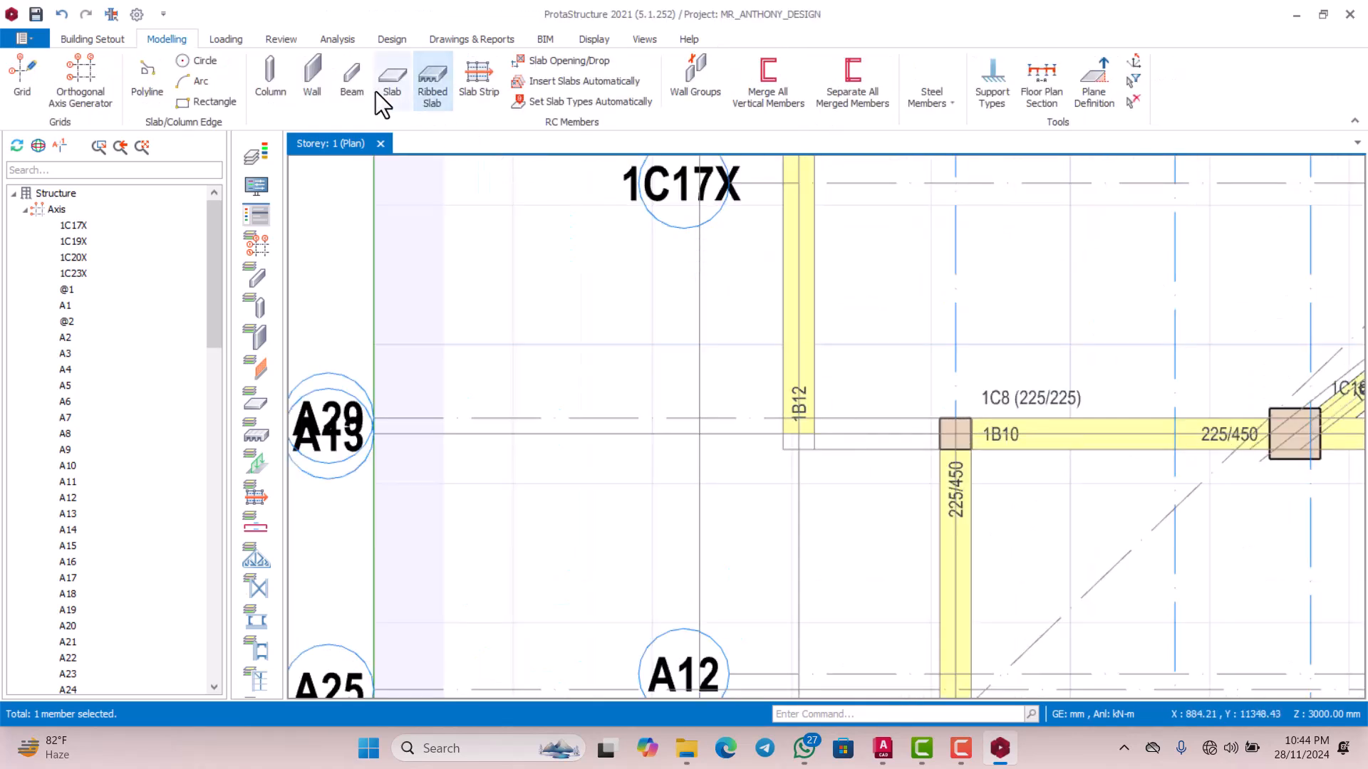
Add a 225/450 cantilever beam along axis A13 from column 1C8 across beam 1B12 to axis A26
scroll(1042, 443, up, 1)
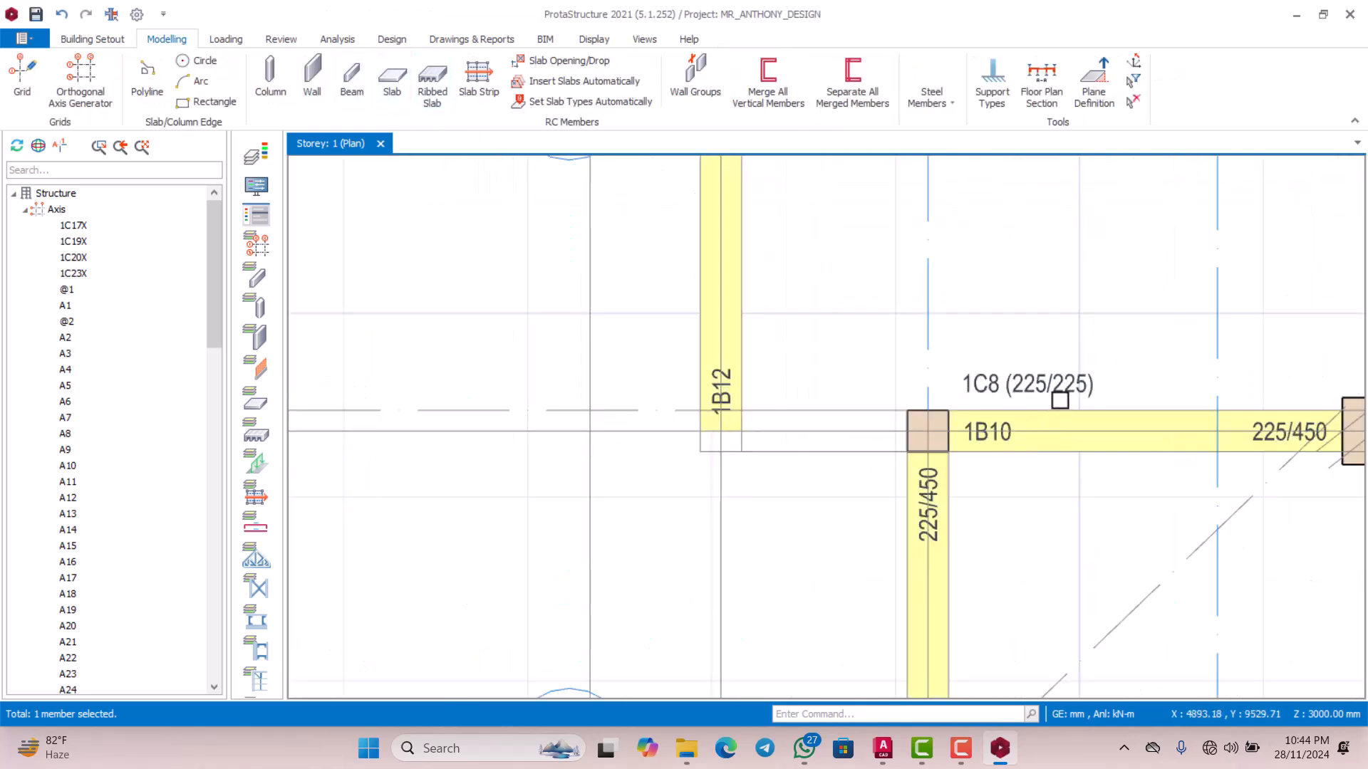
click(996, 437)
right_click(1003, 436)
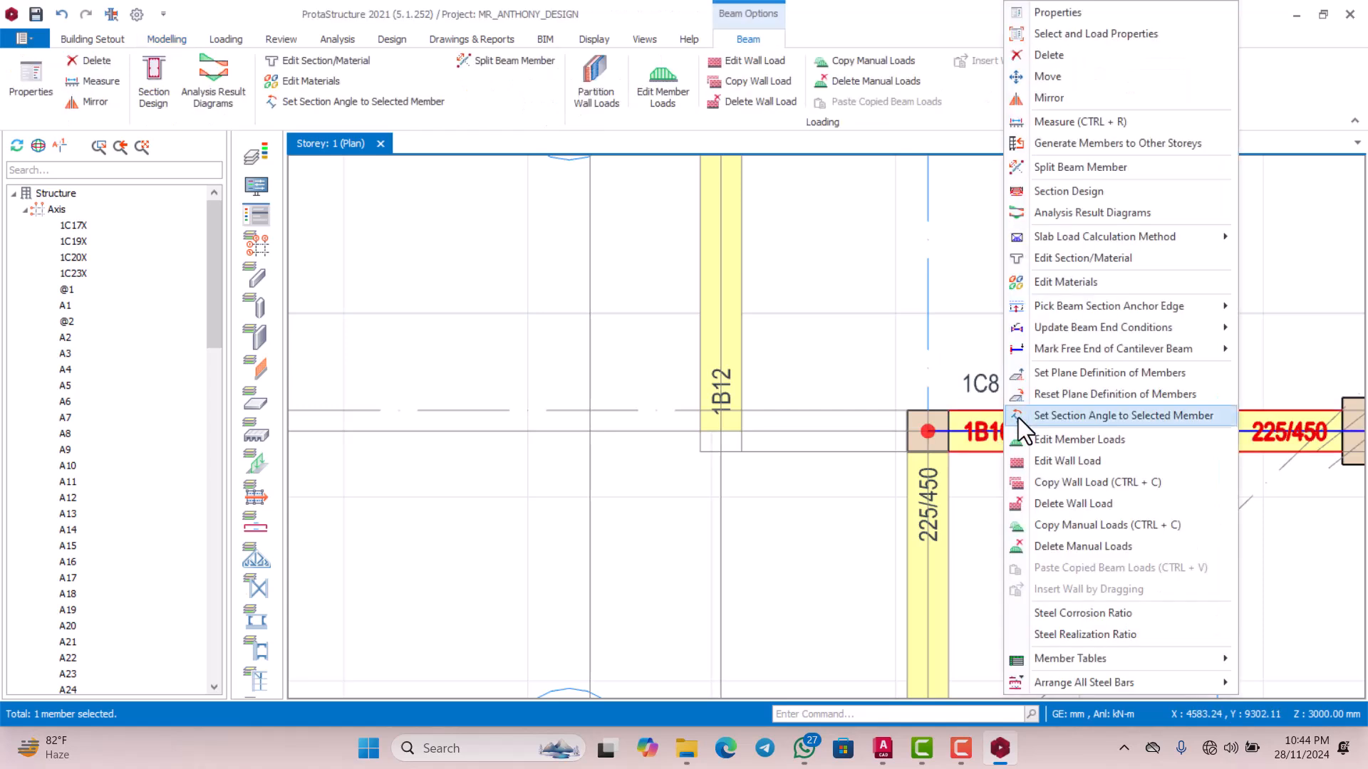
click(1063, 15)
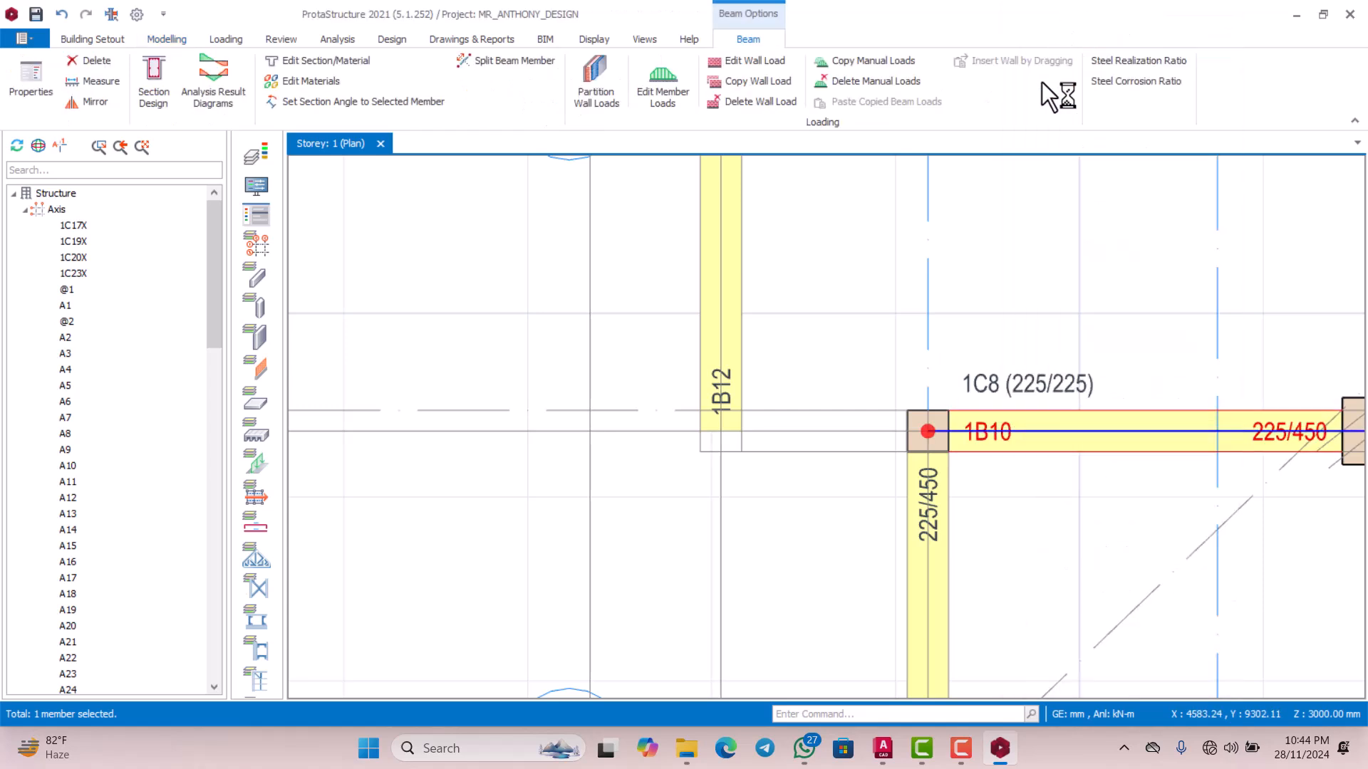
scroll(791, 428, down, 4)
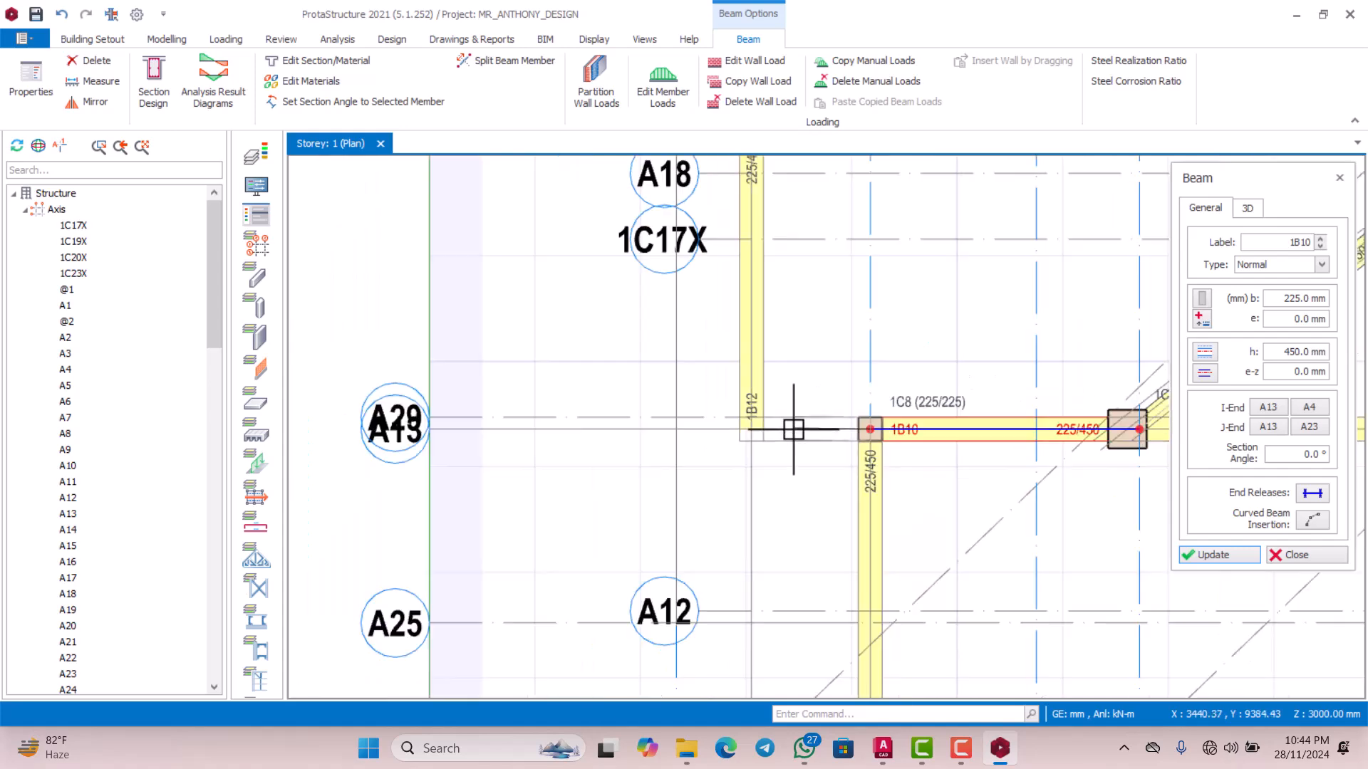
scroll(735, 433, up, 1)
scroll(721, 445, down, 1)
scroll(722, 445, up, 2)
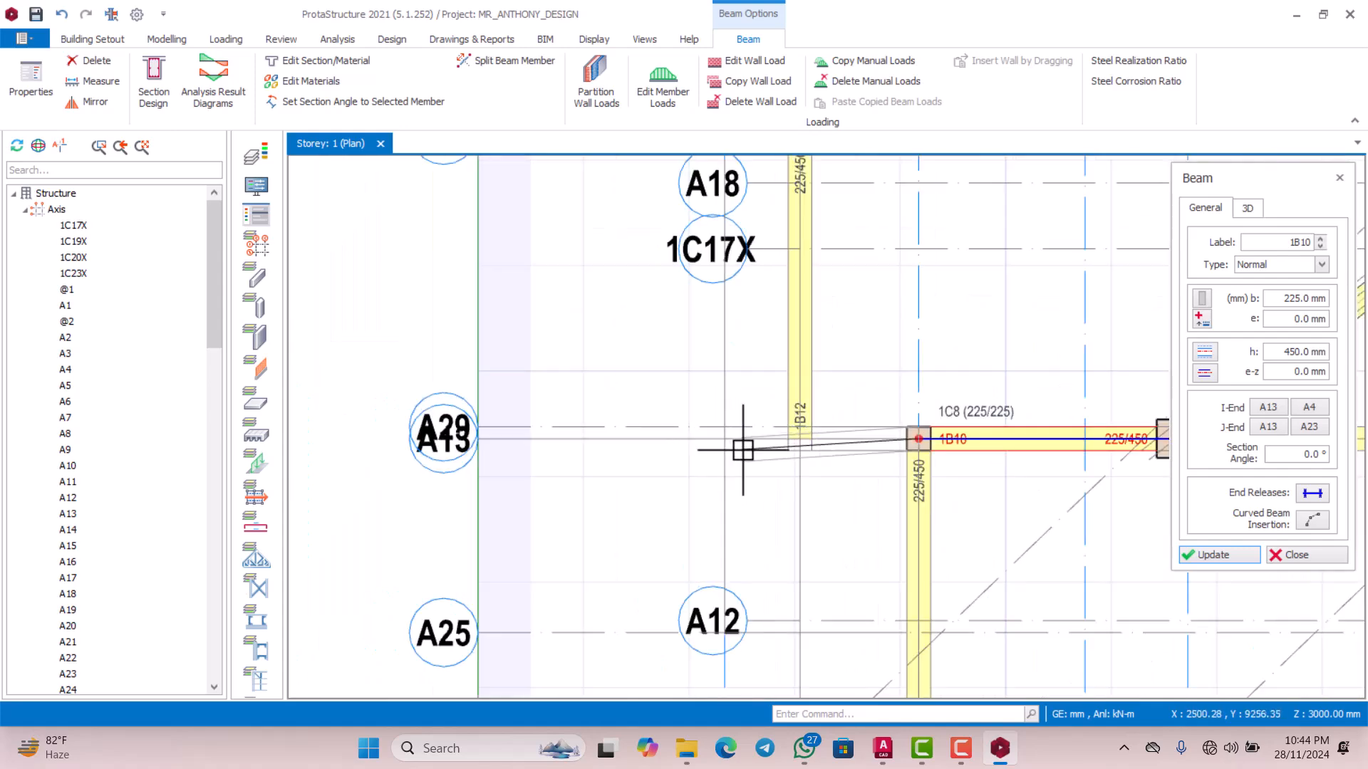
click(733, 445)
click(745, 434)
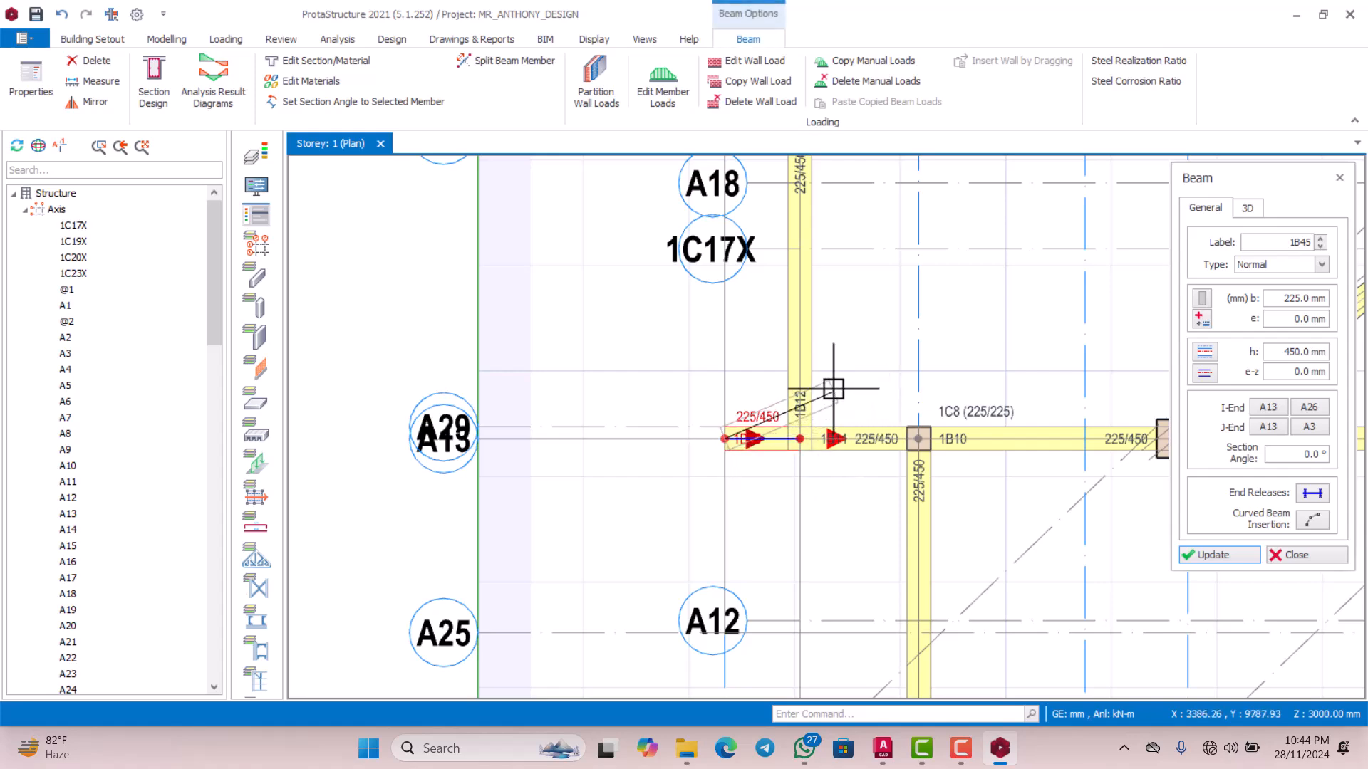
Offset axis A19 outward to the edge of the projecting outline at column 1C3
scroll(833, 389, down, 6)
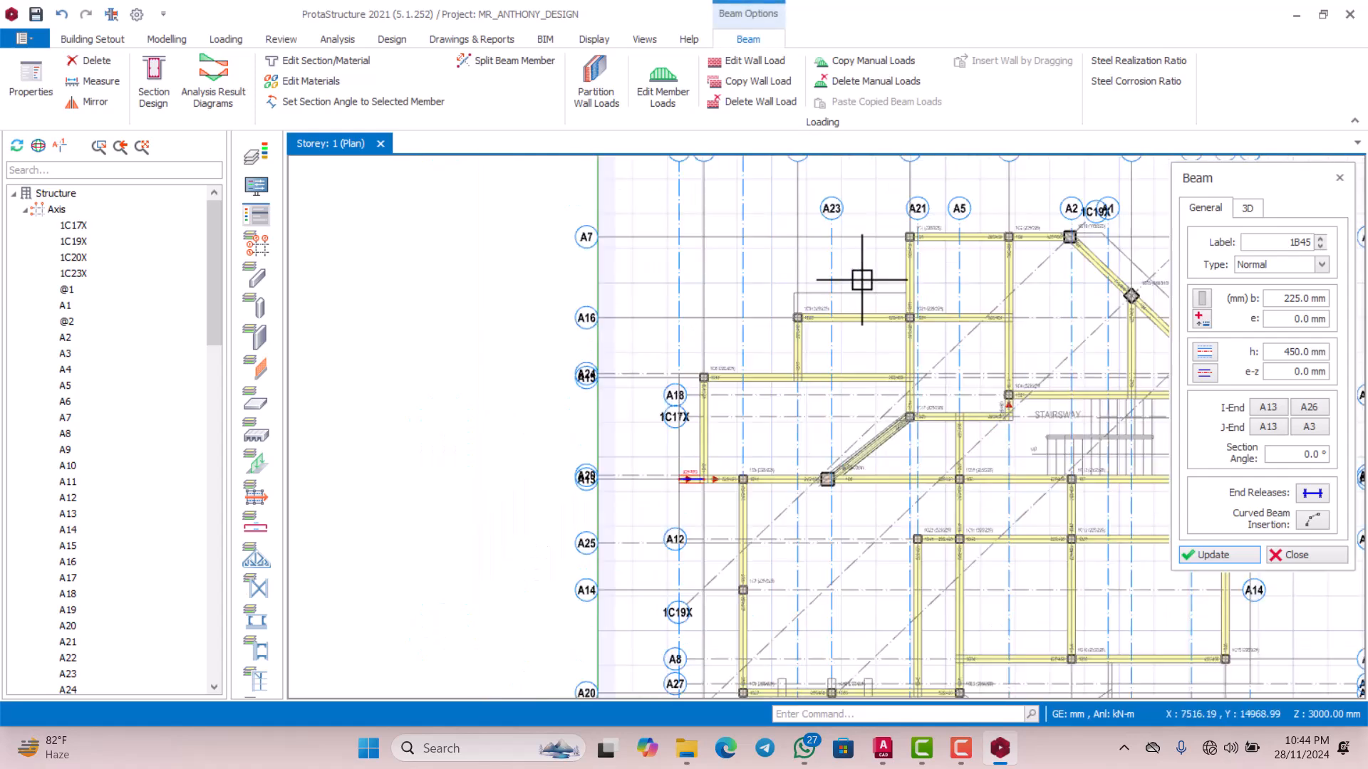
scroll(862, 279, up, 5)
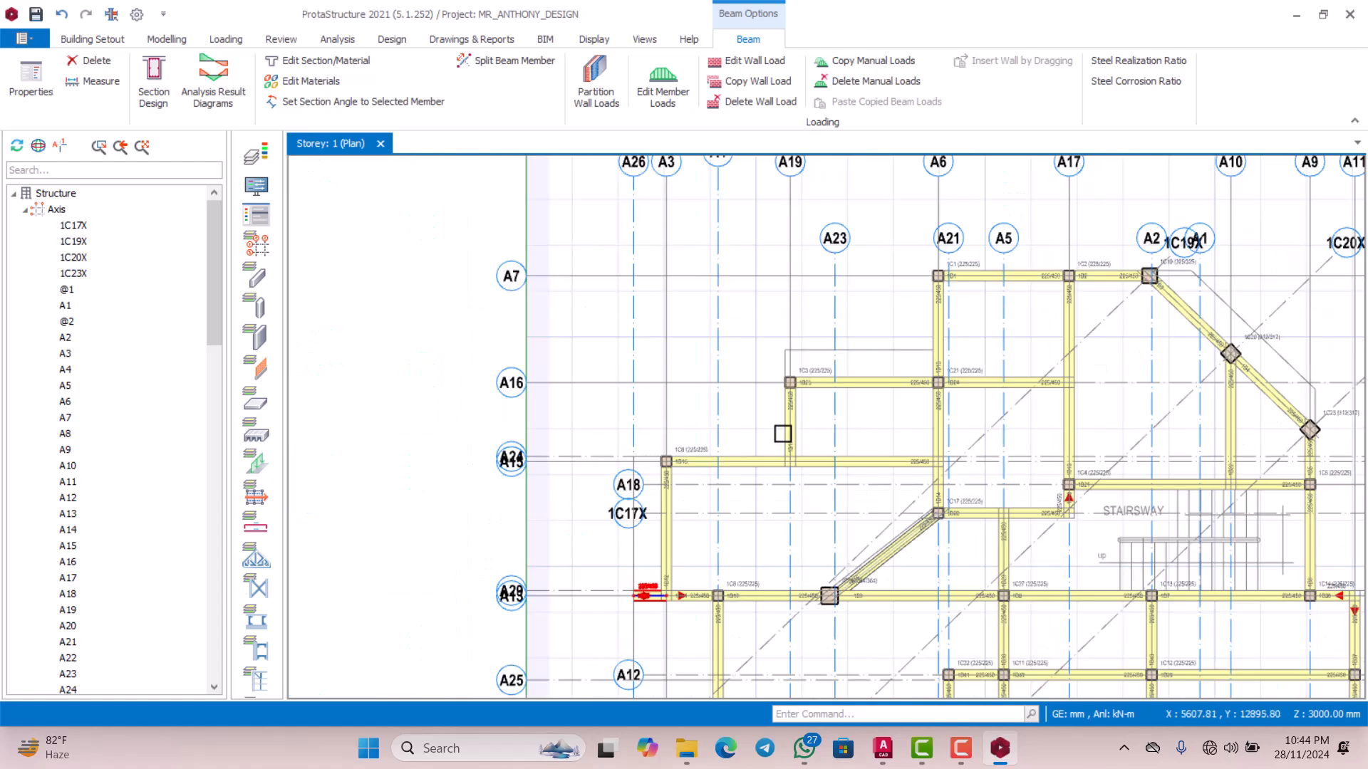
scroll(684, 372, up, 2)
scroll(869, 328, down, 4)
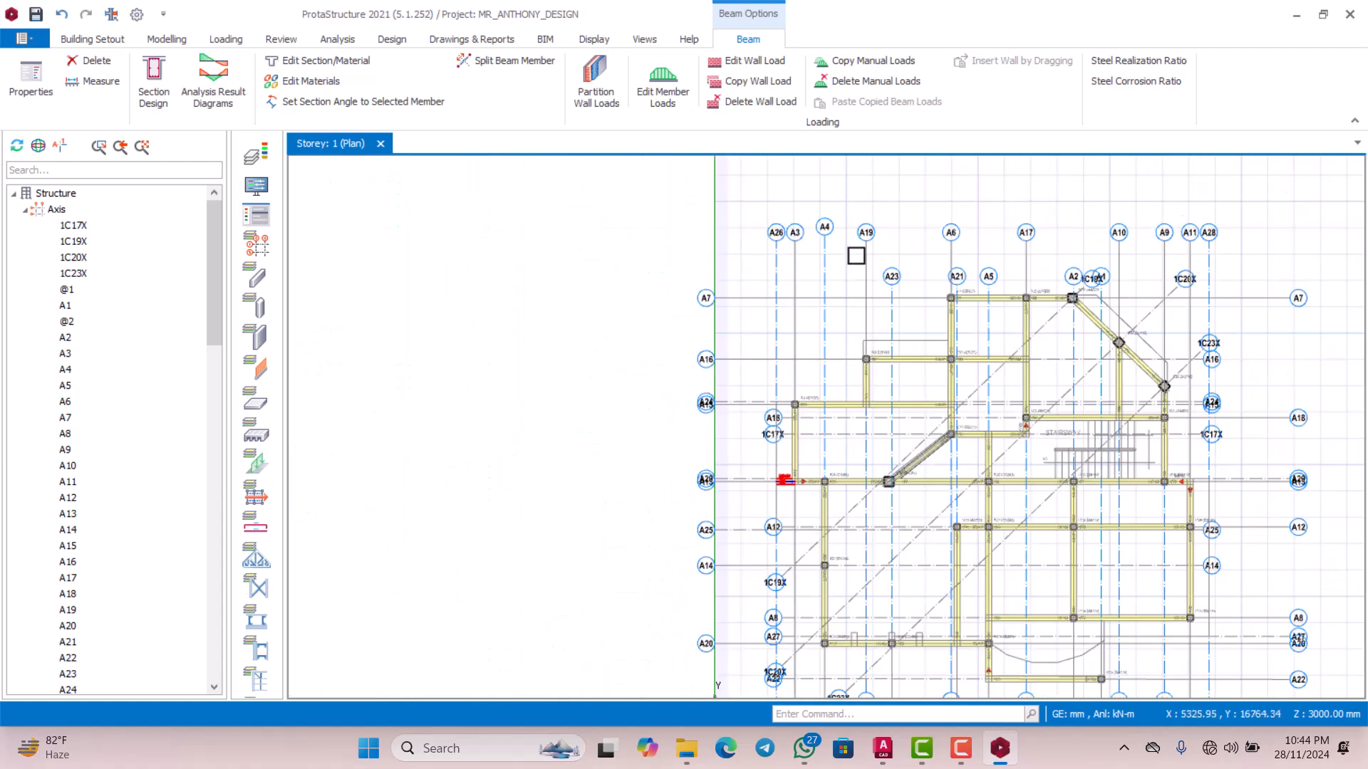
scroll(862, 241, up, 1)
right_click(872, 235)
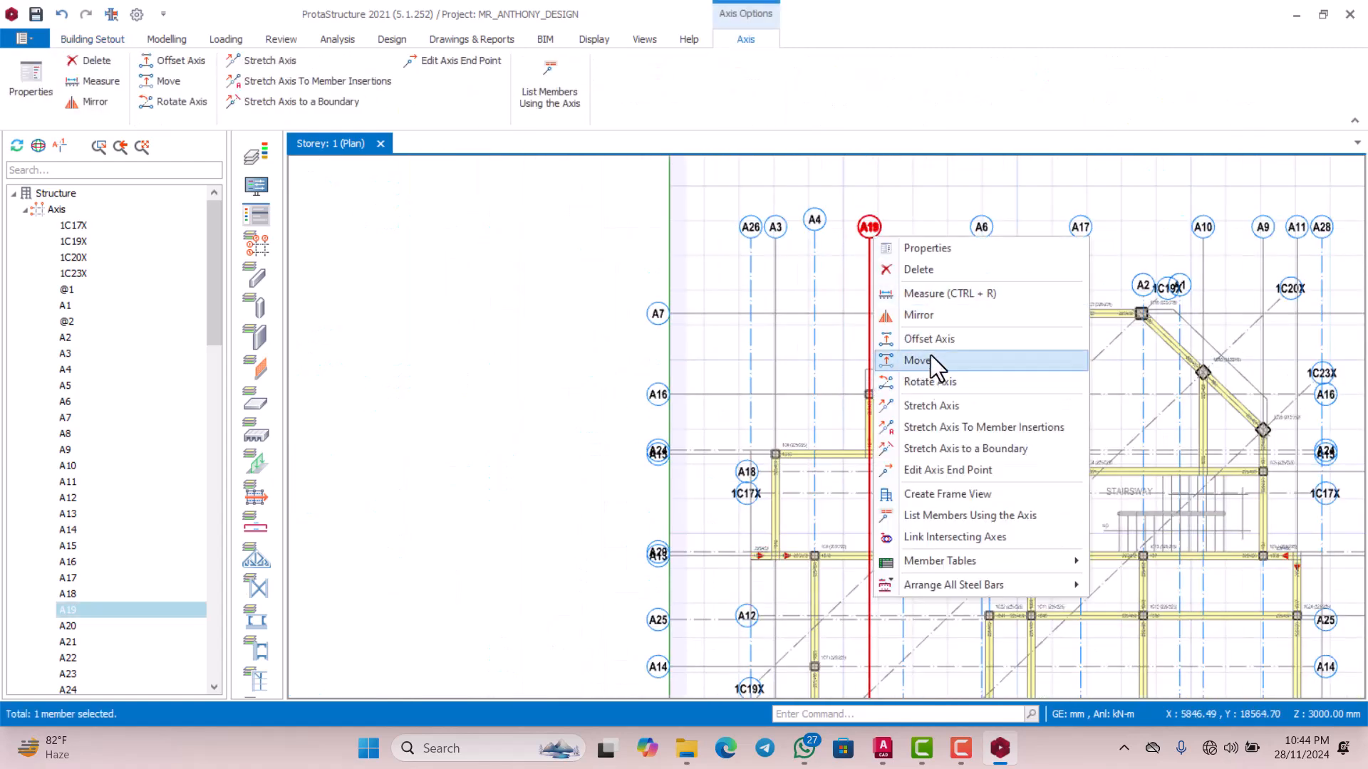
click(926, 337)
scroll(871, 402, up, 4)
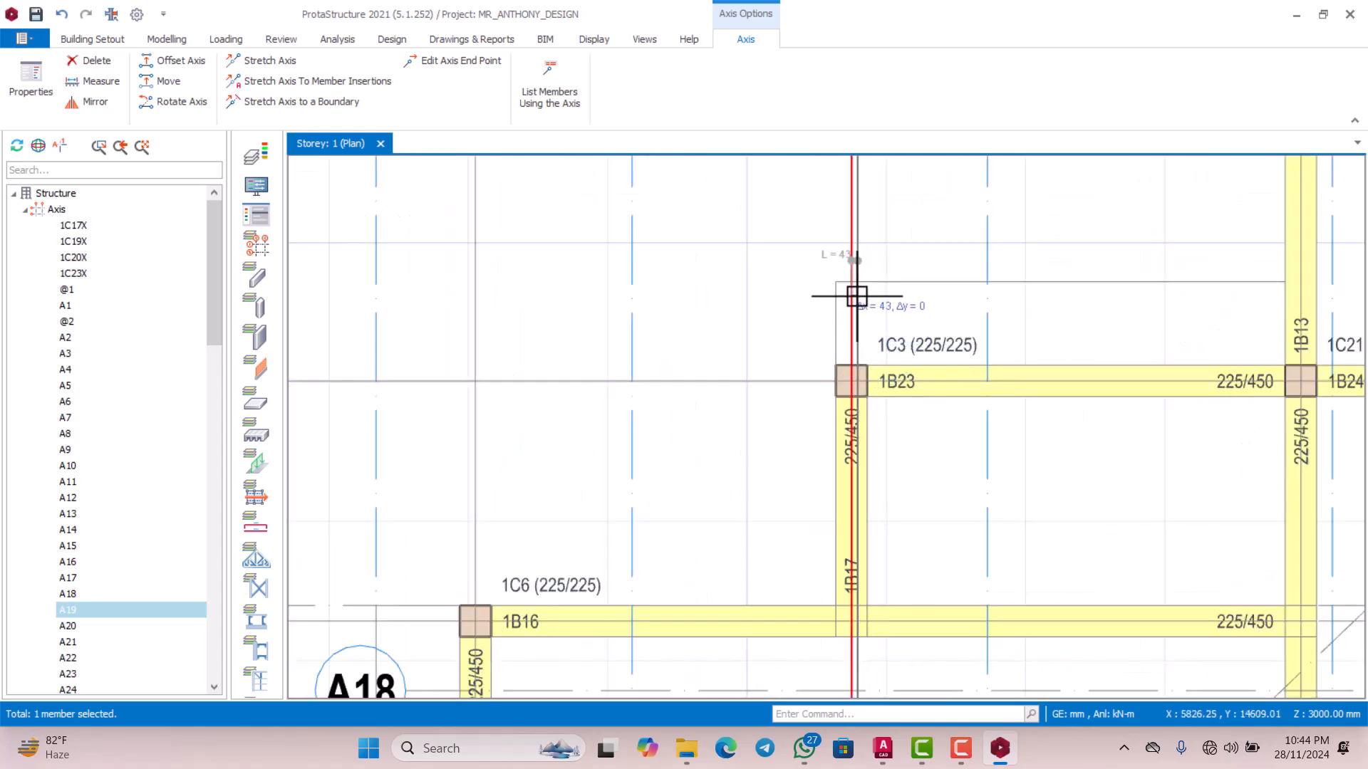
click(838, 289)
scroll(824, 370, down, 3)
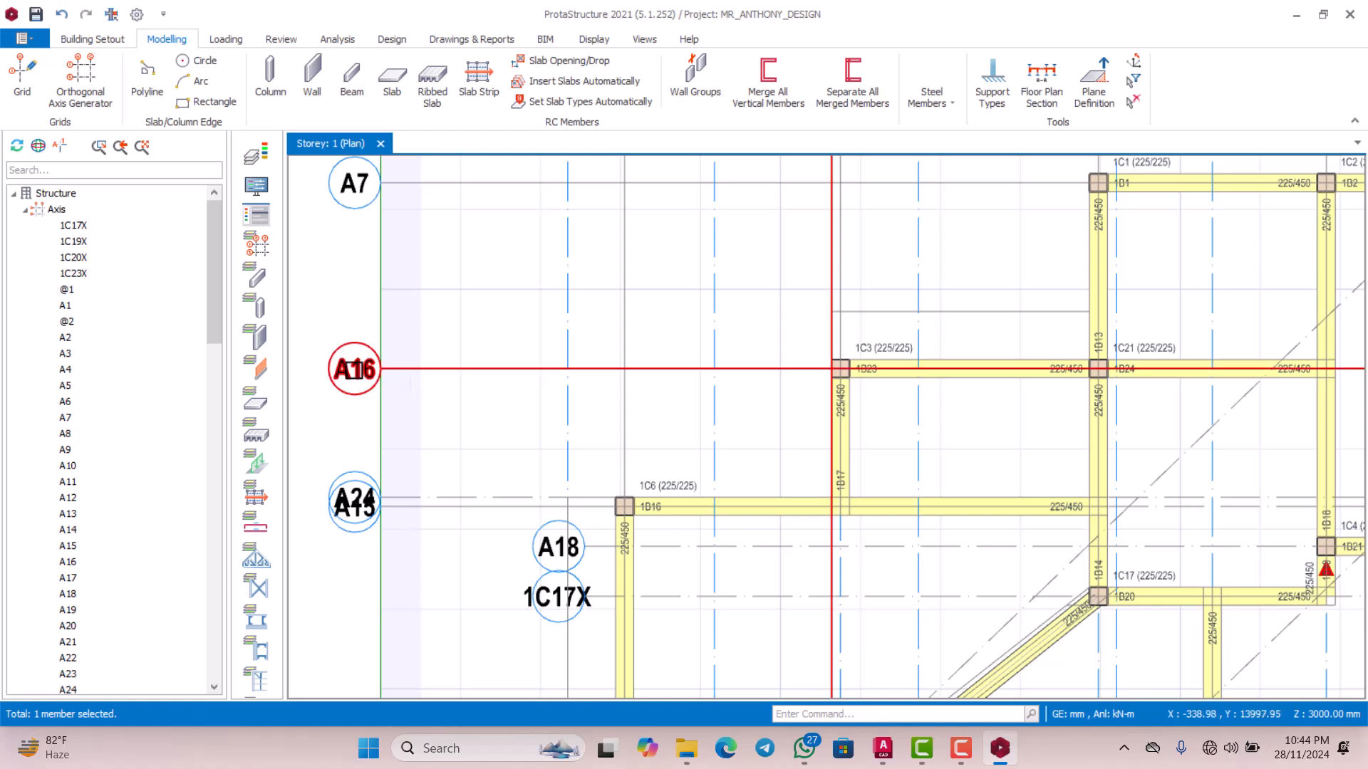
Offset axis A16 to the projecting outline's edge on the A7 side of beam 1B23
click(357, 369)
right_click(356, 369)
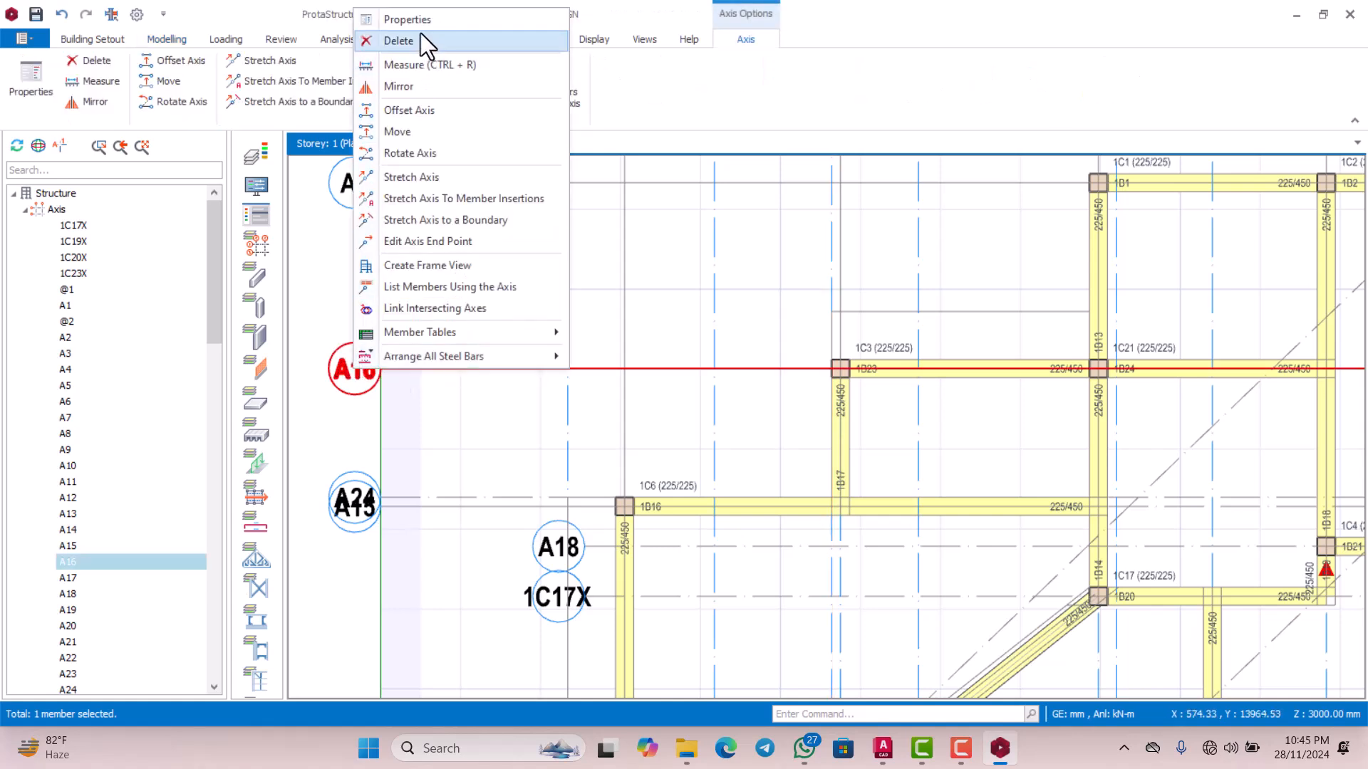
click(414, 113)
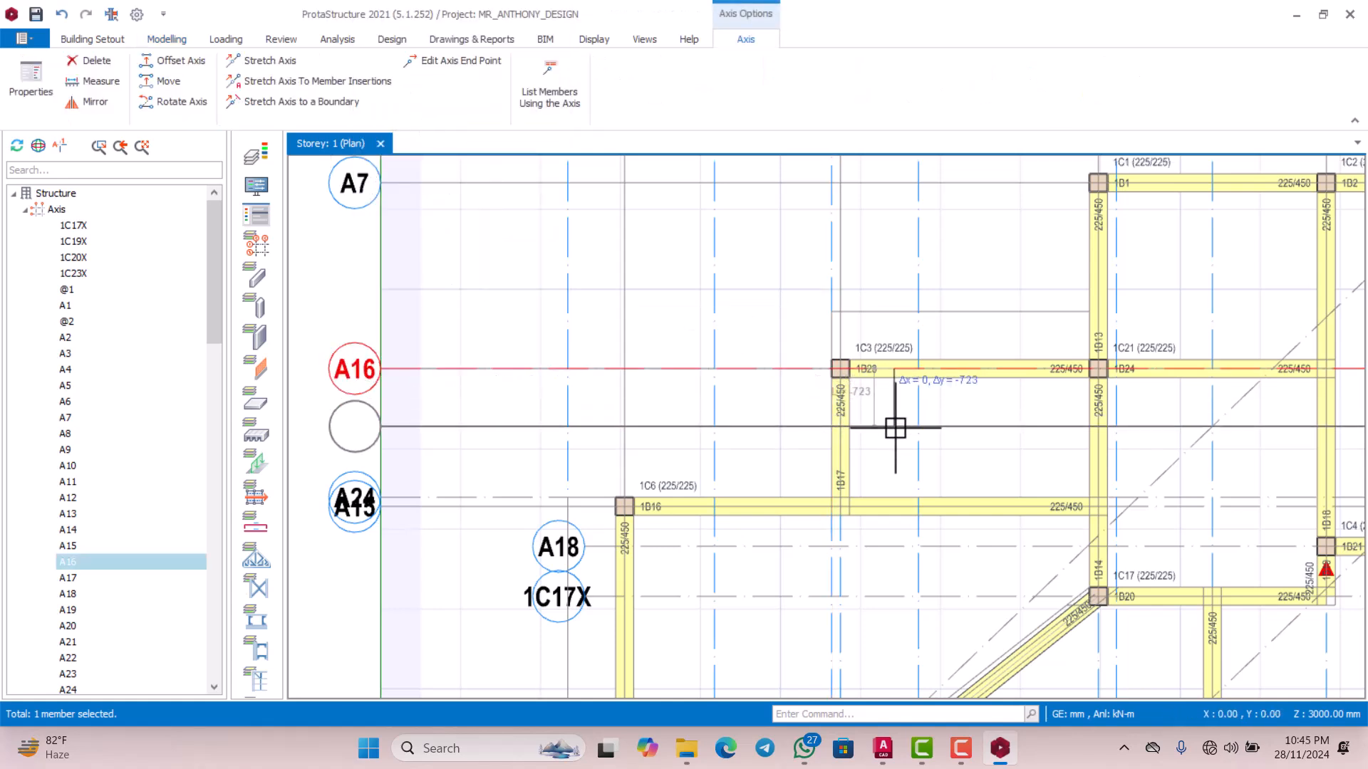
scroll(896, 427, up, 1)
click(825, 278)
scroll(782, 351, down, 4)
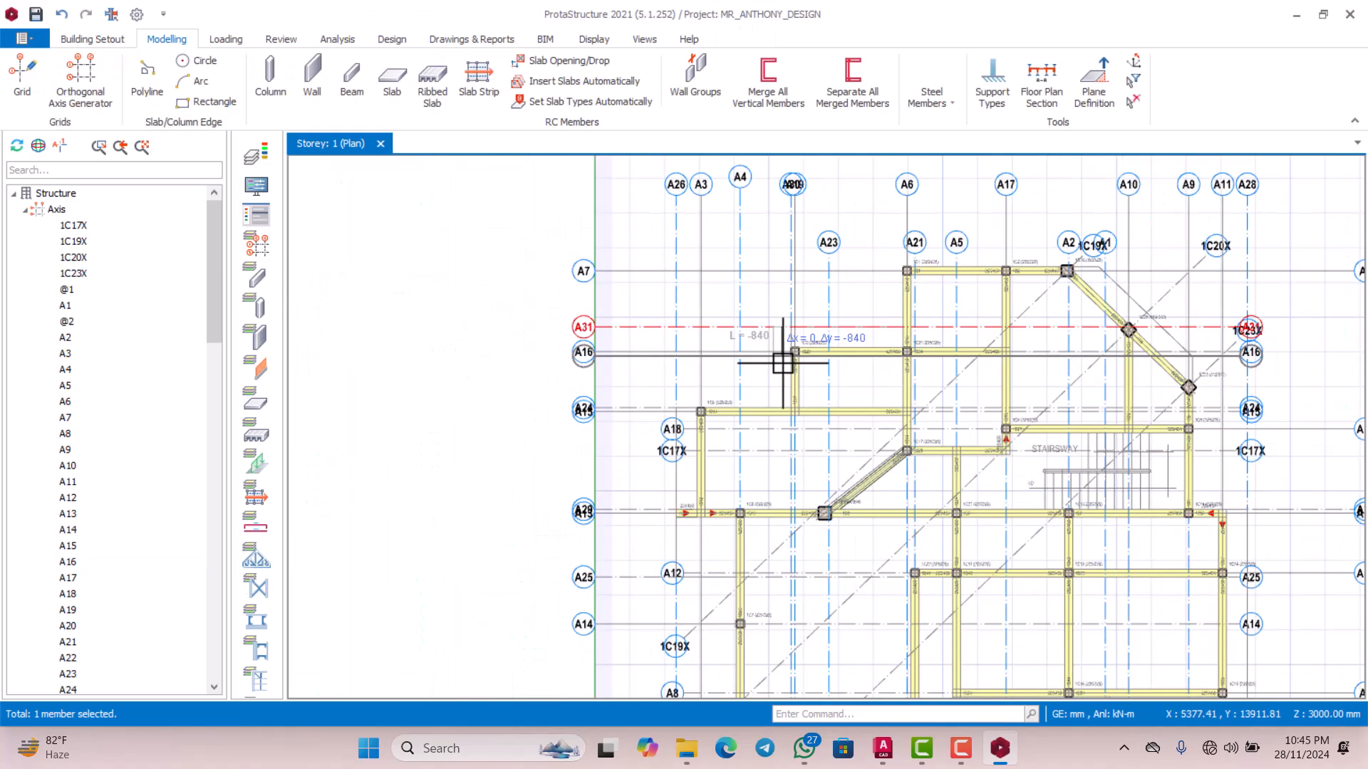
Examine the diagonal projecting outline around columns 1C19, 1C20 and 1C23 and beams 1B3 and 1B4
scroll(925, 345, down, 1)
scroll(931, 336, up, 3)
scroll(1105, 357, down, 2)
scroll(1080, 359, up, 2)
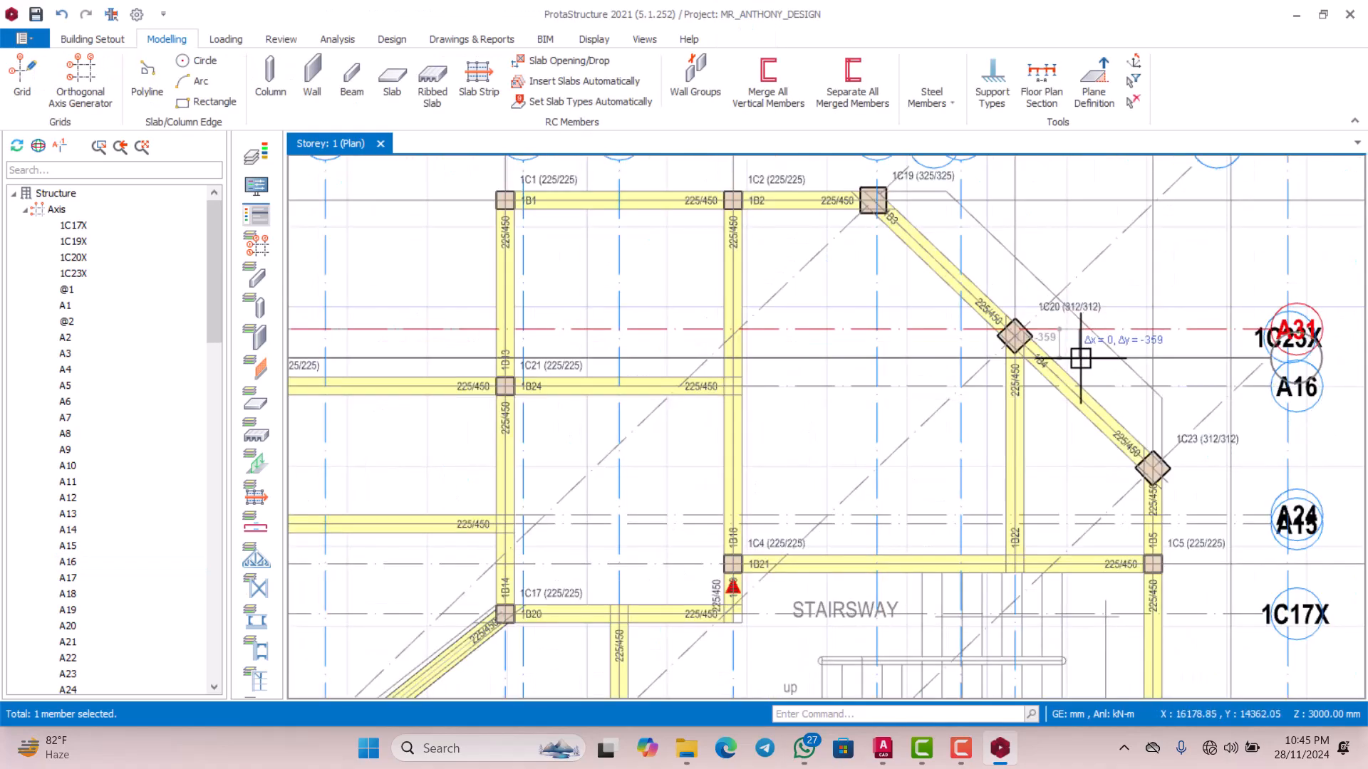
scroll(1080, 359, down, 3)
scroll(1123, 351, up, 4)
scroll(975, 445, down, 2)
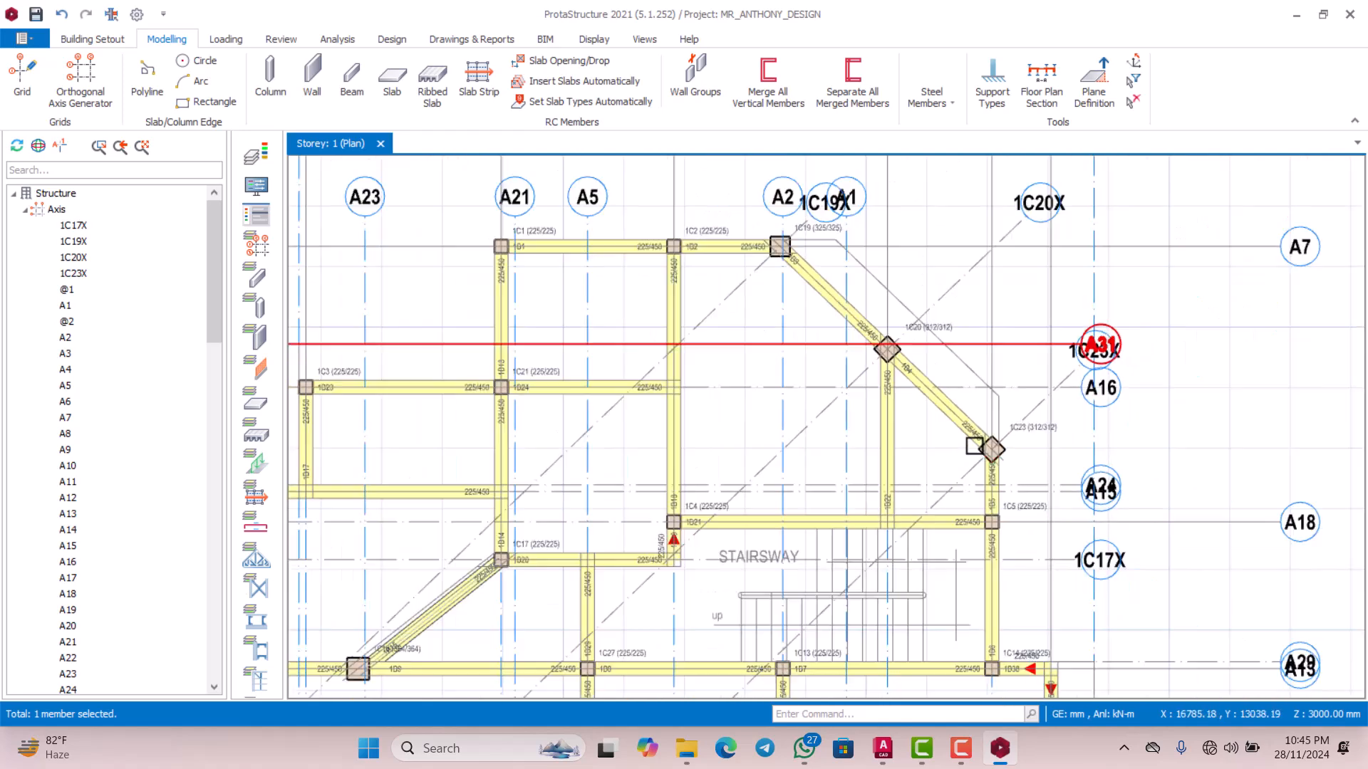
scroll(955, 434, up, 3)
scroll(930, 443, down, 3)
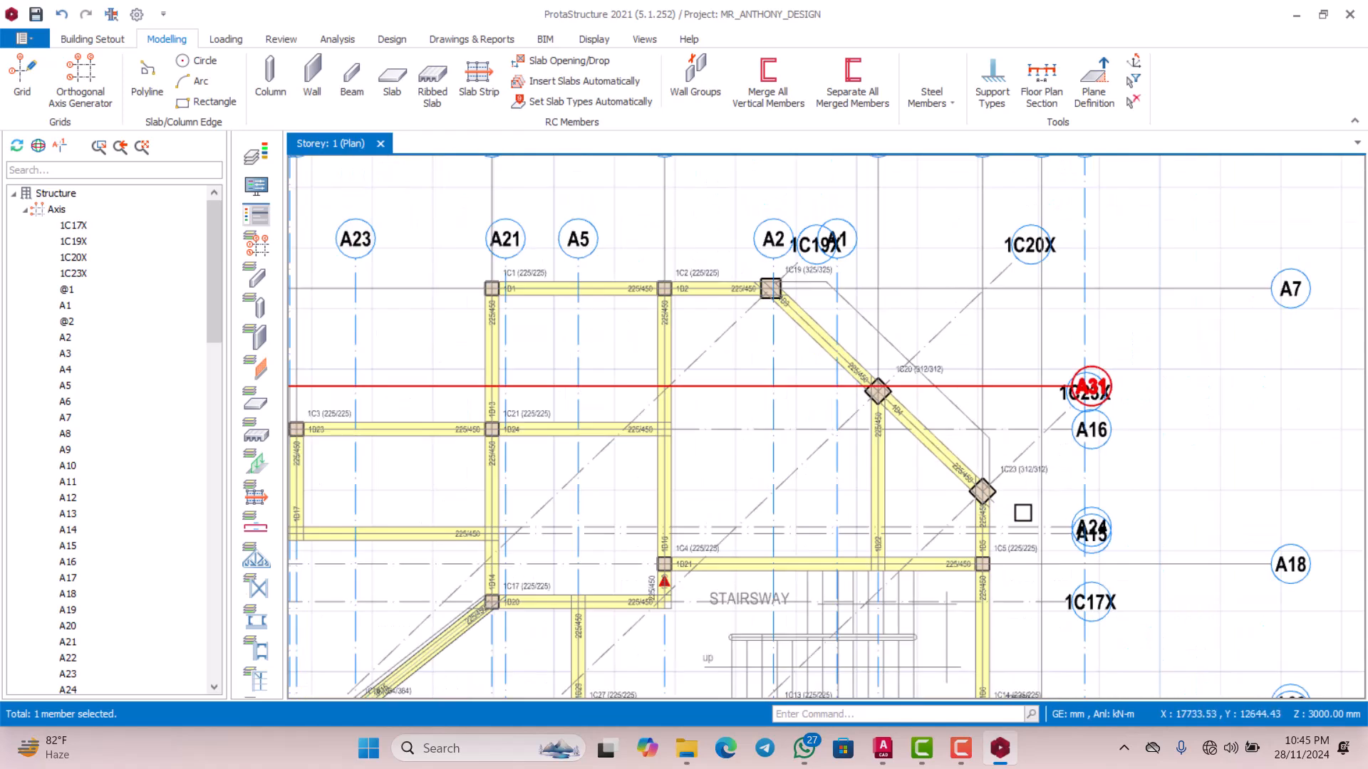
scroll(1022, 513, up, 1)
scroll(907, 399, down, 2)
scroll(980, 486, up, 5)
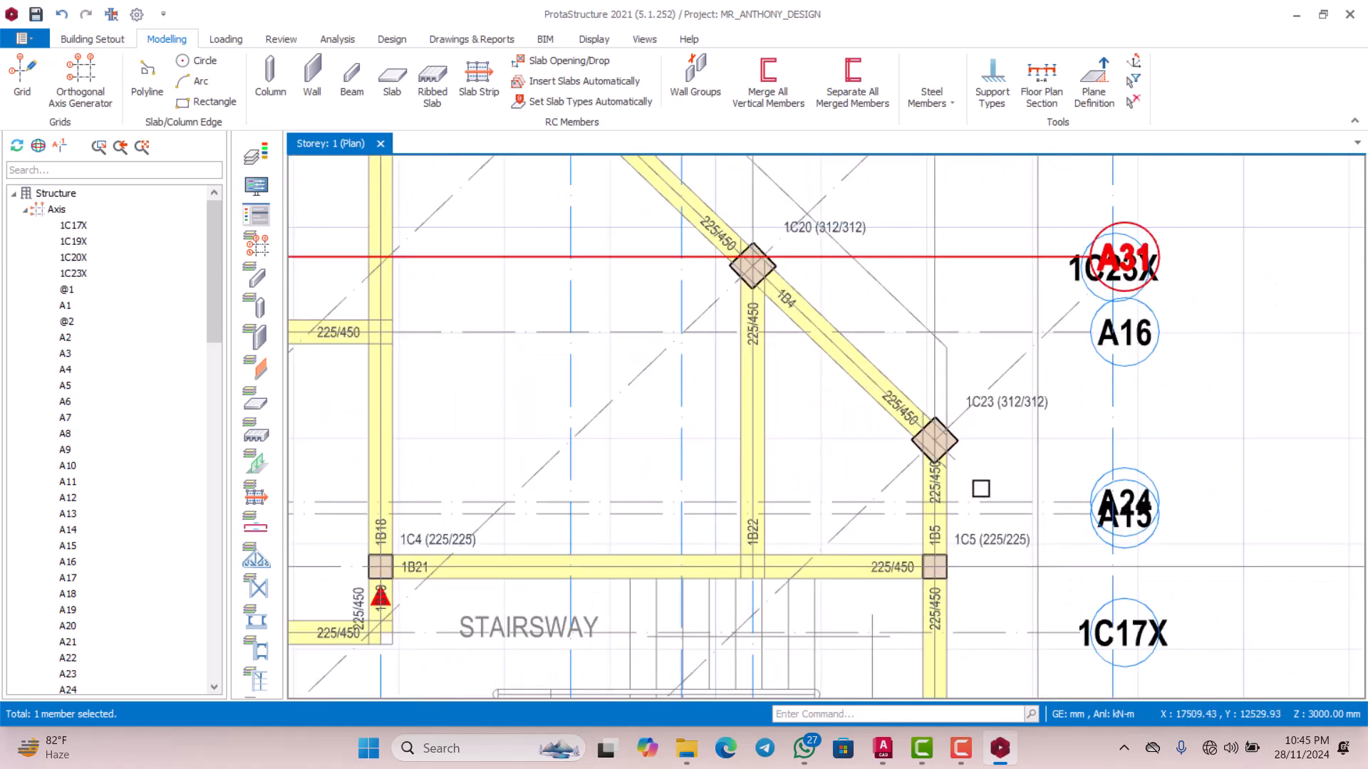
scroll(941, 456, down, 4)
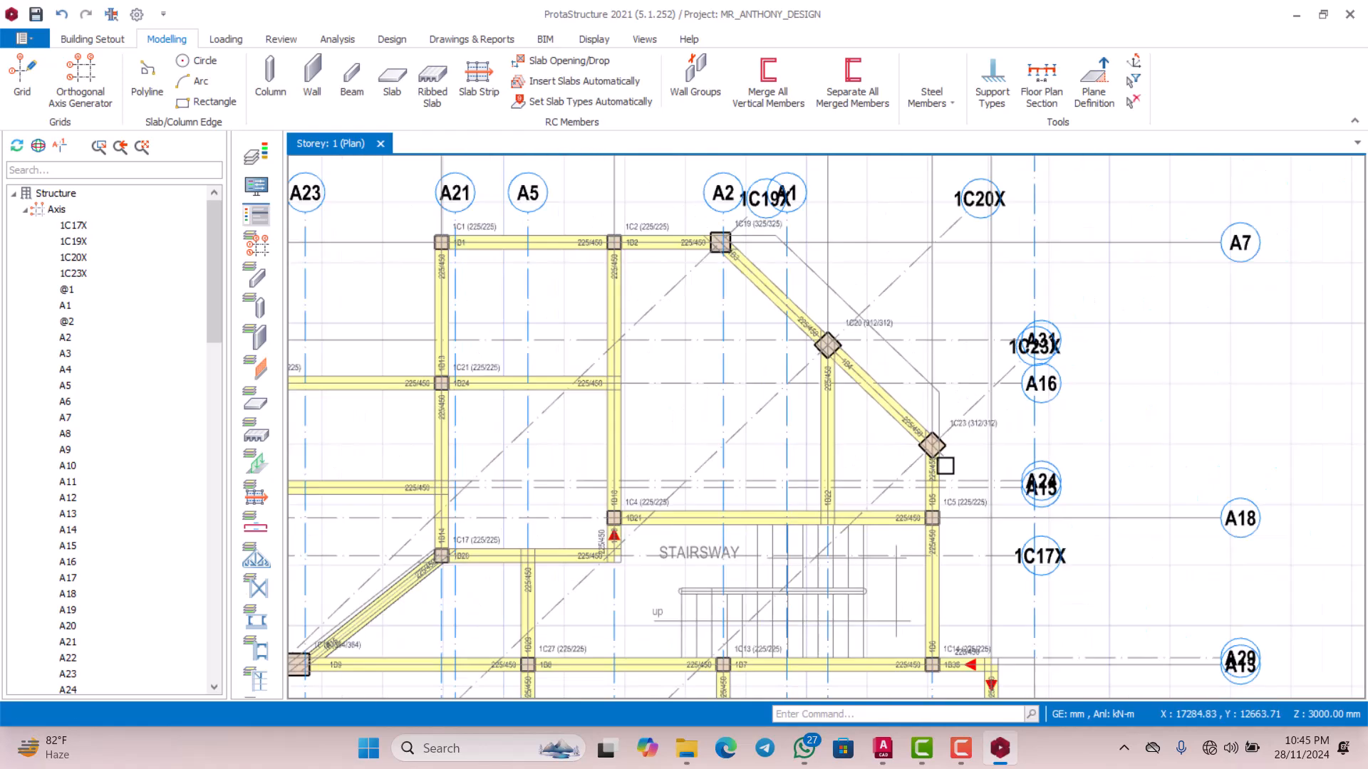
scroll(817, 348, up, 3)
scroll(817, 348, up, 3)
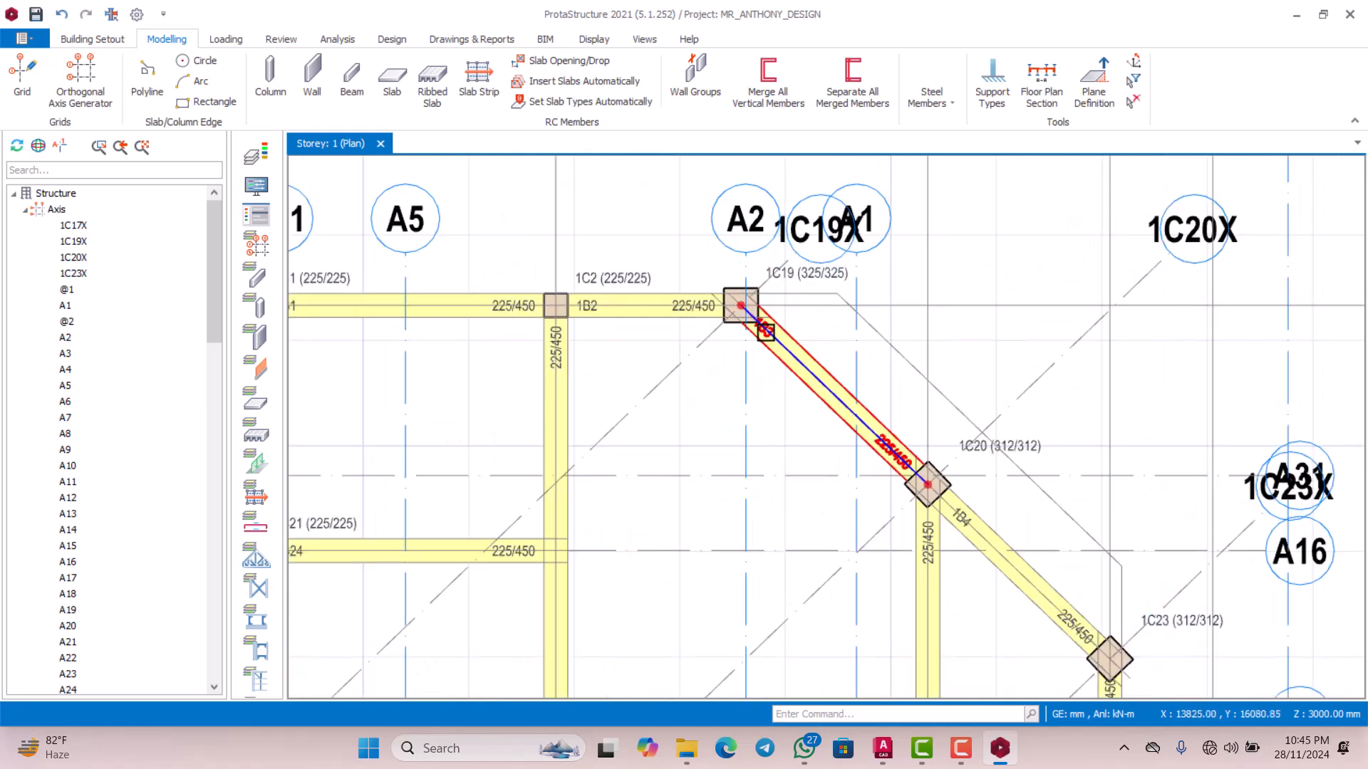
scroll(819, 391, down, 3)
scroll(864, 397, up, 1)
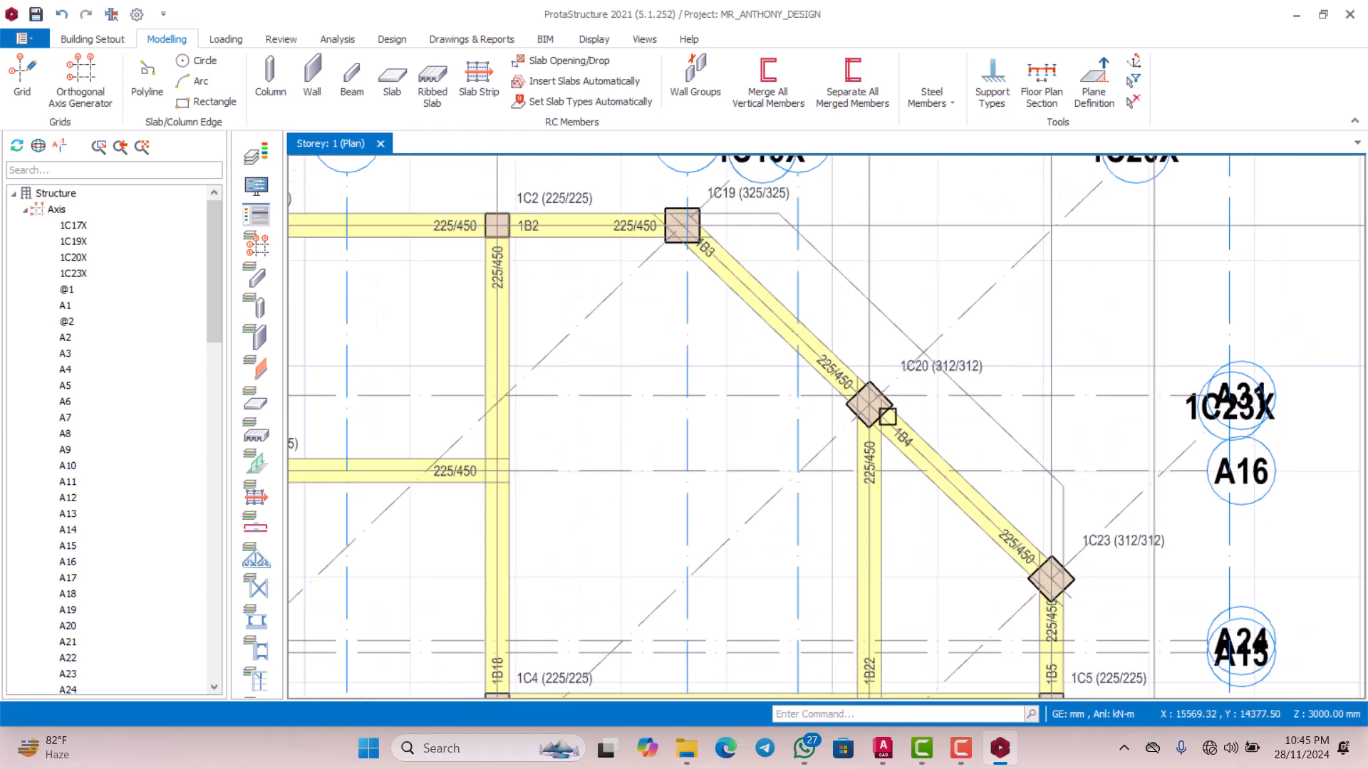
scroll(909, 437, down, 4)
scroll(954, 440, up, 2)
scroll(950, 404, up, 3)
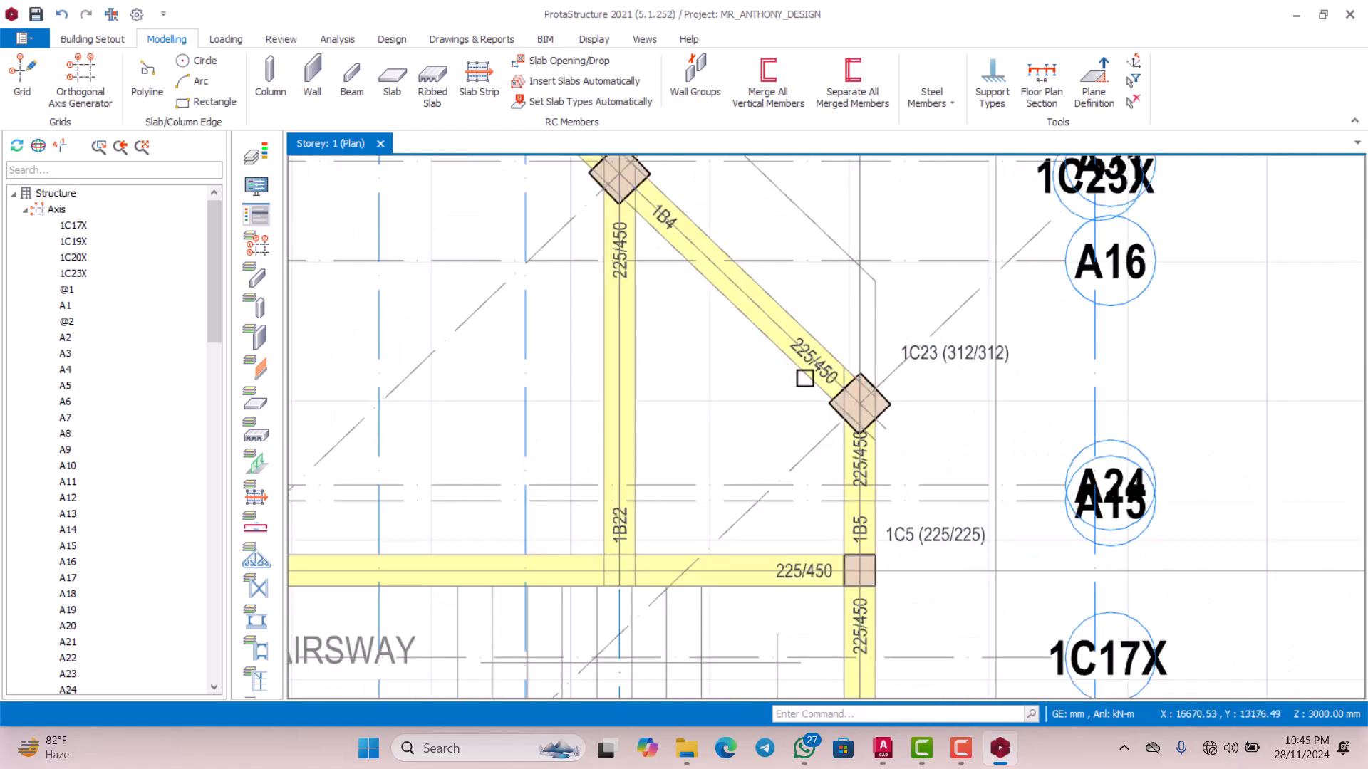
scroll(805, 378, down, 1)
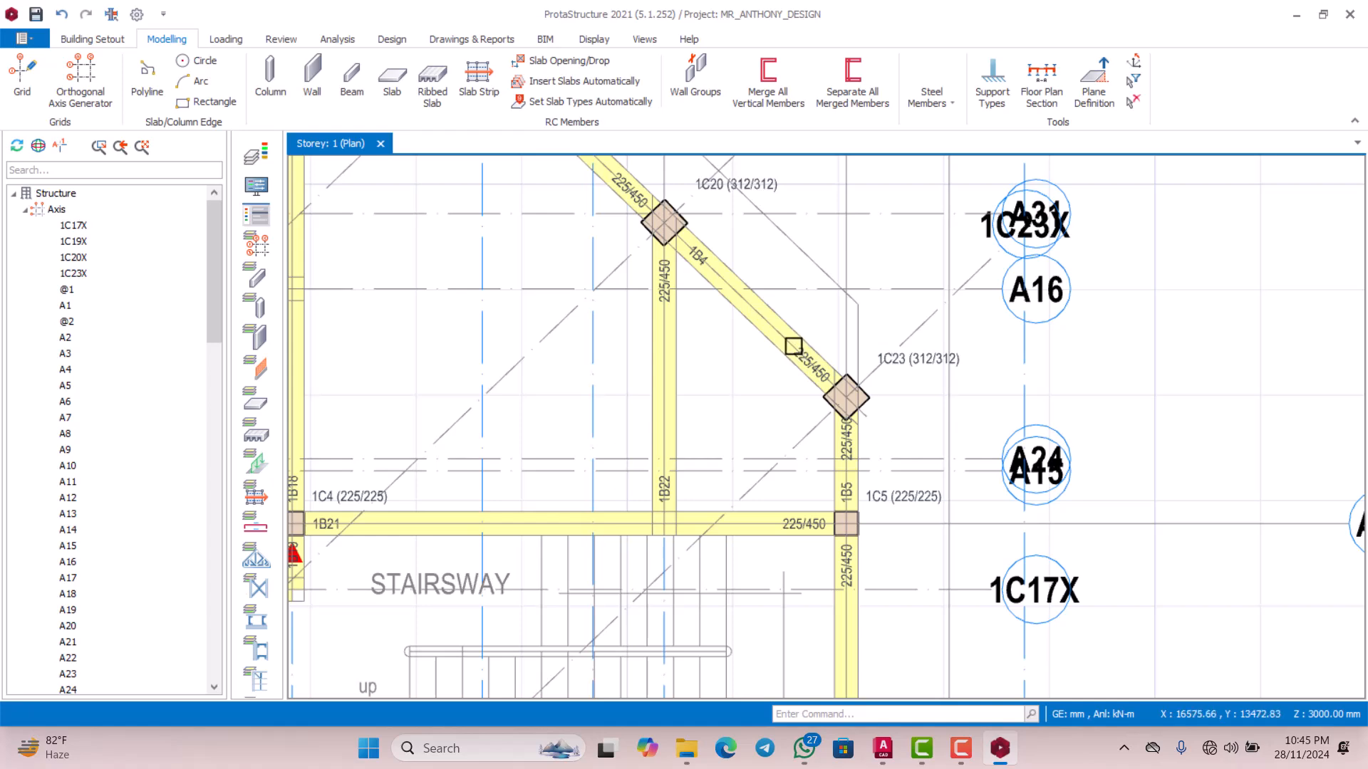
scroll(785, 343, down, 4)
scroll(741, 256, up, 2)
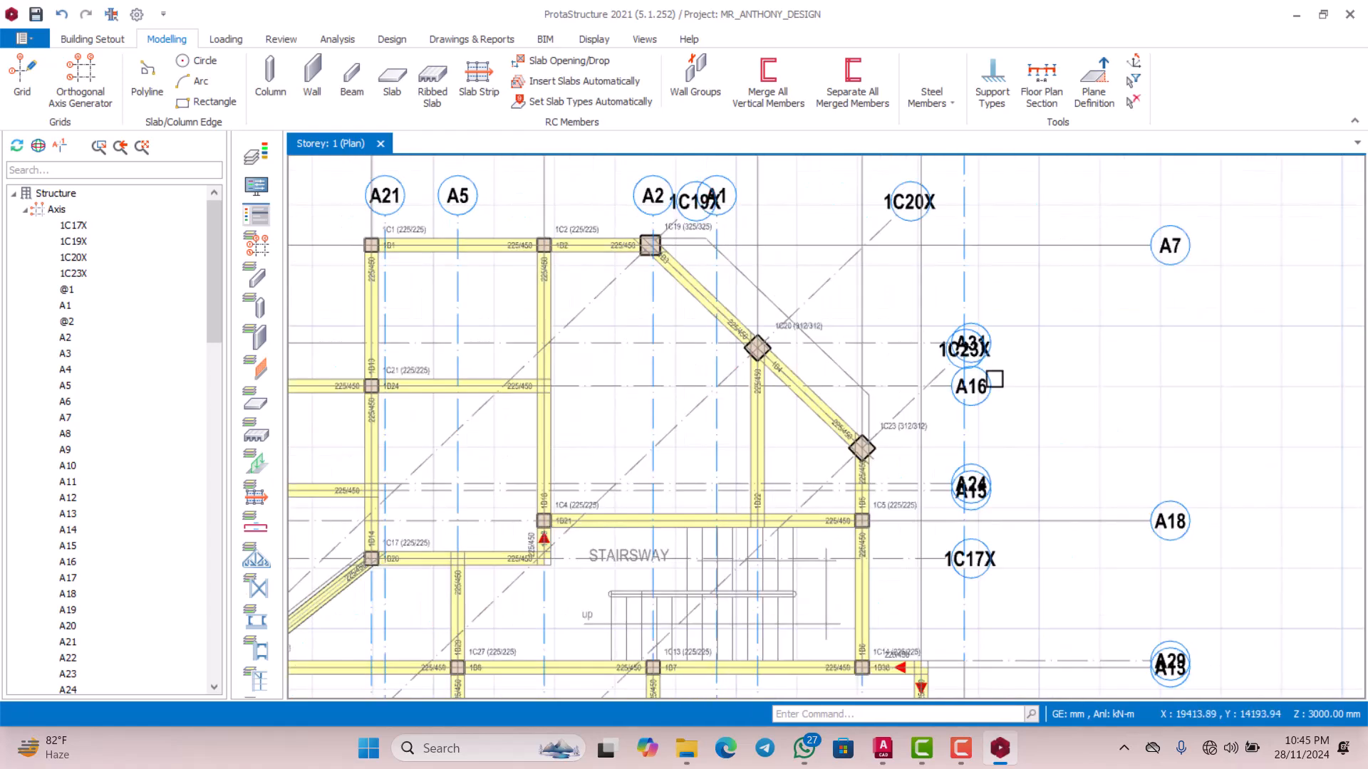
scroll(605, 306, up, 1)
scroll(663, 289, down, 1)
scroll(713, 294, up, 1)
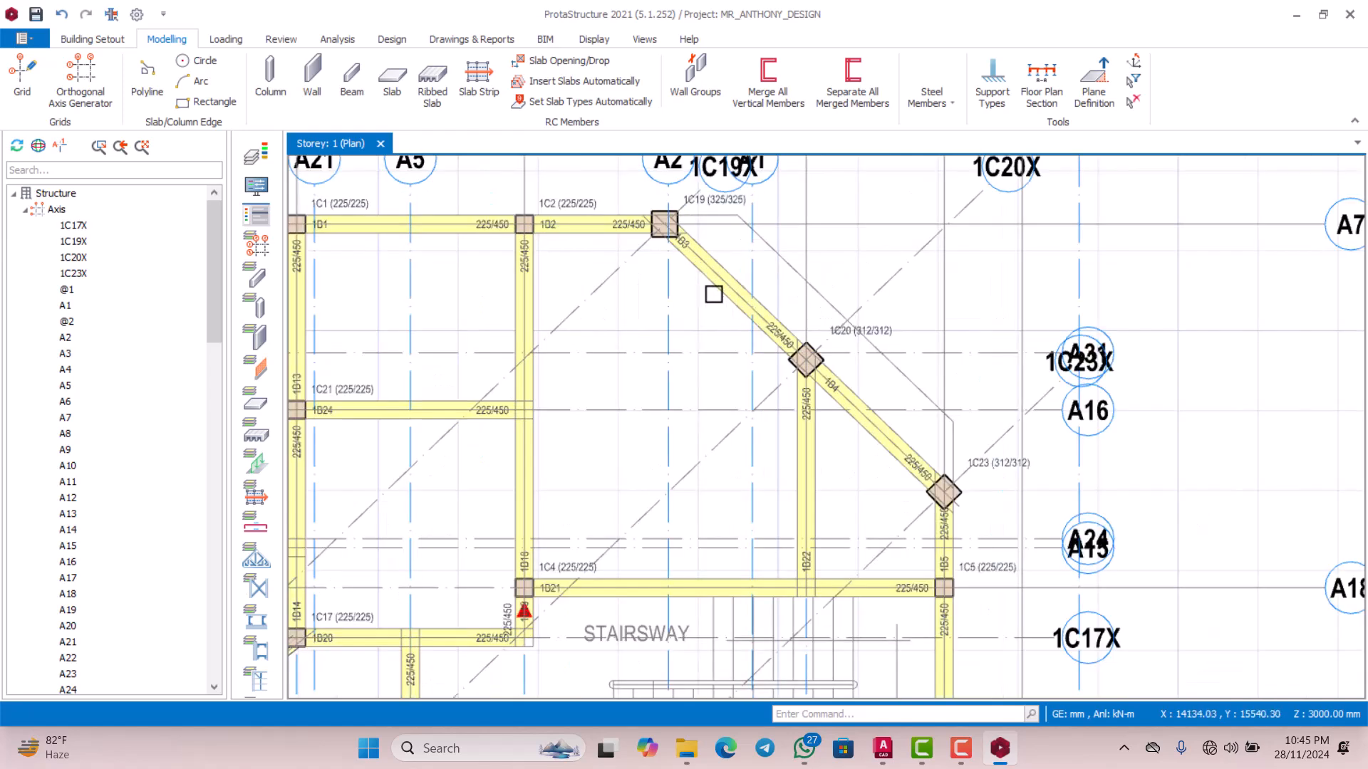
scroll(663, 218, up, 2)
scroll(720, 284, down, 1)
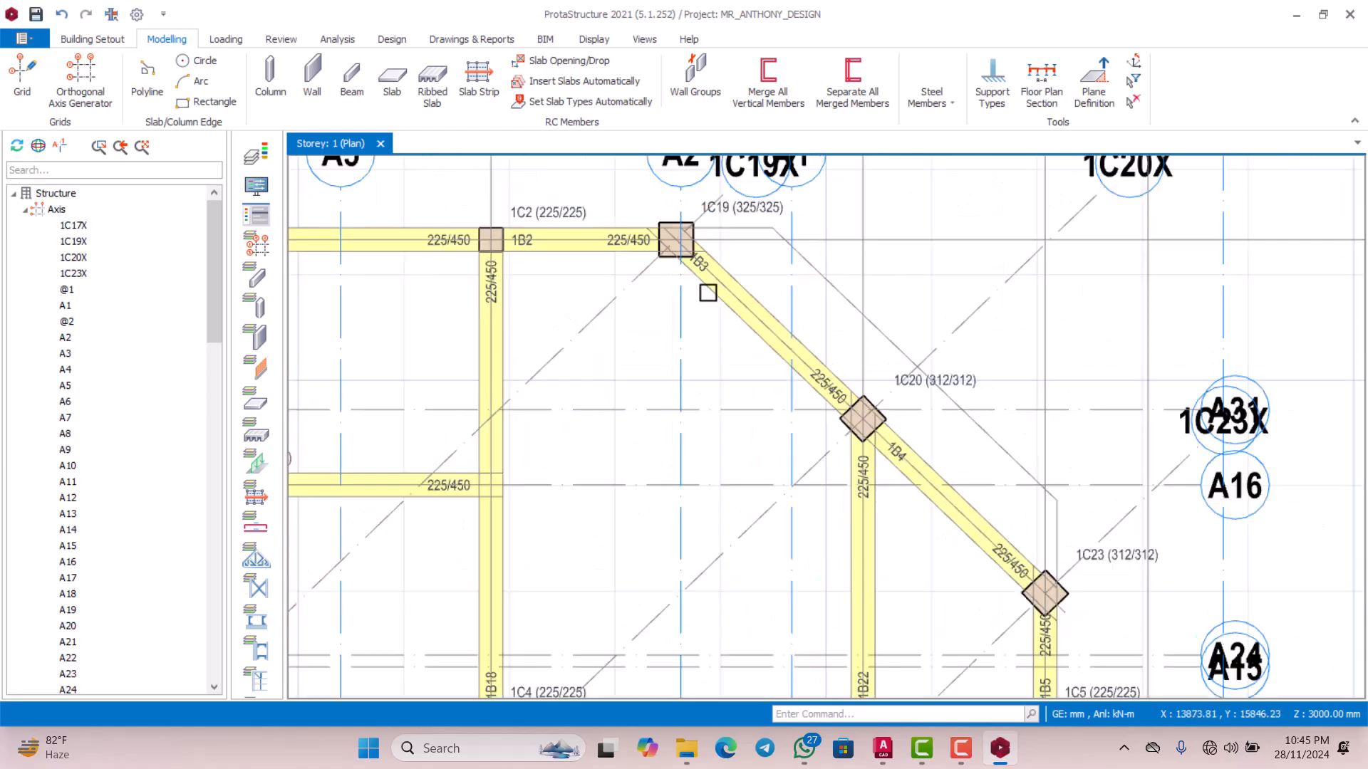
scroll(702, 278, up, 2)
click(692, 251)
scroll(766, 314, down, 1)
scroll(705, 268, down, 2)
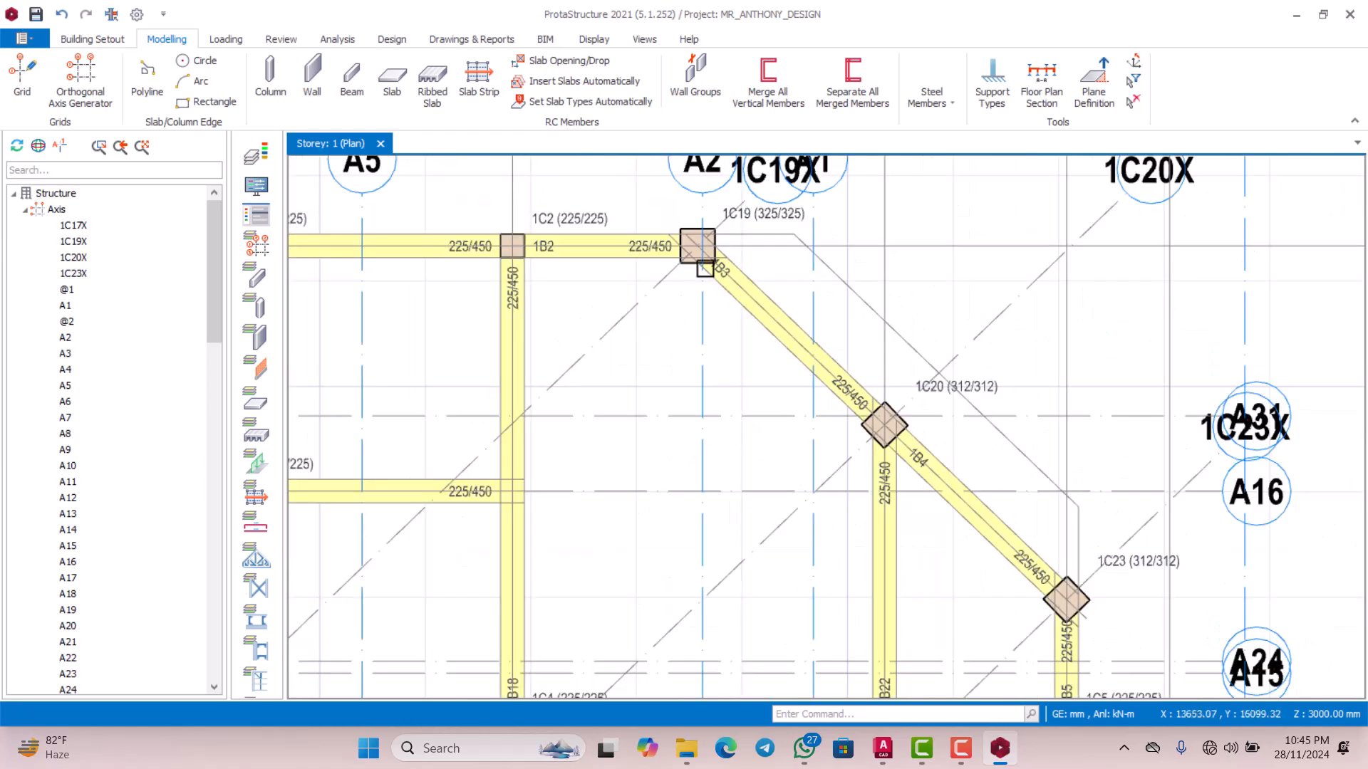
scroll(708, 229, up, 3)
scroll(774, 320, down, 1)
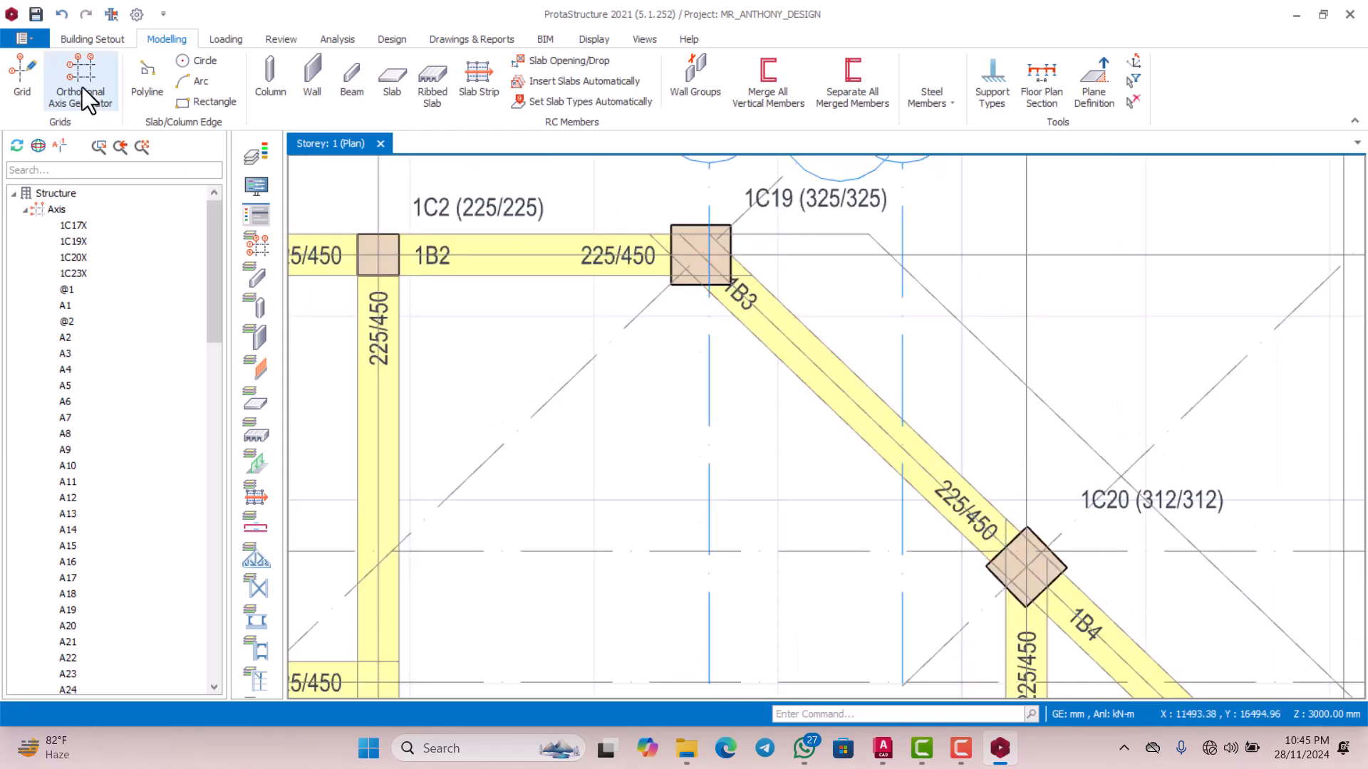
Insert a diagonal axis about 5350 mm long along beams 1B3 and 1B4, from column 1C19 to just beyond column 1C23
click(24, 74)
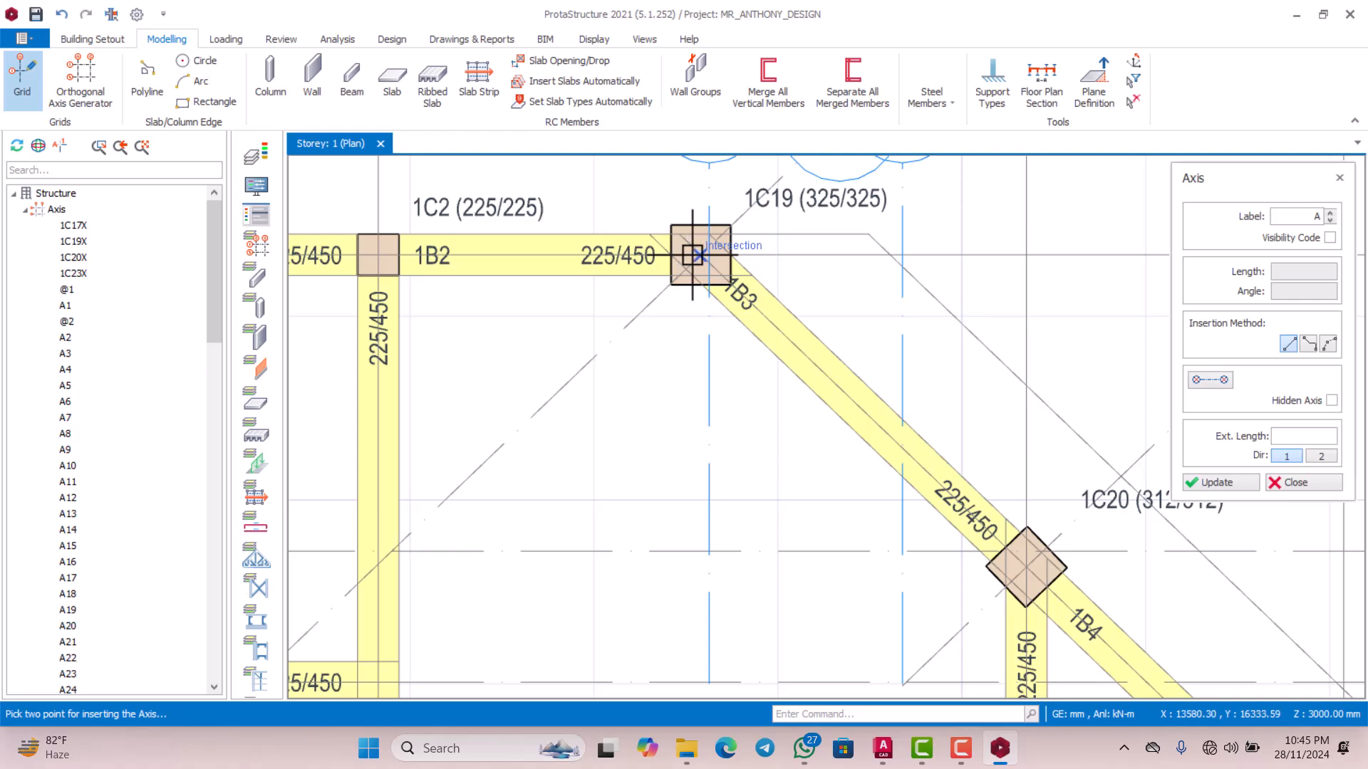
scroll(693, 255, down, 3)
scroll(801, 346, down, 2)
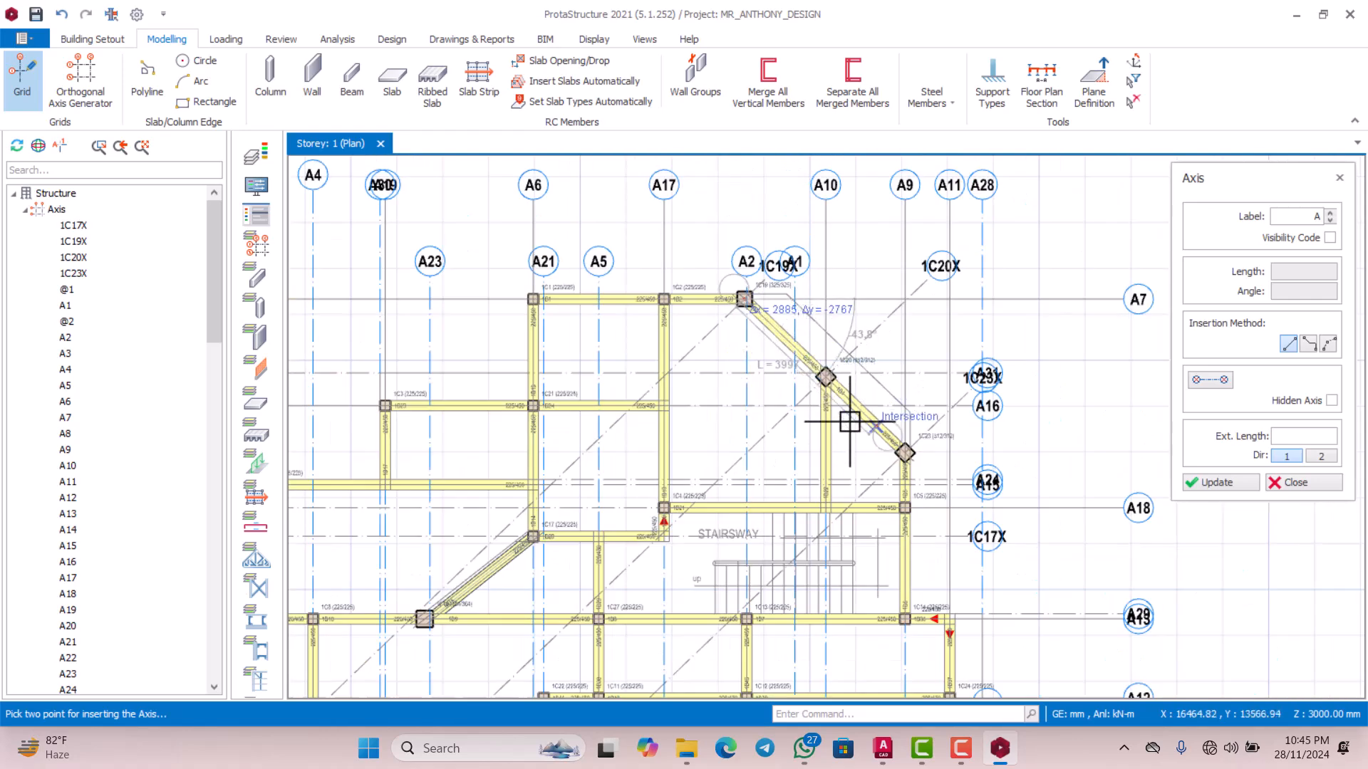
scroll(852, 415, up, 3)
scroll(866, 441, down, 2)
scroll(926, 456, up, 4)
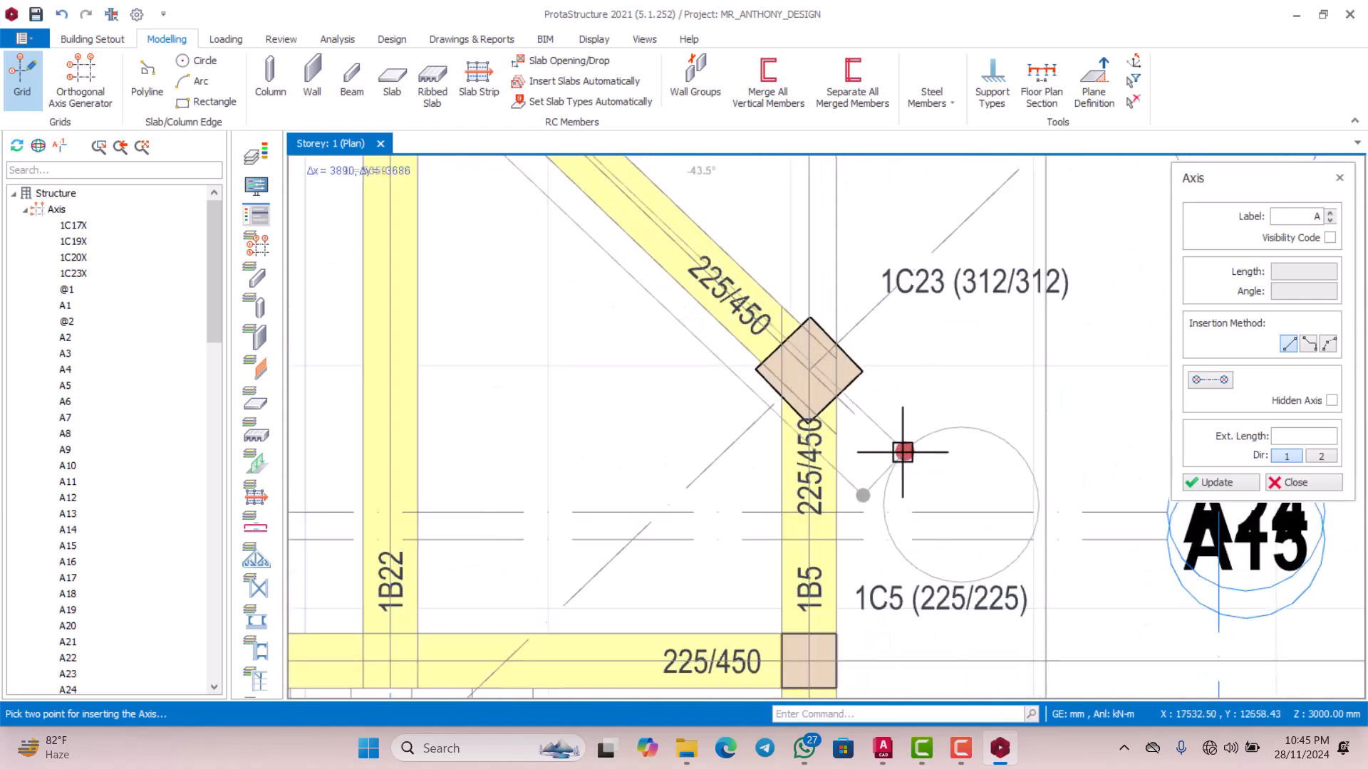
click(898, 456)
scroll(905, 459, down, 3)
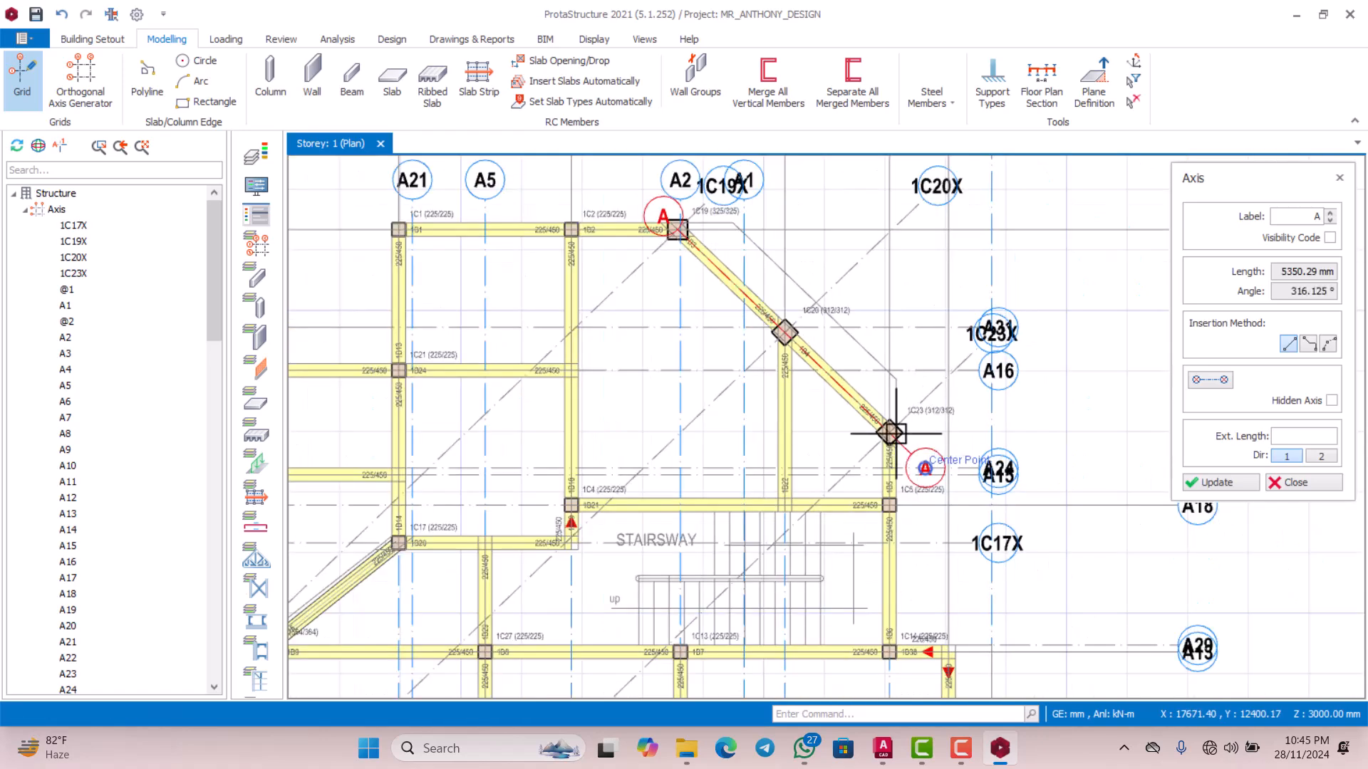
scroll(670, 229, up, 2)
scroll(671, 228, up, 2)
scroll(791, 415, down, 2)
key(Escape)
Stretch the upper end of diagonal axis A outward past column 1C19, beyond the projecting outline
scroll(696, 278, up, 1)
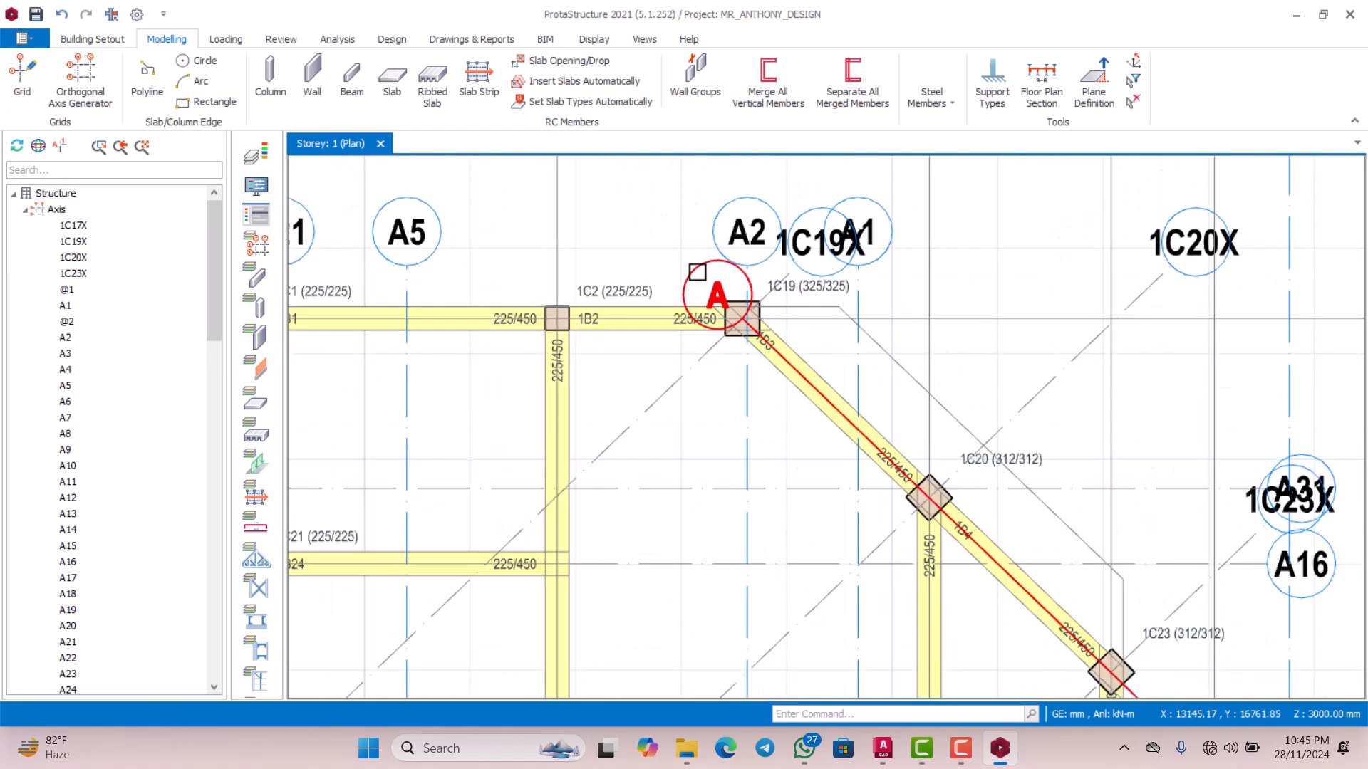
click(697, 271)
right_click(697, 271)
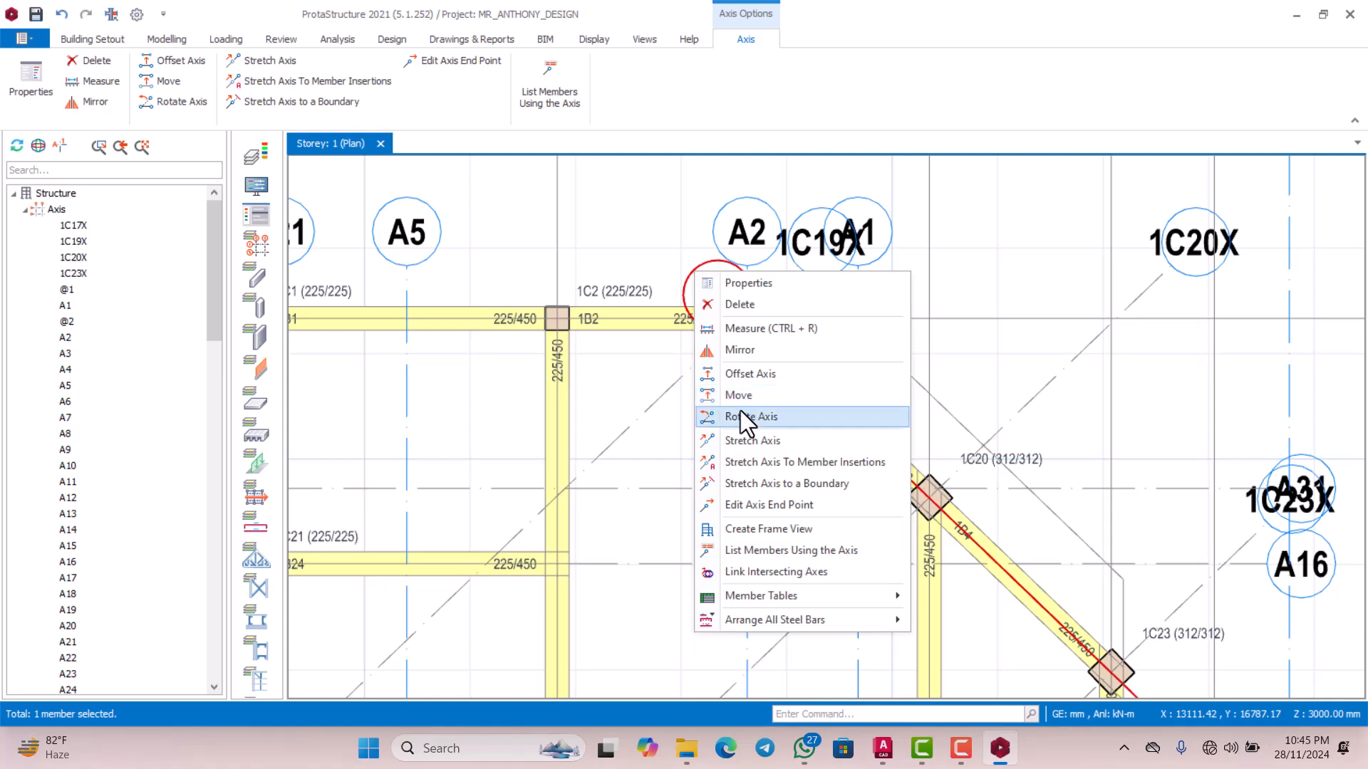
click(741, 437)
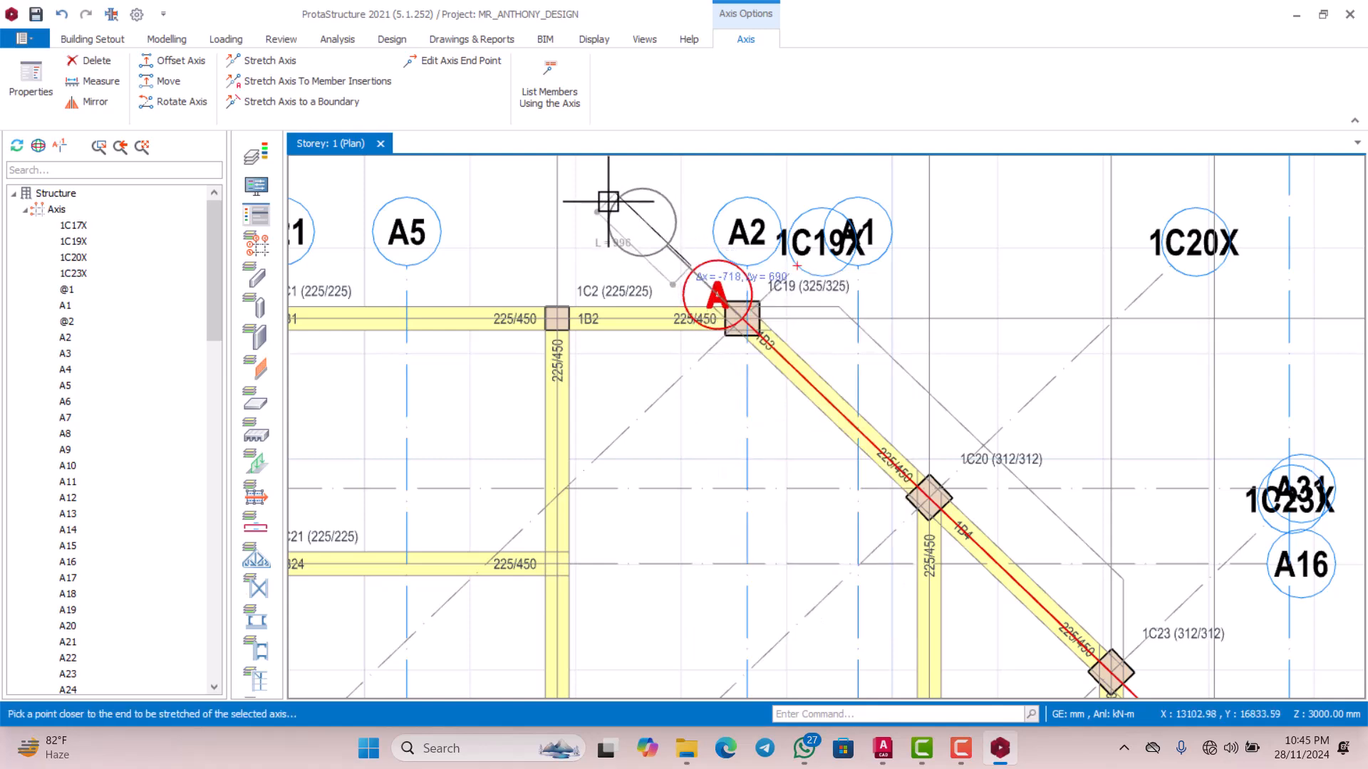
click(581, 180)
Stretch the lower end of diagonal axis A outward past column 1C23 and clear the selection
scroll(634, 253, down, 2)
scroll(826, 370, up, 3)
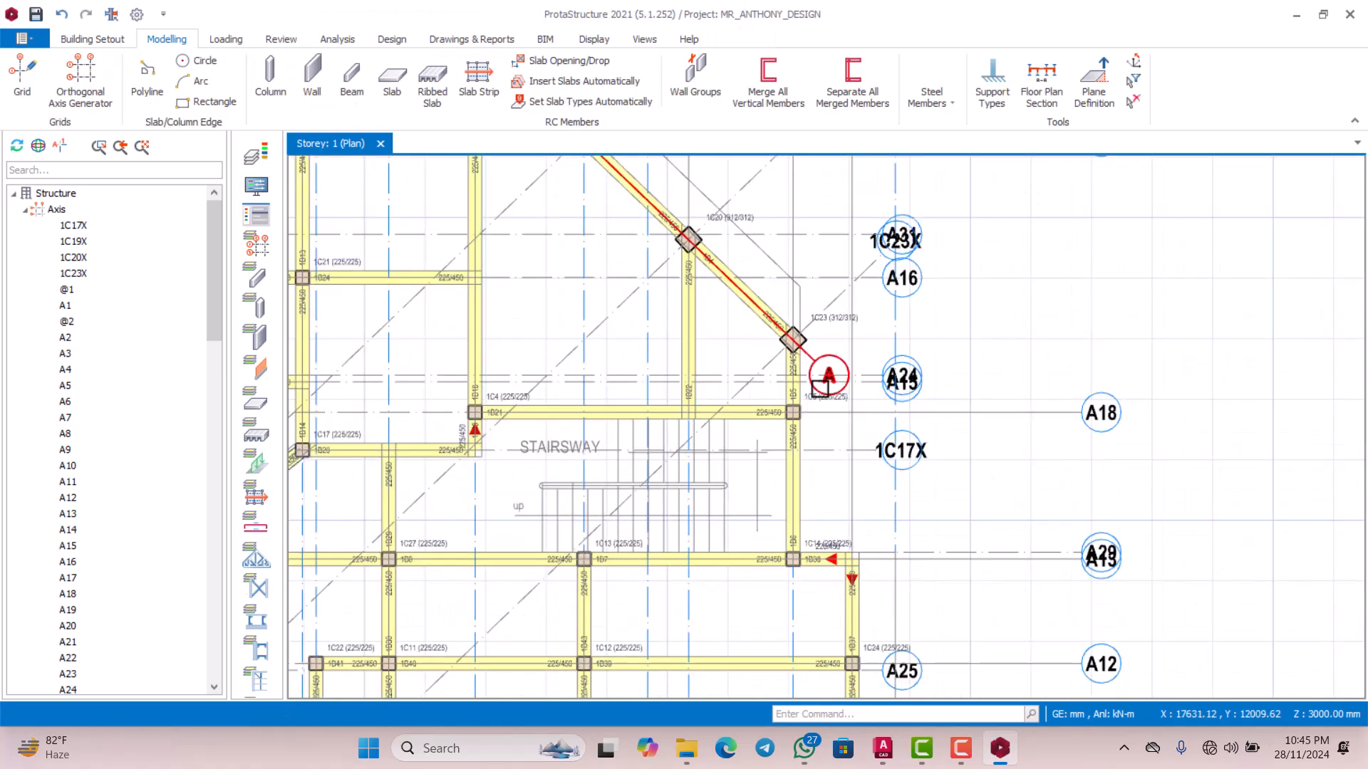
click(837, 361)
right_click(842, 352)
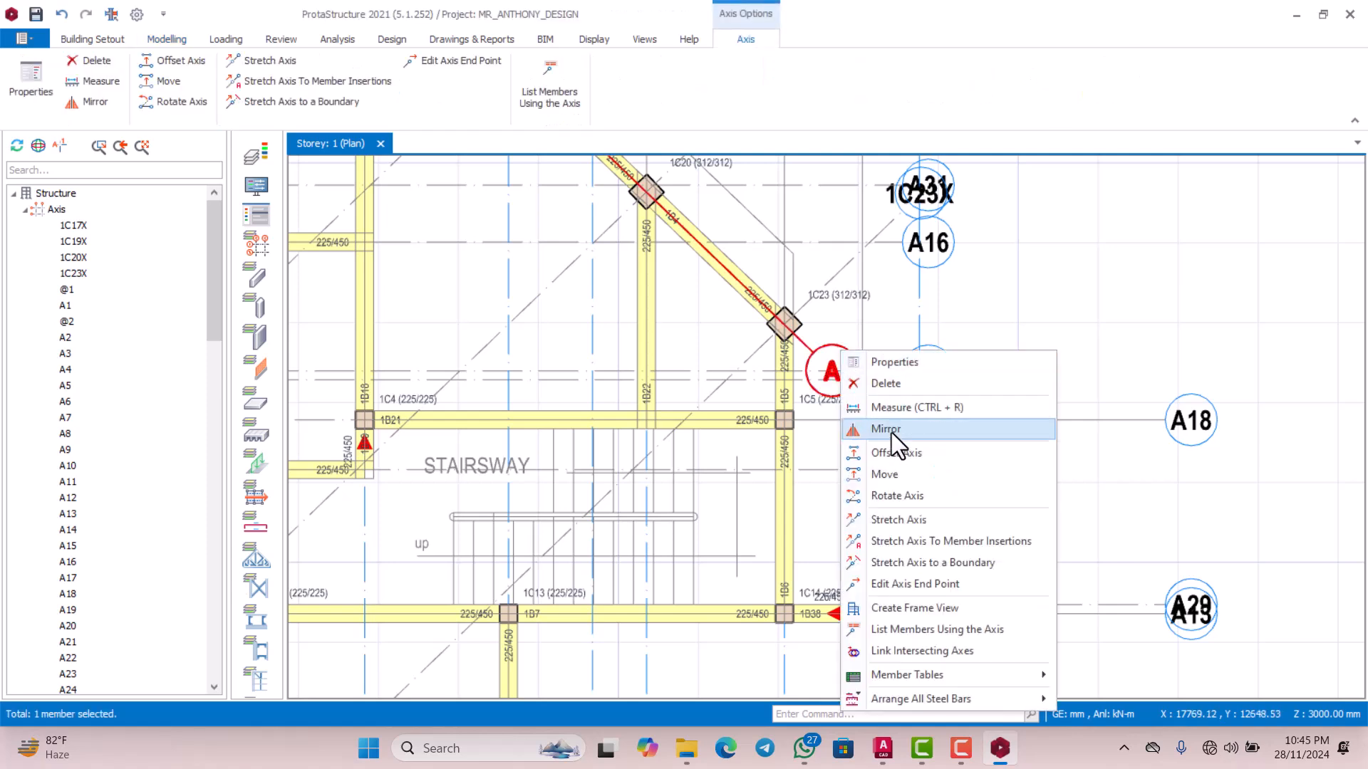
click(890, 519)
click(856, 407)
click(900, 470)
scroll(851, 395, down, 2)
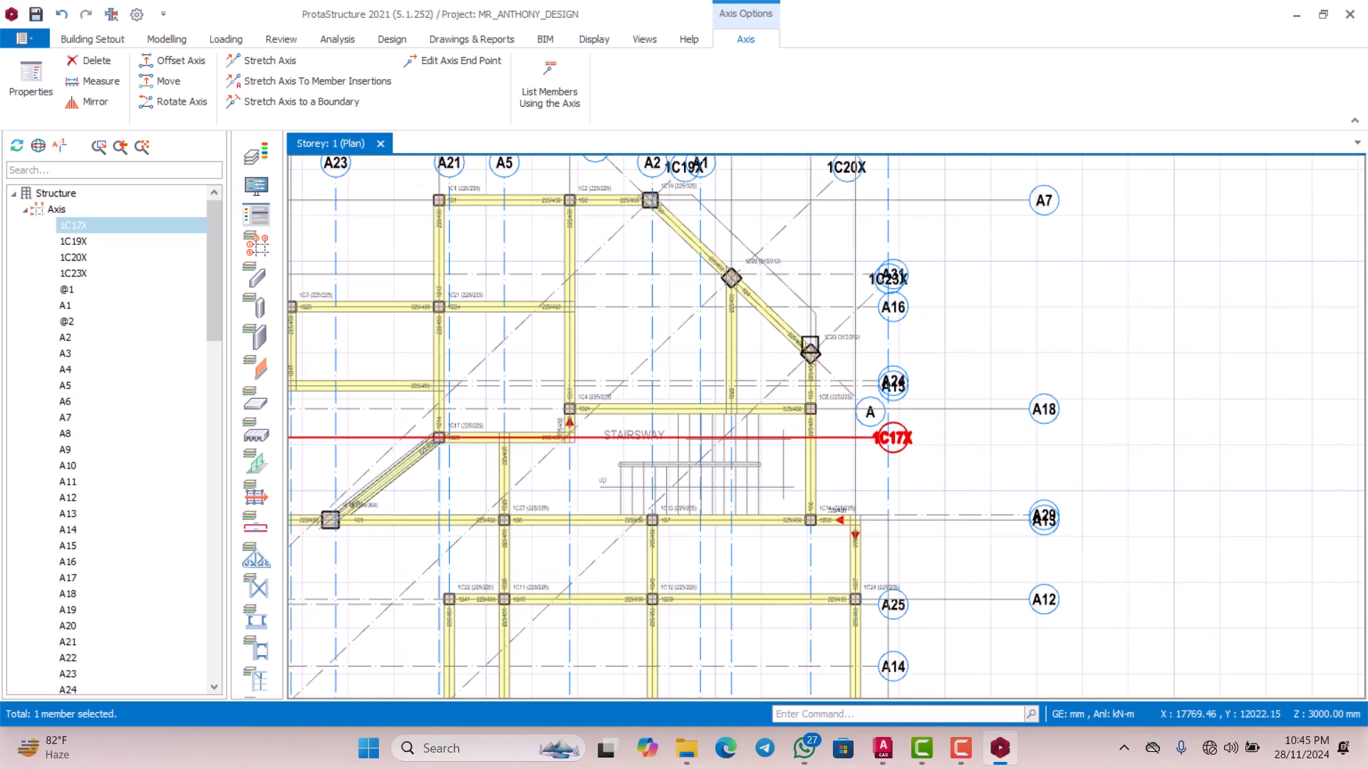
scroll(811, 340, up, 1)
scroll(867, 420, up, 1)
key(Escape)
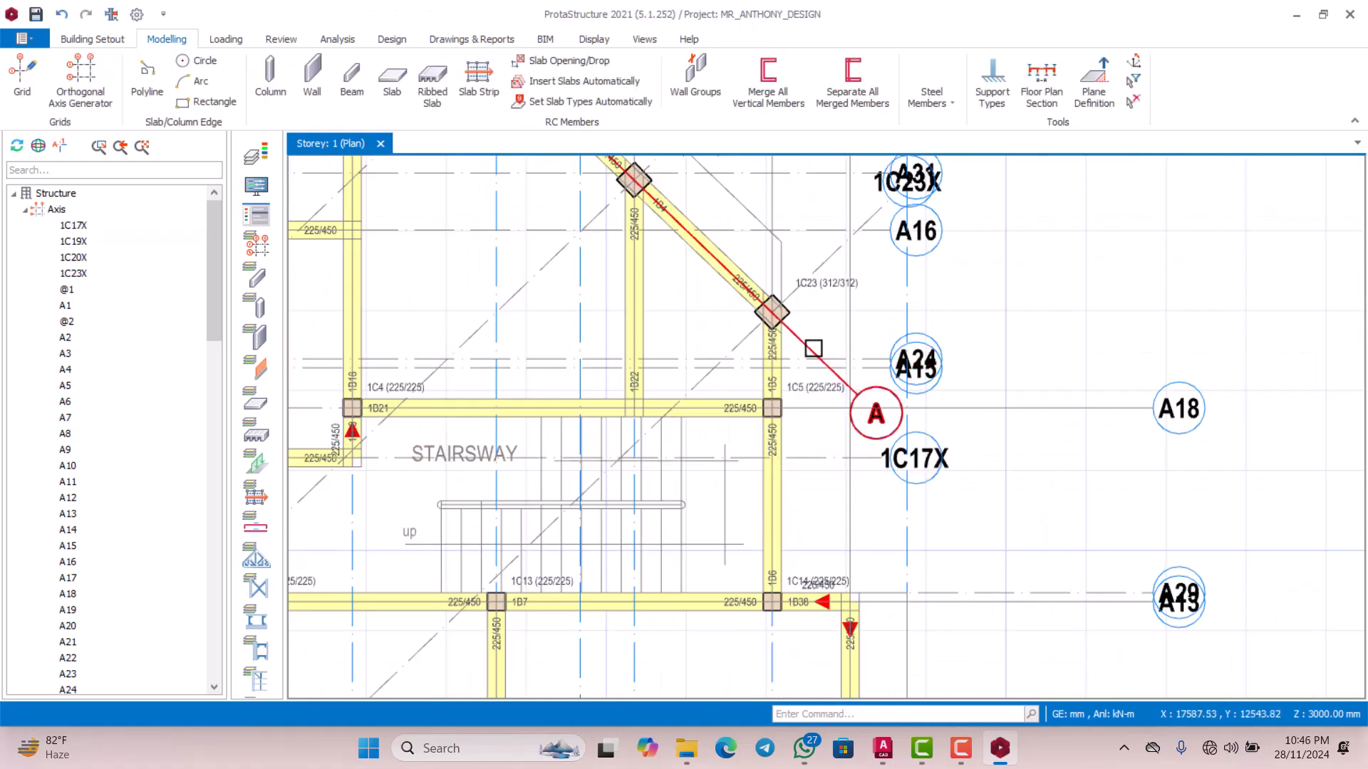
Offset diagonal axis A outward to the corner of the projecting outline near column 1C23
right_click(806, 348)
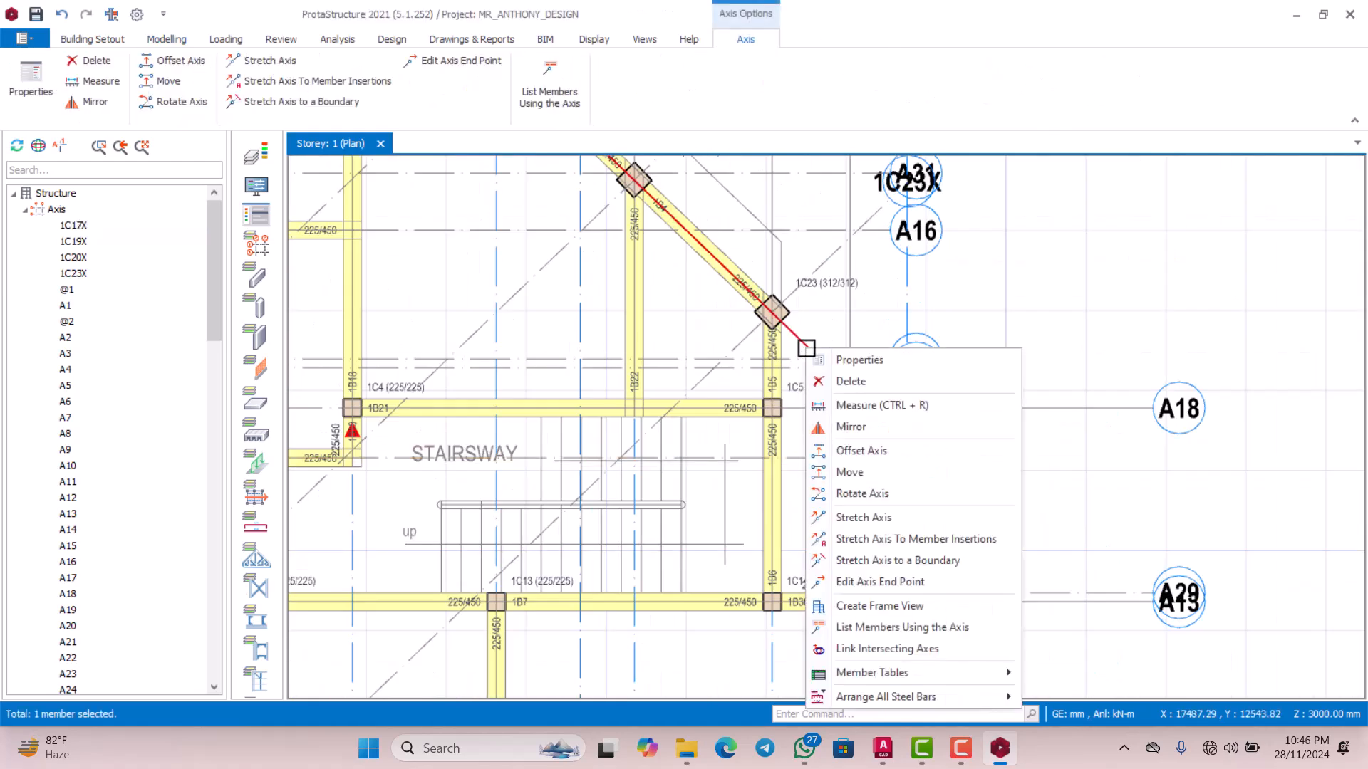
click(859, 453)
scroll(783, 277, up, 1)
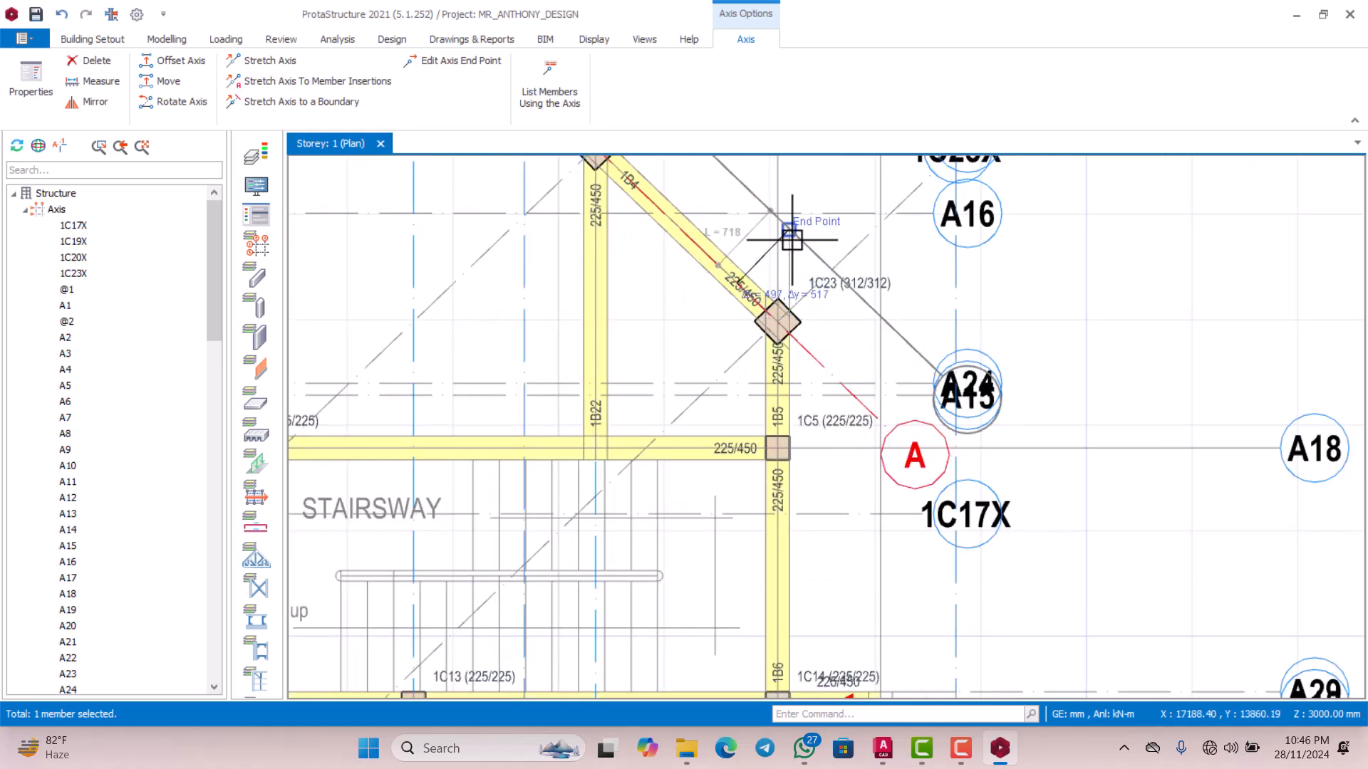
scroll(791, 240, down, 5)
scroll(773, 262, up, 3)
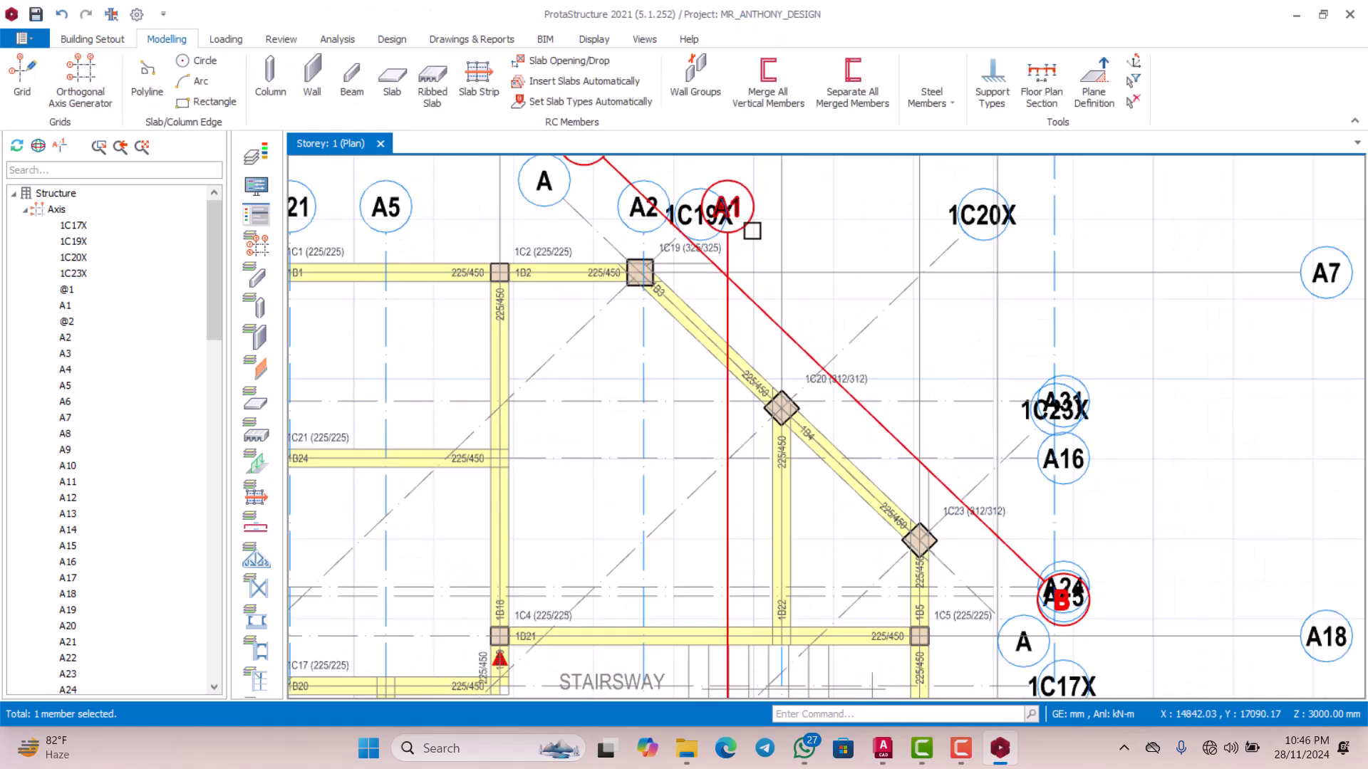
scroll(713, 277, up, 1)
scroll(711, 277, down, 4)
scroll(804, 386, up, 4)
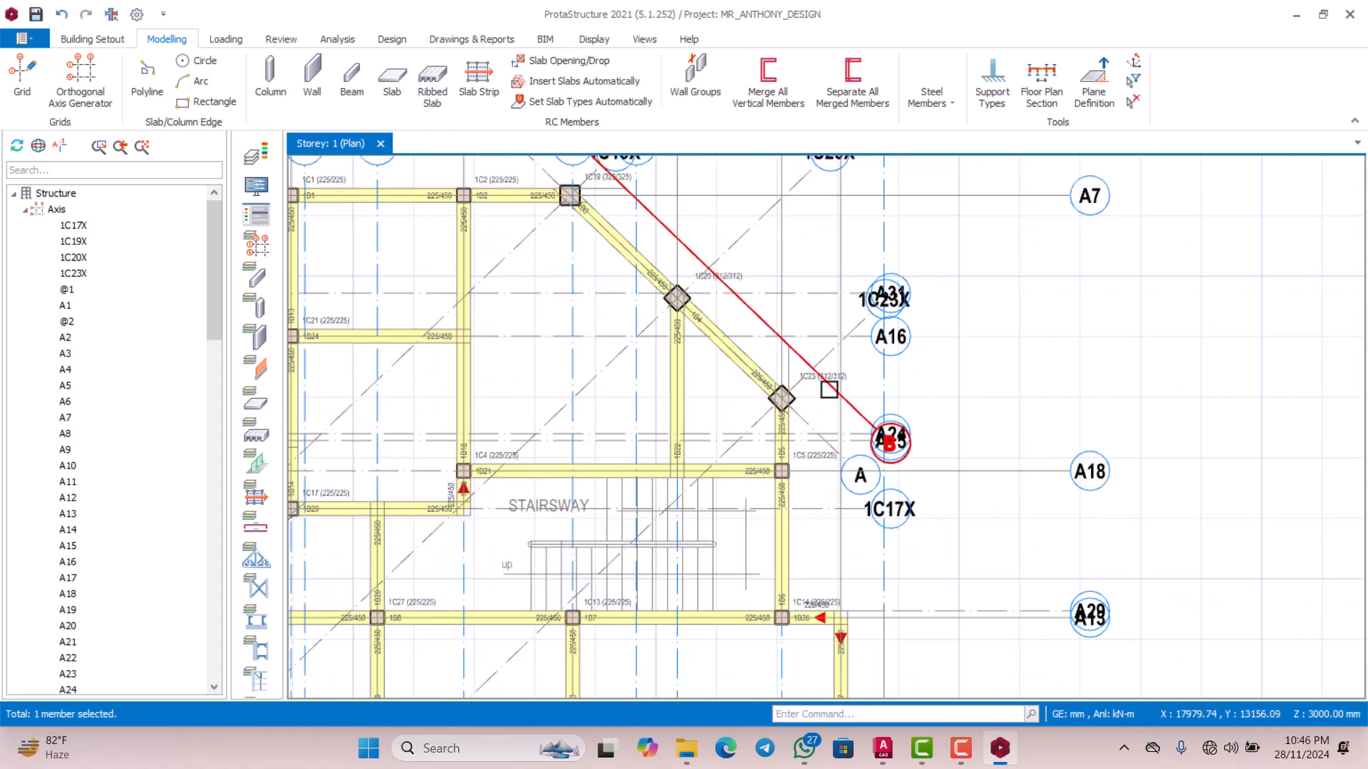
scroll(771, 393, down, 1)
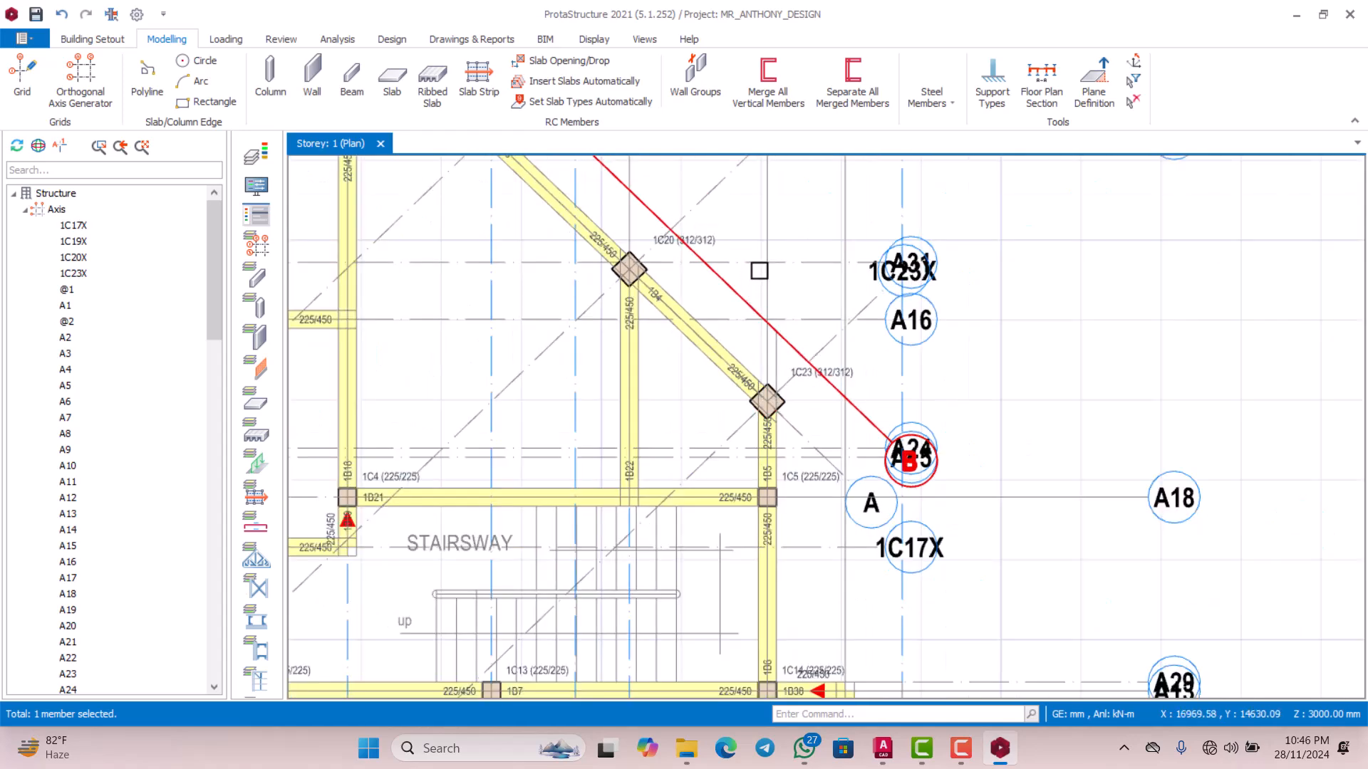
Offset axis A9 to the vertical edge of the projecting outline just beyond column 1C23
scroll(759, 271, down, 3)
scroll(775, 226, up, 2)
scroll(765, 337, down, 3)
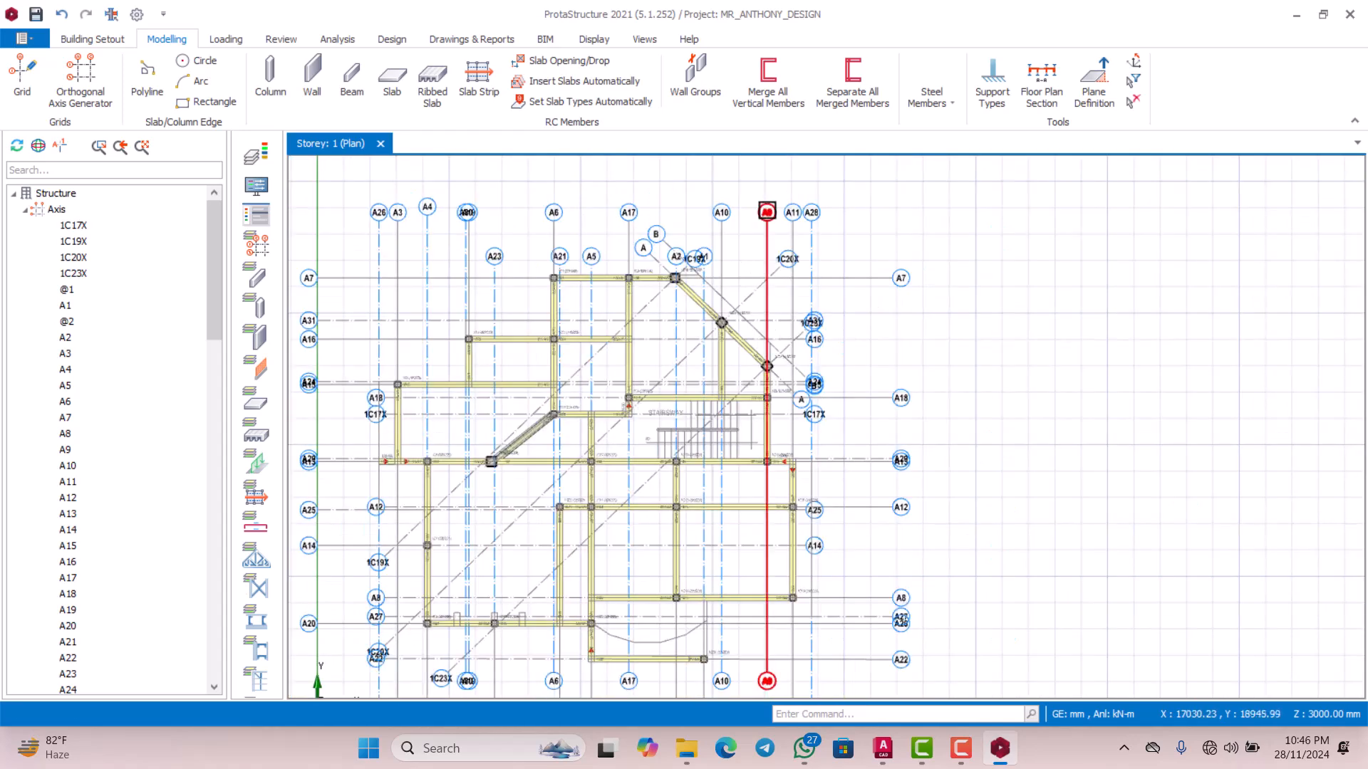
click(763, 203)
scroll(721, 252, up, 4)
right_click(719, 237)
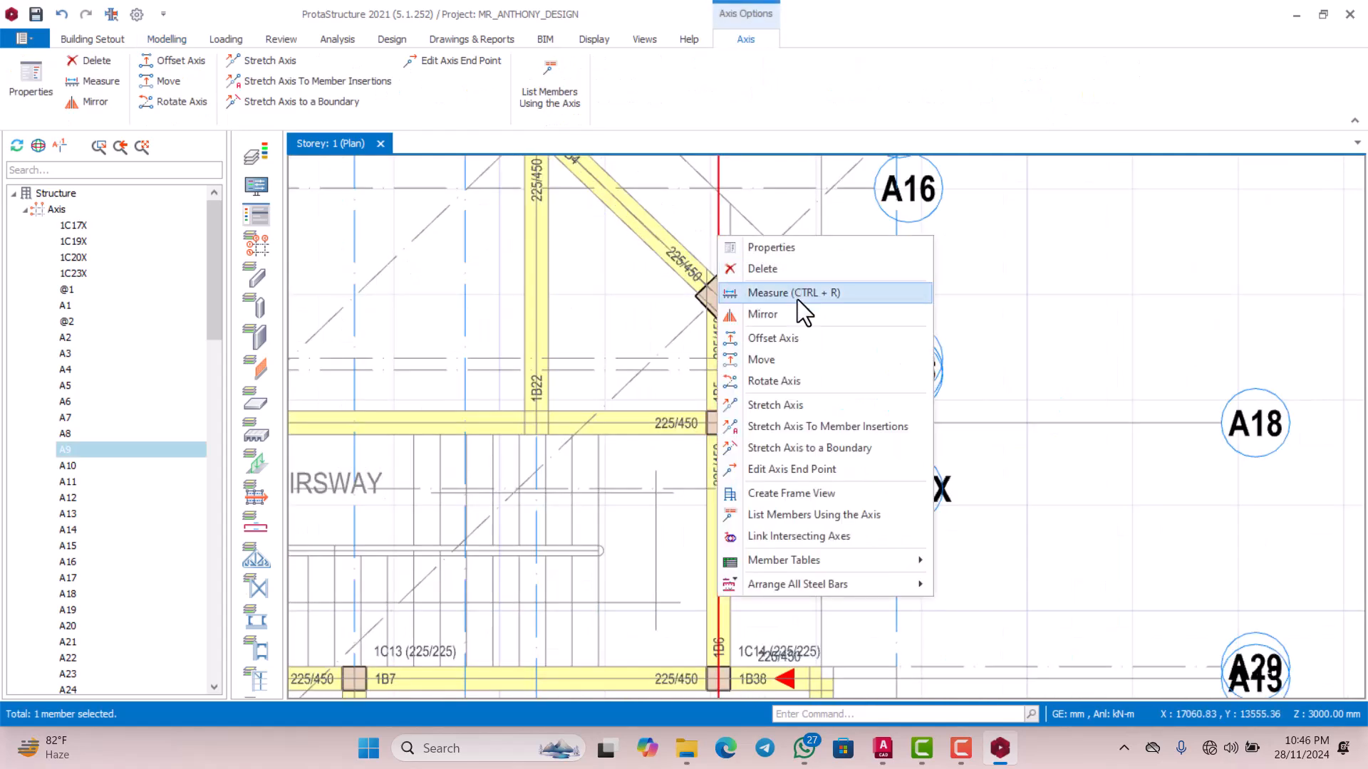
click(764, 341)
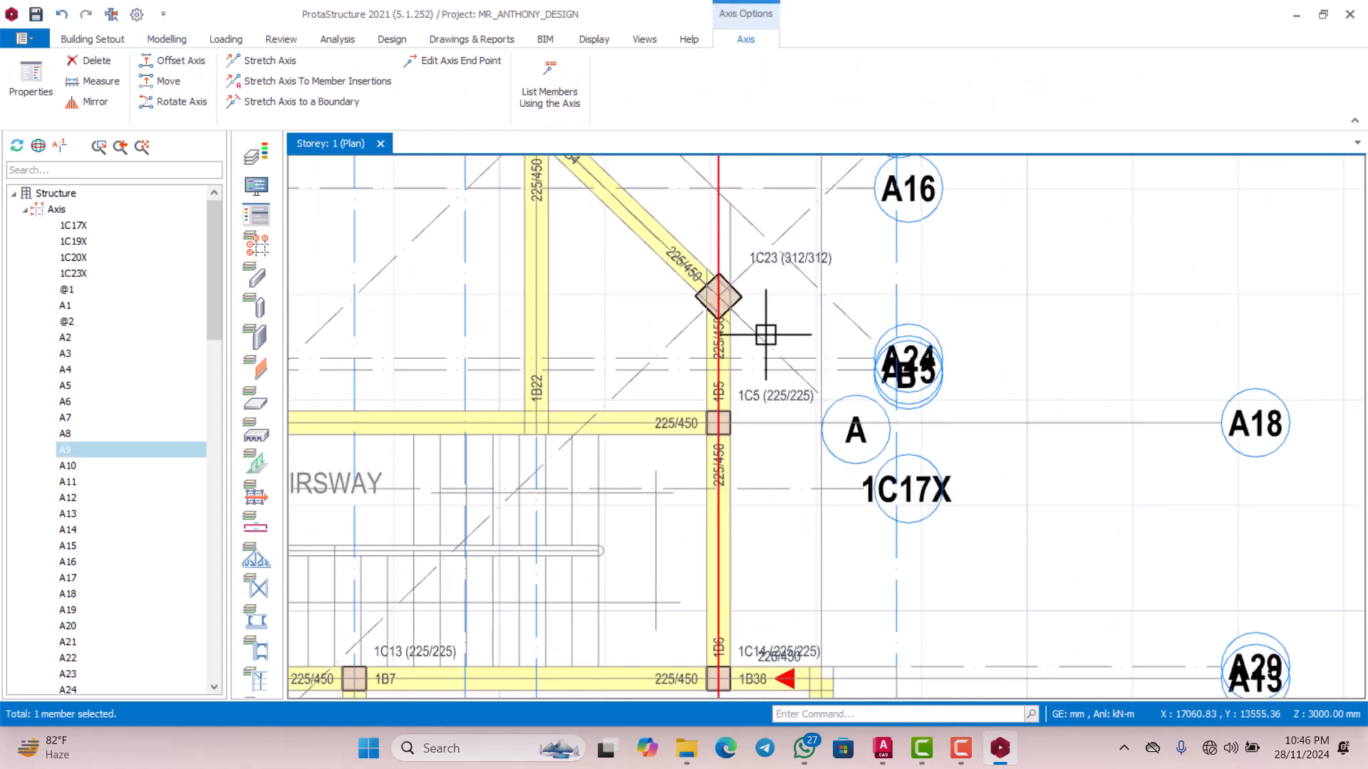
scroll(782, 351, down, 4)
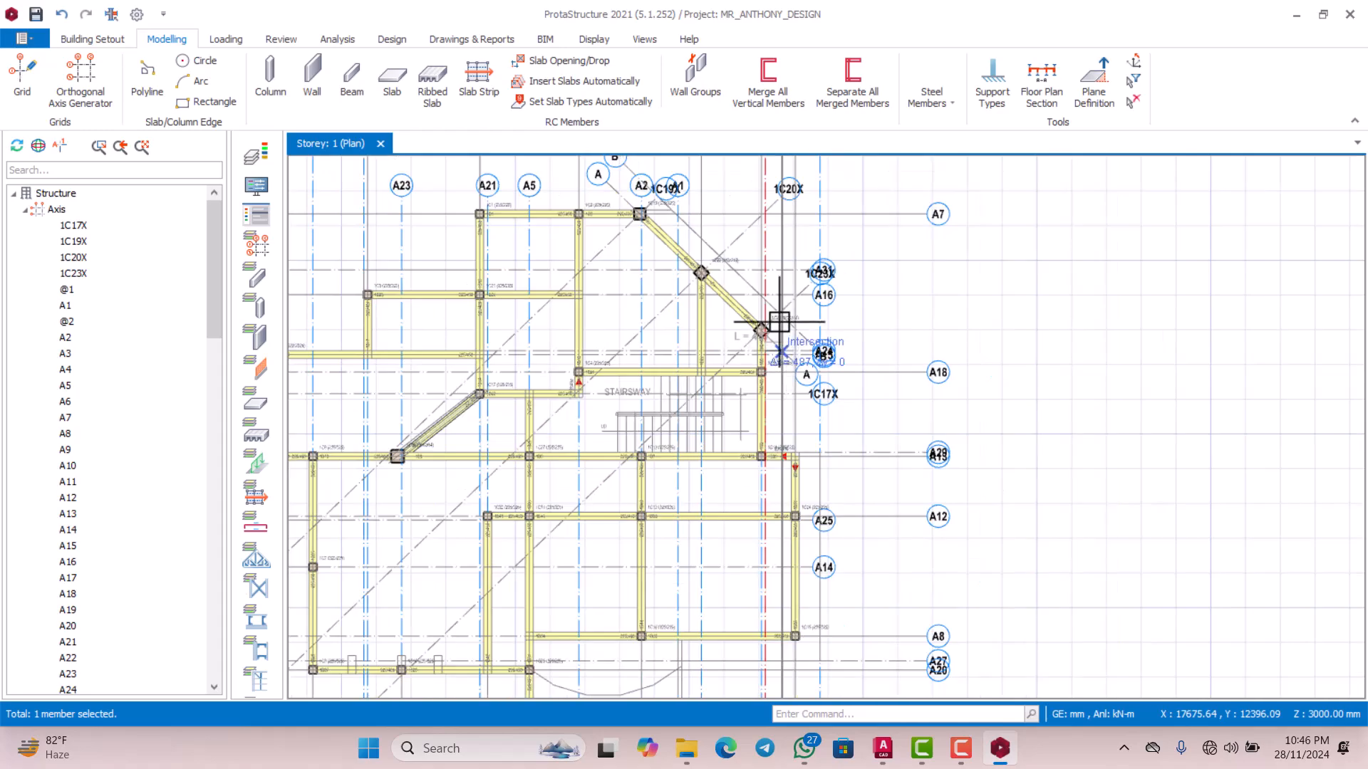
scroll(748, 274, up, 2)
scroll(757, 295, down, 1)
scroll(757, 295, down, 2)
scroll(629, 280, up, 3)
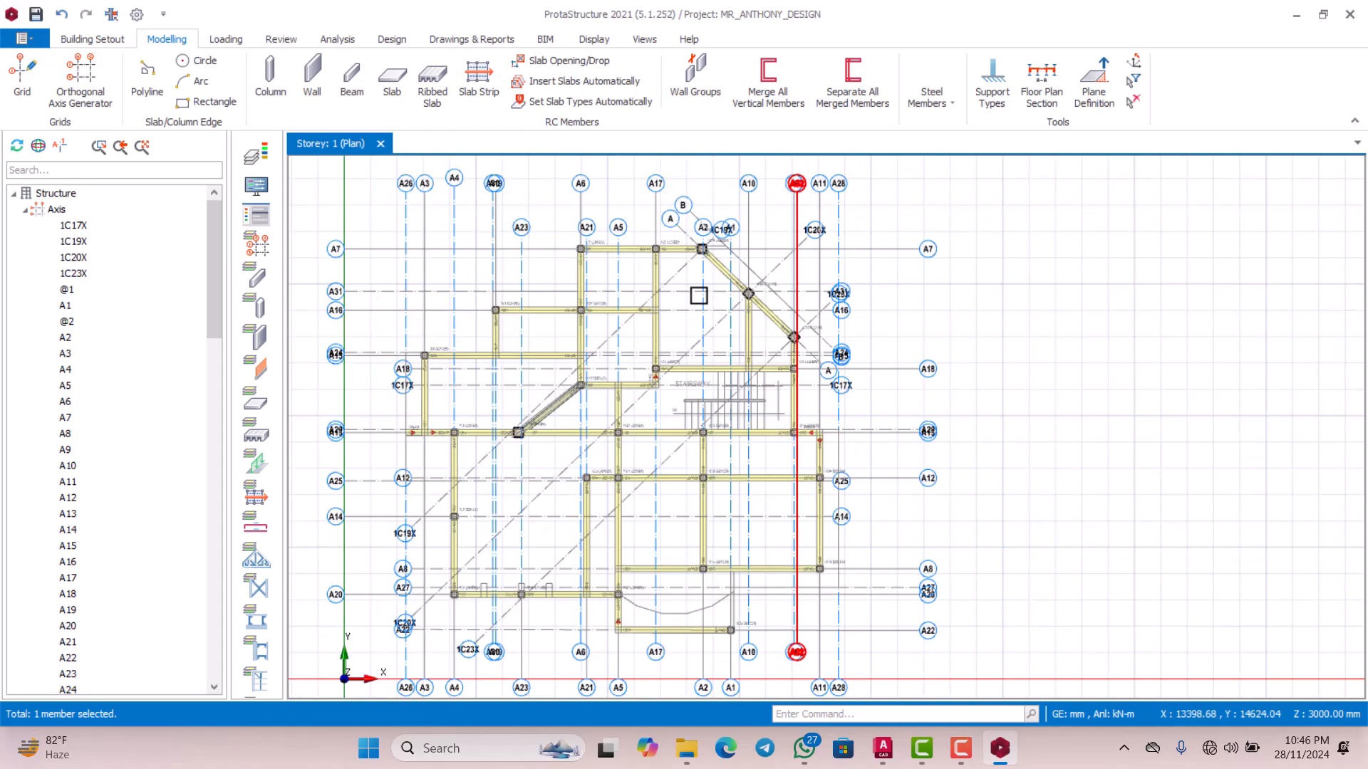
Examine the whole storey 1 plan for projecting outlines and cantilever edges that still need axes
scroll(669, 321, down, 3)
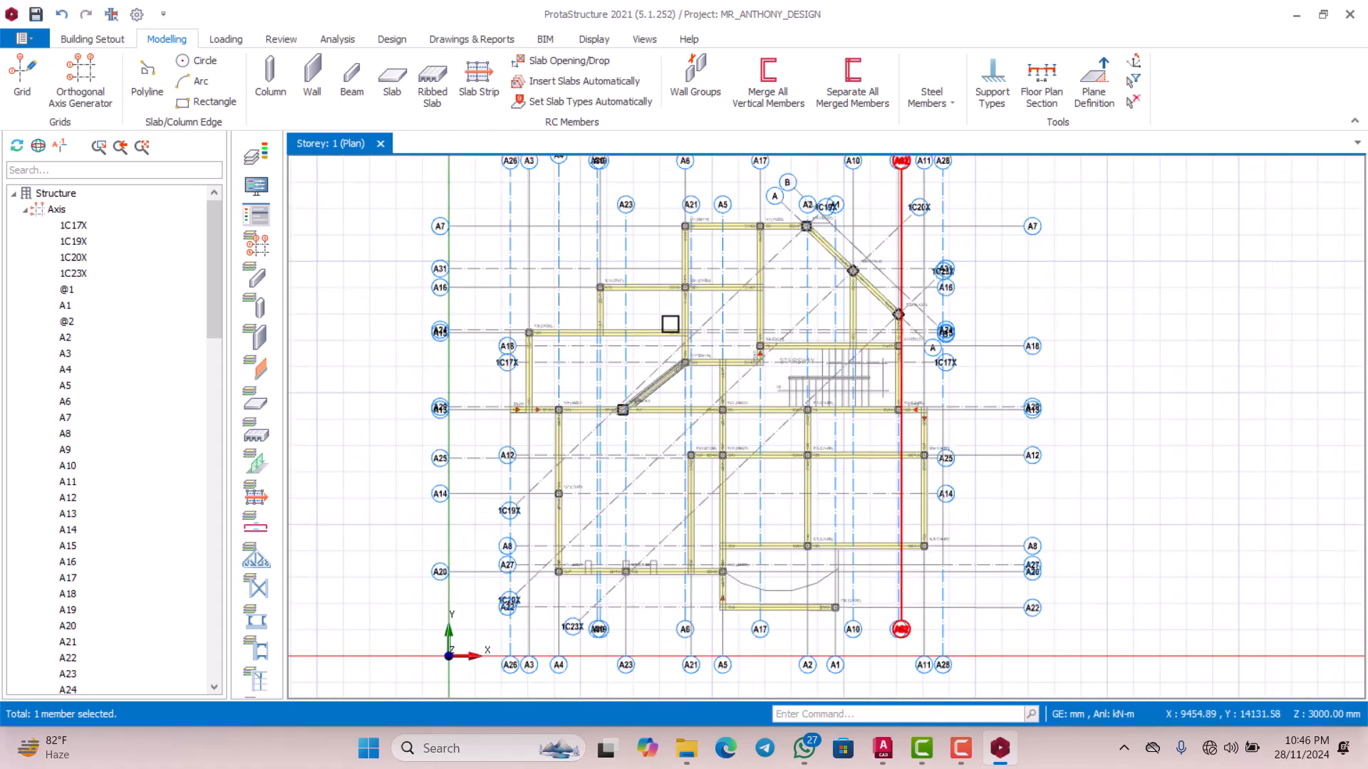
scroll(607, 275, up, 4)
scroll(590, 366, down, 3)
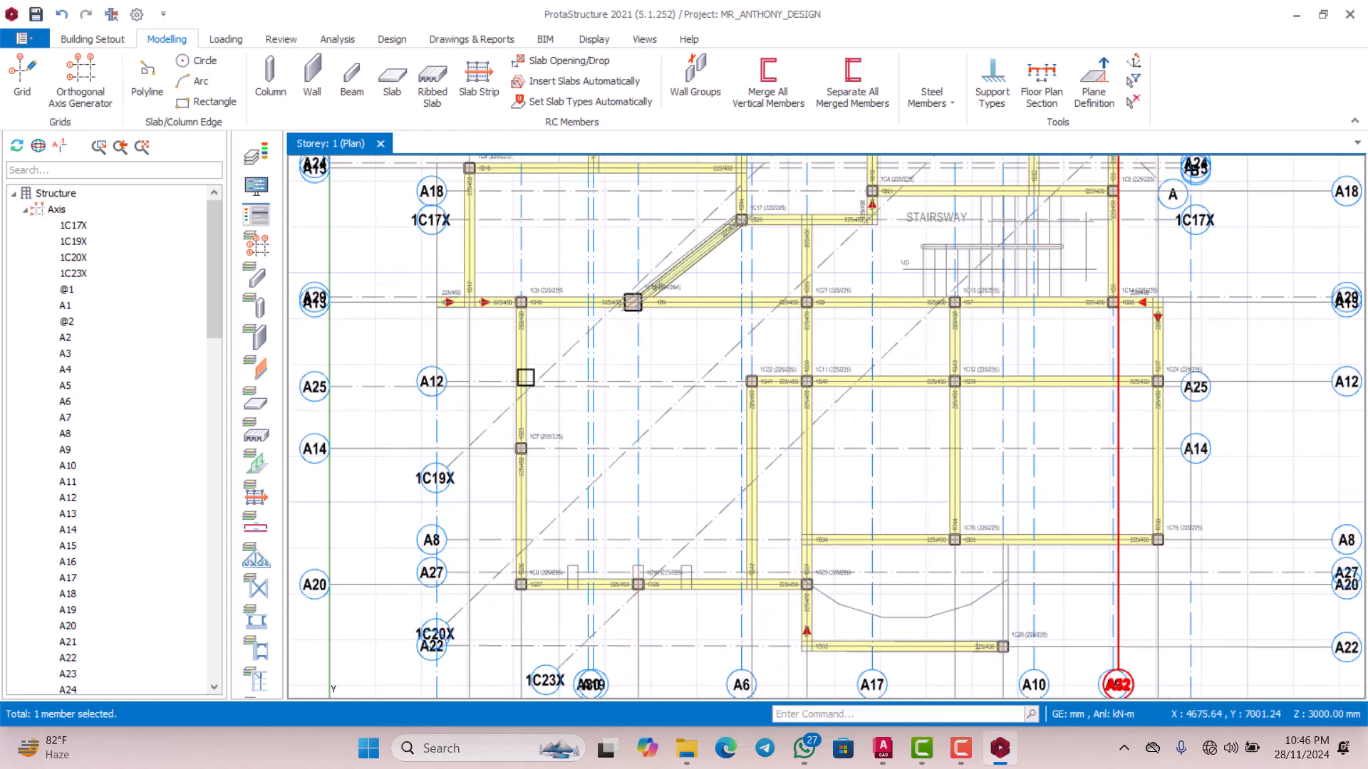
scroll(626, 464, up, 4)
scroll(757, 485, down, 3)
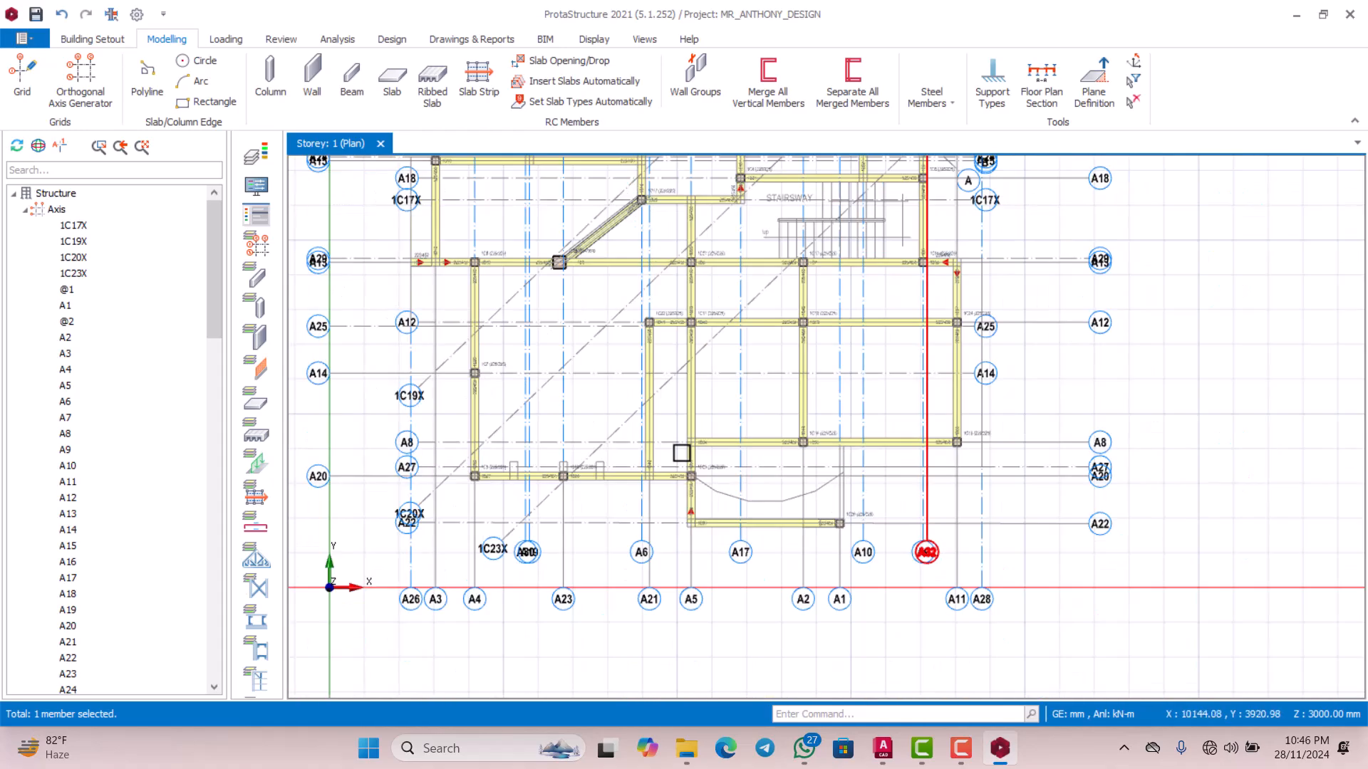
scroll(825, 456, up, 3)
scroll(905, 452, down, 3)
scroll(854, 357, up, 2)
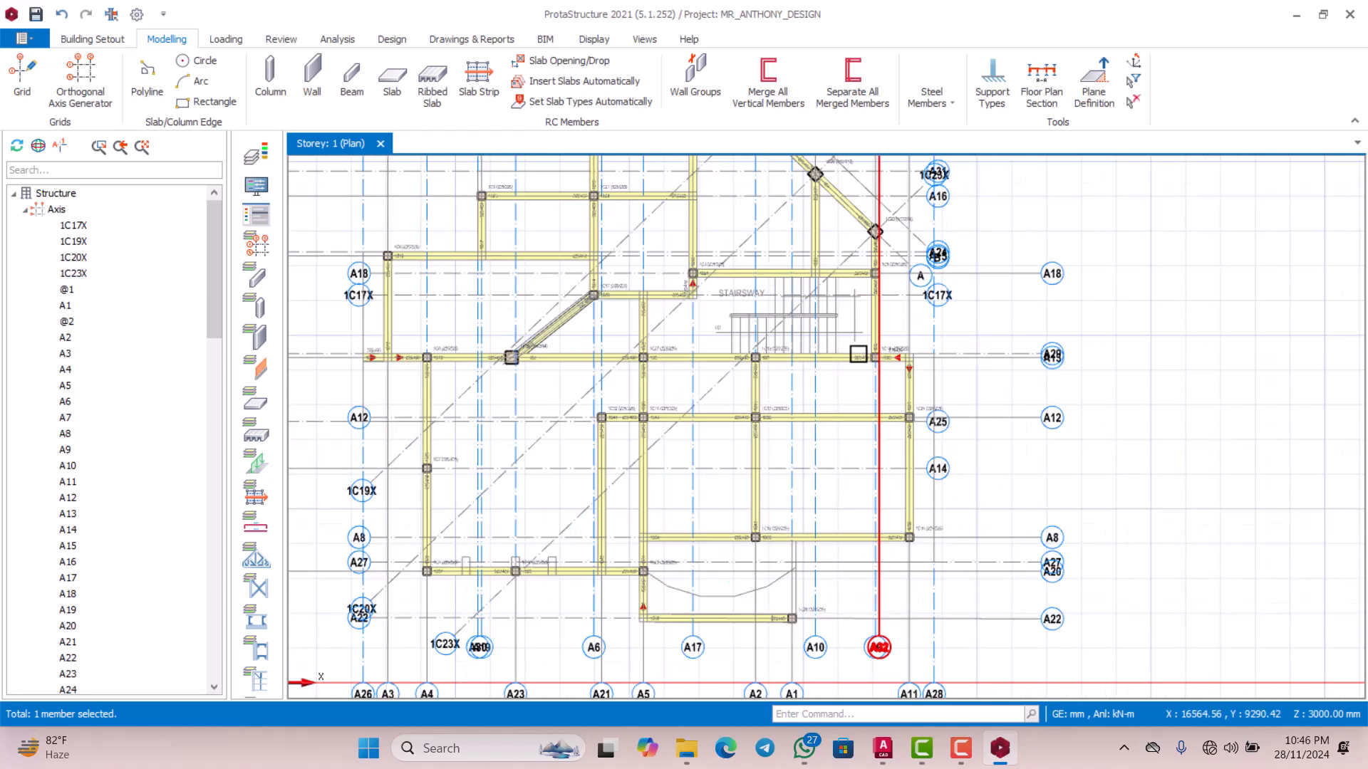
scroll(855, 287, down, 3)
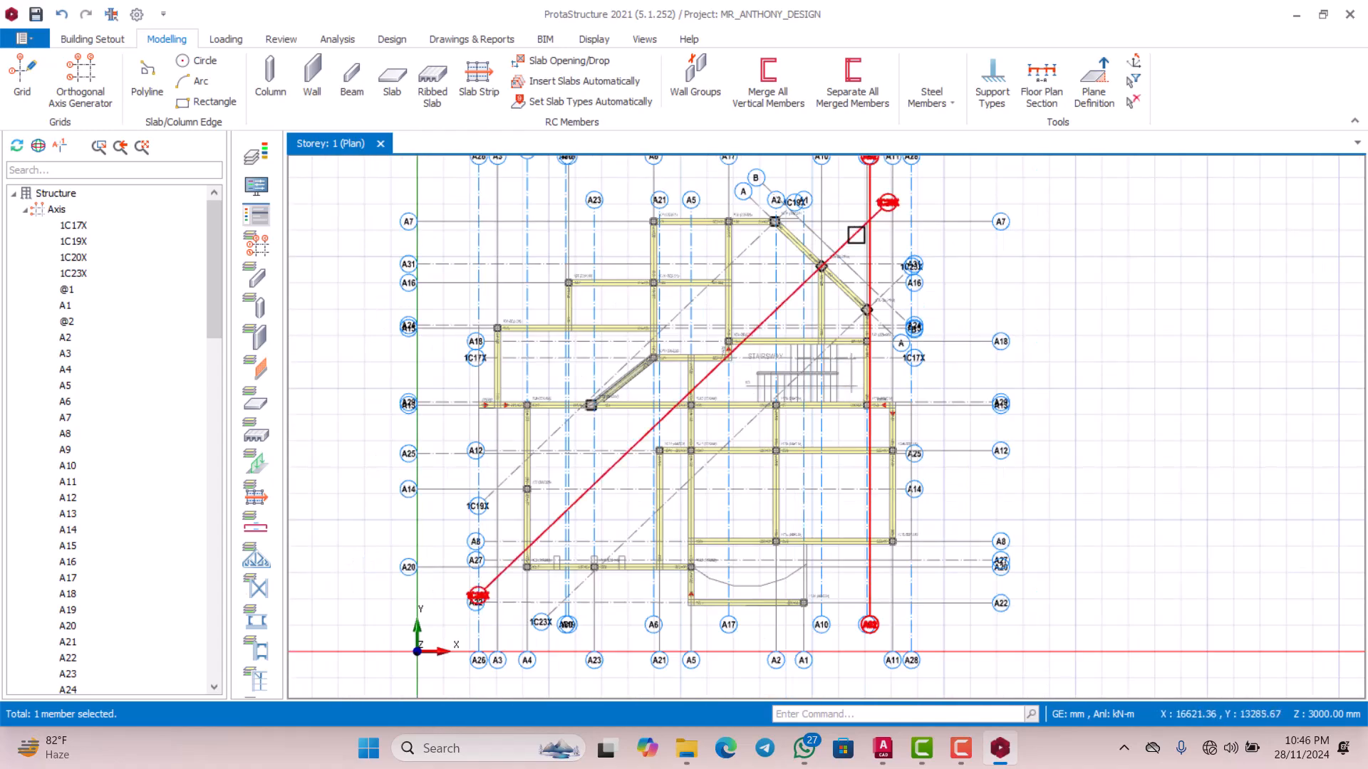
scroll(852, 333, up, 4)
scroll(767, 323, down, 3)
scroll(748, 328, up, 3)
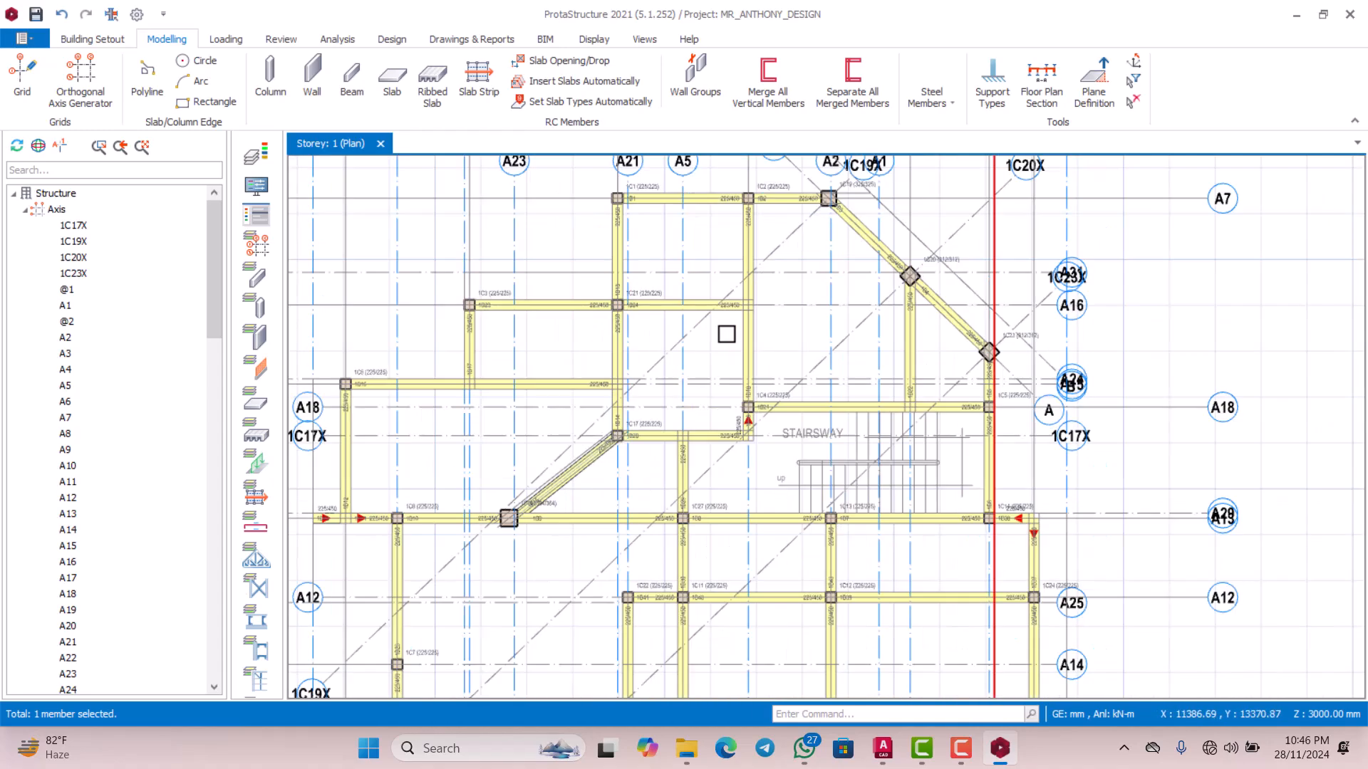
scroll(728, 332, down, 1)
scroll(731, 339, down, 4)
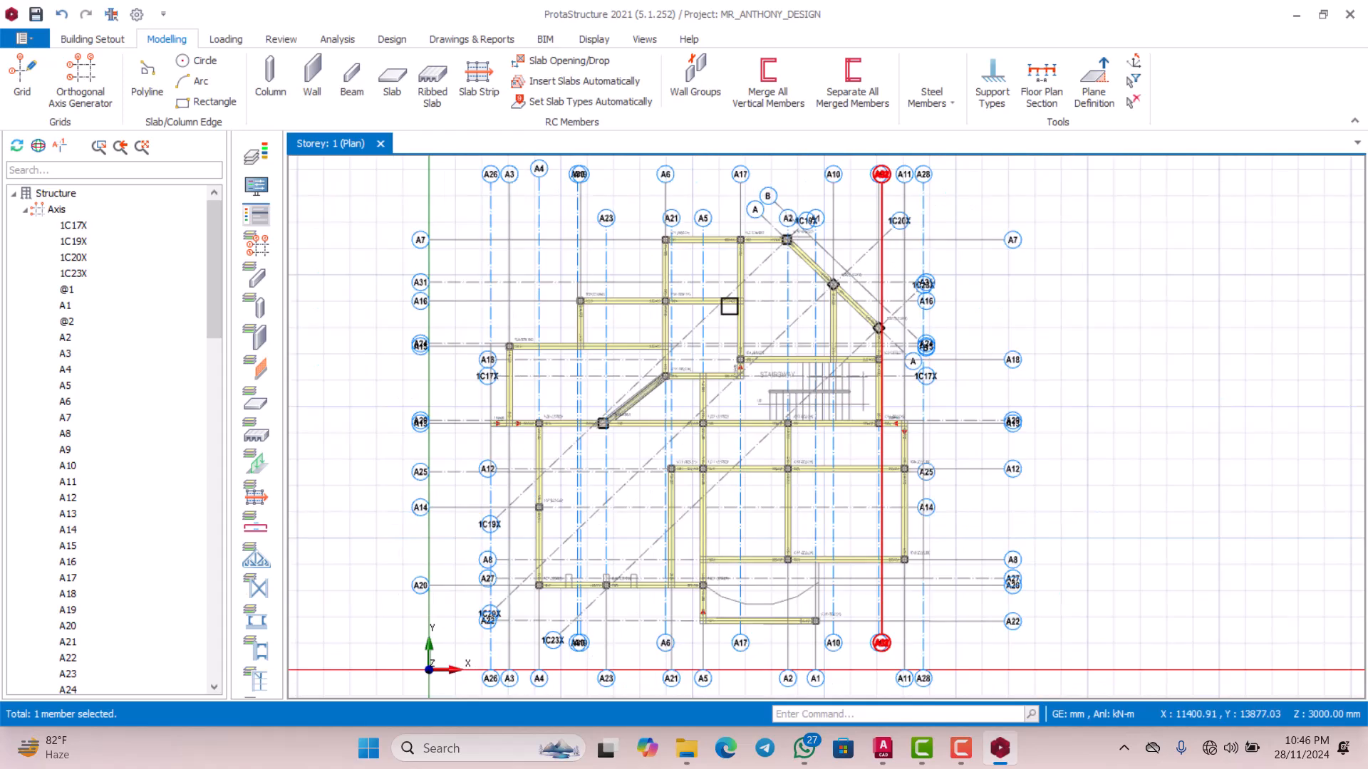
scroll(854, 345, up, 5)
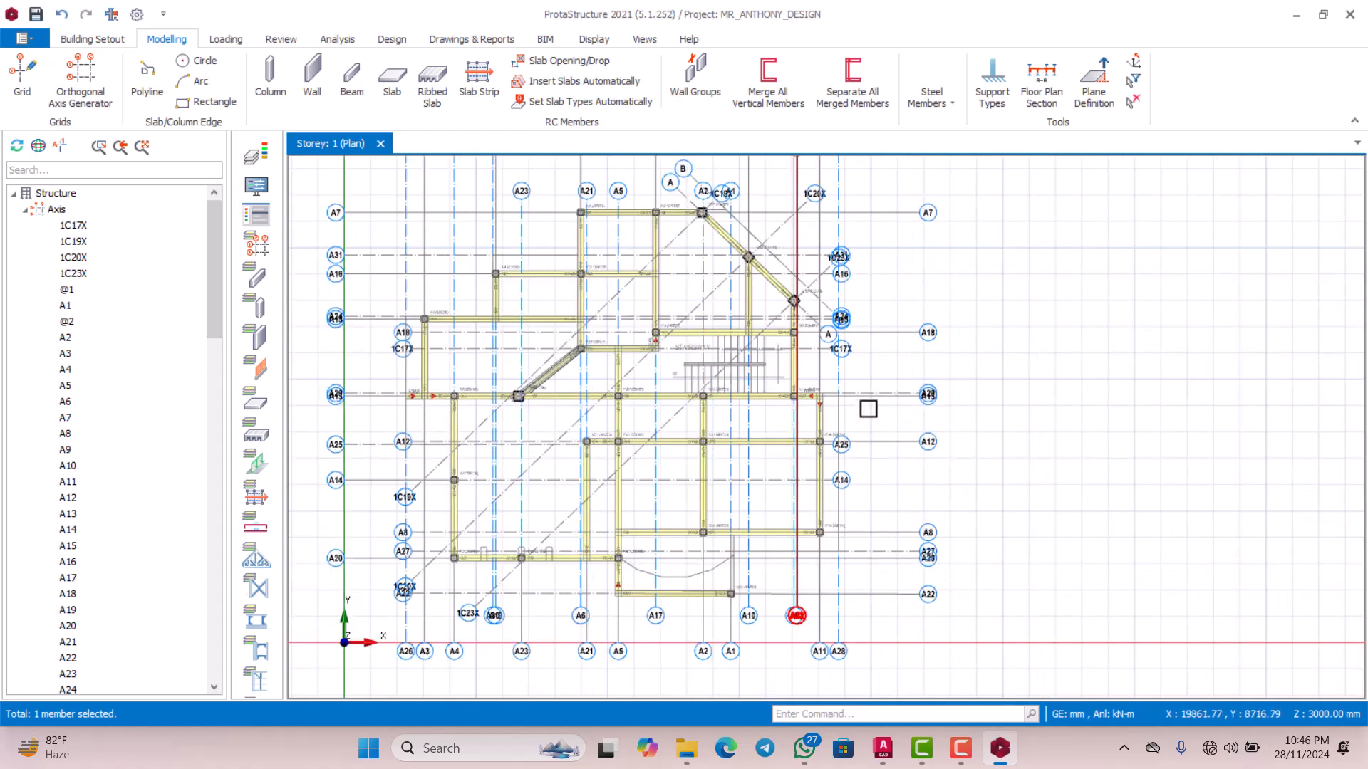